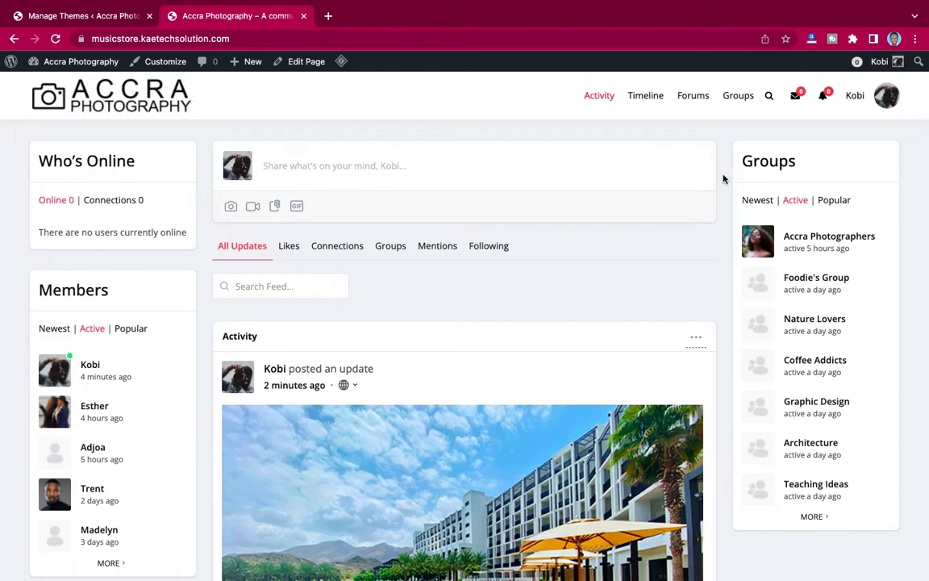
Scroll down and back up through the community activity feed.
{"action": "scroll", "coordinate": [708, 322], "scroll_direction": "down", "scroll_amount": 5}
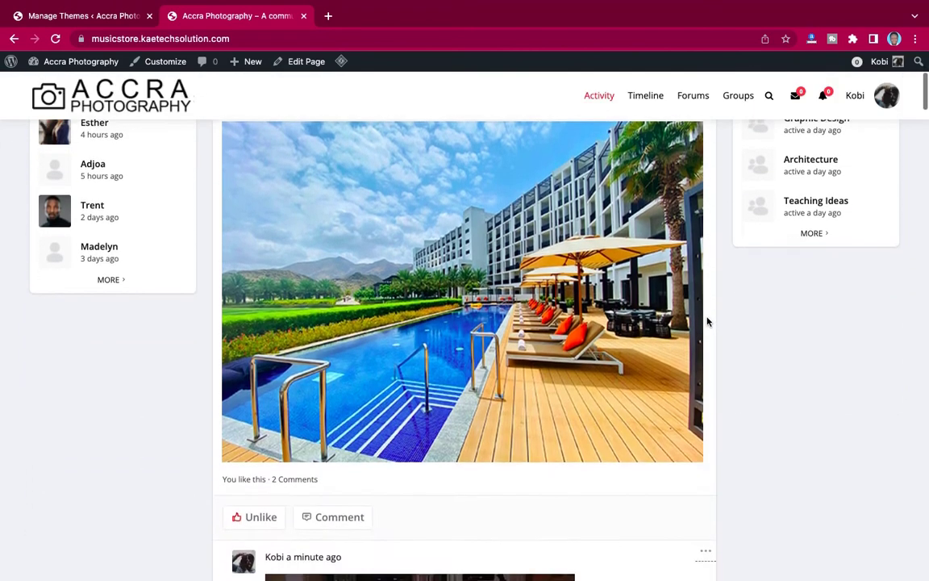
{"action": "scroll", "coordinate": [708, 322], "scroll_direction": "up", "scroll_amount": 5}
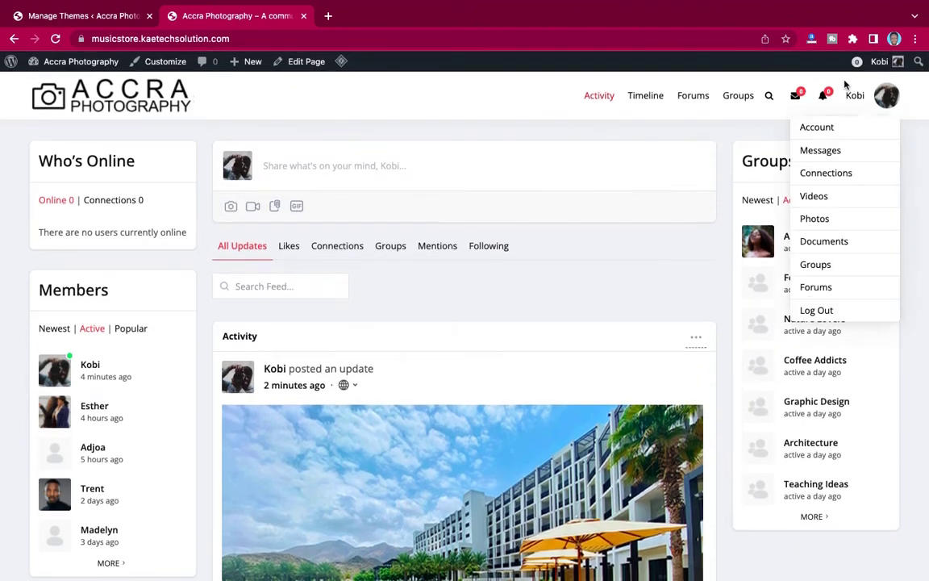
Log out from the member's account menu, then log back in by entering the captcha code.
{"action": "mouse_move", "coordinate": [851, 105]}
{"action": "left_click", "coordinate": [807, 313]}
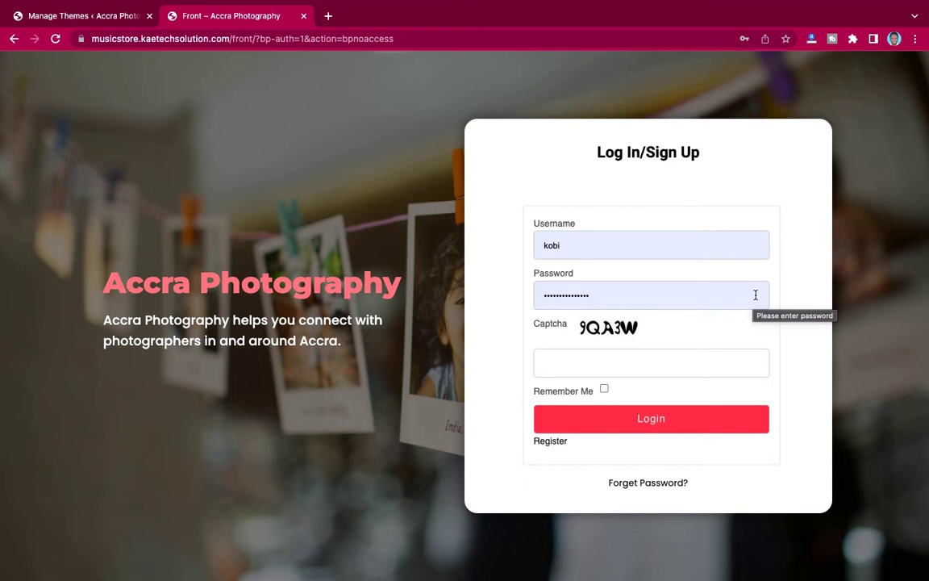
{"action": "left_click", "coordinate": [600, 365]}
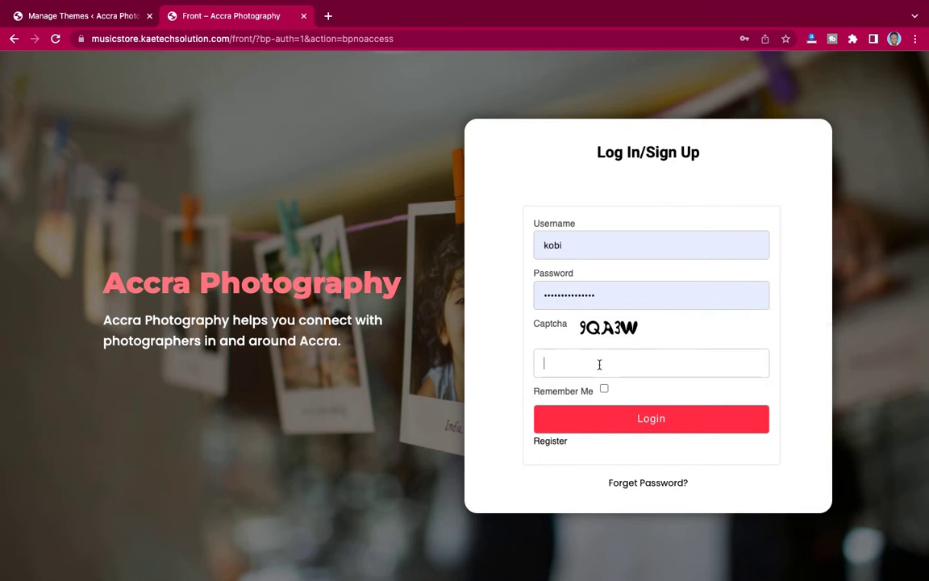
{"action": "type", "text": "9Q"}
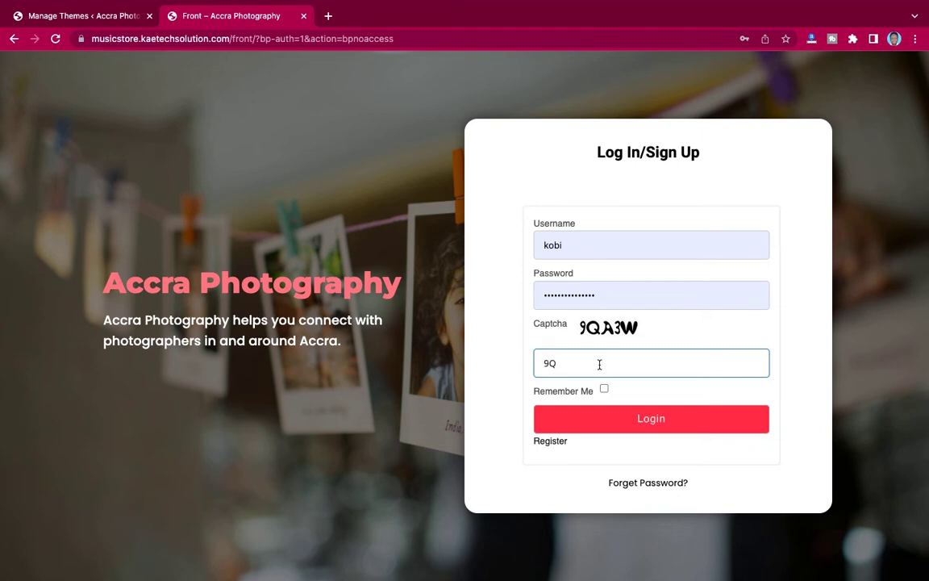
{"action": "type", "text": "A3W"}
{"action": "key", "text": "Return"}
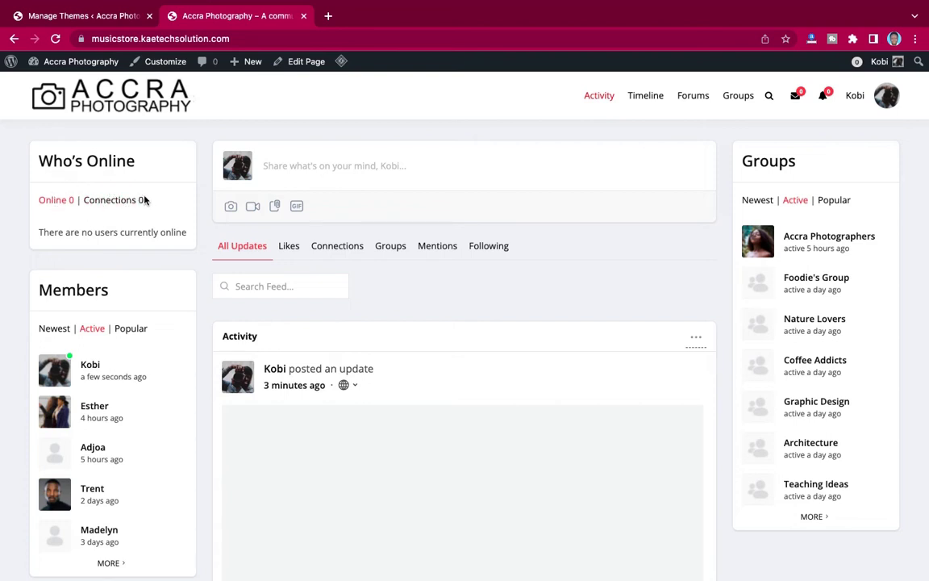
{"action": "scroll", "coordinate": [129, 232], "scroll_direction": "down", "scroll_amount": 2}
{"action": "scroll", "coordinate": [133, 229], "scroll_direction": "up", "scroll_amount": 2}
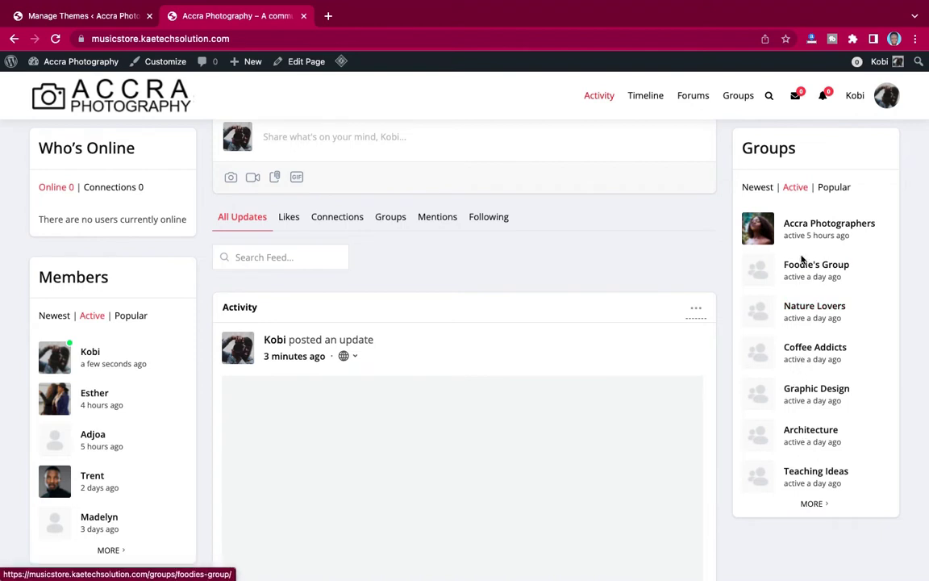
{"action": "scroll", "coordinate": [631, 225], "scroll_direction": "up", "scroll_amount": 1}
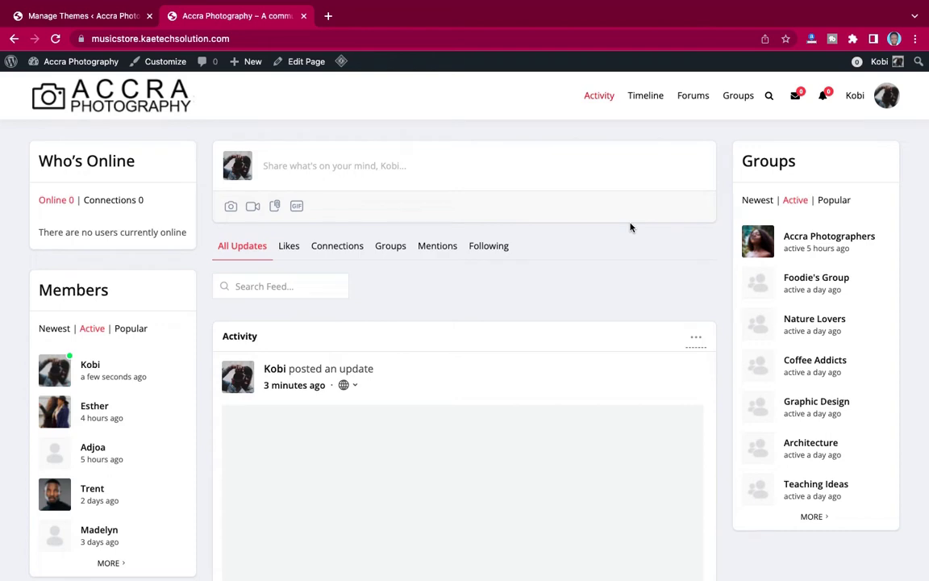
{"action": "scroll", "coordinate": [631, 227], "scroll_direction": "down", "scroll_amount": 5}
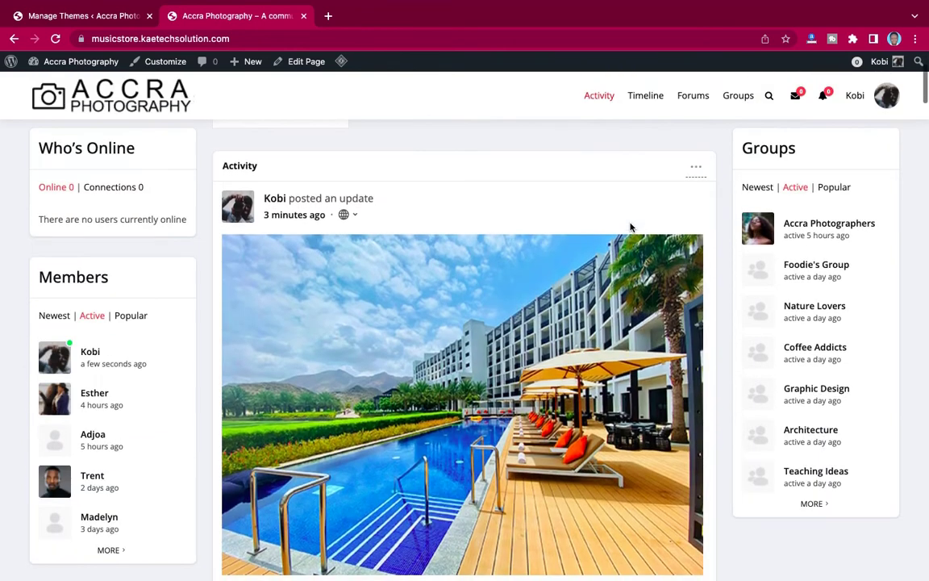
{"action": "scroll", "coordinate": [631, 227], "scroll_direction": "down", "scroll_amount": 8}
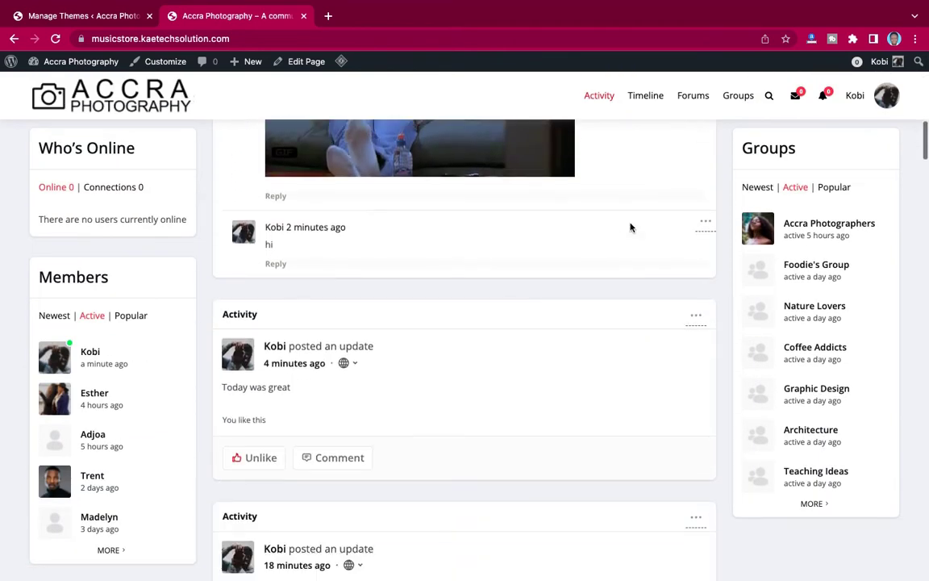
{"action": "scroll", "coordinate": [631, 227], "scroll_direction": "down", "scroll_amount": 3}
{"action": "scroll", "coordinate": [631, 226], "scroll_direction": "up", "scroll_amount": 4}
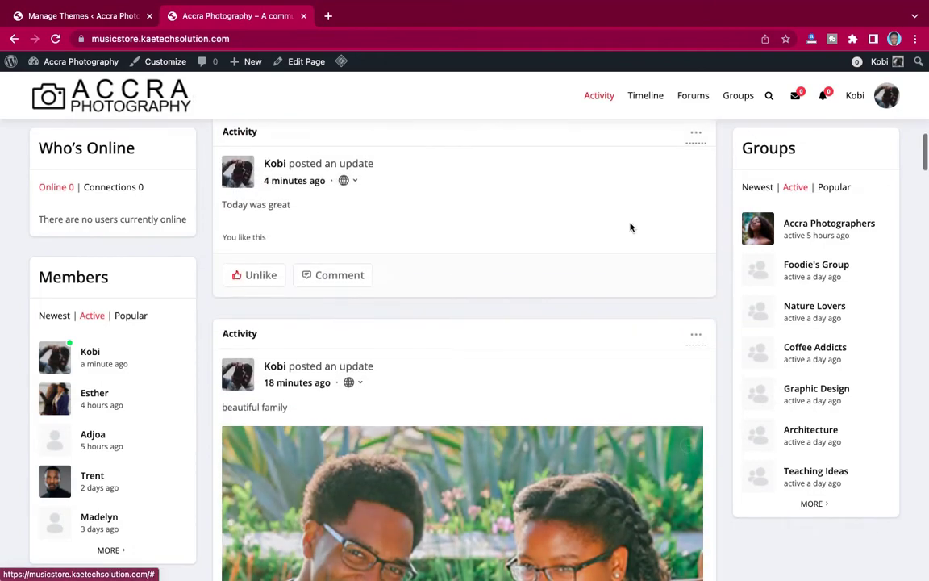
{"action": "scroll", "coordinate": [630, 226], "scroll_direction": "down", "scroll_amount": 10}
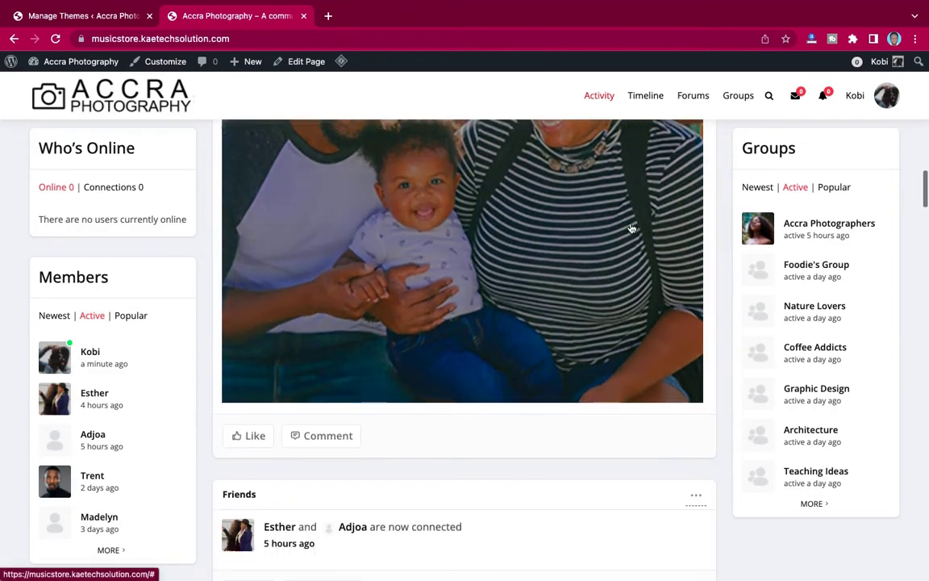
{"action": "scroll", "coordinate": [632, 228], "scroll_direction": "up", "scroll_amount": 15}
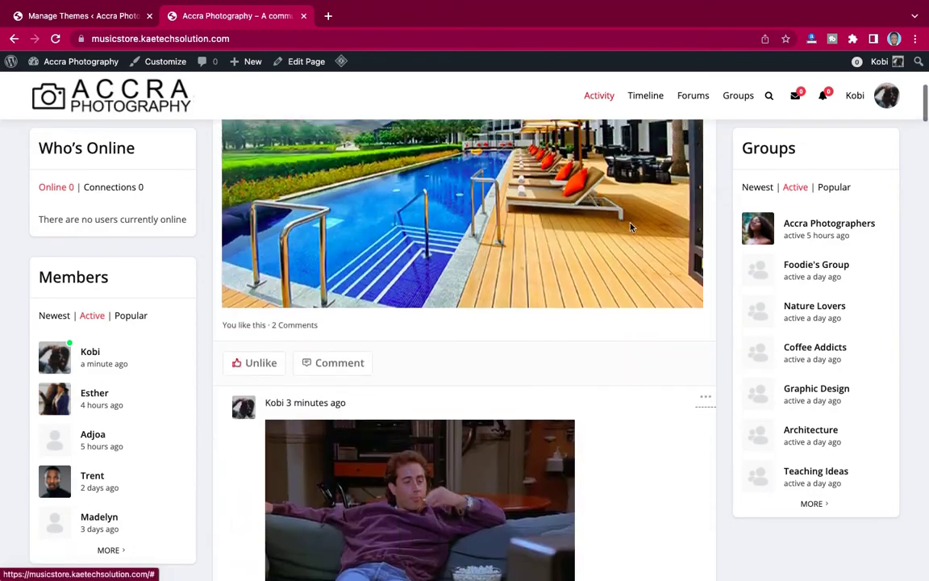
{"action": "scroll", "coordinate": [631, 228], "scroll_direction": "up", "scroll_amount": 8}
{"action": "scroll", "coordinate": [630, 228], "scroll_direction": "down", "scroll_amount": 8}
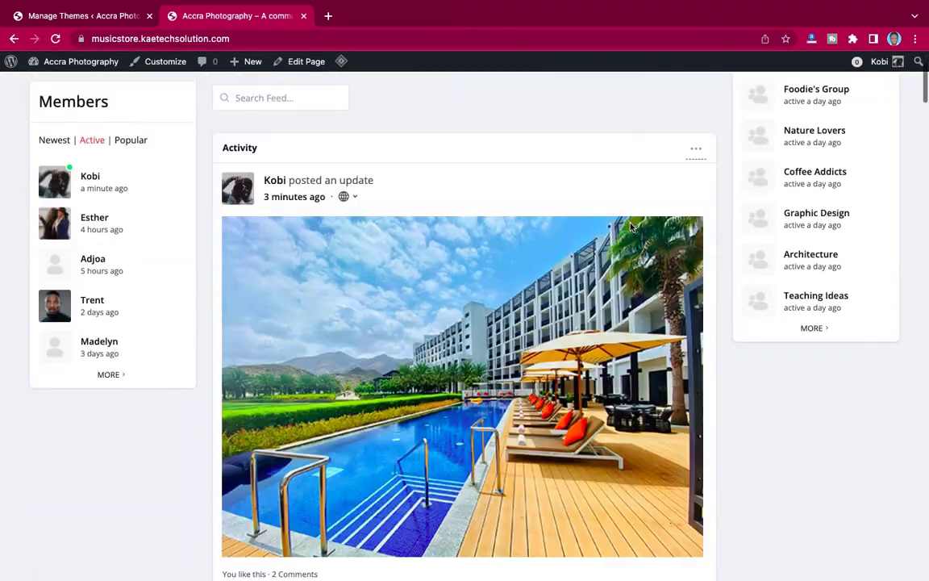
{"action": "scroll", "coordinate": [462, 236], "scroll_direction": "down", "scroll_amount": 3}
{"action": "scroll", "coordinate": [355, 215], "scroll_direction": "up", "scroll_amount": 5}
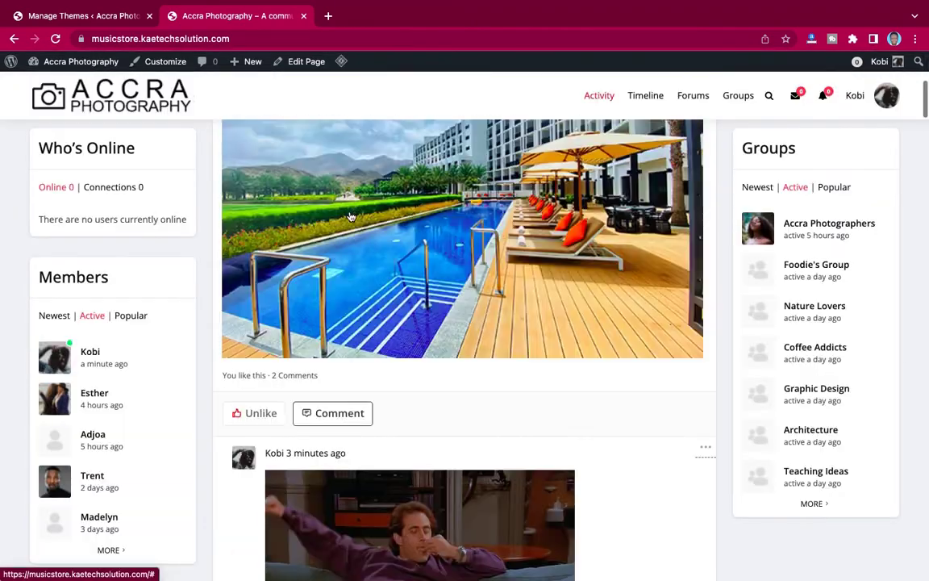
{"action": "scroll", "coordinate": [351, 216], "scroll_direction": "down", "scroll_amount": 4}
{"action": "scroll", "coordinate": [351, 217], "scroll_direction": "down", "scroll_amount": 3}
{"action": "scroll", "coordinate": [349, 214], "scroll_direction": "up", "scroll_amount": 4}
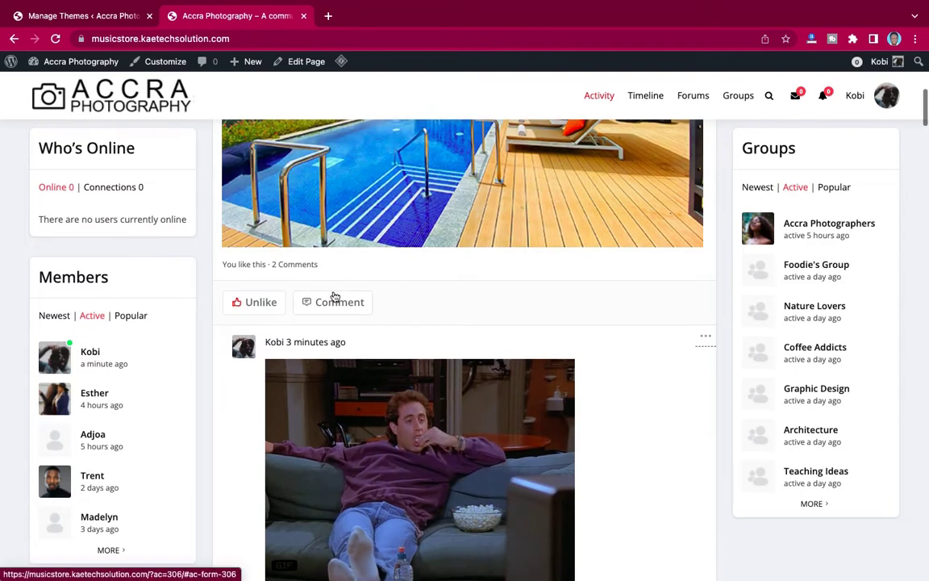
Post the comment 'NICE PICTURE' on the pool photo update.
{"action": "left_click", "coordinate": [333, 307]}
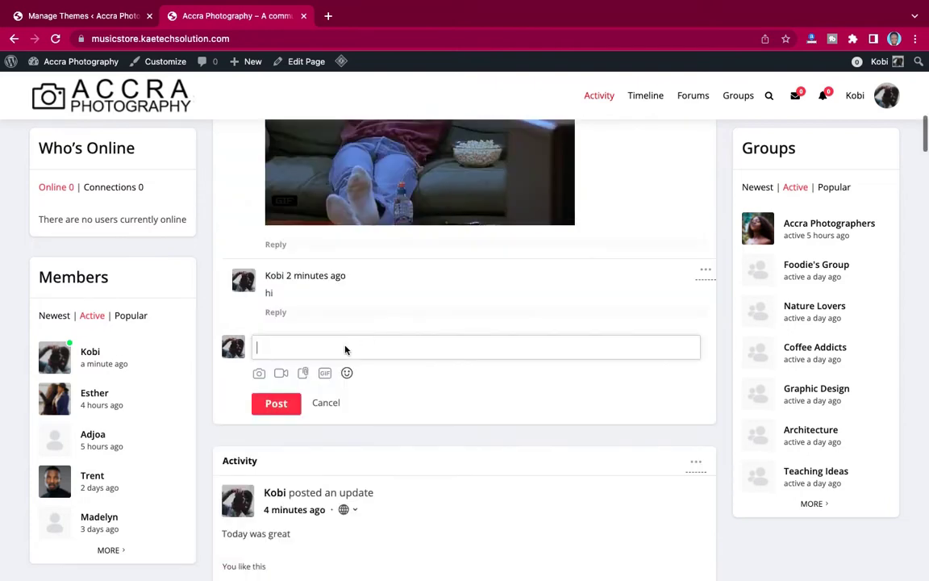
{"action": "type", "text": "NICE "}
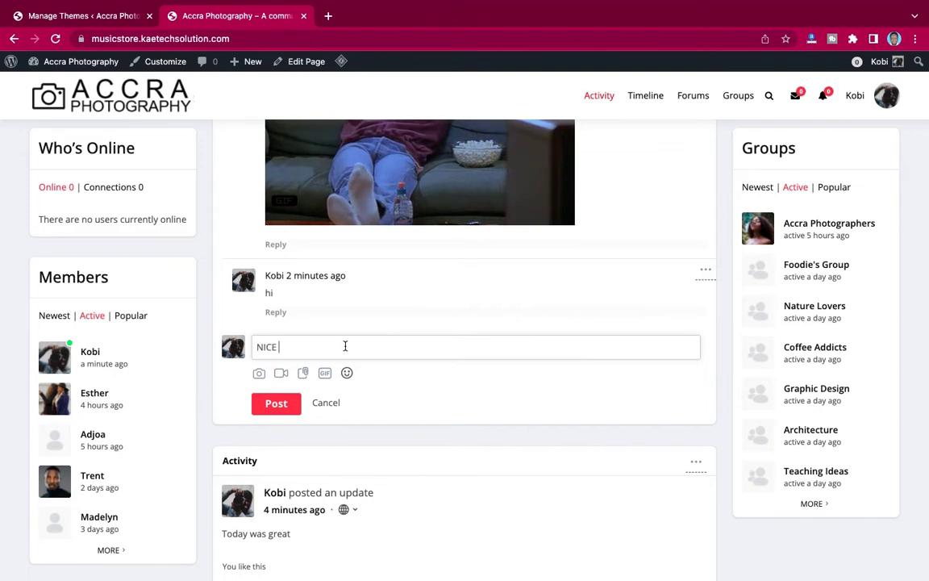
{"action": "type", "text": "PICTU"}
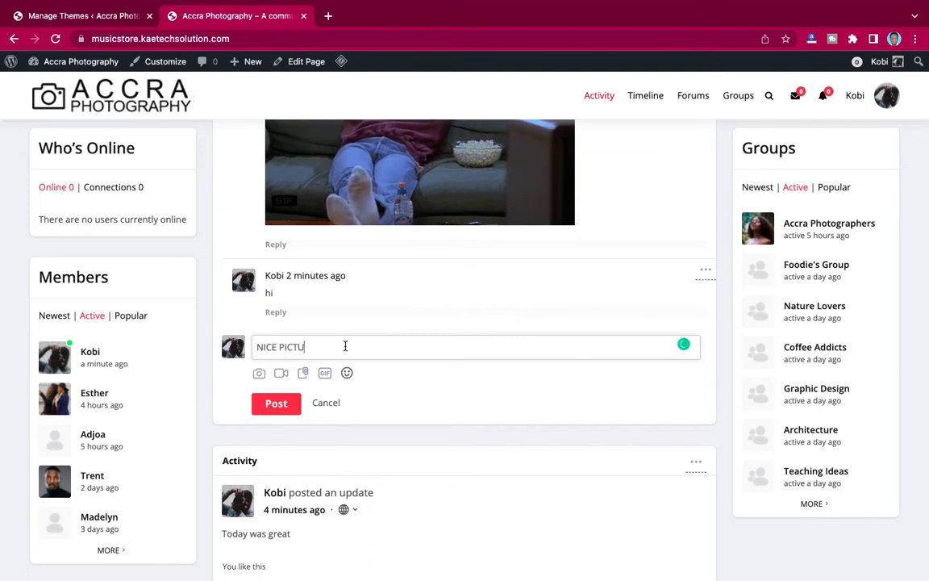
{"action": "type", "text": "RE"}
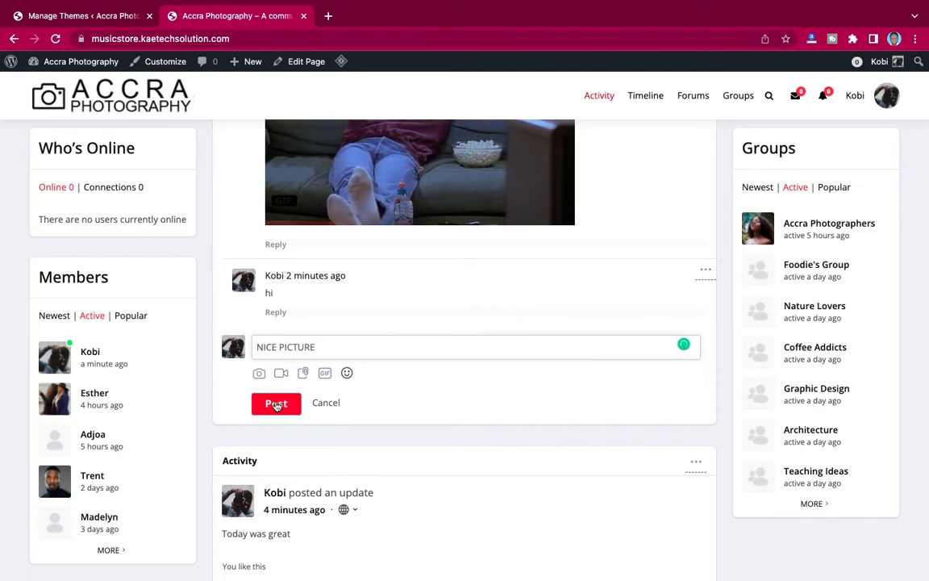
{"action": "key", "text": "Return"}
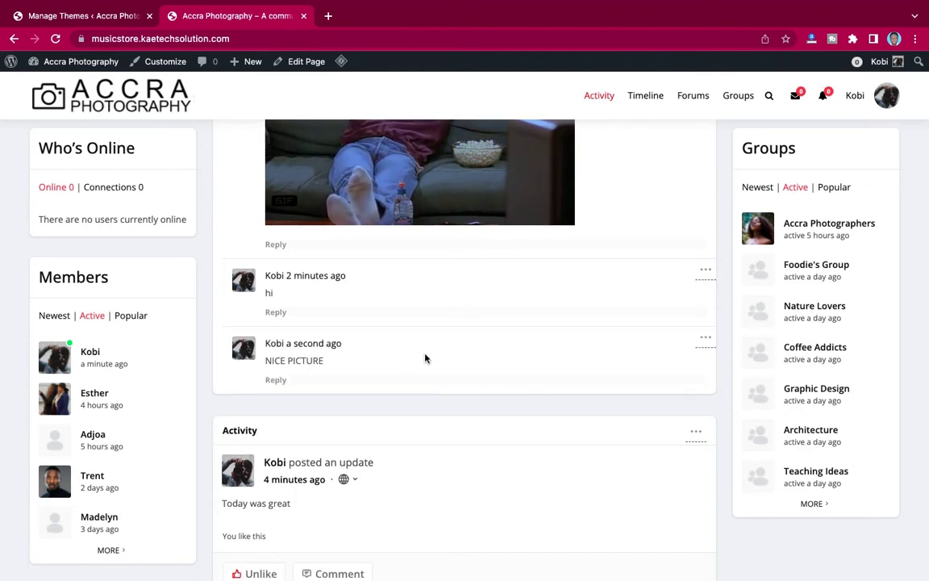
{"action": "scroll", "coordinate": [440, 365], "scroll_direction": "up", "scroll_amount": 4}
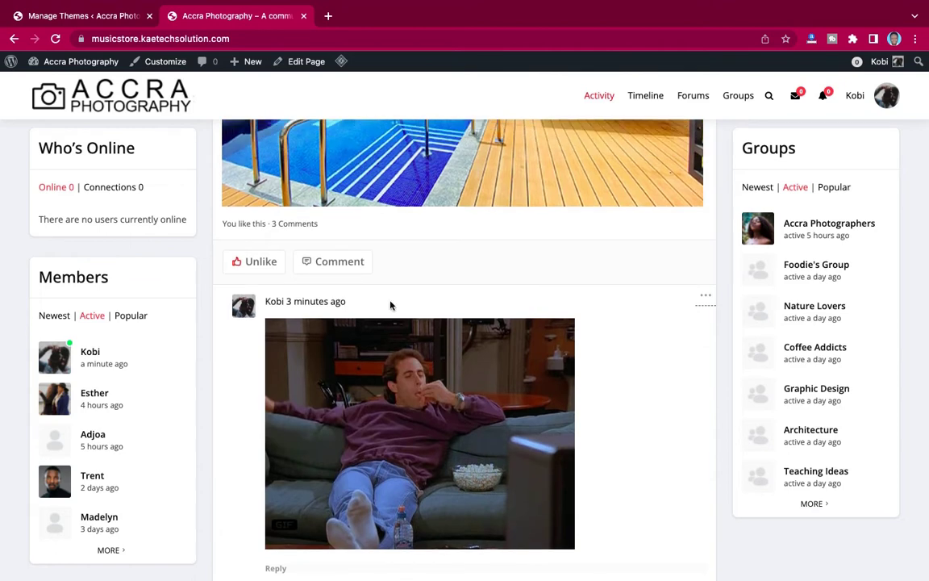
{"action": "scroll", "coordinate": [425, 278], "scroll_direction": "down", "scroll_amount": 7}
{"action": "scroll", "coordinate": [426, 280], "scroll_direction": "down", "scroll_amount": 3}
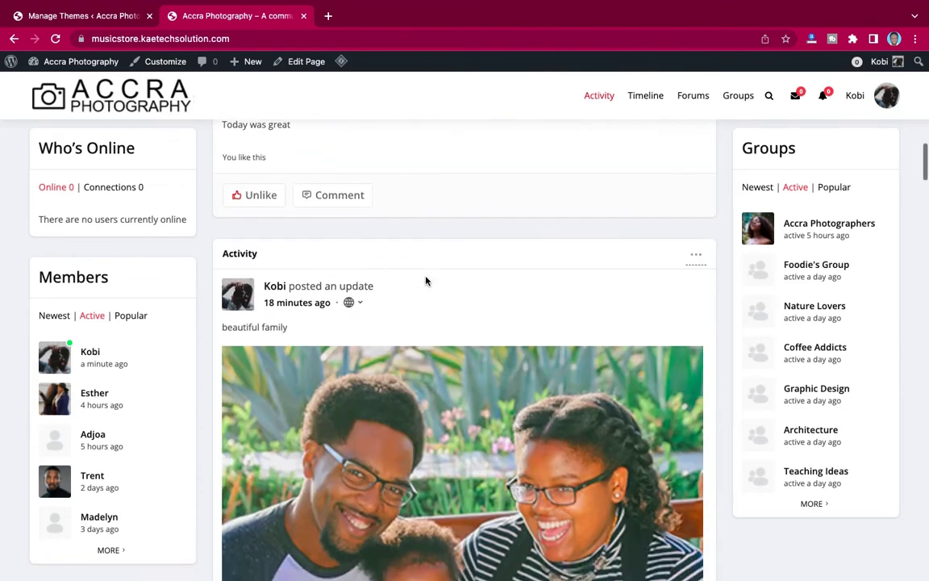
{"action": "scroll", "coordinate": [427, 280], "scroll_direction": "up", "scroll_amount": 1}
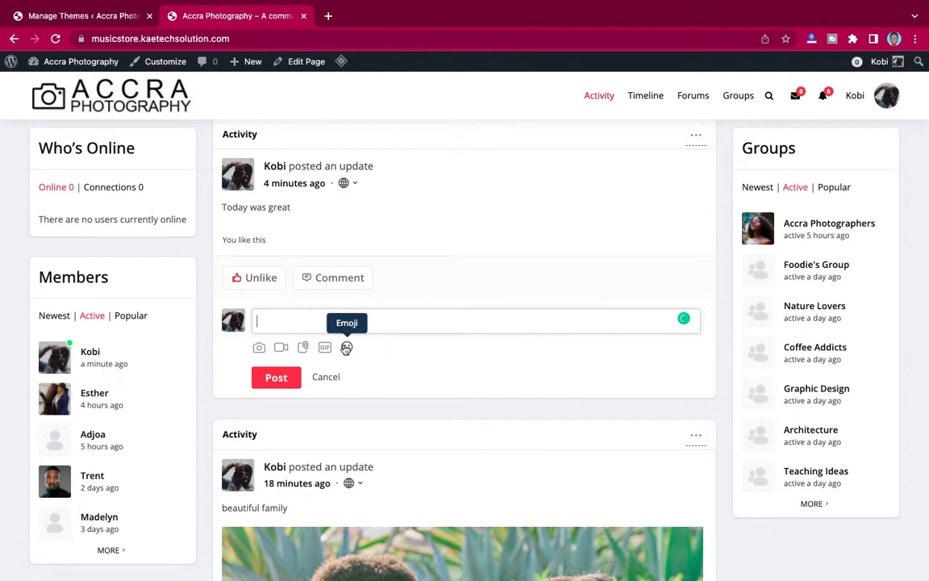
Post a Smile emoji as a comment on the 'Today was great' update.
{"action": "left_click", "coordinate": [346, 348]}
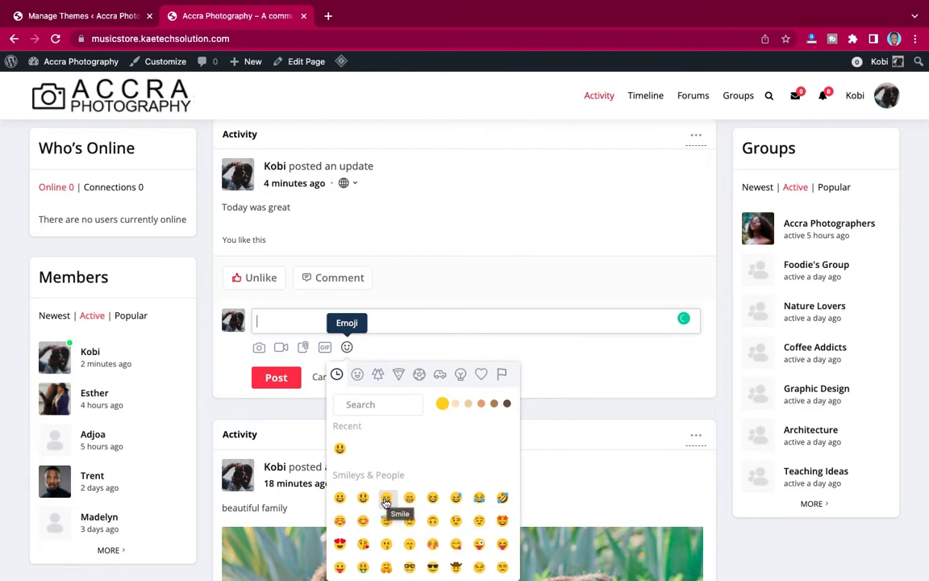
{"action": "left_click", "coordinate": [386, 499]}
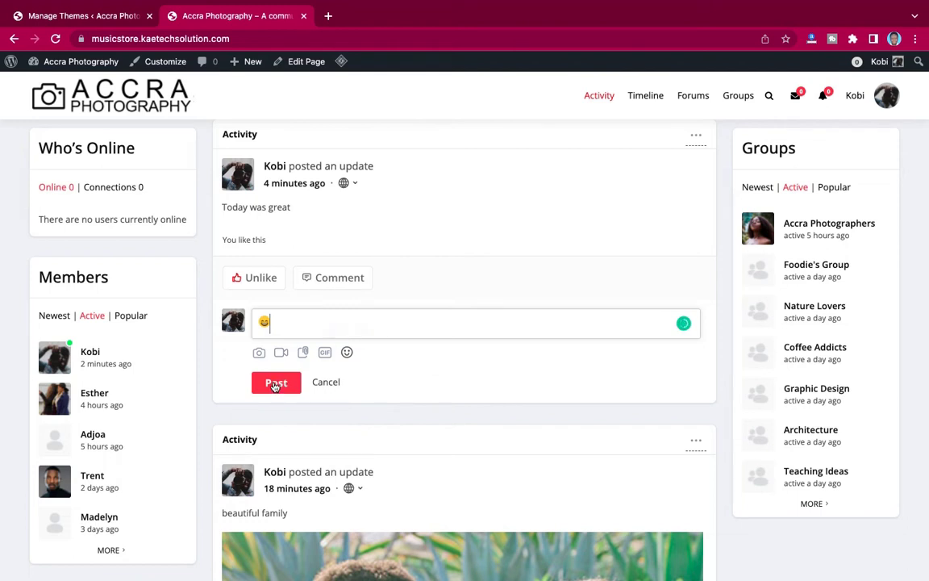
{"action": "left_click", "coordinate": [275, 384]}
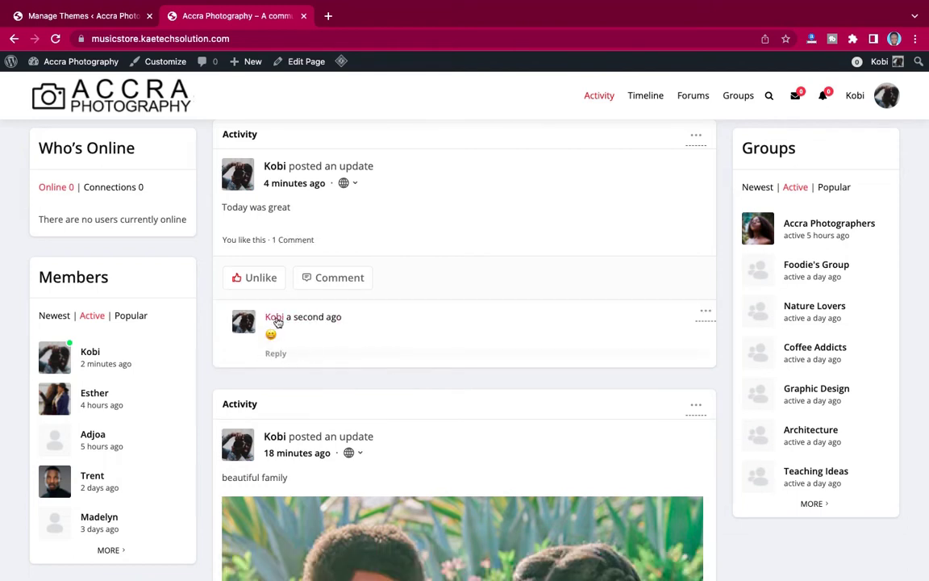
{"action": "scroll", "coordinate": [517, 237], "scroll_direction": "up", "scroll_amount": 3}
{"action": "scroll", "coordinate": [517, 238], "scroll_direction": "down", "scroll_amount": 4}
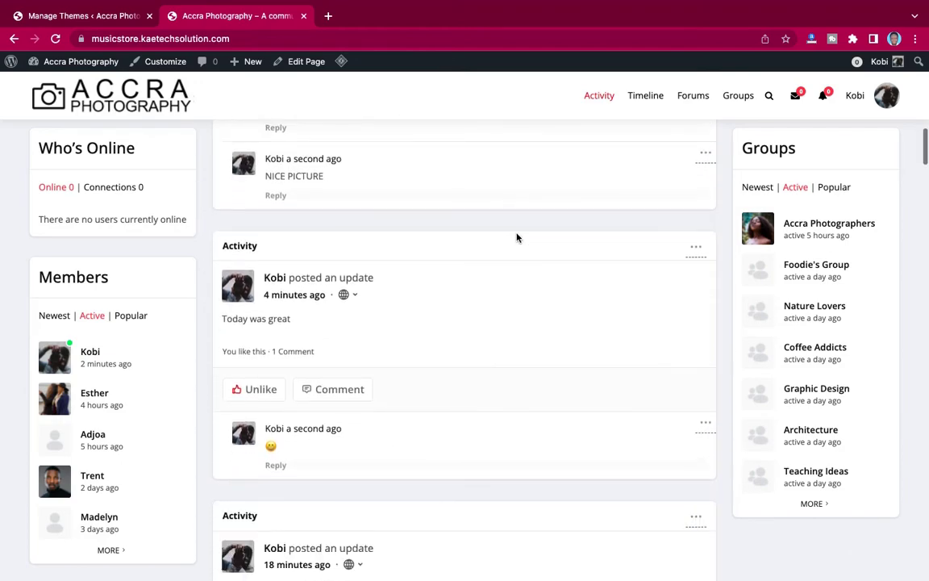
{"action": "scroll", "coordinate": [517, 237], "scroll_direction": "up", "scroll_amount": 10}
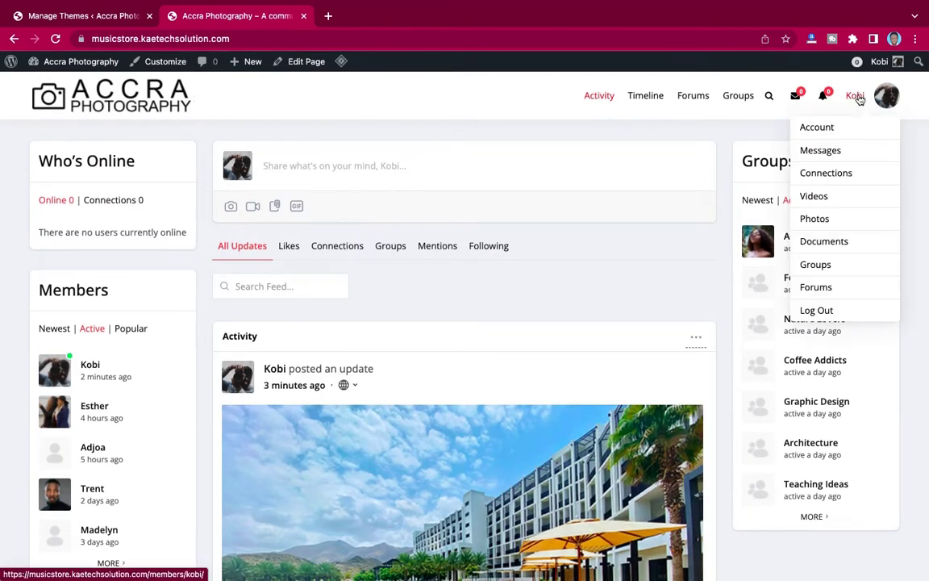
{"action": "left_click", "coordinate": [856, 98]}
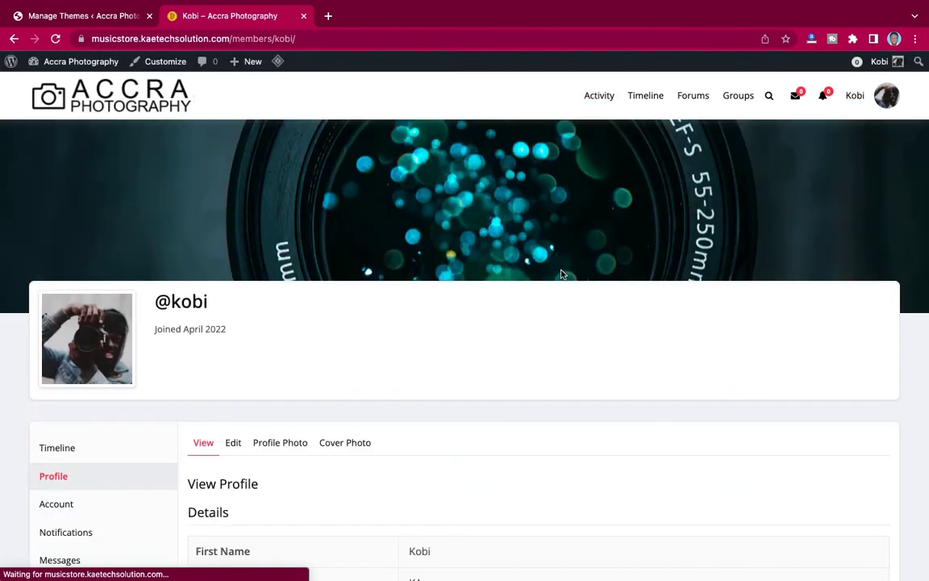
{"action": "scroll", "coordinate": [591, 337], "scroll_direction": "down", "scroll_amount": 3}
{"action": "scroll", "coordinate": [591, 337], "scroll_direction": "up", "scroll_amount": 2}
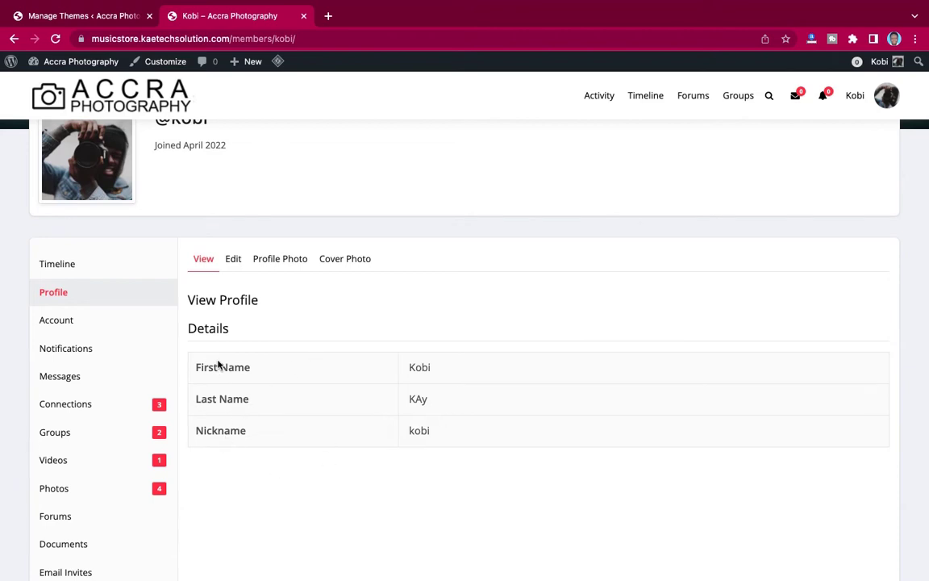
{"action": "scroll", "coordinate": [217, 361], "scroll_direction": "up", "scroll_amount": 1}
{"action": "scroll", "coordinate": [218, 362], "scroll_direction": "up", "scroll_amount": 4}
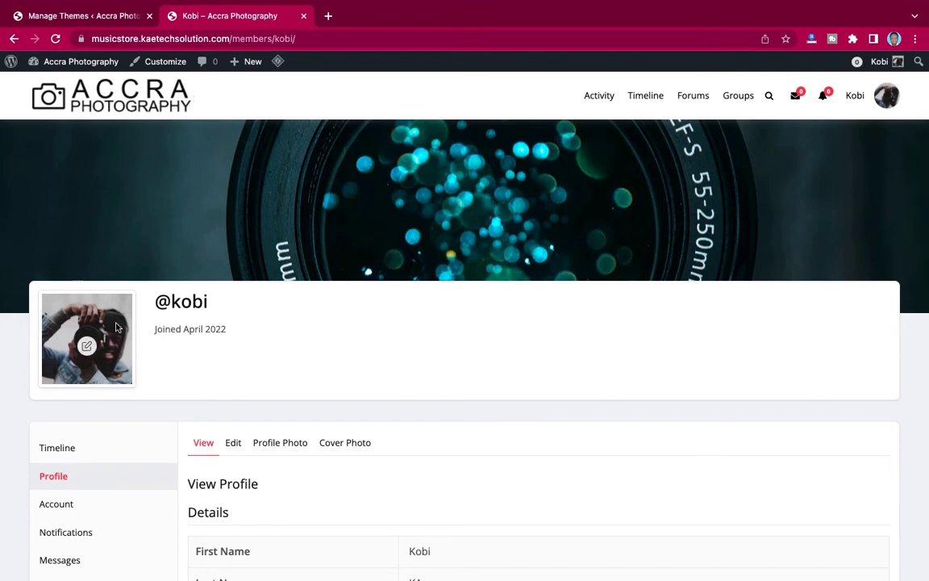
{"action": "scroll", "coordinate": [200, 381], "scroll_direction": "down", "scroll_amount": 3}
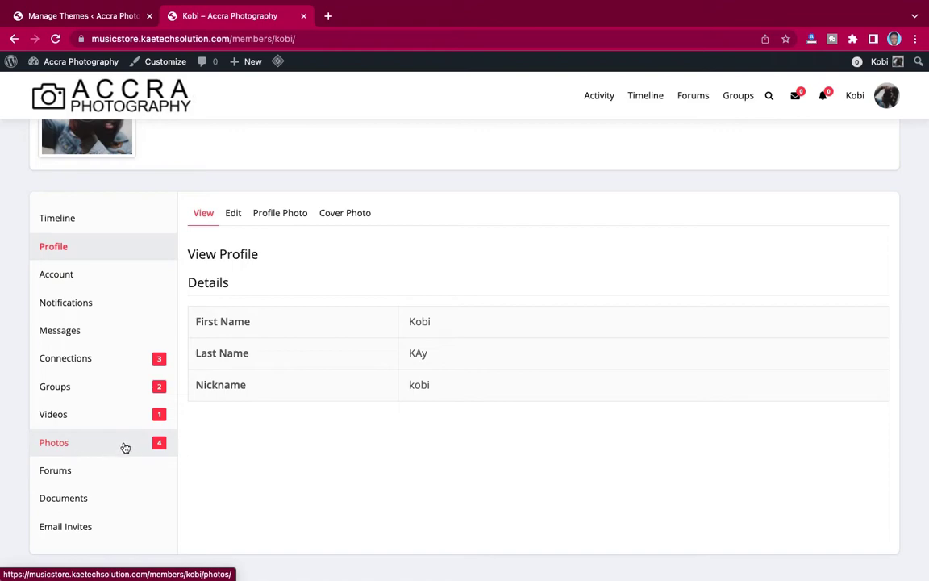
{"action": "scroll", "coordinate": [317, 283], "scroll_direction": "up", "scroll_amount": 3}
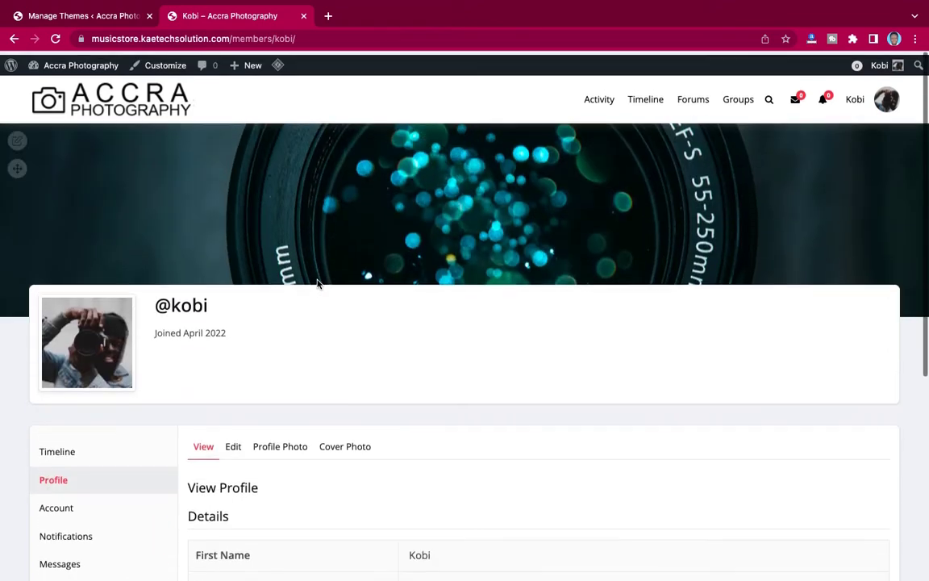
{"action": "scroll", "coordinate": [317, 282], "scroll_direction": "down", "scroll_amount": 4}
{"action": "scroll", "coordinate": [317, 284], "scroll_direction": "up", "scroll_amount": 3}
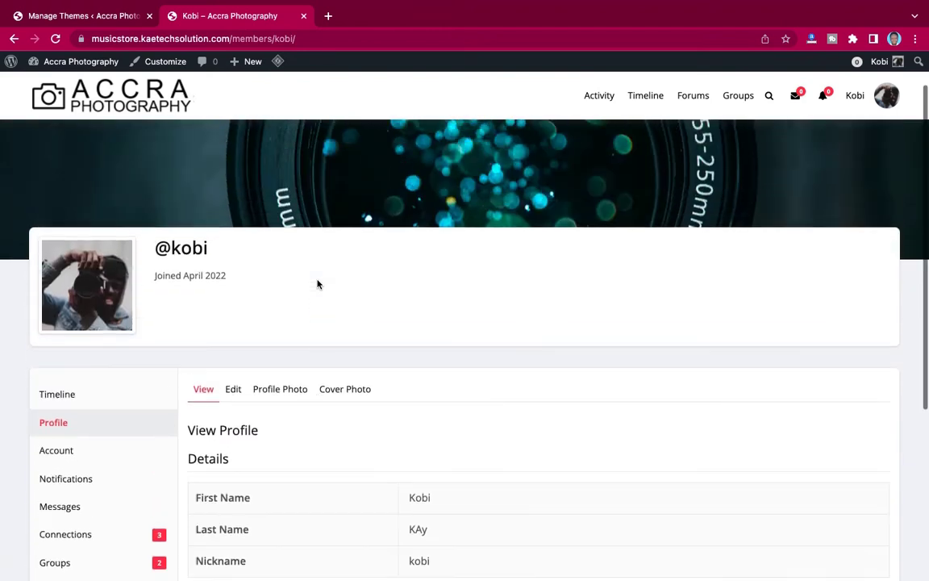
{"action": "scroll", "coordinate": [317, 284], "scroll_direction": "down", "scroll_amount": 1}
{"action": "scroll", "coordinate": [549, 243], "scroll_direction": "up", "scroll_amount": 3}
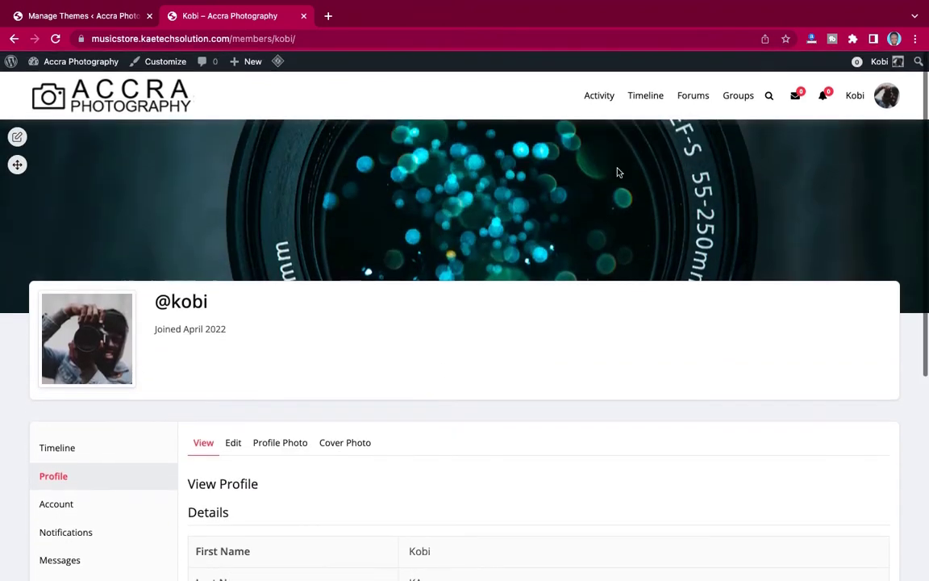
{"action": "scroll", "coordinate": [500, 396], "scroll_direction": "down", "scroll_amount": 2}
{"action": "scroll", "coordinate": [500, 396], "scroll_direction": "up", "scroll_amount": 2}
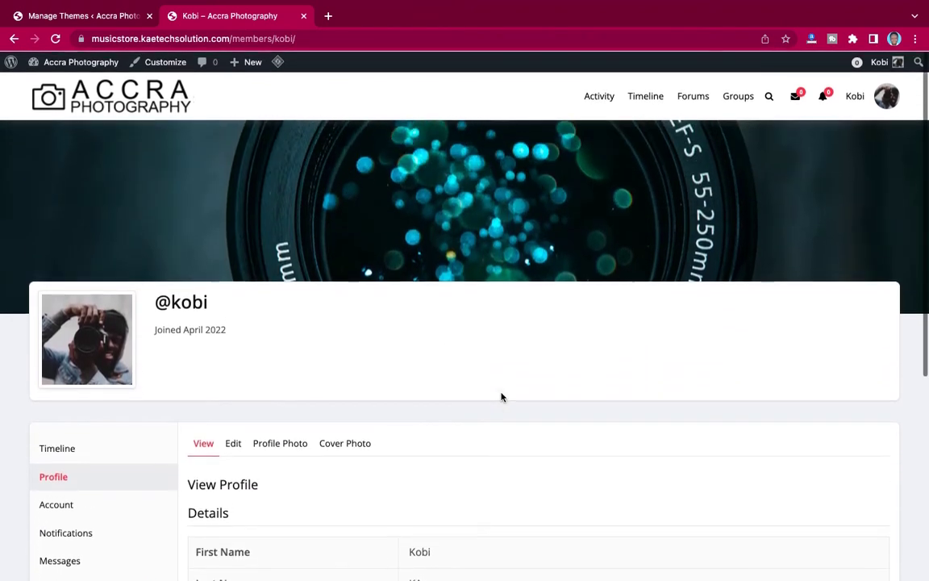
Open the member's Timeline and scroll through the personal activity feed.
{"action": "left_click", "coordinate": [646, 95]}
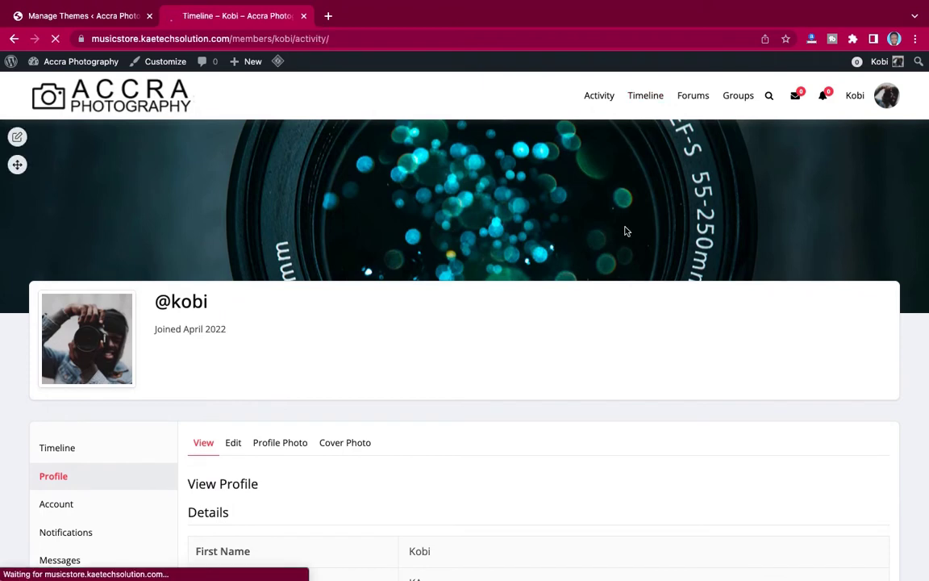
{"action": "scroll", "coordinate": [626, 231], "scroll_direction": "down", "scroll_amount": 5}
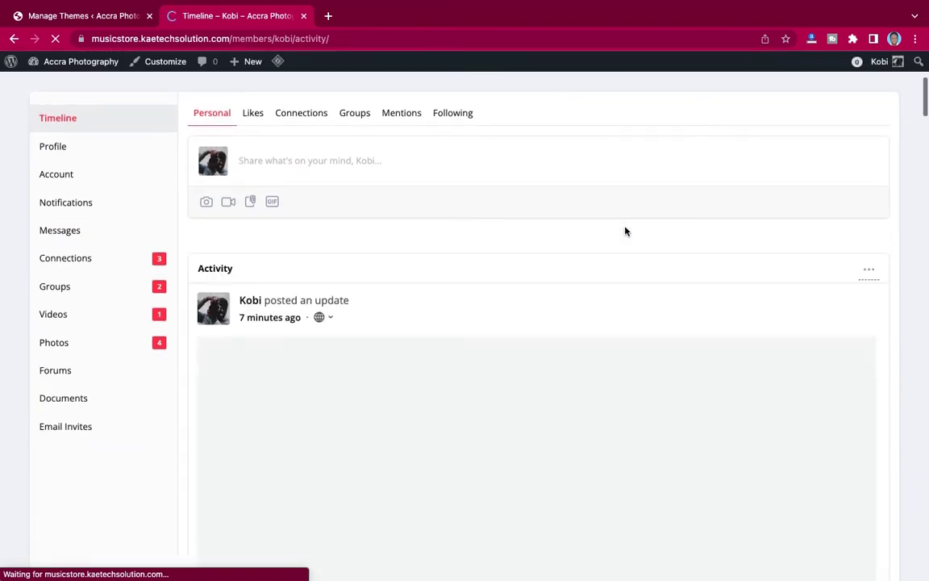
{"action": "scroll", "coordinate": [626, 231], "scroll_direction": "down", "scroll_amount": 3}
{"action": "scroll", "coordinate": [624, 230], "scroll_direction": "up", "scroll_amount": 2}
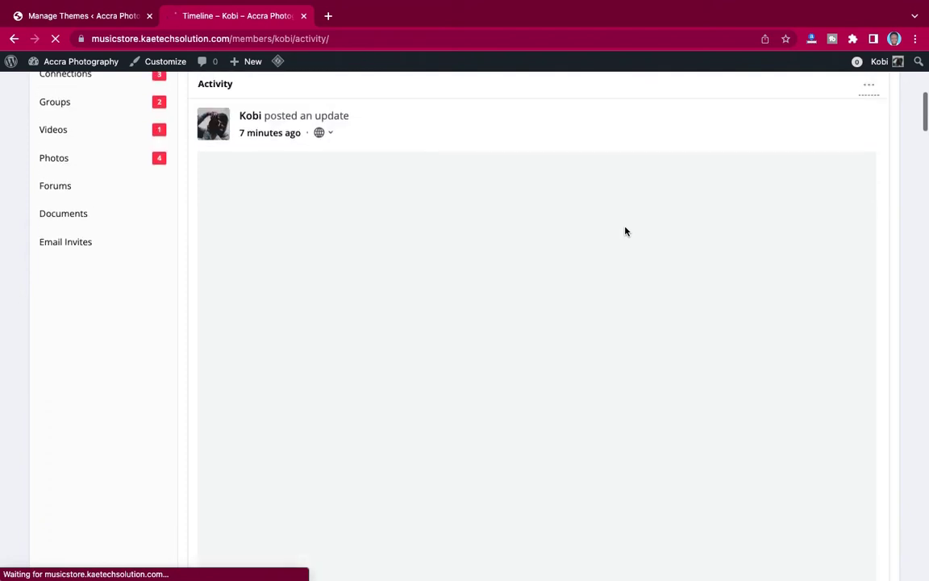
{"action": "scroll", "coordinate": [651, 303], "scroll_direction": "down", "scroll_amount": 5}
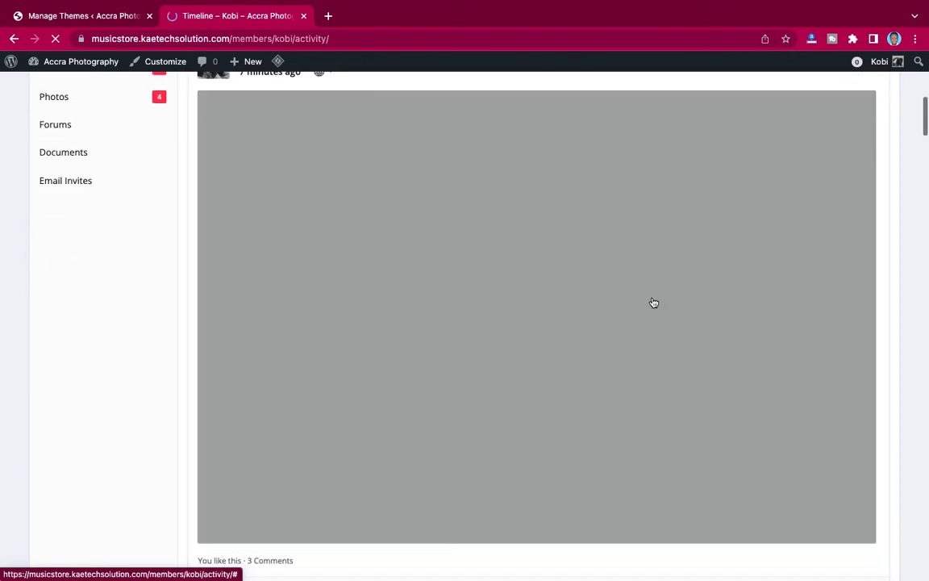
{"action": "scroll", "coordinate": [653, 303], "scroll_direction": "up", "scroll_amount": 2}
{"action": "scroll", "coordinate": [654, 303], "scroll_direction": "down", "scroll_amount": 6}
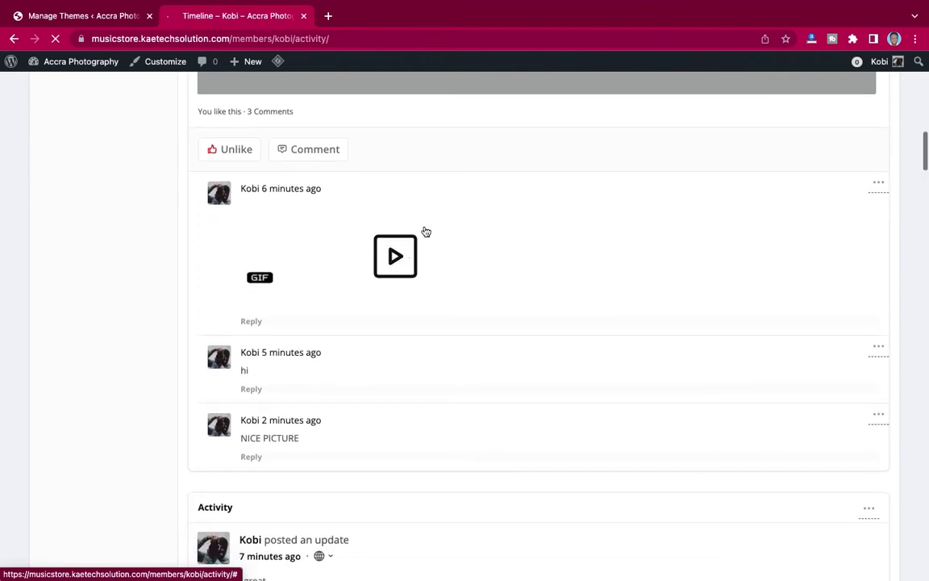
Play the animated GIF comment on the liked hotel-image post.
{"action": "left_click", "coordinate": [395, 257]}
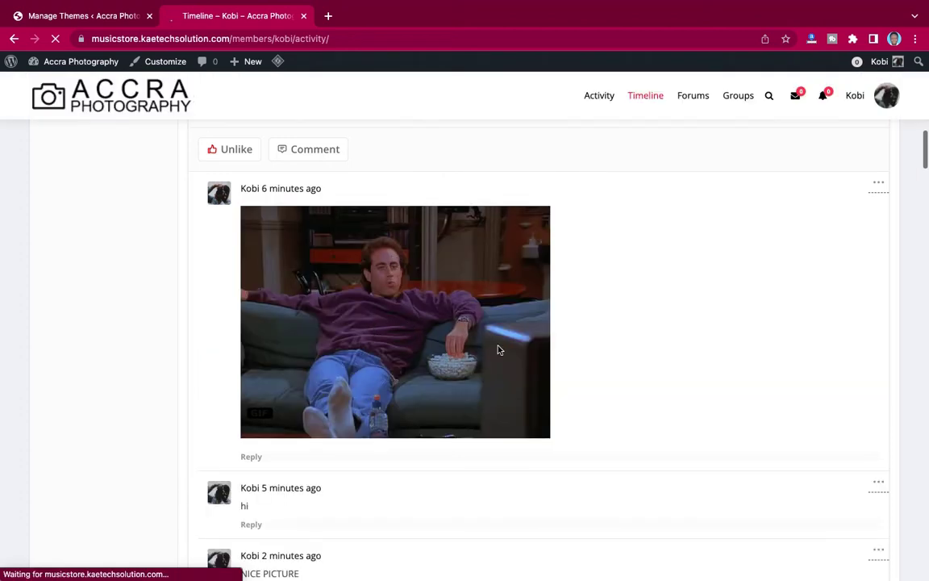
{"action": "scroll", "coordinate": [498, 350], "scroll_direction": "down", "scroll_amount": 6}
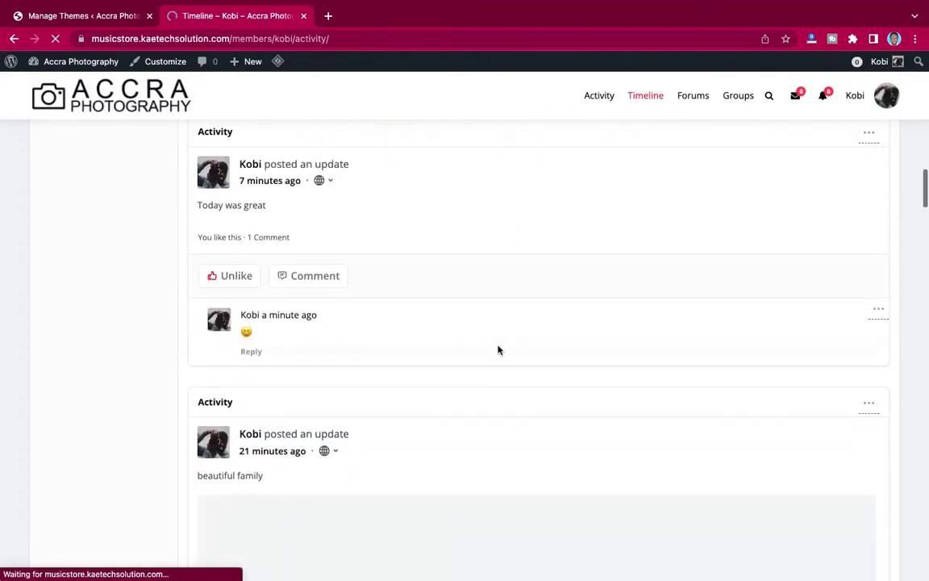
{"action": "scroll", "coordinate": [498, 350], "scroll_direction": "down", "scroll_amount": 8}
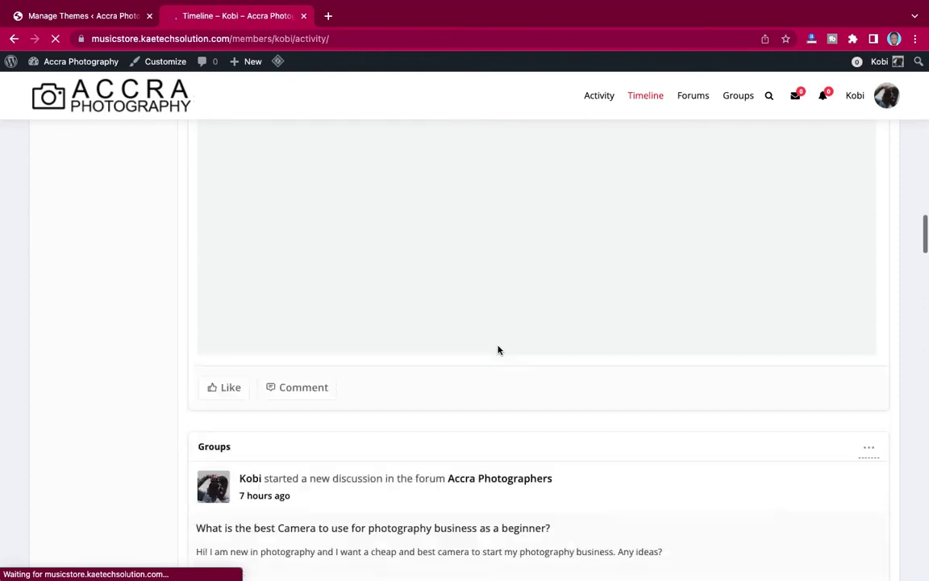
{"action": "scroll", "coordinate": [498, 349], "scroll_direction": "up", "scroll_amount": 15}
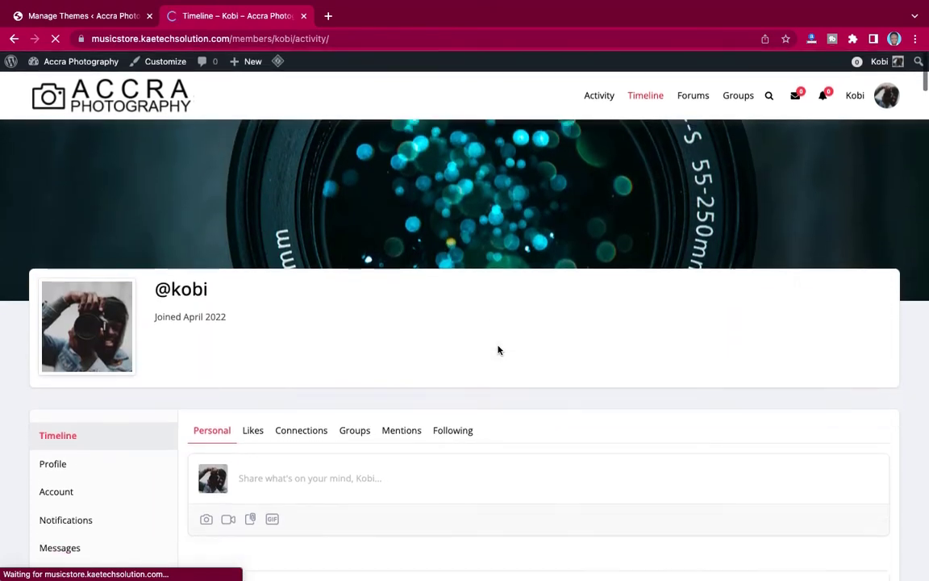
{"action": "scroll", "coordinate": [498, 349], "scroll_direction": "down", "scroll_amount": 6}
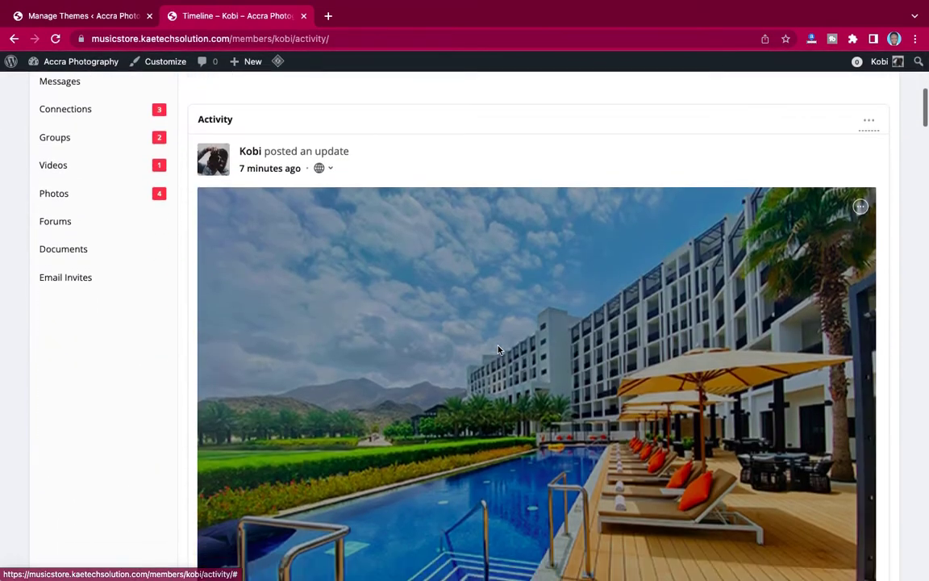
{"action": "scroll", "coordinate": [497, 349], "scroll_direction": "down", "scroll_amount": 9}
{"action": "scroll", "coordinate": [498, 349], "scroll_direction": "up", "scroll_amount": 6}
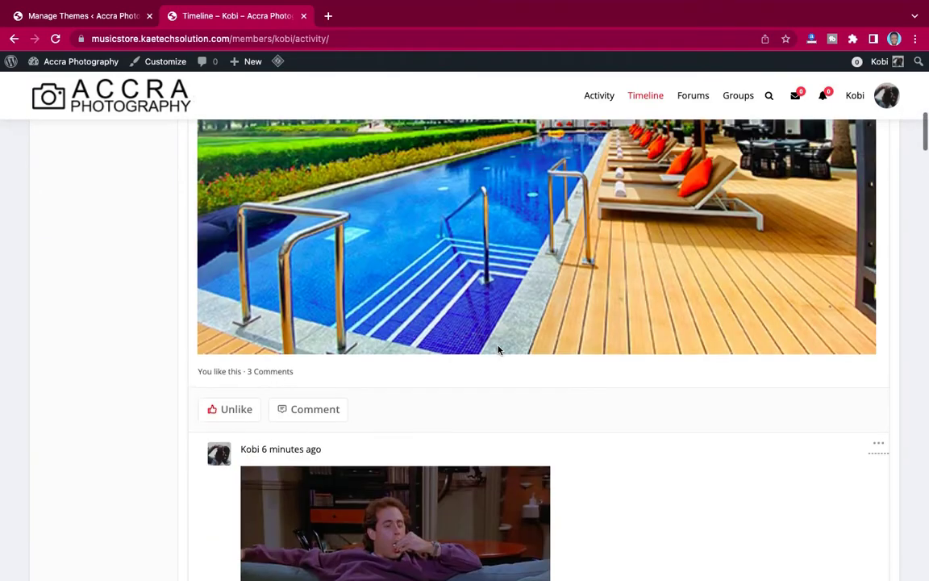
{"action": "scroll", "coordinate": [498, 349], "scroll_direction": "up", "scroll_amount": 8}
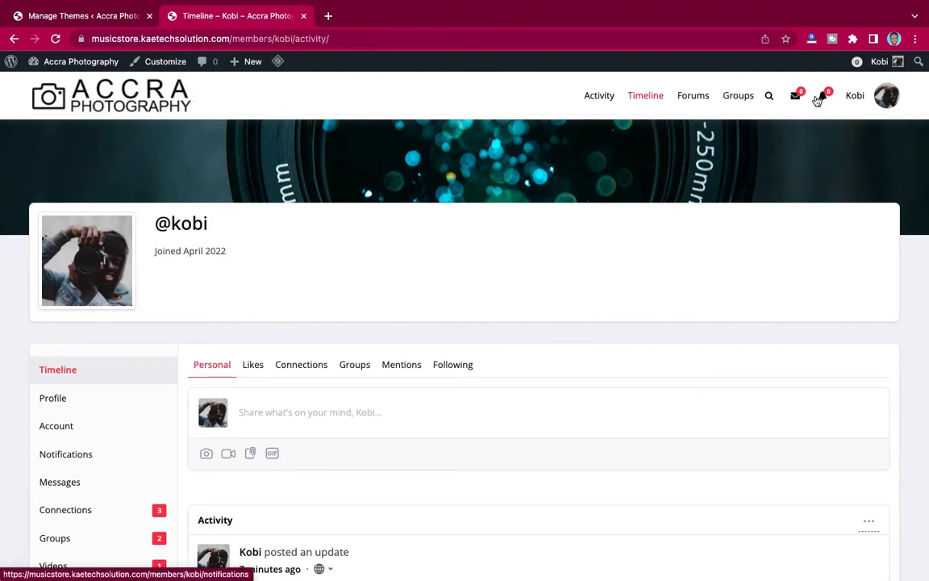
{"action": "mouse_move", "coordinate": [823, 106]}
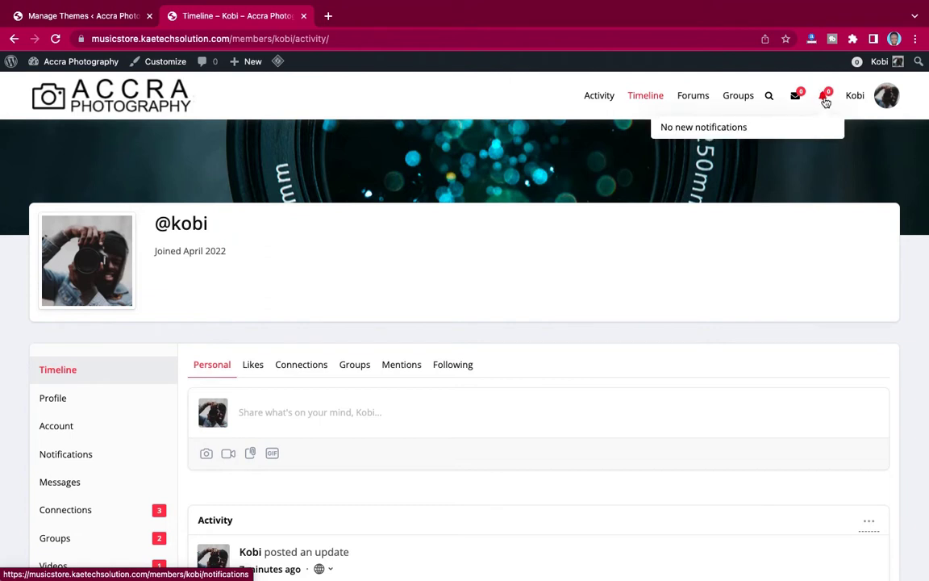
{"action": "mouse_move", "coordinate": [857, 104]}
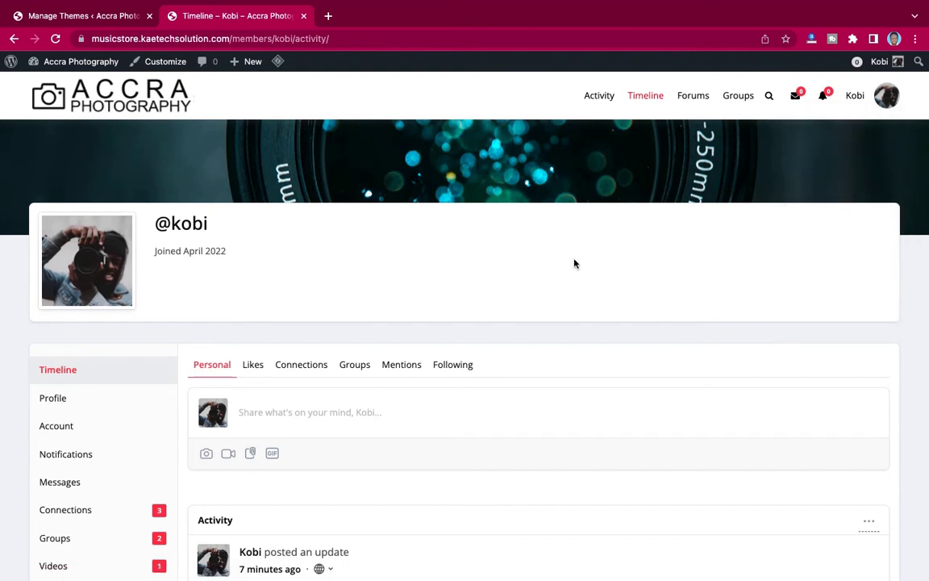
Open the Accra Photographers group page from the site-wide Activity feed.
{"action": "left_click", "coordinate": [597, 96]}
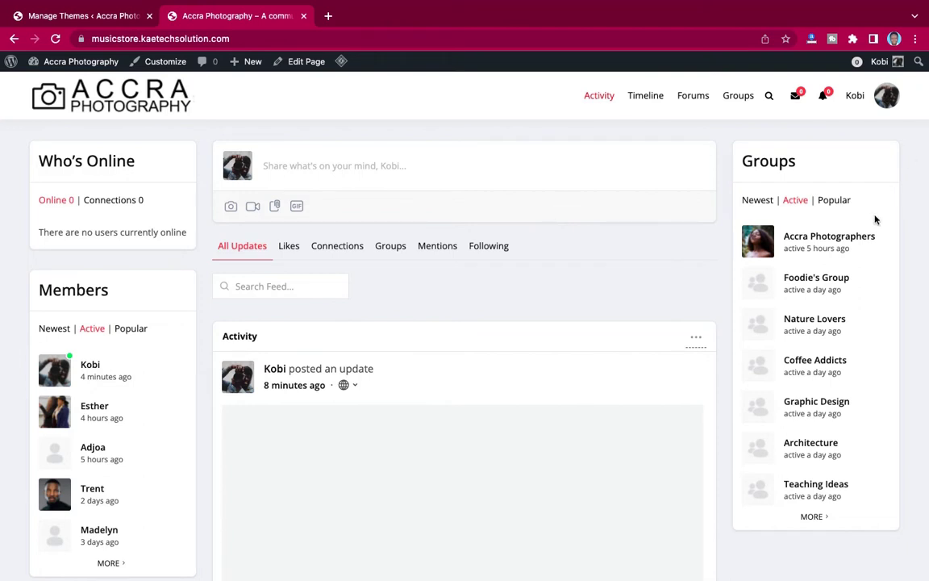
{"action": "left_click", "coordinate": [829, 239]}
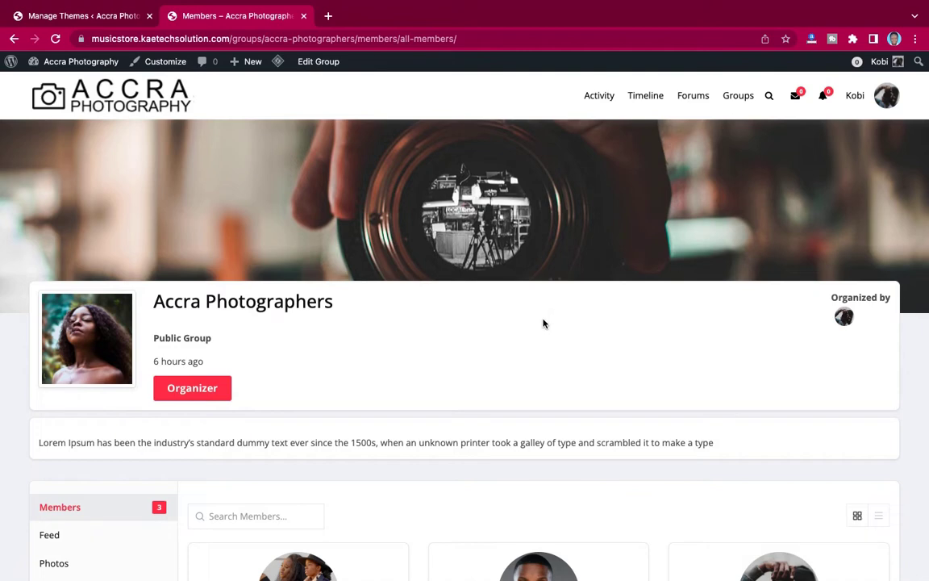
{"action": "scroll", "coordinate": [544, 323], "scroll_direction": "down", "scroll_amount": 5}
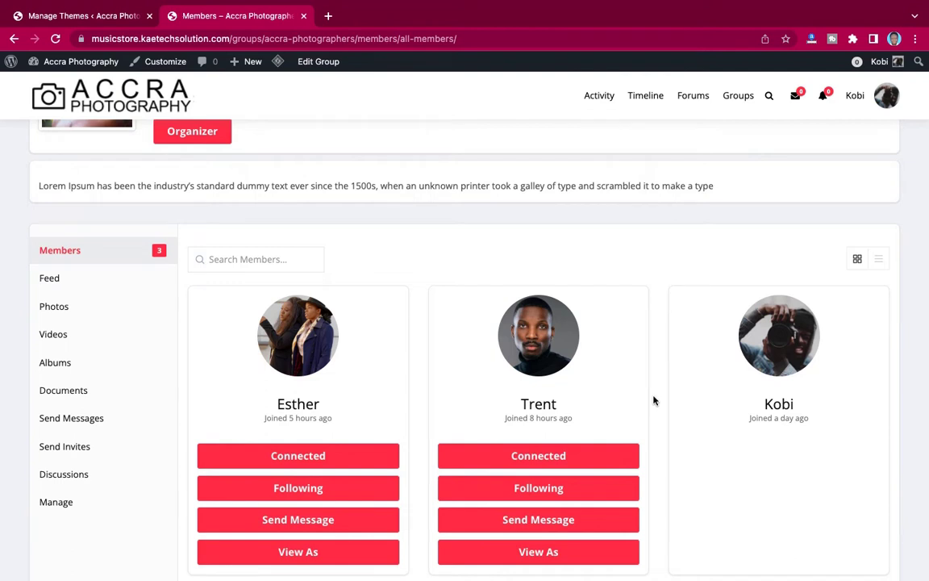
{"action": "scroll", "coordinate": [653, 399], "scroll_direction": "down", "scroll_amount": 3}
{"action": "scroll", "coordinate": [654, 399], "scroll_direction": "up", "scroll_amount": 2}
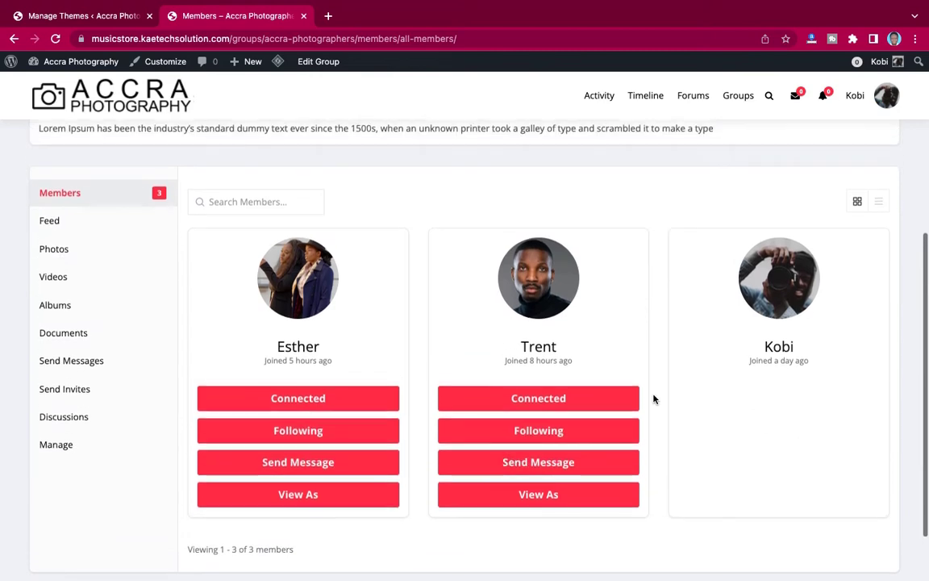
{"action": "scroll", "coordinate": [654, 399], "scroll_direction": "up", "scroll_amount": 5}
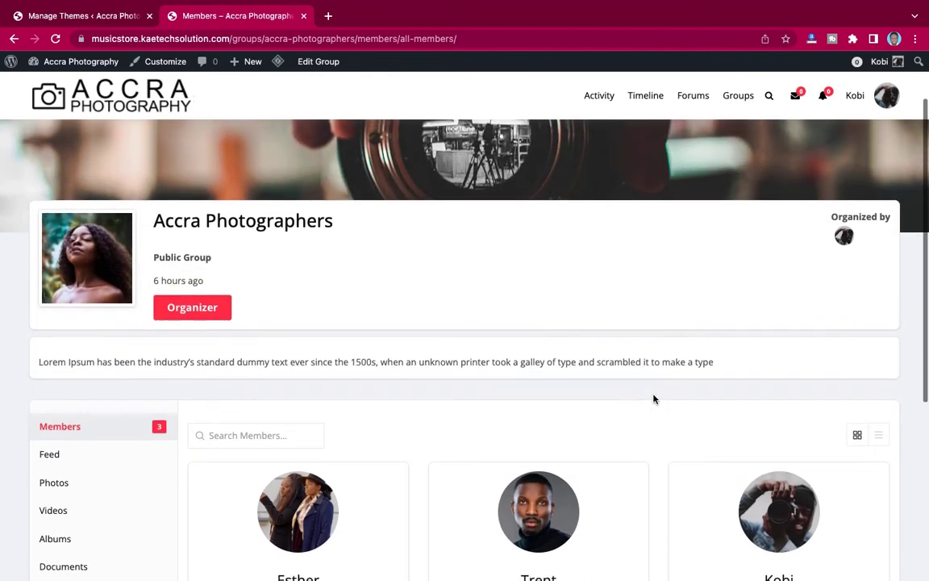
Scroll the group's Members page down to its 3 member cards.
{"action": "scroll", "coordinate": [653, 399], "scroll_direction": "down", "scroll_amount": 3}
{"action": "scroll", "coordinate": [653, 400], "scroll_direction": "up", "scroll_amount": 3}
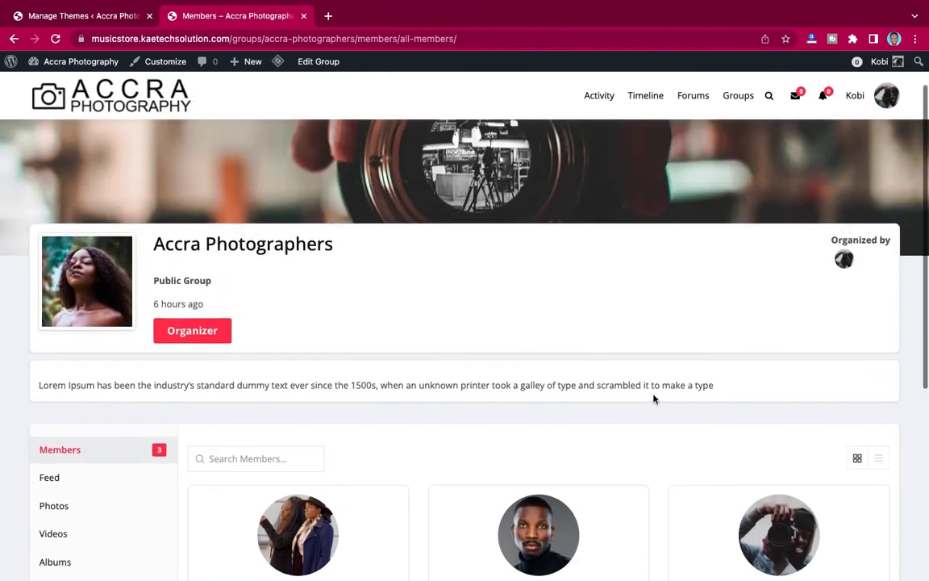
{"action": "scroll", "coordinate": [654, 399], "scroll_direction": "down", "scroll_amount": 5}
{"action": "scroll", "coordinate": [654, 399], "scroll_direction": "up", "scroll_amount": 1}
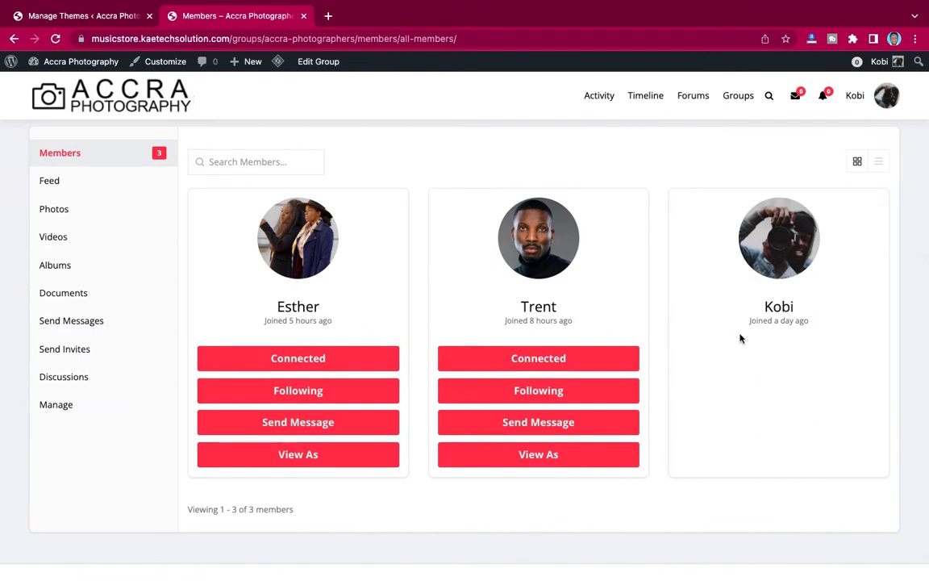
{"action": "scroll", "coordinate": [646, 285], "scroll_direction": "up", "scroll_amount": 1}
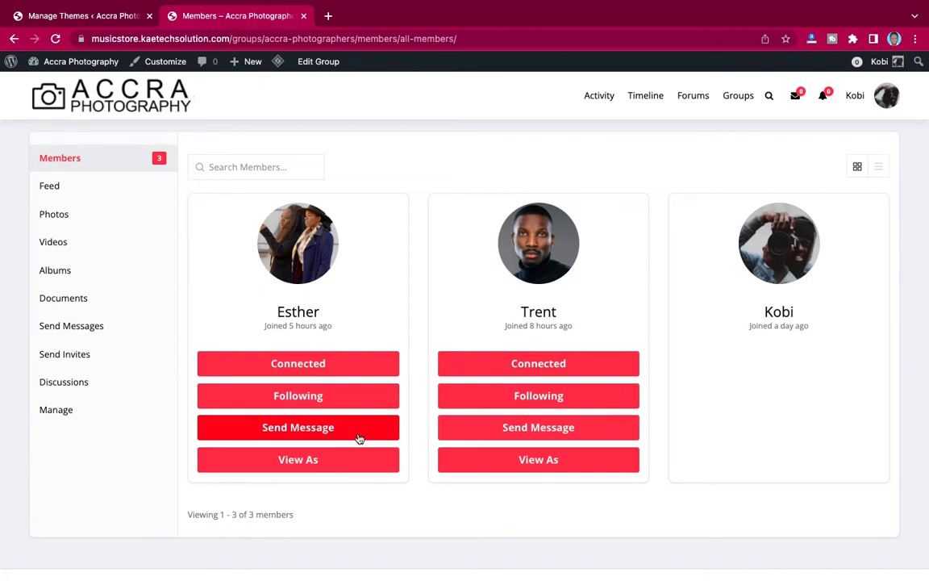
{"action": "scroll", "coordinate": [419, 297], "scroll_direction": "up", "scroll_amount": 5}
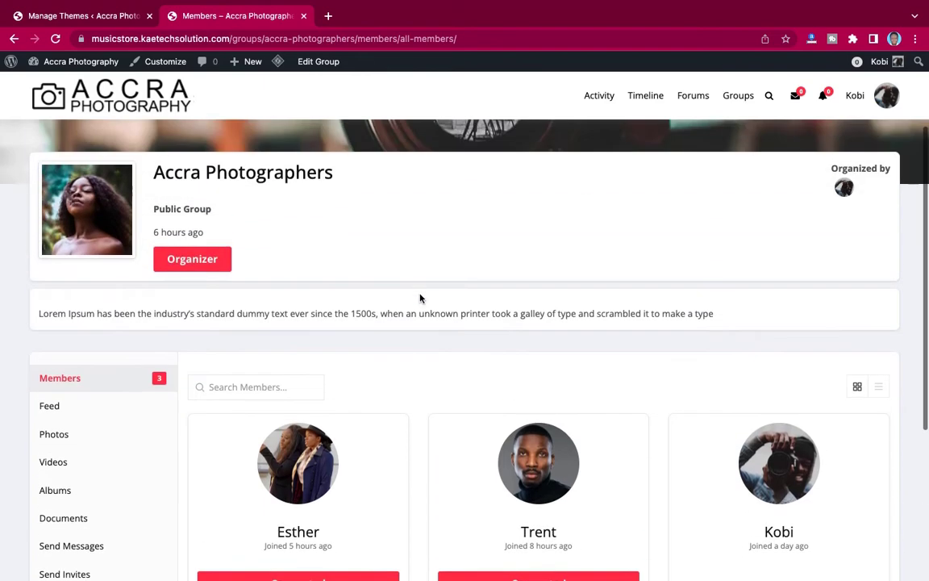
{"action": "scroll", "coordinate": [419, 298], "scroll_direction": "down", "scroll_amount": 3}
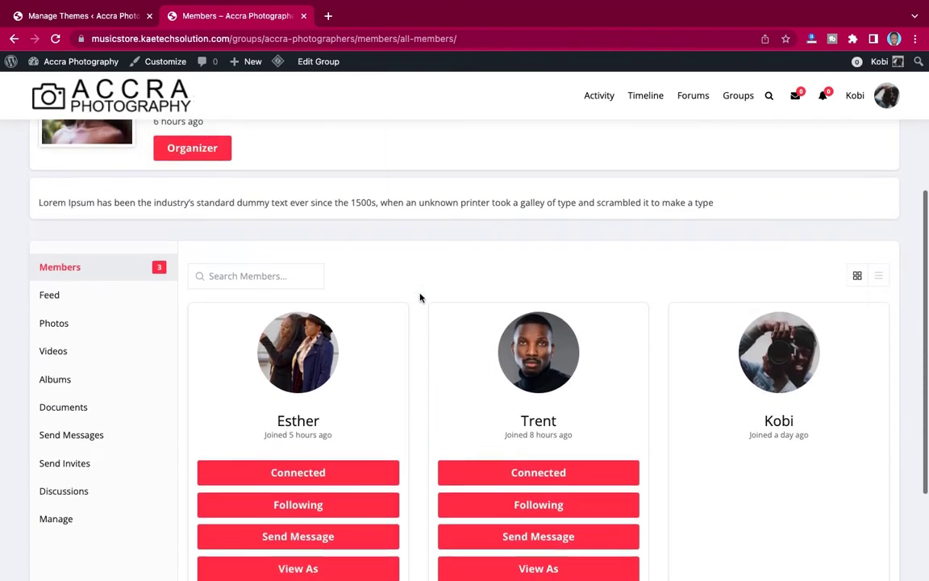
{"action": "scroll", "coordinate": [420, 297], "scroll_direction": "up", "scroll_amount": 3}
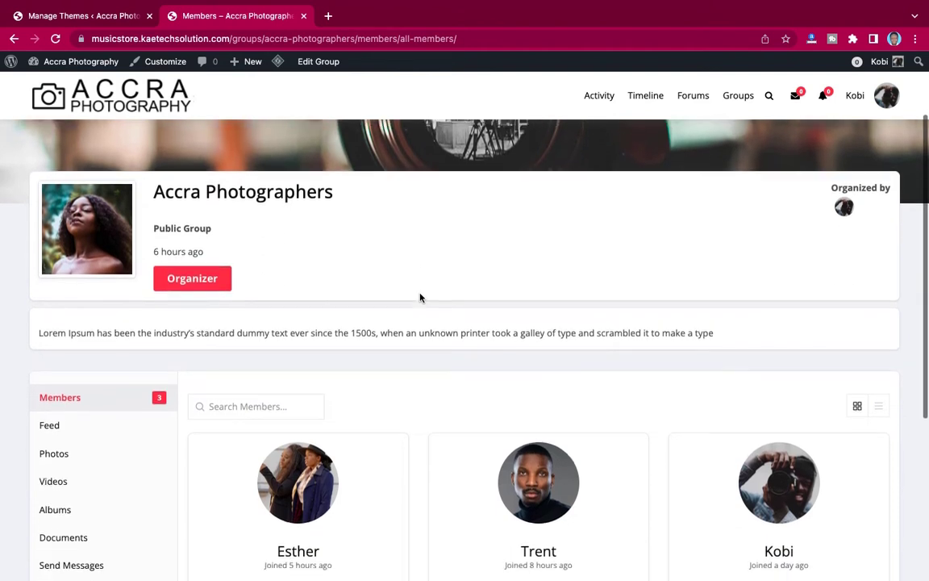
{"action": "scroll", "coordinate": [420, 298], "scroll_direction": "down", "scroll_amount": 4}
{"action": "scroll", "coordinate": [452, 336], "scroll_direction": "down", "scroll_amount": 1}
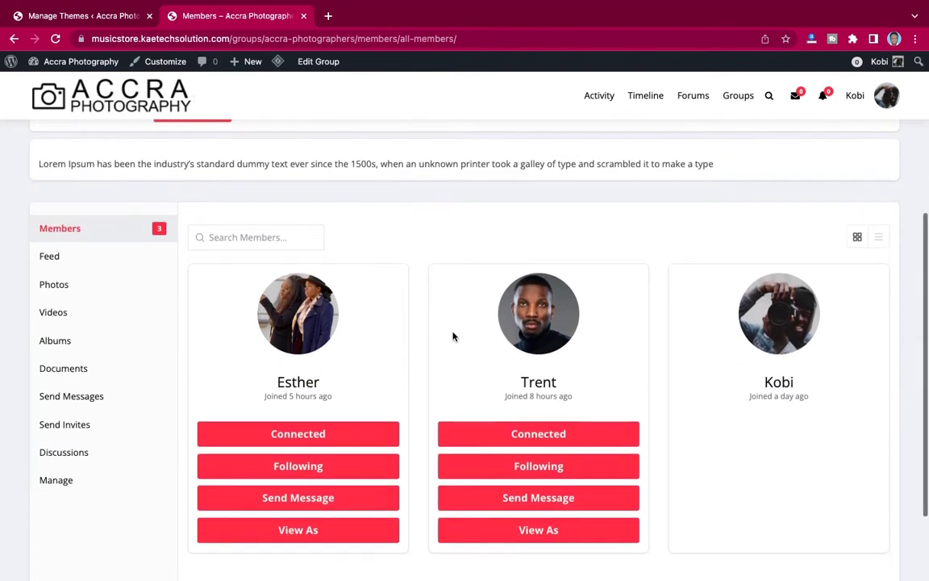
{"action": "scroll", "coordinate": [452, 337], "scroll_direction": "down", "scroll_amount": 1}
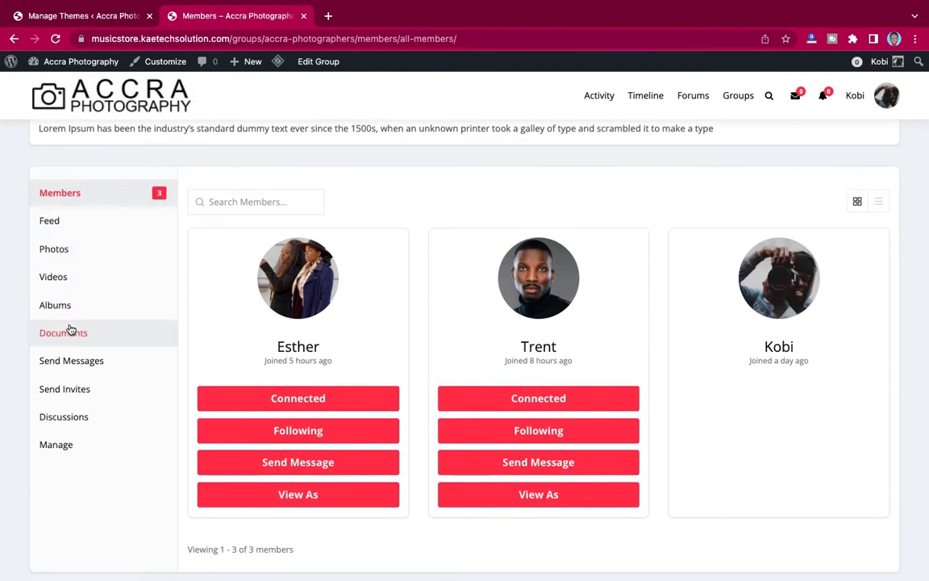
Open the group's 'What is the best Camera…' discussion and scroll to its reply box.
{"action": "left_click", "coordinate": [69, 424]}
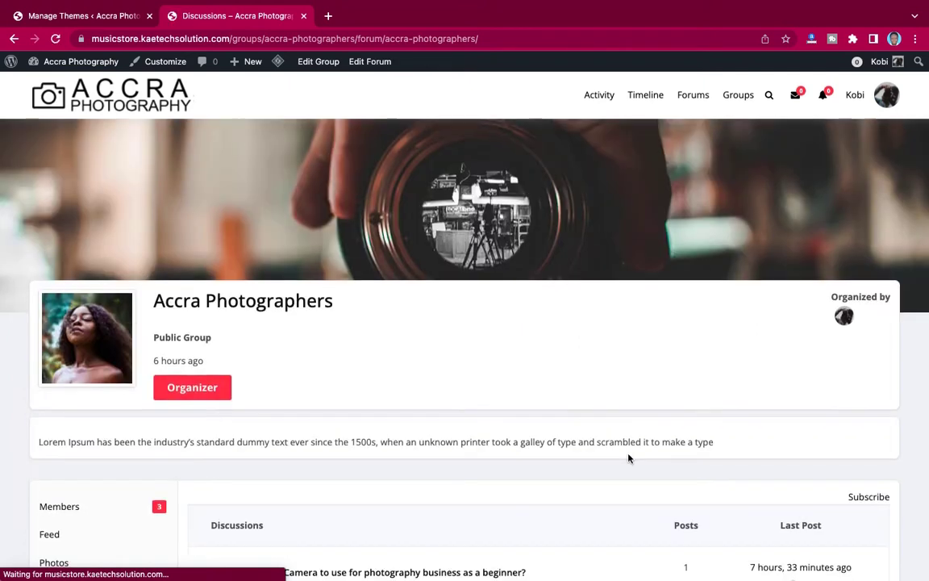
{"action": "scroll", "coordinate": [564, 411], "scroll_direction": "down", "scroll_amount": 4}
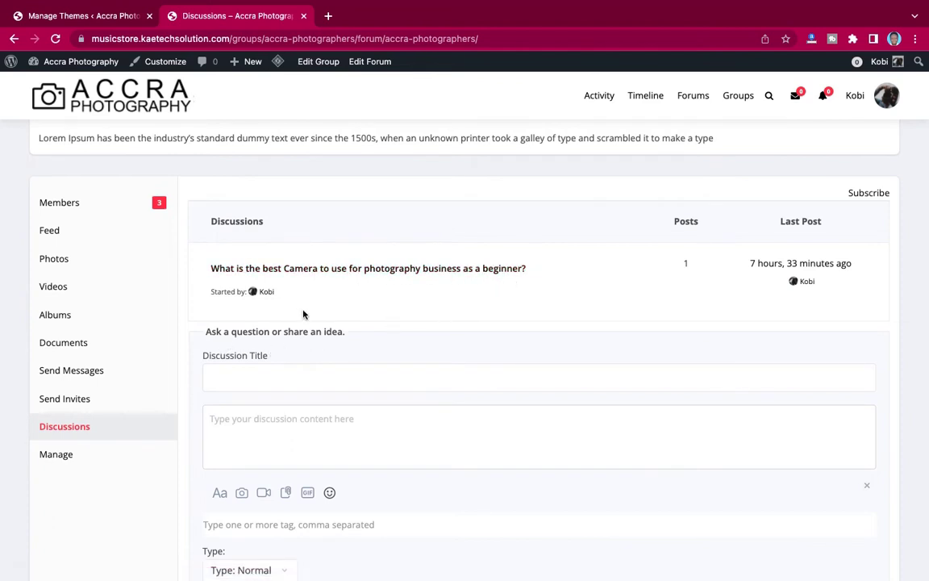
{"action": "left_click", "coordinate": [326, 268]}
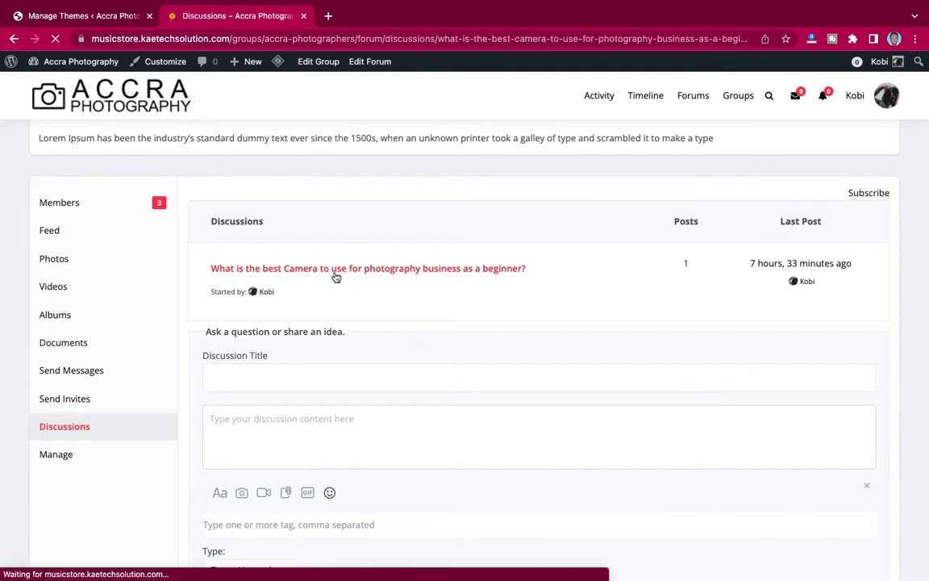
{"action": "scroll", "coordinate": [492, 372], "scroll_direction": "down", "scroll_amount": 5}
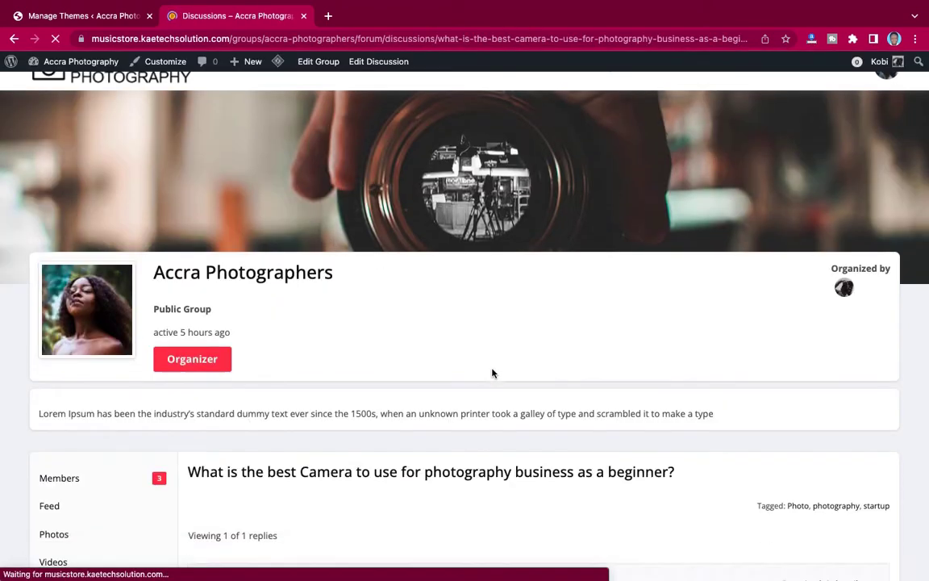
{"action": "scroll", "coordinate": [492, 372], "scroll_direction": "down", "scroll_amount": 3}
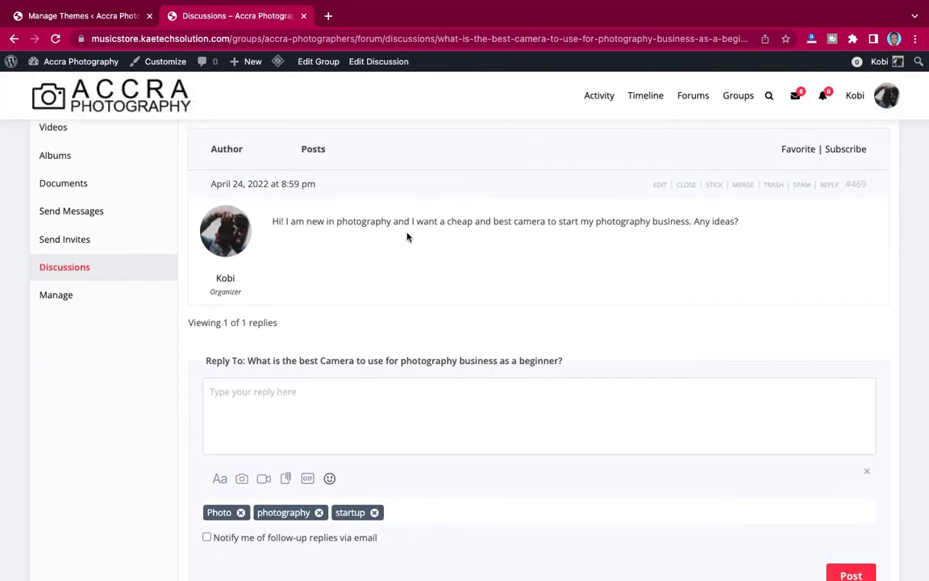
Post the reply 'CHECKOUT Canon 6D' to the beginner camera discussion.
{"action": "left_click", "coordinate": [299, 395]}
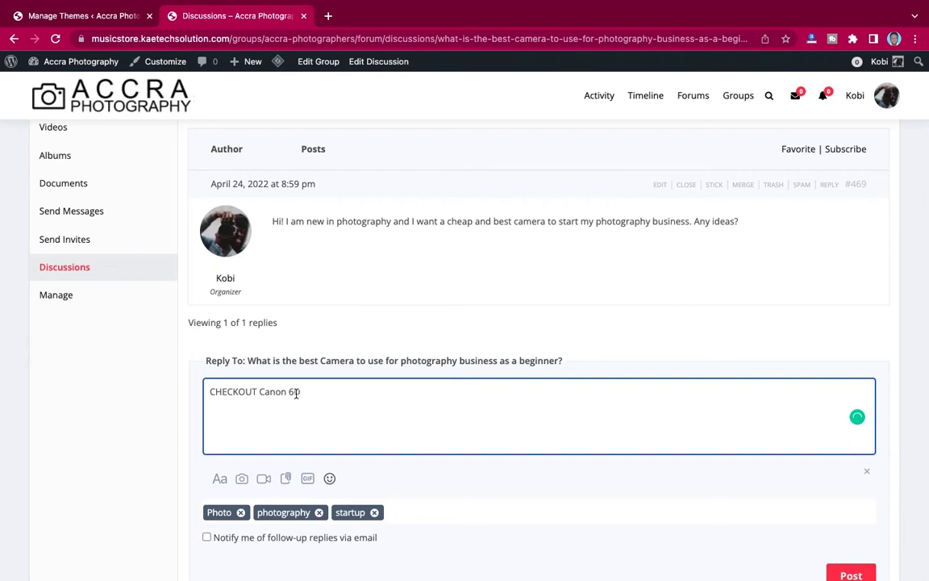
{"action": "scroll", "coordinate": [410, 468], "scroll_direction": "down", "scroll_amount": 2}
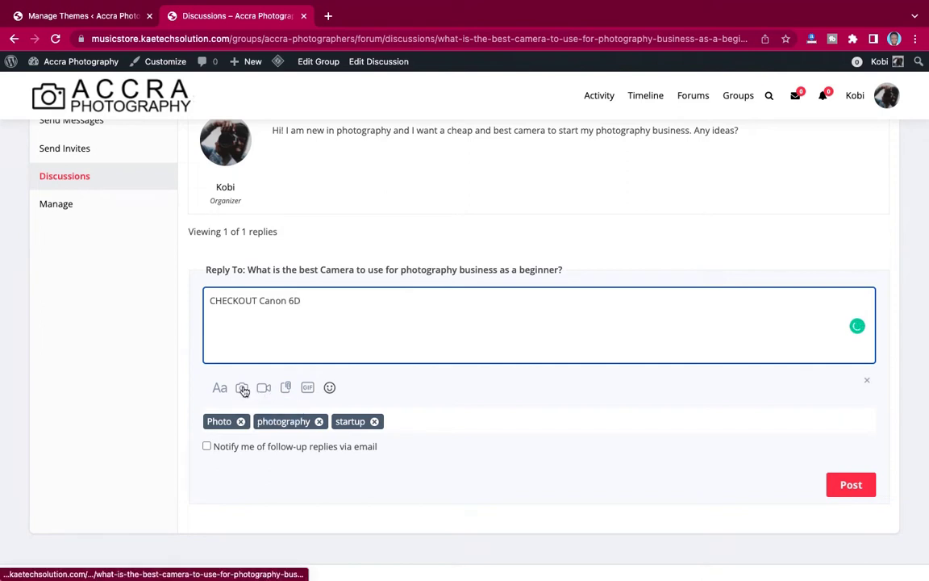
{"action": "left_click", "coordinate": [867, 487]}
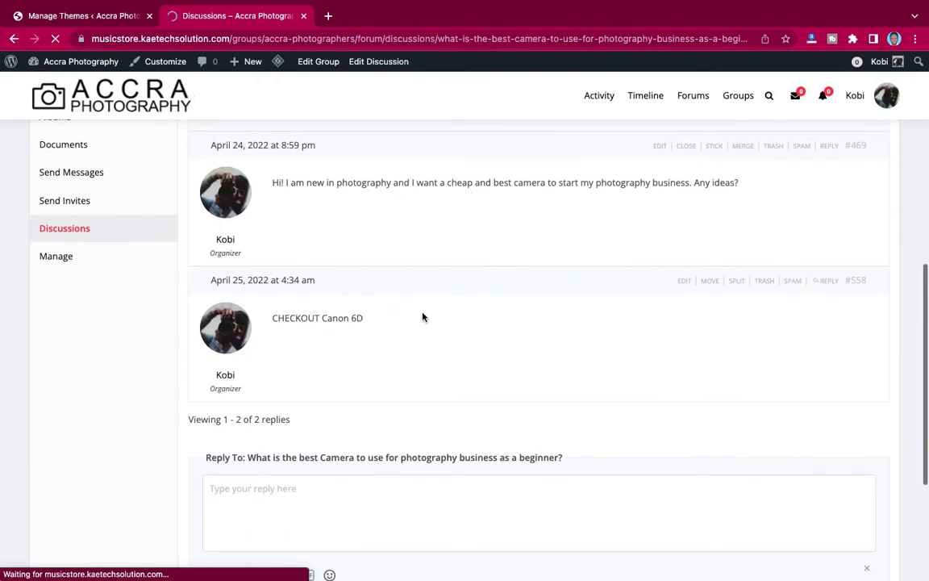
{"action": "scroll", "coordinate": [423, 316], "scroll_direction": "up", "scroll_amount": 6}
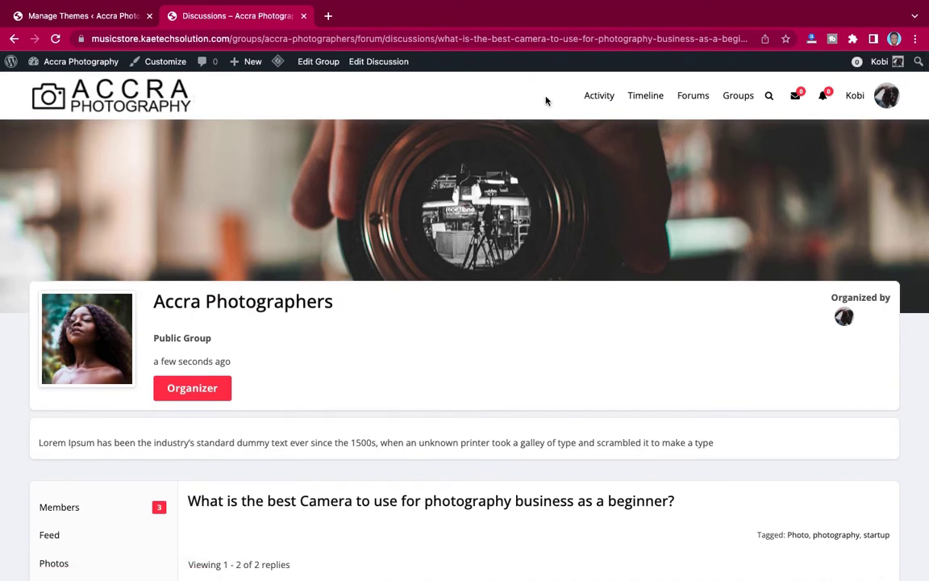
{"action": "left_click", "coordinate": [598, 96]}
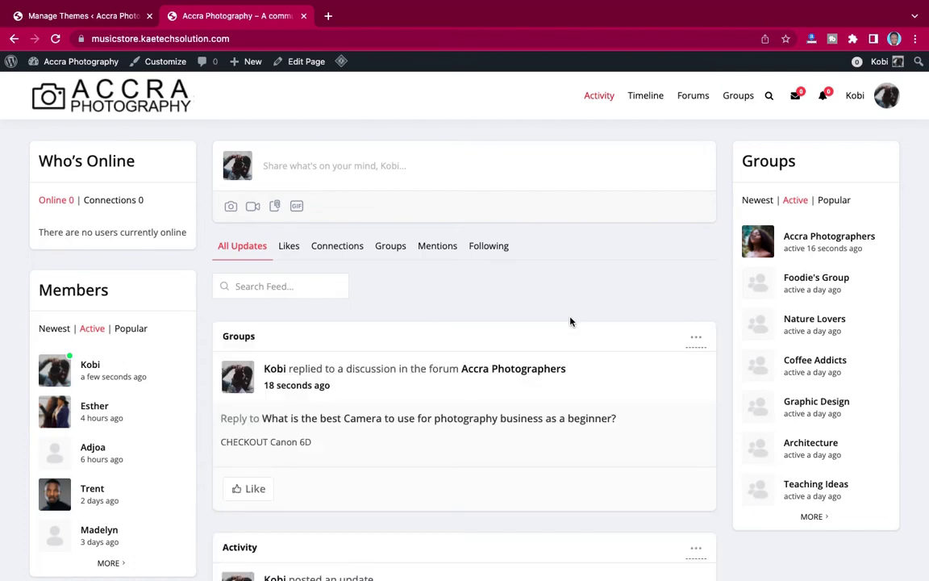
Scroll through the Activity feed to review the new Canon 6D forum reply.
{"action": "scroll", "coordinate": [570, 321], "scroll_direction": "down", "scroll_amount": 6}
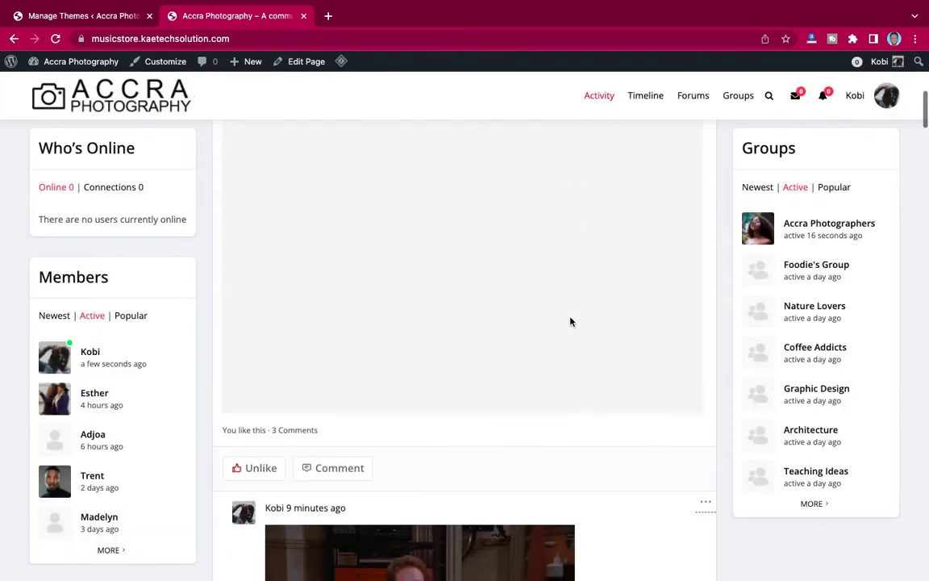
{"action": "scroll", "coordinate": [571, 322], "scroll_direction": "down", "scroll_amount": 3}
{"action": "scroll", "coordinate": [570, 321], "scroll_direction": "up", "scroll_amount": 3}
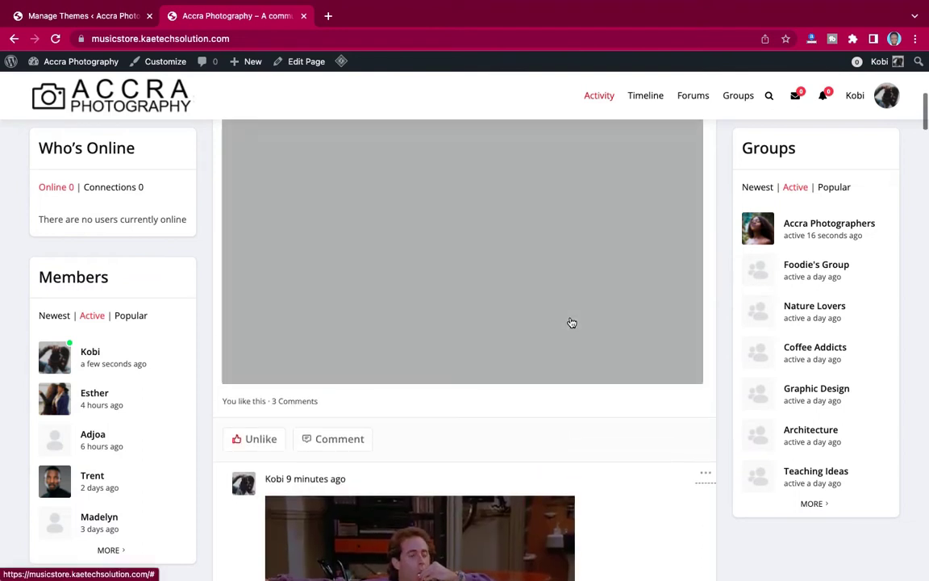
{"action": "scroll", "coordinate": [570, 322], "scroll_direction": "down", "scroll_amount": 5}
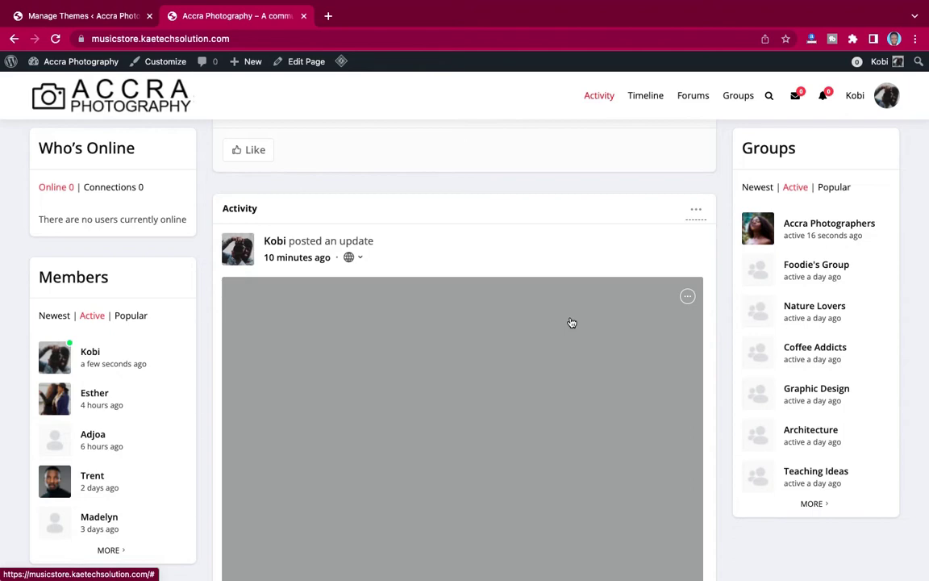
{"action": "scroll", "coordinate": [571, 321], "scroll_direction": "up", "scroll_amount": 5}
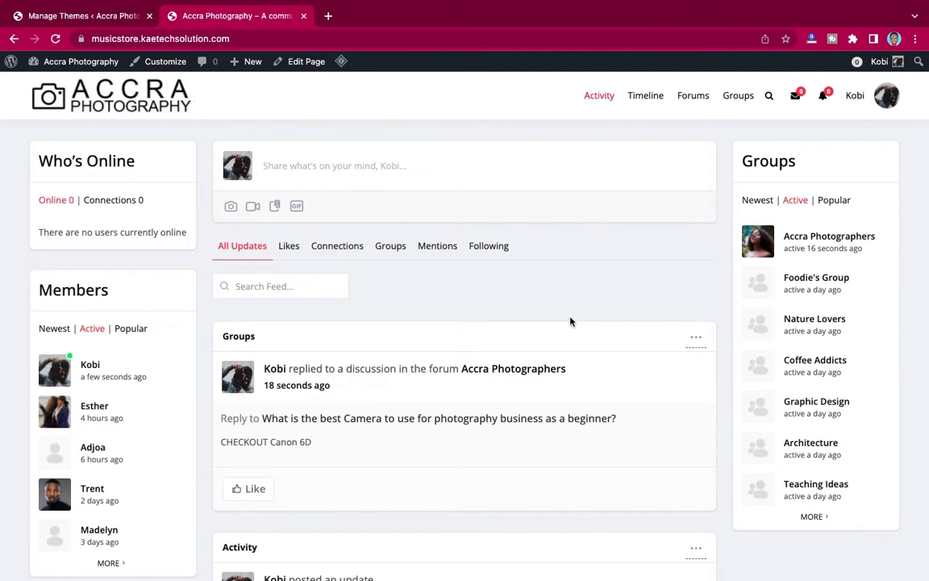
{"action": "scroll", "coordinate": [571, 321], "scroll_direction": "down", "scroll_amount": 3}
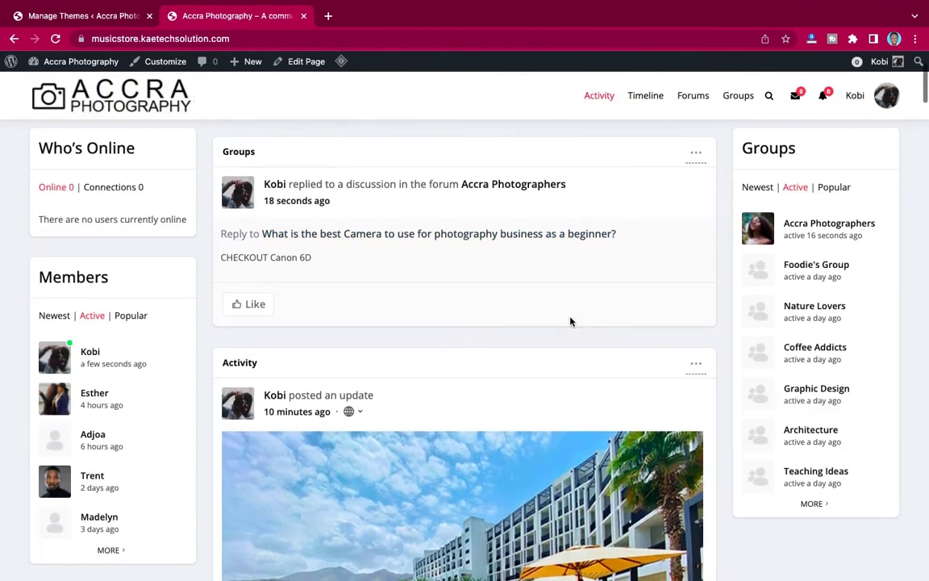
{"action": "scroll", "coordinate": [571, 321], "scroll_direction": "down", "scroll_amount": 3}
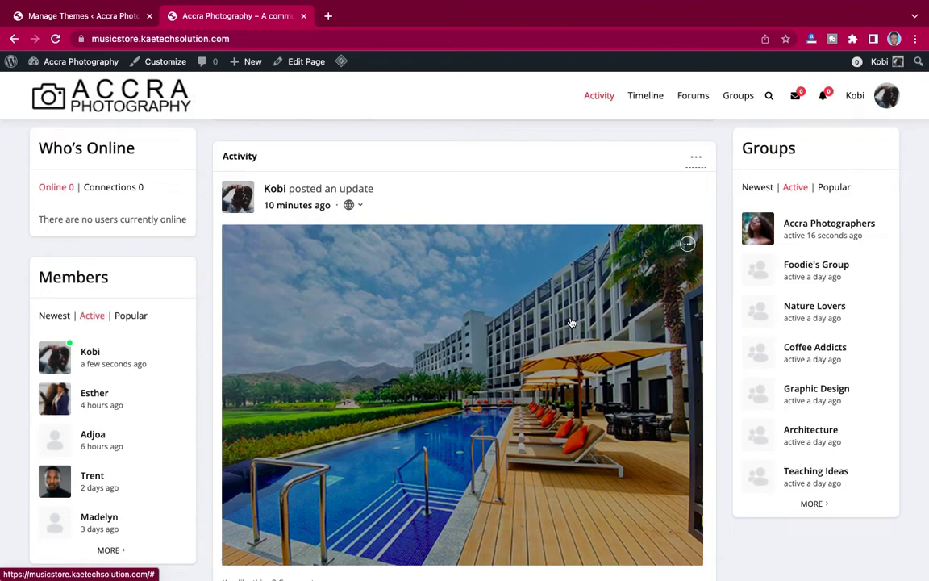
{"action": "scroll", "coordinate": [570, 321], "scroll_direction": "up", "scroll_amount": 6}
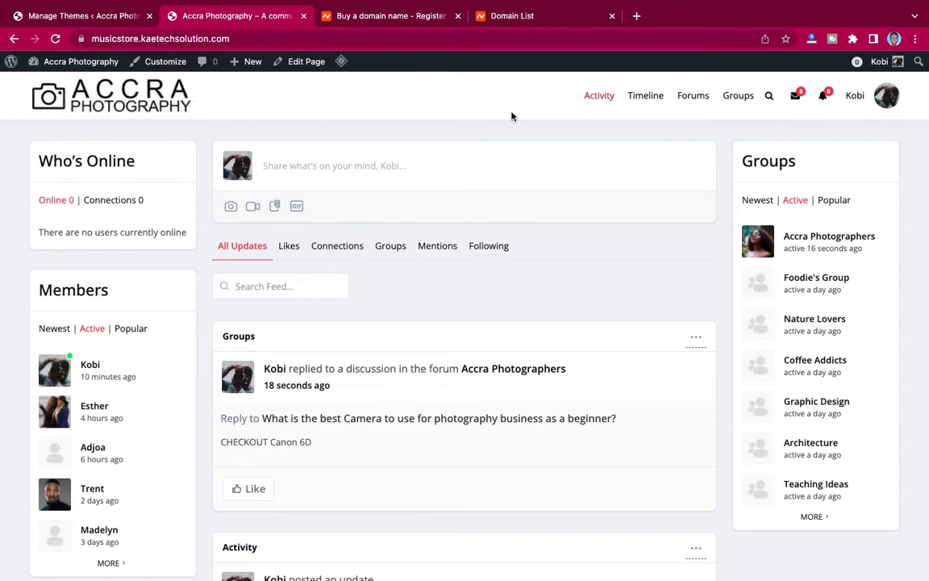
{"action": "scroll", "coordinate": [529, 385], "scroll_direction": "down", "scroll_amount": 5}
{"action": "scroll", "coordinate": [529, 385], "scroll_direction": "up", "scroll_amount": 5}
Search Namecheap for accraphotography.com and find that it is already registered.
{"action": "left_click", "coordinate": [389, 18]}
{"action": "scroll", "coordinate": [788, 356], "scroll_direction": "down", "scroll_amount": 2}
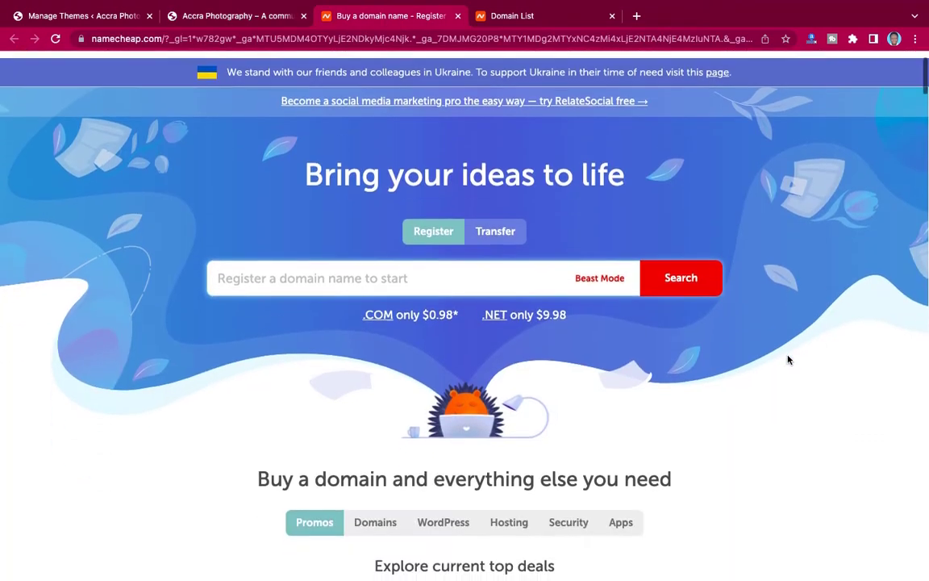
{"action": "scroll", "coordinate": [788, 356], "scroll_direction": "up", "scroll_amount": 2}
{"action": "left_click", "coordinate": [297, 351]}
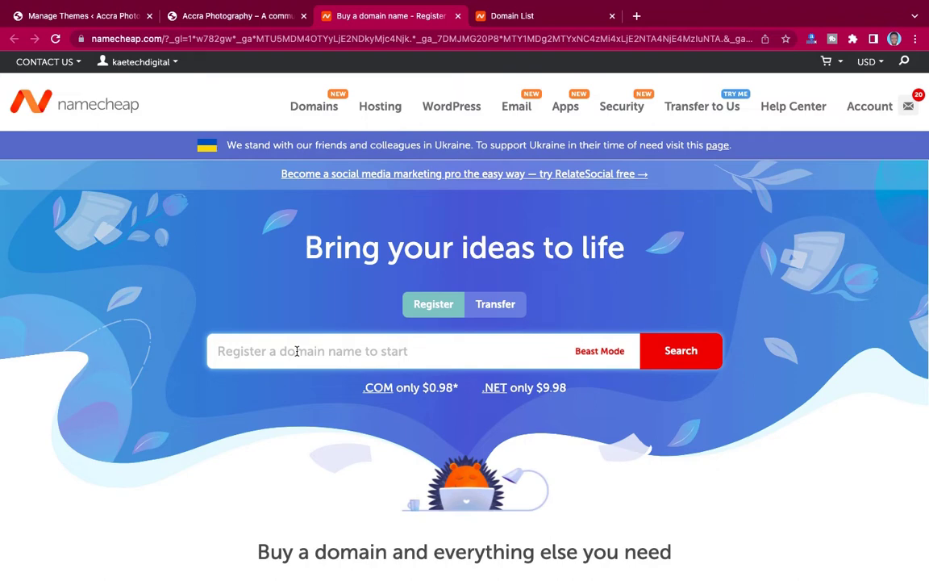
{"action": "type", "text": "accraph"}
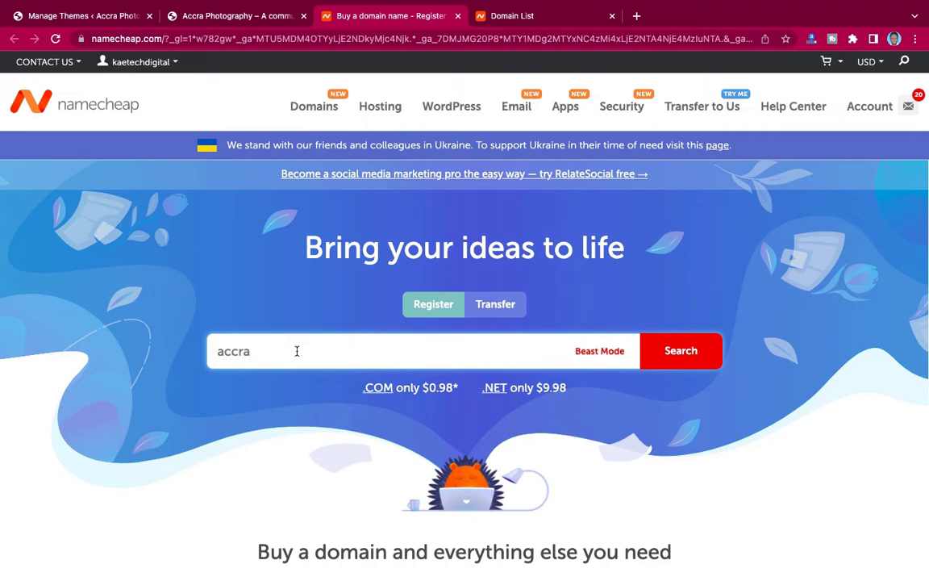
{"action": "type", "text": "otography.com"}
{"action": "key", "text": "Return"}
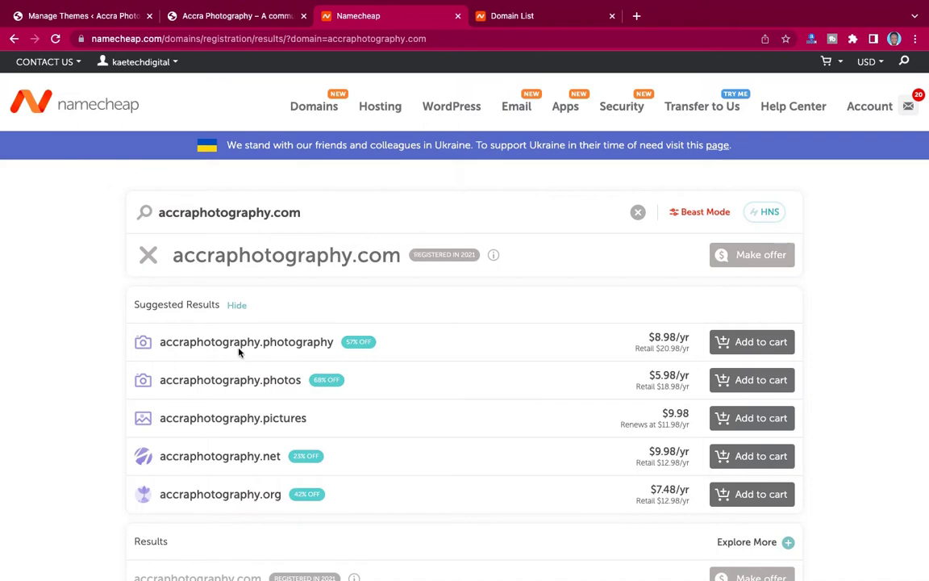
Search for accraaphotography.com and add it to the cart at $8.98/yr.
{"action": "left_click", "coordinate": [194, 212]}
{"action": "type", "text": "a"}
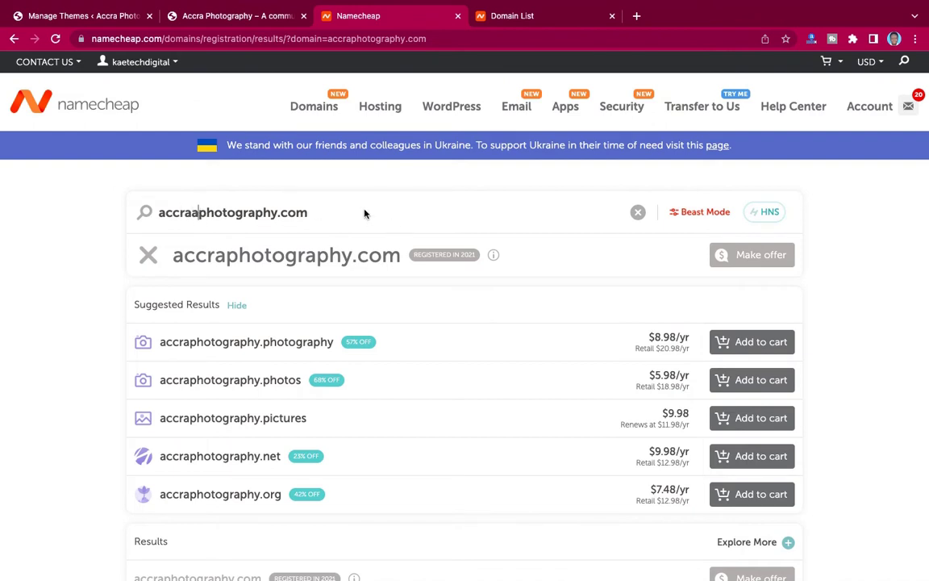
{"action": "key", "text": "Return"}
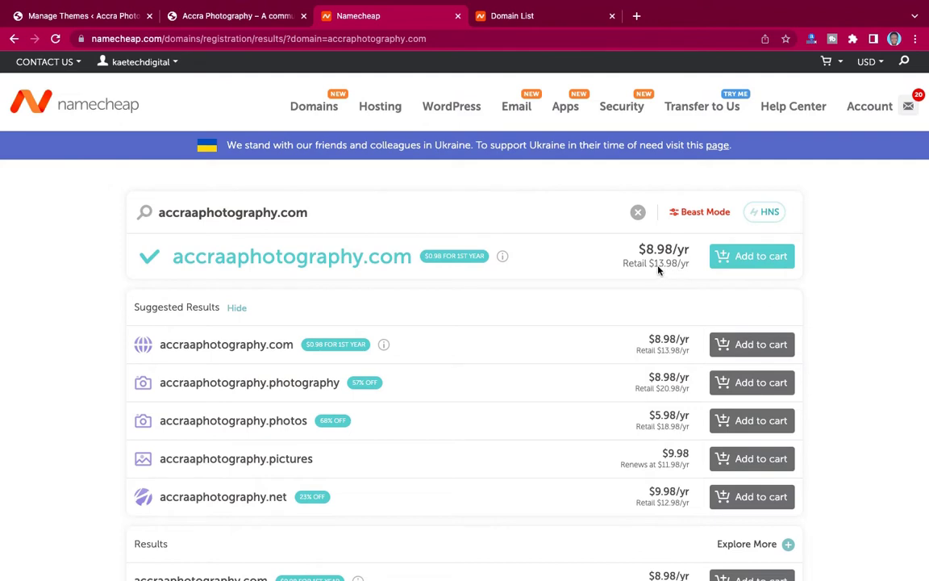
{"action": "left_click", "coordinate": [752, 259]}
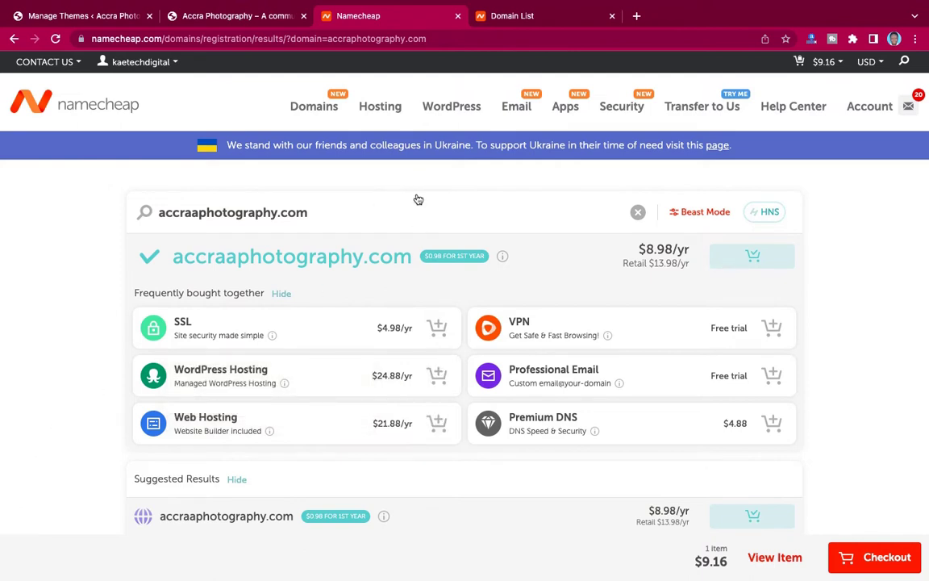
{"action": "mouse_move", "coordinate": [380, 104]}
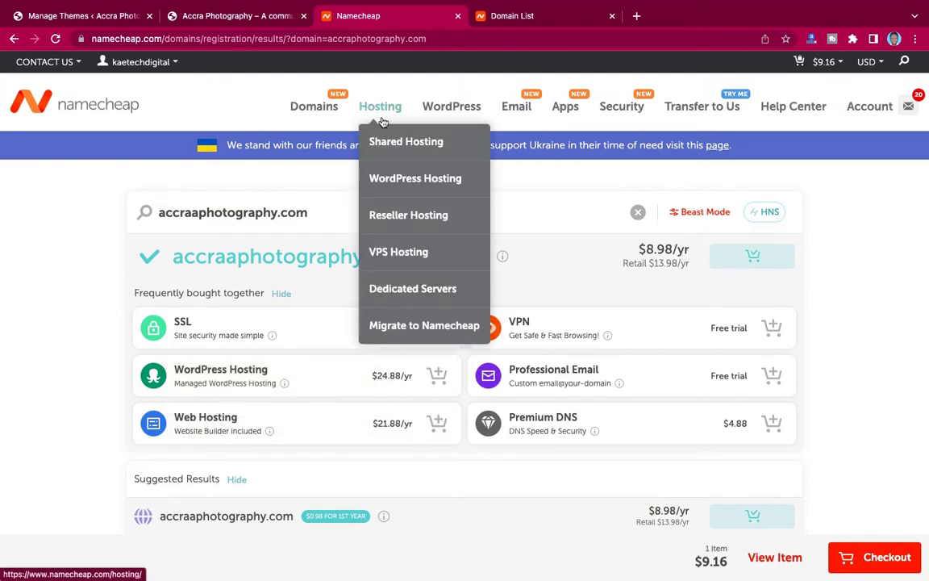
{"action": "left_click", "coordinate": [421, 149]}
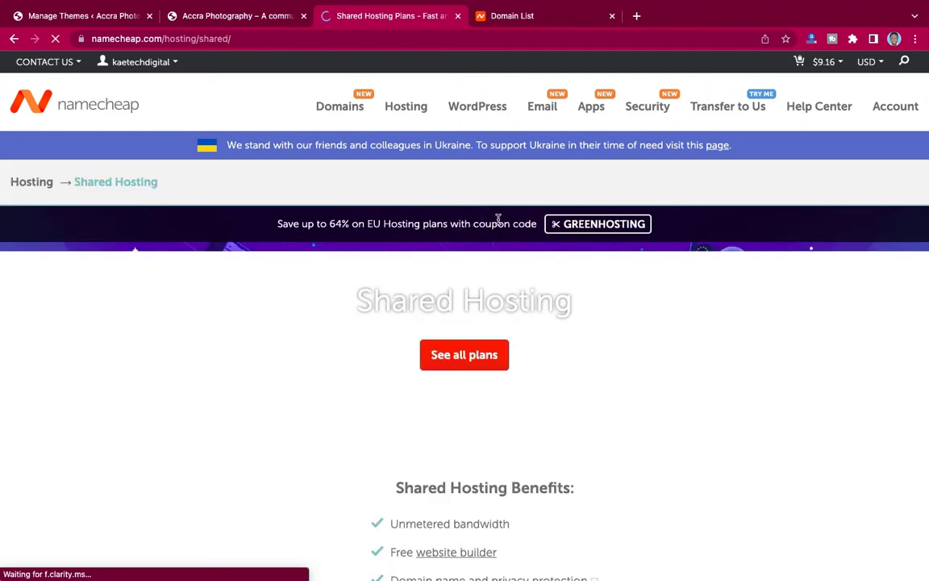
{"action": "scroll", "coordinate": [565, 342], "scroll_direction": "down", "scroll_amount": 5}
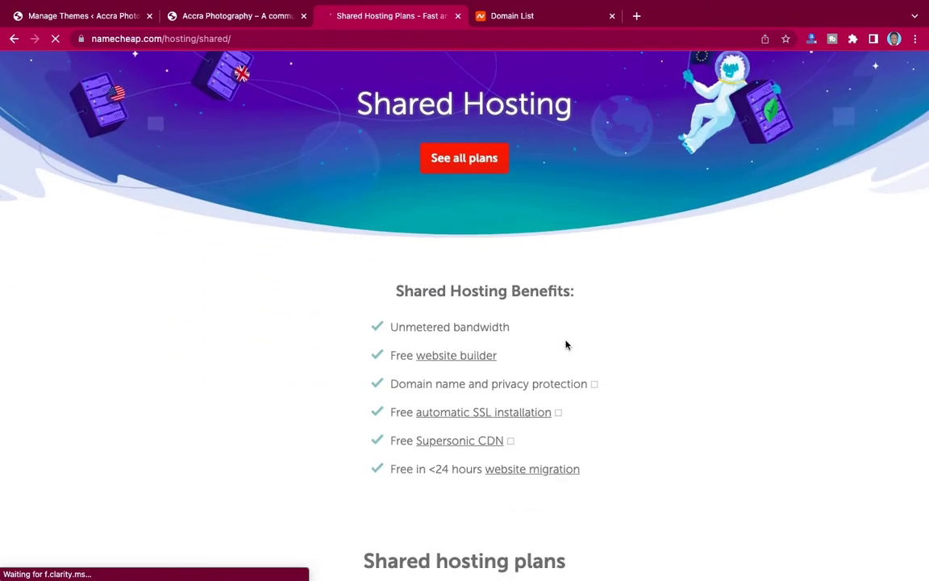
{"action": "scroll", "coordinate": [566, 345], "scroll_direction": "down", "scroll_amount": 4}
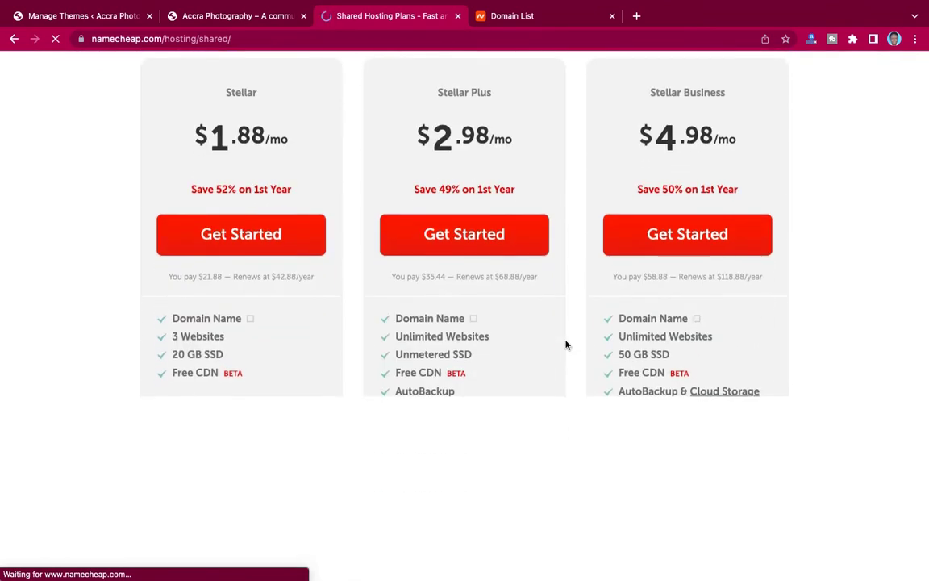
{"action": "scroll", "coordinate": [566, 345], "scroll_direction": "down", "scroll_amount": 1}
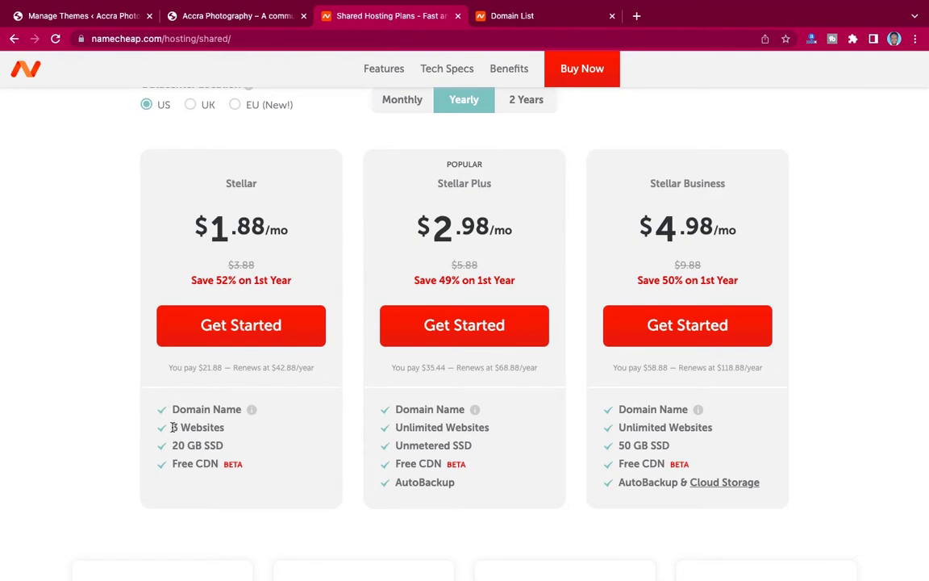
{"action": "left_click_drag", "start_coordinate": [172, 427], "coordinate": [228, 427]}
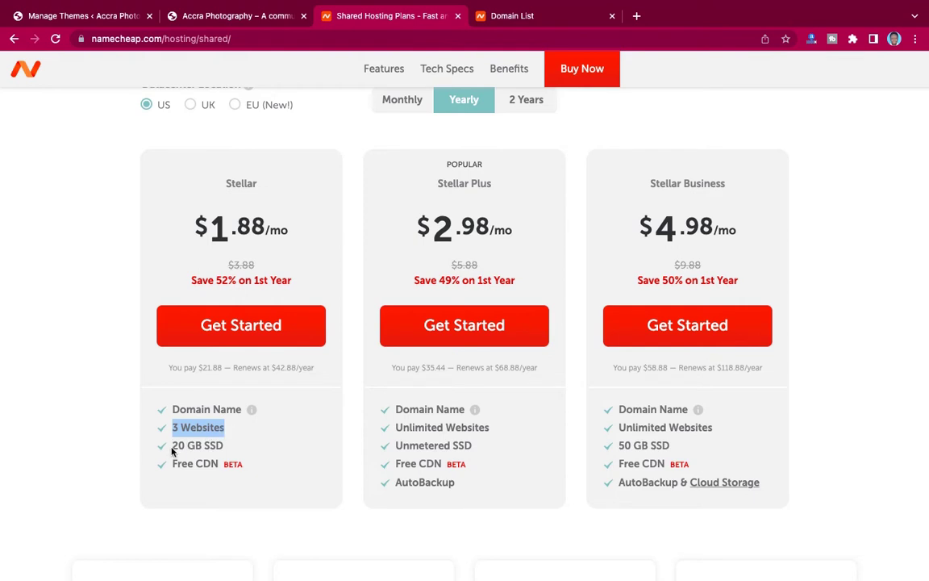
{"action": "left_click_drag", "start_coordinate": [172, 449], "coordinate": [209, 446]}
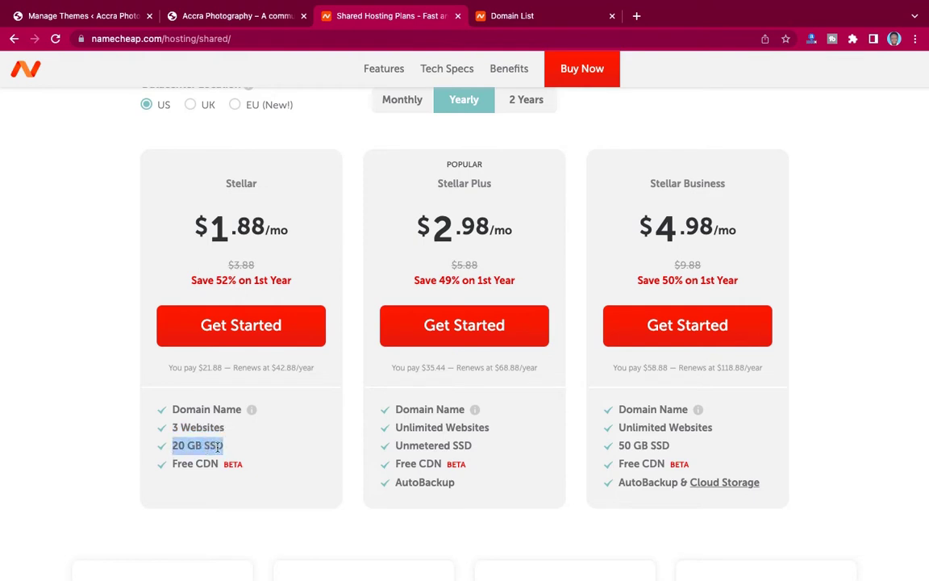
{"action": "left_click", "coordinate": [201, 446]}
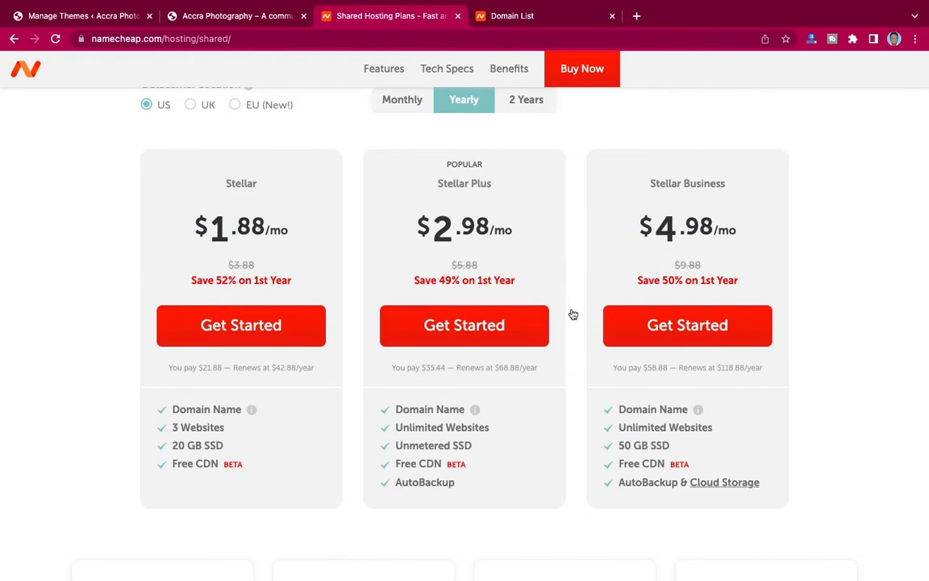
{"action": "scroll", "coordinate": [572, 313], "scroll_direction": "up", "scroll_amount": 1}
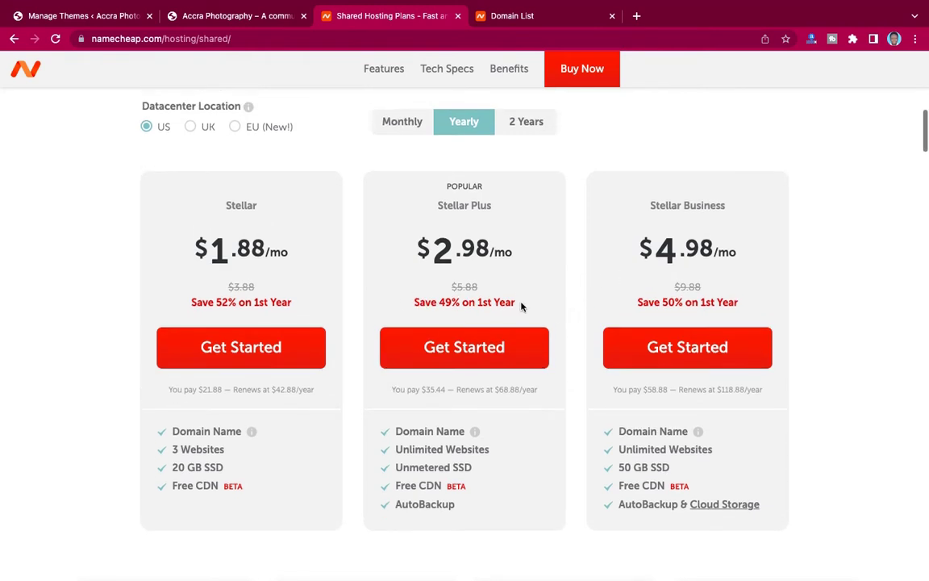
Order the Stellar hosting plan with the in-cart domain, bringing the subtotal to $31.04.
{"action": "left_click", "coordinate": [239, 354]}
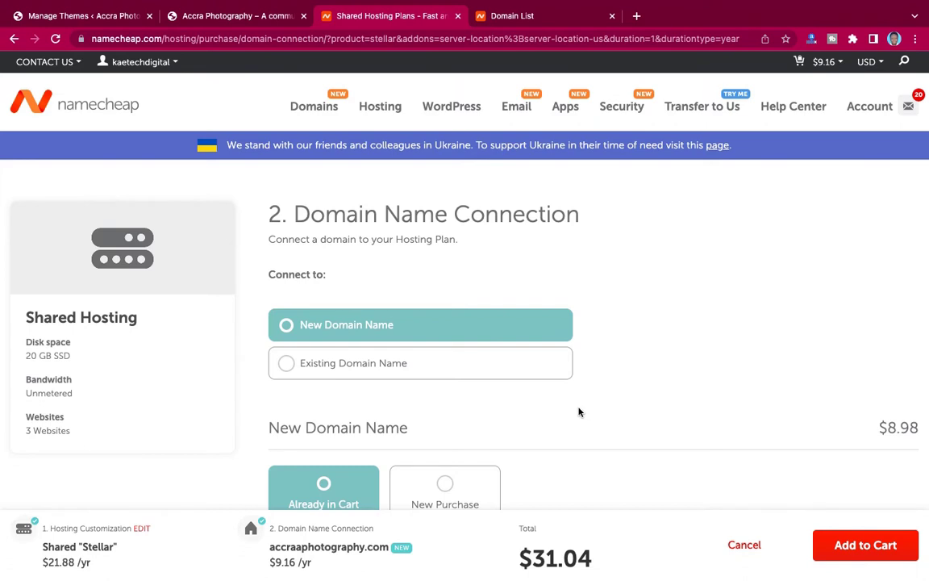
{"action": "scroll", "coordinate": [578, 410], "scroll_direction": "down", "scroll_amount": 3}
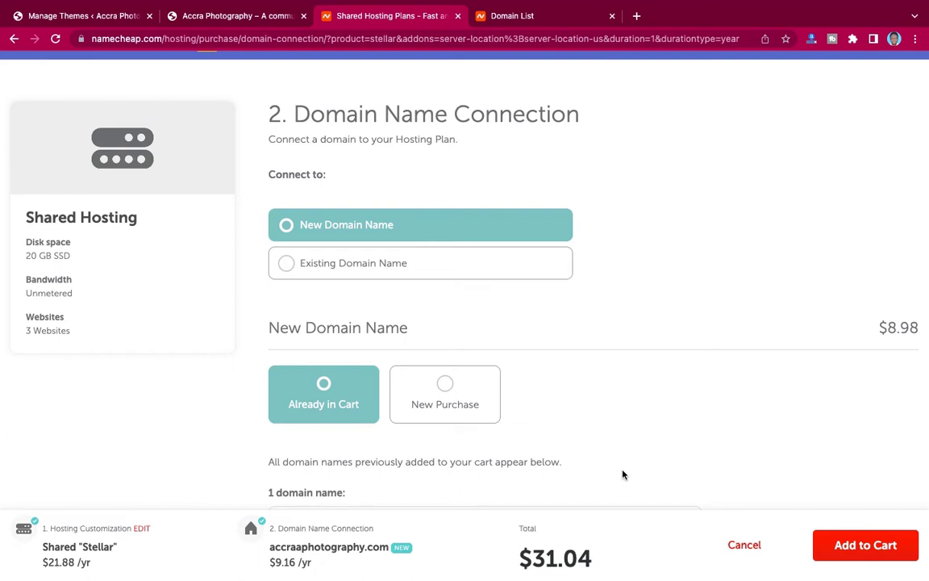
{"action": "scroll", "coordinate": [645, 370], "scroll_direction": "up", "scroll_amount": 1}
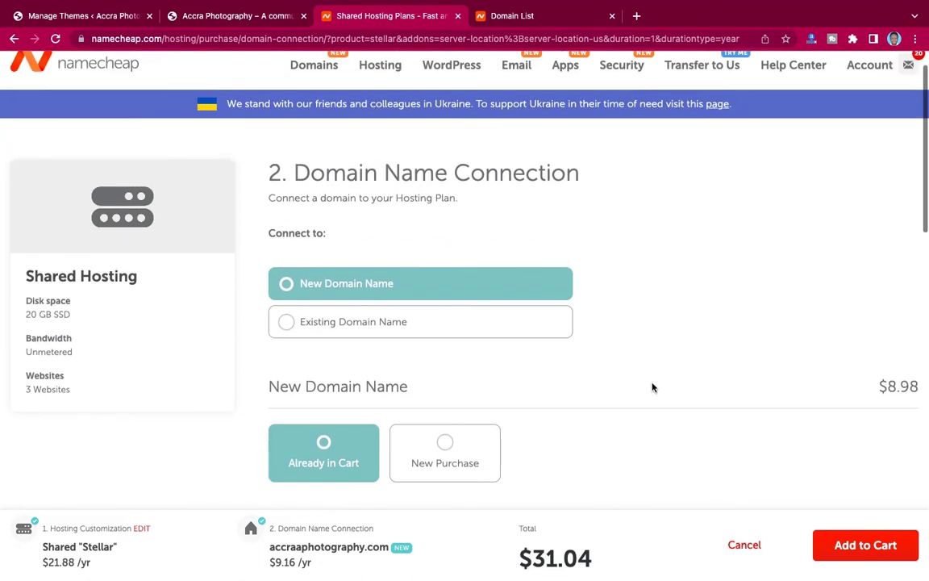
{"action": "left_click", "coordinate": [882, 551]}
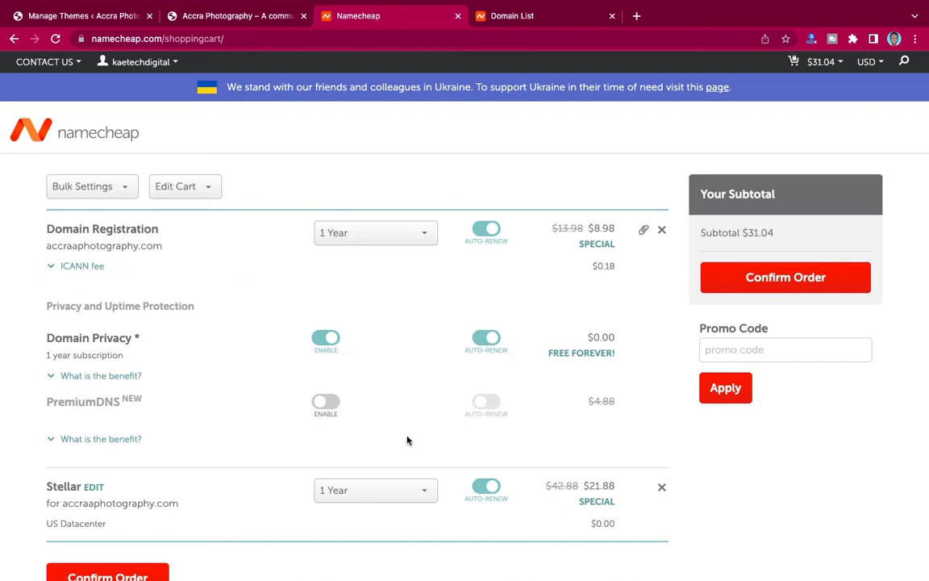
Review the $31.04 cart, then switch to the Domain List tab listing accraphotography.com.
{"action": "scroll", "coordinate": [518, 408], "scroll_direction": "down", "scroll_amount": 2}
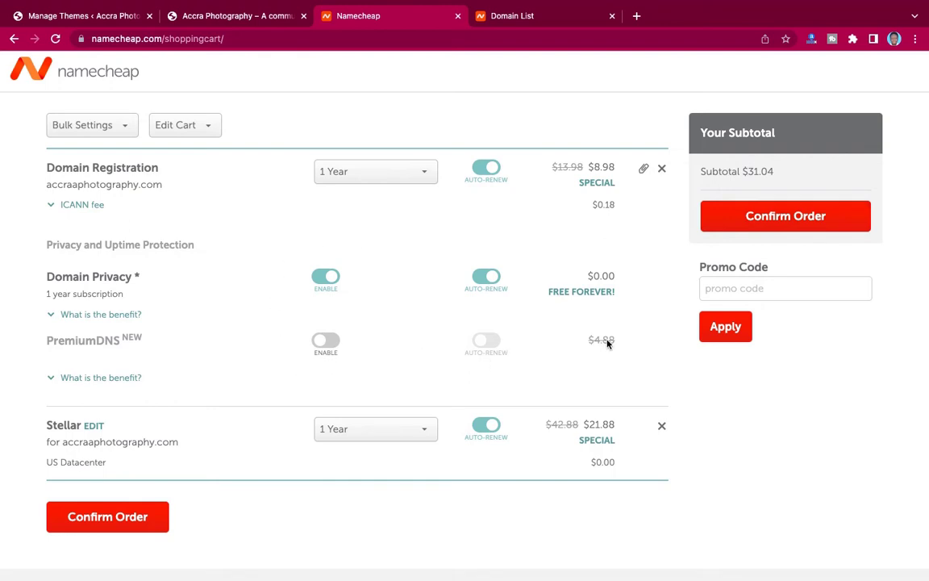
{"action": "scroll", "coordinate": [508, 257], "scroll_direction": "up", "scroll_amount": 2}
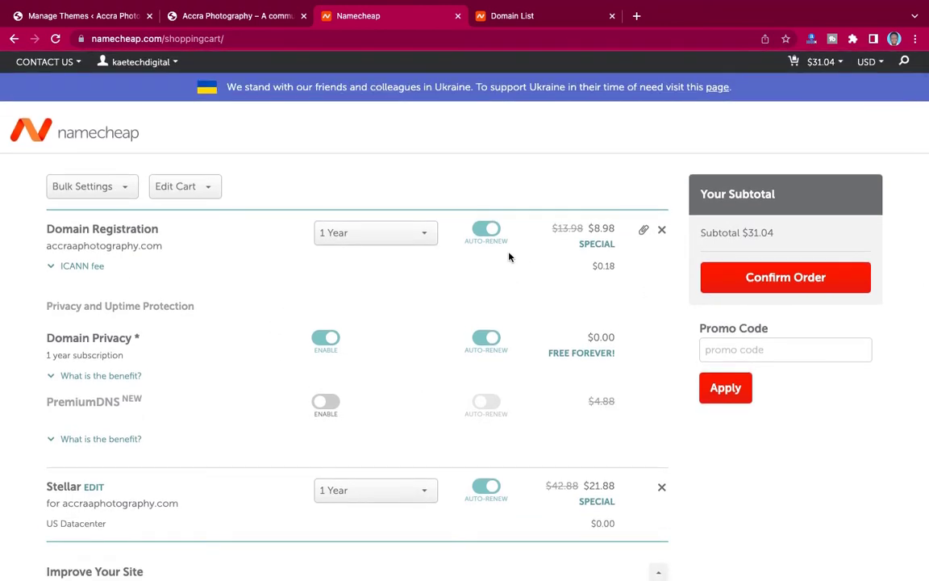
{"action": "scroll", "coordinate": [509, 256], "scroll_direction": "down", "scroll_amount": 2}
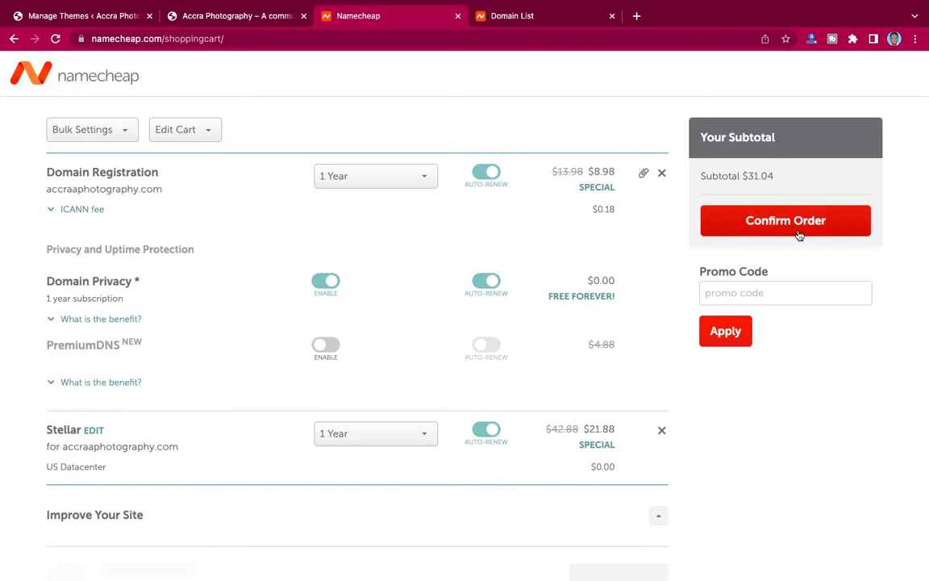
{"action": "scroll", "coordinate": [625, 230], "scroll_direction": "up", "scroll_amount": 2}
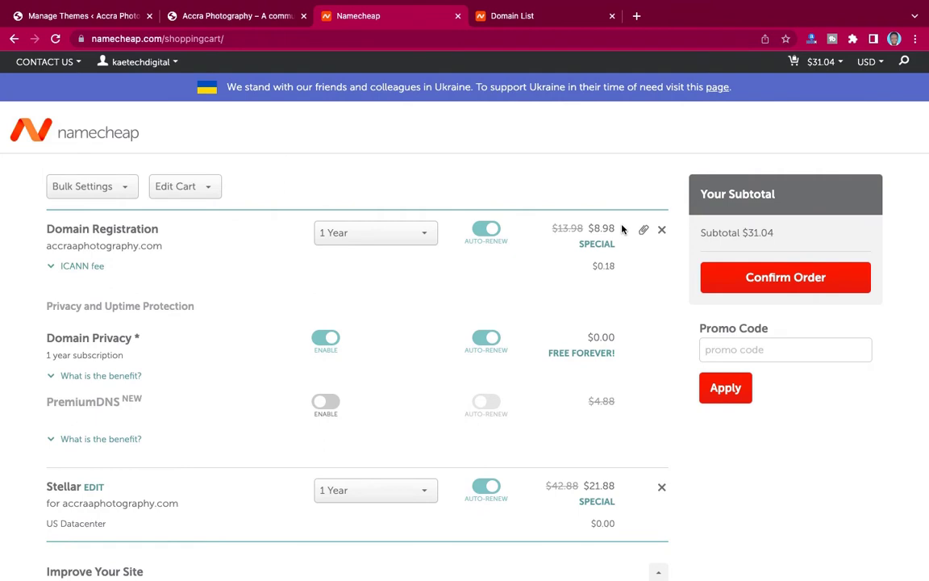
{"action": "left_click", "coordinate": [534, 17]}
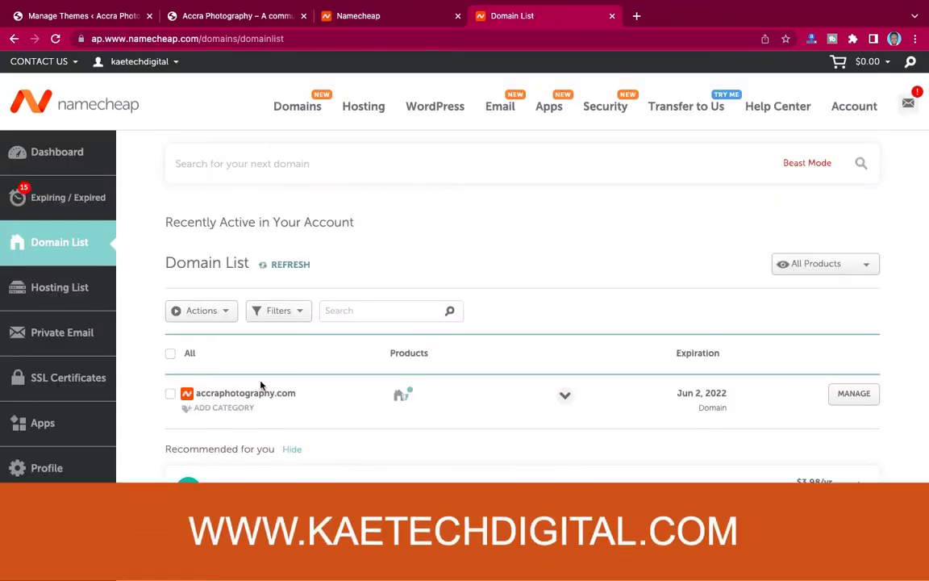
Highlight and clear accraphotography.com in the Domain List, then scroll down the page.
{"action": "left_click_drag", "start_coordinate": [304, 398], "coordinate": [192, 397]}
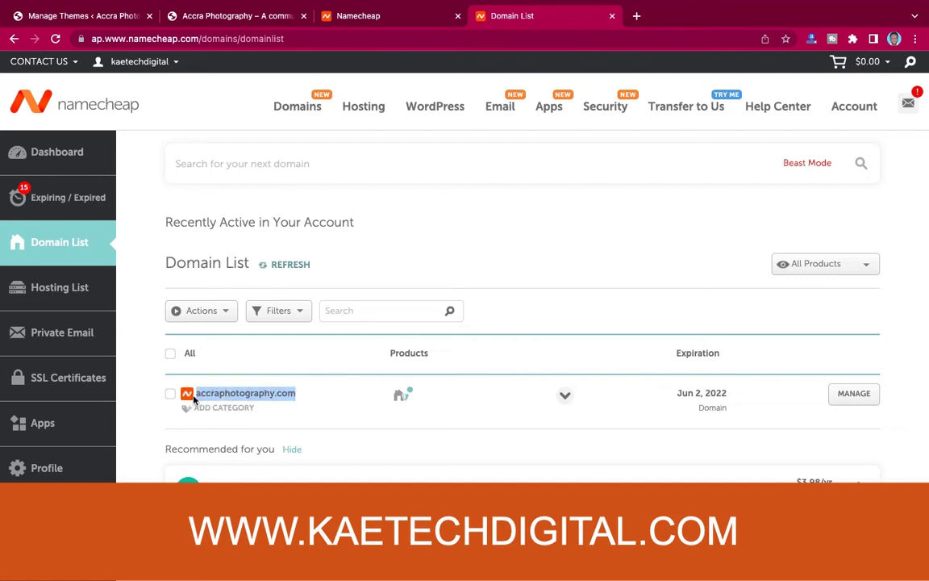
{"action": "left_click", "coordinate": [303, 398]}
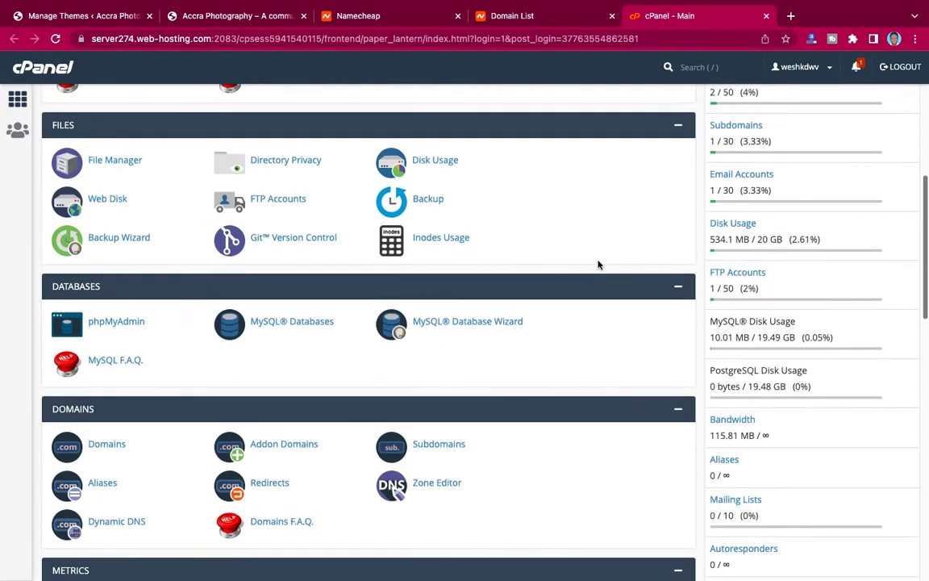
{"action": "scroll", "coordinate": [599, 263], "scroll_direction": "down", "scroll_amount": 3}
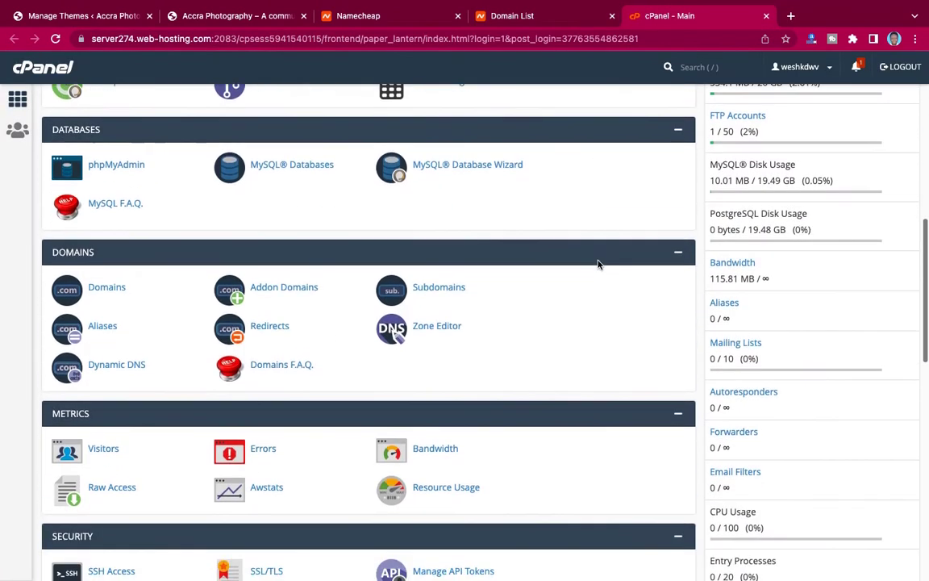
Find Softaculous Apps Installer in cPanel and open the WordPress 5.9.3 installer.
{"action": "scroll", "coordinate": [599, 262], "scroll_direction": "up", "scroll_amount": 8}
{"action": "scroll", "coordinate": [599, 261], "scroll_direction": "up", "scroll_amount": 3}
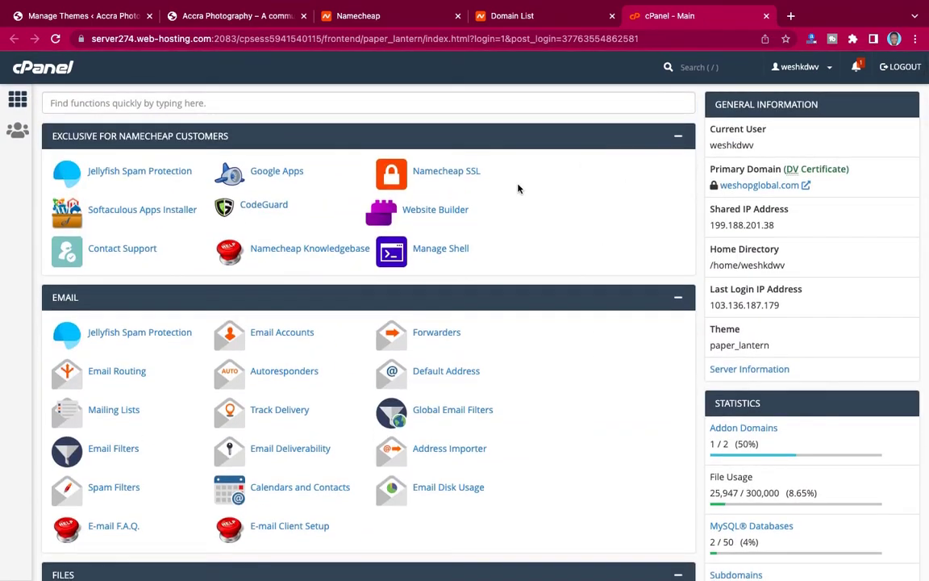
{"action": "scroll", "coordinate": [613, 314], "scroll_direction": "down", "scroll_amount": 1}
{"action": "scroll", "coordinate": [613, 315], "scroll_direction": "down", "scroll_amount": 15}
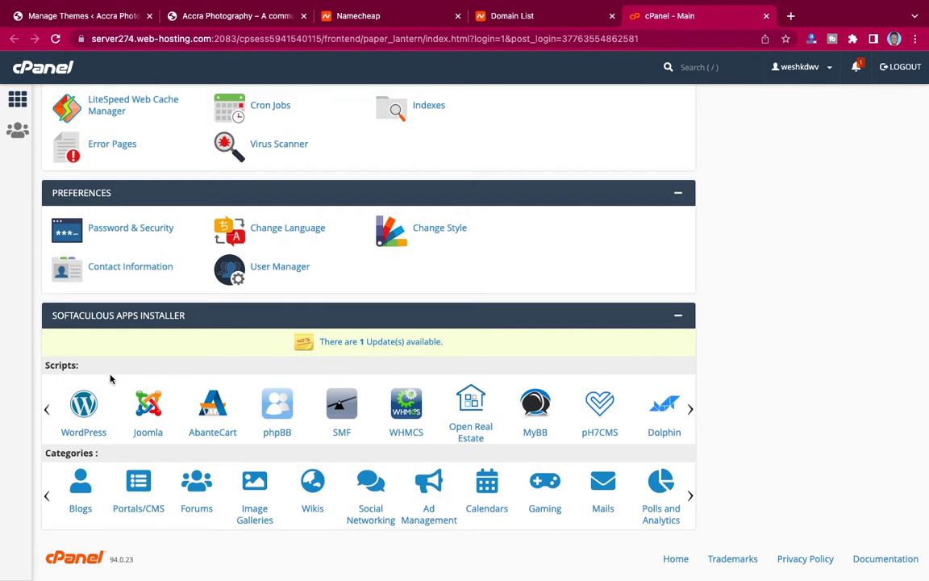
{"action": "left_click", "coordinate": [84, 415]}
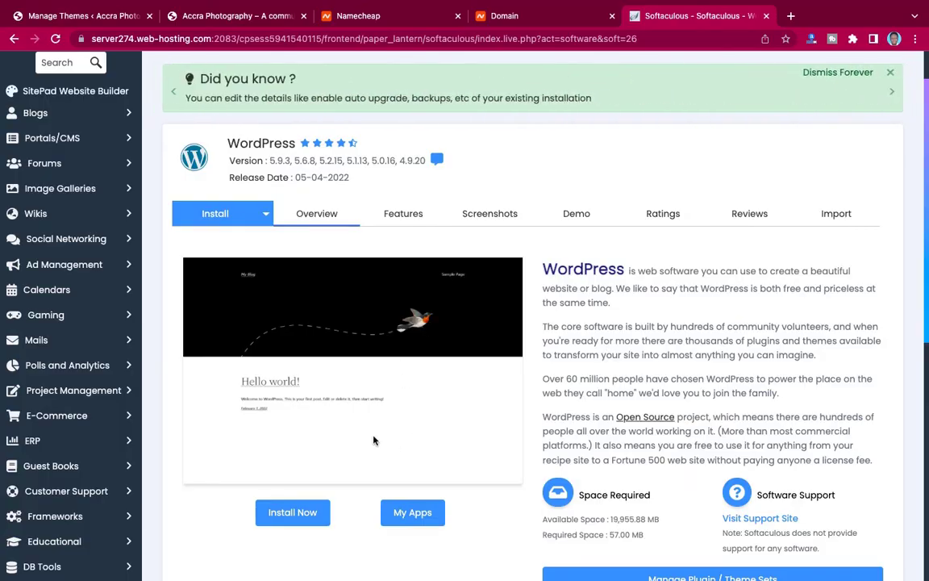
Open the WordPress install form and choose accraphotography.com as the install domain.
{"action": "scroll", "coordinate": [461, 404], "scroll_direction": "down", "scroll_amount": 1}
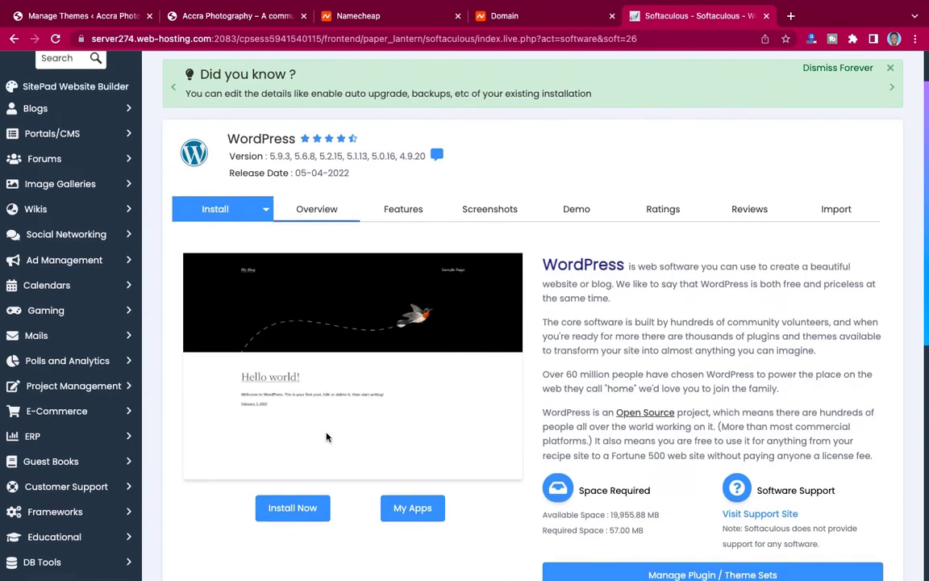
{"action": "left_click", "coordinate": [300, 509]}
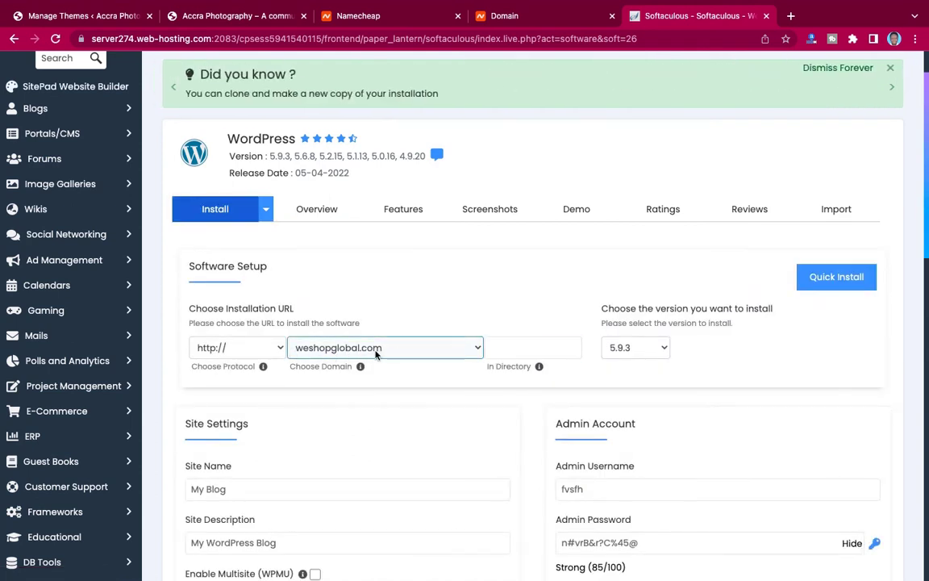
{"action": "left_click", "coordinate": [272, 345]}
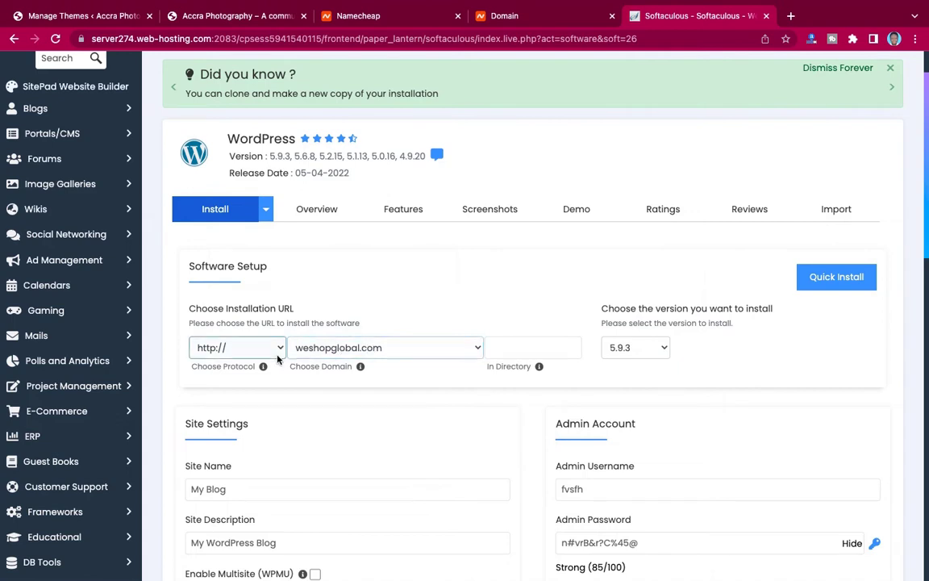
{"action": "left_click", "coordinate": [272, 347]}
{"action": "left_click", "coordinate": [336, 347]}
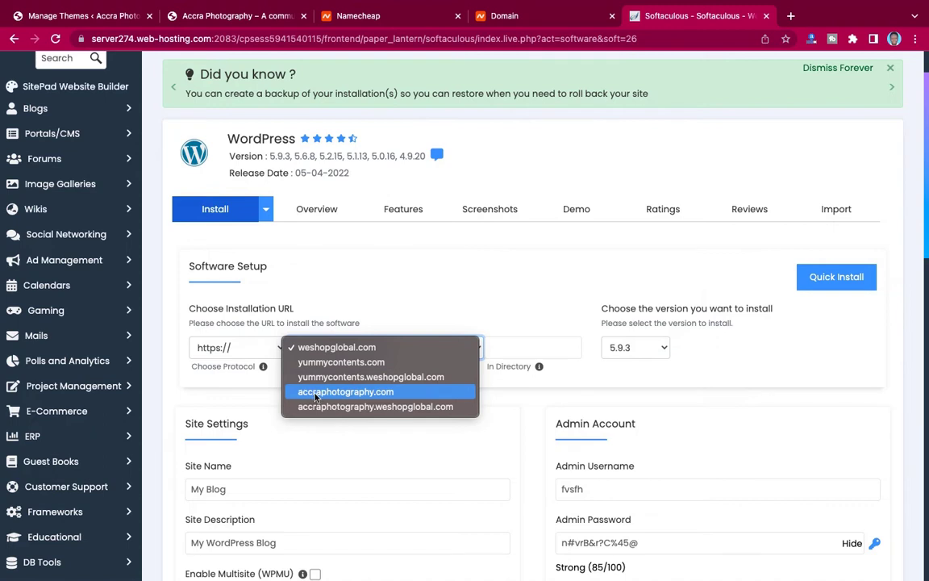
{"action": "left_click", "coordinate": [340, 394]}
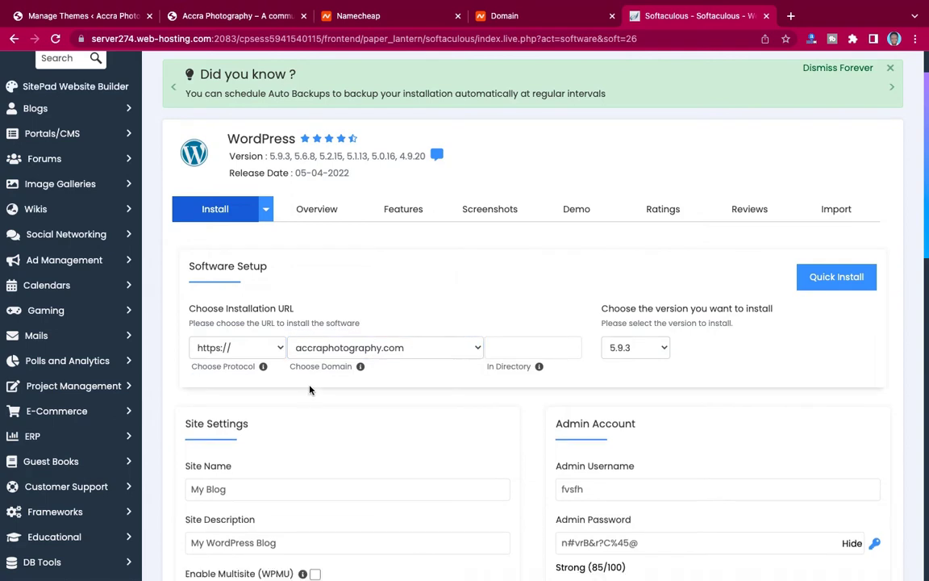
{"action": "left_click", "coordinate": [259, 347]}
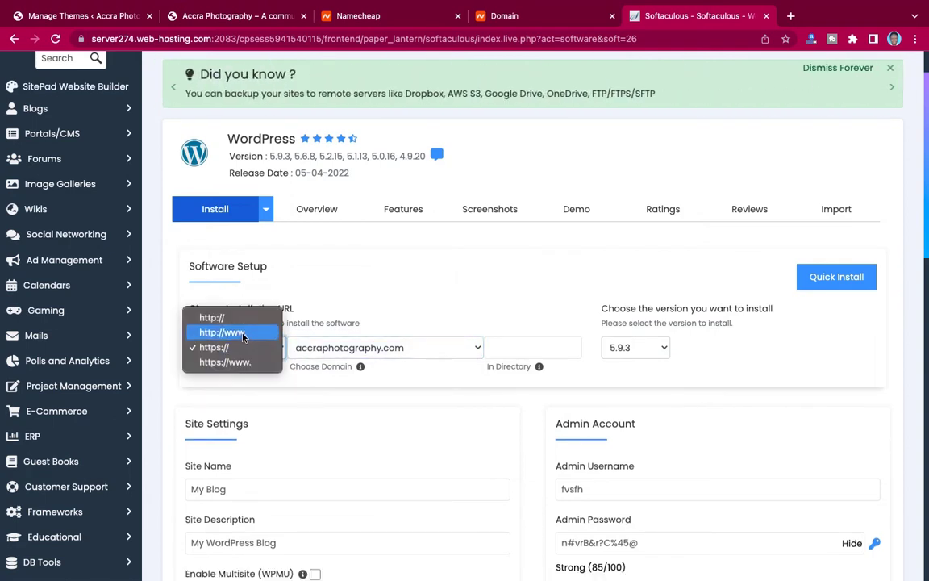
{"action": "left_click", "coordinate": [243, 333]}
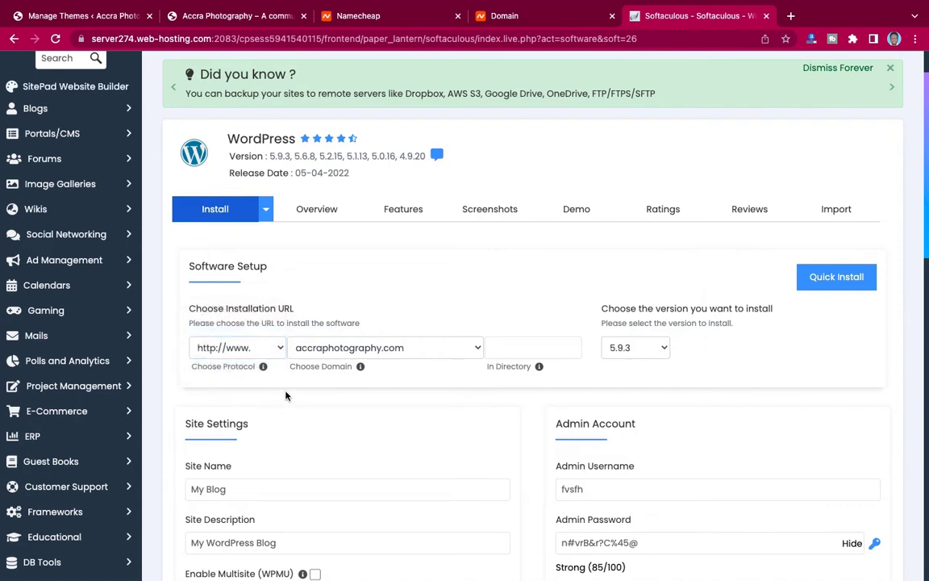
{"action": "left_click", "coordinate": [242, 347]}
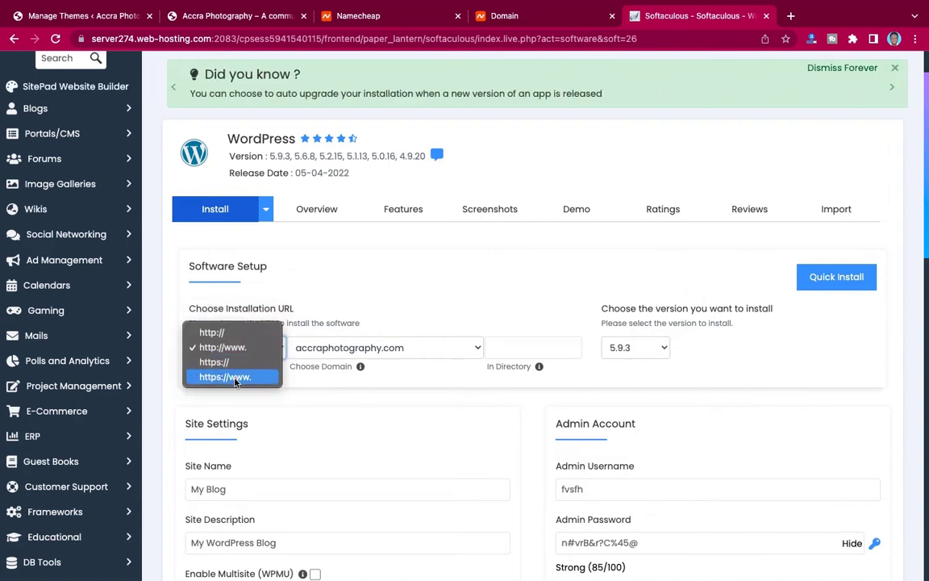
{"action": "left_click", "coordinate": [226, 377]}
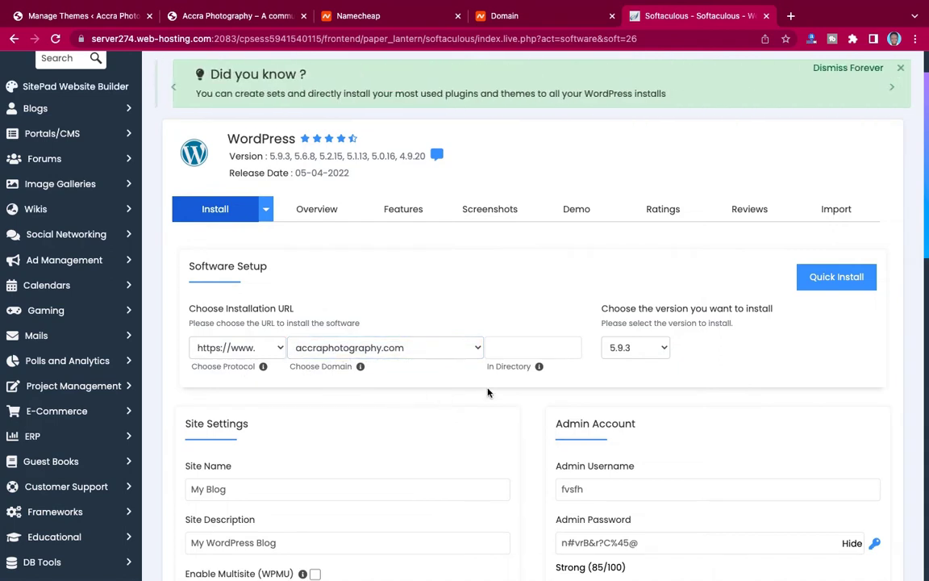
{"action": "left_click", "coordinate": [625, 351]}
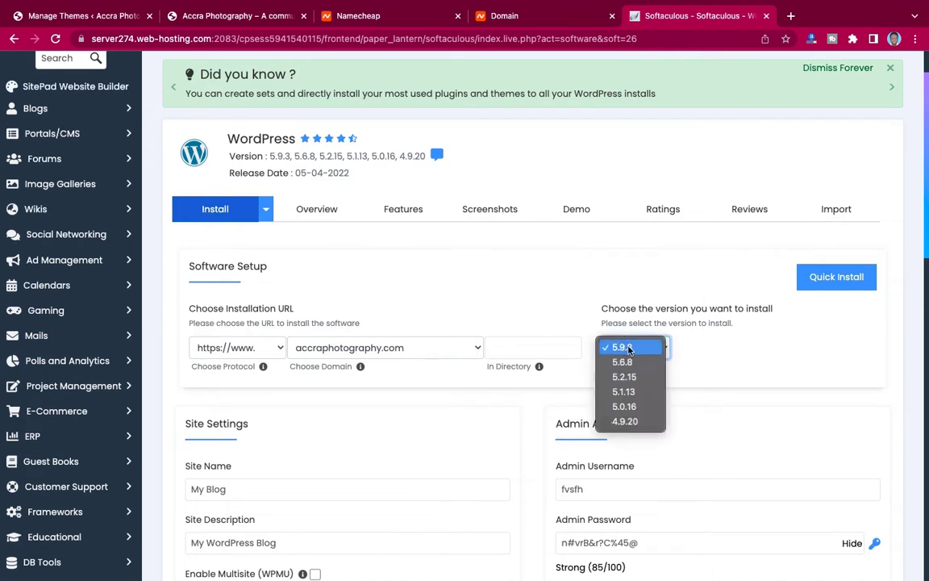
{"action": "left_click", "coordinate": [626, 349]}
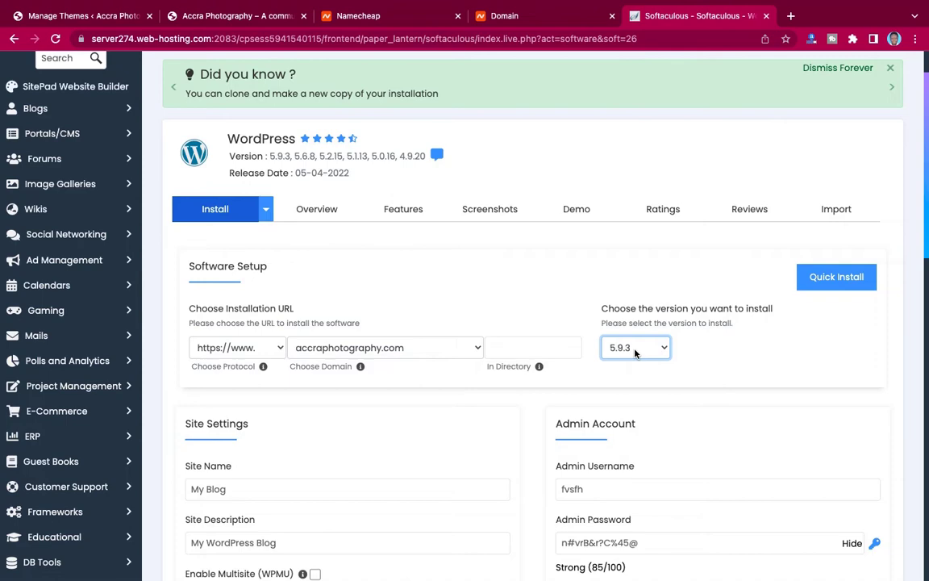
{"action": "scroll", "coordinate": [514, 461], "scroll_direction": "down", "scroll_amount": 2}
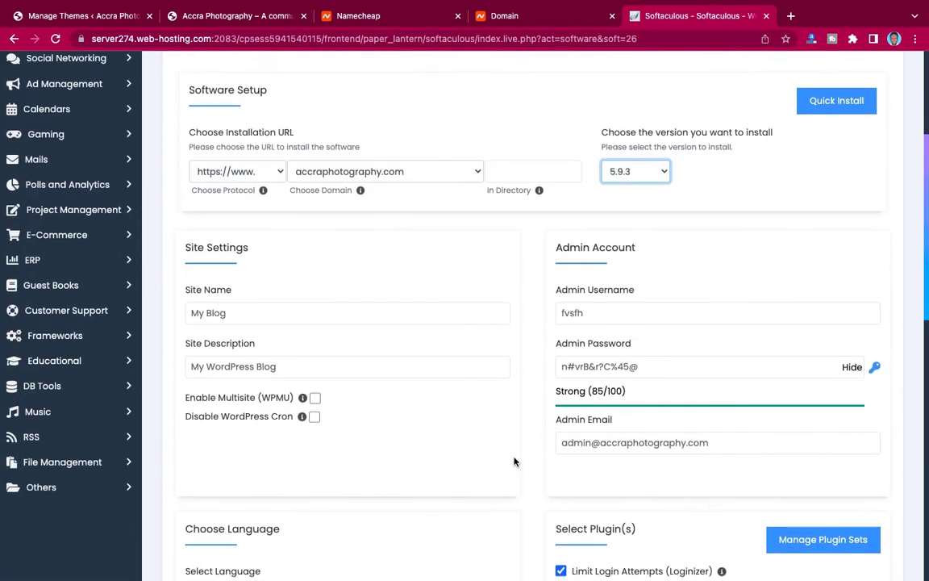
Name the site 'Accra Photography' with the description 'A community for photographers'.
{"action": "left_click", "coordinate": [242, 322]}
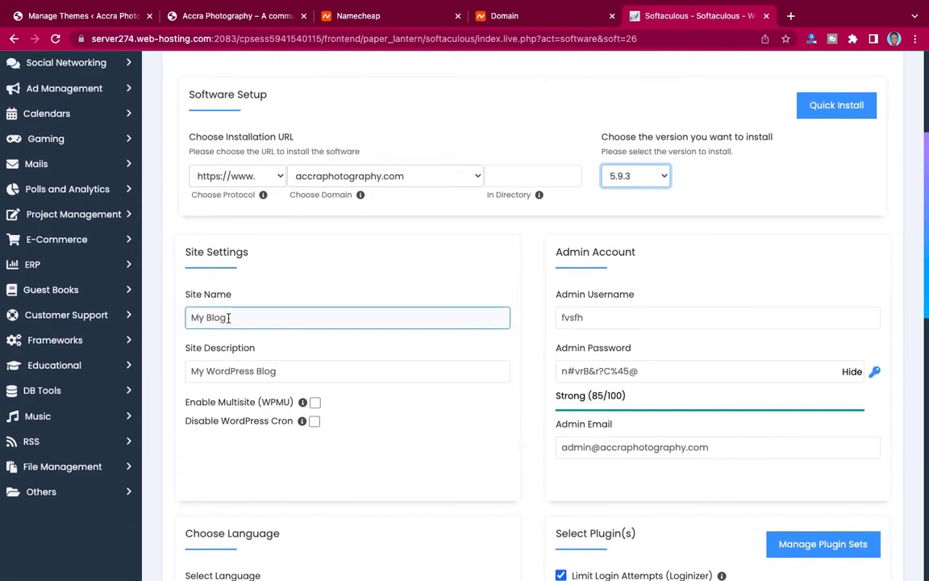
{"action": "left_click_drag", "start_coordinate": [228, 317], "coordinate": [170, 322]}
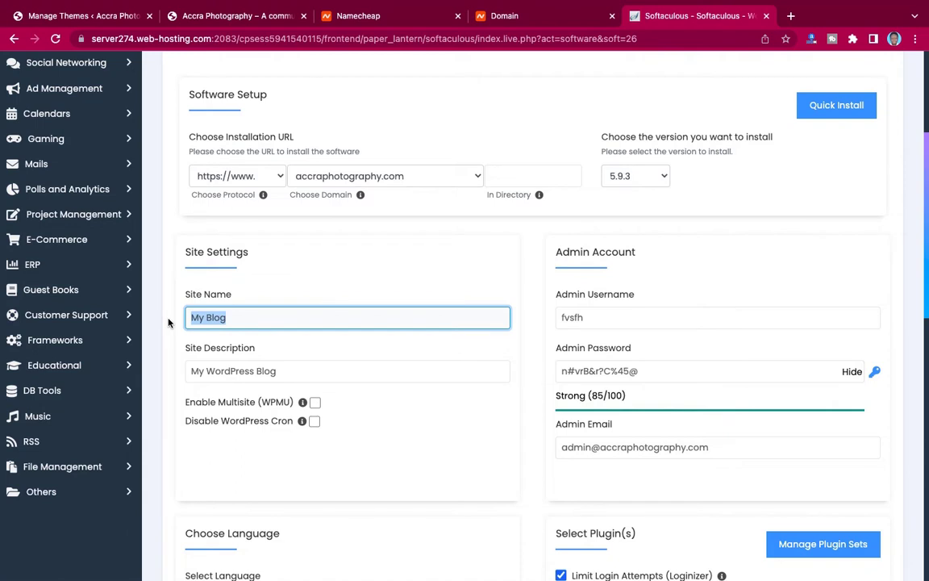
{"action": "type", "text": "Accra Photography"}
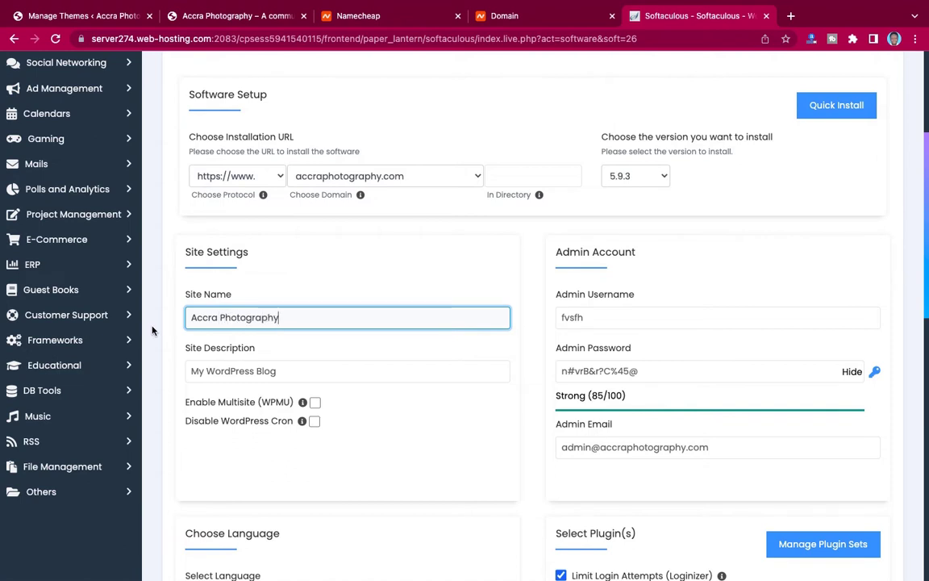
{"action": "left_click", "coordinate": [222, 370]}
{"action": "left_click_drag", "start_coordinate": [289, 373], "coordinate": [180, 369]}
{"action": "type", "text": "A c"}
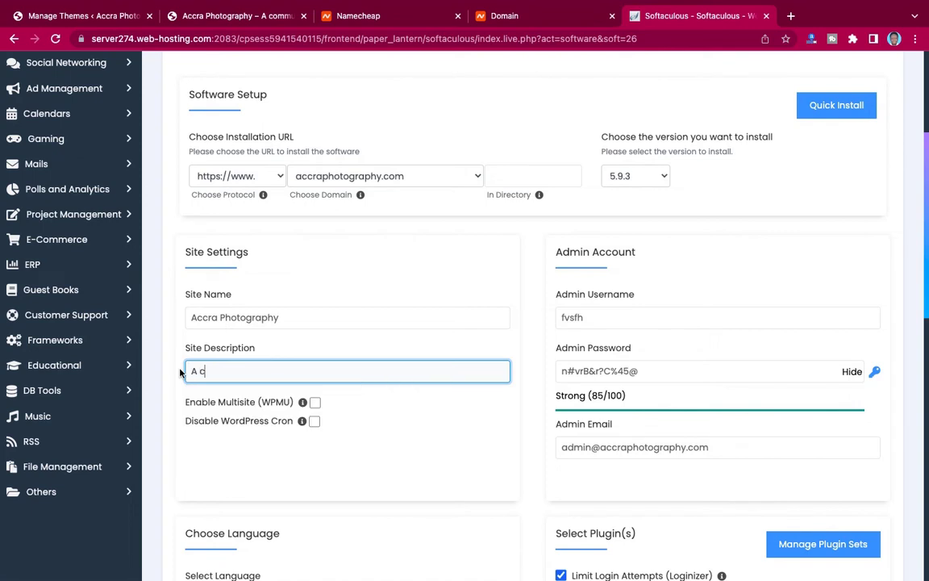
{"action": "type", "text": "ommunity for photograp"}
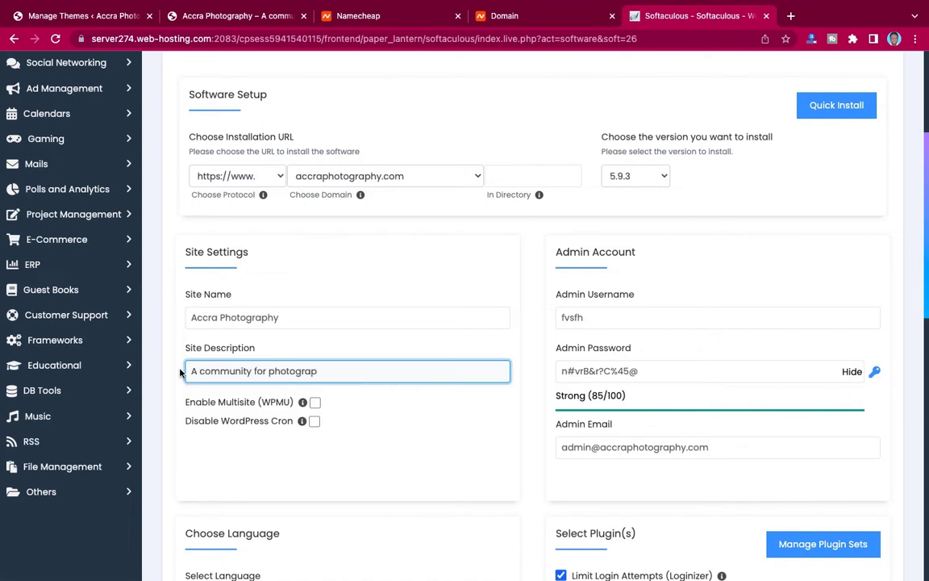
{"action": "type", "text": "hers"}
Replace the admin username and paste in a new, stronger admin password.
{"action": "left_click", "coordinate": [585, 318]}
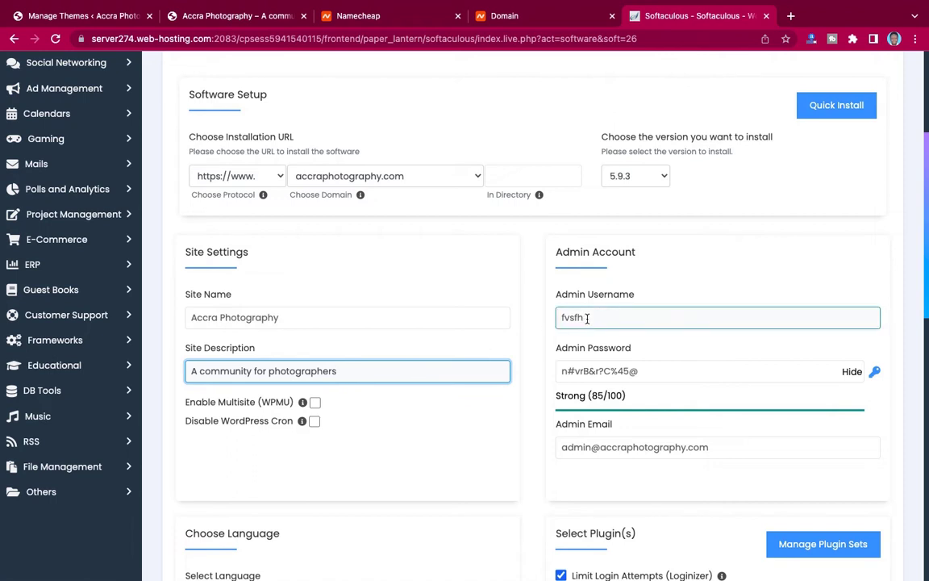
{"action": "left_click_drag", "start_coordinate": [588, 317], "coordinate": [529, 316]}
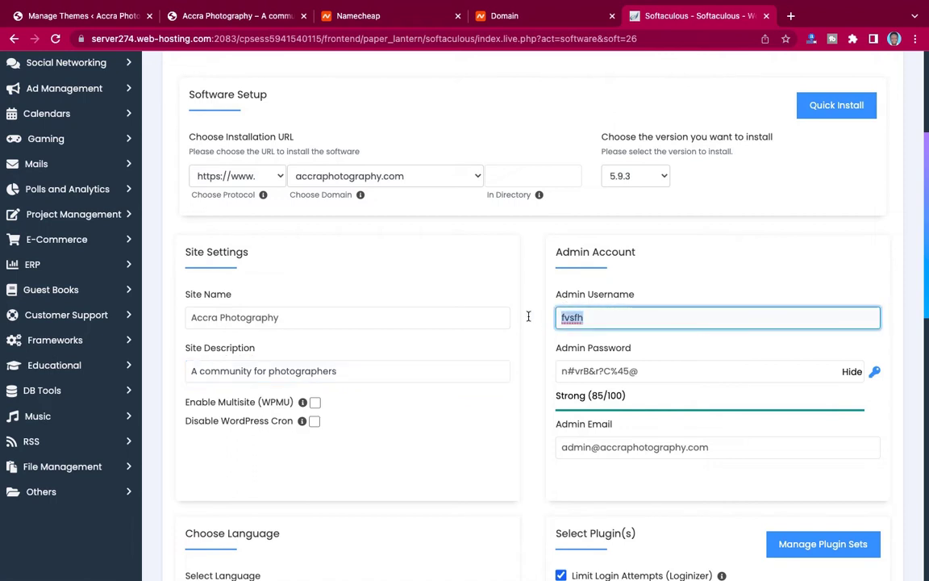
{"action": "type", "text": "Ko"}
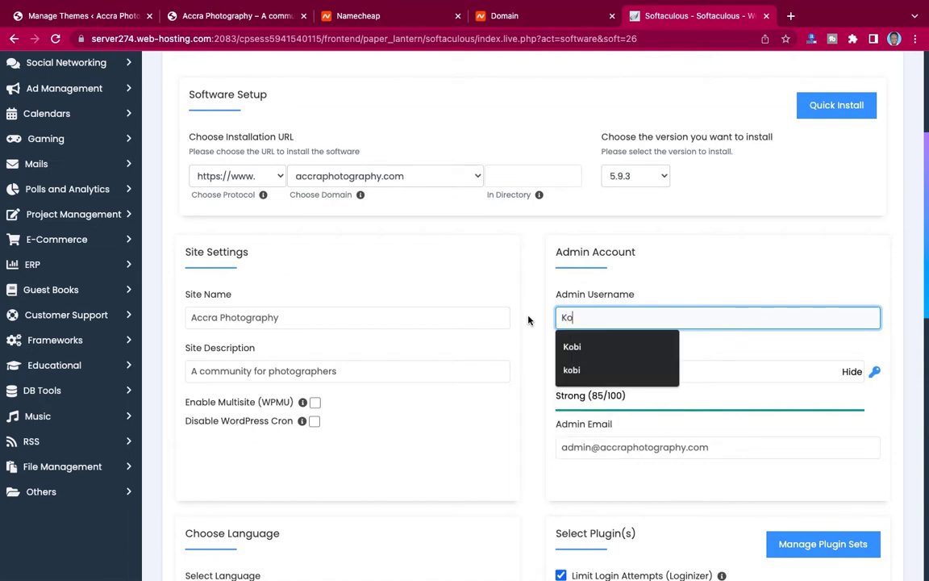
{"action": "type", "text": "bi"}
{"action": "left_click", "coordinate": [534, 331]}
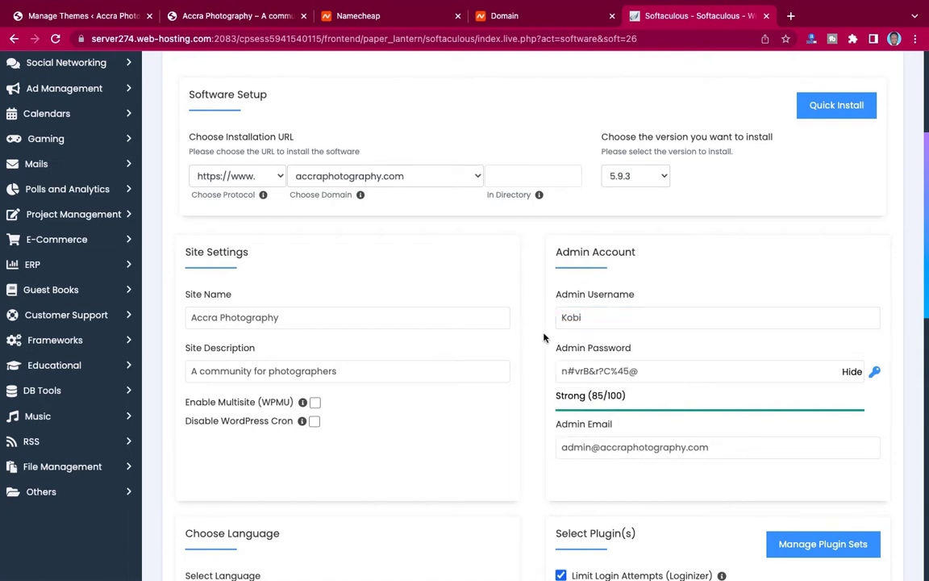
{"action": "left_click", "coordinate": [629, 368]}
{"action": "left_click_drag", "start_coordinate": [646, 371], "coordinate": [534, 370]}
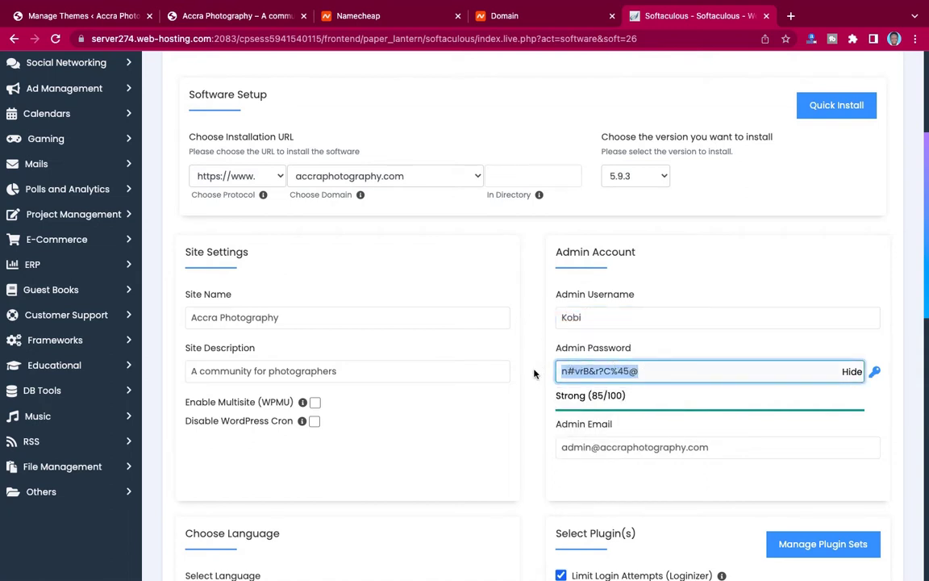
{"action": "left_click", "coordinate": [853, 372]}
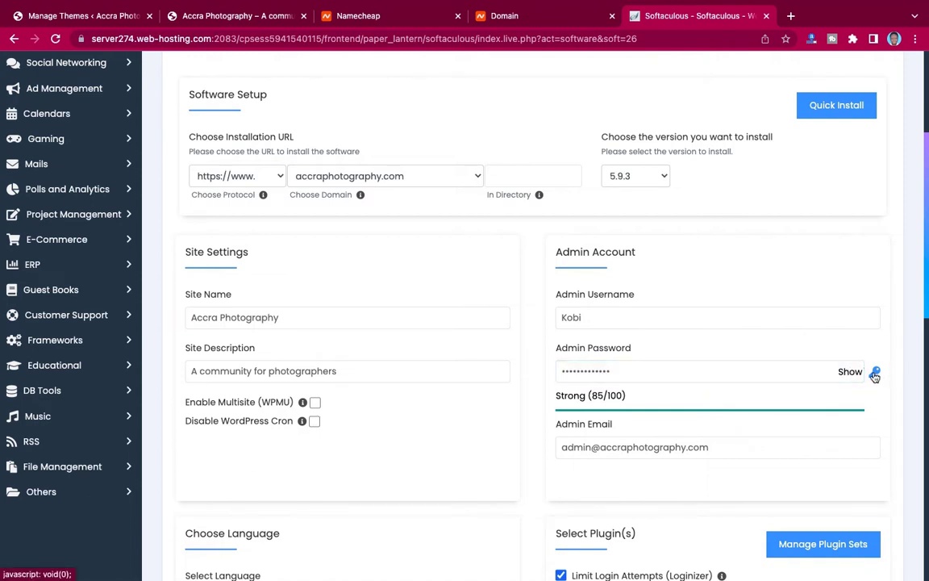
{"action": "left_click", "coordinate": [686, 368]}
{"action": "double_click", "coordinate": [686, 368]}
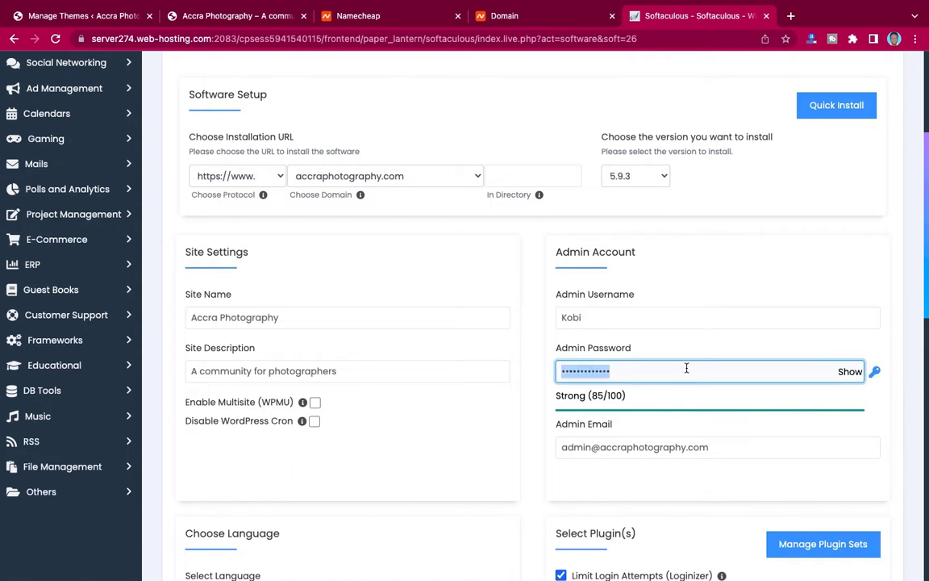
{"action": "key", "text": "BackSpace"}
{"action": "key", "text": "ctrl+v"}
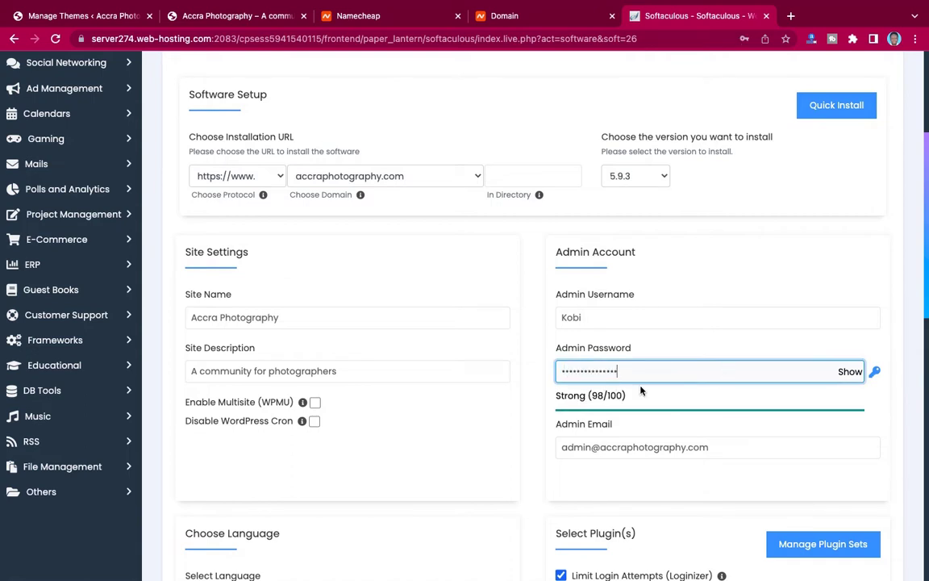
Replace the default admin email with a saved address.
{"action": "scroll", "coordinate": [663, 401], "scroll_direction": "down", "scroll_amount": 1}
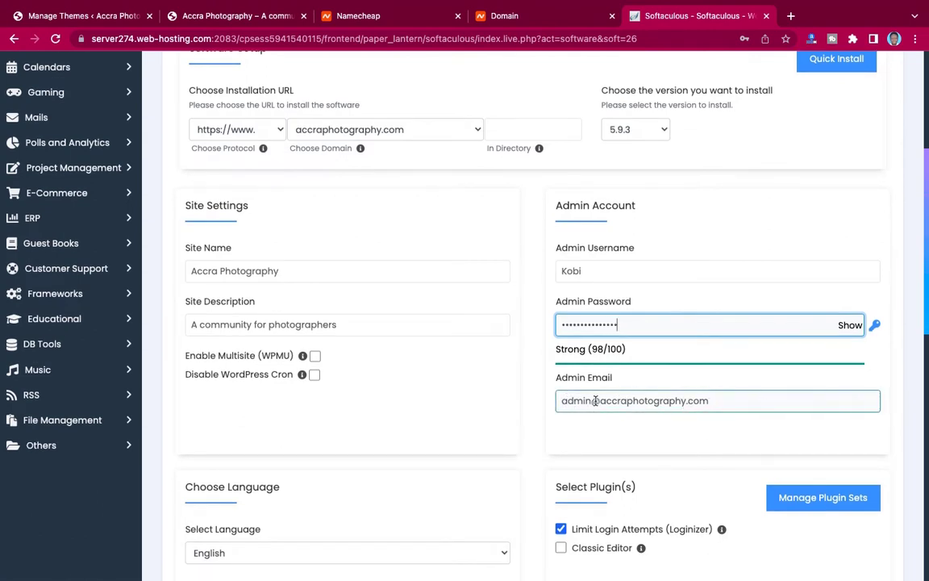
{"action": "left_click_drag", "start_coordinate": [713, 400], "coordinate": [549, 401]}
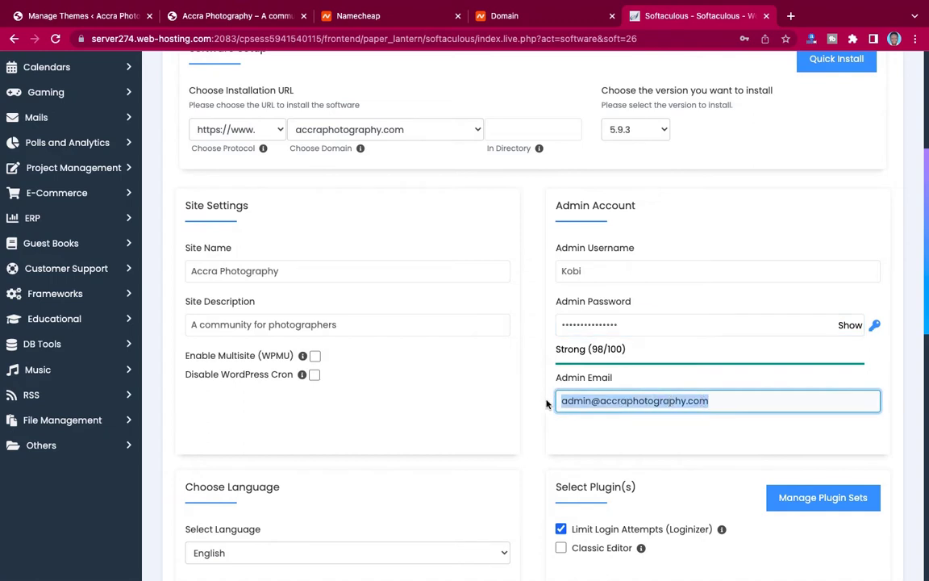
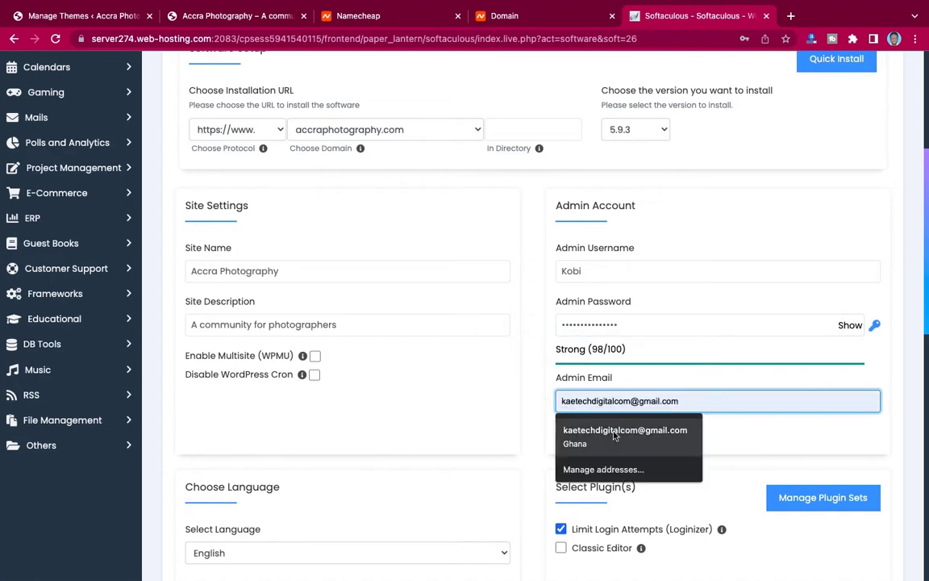
{"action": "left_click", "coordinate": [632, 430]}
Fill the installation-details email from a saved address and start the WordPress install.
{"action": "scroll", "coordinate": [636, 444], "scroll_direction": "down", "scroll_amount": 3}
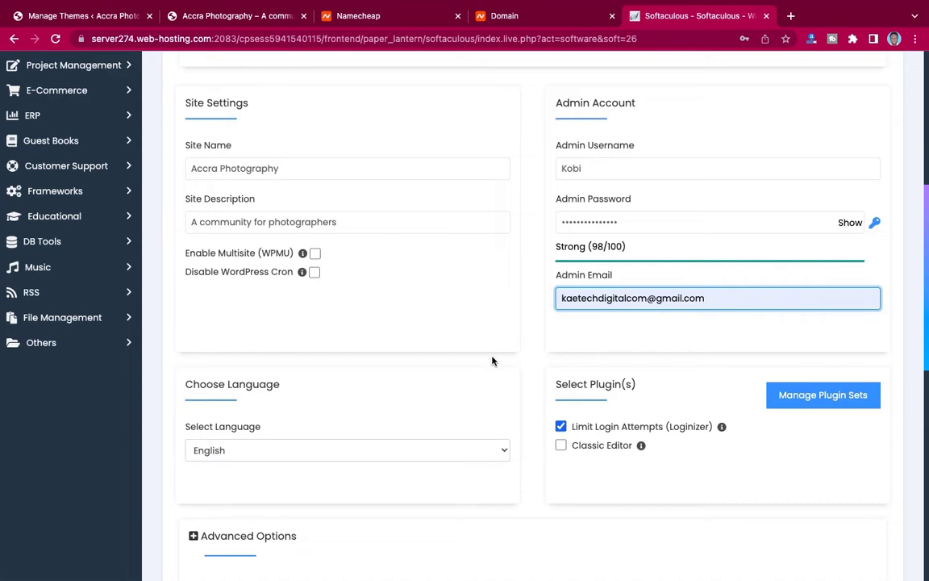
{"action": "scroll", "coordinate": [635, 364], "scroll_direction": "down", "scroll_amount": 1}
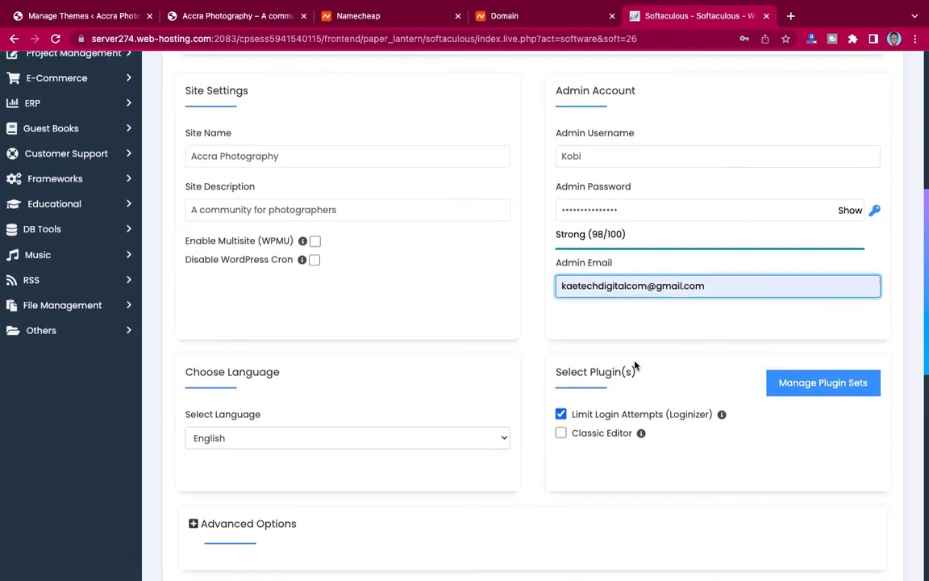
{"action": "scroll", "coordinate": [635, 365], "scroll_direction": "up", "scroll_amount": 1}
{"action": "scroll", "coordinate": [635, 365], "scroll_direction": "down", "scroll_amount": 2}
{"action": "scroll", "coordinate": [626, 210], "scroll_direction": "up", "scroll_amount": 2}
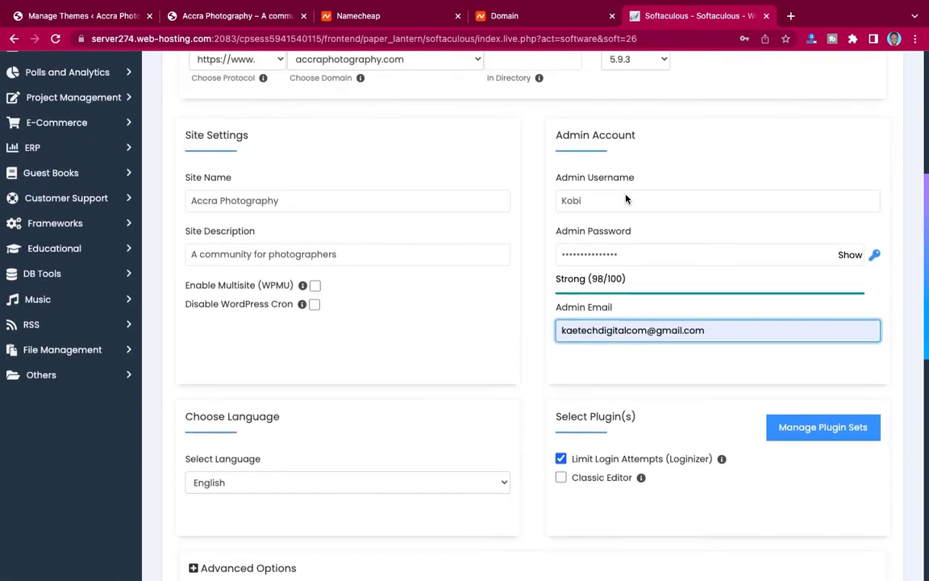
{"action": "scroll", "coordinate": [626, 198], "scroll_direction": "down", "scroll_amount": 1}
{"action": "scroll", "coordinate": [626, 199], "scroll_direction": "down", "scroll_amount": 5}
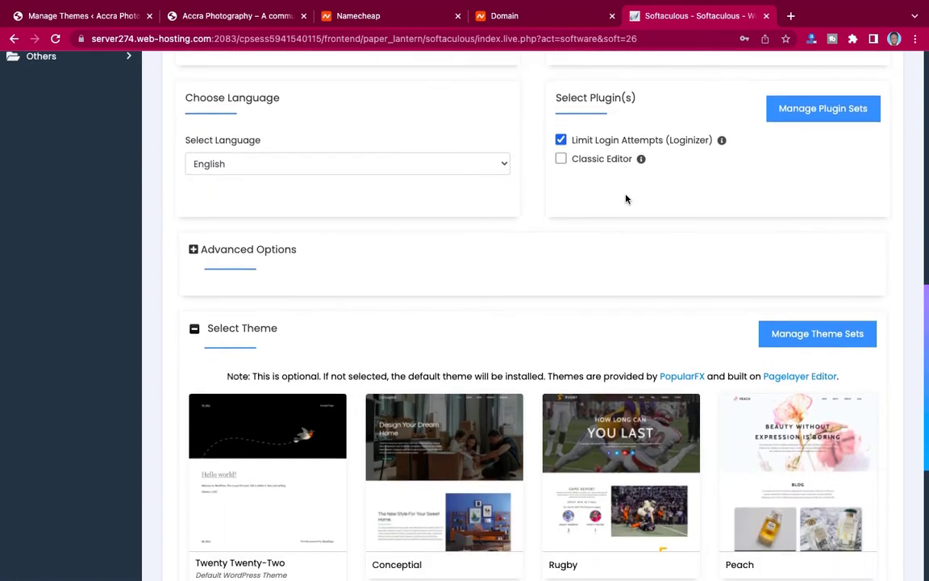
{"action": "scroll", "coordinate": [628, 200], "scroll_direction": "up", "scroll_amount": 1}
{"action": "scroll", "coordinate": [627, 200], "scroll_direction": "down", "scroll_amount": 4}
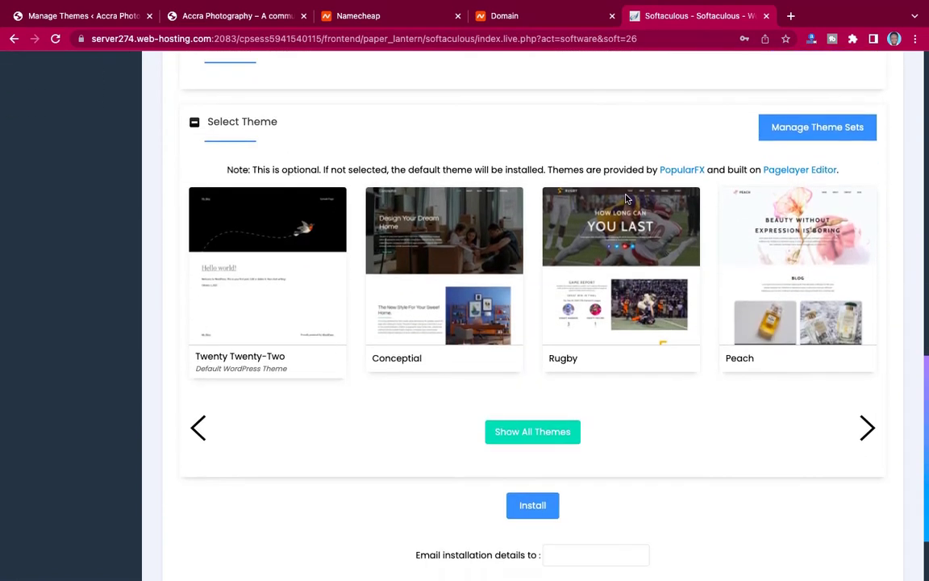
{"action": "scroll", "coordinate": [628, 200], "scroll_direction": "up", "scroll_amount": 1}
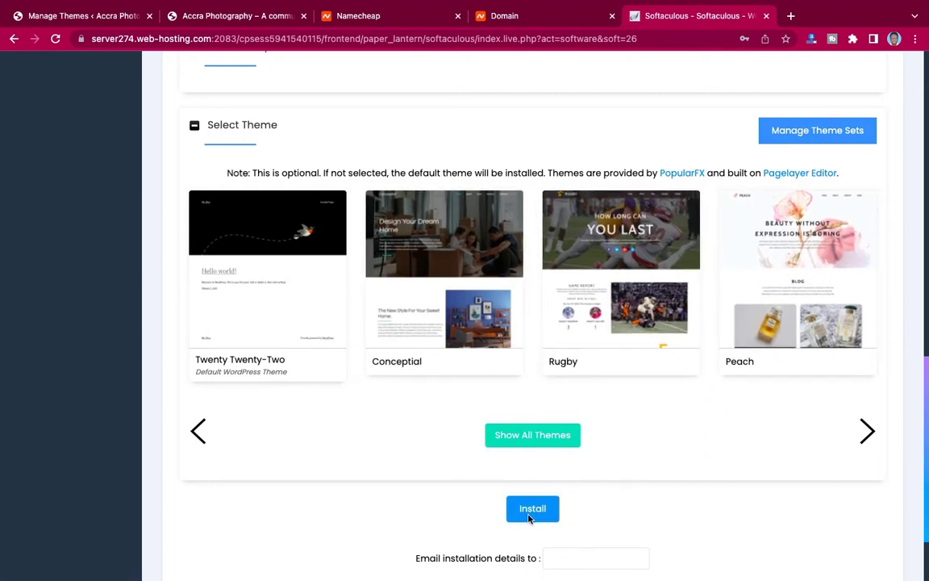
{"action": "scroll", "coordinate": [606, 509], "scroll_direction": "down", "scroll_amount": 1}
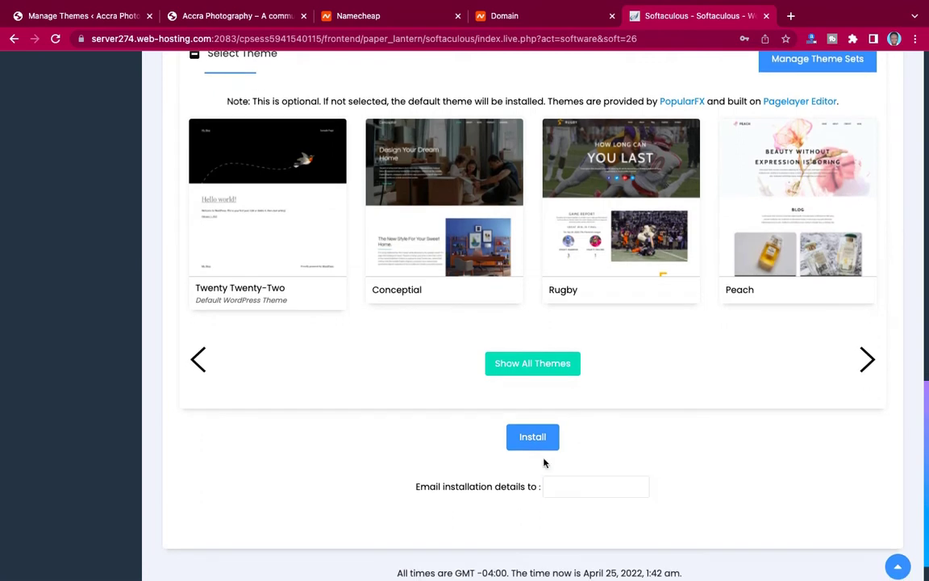
{"action": "left_click", "coordinate": [567, 485]}
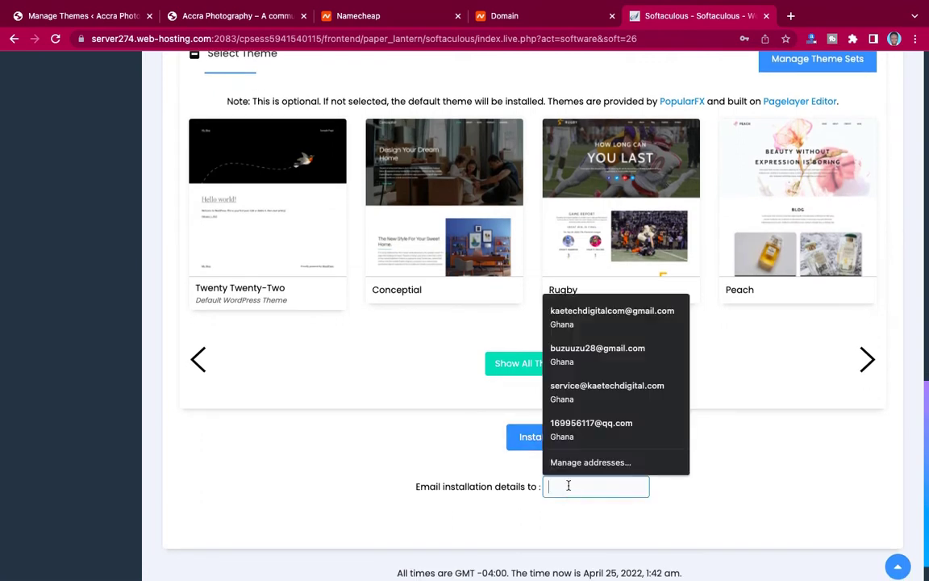
{"action": "left_click", "coordinate": [575, 321]}
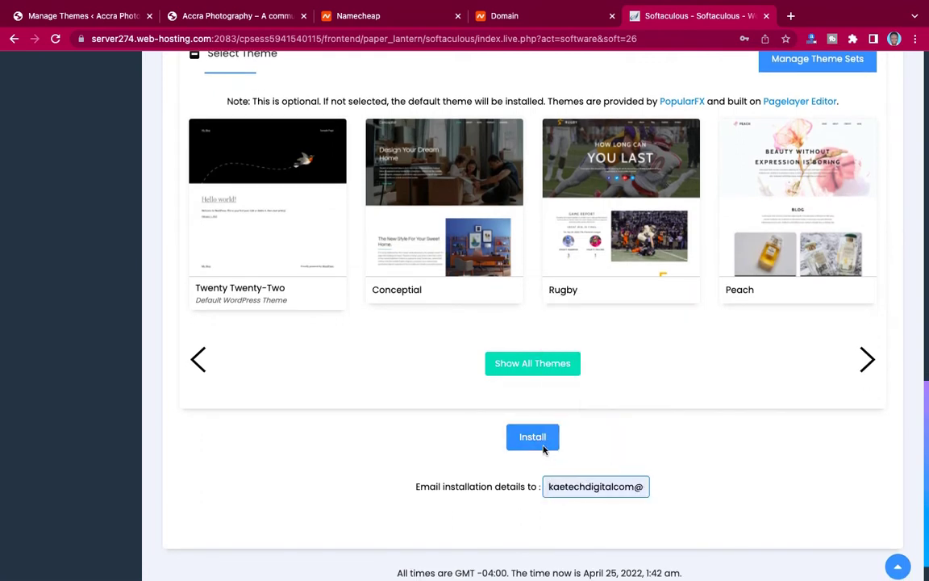
{"action": "left_click", "coordinate": [534, 437]}
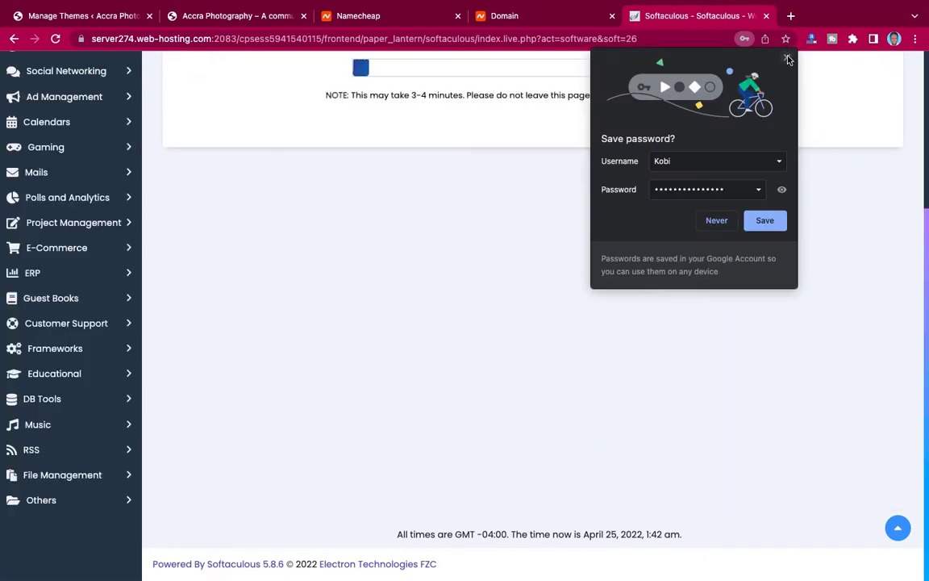
Dismiss the save-password bubble, let the install finish, and open the new Accra Photography site.
{"action": "left_click", "coordinate": [765, 220]}
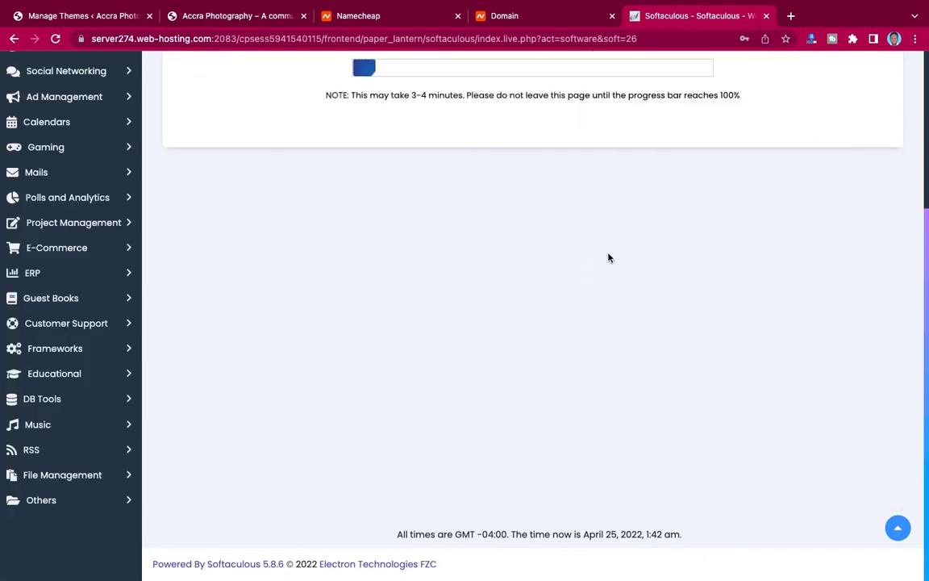
{"action": "scroll", "coordinate": [607, 257], "scroll_direction": "up", "scroll_amount": 5}
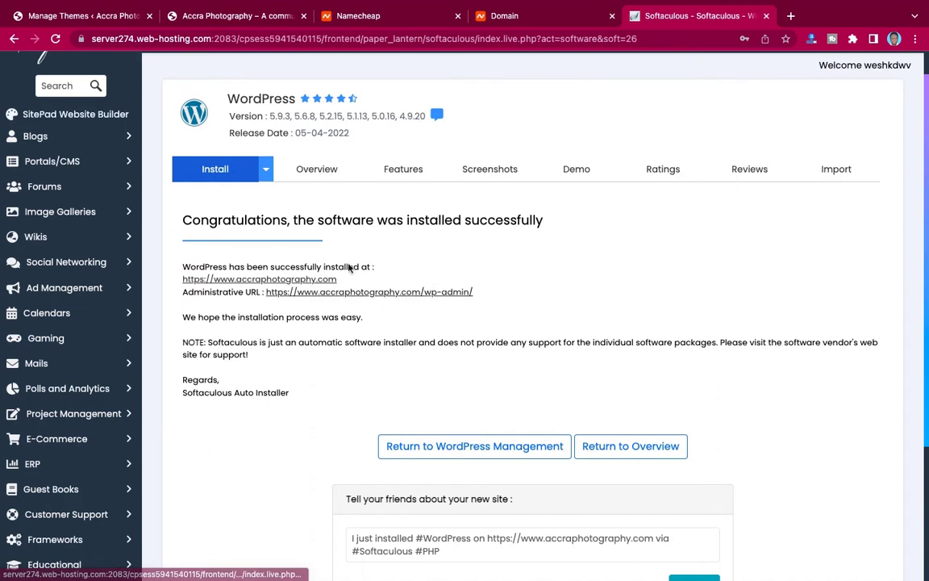
{"action": "left_click", "coordinate": [308, 280]}
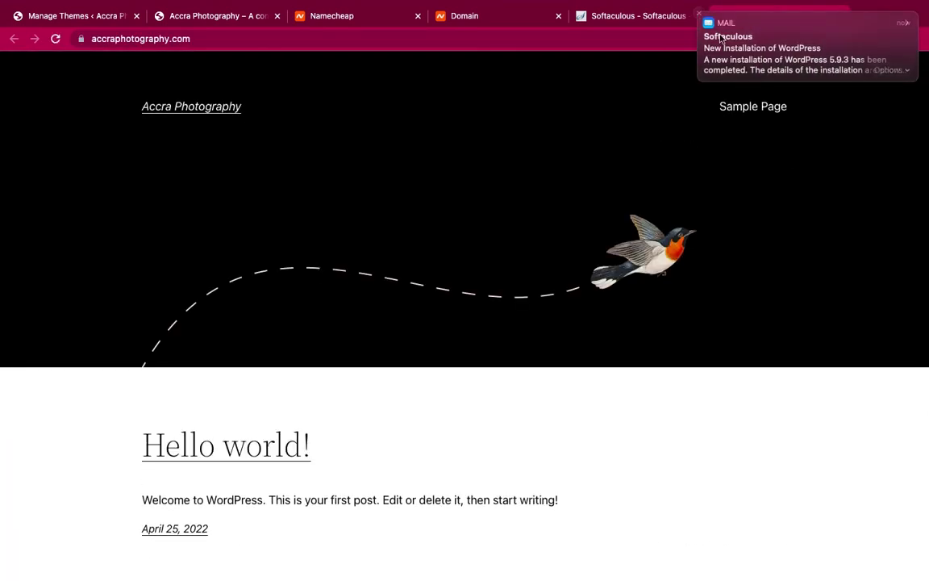
Dismiss the mail notification, browse the new site's home page, then return to Softaculous's success page.
{"action": "left_click", "coordinate": [701, 16]}
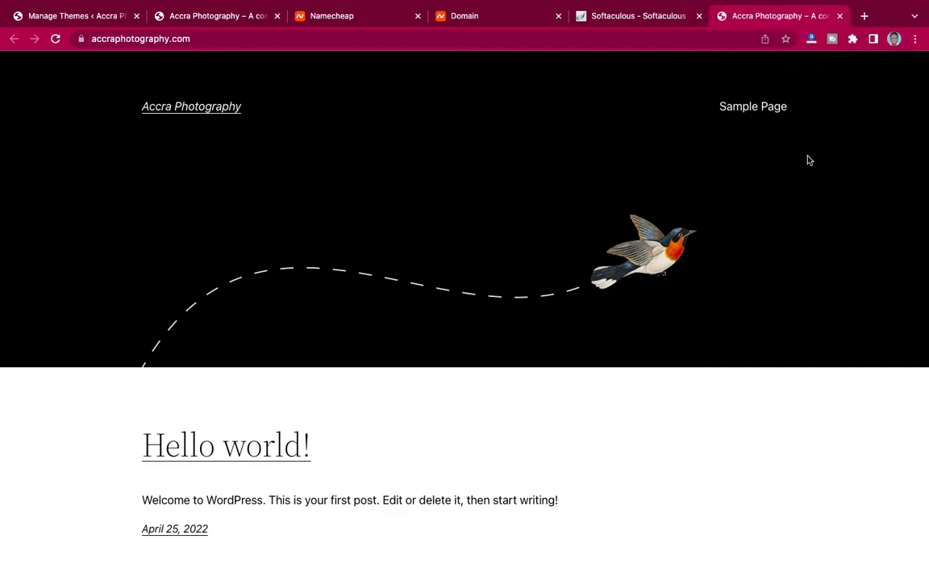
{"action": "scroll", "coordinate": [562, 251], "scroll_direction": "down", "scroll_amount": 5}
{"action": "scroll", "coordinate": [562, 251], "scroll_direction": "up", "scroll_amount": 5}
{"action": "scroll", "coordinate": [562, 251], "scroll_direction": "down", "scroll_amount": 5}
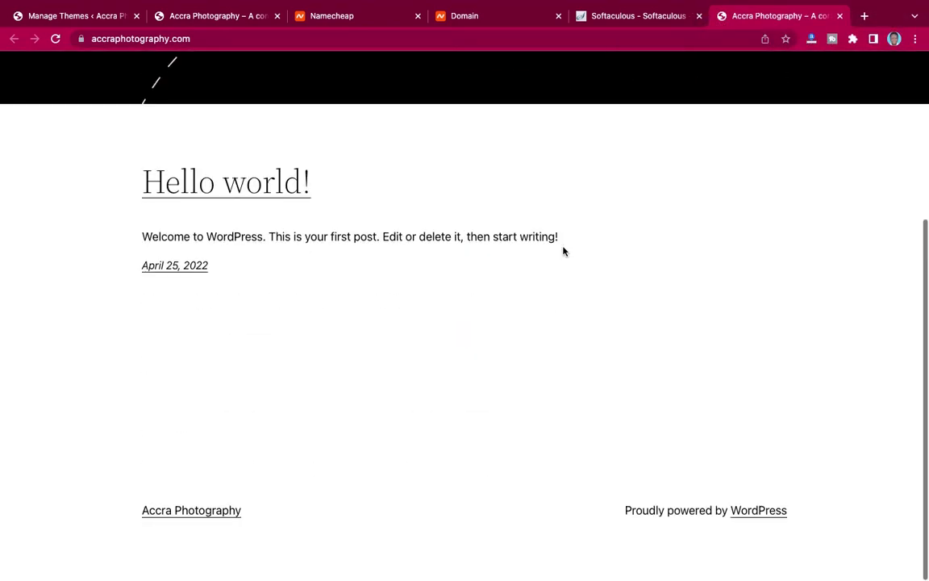
{"action": "scroll", "coordinate": [562, 251], "scroll_direction": "up", "scroll_amount": 5}
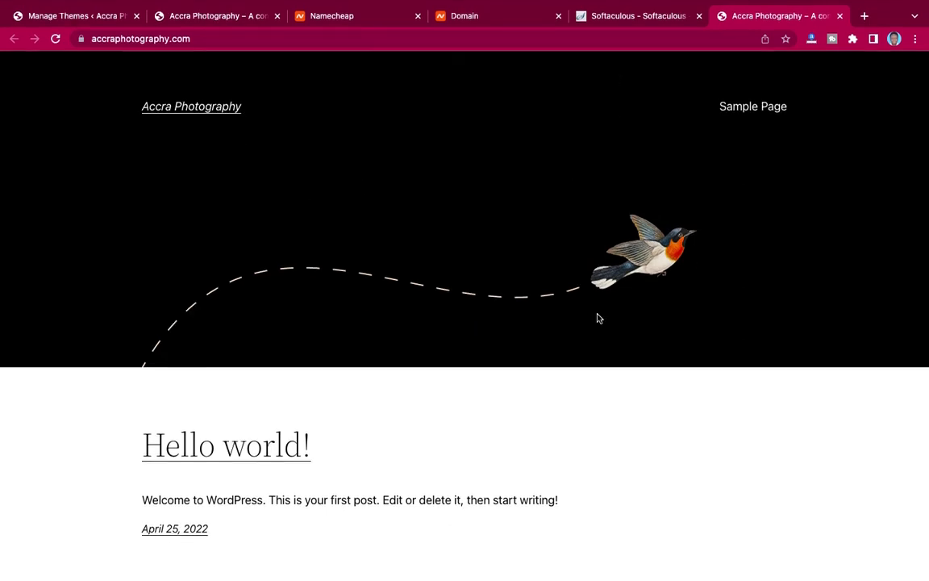
{"action": "scroll", "coordinate": [598, 316], "scroll_direction": "down", "scroll_amount": 1}
{"action": "scroll", "coordinate": [597, 317], "scroll_direction": "up", "scroll_amount": 1}
{"action": "scroll", "coordinate": [598, 318], "scroll_direction": "down", "scroll_amount": 3}
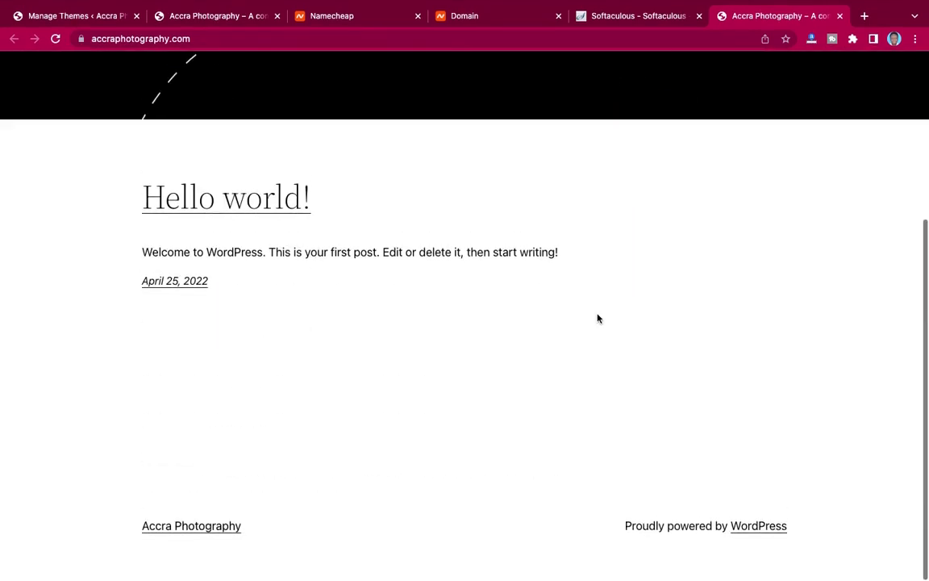
{"action": "scroll", "coordinate": [598, 318], "scroll_direction": "up", "scroll_amount": 3}
{"action": "scroll", "coordinate": [598, 318], "scroll_direction": "down", "scroll_amount": 3}
{"action": "scroll", "coordinate": [597, 317], "scroll_direction": "up", "scroll_amount": 3}
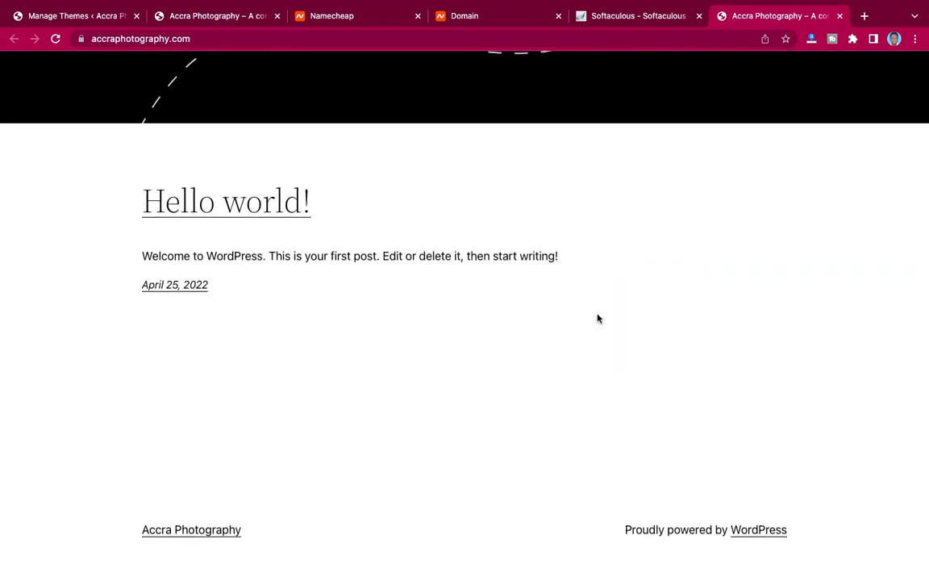
{"action": "left_click", "coordinate": [587, 15]}
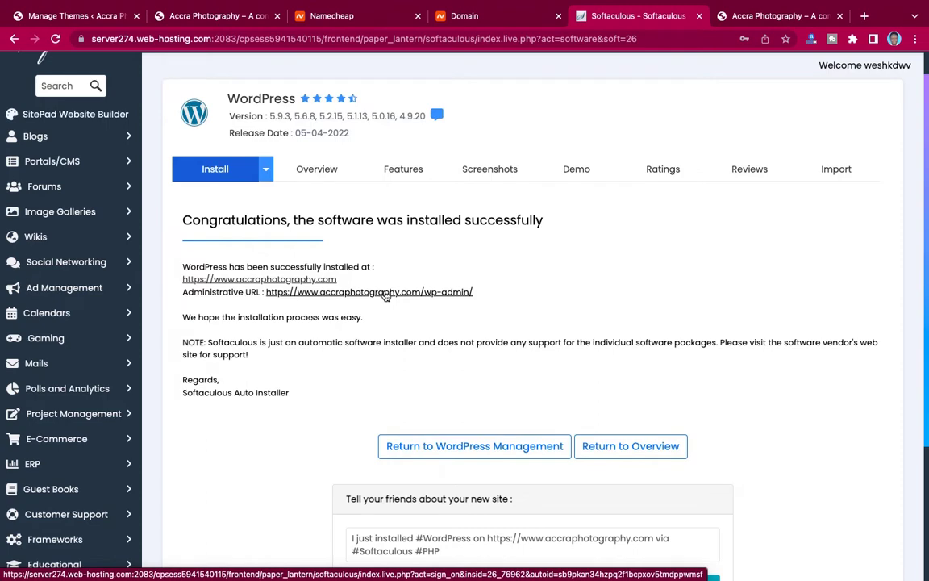
Open the new site's wp-admin Dashboard through the Administrative URL link.
{"action": "left_click", "coordinate": [386, 292]}
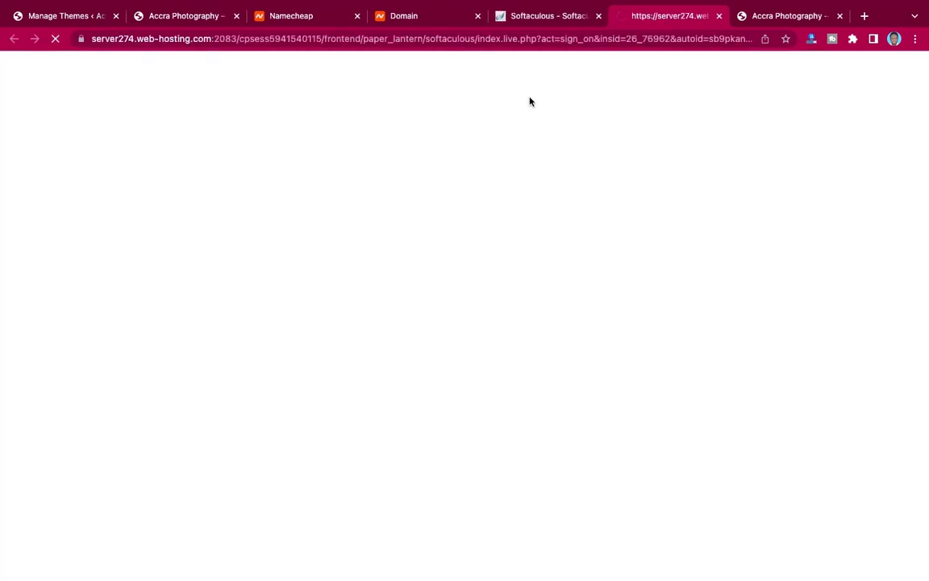
{"action": "scroll", "coordinate": [581, 269], "scroll_direction": "down", "scroll_amount": 5}
{"action": "scroll", "coordinate": [582, 266], "scroll_direction": "up", "scroll_amount": 5}
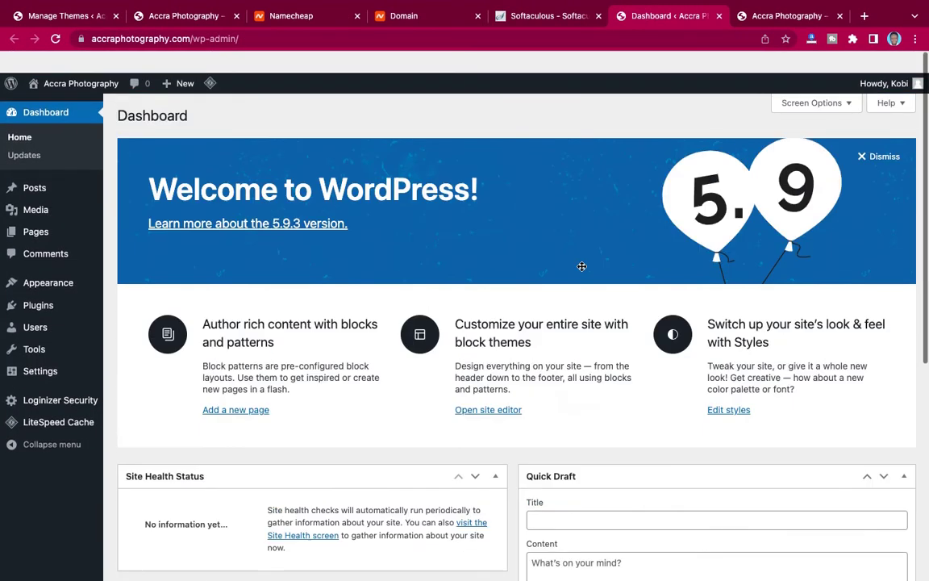
Close the Softaculous, Domain and Namecheap tabs, leaving the WordPress Dashboard open.
{"action": "left_click", "coordinate": [598, 16]}
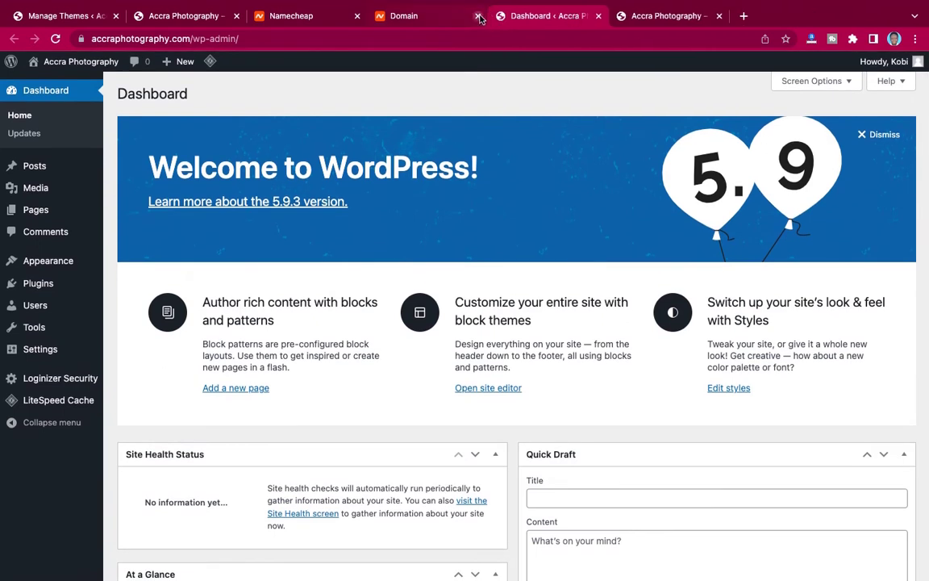
{"action": "left_click", "coordinate": [479, 15]}
{"action": "left_click", "coordinate": [357, 16]}
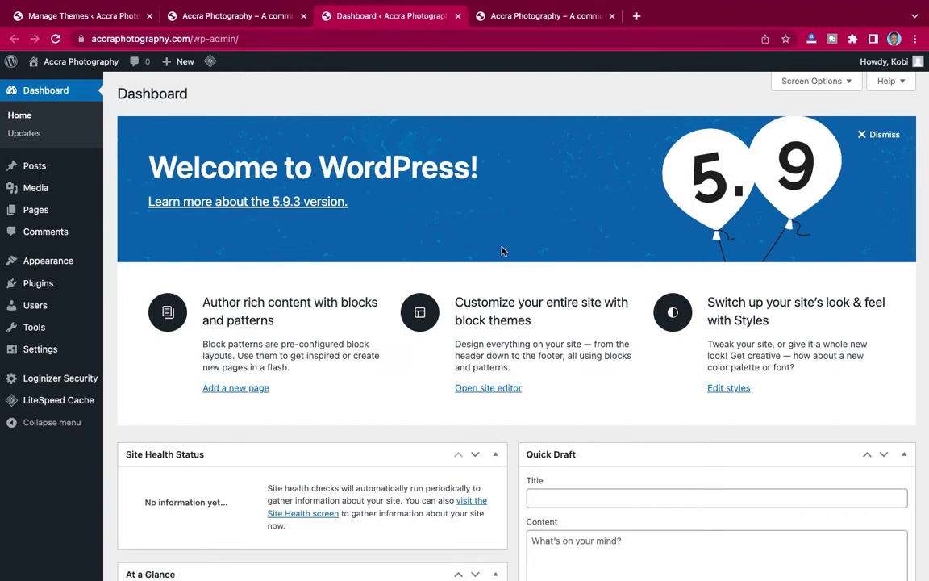
{"action": "scroll", "coordinate": [502, 251], "scroll_direction": "down", "scroll_amount": 3}
{"action": "scroll", "coordinate": [501, 251], "scroll_direction": "up", "scroll_amount": 3}
{"action": "scroll", "coordinate": [502, 251], "scroll_direction": "down", "scroll_amount": 10}
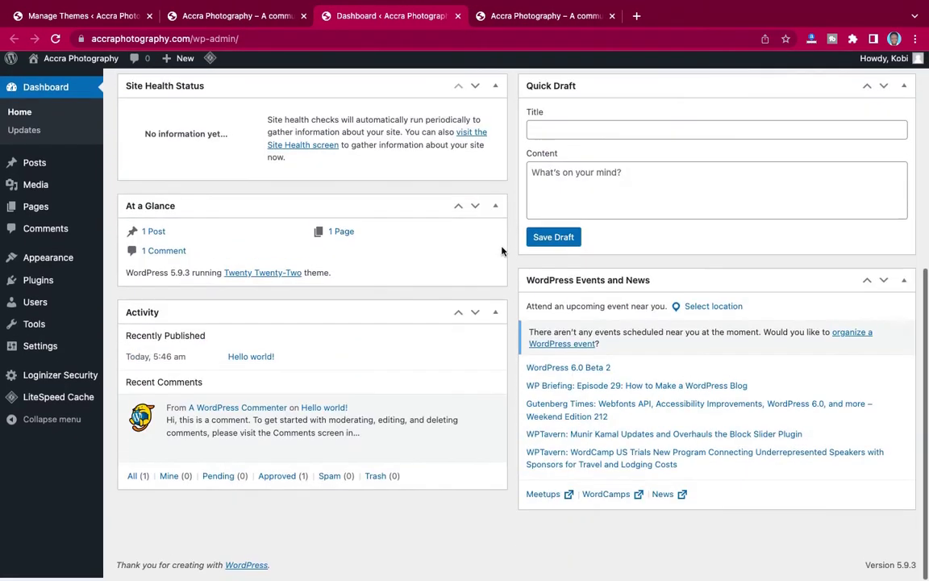
{"action": "scroll", "coordinate": [502, 251], "scroll_direction": "up", "scroll_amount": 5}
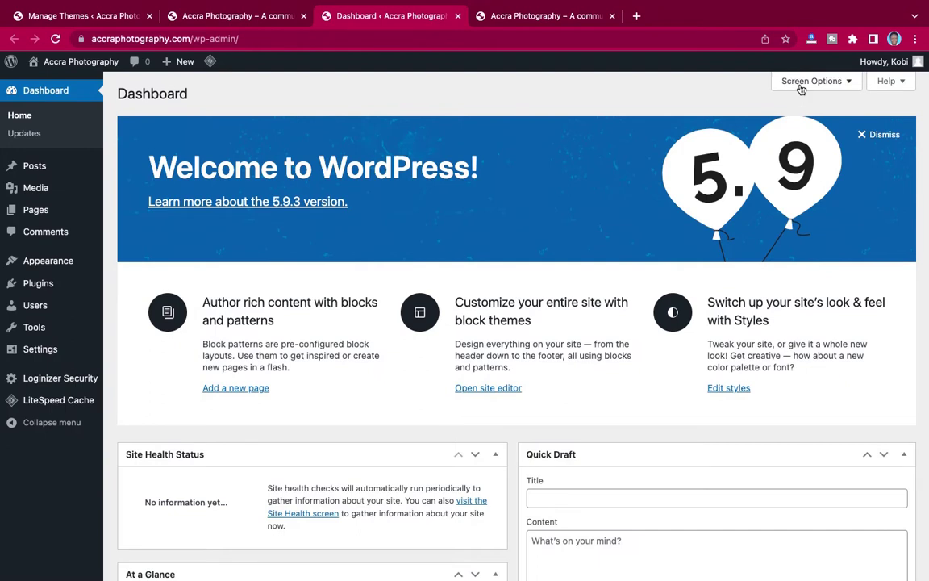
Hide Site Health Status, At a Glance, Activity, Quick Draft, Events and News, and Welcome.
{"action": "left_click", "coordinate": [801, 85]}
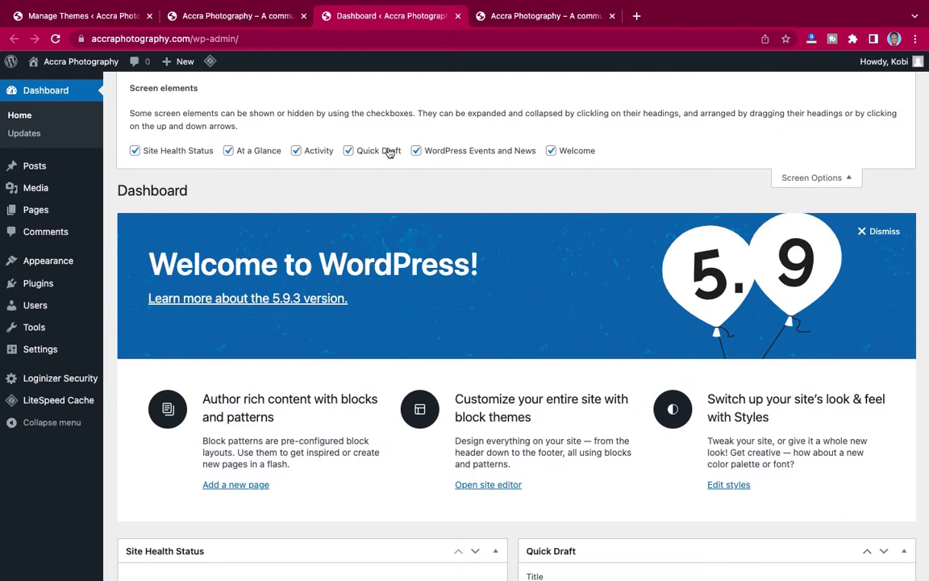
{"action": "left_click", "coordinate": [135, 151]}
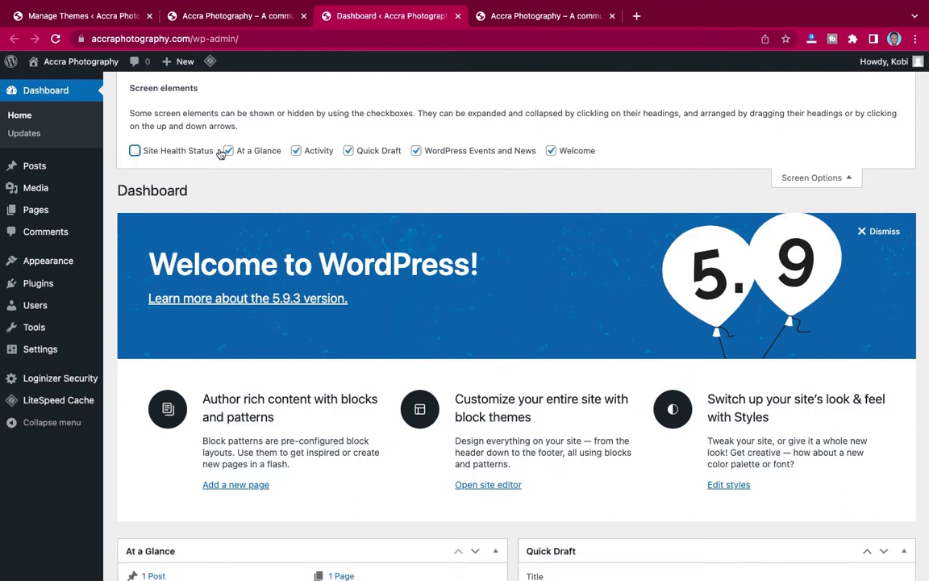
{"action": "left_click", "coordinate": [229, 150]}
{"action": "left_click", "coordinate": [296, 151]}
{"action": "left_click", "coordinate": [349, 151]}
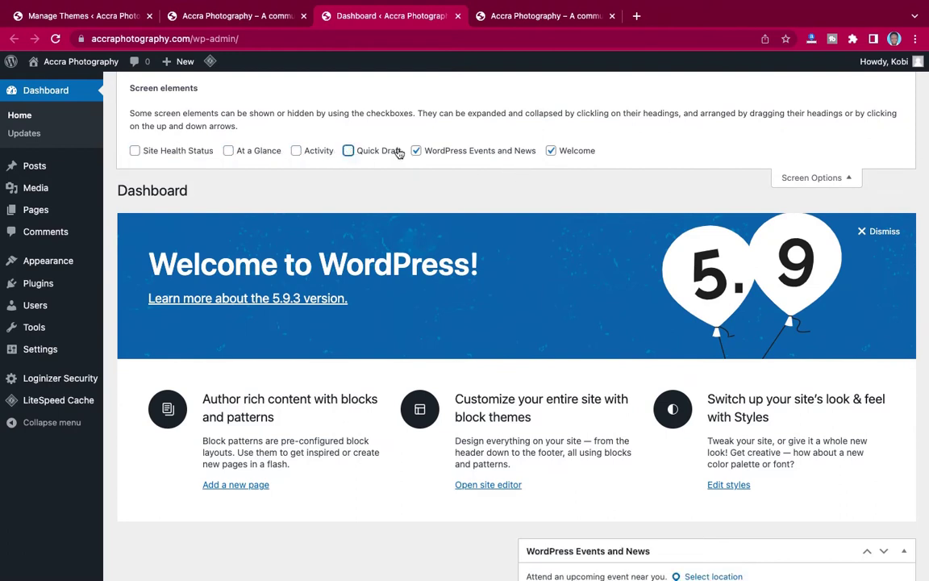
{"action": "left_click", "coordinate": [416, 151]}
{"action": "left_click", "coordinate": [551, 151]}
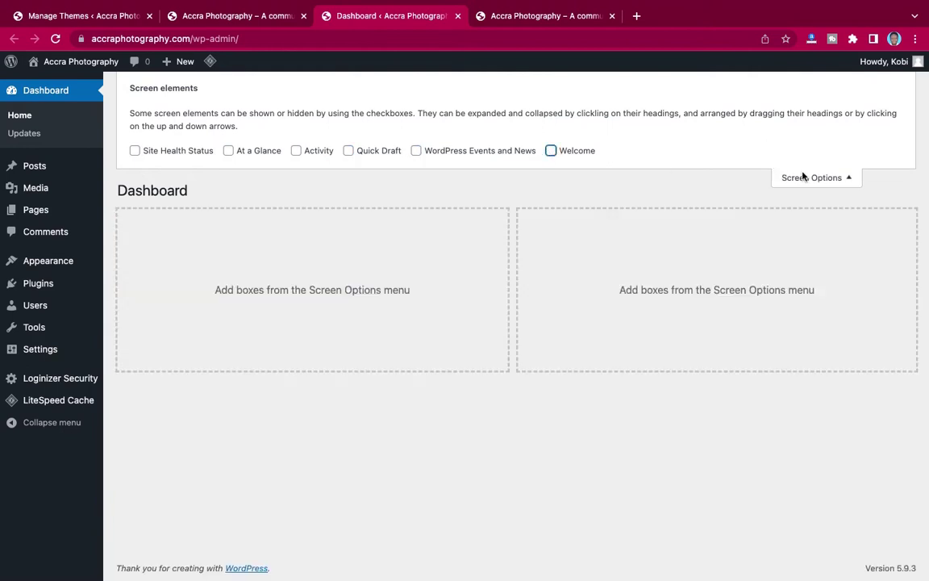
{"action": "left_click", "coordinate": [807, 177]}
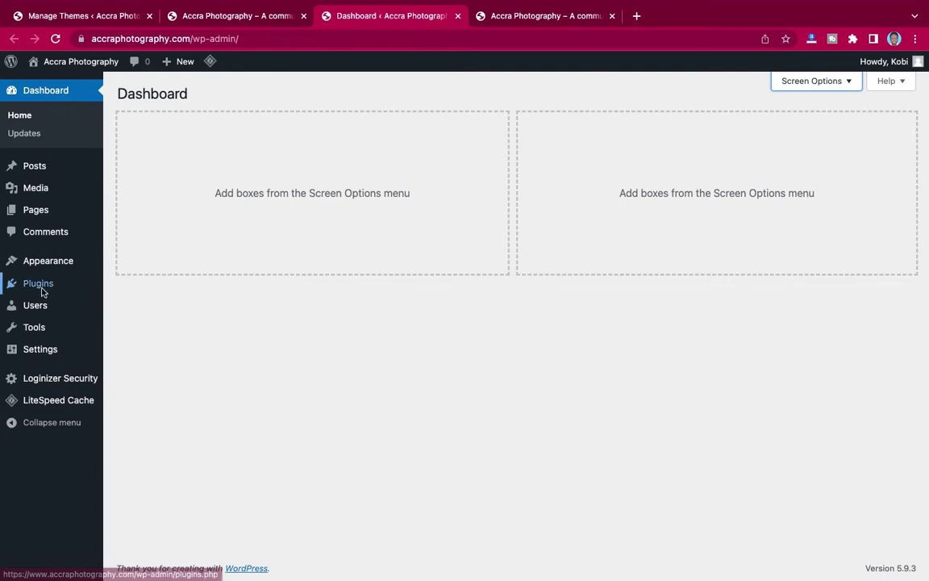
{"action": "mouse_move", "coordinate": [37, 351]}
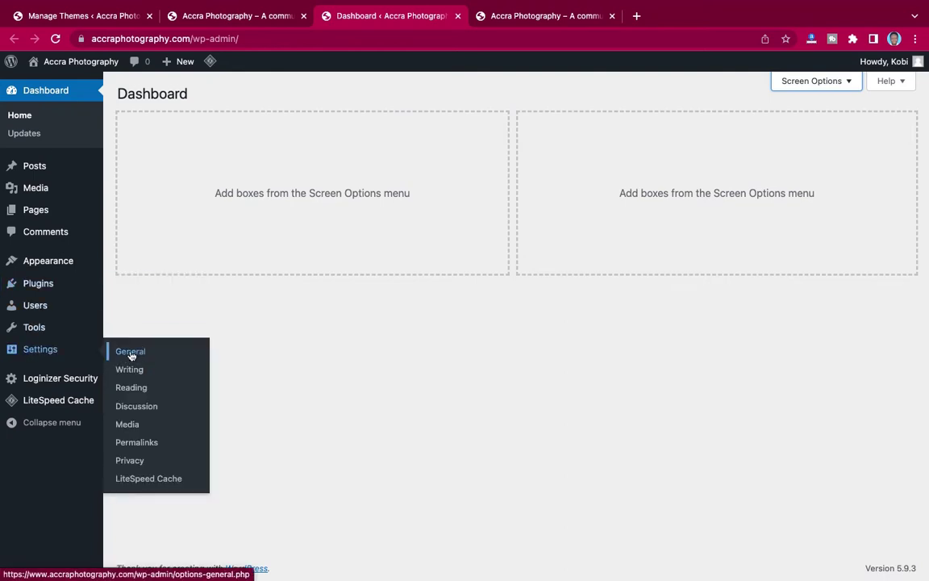
In General Settings, enable 'Anyone can register', set the timezone to Accra, and save.
{"action": "left_click", "coordinate": [131, 353]}
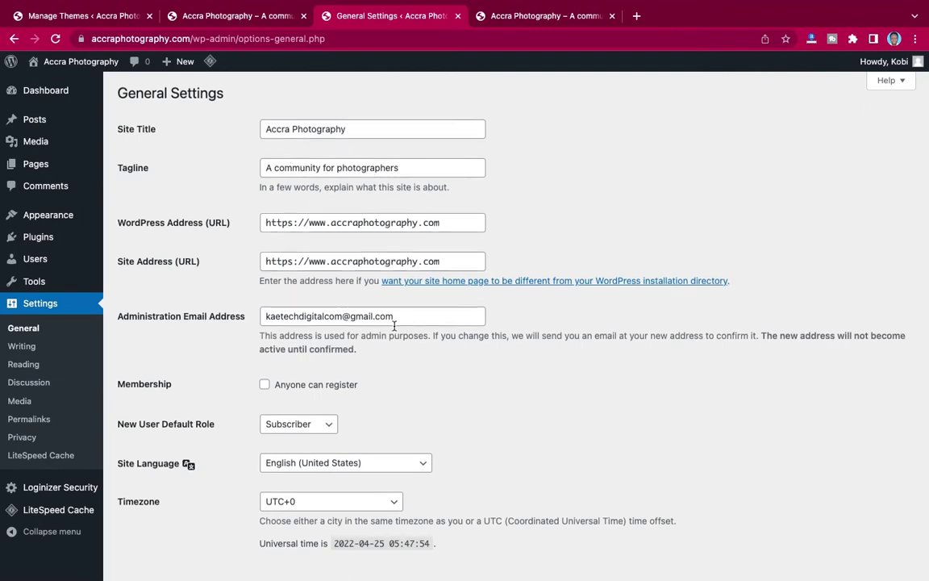
{"action": "scroll", "coordinate": [393, 326], "scroll_direction": "down", "scroll_amount": 5}
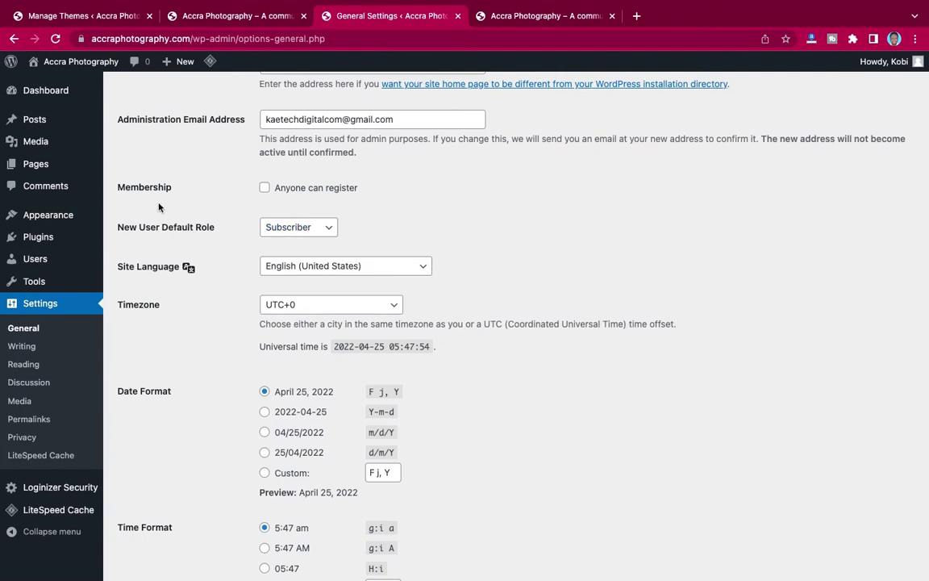
{"action": "left_click", "coordinate": [265, 187]}
{"action": "scroll", "coordinate": [403, 224], "scroll_direction": "down", "scroll_amount": 5}
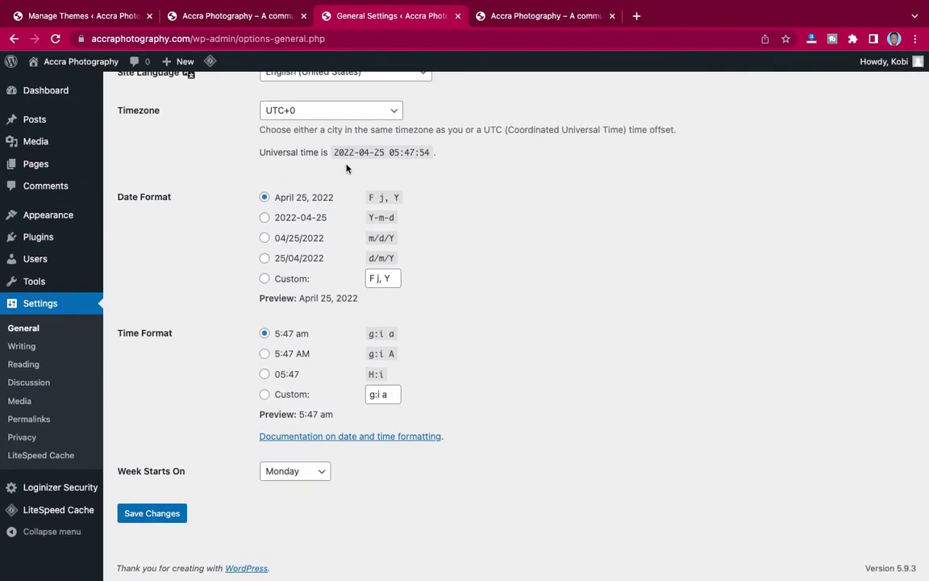
{"action": "left_click", "coordinate": [323, 113]}
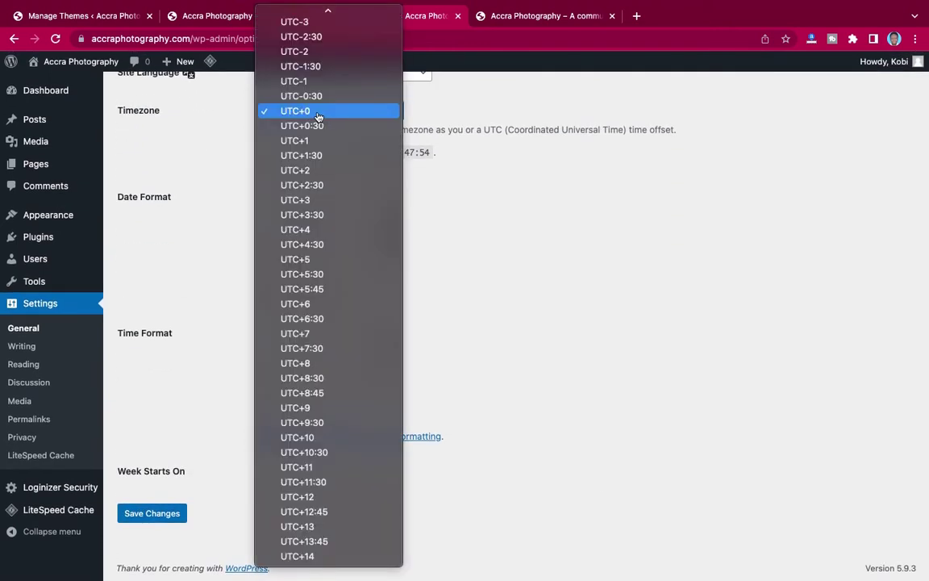
{"action": "type", "text": "accra"}
{"action": "left_click", "coordinate": [267, 42]}
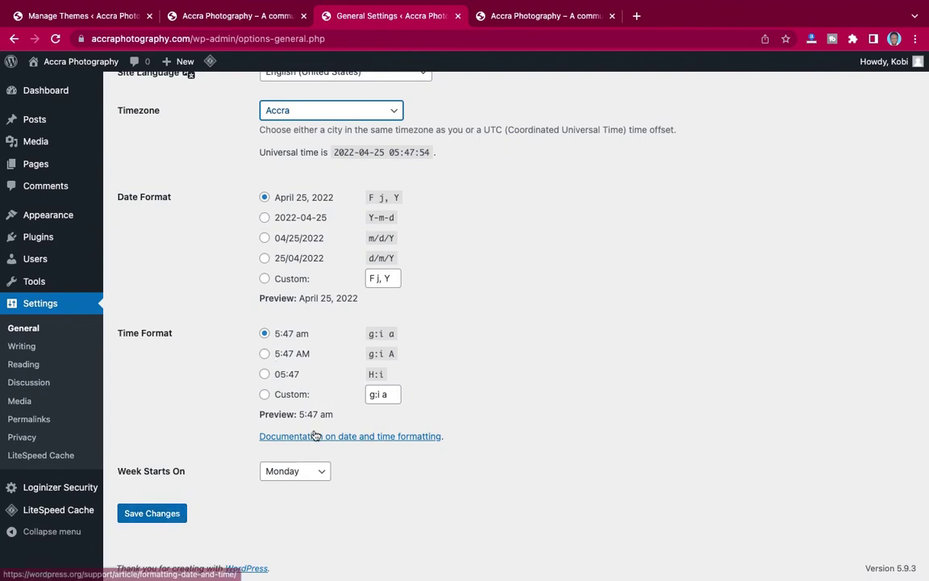
{"action": "left_click", "coordinate": [151, 517]}
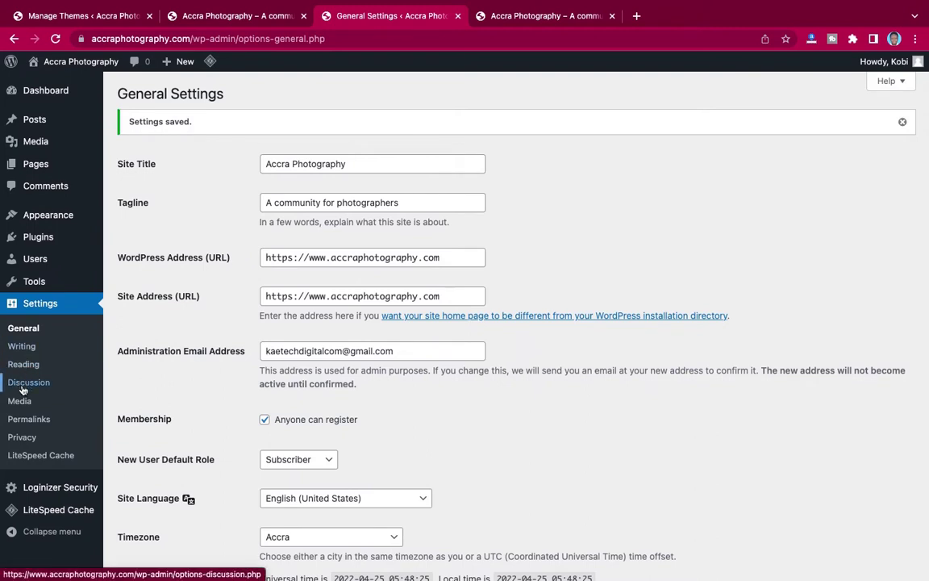
Switch the permalink structure to Post name and save the permalink settings.
{"action": "left_click", "coordinate": [22, 421]}
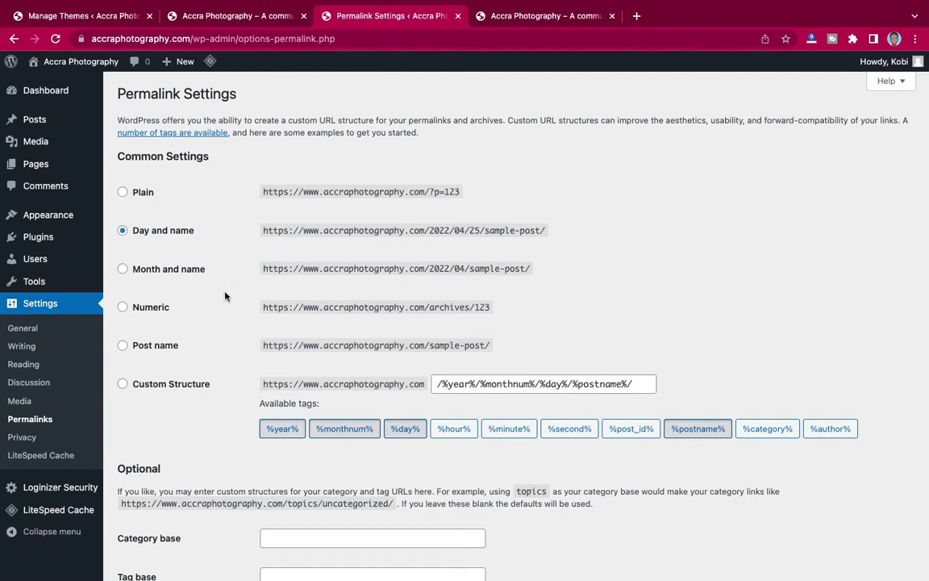
{"action": "left_click", "coordinate": [121, 347]}
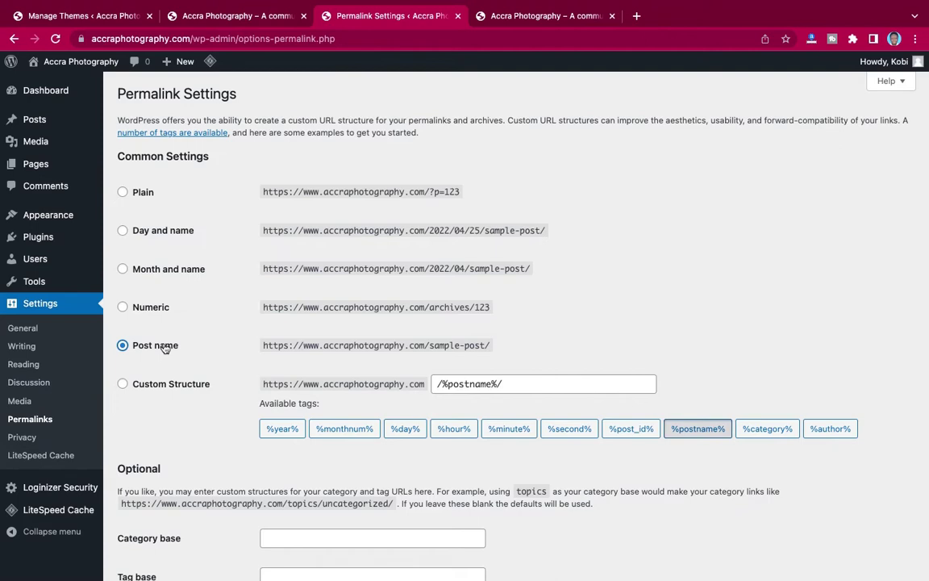
{"action": "scroll", "coordinate": [179, 354], "scroll_direction": "down", "scroll_amount": 3}
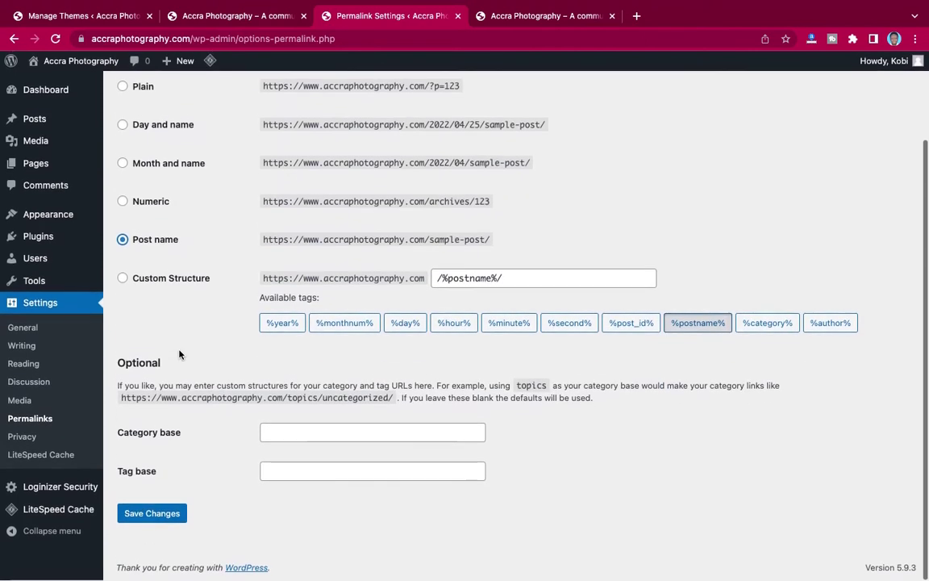
{"action": "left_click", "coordinate": [153, 513]}
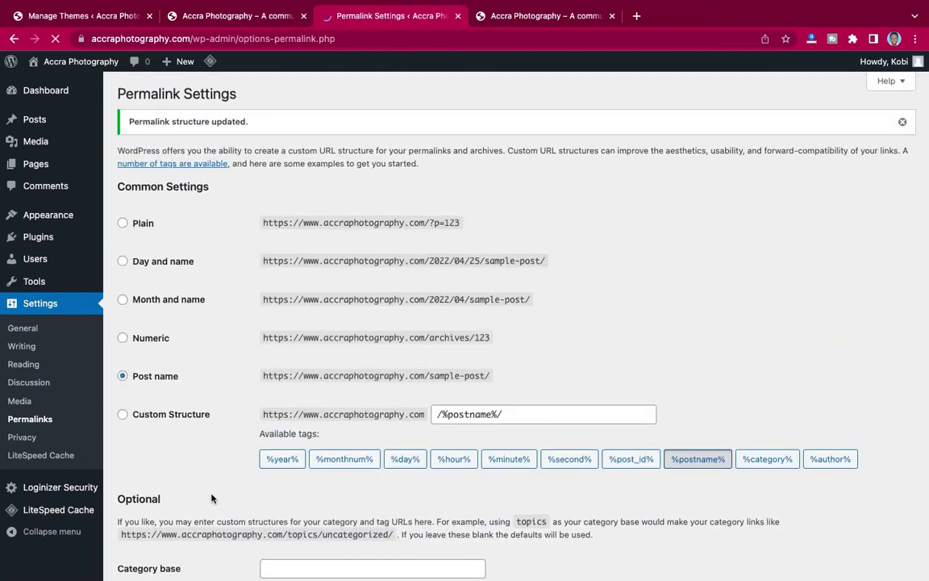
{"action": "scroll", "coordinate": [212, 499], "scroll_direction": "down", "scroll_amount": 5}
{"action": "scroll", "coordinate": [212, 499], "scroll_direction": "up", "scroll_amount": 5}
Delete the Twenty Twenty theme from the installed themes.
{"action": "mouse_move", "coordinate": [46, 218]}
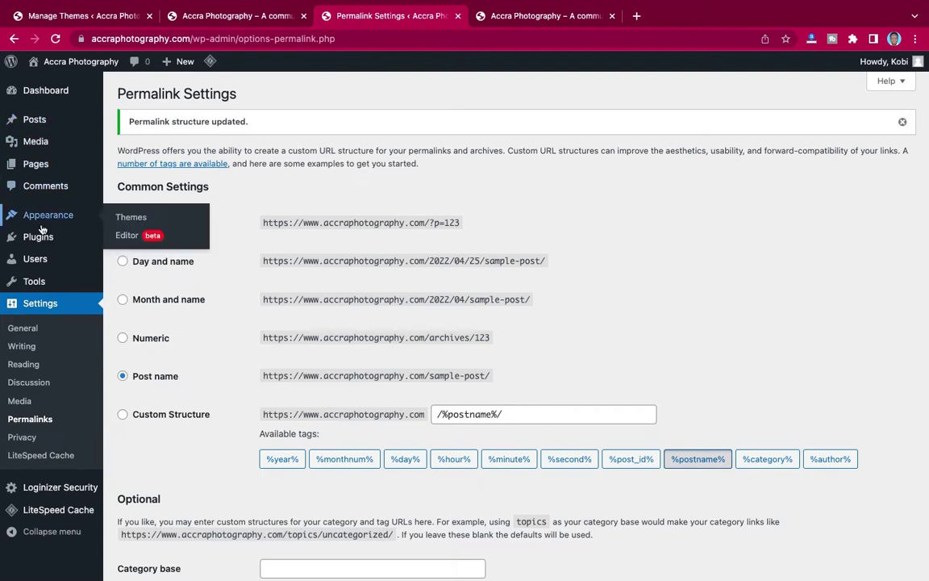
{"action": "left_click", "coordinate": [119, 217]}
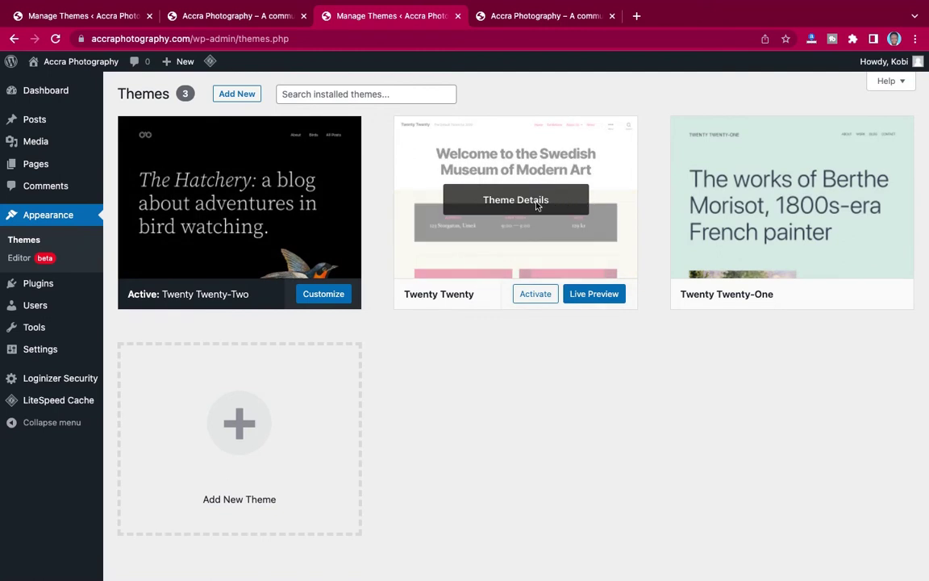
{"action": "left_click", "coordinate": [538, 202]}
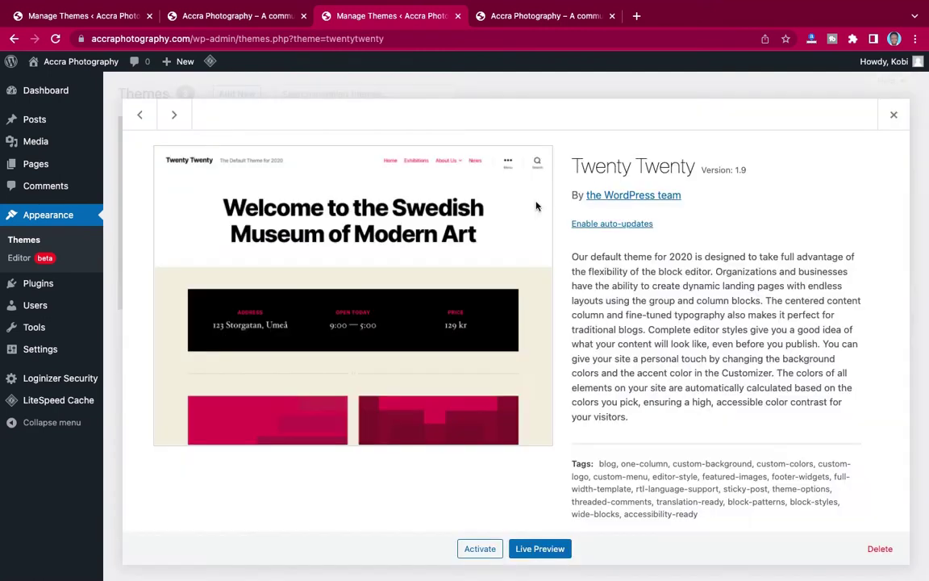
{"action": "left_click", "coordinate": [880, 548]}
{"action": "left_click", "coordinate": [576, 137]}
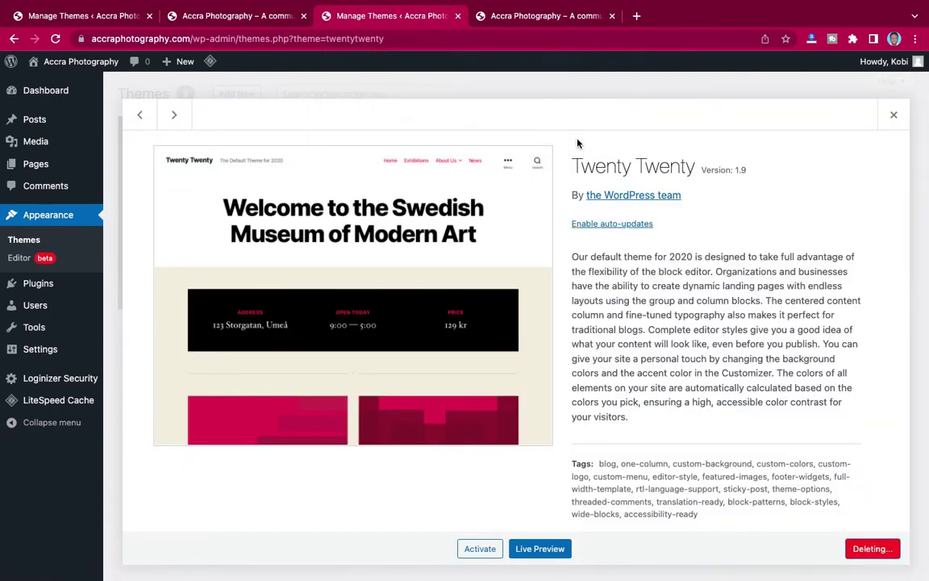
Delete the Twenty Twenty-One theme and bring up the Add Themes catalogue.
{"action": "left_click", "coordinate": [484, 182]}
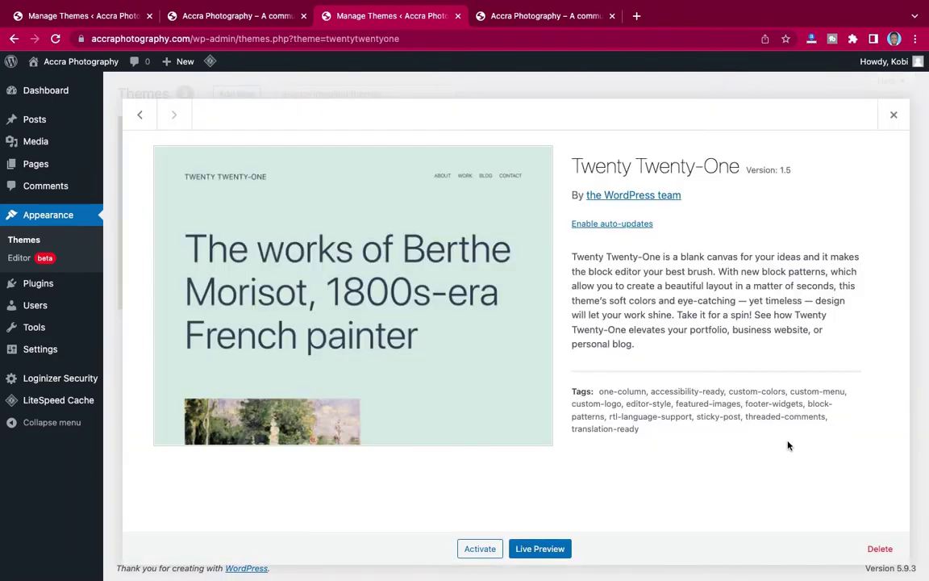
{"action": "left_click", "coordinate": [880, 549]}
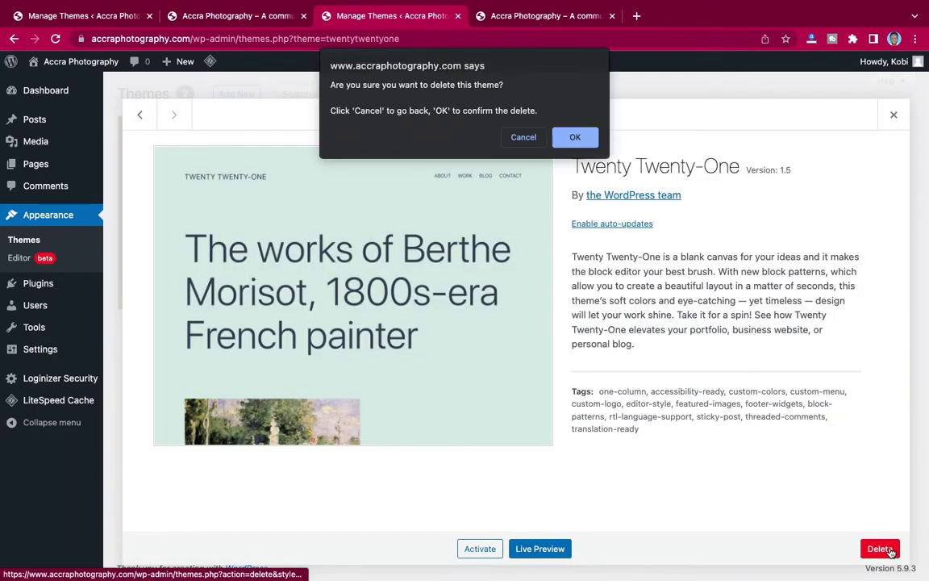
{"action": "left_click", "coordinate": [583, 139]}
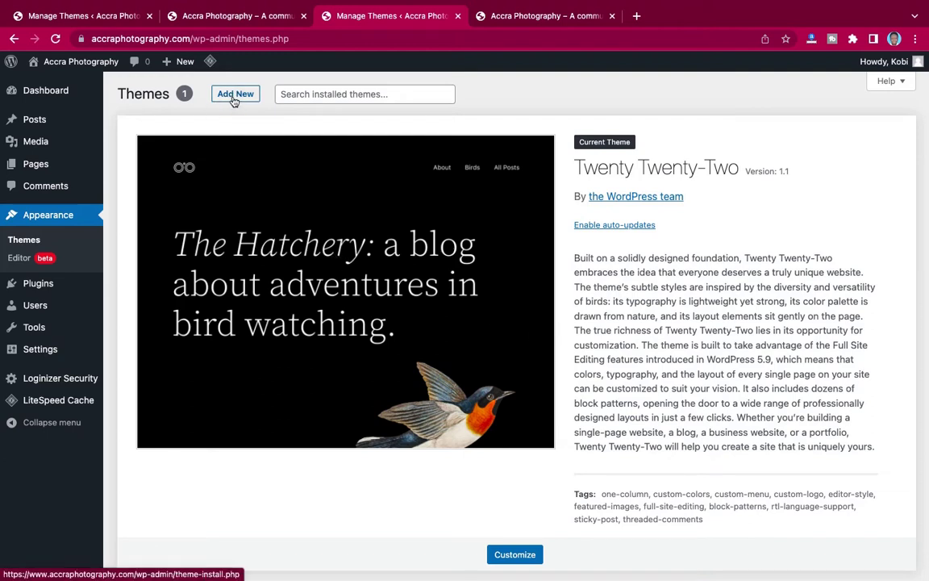
{"action": "left_click", "coordinate": [234, 96]}
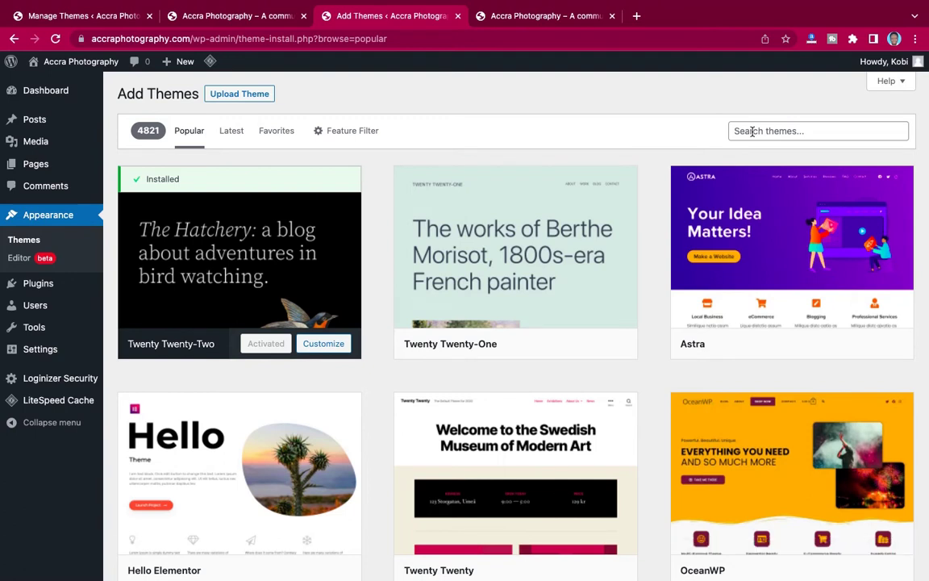
Search the theme catalogue for 'buddyx', install BuddyX and activate it.
{"action": "left_click", "coordinate": [752, 132]}
{"action": "type", "text": "bu"}
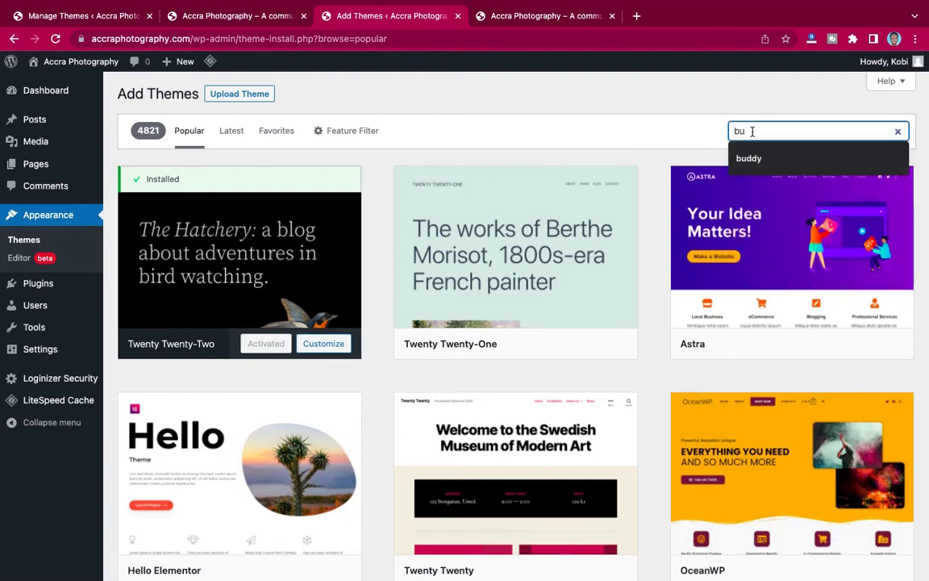
{"action": "type", "text": "ddy"}
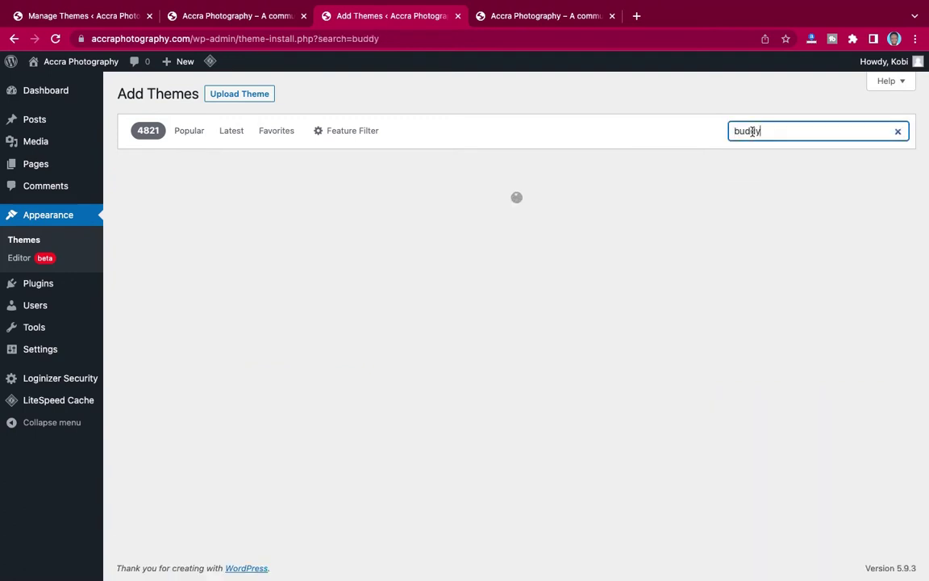
{"action": "type", "text": "x"}
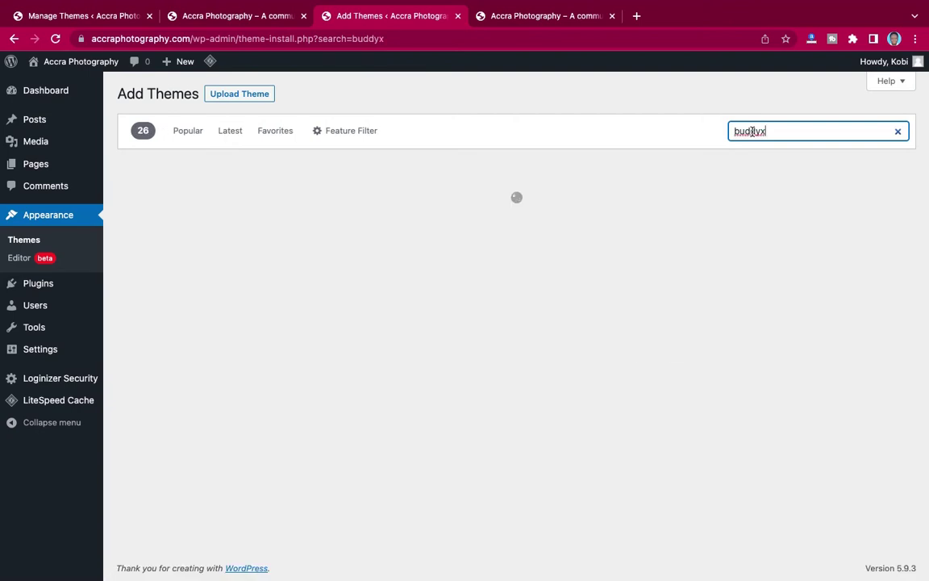
{"action": "mouse_move", "coordinate": [201, 239]}
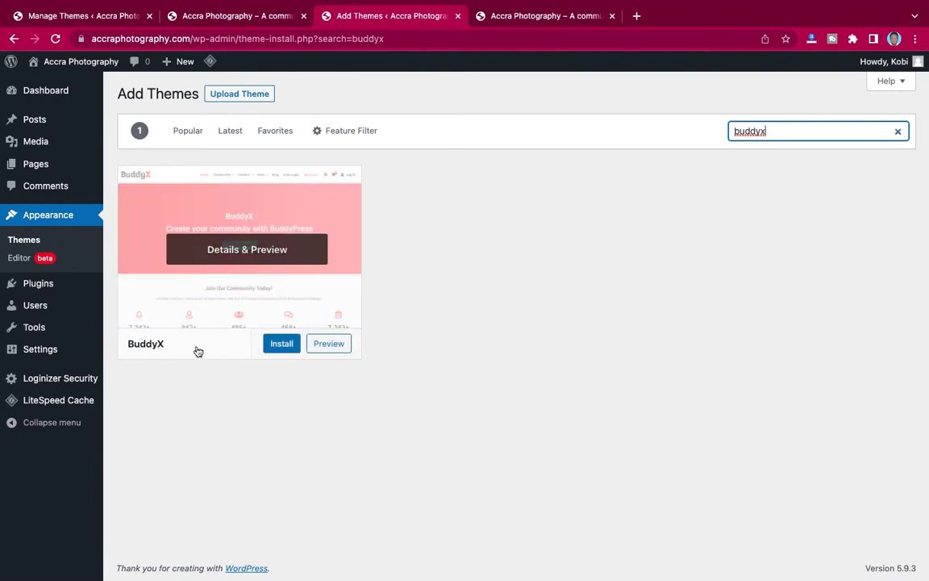
{"action": "left_click", "coordinate": [282, 343]}
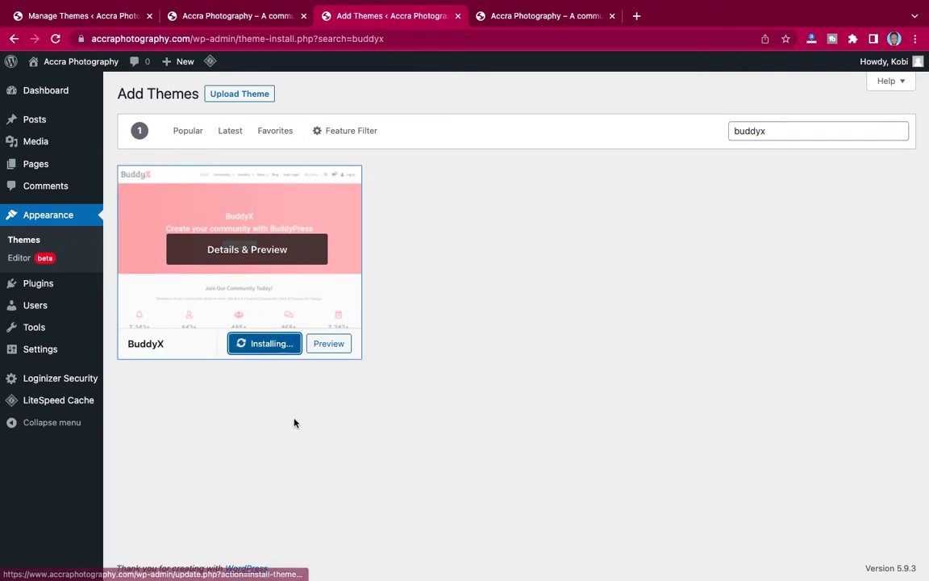
{"action": "left_click", "coordinate": [259, 344]}
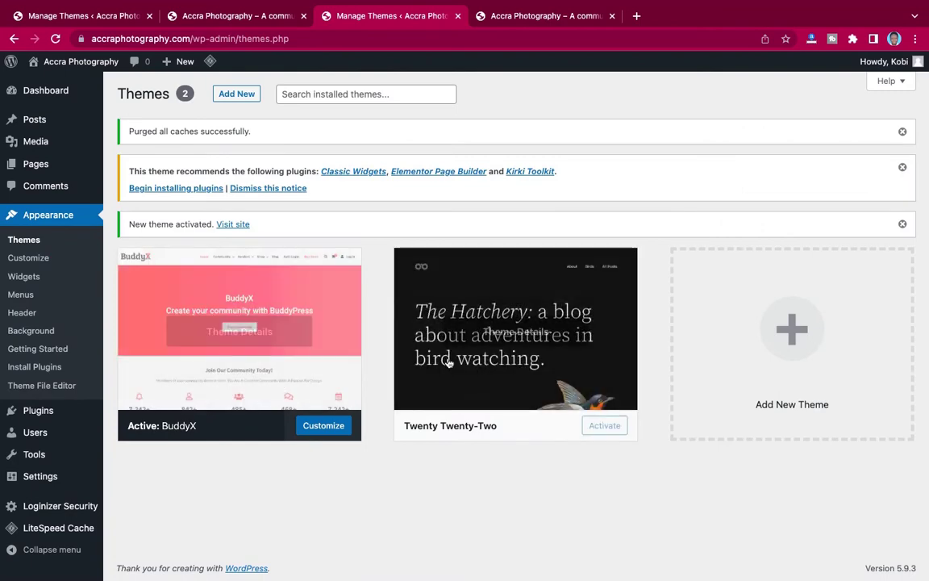
Delete Twenty Twenty-Two from its theme details and confirm the deletion.
{"action": "left_click", "coordinate": [486, 328]}
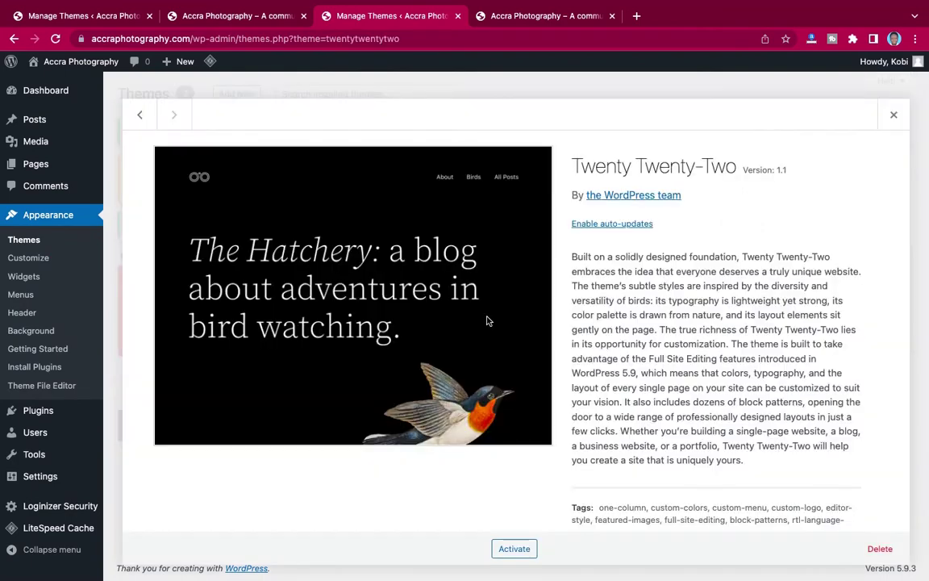
{"action": "left_click", "coordinate": [881, 550]}
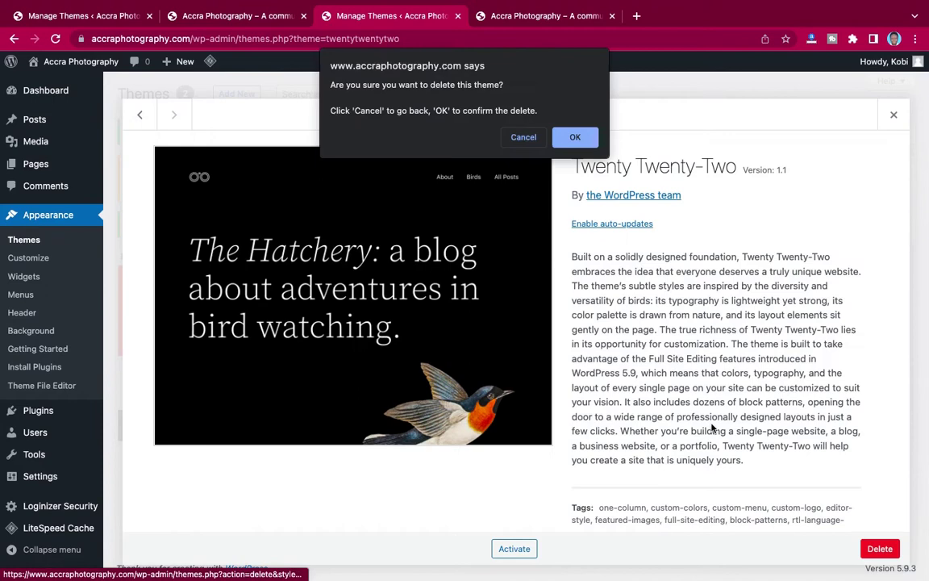
{"action": "left_click", "coordinate": [574, 137]}
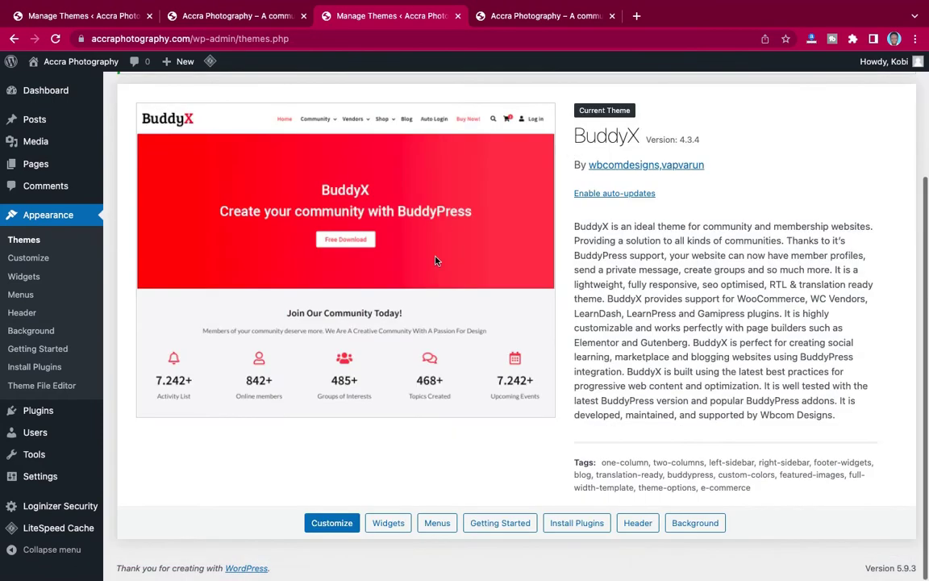
{"action": "scroll", "coordinate": [577, 257], "scroll_direction": "up", "scroll_amount": 1}
{"action": "scroll", "coordinate": [577, 257], "scroll_direction": "up", "scroll_amount": 2}
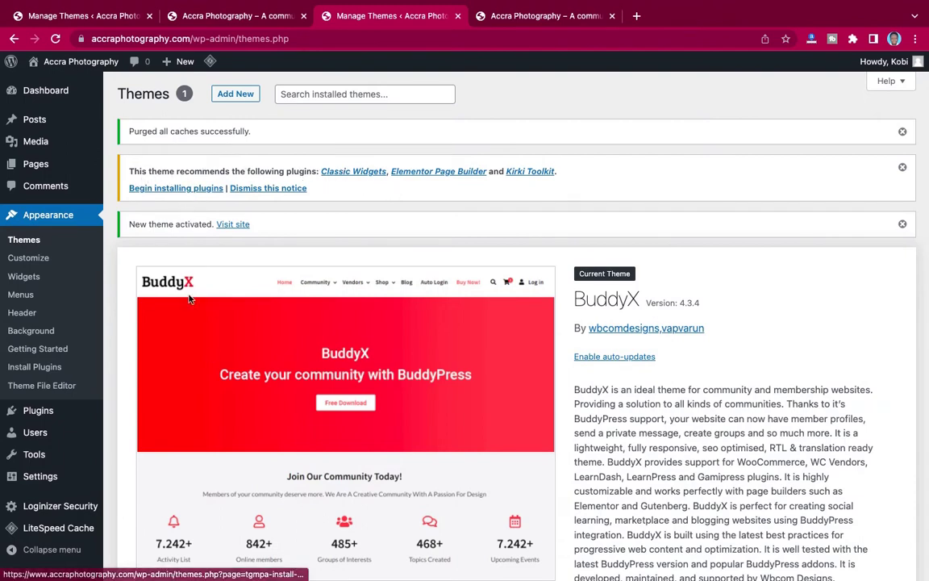
Bulk-install Classic Widgets, Elementor Page Builder and Kirki Toolkit, then view the live site.
{"action": "left_click", "coordinate": [186, 190]}
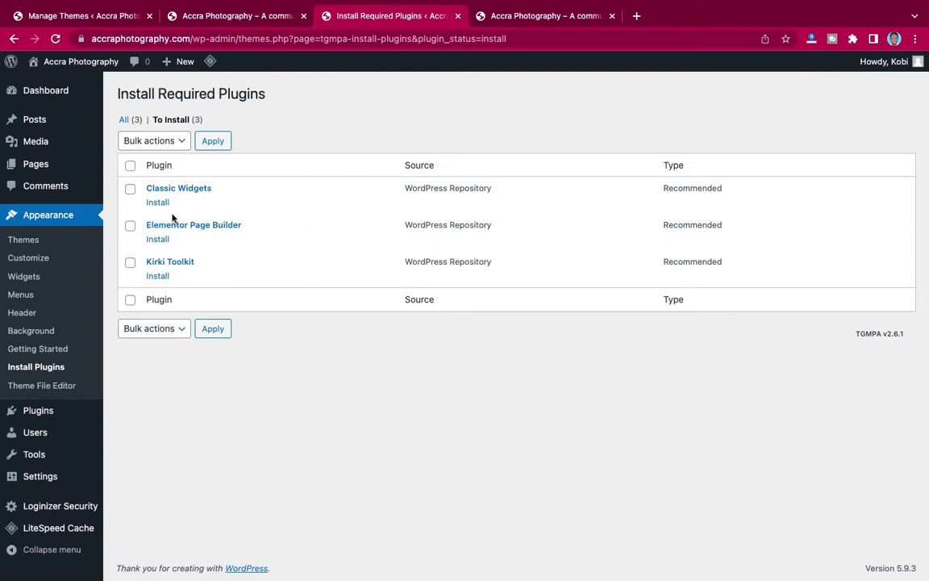
{"action": "left_click", "coordinate": [131, 167]}
{"action": "left_click", "coordinate": [164, 143]}
{"action": "left_click", "coordinate": [141, 155]}
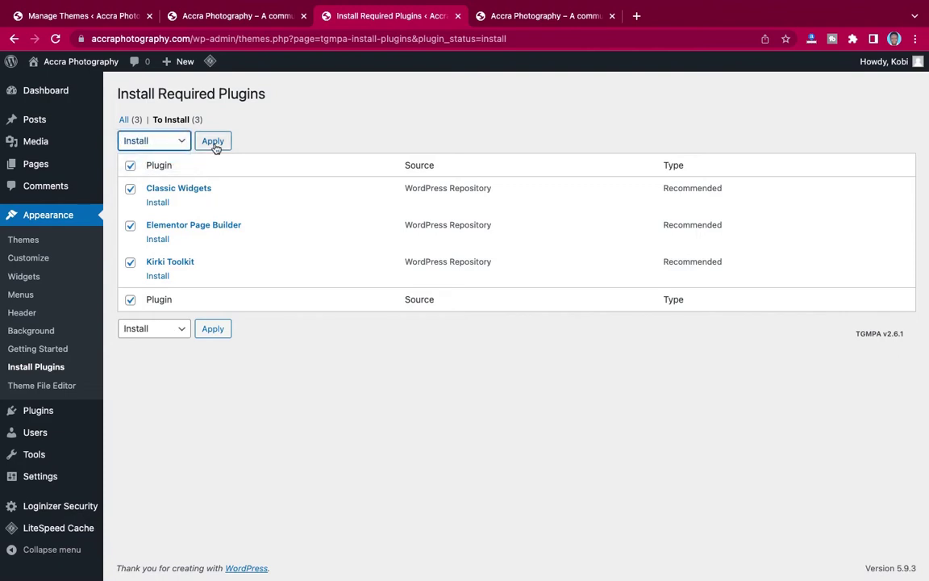
{"action": "left_click", "coordinate": [214, 143]}
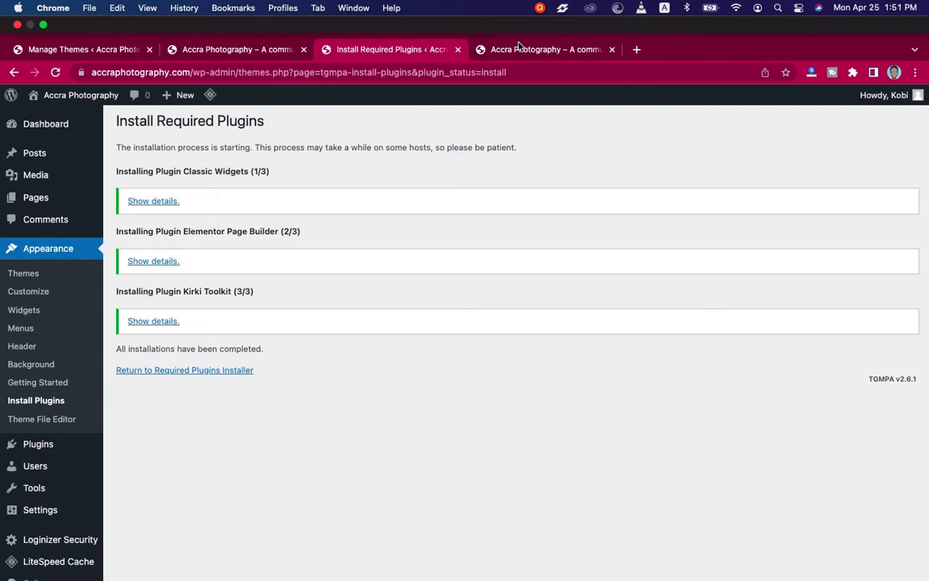
{"action": "left_click", "coordinate": [492, 16]}
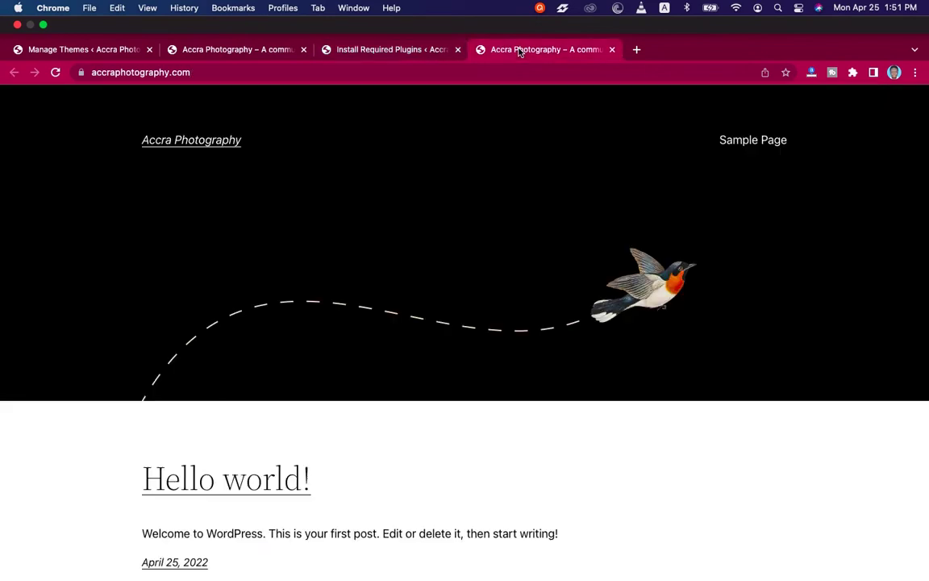
Reload the Accra Photography front end to see it in the BuddyX layout.
{"action": "left_click", "coordinate": [55, 38]}
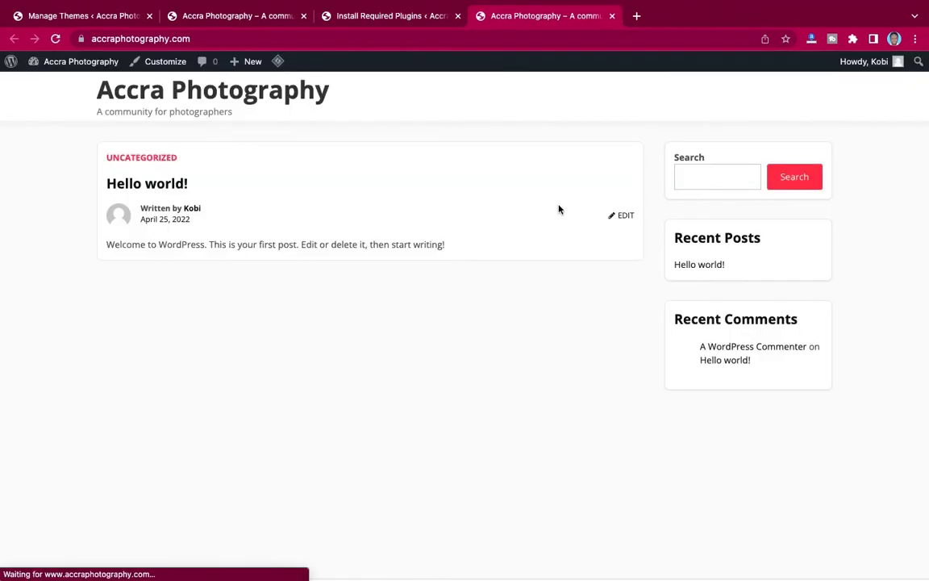
{"action": "scroll", "coordinate": [581, 303], "scroll_direction": "down", "scroll_amount": 1}
{"action": "scroll", "coordinate": [581, 302], "scroll_direction": "up", "scroll_amount": 1}
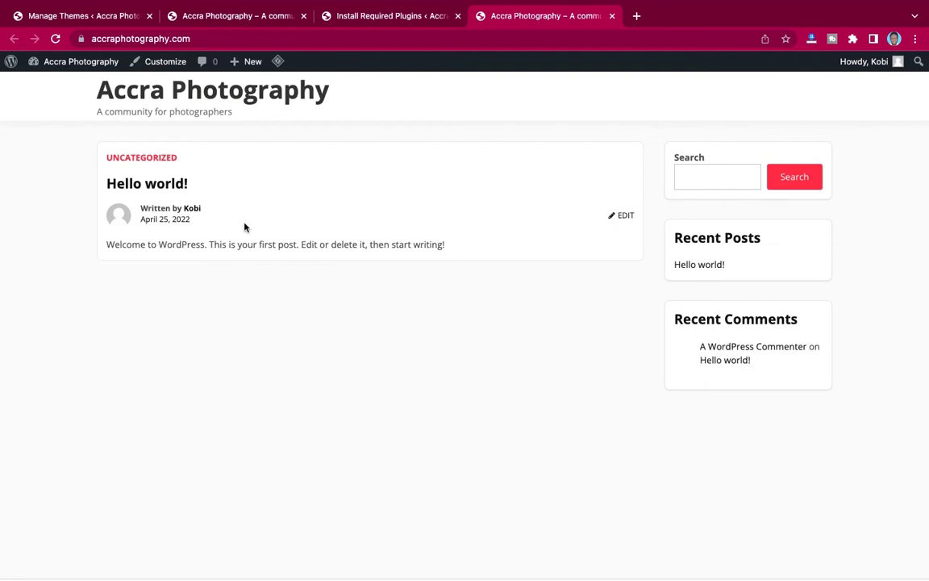
Look over the BuddyBoss menu on the Manage Themes tab, then return to Install Required Plugins.
{"action": "left_click", "coordinate": [111, 22]}
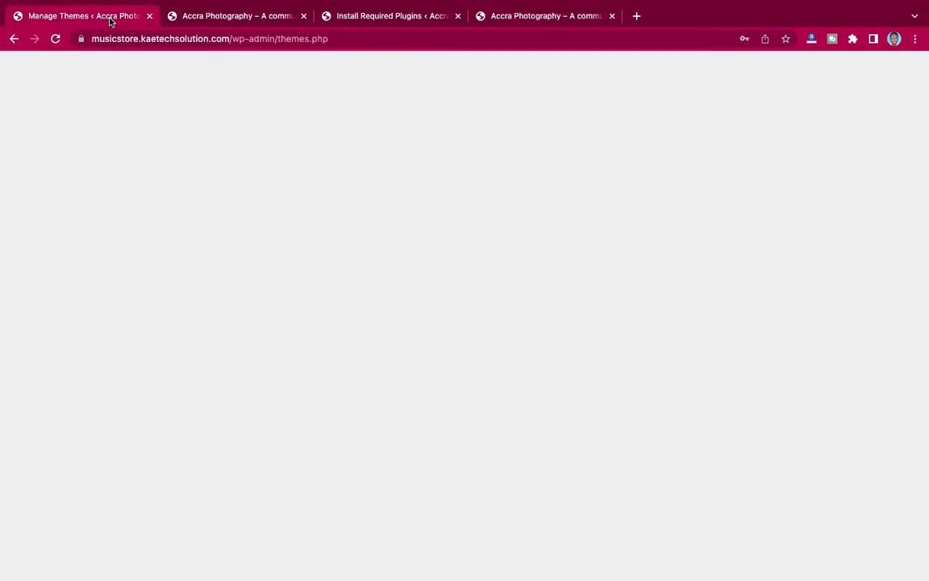
{"action": "mouse_move", "coordinate": [29, 117]}
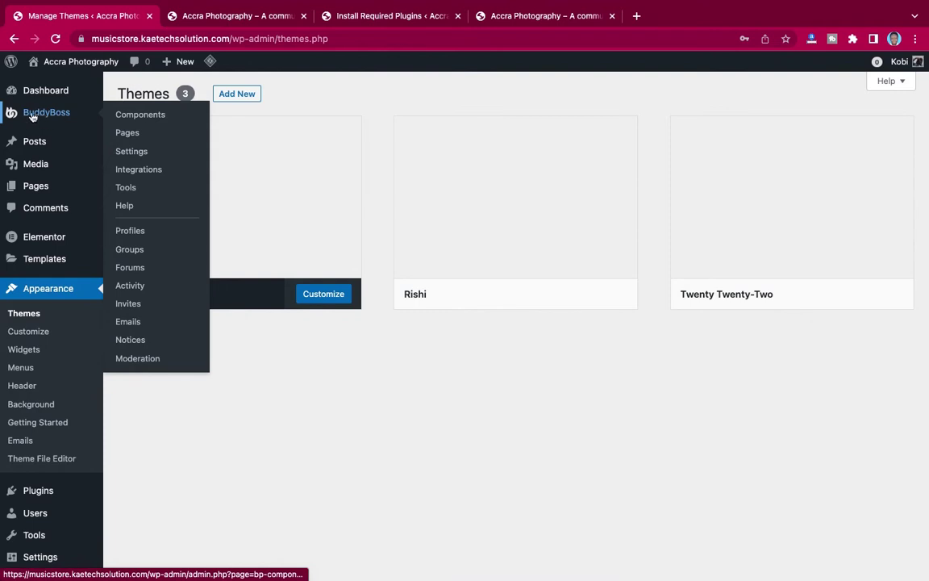
{"action": "left_click", "coordinate": [382, 17]}
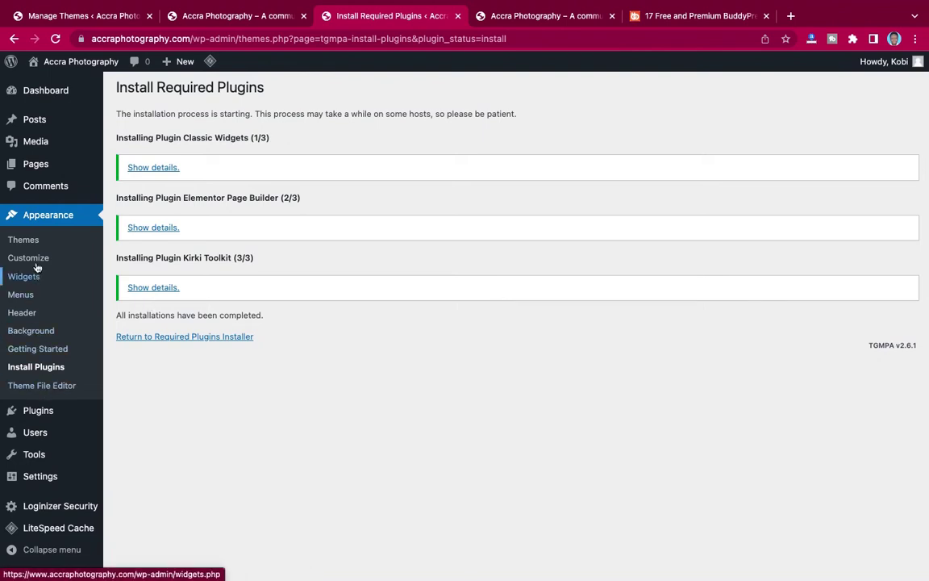
Open buddyboss.com/platform in a new browser tab.
{"action": "left_click", "coordinate": [791, 16]}
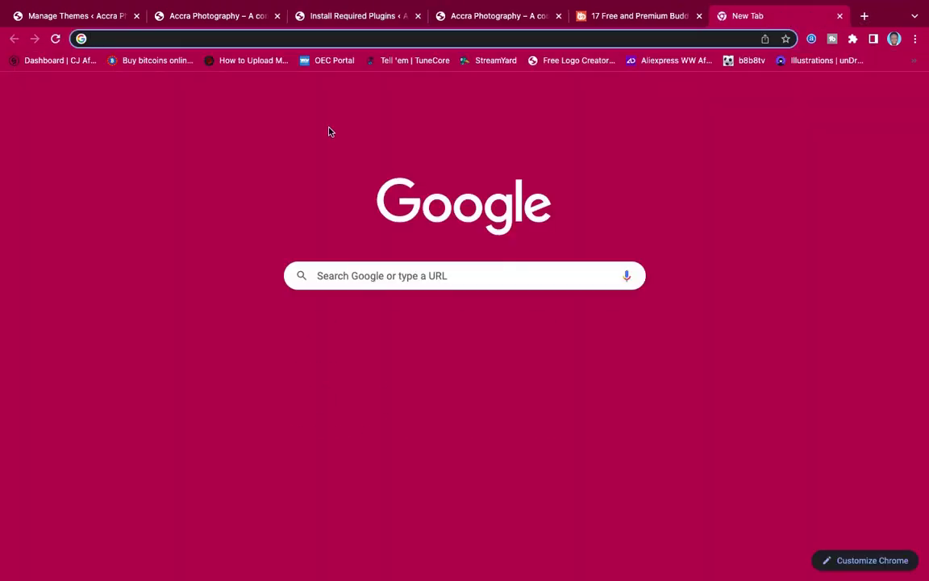
{"action": "type", "text": "https://www.buddyboss.com/platform/"}
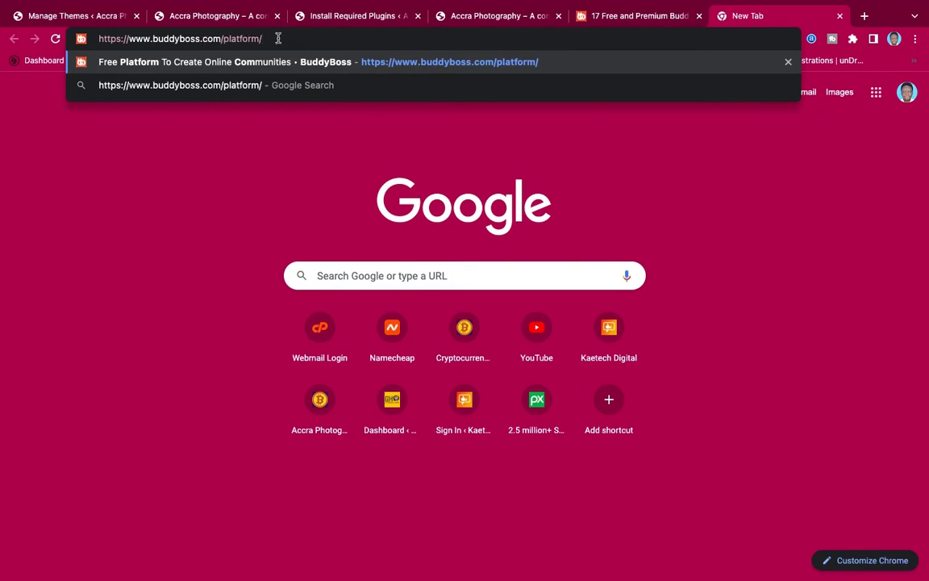
{"action": "key", "text": "Return"}
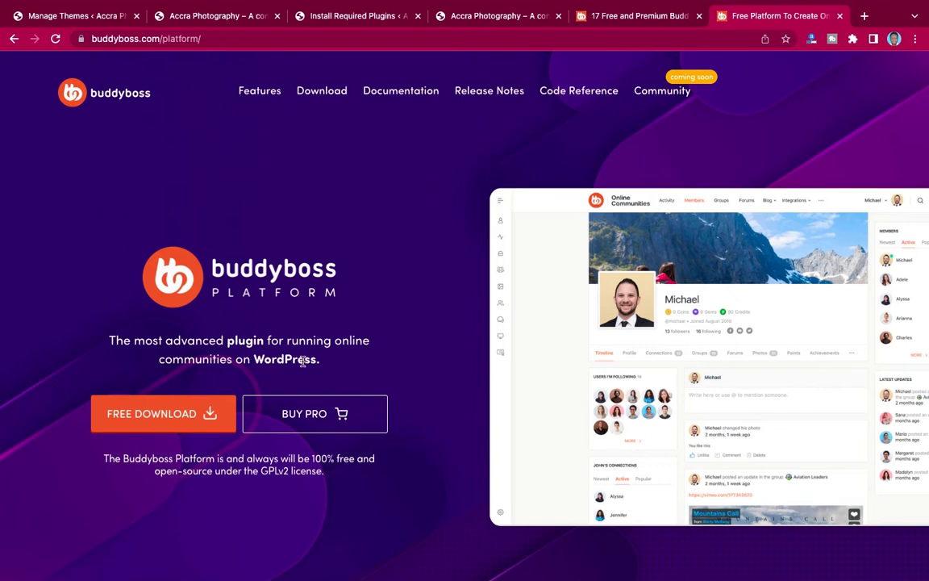
Download the free BuddyBoss Platform zip choosing 'No thanks', then return to the plugin results.
{"action": "left_click", "coordinate": [184, 414]}
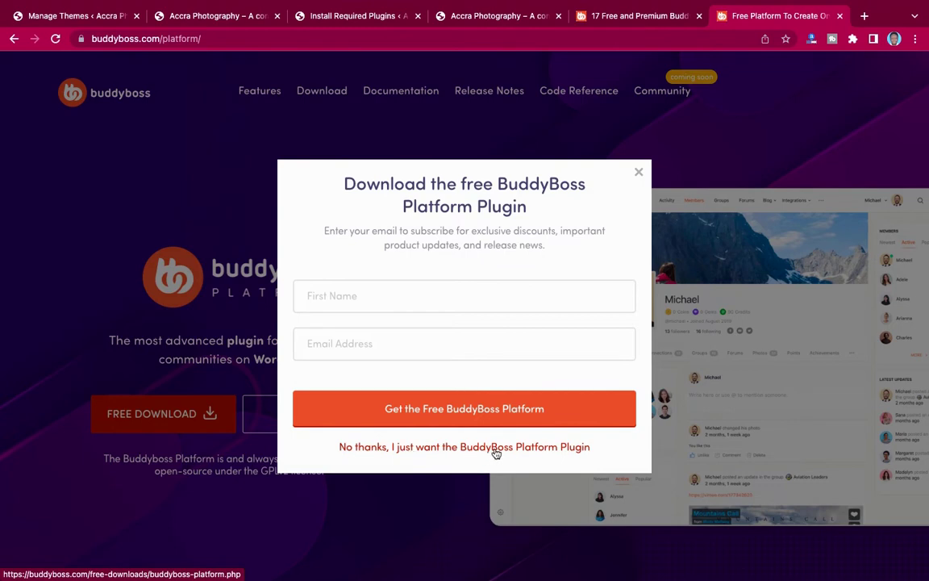
{"action": "left_click", "coordinate": [488, 451]}
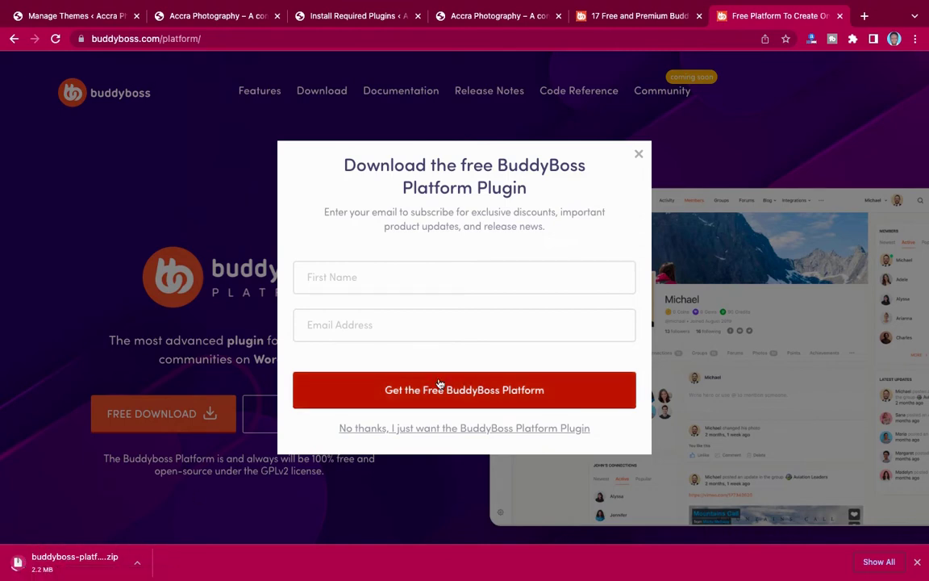
{"action": "left_click", "coordinate": [638, 154]}
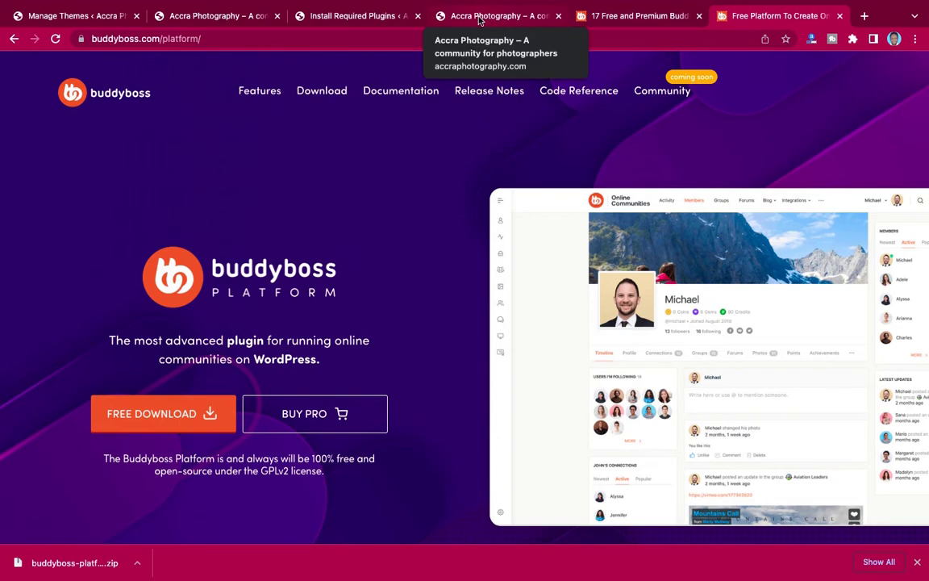
{"action": "left_click", "coordinate": [365, 16]}
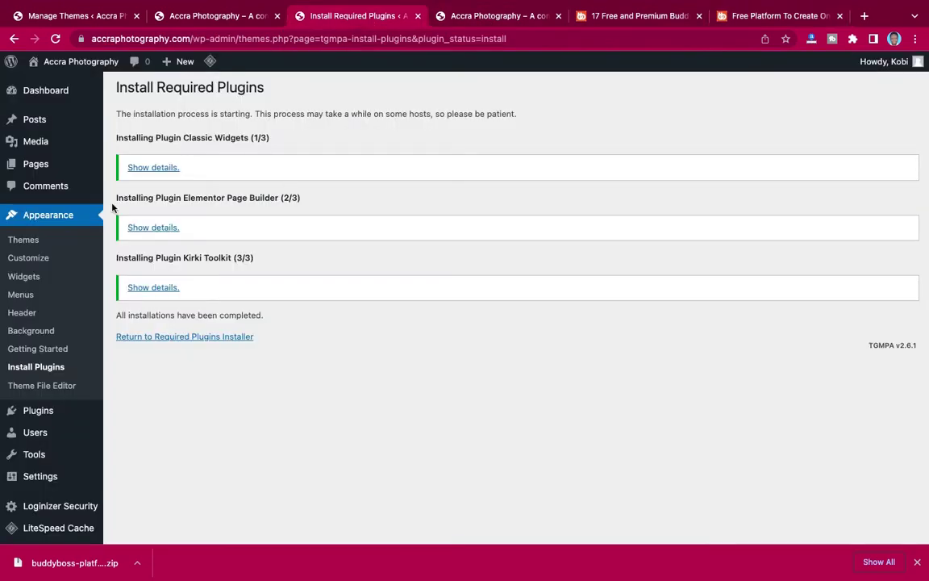
Bulk-activate Classic Widgets, Elementor Page Builder and Kirki Toolkit from Install Required Plugins.
{"action": "mouse_move", "coordinate": [18, 408]}
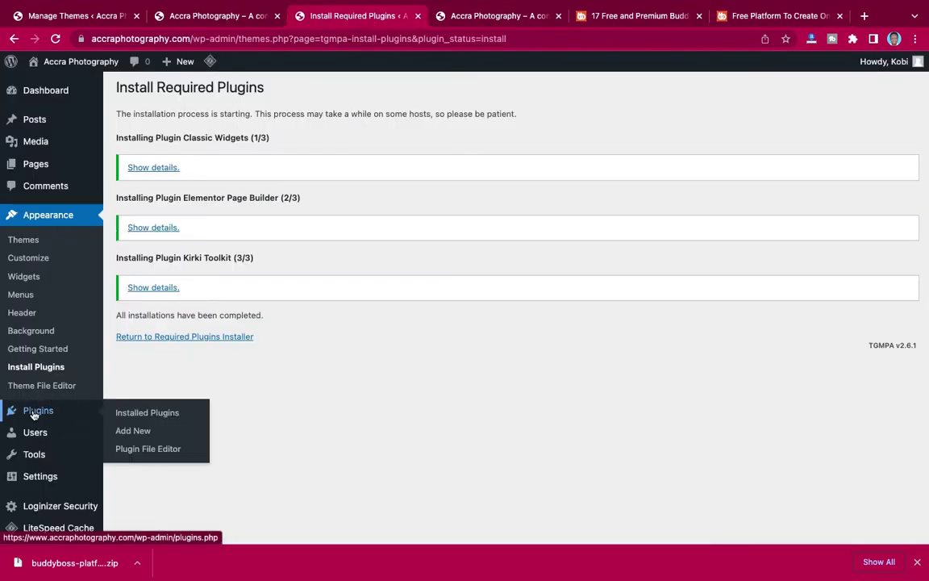
{"action": "left_click", "coordinate": [141, 431]}
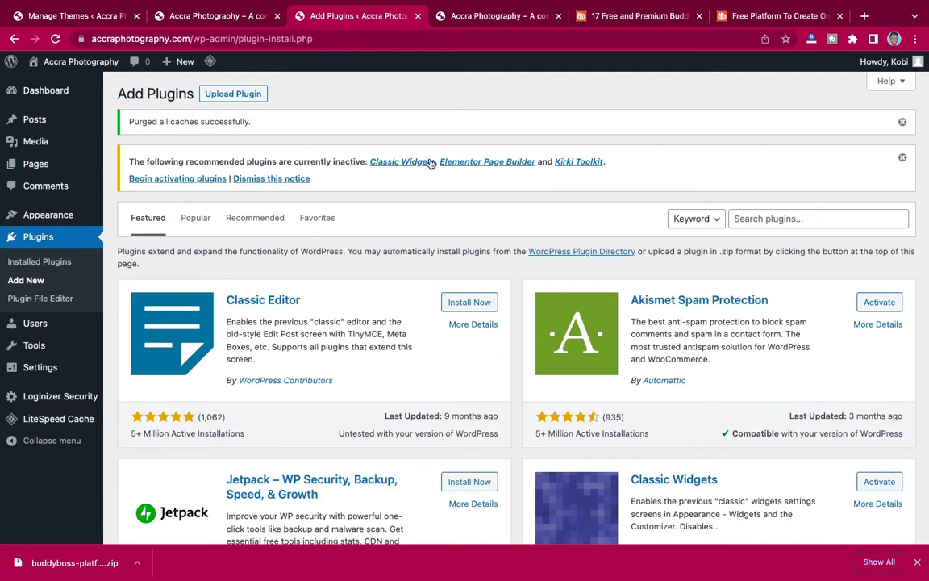
{"action": "left_click", "coordinate": [164, 180]}
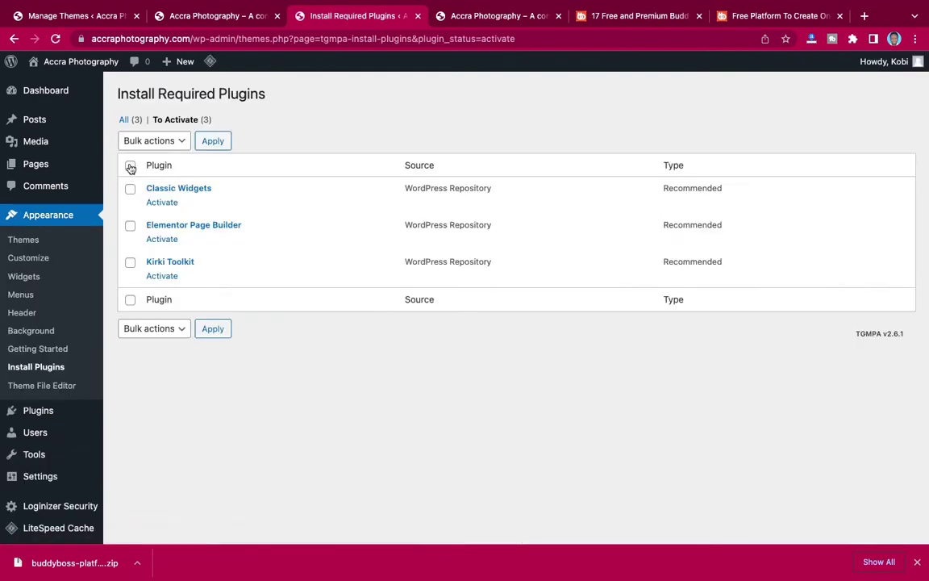
{"action": "left_click", "coordinate": [130, 165]}
{"action": "left_click", "coordinate": [146, 141]}
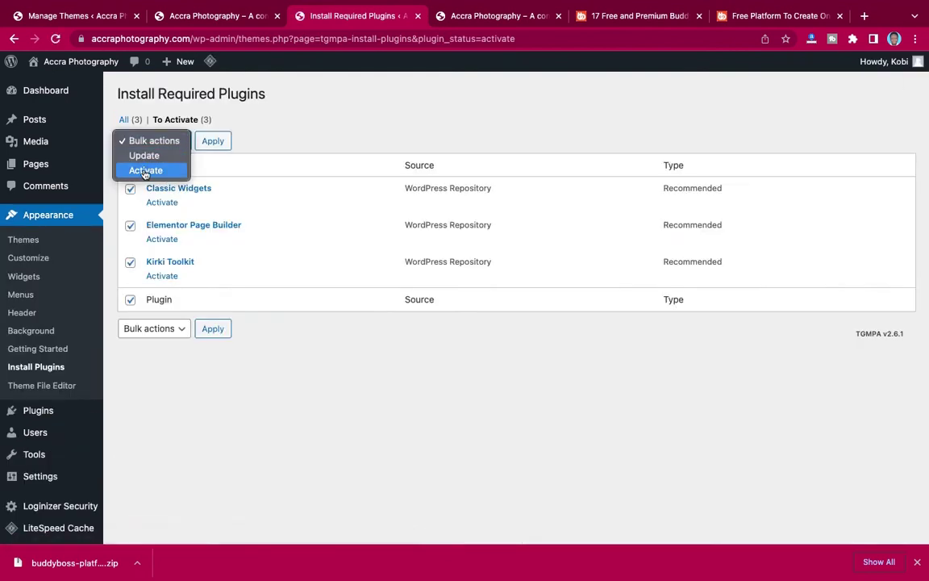
{"action": "left_click", "coordinate": [153, 170]}
{"action": "left_click", "coordinate": [214, 141]}
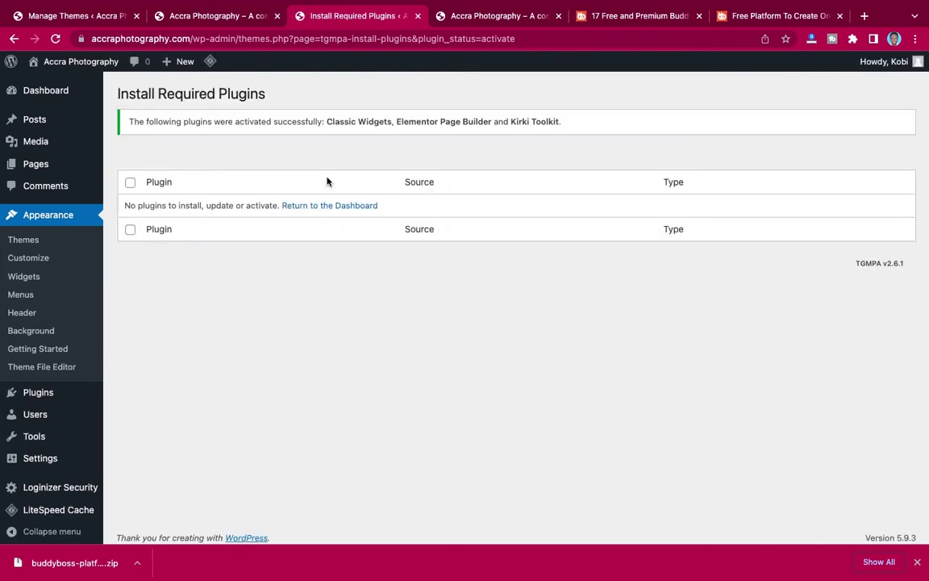
Go to Plugins > Add New from the admin sidebar.
{"action": "mouse_move", "coordinate": [35, 411]}
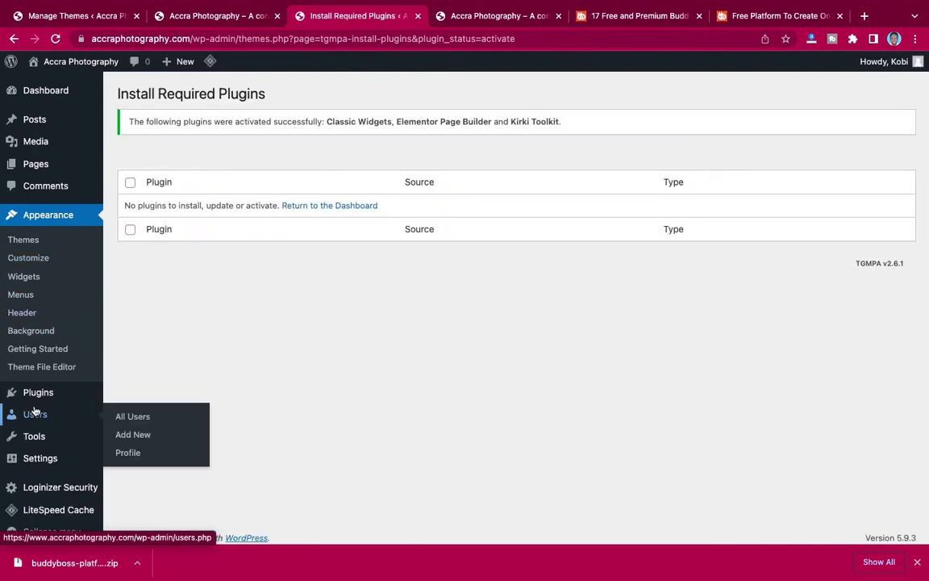
{"action": "mouse_move", "coordinate": [35, 393]}
{"action": "left_click", "coordinate": [135, 415]}
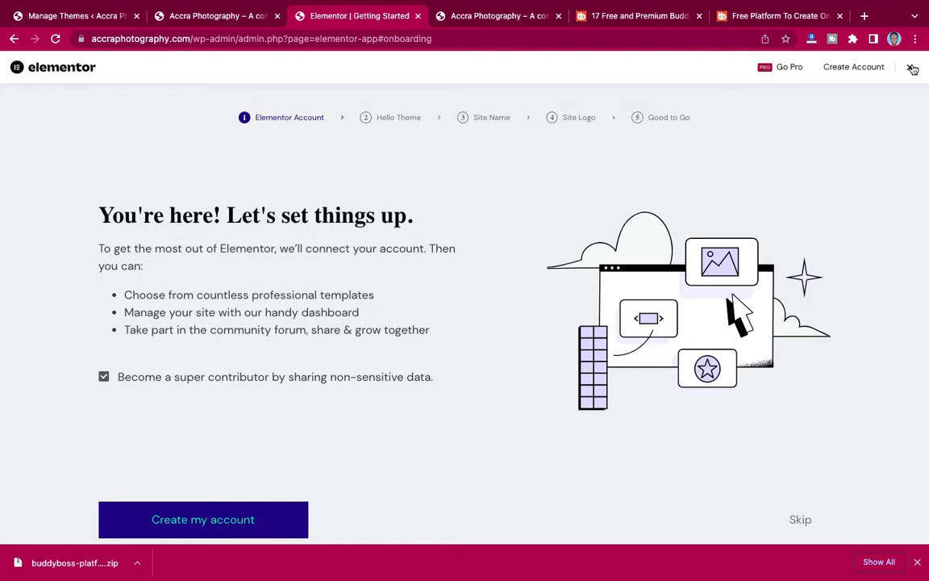
Close Elementor's Getting Started wizard and open Plugins > Add New.
{"action": "left_click", "coordinate": [912, 68]}
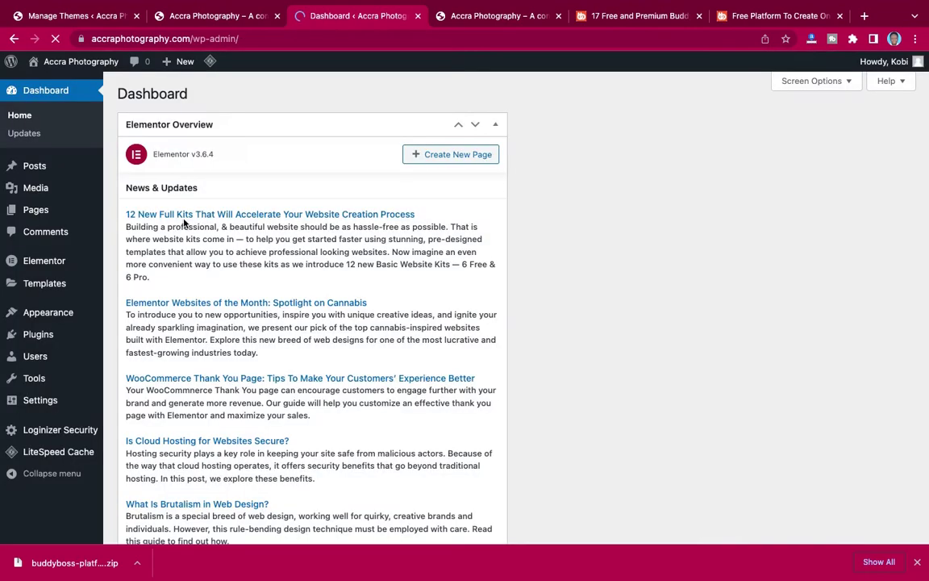
{"action": "mouse_move", "coordinate": [40, 339]}
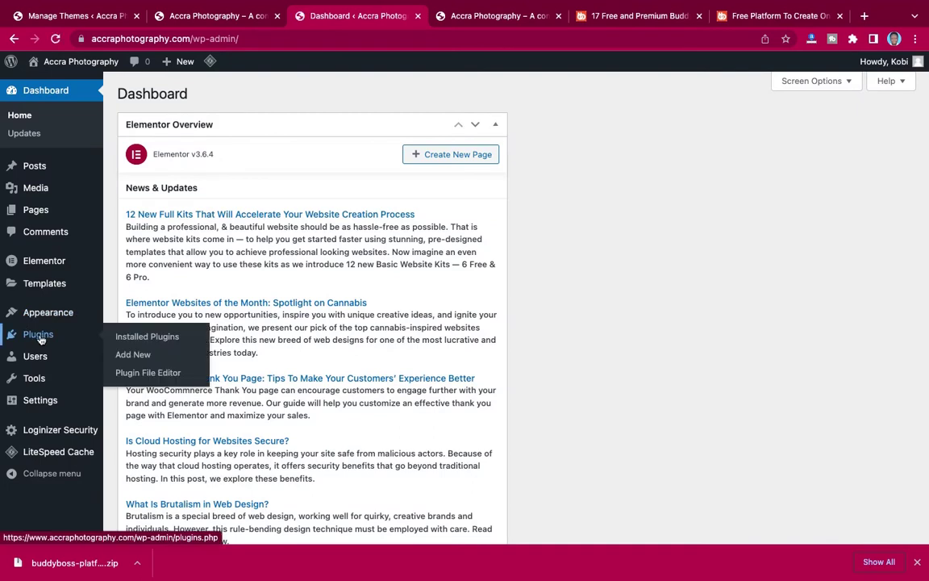
{"action": "left_click", "coordinate": [125, 357]}
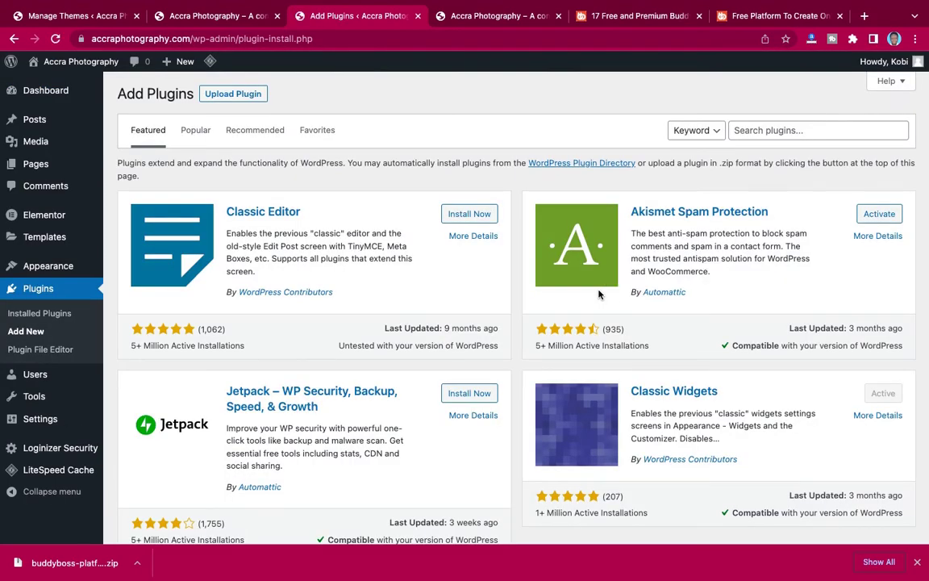
Upload buddyboss-platform-1.9.3 (1).zip, install it, and activate BuddyBoss Platform.
{"action": "left_click", "coordinate": [236, 96]}
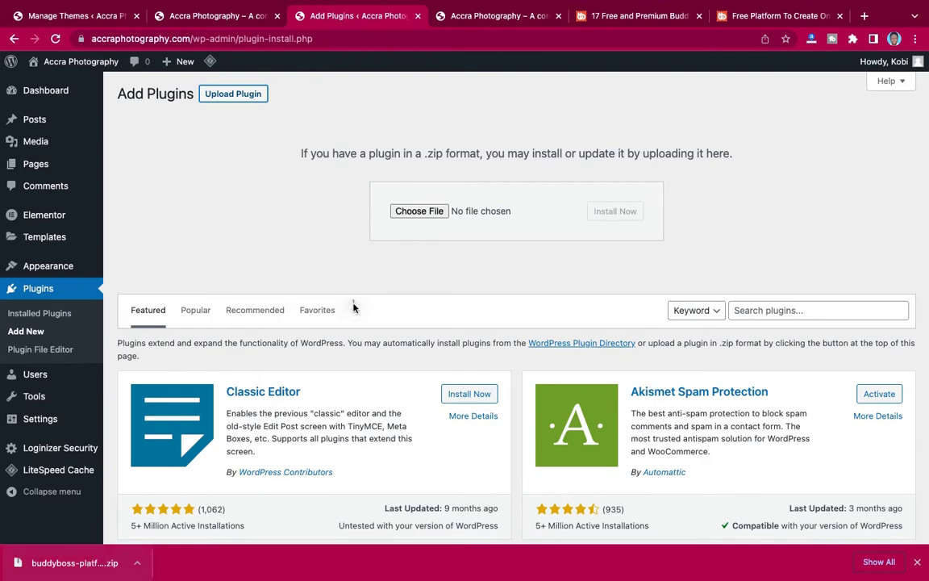
{"action": "left_click_drag", "start_coordinate": [429, 213], "coordinate": [429, 212]}
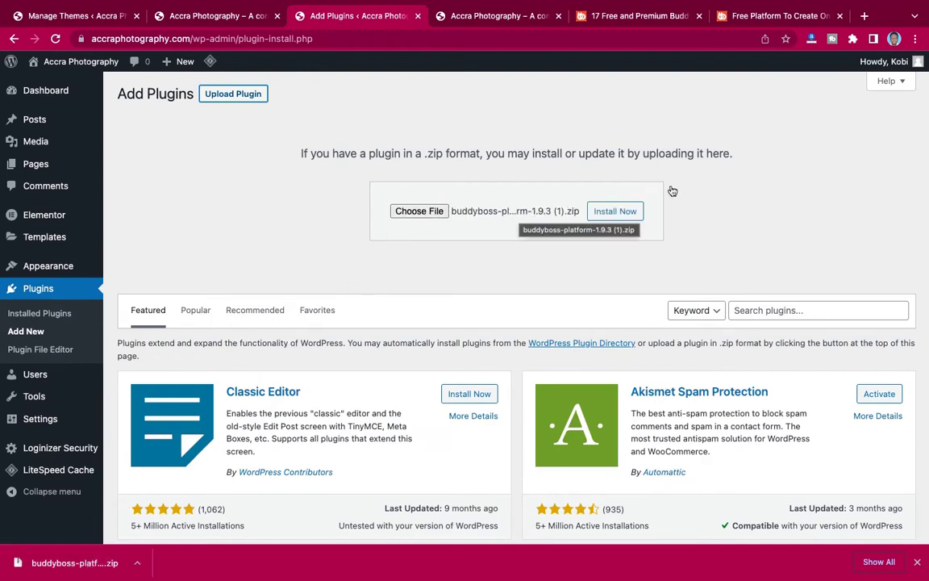
{"action": "left_click", "coordinate": [614, 212]}
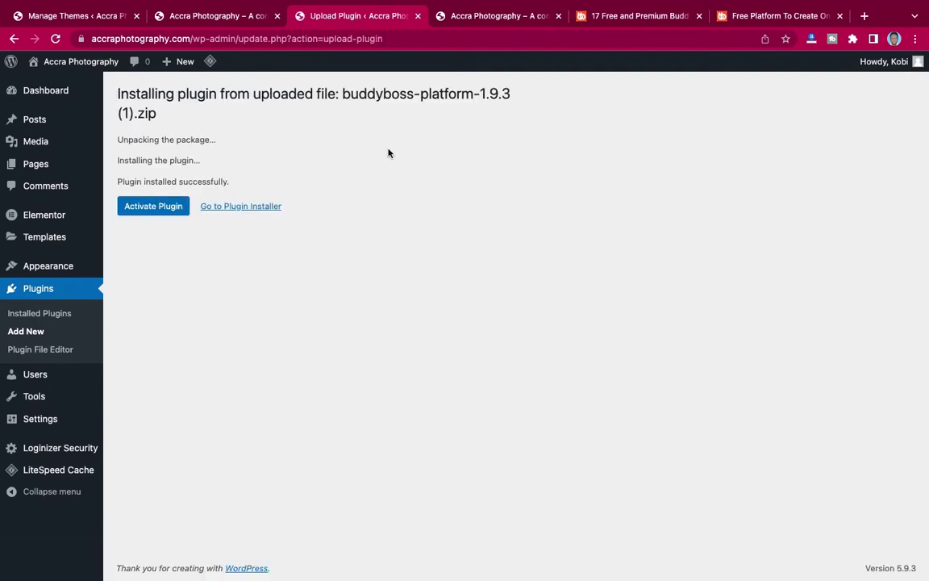
{"action": "left_click", "coordinate": [155, 209]}
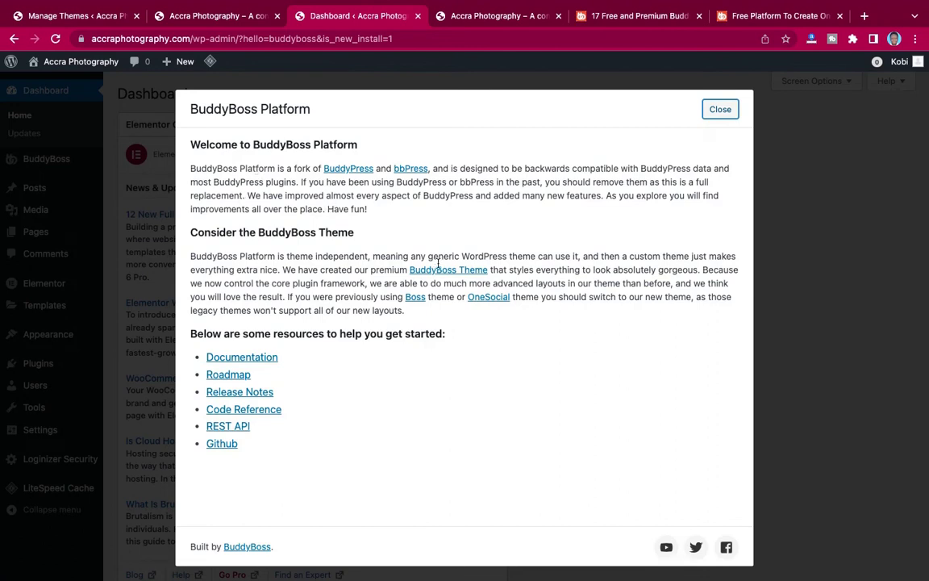
Close the BuddyBoss welcome pop-up and uncheck Elementor Overview in Screen Options.
{"action": "left_click", "coordinate": [719, 110]}
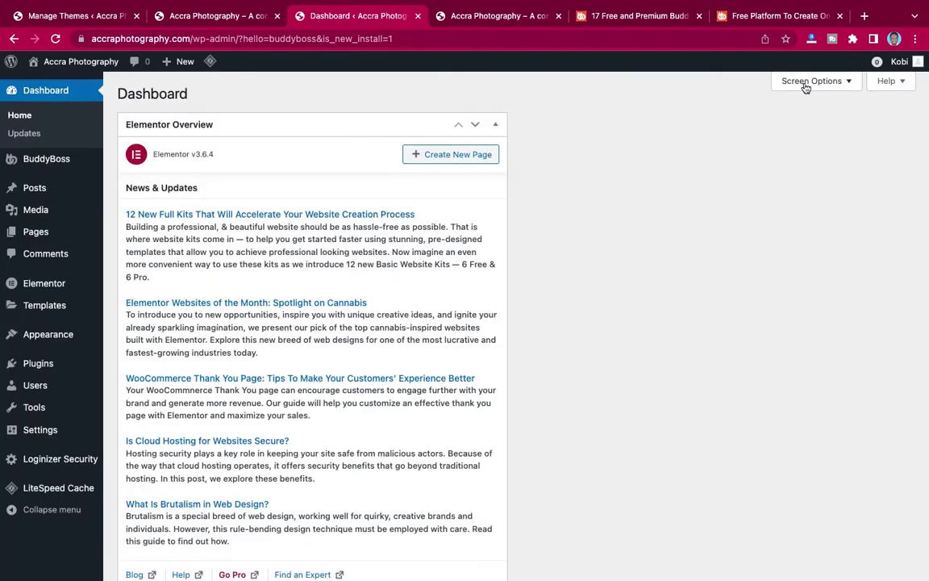
{"action": "left_click", "coordinate": [805, 82]}
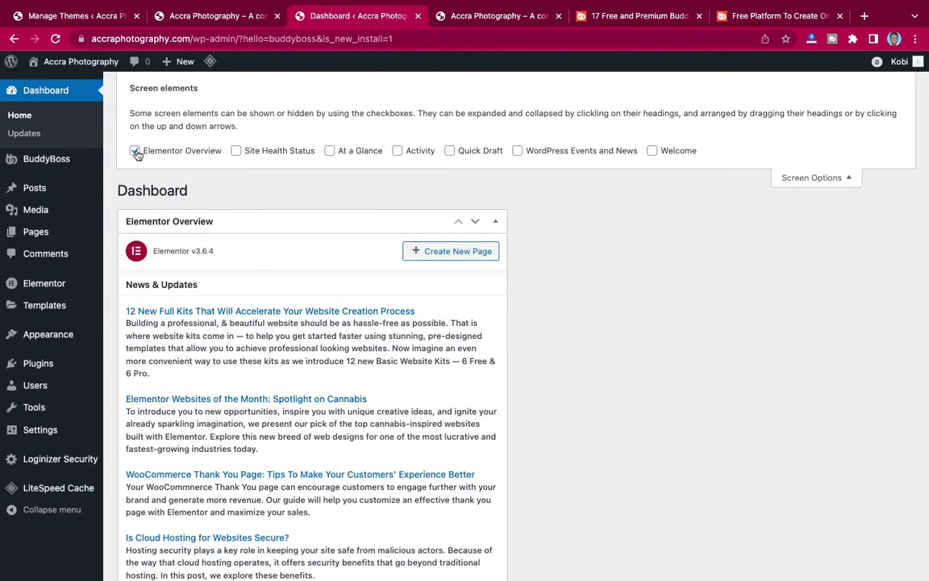
{"action": "left_click", "coordinate": [135, 151]}
{"action": "left_click", "coordinate": [802, 178]}
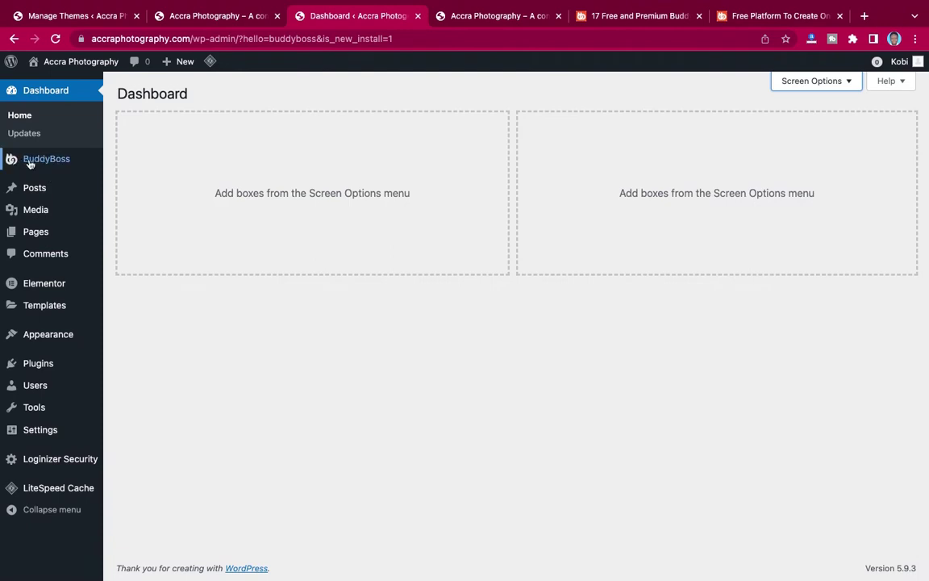
{"action": "mouse_move", "coordinate": [29, 159]}
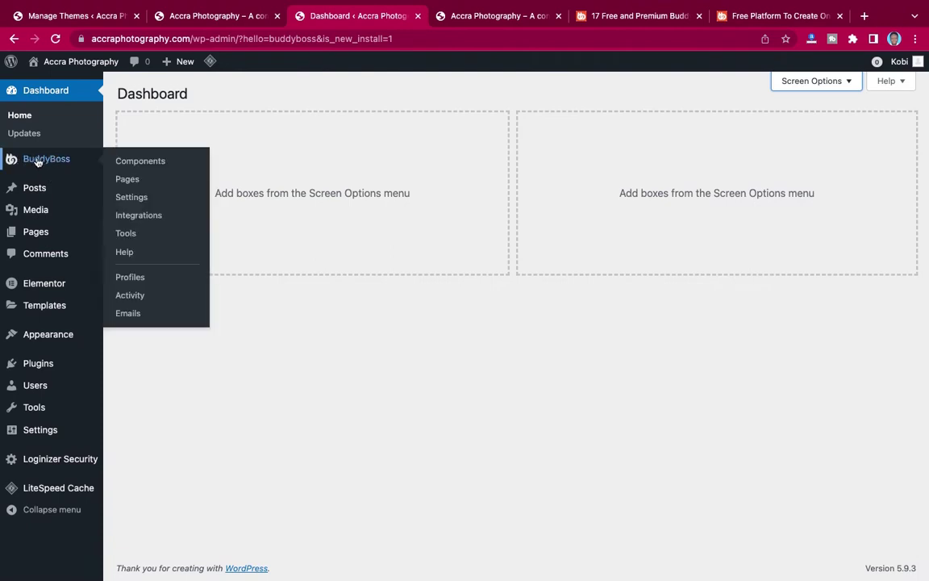
Switch to the Accra Photography site tab and reload its front page.
{"action": "left_click", "coordinate": [479, 18]}
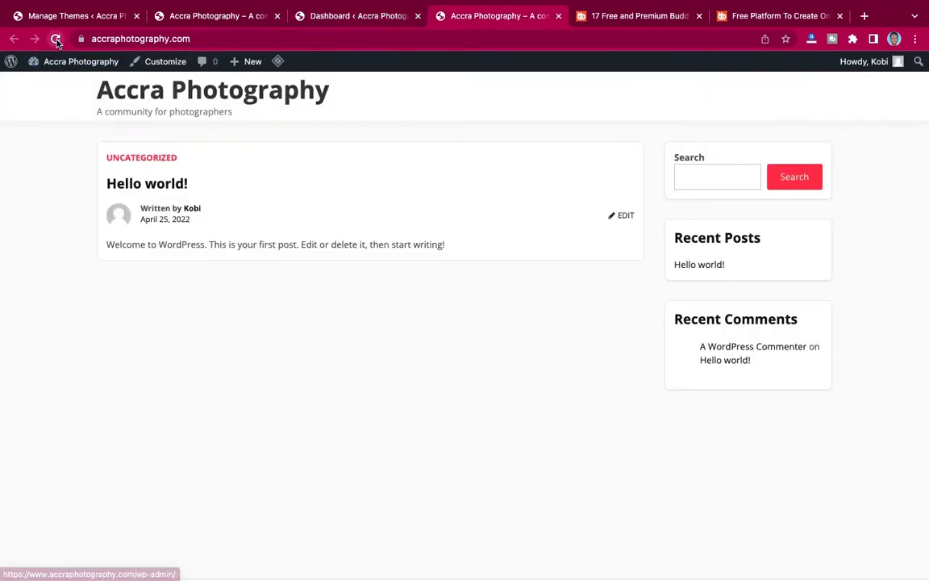
{"action": "left_click", "coordinate": [56, 38]}
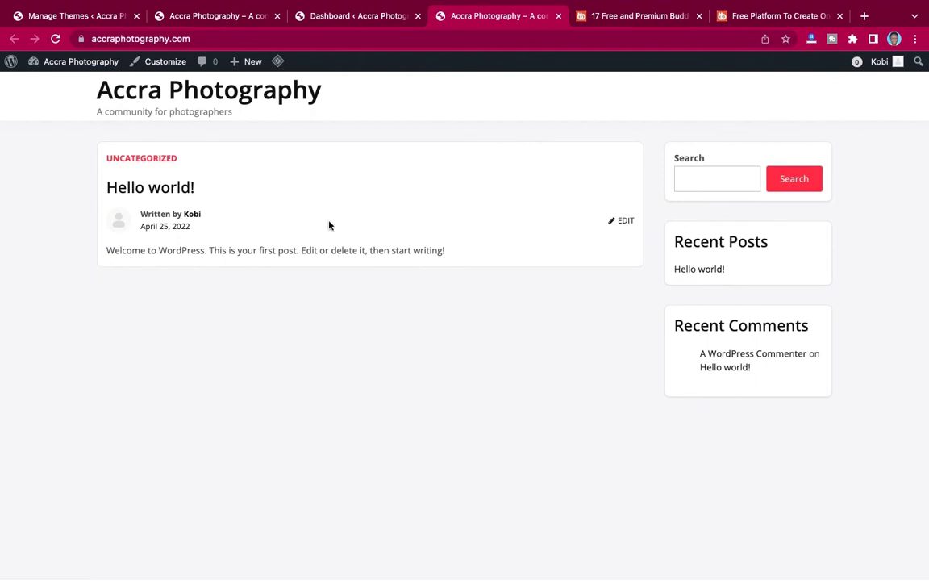
{"action": "scroll", "coordinate": [497, 291], "scroll_direction": "down", "scroll_amount": 2}
{"action": "scroll", "coordinate": [498, 290], "scroll_direction": "up", "scroll_amount": 2}
Leave the public front page and switch back to the Dashboard browser tab.
{"action": "scroll", "coordinate": [497, 290], "scroll_direction": "down", "scroll_amount": 2}
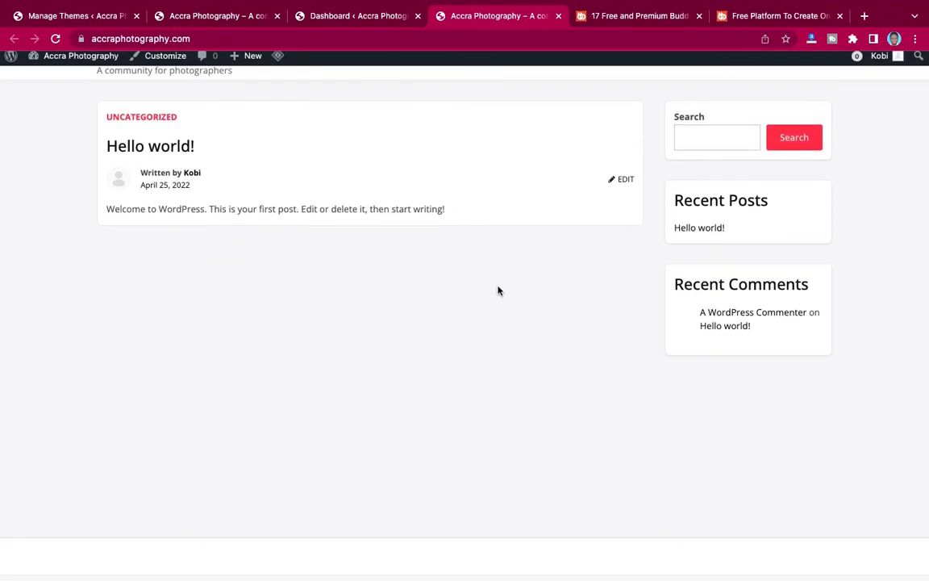
{"action": "scroll", "coordinate": [497, 290], "scroll_direction": "up", "scroll_amount": 2}
{"action": "left_click", "coordinate": [338, 23]}
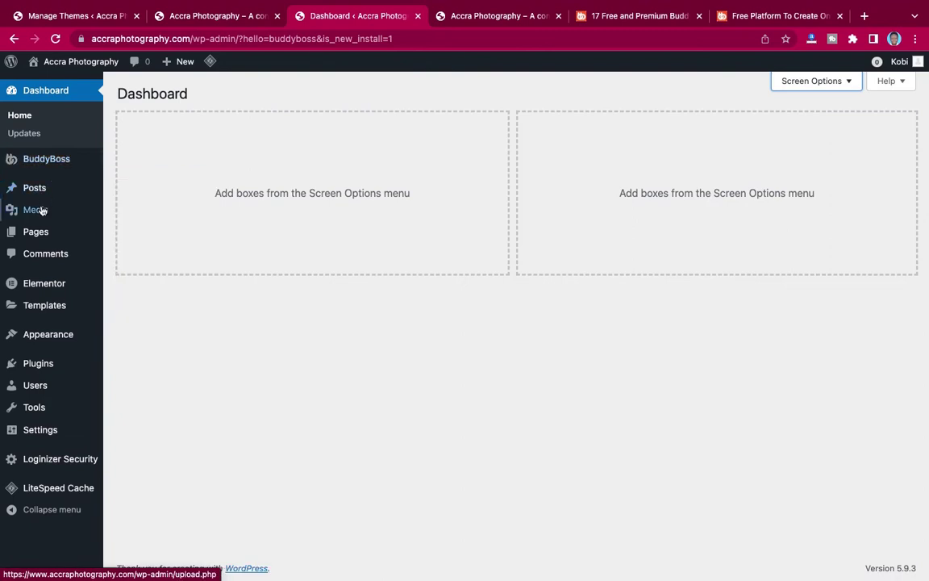
In Pages > All Pages, move the Sample Page to the Trash.
{"action": "mouse_move", "coordinate": [37, 233]}
{"action": "left_click", "coordinate": [131, 235]}
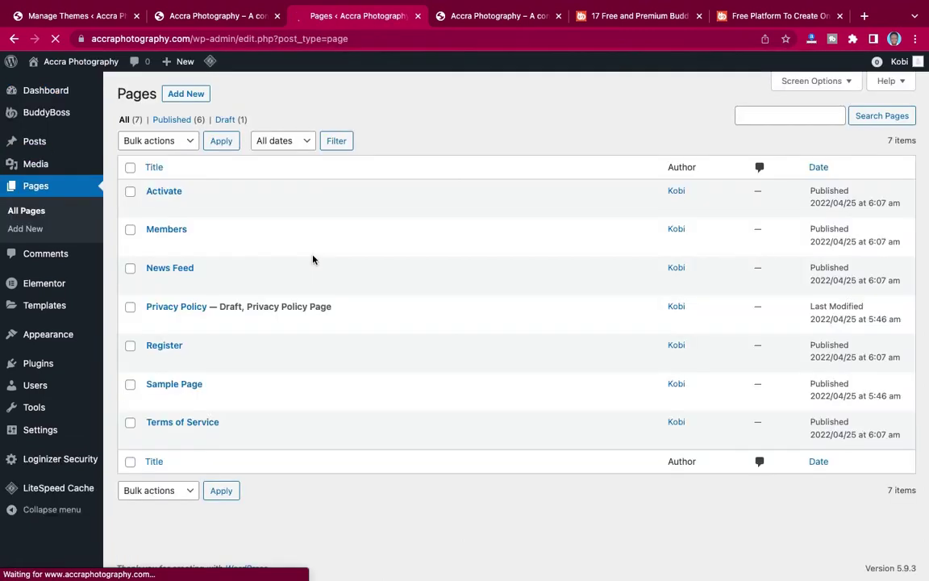
{"action": "mouse_move", "coordinate": [228, 207]}
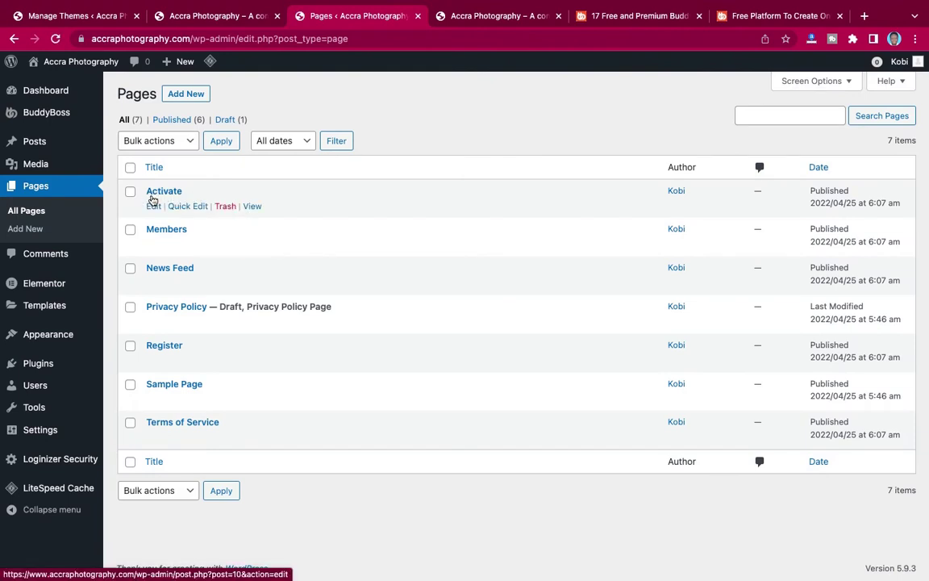
{"action": "mouse_move", "coordinate": [156, 228]}
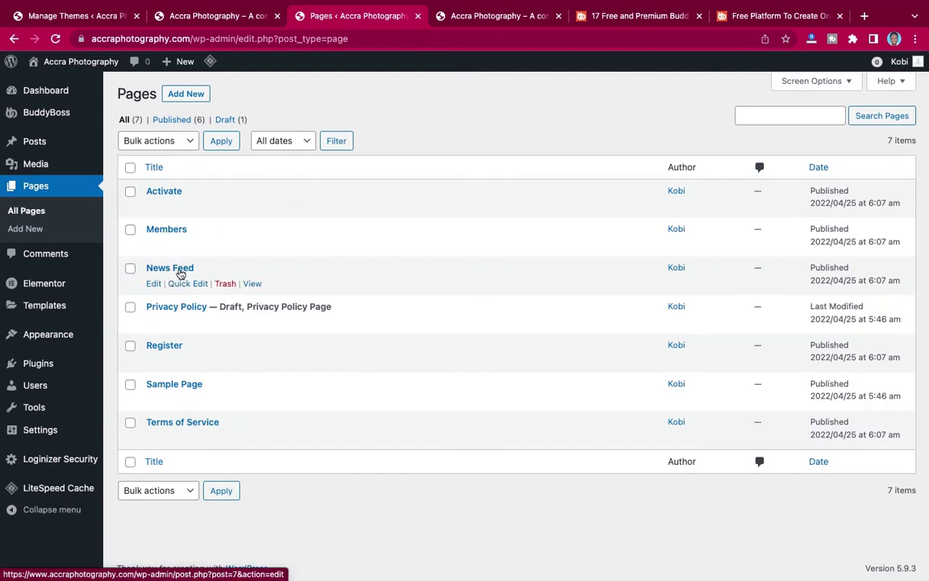
{"action": "mouse_move", "coordinate": [131, 326]}
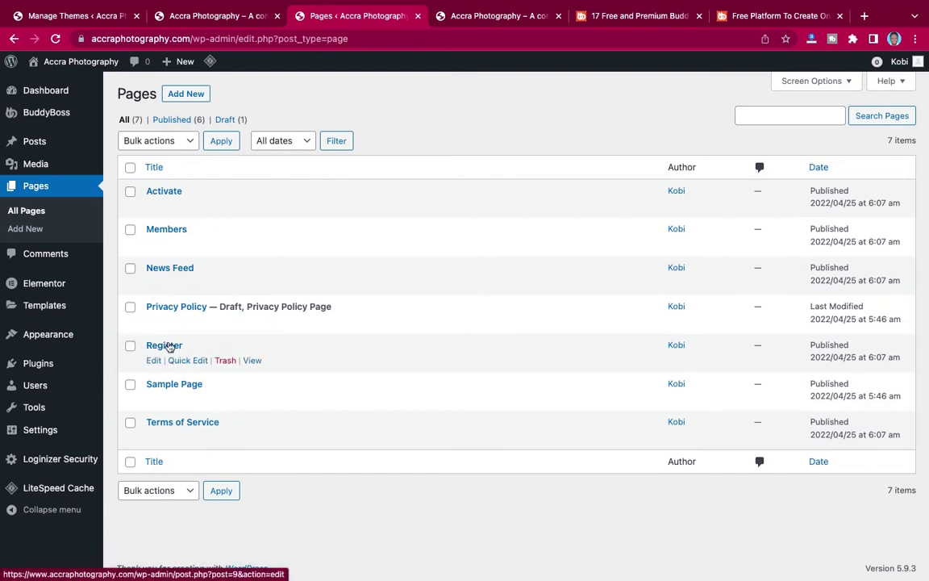
{"action": "mouse_move", "coordinate": [150, 393]}
{"action": "mouse_move", "coordinate": [149, 421]}
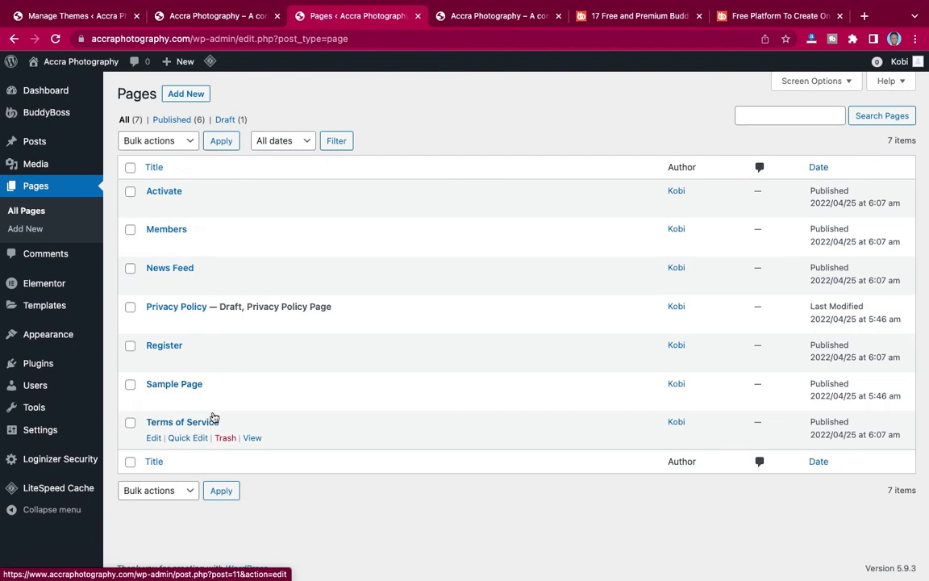
{"action": "mouse_move", "coordinate": [164, 330]}
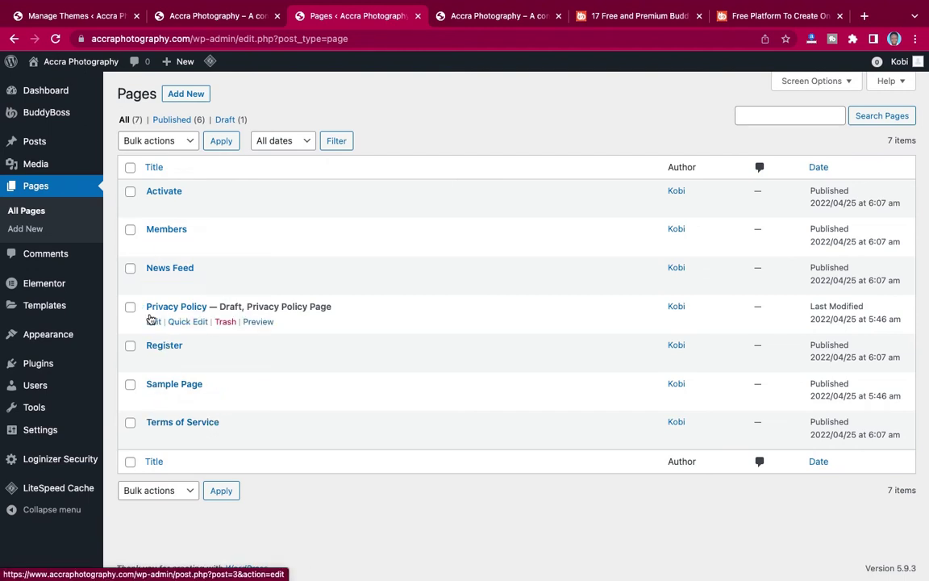
{"action": "mouse_move", "coordinate": [180, 388]}
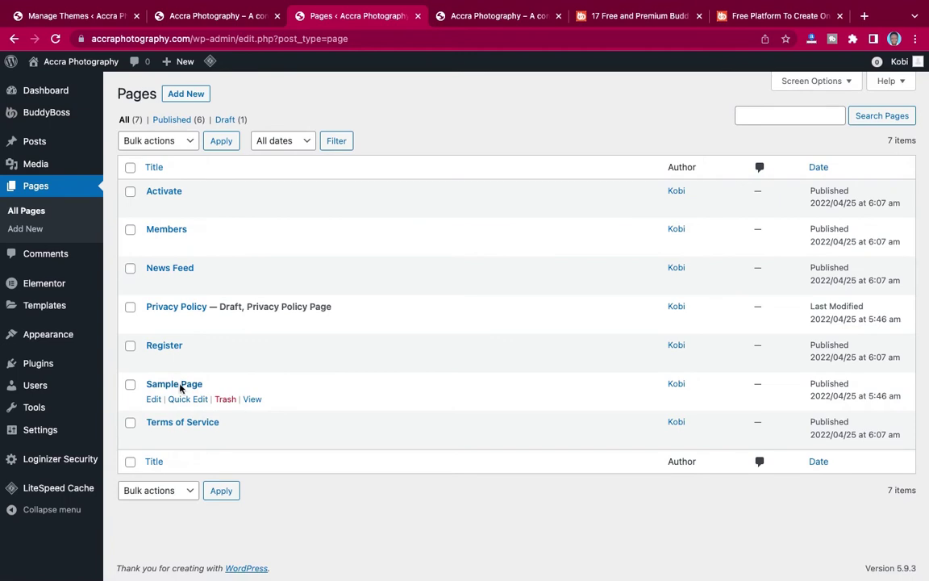
{"action": "left_click", "coordinate": [225, 400]}
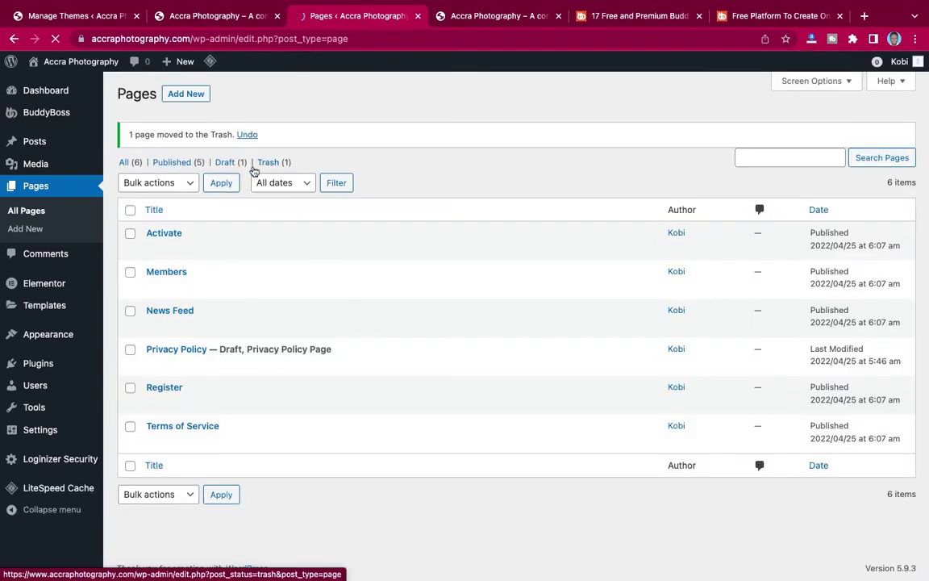
Open Trash (1) and empty it to delete the Sample Page permanently.
{"action": "mouse_move", "coordinate": [214, 347]}
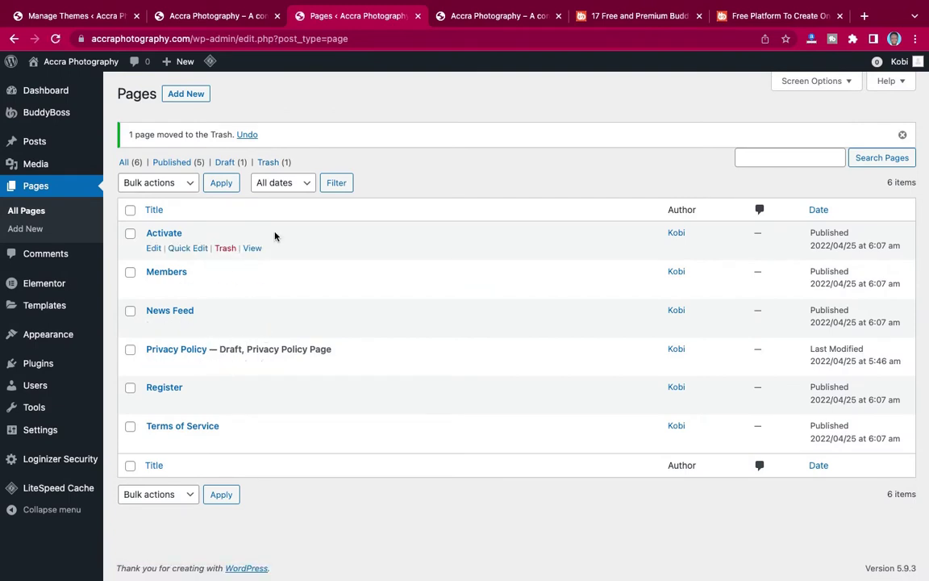
{"action": "left_click", "coordinate": [270, 163]}
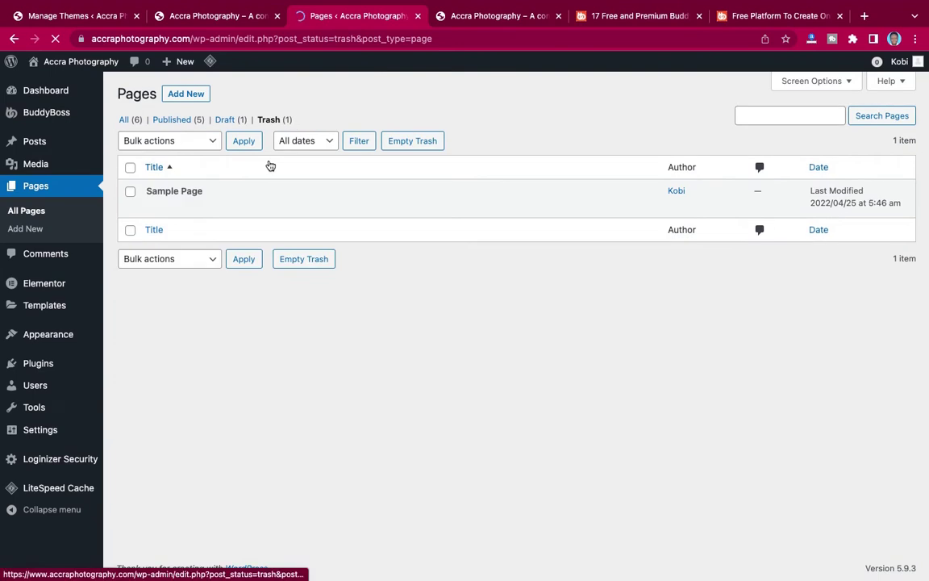
{"action": "left_click", "coordinate": [413, 141]}
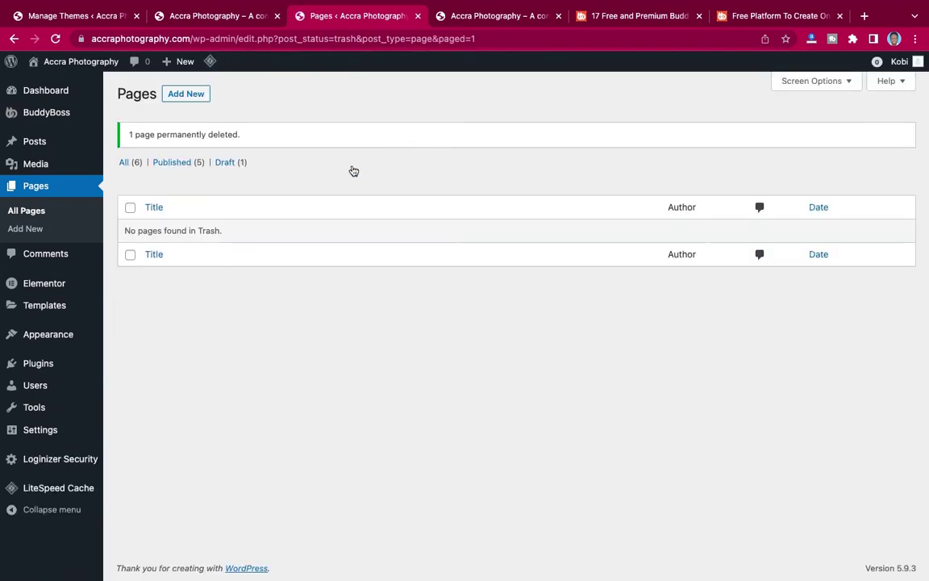
From All Pages, view the News Feed page on the live site.
{"action": "left_click", "coordinate": [128, 164]}
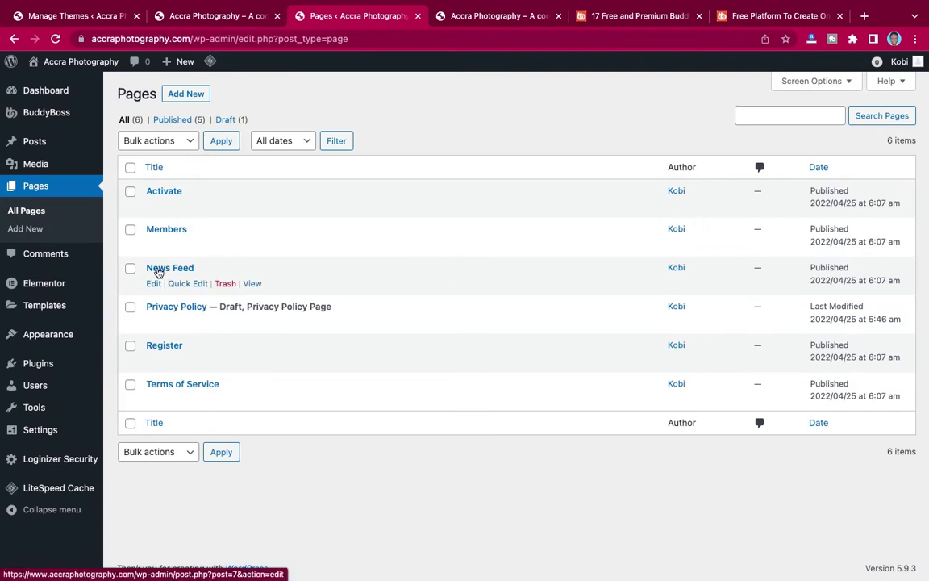
{"action": "left_click", "coordinate": [252, 284]}
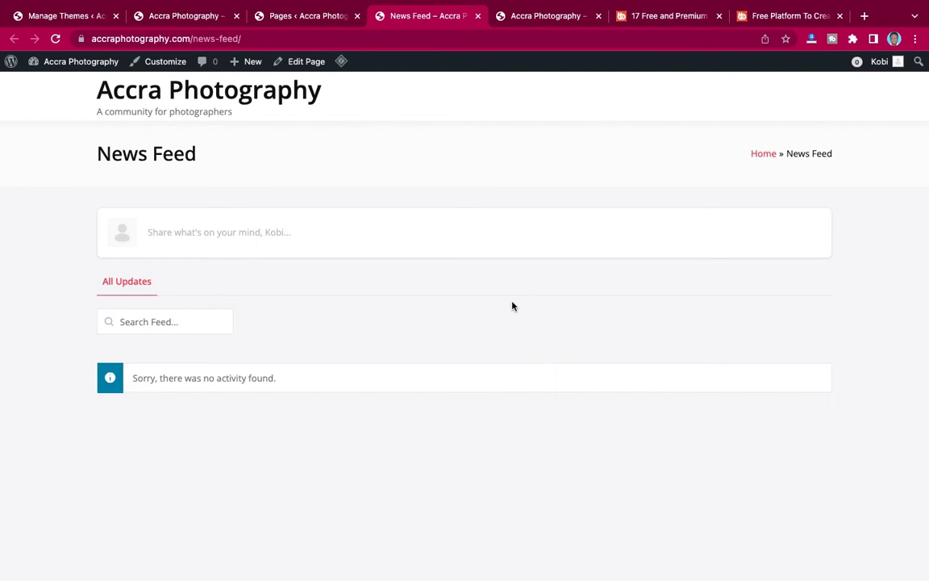
Publish the news-feed post 'Hello this is my first post'.
{"action": "left_click", "coordinate": [309, 235]}
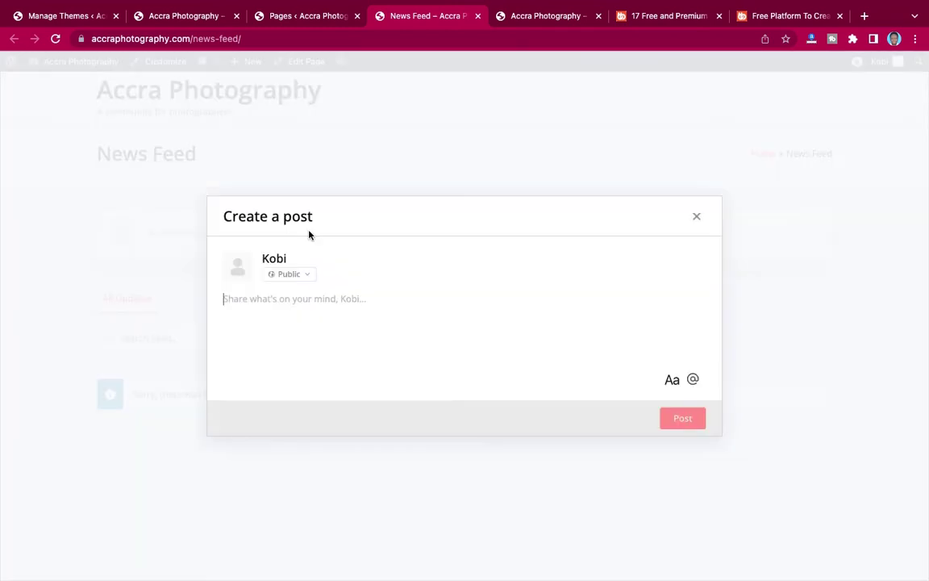
{"action": "left_click", "coordinate": [303, 302]}
{"action": "type", "text": "Hello this"}
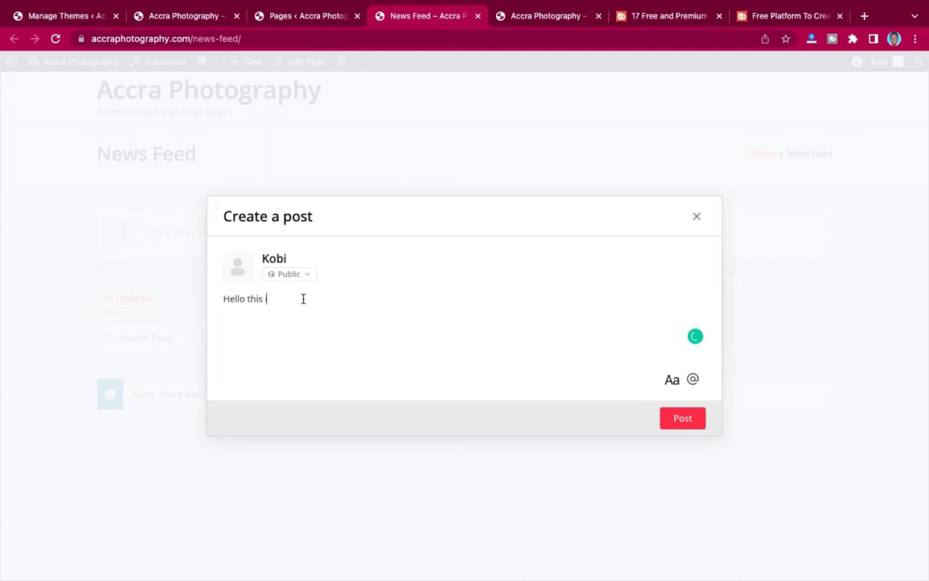
{"action": "type", "text": " is my"}
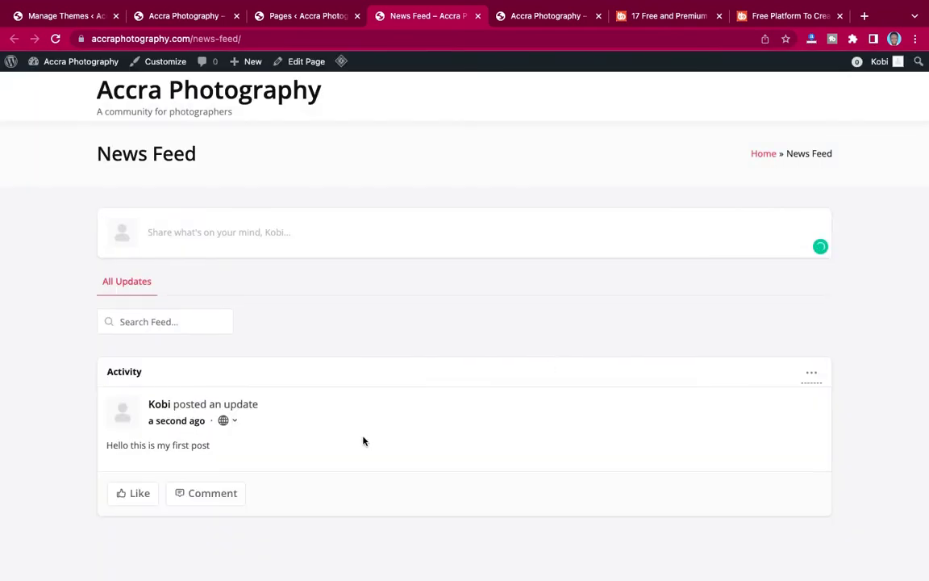
{"action": "scroll", "coordinate": [234, 441], "scroll_direction": "down", "scroll_amount": 2}
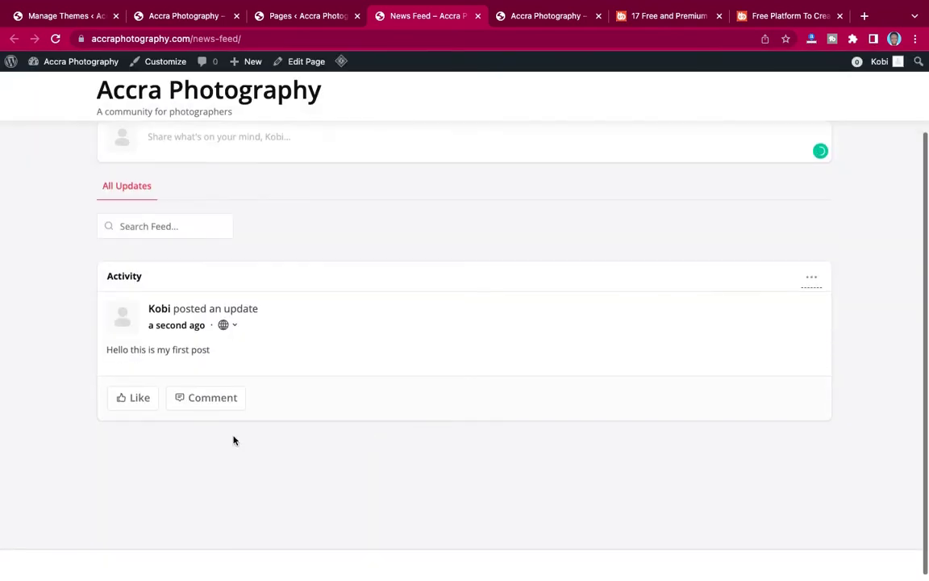
Like the new post and add the comment 'welcome' under it.
{"action": "left_click", "coordinate": [126, 396]}
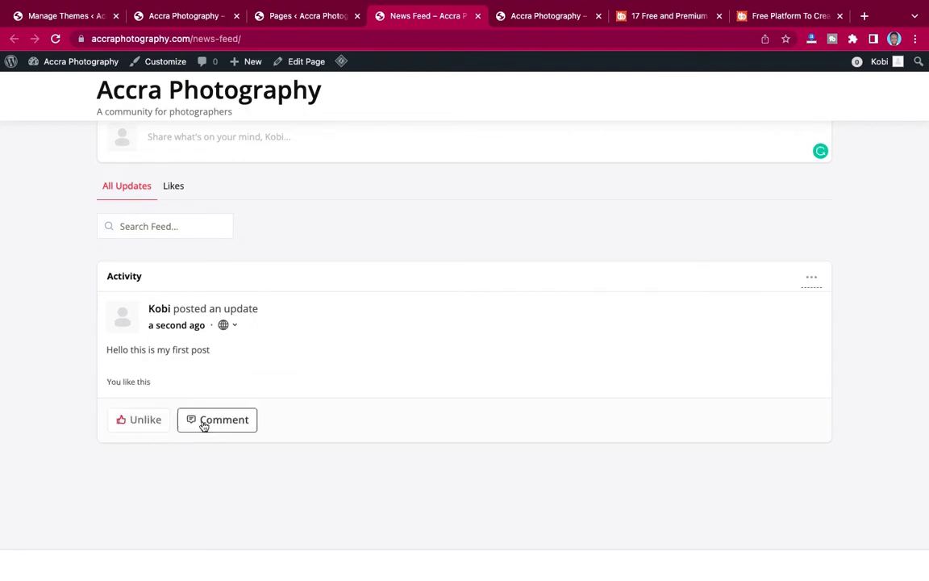
{"action": "left_click", "coordinate": [207, 423]}
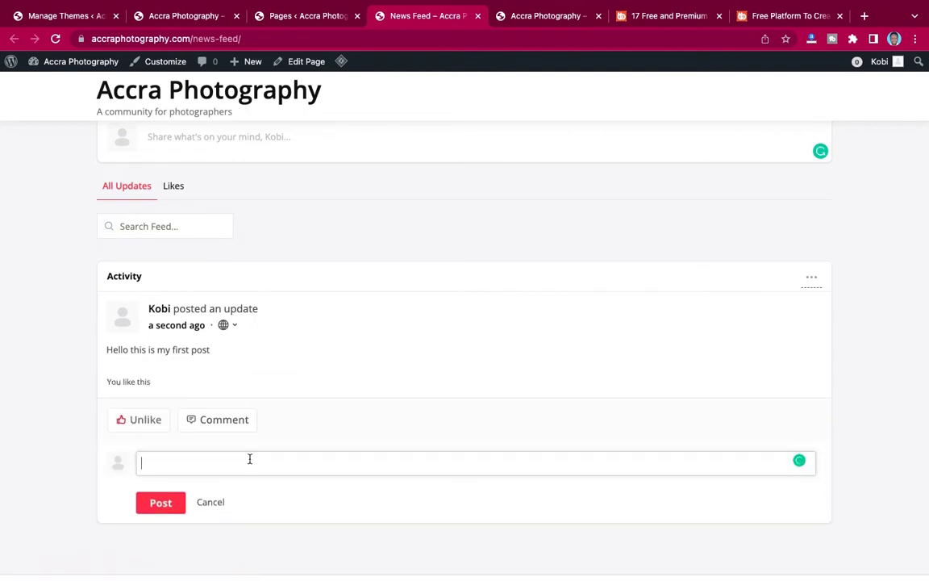
{"action": "type", "text": "welcome"}
{"action": "left_click", "coordinate": [167, 503]}
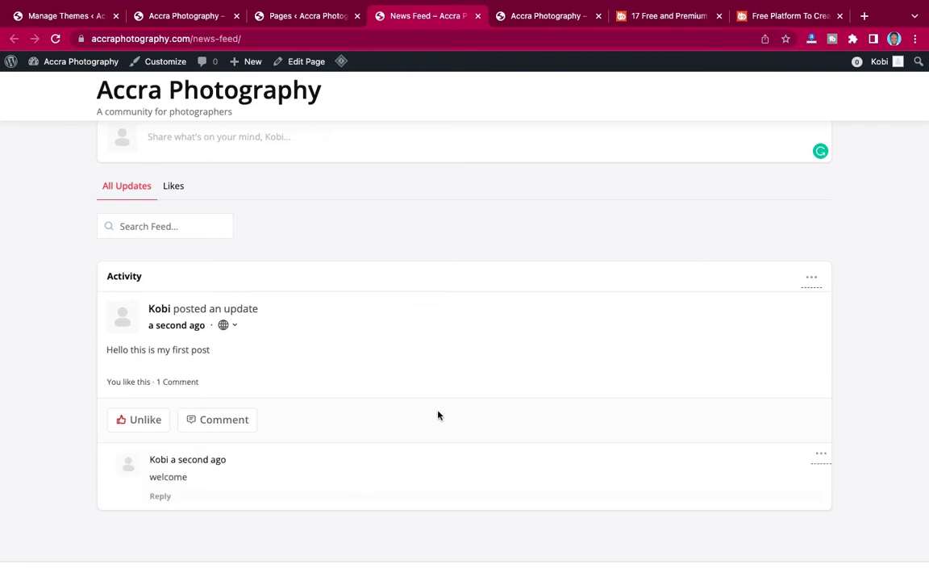
{"action": "scroll", "coordinate": [460, 283], "scroll_direction": "up", "scroll_amount": 2}
{"action": "scroll", "coordinate": [522, 331], "scroll_direction": "down", "scroll_amount": 2}
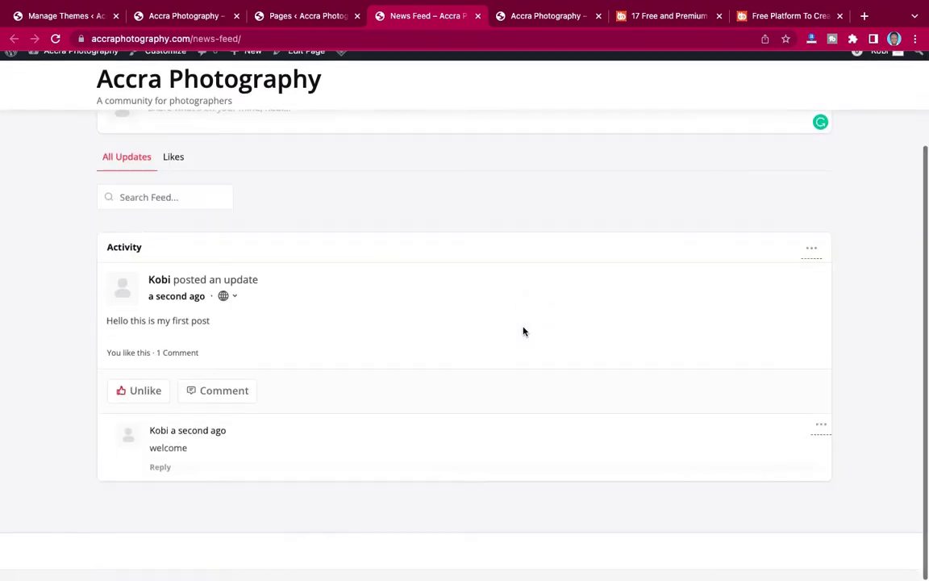
{"action": "scroll", "coordinate": [523, 332], "scroll_direction": "up", "scroll_amount": 2}
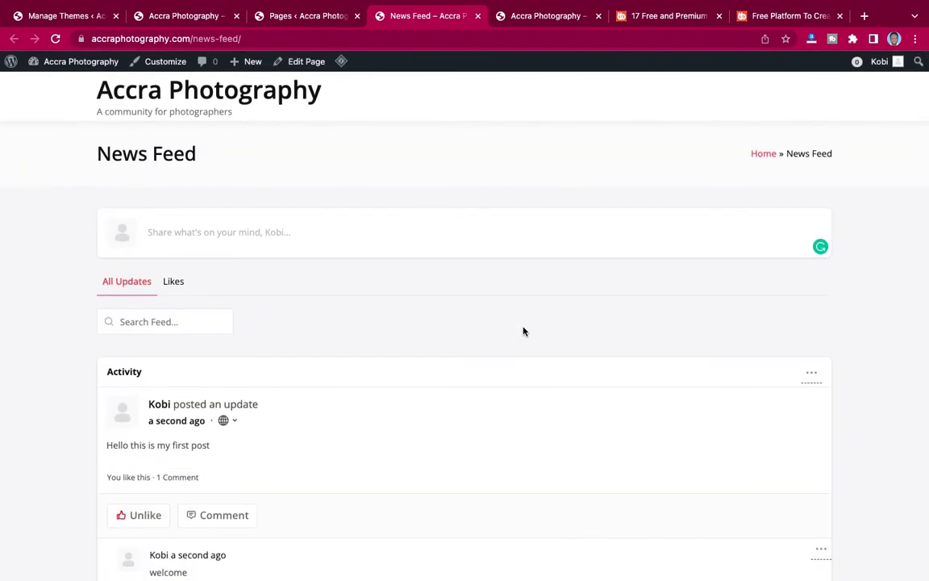
{"action": "scroll", "coordinate": [523, 332], "scroll_direction": "down", "scroll_amount": 2}
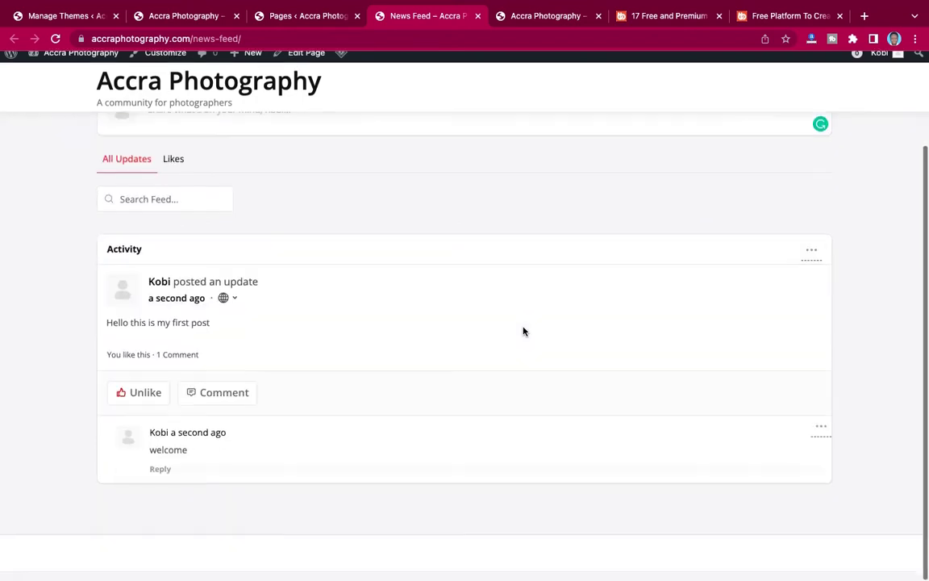
{"action": "scroll", "coordinate": [523, 332], "scroll_direction": "up", "scroll_amount": 2}
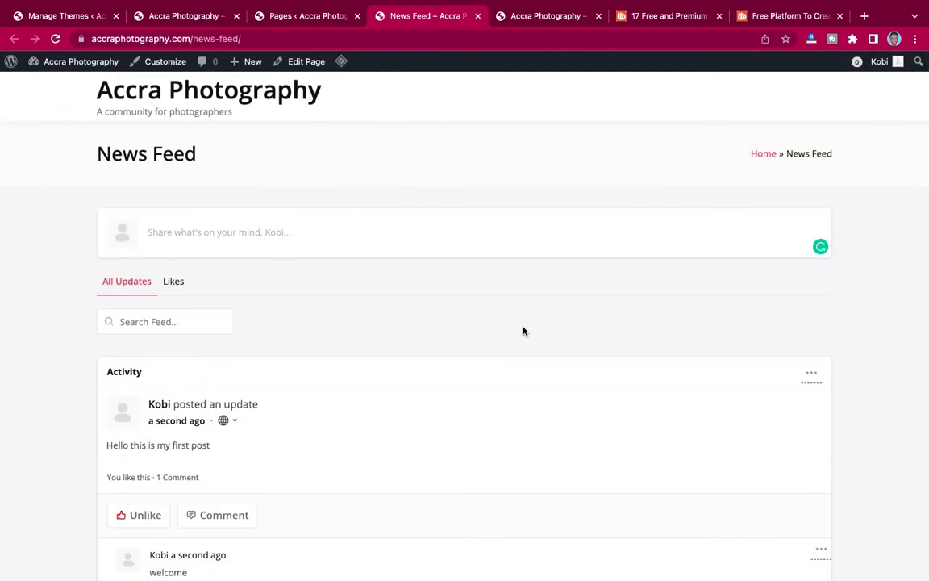
Return to the admin Pages tab and open BuddyBoss > Settings to view General Settings.
{"action": "left_click", "coordinate": [297, 15]}
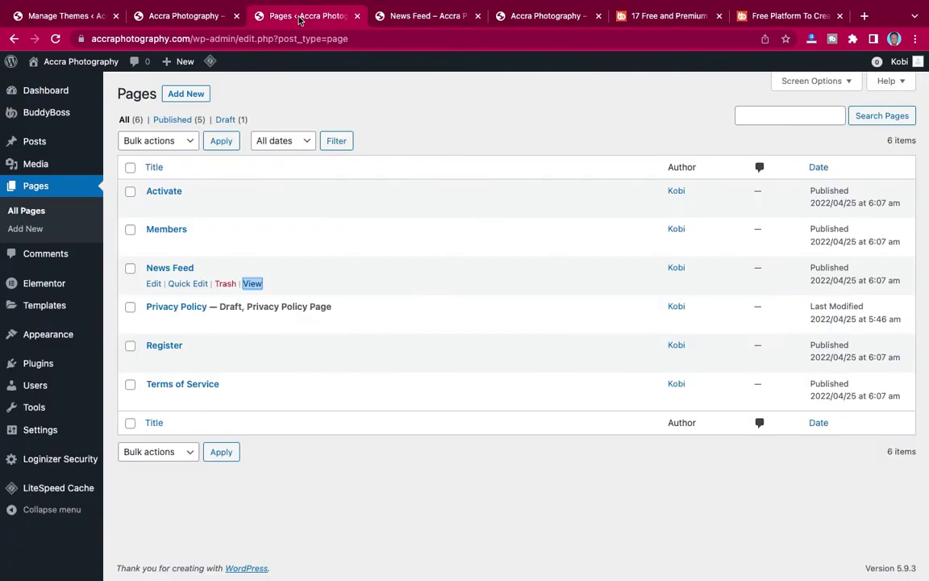
{"action": "left_click", "coordinate": [421, 16]}
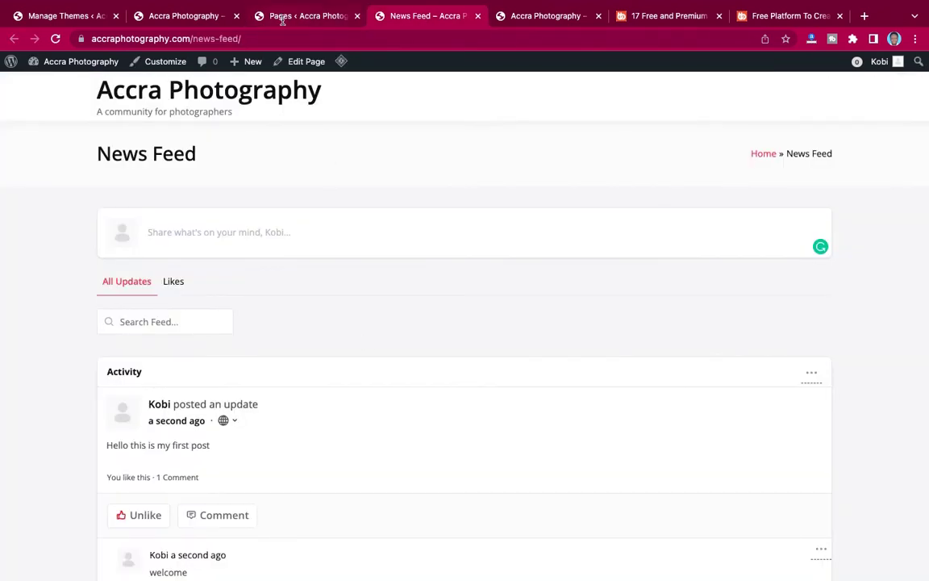
{"action": "left_click", "coordinate": [257, 16]}
{"action": "mouse_move", "coordinate": [52, 113]}
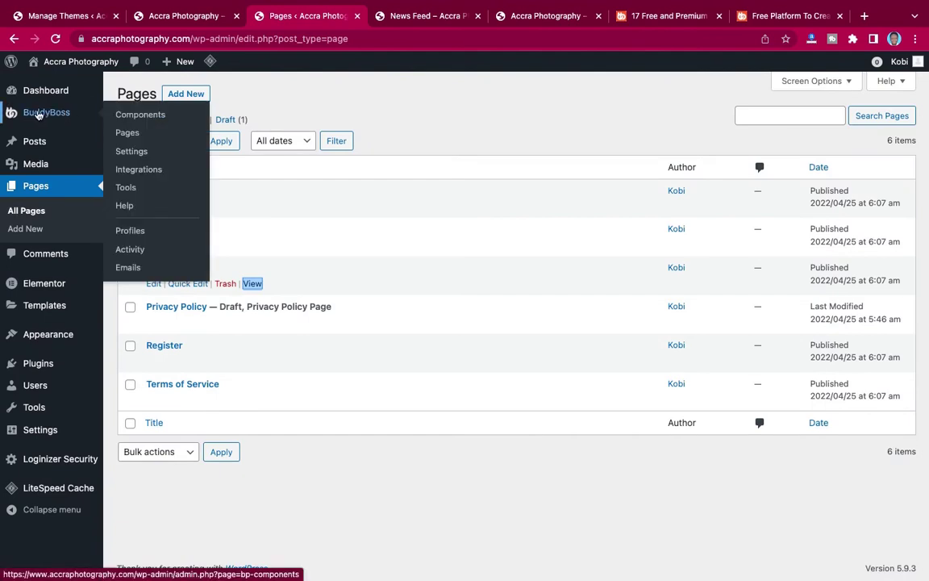
{"action": "left_click", "coordinate": [129, 153]}
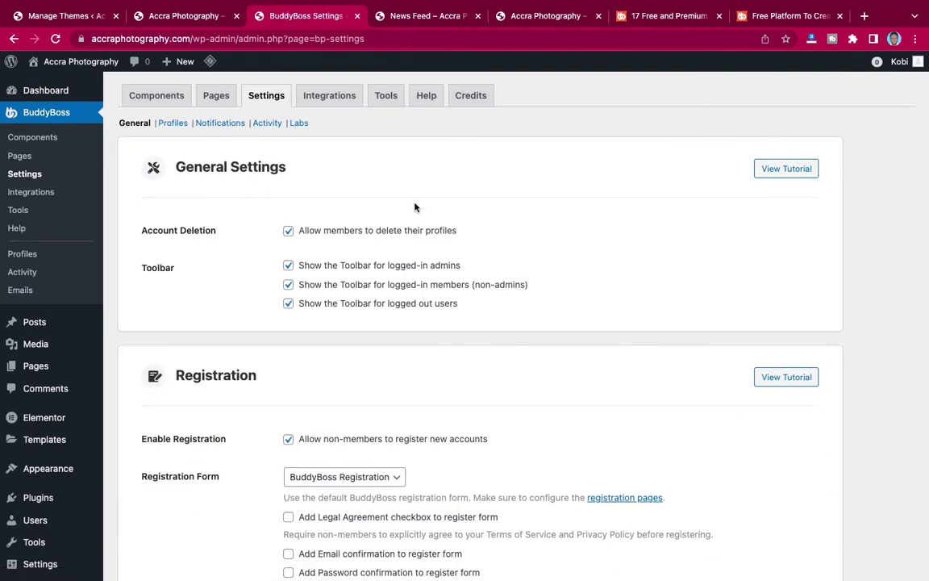
{"action": "scroll", "coordinate": [416, 208], "scroll_direction": "down", "scroll_amount": 5}
{"action": "scroll", "coordinate": [415, 207], "scroll_direction": "up", "scroll_amount": 5}
Open BuddyBoss Components and scroll through the list of community features.
{"action": "left_click", "coordinate": [34, 140]}
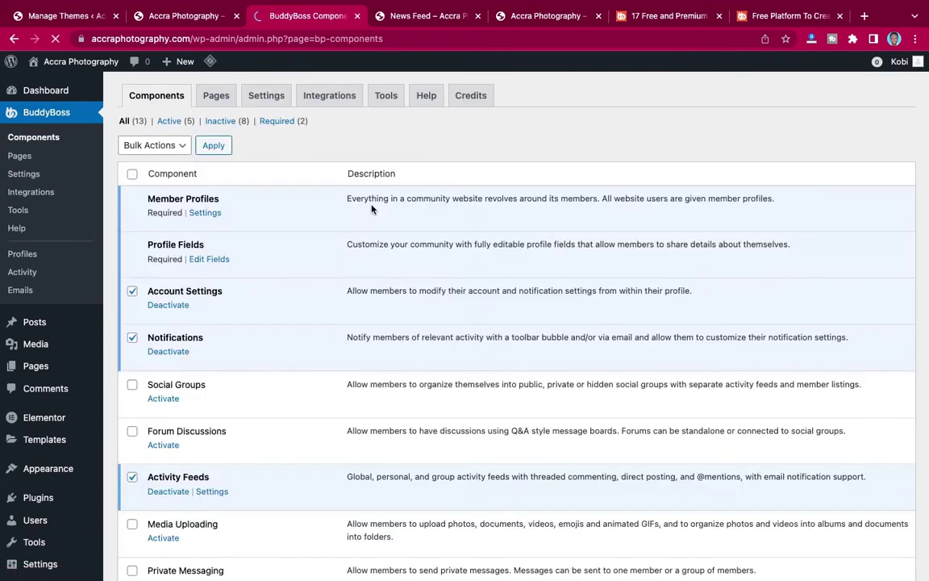
{"action": "scroll", "coordinate": [272, 328], "scroll_direction": "down", "scroll_amount": 5}
{"action": "scroll", "coordinate": [274, 332], "scroll_direction": "up", "scroll_amount": 5}
{"action": "scroll", "coordinate": [274, 332], "scroll_direction": "down", "scroll_amount": 5}
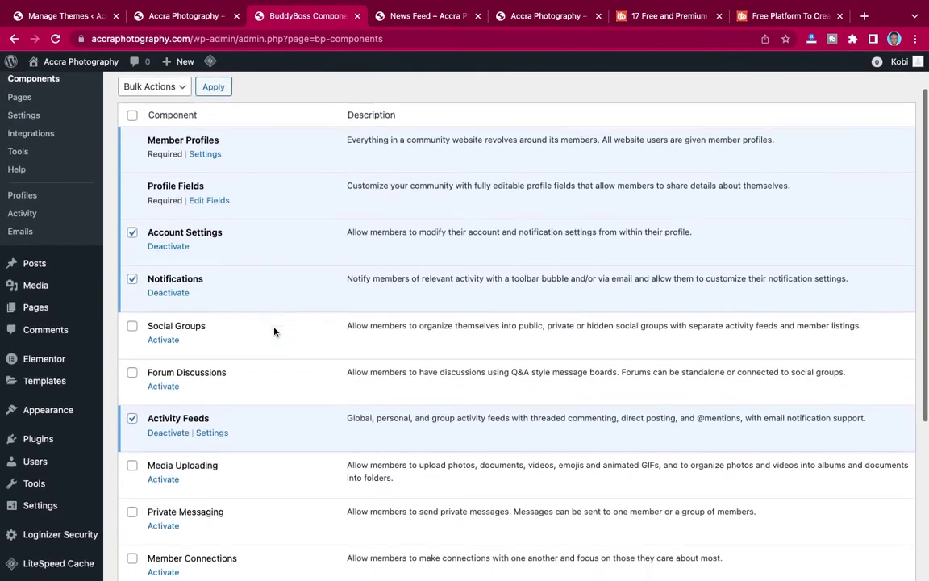
{"action": "scroll", "coordinate": [275, 331], "scroll_direction": "up", "scroll_amount": 3}
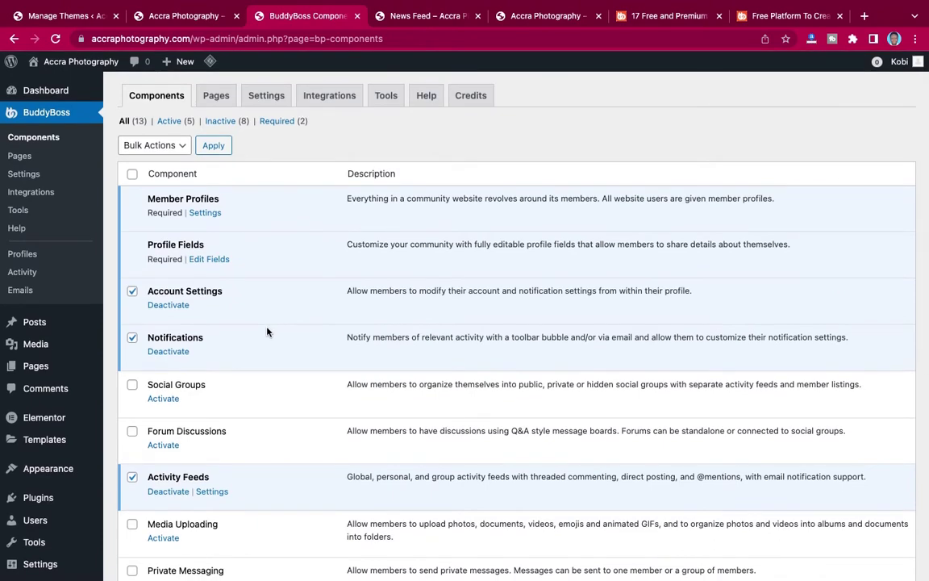
{"action": "scroll", "coordinate": [267, 332], "scroll_direction": "down", "scroll_amount": 4}
{"action": "scroll", "coordinate": [268, 332], "scroll_direction": "up", "scroll_amount": 4}
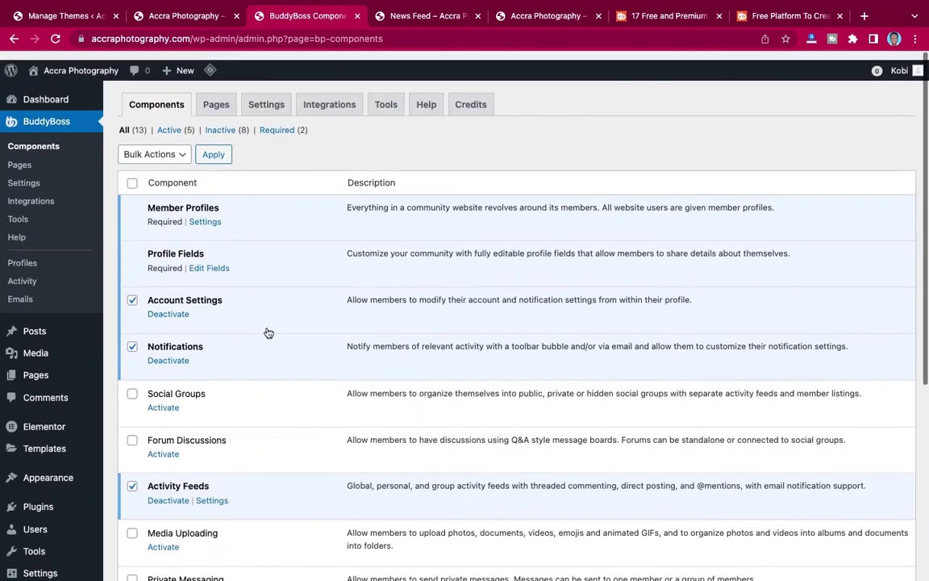
Compare the News Feed page in the other tab, then review the components list again.
{"action": "left_click", "coordinate": [415, 16]}
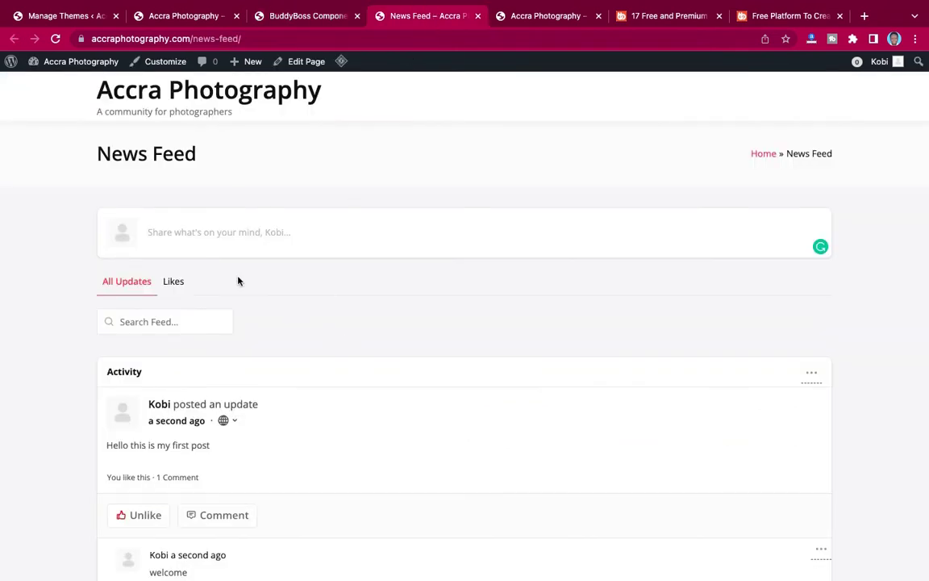
{"action": "scroll", "coordinate": [255, 355], "scroll_direction": "down", "scroll_amount": 3}
{"action": "scroll", "coordinate": [258, 355], "scroll_direction": "up", "scroll_amount": 3}
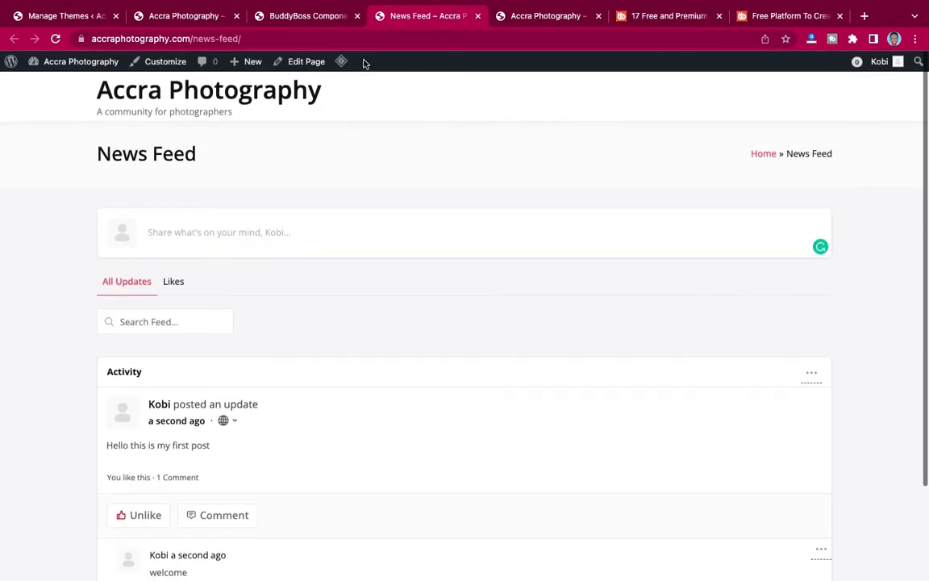
{"action": "left_click", "coordinate": [294, 15]}
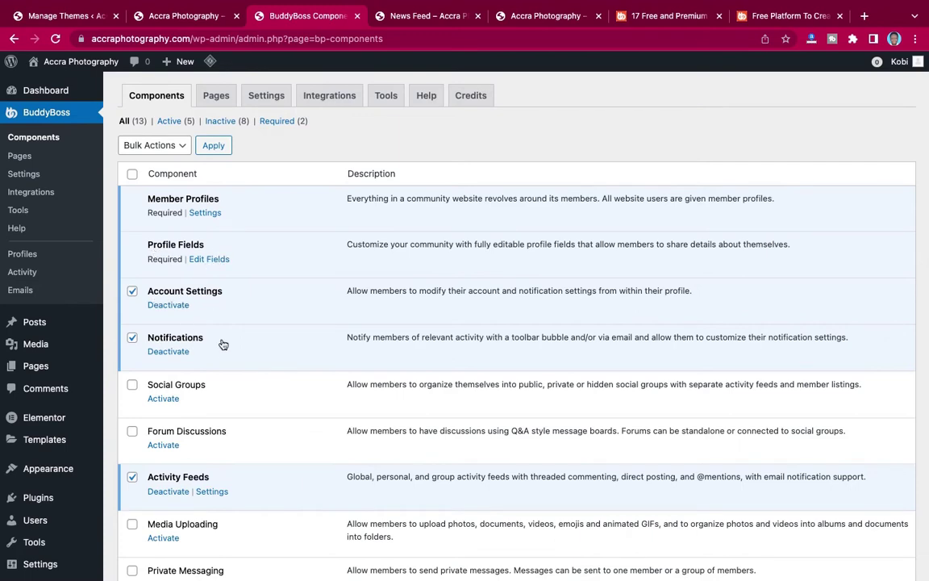
{"action": "scroll", "coordinate": [222, 345], "scroll_direction": "down", "scroll_amount": 2}
{"action": "scroll", "coordinate": [222, 343], "scroll_direction": "down", "scroll_amount": 1}
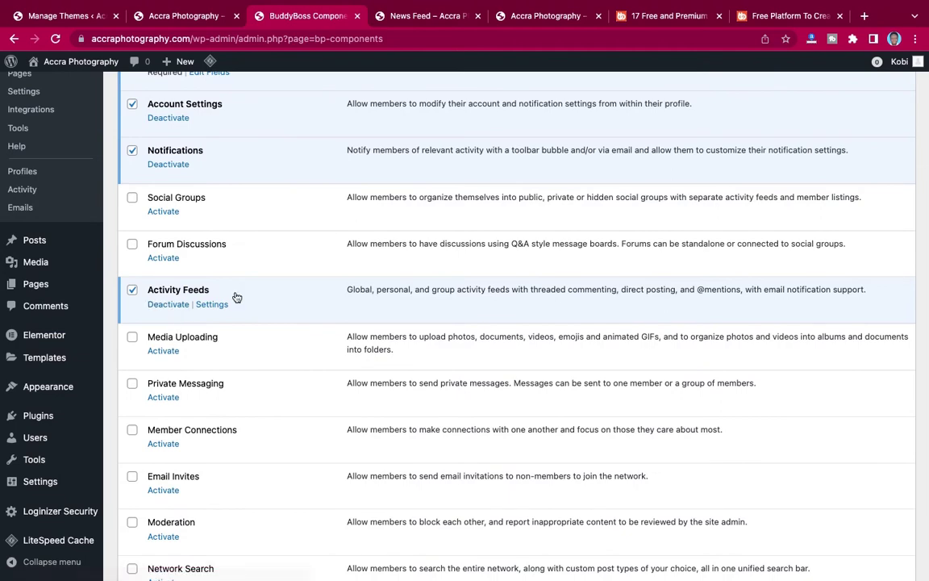
{"action": "scroll", "coordinate": [253, 299], "scroll_direction": "down", "scroll_amount": 2}
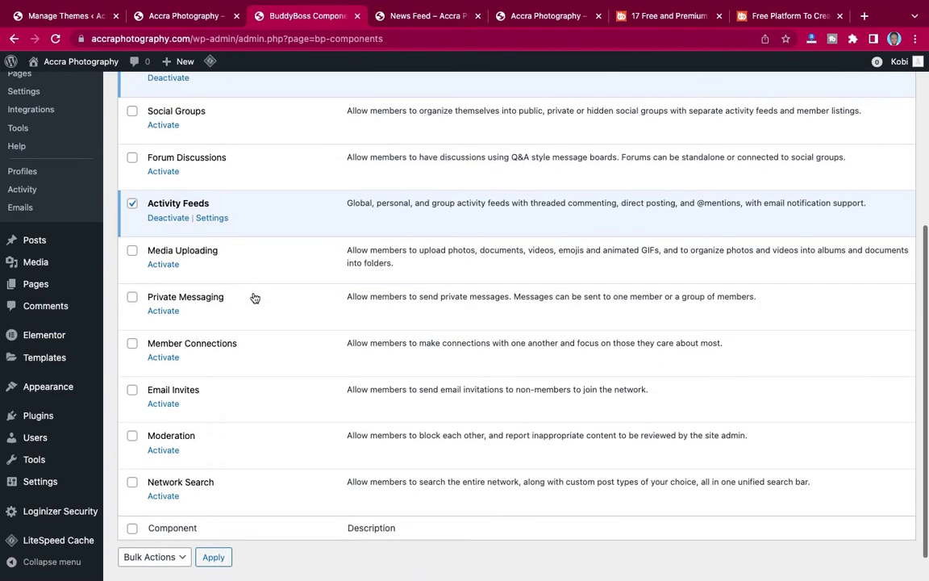
{"action": "scroll", "coordinate": [254, 299], "scroll_direction": "up", "scroll_amount": 2}
{"action": "scroll", "coordinate": [254, 298], "scroll_direction": "up", "scroll_amount": 2}
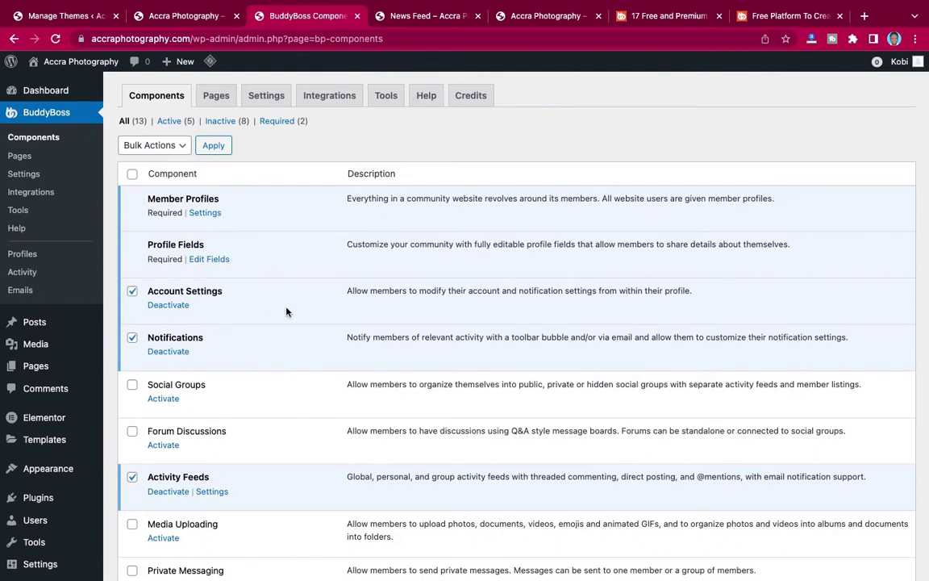
Check the News Feed once more and return to Components, where 5 of 13 are active.
{"action": "left_click", "coordinate": [407, 18]}
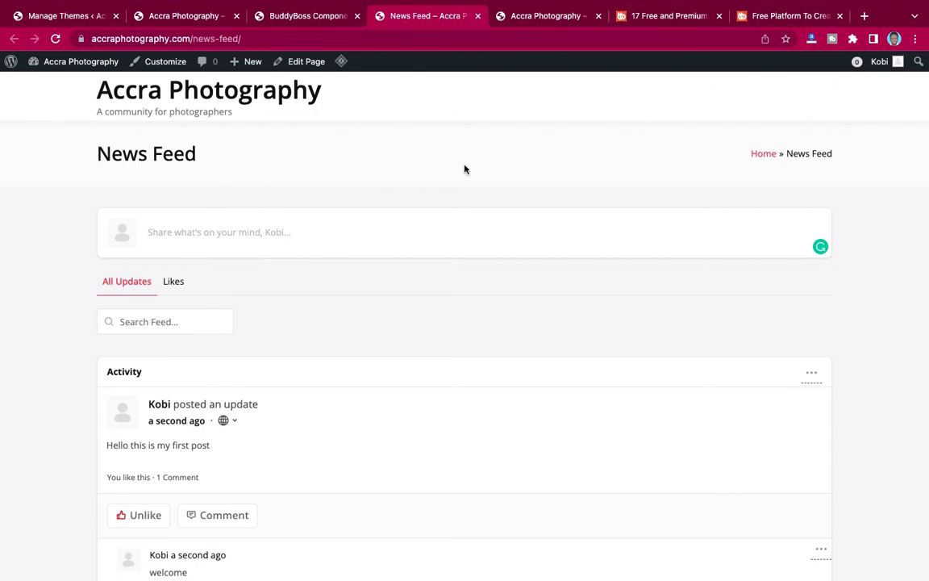
{"action": "mouse_move", "coordinate": [283, 19]}
{"action": "left_click", "coordinate": [286, 57]}
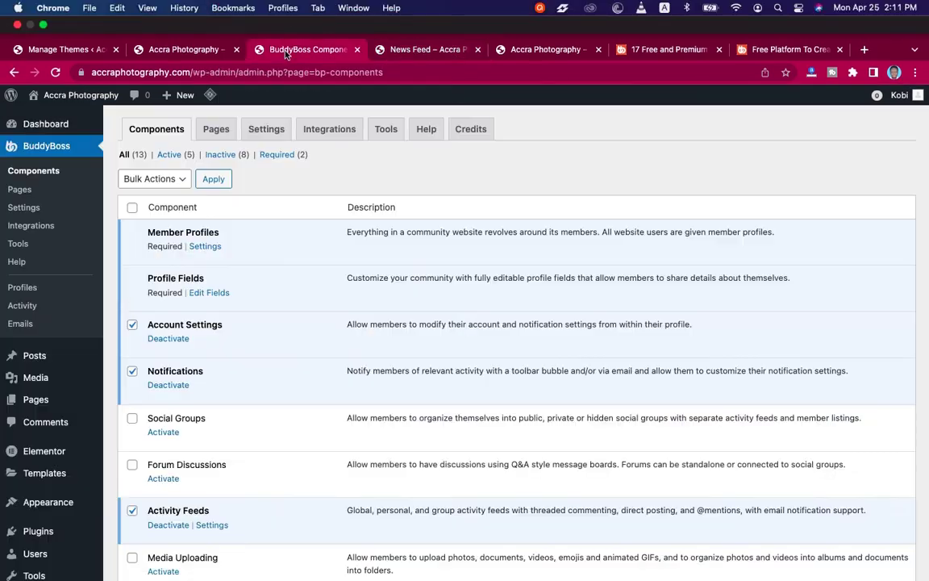
{"action": "scroll", "coordinate": [325, 229], "scroll_direction": "down", "scroll_amount": 5}
{"action": "scroll", "coordinate": [325, 229], "scroll_direction": "down", "scroll_amount": 2}
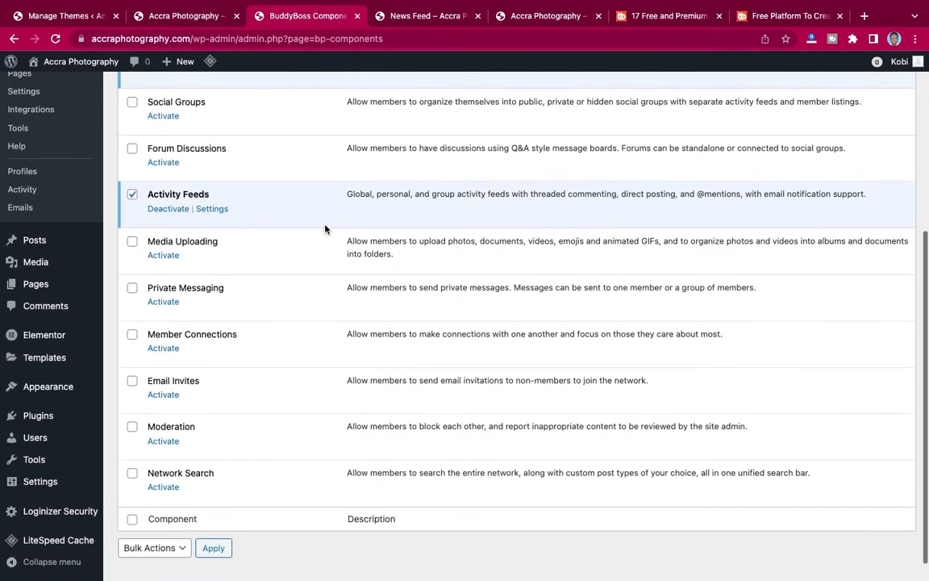
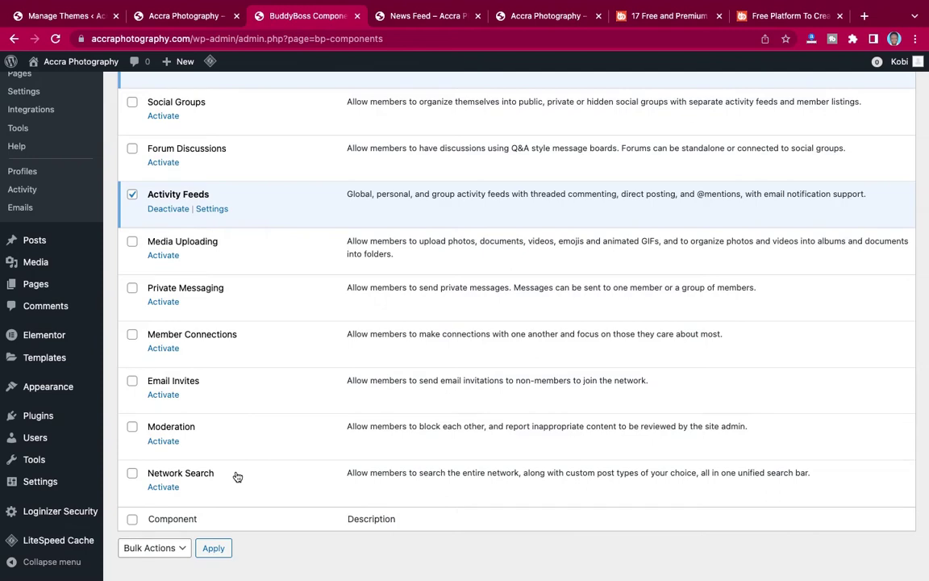
Tick the inactive Social Groups, Forum Discussions, Media, Messaging, Connections, Invites, Moderation and Network Search components.
{"action": "scroll", "coordinate": [238, 477], "scroll_direction": "up", "scroll_amount": 5}
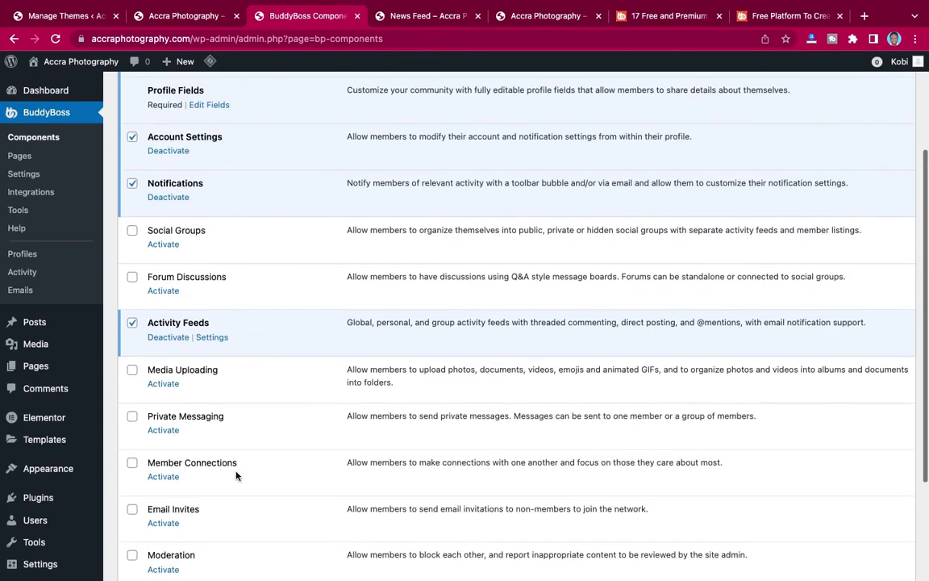
{"action": "scroll", "coordinate": [231, 464], "scroll_direction": "up", "scroll_amount": 3}
{"action": "scroll", "coordinate": [210, 436], "scroll_direction": "down", "scroll_amount": 3}
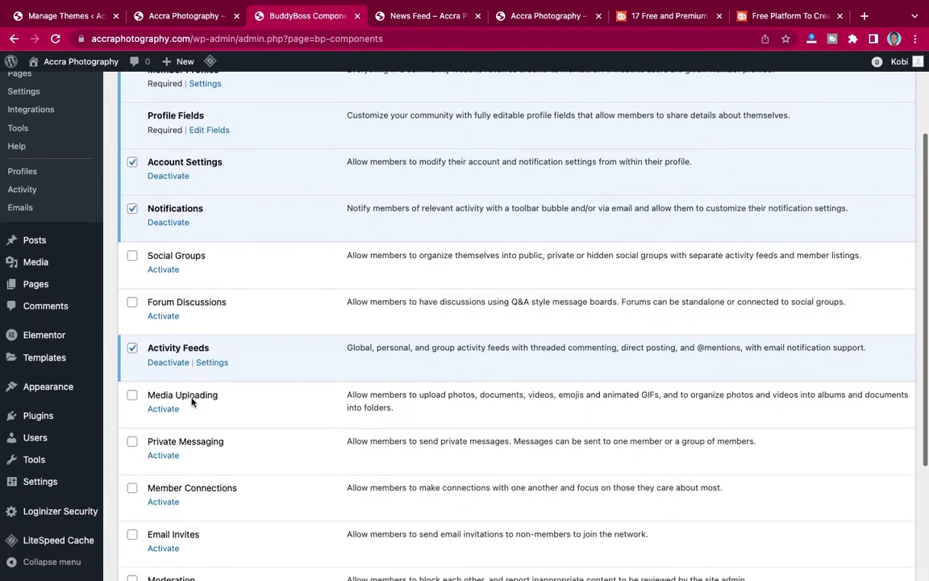
{"action": "left_click", "coordinate": [132, 258]}
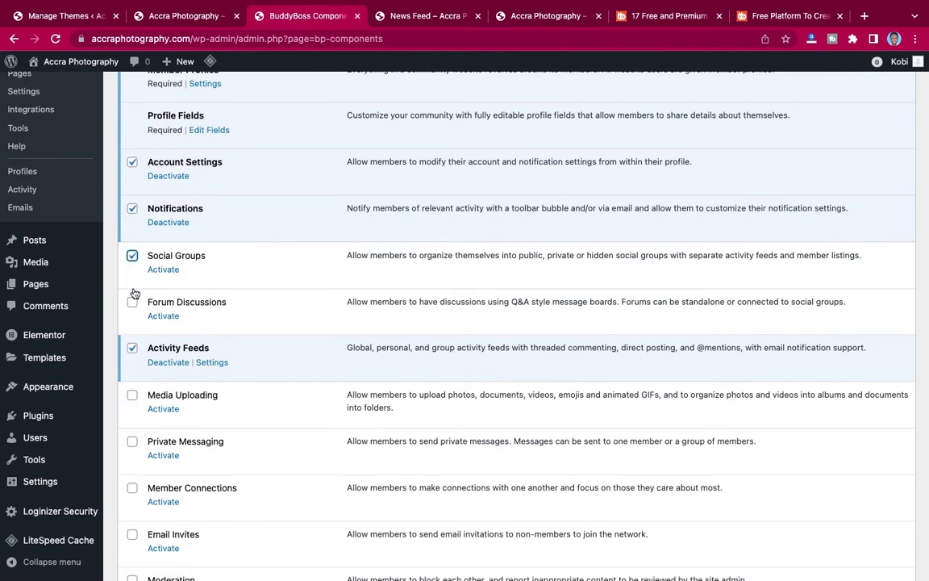
{"action": "left_click", "coordinate": [132, 302]}
{"action": "scroll", "coordinate": [132, 305], "scroll_direction": "down", "scroll_amount": 1}
{"action": "scroll", "coordinate": [132, 304], "scroll_direction": "down", "scroll_amount": 3}
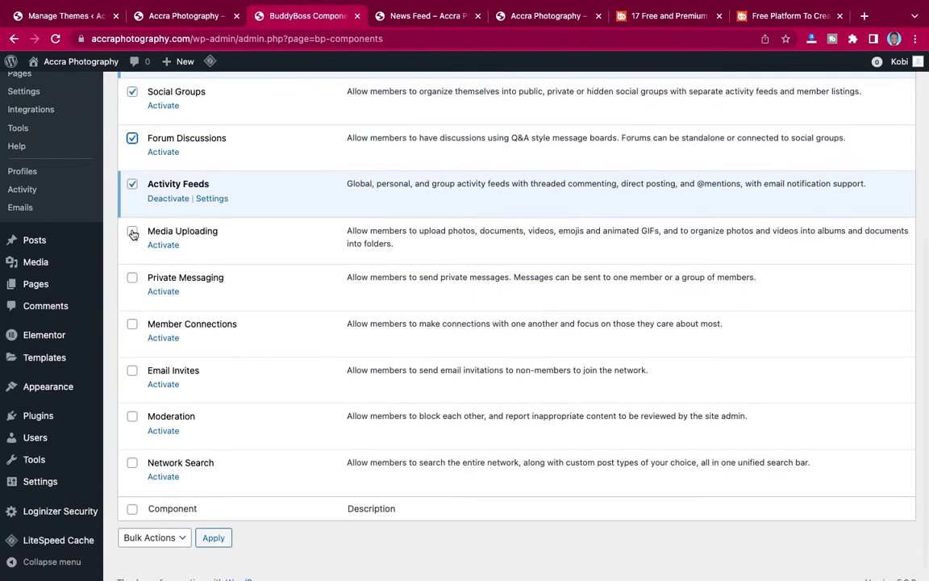
{"action": "left_click", "coordinate": [132, 232]}
{"action": "left_click", "coordinate": [132, 278]}
{"action": "left_click", "coordinate": [132, 325]}
{"action": "left_click", "coordinate": [133, 370]}
{"action": "left_click", "coordinate": [132, 416]}
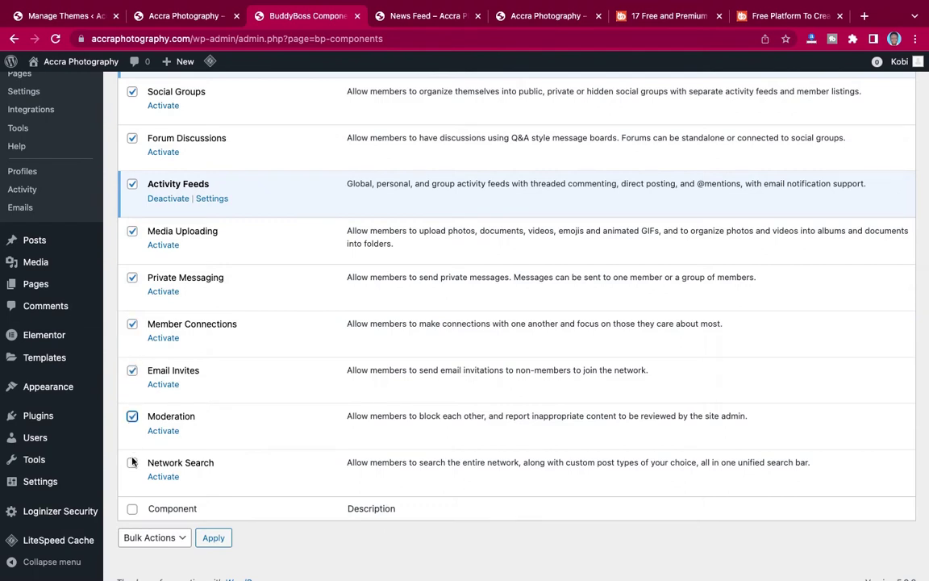
{"action": "left_click", "coordinate": [132, 463]}
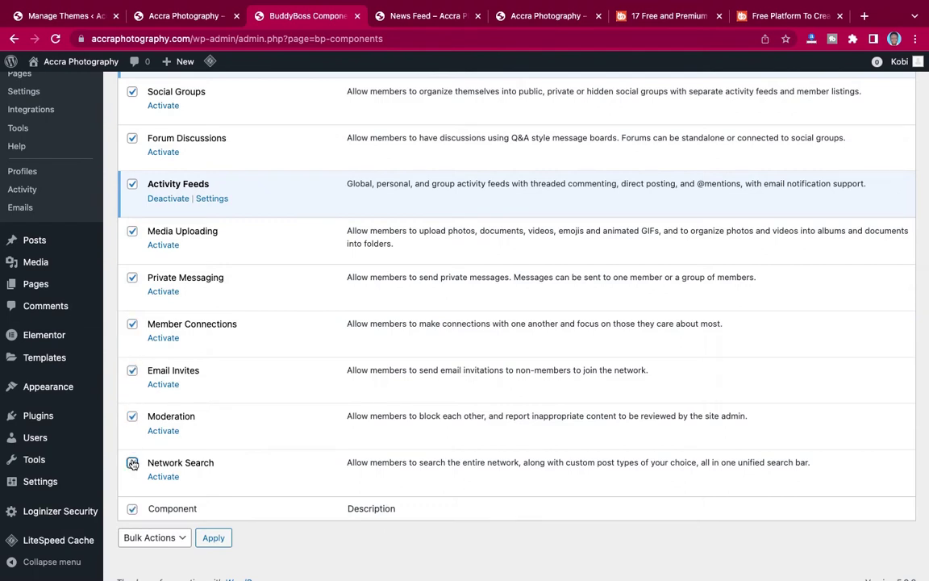
Bulk-activate the ticked components, then switch to the site's News Feed tab.
{"action": "left_click", "coordinate": [152, 537]}
{"action": "left_click", "coordinate": [145, 502]}
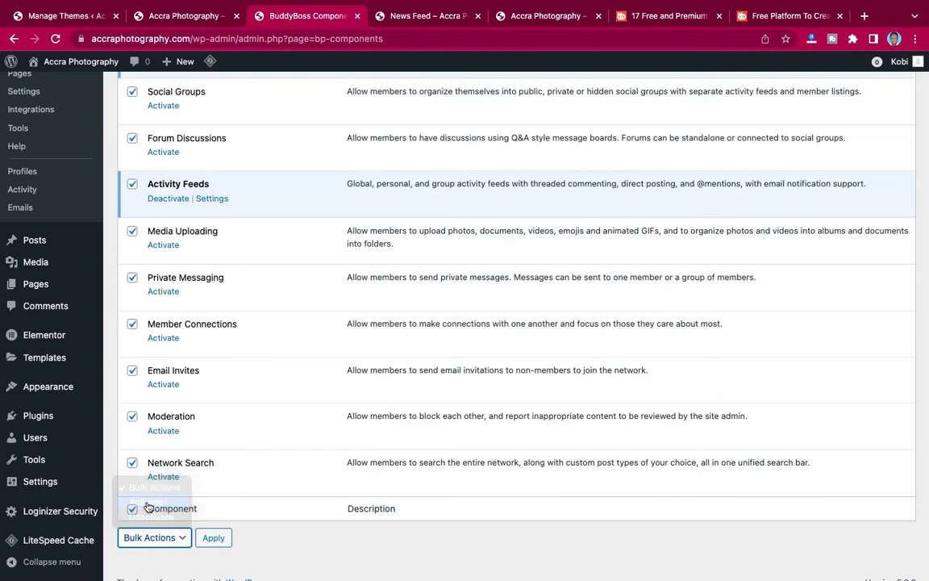
{"action": "left_click", "coordinate": [214, 539]}
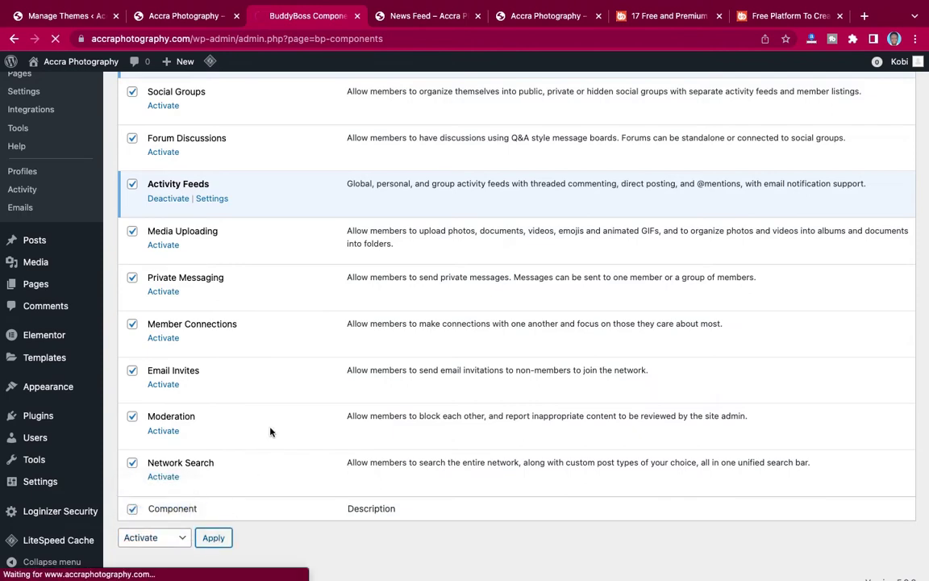
{"action": "scroll", "coordinate": [270, 432], "scroll_direction": "down", "scroll_amount": 5}
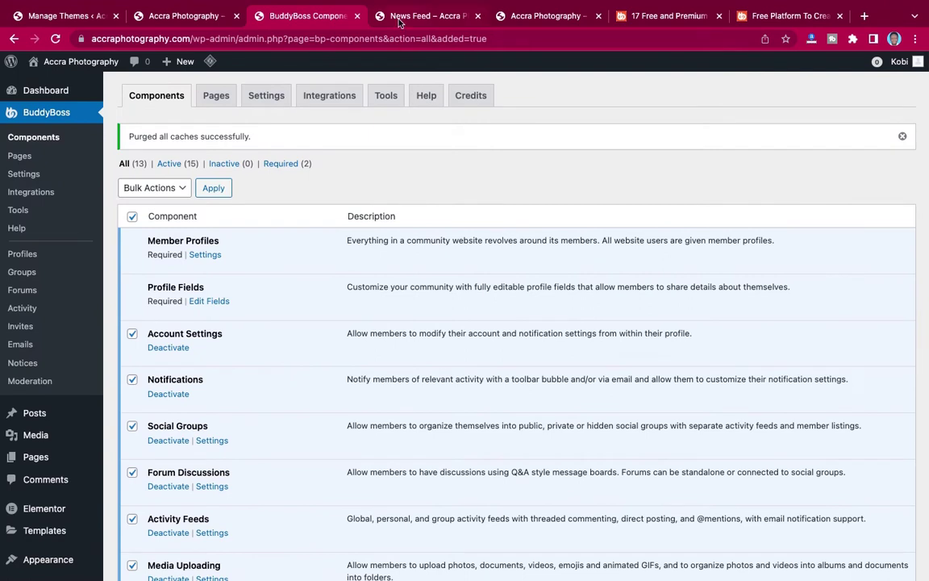
{"action": "left_click", "coordinate": [399, 18]}
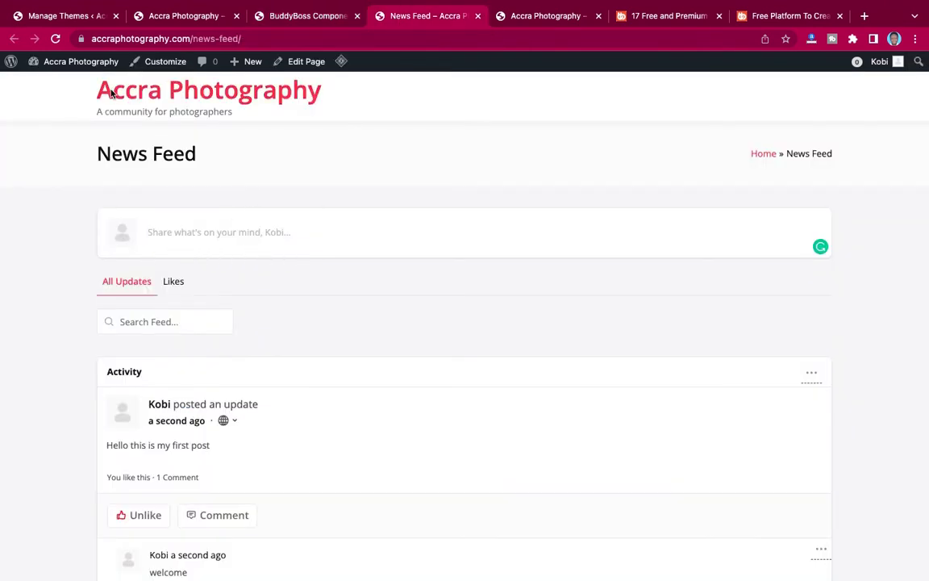
Reload the News Feed to confirm the Attach photo option, then return to the Components admin tab.
{"action": "left_click", "coordinate": [56, 39]}
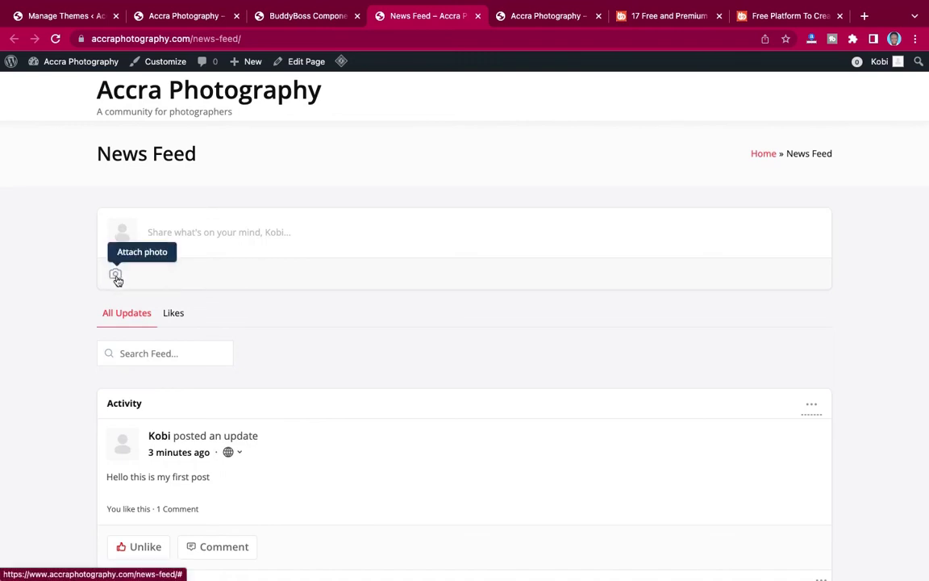
{"action": "left_click", "coordinate": [298, 25]}
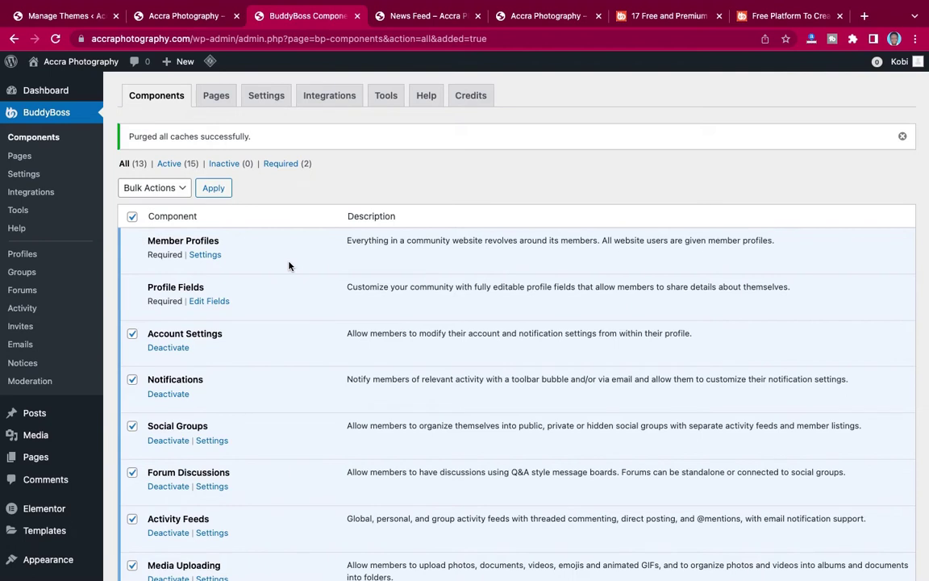
Open BuddyBoss Settings, browse the Accra Photography community feed, then return to the General settings.
{"action": "left_click", "coordinate": [266, 96]}
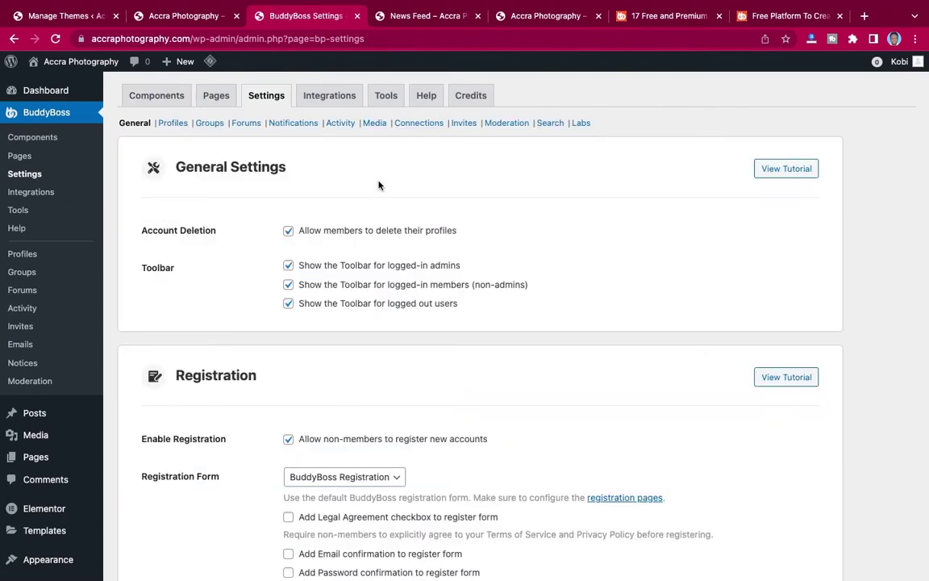
{"action": "left_click", "coordinate": [171, 23]}
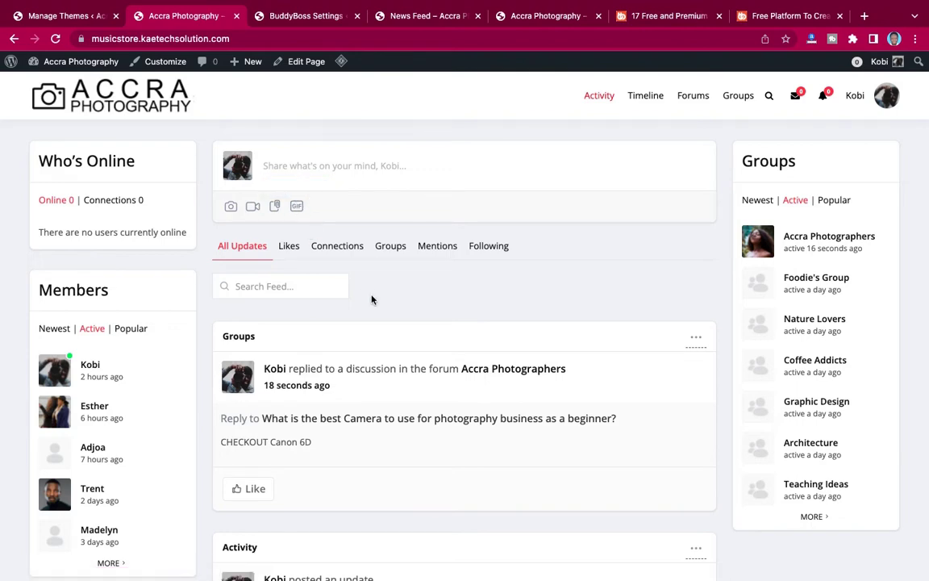
{"action": "scroll", "coordinate": [372, 300], "scroll_direction": "down", "scroll_amount": 5}
{"action": "scroll", "coordinate": [372, 300], "scroll_direction": "down", "scroll_amount": 6}
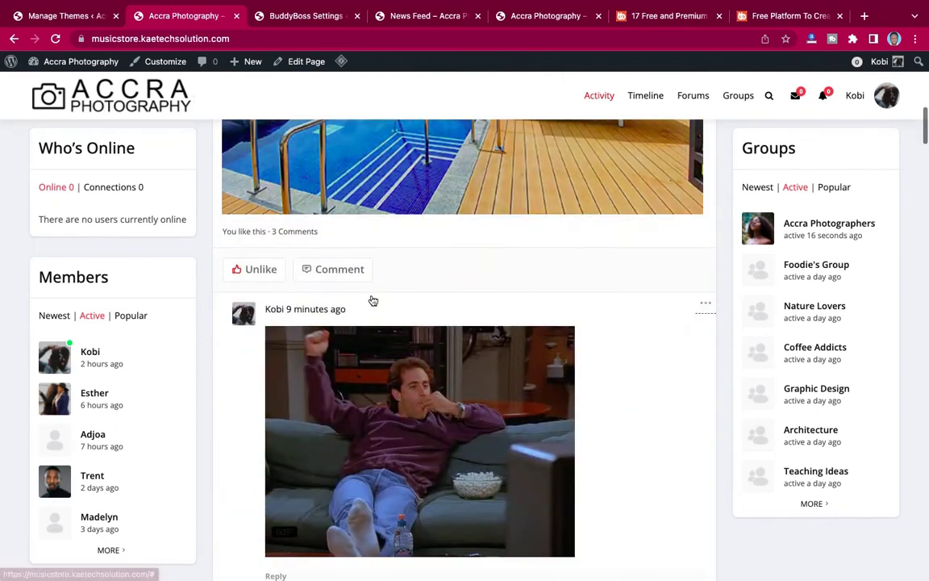
{"action": "scroll", "coordinate": [372, 301], "scroll_direction": "up", "scroll_amount": 11}
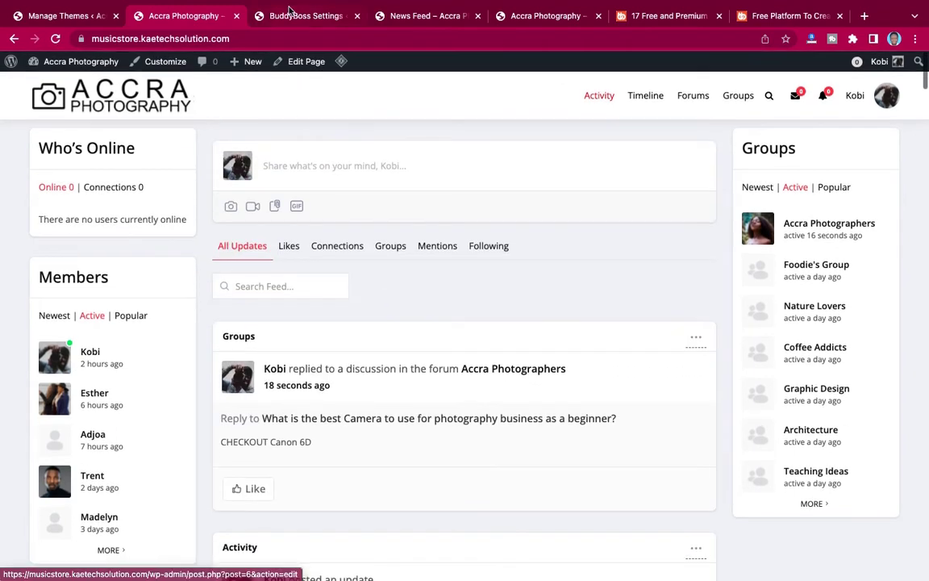
{"action": "left_click", "coordinate": [263, 15]}
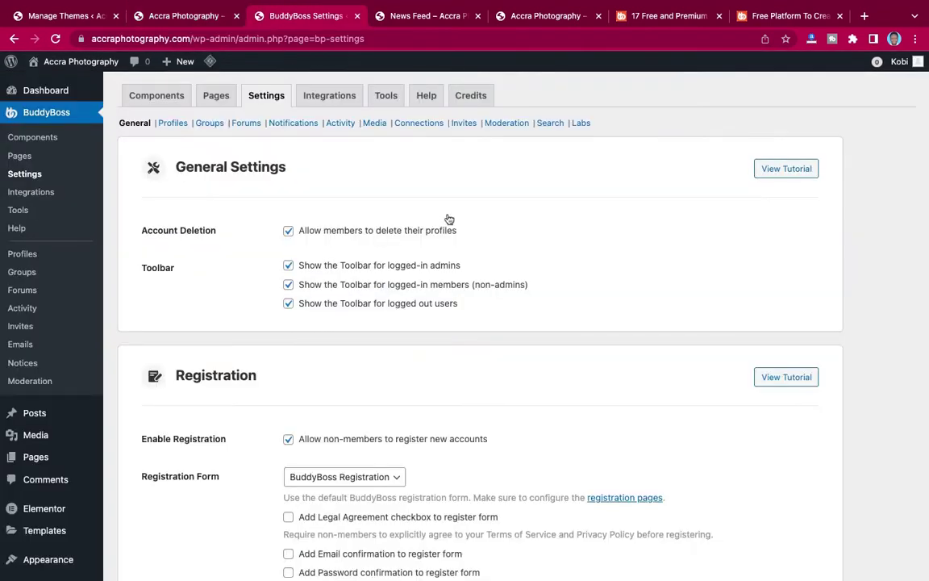
Turn off the toolbar for logged-in non-admin members and for logged-out users.
{"action": "scroll", "coordinate": [473, 232], "scroll_direction": "down", "scroll_amount": 5}
{"action": "scroll", "coordinate": [473, 233], "scroll_direction": "up", "scroll_amount": 3}
{"action": "scroll", "coordinate": [473, 233], "scroll_direction": "up", "scroll_amount": 3}
{"action": "left_click", "coordinate": [288, 285]}
{"action": "left_click", "coordinate": [288, 304]}
{"action": "scroll", "coordinate": [526, 212], "scroll_direction": "down", "scroll_amount": 5}
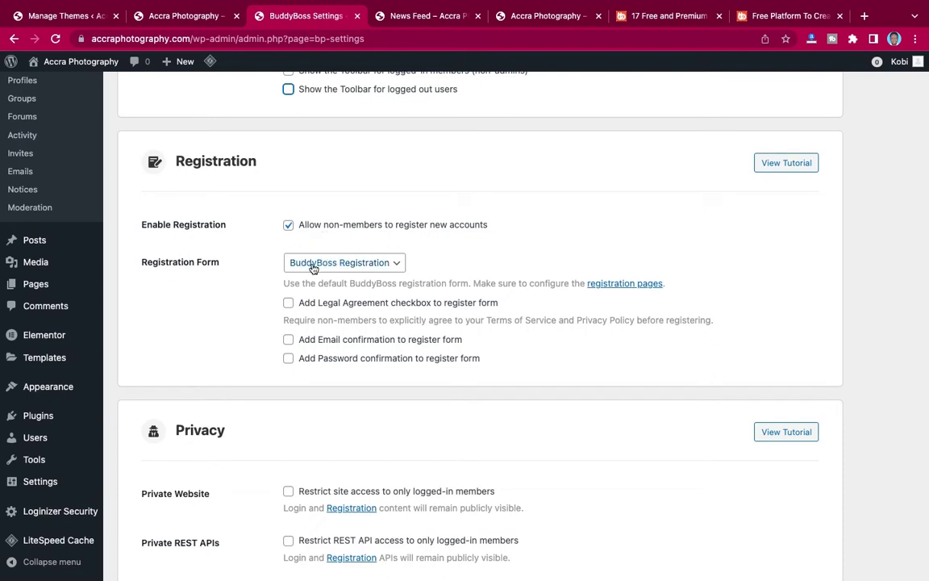
{"action": "left_click", "coordinate": [334, 269]}
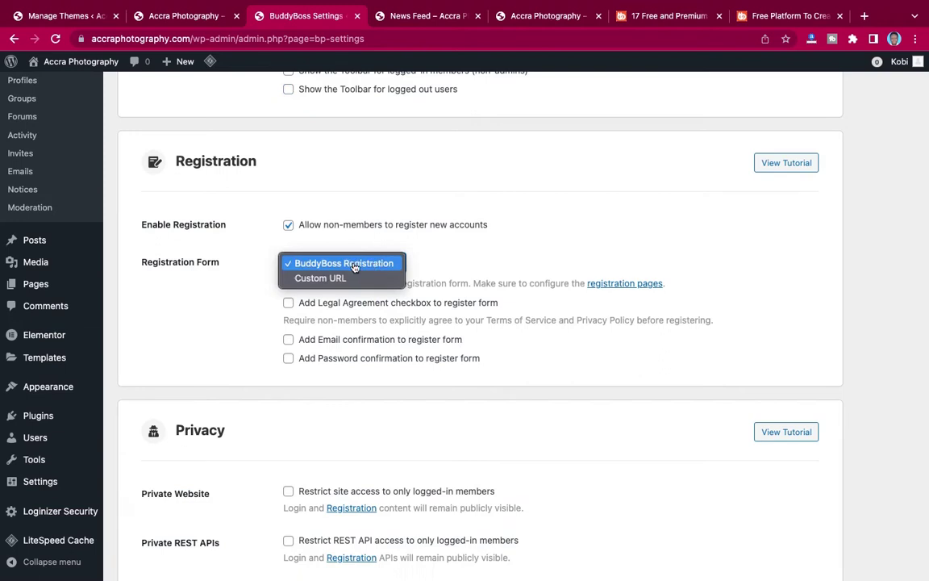
{"action": "left_click", "coordinate": [354, 264]}
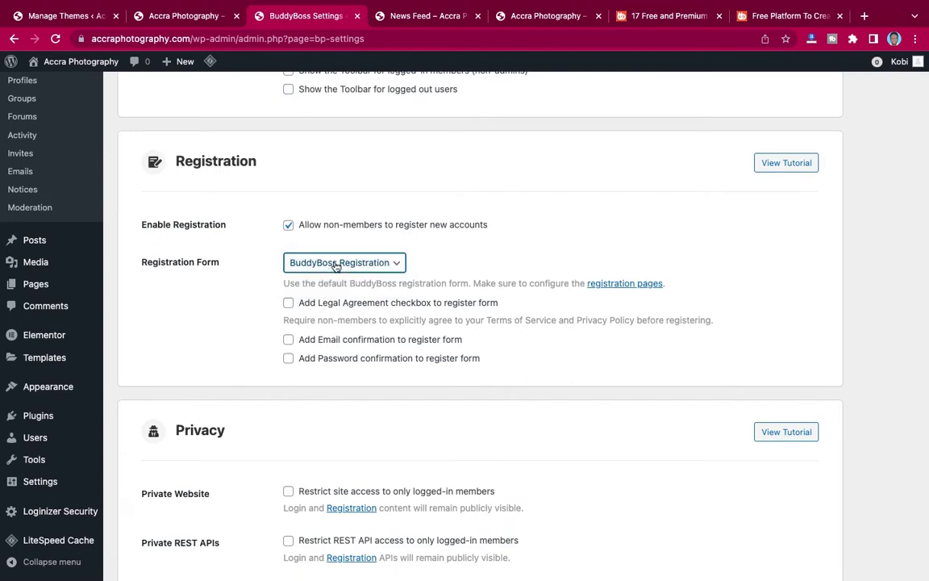
{"action": "left_click", "coordinate": [336, 267]}
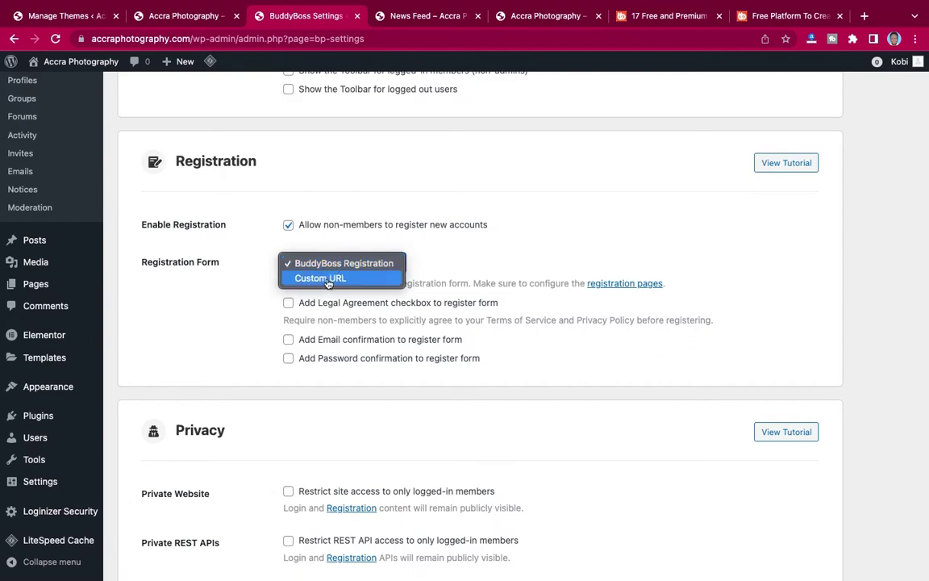
{"action": "left_click", "coordinate": [339, 264]}
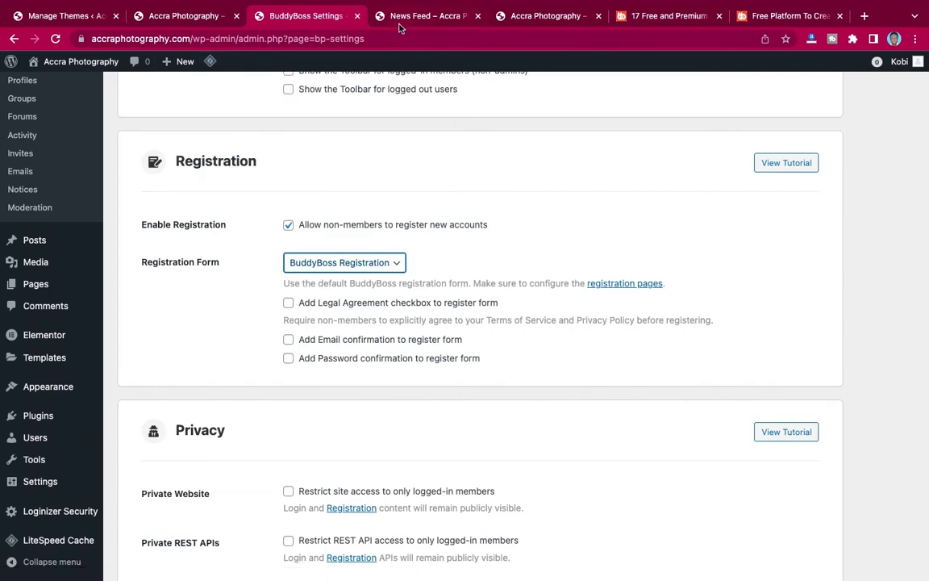
{"action": "scroll", "coordinate": [54, 174], "scroll_direction": "up", "scroll_amount": 3}
{"action": "scroll", "coordinate": [56, 173], "scroll_direction": "down", "scroll_amount": 3}
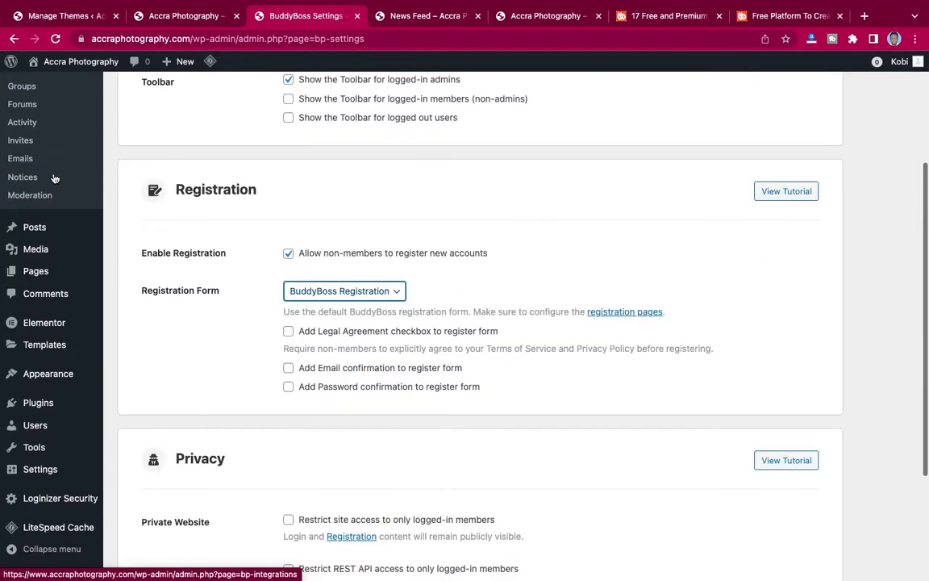
{"action": "scroll", "coordinate": [54, 178], "scroll_direction": "down", "scroll_amount": 1}
{"action": "mouse_move", "coordinate": [46, 244]}
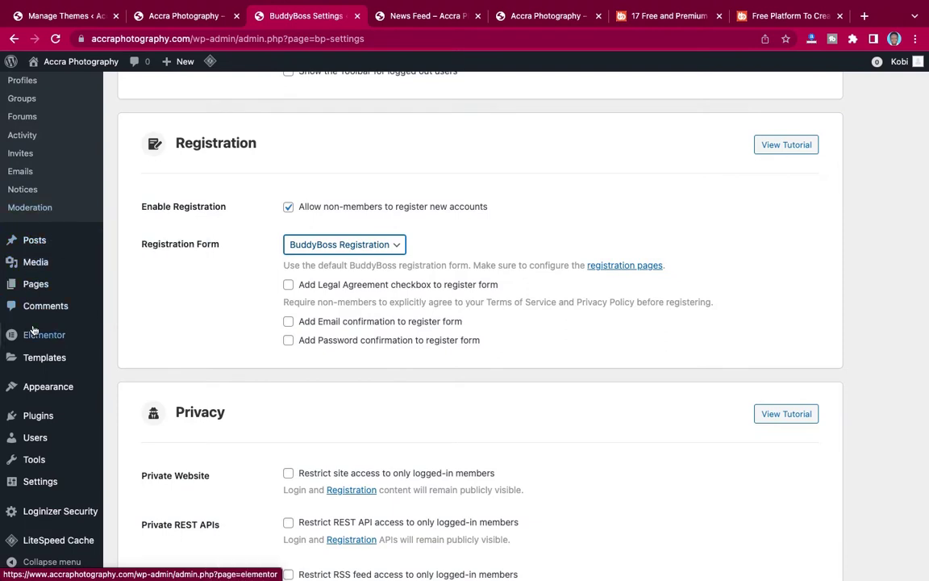
{"action": "mouse_move", "coordinate": [48, 395]}
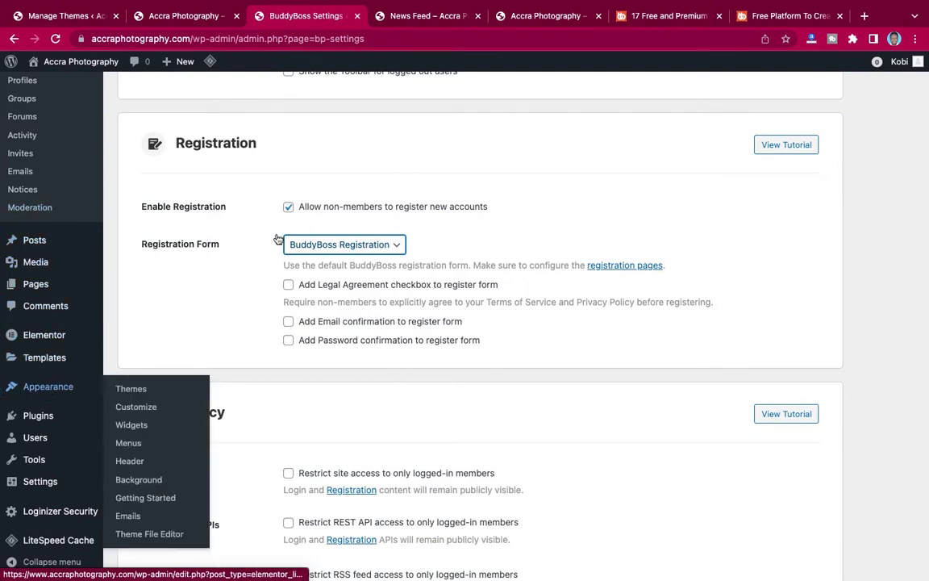
{"action": "left_click", "coordinate": [164, 22]}
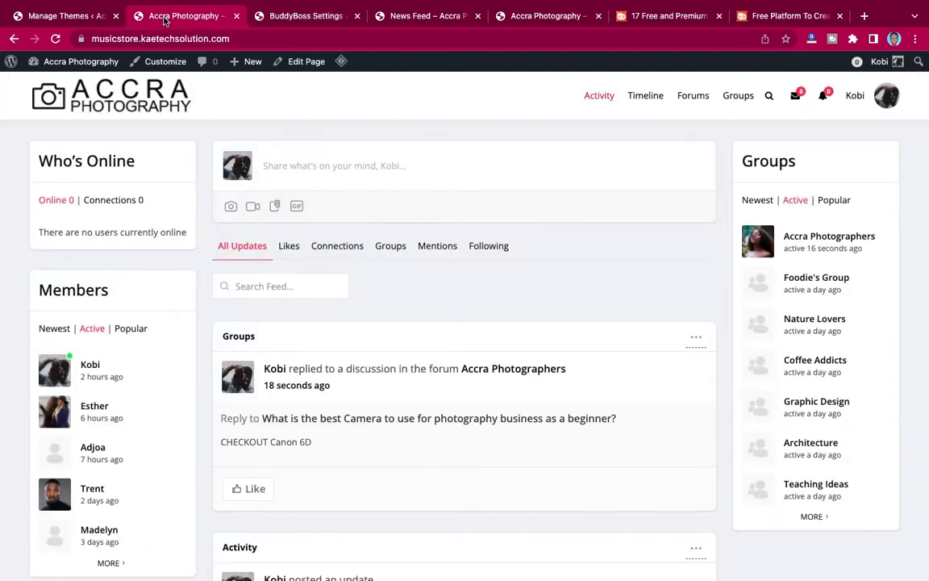
{"action": "mouse_move", "coordinate": [824, 113]}
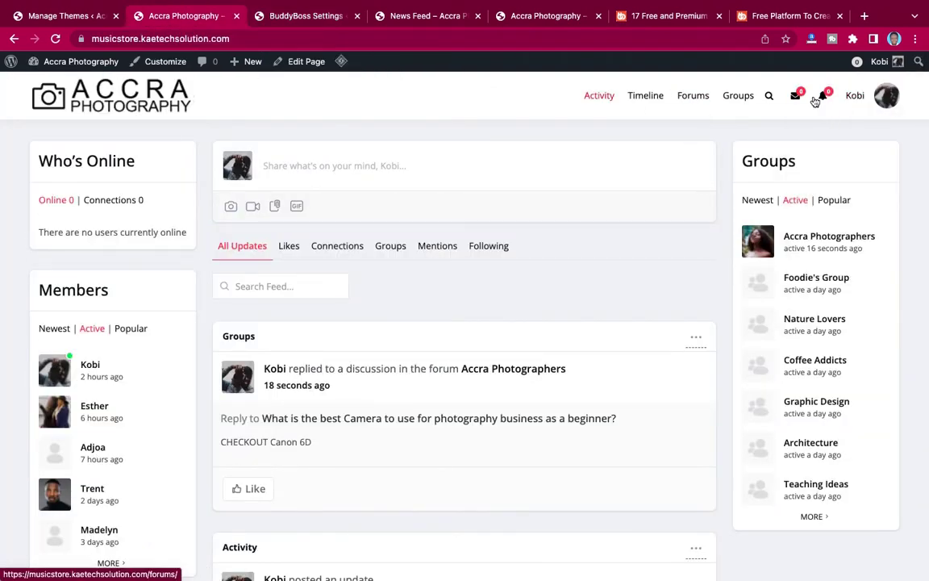
{"action": "mouse_move", "coordinate": [887, 95]}
{"action": "left_click", "coordinate": [826, 315]}
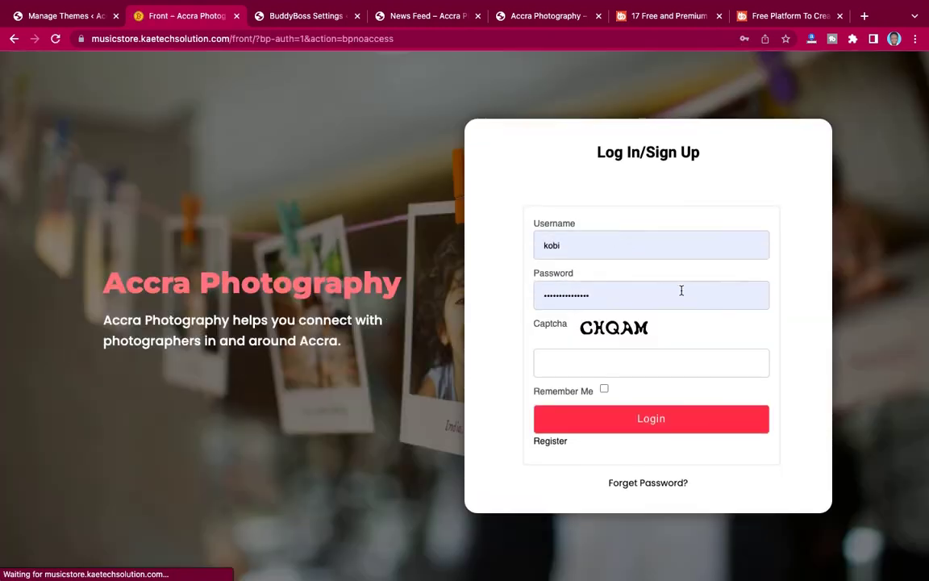
{"action": "left_click", "coordinate": [549, 443]}
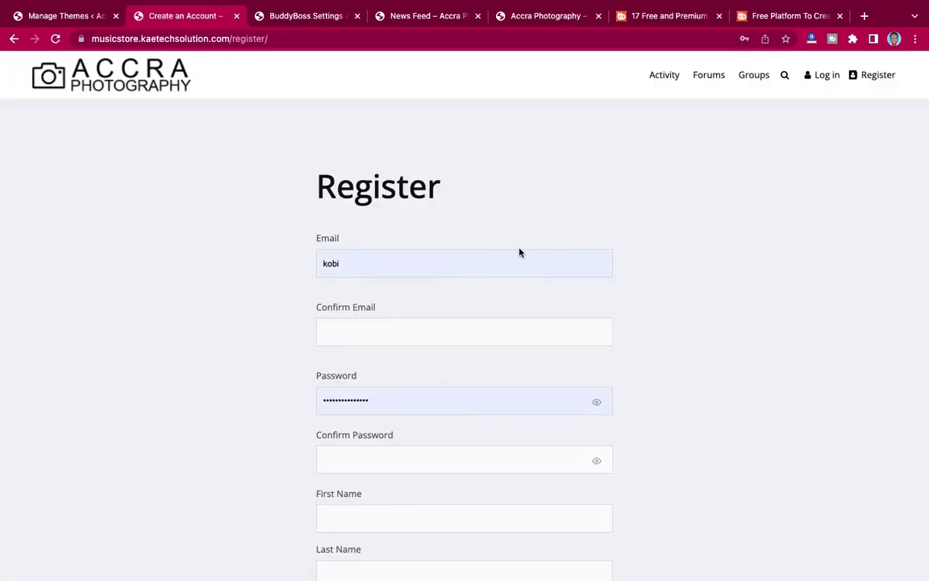
{"action": "scroll", "coordinate": [602, 395], "scroll_direction": "down", "scroll_amount": 3}
{"action": "scroll", "coordinate": [602, 394], "scroll_direction": "up", "scroll_amount": 3}
{"action": "scroll", "coordinate": [648, 374], "scroll_direction": "down", "scroll_amount": 5}
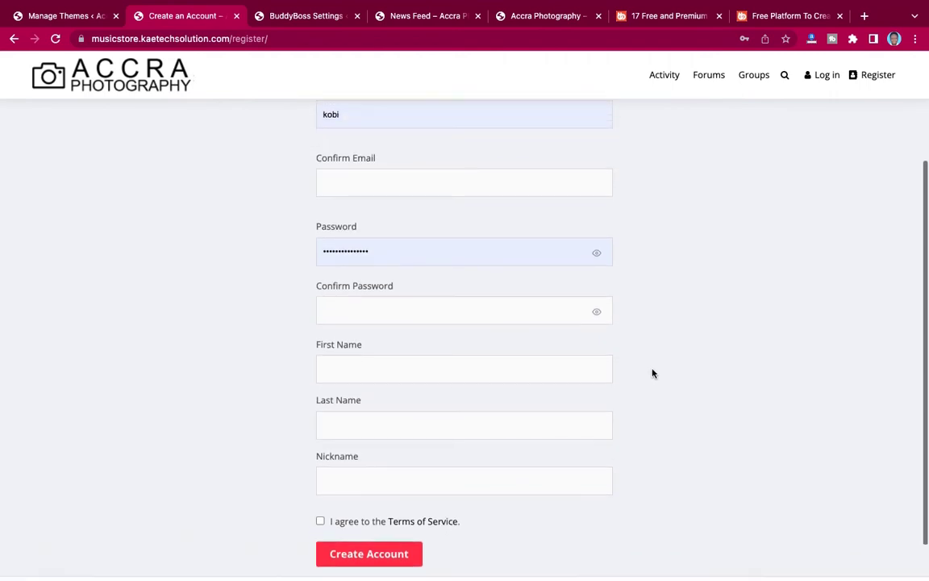
{"action": "scroll", "coordinate": [652, 374], "scroll_direction": "up", "scroll_amount": 3}
{"action": "scroll", "coordinate": [652, 373], "scroll_direction": "down", "scroll_amount": 3}
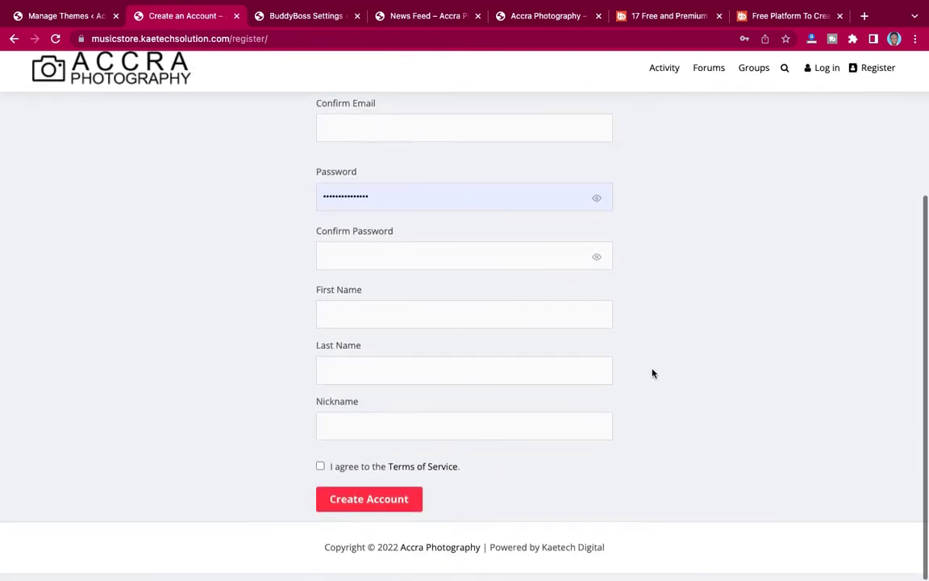
{"action": "scroll", "coordinate": [653, 372], "scroll_direction": "up", "scroll_amount": 3}
{"action": "scroll", "coordinate": [654, 374], "scroll_direction": "down", "scroll_amount": 3}
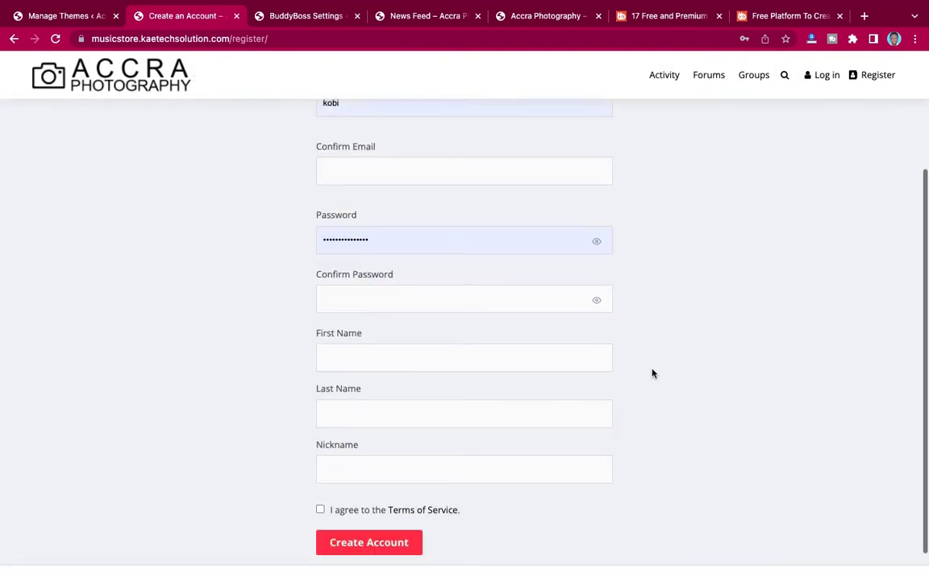
{"action": "scroll", "coordinate": [652, 374], "scroll_direction": "up", "scroll_amount": 3}
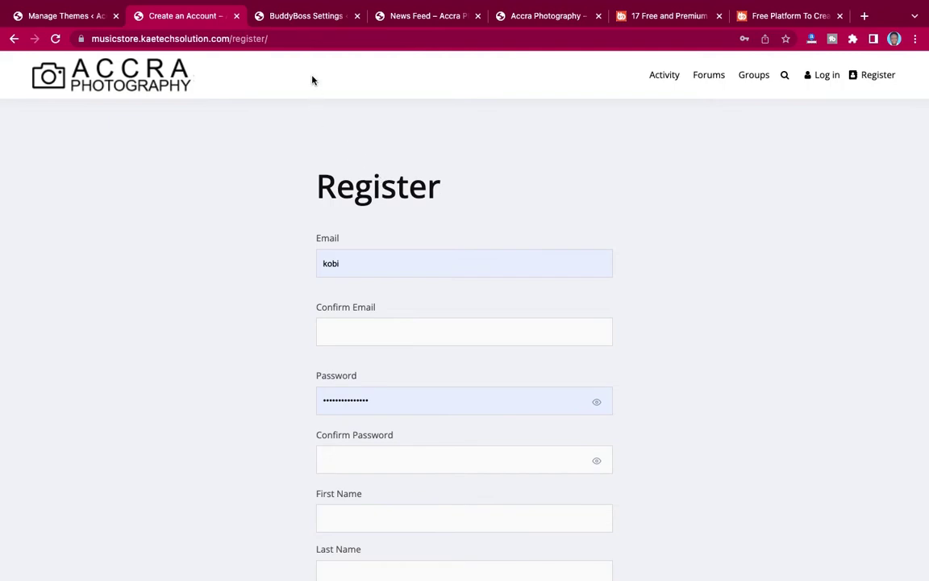
Save the General settings, keeping registration open on the BuddyBoss Registration form.
{"action": "left_click", "coordinate": [302, 18]}
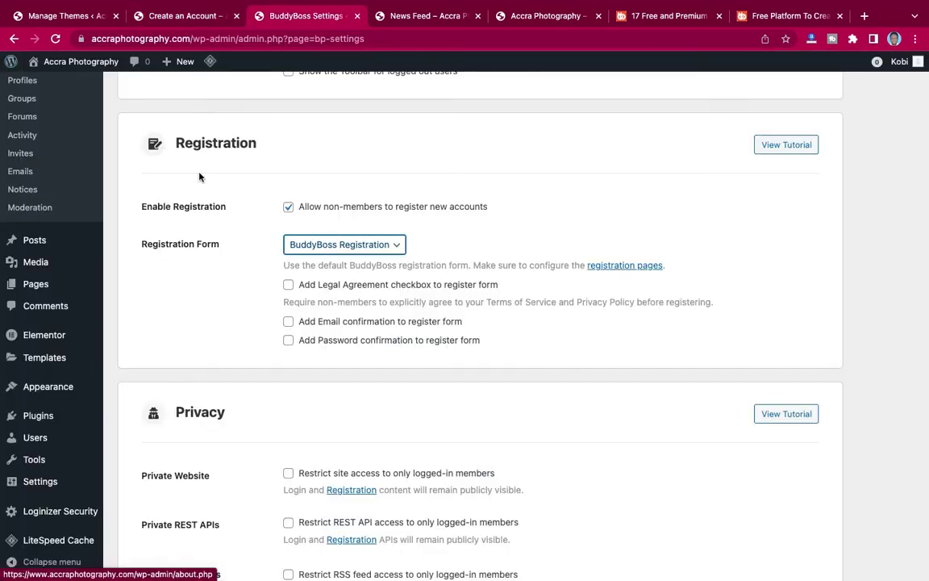
{"action": "scroll", "coordinate": [271, 253], "scroll_direction": "up", "scroll_amount": 5}
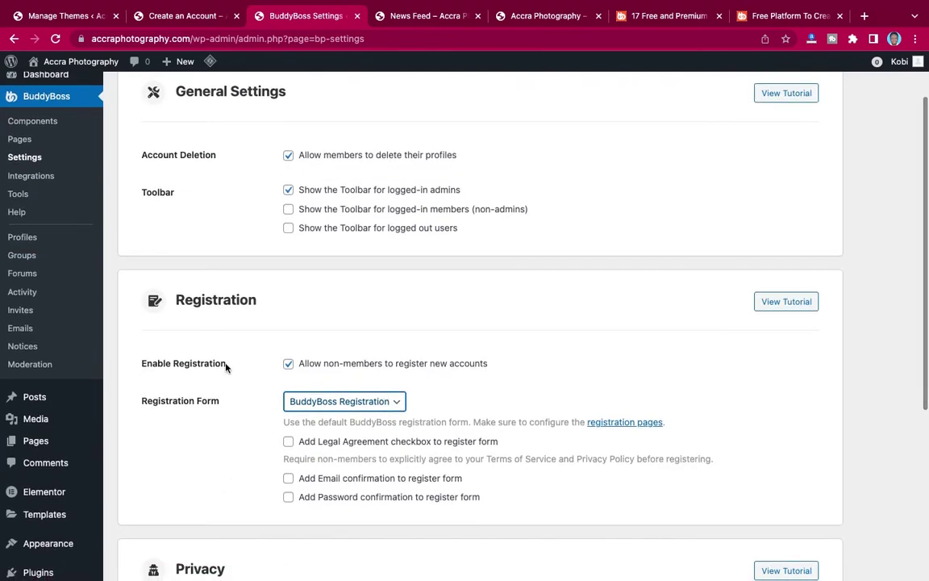
{"action": "scroll", "coordinate": [227, 368], "scroll_direction": "down", "scroll_amount": 3}
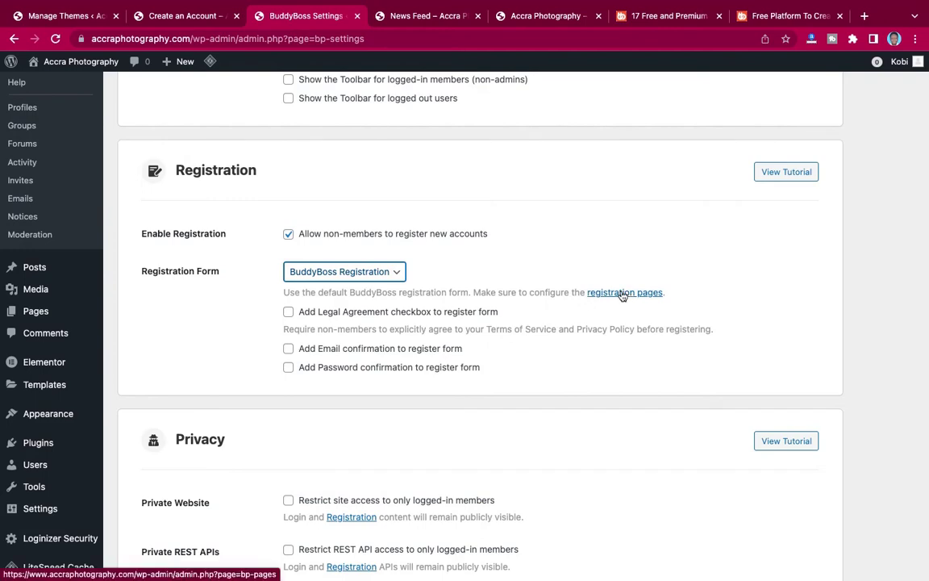
{"action": "scroll", "coordinate": [548, 304], "scroll_direction": "down", "scroll_amount": 4}
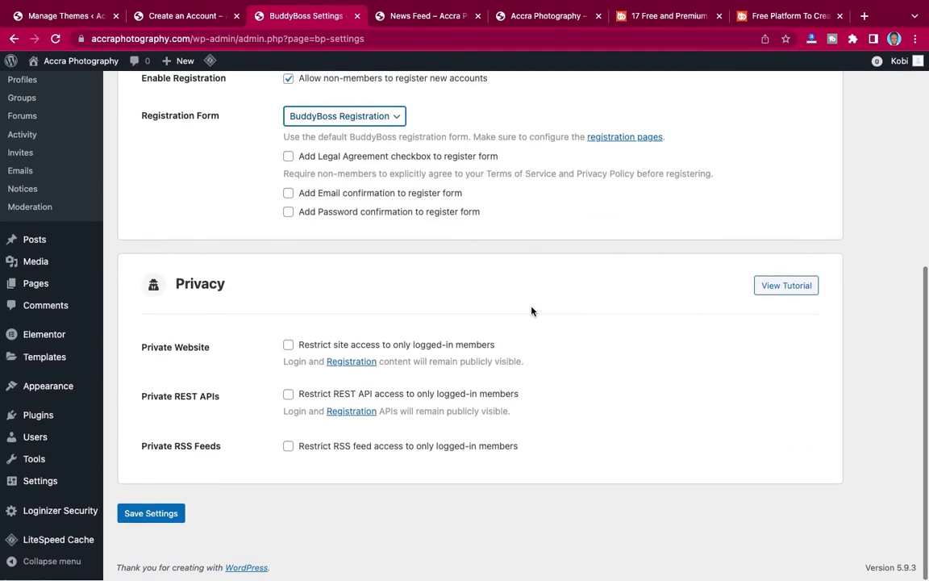
{"action": "left_click", "coordinate": [128, 514]}
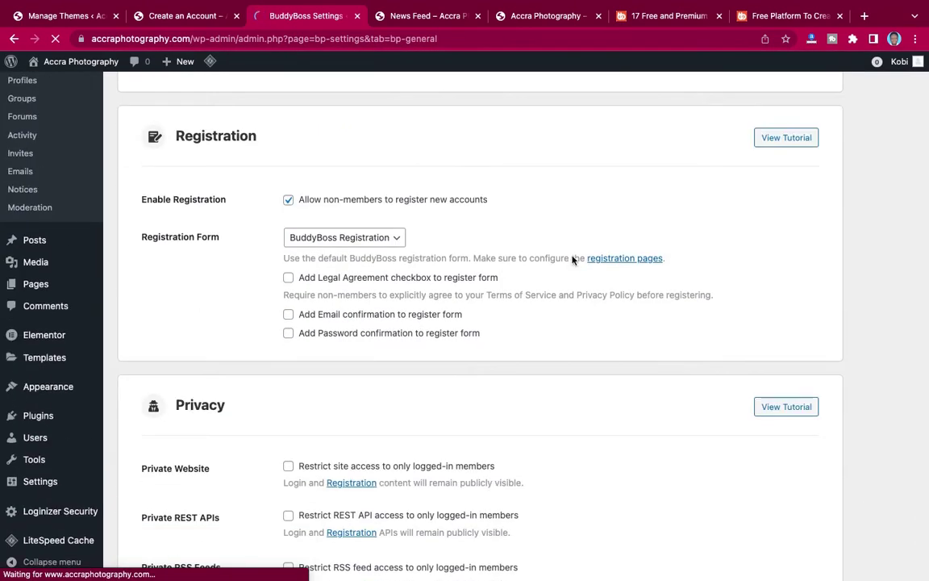
Follow the registration pages link to BuddyBoss > Pages and check which directories lack a page.
{"action": "left_click", "coordinate": [616, 259]}
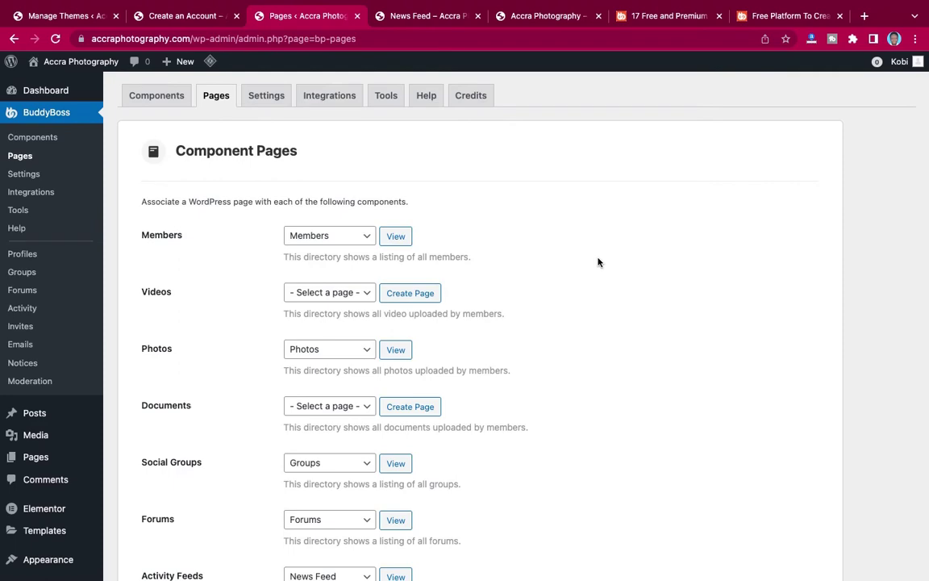
{"action": "scroll", "coordinate": [497, 282], "scroll_direction": "down", "scroll_amount": 5}
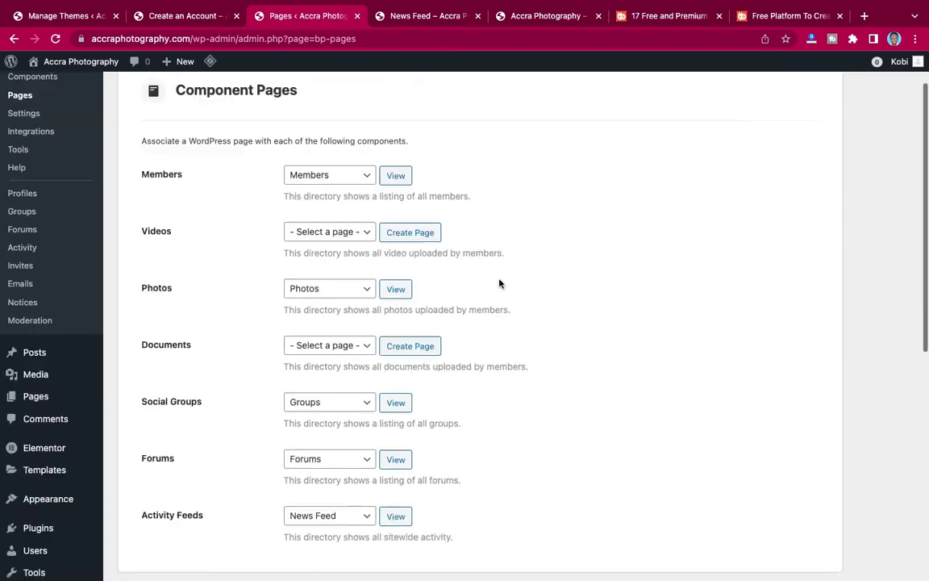
{"action": "scroll", "coordinate": [498, 282], "scroll_direction": "up", "scroll_amount": 4}
{"action": "scroll", "coordinate": [500, 283], "scroll_direction": "up", "scroll_amount": 3}
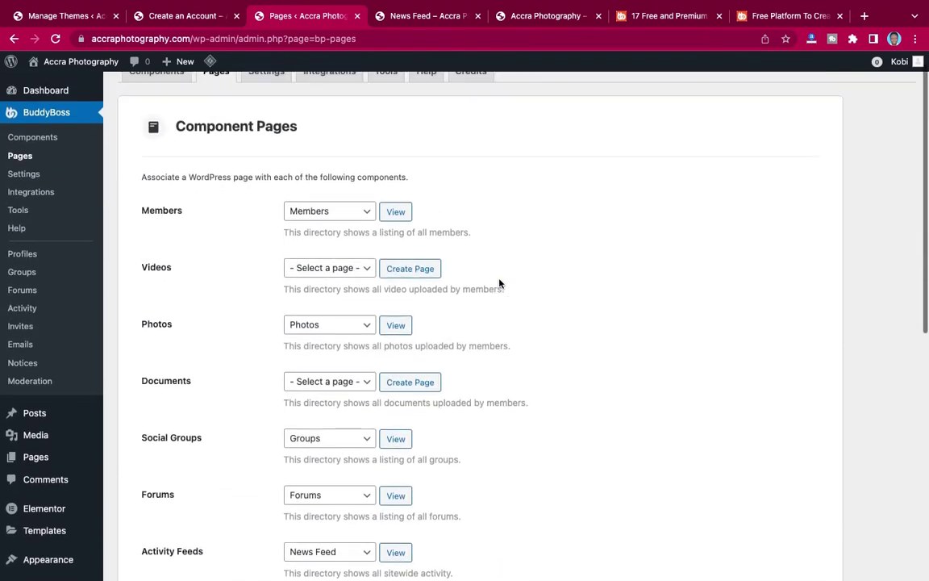
{"action": "scroll", "coordinate": [499, 282], "scroll_direction": "down", "scroll_amount": 1}
{"action": "scroll", "coordinate": [499, 282], "scroll_direction": "up", "scroll_amount": 1}
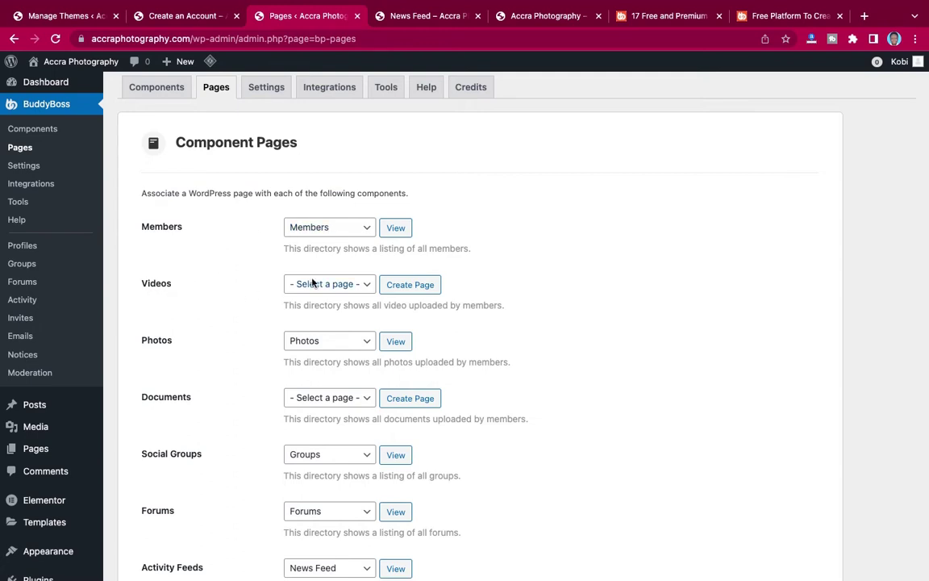
{"action": "scroll", "coordinate": [234, 316], "scroll_direction": "down", "scroll_amount": 3}
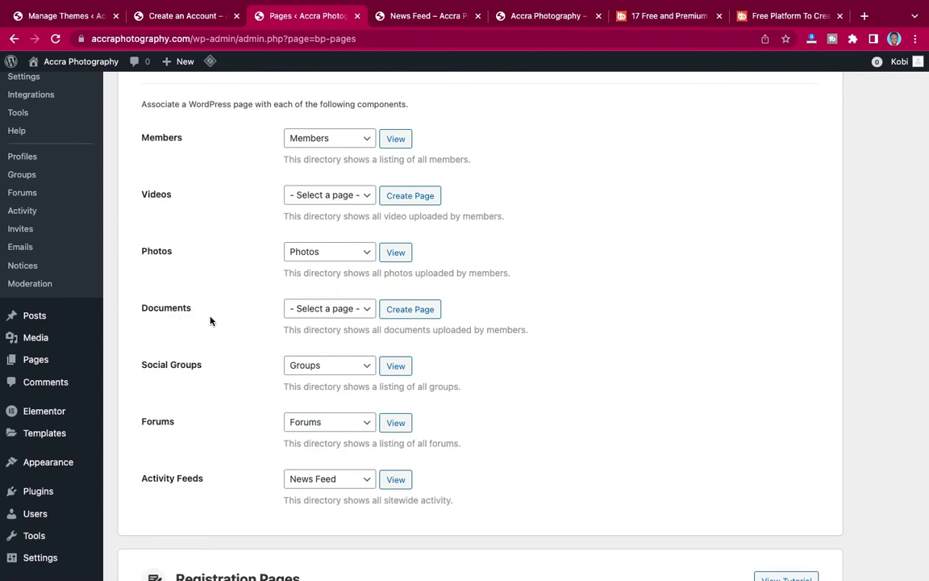
{"action": "scroll", "coordinate": [239, 332], "scroll_direction": "down", "scroll_amount": 2}
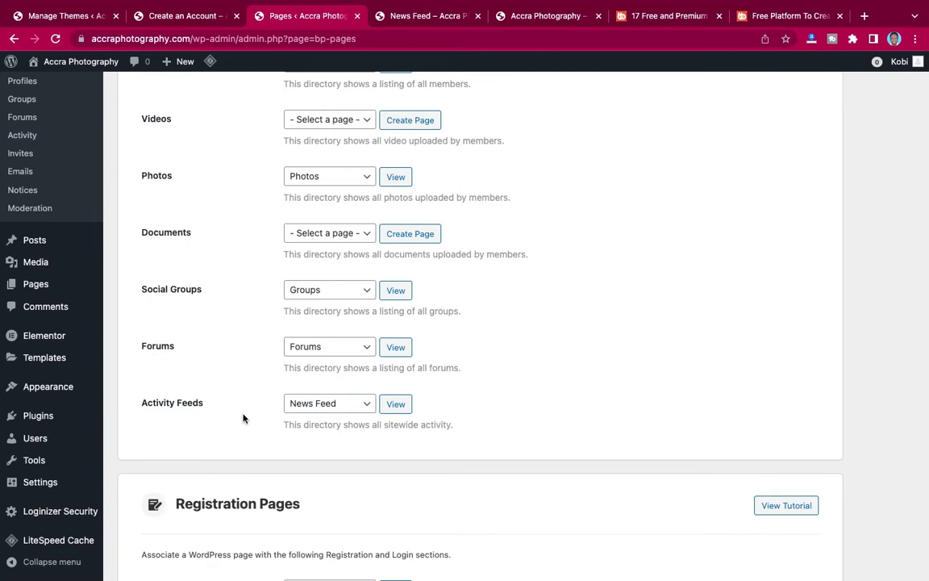
{"action": "scroll", "coordinate": [243, 418], "scroll_direction": "down", "scroll_amount": 8}
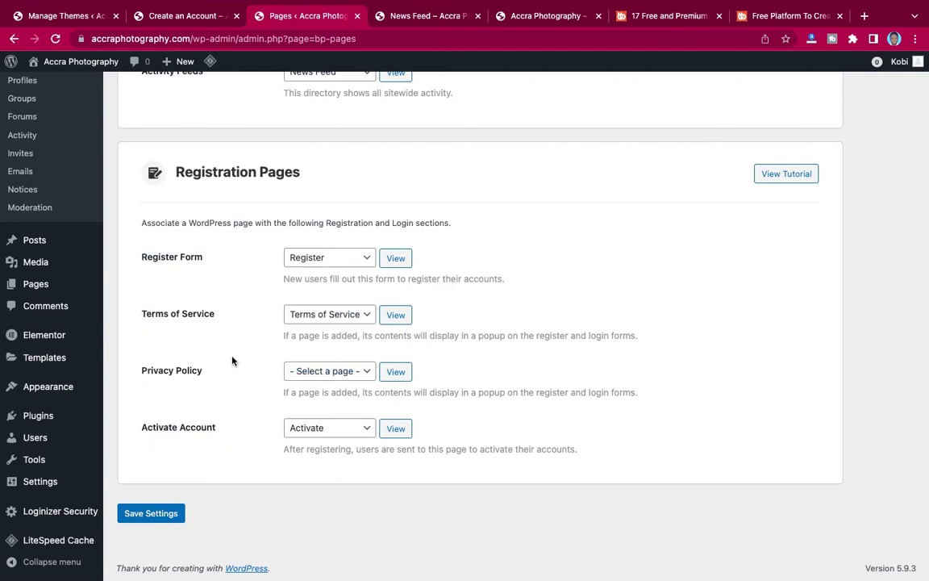
{"action": "scroll", "coordinate": [233, 361], "scroll_direction": "up", "scroll_amount": 10}
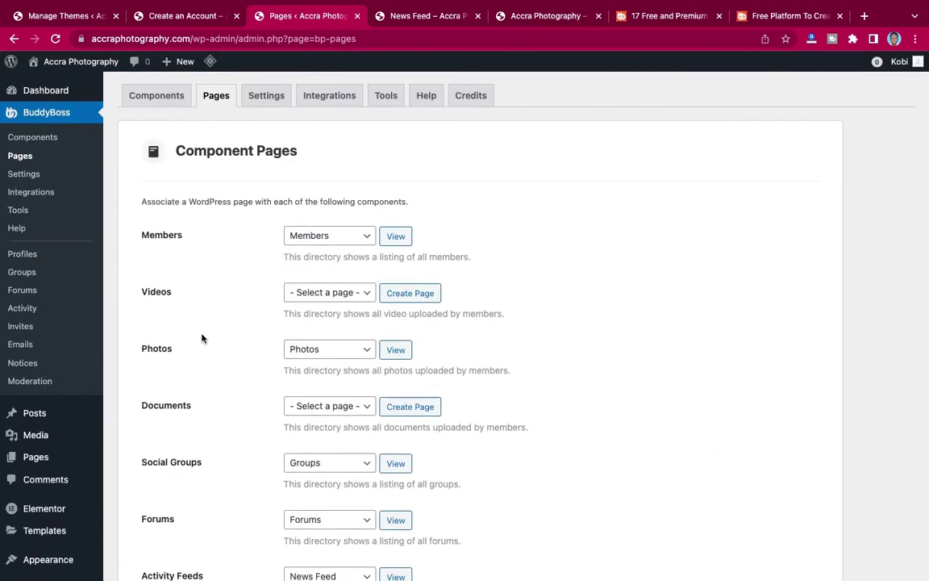
{"action": "scroll", "coordinate": [186, 290], "scroll_direction": "down", "scroll_amount": 5}
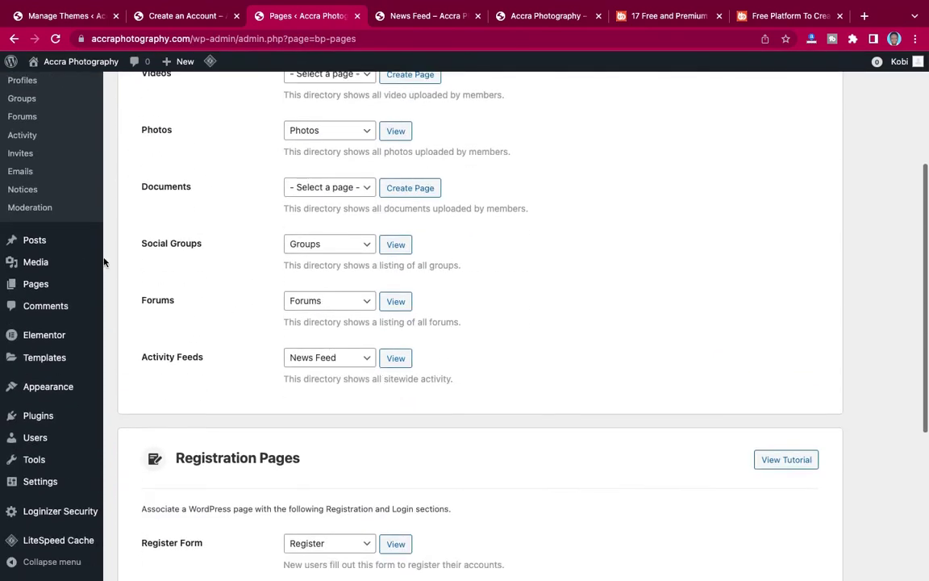
Look through All Posts and the ten existing site pages, then start a new page.
{"action": "mouse_move", "coordinate": [50, 244]}
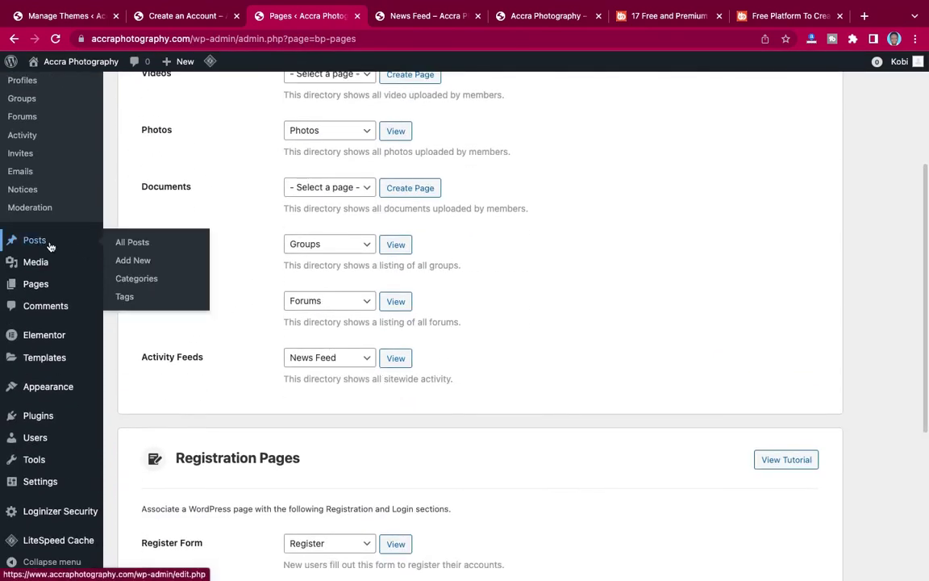
{"action": "left_click", "coordinate": [131, 246]}
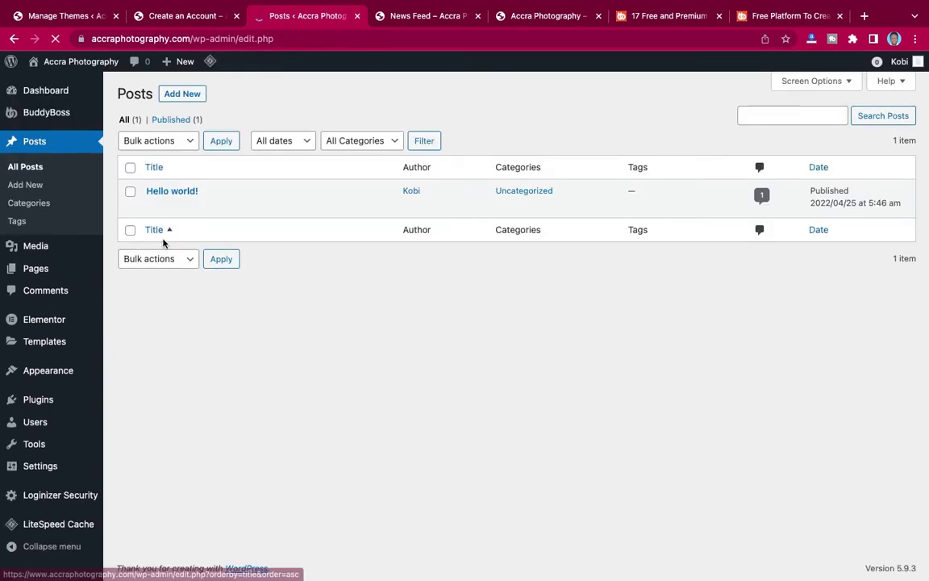
{"action": "mouse_move", "coordinate": [36, 272]}
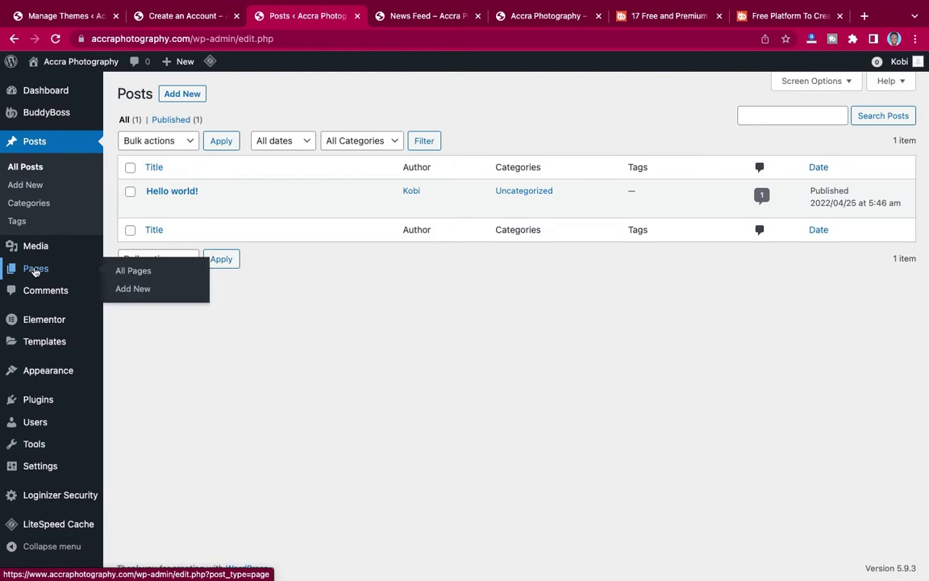
{"action": "left_click", "coordinate": [127, 270]}
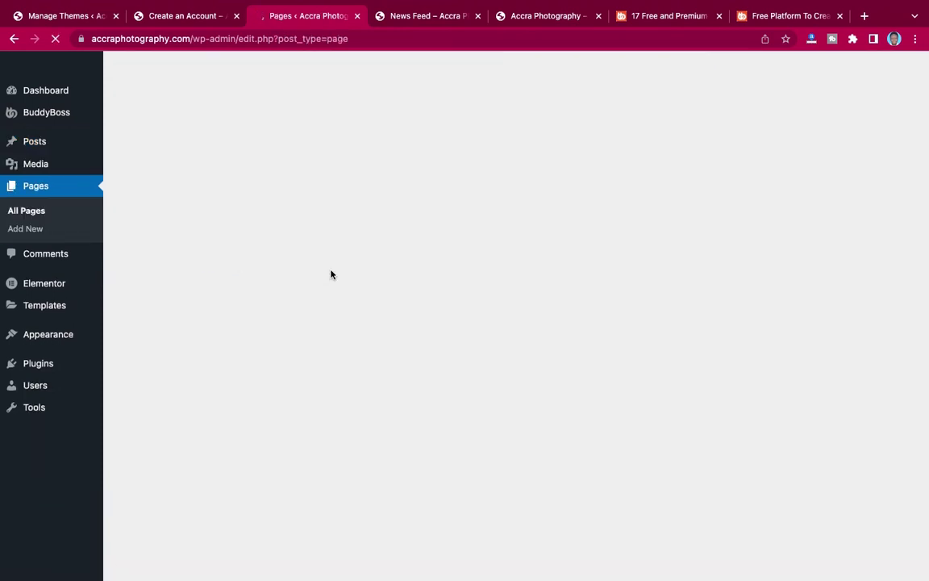
{"action": "scroll", "coordinate": [330, 275], "scroll_direction": "down", "scroll_amount": 3}
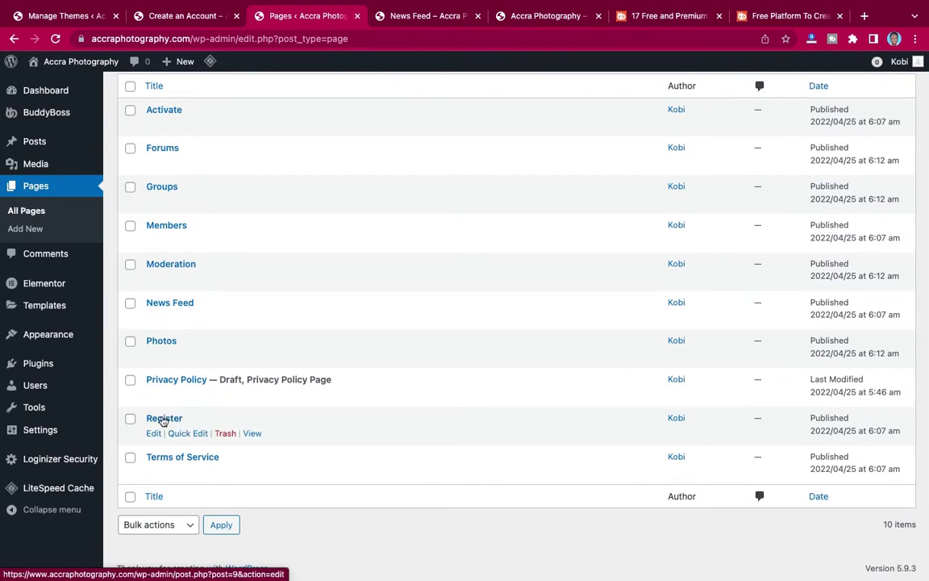
{"action": "scroll", "coordinate": [284, 294], "scroll_direction": "up", "scroll_amount": 2}
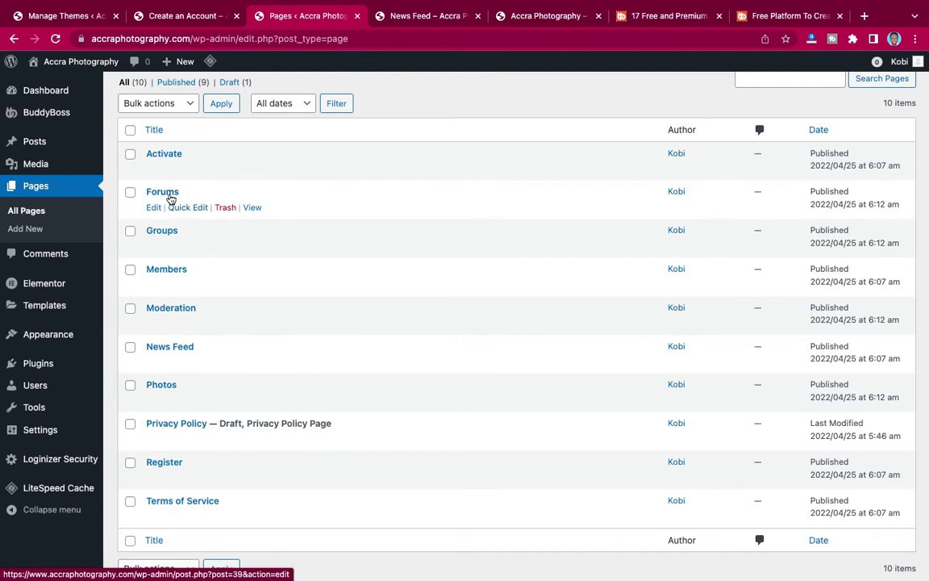
{"action": "scroll", "coordinate": [174, 172], "scroll_direction": "up", "scroll_amount": 1}
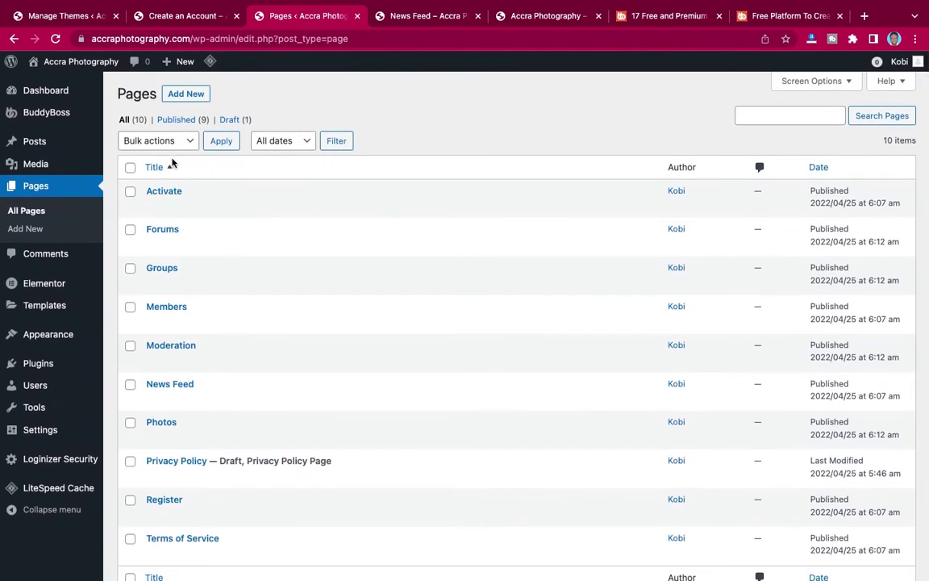
{"action": "left_click", "coordinate": [187, 94]}
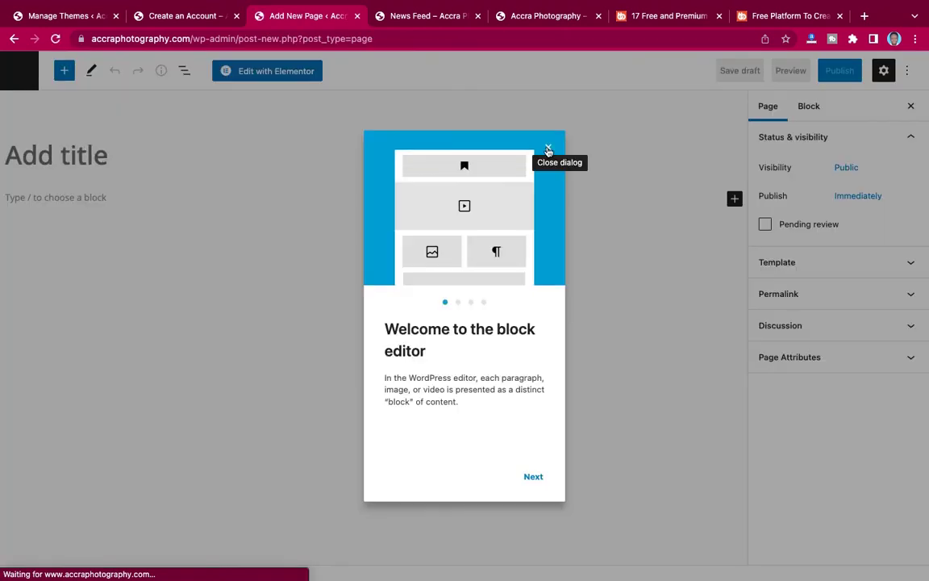
Publish an empty page titled 'Videos' and exit fullscreen editing.
{"action": "left_click", "coordinate": [547, 149]}
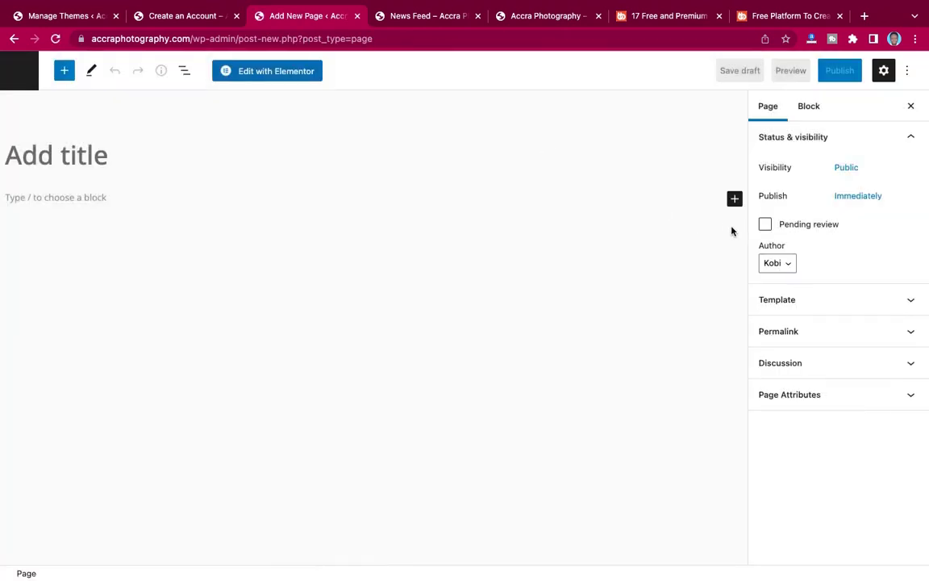
{"action": "left_click", "coordinate": [401, 146]}
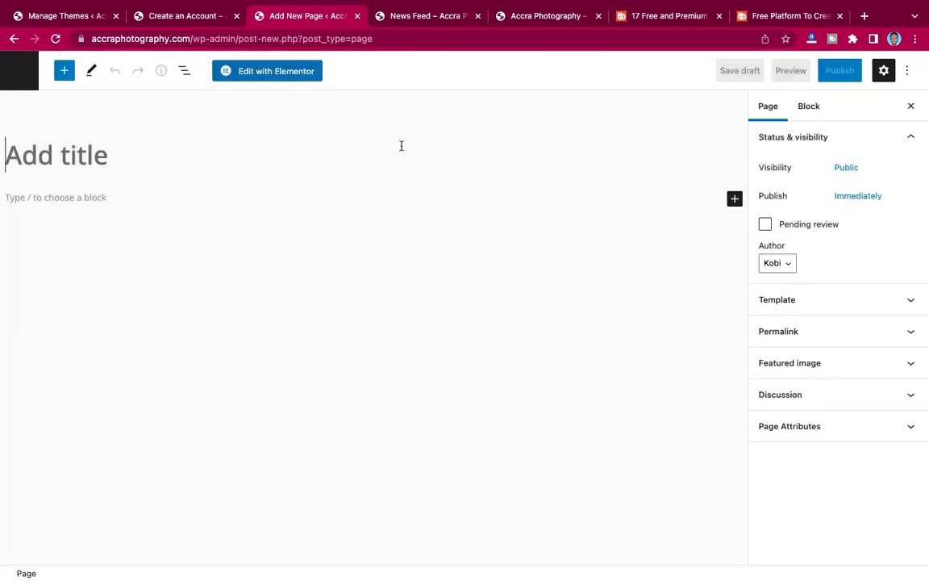
{"action": "type", "text": "Videos"}
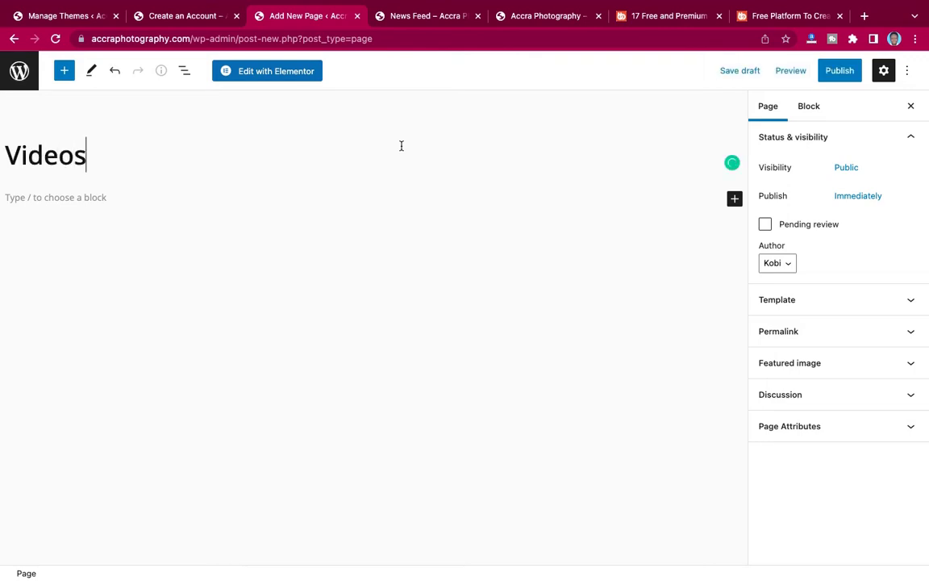
{"action": "left_click", "coordinate": [836, 74]}
{"action": "left_click", "coordinate": [809, 76]}
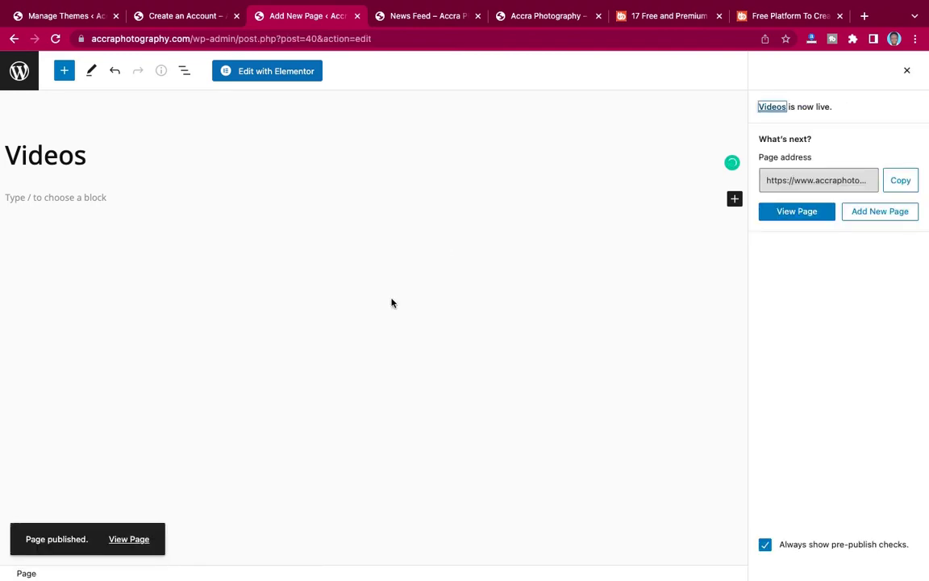
{"action": "left_click", "coordinate": [907, 71]}
{"action": "left_click", "coordinate": [909, 72]}
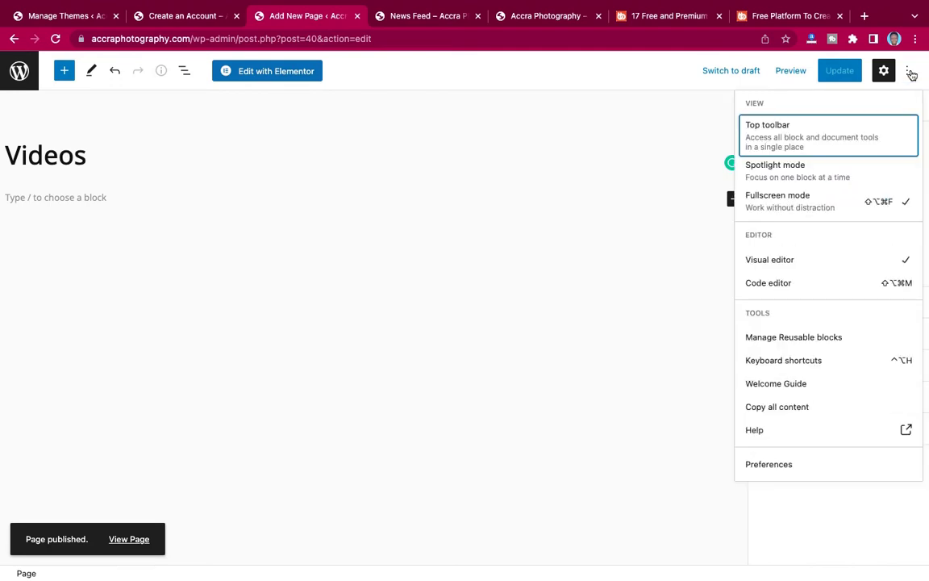
{"action": "left_click", "coordinate": [799, 201]}
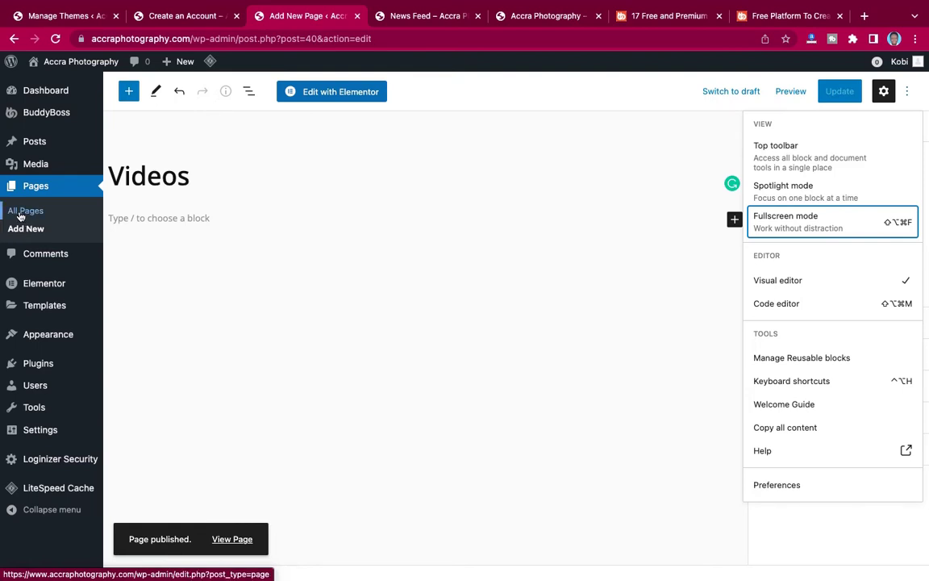
On BuddyBoss > Pages, assign the Videos page to the Videos directory.
{"action": "mouse_move", "coordinate": [32, 149]}
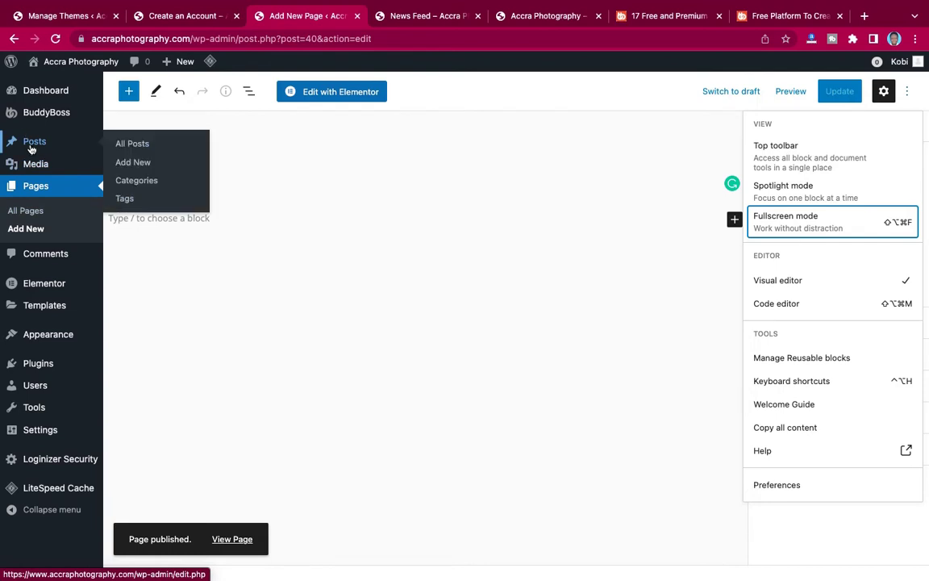
{"action": "mouse_move", "coordinate": [40, 115]}
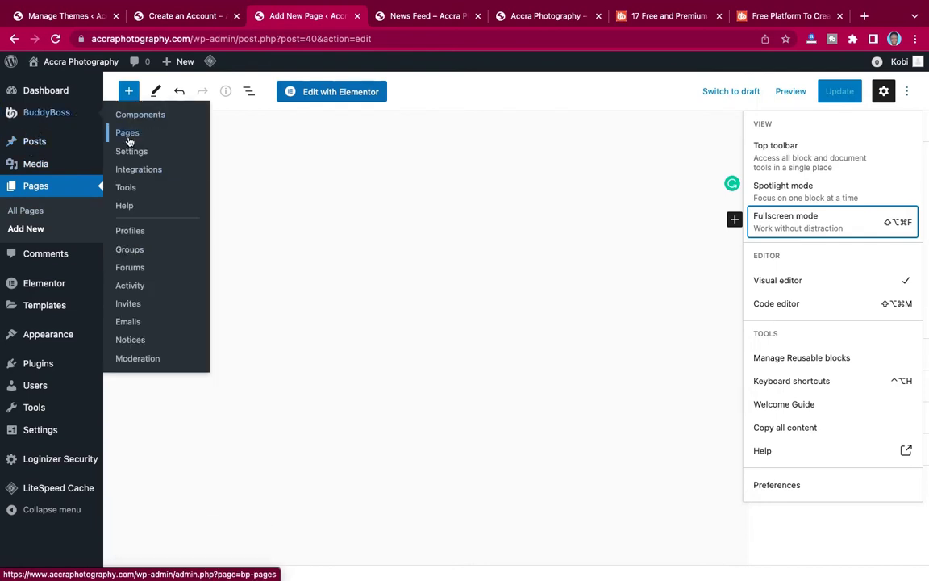
{"action": "left_click", "coordinate": [161, 138]}
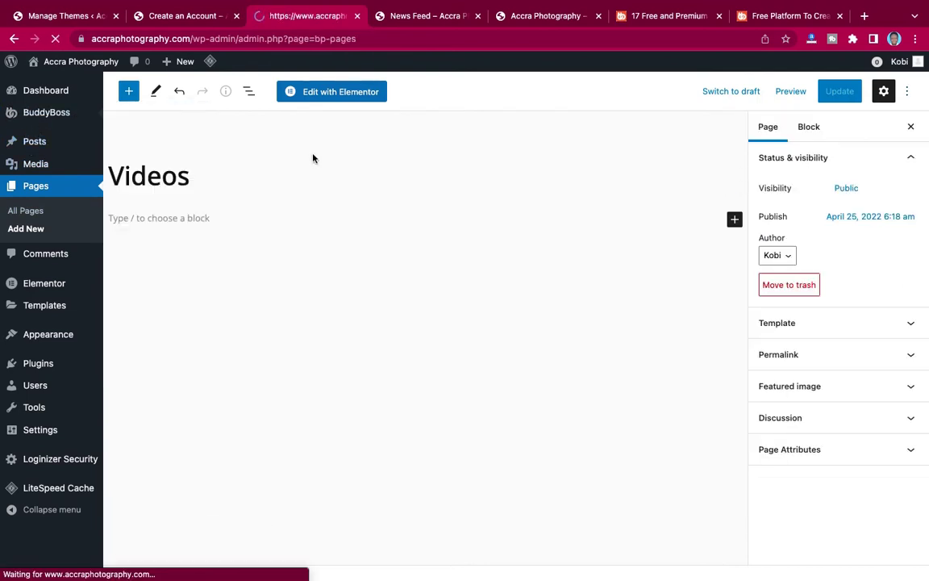
{"action": "scroll", "coordinate": [313, 157], "scroll_direction": "down", "scroll_amount": 3}
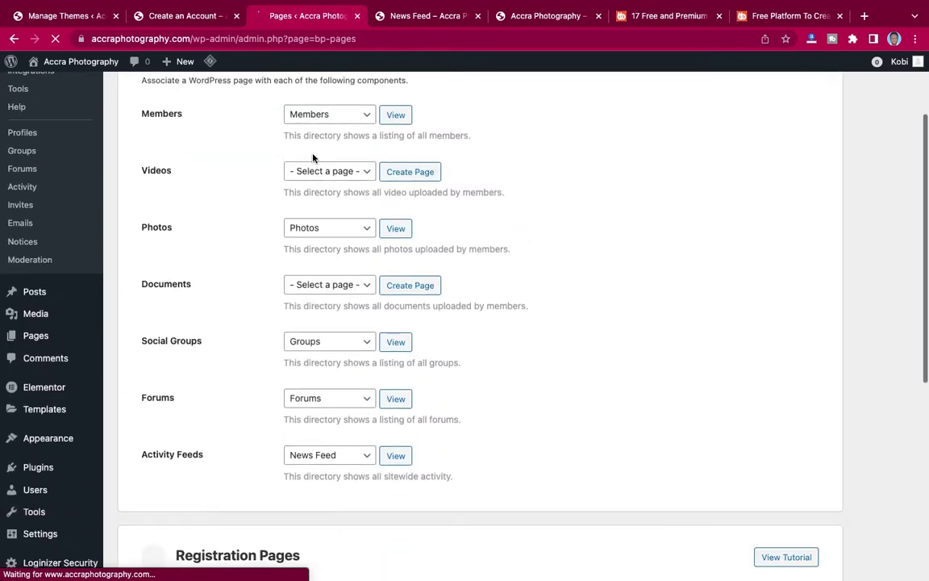
{"action": "left_click", "coordinate": [315, 152]}
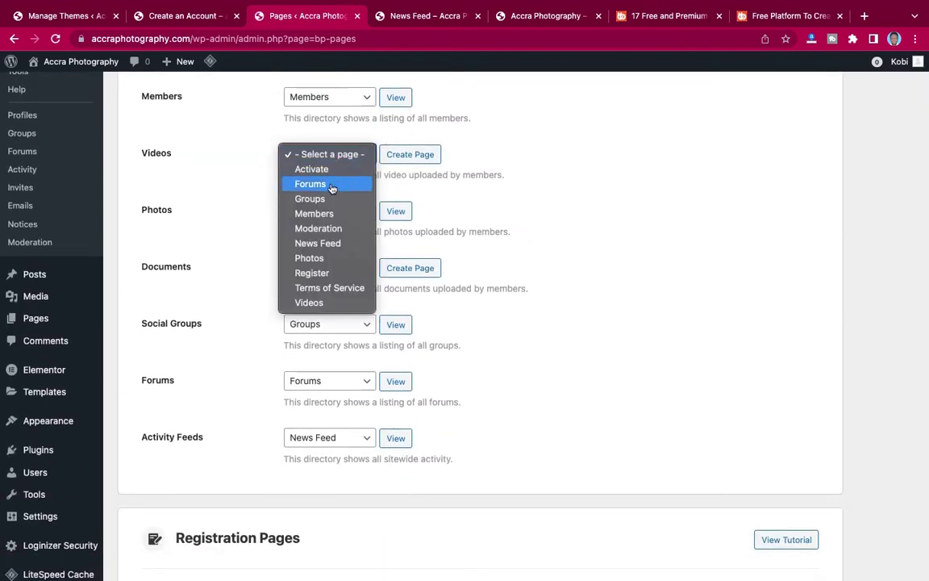
{"action": "left_click", "coordinate": [309, 302]}
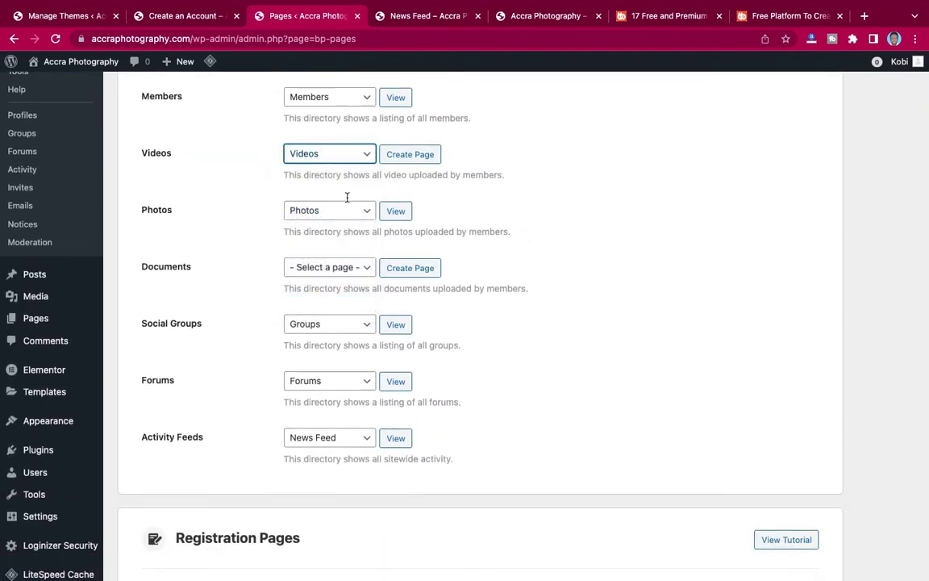
{"action": "scroll", "coordinate": [355, 171], "scroll_direction": "down", "scroll_amount": 1}
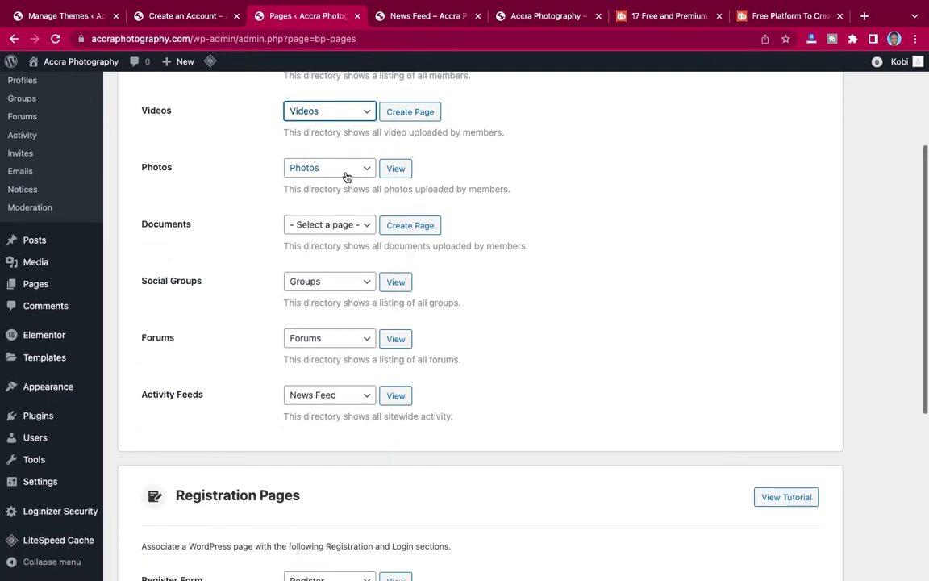
{"action": "scroll", "coordinate": [345, 175], "scroll_direction": "up", "scroll_amount": 2}
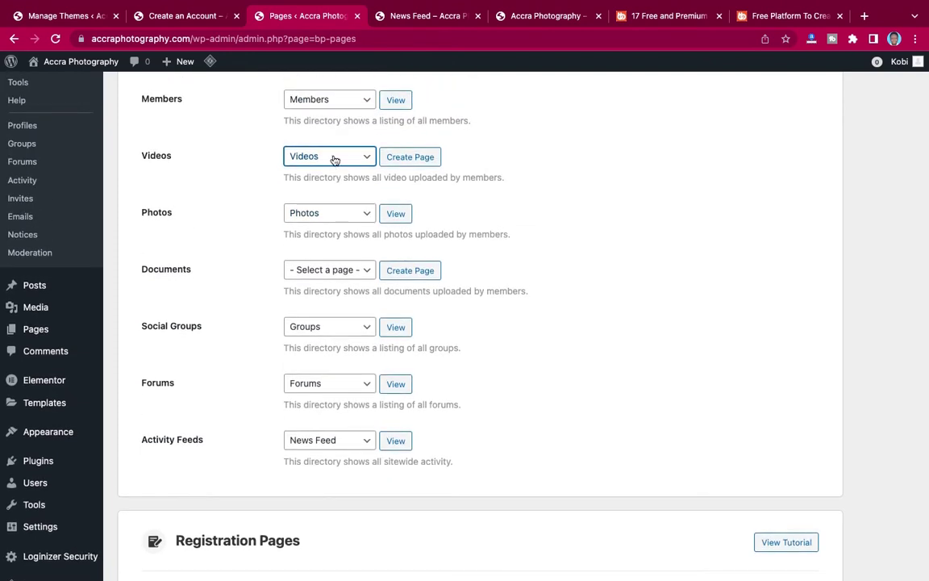
{"action": "left_click", "coordinate": [335, 160]}
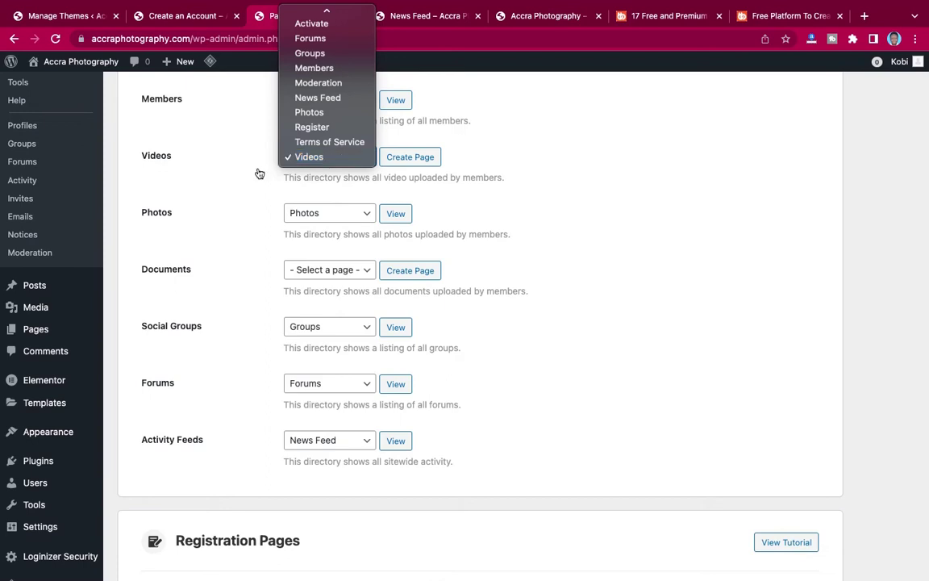
{"action": "left_click", "coordinate": [232, 155]}
{"action": "left_click", "coordinate": [412, 161]}
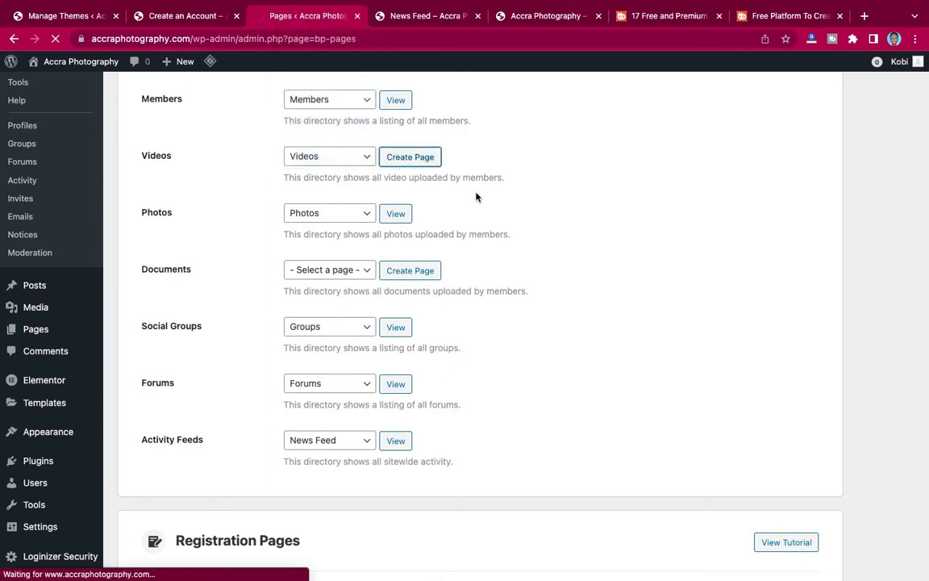
Create a Documents page for the Documents directory and save the page assignments.
{"action": "scroll", "coordinate": [475, 197], "scroll_direction": "down", "scroll_amount": 4}
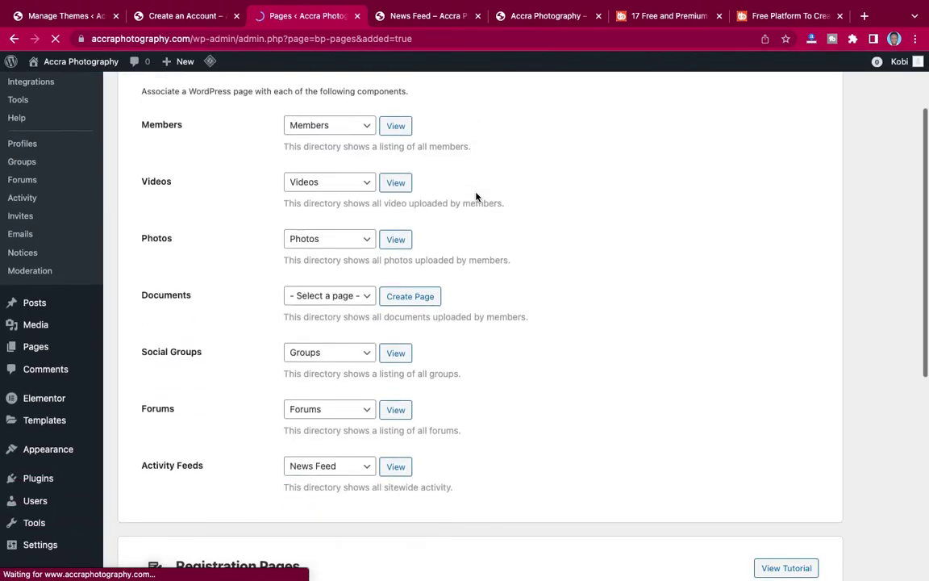
{"action": "scroll", "coordinate": [472, 196], "scroll_direction": "down", "scroll_amount": 2}
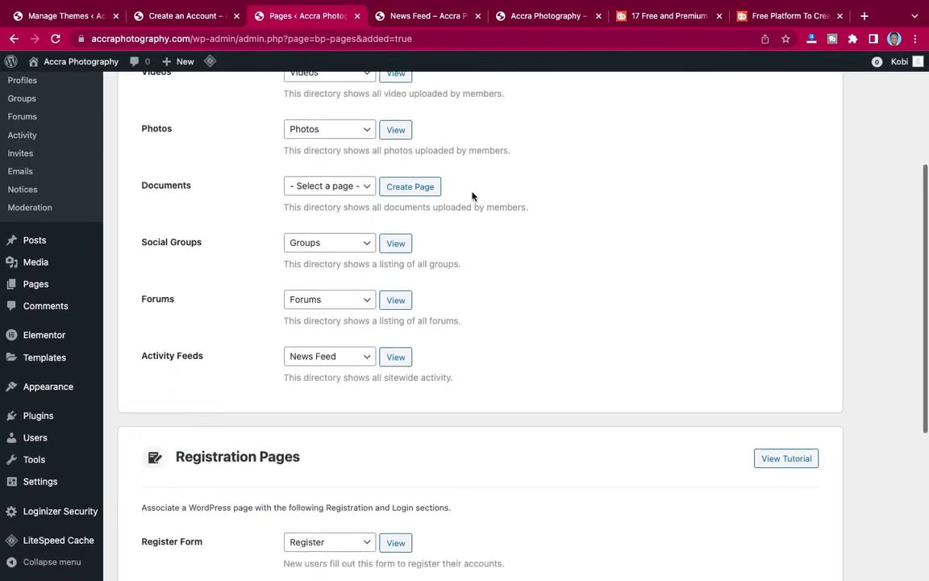
{"action": "left_click", "coordinate": [418, 190]}
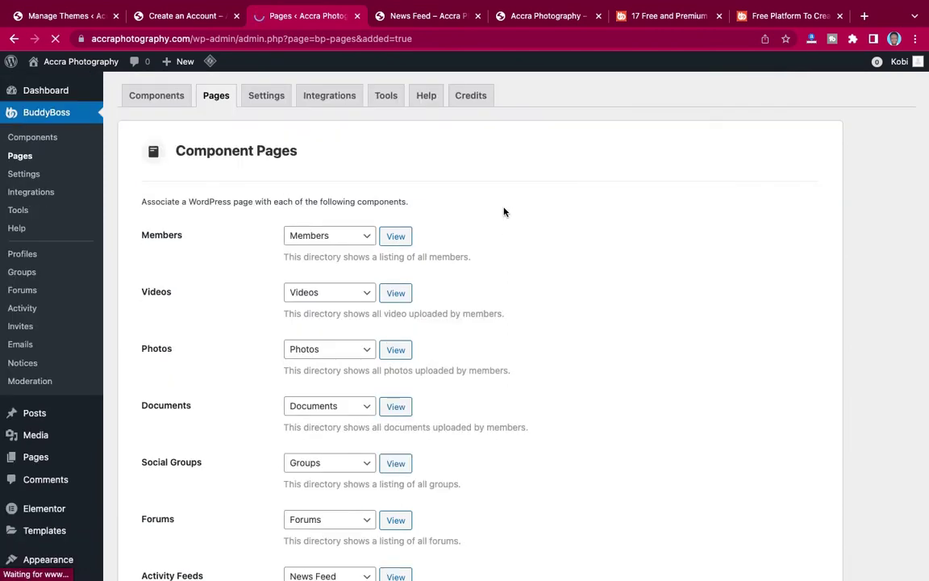
{"action": "scroll", "coordinate": [504, 208], "scroll_direction": "down", "scroll_amount": 5}
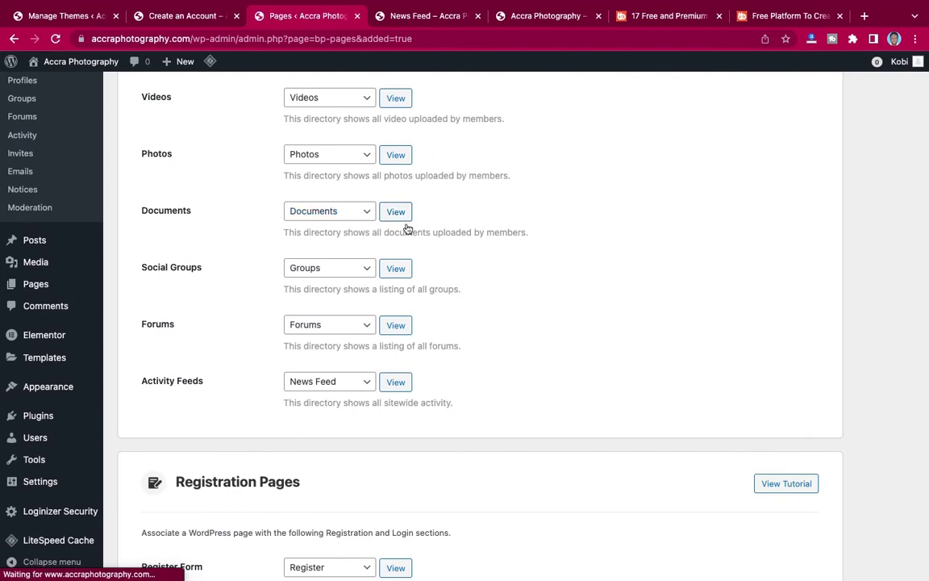
{"action": "scroll", "coordinate": [444, 236], "scroll_direction": "down", "scroll_amount": 1}
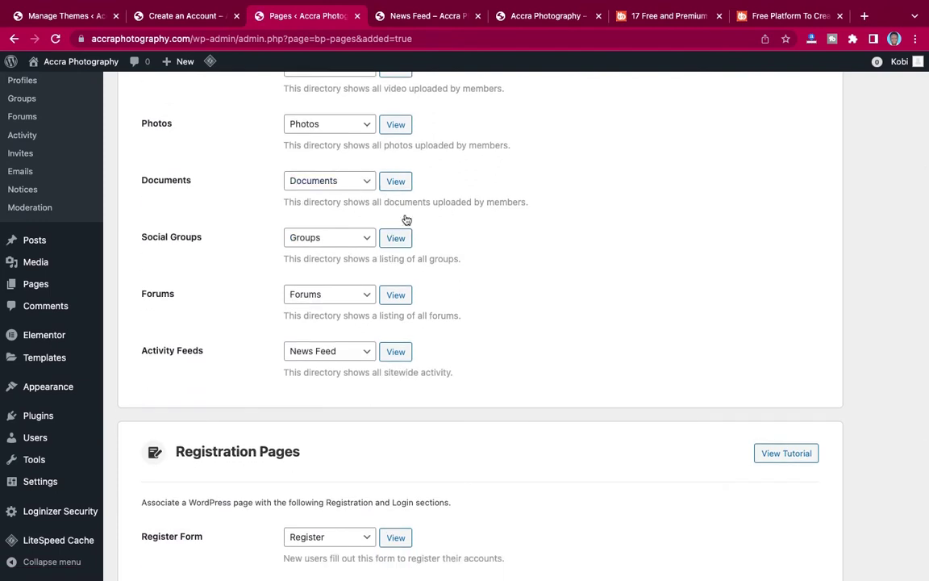
{"action": "scroll", "coordinate": [454, 284], "scroll_direction": "down", "scroll_amount": 7}
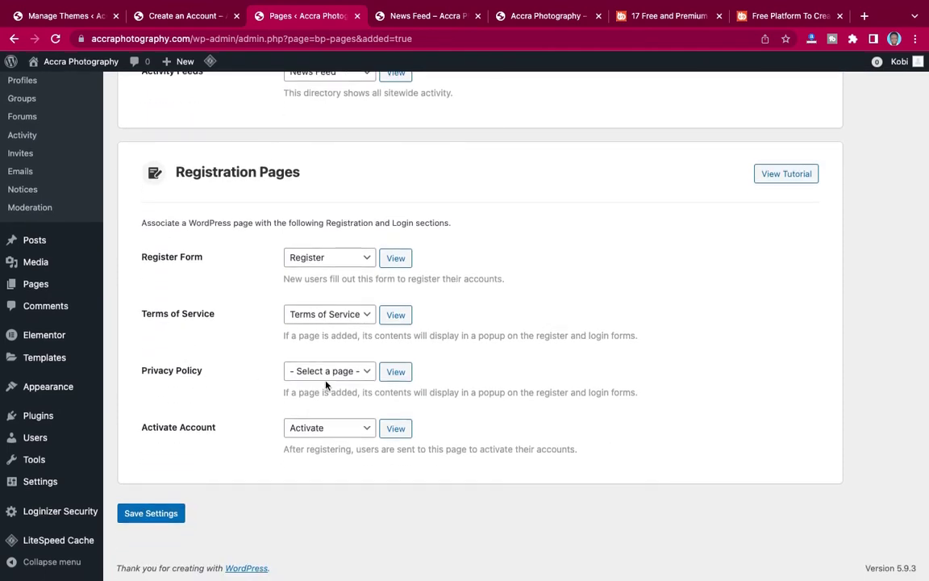
{"action": "scroll", "coordinate": [494, 247], "scroll_direction": "up", "scroll_amount": 3}
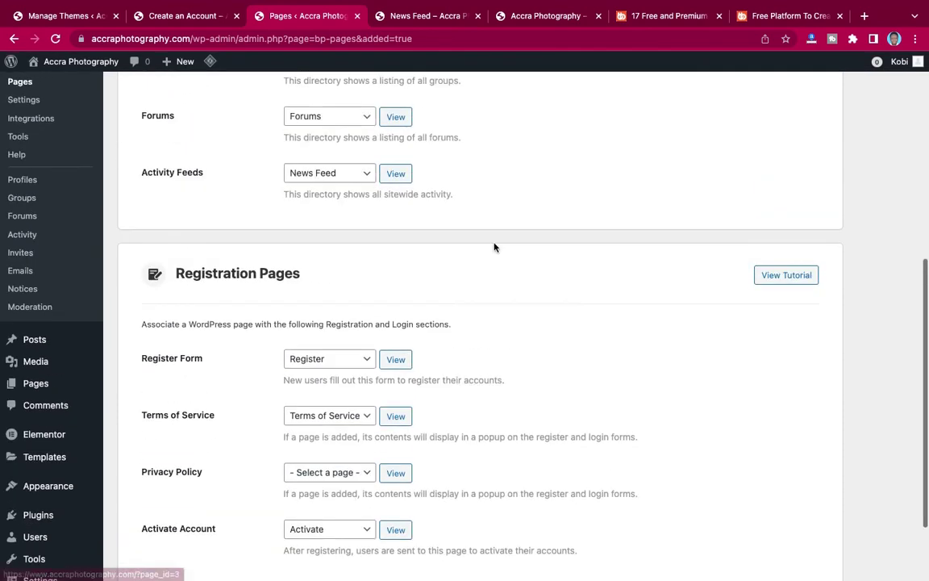
{"action": "scroll", "coordinate": [494, 247], "scroll_direction": "up", "scroll_amount": 10}
{"action": "scroll", "coordinate": [493, 244], "scroll_direction": "down", "scroll_amount": 12}
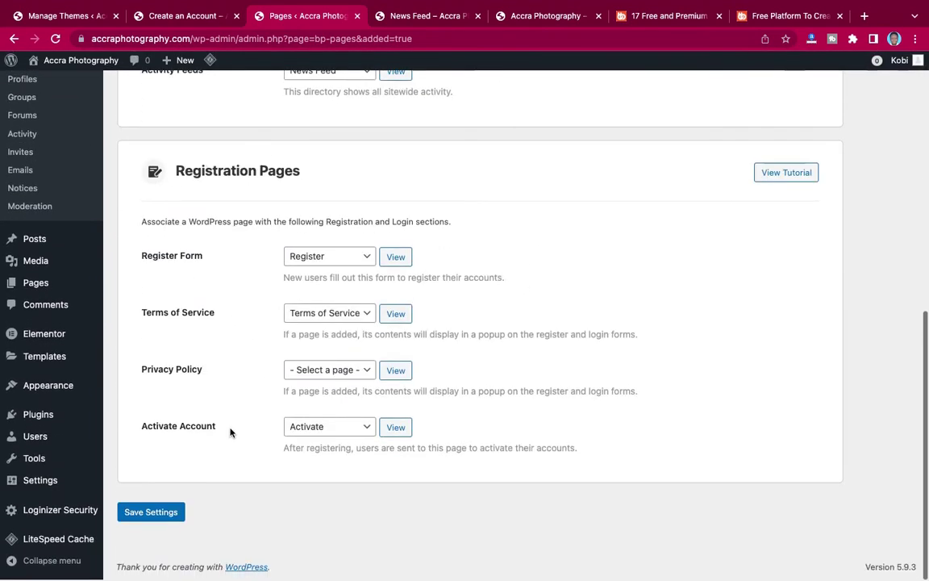
{"action": "left_click", "coordinate": [151, 512]}
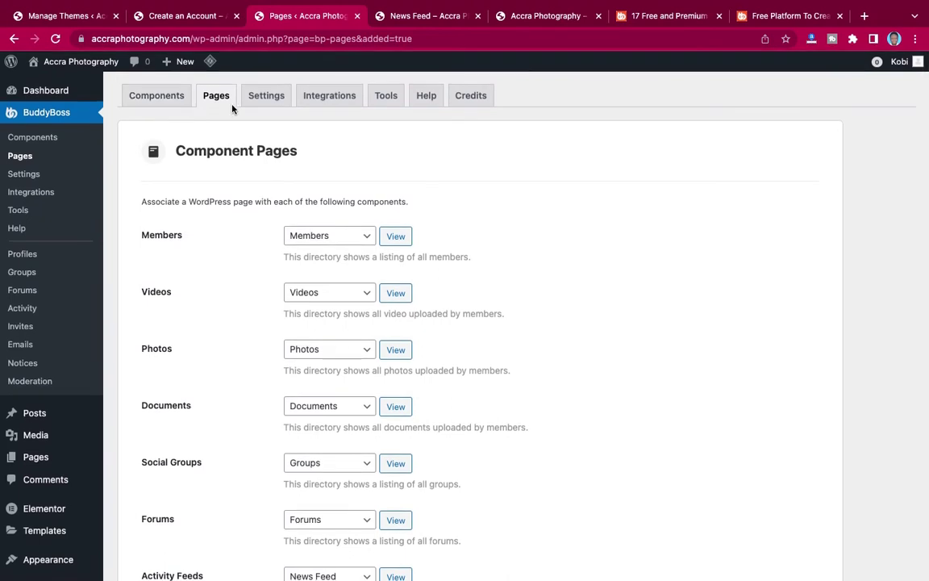
Review the General BuddyBoss settings, then move to the Profiles settings tab.
{"action": "left_click", "coordinate": [261, 97]}
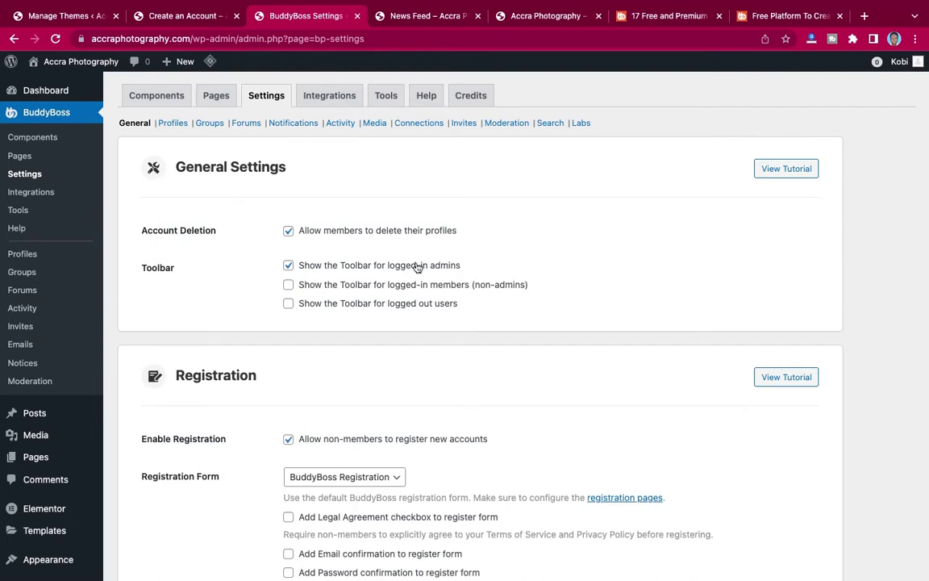
{"action": "scroll", "coordinate": [506, 286], "scroll_direction": "down", "scroll_amount": 1}
{"action": "scroll", "coordinate": [506, 286], "scroll_direction": "down", "scroll_amount": 5}
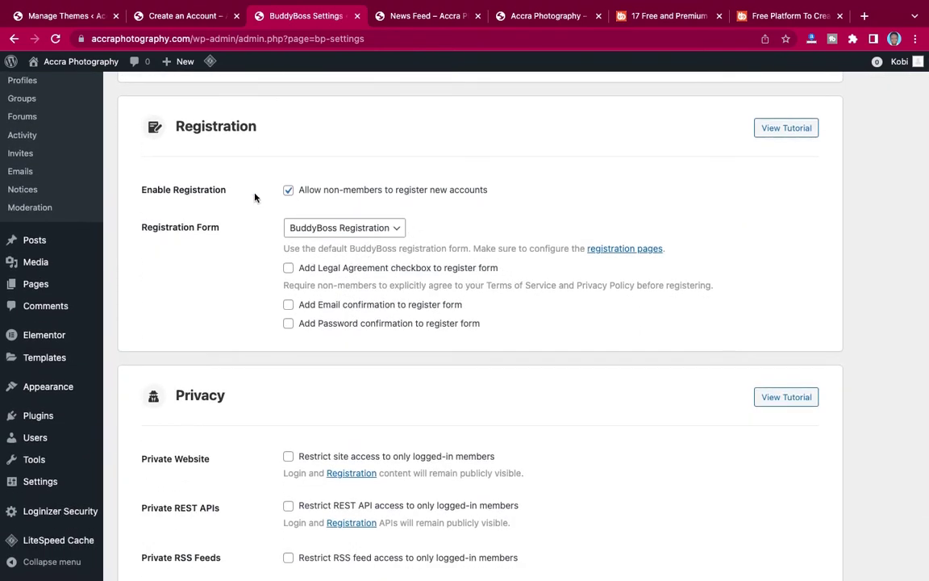
{"action": "scroll", "coordinate": [411, 252], "scroll_direction": "down", "scroll_amount": 3}
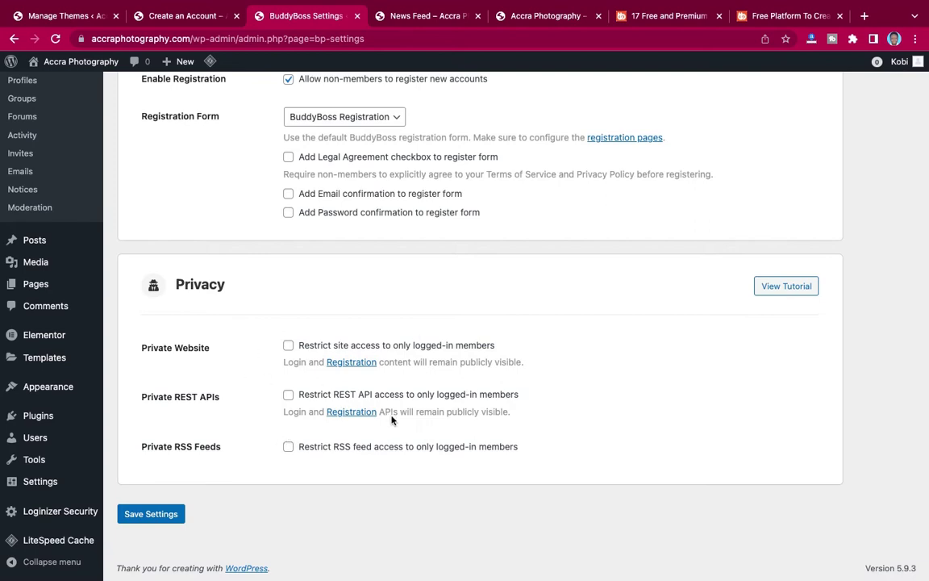
{"action": "scroll", "coordinate": [559, 369], "scroll_direction": "up", "scroll_amount": 3}
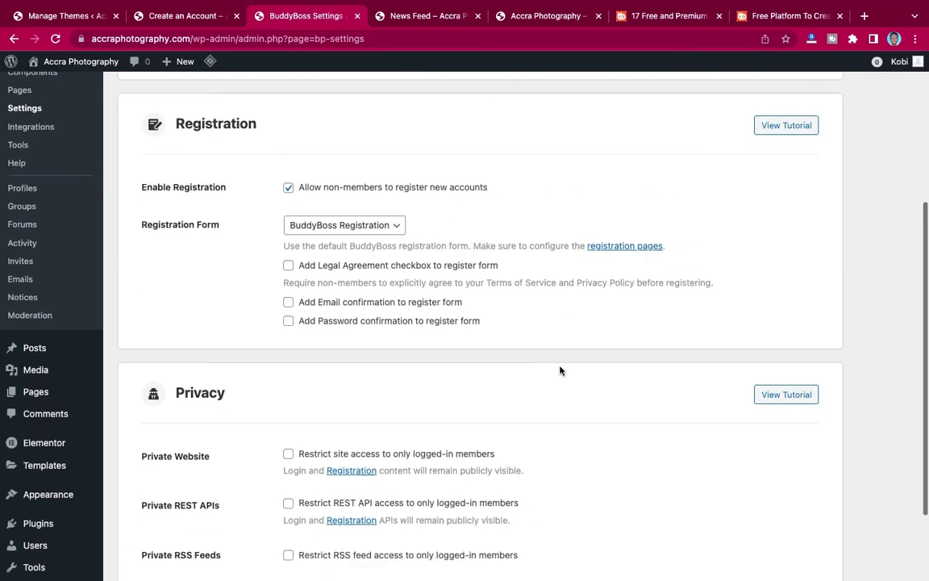
{"action": "scroll", "coordinate": [556, 369], "scroll_direction": "down", "scroll_amount": 3}
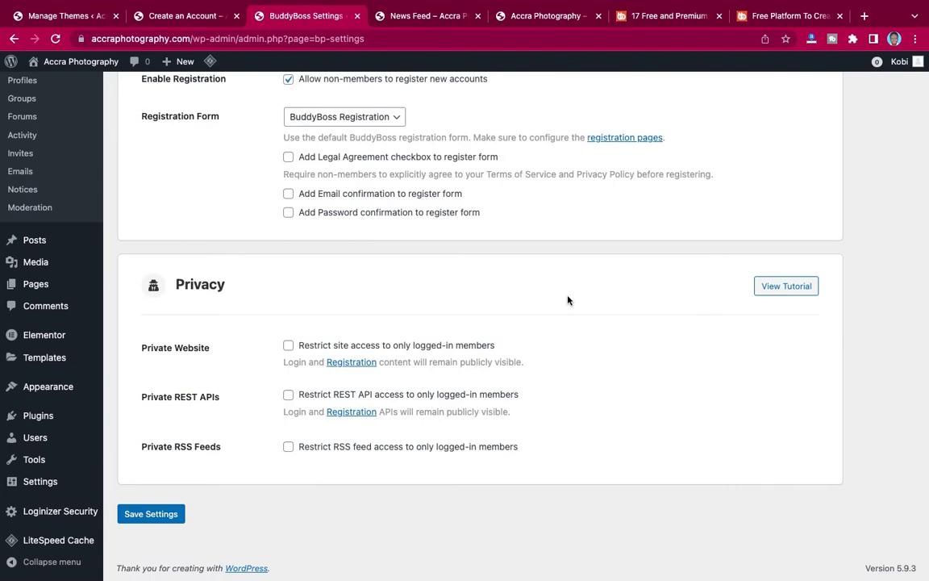
{"action": "scroll", "coordinate": [568, 300], "scroll_direction": "up", "scroll_amount": 5}
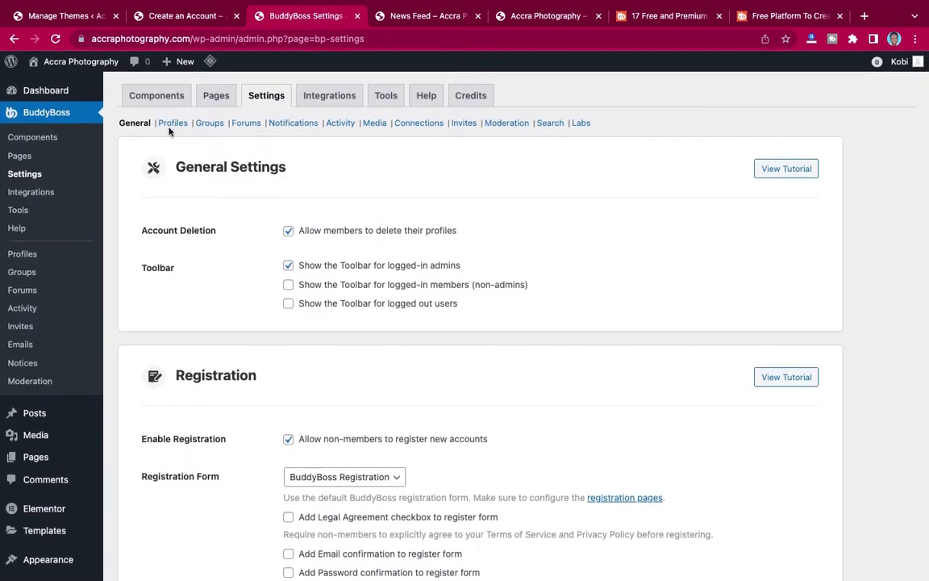
{"action": "left_click", "coordinate": [172, 123]}
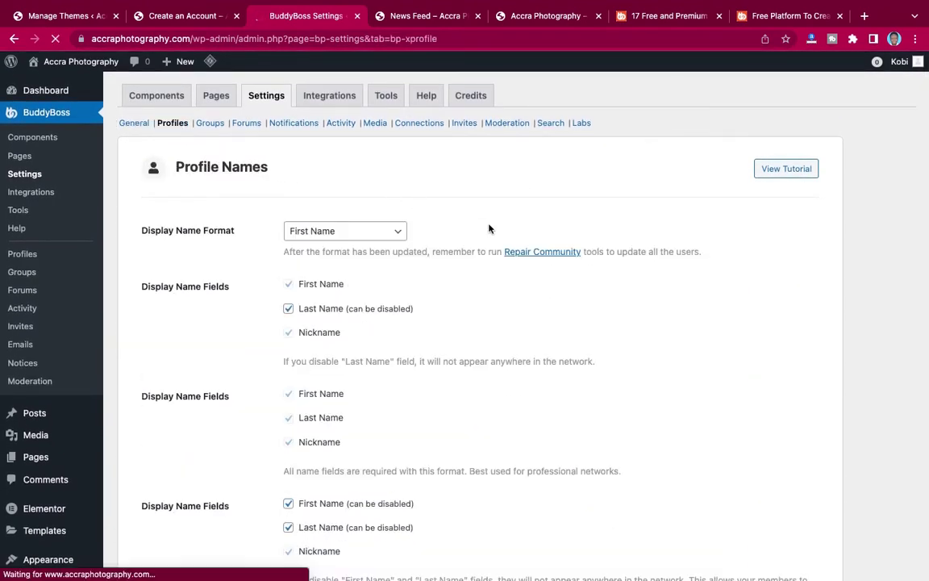
Keep First Name as the member display name format.
{"action": "scroll", "coordinate": [488, 229], "scroll_direction": "down", "scroll_amount": 1}
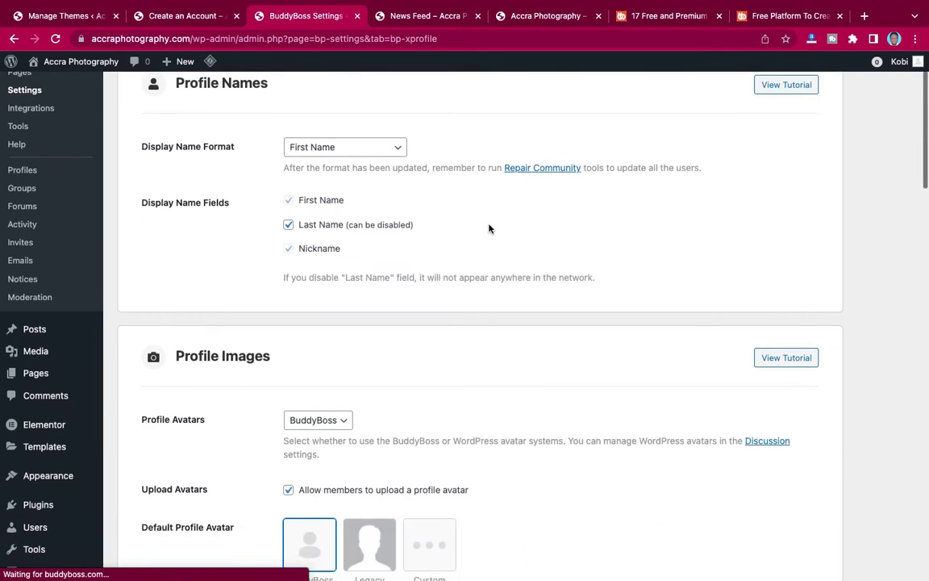
{"action": "left_click", "coordinate": [323, 149]}
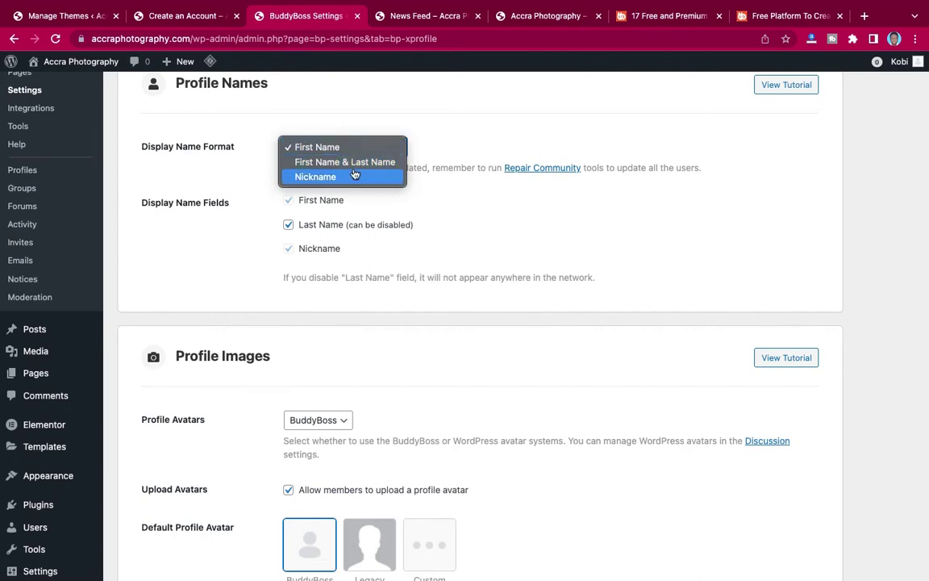
{"action": "left_click", "coordinate": [317, 147]}
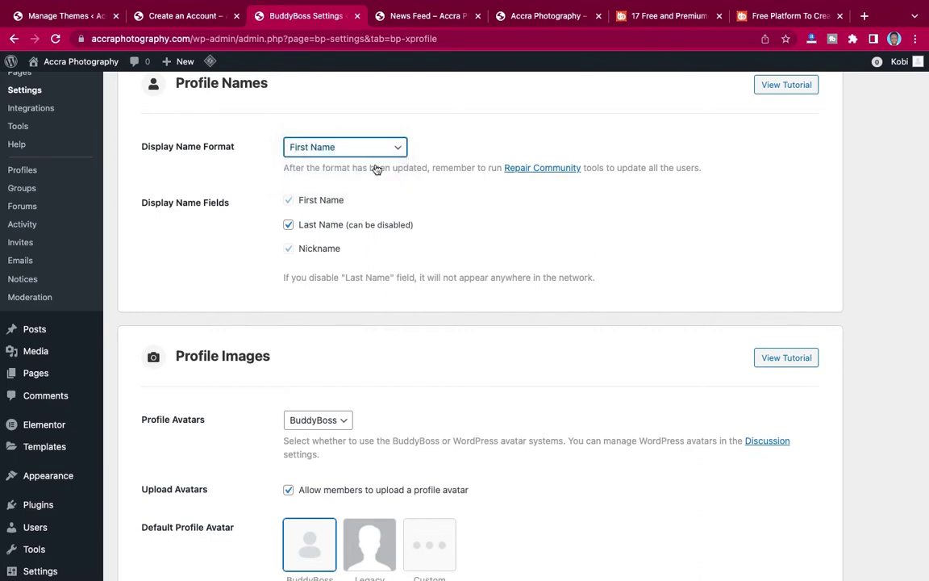
Allow members to upload a profile avatar, keeping BuddyBoss as the avatar system.
{"action": "scroll", "coordinate": [431, 228], "scroll_direction": "down", "scroll_amount": 3}
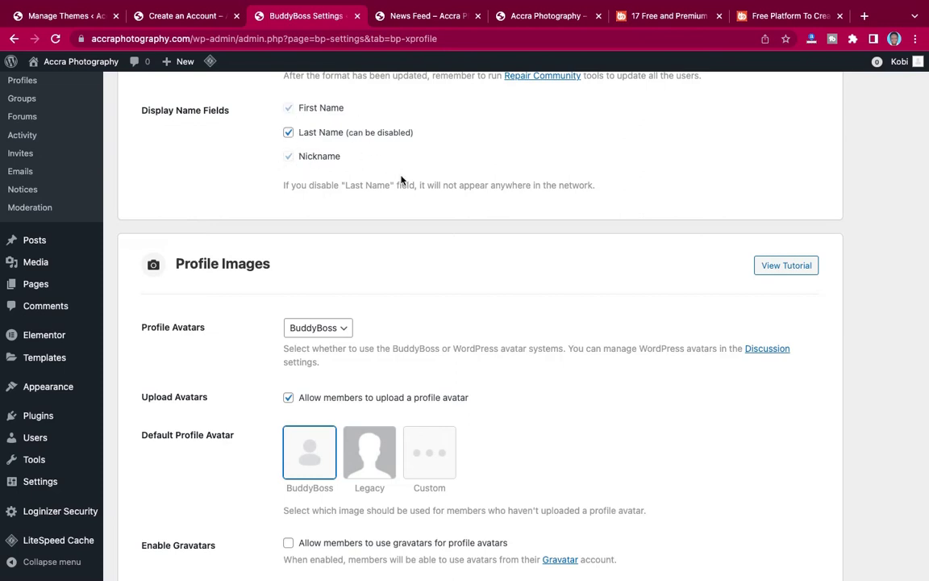
{"action": "scroll", "coordinate": [400, 179], "scroll_direction": "down", "scroll_amount": 2}
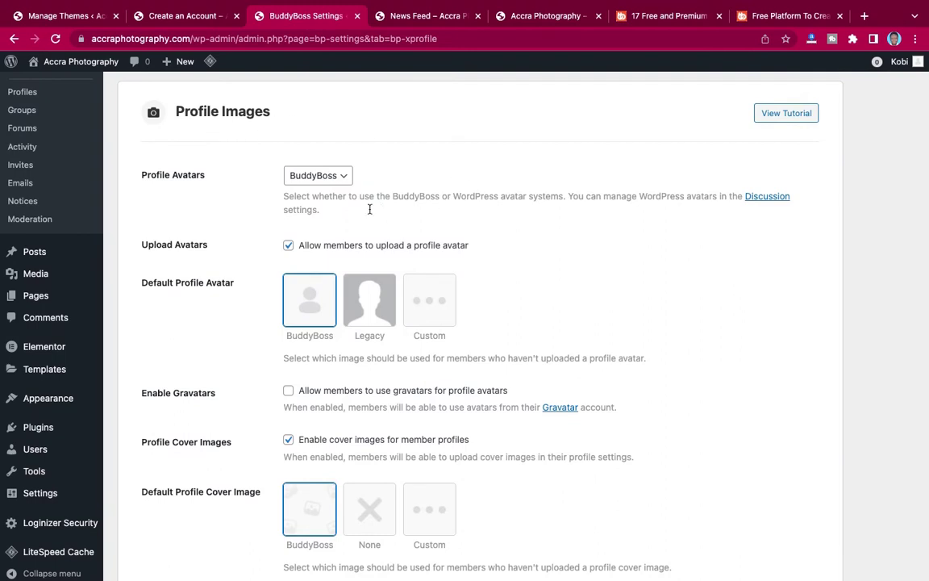
{"action": "left_click", "coordinate": [288, 246]}
{"action": "left_click", "coordinate": [323, 178]}
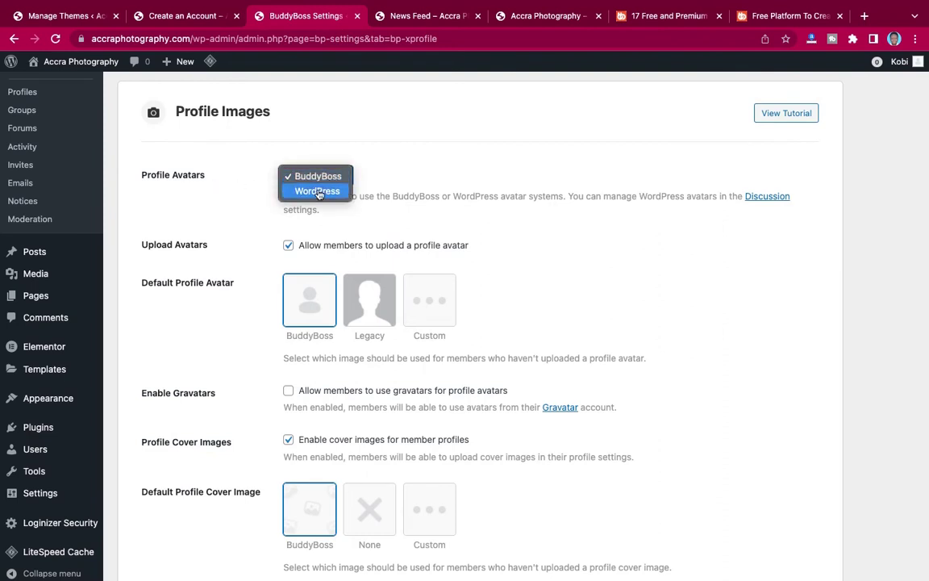
{"action": "left_click", "coordinate": [317, 176]}
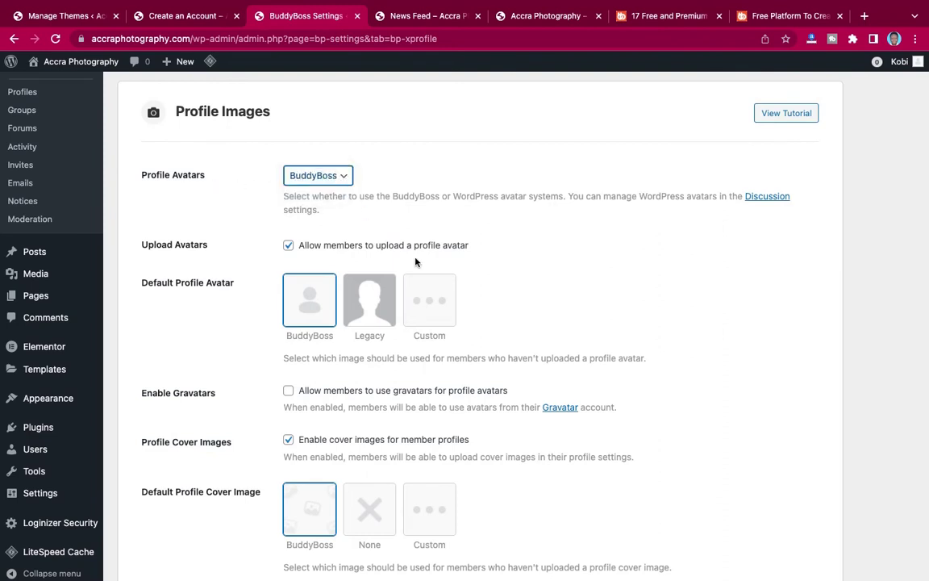
{"action": "scroll", "coordinate": [375, 235], "scroll_direction": "down", "scroll_amount": 1}
{"action": "scroll", "coordinate": [416, 262], "scroll_direction": "down", "scroll_amount": 1}
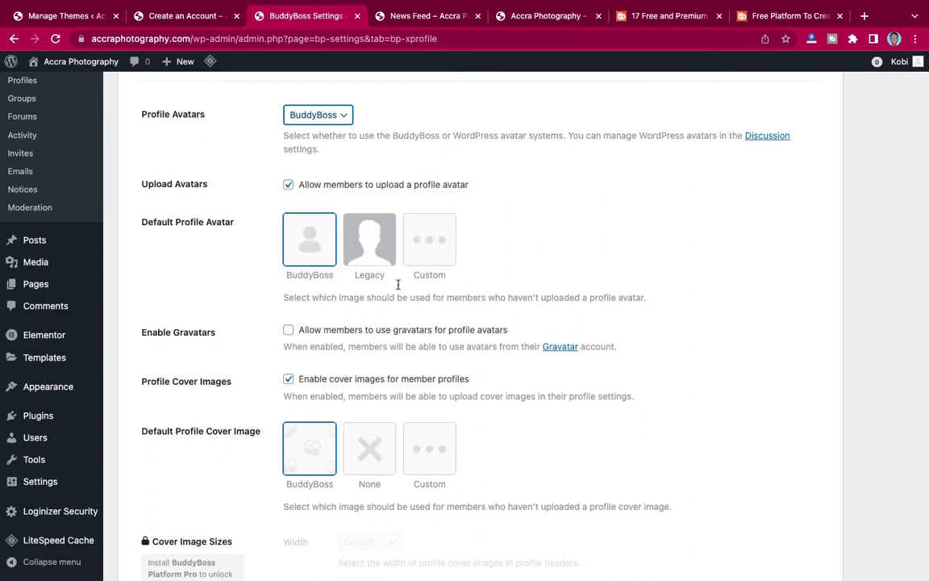
Choose the Legacy tile as the default profile avatar, briefly trying Custom first.
{"action": "scroll", "coordinate": [399, 300], "scroll_direction": "down", "scroll_amount": 1}
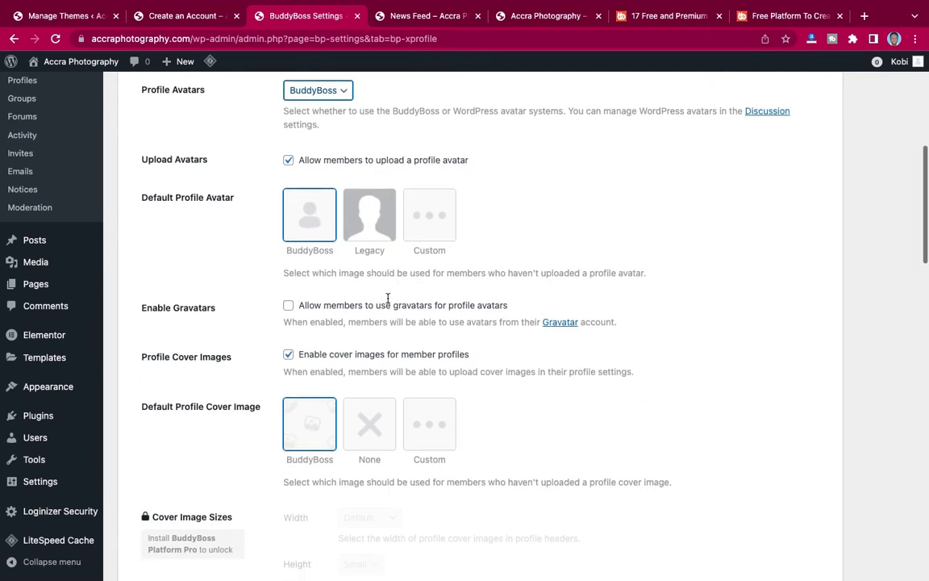
{"action": "left_click", "coordinate": [361, 216]}
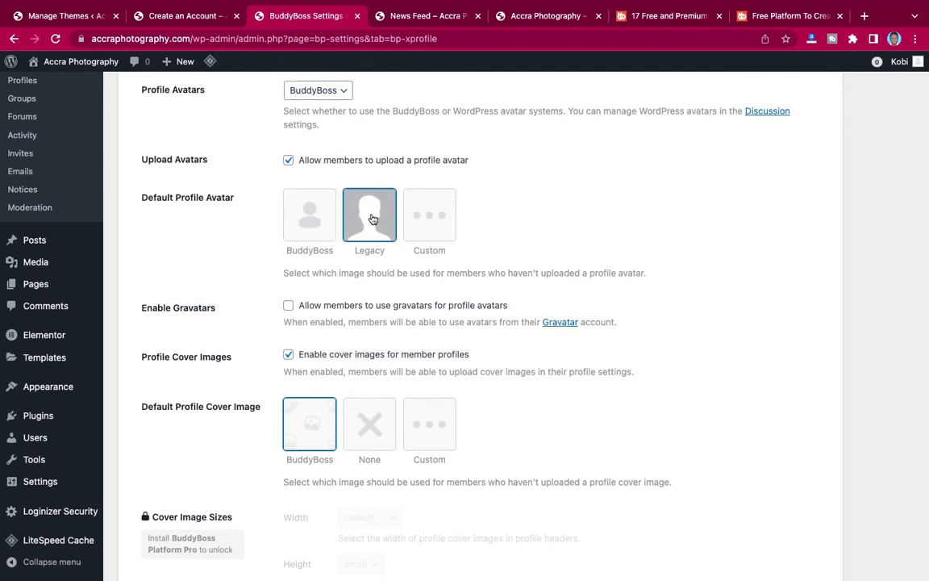
{"action": "left_click", "coordinate": [430, 214]}
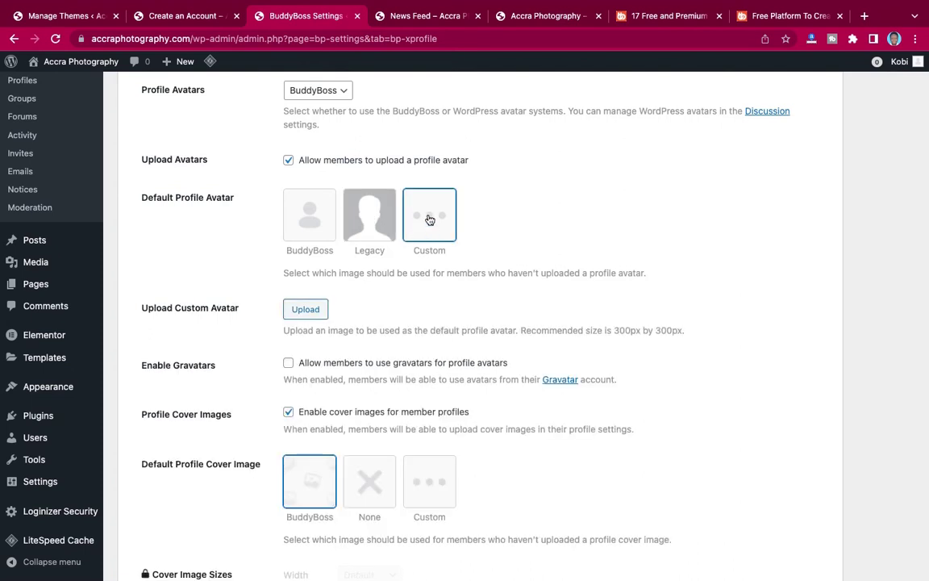
{"action": "left_click", "coordinate": [366, 216]}
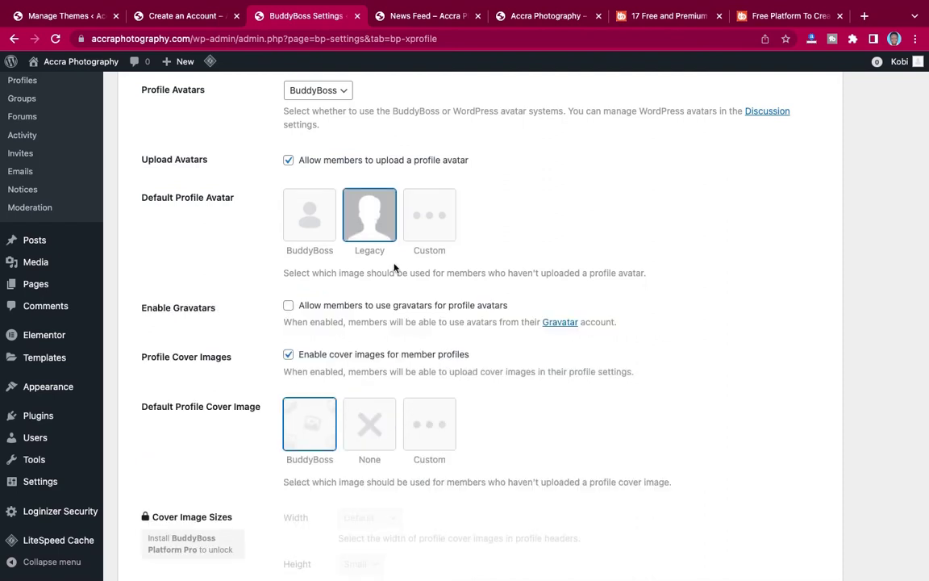
{"action": "scroll", "coordinate": [425, 301], "scroll_direction": "down", "scroll_amount": 3}
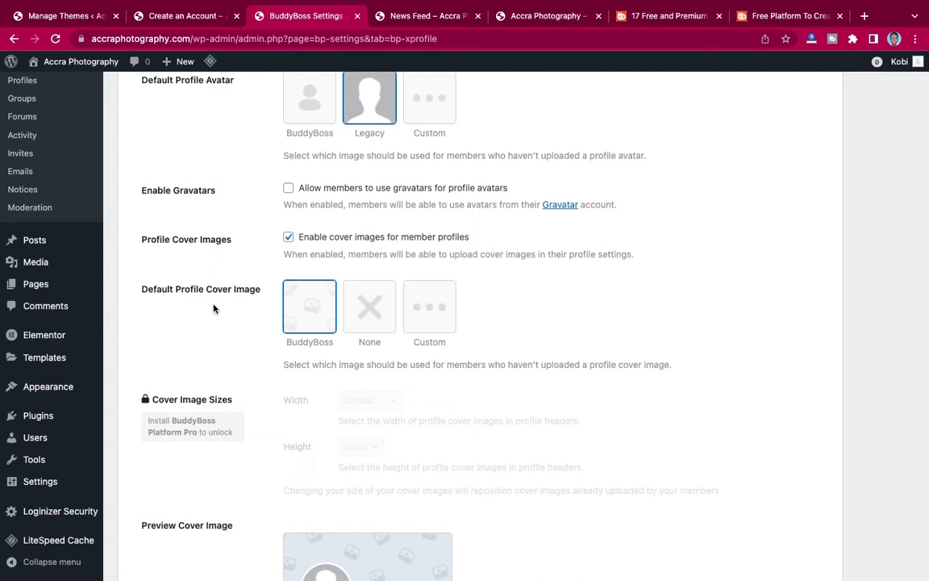
Leave the member directory Enabled View(s) set to Grid and List.
{"action": "scroll", "coordinate": [214, 307], "scroll_direction": "down", "scroll_amount": 2}
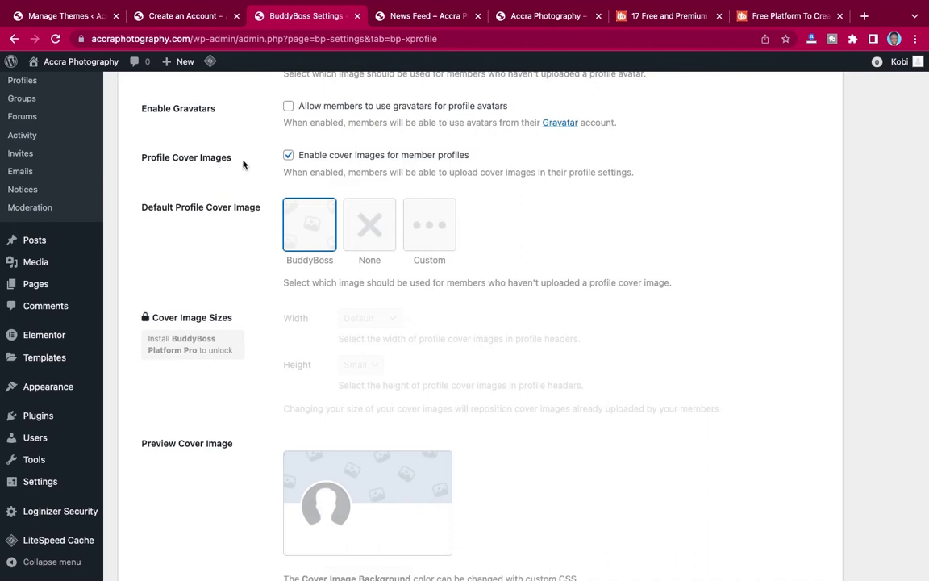
{"action": "scroll", "coordinate": [197, 251], "scroll_direction": "down", "scroll_amount": 2}
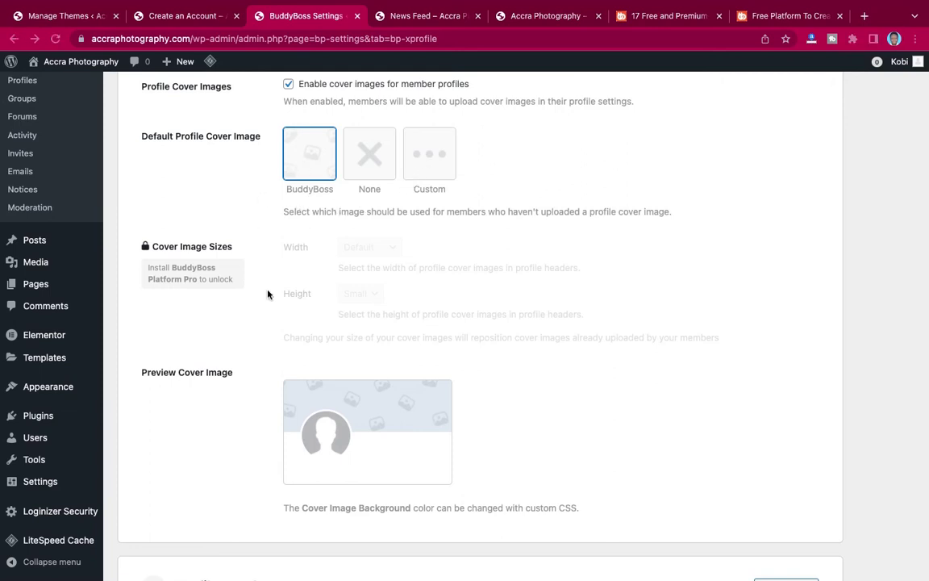
{"action": "scroll", "coordinate": [266, 294], "scroll_direction": "down", "scroll_amount": 2}
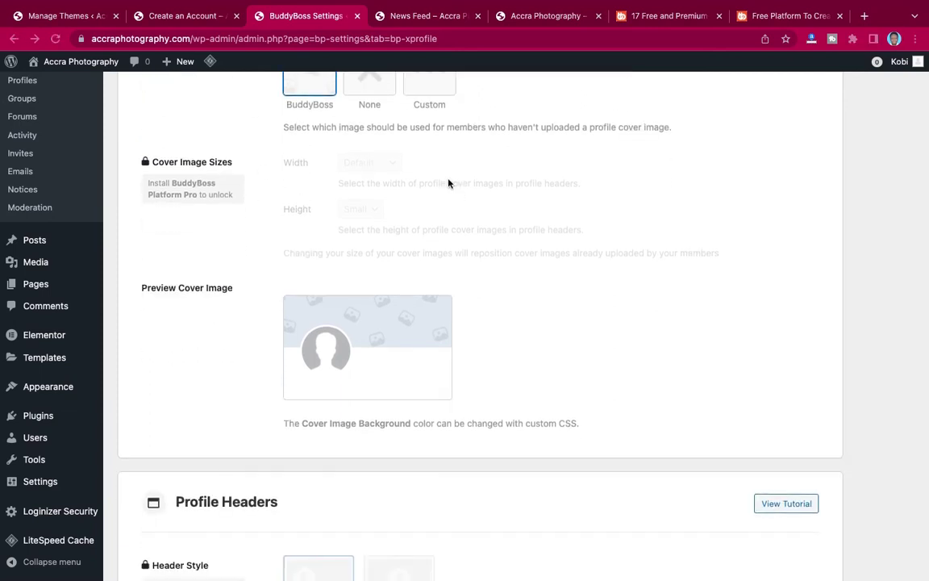
{"action": "scroll", "coordinate": [361, 182], "scroll_direction": "up", "scroll_amount": 3}
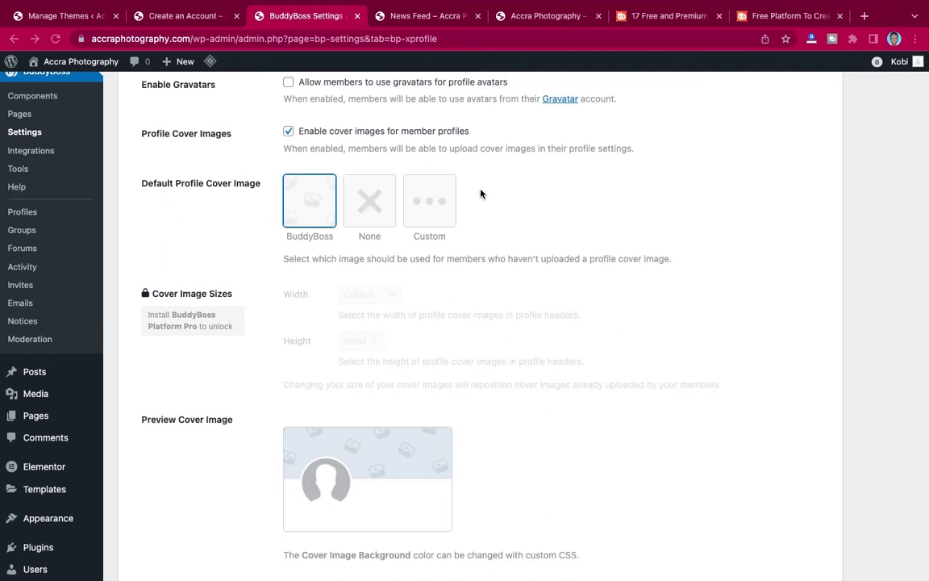
{"action": "scroll", "coordinate": [590, 320], "scroll_direction": "down", "scroll_amount": 5}
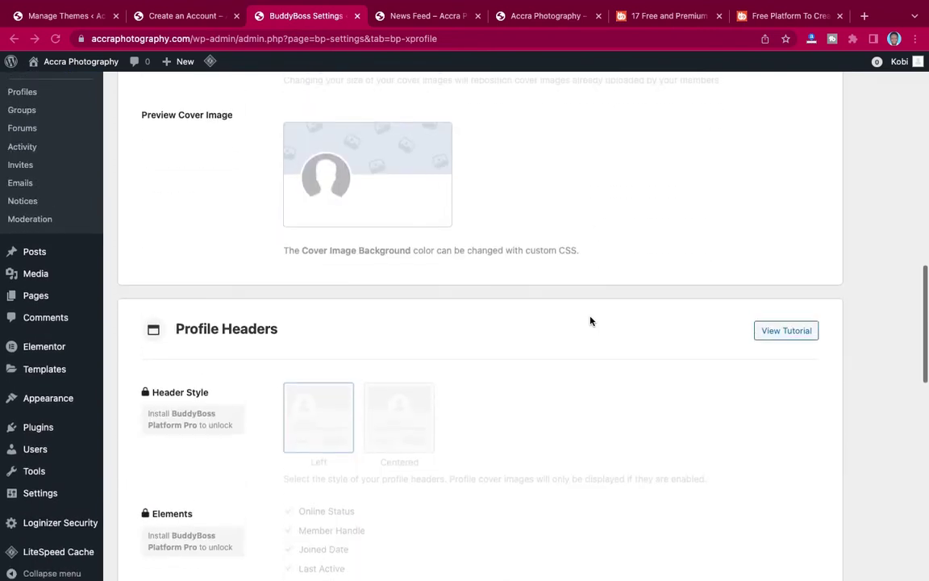
{"action": "scroll", "coordinate": [590, 320], "scroll_direction": "up", "scroll_amount": 2}
{"action": "scroll", "coordinate": [590, 321], "scroll_direction": "up", "scroll_amount": 2}
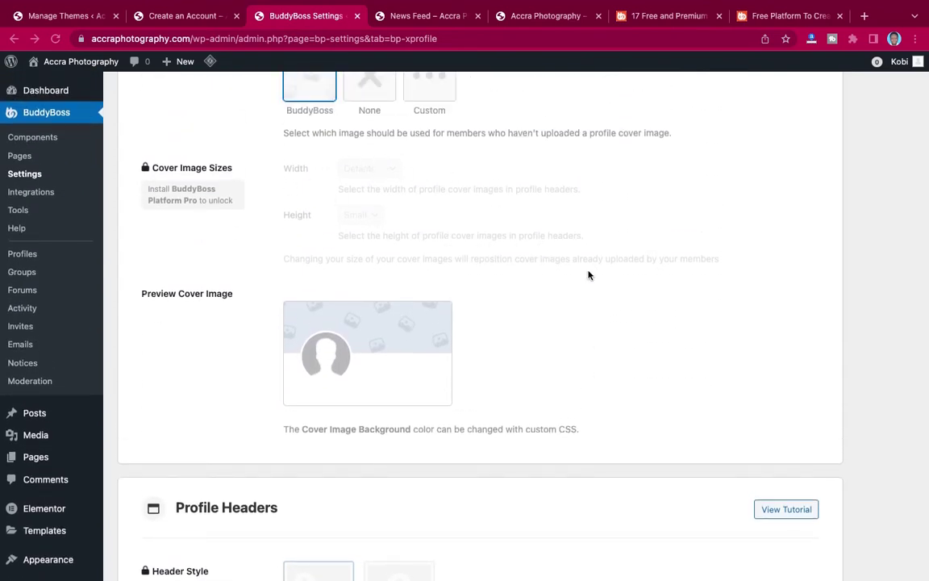
{"action": "scroll", "coordinate": [588, 274], "scroll_direction": "down", "scroll_amount": 3}
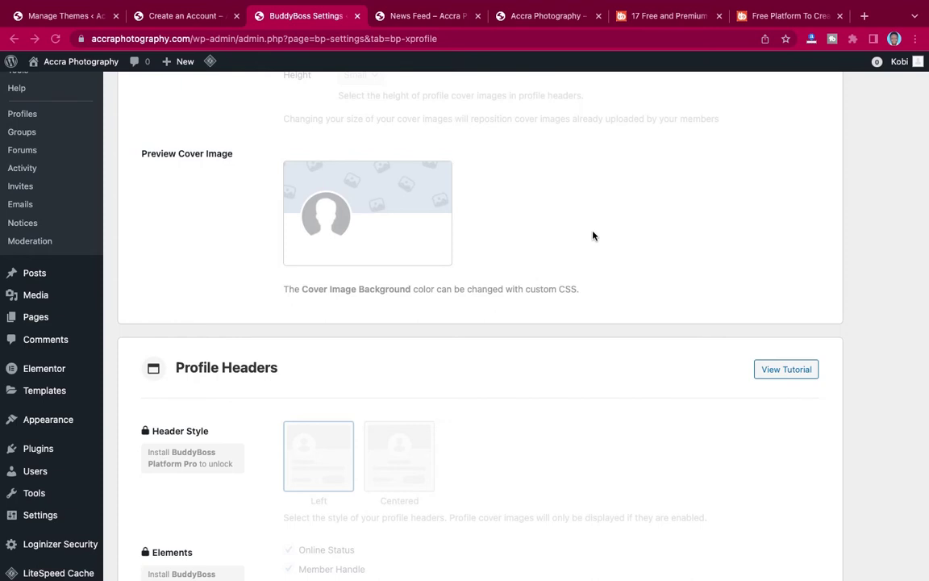
{"action": "scroll", "coordinate": [592, 235], "scroll_direction": "down", "scroll_amount": 6}
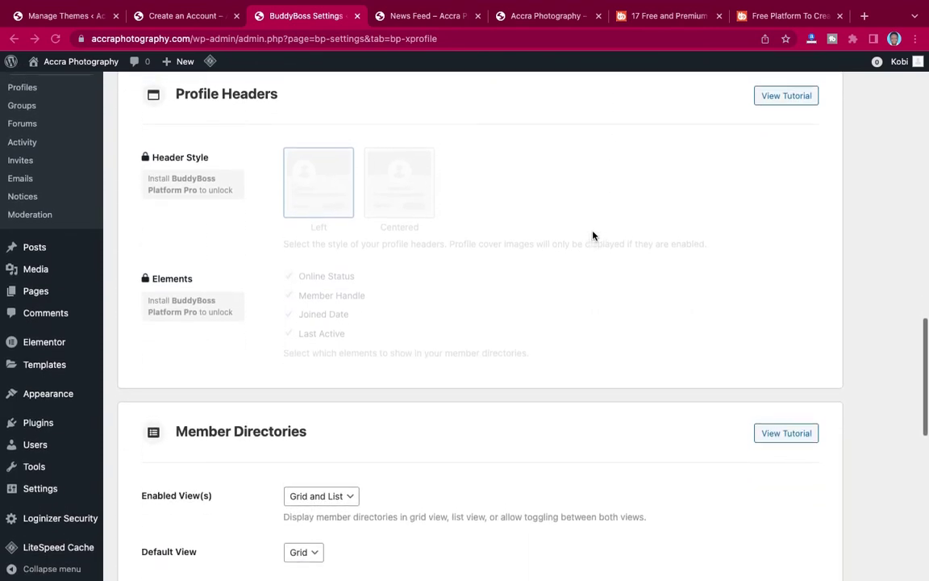
{"action": "scroll", "coordinate": [593, 235], "scroll_direction": "up", "scroll_amount": 1}
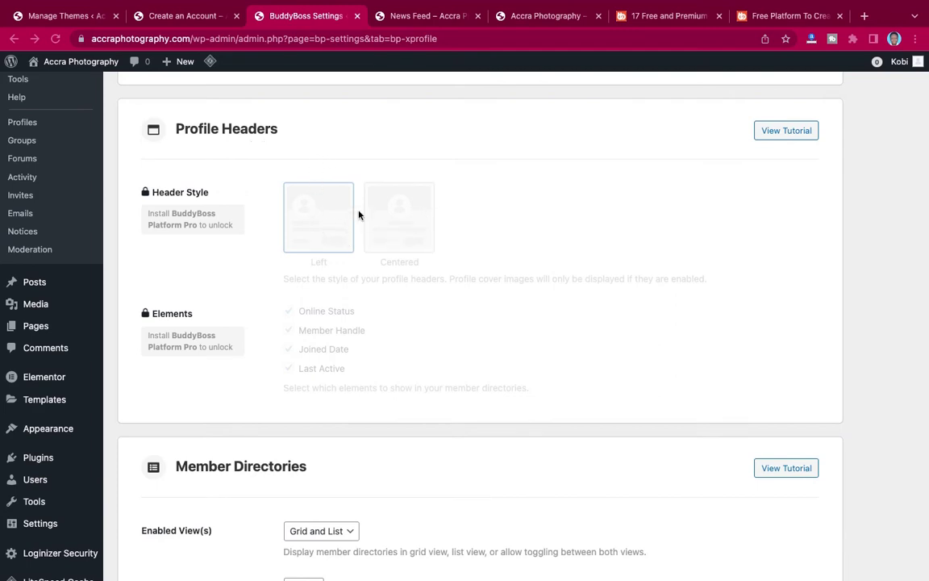
{"action": "scroll", "coordinate": [527, 303], "scroll_direction": "down", "scroll_amount": 5}
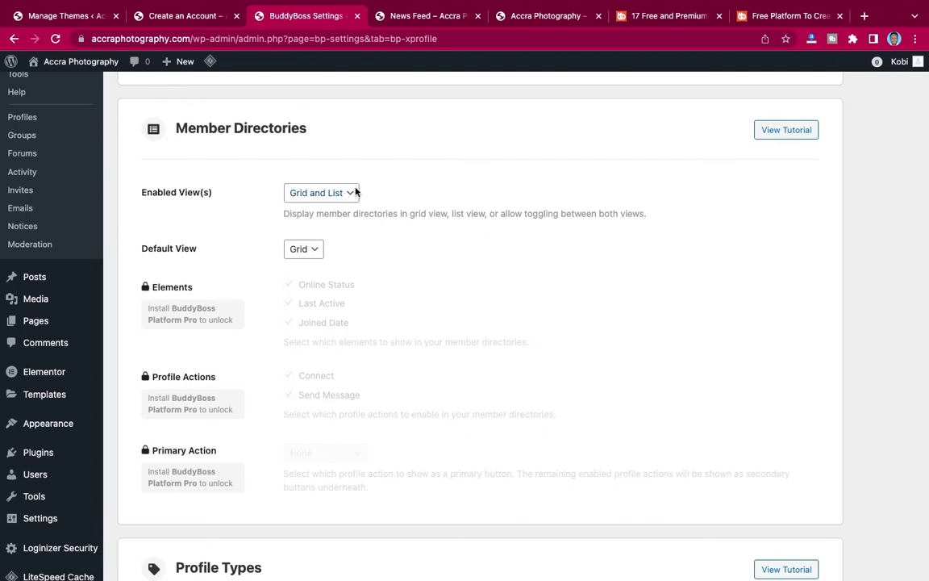
{"action": "left_click", "coordinate": [322, 193]}
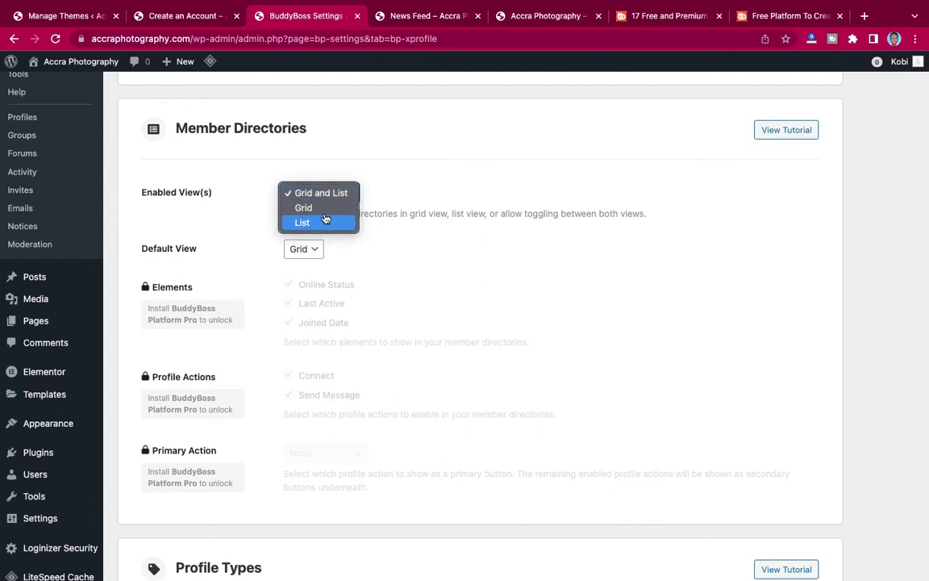
{"action": "left_click", "coordinate": [342, 193]}
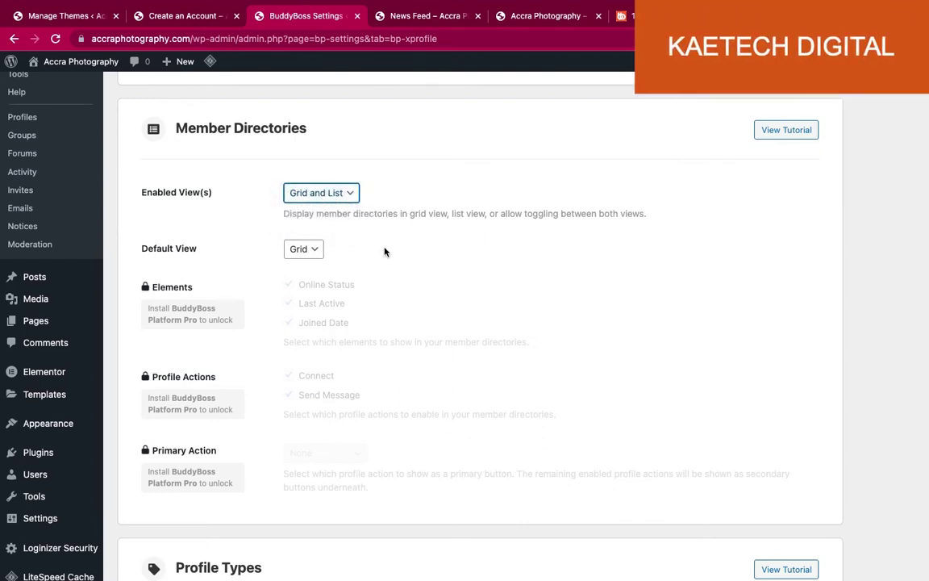
Save the Profiles settings.
{"action": "scroll", "coordinate": [402, 249], "scroll_direction": "down", "scroll_amount": 5}
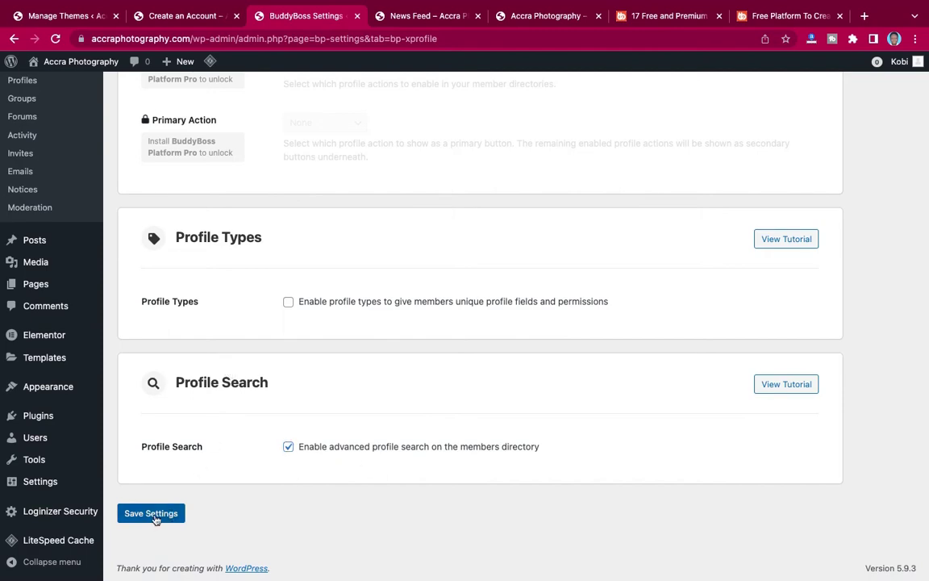
{"action": "left_click", "coordinate": [153, 514]}
{"action": "scroll", "coordinate": [350, 354], "scroll_direction": "up", "scroll_amount": 15}
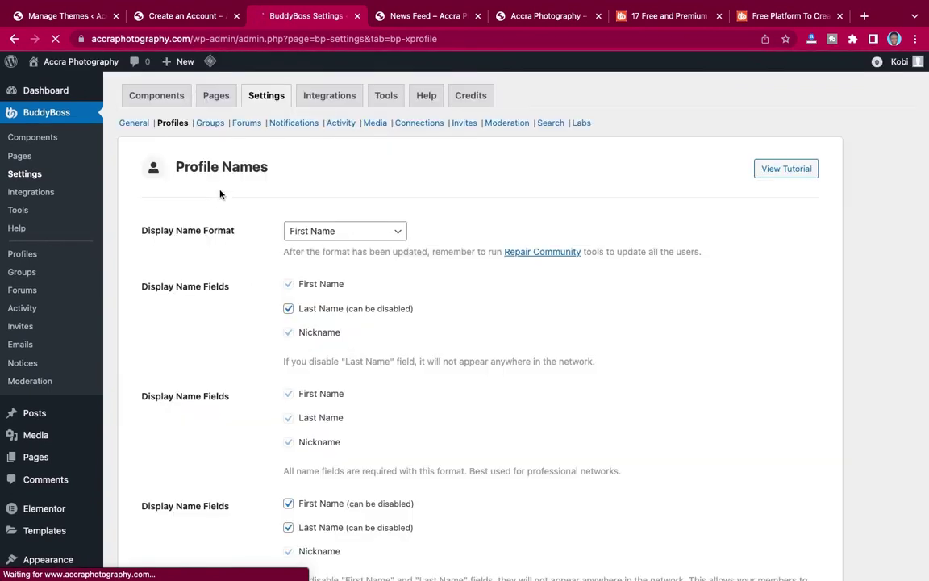
In the Groups settings, allow sending messages to group members.
{"action": "left_click", "coordinate": [210, 123]}
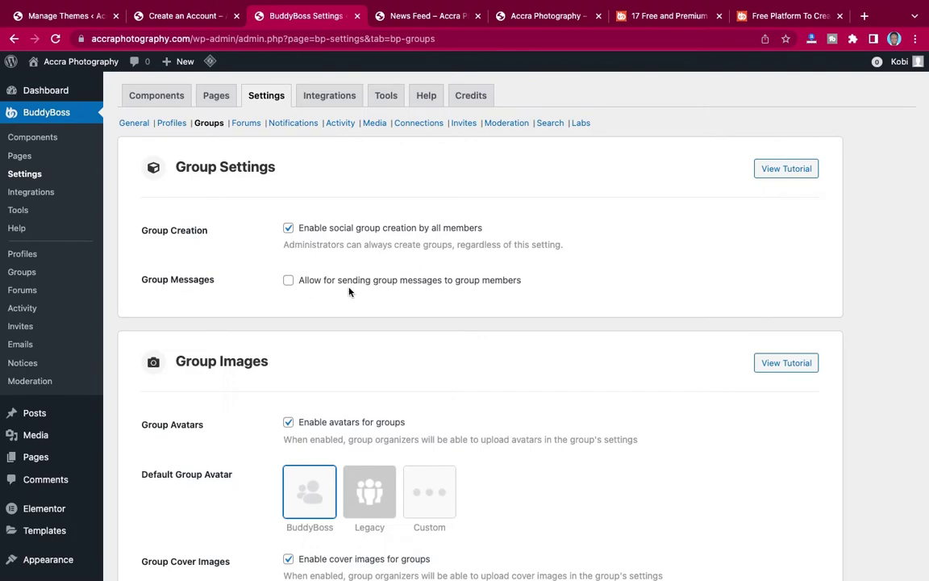
{"action": "left_click", "coordinate": [289, 282]}
{"action": "scroll", "coordinate": [413, 345], "scroll_direction": "down", "scroll_amount": 3}
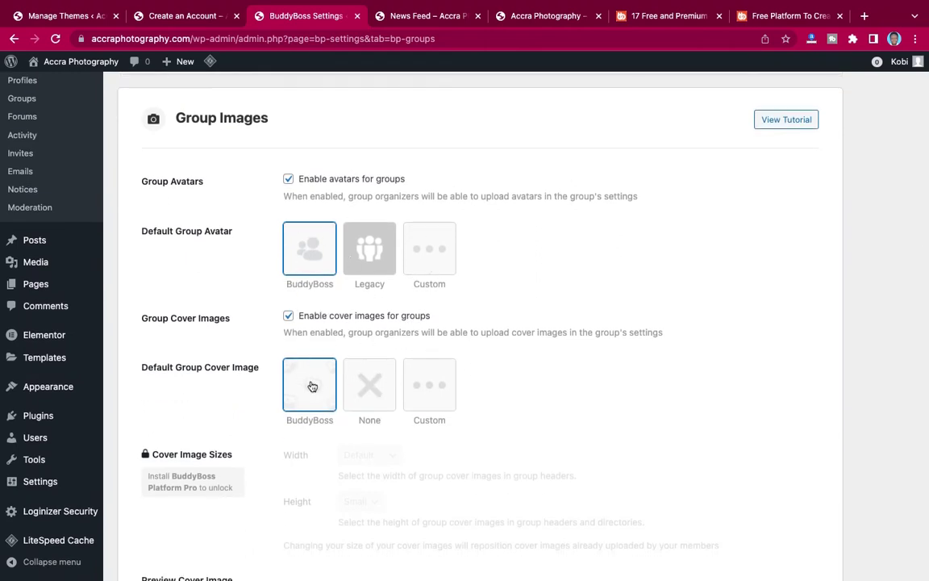
{"action": "scroll", "coordinate": [433, 350], "scroll_direction": "down", "scroll_amount": 1}
{"action": "scroll", "coordinate": [433, 350], "scroll_direction": "down", "scroll_amount": 4}
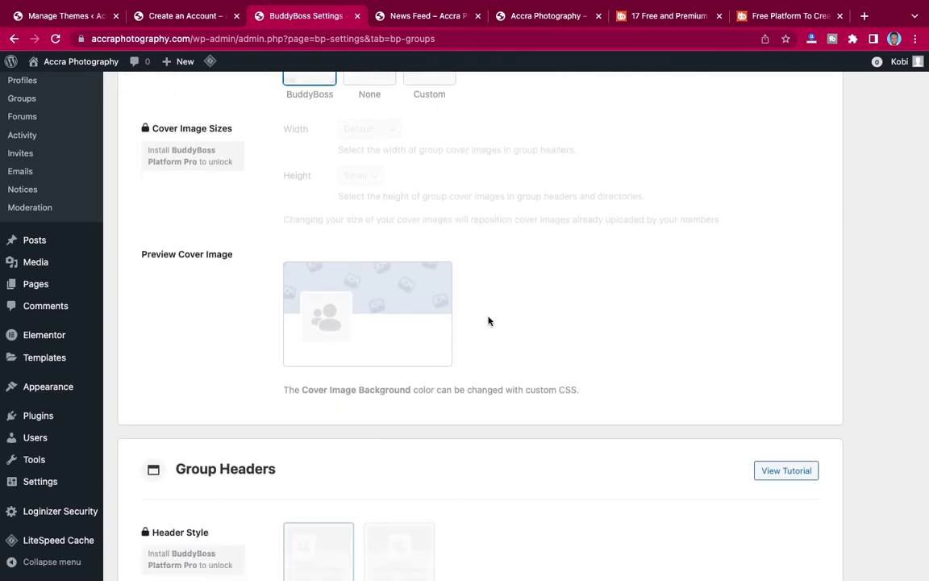
{"action": "scroll", "coordinate": [474, 371], "scroll_direction": "down", "scroll_amount": 6}
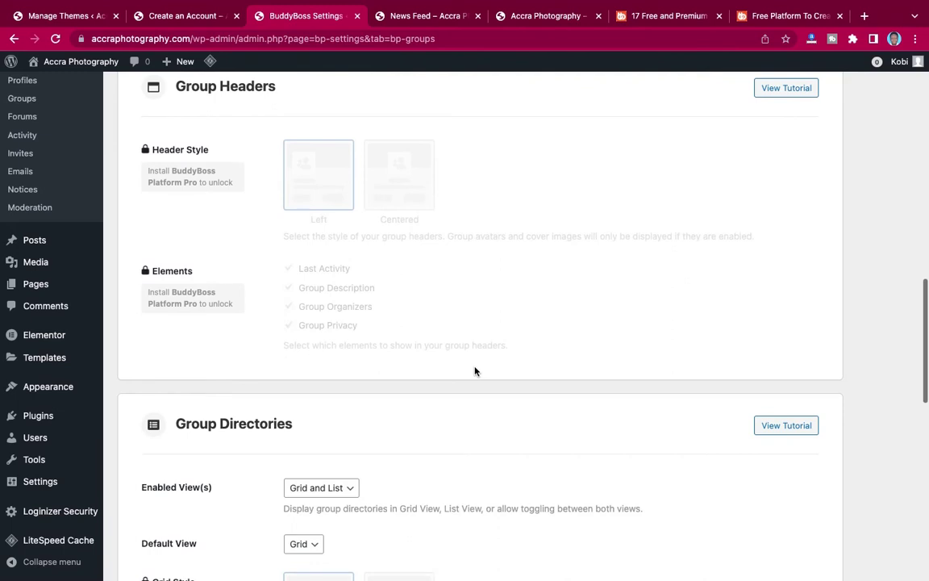
{"action": "scroll", "coordinate": [475, 371], "scroll_direction": "down", "scroll_amount": 4}
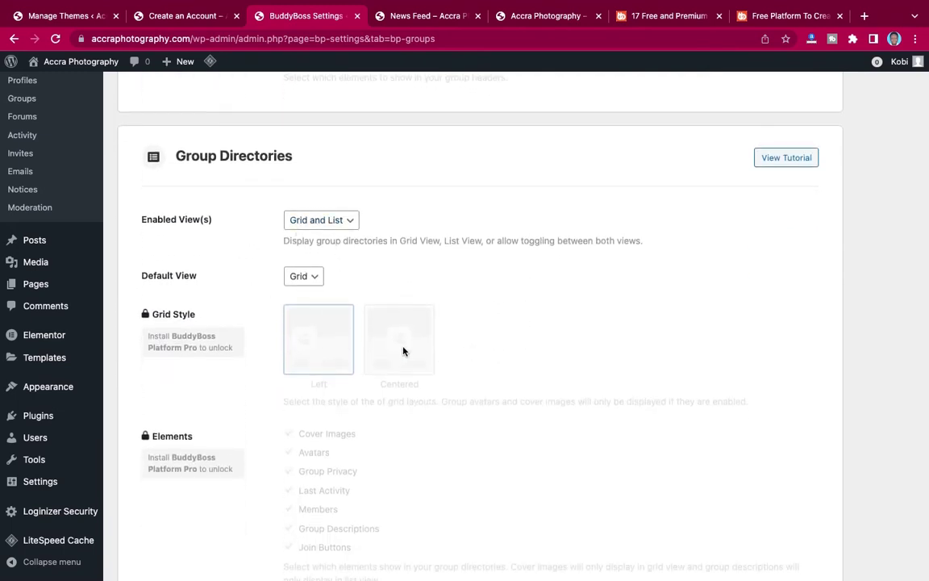
{"action": "scroll", "coordinate": [402, 377], "scroll_direction": "down", "scroll_amount": 4}
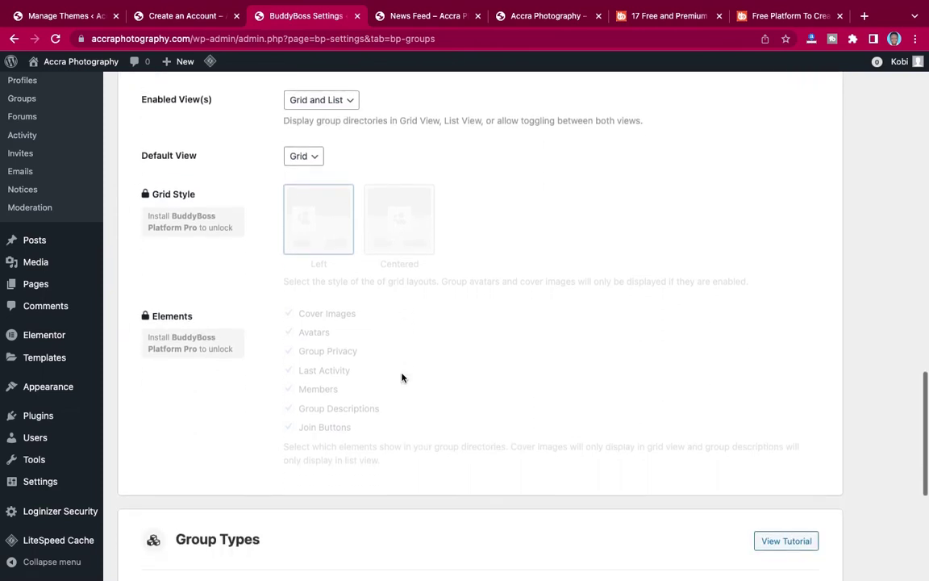
{"action": "scroll", "coordinate": [403, 377], "scroll_direction": "down", "scroll_amount": 2}
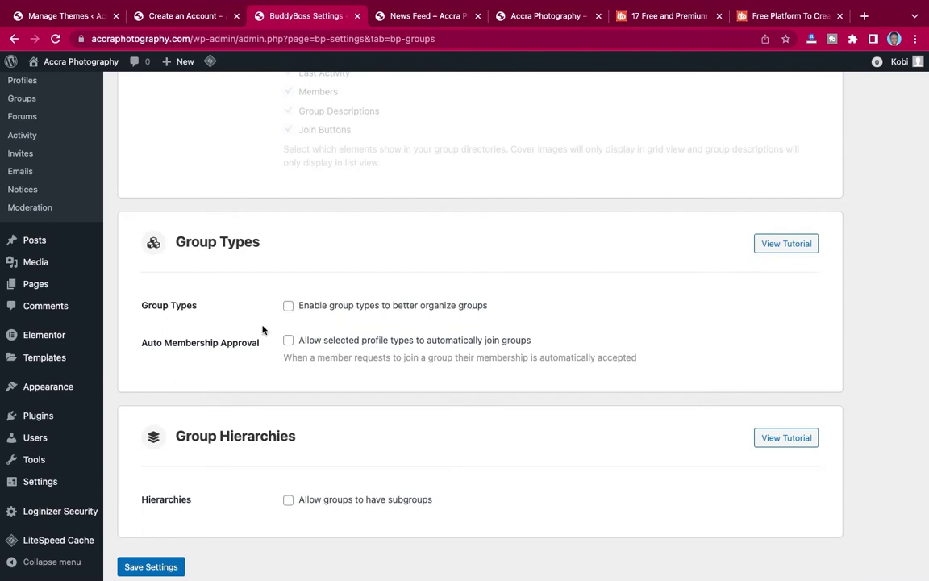
Enable group types and auto membership approval for selected profile types, then save.
{"action": "left_click", "coordinate": [288, 307]}
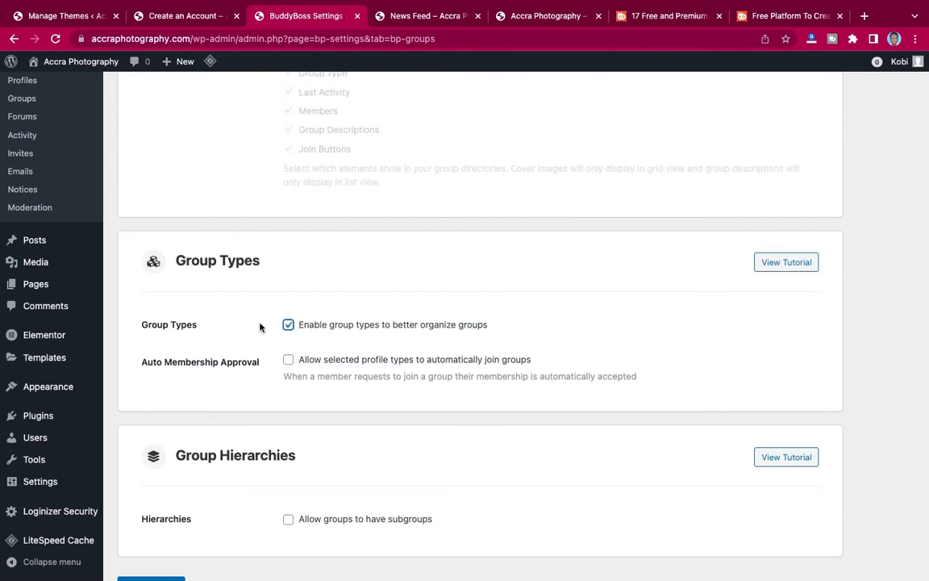
{"action": "left_click", "coordinate": [288, 360]}
{"action": "scroll", "coordinate": [391, 371], "scroll_direction": "down", "scroll_amount": 2}
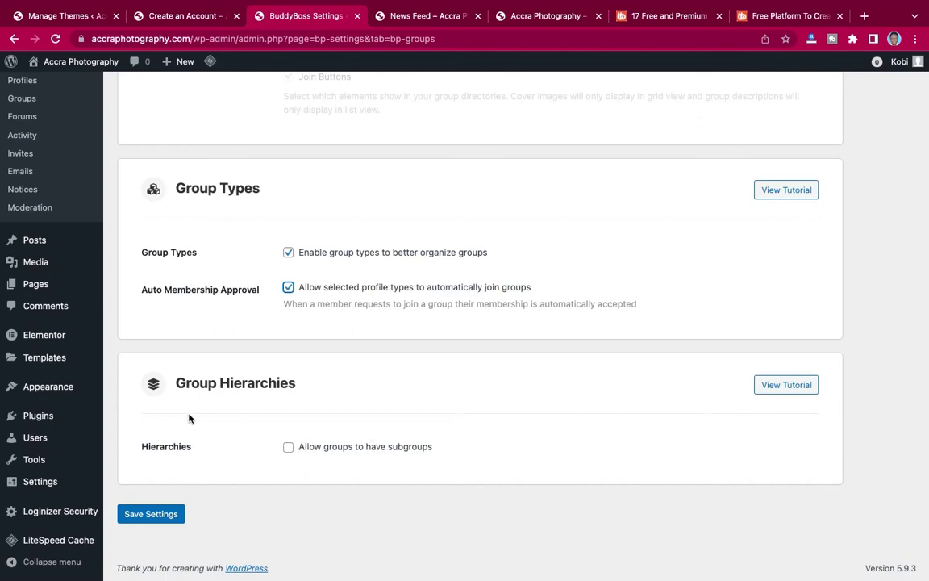
{"action": "left_click", "coordinate": [128, 514]}
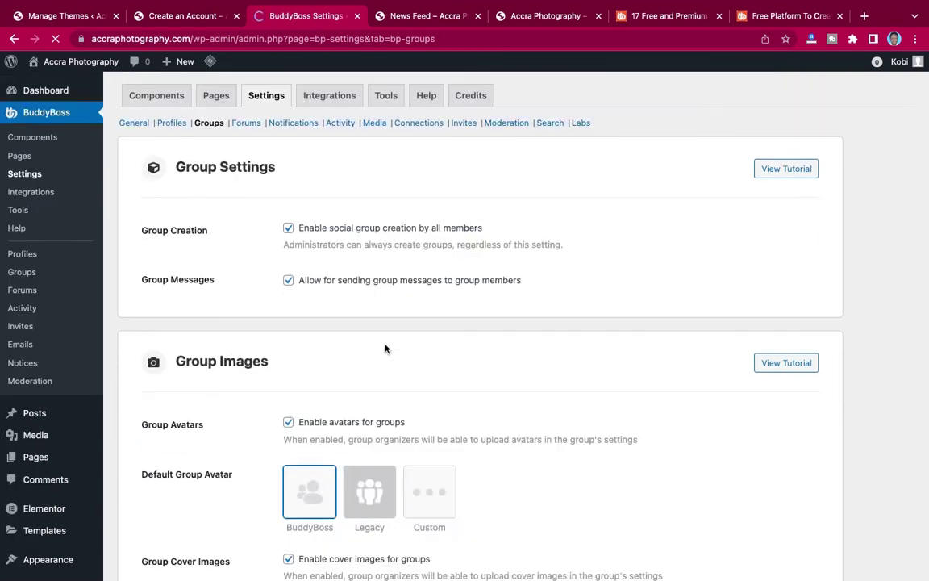
Review every Forums option without changes and save the Forums settings.
{"action": "left_click", "coordinate": [248, 123]}
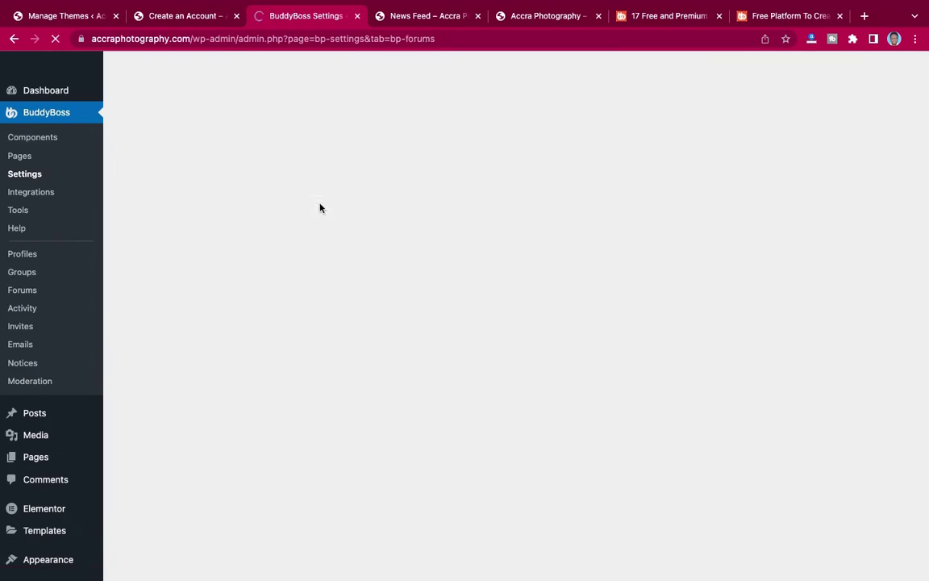
{"action": "scroll", "coordinate": [406, 271], "scroll_direction": "down", "scroll_amount": 1}
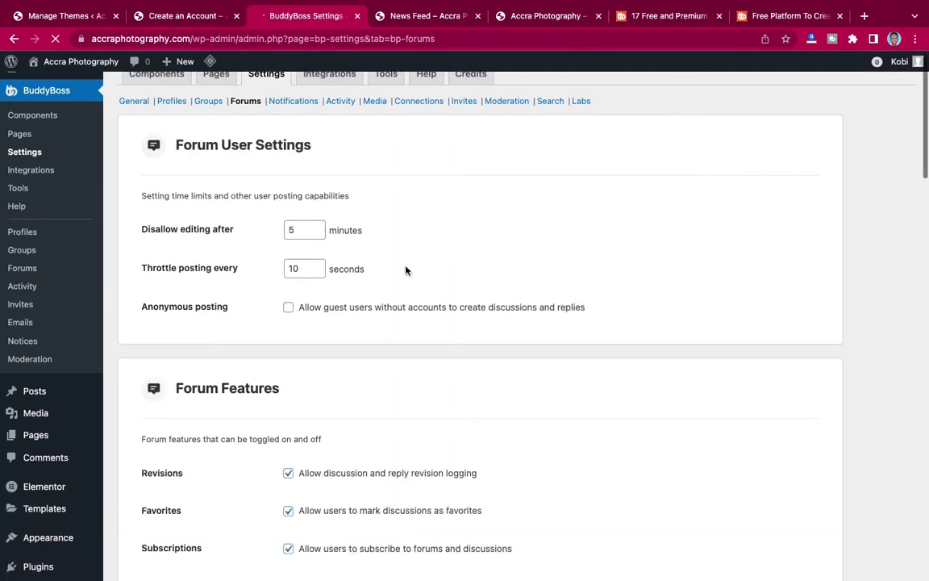
{"action": "scroll", "coordinate": [406, 270], "scroll_direction": "down", "scroll_amount": 2}
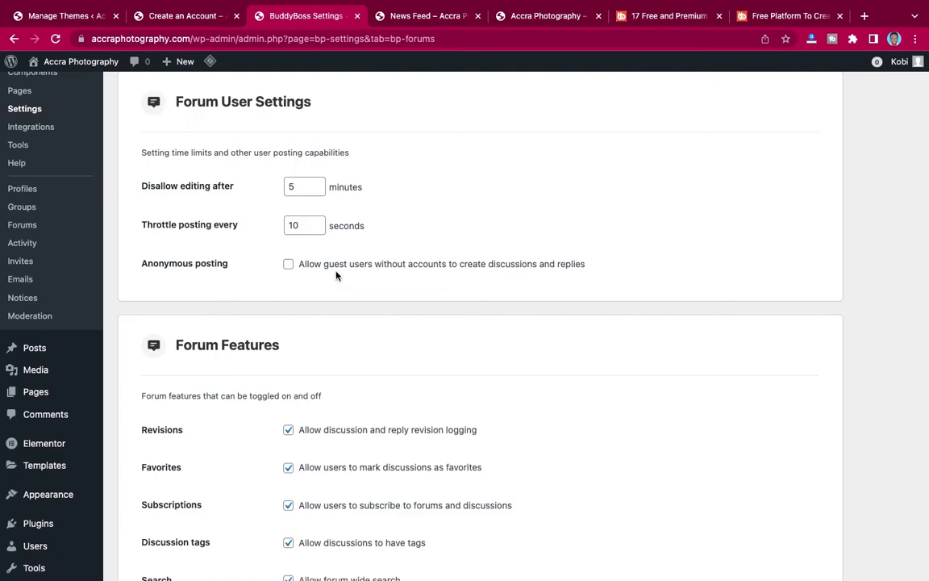
{"action": "scroll", "coordinate": [396, 310], "scroll_direction": "down", "scroll_amount": 5}
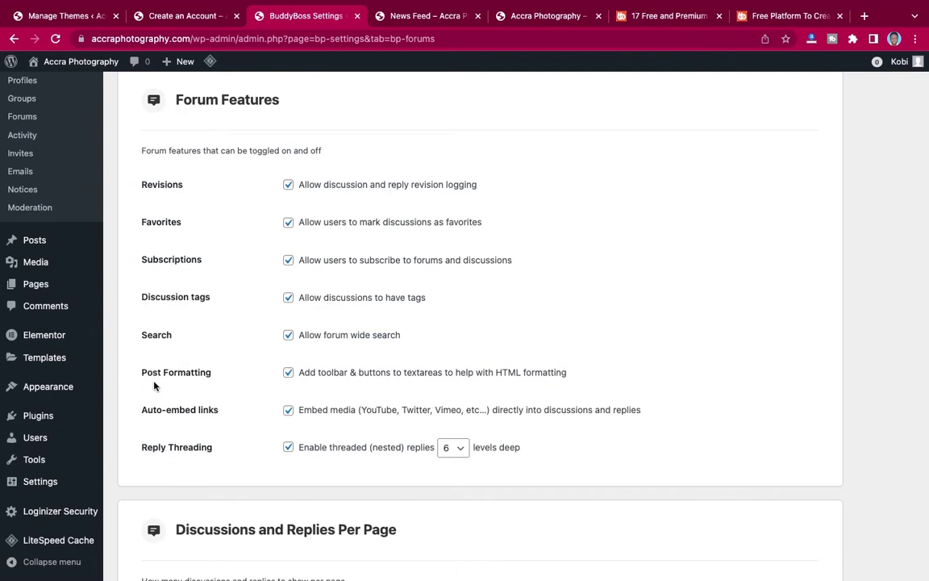
{"action": "scroll", "coordinate": [224, 389], "scroll_direction": "down", "scroll_amount": 5}
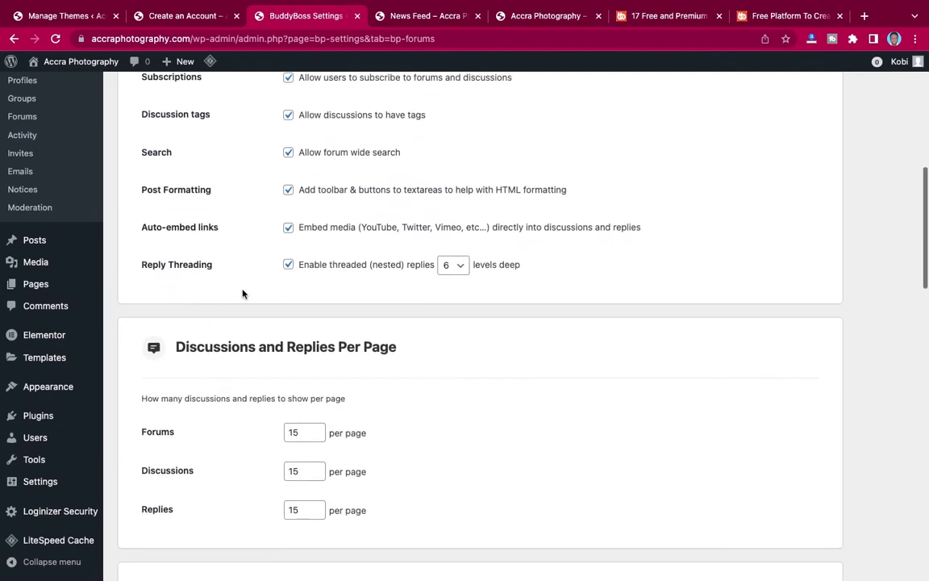
{"action": "scroll", "coordinate": [283, 384], "scroll_direction": "down", "scroll_amount": 3}
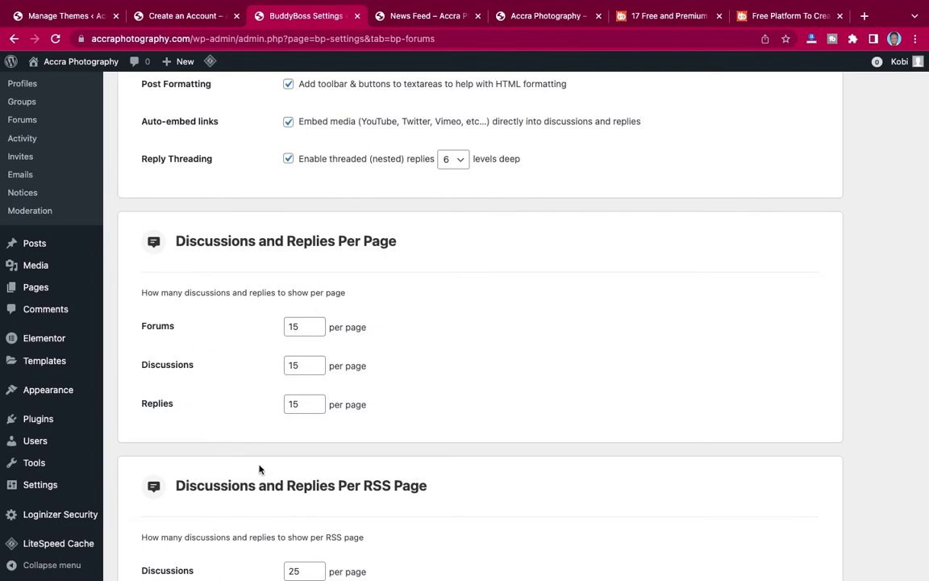
{"action": "scroll", "coordinate": [259, 469], "scroll_direction": "down", "scroll_amount": 7}
{"action": "scroll", "coordinate": [259, 469], "scroll_direction": "up", "scroll_amount": 5}
{"action": "scroll", "coordinate": [259, 468], "scroll_direction": "down", "scroll_amount": 10}
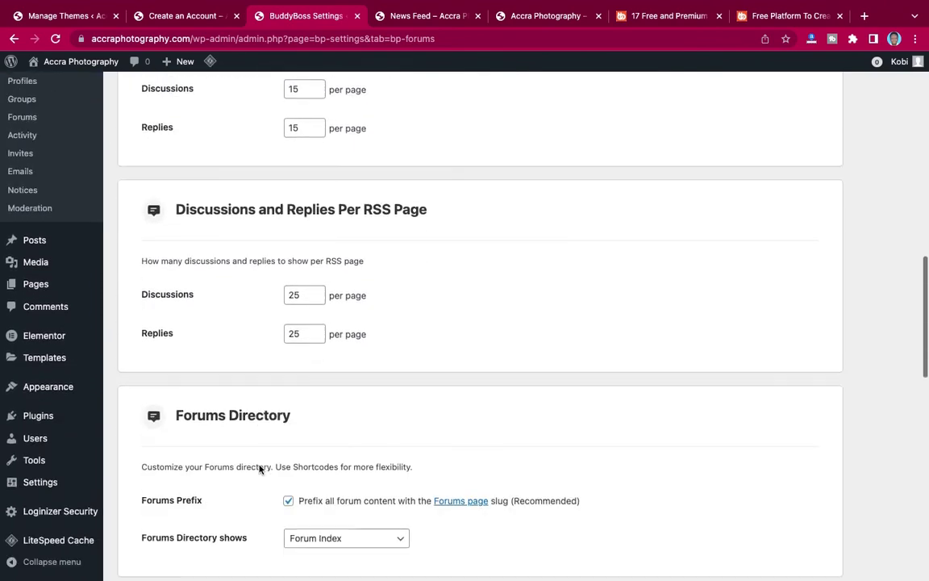
{"action": "scroll", "coordinate": [259, 466], "scroll_direction": "down", "scroll_amount": 1}
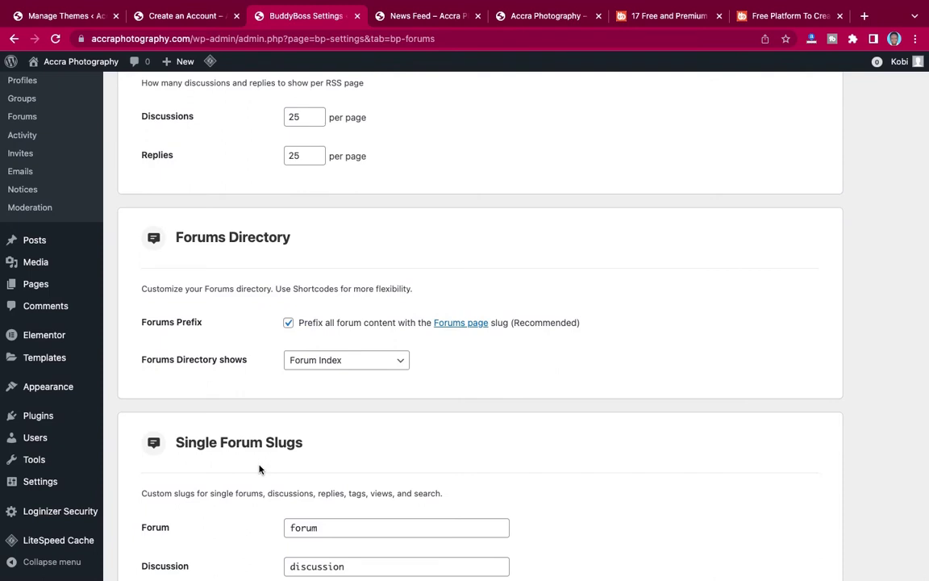
{"action": "scroll", "coordinate": [259, 469], "scroll_direction": "down", "scroll_amount": 1}
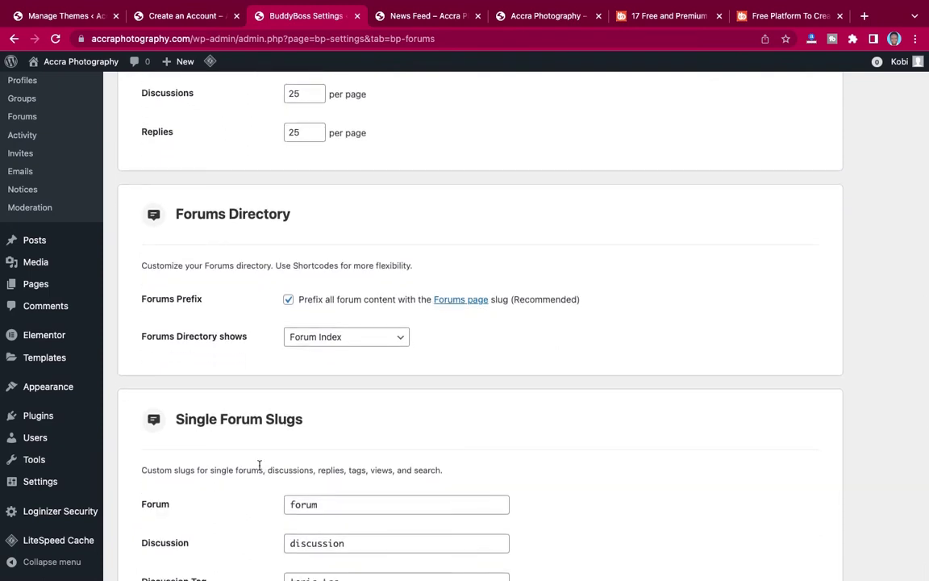
{"action": "scroll", "coordinate": [259, 467], "scroll_direction": "down", "scroll_amount": 10}
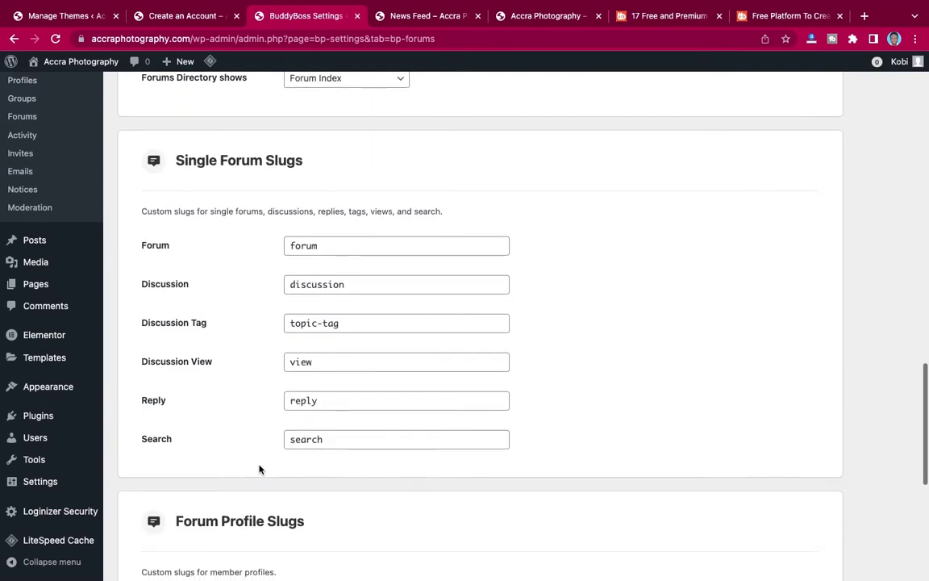
{"action": "scroll", "coordinate": [259, 469], "scroll_direction": "down", "scroll_amount": 1}
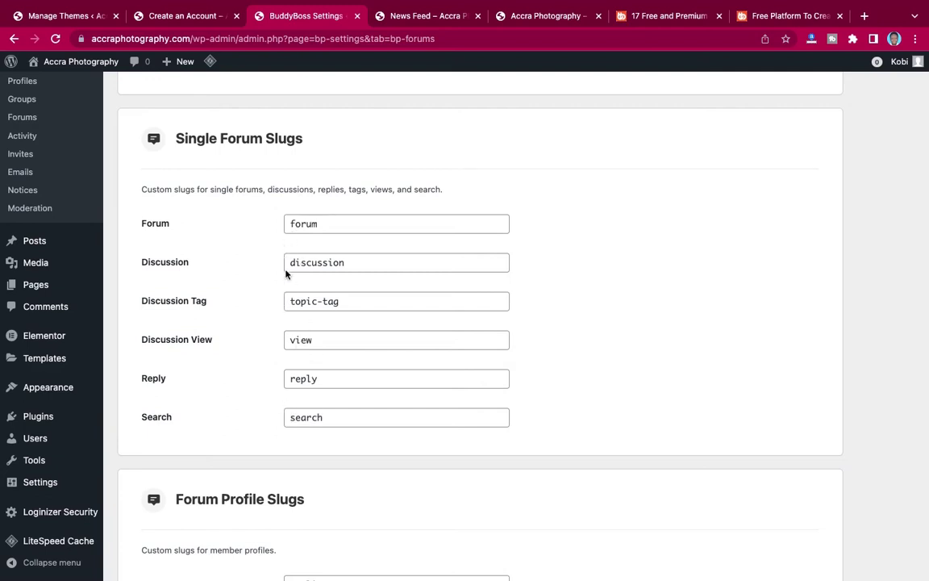
{"action": "scroll", "coordinate": [291, 407], "scroll_direction": "down", "scroll_amount": 10}
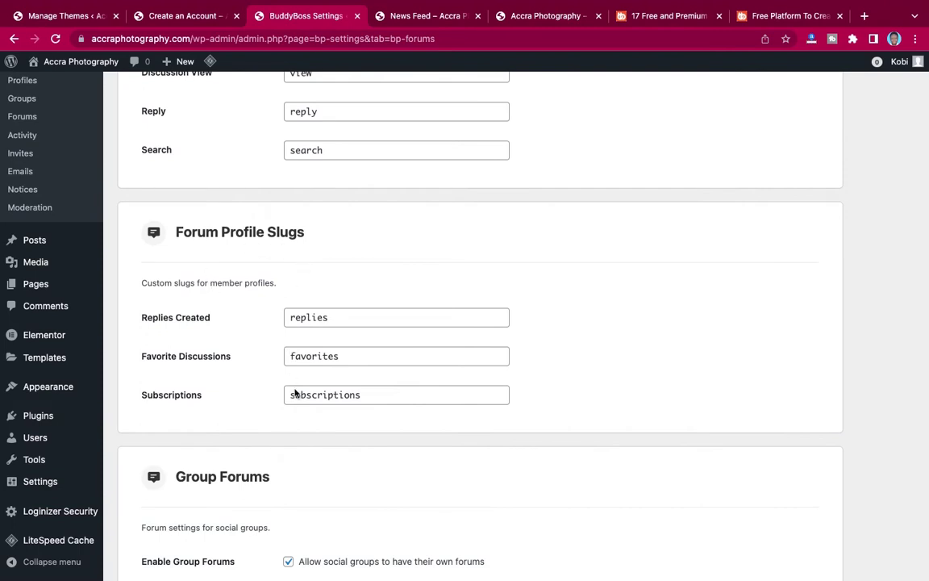
{"action": "scroll", "coordinate": [294, 455], "scroll_direction": "down", "scroll_amount": 5}
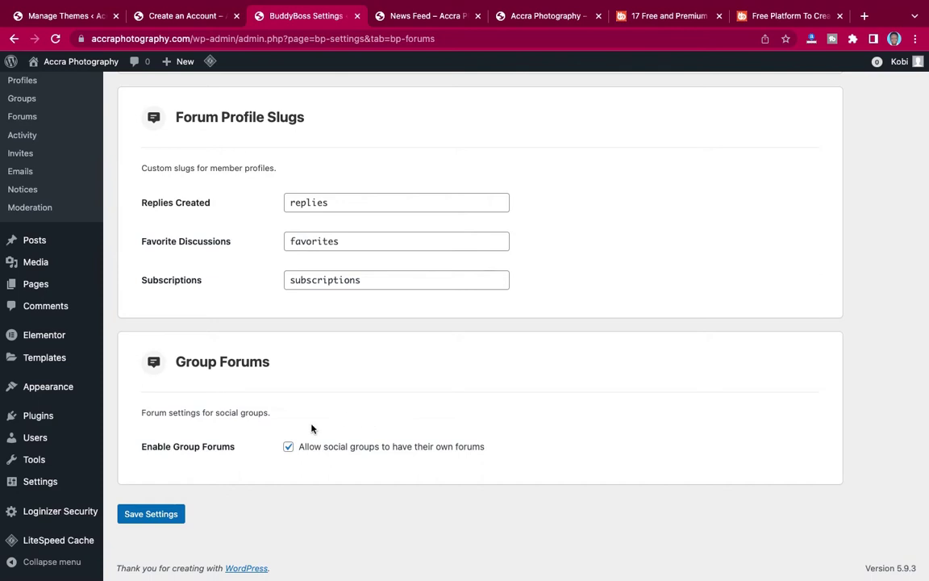
{"action": "left_click", "coordinate": [152, 514]}
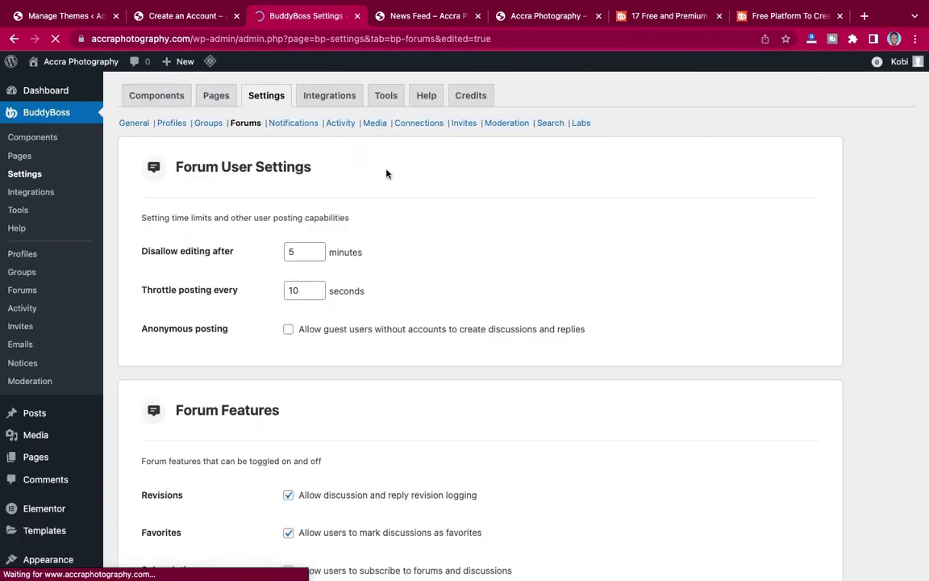
Enable on-screen notifications with Mobile Support and Show in Browser Tab, then save.
{"action": "left_click", "coordinate": [300, 124]}
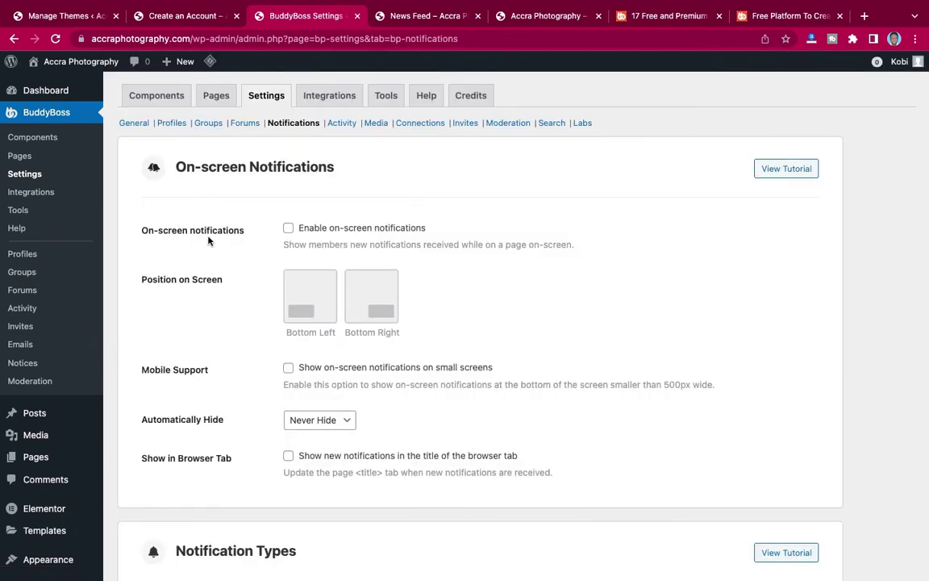
{"action": "left_click", "coordinate": [288, 228]}
{"action": "left_click", "coordinate": [288, 368]}
{"action": "scroll", "coordinate": [385, 355], "scroll_direction": "down", "scroll_amount": 3}
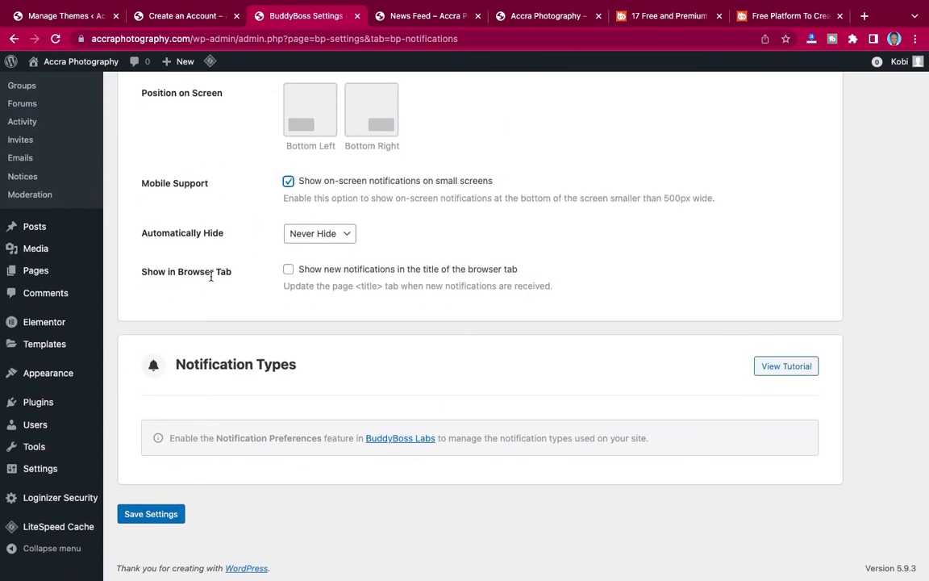
{"action": "left_click", "coordinate": [288, 269]}
{"action": "left_click", "coordinate": [152, 515]}
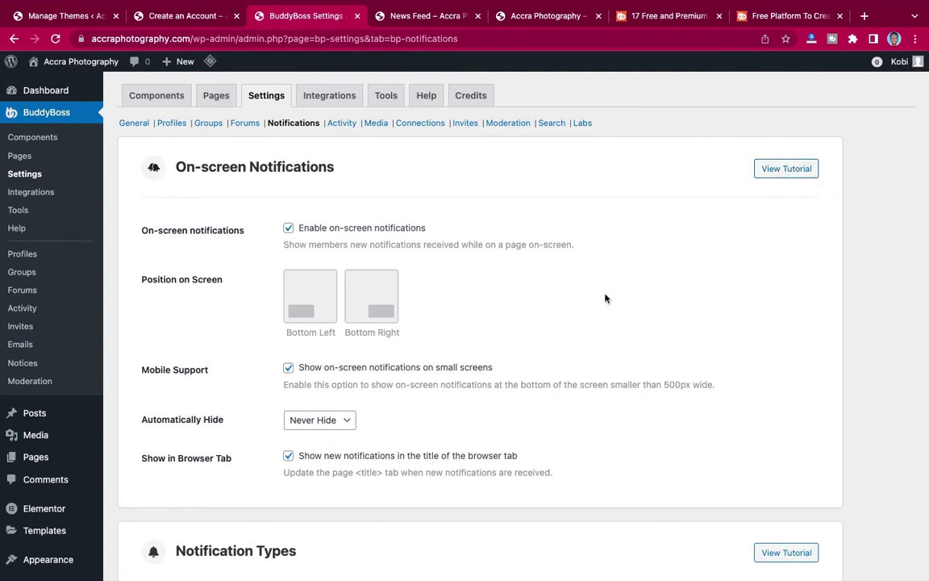
{"action": "scroll", "coordinate": [756, 331], "scroll_direction": "down", "scroll_amount": 3}
{"action": "scroll", "coordinate": [673, 311], "scroll_direction": "down", "scroll_amount": 5}
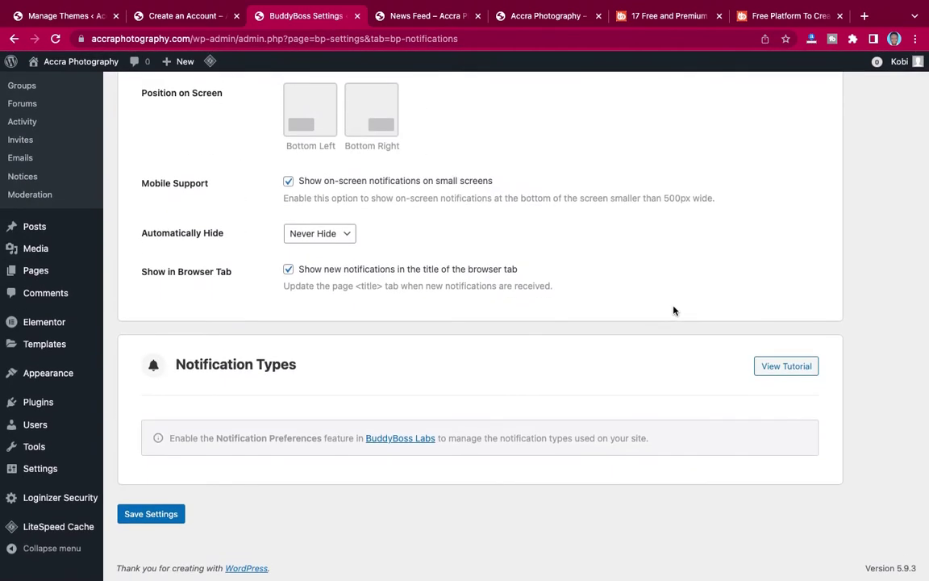
{"action": "scroll", "coordinate": [674, 311], "scroll_direction": "up", "scroll_amount": 5}
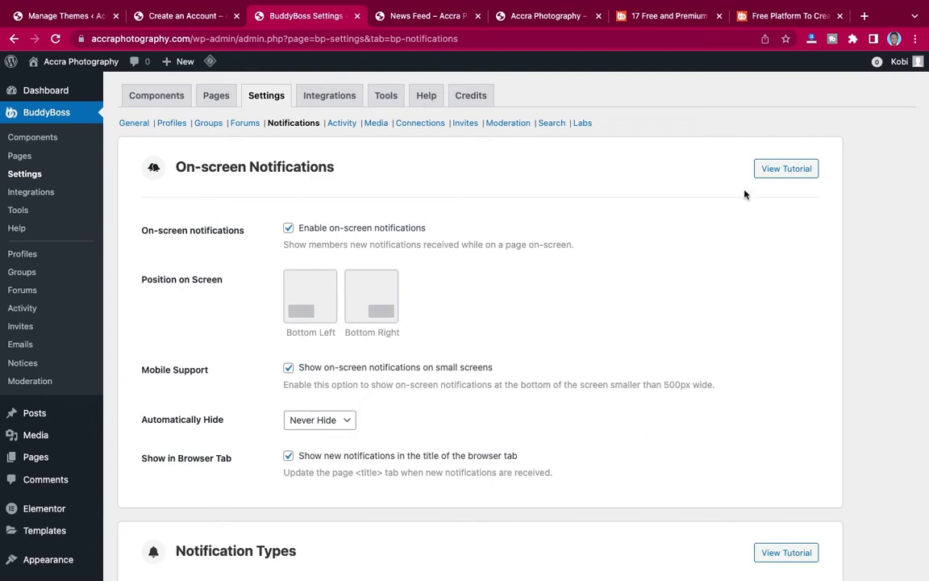
Allow members to edit their activity posts, with edit duration kept at Forever.
{"action": "left_click", "coordinate": [341, 125]}
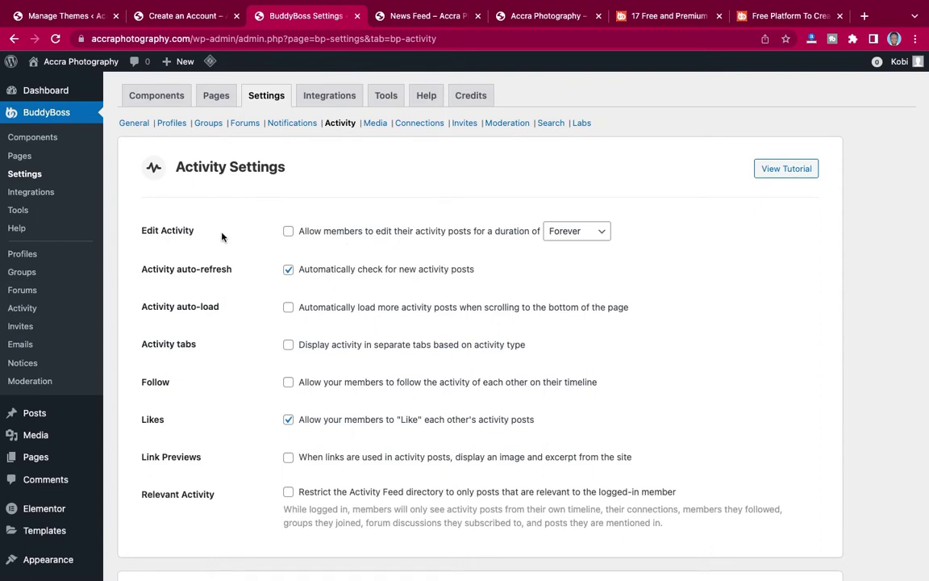
{"action": "left_click", "coordinate": [289, 231]}
{"action": "scroll", "coordinate": [318, 299], "scroll_direction": "down", "scroll_amount": 3}
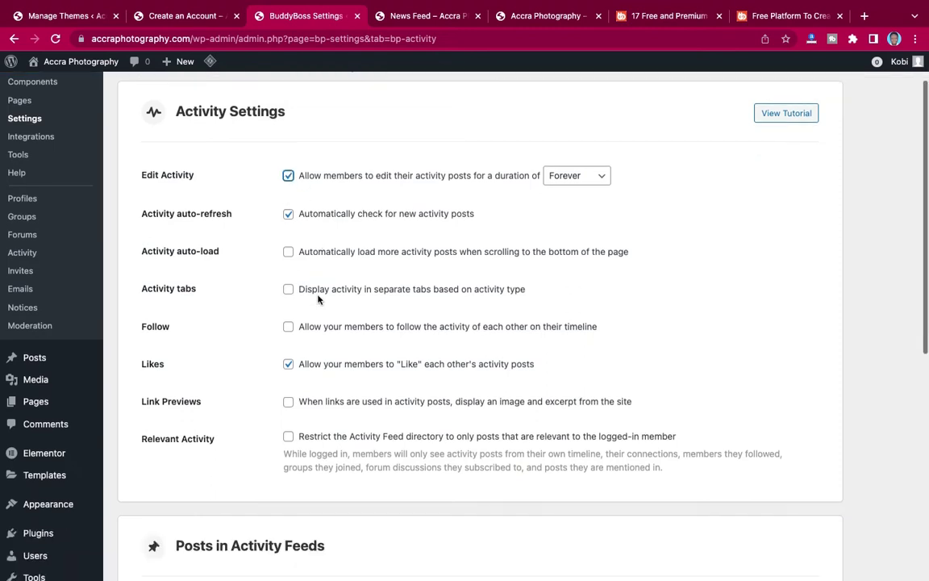
{"action": "left_click", "coordinate": [573, 136]}
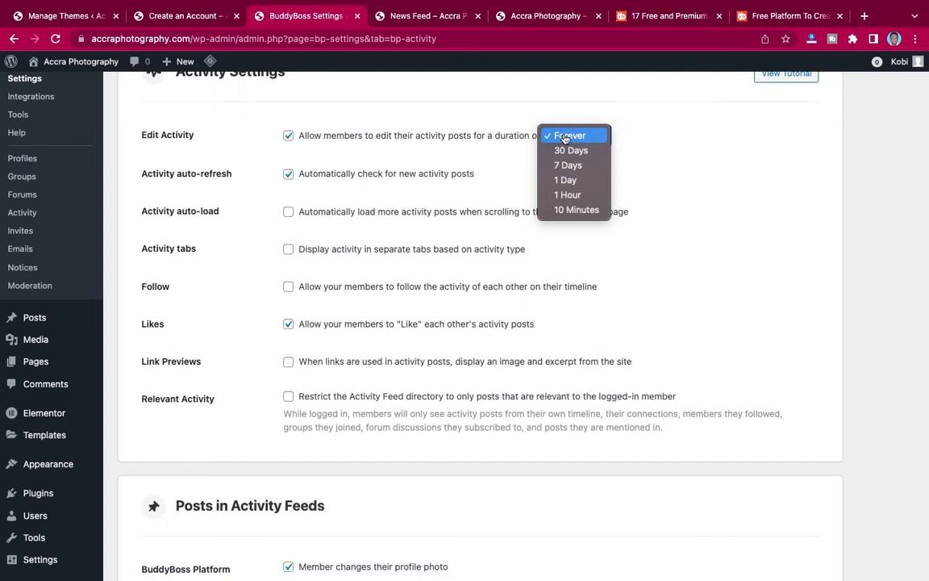
{"action": "left_click", "coordinate": [566, 137]}
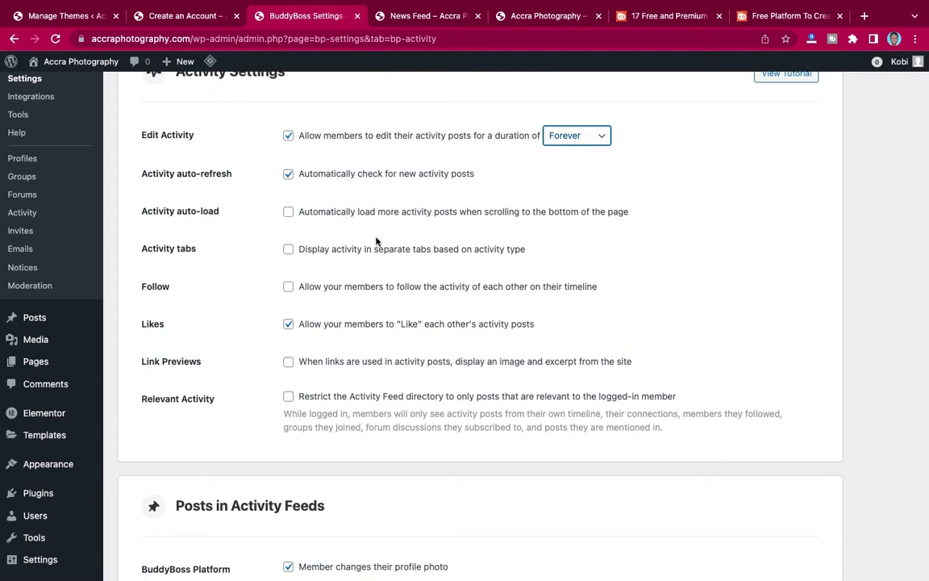
Turn on activity auto-load, activity tabs, follow and link previews, then save.
{"action": "left_click", "coordinate": [288, 211]}
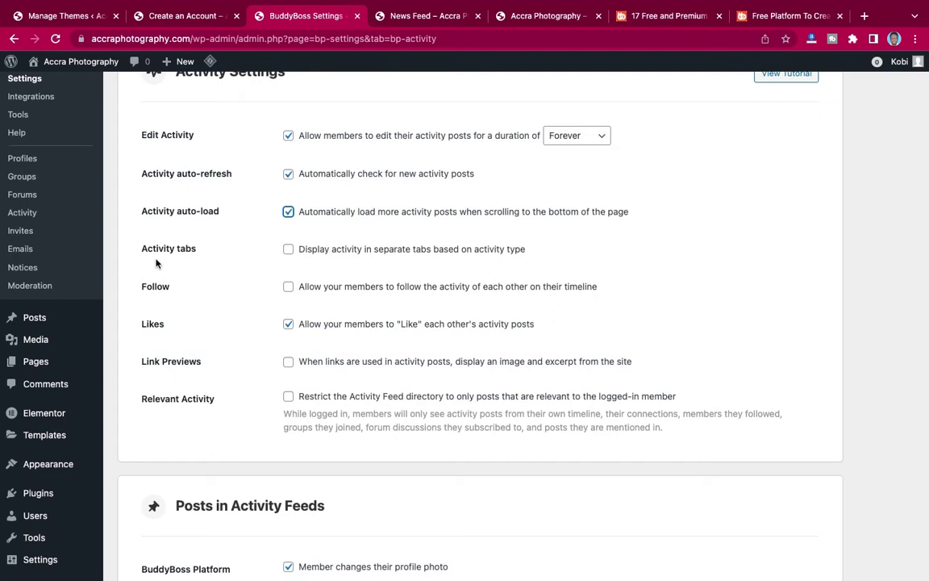
{"action": "left_click", "coordinate": [289, 251]}
{"action": "left_click", "coordinate": [288, 289]}
{"action": "scroll", "coordinate": [383, 328], "scroll_direction": "down", "scroll_amount": 2}
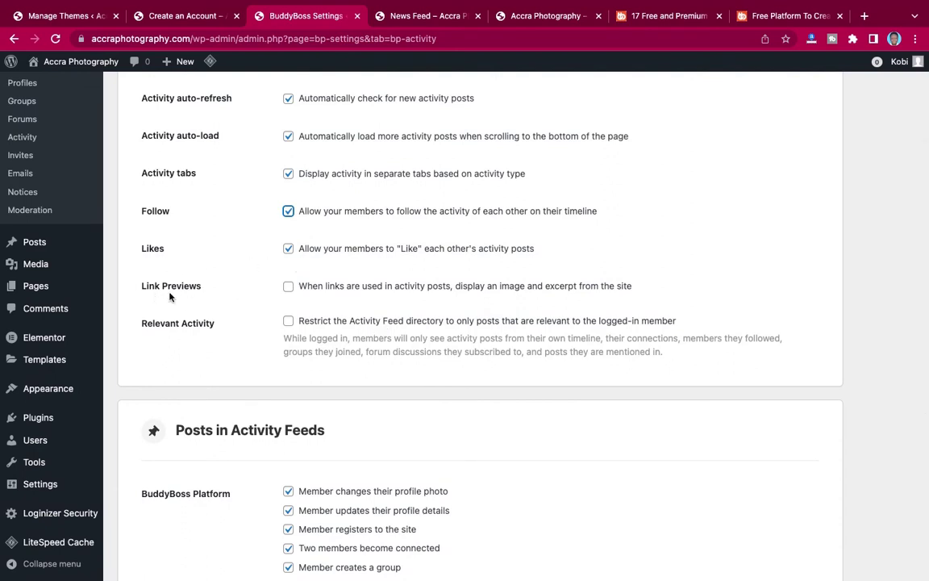
{"action": "left_click", "coordinate": [289, 288]}
{"action": "scroll", "coordinate": [464, 371], "scroll_direction": "down", "scroll_amount": 3}
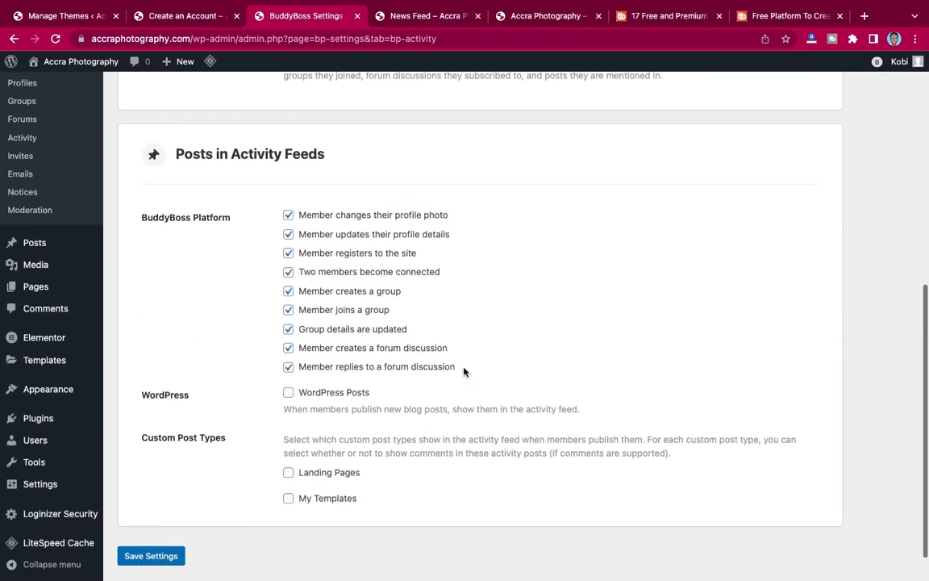
{"action": "scroll", "coordinate": [463, 371], "scroll_direction": "down", "scroll_amount": 1}
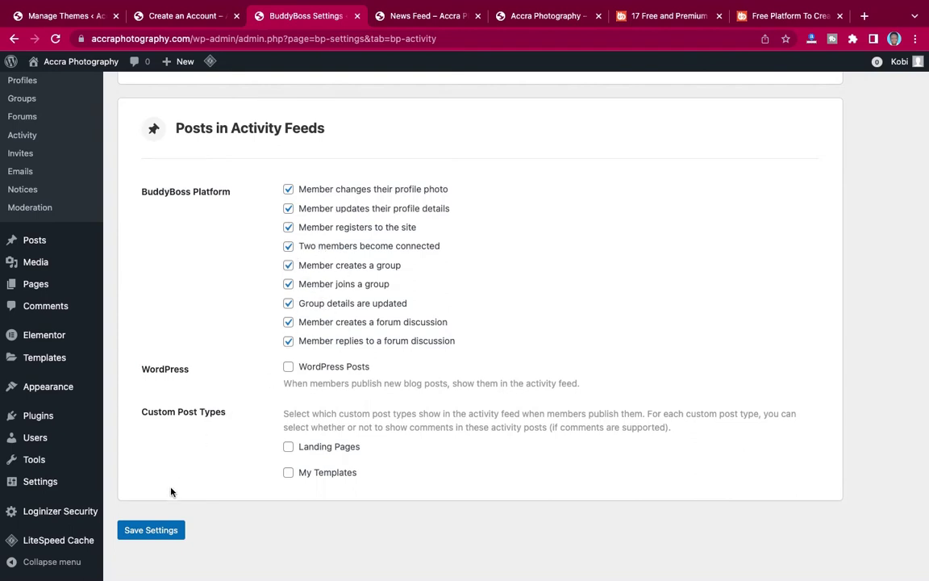
{"action": "left_click", "coordinate": [145, 533]}
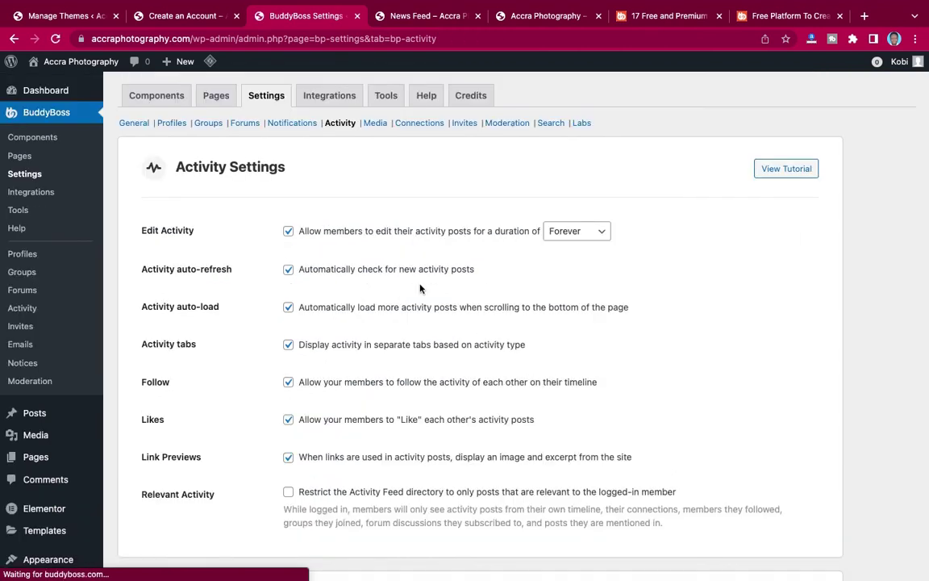
Allow photo uploads in private messages and forum discussions.
{"action": "left_click", "coordinate": [375, 124]}
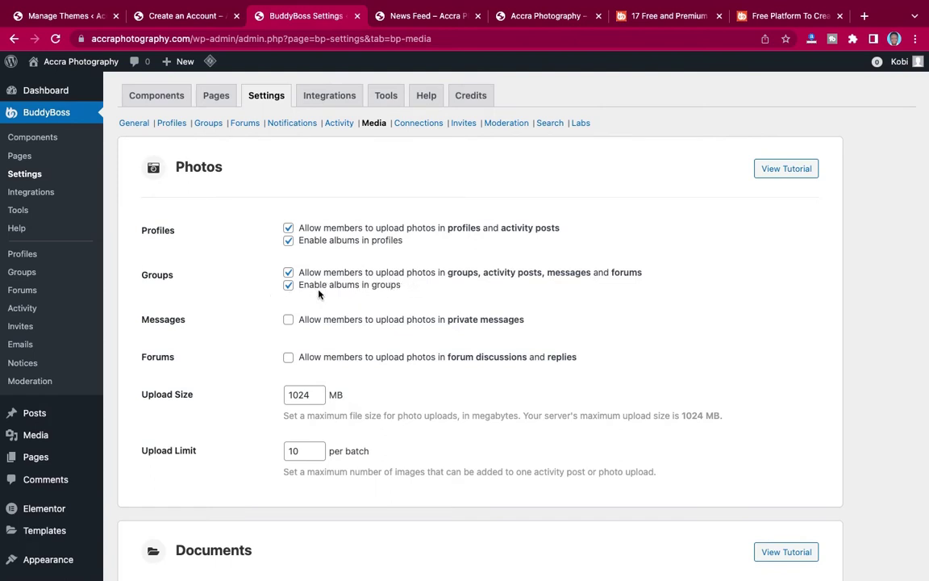
{"action": "scroll", "coordinate": [354, 296], "scroll_direction": "down", "scroll_amount": 3}
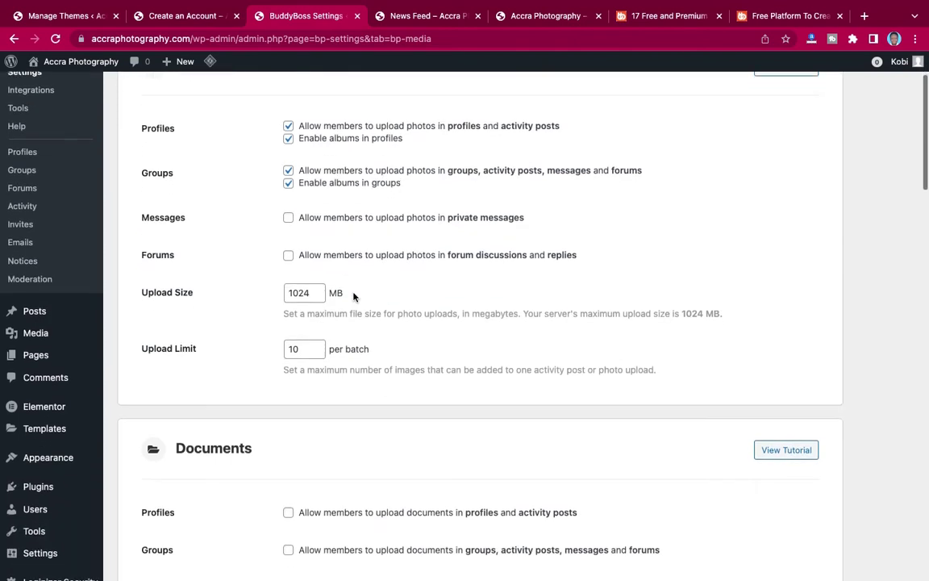
{"action": "left_click", "coordinate": [288, 217]}
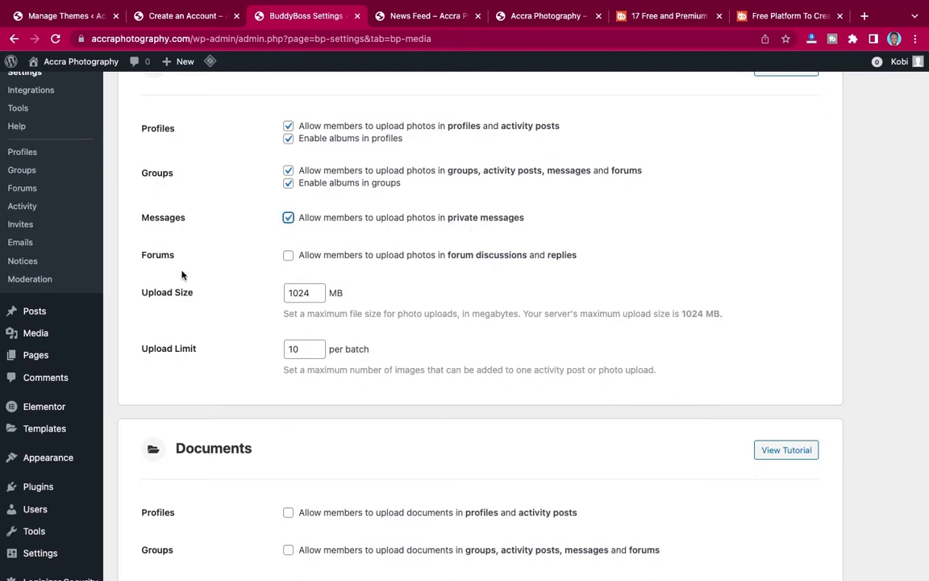
{"action": "left_click", "coordinate": [289, 257]}
{"action": "scroll", "coordinate": [404, 321], "scroll_direction": "down", "scroll_amount": 2}
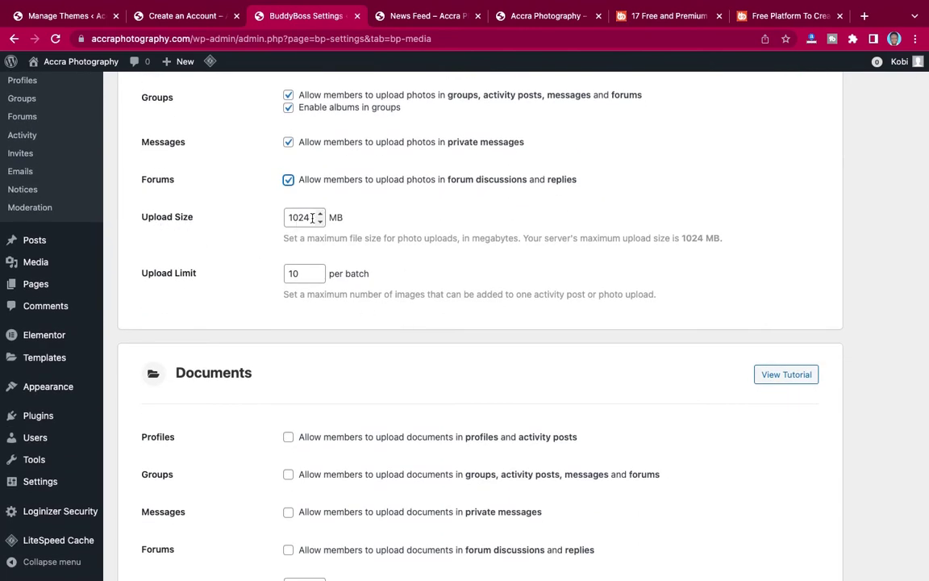
Set the photo upload size to 10 MB and the upload limit to 5.
{"action": "left_click_drag", "start_coordinate": [309, 218], "coordinate": [290, 217]}
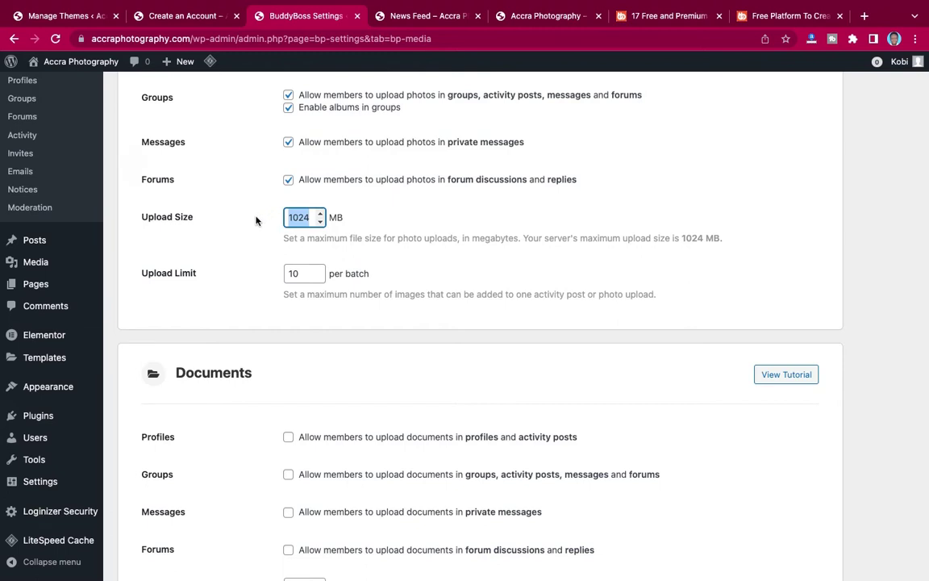
{"action": "type", "text": "10"}
{"action": "left_click", "coordinate": [392, 296]}
{"action": "scroll", "coordinate": [392, 296], "scroll_direction": "down", "scroll_amount": 2}
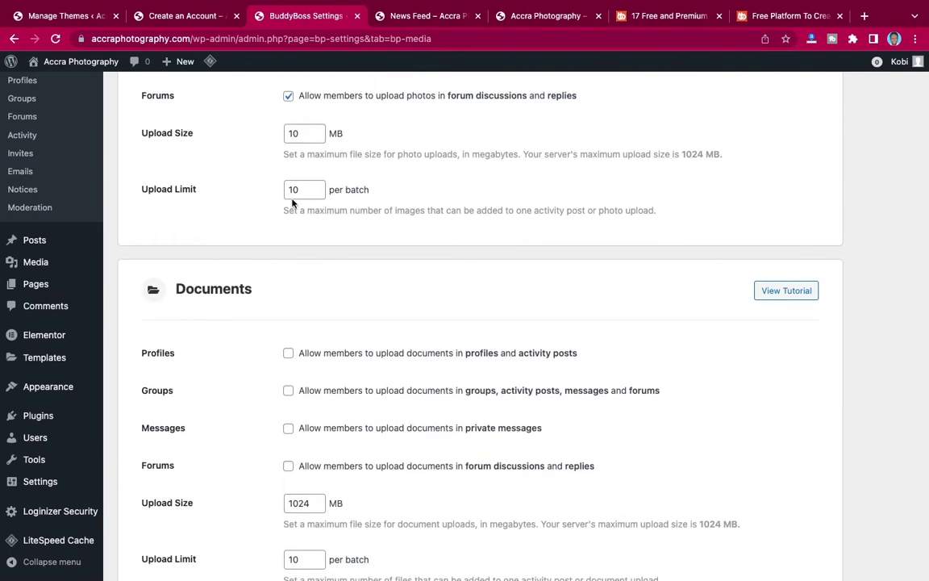
{"action": "left_click_drag", "start_coordinate": [292, 189], "coordinate": [282, 190]}
{"action": "type", "text": "5"}
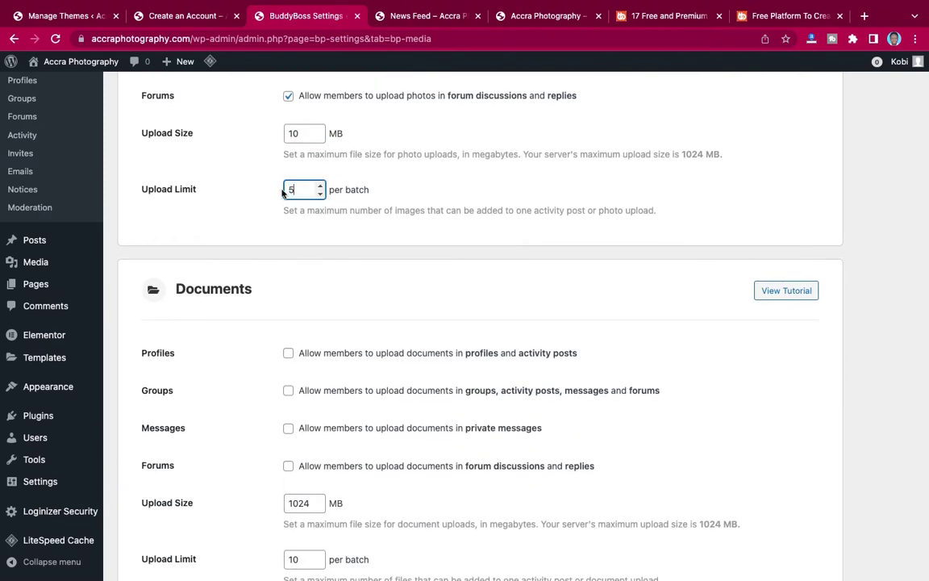
{"action": "left_click", "coordinate": [395, 231]}
{"action": "scroll", "coordinate": [402, 228], "scroll_direction": "down", "scroll_amount": 4}
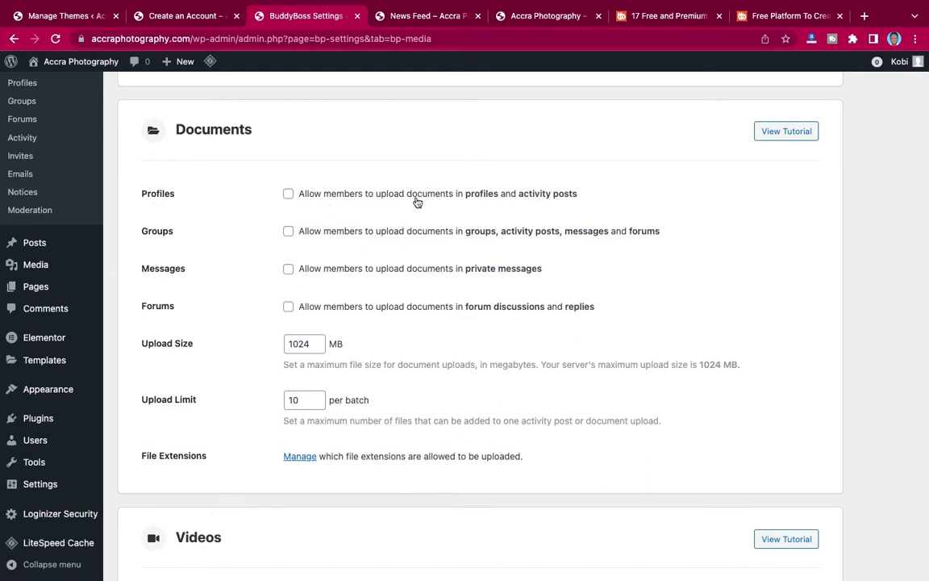
Allow document uploads in profiles, groups and private messages.
{"action": "left_click", "coordinate": [288, 194]}
{"action": "left_click", "coordinate": [289, 232]}
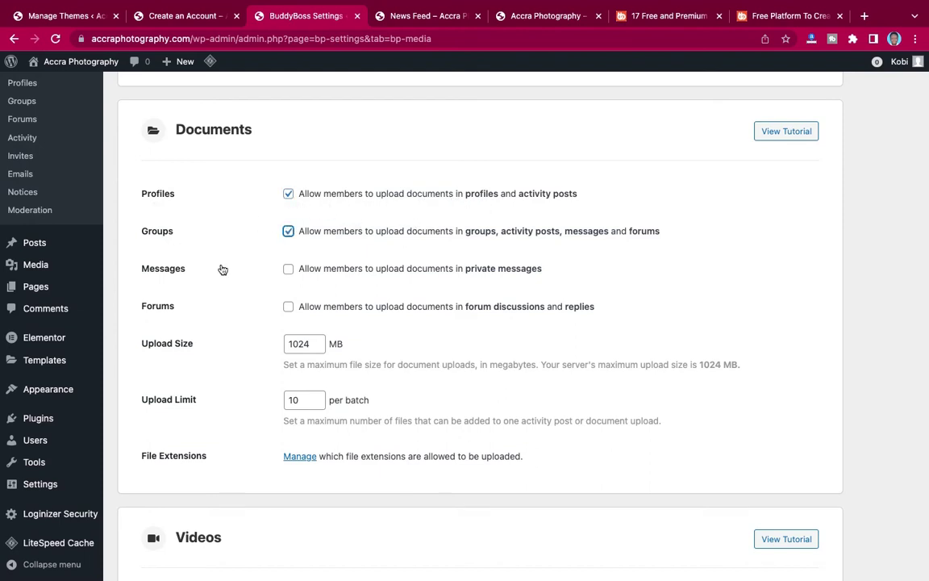
{"action": "left_click", "coordinate": [288, 269]}
{"action": "scroll", "coordinate": [393, 342], "scroll_direction": "down", "scroll_amount": 3}
Set the document upload size to 10 MB and the upload limit to 5 files.
{"action": "left_click", "coordinate": [313, 209]}
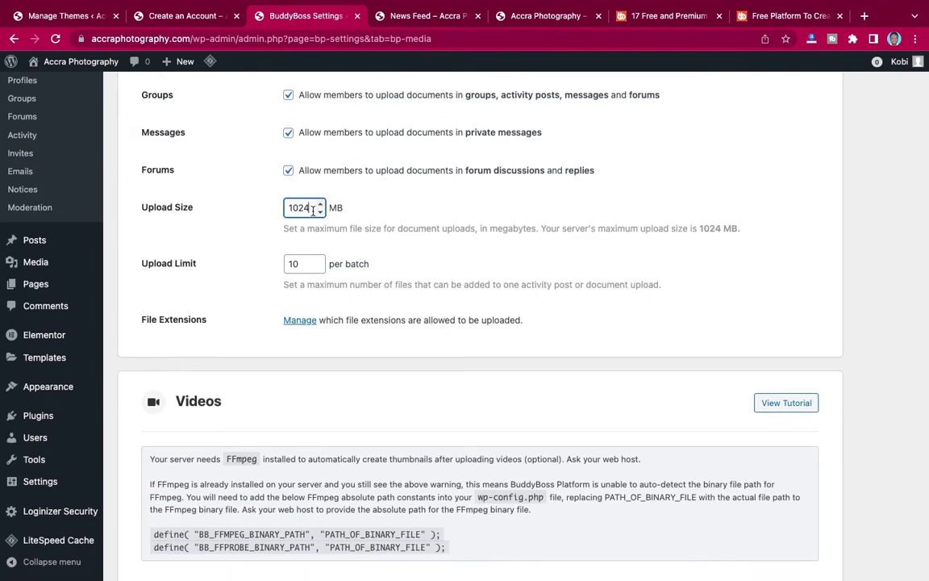
{"action": "left_click_drag", "start_coordinate": [313, 210], "coordinate": [281, 208]}
{"action": "type", "text": "10"}
{"action": "left_click_drag", "start_coordinate": [300, 263], "coordinate": [271, 261]}
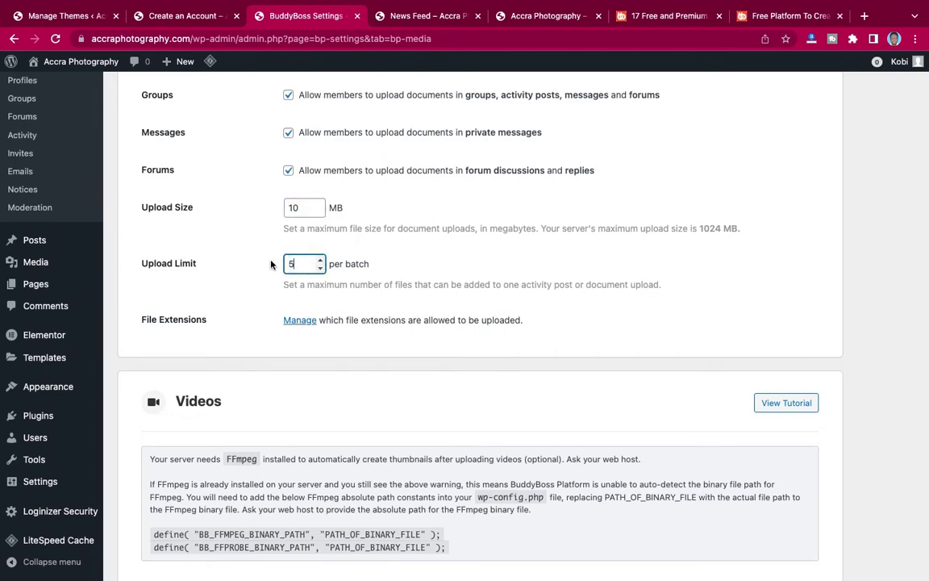
{"action": "type", "text": "5"}
{"action": "scroll", "coordinate": [422, 349], "scroll_direction": "down", "scroll_amount": 5}
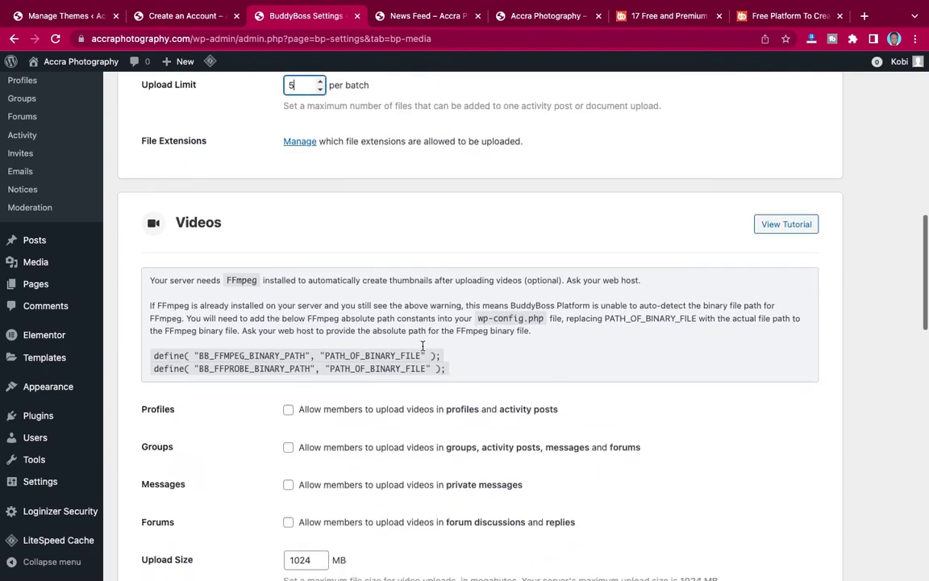
{"action": "scroll", "coordinate": [423, 345], "scroll_direction": "down", "scroll_amount": 1}
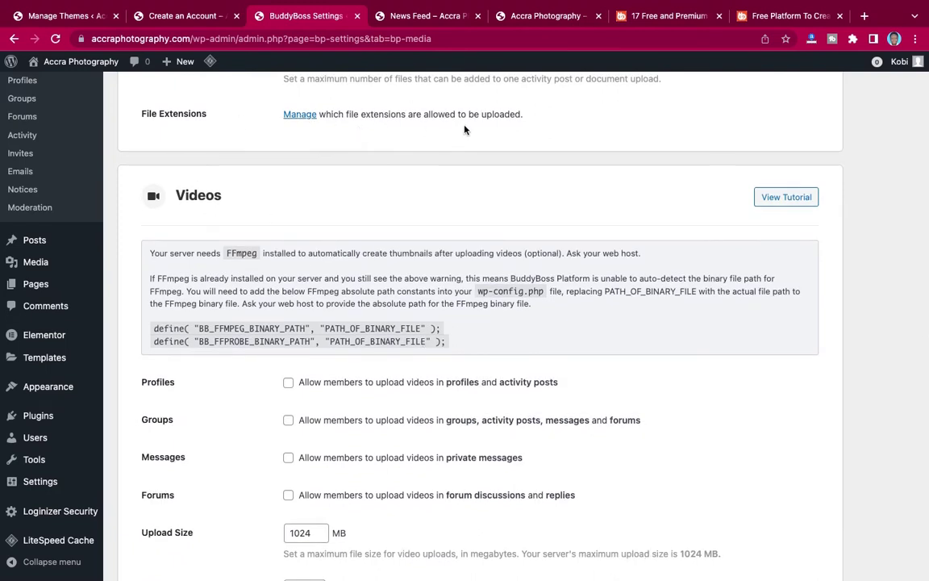
{"action": "scroll", "coordinate": [464, 129], "scroll_direction": "up", "scroll_amount": 1}
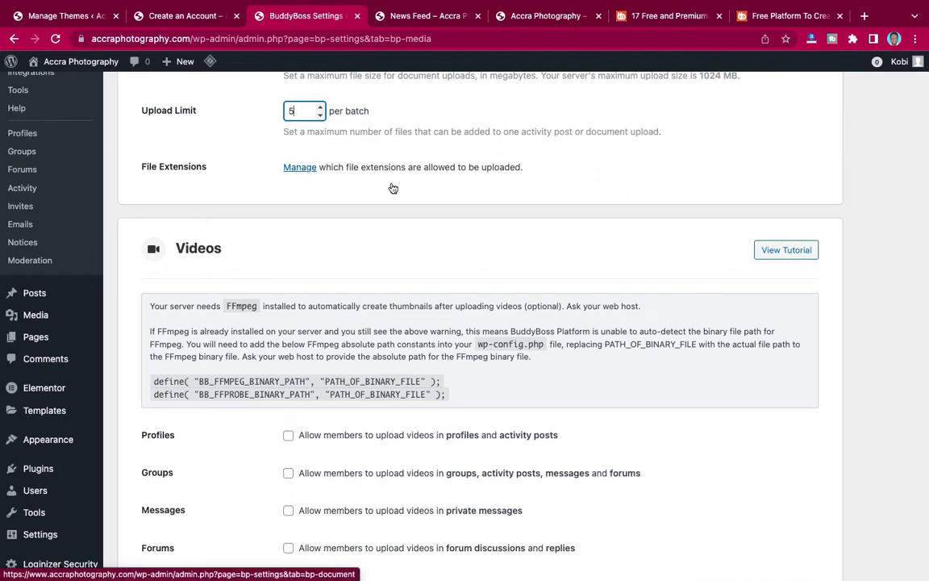
Allow video uploads in profiles, groups, private messages and forums.
{"action": "scroll", "coordinate": [393, 188], "scroll_direction": "down", "scroll_amount": 3}
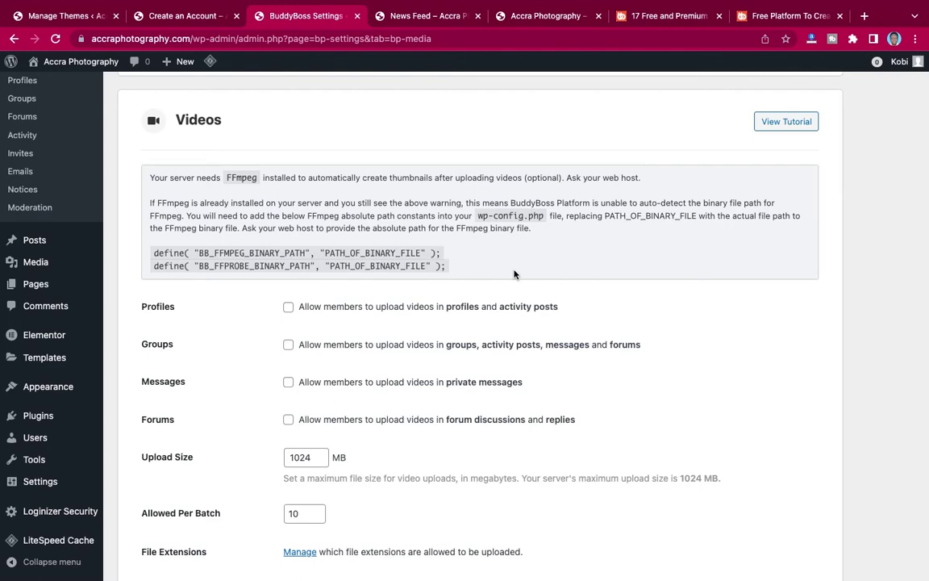
{"action": "scroll", "coordinate": [515, 274], "scroll_direction": "down", "scroll_amount": 3}
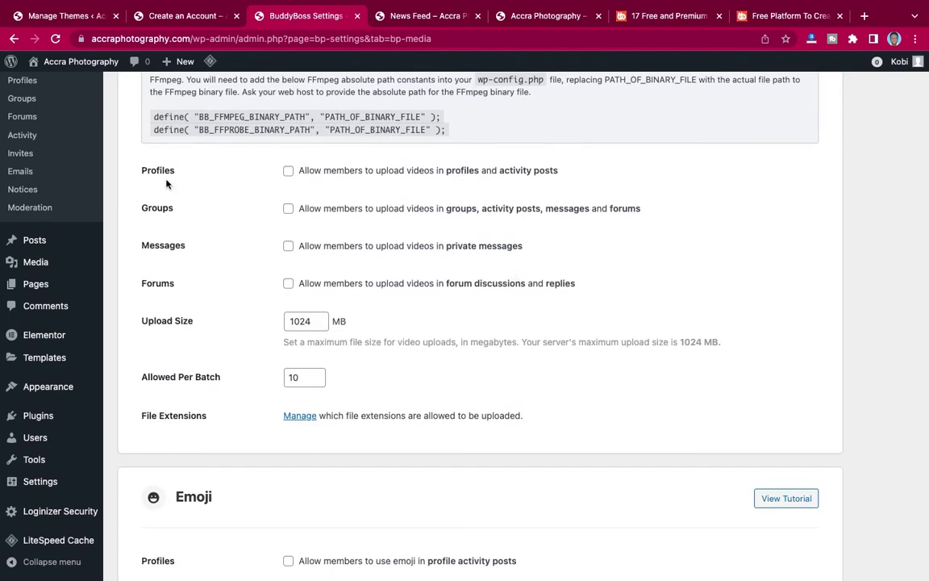
{"action": "scroll", "coordinate": [199, 177], "scroll_direction": "up", "scroll_amount": 1}
{"action": "scroll", "coordinate": [201, 174], "scroll_direction": "down", "scroll_amount": 1}
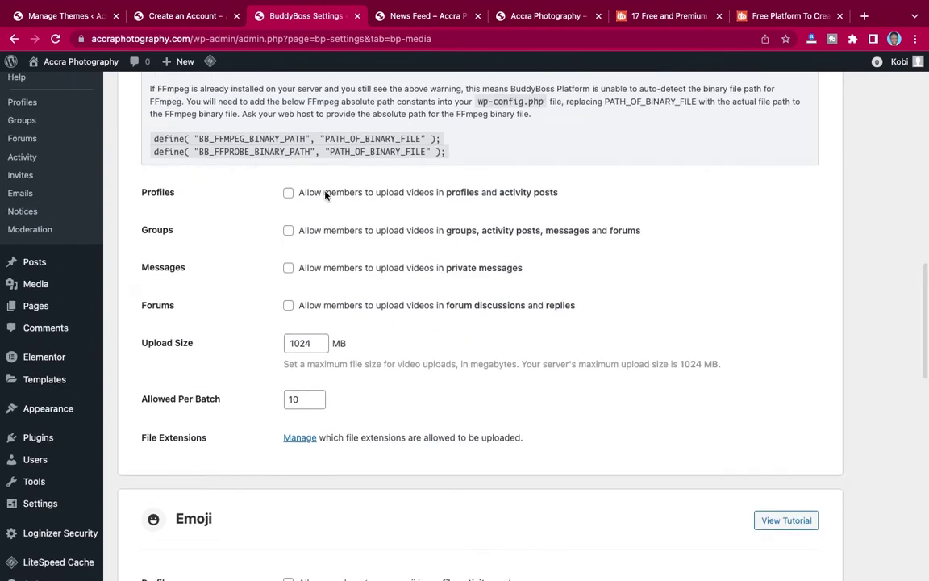
{"action": "left_click", "coordinate": [288, 195]}
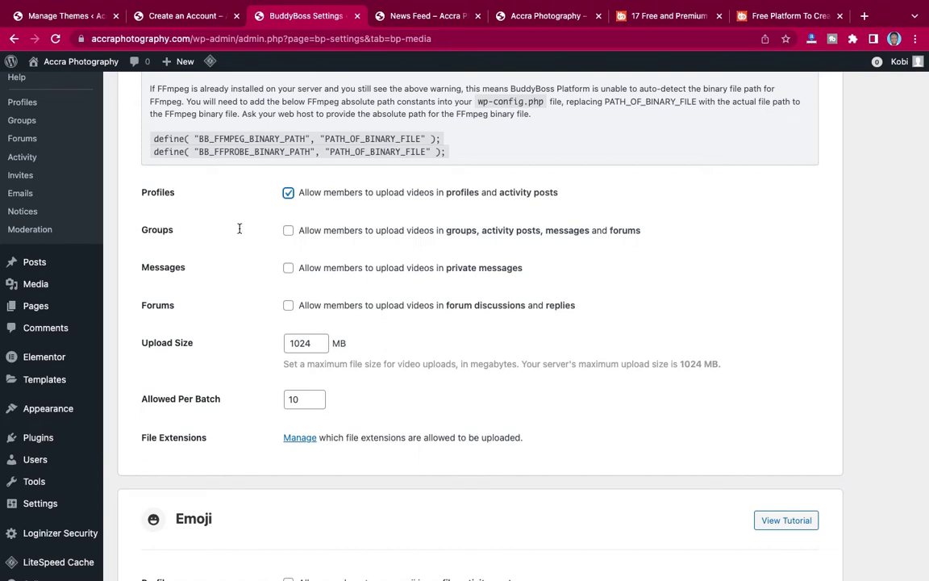
{"action": "left_click", "coordinate": [288, 232]}
{"action": "left_click", "coordinate": [288, 268]}
{"action": "left_click", "coordinate": [288, 307]}
Set the video upload size to 20 MB and allowed per batch to 1.
{"action": "left_click_drag", "start_coordinate": [311, 343], "coordinate": [281, 343]}
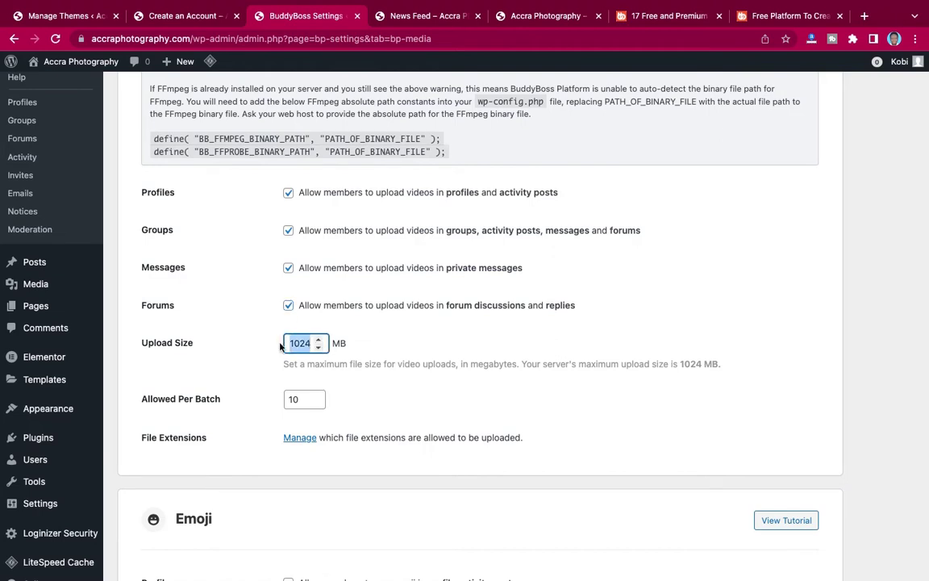
{"action": "type", "text": "20"}
{"action": "left_click_drag", "start_coordinate": [301, 400], "coordinate": [286, 401]}
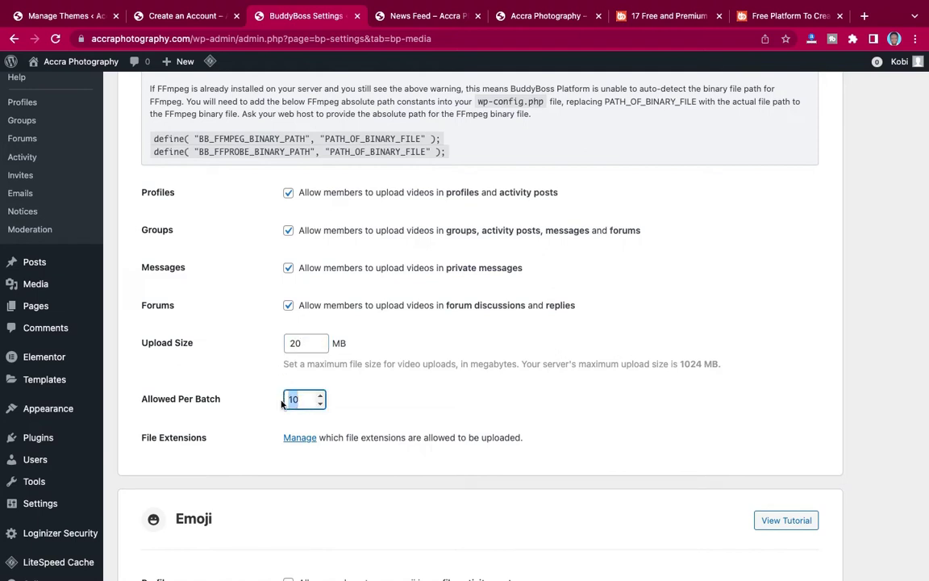
{"action": "type", "text": "1"}
{"action": "left_click", "coordinate": [392, 412]}
Enable emoji in profile activity posts, groups, private messages and forum discussions.
{"action": "scroll", "coordinate": [392, 412], "scroll_direction": "down", "scroll_amount": 3}
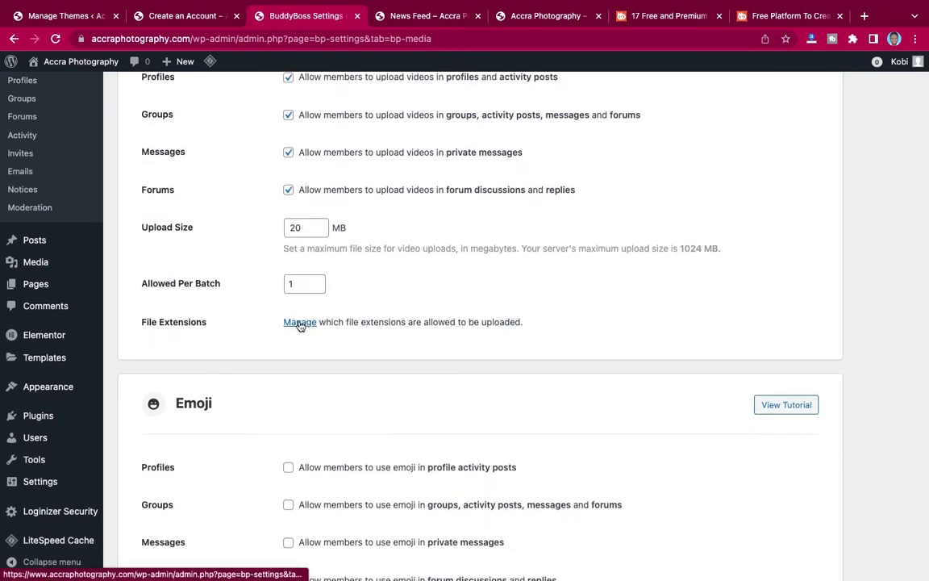
{"action": "scroll", "coordinate": [307, 370], "scroll_direction": "down", "scroll_amount": 3}
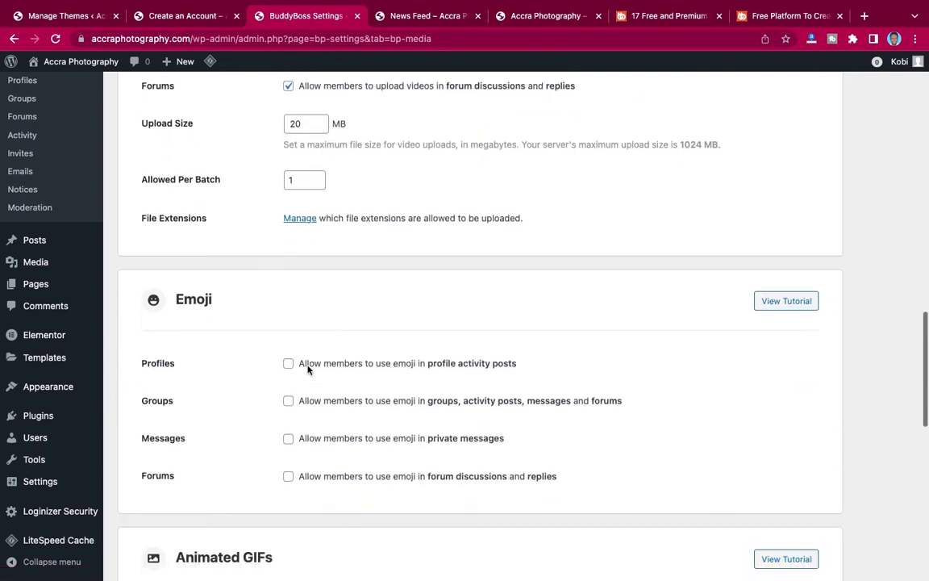
{"action": "scroll", "coordinate": [307, 369], "scroll_direction": "down", "scroll_amount": 3}
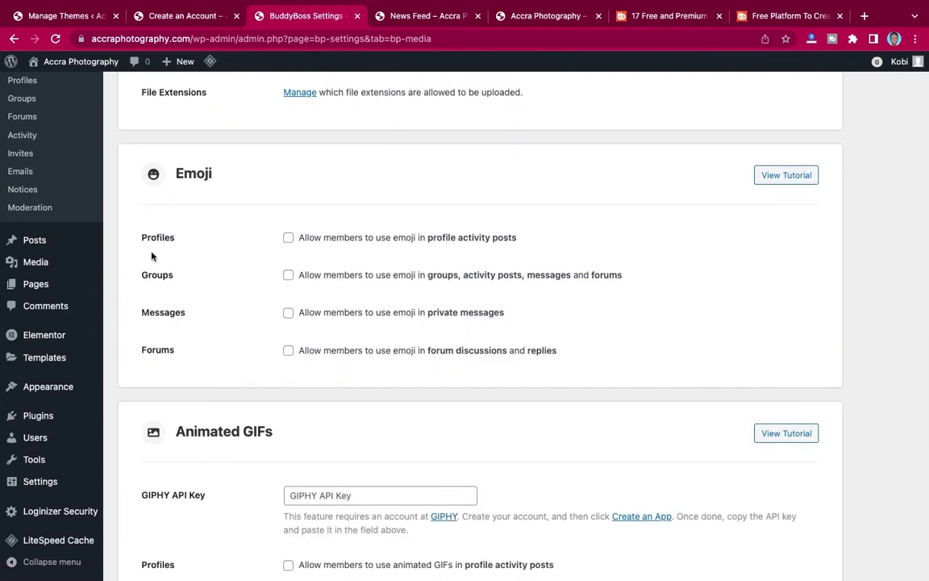
{"action": "left_click", "coordinate": [289, 239]}
{"action": "left_click", "coordinate": [288, 276]}
{"action": "left_click", "coordinate": [288, 314]}
{"action": "left_click", "coordinate": [288, 351]}
{"action": "scroll", "coordinate": [307, 379], "scroll_direction": "down", "scroll_amount": 3}
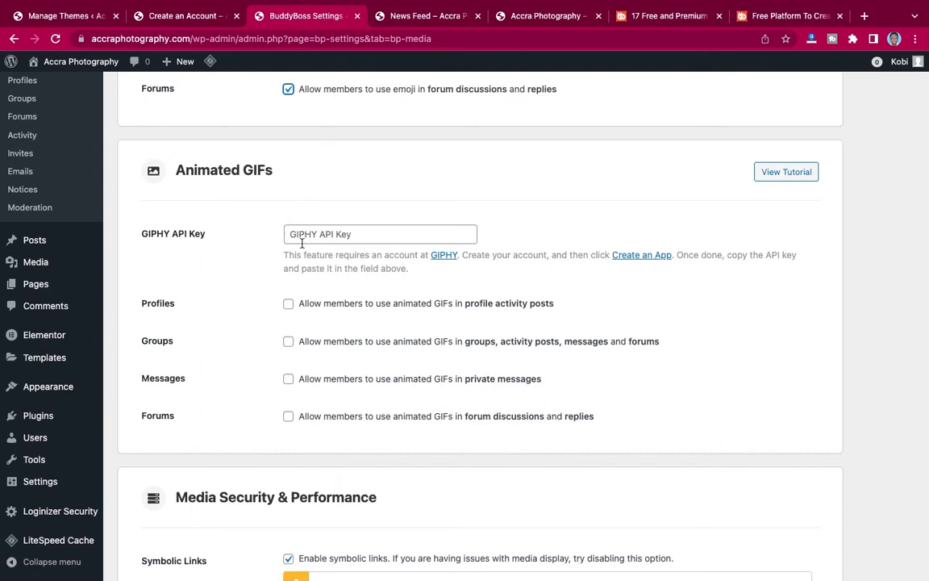
Fill the GIPHY API Key field from the saved autofill suggestion, briefly checking the GIPHY developer site.
{"action": "left_click", "coordinate": [303, 233]}
{"action": "left_click", "coordinate": [303, 261]}
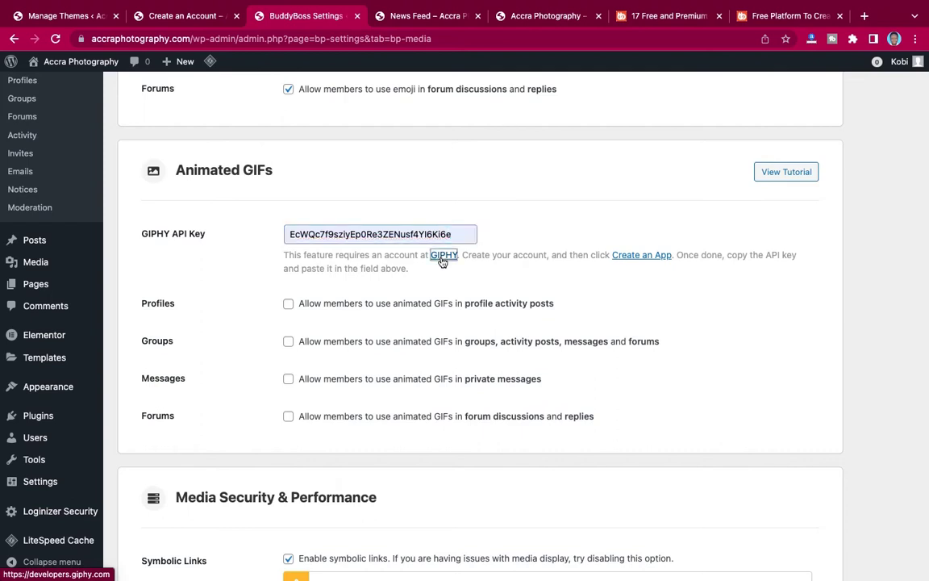
{"action": "left_click", "coordinate": [442, 257]}
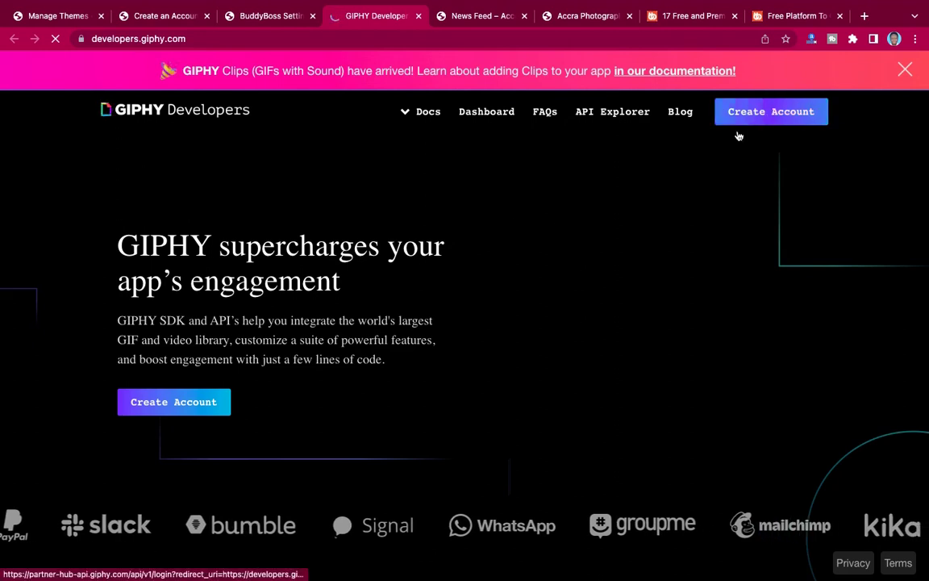
{"action": "left_click", "coordinate": [419, 16]}
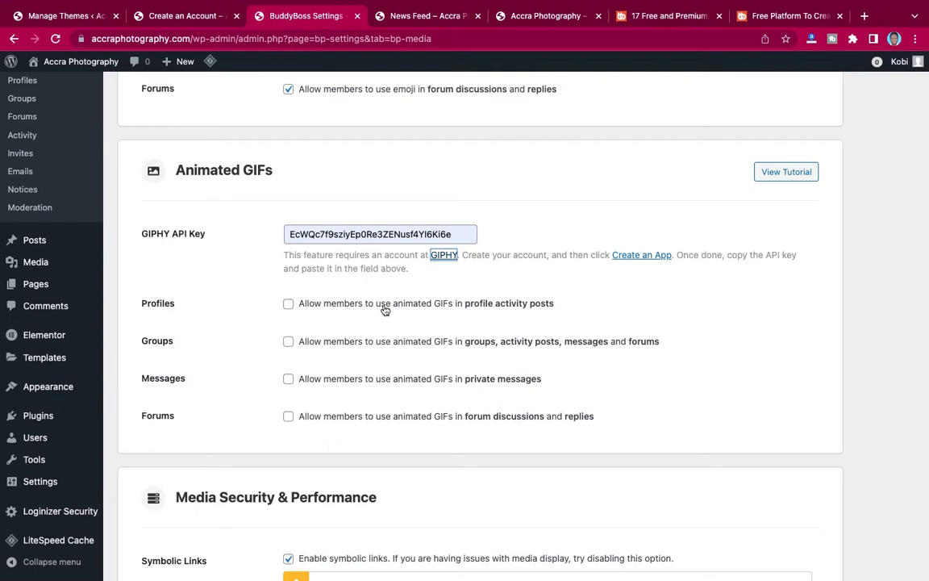
Allow animated GIFs in profile activity posts, groups, private messages and forum discussions.
{"action": "left_click", "coordinate": [288, 304]}
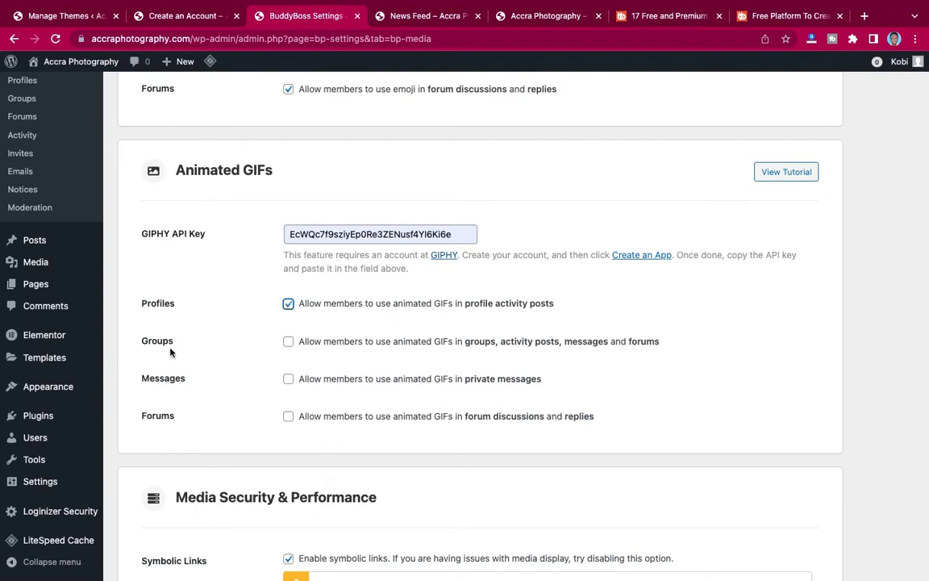
{"action": "left_click", "coordinate": [290, 343]}
{"action": "left_click", "coordinate": [289, 381]}
{"action": "left_click", "coordinate": [287, 417]}
Turn off symbolic links for media files and save the Media settings.
{"action": "scroll", "coordinate": [392, 395], "scroll_direction": "down", "scroll_amount": 5}
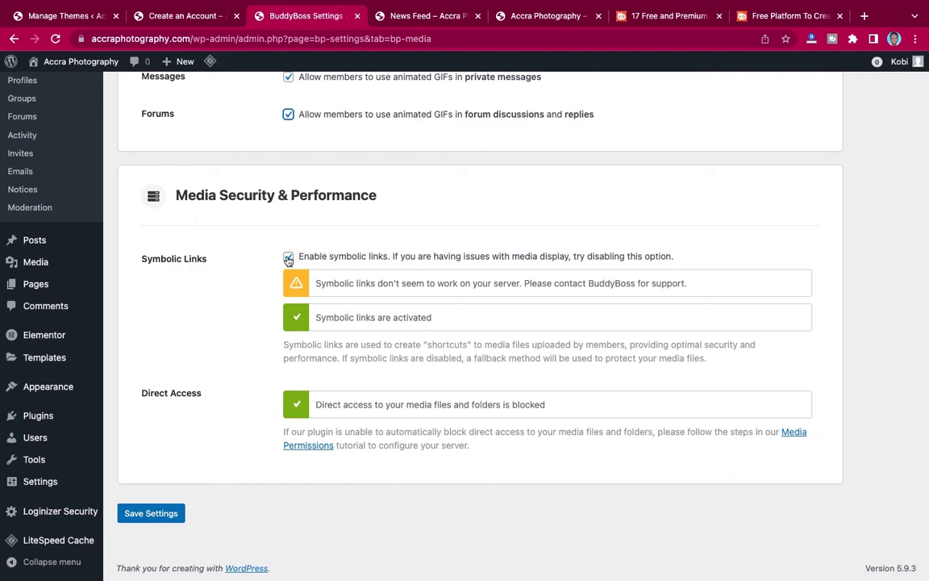
{"action": "left_click", "coordinate": [288, 257]}
{"action": "left_click", "coordinate": [150, 515]}
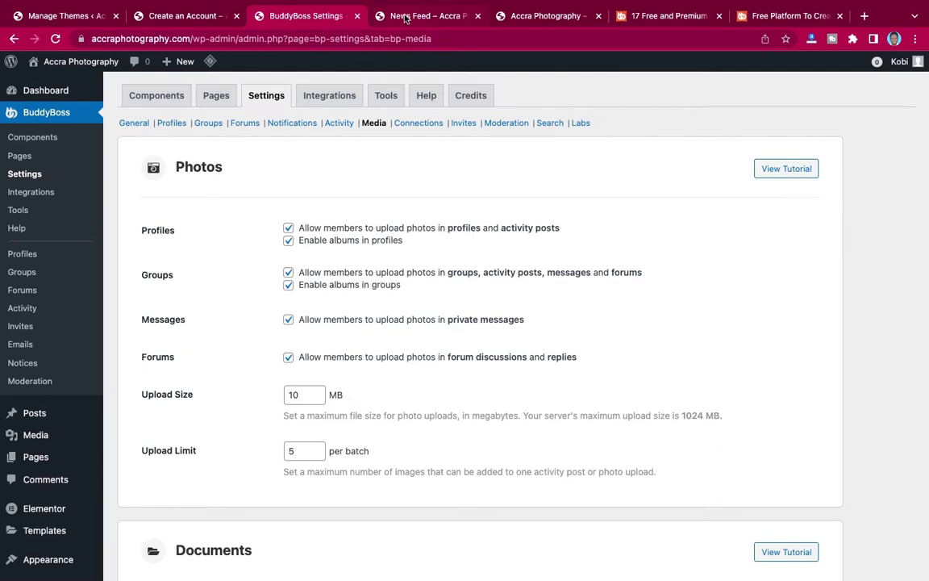
Reload the site's News Feed and scroll through it to check the post composer.
{"action": "left_click", "coordinate": [406, 16]}
{"action": "left_click", "coordinate": [55, 39]}
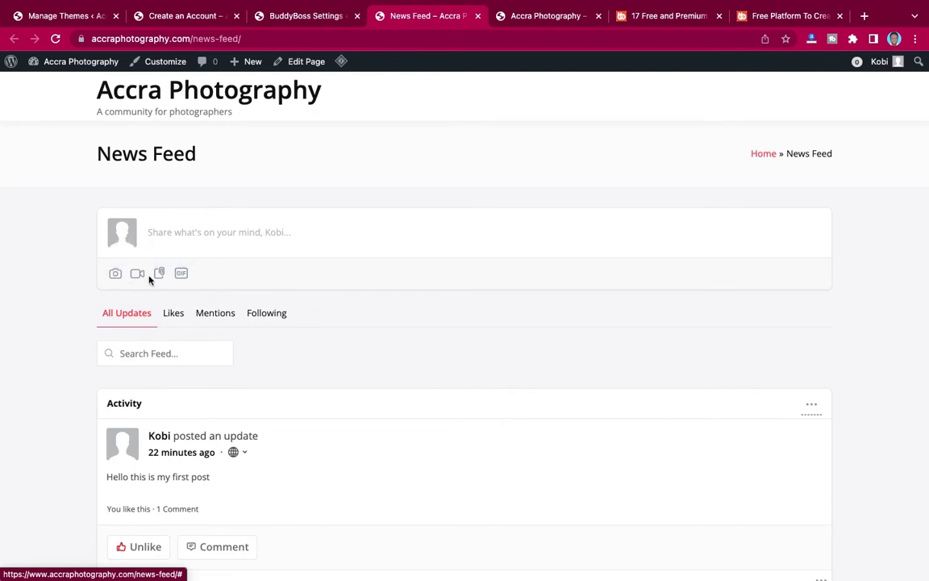
{"action": "scroll", "coordinate": [317, 288], "scroll_direction": "down", "scroll_amount": 2}
{"action": "scroll", "coordinate": [317, 288], "scroll_direction": "up", "scroll_amount": 1}
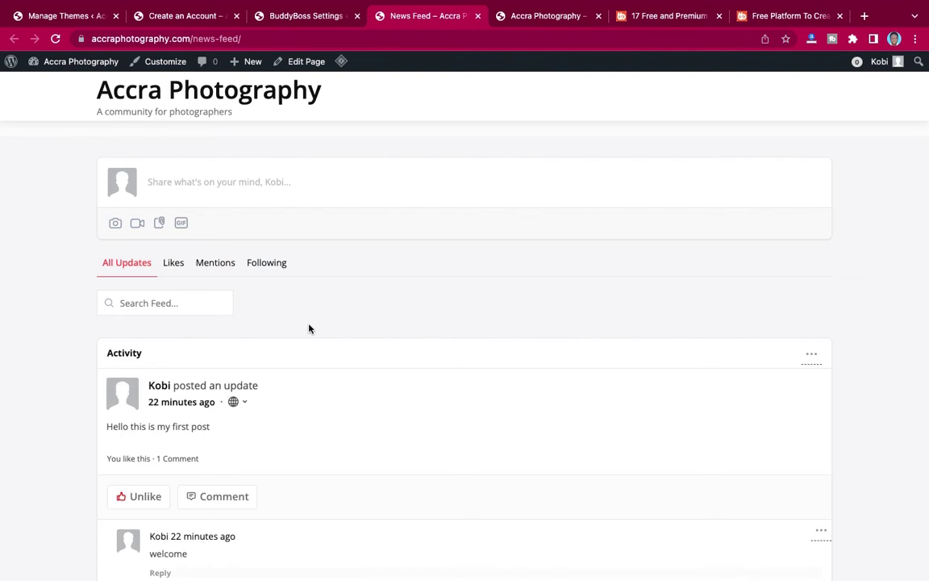
{"action": "scroll", "coordinate": [309, 328], "scroll_direction": "down", "scroll_amount": 2}
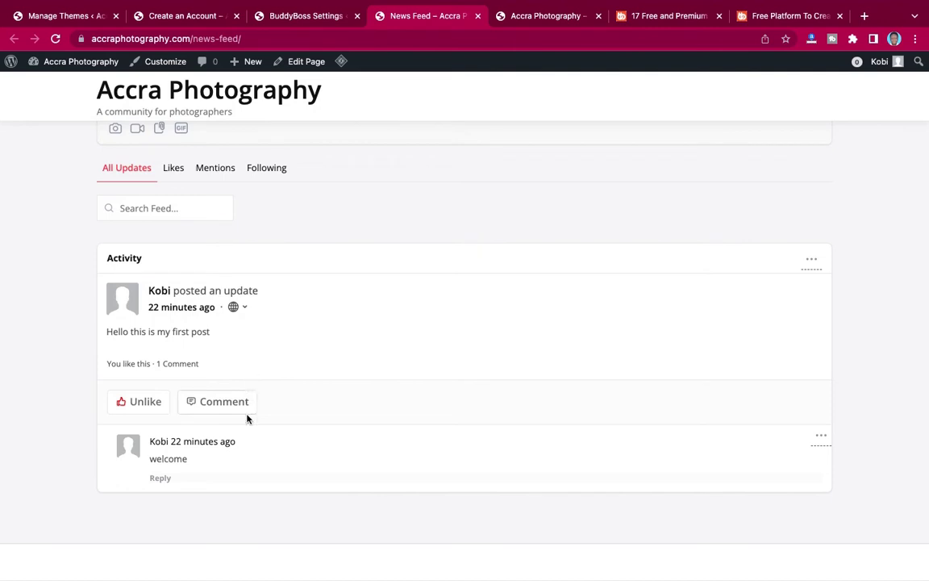
{"action": "scroll", "coordinate": [310, 331], "scroll_direction": "up", "scroll_amount": 1}
{"action": "scroll", "coordinate": [309, 332], "scroll_direction": "down", "scroll_amount": 1}
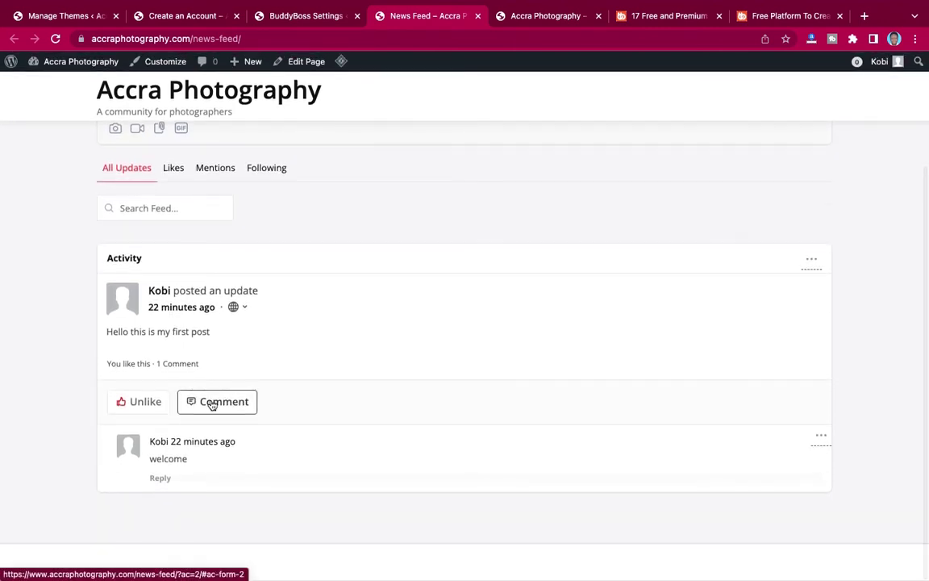
Open a comment box under the first post, cancel it, and return to BuddyBoss settings.
{"action": "left_click", "coordinate": [327, 402]}
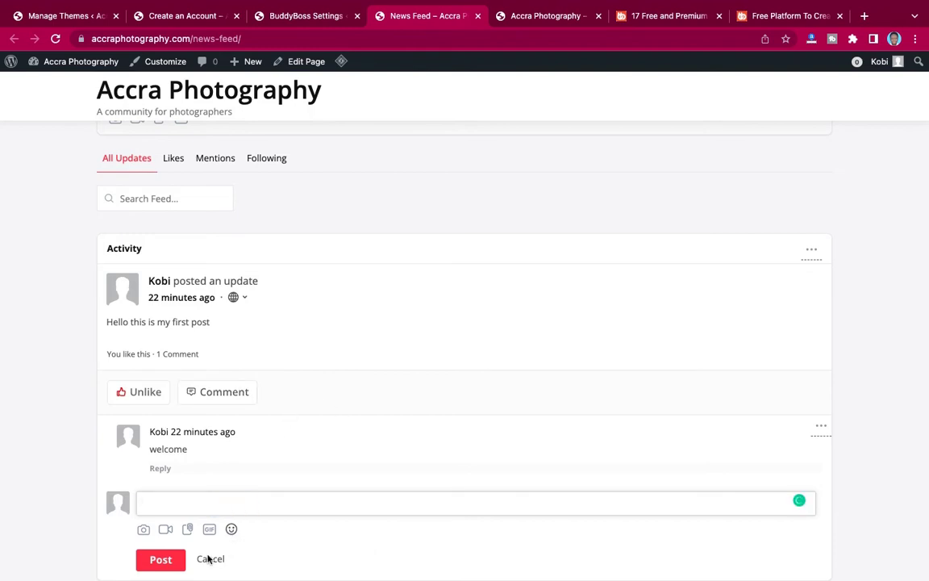
{"action": "left_click", "coordinate": [207, 559]}
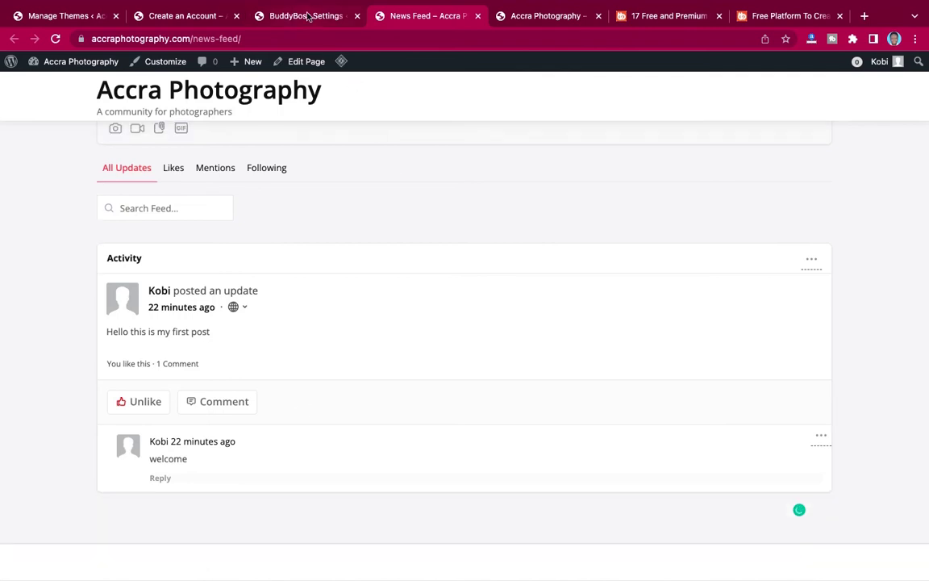
{"action": "left_click", "coordinate": [279, 15]}
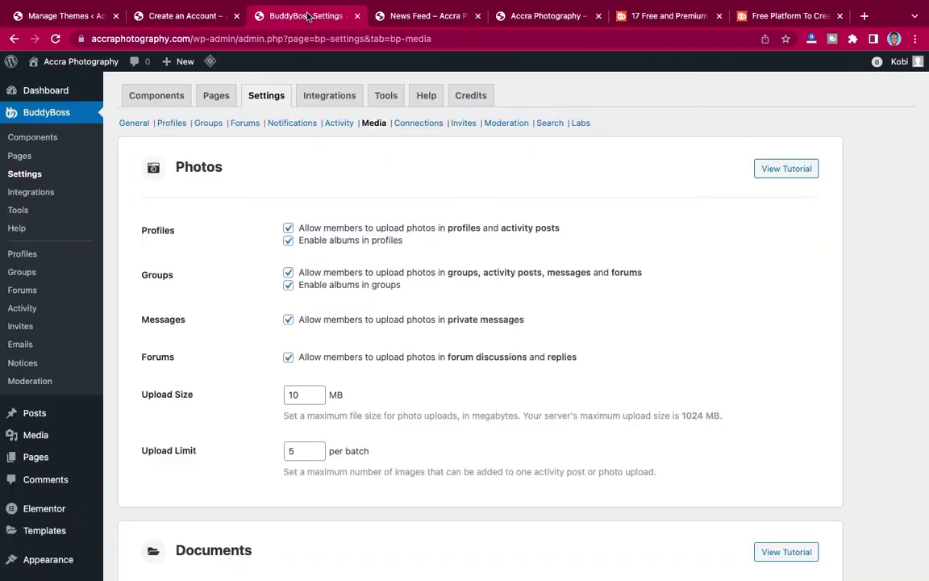
Save the Connections settings, then move through Invites to the Moderation tab.
{"action": "left_click", "coordinate": [425, 124]}
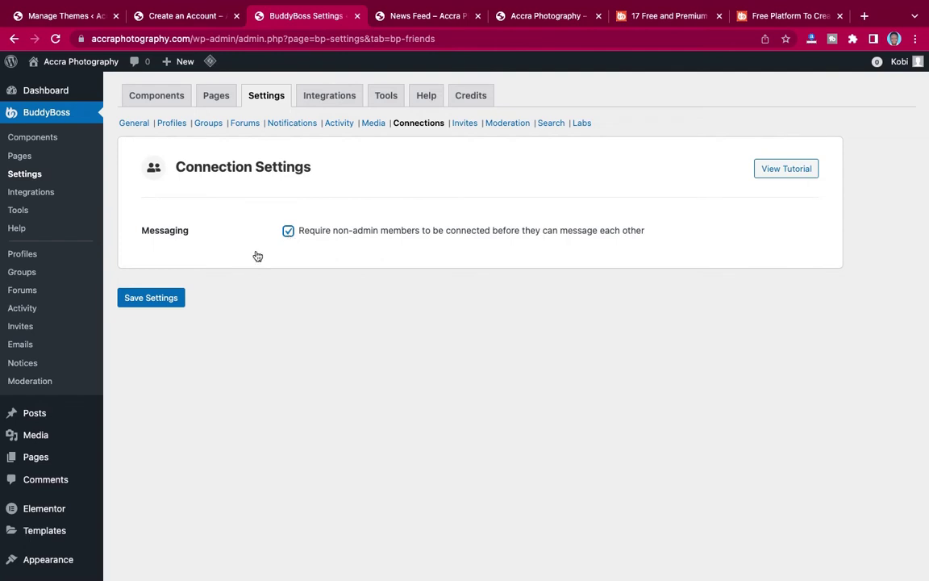
{"action": "left_click", "coordinate": [170, 297]}
{"action": "left_click", "coordinate": [465, 123]}
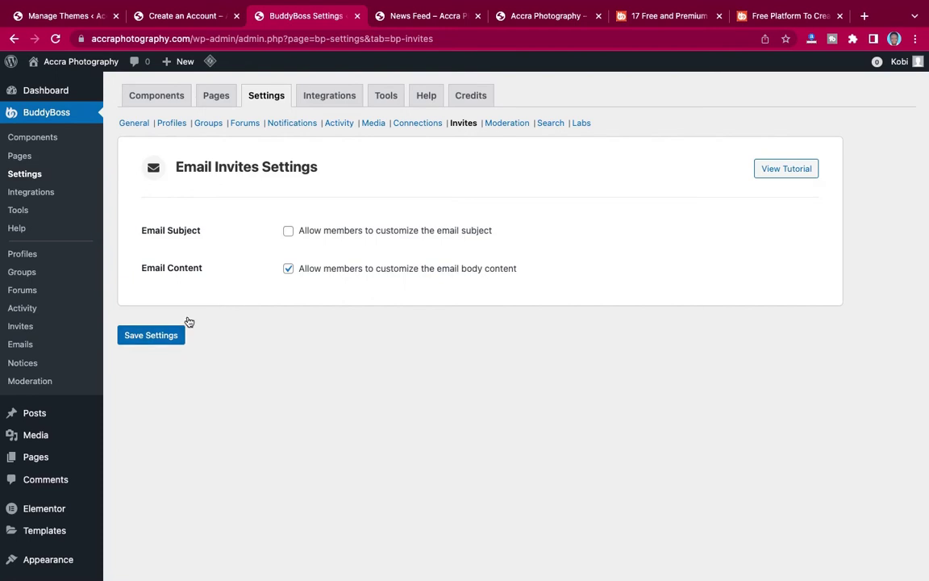
{"action": "left_click", "coordinate": [512, 125]}
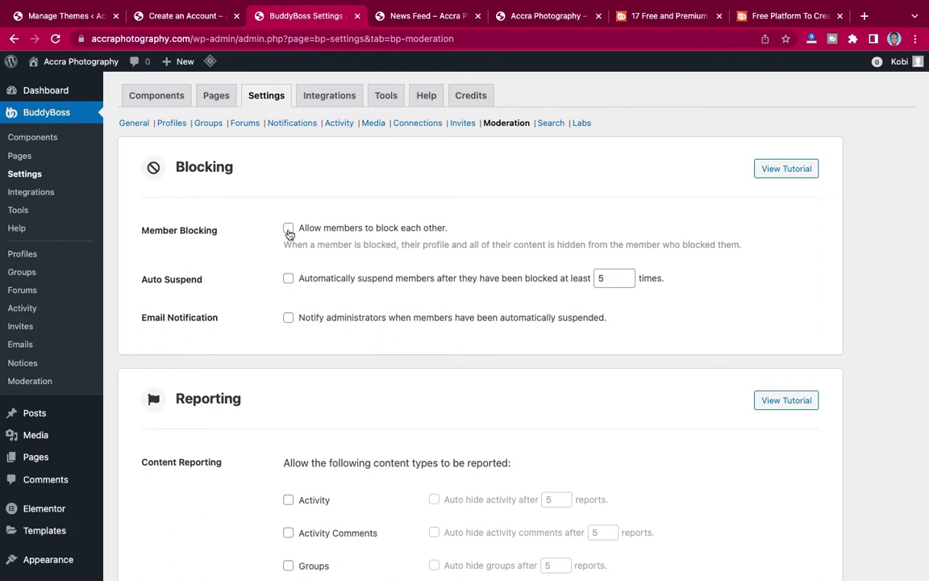
Enable Member Blocking and Auto Suspend for members blocked at least 5 times.
{"action": "left_click", "coordinate": [288, 229]}
{"action": "left_click", "coordinate": [288, 278]}
Notify admins of auto-suspensions and make photos and videos reportable, auto-hidden after 5 reports.
{"action": "left_click", "coordinate": [288, 320]}
{"action": "scroll", "coordinate": [288, 321], "scroll_direction": "down", "scroll_amount": 5}
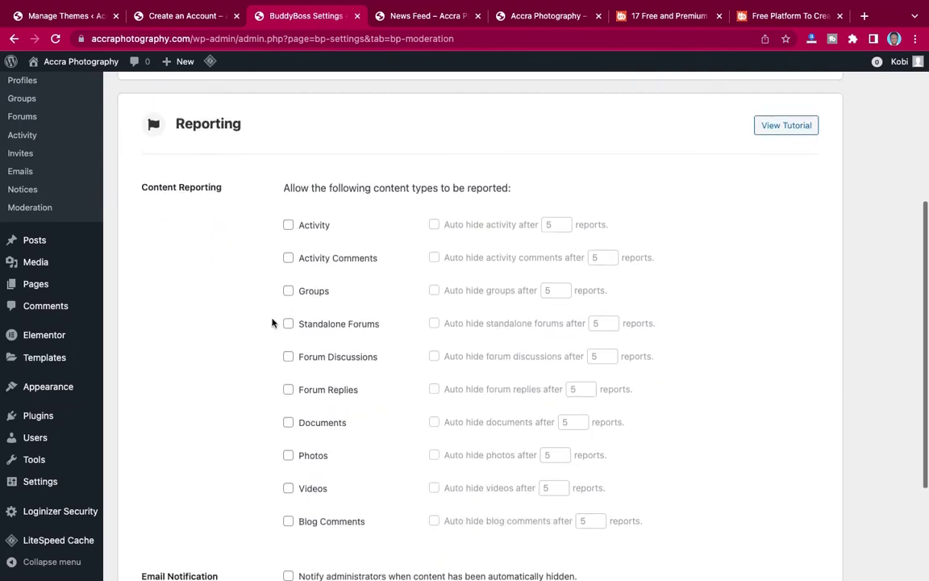
{"action": "scroll", "coordinate": [272, 322], "scroll_direction": "down", "scroll_amount": 2}
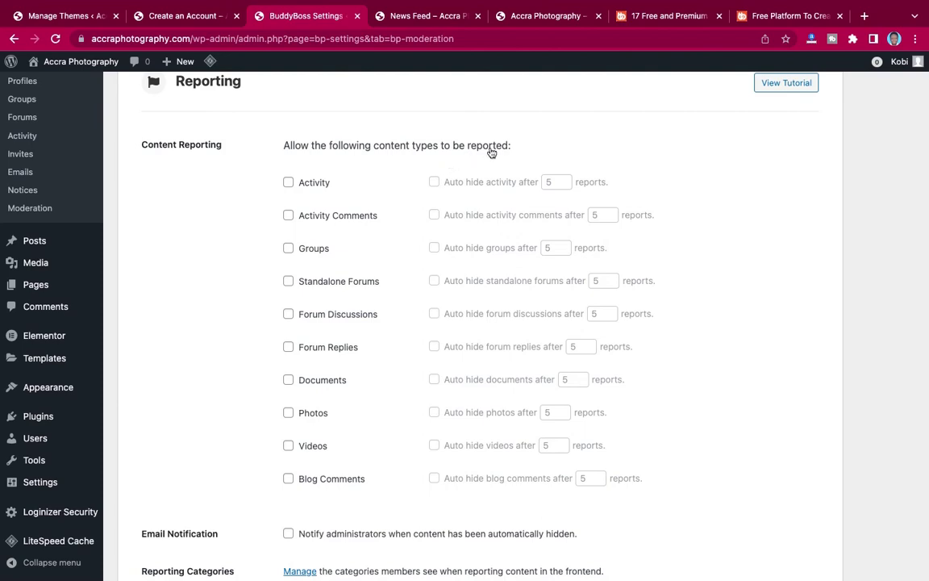
{"action": "scroll", "coordinate": [492, 152], "scroll_direction": "down", "scroll_amount": 1}
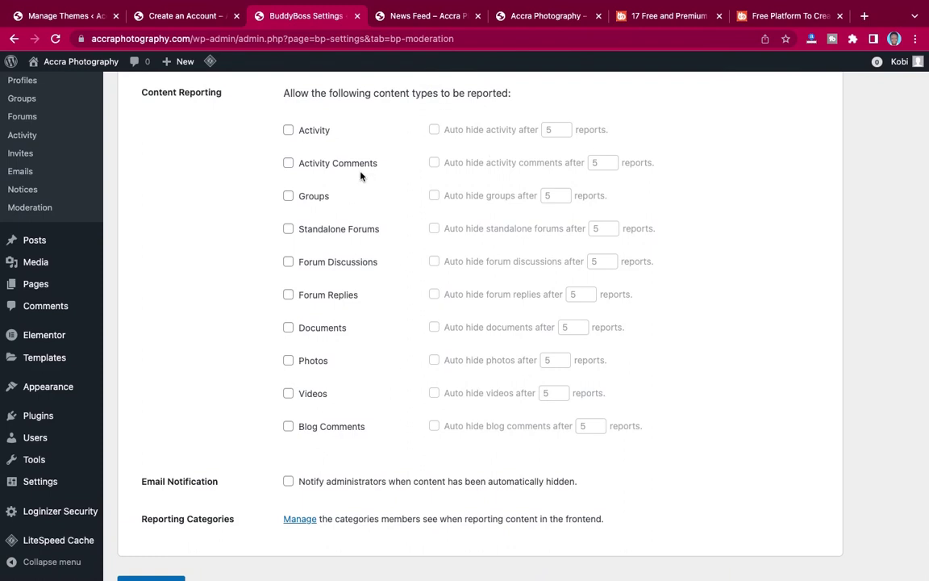
{"action": "left_click", "coordinate": [288, 394]}
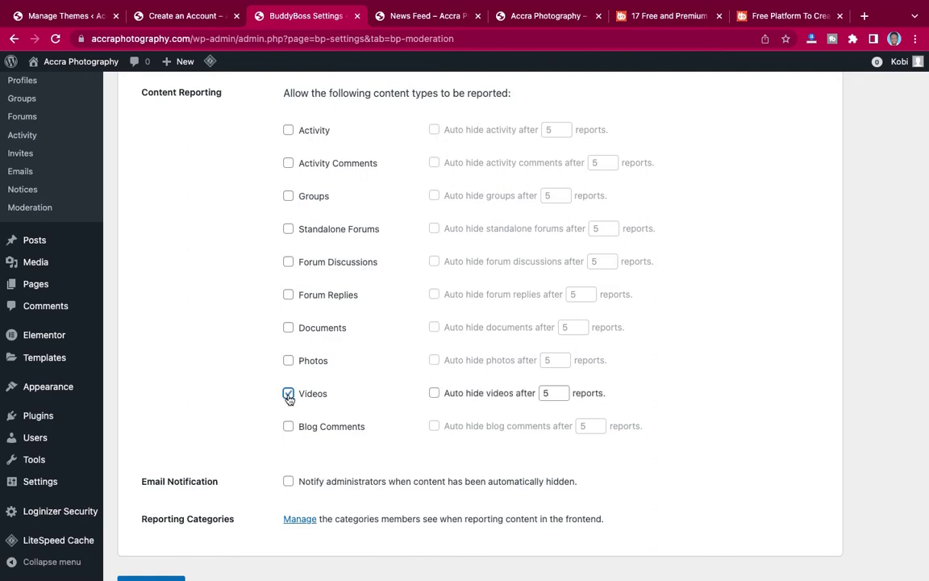
{"action": "left_click", "coordinate": [289, 362]}
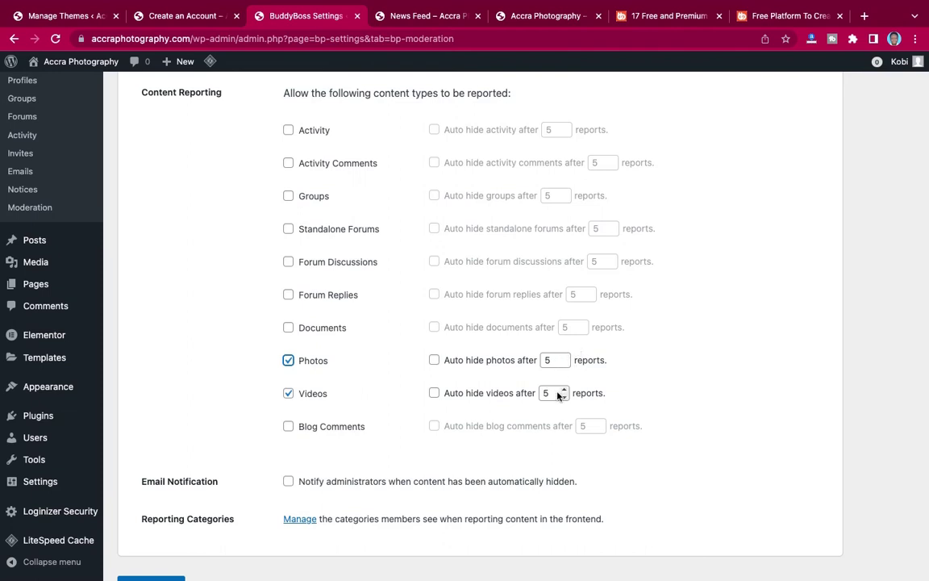
{"action": "left_click", "coordinate": [435, 362]}
{"action": "left_click", "coordinate": [434, 393]}
Notify admins when content is auto-hidden and save the Moderation settings.
{"action": "scroll", "coordinate": [405, 408], "scroll_direction": "down", "scroll_amount": 2}
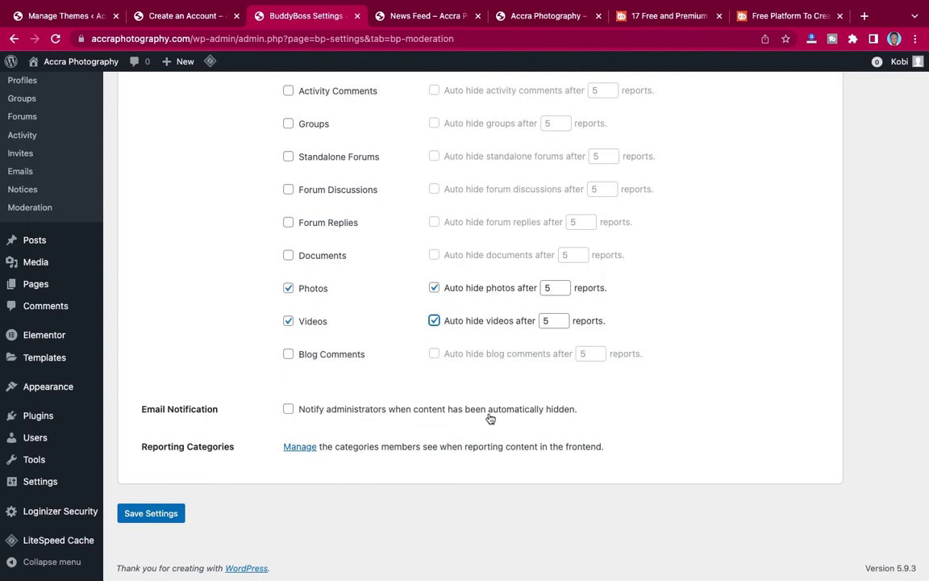
{"action": "left_click", "coordinate": [287, 410]}
{"action": "left_click", "coordinate": [150, 516]}
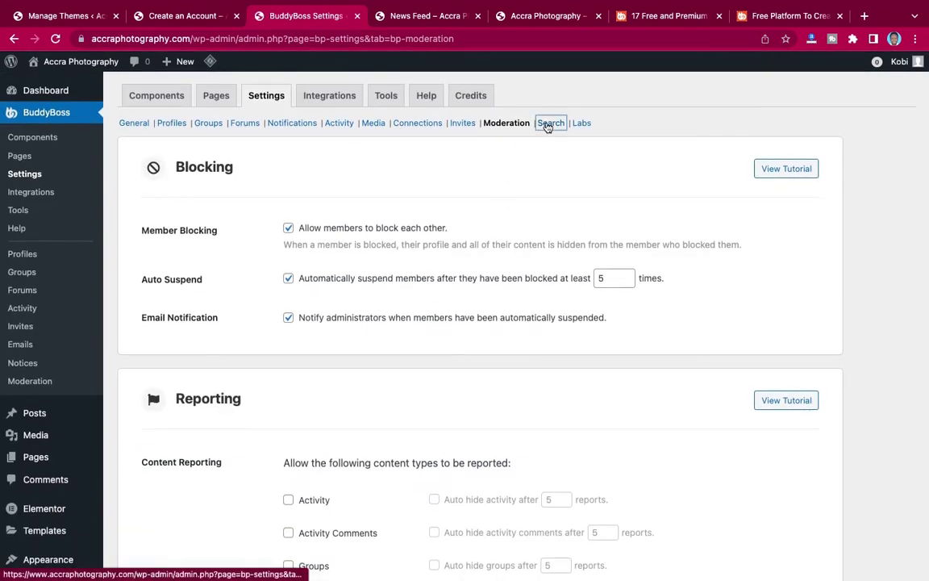
On the Search tab, include User Meta, Display Name, User Email and Username in member search.
{"action": "left_click", "coordinate": [550, 123]}
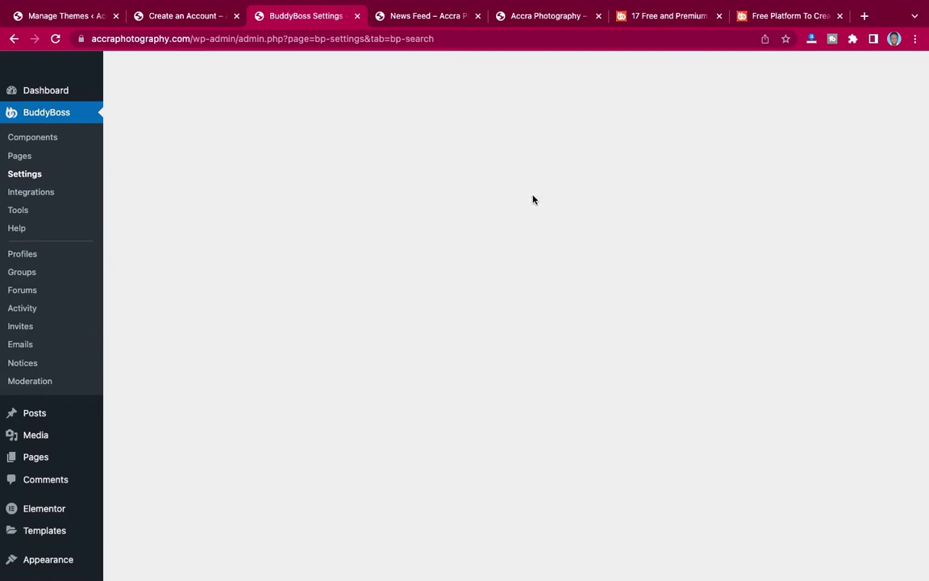
{"action": "scroll", "coordinate": [349, 353], "scroll_direction": "down", "scroll_amount": 5}
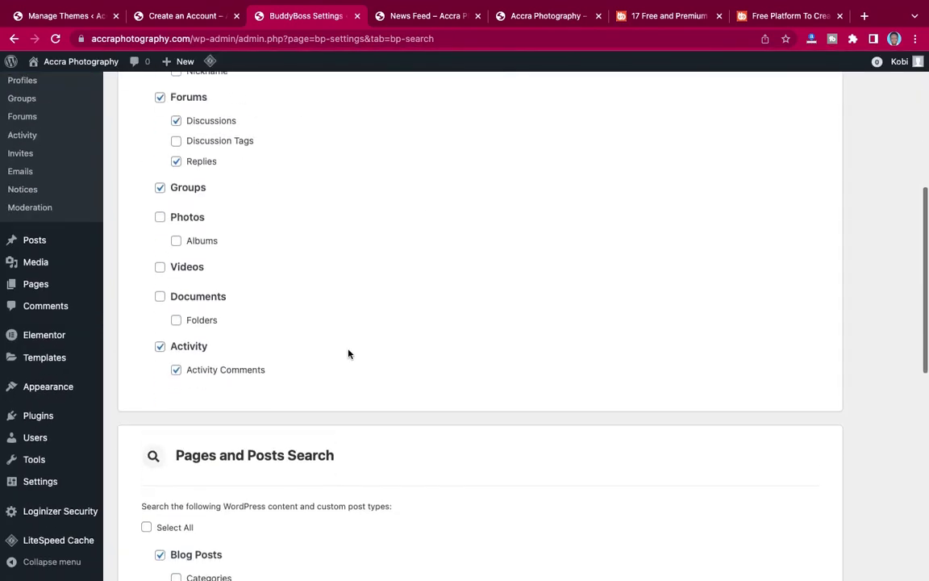
{"action": "scroll", "coordinate": [348, 353], "scroll_direction": "down", "scroll_amount": 7}
{"action": "scroll", "coordinate": [349, 352], "scroll_direction": "up", "scroll_amount": 1}
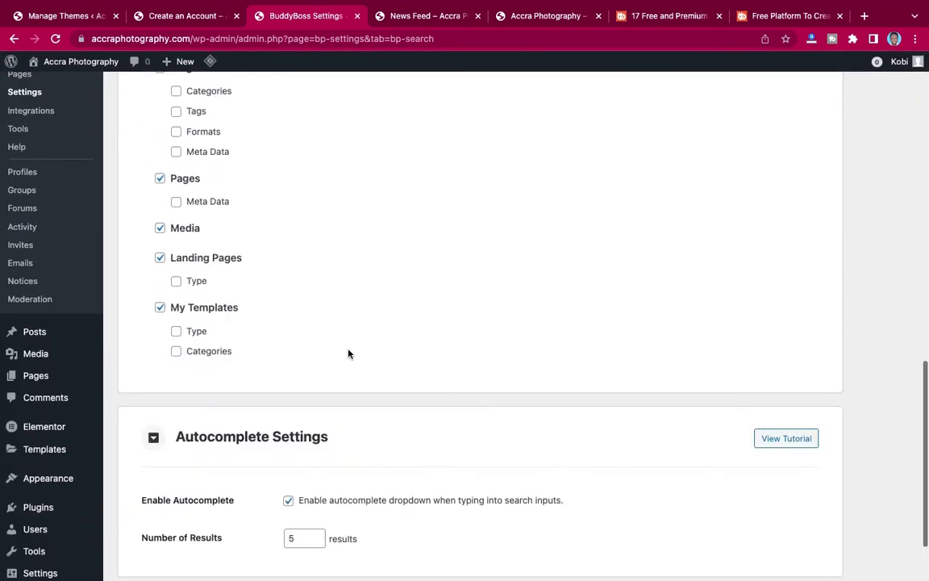
{"action": "scroll", "coordinate": [348, 352], "scroll_direction": "up", "scroll_amount": 10}
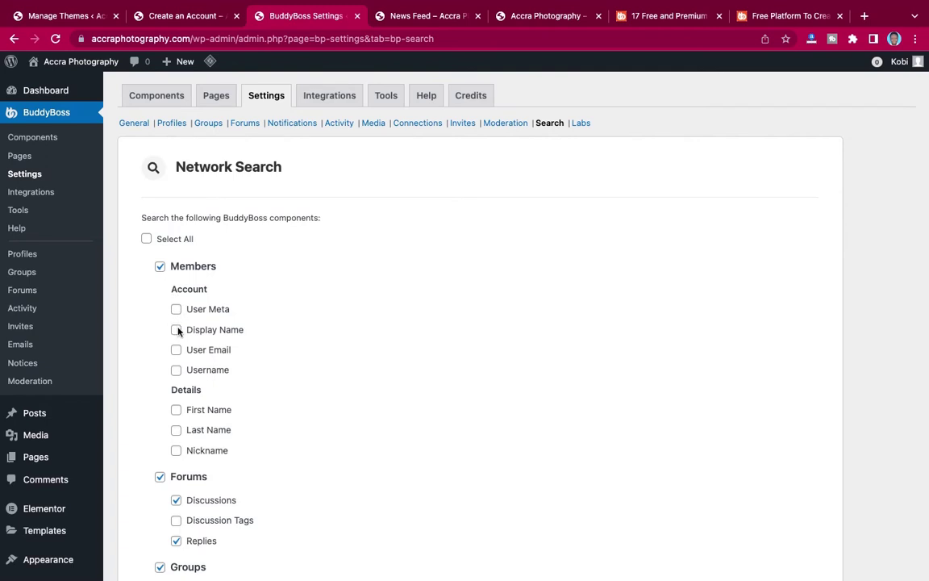
{"action": "left_click", "coordinate": [176, 309]}
{"action": "left_click", "coordinate": [175, 330]}
{"action": "left_click", "coordinate": [176, 350]}
{"action": "left_click", "coordinate": [176, 369]}
Include First Name, Last Name and Nickname in member search.
{"action": "scroll", "coordinate": [260, 372], "scroll_direction": "down", "scroll_amount": 1}
{"action": "scroll", "coordinate": [260, 371], "scroll_direction": "down", "scroll_amount": 3}
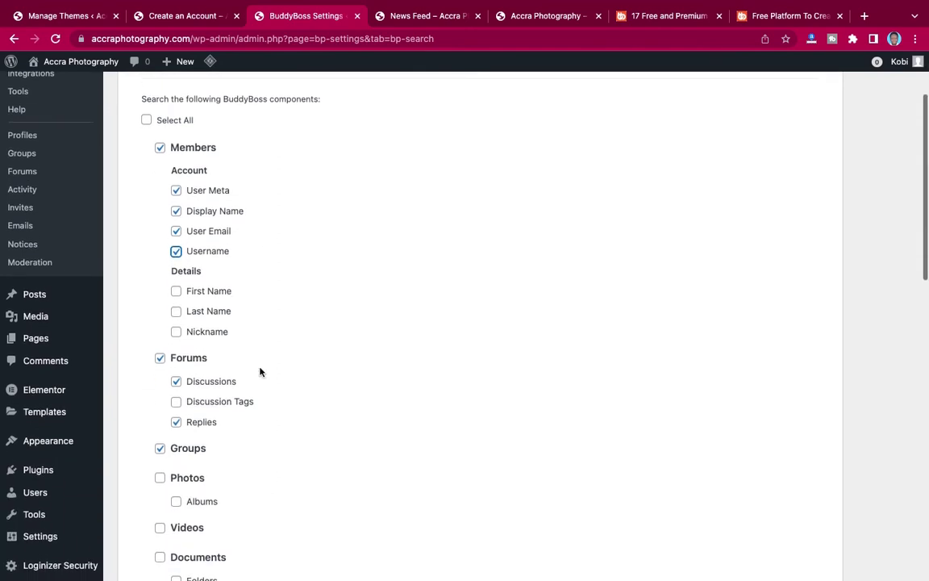
{"action": "left_click", "coordinate": [176, 286]}
{"action": "left_click", "coordinate": [176, 307]}
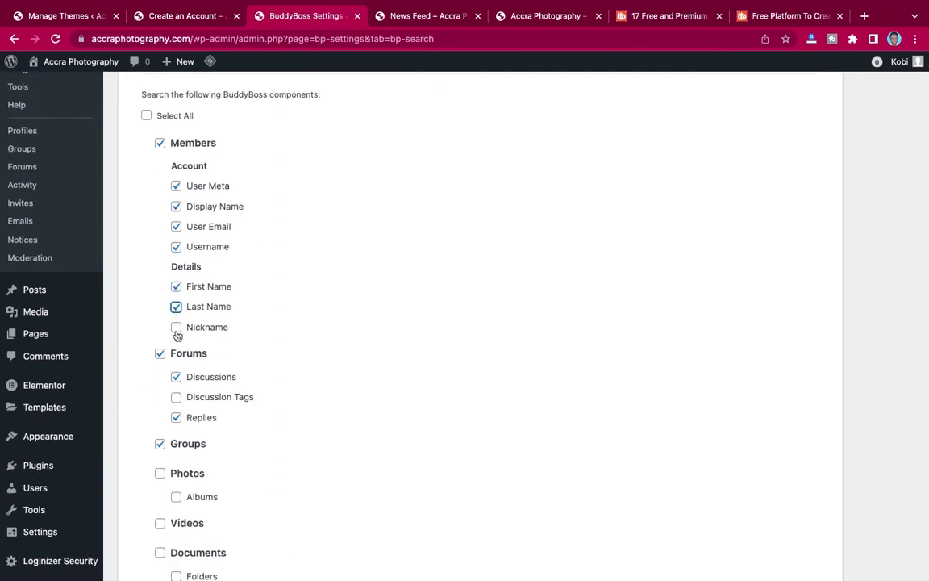
{"action": "left_click", "coordinate": [176, 327]}
Save the Search settings and go to the Labs tab.
{"action": "scroll", "coordinate": [177, 331], "scroll_direction": "down", "scroll_amount": 2}
{"action": "scroll", "coordinate": [178, 335], "scroll_direction": "down", "scroll_amount": 10}
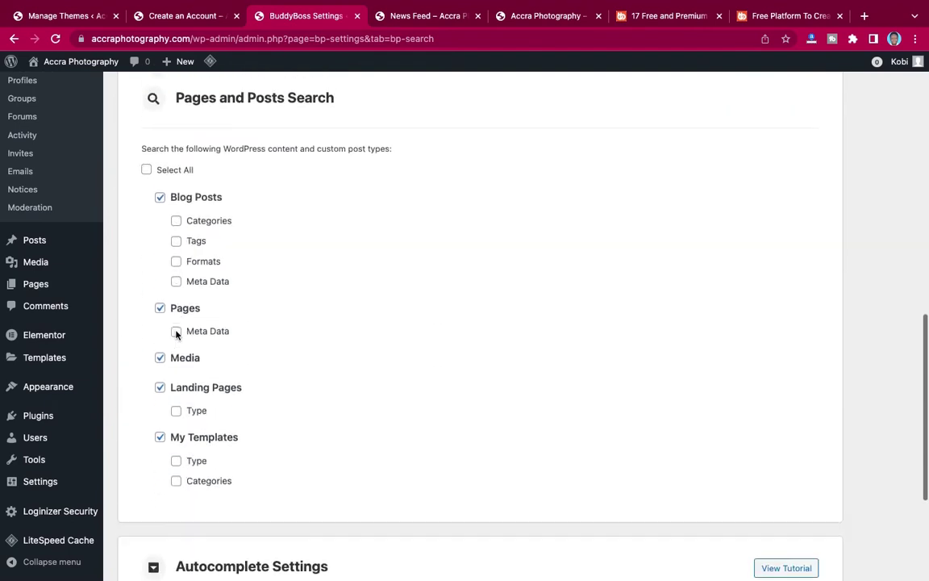
{"action": "scroll", "coordinate": [177, 332], "scroll_direction": "down", "scroll_amount": 5}
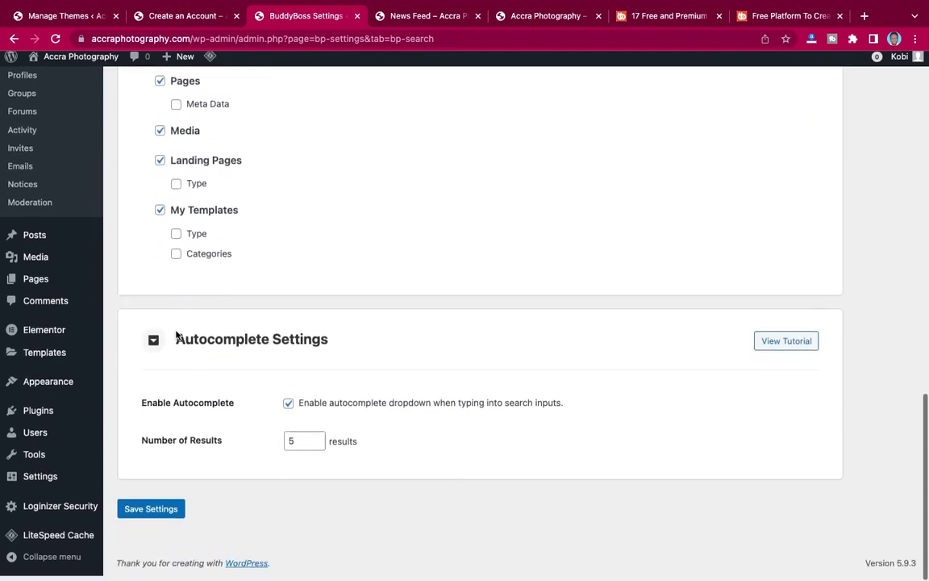
{"action": "left_click", "coordinate": [145, 516]}
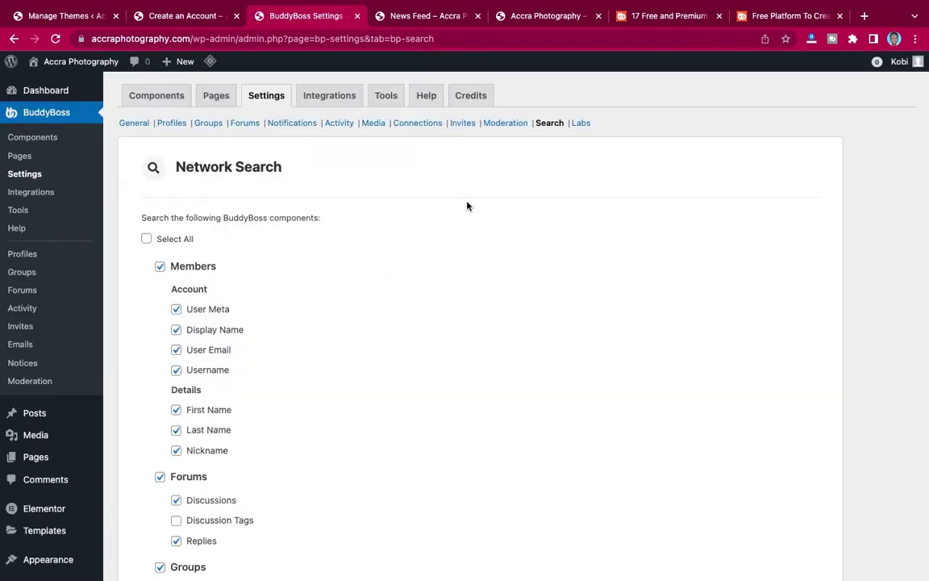
{"action": "left_click", "coordinate": [582, 123]}
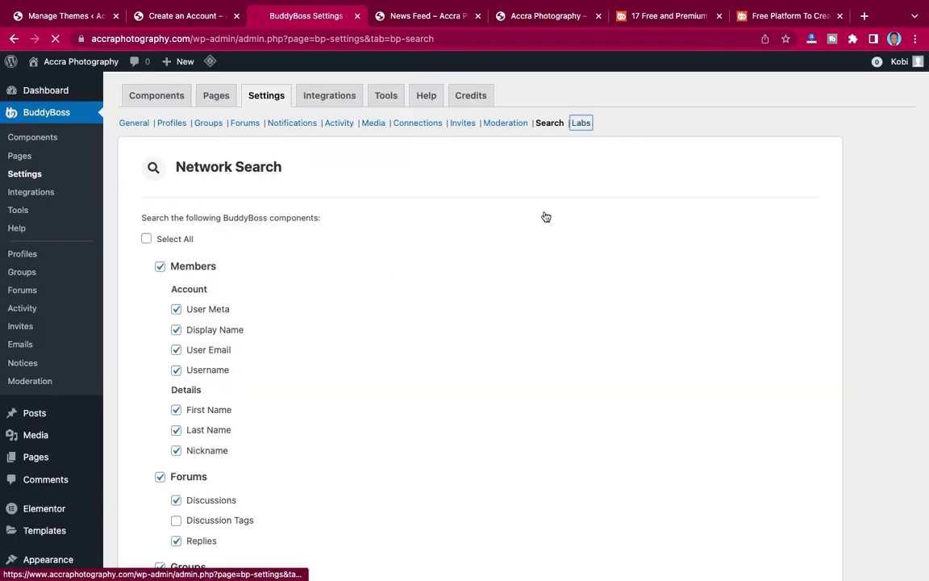
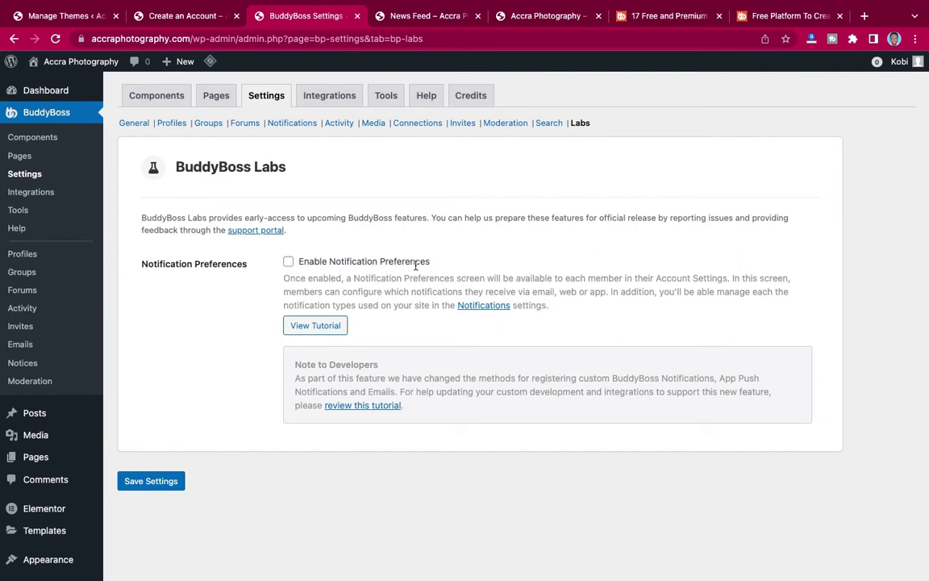
Turn on Enable Notification Preferences in BuddyBoss Labs, save, and go to Notifications settings.
{"action": "left_click", "coordinate": [288, 263]}
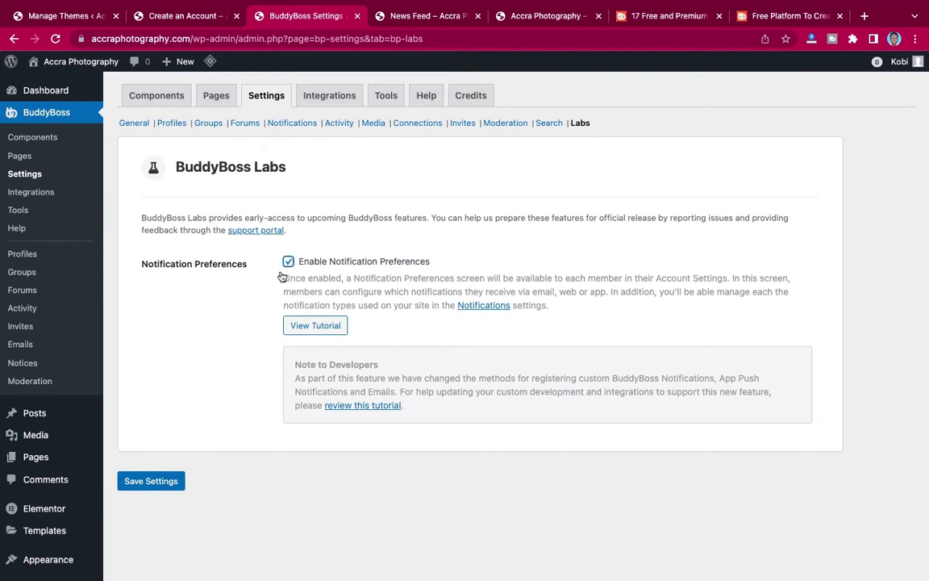
{"action": "left_click", "coordinate": [154, 481]}
{"action": "left_click", "coordinate": [290, 124]}
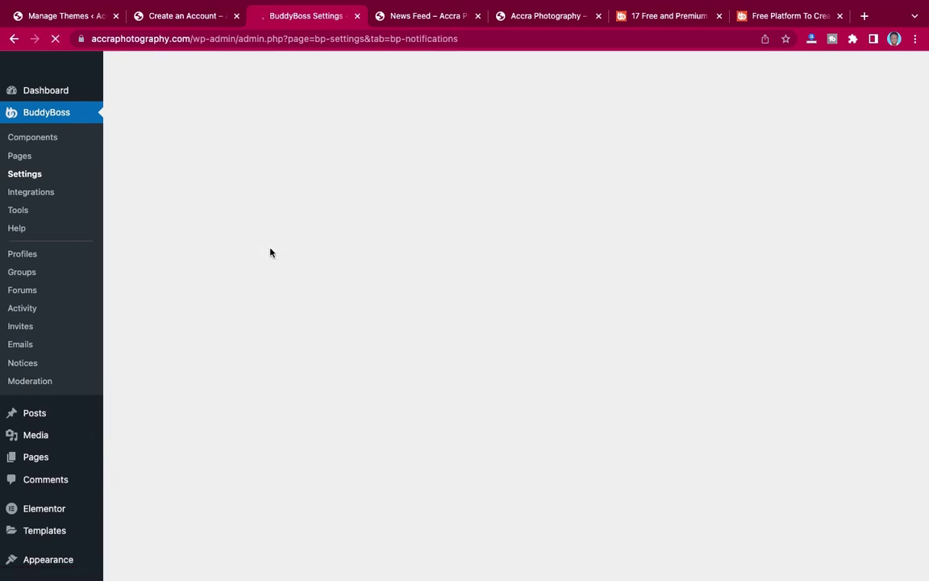
Untick default Email for mention, password-updated and activity-reply notifications, leaving web enabled.
{"action": "scroll", "coordinate": [270, 253], "scroll_direction": "down", "scroll_amount": 10}
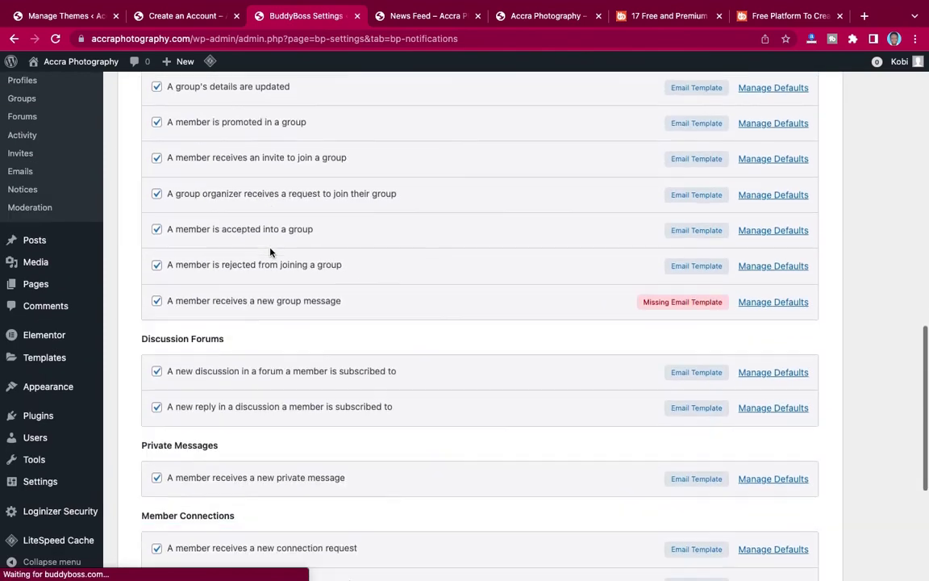
{"action": "scroll", "coordinate": [270, 253], "scroll_direction": "up", "scroll_amount": 2}
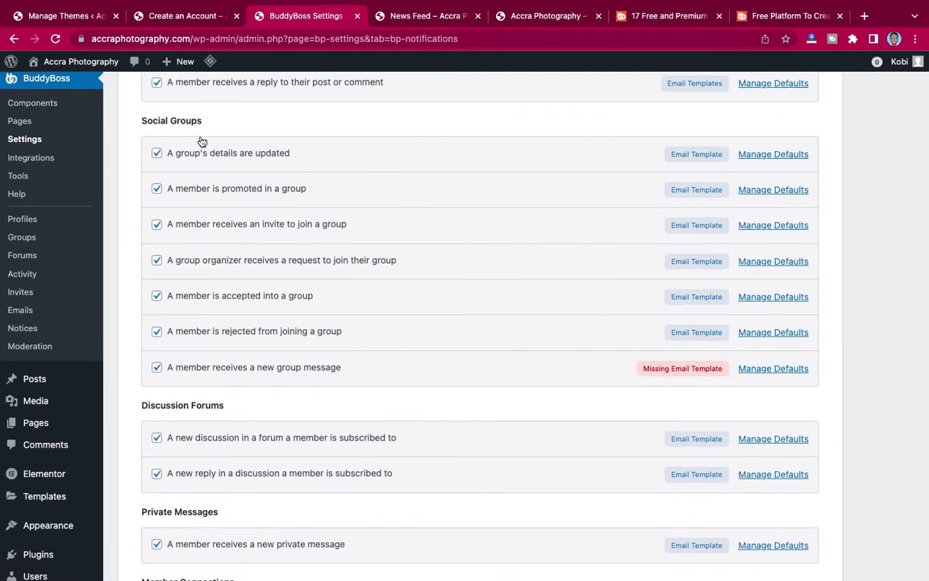
{"action": "scroll", "coordinate": [274, 133], "scroll_direction": "up", "scroll_amount": 5}
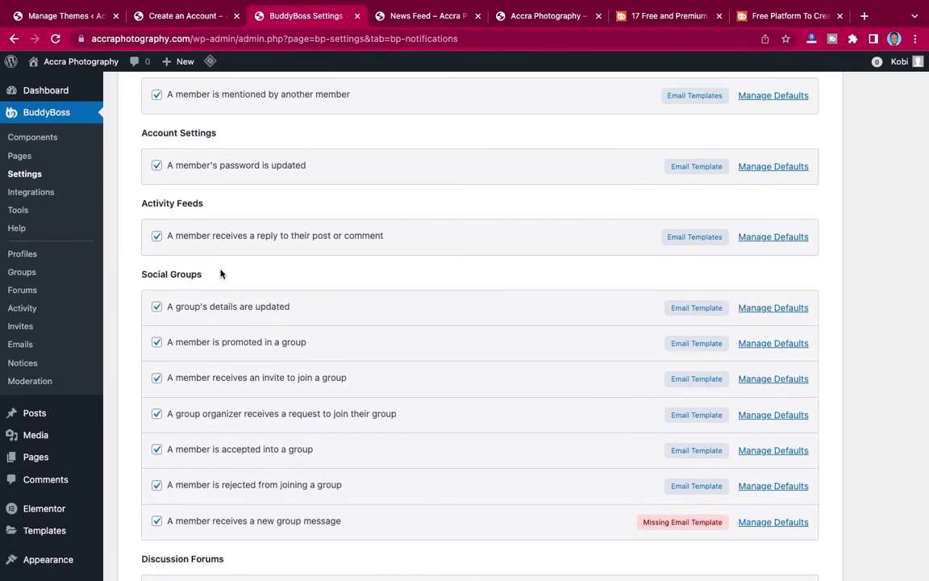
{"action": "scroll", "coordinate": [221, 274], "scroll_direction": "up", "scroll_amount": 4}
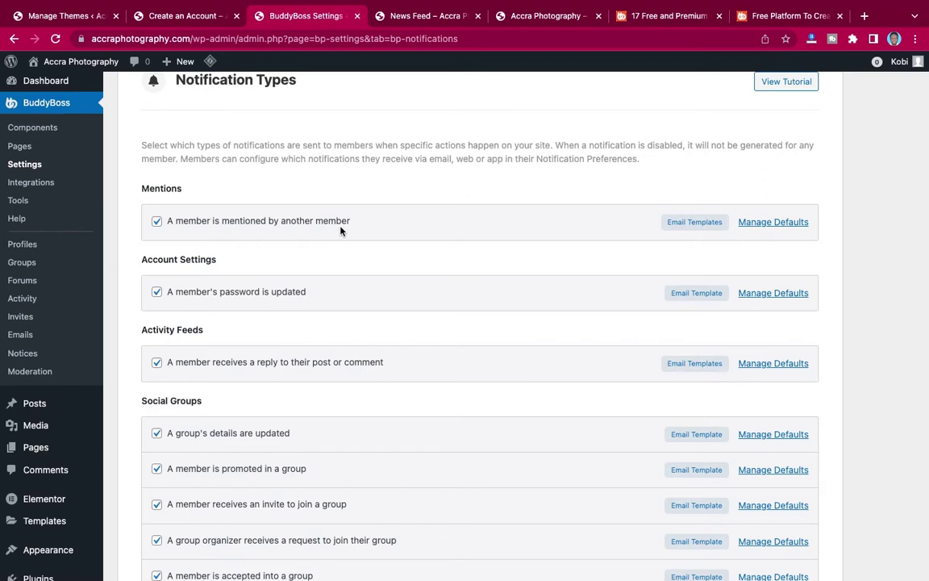
{"action": "left_click", "coordinate": [766, 226]}
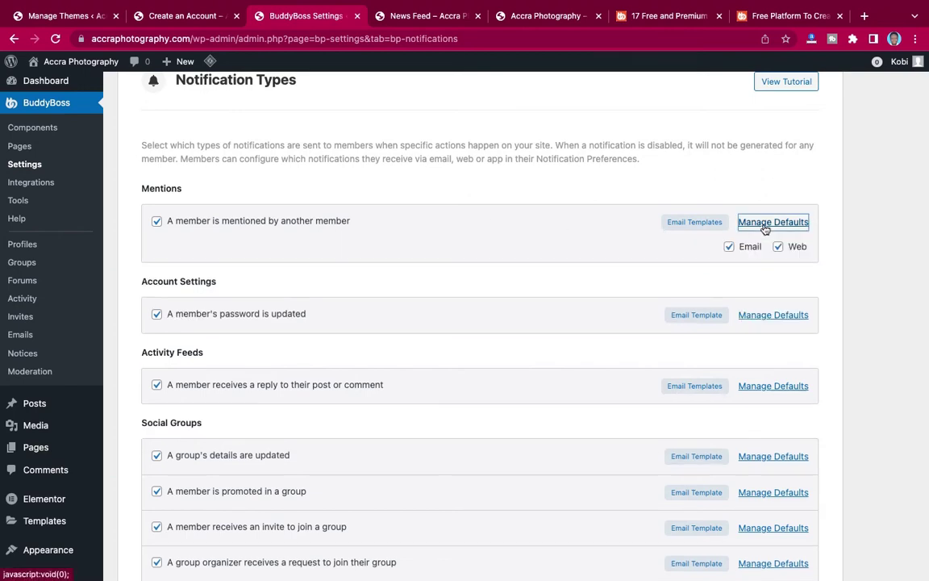
{"action": "left_click", "coordinate": [730, 247]}
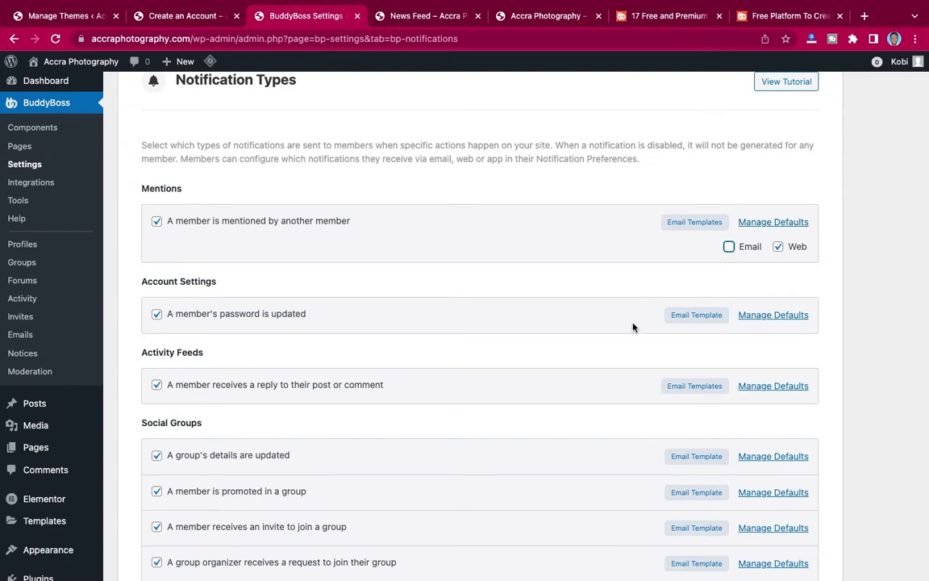
{"action": "scroll", "coordinate": [633, 327], "scroll_direction": "down", "scroll_amount": 2}
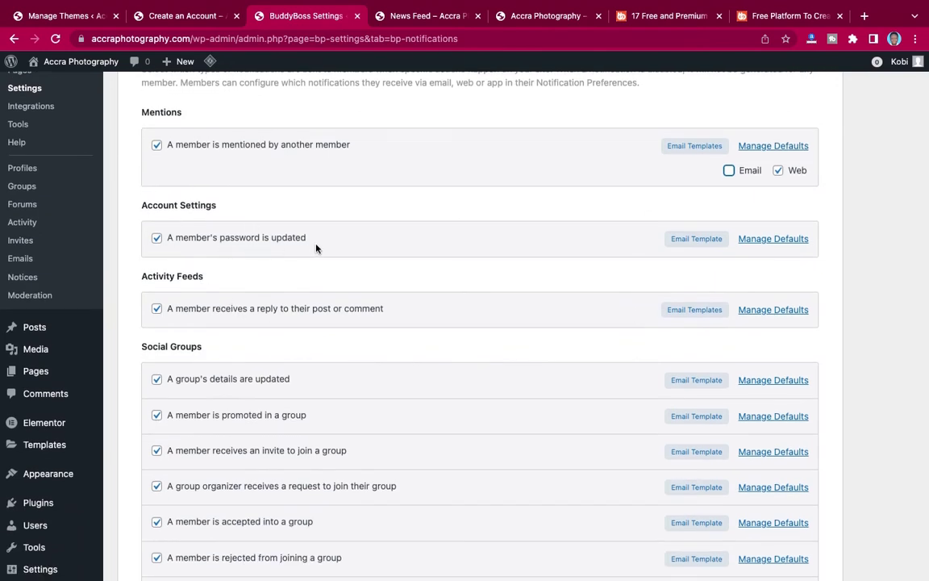
{"action": "left_click", "coordinate": [780, 241]}
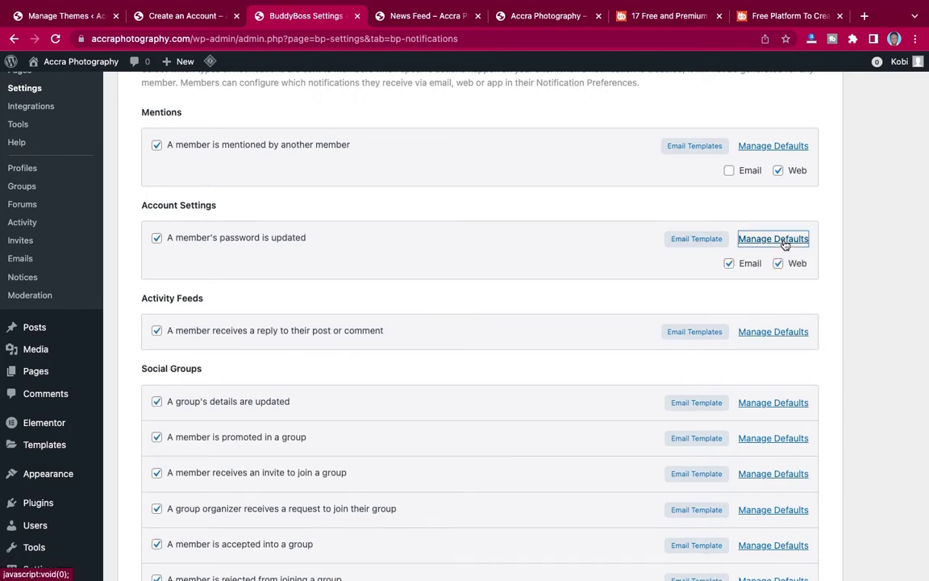
{"action": "left_click", "coordinate": [729, 264]}
{"action": "scroll", "coordinate": [597, 291], "scroll_direction": "down", "scroll_amount": 3}
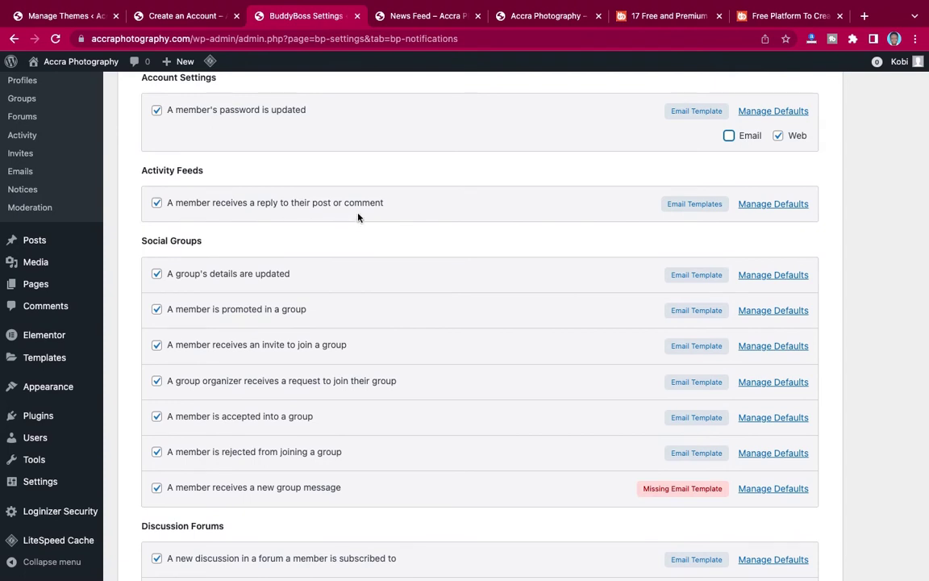
{"action": "left_click", "coordinate": [794, 204]}
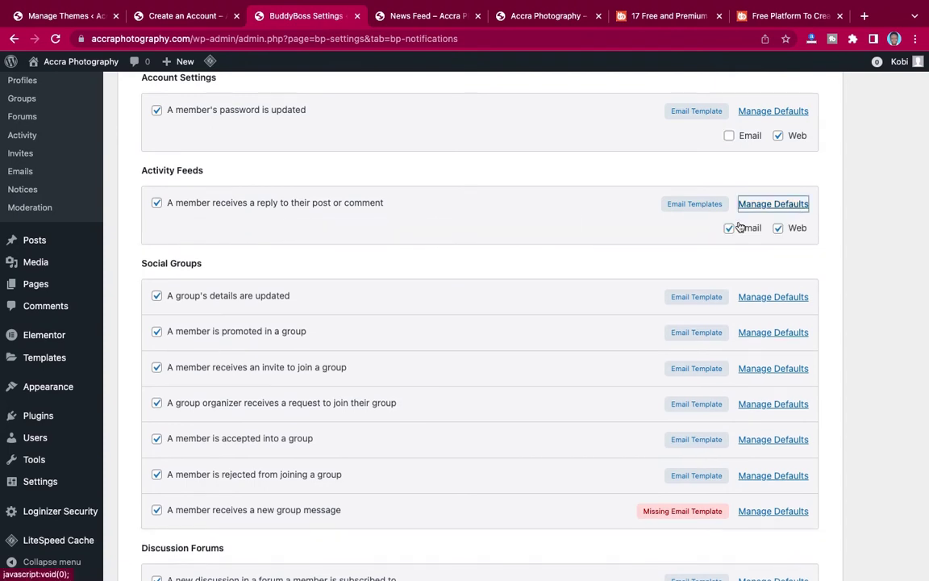
{"action": "left_click", "coordinate": [728, 229]}
Untick default Email for group detail updates, promotions, invites and join requests.
{"action": "scroll", "coordinate": [593, 272], "scroll_direction": "down", "scroll_amount": 3}
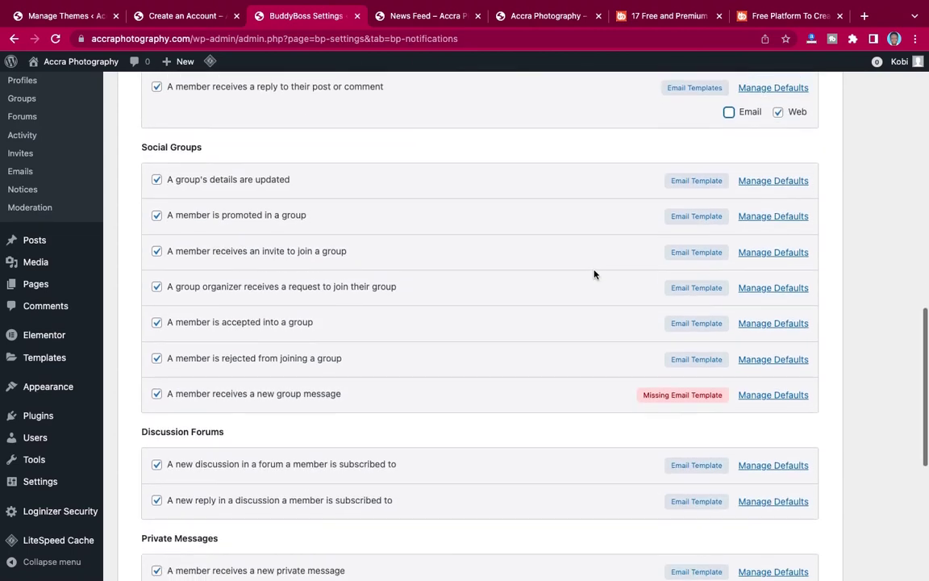
{"action": "left_click", "coordinate": [769, 182]}
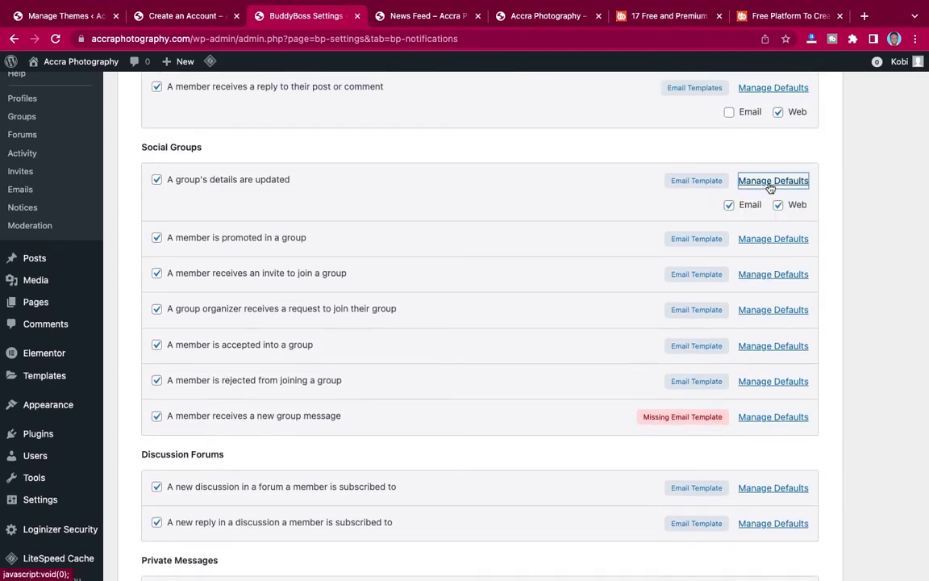
{"action": "left_click", "coordinate": [733, 205]}
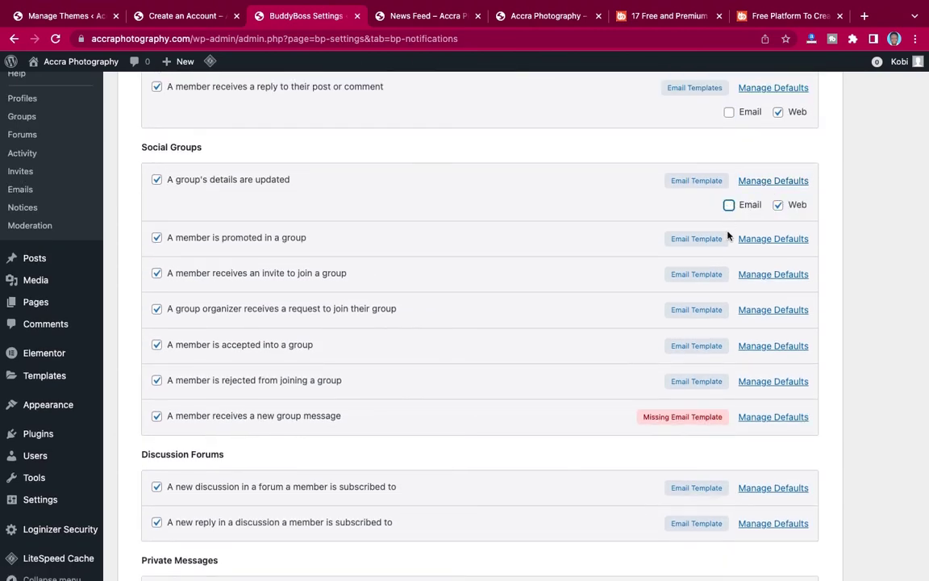
{"action": "left_click", "coordinate": [765, 240]}
{"action": "left_click", "coordinate": [730, 263]}
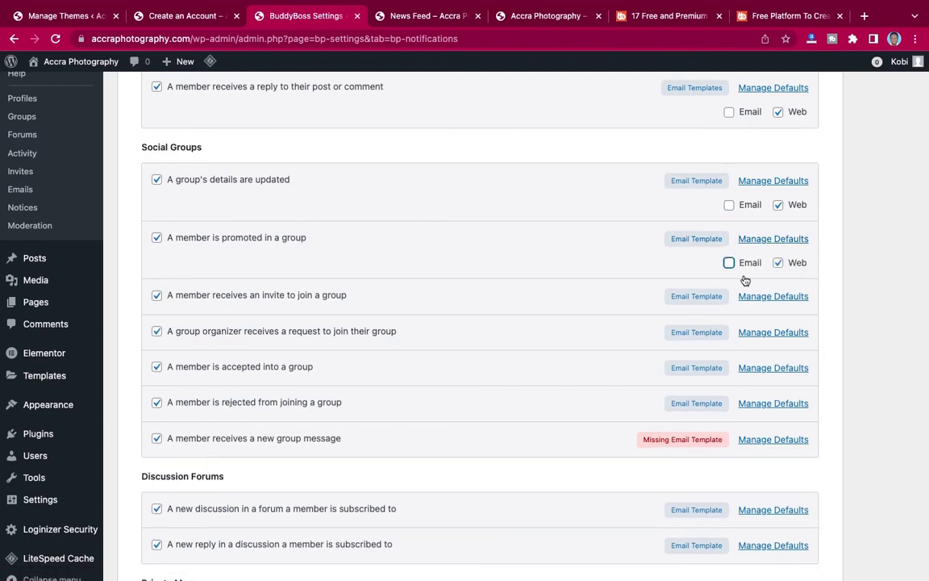
{"action": "left_click", "coordinate": [769, 297]}
{"action": "left_click", "coordinate": [730, 322]}
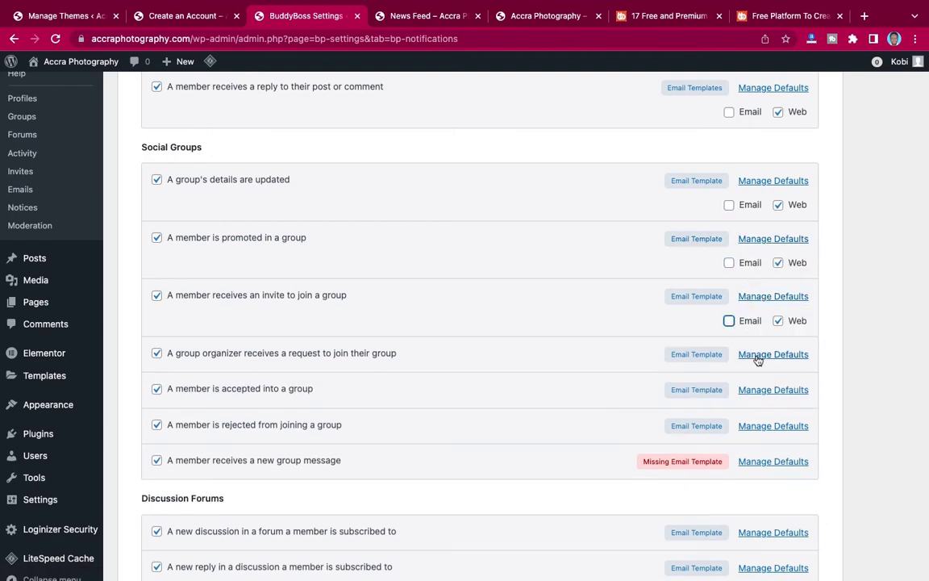
{"action": "left_click", "coordinate": [758, 358]}
{"action": "left_click", "coordinate": [730, 378]}
Untick default Email for group acceptances, rejections and new group messages.
{"action": "scroll", "coordinate": [734, 371], "scroll_direction": "down", "scroll_amount": 2}
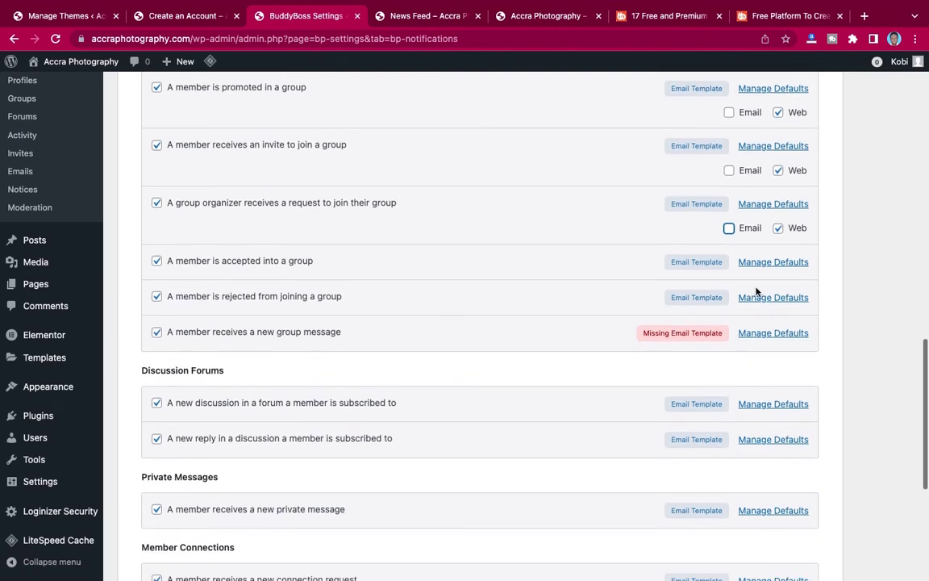
{"action": "left_click", "coordinate": [763, 263]}
{"action": "left_click", "coordinate": [729, 285]}
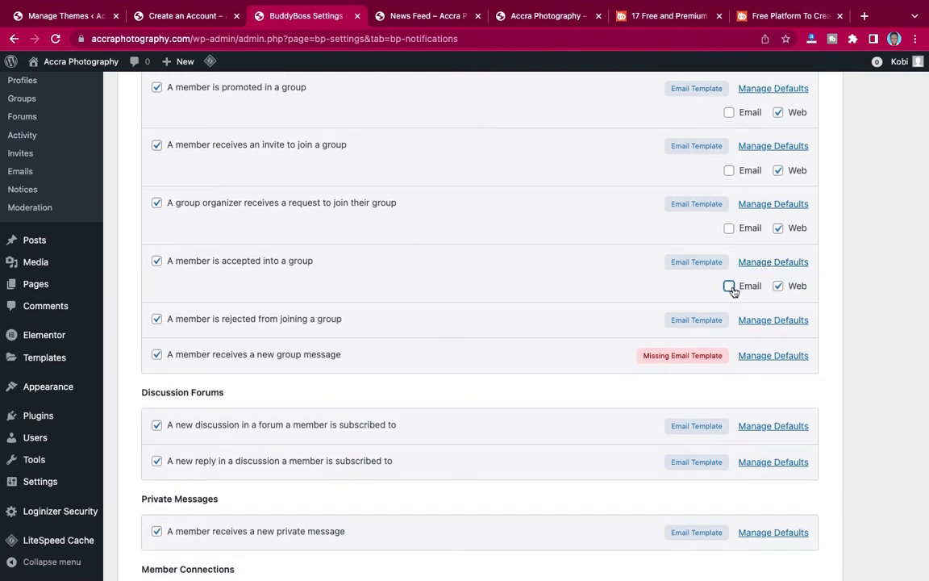
{"action": "left_click", "coordinate": [766, 320]}
{"action": "left_click", "coordinate": [729, 345]}
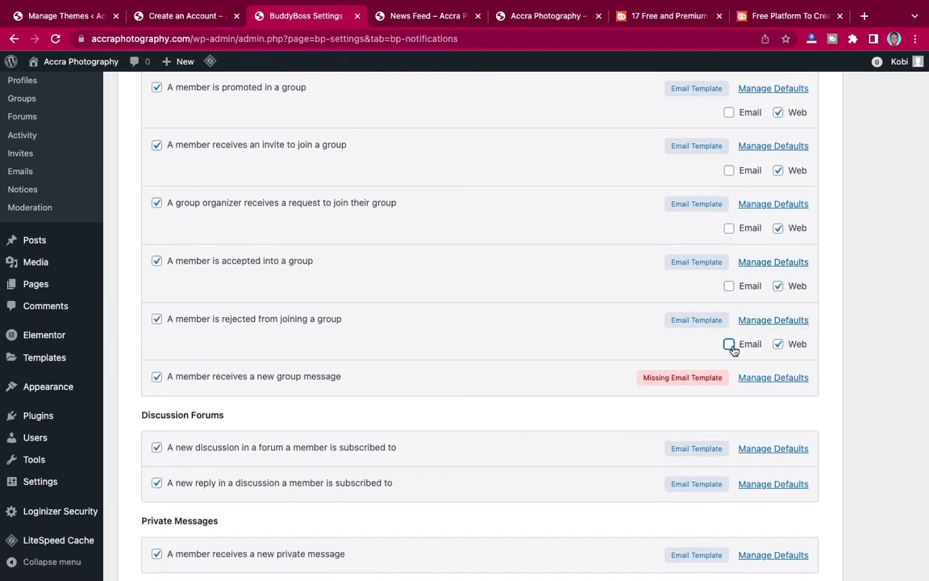
{"action": "scroll", "coordinate": [731, 350], "scroll_direction": "down", "scroll_amount": 2}
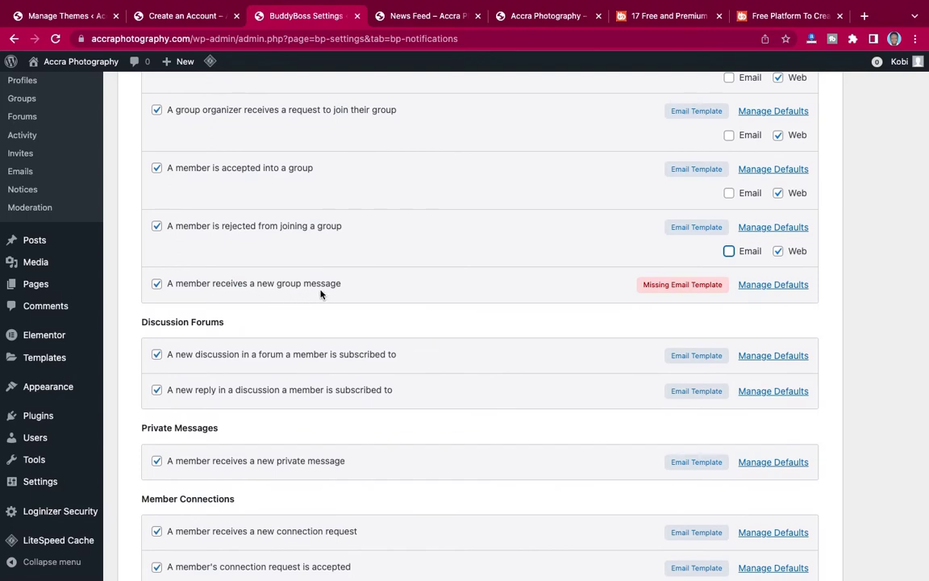
{"action": "left_click", "coordinate": [773, 285]}
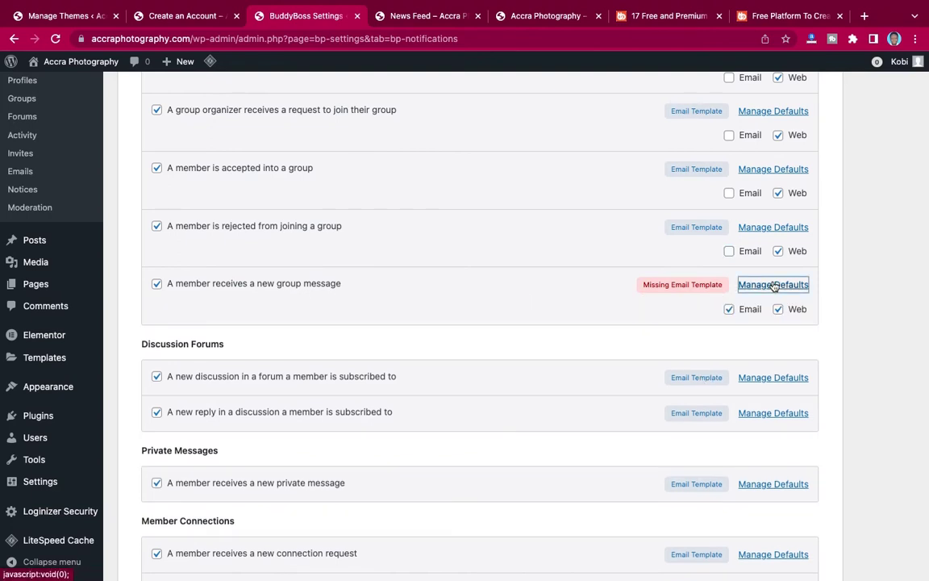
{"action": "left_click", "coordinate": [729, 310]}
{"action": "left_click", "coordinate": [772, 284]}
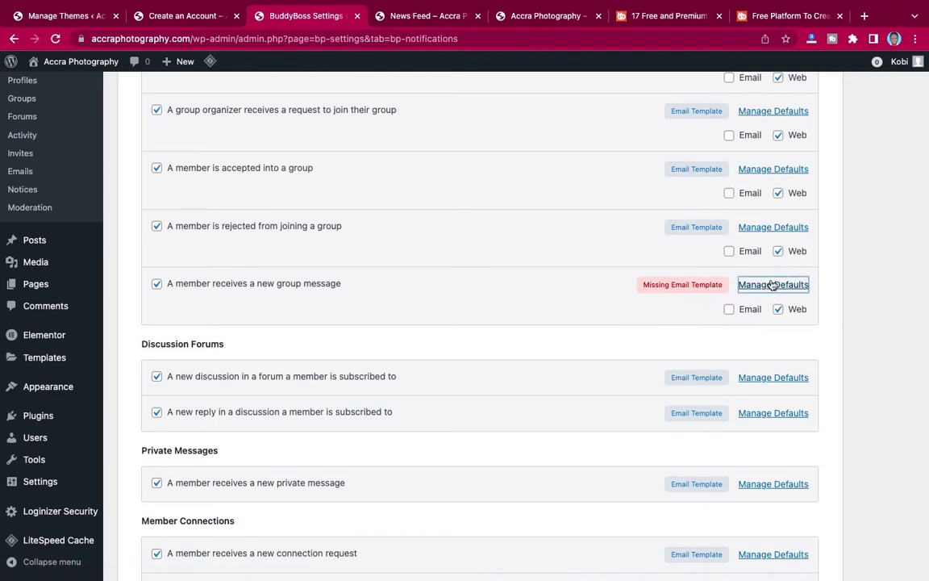
Untick default Email for new forum discussions, forum replies and private messages.
{"action": "scroll", "coordinate": [772, 285], "scroll_direction": "down", "scroll_amount": 3}
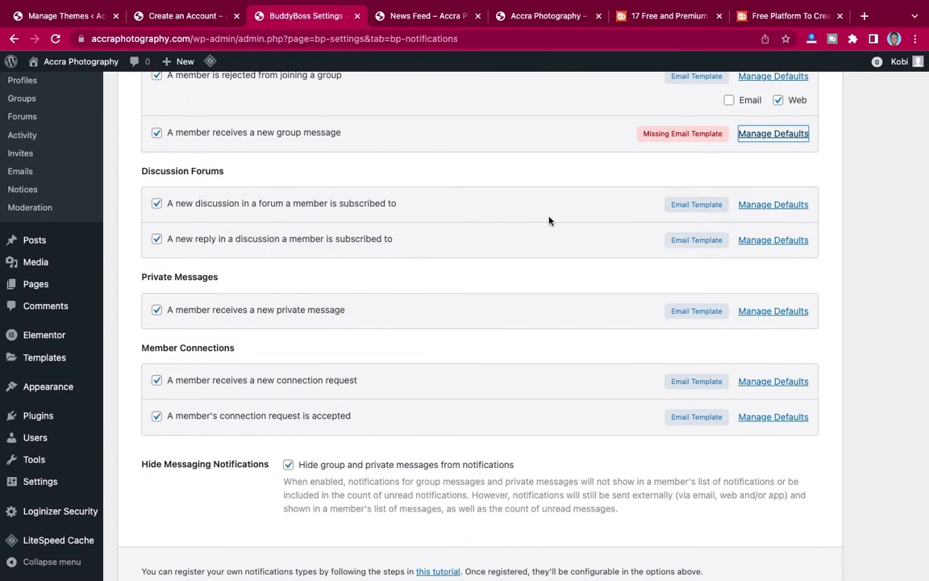
{"action": "left_click", "coordinate": [773, 204]}
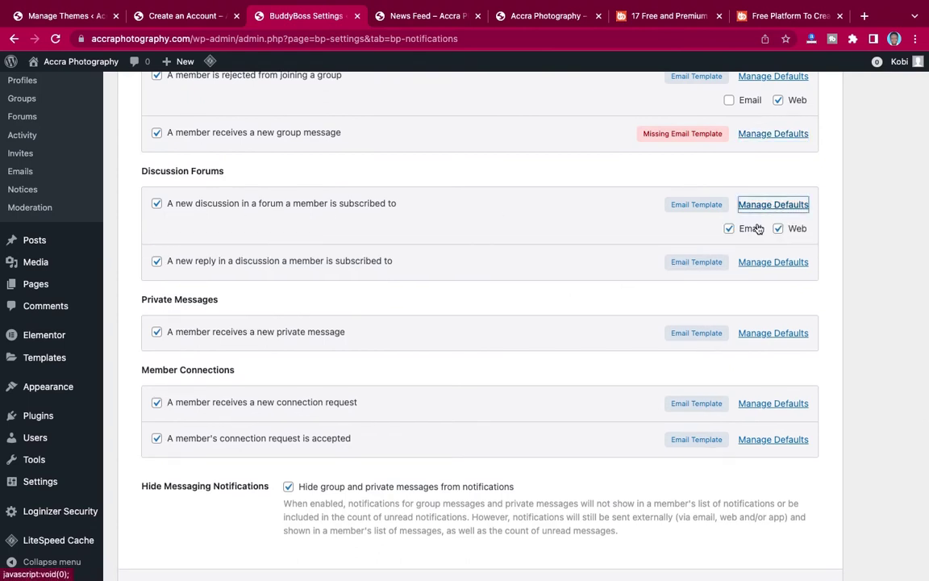
{"action": "left_click", "coordinate": [749, 263]}
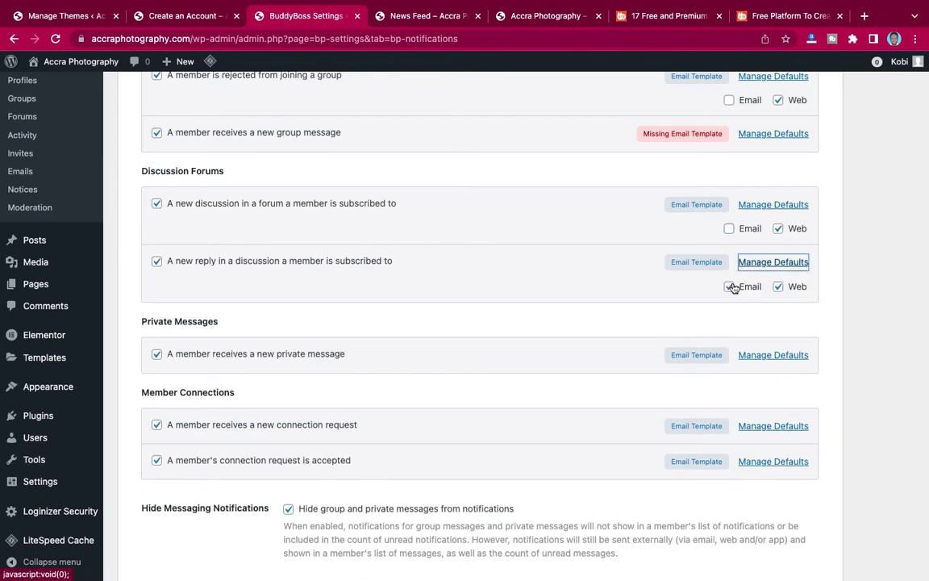
{"action": "left_click", "coordinate": [760, 356]}
{"action": "left_click", "coordinate": [729, 379]}
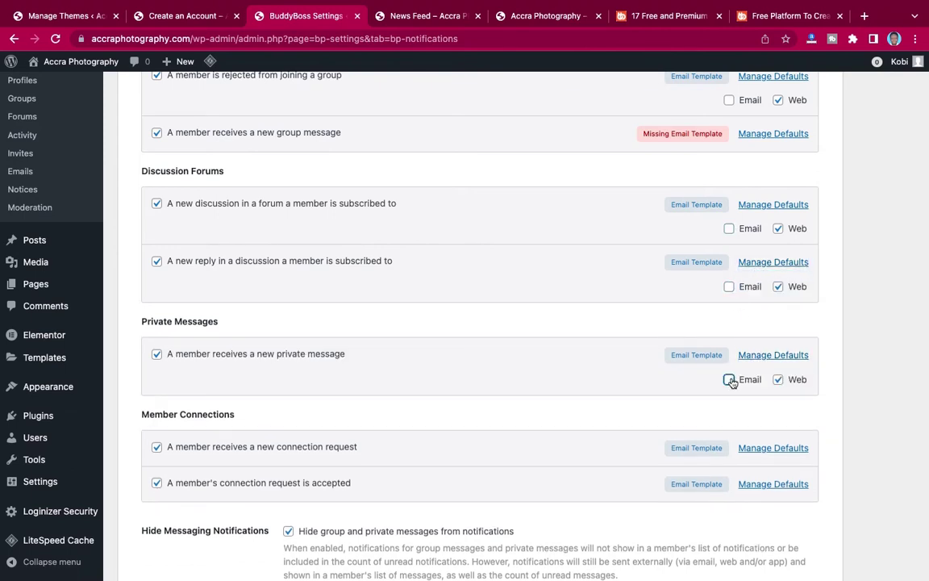
Untick default Email for connection requests and accepted connections.
{"action": "scroll", "coordinate": [730, 381], "scroll_direction": "down", "scroll_amount": 4}
{"action": "left_click", "coordinate": [772, 277]}
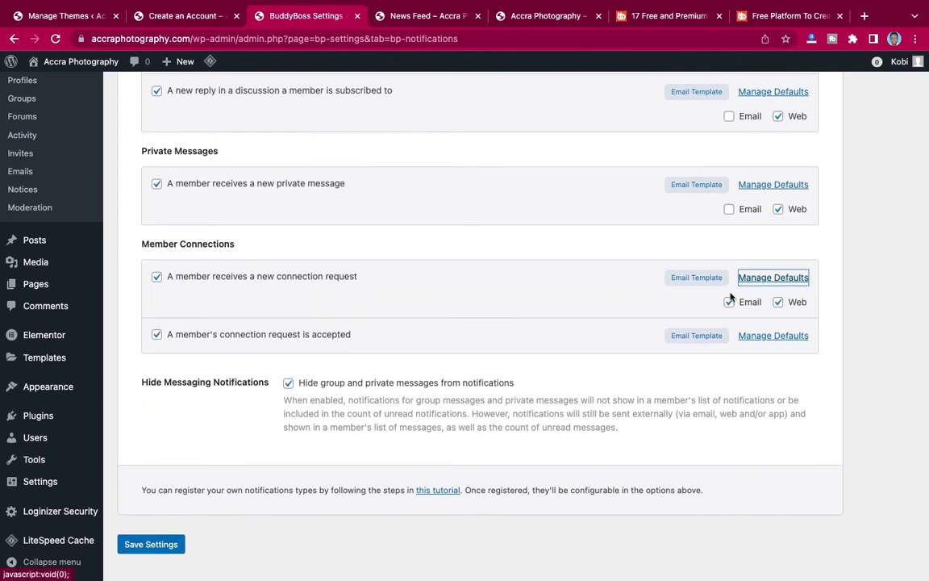
{"action": "left_click", "coordinate": [729, 302]}
{"action": "left_click", "coordinate": [770, 336]}
{"action": "left_click", "coordinate": [729, 360]}
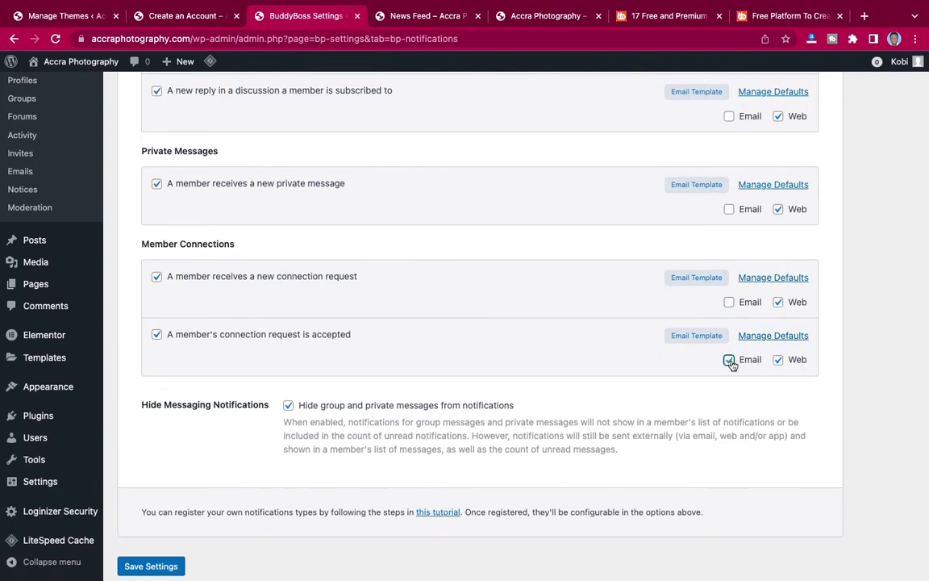
{"action": "left_click", "coordinate": [759, 337]}
{"action": "scroll", "coordinate": [558, 356], "scroll_direction": "down", "scroll_amount": 1}
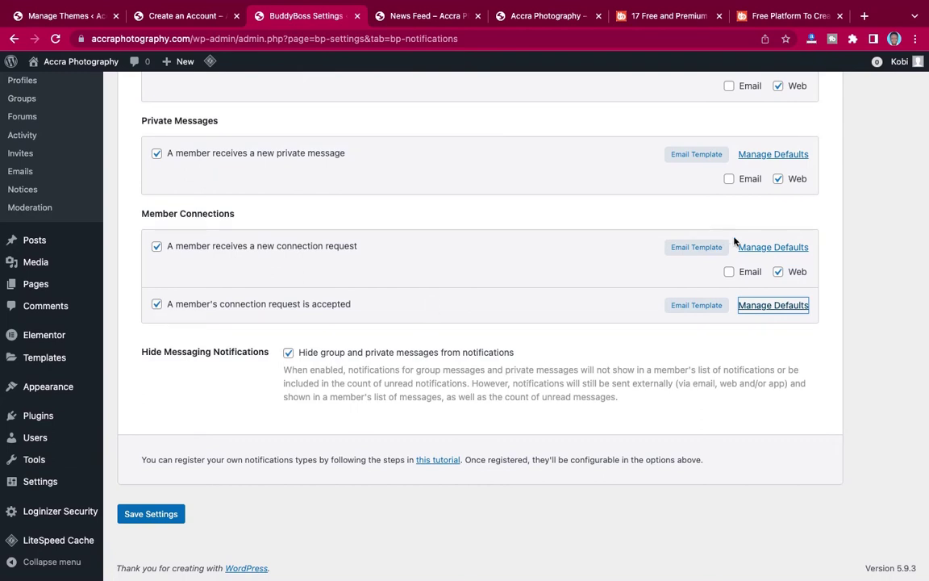
{"action": "left_click", "coordinate": [757, 246]}
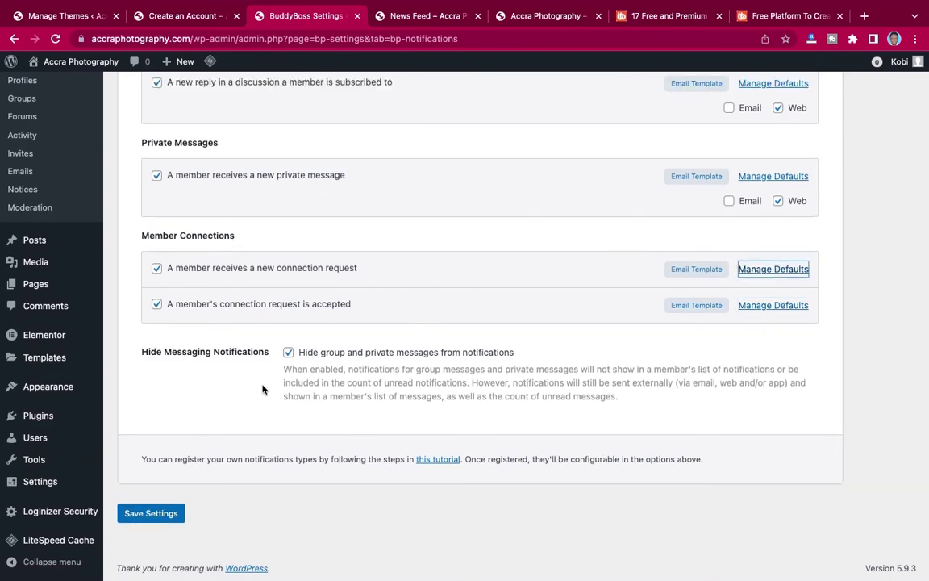
Save the notification default changes and switch to the site's News Feed page.
{"action": "left_click", "coordinate": [173, 516]}
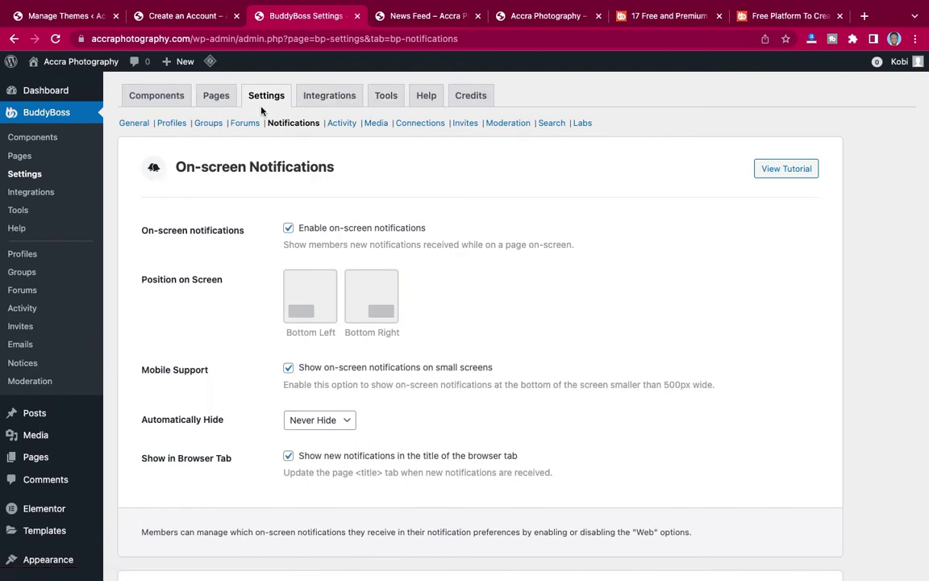
{"action": "left_click", "coordinate": [379, 16]}
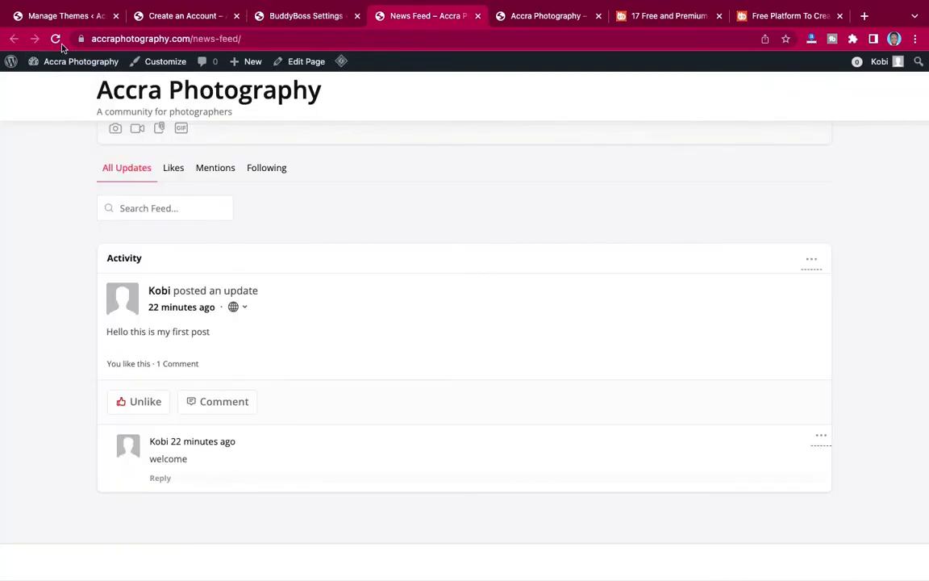
Reload the News Feed page, then return to the BuddyBoss notification settings.
{"action": "left_click", "coordinate": [56, 39]}
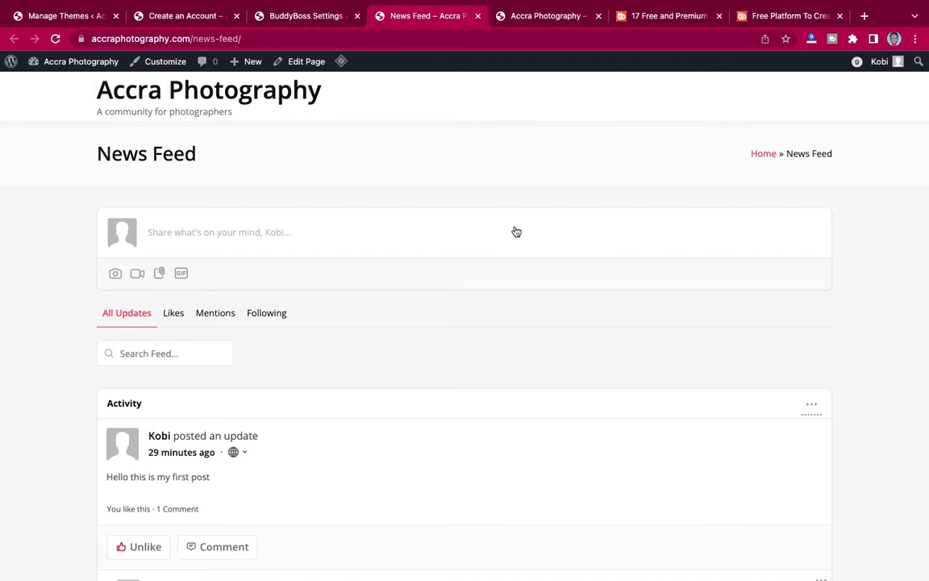
{"action": "left_click", "coordinate": [296, 19]}
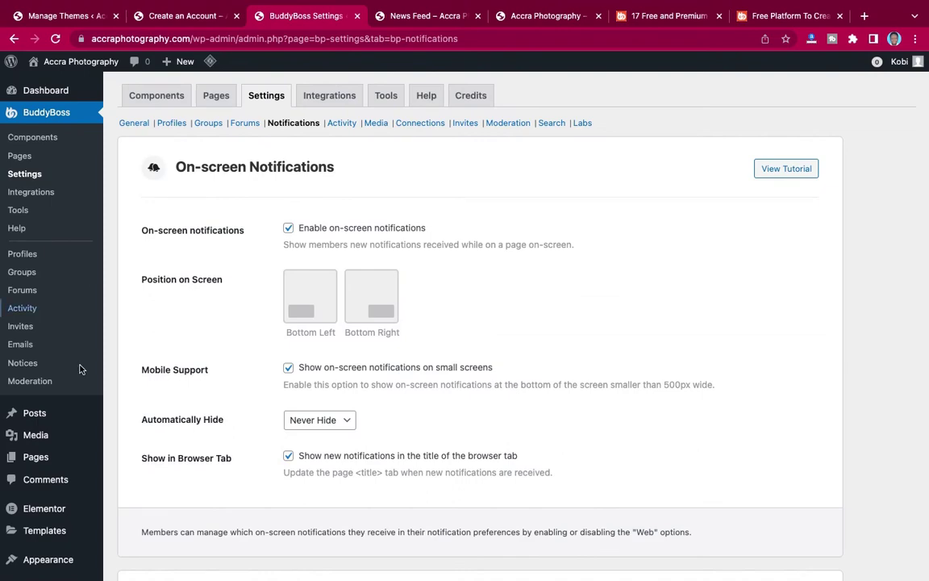
Open Settings > Reading from the WordPress admin sidebar.
{"action": "scroll", "coordinate": [36, 456], "scroll_direction": "down", "scroll_amount": 10}
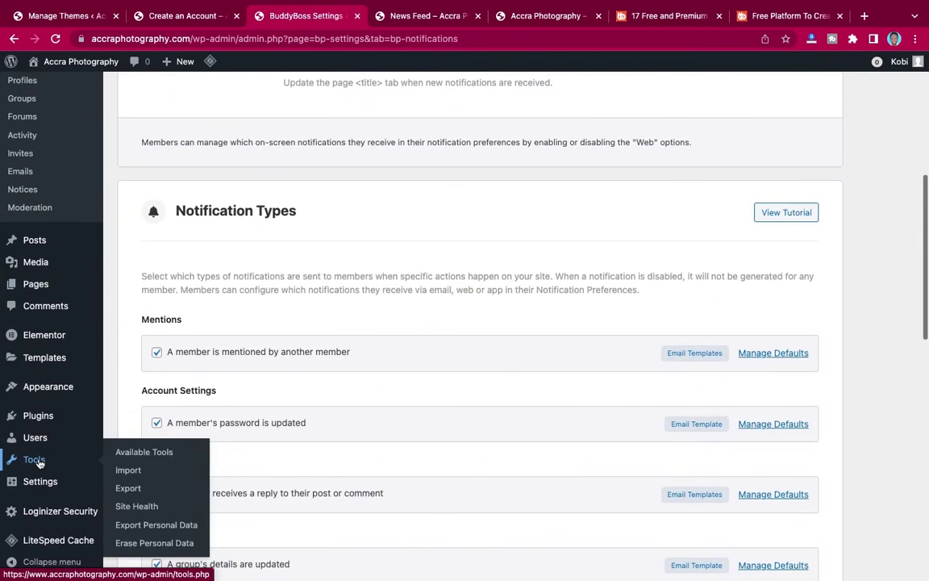
{"action": "mouse_move", "coordinate": [11, 481]}
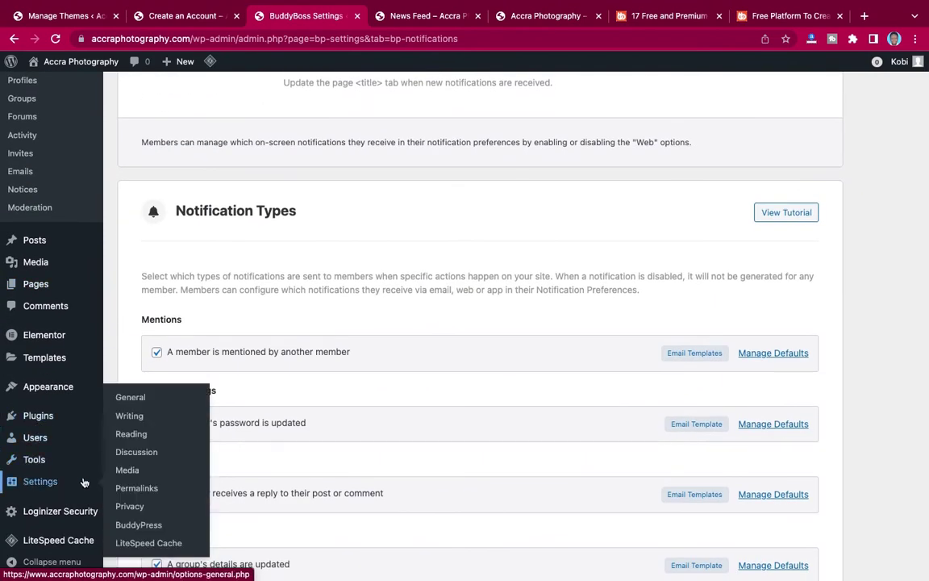
{"action": "left_click", "coordinate": [132, 435]}
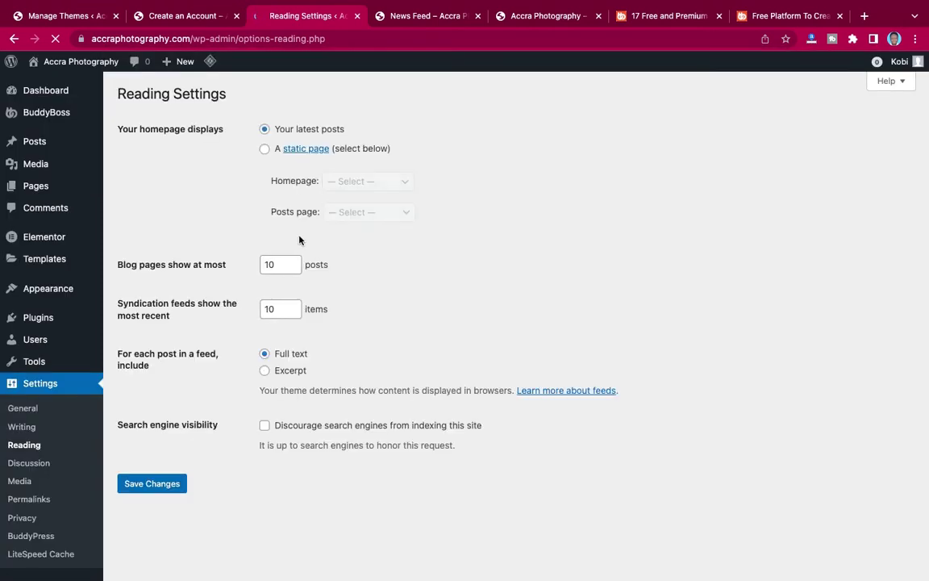
Set 'A static page' with News Feed as the homepage and save the reading settings.
{"action": "left_click", "coordinate": [265, 149]}
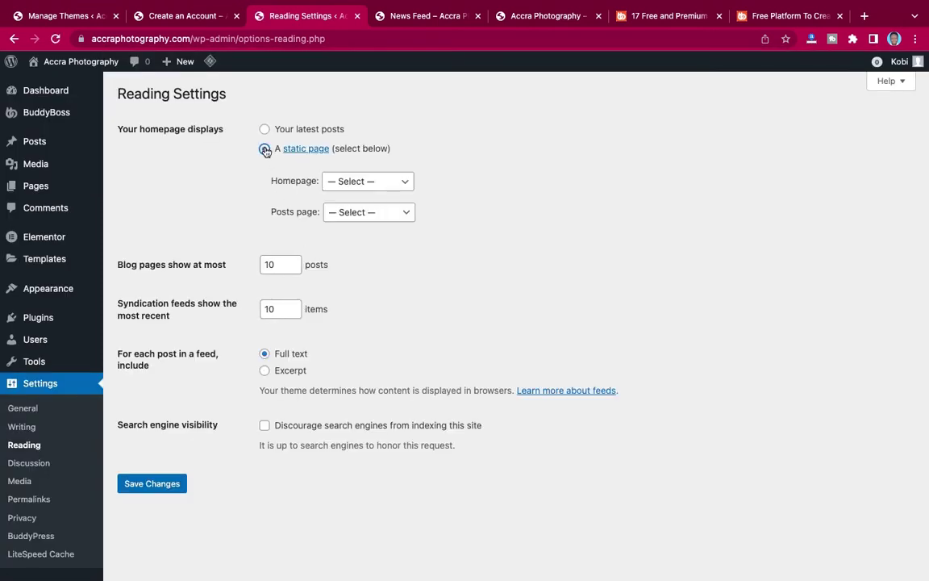
{"action": "left_click", "coordinate": [359, 183]}
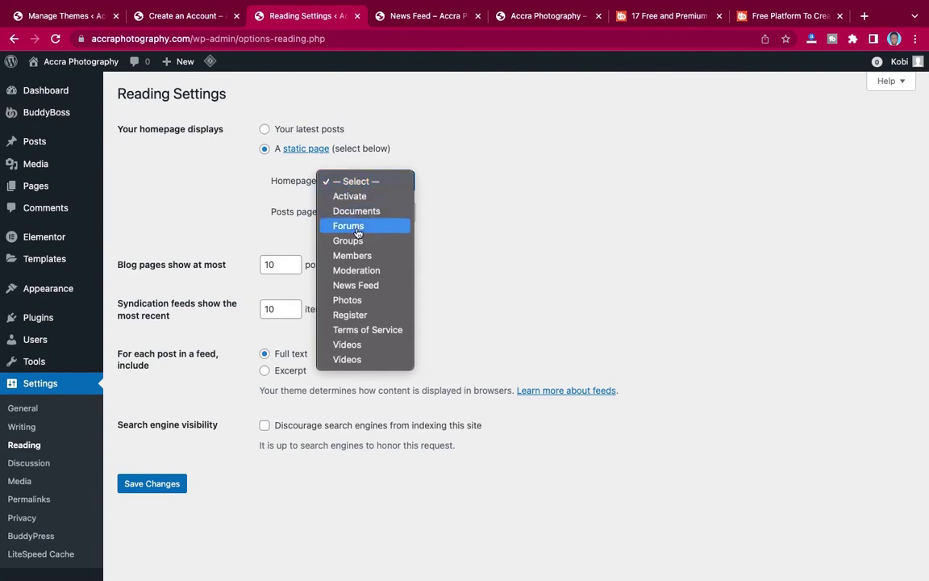
{"action": "left_click", "coordinate": [355, 284]}
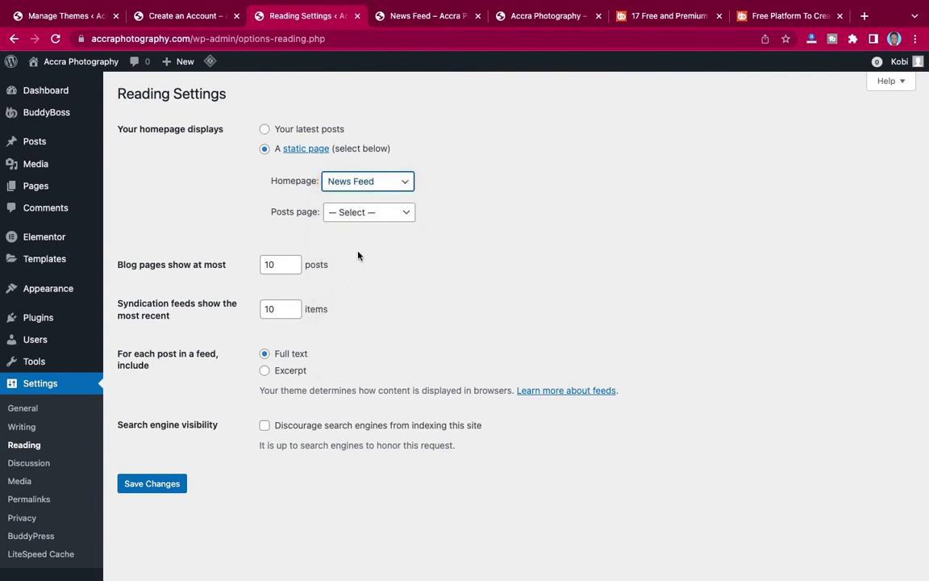
{"action": "left_click", "coordinate": [151, 487]}
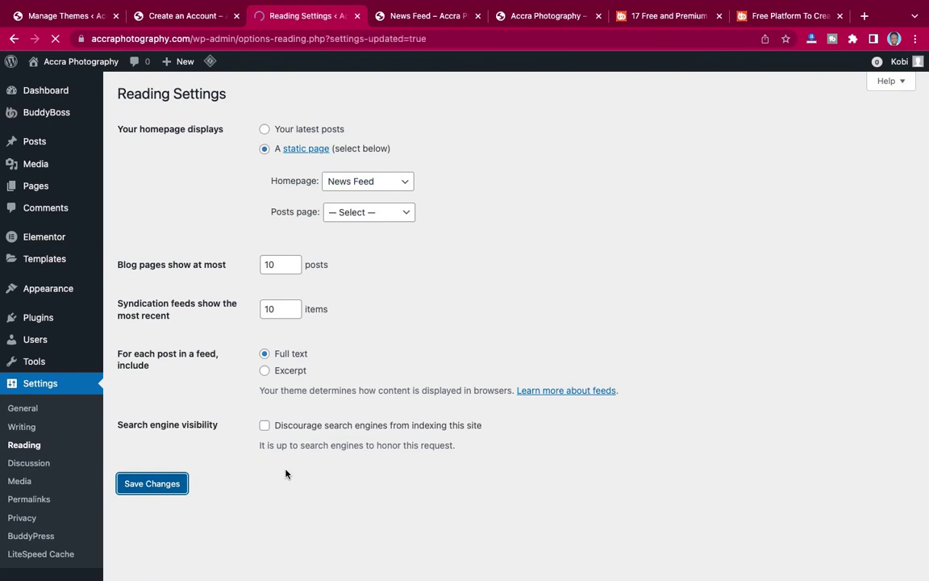
{"action": "left_click", "coordinate": [399, 16]}
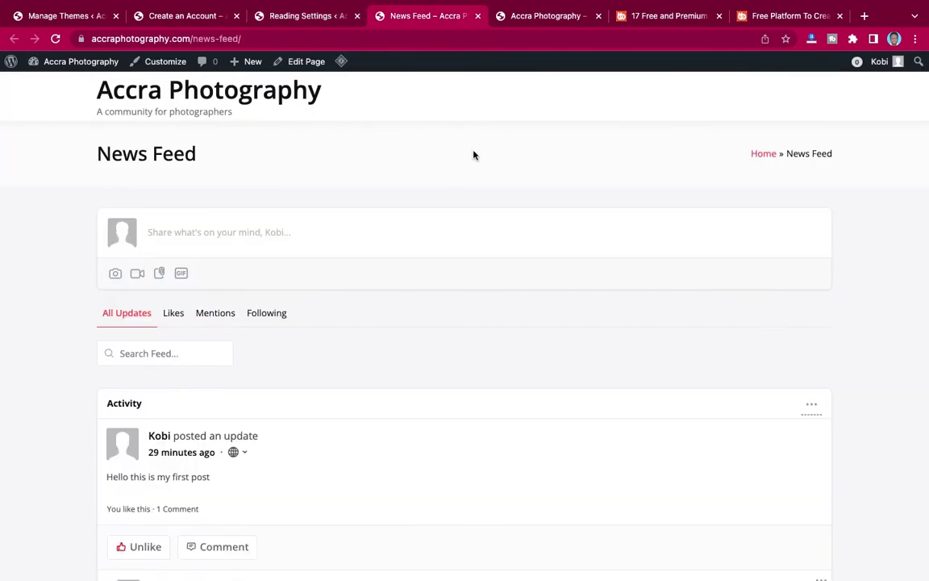
Reload the site and scroll the homepage to confirm it shows the activity feed, then return to Reading Settings.
{"action": "left_click", "coordinate": [54, 39]}
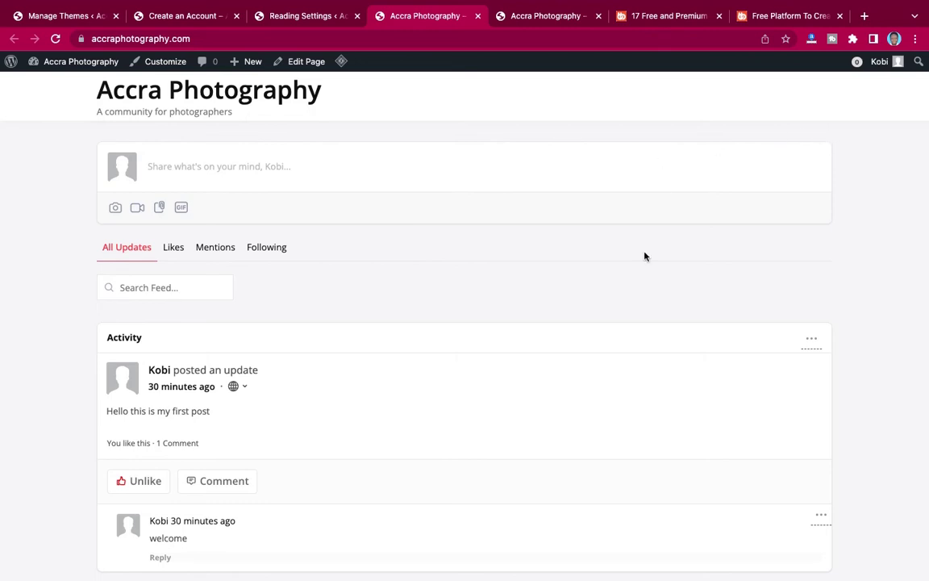
{"action": "scroll", "coordinate": [643, 255], "scroll_direction": "down", "scroll_amount": 2}
{"action": "scroll", "coordinate": [643, 255], "scroll_direction": "up", "scroll_amount": 2}
{"action": "scroll", "coordinate": [643, 255], "scroll_direction": "down", "scroll_amount": 2}
{"action": "scroll", "coordinate": [645, 256], "scroll_direction": "up", "scroll_amount": 2}
{"action": "left_click", "coordinate": [301, 18]}
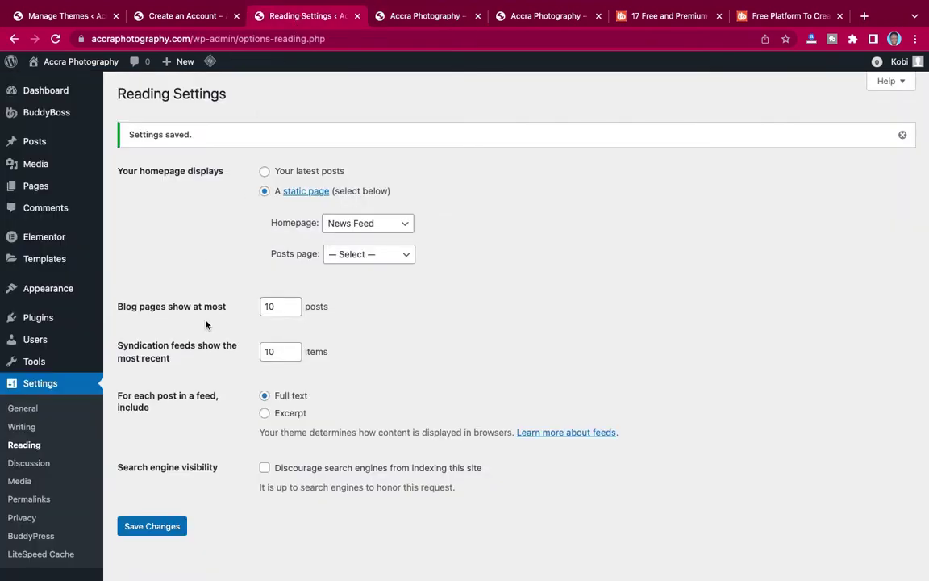
Open Appearance > Widgets in the admin, then view the reference site's Register page.
{"action": "left_click", "coordinate": [424, 18]}
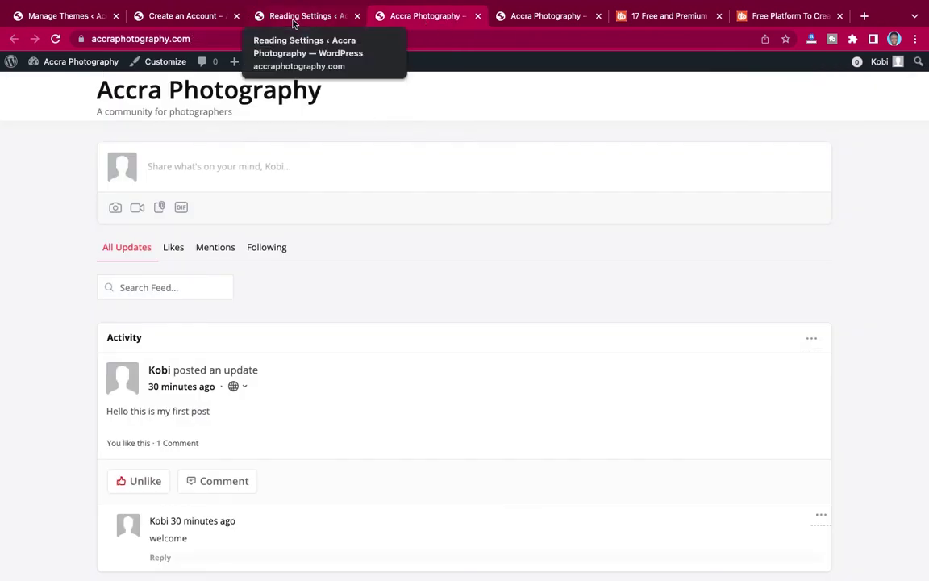
{"action": "left_click", "coordinate": [295, 20]}
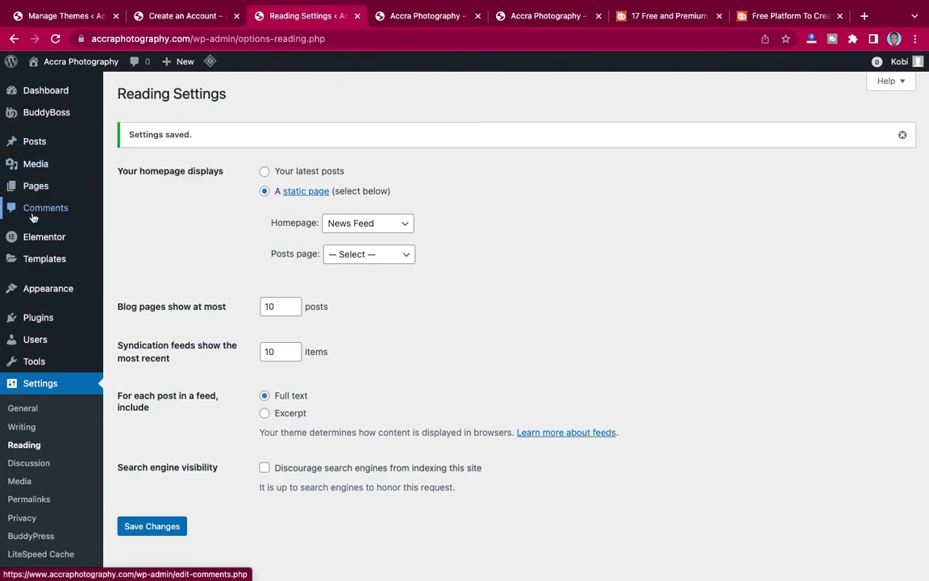
{"action": "mouse_move", "coordinate": [30, 295]}
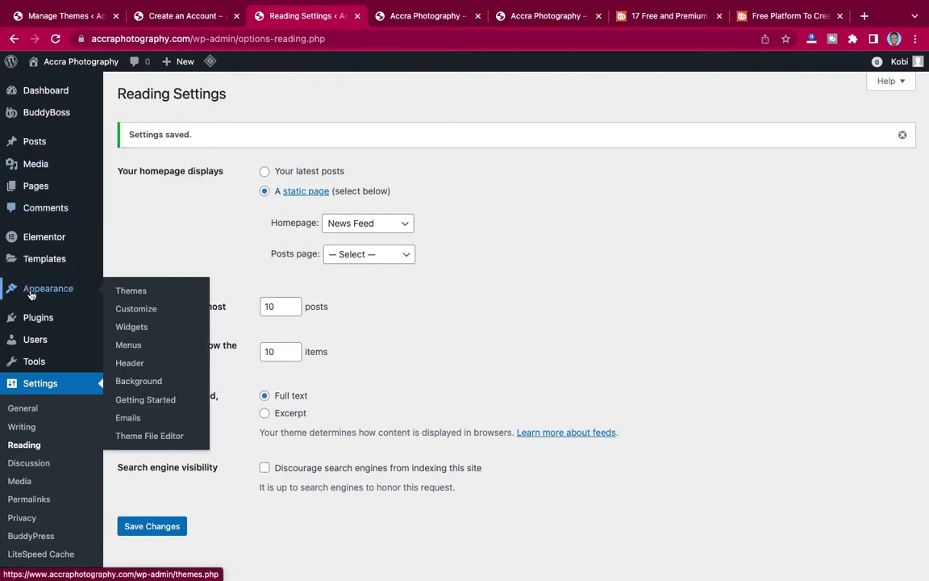
{"action": "left_click", "coordinate": [133, 333]}
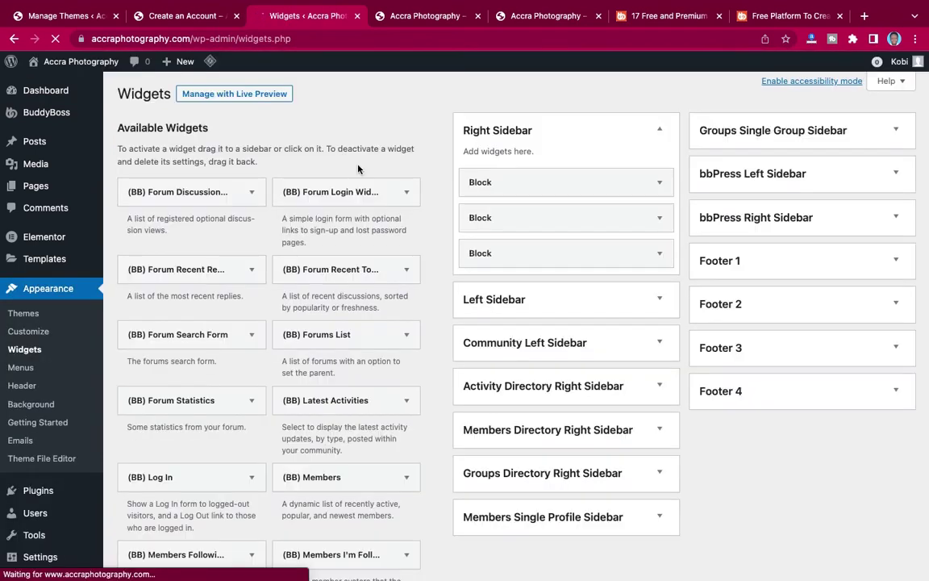
{"action": "mouse_move", "coordinate": [160, 16]}
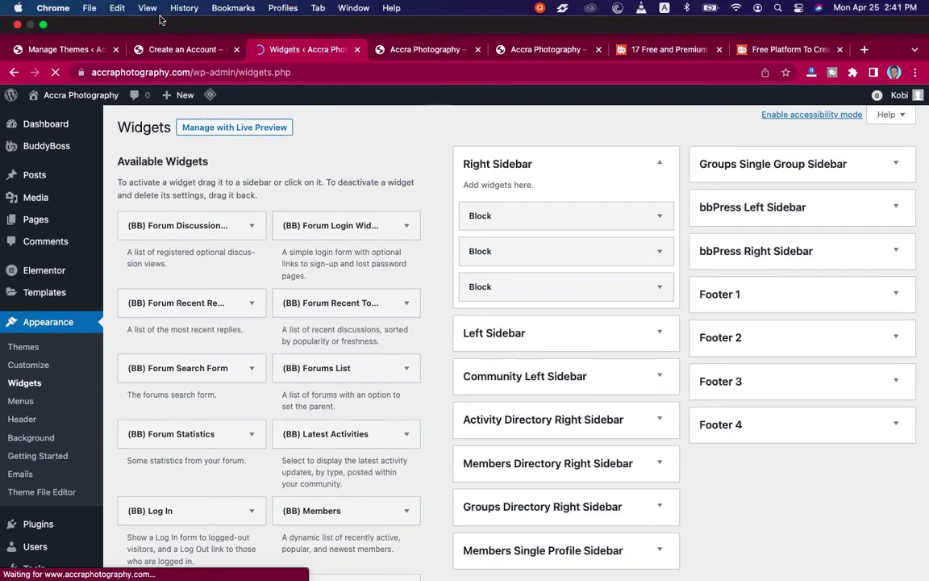
{"action": "left_click", "coordinate": [169, 49]}
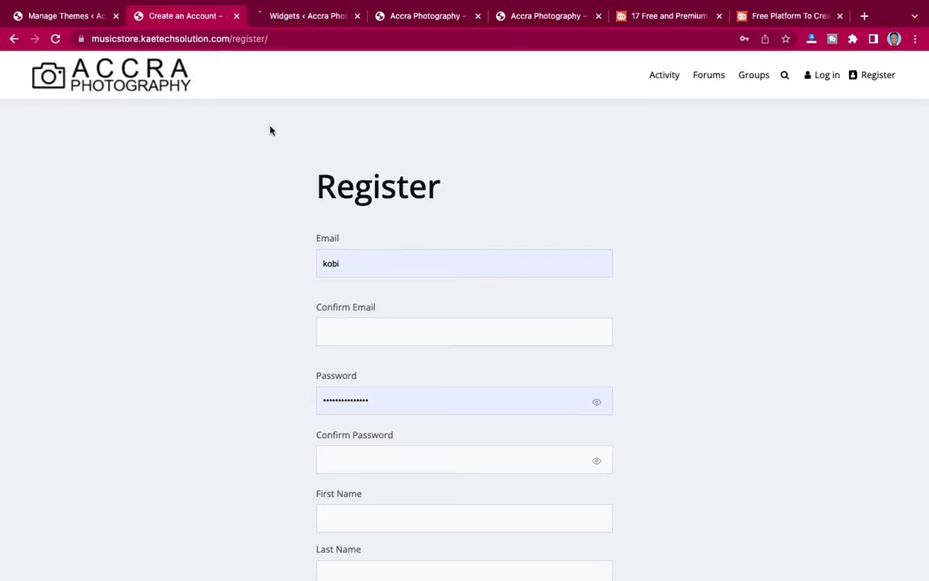
Log in to the reference site with the captcha, browse its activity feed and widgets, then return to Widgets.
{"action": "left_click", "coordinate": [662, 76]}
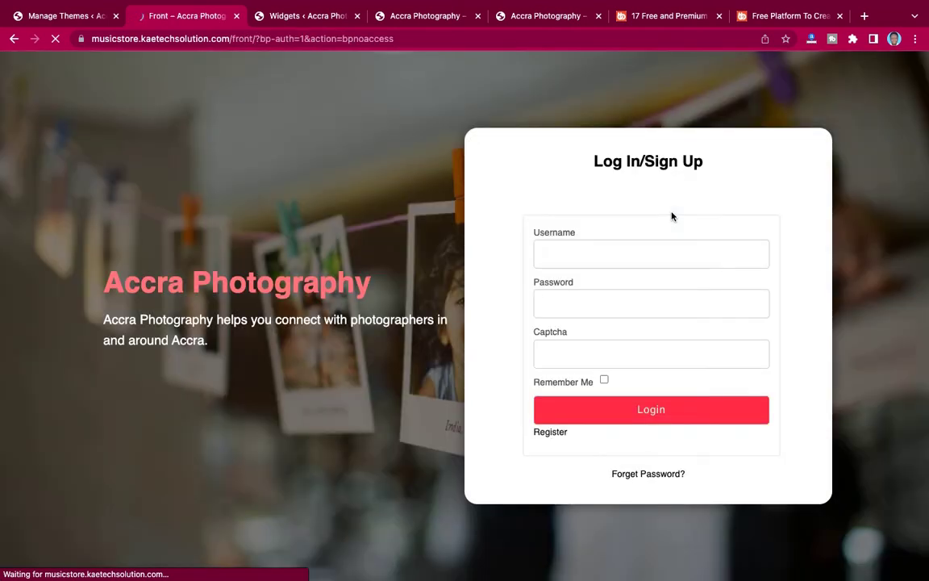
{"action": "left_click", "coordinate": [574, 367]}
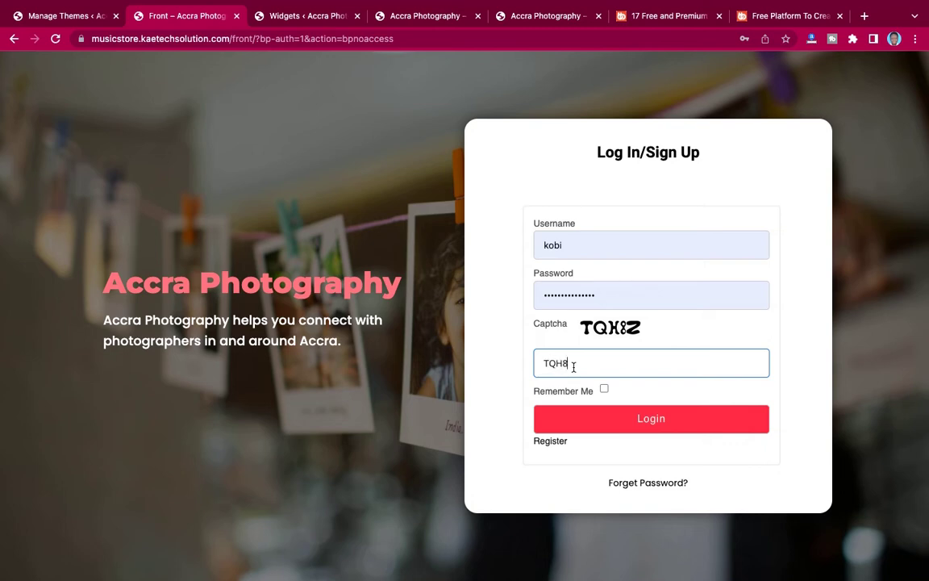
{"action": "left_click", "coordinate": [602, 412]}
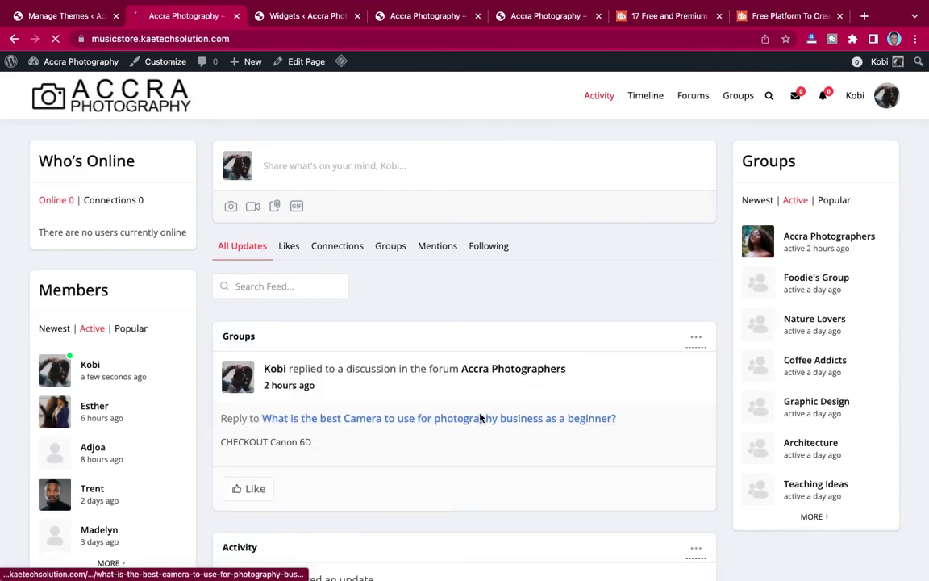
{"action": "scroll", "coordinate": [480, 417], "scroll_direction": "down", "scroll_amount": 3}
{"action": "scroll", "coordinate": [480, 417], "scroll_direction": "up", "scroll_amount": 3}
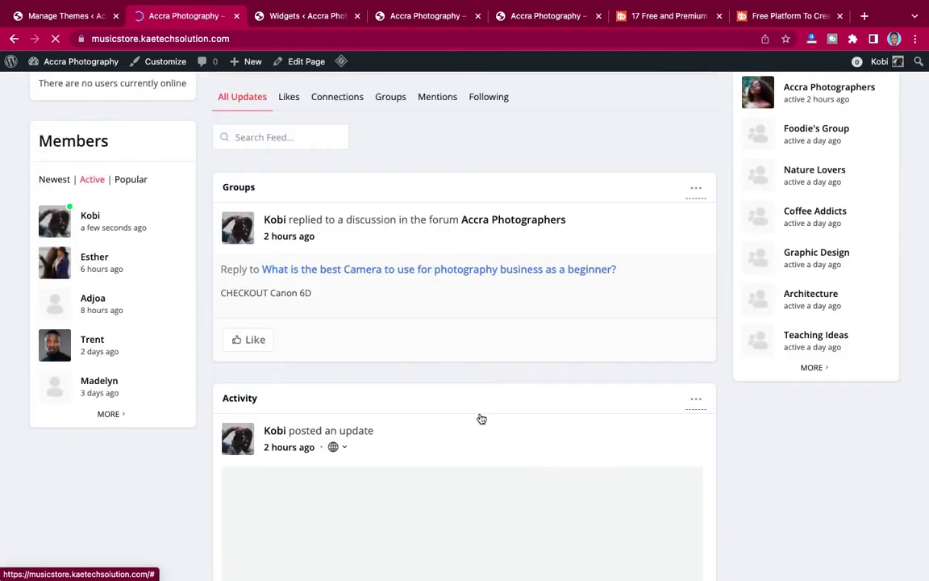
{"action": "scroll", "coordinate": [494, 384], "scroll_direction": "down", "scroll_amount": 4}
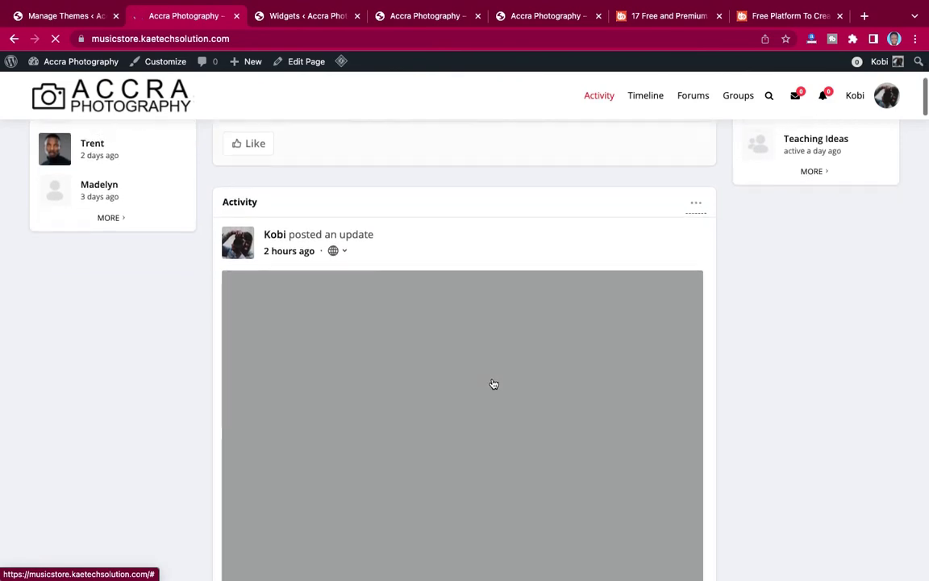
{"action": "scroll", "coordinate": [493, 384], "scroll_direction": "up", "scroll_amount": 6}
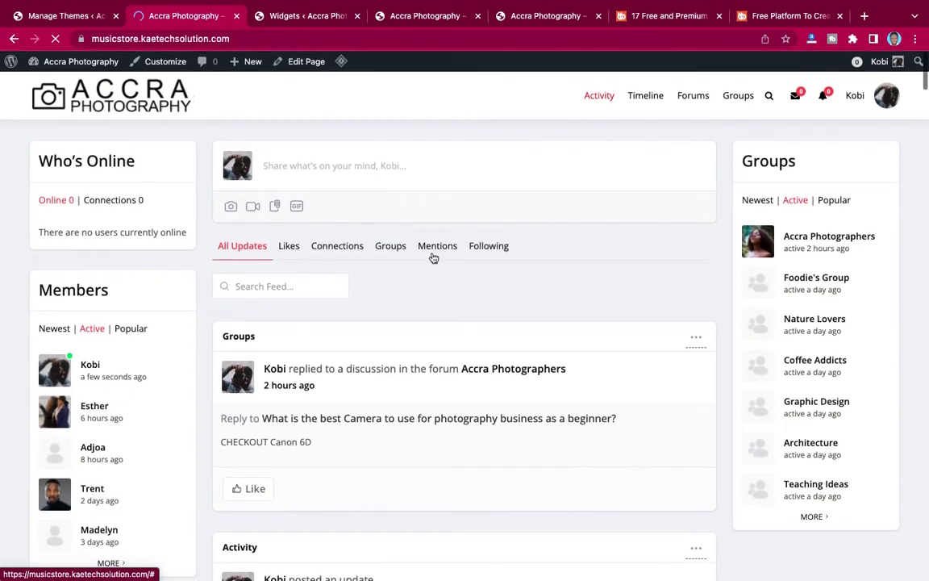
{"action": "left_click", "coordinate": [295, 17]}
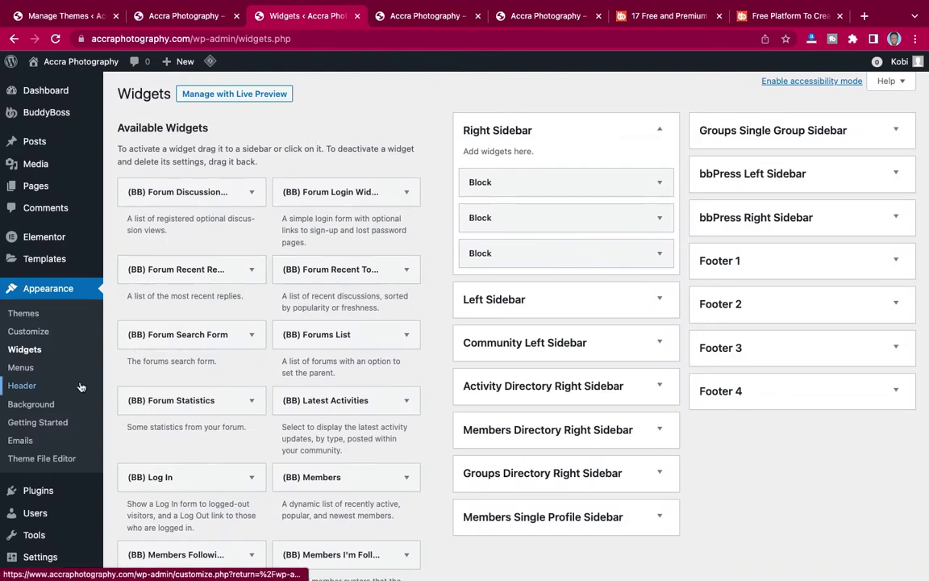
Apply the Page Both Sidebar template to the News Feed page and update it.
{"action": "left_click", "coordinate": [121, 188]}
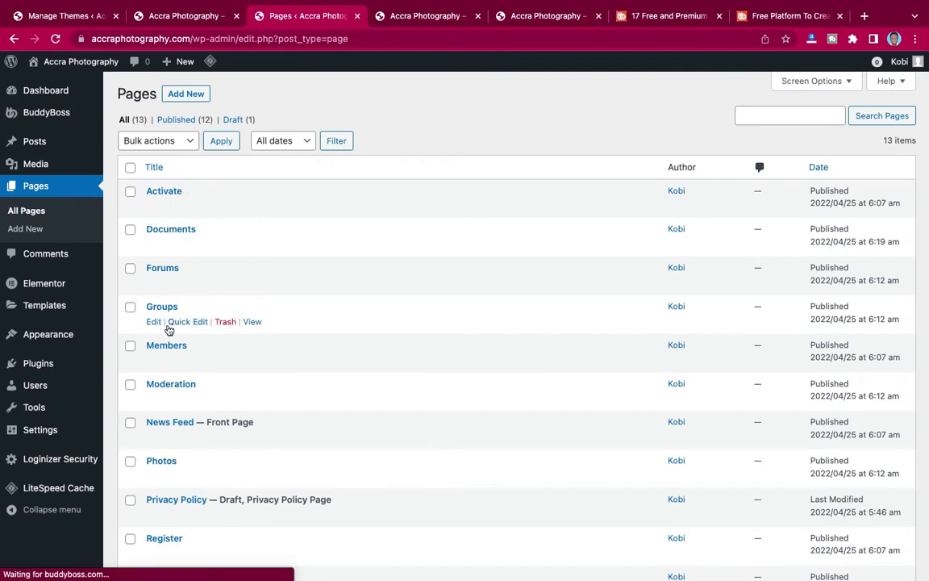
{"action": "scroll", "coordinate": [161, 353], "scroll_direction": "down", "scroll_amount": 3}
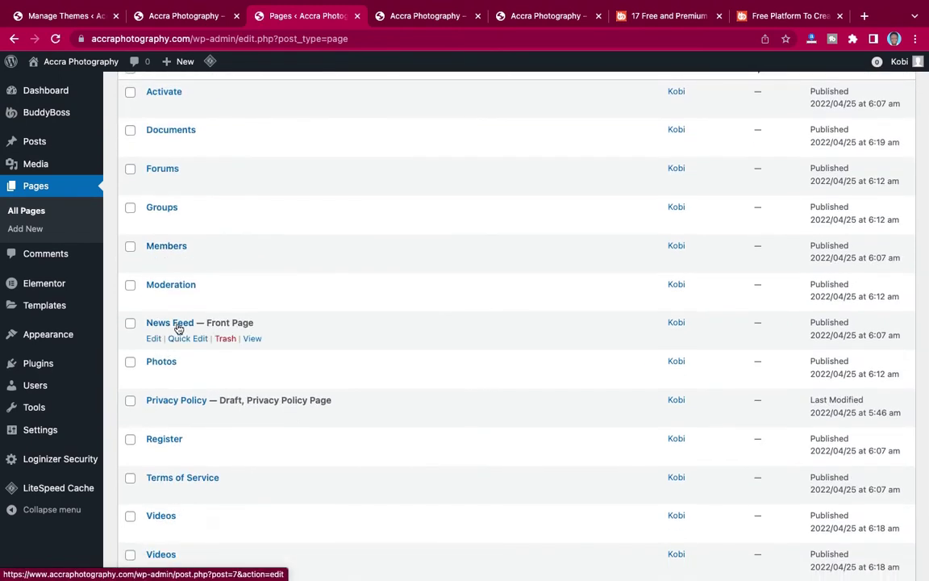
{"action": "left_click", "coordinate": [171, 323]}
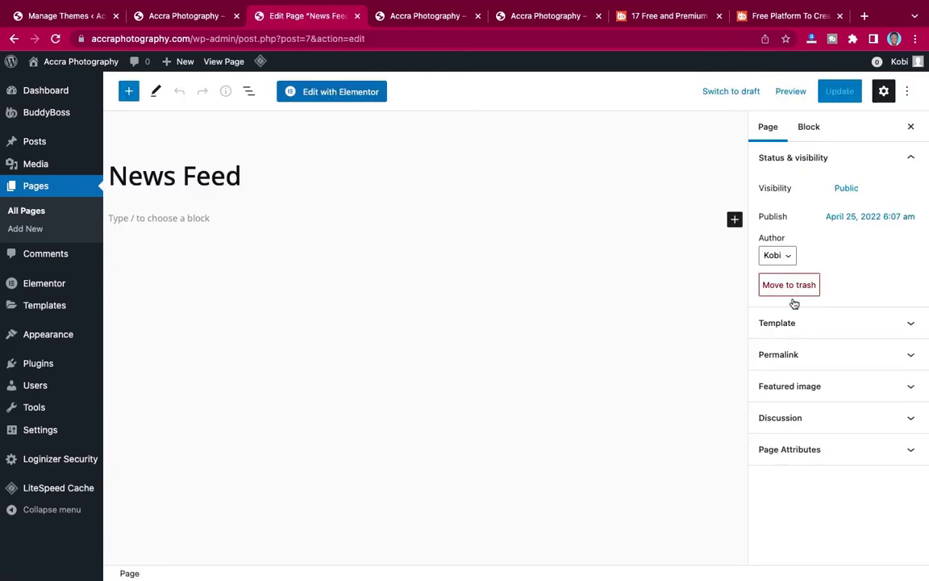
{"action": "left_click", "coordinate": [809, 326]}
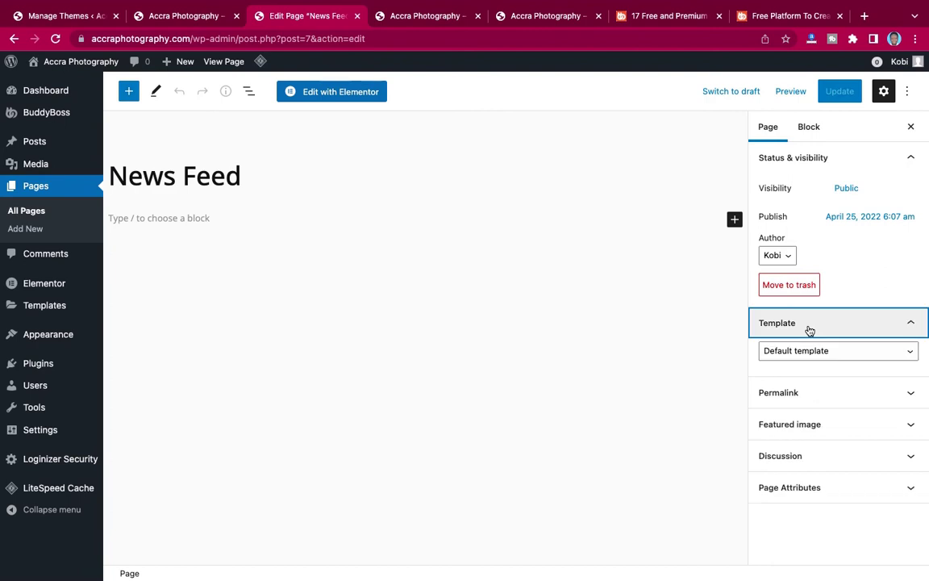
{"action": "left_click", "coordinate": [806, 355]}
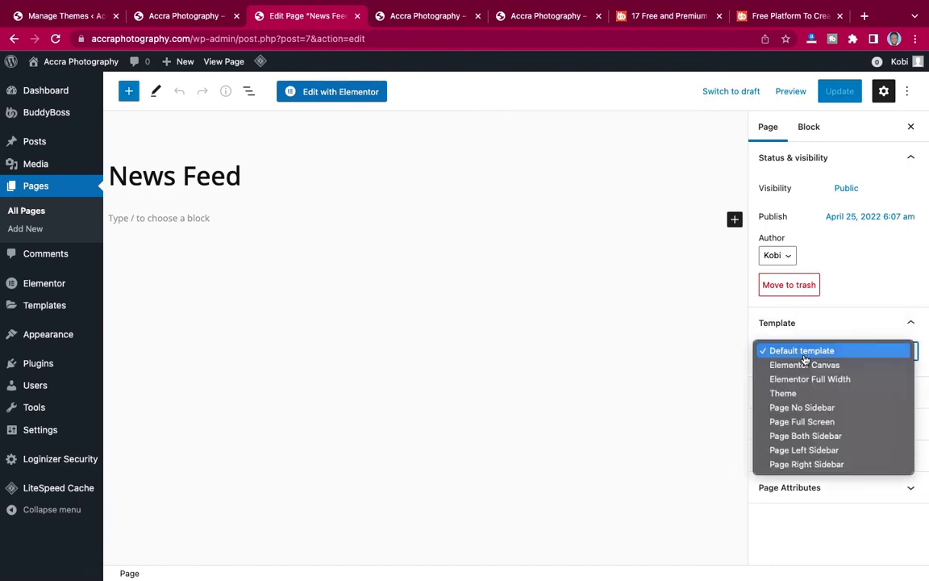
{"action": "left_click", "coordinate": [809, 436]}
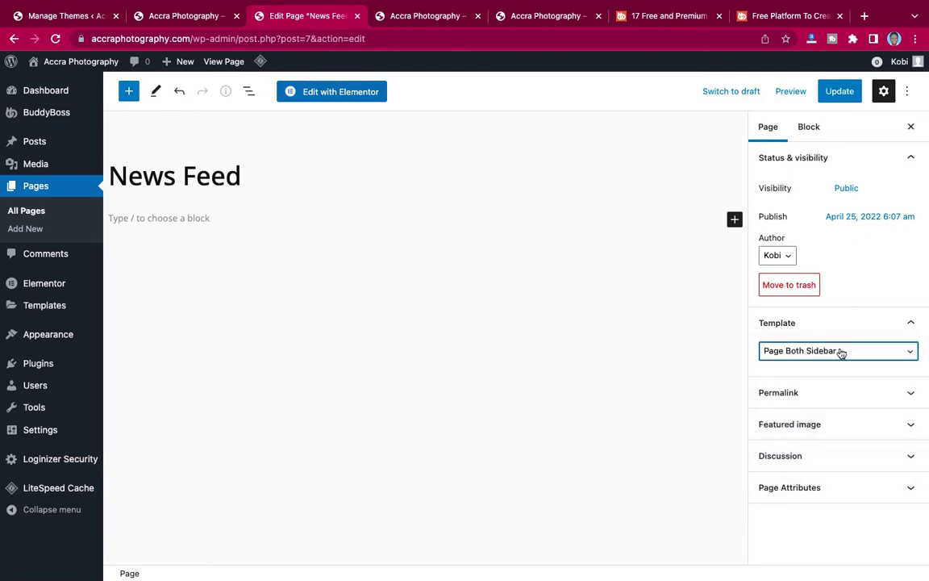
{"action": "left_click", "coordinate": [843, 95]}
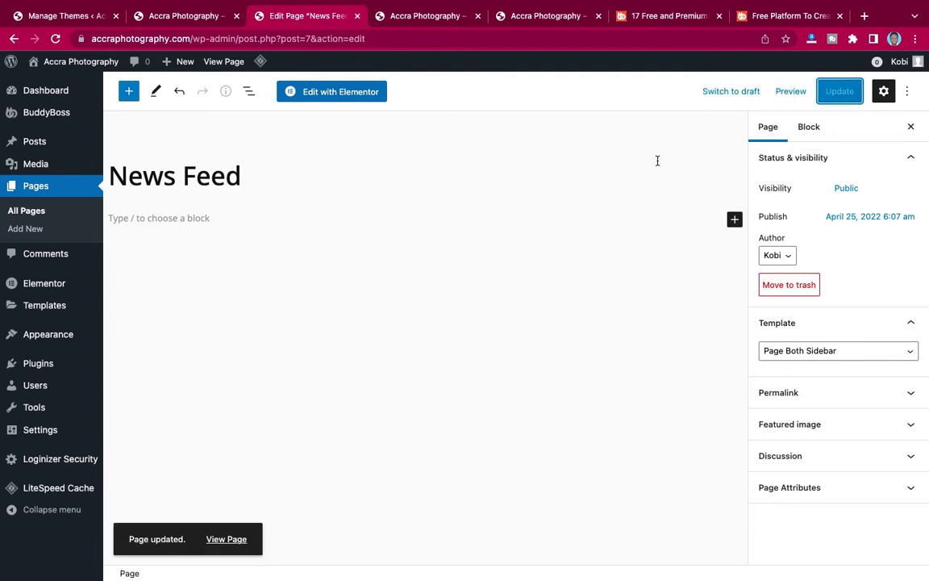
{"action": "left_click", "coordinate": [413, 21]}
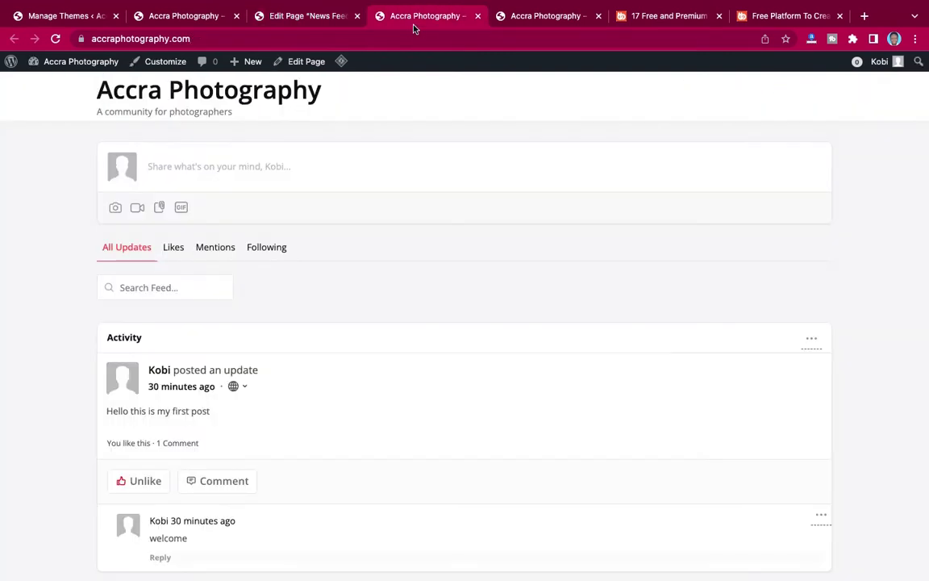
Reload the site feed to confirm sidebars on both sides, then reopen the News Feed editor.
{"action": "left_click", "coordinate": [56, 38]}
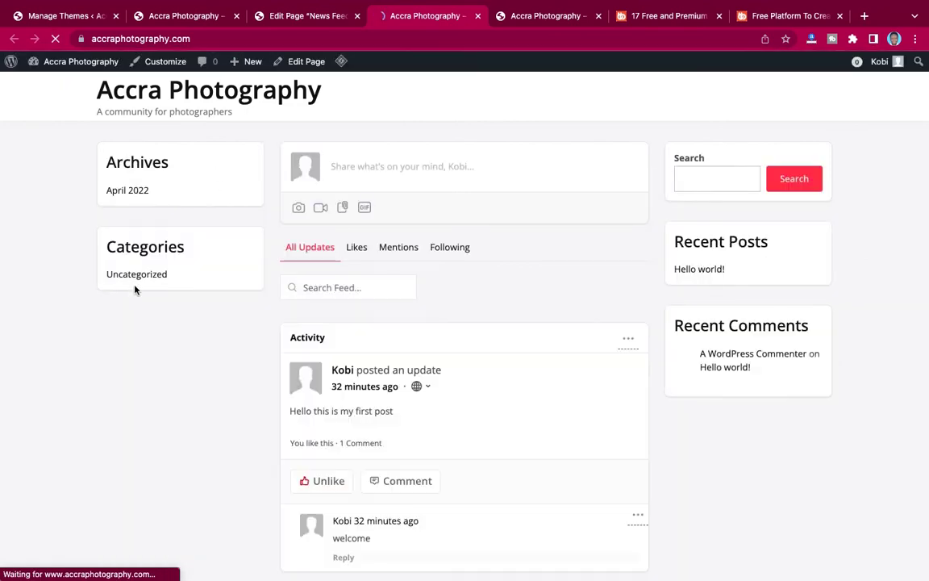
{"action": "left_click", "coordinate": [143, 274]}
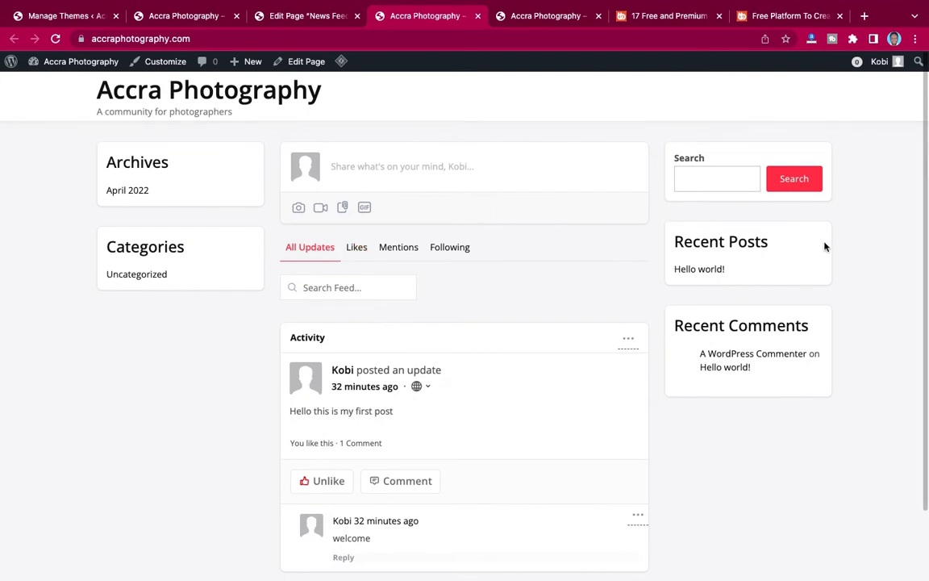
{"action": "left_click", "coordinate": [308, 23]}
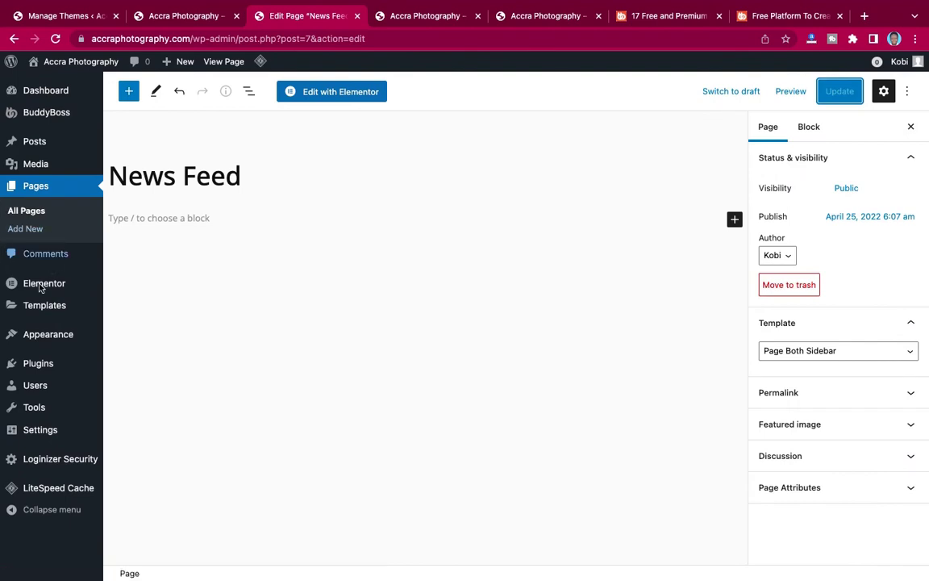
Delete the Search, Recent Posts and Recent Comments blocks from the Right Sidebar.
{"action": "mouse_move", "coordinate": [17, 342]}
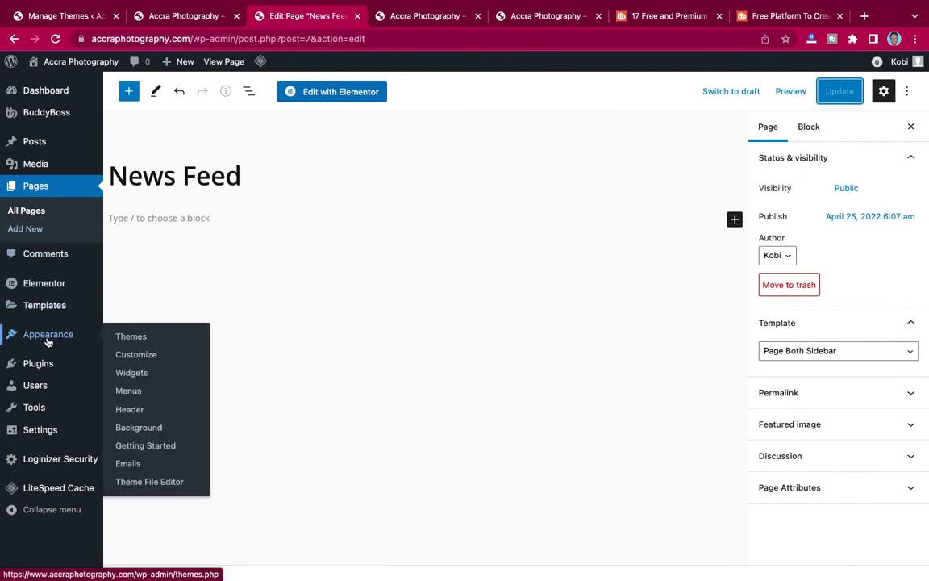
{"action": "left_click", "coordinate": [134, 374]}
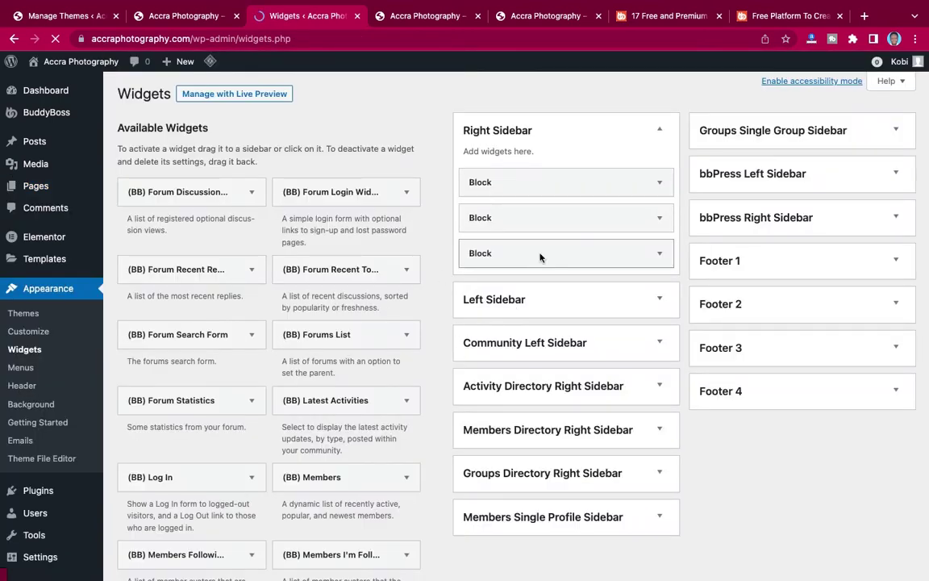
{"action": "left_click", "coordinate": [660, 183]}
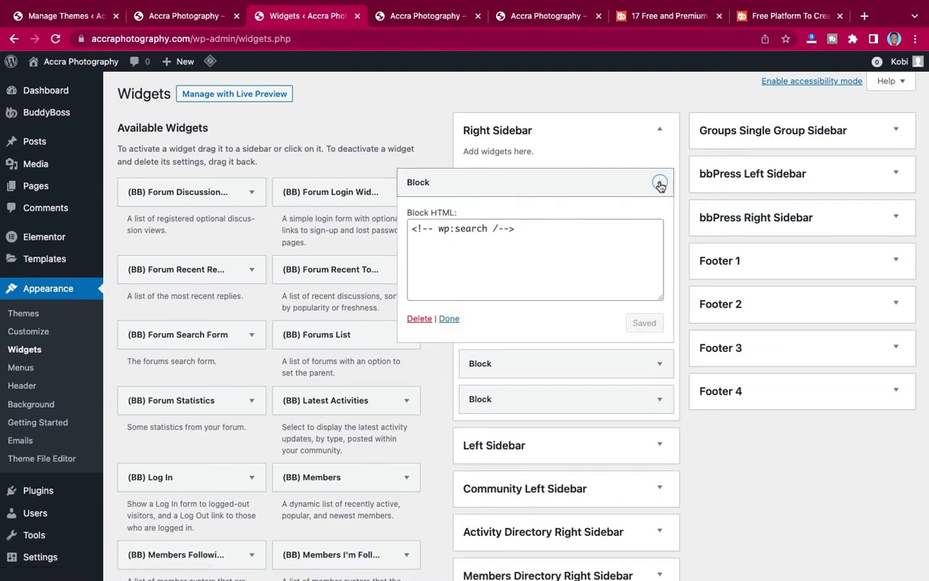
{"action": "left_click", "coordinate": [420, 318]}
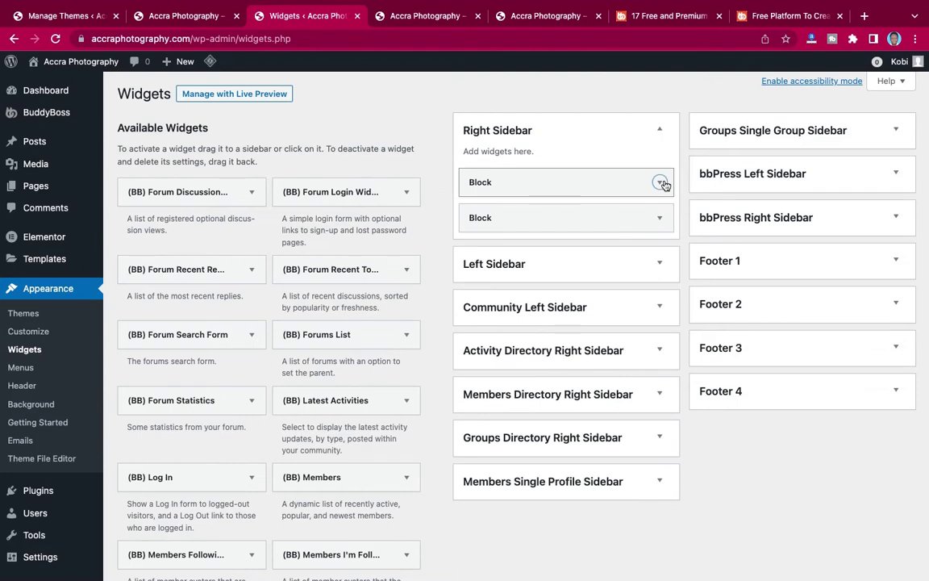
{"action": "left_click", "coordinate": [660, 183]}
{"action": "left_click", "coordinate": [420, 319]}
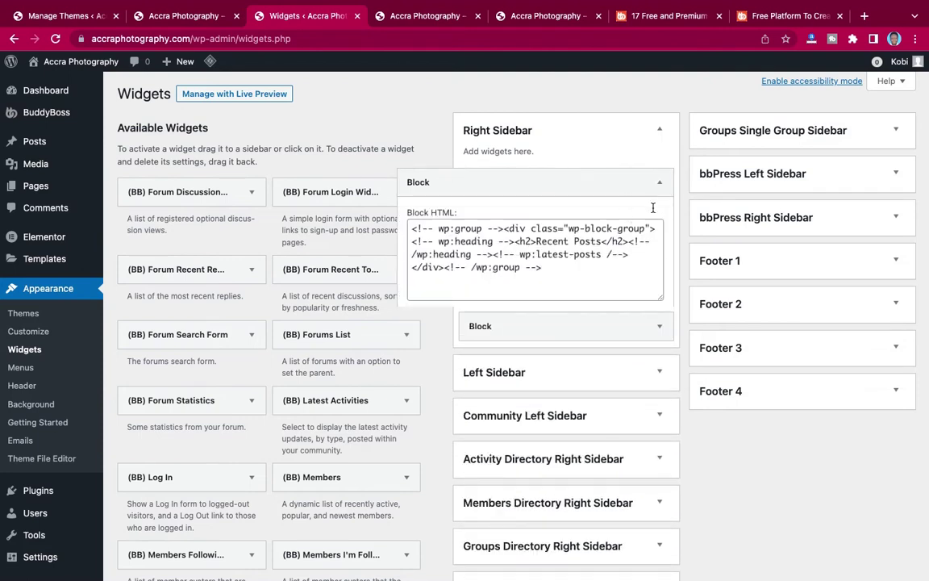
{"action": "left_click", "coordinate": [660, 182]}
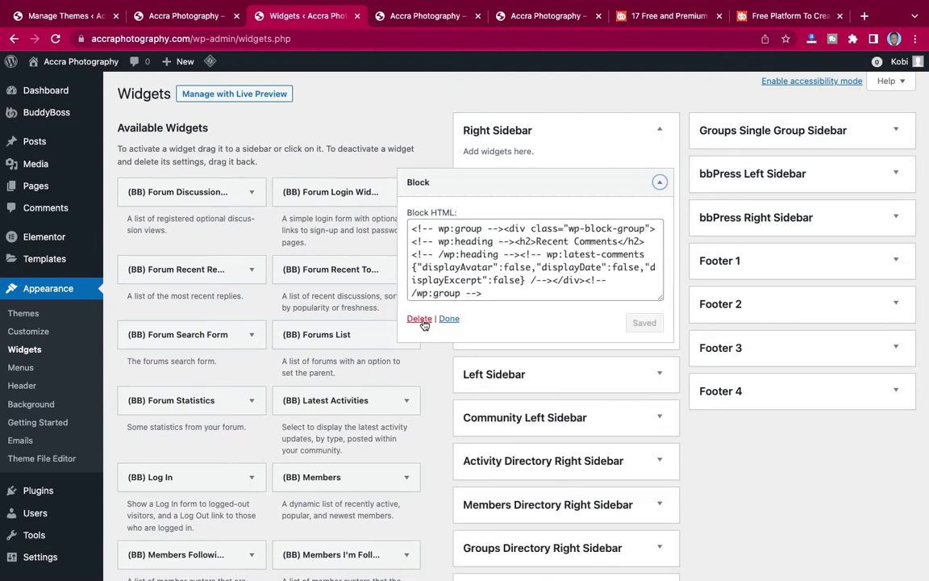
{"action": "left_click", "coordinate": [419, 318]}
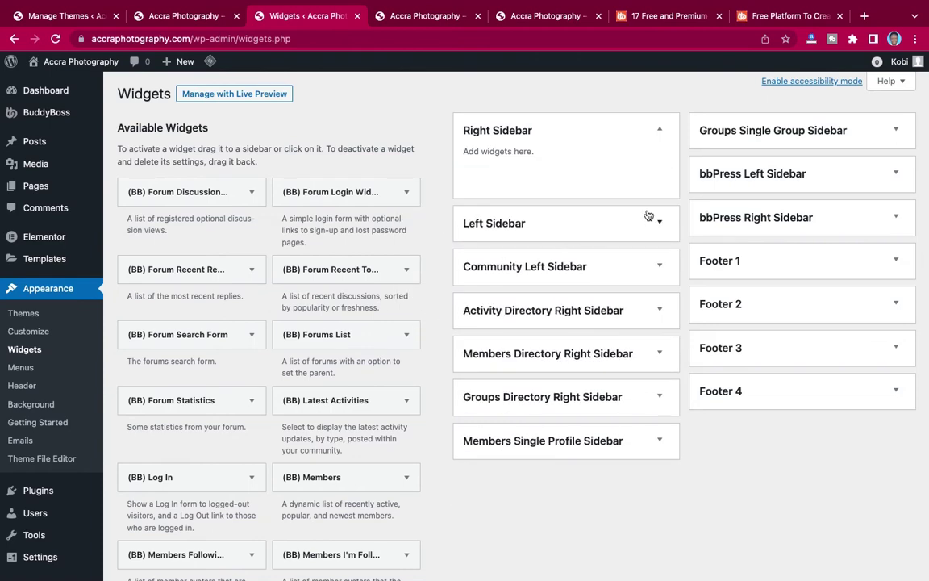
Expand the Left Sidebar to review its blocks.
{"action": "left_click", "coordinate": [660, 217]}
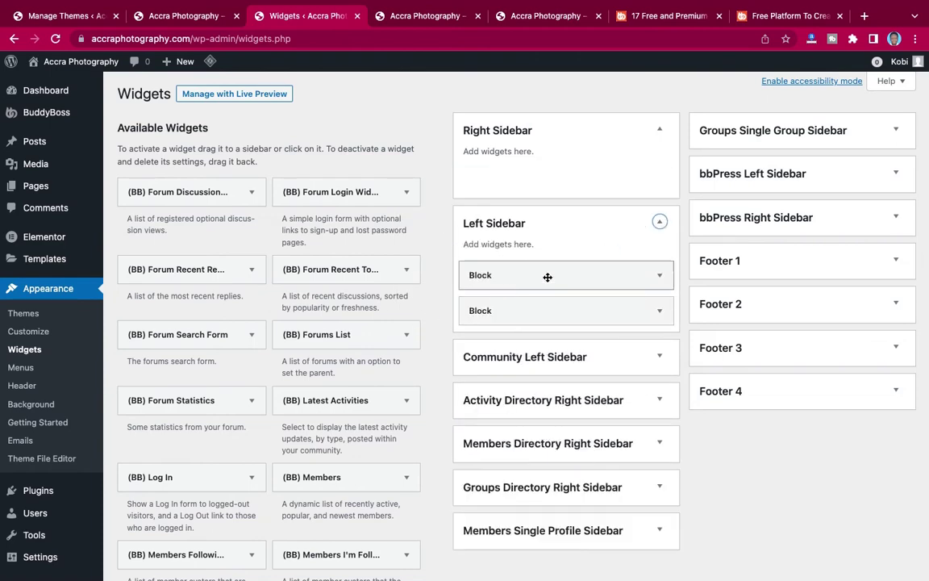
{"action": "scroll", "coordinate": [549, 394], "scroll_direction": "down", "scroll_amount": 2}
{"action": "scroll", "coordinate": [563, 394], "scroll_direction": "up", "scroll_amount": 1}
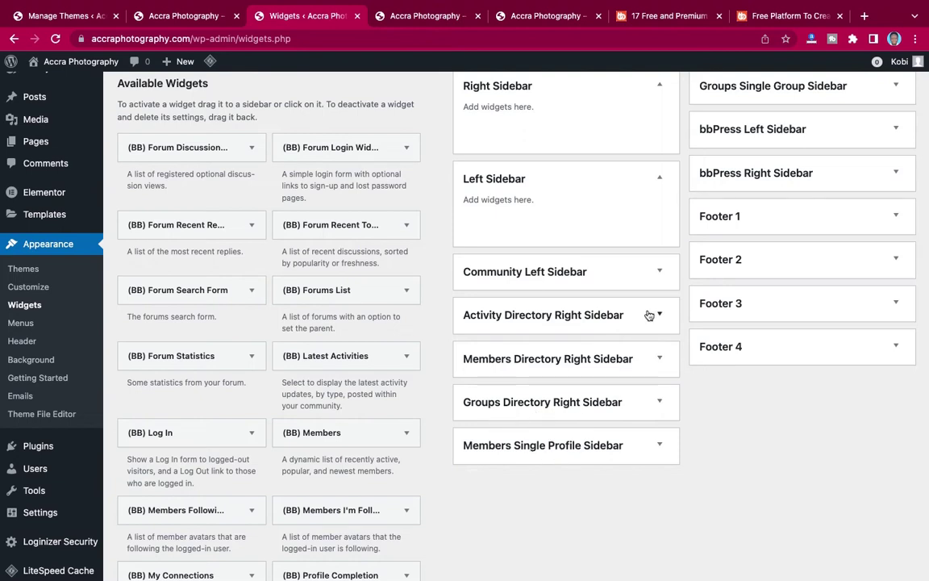
{"action": "scroll", "coordinate": [649, 315], "scroll_direction": "up", "scroll_amount": 2}
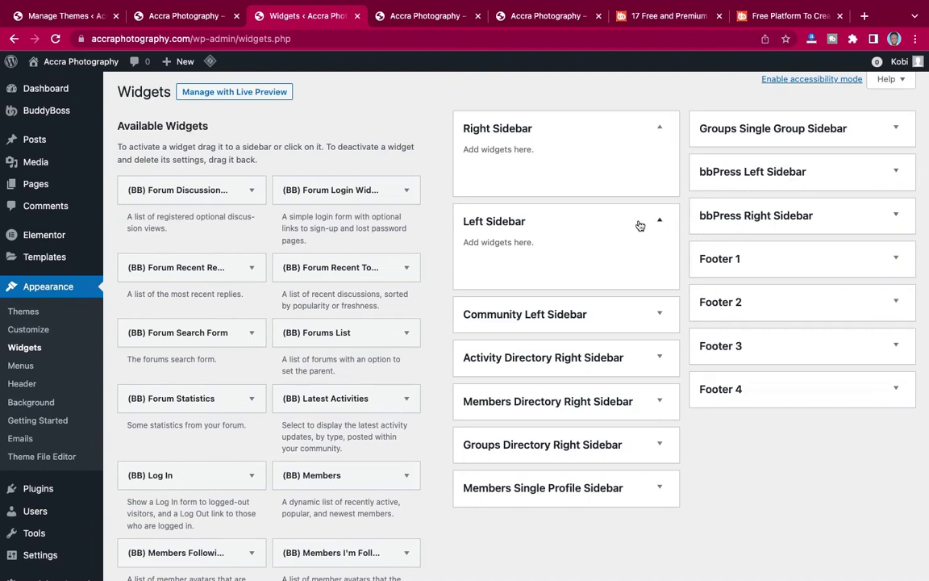
{"action": "scroll", "coordinate": [331, 297], "scroll_direction": "down", "scroll_amount": 5}
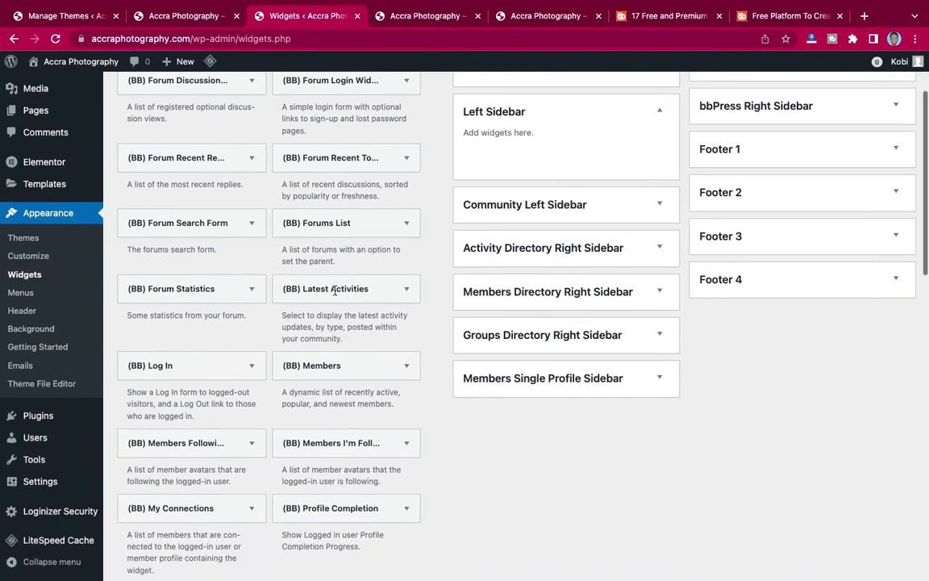
{"action": "scroll", "coordinate": [334, 294], "scroll_direction": "up", "scroll_amount": 1}
{"action": "scroll", "coordinate": [335, 294], "scroll_direction": "up", "scroll_amount": 5}
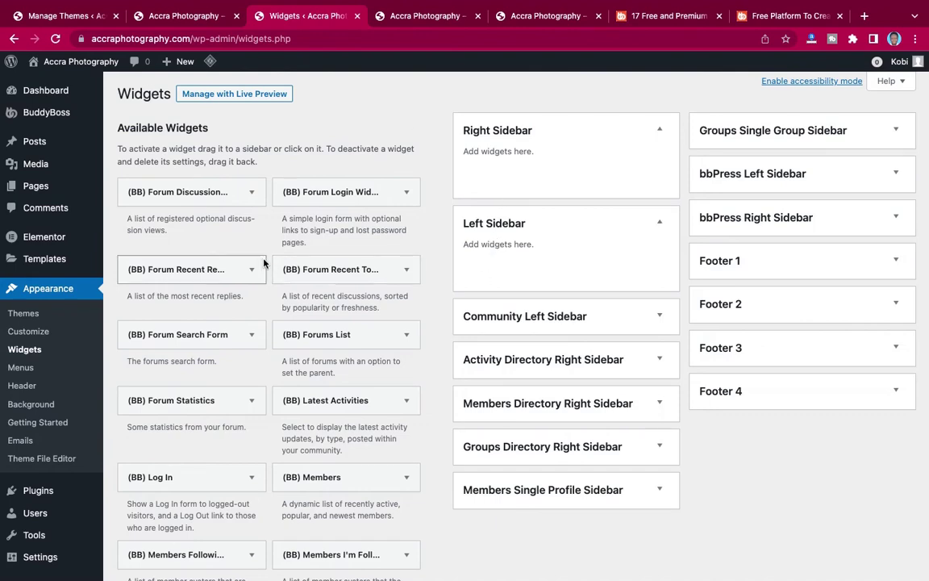
{"action": "left_click", "coordinate": [173, 19]}
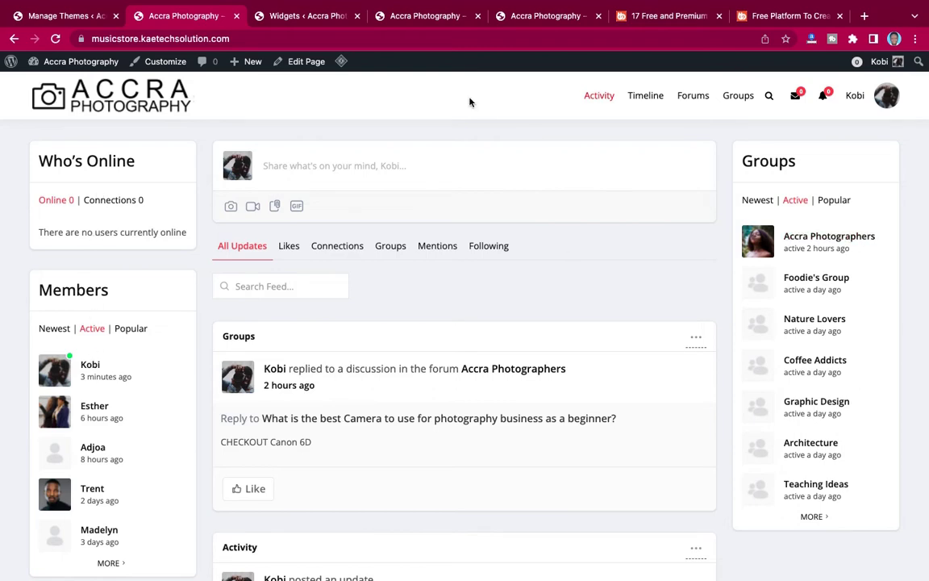
{"action": "left_click", "coordinate": [309, 18]}
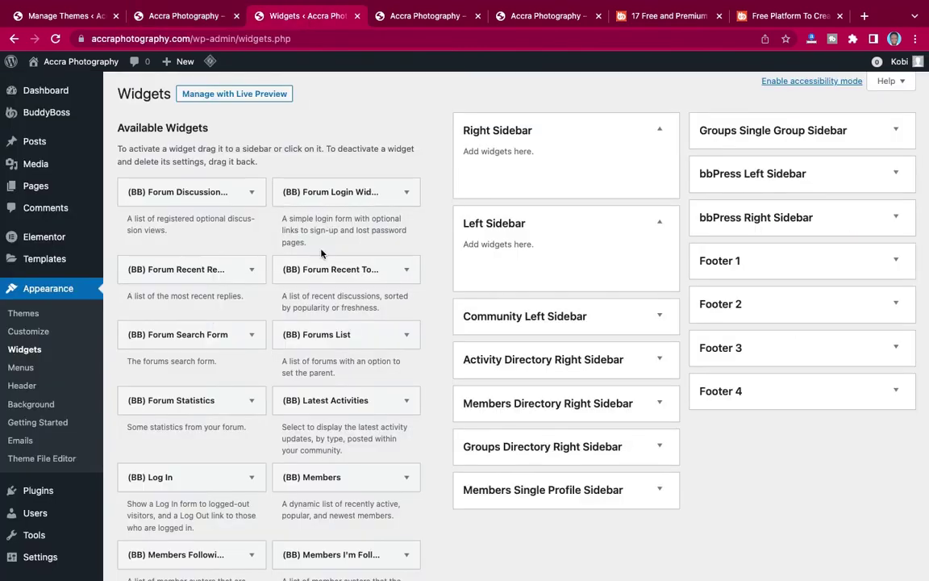
{"action": "scroll", "coordinate": [294, 320], "scroll_direction": "down", "scroll_amount": 5}
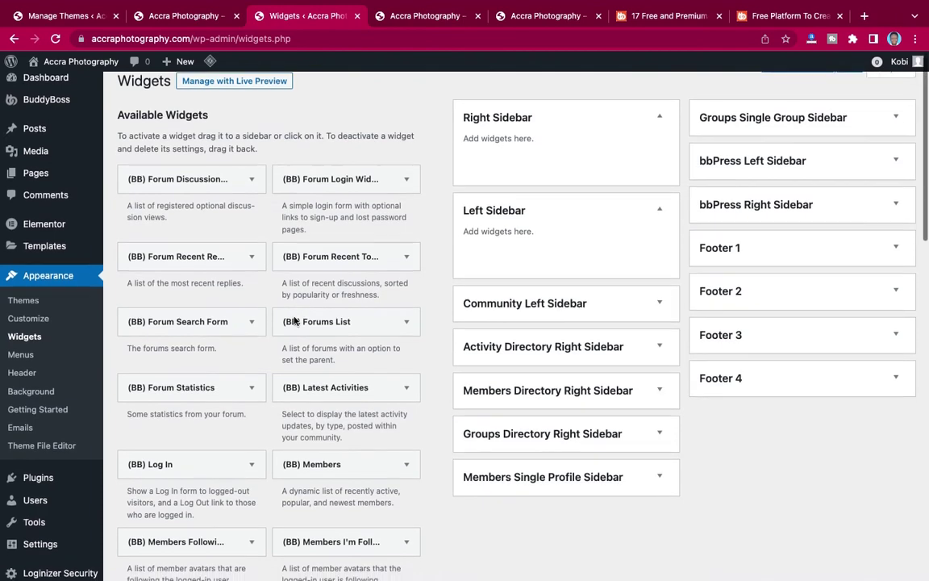
{"action": "scroll", "coordinate": [294, 320], "scroll_direction": "down", "scroll_amount": 10}
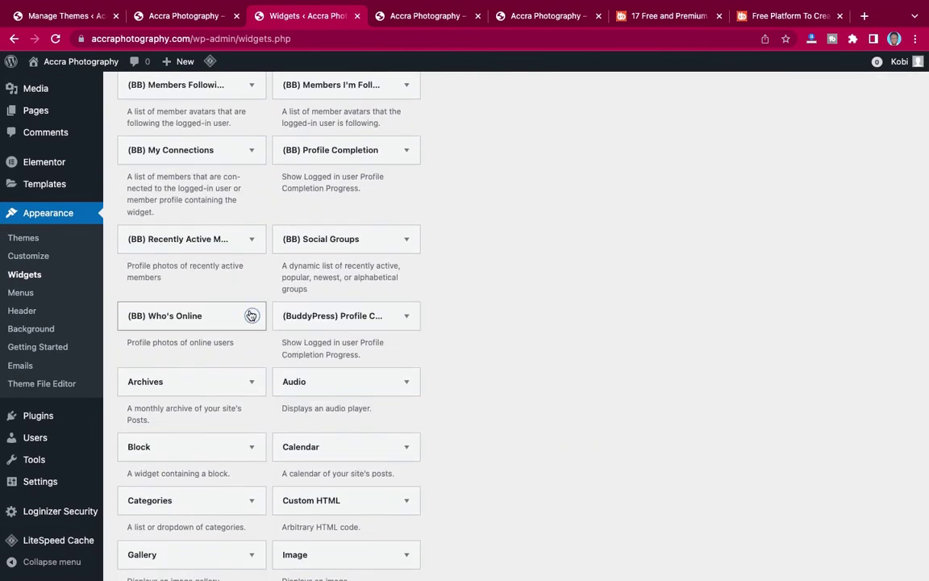
Add the (BB) Who's Online and (BB) Members widgets to the Left Sidebar.
{"action": "left_click", "coordinate": [251, 315]}
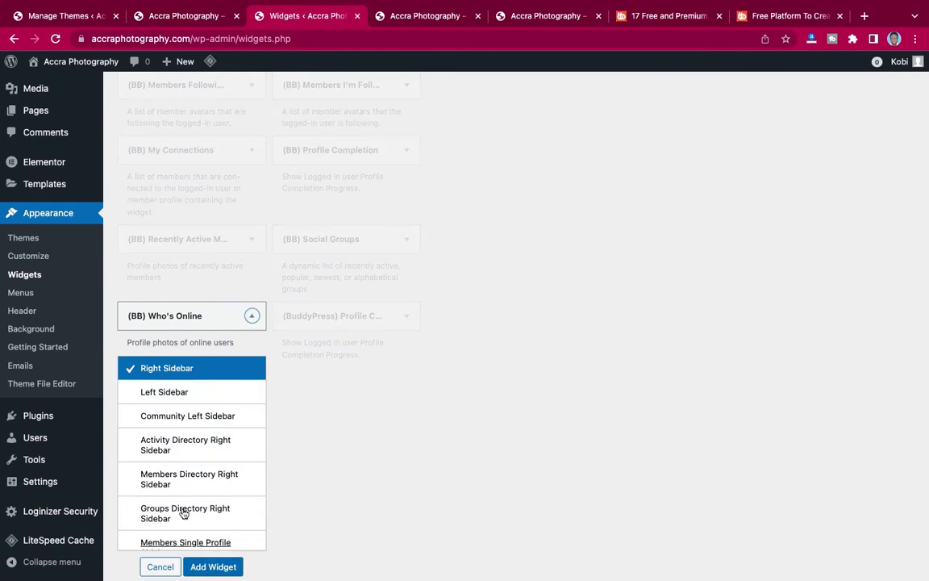
{"action": "left_click", "coordinate": [164, 395]}
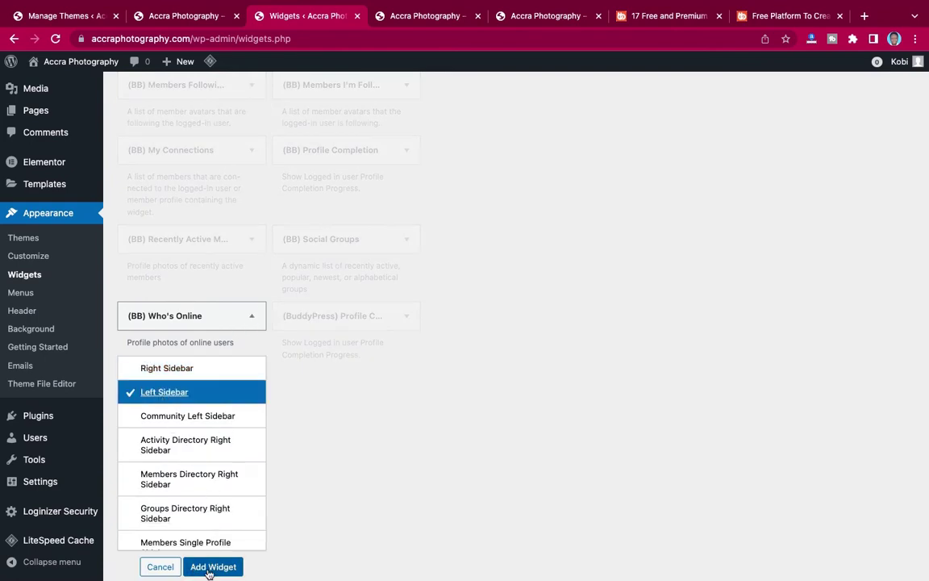
{"action": "left_click", "coordinate": [209, 570]}
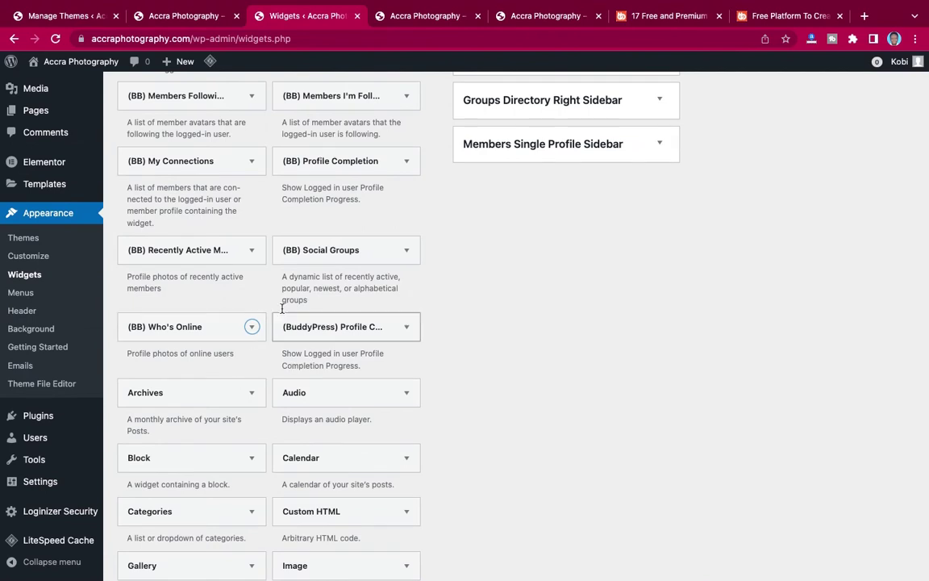
{"action": "left_click", "coordinate": [186, 16]}
{"action": "left_click", "coordinate": [291, 16]}
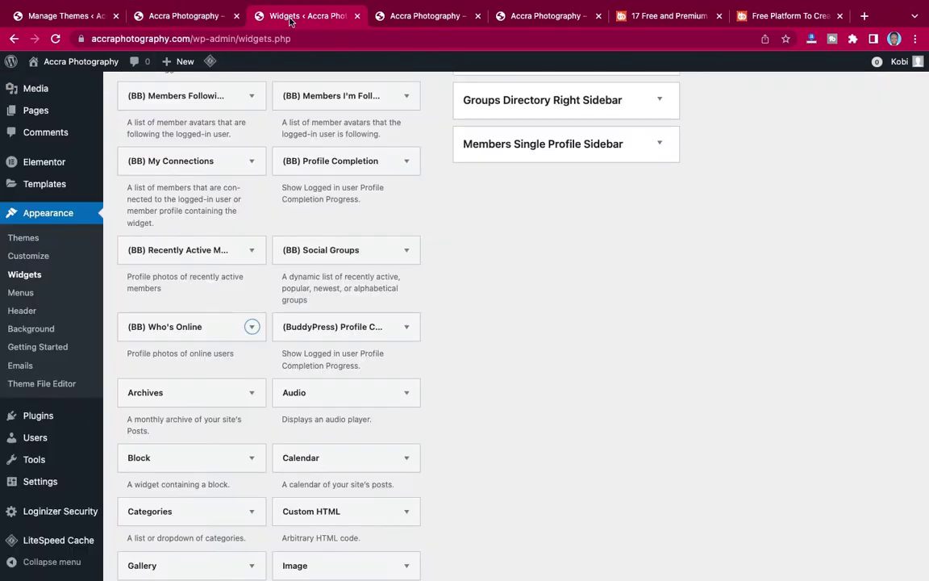
{"action": "scroll", "coordinate": [299, 341], "scroll_direction": "down", "scroll_amount": 1}
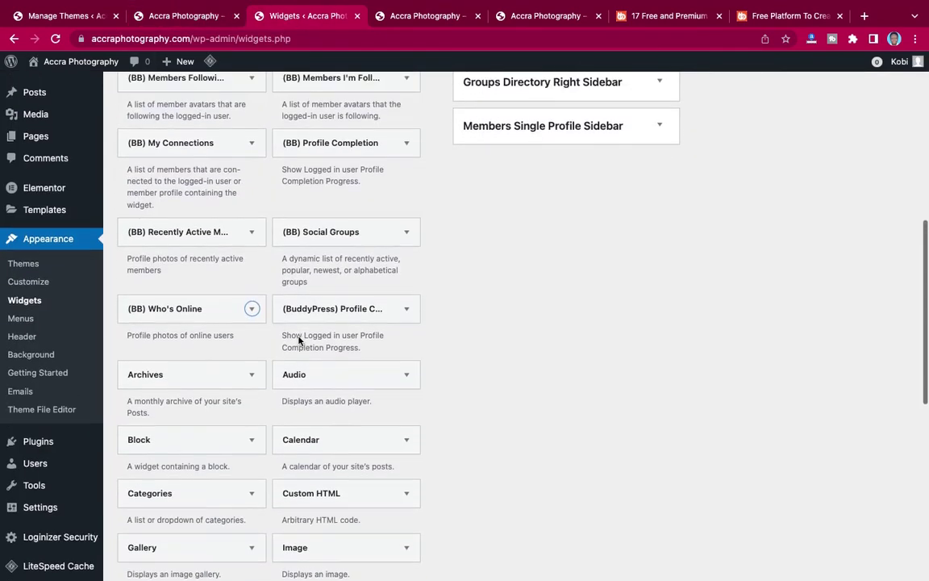
{"action": "scroll", "coordinate": [299, 341], "scroll_direction": "up", "scroll_amount": 4}
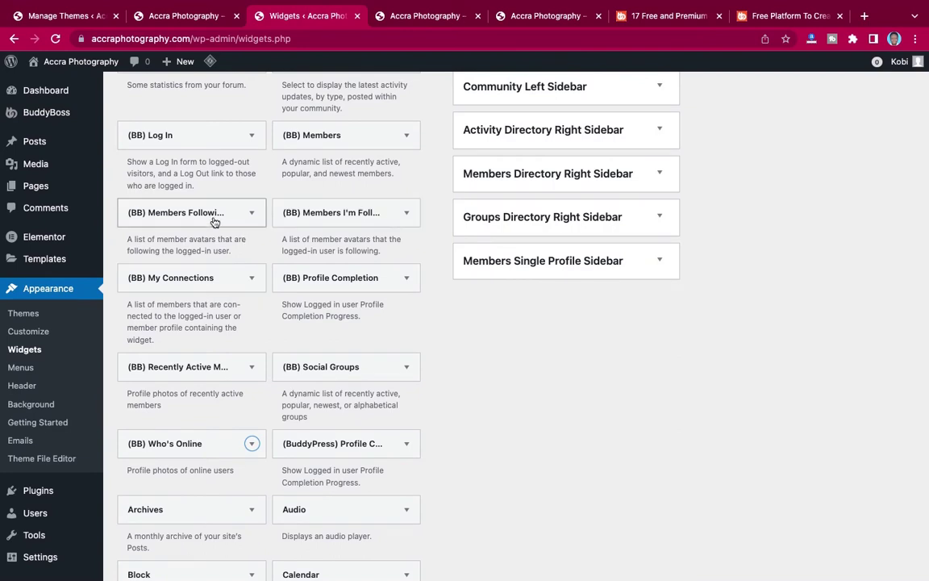
{"action": "scroll", "coordinate": [202, 221], "scroll_direction": "up", "scroll_amount": 1}
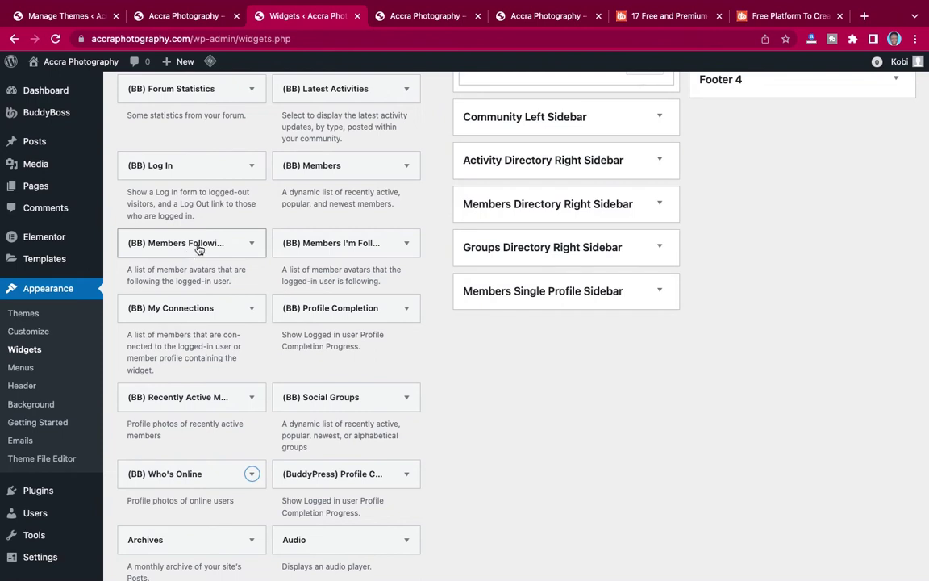
{"action": "left_click", "coordinate": [408, 169]}
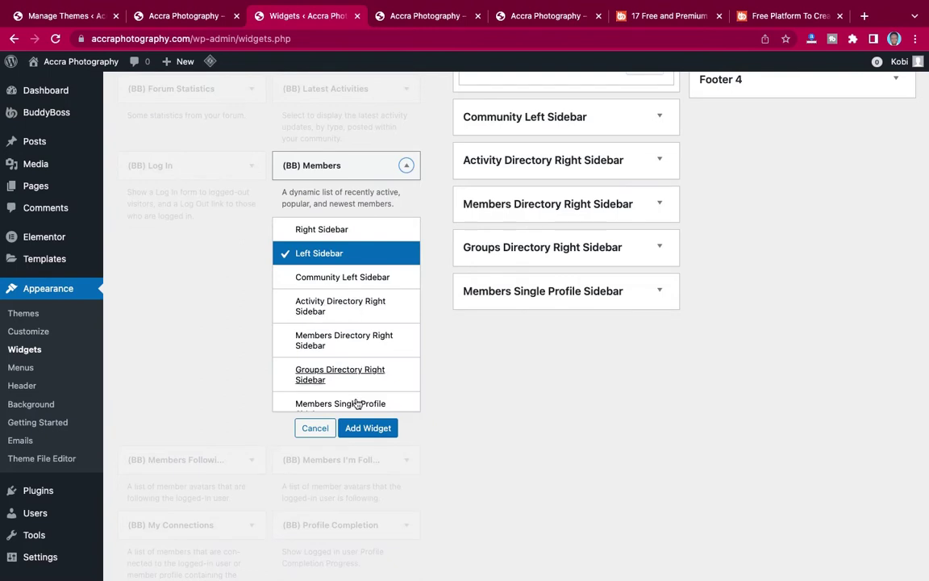
{"action": "left_click", "coordinate": [364, 429]}
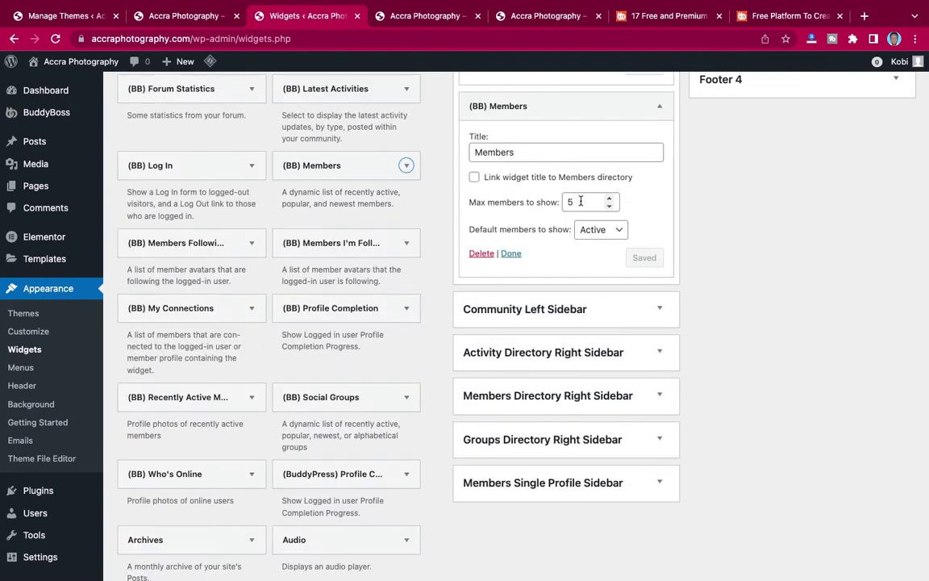
{"action": "scroll", "coordinate": [555, 203], "scroll_direction": "up", "scroll_amount": 4}
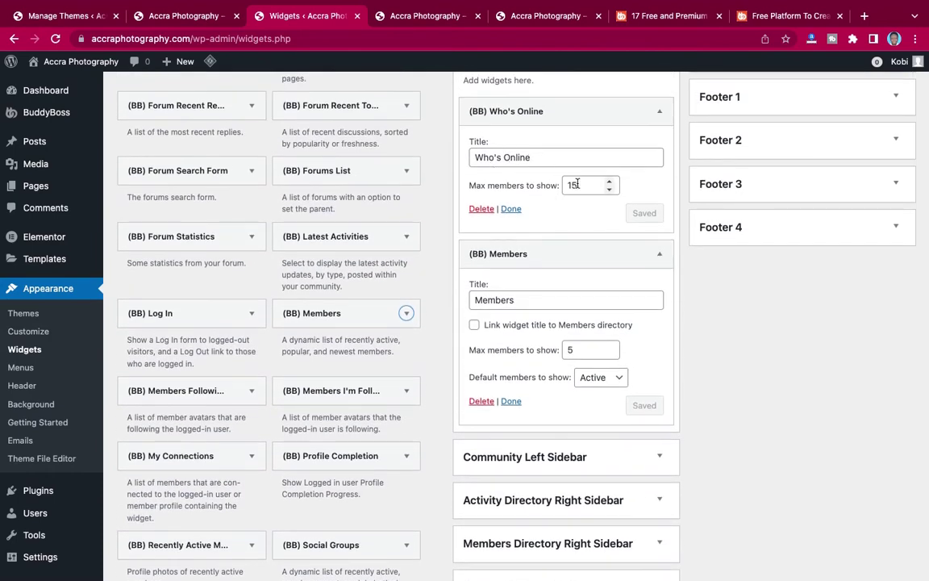
Change Who's Online max members from 15 to 5 and save.
{"action": "left_click_drag", "start_coordinate": [578, 184], "coordinate": [562, 186]}
{"action": "type", "text": "5"}
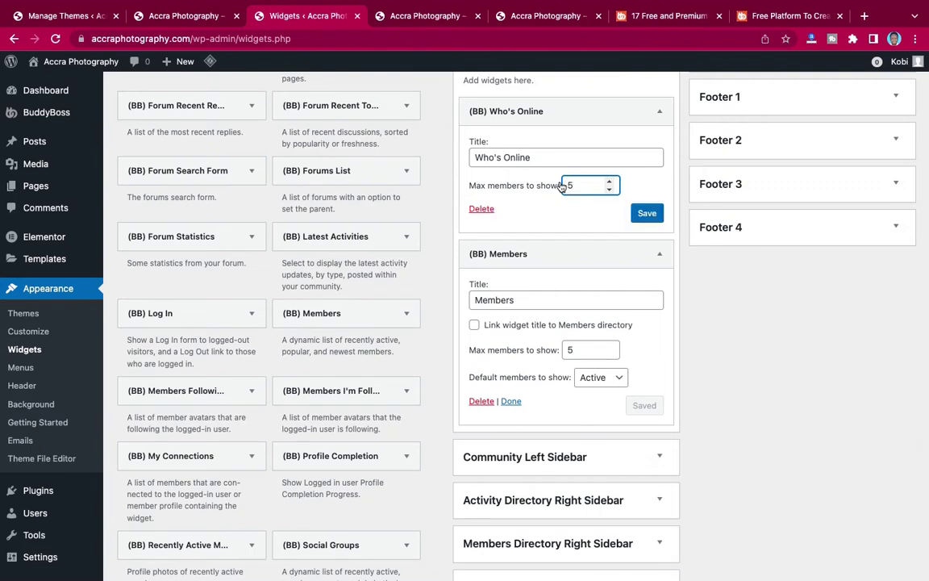
{"action": "left_click", "coordinate": [647, 213]}
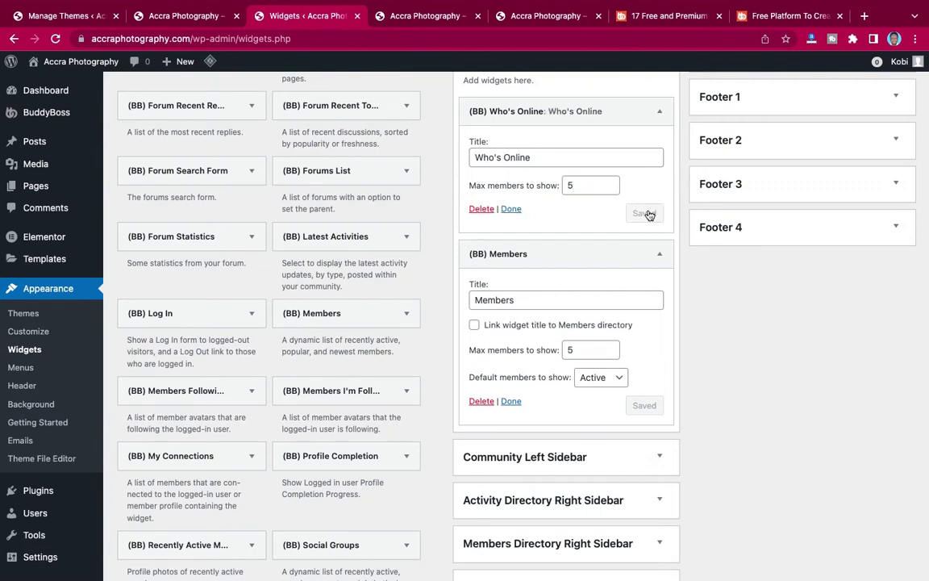
{"action": "left_click", "coordinate": [511, 401]}
{"action": "left_click", "coordinate": [510, 208]}
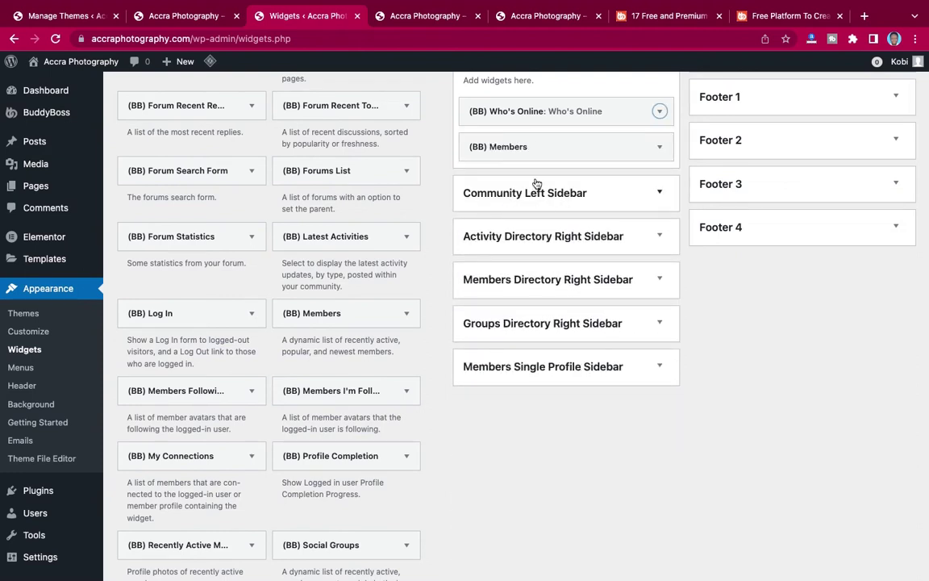
{"action": "scroll", "coordinate": [537, 184], "scroll_direction": "up", "scroll_amount": 3}
{"action": "scroll", "coordinate": [534, 182], "scroll_direction": "down", "scroll_amount": 1}
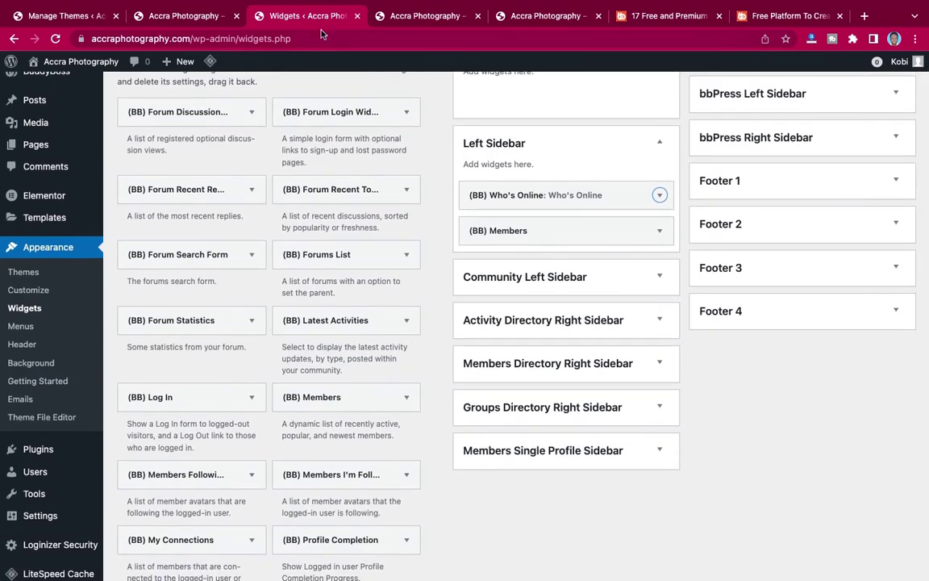
{"action": "scroll", "coordinate": [315, 259], "scroll_direction": "down", "scroll_amount": 5}
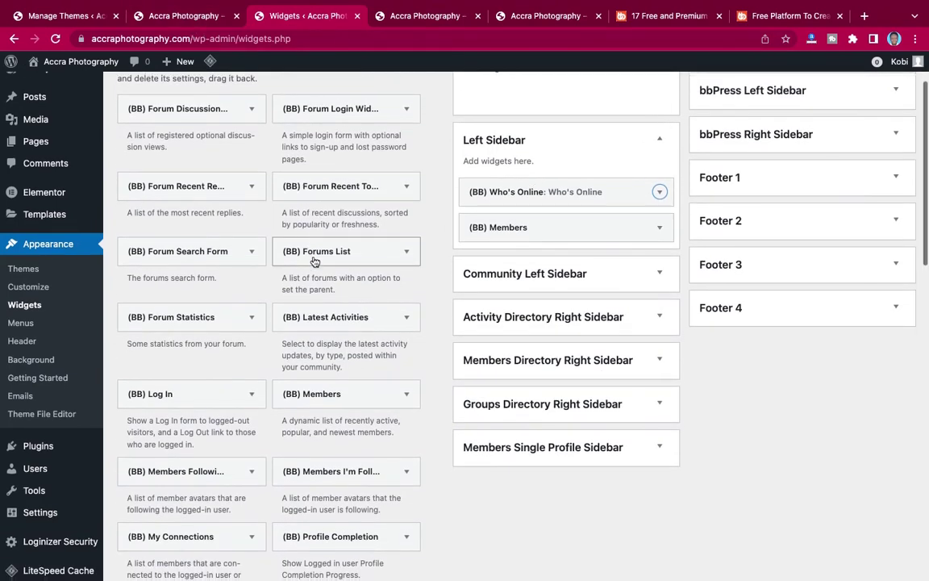
{"action": "scroll", "coordinate": [315, 261], "scroll_direction": "down", "scroll_amount": 5}
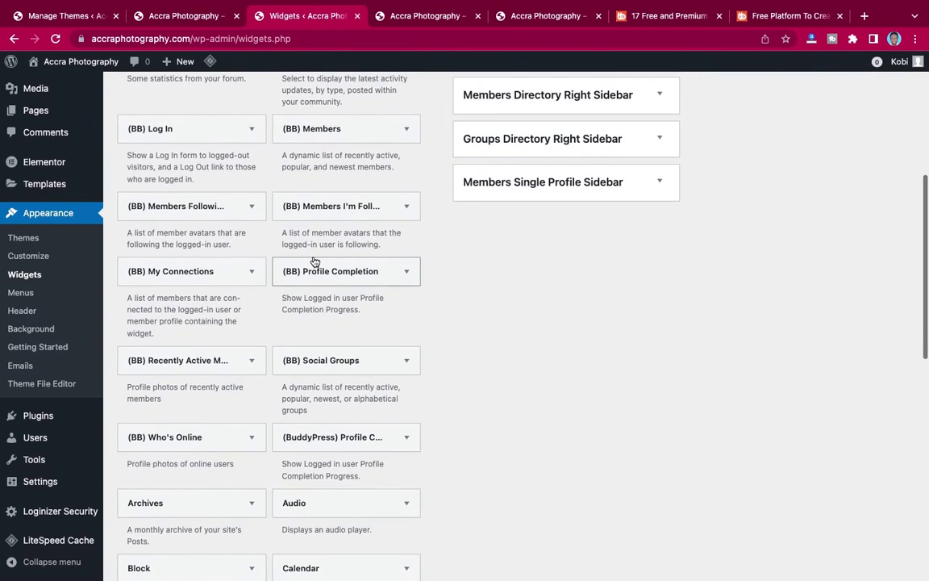
{"action": "scroll", "coordinate": [363, 262], "scroll_direction": "down", "scroll_amount": 1}
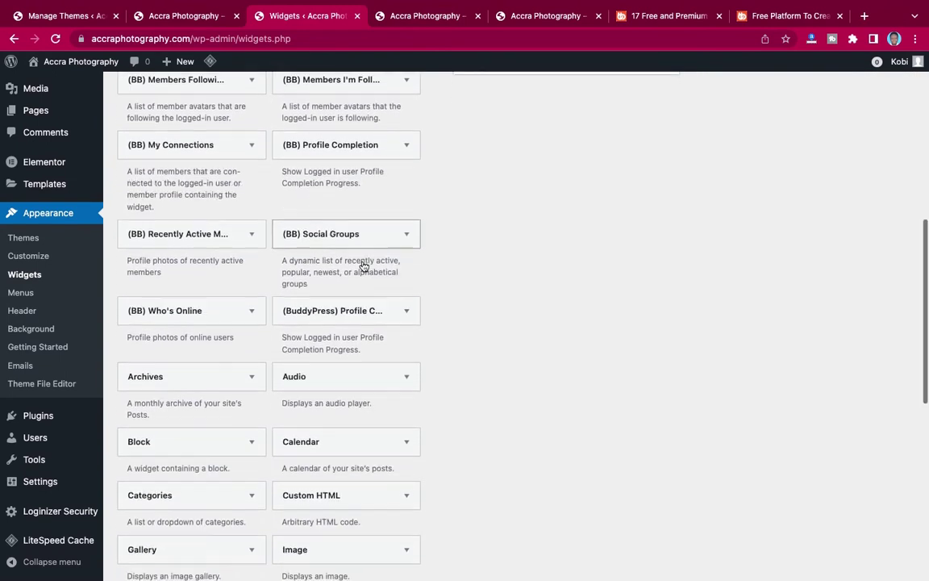
Place the (BB) Social Groups widget in the Right Sidebar.
{"action": "left_click", "coordinate": [408, 208]}
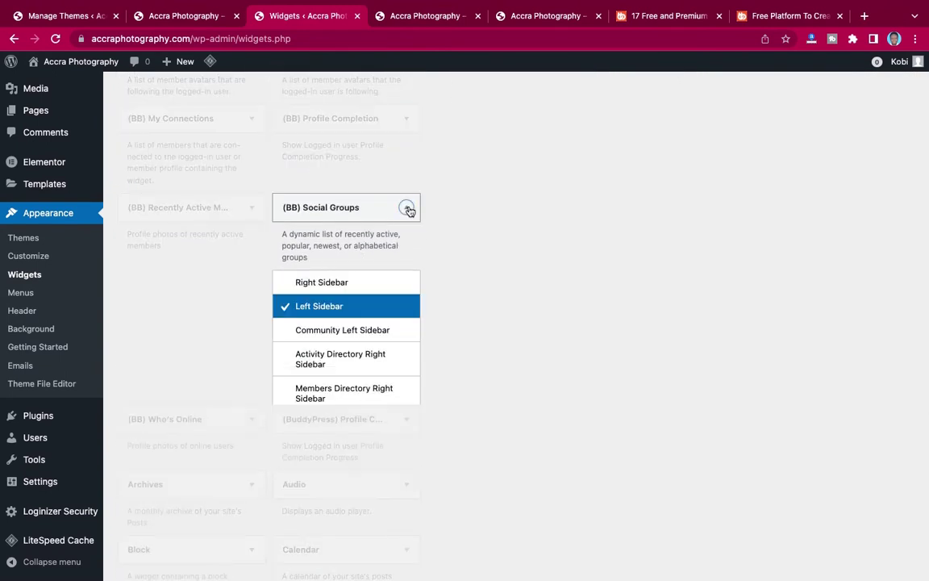
{"action": "left_click", "coordinate": [327, 284]}
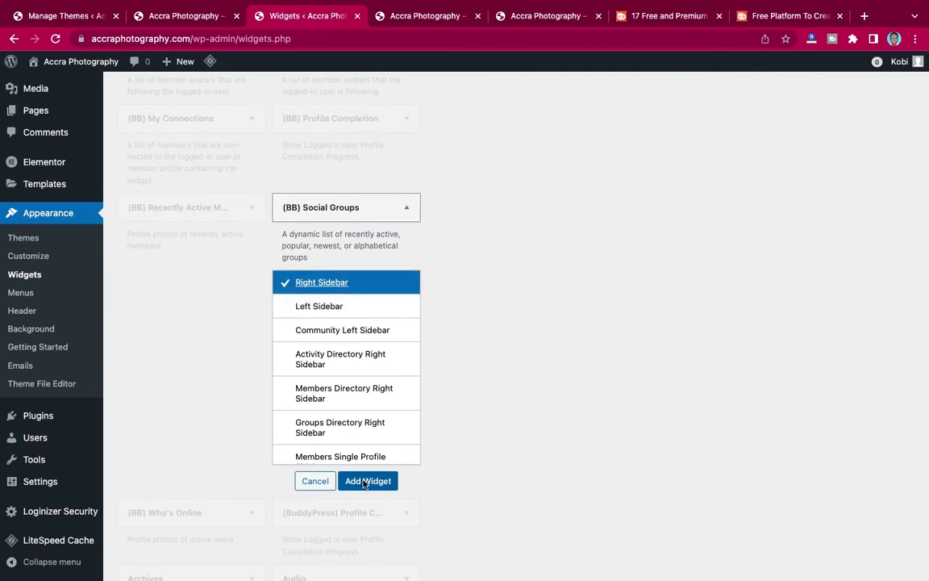
{"action": "left_click", "coordinate": [363, 480]}
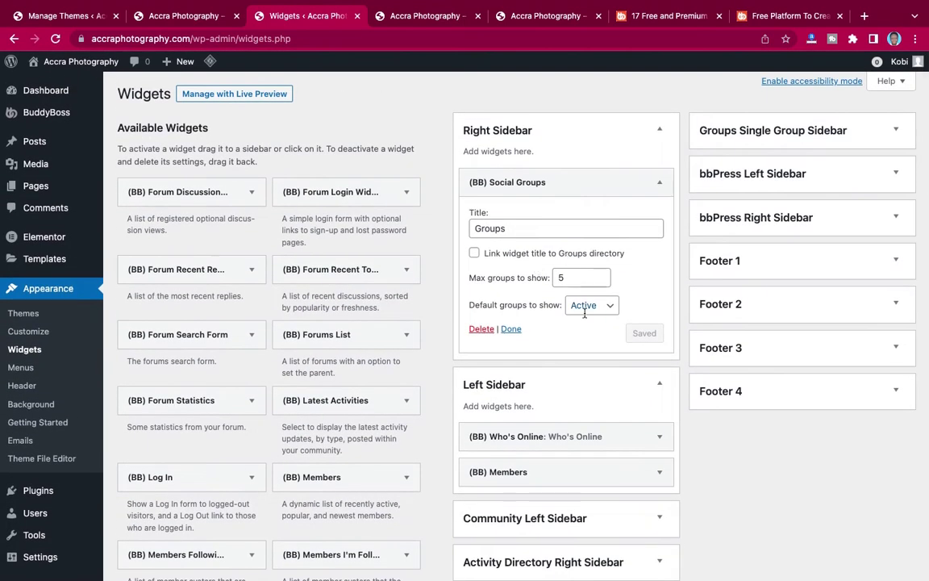
{"action": "left_click", "coordinate": [512, 330]}
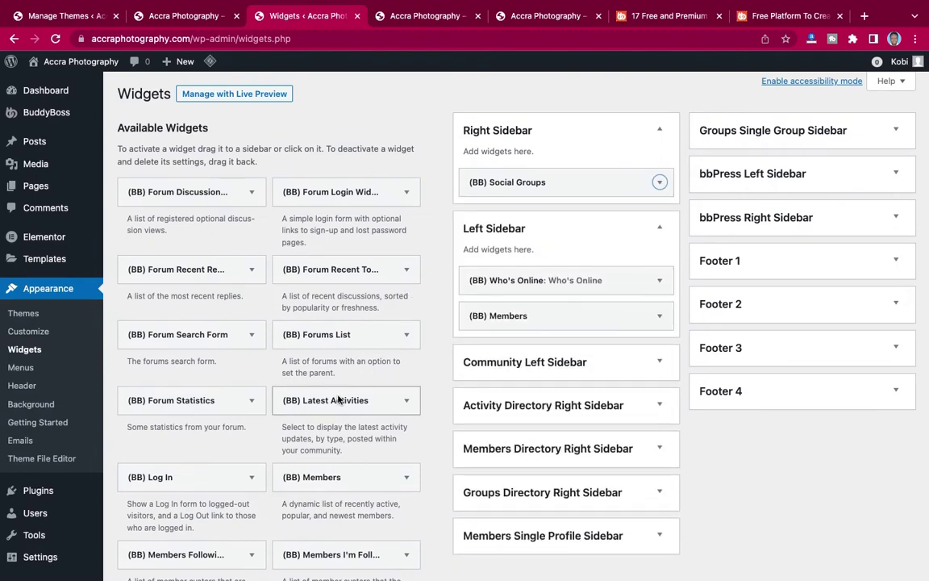
{"action": "scroll", "coordinate": [339, 400], "scroll_direction": "down", "scroll_amount": 5}
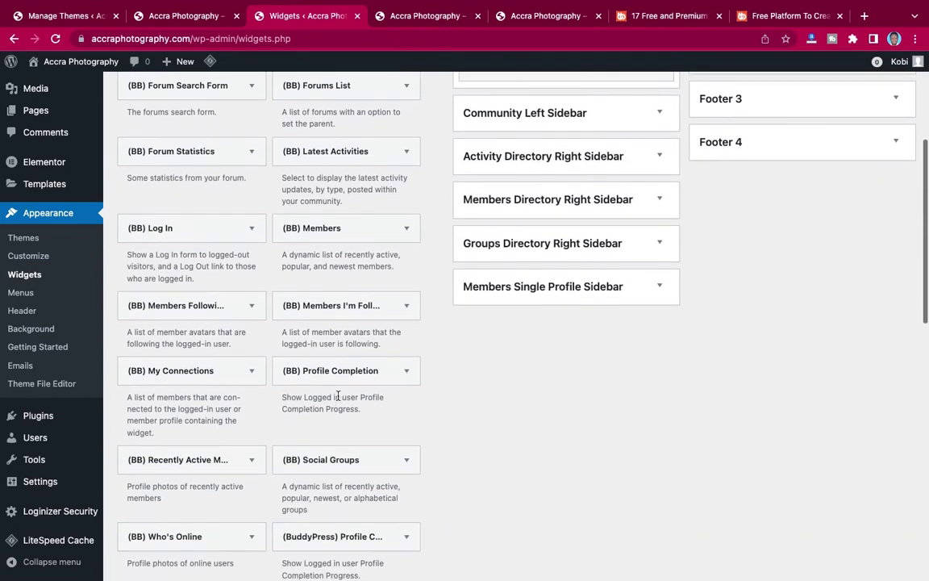
{"action": "scroll", "coordinate": [338, 395], "scroll_direction": "down", "scroll_amount": 1}
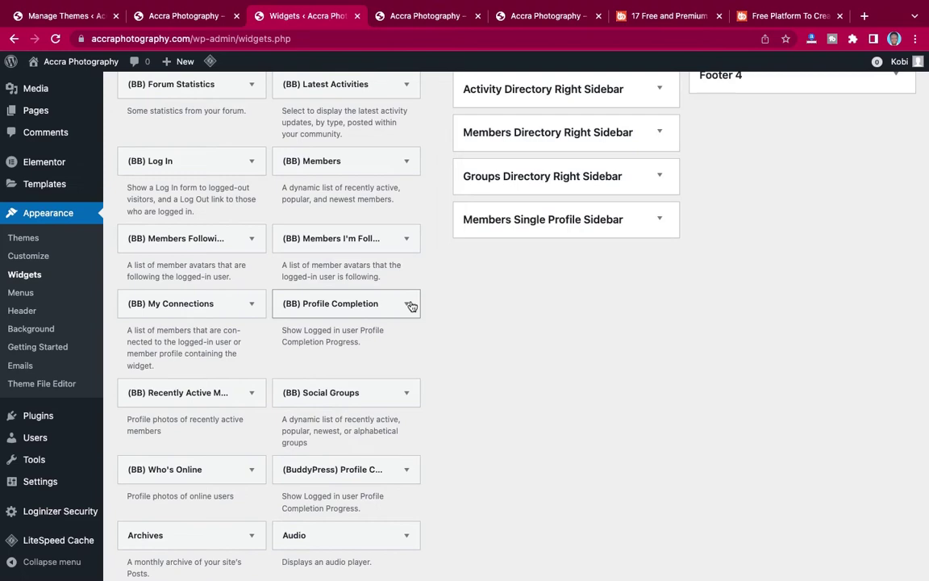
Add the (BB) Profile Completion widget to the Left Sidebar.
{"action": "scroll", "coordinate": [411, 306], "scroll_direction": "up", "scroll_amount": 5}
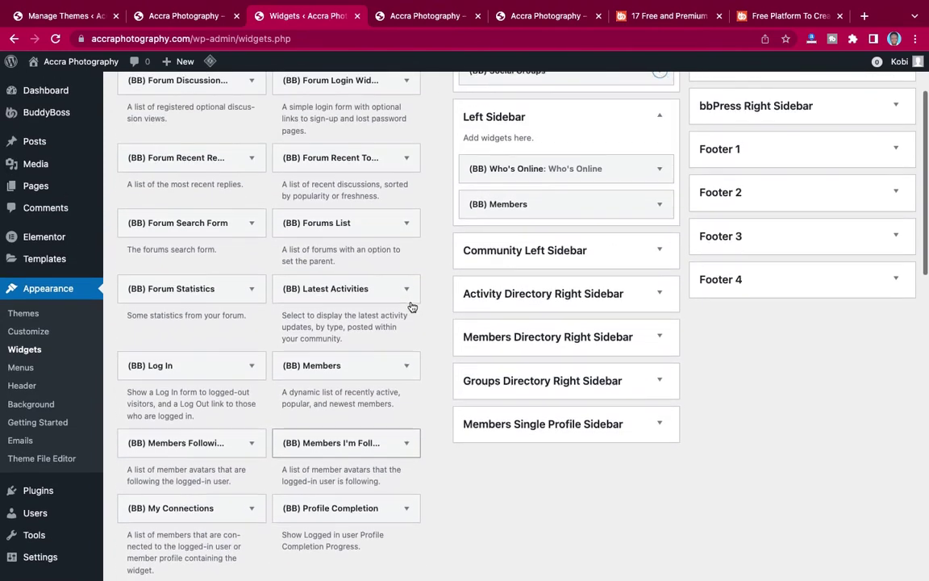
{"action": "scroll", "coordinate": [411, 306], "scroll_direction": "up", "scroll_amount": 2}
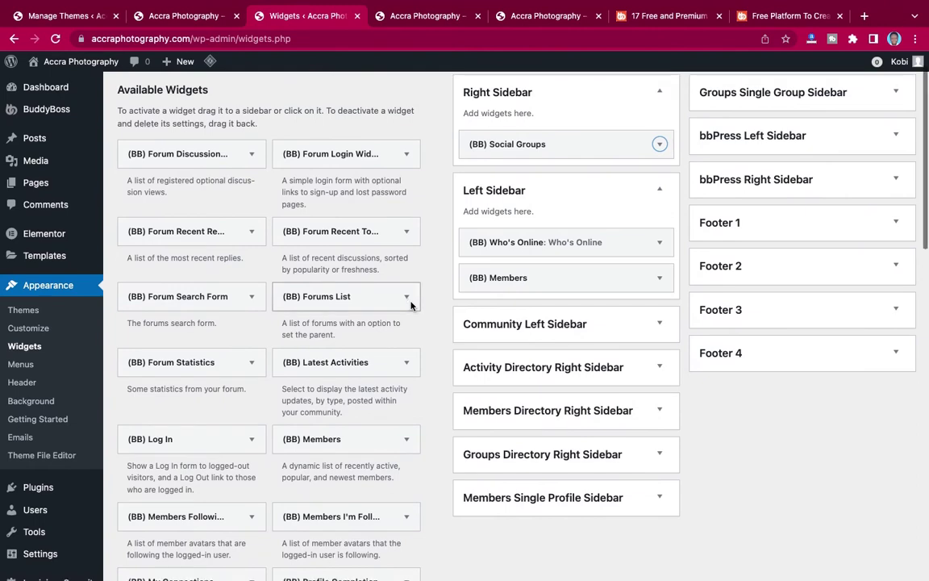
{"action": "scroll", "coordinate": [411, 306], "scroll_direction": "down", "scroll_amount": 9}
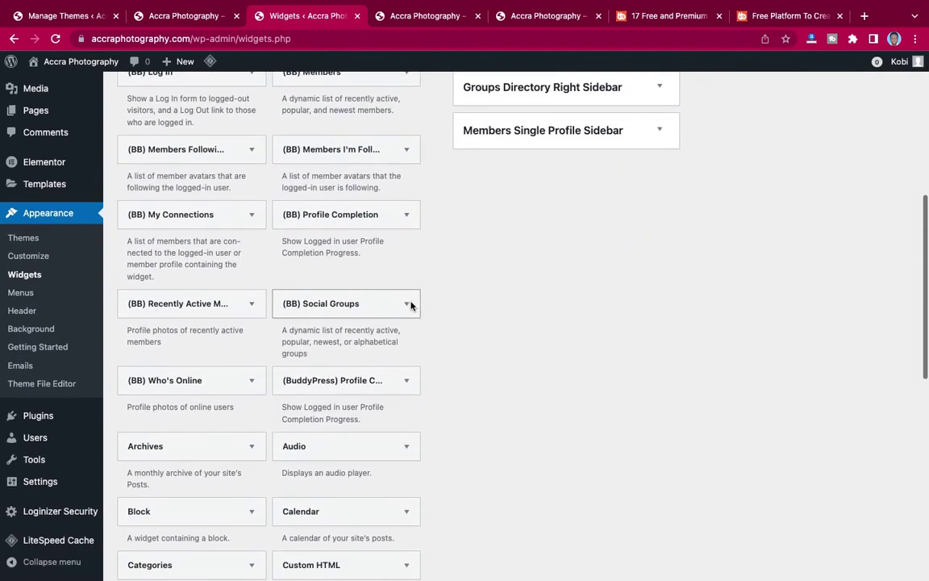
{"action": "scroll", "coordinate": [410, 306], "scroll_direction": "down", "scroll_amount": 1}
{"action": "scroll", "coordinate": [400, 353], "scroll_direction": "down", "scroll_amount": 1}
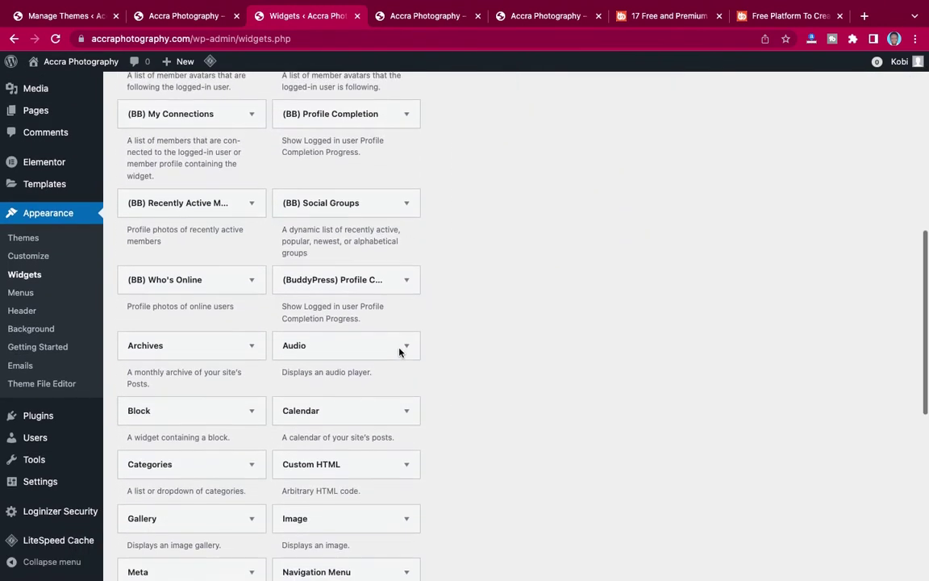
{"action": "scroll", "coordinate": [400, 352], "scroll_direction": "down", "scroll_amount": 1}
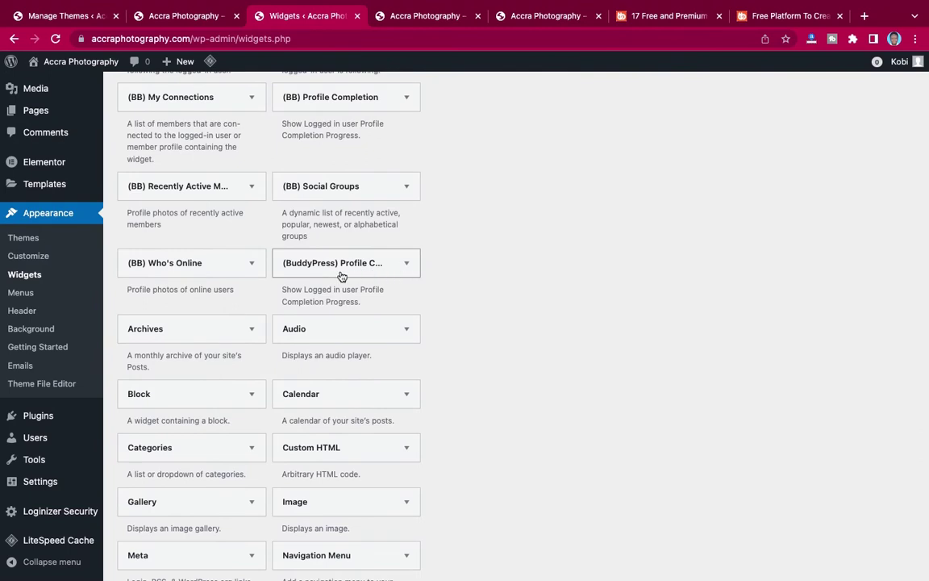
{"action": "left_click", "coordinate": [405, 265]}
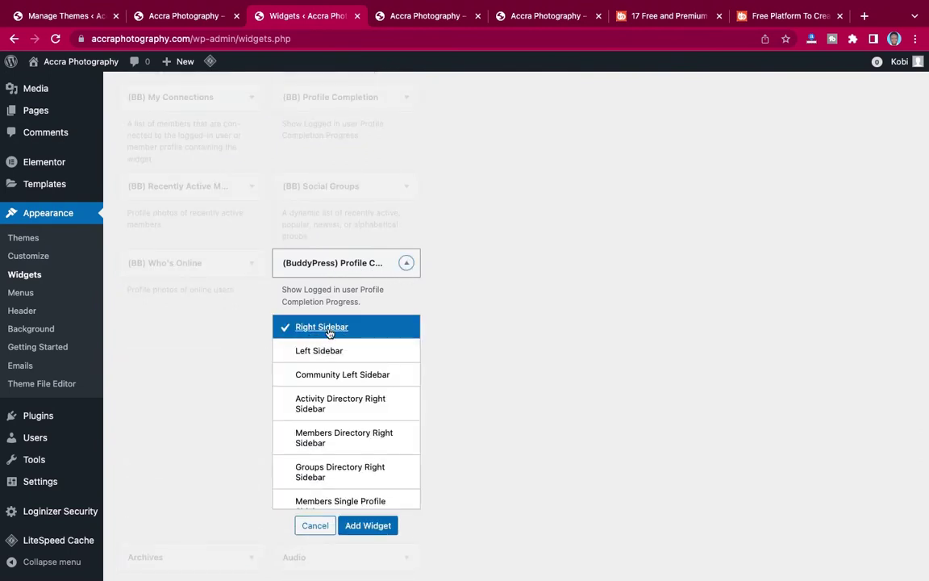
{"action": "left_click", "coordinate": [405, 264]}
{"action": "scroll", "coordinate": [404, 263], "scroll_direction": "up", "scroll_amount": 5}
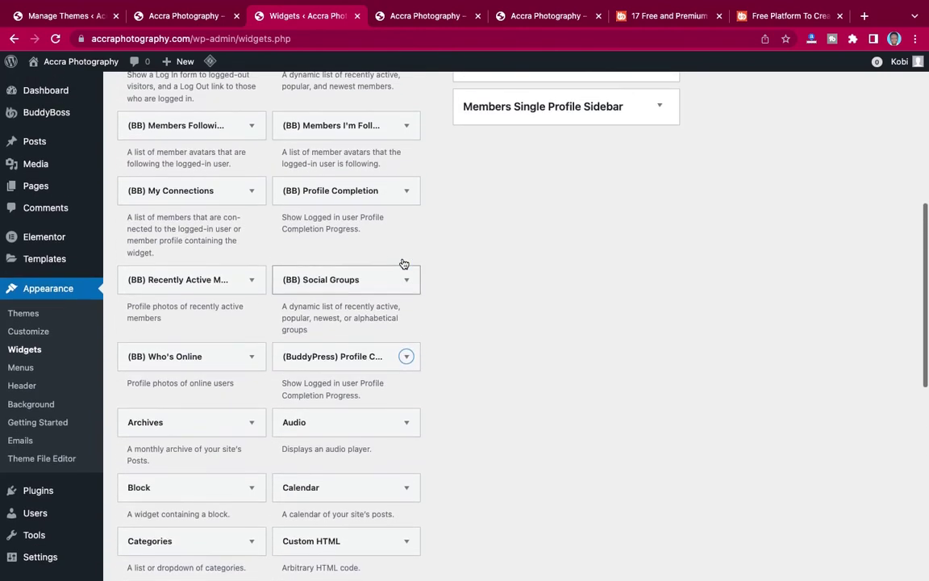
{"action": "scroll", "coordinate": [404, 264], "scroll_direction": "up", "scroll_amount": 1}
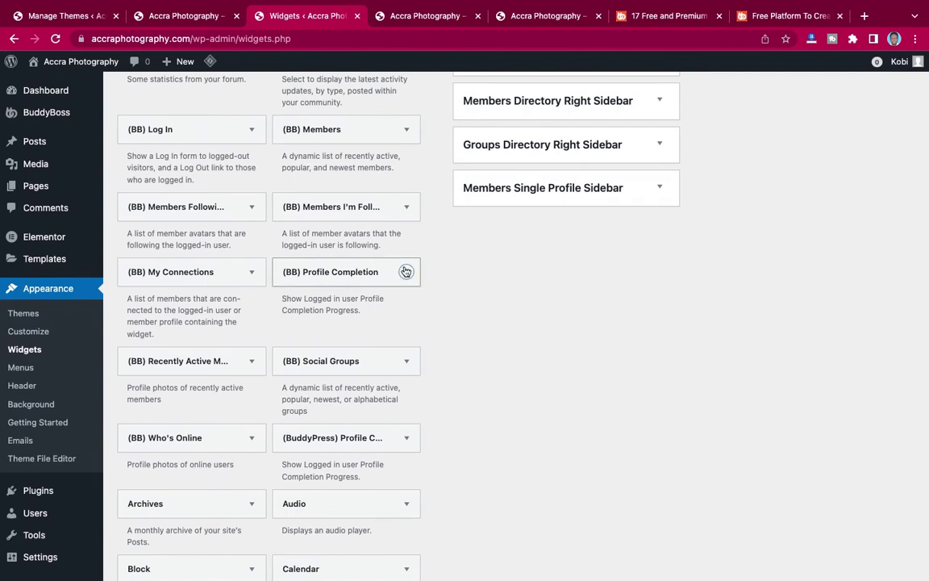
{"action": "left_click", "coordinate": [405, 272]}
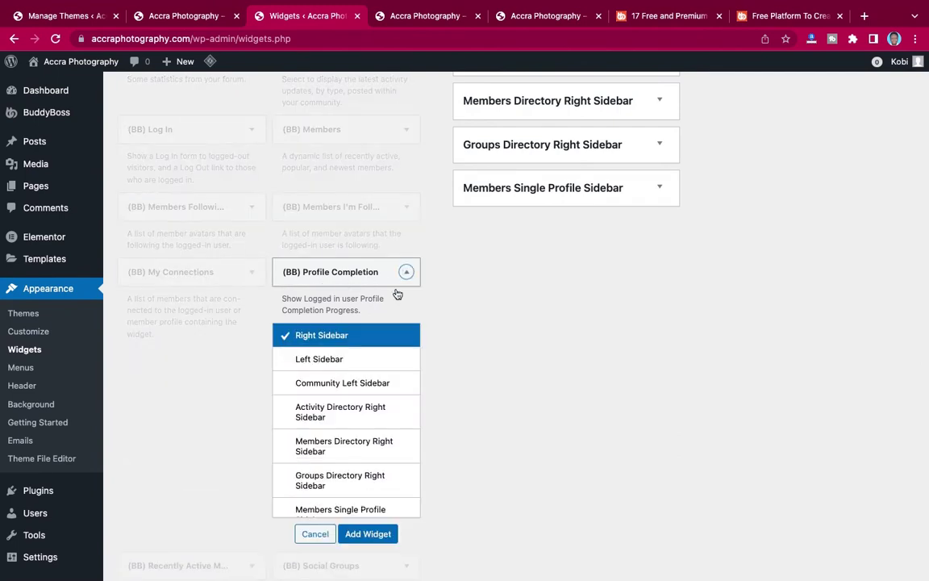
{"action": "left_click", "coordinate": [320, 364]}
{"action": "left_click", "coordinate": [377, 535]}
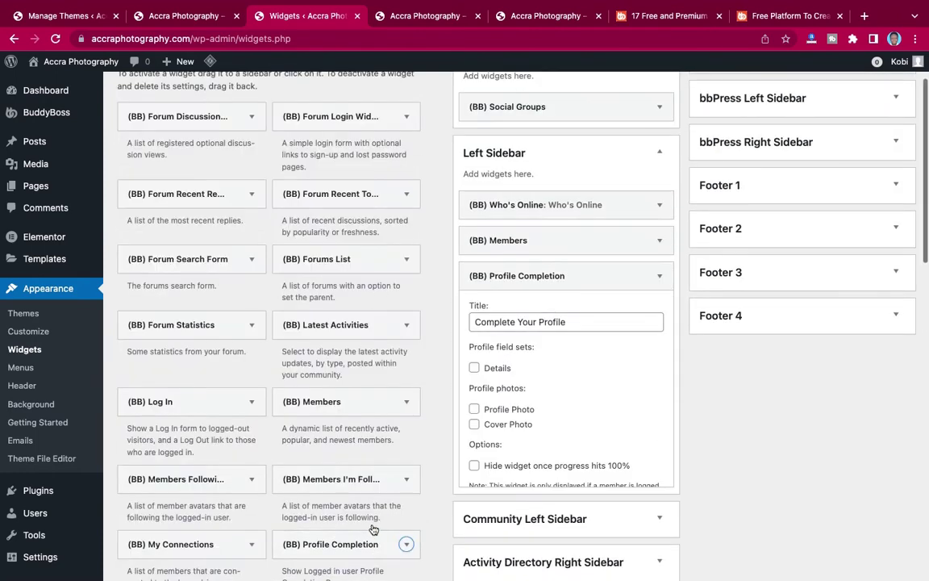
Tick Details, Profile Photo, Cover Photo and hide-at-100% options, then save the widget.
{"action": "scroll", "coordinate": [609, 378], "scroll_direction": "down", "scroll_amount": 3}
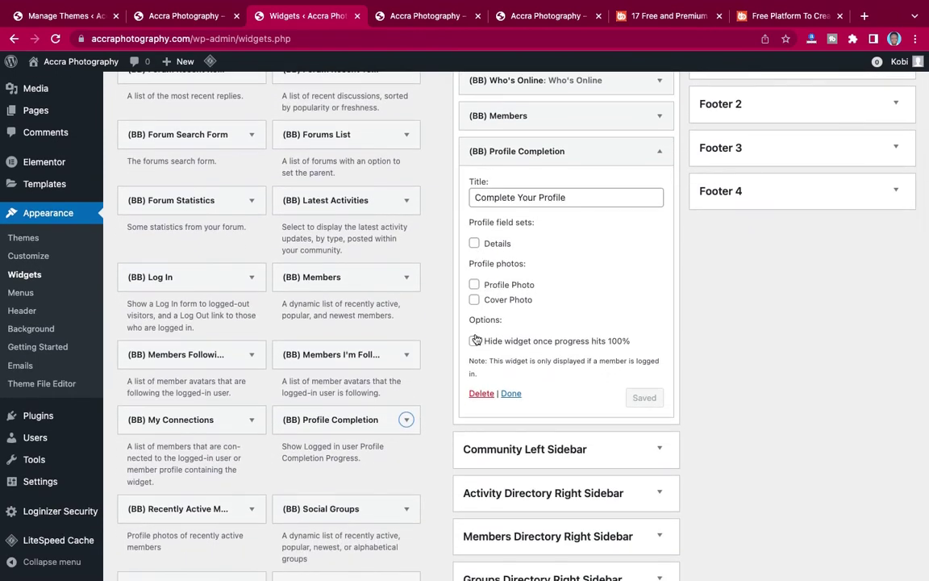
{"action": "left_click", "coordinate": [474, 342]}
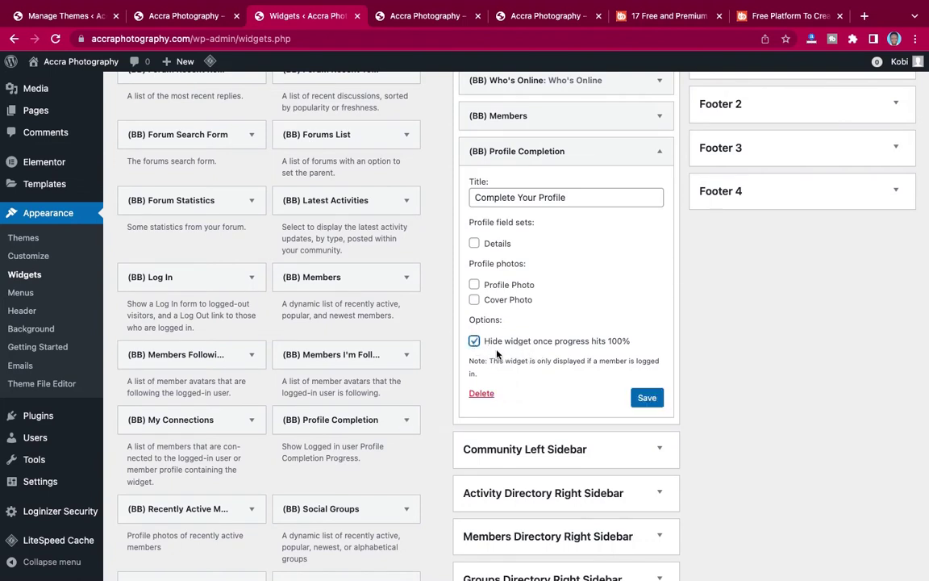
{"action": "left_click", "coordinate": [474, 300]}
{"action": "left_click", "coordinate": [475, 285]}
{"action": "left_click", "coordinate": [475, 244]}
{"action": "left_click", "coordinate": [648, 397]}
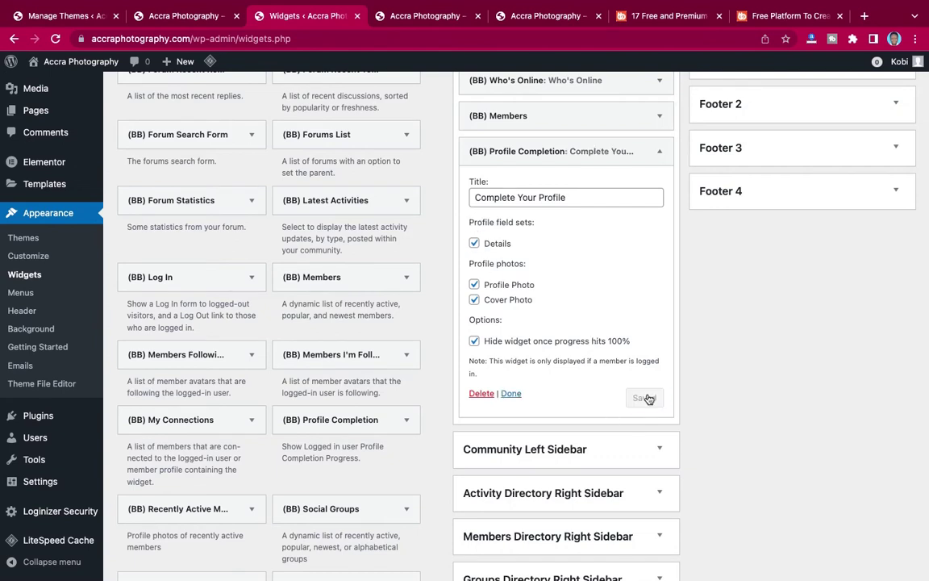
{"action": "left_click", "coordinate": [510, 393]}
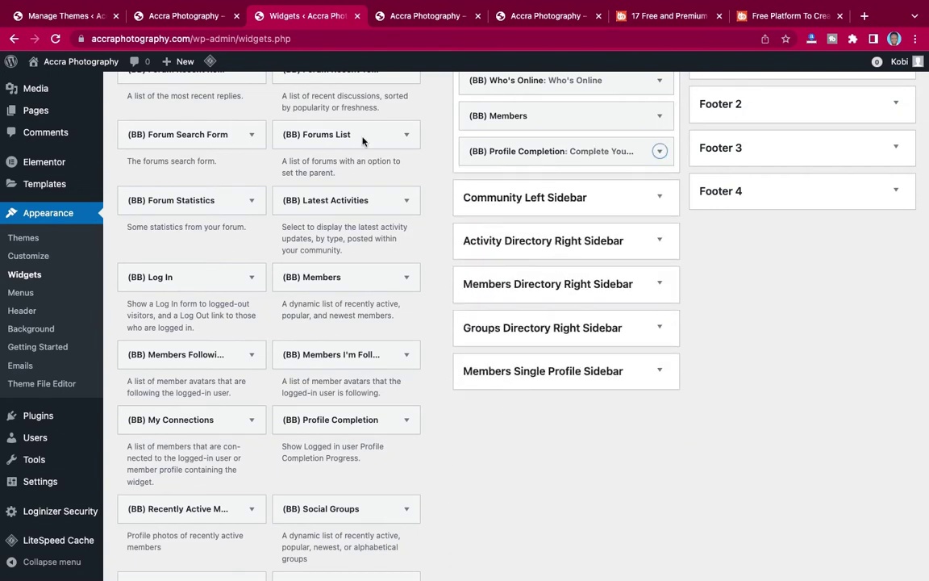
Drag Profile Completion above Who's Online and Members, then reload the front page.
{"action": "left_click", "coordinate": [398, 18]}
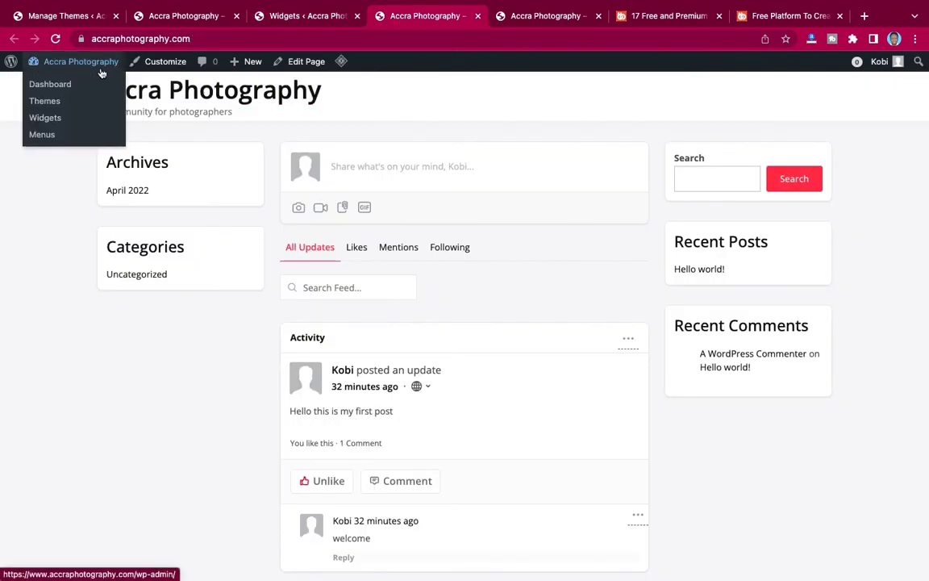
{"action": "left_click", "coordinate": [63, 63]}
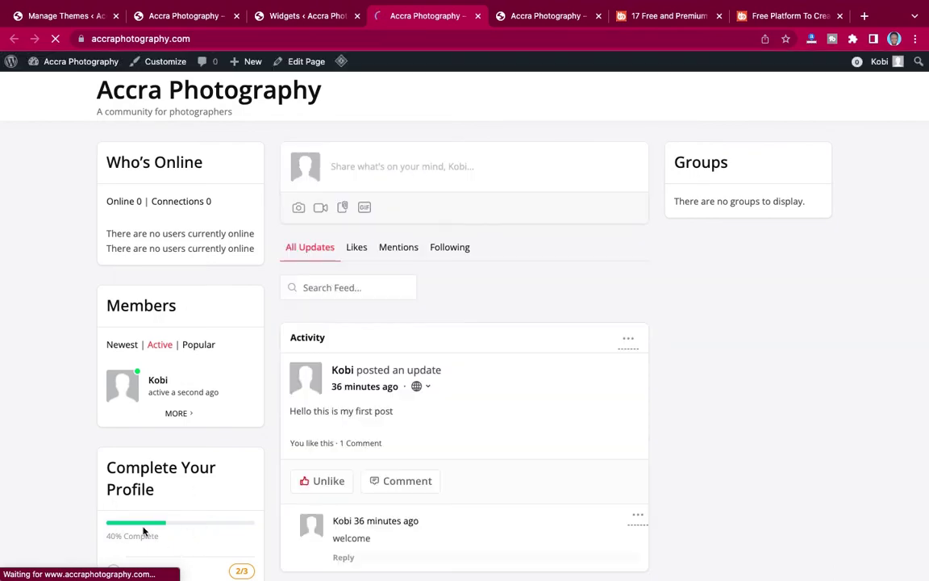
{"action": "left_click", "coordinate": [269, 17]}
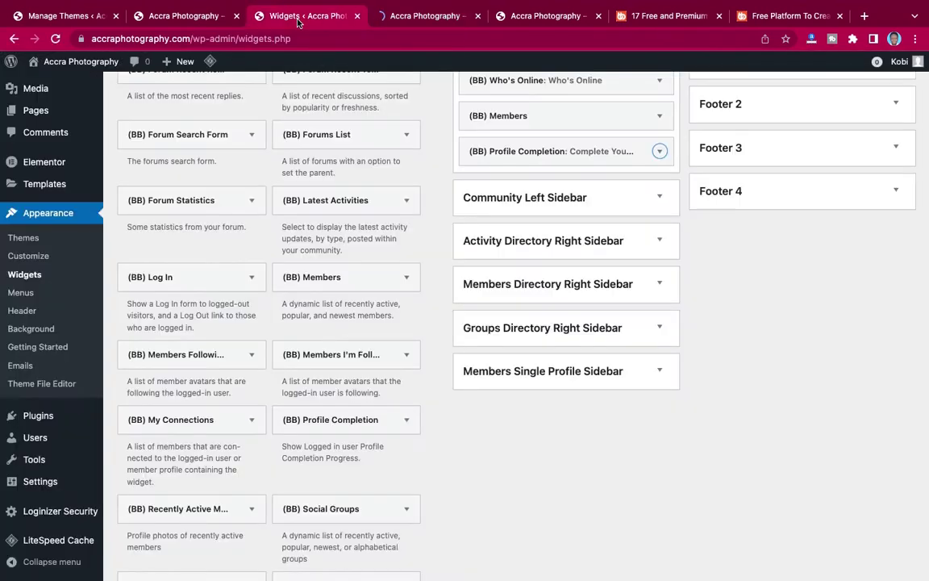
{"action": "scroll", "coordinate": [598, 202], "scroll_direction": "up", "scroll_amount": 3}
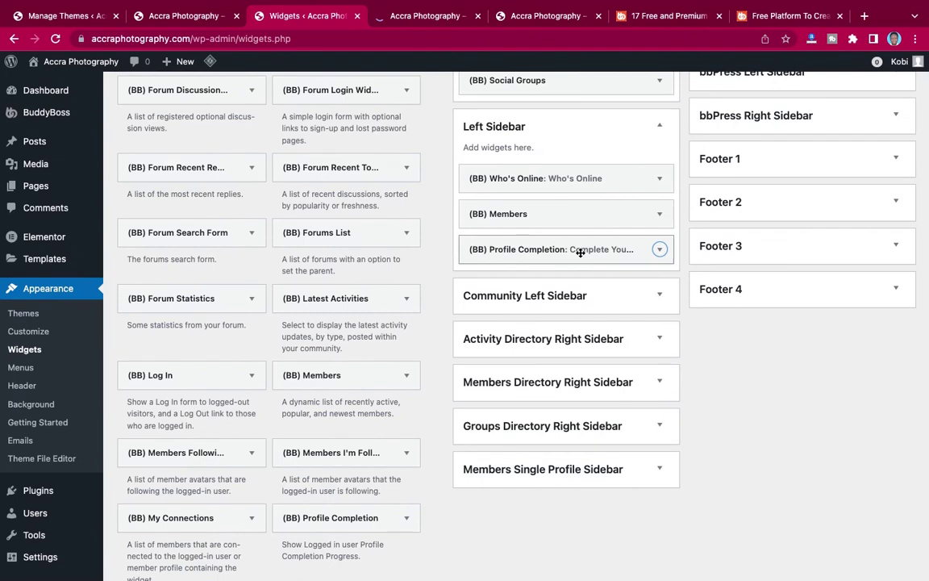
{"action": "left_click_drag", "start_coordinate": [580, 251], "coordinate": [574, 172]}
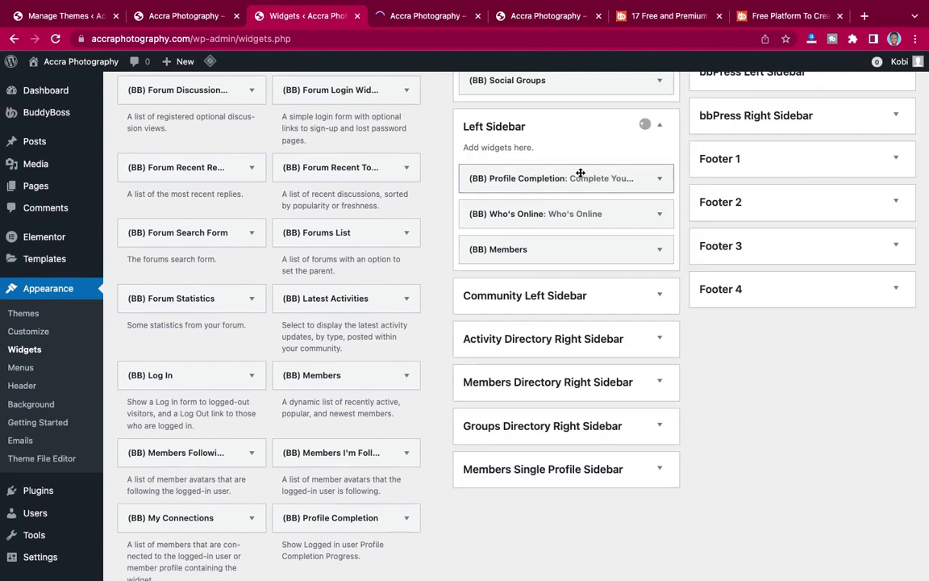
{"action": "left_click", "coordinate": [423, 16]}
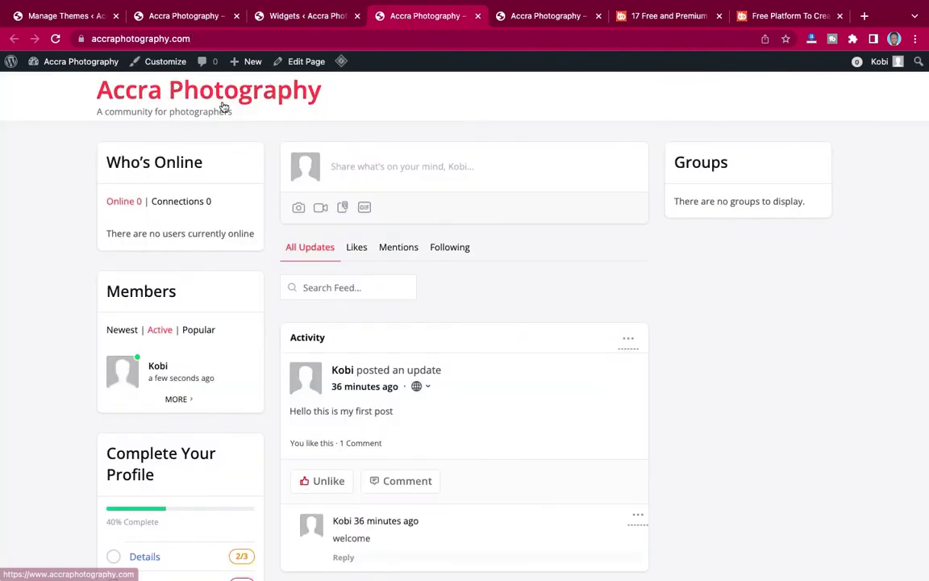
{"action": "left_click", "coordinate": [55, 39]}
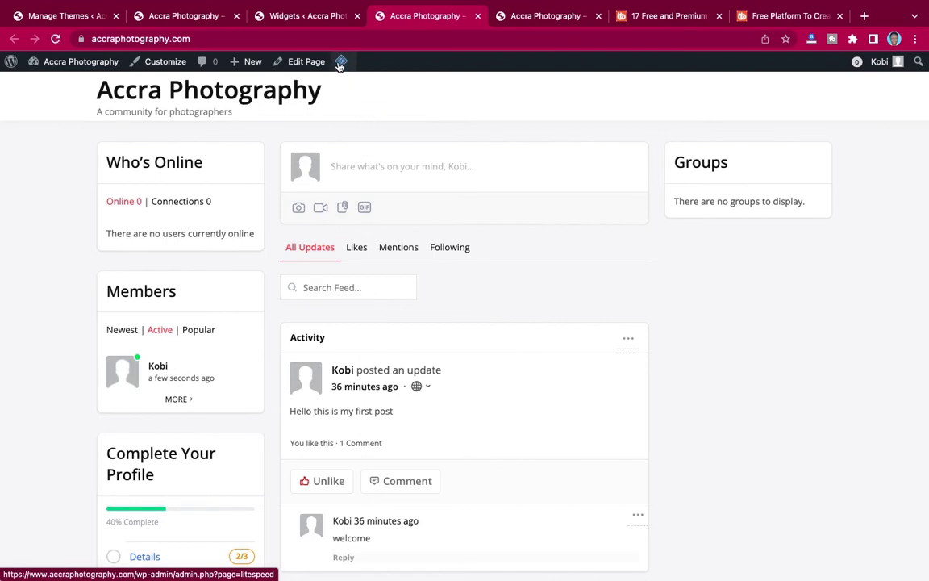
Purge all caches from the LiteSpeed admin-bar menu and revisit the homepage.
{"action": "mouse_move", "coordinate": [341, 66]}
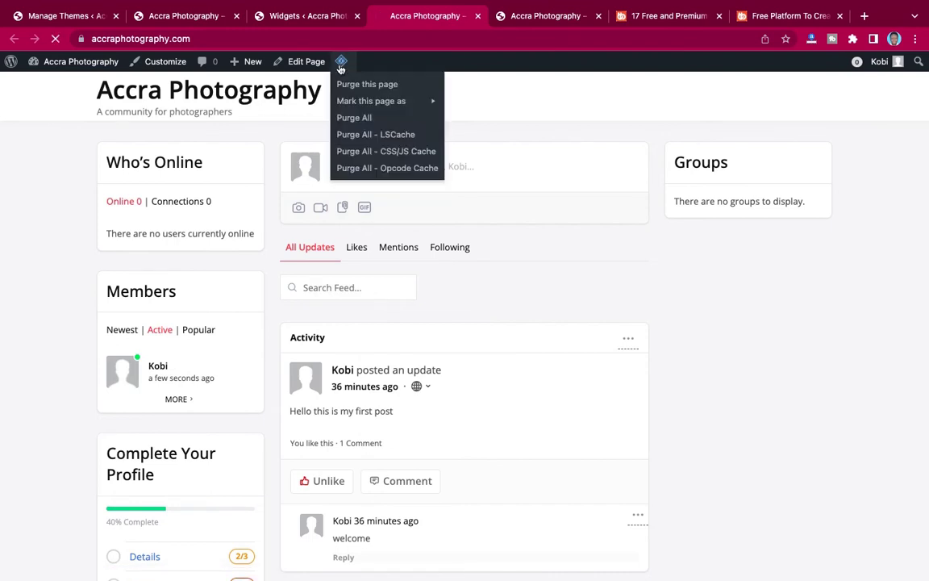
{"action": "left_click", "coordinate": [355, 118]}
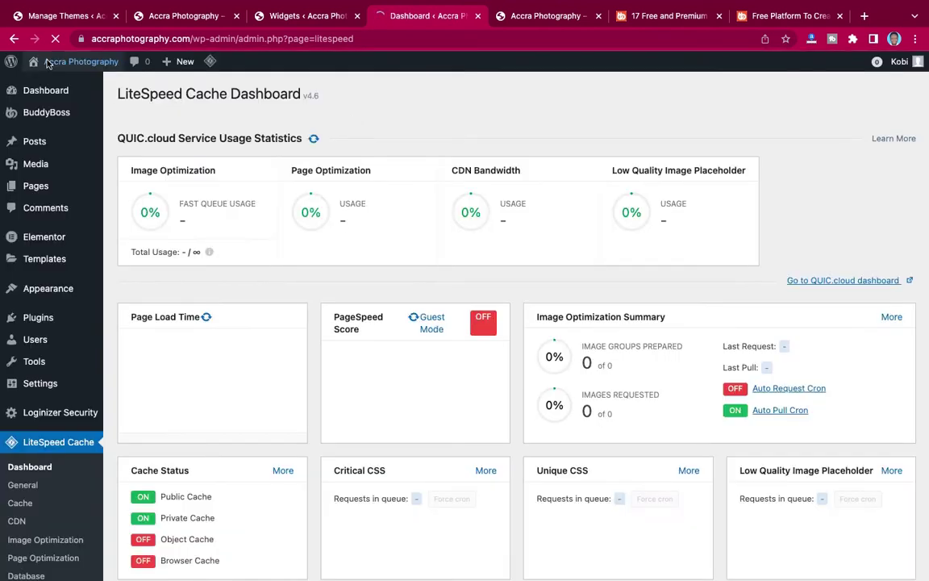
{"action": "mouse_move", "coordinate": [211, 63]}
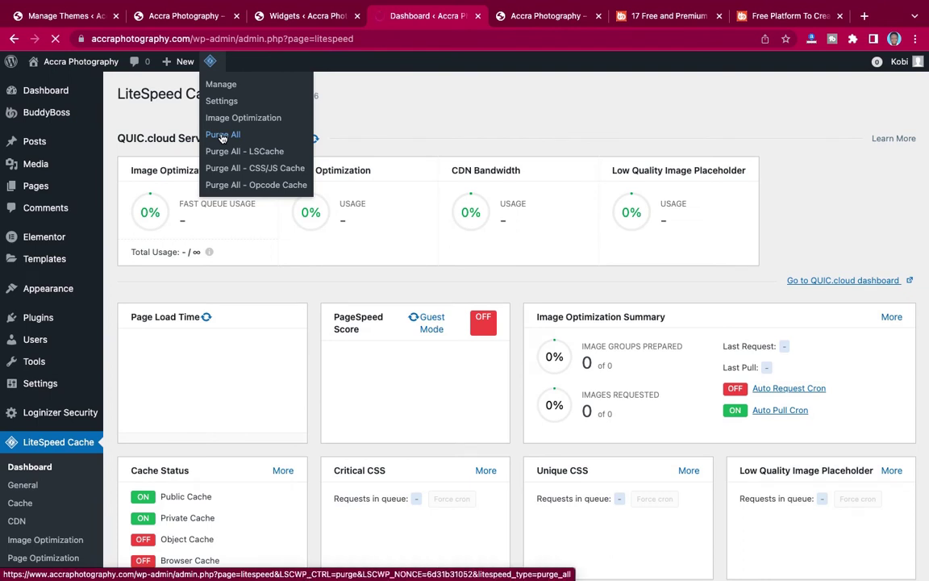
{"action": "mouse_move", "coordinate": [54, 66]}
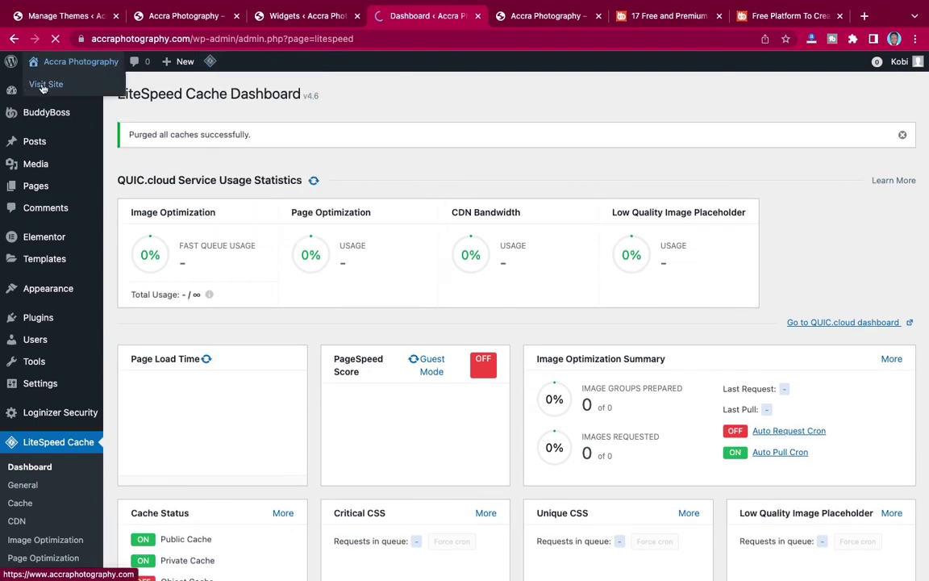
{"action": "left_click", "coordinate": [44, 84]}
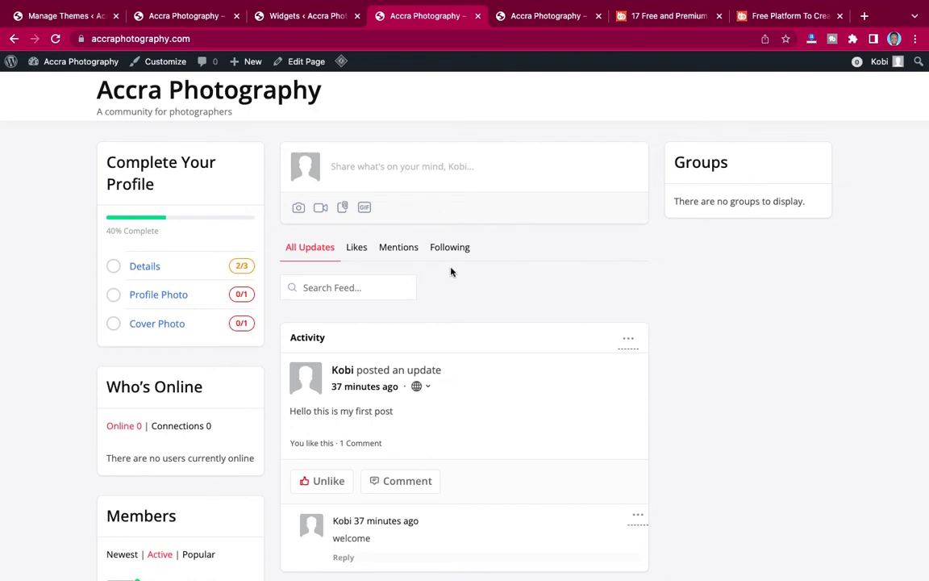
Review the front page's reordered left sidebar, then return to the Widgets admin page.
{"action": "scroll", "coordinate": [451, 272], "scroll_direction": "down", "scroll_amount": 3}
{"action": "scroll", "coordinate": [452, 272], "scroll_direction": "up", "scroll_amount": 3}
{"action": "scroll", "coordinate": [452, 272], "scroll_direction": "down", "scroll_amount": 3}
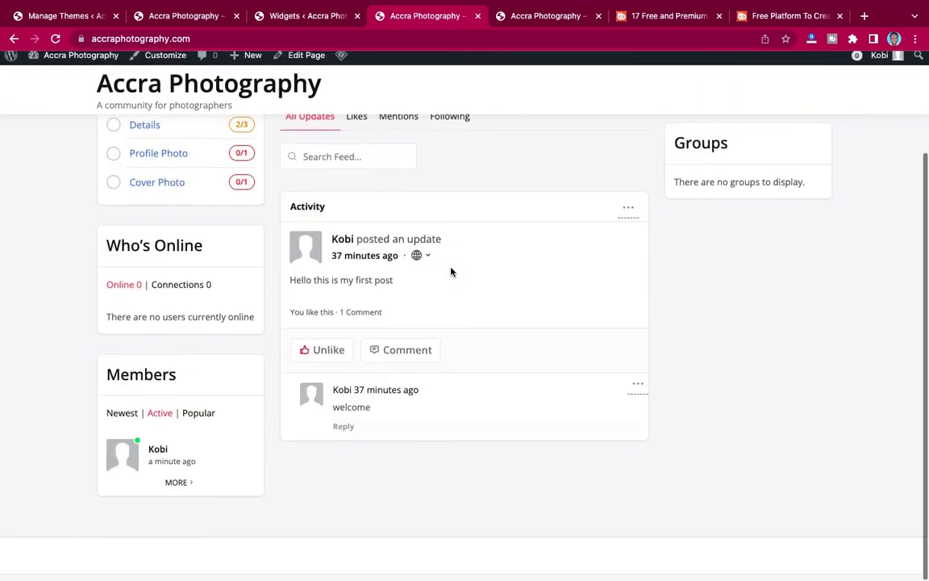
{"action": "scroll", "coordinate": [451, 272], "scroll_direction": "up", "scroll_amount": 3}
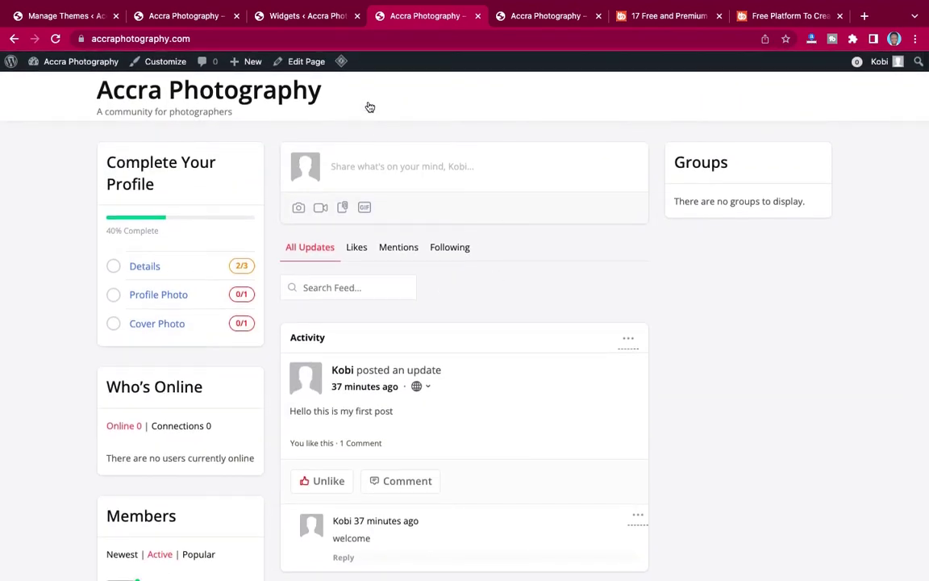
{"action": "left_click", "coordinate": [287, 22]}
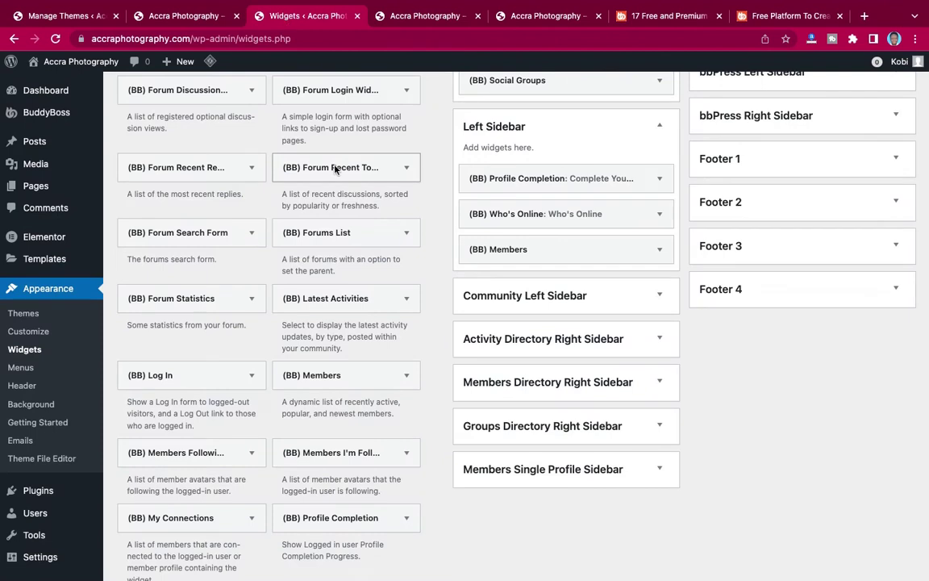
{"action": "left_click", "coordinate": [412, 21]}
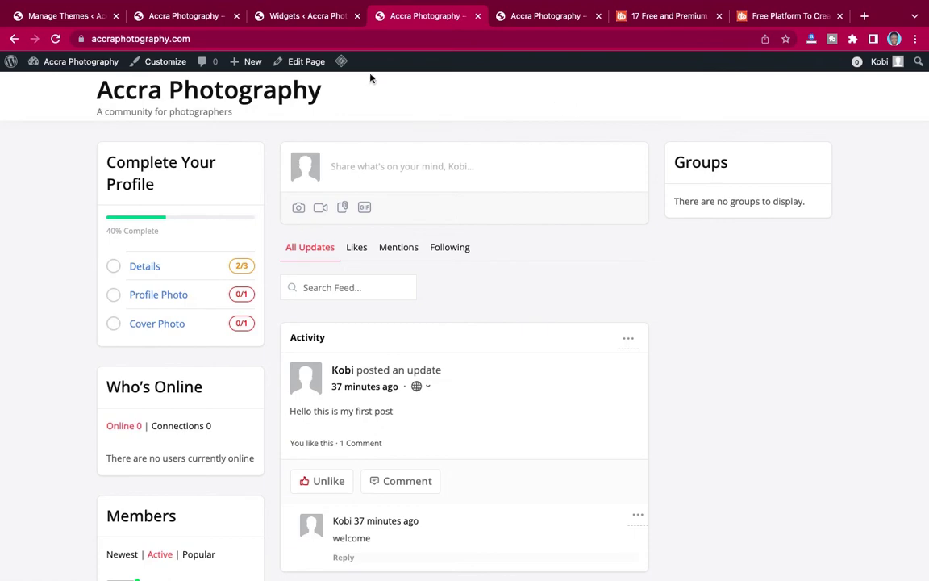
{"action": "left_click", "coordinate": [282, 23]}
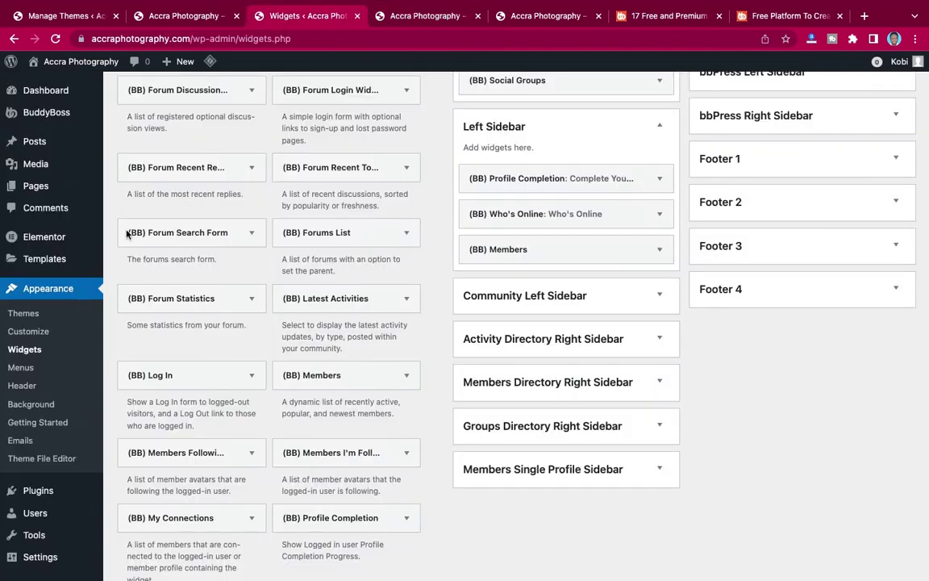
{"action": "scroll", "coordinate": [23, 383], "scroll_direction": "down", "scroll_amount": 2}
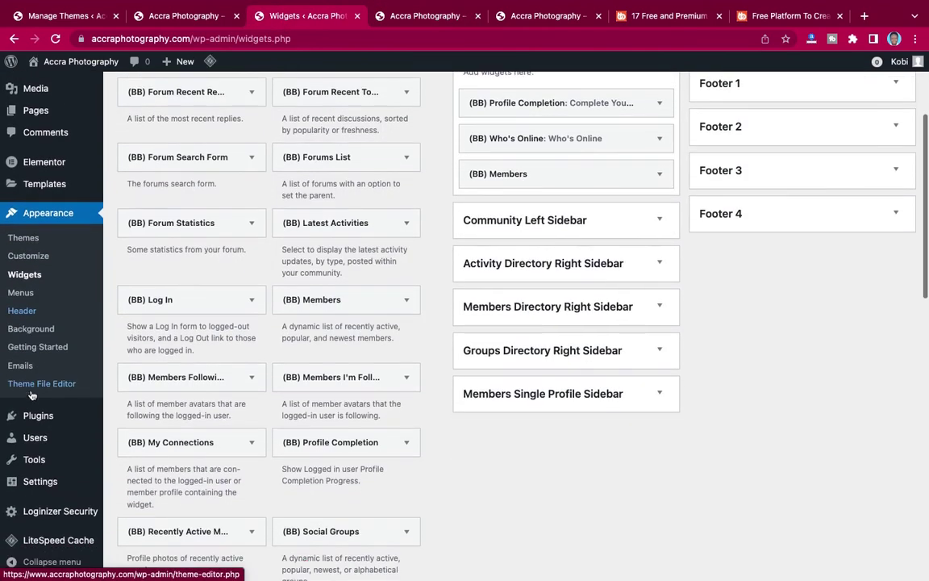
Create a menu named Primary at the Primary display location, then view the reference site's header.
{"action": "left_click", "coordinate": [16, 295]}
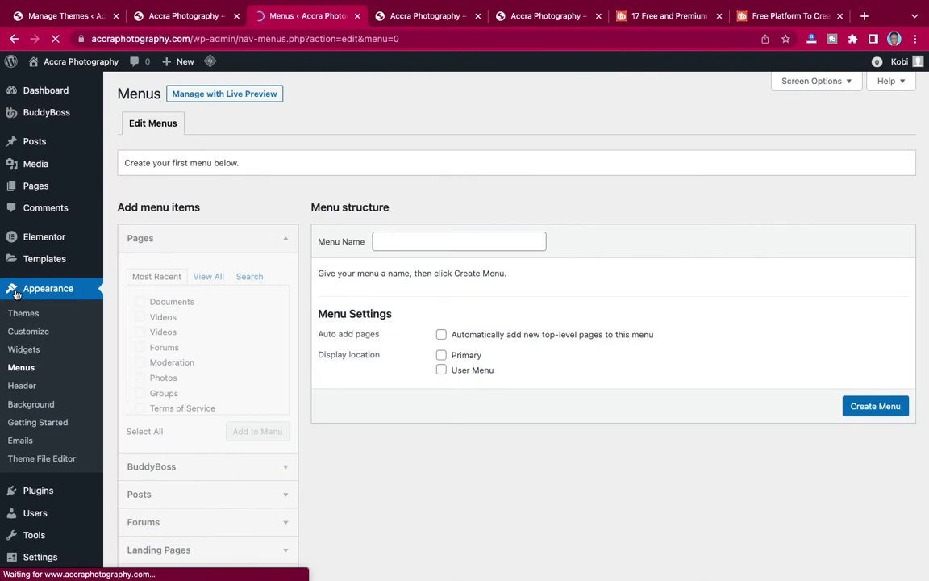
{"action": "left_click", "coordinate": [412, 241]}
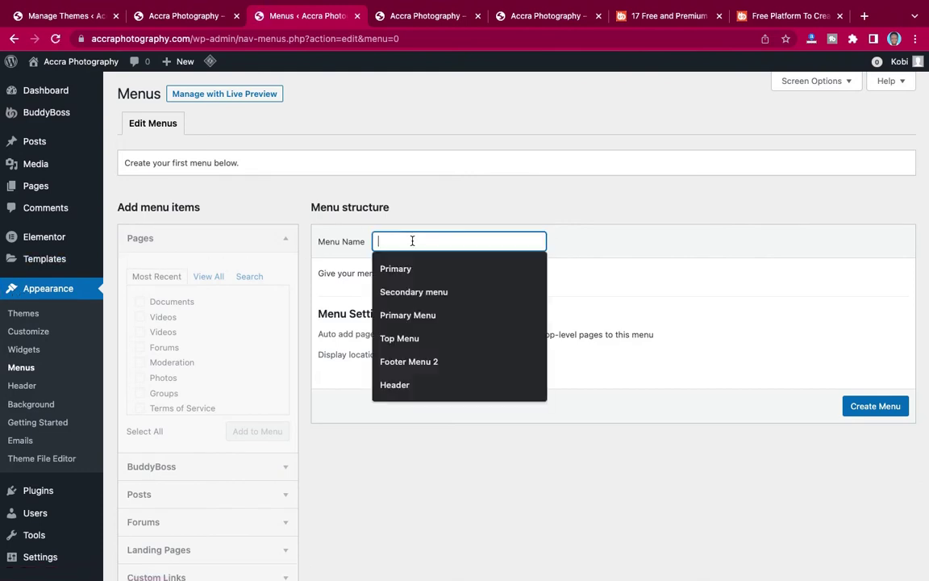
{"action": "left_click", "coordinate": [382, 269]}
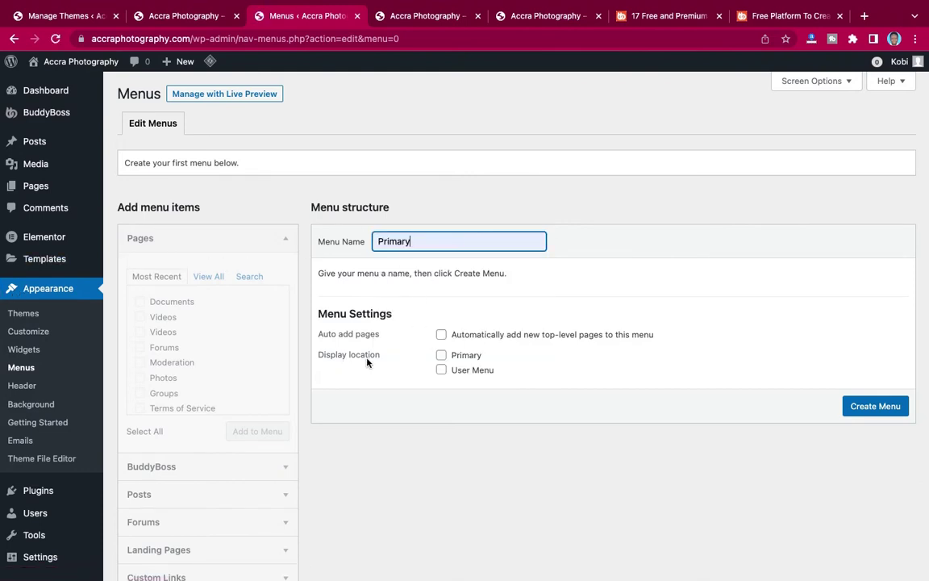
{"action": "left_click", "coordinate": [442, 355]}
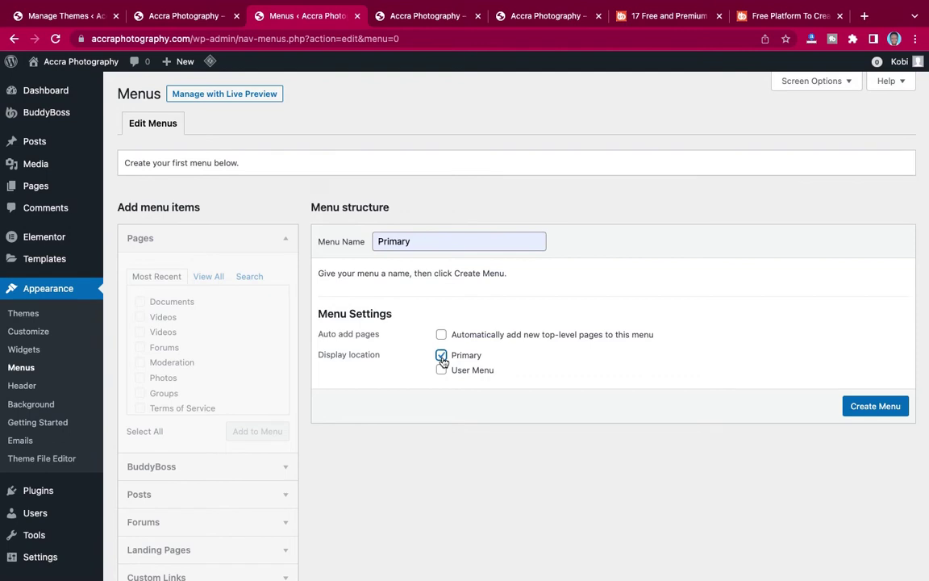
{"action": "left_click", "coordinate": [875, 407]}
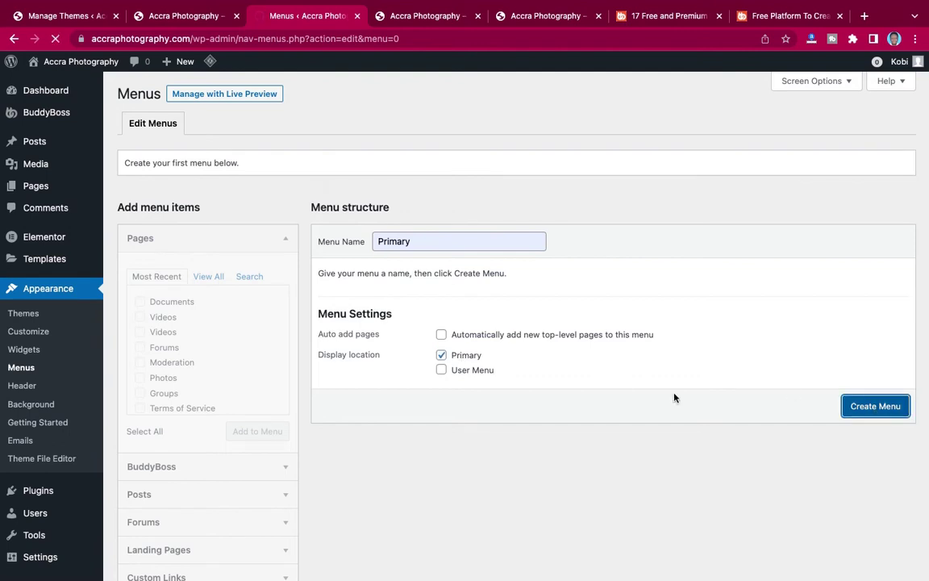
{"action": "left_click", "coordinate": [178, 22]}
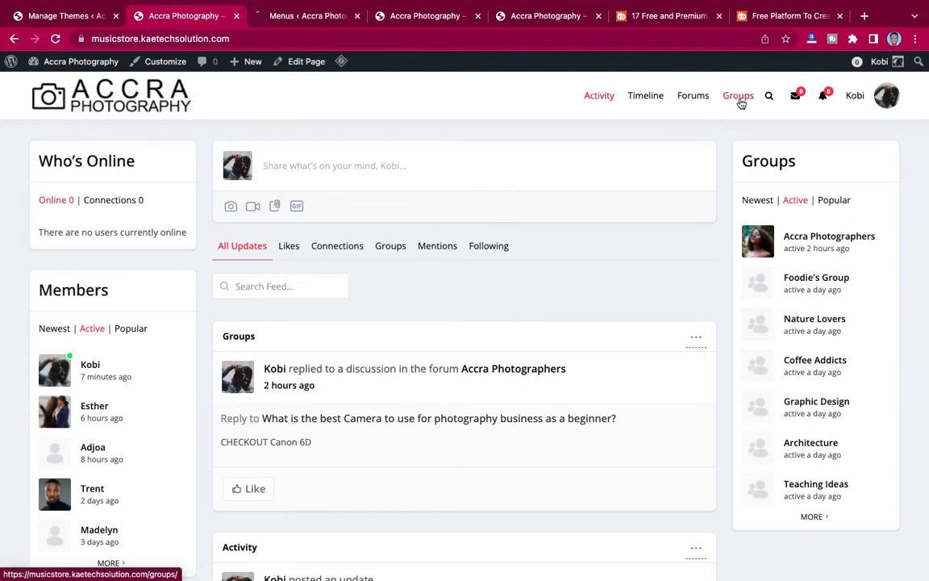
List all pages and tick News Feed, Groups, Forums and Members for the menu.
{"action": "left_click", "coordinate": [317, 22]}
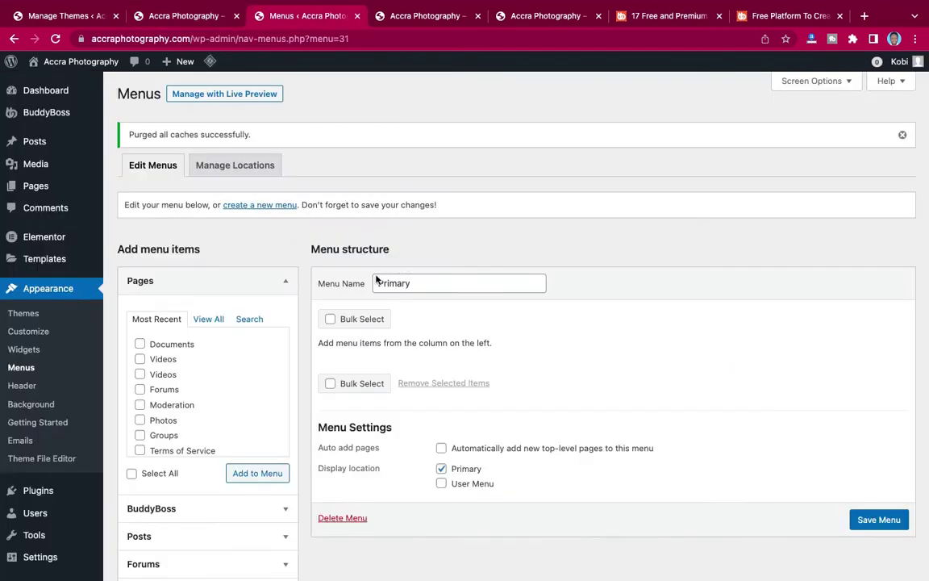
{"action": "scroll", "coordinate": [186, 280], "scroll_direction": "down", "scroll_amount": 3}
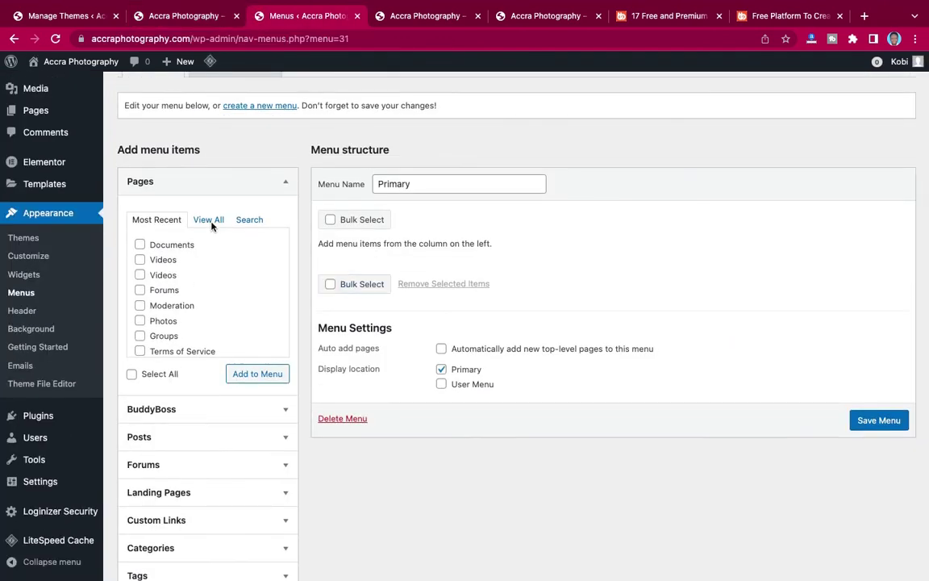
{"action": "left_click", "coordinate": [210, 221]}
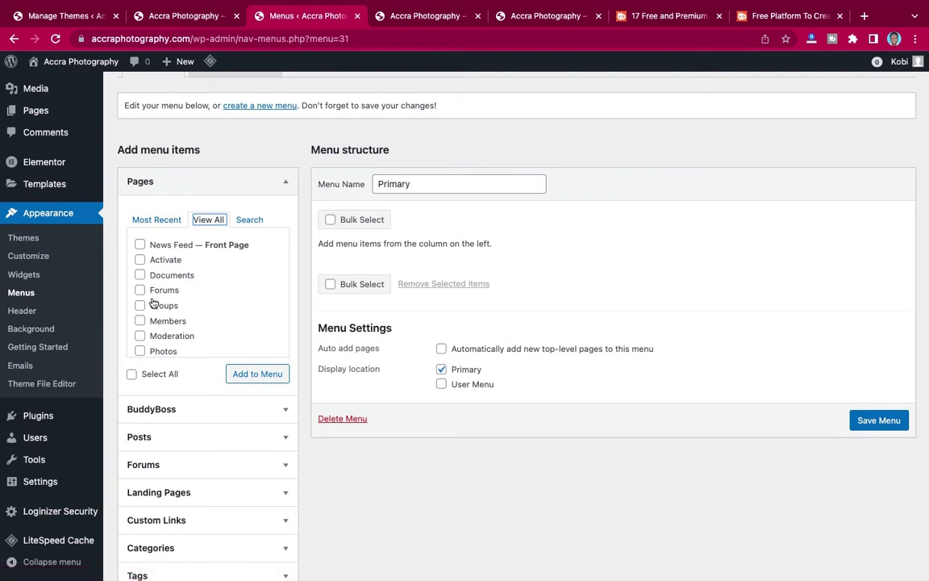
{"action": "scroll", "coordinate": [152, 300], "scroll_direction": "down", "scroll_amount": 3}
{"action": "scroll", "coordinate": [153, 300], "scroll_direction": "up", "scroll_amount": 3}
{"action": "left_click", "coordinate": [140, 244]}
{"action": "scroll", "coordinate": [150, 302], "scroll_direction": "down", "scroll_amount": 1}
{"action": "left_click", "coordinate": [140, 290]}
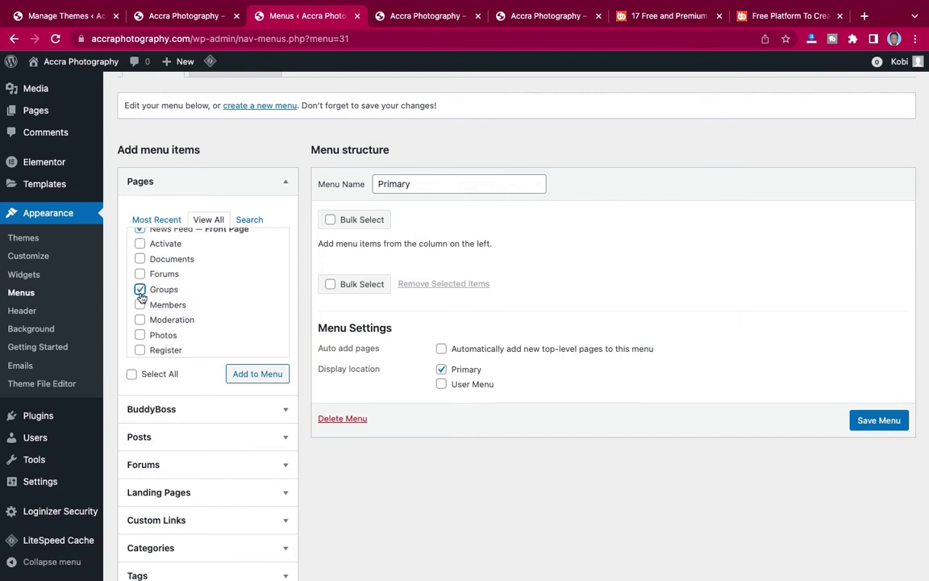
{"action": "left_click", "coordinate": [140, 274]}
{"action": "left_click", "coordinate": [141, 305]}
Compare with the reference site's header, then add the four ticked pages to the Primary menu.
{"action": "scroll", "coordinate": [170, 313], "scroll_direction": "down", "scroll_amount": 2}
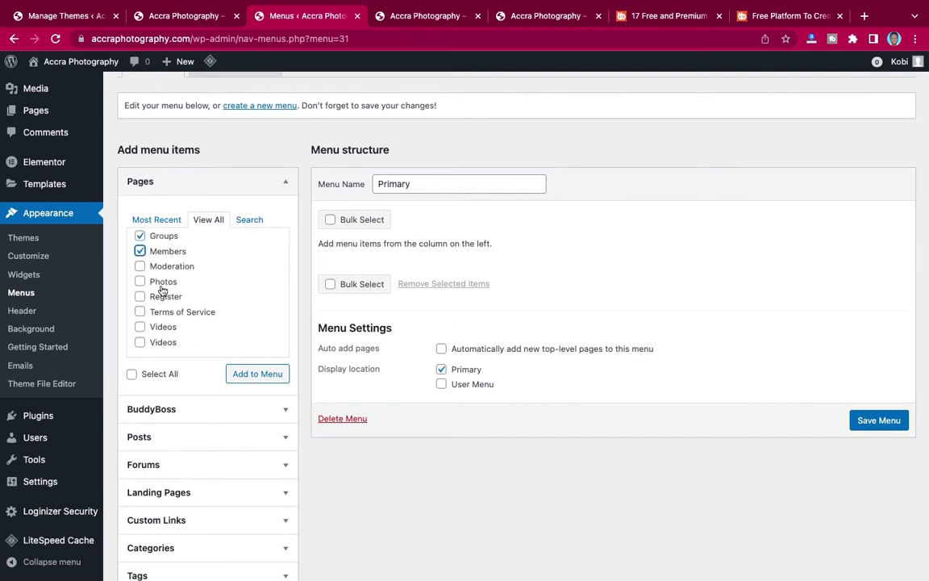
{"action": "scroll", "coordinate": [148, 262], "scroll_direction": "up", "scroll_amount": 2}
{"action": "mouse_move", "coordinate": [210, 74]}
{"action": "left_click", "coordinate": [186, 16]}
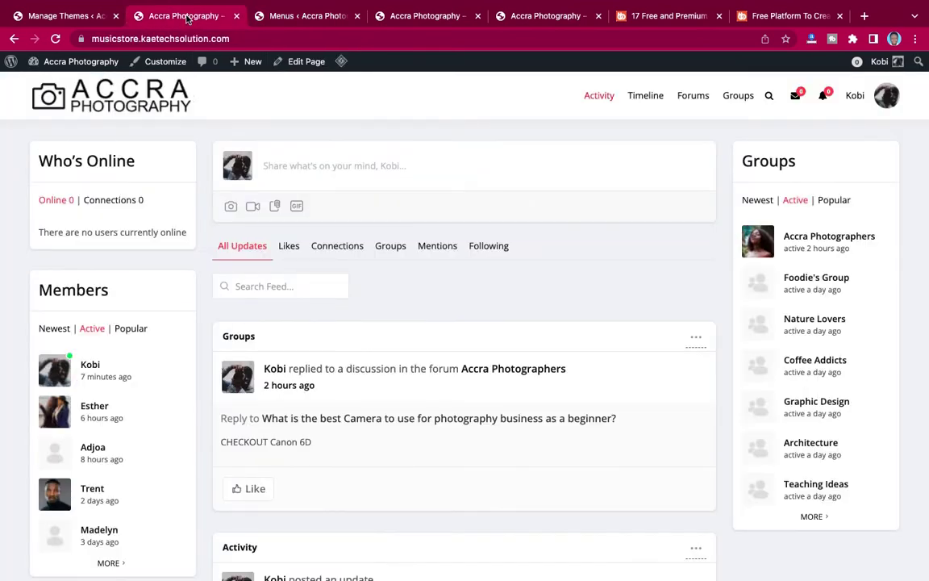
{"action": "left_click", "coordinate": [293, 19]}
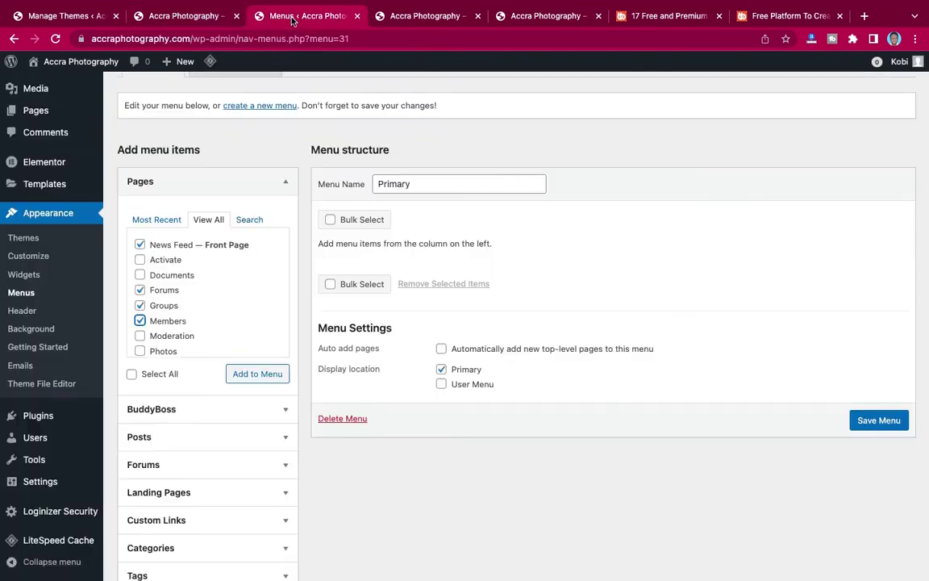
{"action": "left_click", "coordinate": [242, 375]}
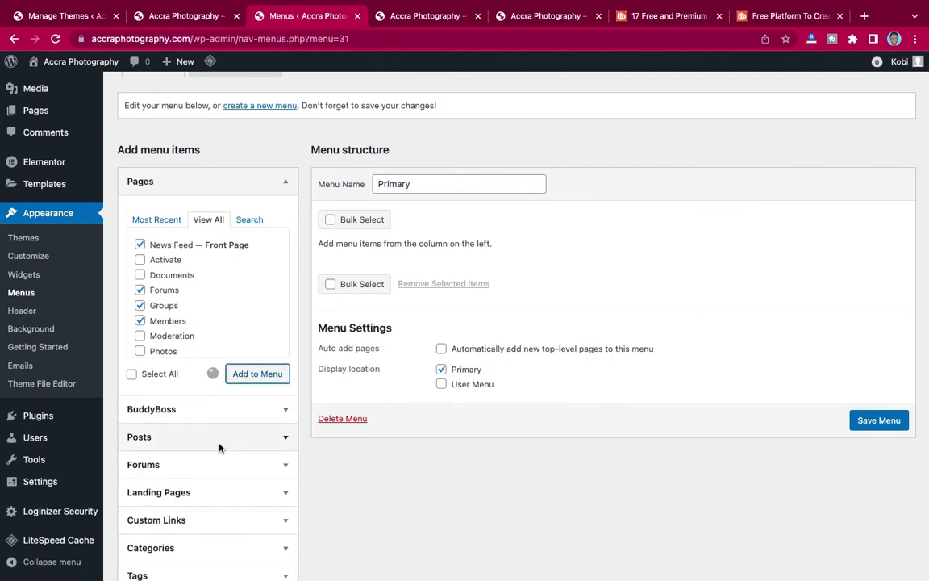
Add the BuddyBoss Timeline link to the Primary menu.
{"action": "left_click", "coordinate": [271, 414]}
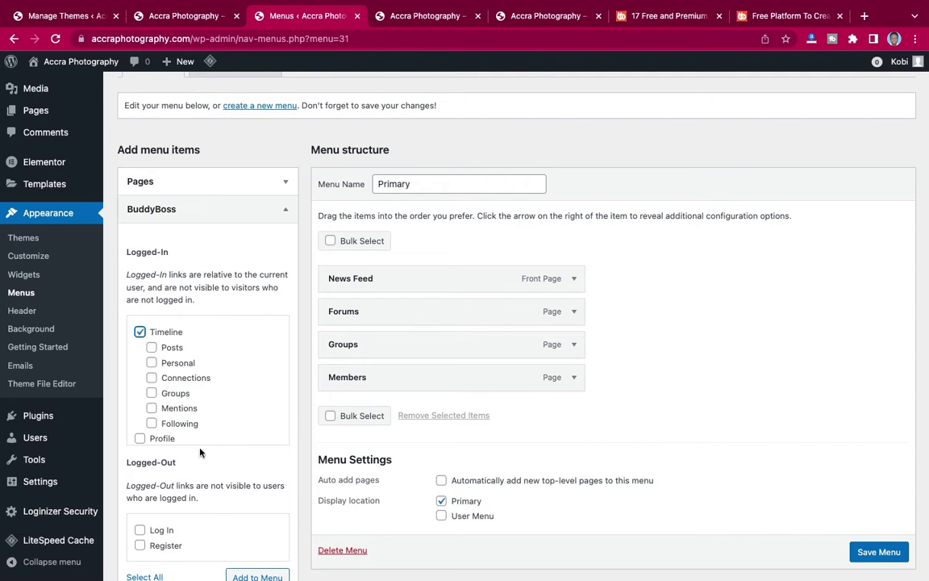
{"action": "scroll", "coordinate": [200, 452], "scroll_direction": "down", "scroll_amount": 2}
{"action": "left_click", "coordinate": [239, 493]}
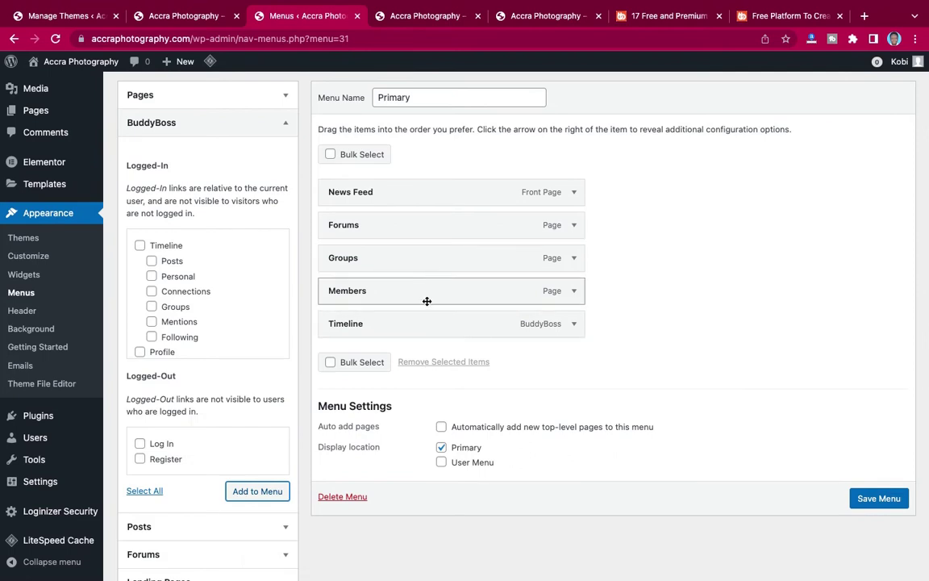
Reorder the menu to News Feed, Timeline, Members, Forums, Groups and save it.
{"action": "left_click_drag", "start_coordinate": [424, 325], "coordinate": [425, 228]}
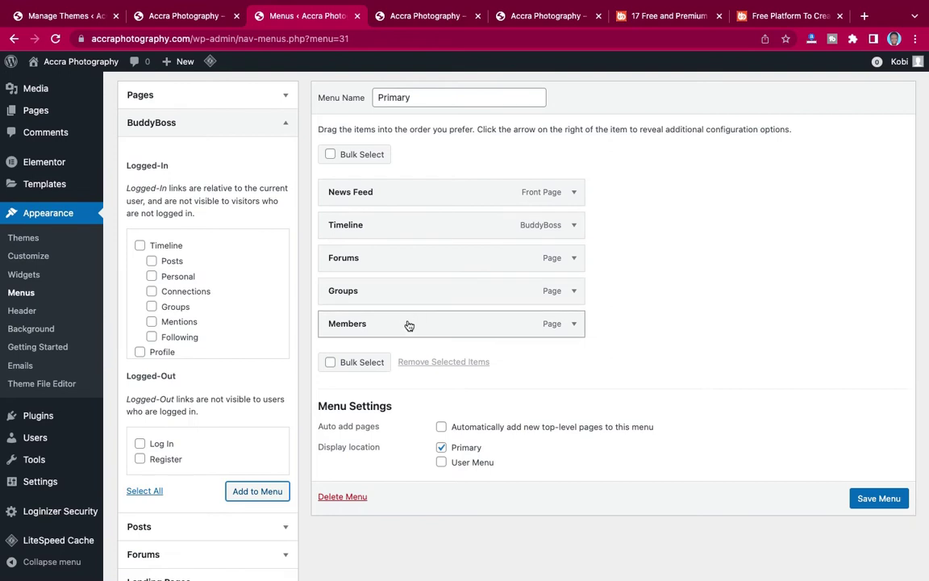
{"action": "left_click_drag", "start_coordinate": [406, 325], "coordinate": [411, 259]}
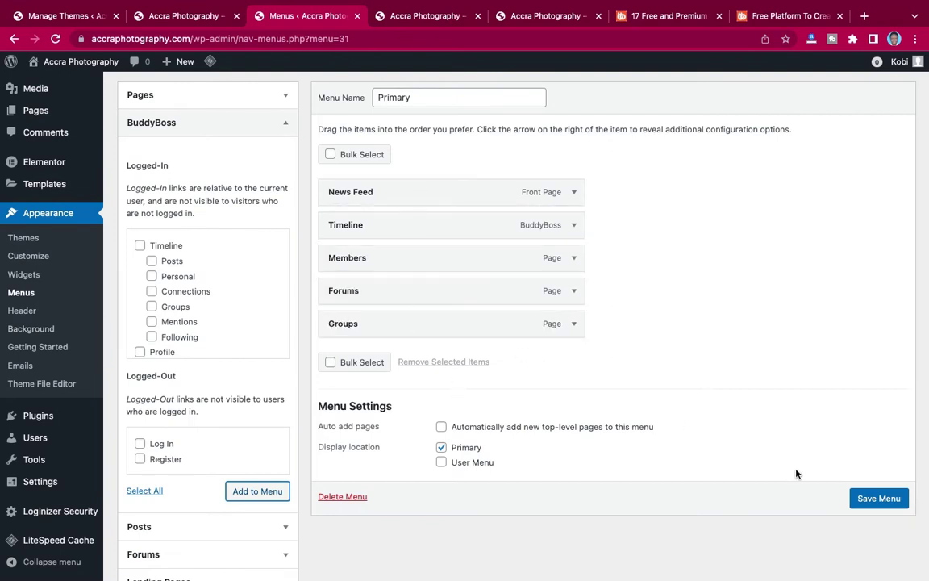
{"action": "left_click", "coordinate": [891, 499]}
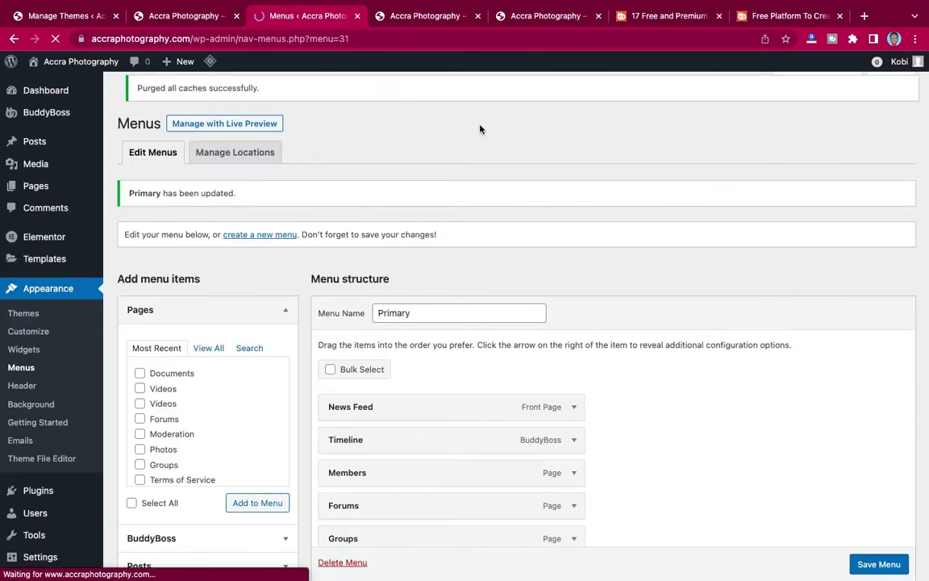
Verify the reloaded front-end header shows the new menu items, then start a blank new menu.
{"action": "left_click", "coordinate": [420, 22]}
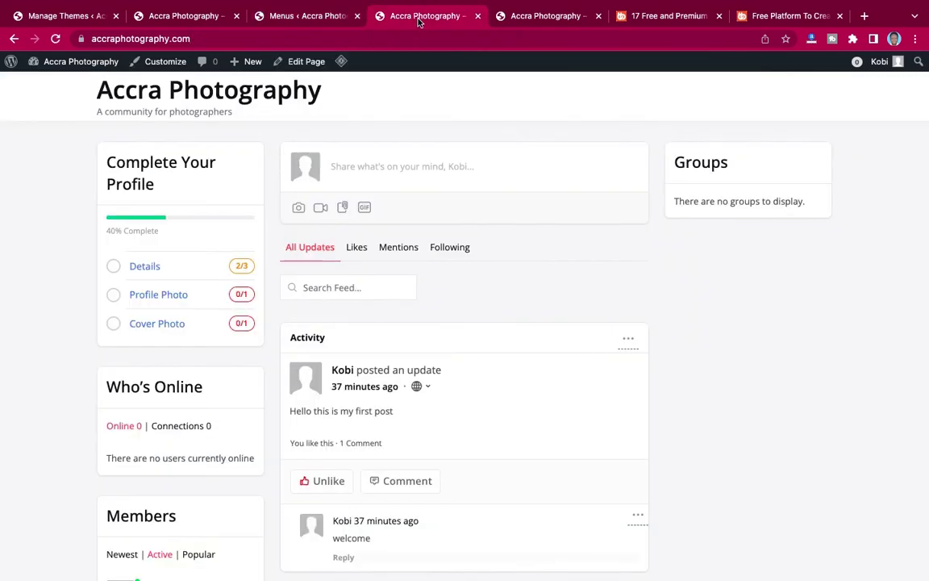
{"action": "left_click", "coordinate": [56, 39]}
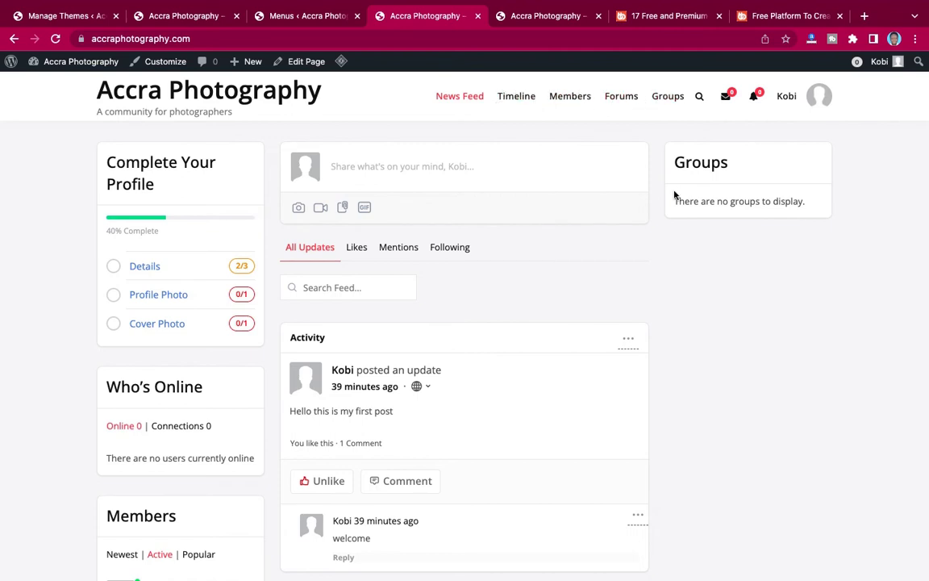
{"action": "left_click", "coordinate": [296, 17]}
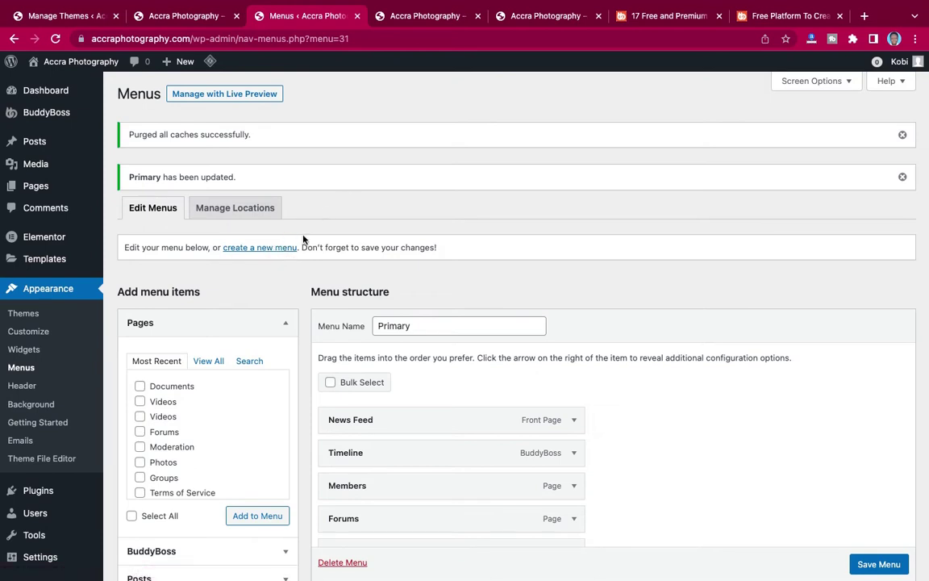
{"action": "left_click", "coordinate": [408, 18]}
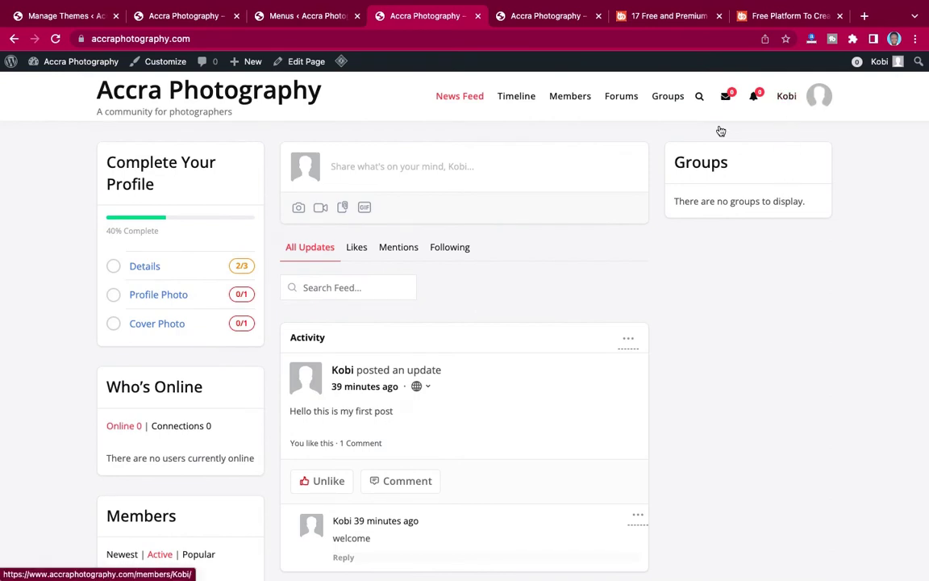
{"action": "left_click", "coordinate": [285, 18]}
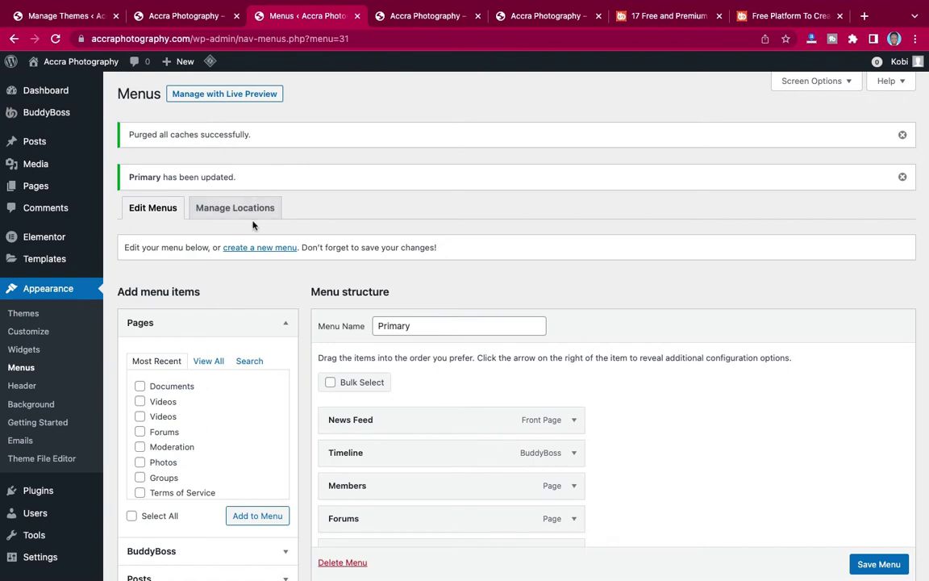
{"action": "left_click", "coordinate": [261, 248]}
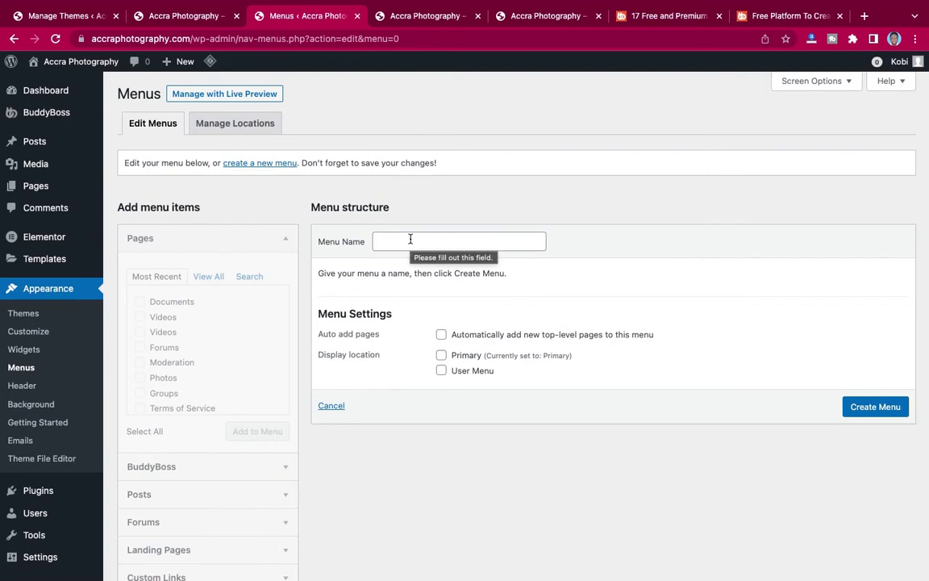
Create a menu named 'User Menu' assigned to the User Menu display location.
{"action": "left_click", "coordinate": [405, 241]}
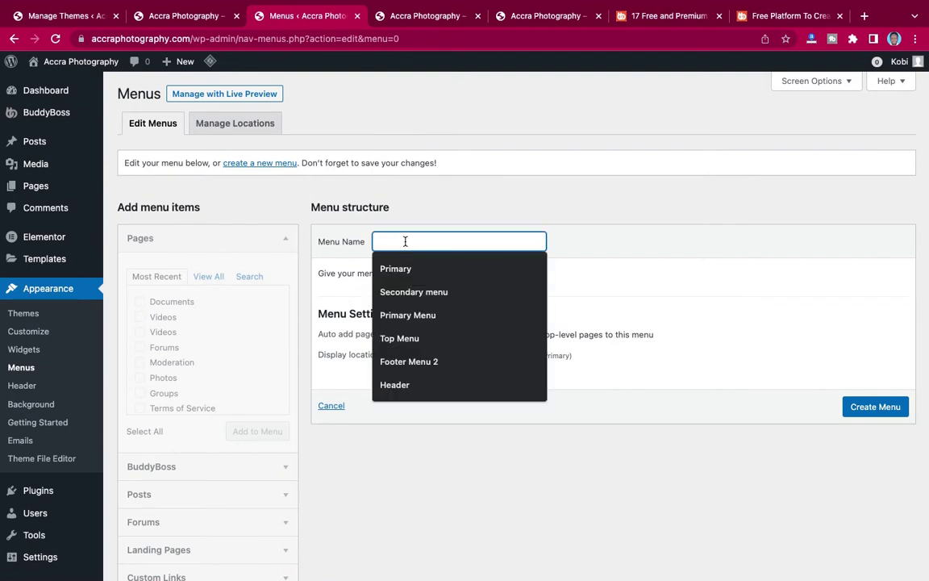
{"action": "type", "text": "User Menu"}
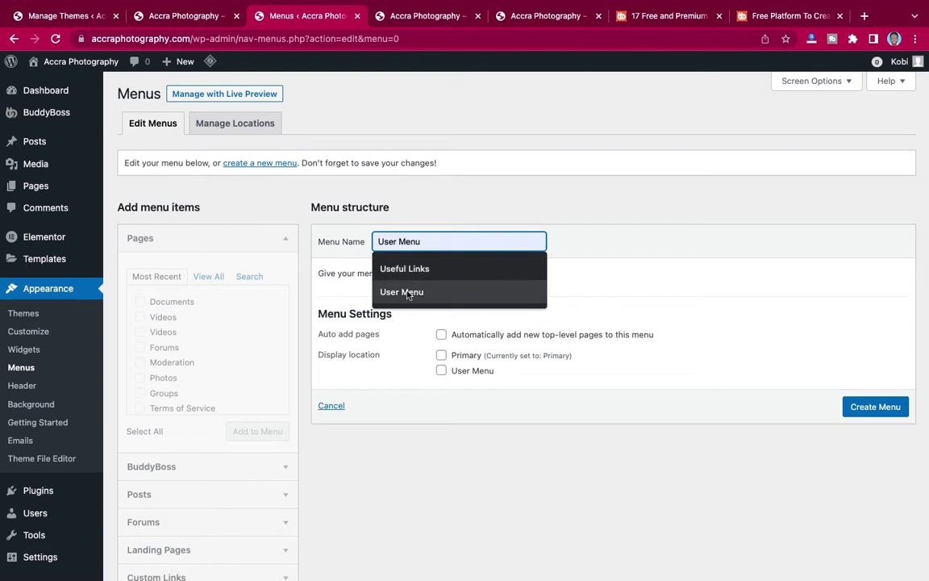
{"action": "left_click", "coordinate": [386, 292]}
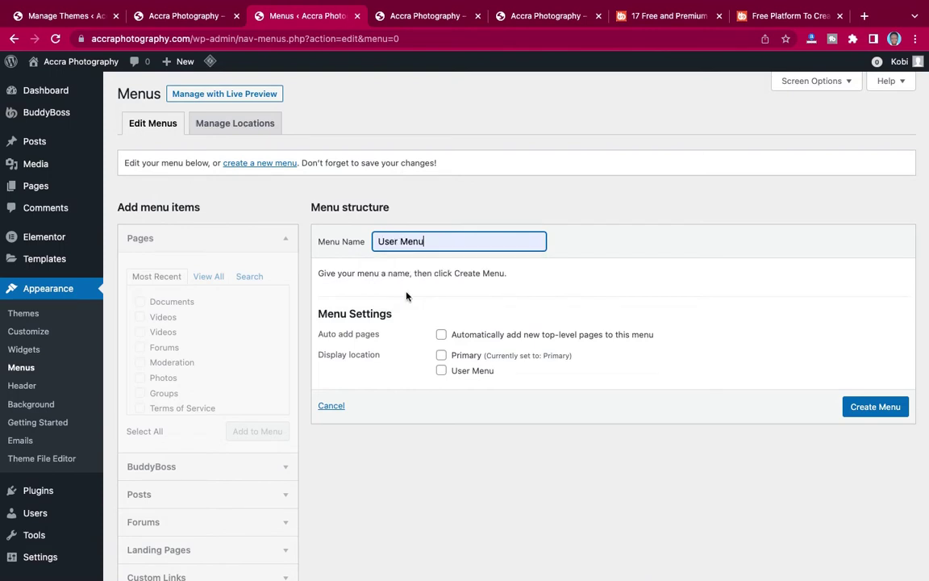
{"action": "left_click", "coordinate": [441, 371]}
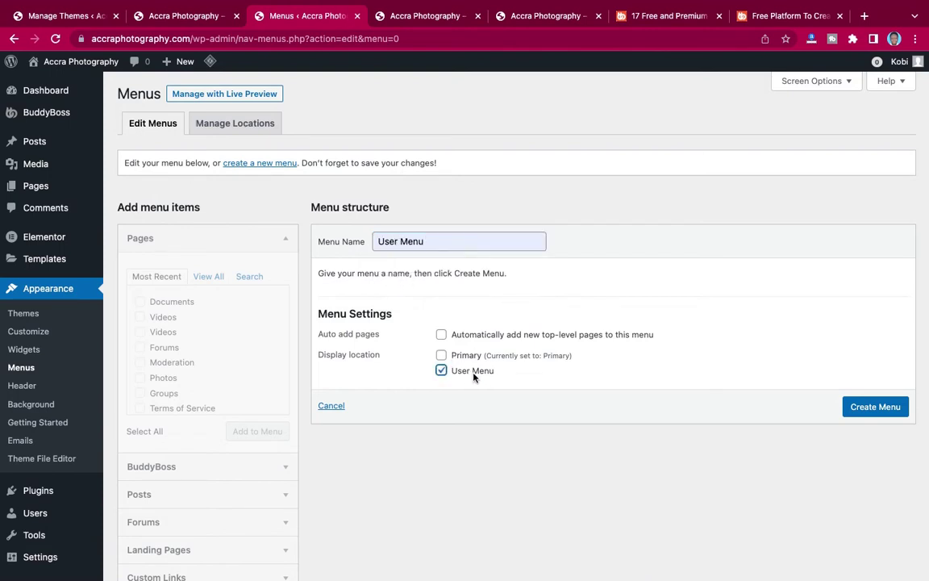
{"action": "left_click", "coordinate": [872, 407]}
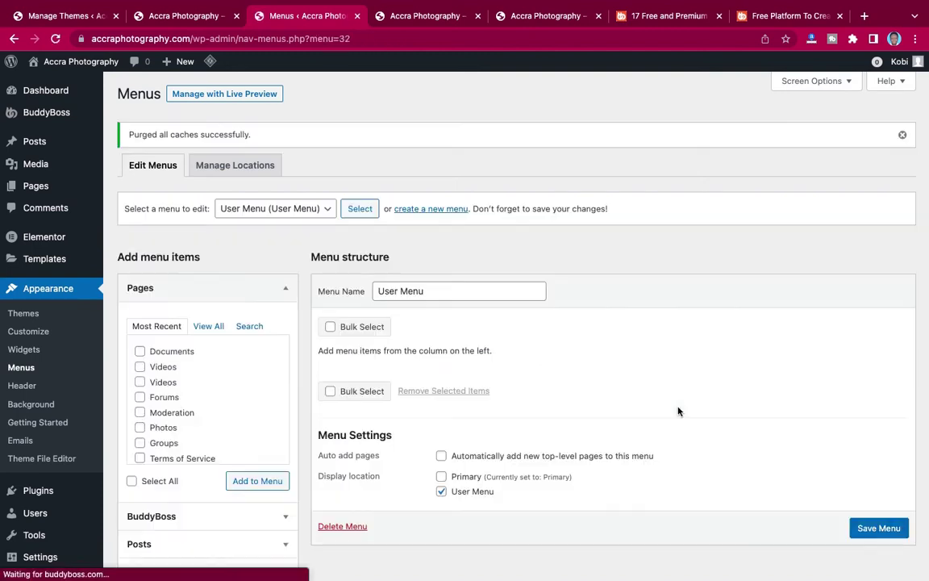
Expand the BuddyBoss links and tick Profile, Account, Notifications, Messages and Connections.
{"action": "scroll", "coordinate": [491, 364], "scroll_direction": "down", "scroll_amount": 2}
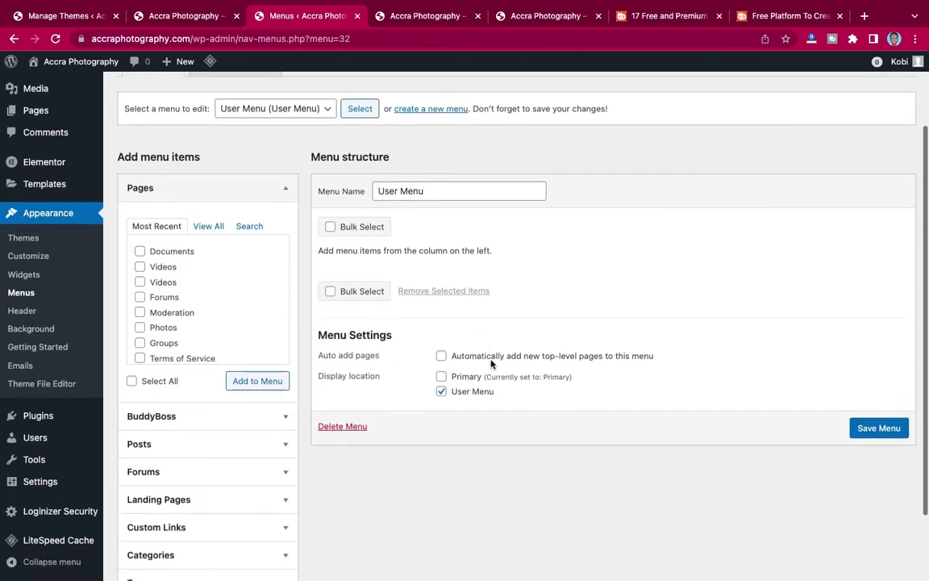
{"action": "scroll", "coordinate": [178, 298], "scroll_direction": "down", "scroll_amount": 3}
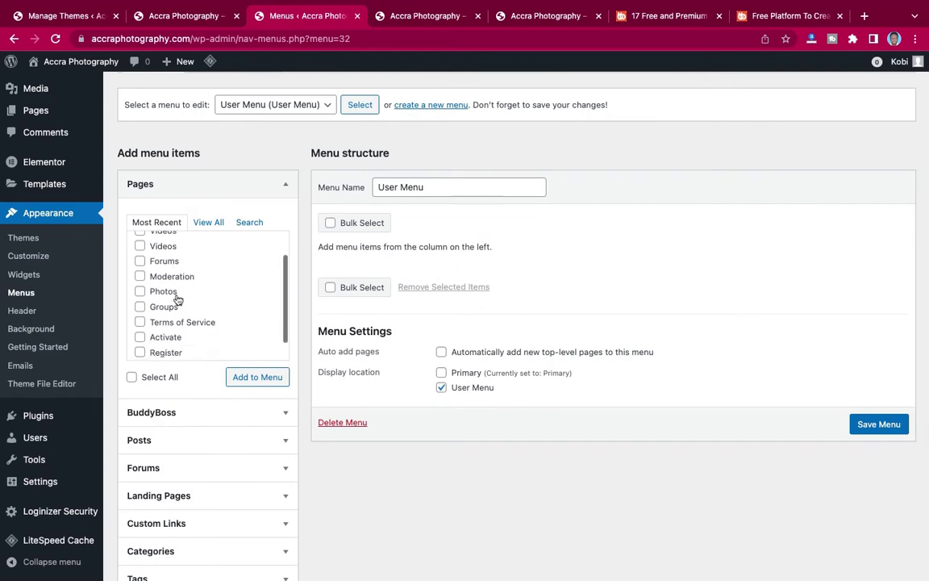
{"action": "scroll", "coordinate": [154, 386], "scroll_direction": "down", "scroll_amount": 1}
{"action": "scroll", "coordinate": [167, 392], "scroll_direction": "down", "scroll_amount": 2}
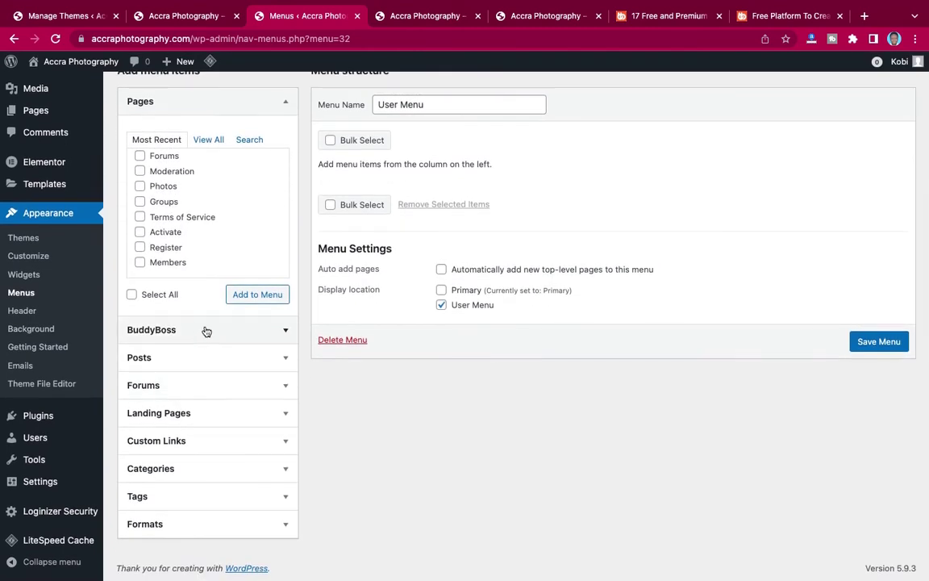
{"action": "left_click", "coordinate": [205, 329]}
{"action": "scroll", "coordinate": [188, 301], "scroll_direction": "down", "scroll_amount": 1}
{"action": "scroll", "coordinate": [188, 301], "scroll_direction": "down", "scroll_amount": 10}
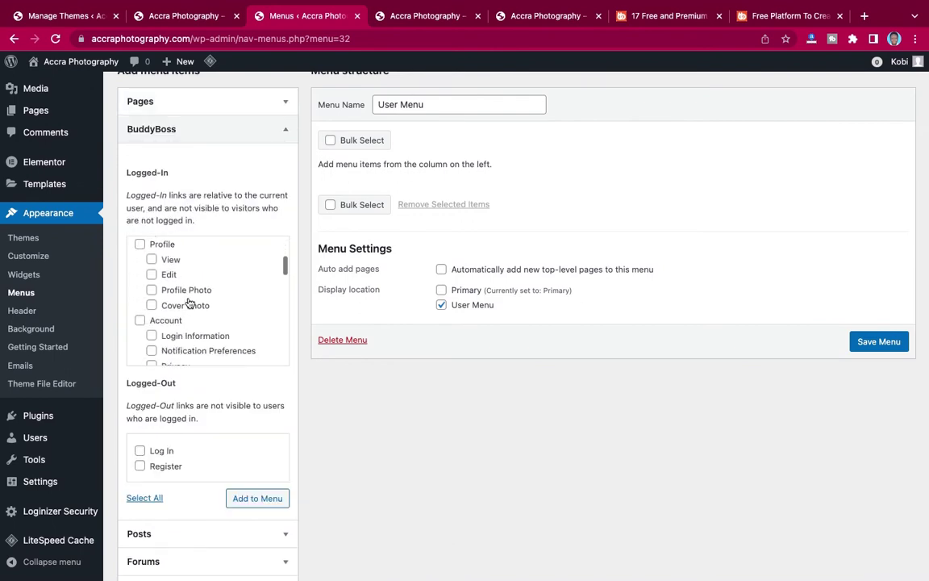
{"action": "scroll", "coordinate": [188, 300], "scroll_direction": "down", "scroll_amount": 3}
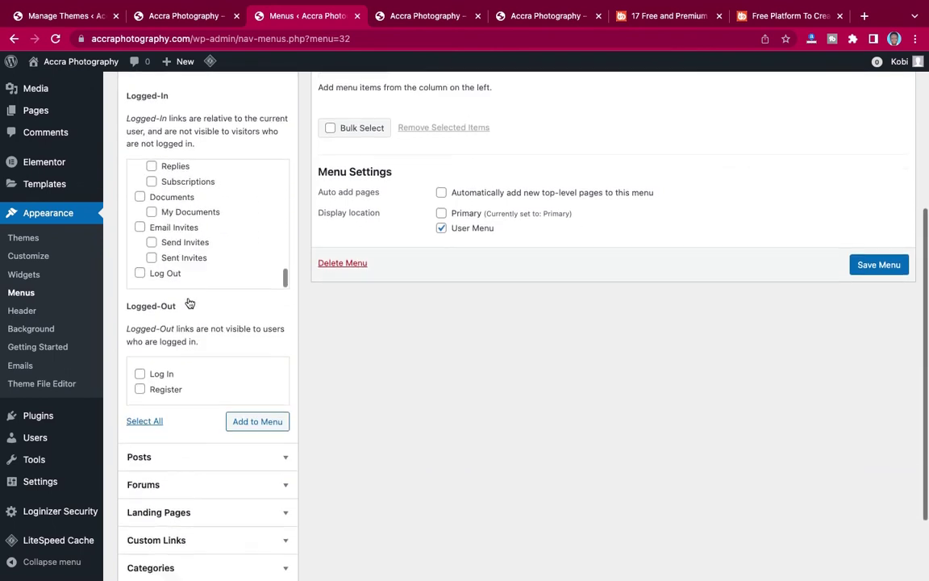
{"action": "scroll", "coordinate": [188, 301], "scroll_direction": "up", "scroll_amount": 4}
{"action": "scroll", "coordinate": [188, 301], "scroll_direction": "up", "scroll_amount": 10}
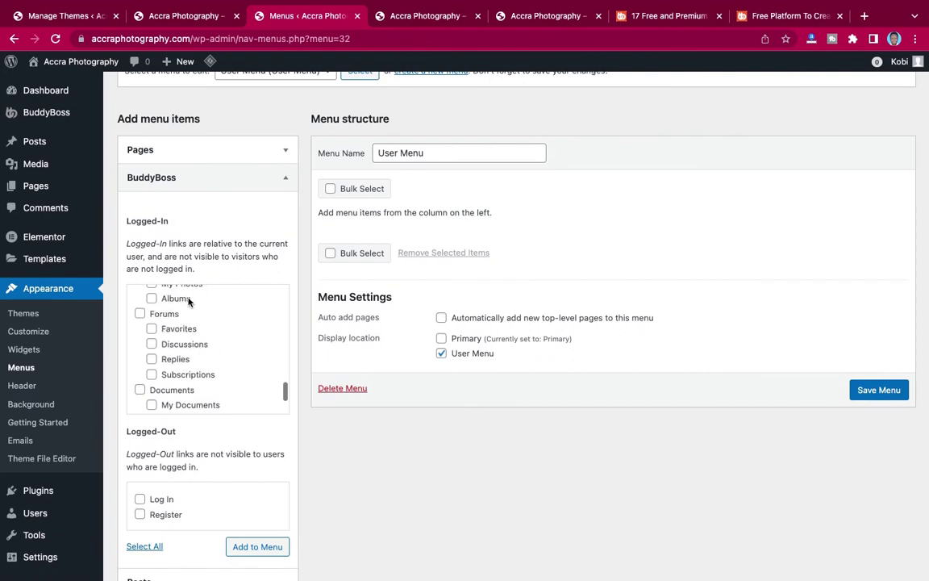
{"action": "scroll", "coordinate": [182, 337], "scroll_direction": "up", "scroll_amount": 8}
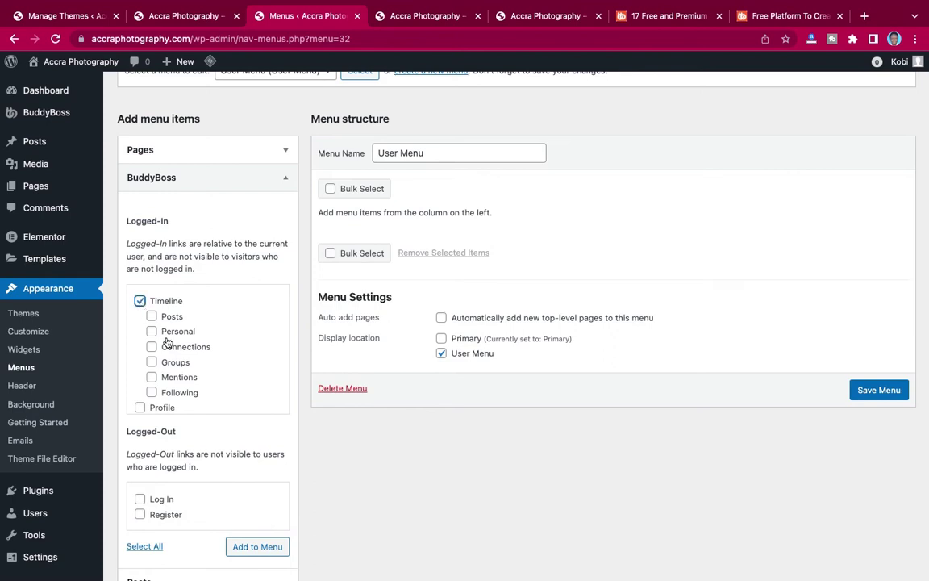
{"action": "scroll", "coordinate": [166, 346], "scroll_direction": "down", "scroll_amount": 2}
{"action": "left_click", "coordinate": [139, 327]}
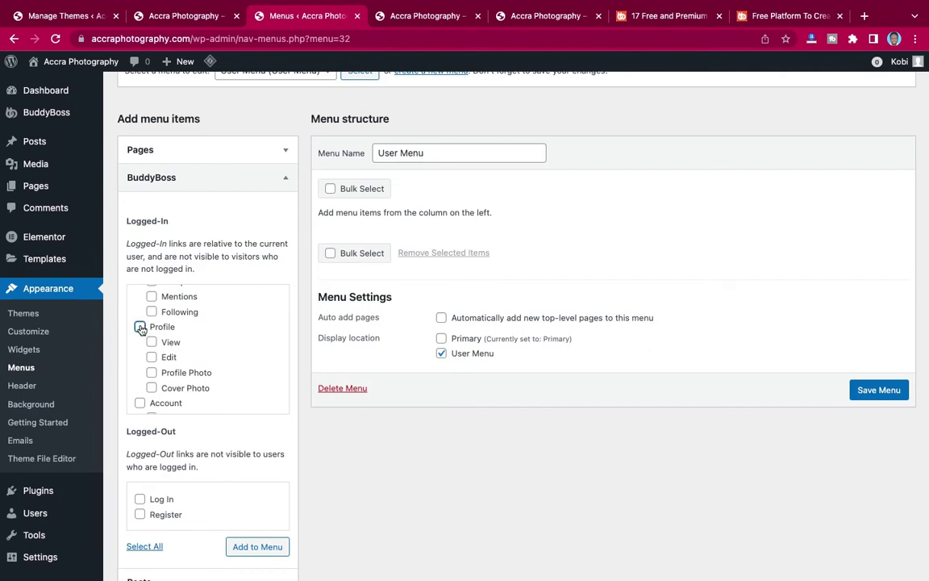
{"action": "scroll", "coordinate": [164, 356], "scroll_direction": "down", "scroll_amount": 2}
{"action": "left_click", "coordinate": [141, 346]}
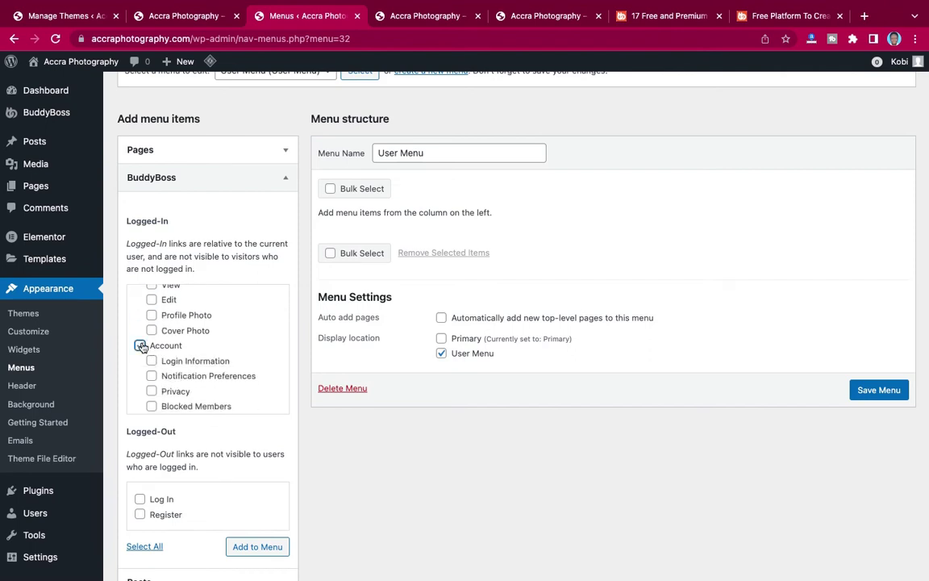
{"action": "scroll", "coordinate": [186, 363], "scroll_direction": "down", "scroll_amount": 3}
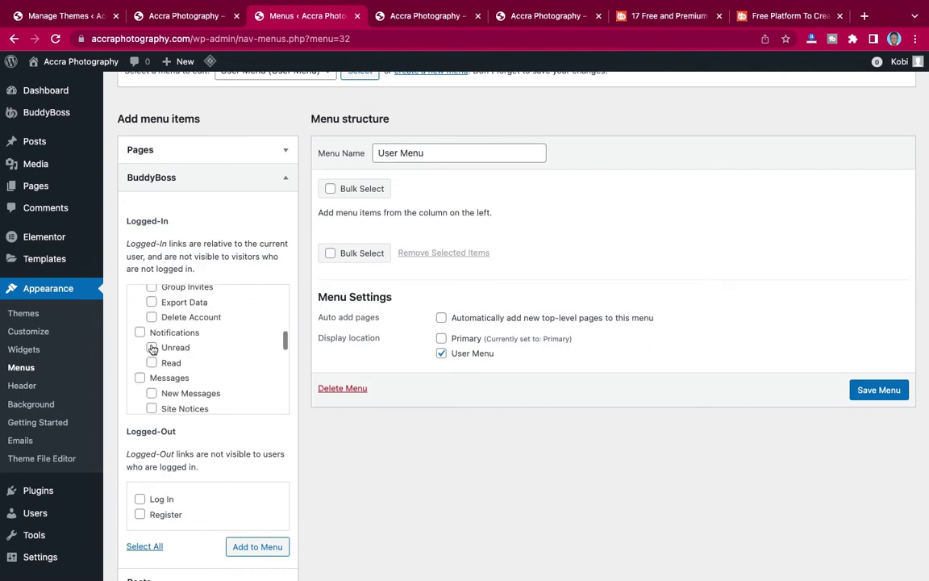
{"action": "left_click", "coordinate": [139, 333]}
{"action": "scroll", "coordinate": [141, 335], "scroll_direction": "down", "scroll_amount": 1}
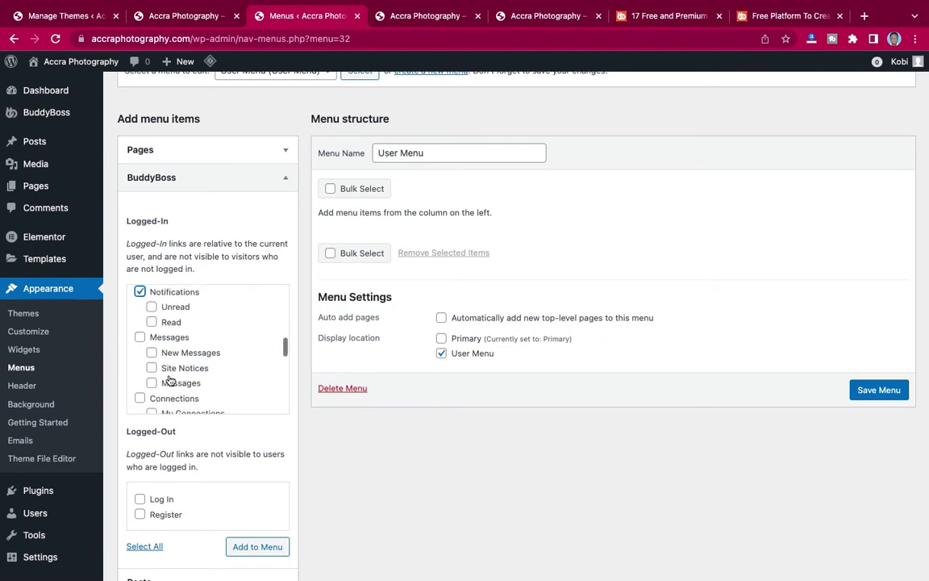
{"action": "left_click", "coordinate": [140, 337]}
{"action": "scroll", "coordinate": [140, 339], "scroll_direction": "down", "scroll_amount": 2}
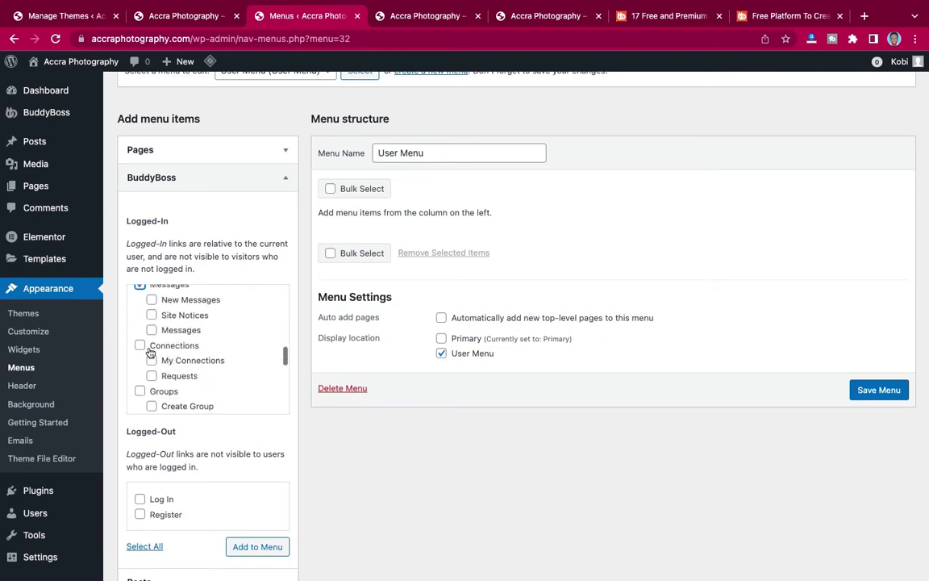
{"action": "left_click", "coordinate": [140, 345]}
Tick Videos, Photos, Documents and Log Out, and add all ticked links to the User Menu.
{"action": "scroll", "coordinate": [142, 339], "scroll_direction": "down", "scroll_amount": 2}
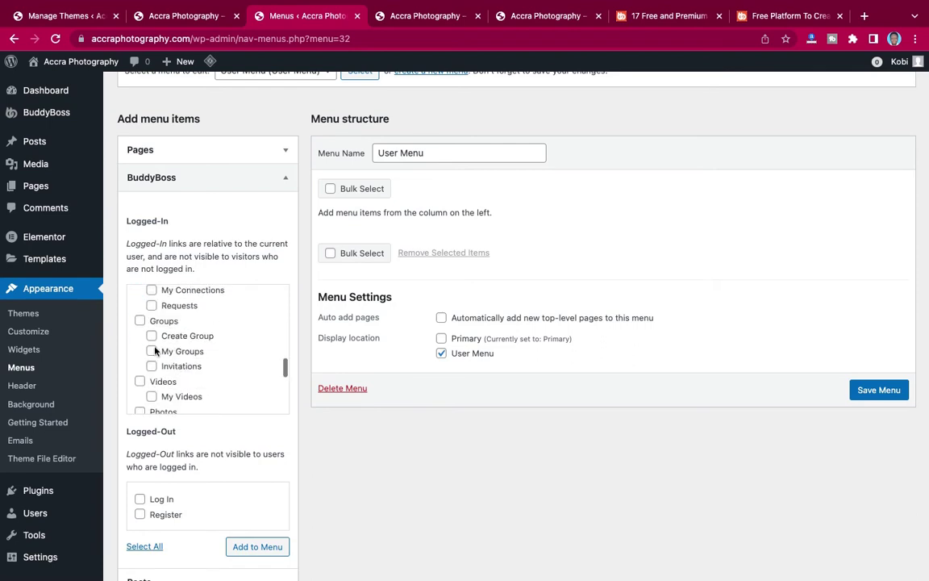
{"action": "scroll", "coordinate": [176, 379], "scroll_direction": "down", "scroll_amount": 2}
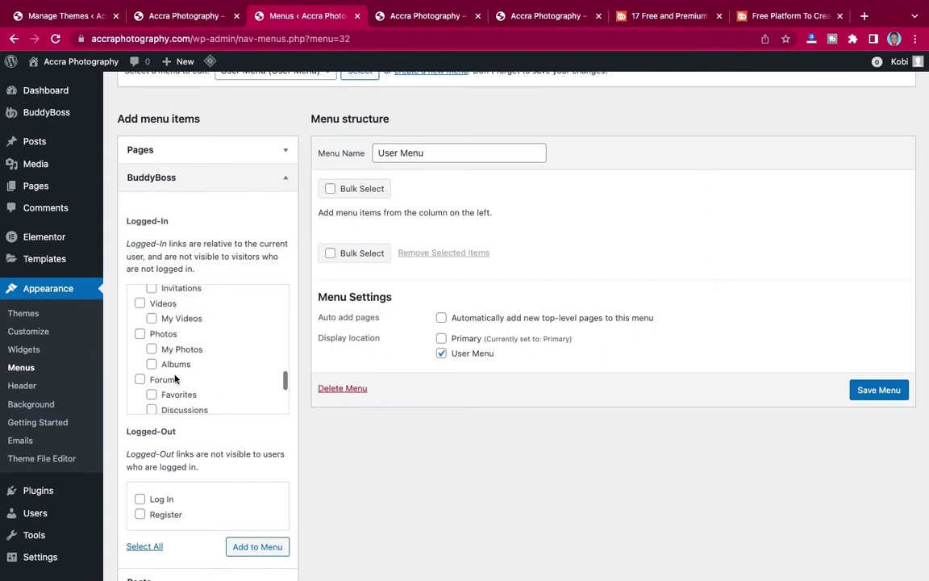
{"action": "left_click", "coordinate": [140, 304]}
{"action": "left_click", "coordinate": [140, 333]}
{"action": "scroll", "coordinate": [140, 381], "scroll_direction": "down", "scroll_amount": 3}
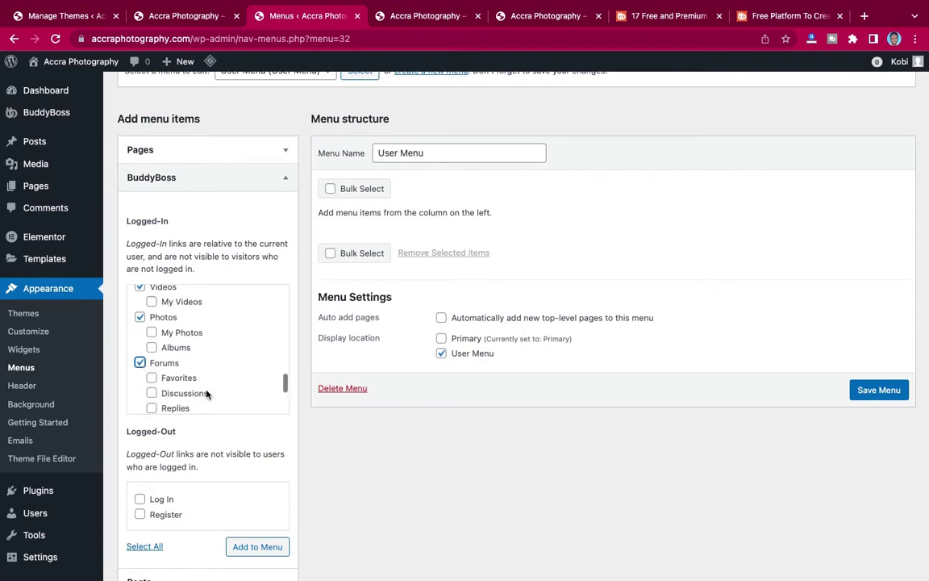
{"action": "left_click", "coordinate": [139, 385]}
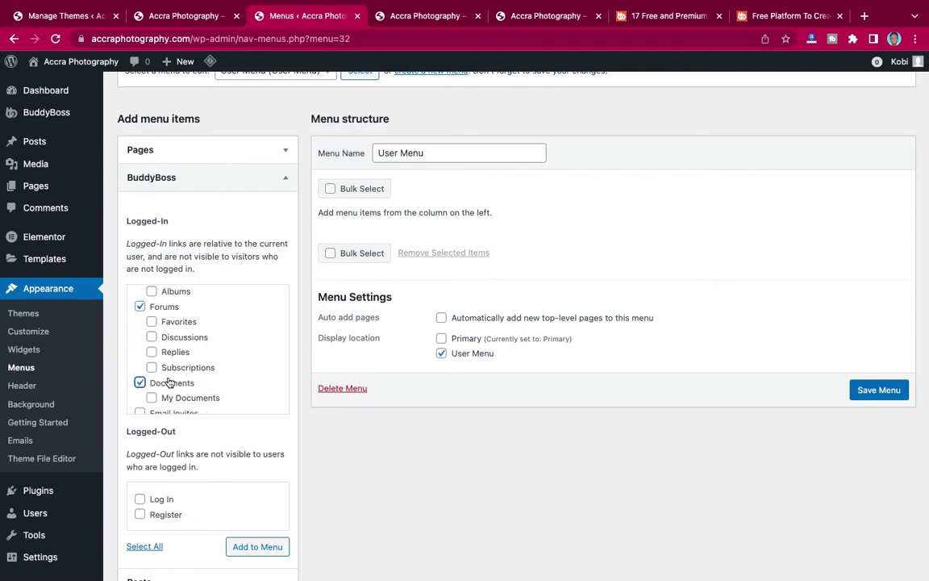
{"action": "scroll", "coordinate": [202, 382], "scroll_direction": "down", "scroll_amount": 2}
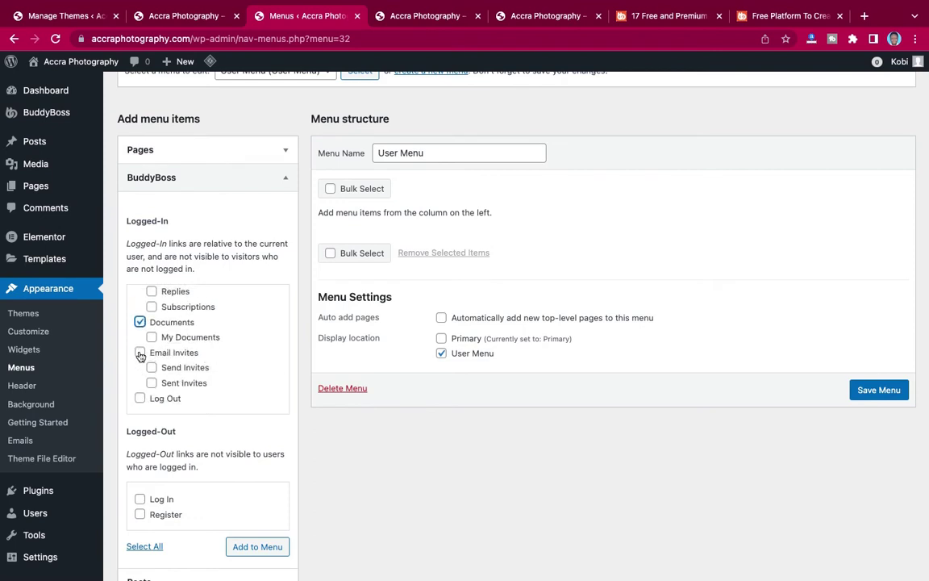
{"action": "left_click", "coordinate": [140, 399]}
{"action": "scroll", "coordinate": [182, 354], "scroll_direction": "up", "scroll_amount": 10}
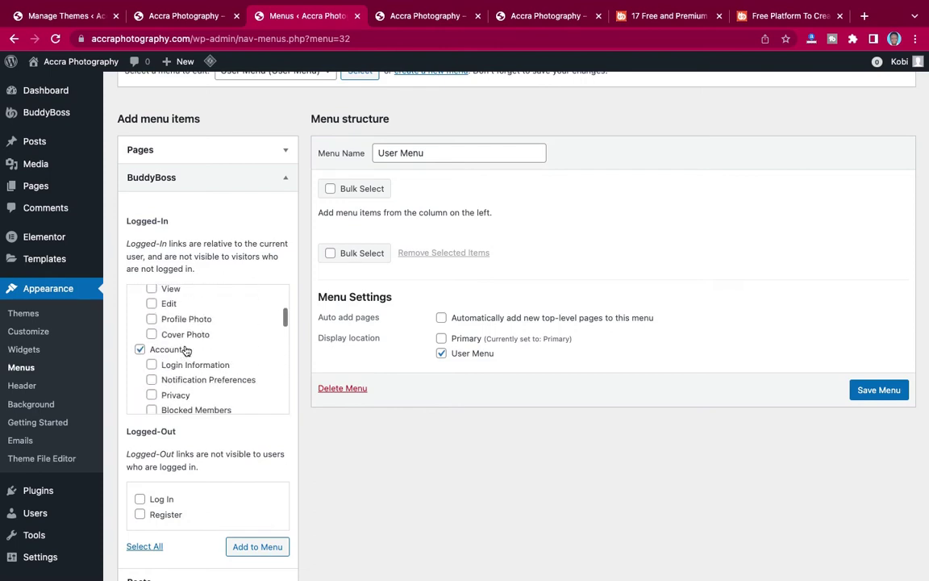
{"action": "scroll", "coordinate": [185, 349], "scroll_direction": "up", "scroll_amount": 5}
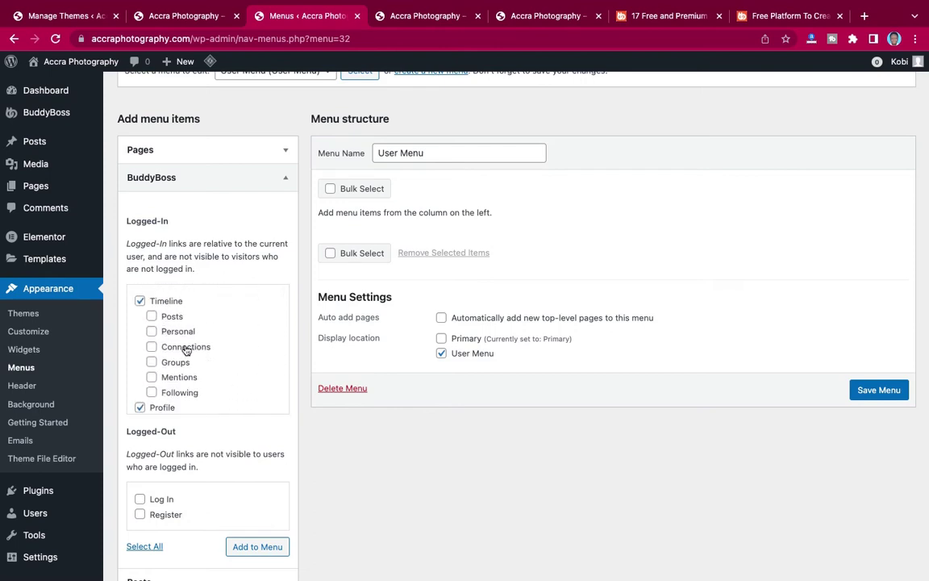
{"action": "left_click", "coordinate": [249, 548]}
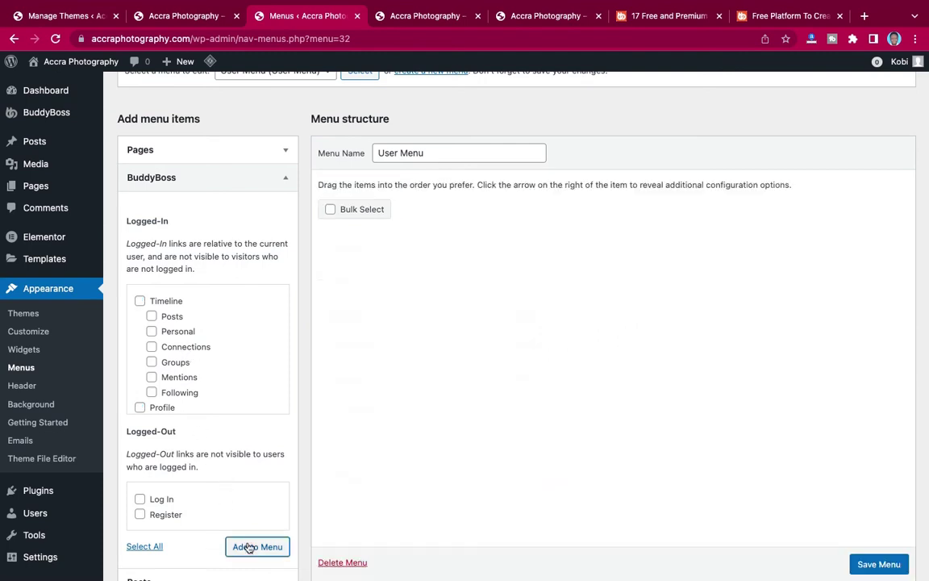
{"action": "scroll", "coordinate": [496, 432], "scroll_direction": "down", "scroll_amount": 3}
{"action": "scroll", "coordinate": [496, 432], "scroll_direction": "up", "scroll_amount": 2}
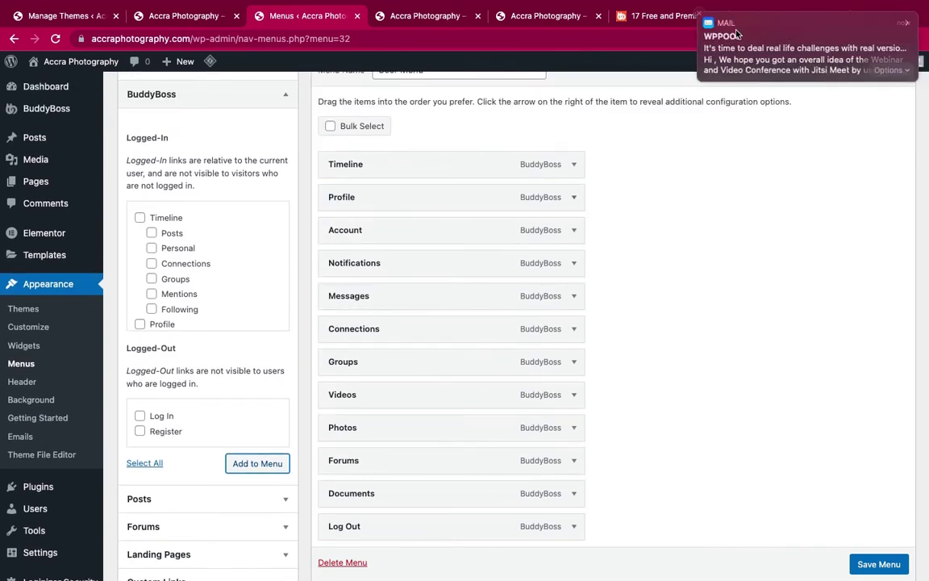
Move Profile above Timeline and remove Account and Notifications from the User Menu.
{"action": "left_click", "coordinate": [700, 17]}
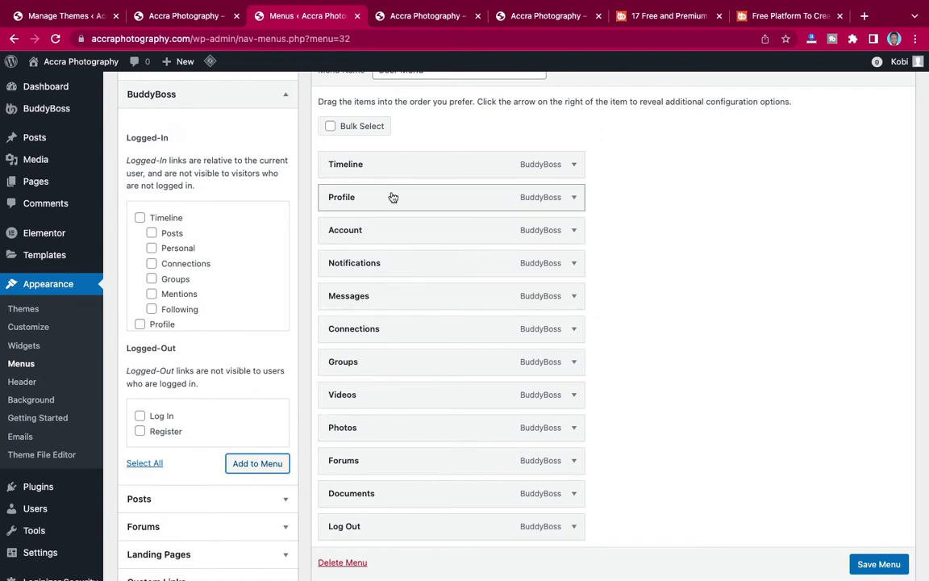
{"action": "mouse_move", "coordinate": [393, 197]}
{"action": "left_mouse_down"}
{"action": "mouse_move", "coordinate": [393, 152]}
{"action": "mouse_move", "coordinate": [388, 184]}
{"action": "left_mouse_up"}
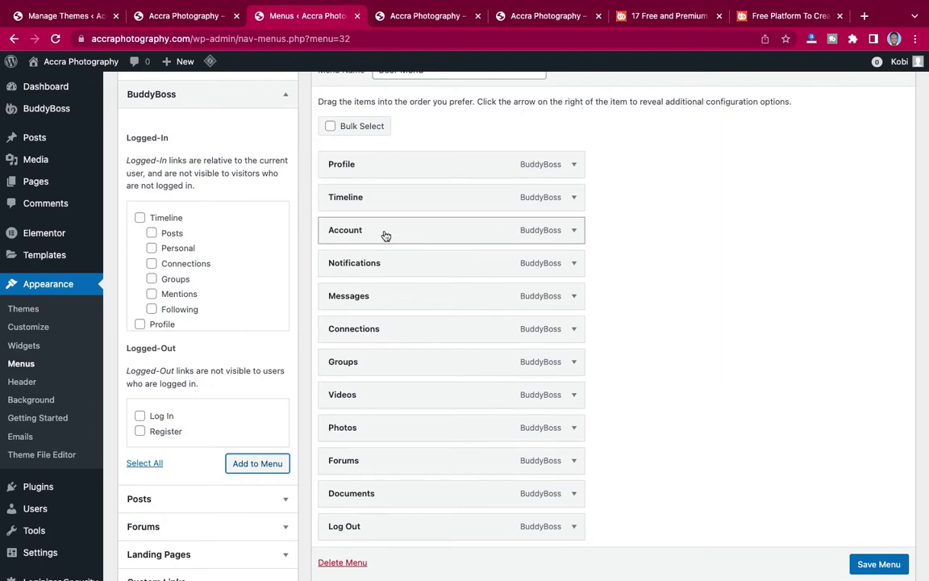
{"action": "left_click", "coordinate": [574, 231]}
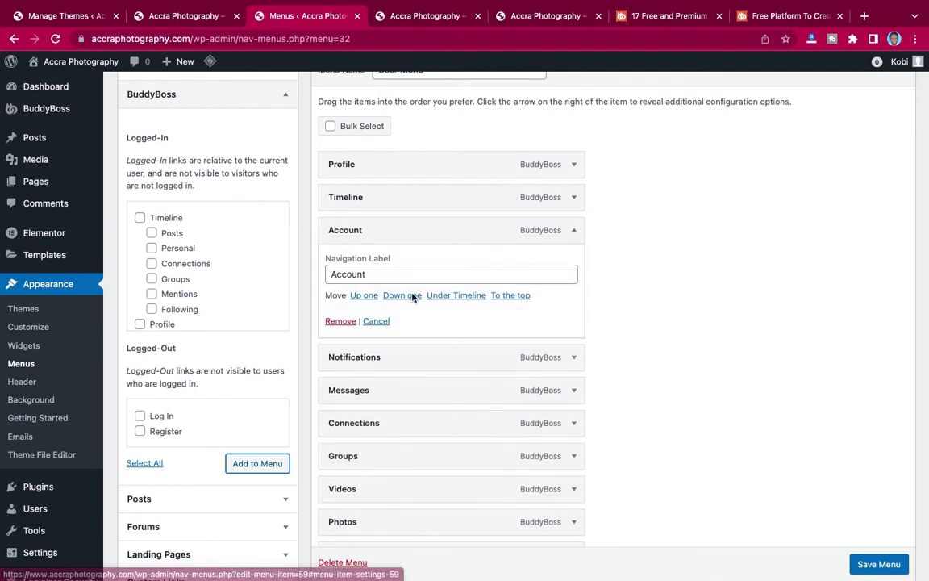
{"action": "left_click", "coordinate": [341, 321]}
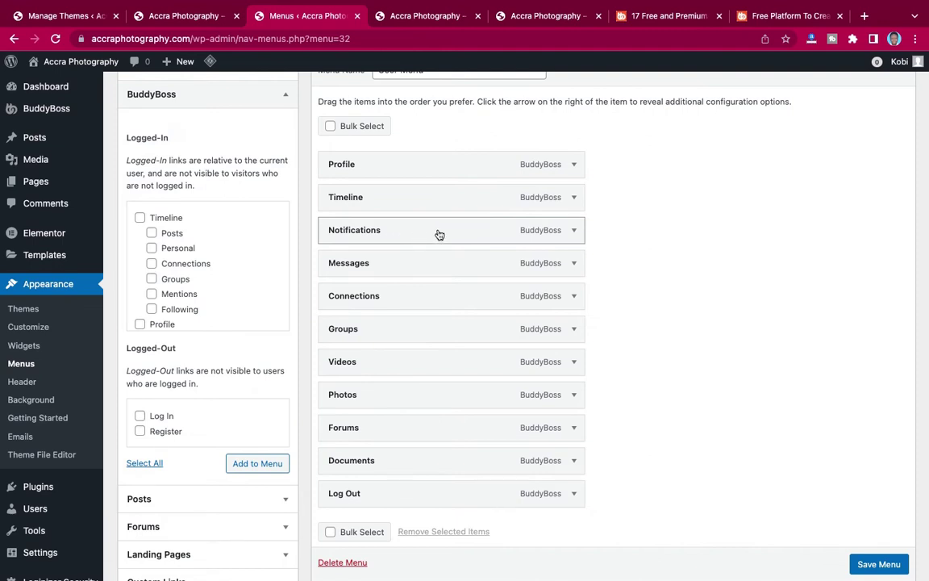
{"action": "left_click", "coordinate": [574, 232]}
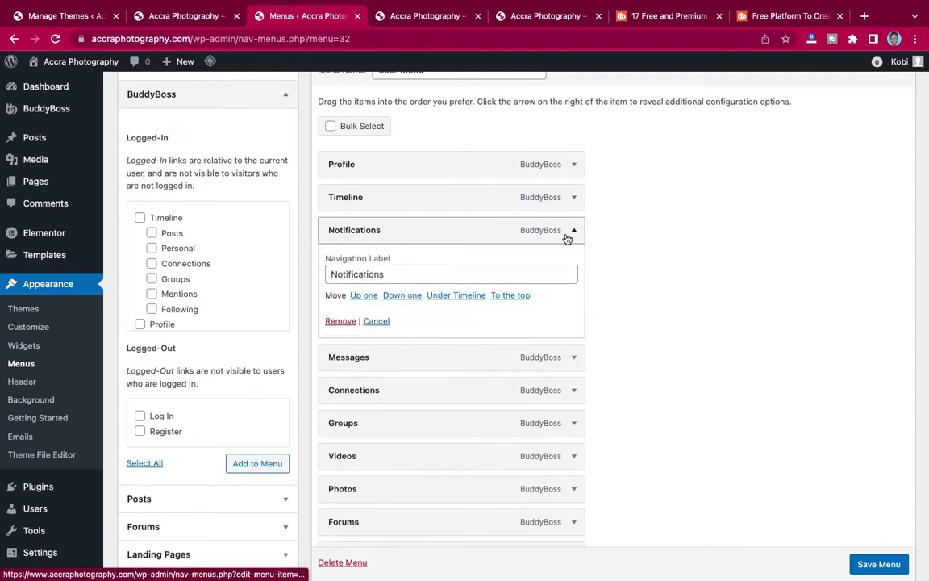
{"action": "left_click", "coordinate": [340, 321]}
Remove Messages and Groups from the User Menu after checking the live site.
{"action": "left_click", "coordinate": [401, 17]}
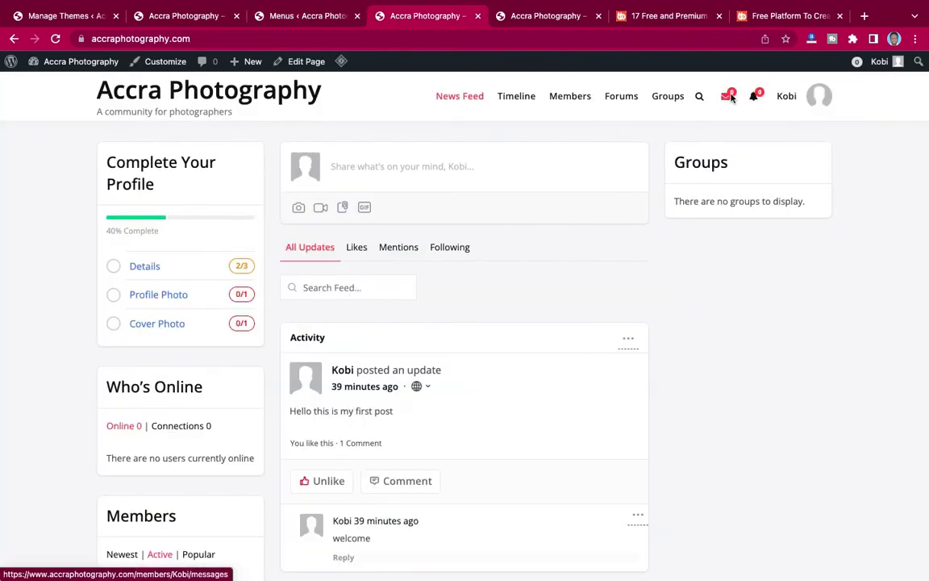
{"action": "left_click", "coordinate": [306, 16]}
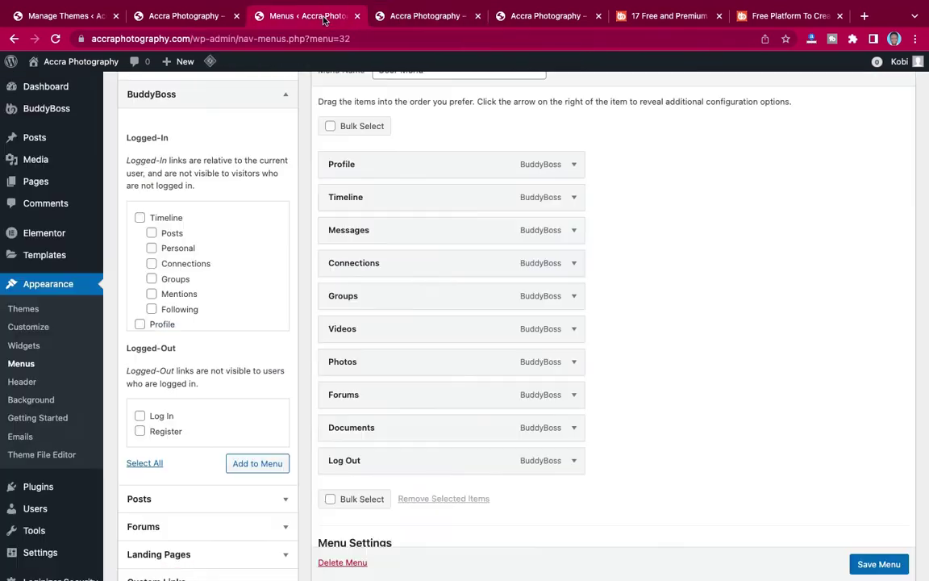
{"action": "left_click", "coordinate": [574, 231]}
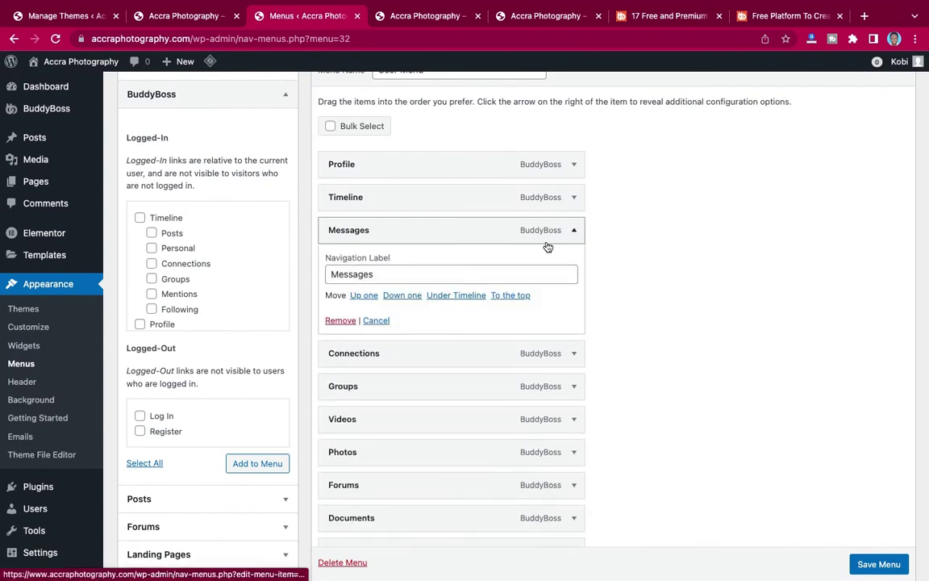
{"action": "left_click", "coordinate": [340, 321]}
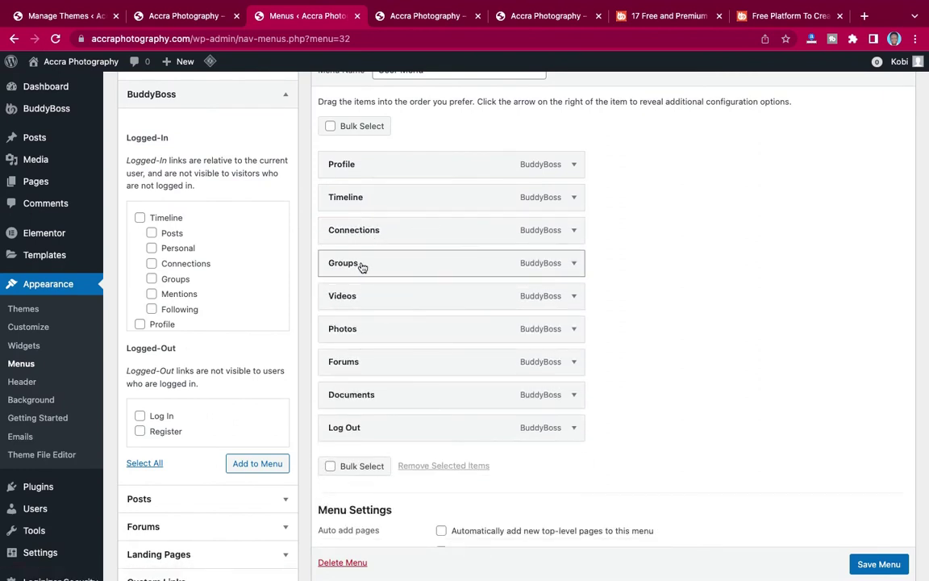
{"action": "left_click_drag", "start_coordinate": [386, 266], "coordinate": [390, 395]}
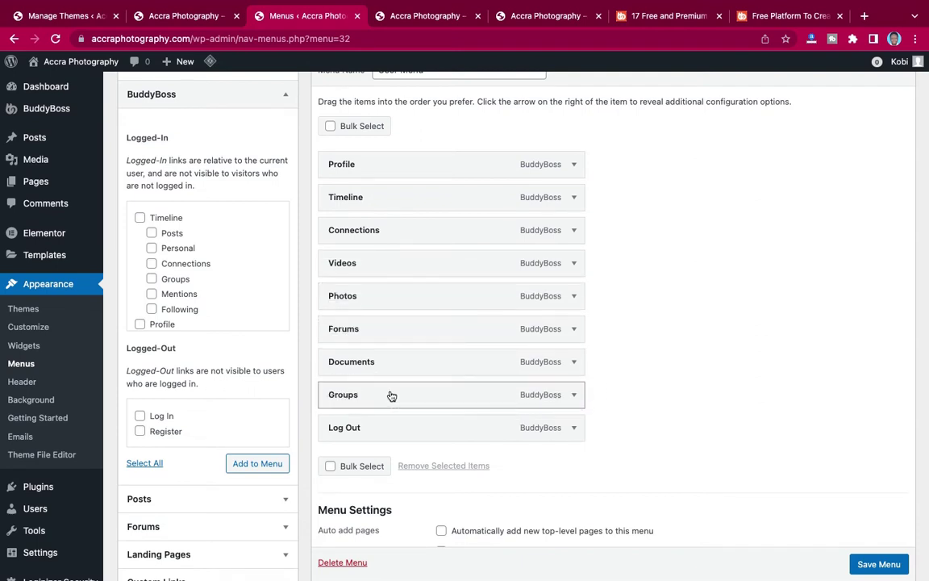
{"action": "left_click", "coordinate": [574, 394]}
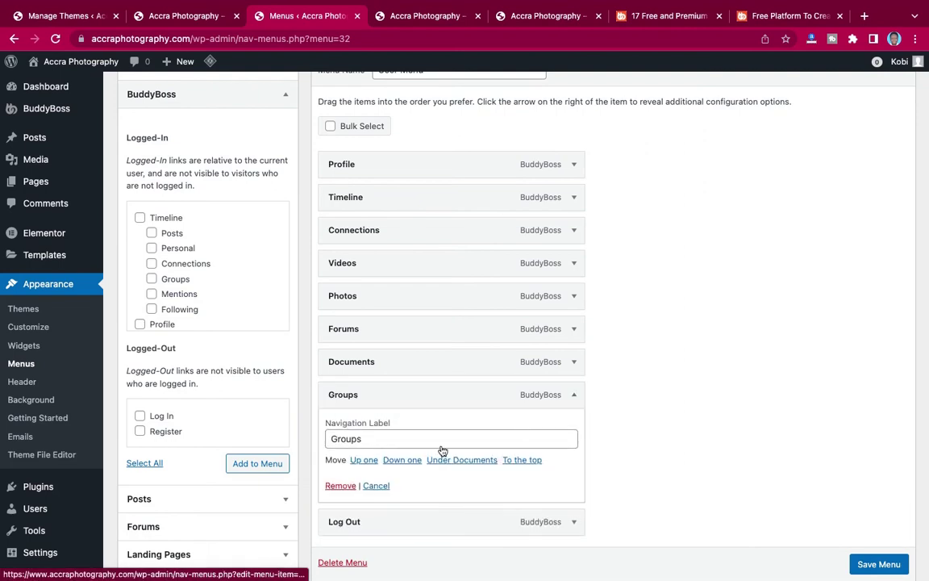
{"action": "left_click", "coordinate": [340, 485]}
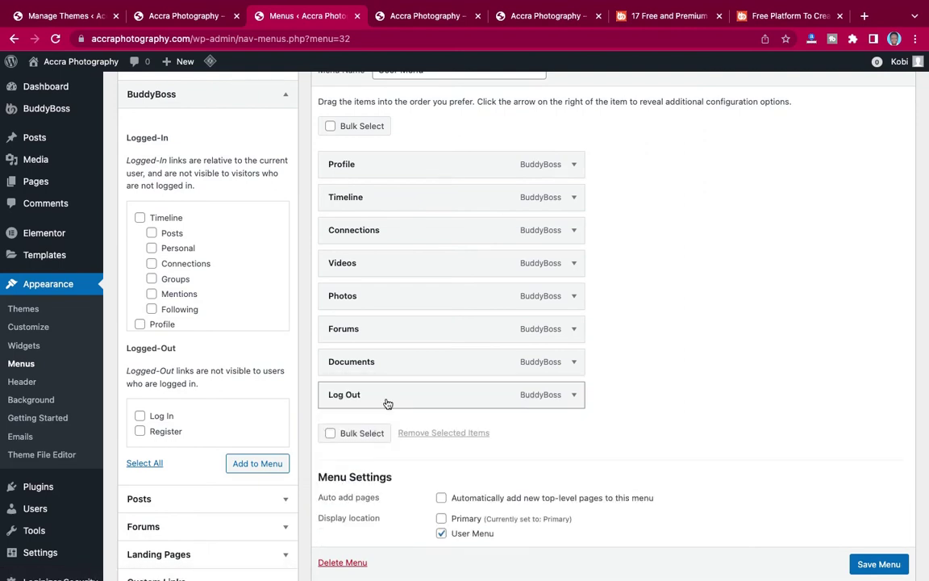
Move Photos above Videos, bring Documents up below Videos, and remove Forums.
{"action": "left_click", "coordinate": [407, 16]}
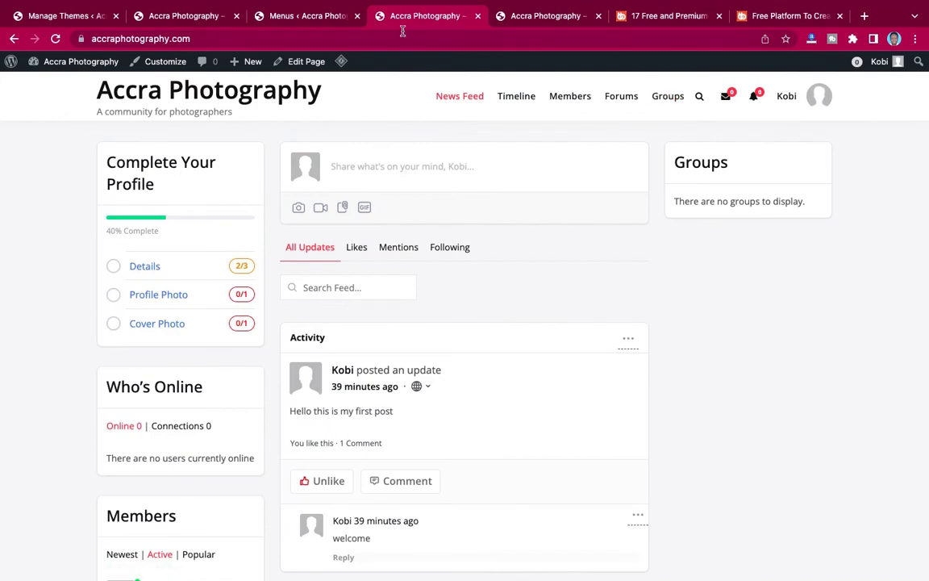
{"action": "left_click", "coordinate": [314, 22]}
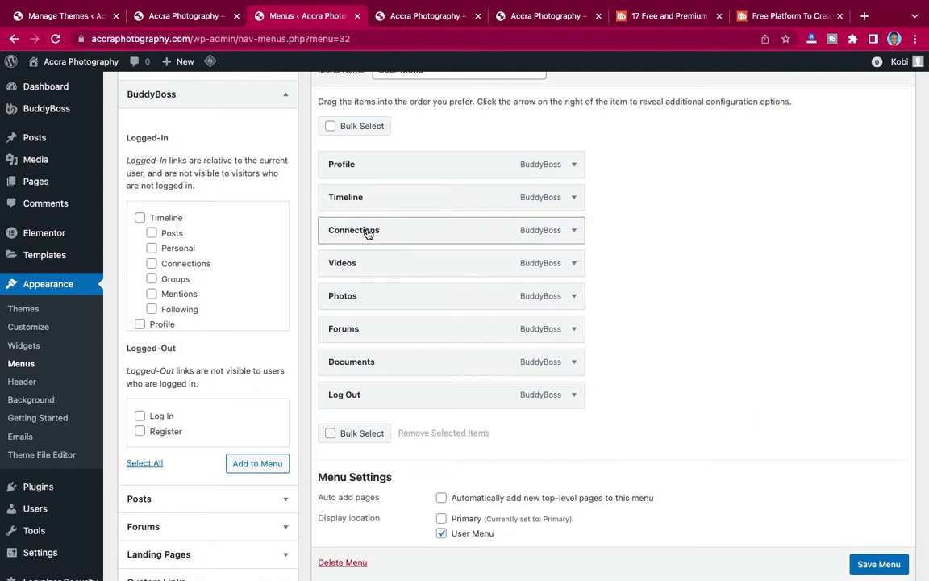
{"action": "right_click", "coordinate": [379, 301]}
{"action": "left_click", "coordinate": [374, 292]}
{"action": "left_click_drag", "start_coordinate": [373, 300], "coordinate": [368, 268]}
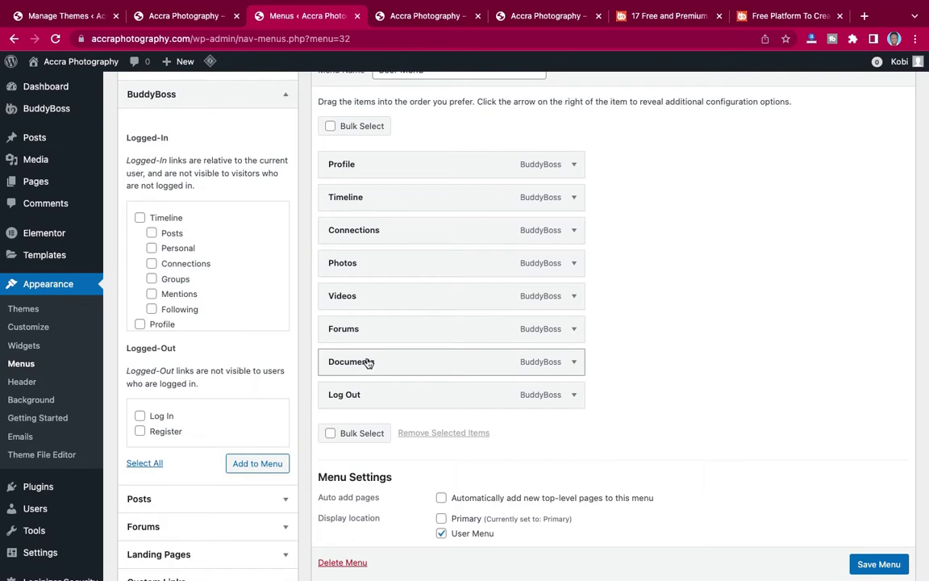
{"action": "left_click_drag", "start_coordinate": [367, 363], "coordinate": [374, 328]}
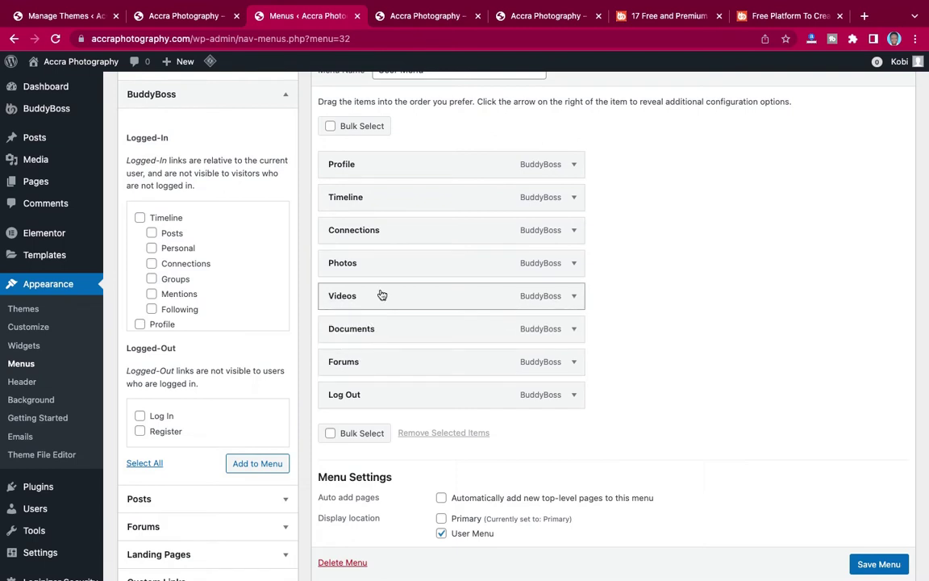
{"action": "left_click", "coordinate": [577, 361]}
{"action": "left_click", "coordinate": [338, 450]}
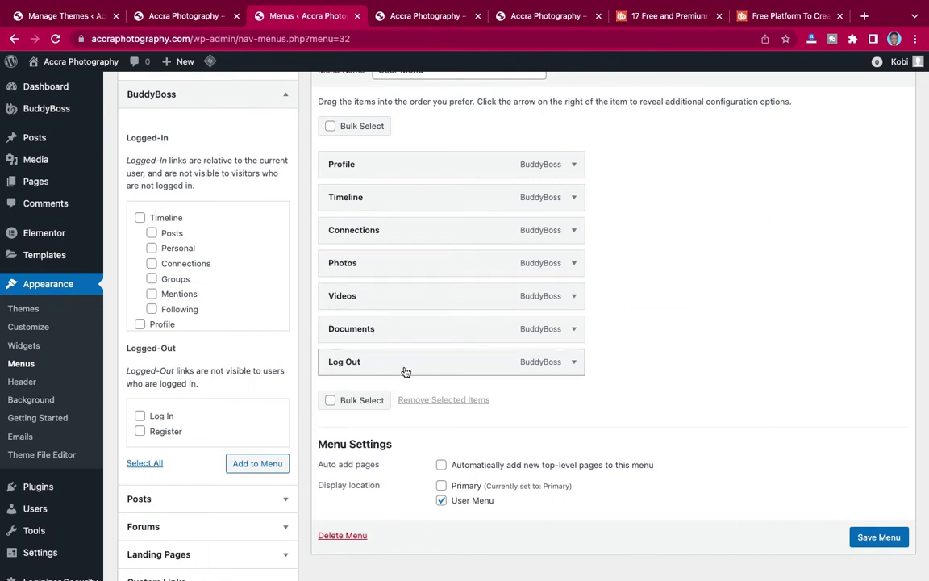
{"action": "scroll", "coordinate": [481, 370], "scroll_direction": "down", "scroll_amount": 1}
{"action": "scroll", "coordinate": [482, 370], "scroll_direction": "down", "scroll_amount": 1}
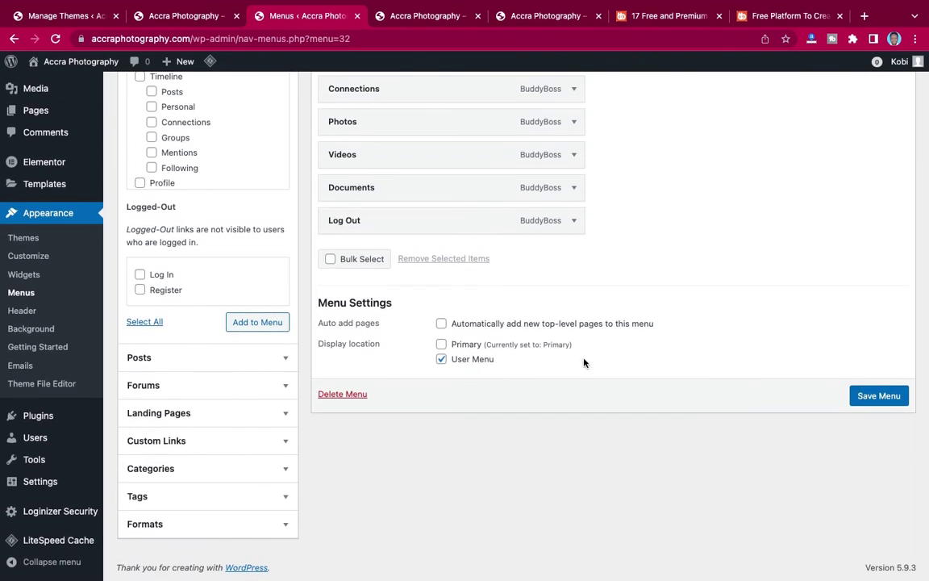
{"action": "left_click", "coordinate": [871, 396]}
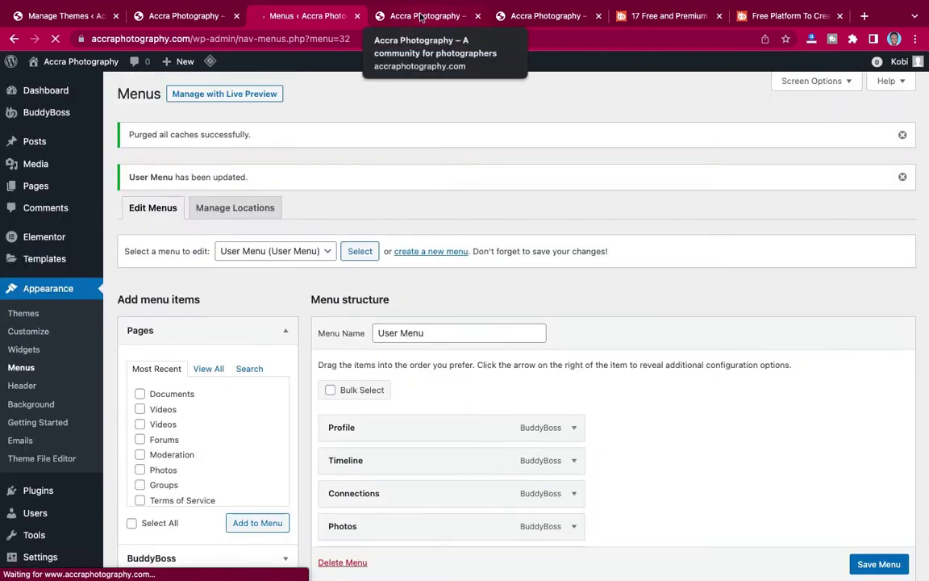
{"action": "left_click", "coordinate": [420, 16]}
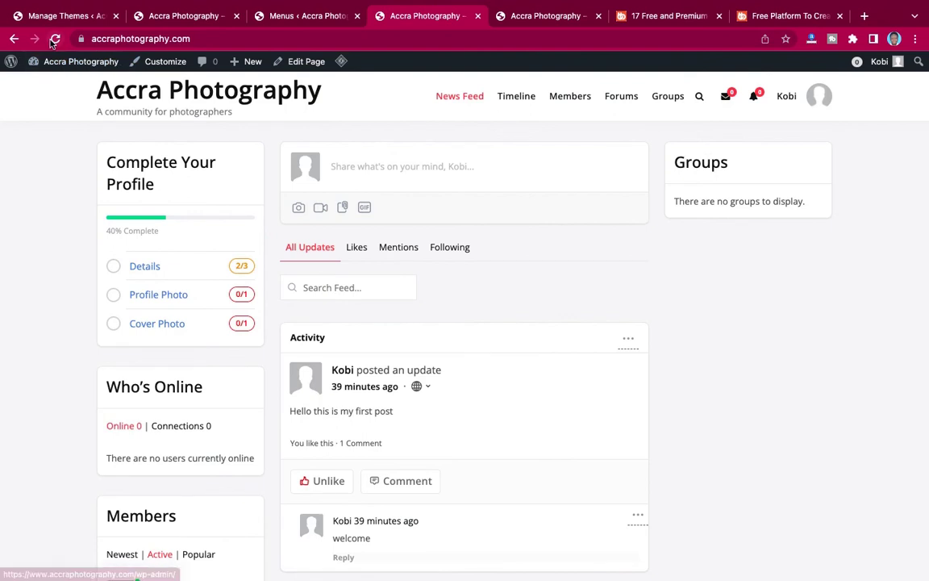
{"action": "left_click", "coordinate": [53, 39]}
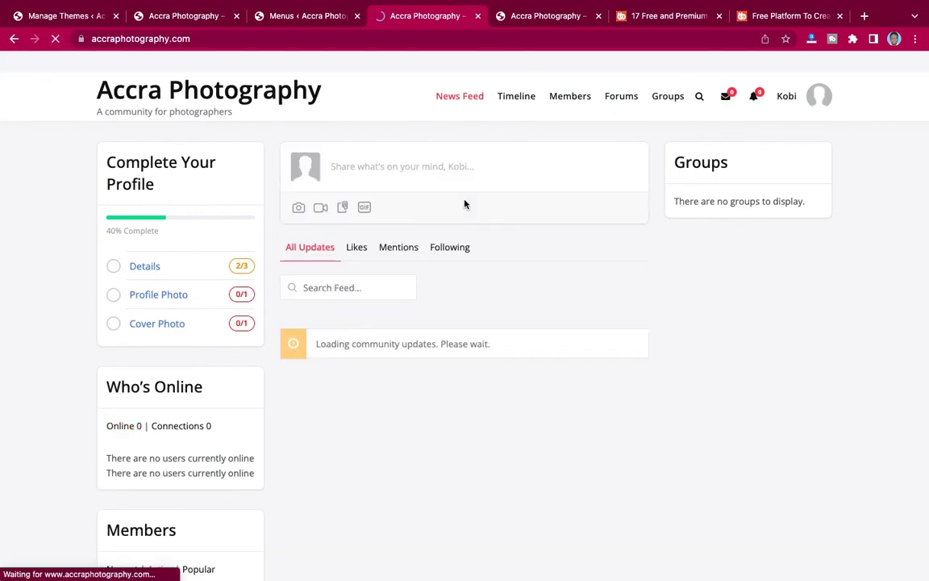
{"action": "mouse_move", "coordinate": [788, 99]}
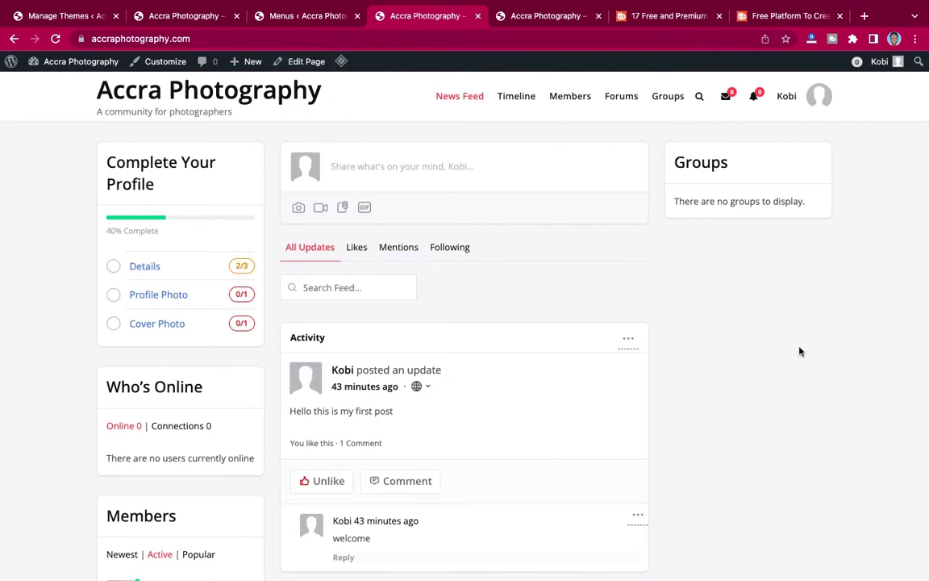
{"action": "scroll", "coordinate": [800, 351], "scroll_direction": "down", "scroll_amount": 2}
{"action": "scroll", "coordinate": [799, 351], "scroll_direction": "up", "scroll_amount": 2}
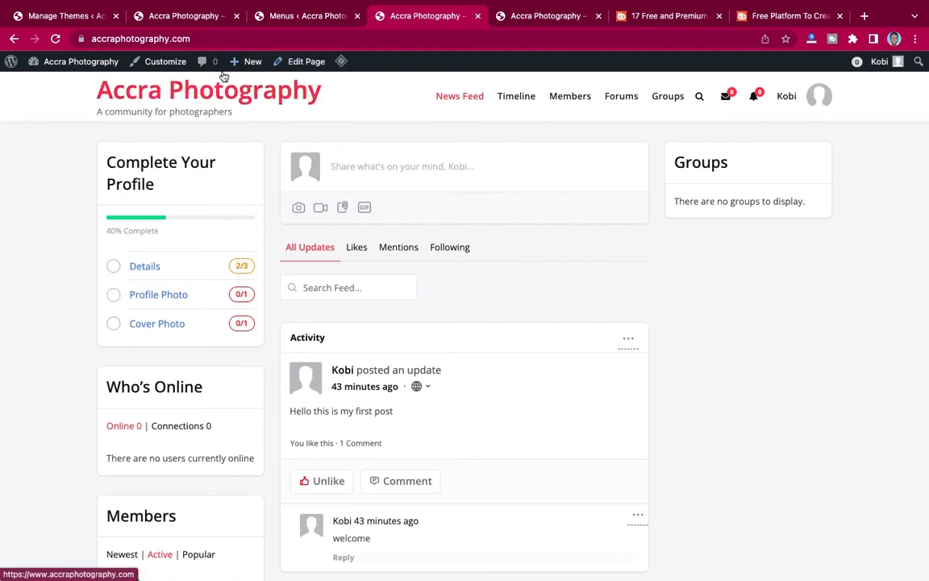
Change Max Content Layout Width from 1170px to 1380px in Site Layout, publish, and reload the site.
{"action": "left_click", "coordinate": [165, 62]}
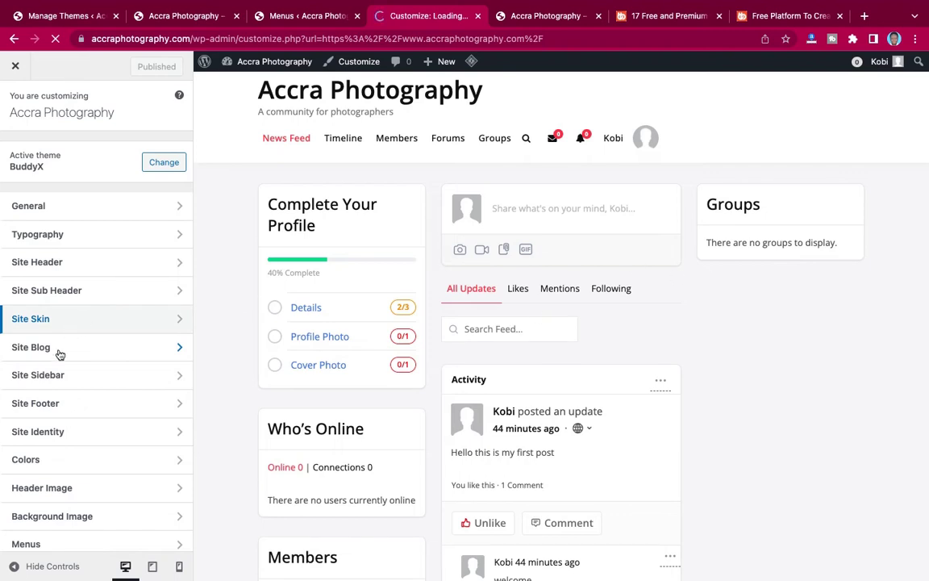
{"action": "left_click", "coordinate": [83, 208]}
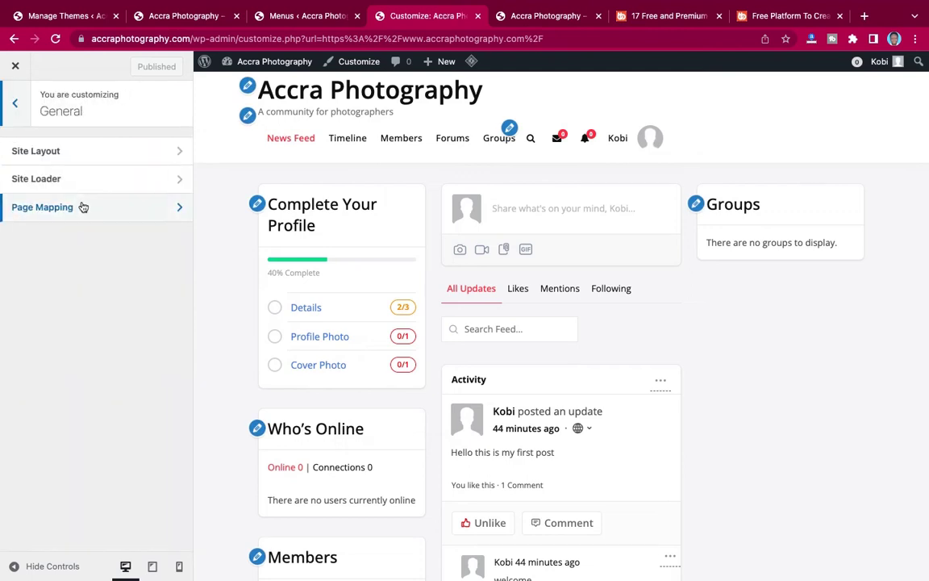
{"action": "left_click", "coordinate": [84, 154]}
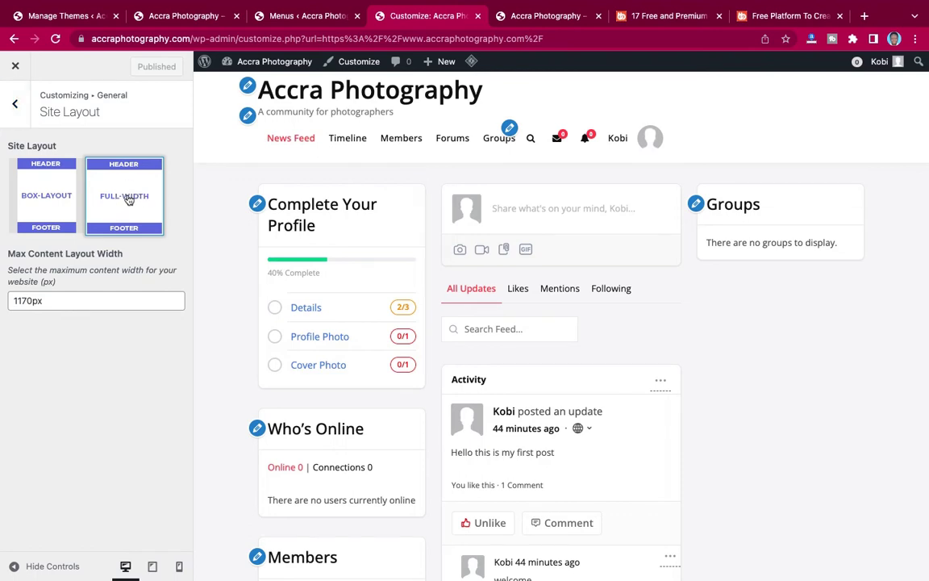
{"action": "left_click", "coordinate": [22, 300]}
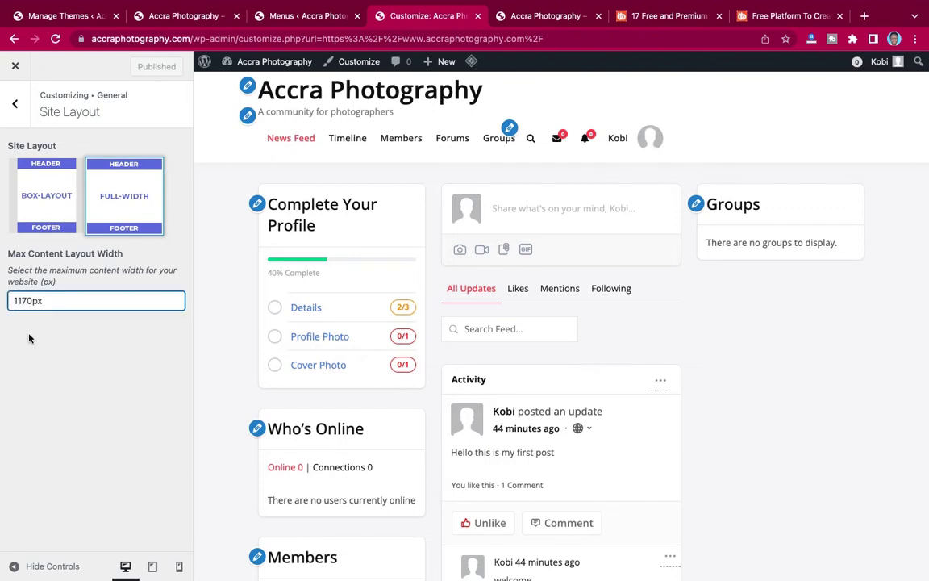
{"action": "key", "text": "BackSpace"}
{"action": "type", "text": "3"}
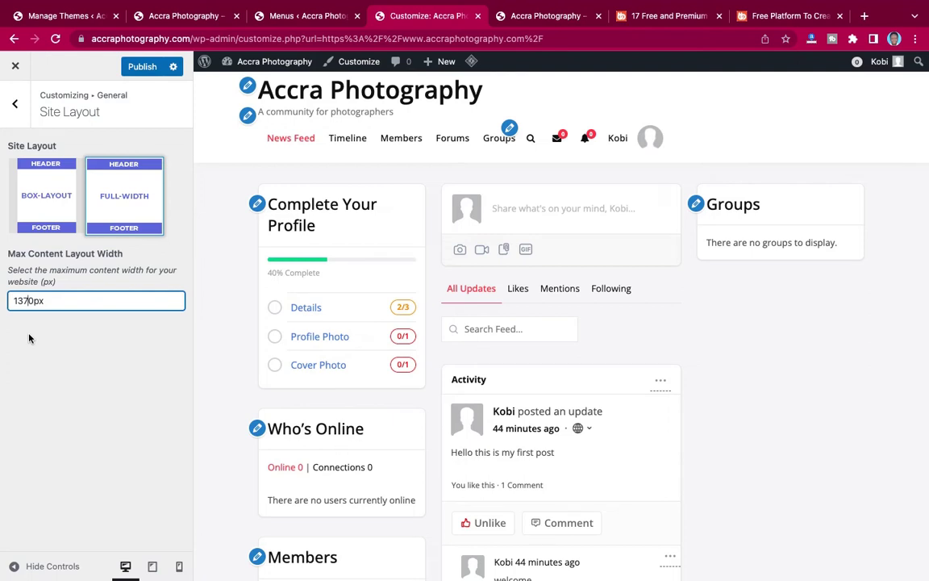
{"action": "key", "text": "Delete"}
{"action": "type", "text": "8"}
{"action": "left_click", "coordinate": [141, 66]}
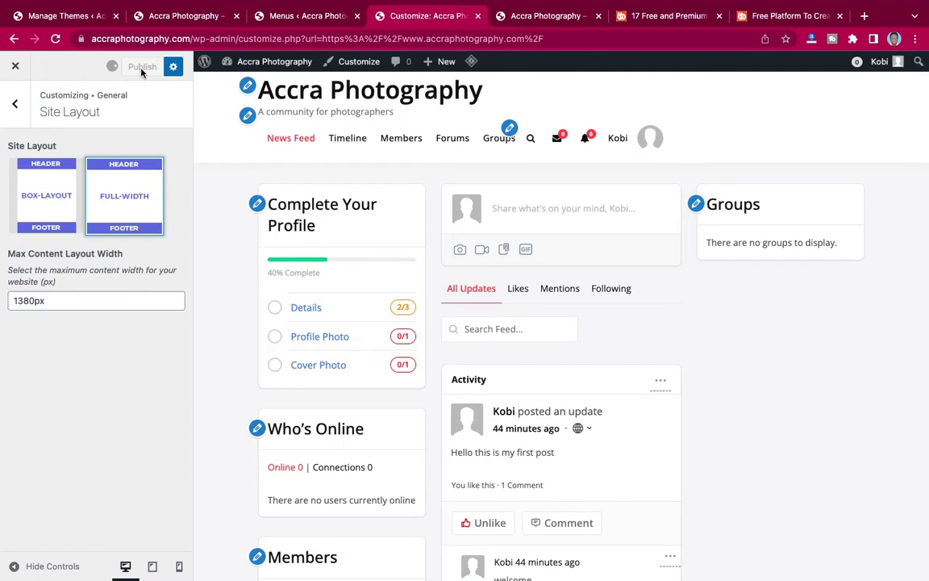
{"action": "left_click", "coordinate": [522, 18]}
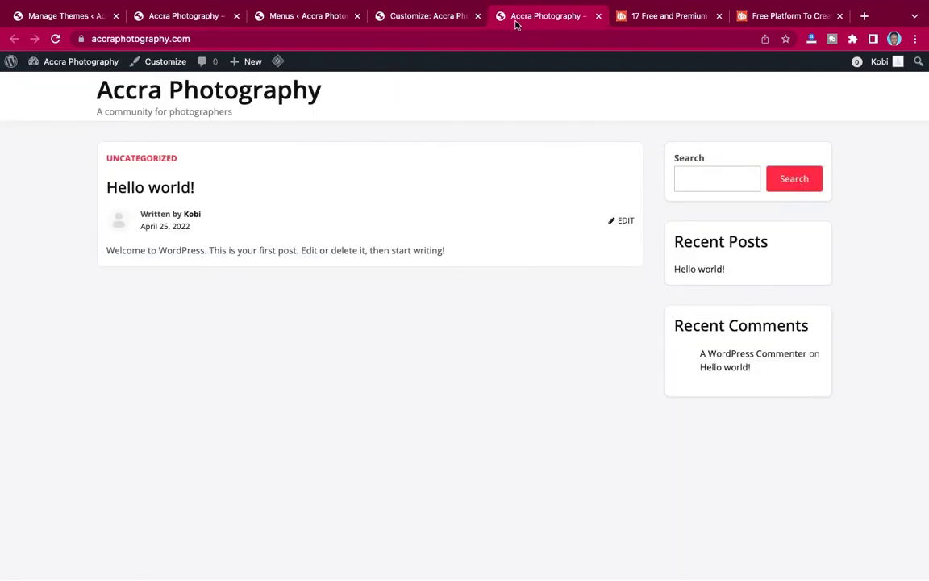
{"action": "left_click", "coordinate": [56, 38]}
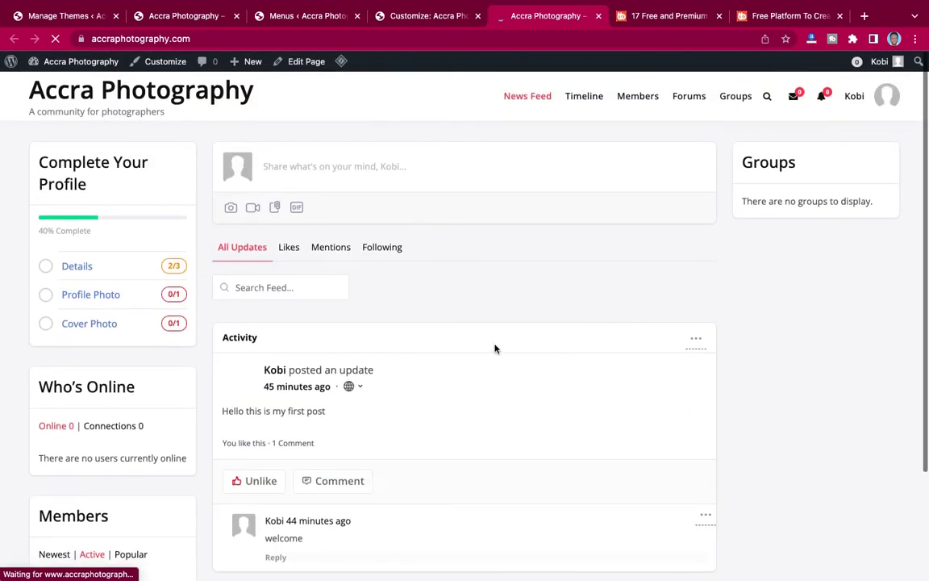
Set Registration Page to Register under General > Page Mapping, publish, and go to Themes.
{"action": "left_click", "coordinate": [399, 21]}
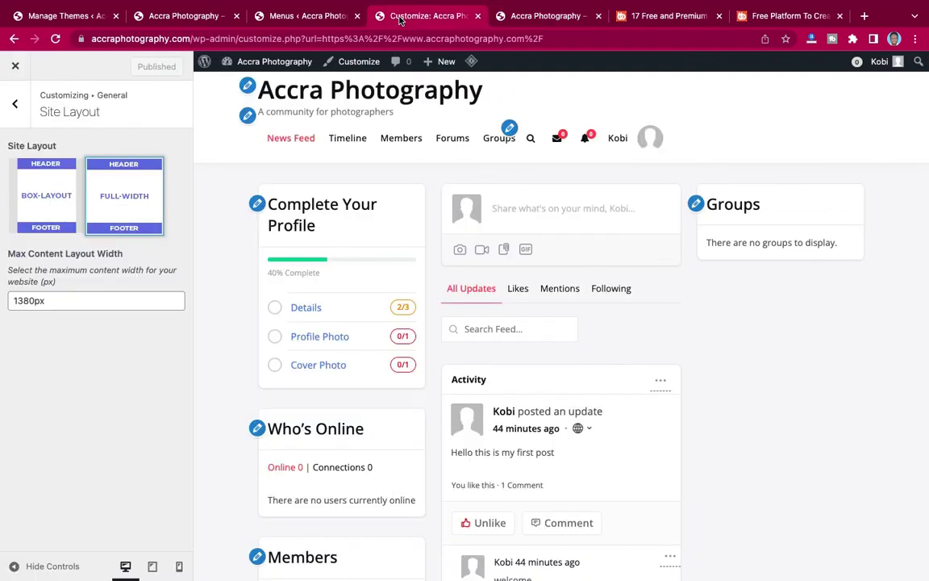
{"action": "left_click", "coordinate": [14, 106]}
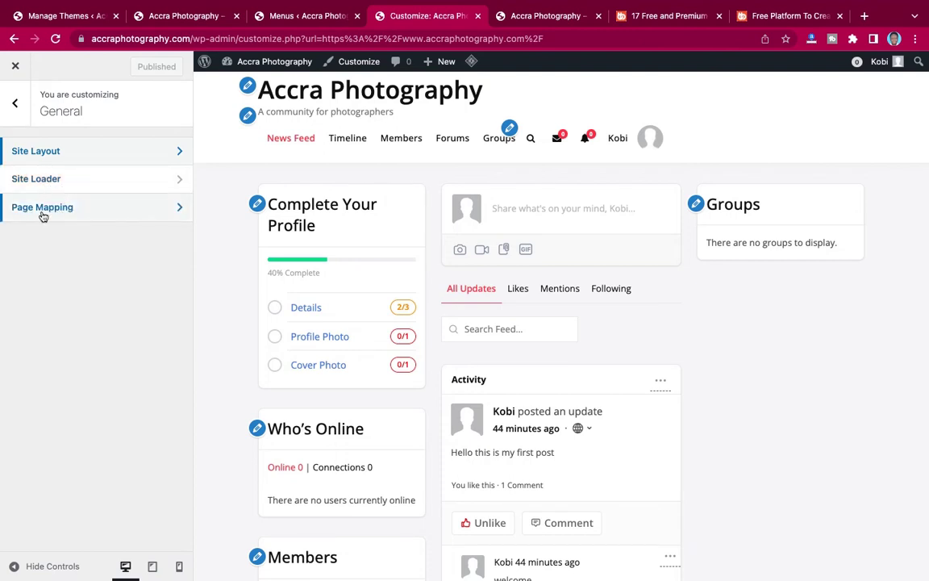
{"action": "left_click", "coordinate": [92, 216]}
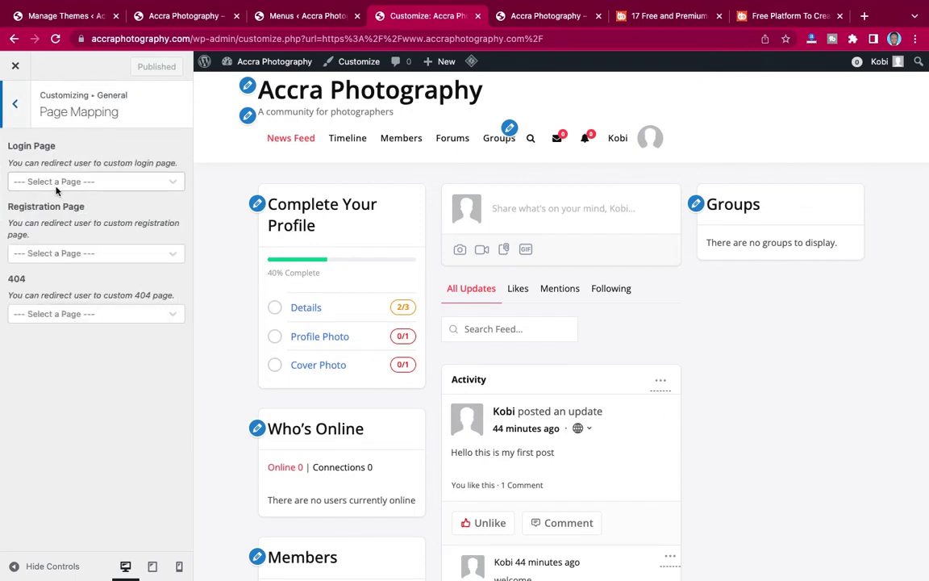
{"action": "left_click", "coordinate": [65, 184]}
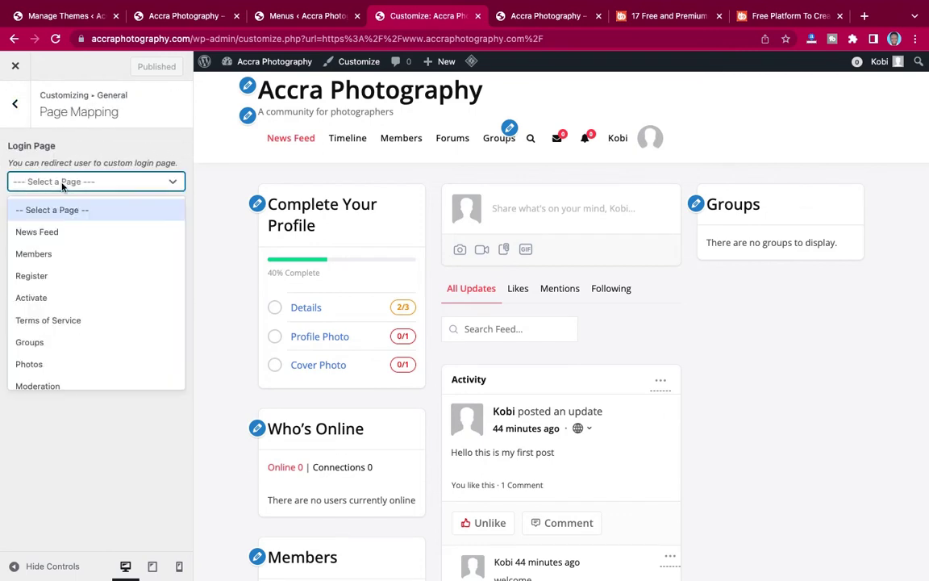
{"action": "left_click", "coordinate": [62, 184]}
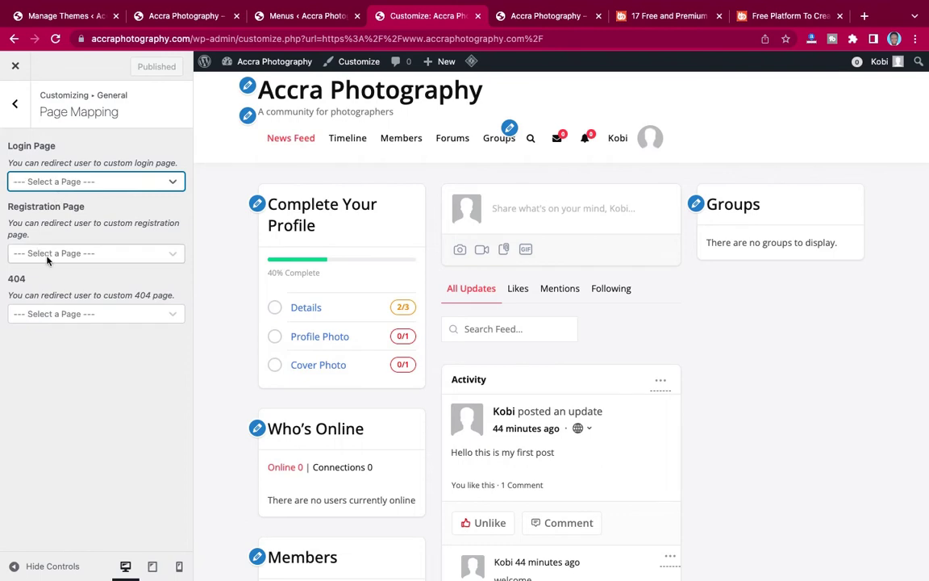
{"action": "left_click", "coordinate": [47, 255]}
{"action": "scroll", "coordinate": [24, 373], "scroll_direction": "down", "scroll_amount": 3}
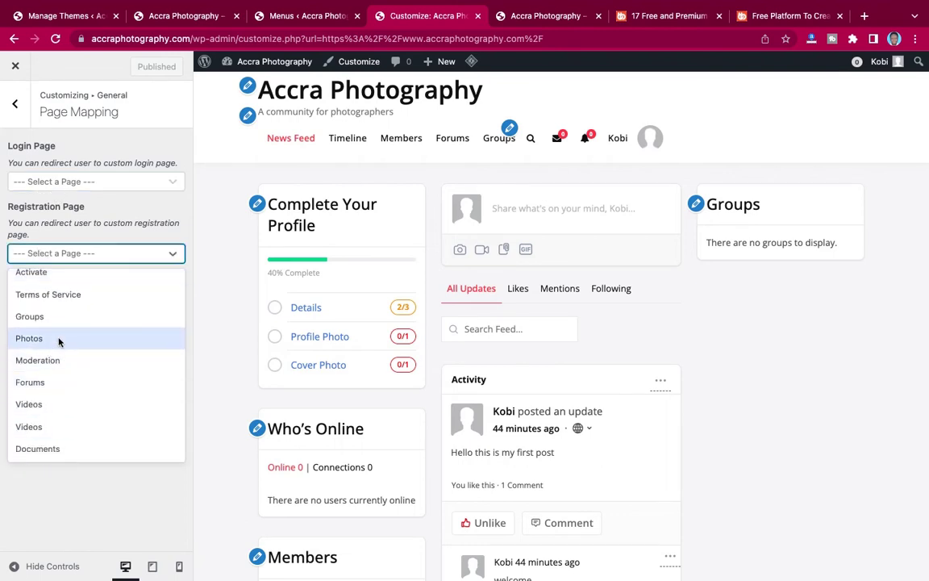
{"action": "scroll", "coordinate": [59, 342], "scroll_direction": "up", "scroll_amount": 2}
{"action": "scroll", "coordinate": [58, 342], "scroll_direction": "down", "scroll_amount": 2}
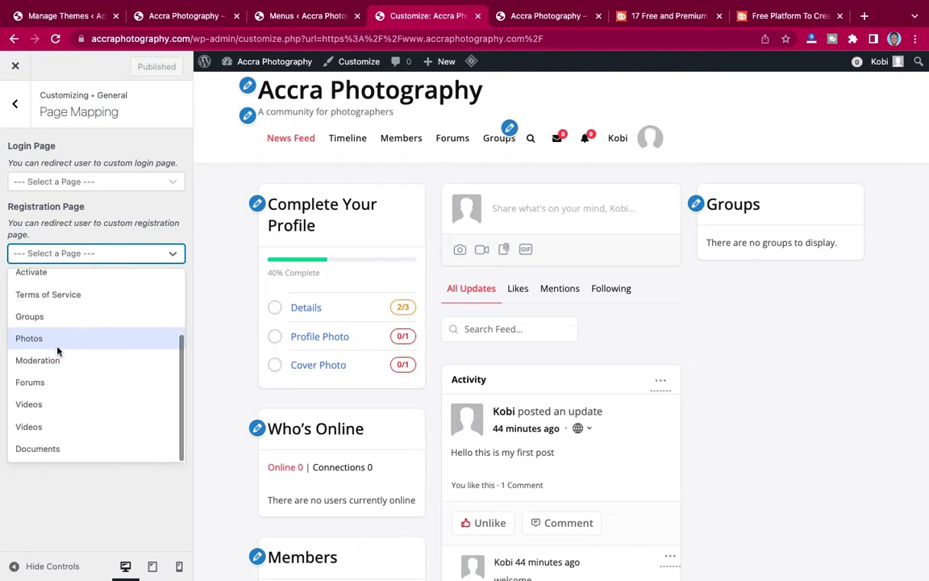
{"action": "scroll", "coordinate": [56, 376], "scroll_direction": "up", "scroll_amount": 2}
{"action": "left_click", "coordinate": [42, 326]}
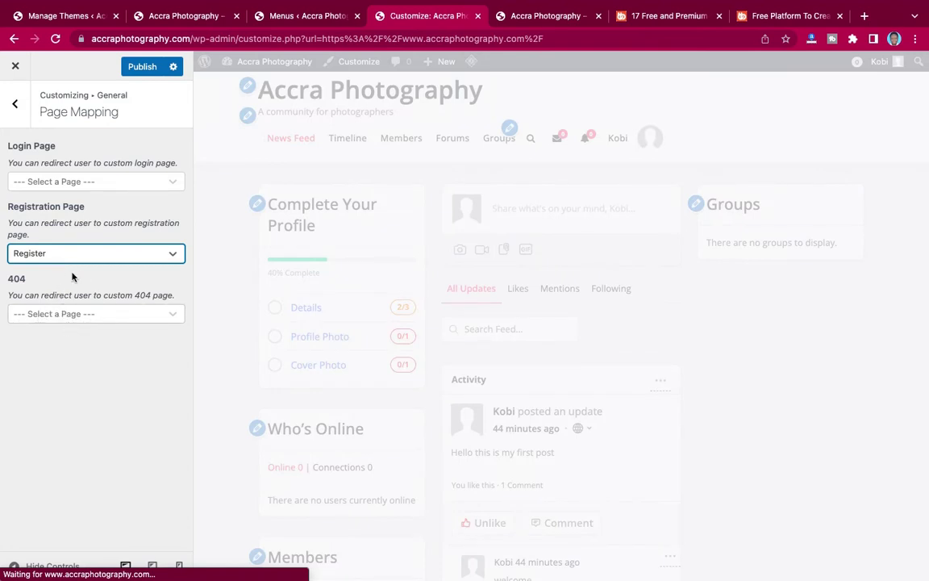
{"action": "left_click", "coordinate": [139, 67]}
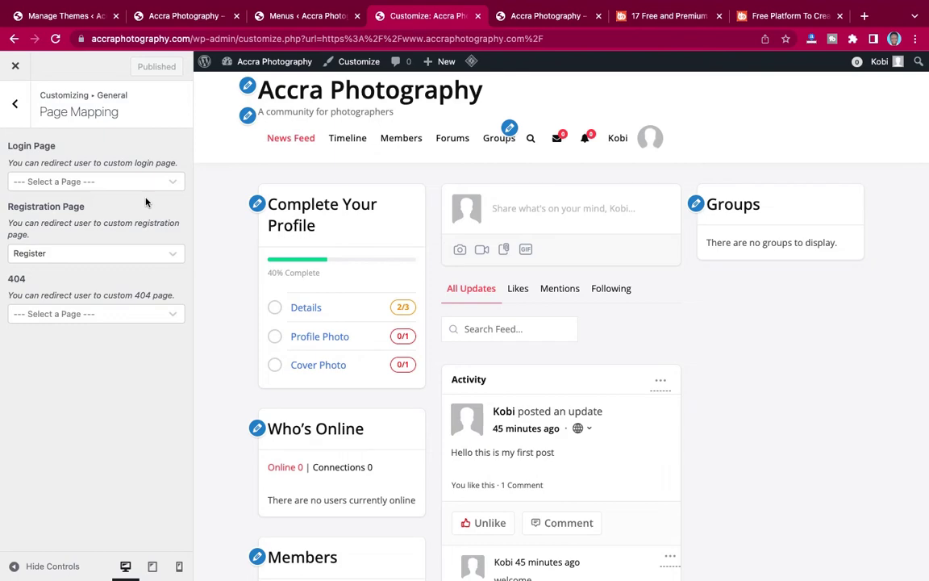
{"action": "left_click", "coordinate": [71, 15]}
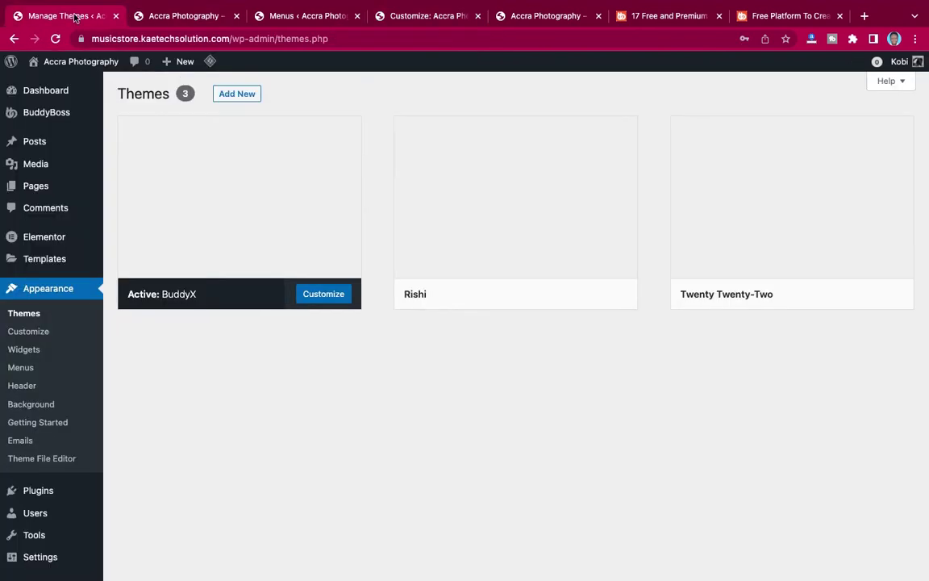
Load the site's copied address, musicstore.kaetechsolution.com, in a new incognito window.
{"action": "left_click", "coordinate": [182, 15]}
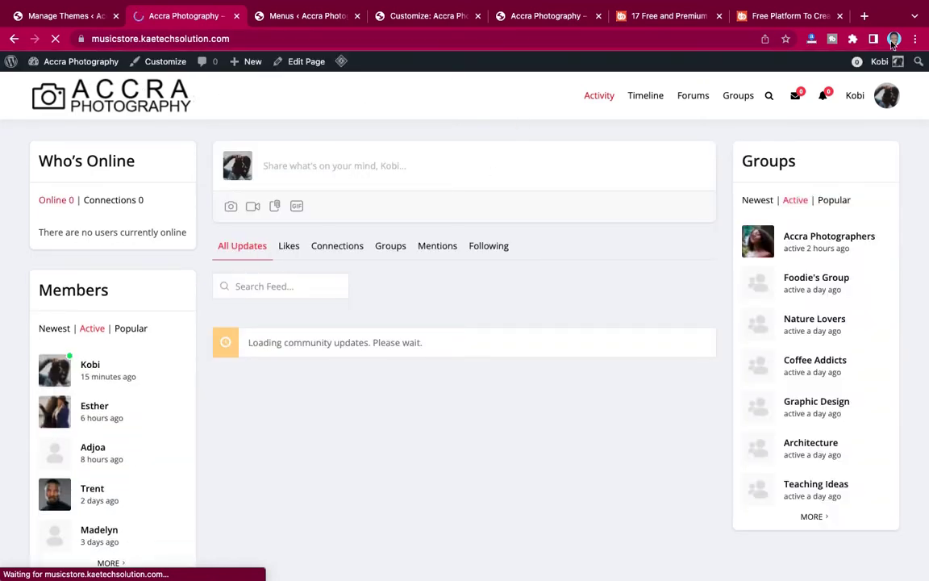
{"action": "left_click", "coordinate": [518, 40]}
{"action": "key", "text": "ctrl+c"}
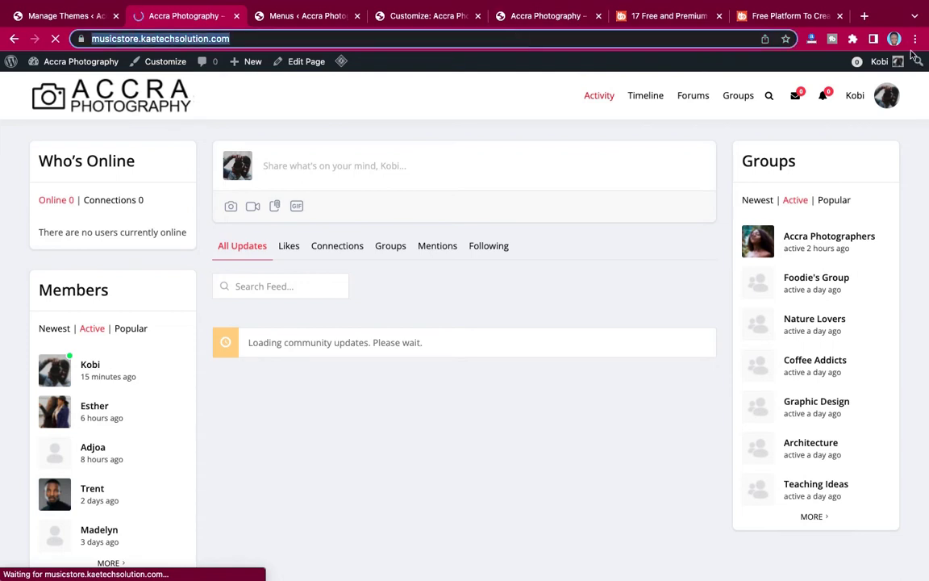
{"action": "left_click", "coordinate": [914, 38]}
{"action": "left_click", "coordinate": [817, 99]}
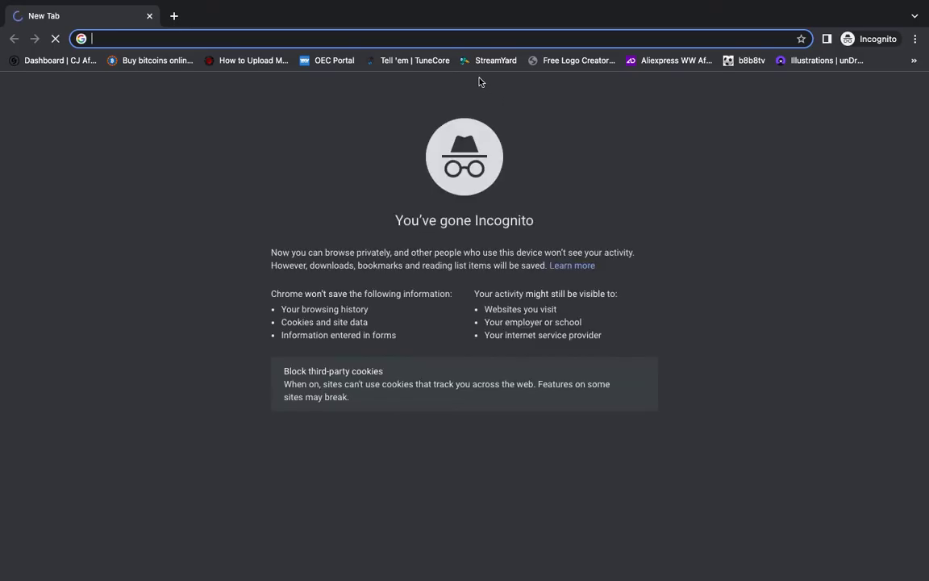
{"action": "key", "text": "ctrl+v"}
{"action": "key", "text": "Return"}
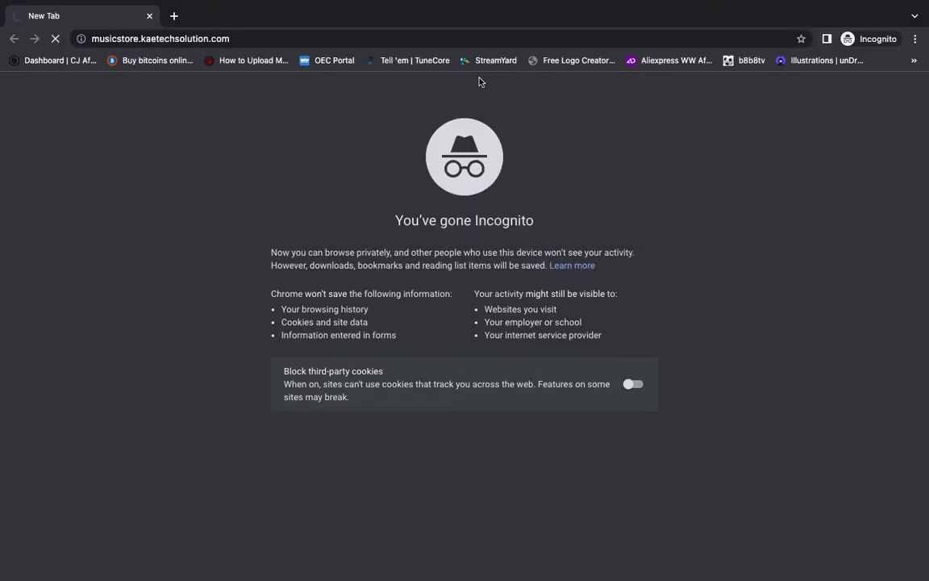
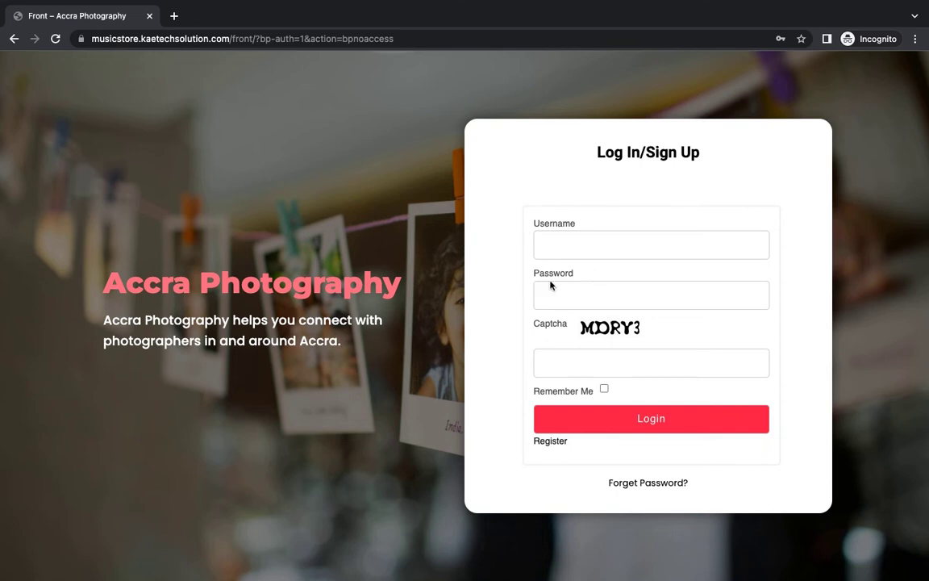
Switch to the logged-in site and show the Customizer's Page Mapping settings for login, registration and 404.
{"action": "key", "text": "ctrl+Left"}
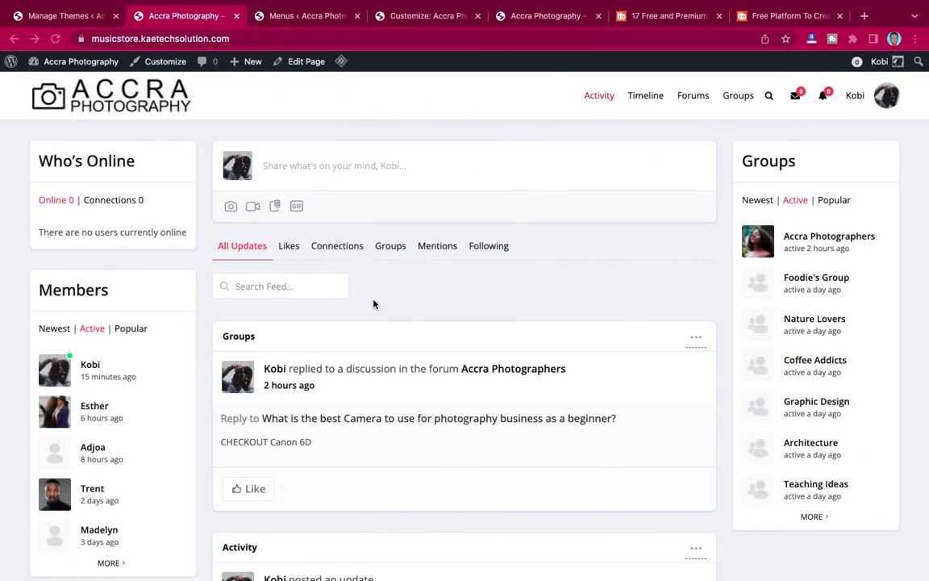
{"action": "left_click", "coordinate": [315, 19]}
{"action": "left_click", "coordinate": [400, 19]}
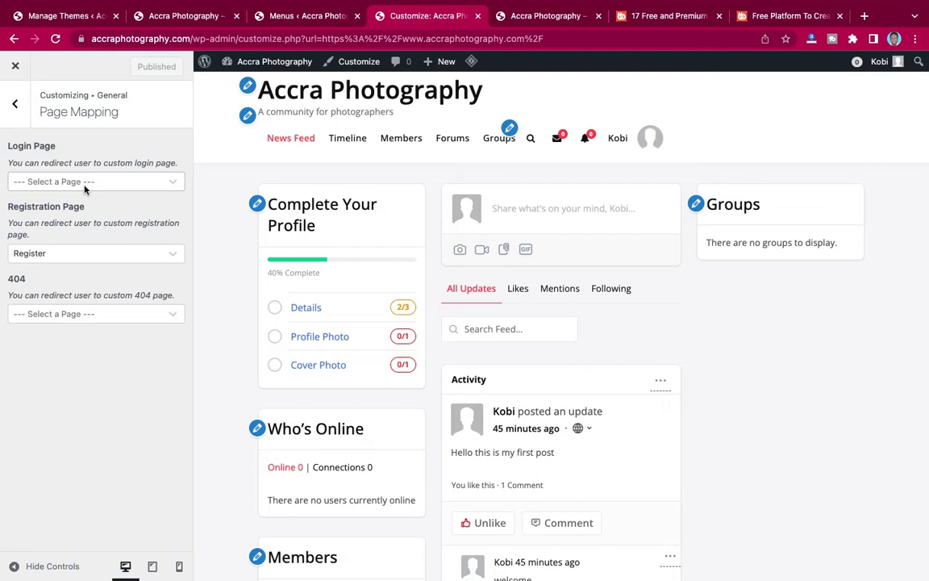
Return to the main Customizer list and review the Site Title typography settings.
{"action": "left_click", "coordinate": [18, 109]}
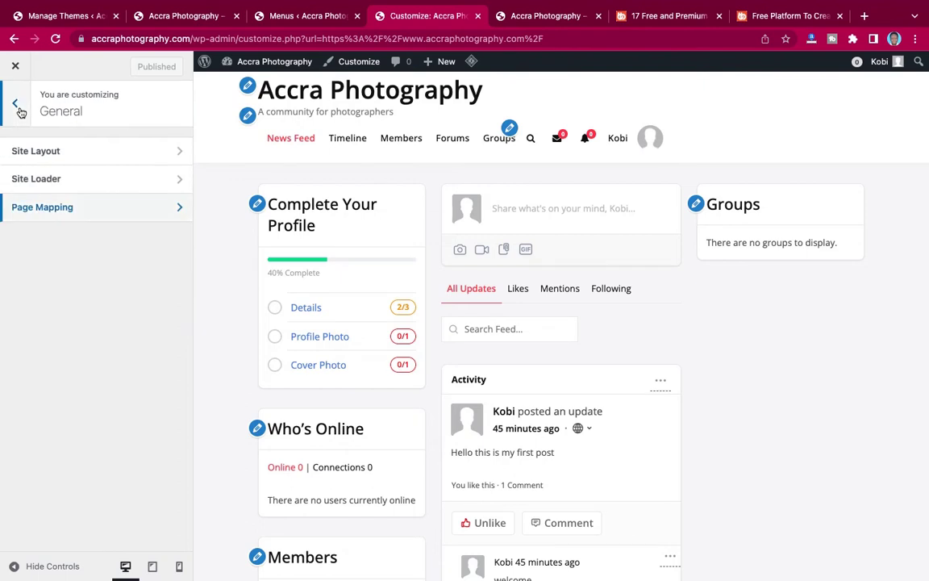
{"action": "left_click", "coordinate": [17, 108]}
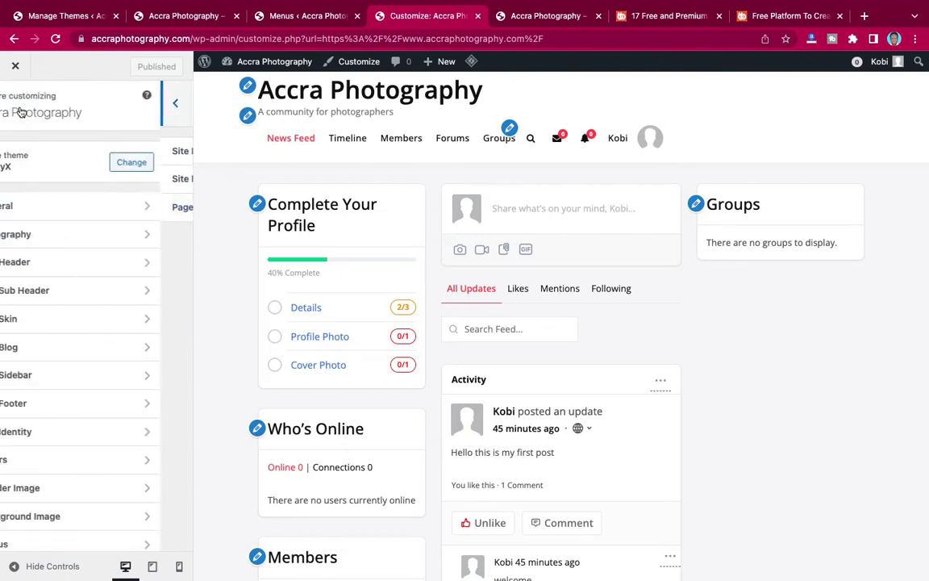
{"action": "left_click", "coordinate": [39, 237]}
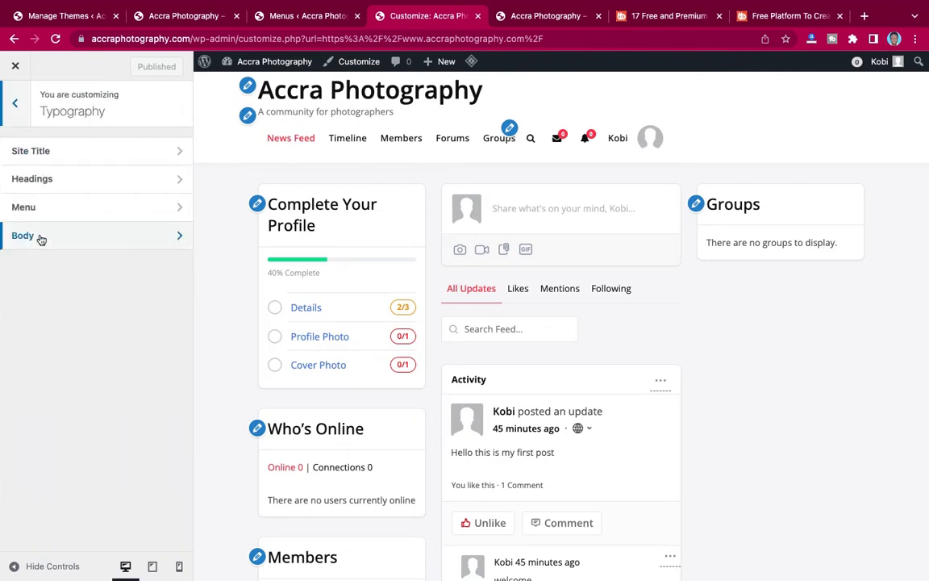
{"action": "left_click", "coordinate": [84, 153]}
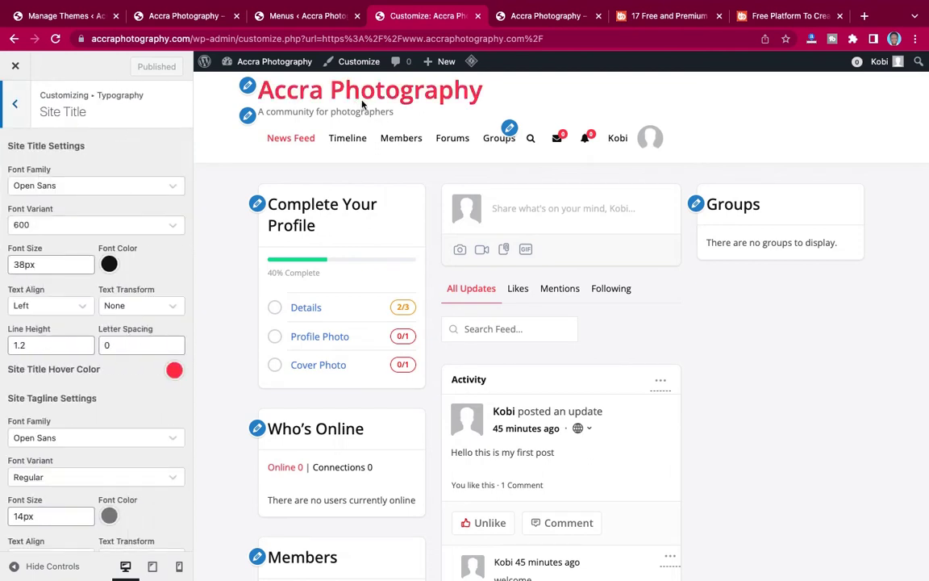
{"action": "scroll", "coordinate": [125, 296], "scroll_direction": "down", "scroll_amount": 5}
{"action": "scroll", "coordinate": [125, 296], "scroll_direction": "up", "scroll_amount": 2}
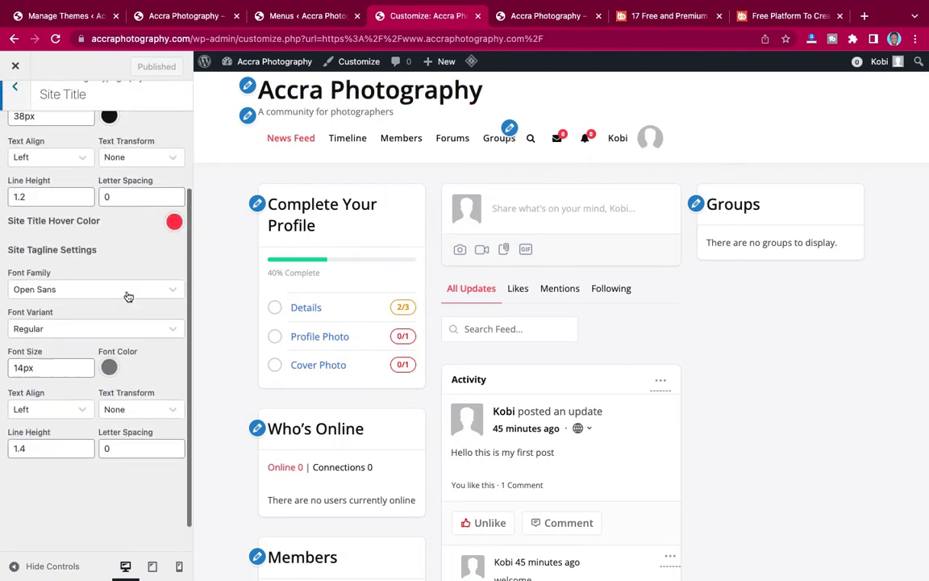
{"action": "scroll", "coordinate": [127, 296], "scroll_direction": "up", "scroll_amount": 3}
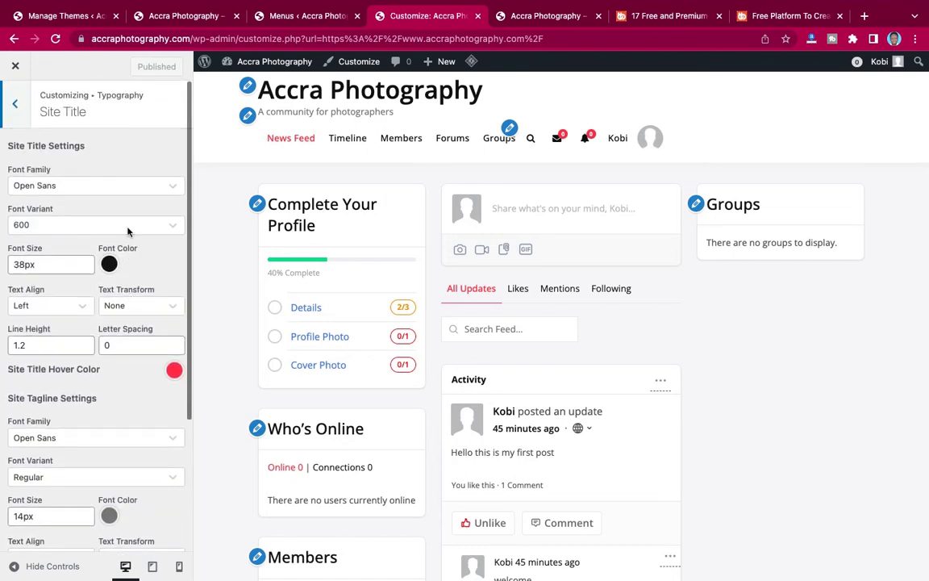
Review the Headings typography, then bring up Menu typography (Open Sans, 500, 14px).
{"action": "left_click", "coordinate": [15, 100]}
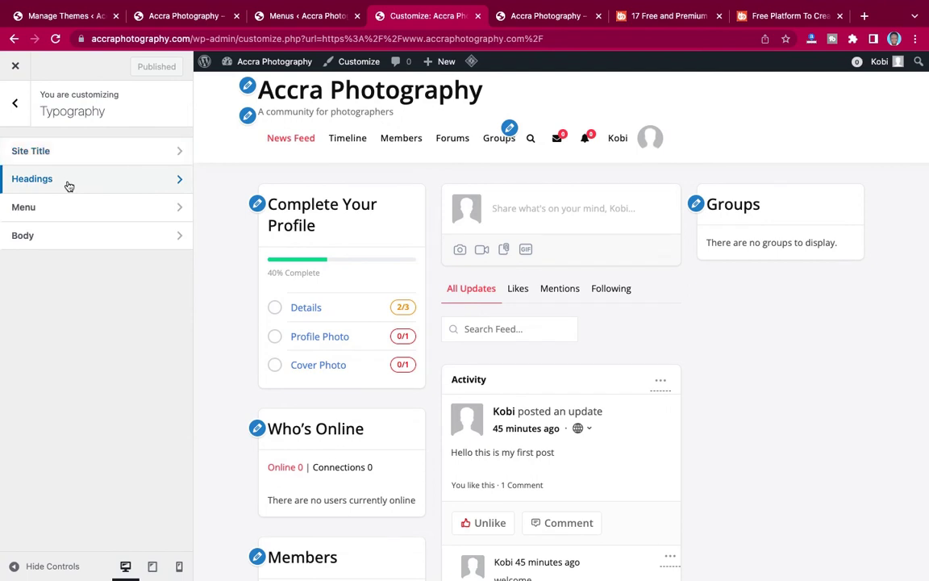
{"action": "left_click", "coordinate": [68, 182]}
{"action": "scroll", "coordinate": [74, 305], "scroll_direction": "down", "scroll_amount": 5}
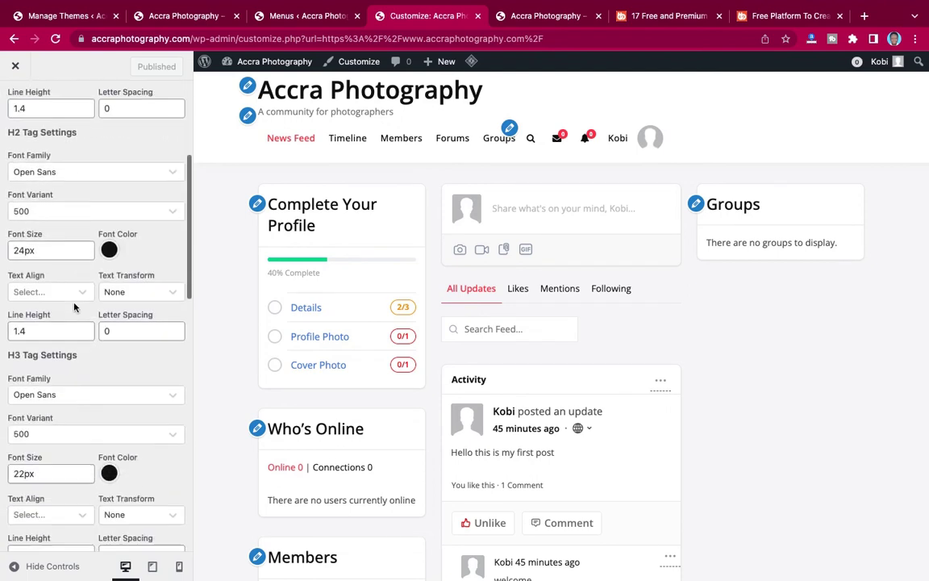
{"action": "scroll", "coordinate": [75, 306], "scroll_direction": "up", "scroll_amount": 4}
{"action": "scroll", "coordinate": [74, 308], "scroll_direction": "up", "scroll_amount": 2}
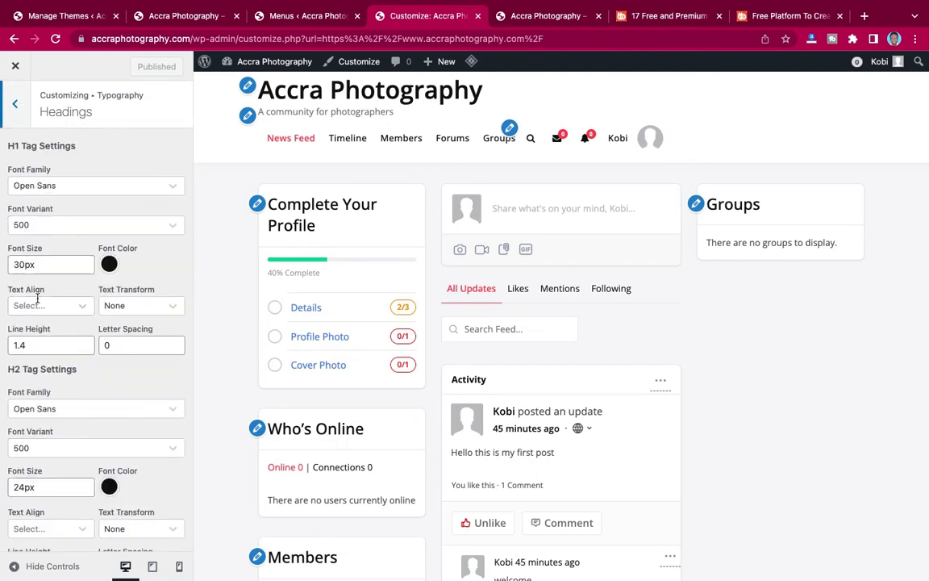
{"action": "left_click", "coordinate": [19, 106]}
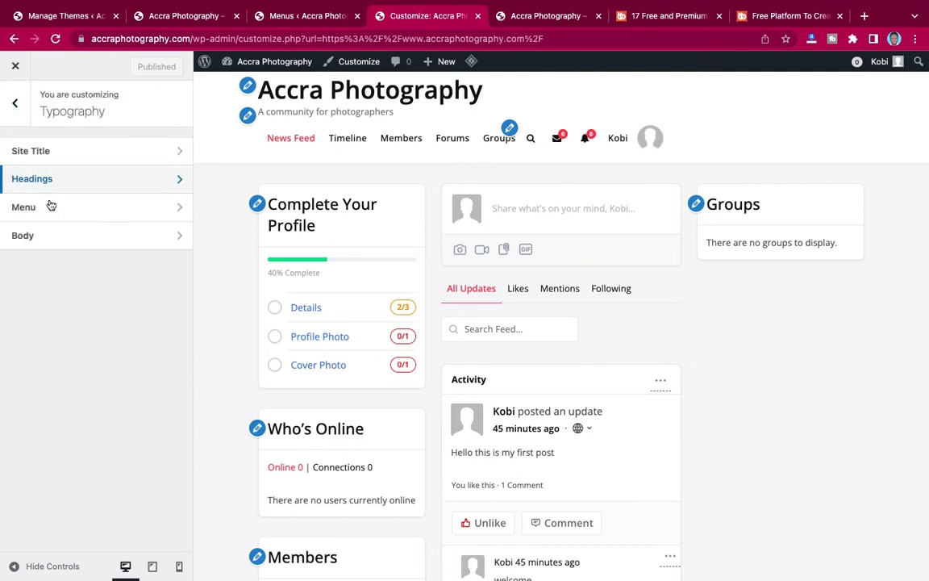
{"action": "left_click", "coordinate": [49, 217]}
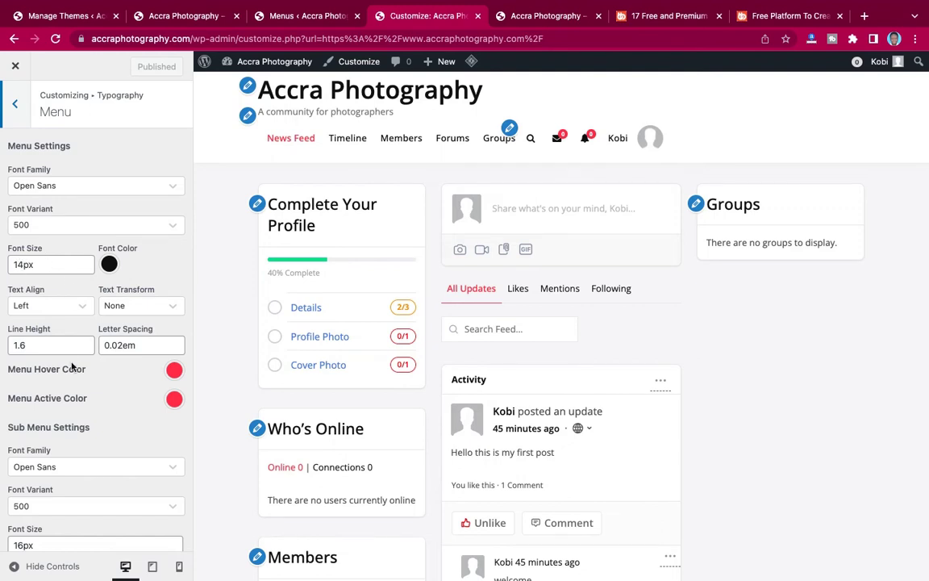
Review Menu and Body typography (Open Sans, Regular, 14px), then return to the main Customizer list.
{"action": "scroll", "coordinate": [77, 373], "scroll_direction": "down", "scroll_amount": 1}
{"action": "scroll", "coordinate": [76, 378], "scroll_direction": "up", "scroll_amount": 1}
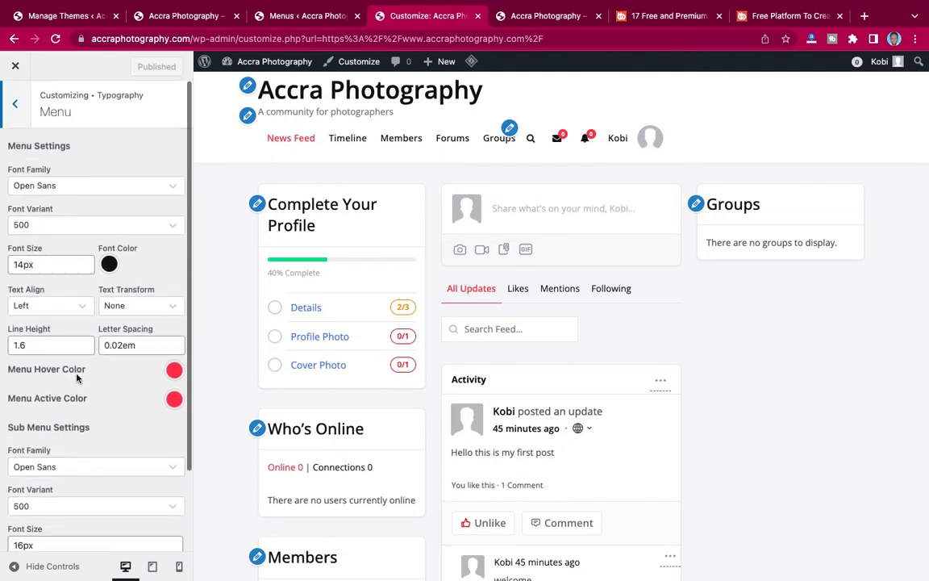
{"action": "left_click", "coordinate": [19, 103]}
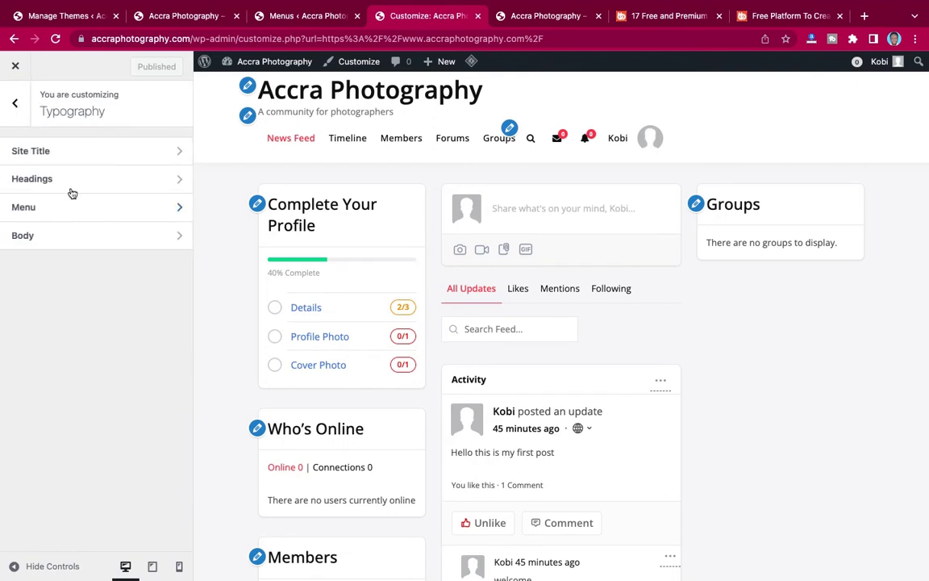
{"action": "left_click", "coordinate": [51, 242]}
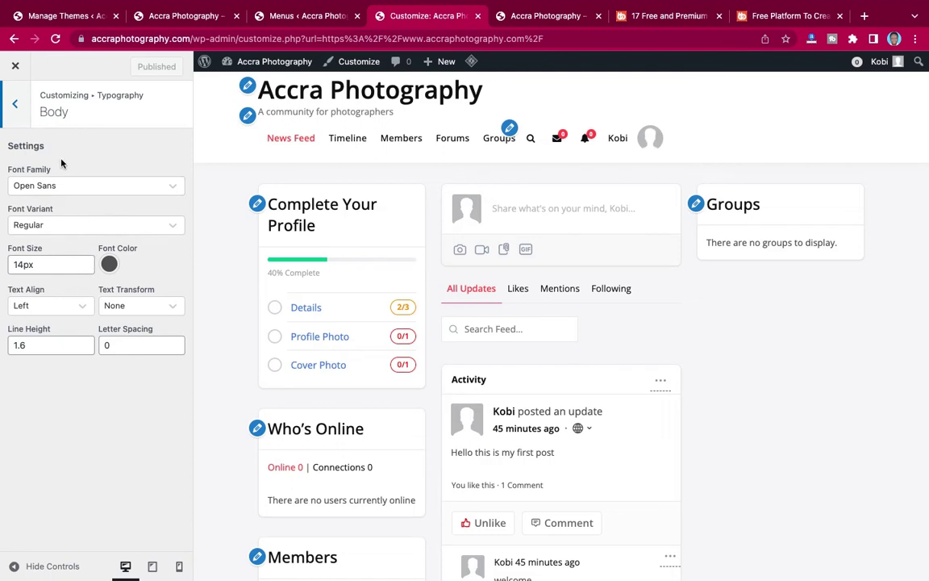
{"action": "left_click", "coordinate": [17, 106]}
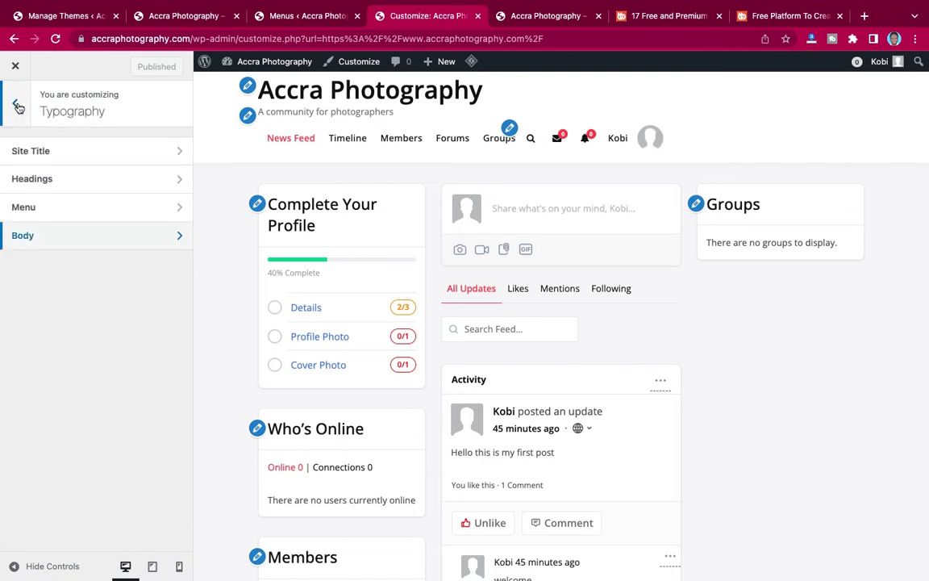
{"action": "left_click", "coordinate": [17, 106]}
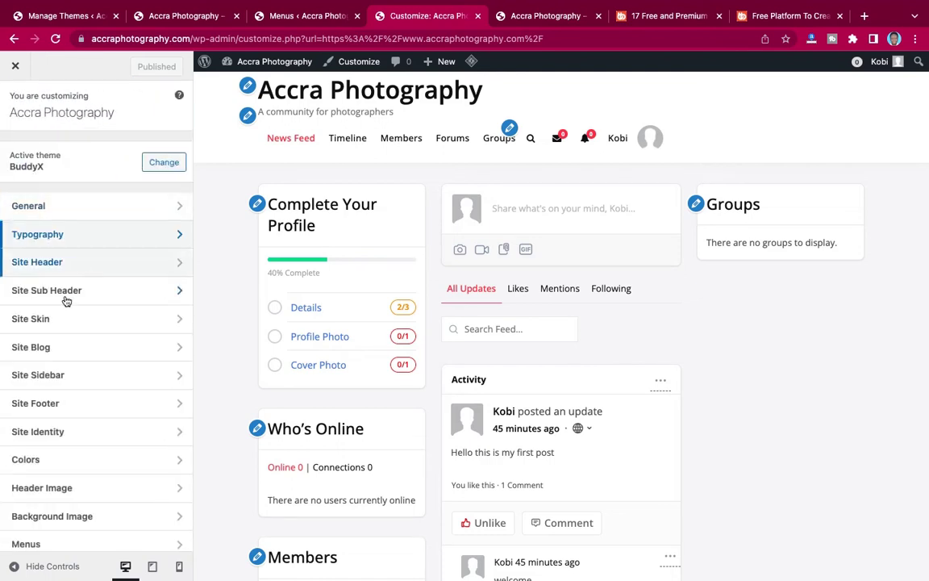
{"action": "left_click", "coordinate": [96, 265]}
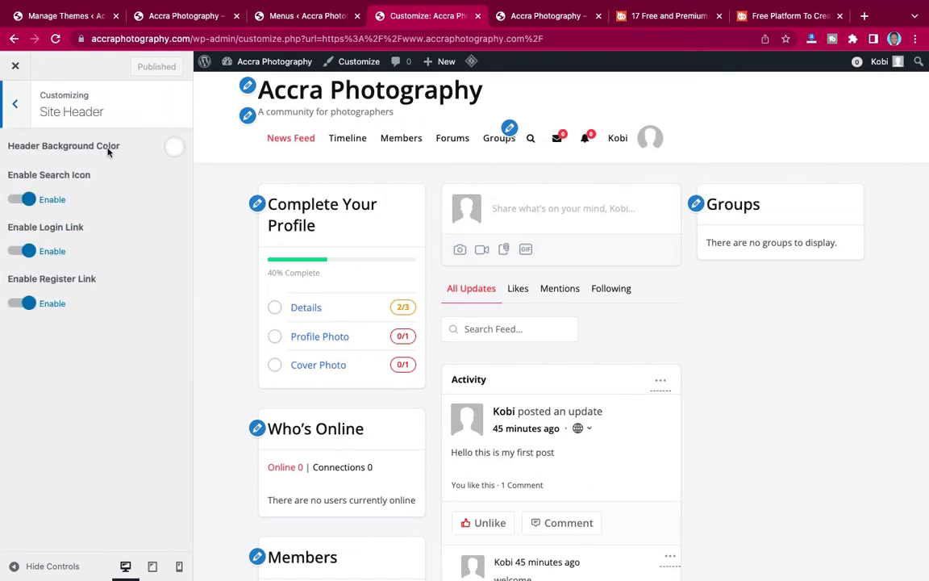
{"action": "left_click", "coordinate": [174, 149]}
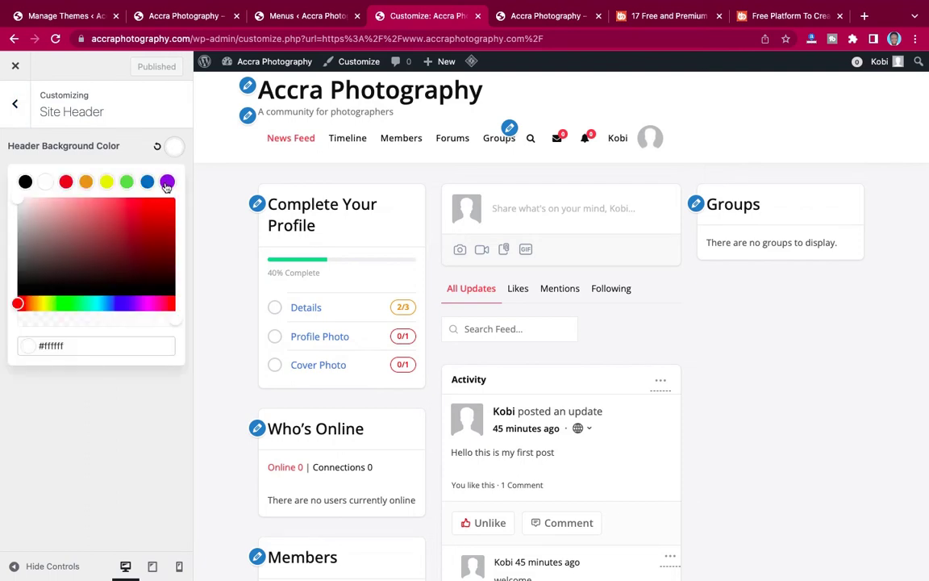
{"action": "left_click", "coordinate": [167, 183]}
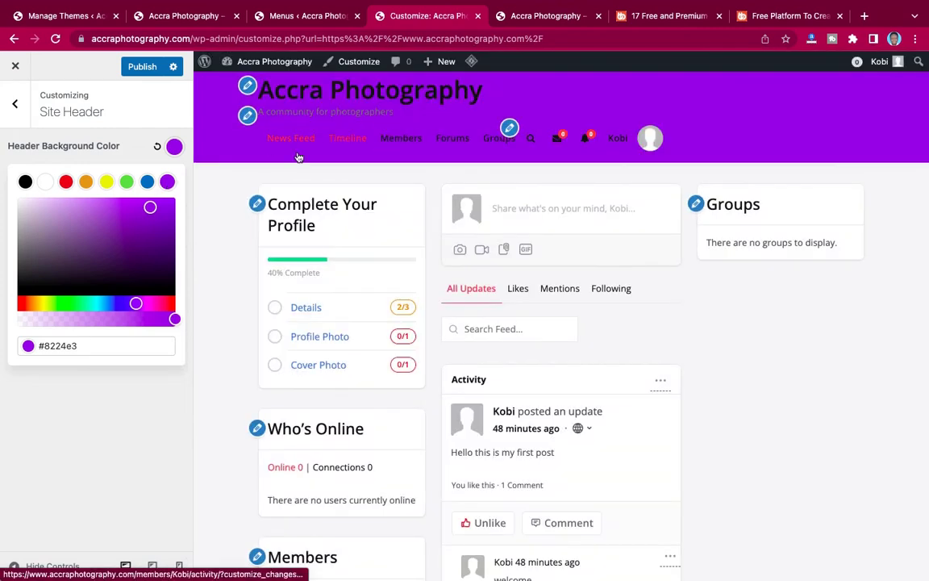
{"action": "left_click", "coordinate": [45, 182]}
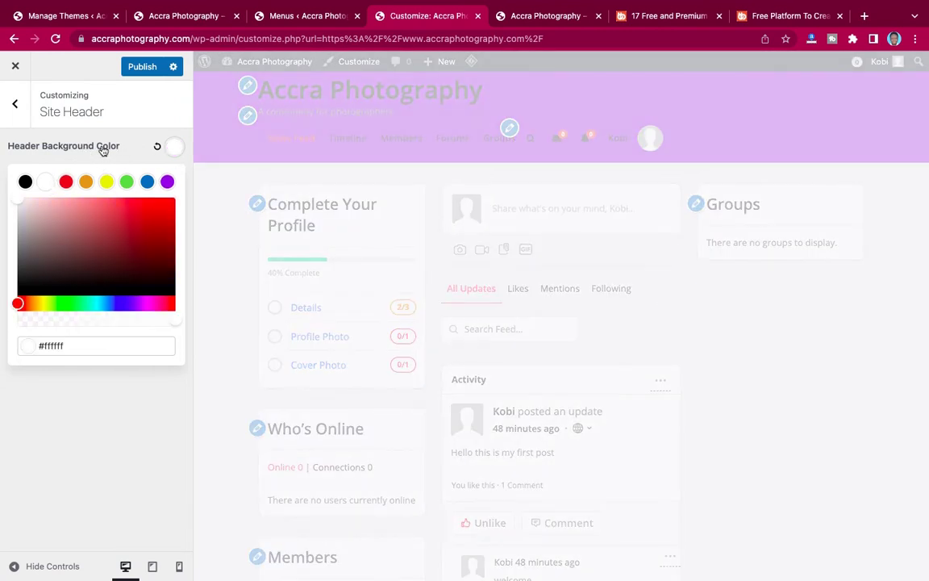
{"action": "left_click", "coordinate": [74, 147]}
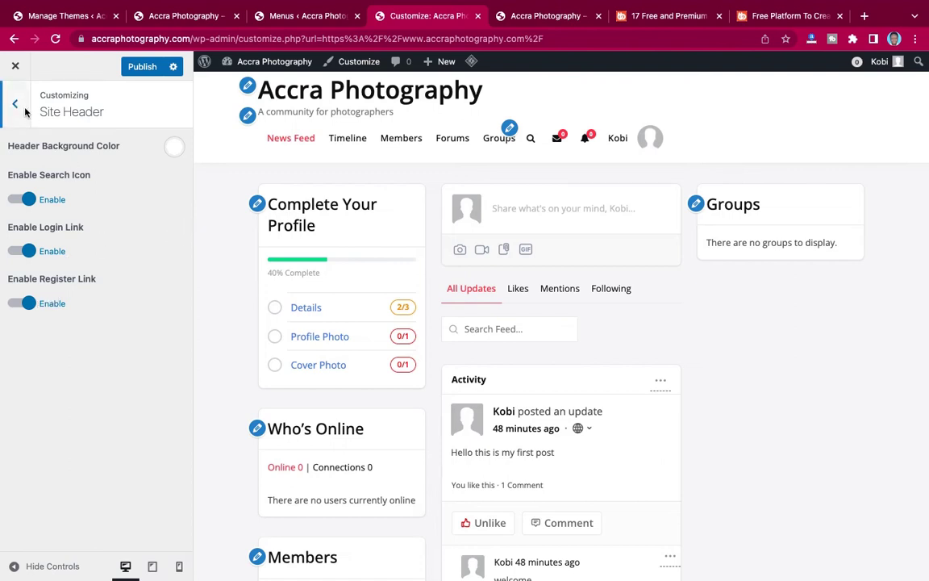
{"action": "left_click", "coordinate": [143, 68]}
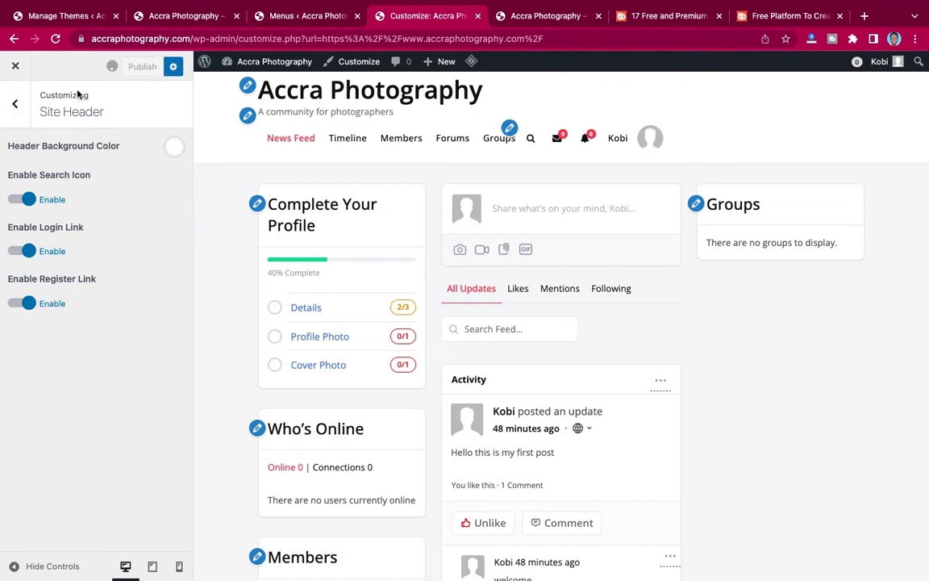
{"action": "left_click", "coordinate": [16, 106]}
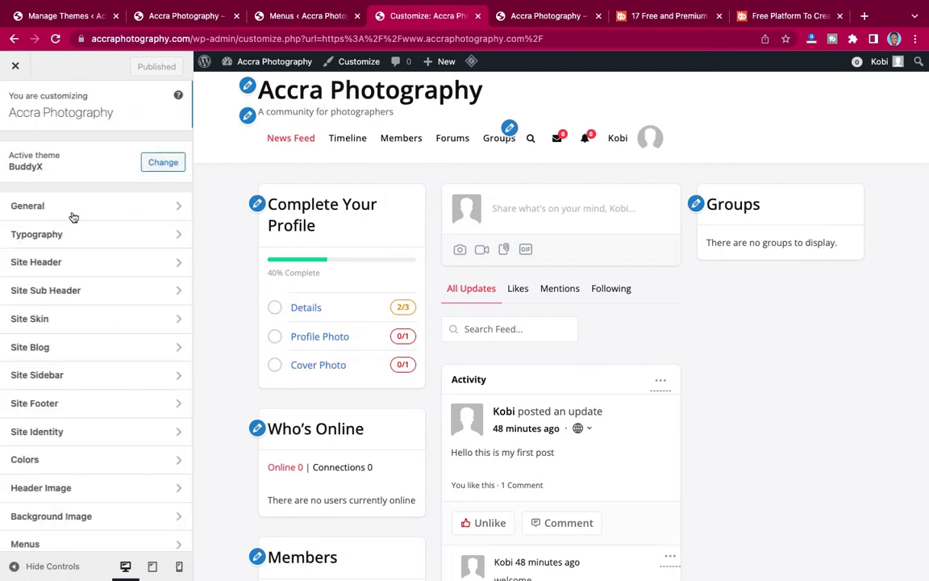
Enable Customize Background under Site Sub Header and check the live Groups page.
{"action": "left_click", "coordinate": [78, 294]}
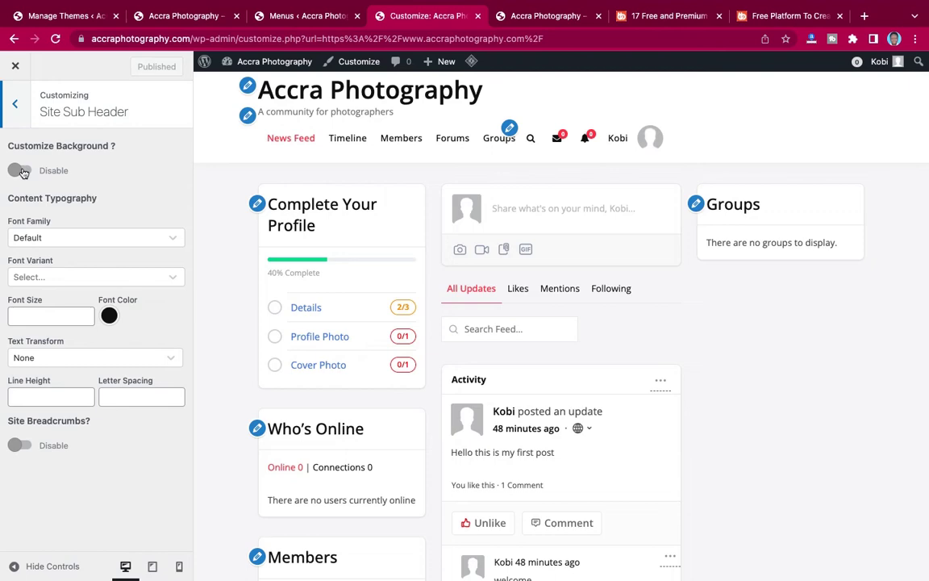
{"action": "left_click", "coordinate": [21, 171]}
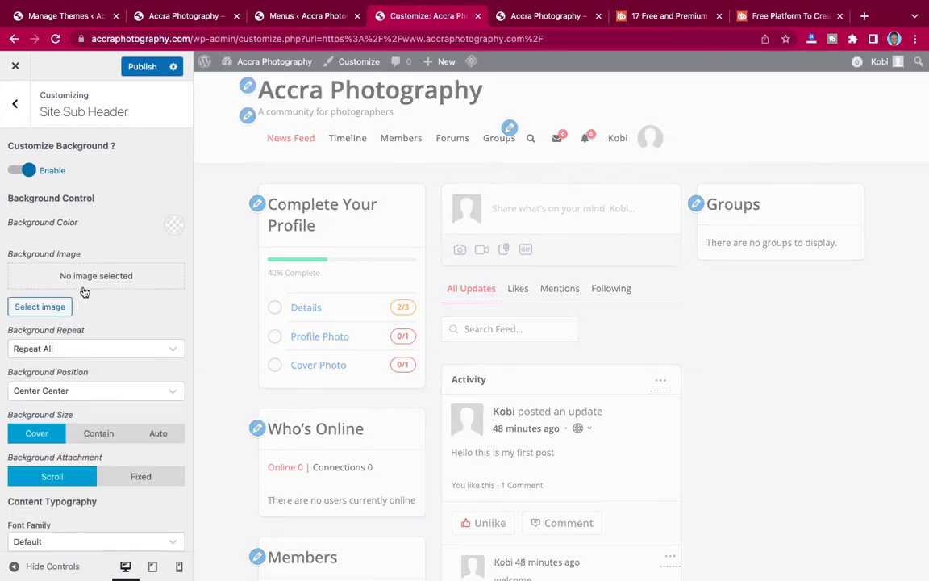
{"action": "left_click", "coordinate": [159, 14]}
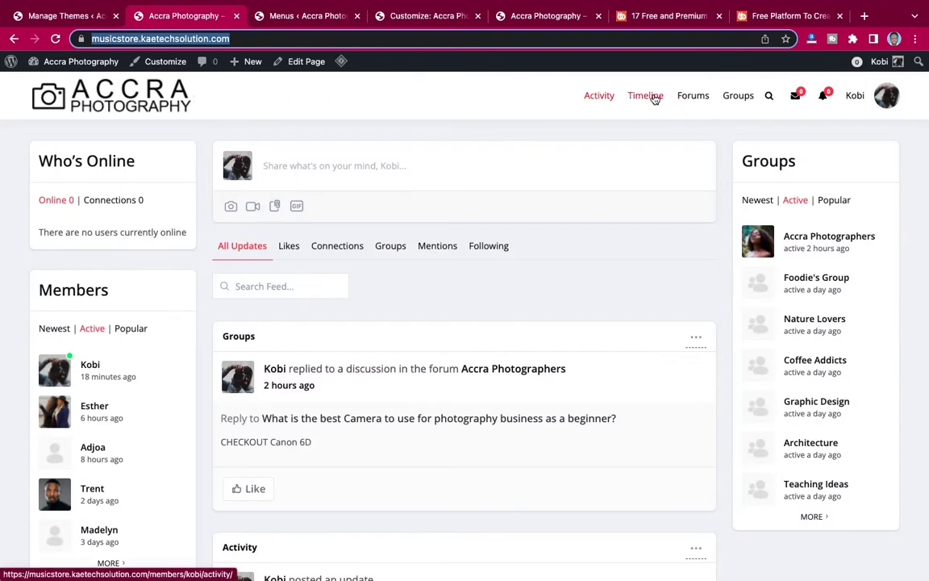
{"action": "left_click", "coordinate": [738, 96]}
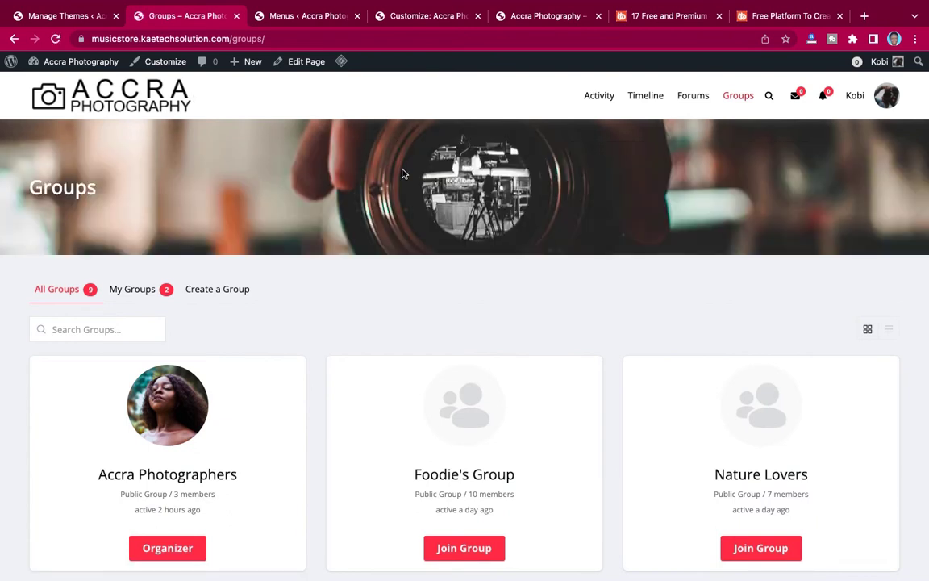
{"action": "left_click", "coordinate": [377, 18]}
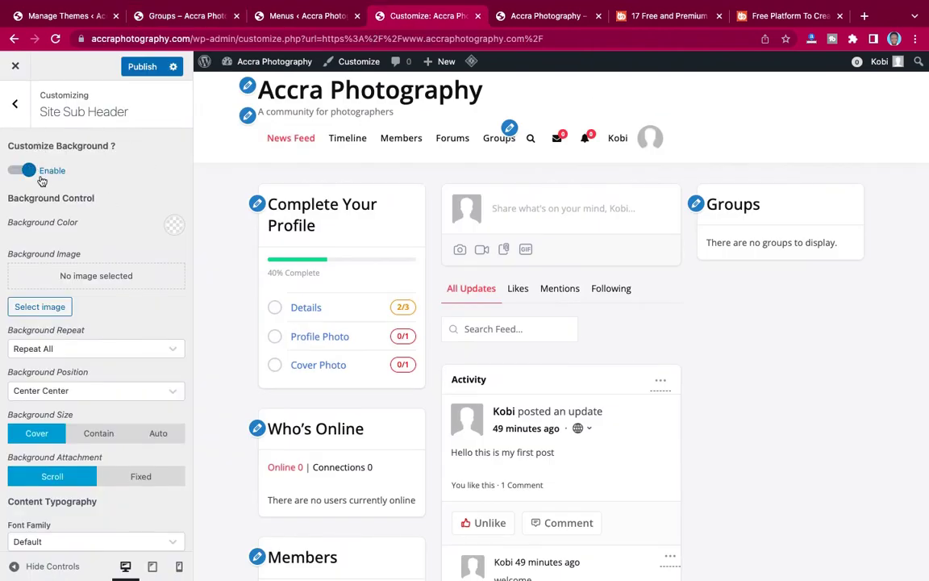
Start a background image upload, selecting hero 1.jpg, hero 2.jpg and hero 3.jpg.
{"action": "left_click", "coordinate": [34, 310]}
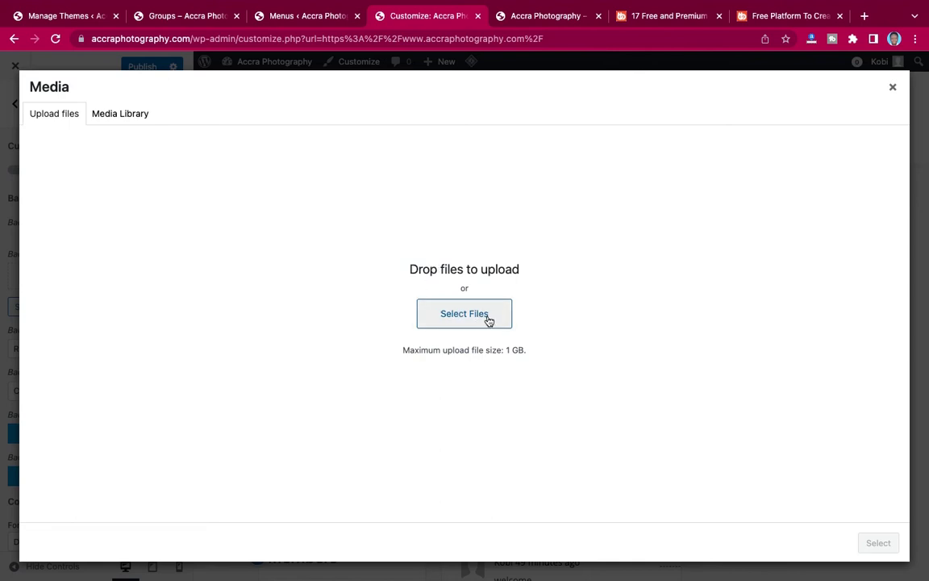
{"action": "left_click", "coordinate": [462, 317]}
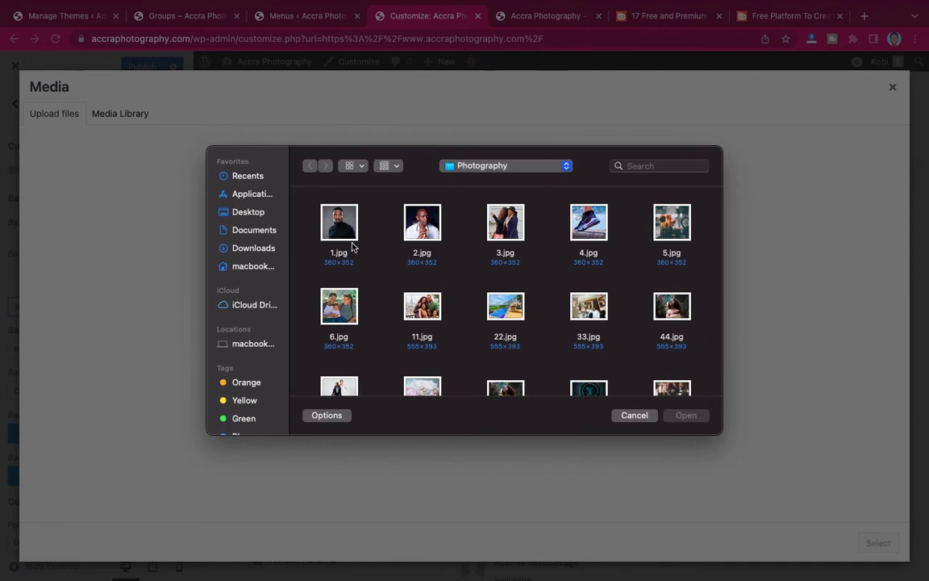
{"action": "left_click", "coordinate": [345, 240]}
{"action": "left_click", "coordinate": [420, 232], "text": "shift"}
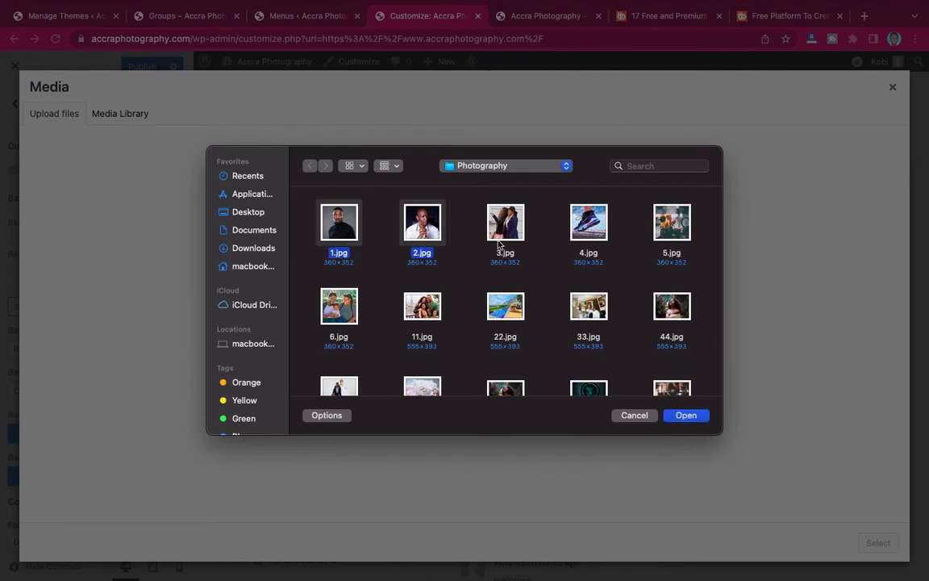
{"action": "scroll", "coordinate": [505, 292], "scroll_direction": "down", "scroll_amount": 5}
{"action": "scroll", "coordinate": [505, 292], "scroll_direction": "up", "scroll_amount": 2}
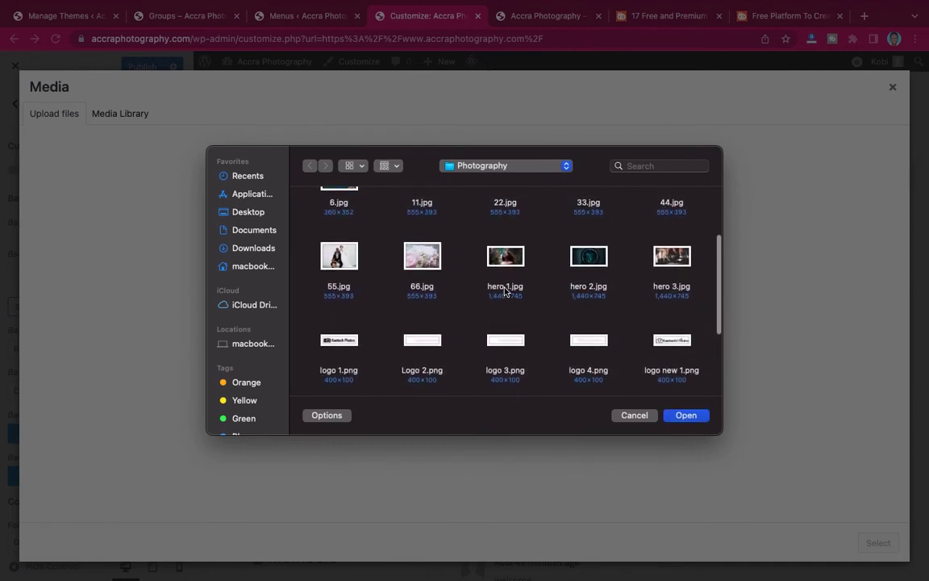
{"action": "left_click", "coordinate": [582, 256]}
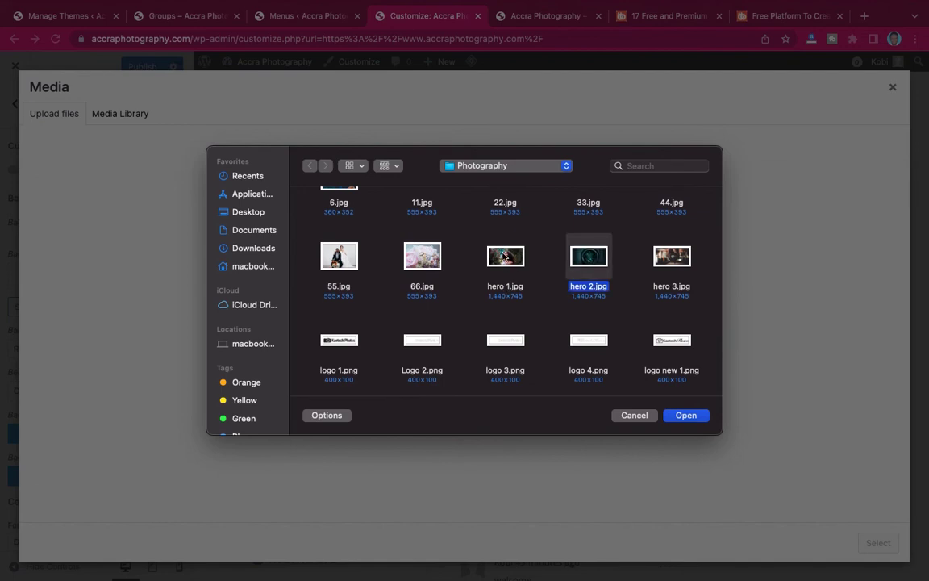
{"action": "left_click", "coordinate": [504, 257], "text": "shift"}
{"action": "left_click", "coordinate": [669, 257], "text": "shift"}
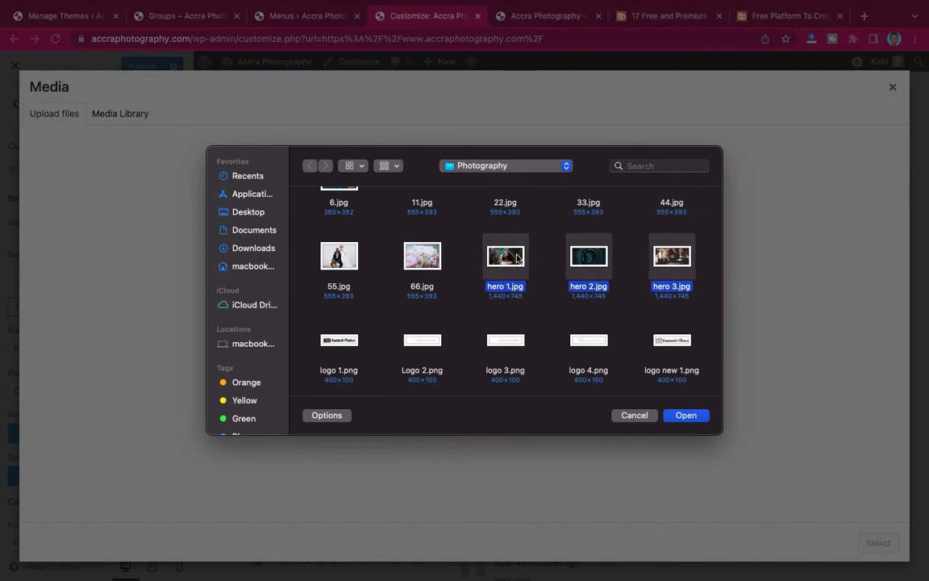
{"action": "scroll", "coordinate": [517, 257], "scroll_direction": "up", "scroll_amount": 2}
{"action": "scroll", "coordinate": [518, 258], "scroll_direction": "up", "scroll_amount": 1}
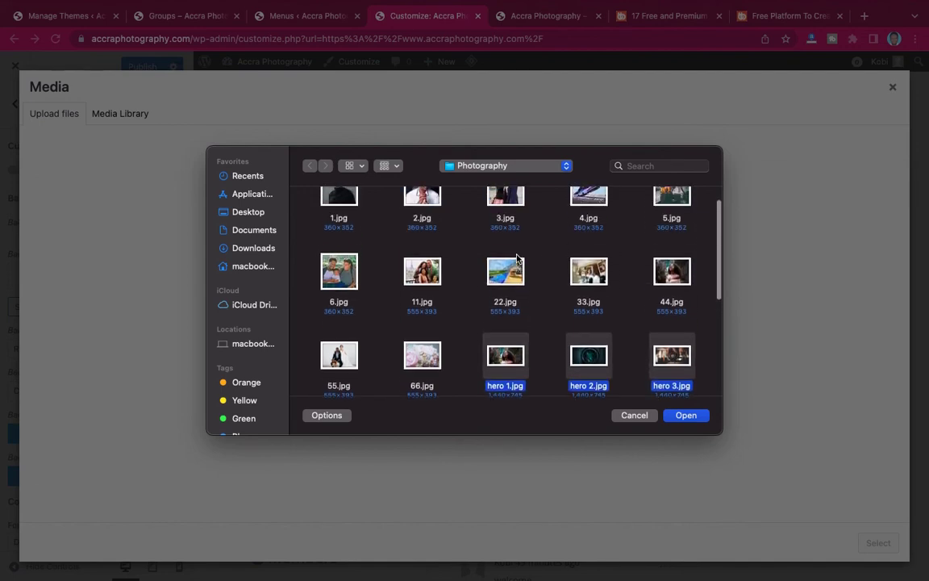
Add 33.jpg and photography.png to the selection and upload them to the media library.
{"action": "left_click", "coordinate": [597, 275], "text": "super"}
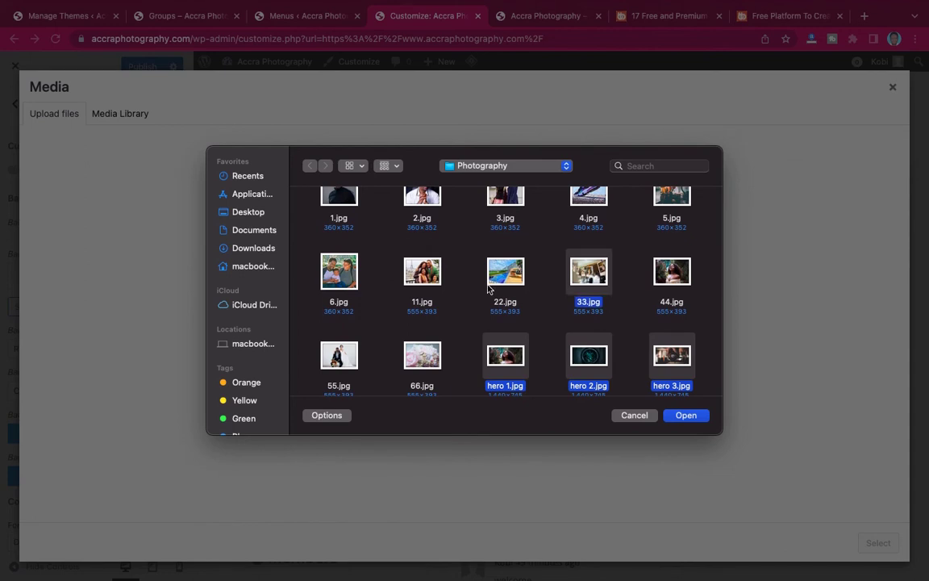
{"action": "scroll", "coordinate": [401, 313], "scroll_direction": "down", "scroll_amount": 1}
{"action": "scroll", "coordinate": [401, 313], "scroll_direction": "down", "scroll_amount": 1}
{"action": "scroll", "coordinate": [401, 313], "scroll_direction": "up", "scroll_amount": 2}
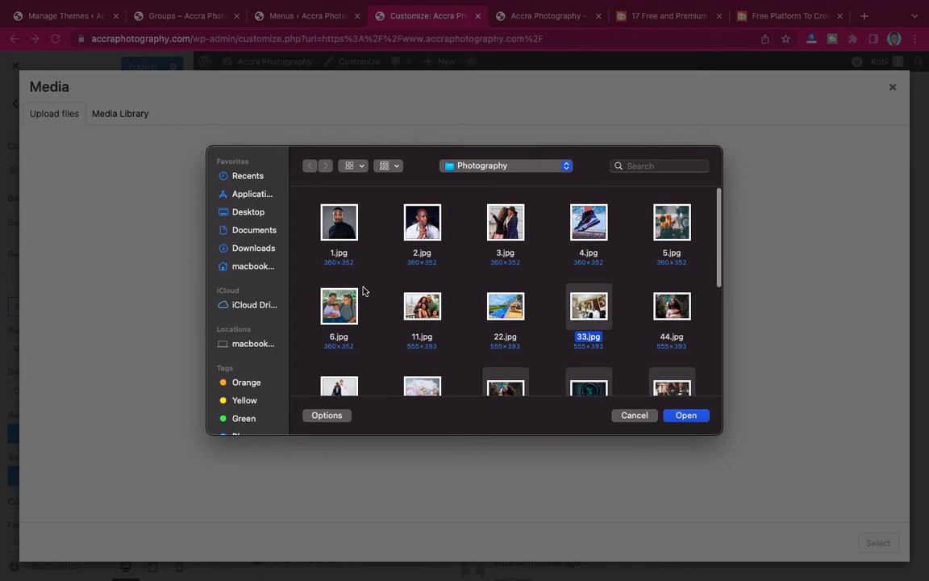
{"action": "scroll", "coordinate": [363, 290], "scroll_direction": "down", "scroll_amount": 5}
{"action": "scroll", "coordinate": [363, 290], "scroll_direction": "down", "scroll_amount": 3}
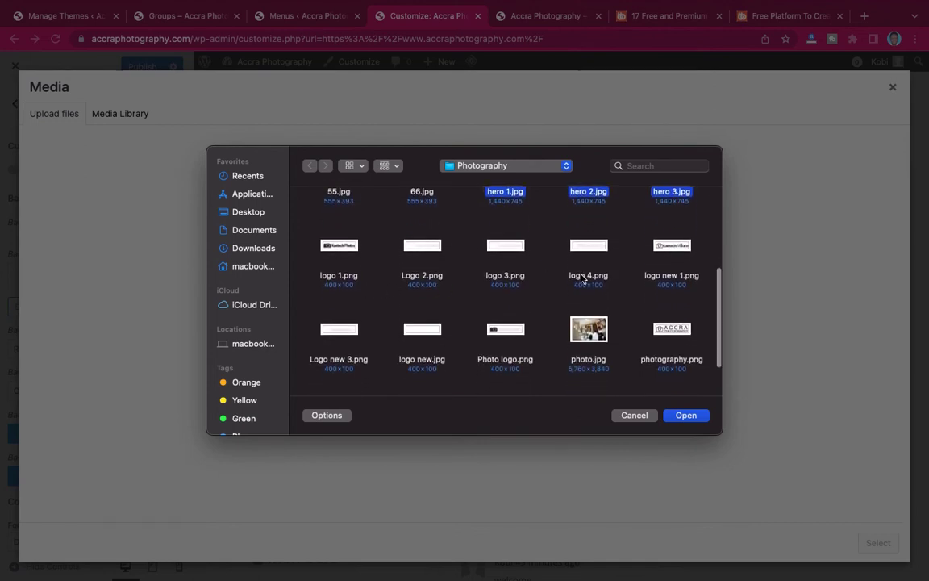
{"action": "left_click", "coordinate": [506, 330], "text": "super"}
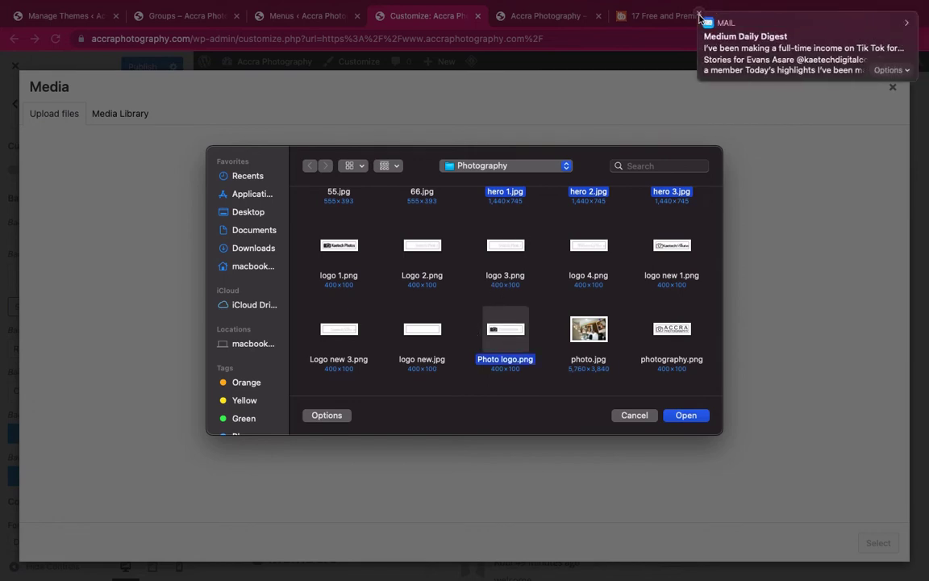
{"action": "left_click", "coordinate": [517, 336], "text": "super"}
{"action": "left_click", "coordinate": [681, 329], "text": "super"}
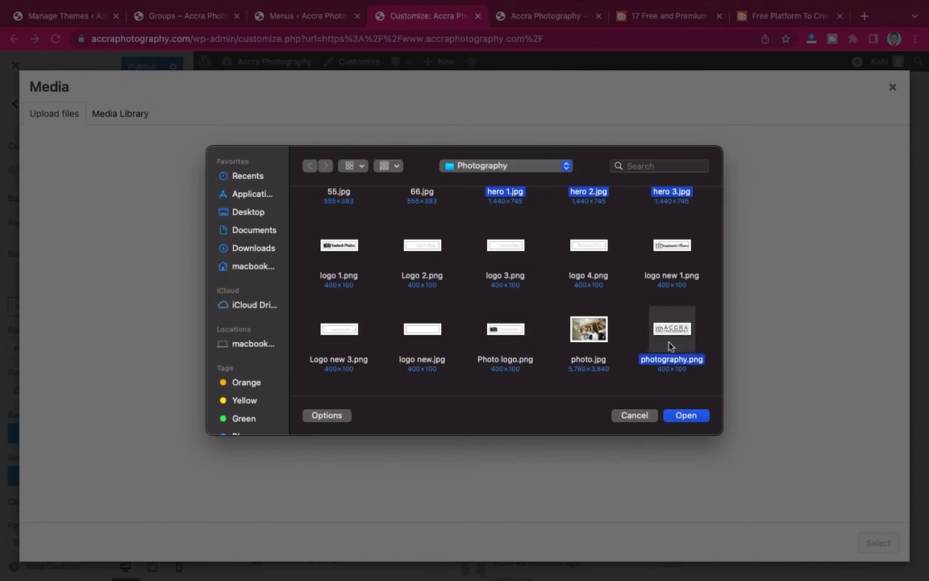
{"action": "scroll", "coordinate": [669, 345], "scroll_direction": "up", "scroll_amount": 3}
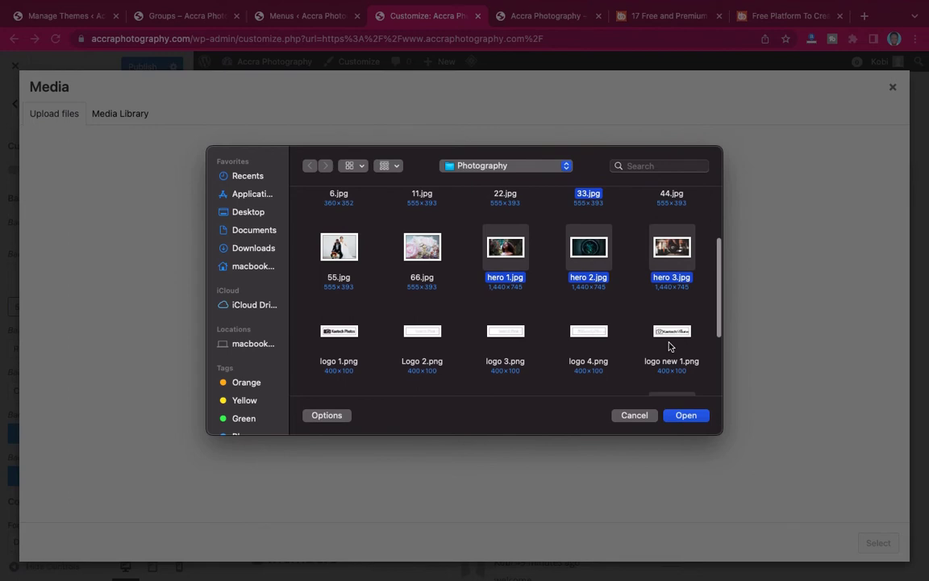
{"action": "scroll", "coordinate": [669, 345], "scroll_direction": "down", "scroll_amount": 5}
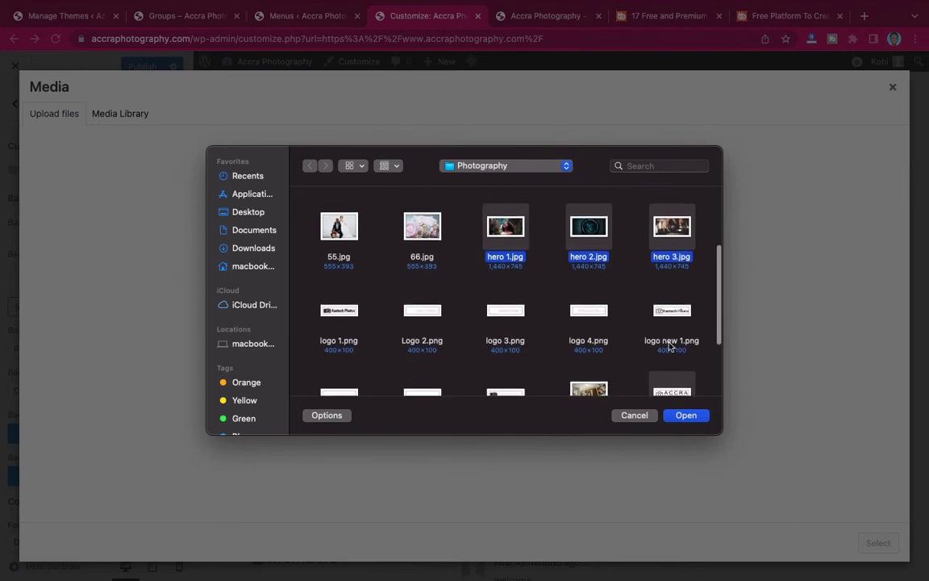
{"action": "left_click", "coordinate": [685, 416]}
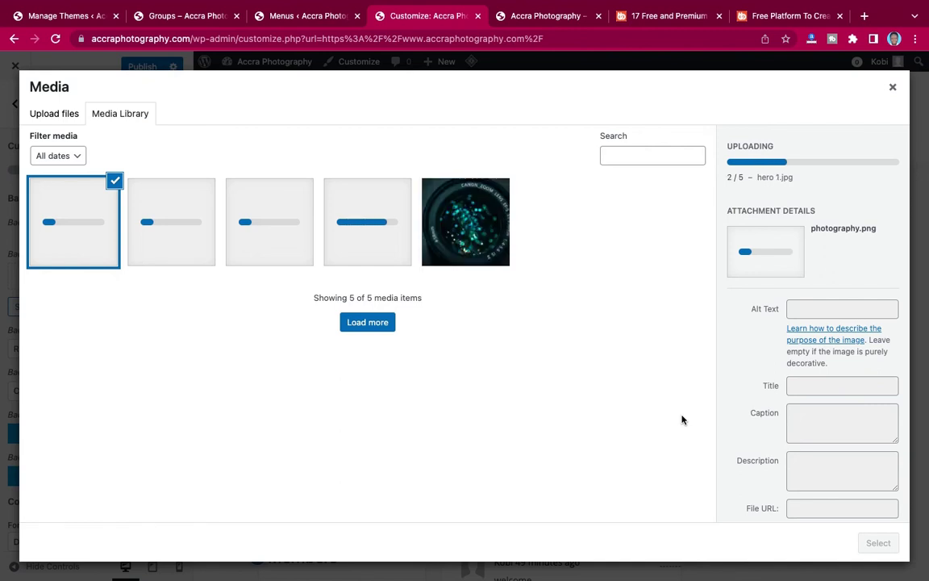
Set the hero-3 camera-lens photo as the sub header background image.
{"action": "left_click", "coordinate": [483, 249]}
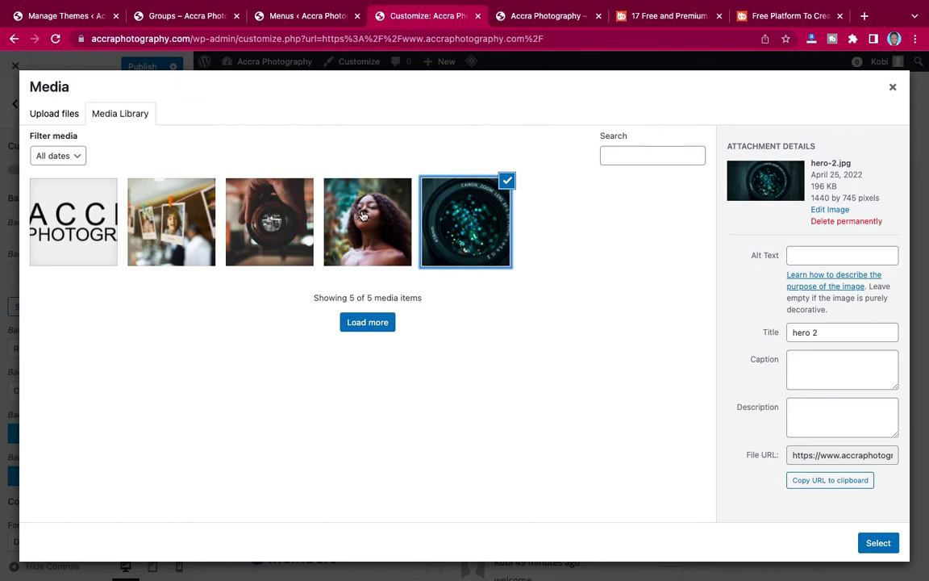
{"action": "left_click", "coordinate": [169, 23]}
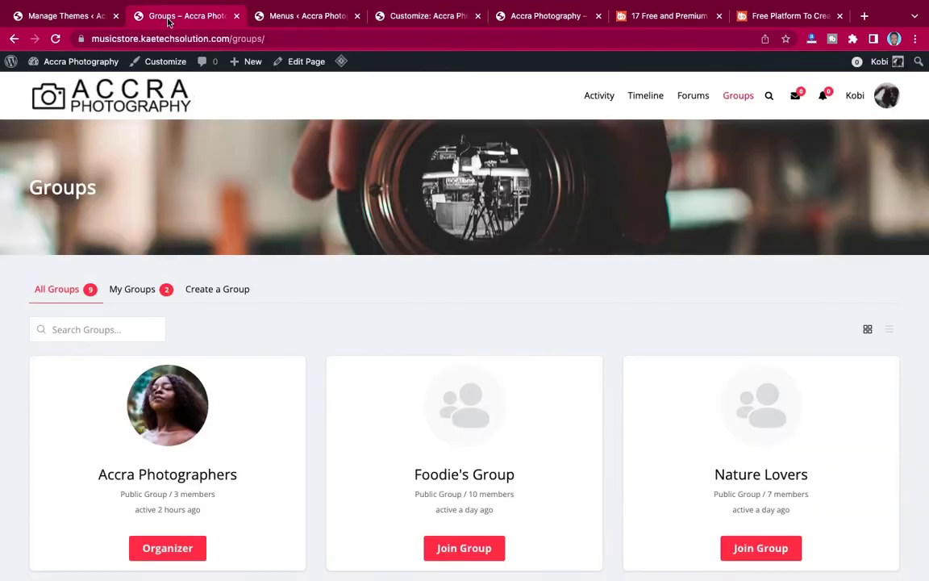
{"action": "left_click", "coordinate": [384, 22]}
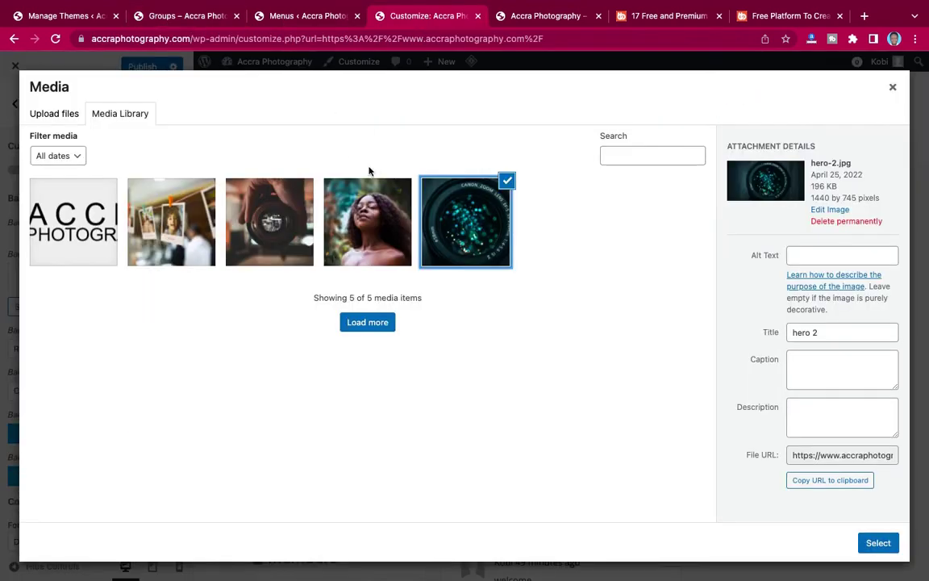
{"action": "left_click", "coordinate": [268, 220]}
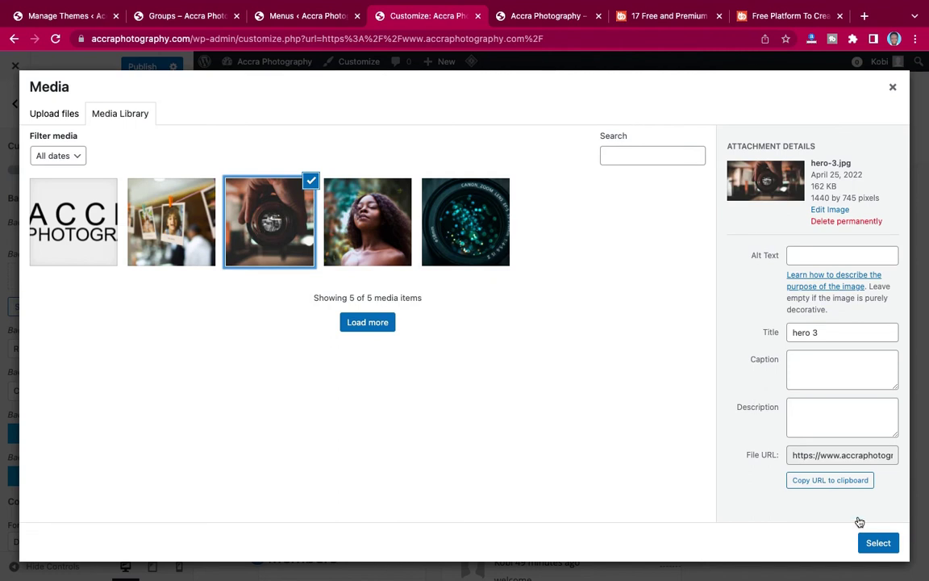
{"action": "left_click", "coordinate": [879, 543]}
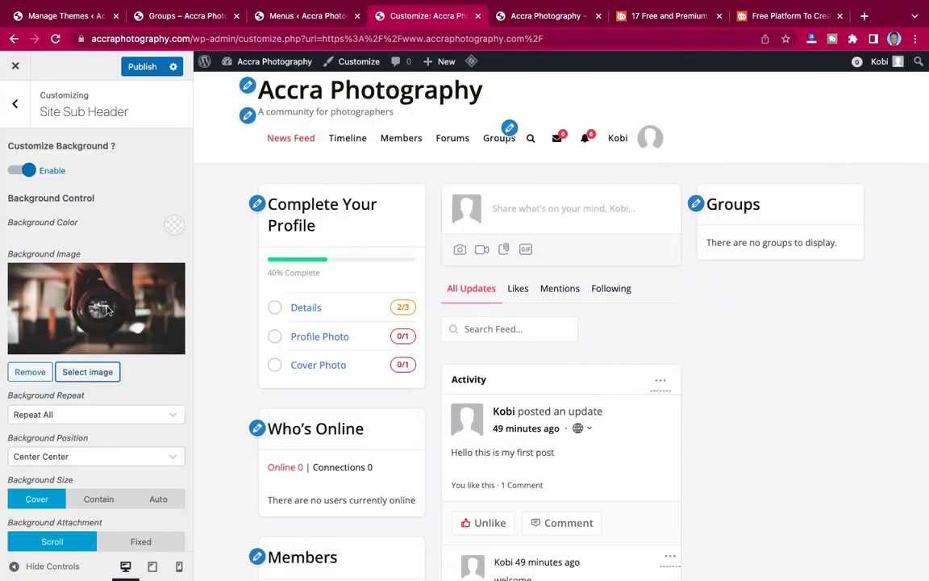
Set the sub header background image to No Repeat.
{"action": "scroll", "coordinate": [48, 403], "scroll_direction": "down", "scroll_amount": 3}
{"action": "scroll", "coordinate": [52, 436], "scroll_direction": "down", "scroll_amount": 2}
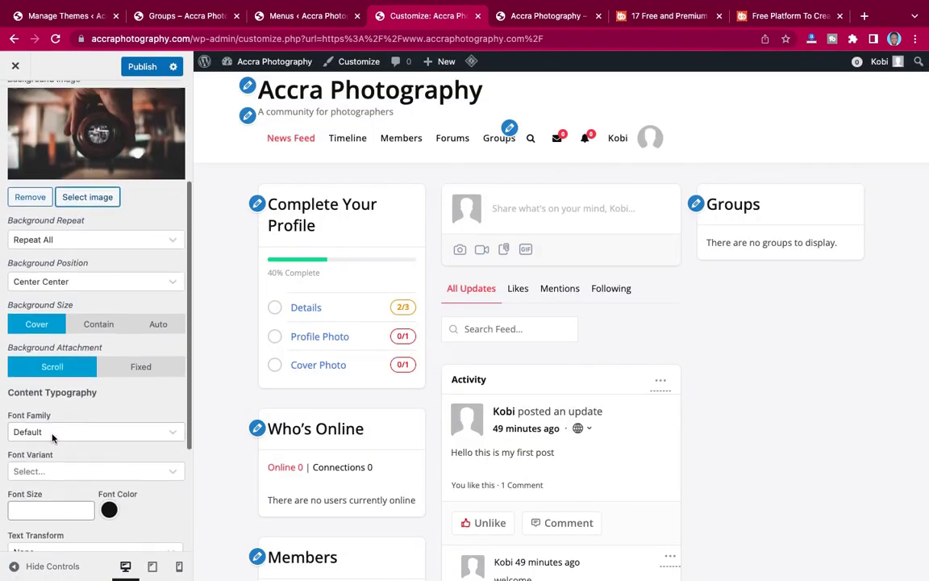
{"action": "scroll", "coordinate": [47, 339], "scroll_direction": "up", "scroll_amount": 1}
{"action": "left_click", "coordinate": [53, 266]}
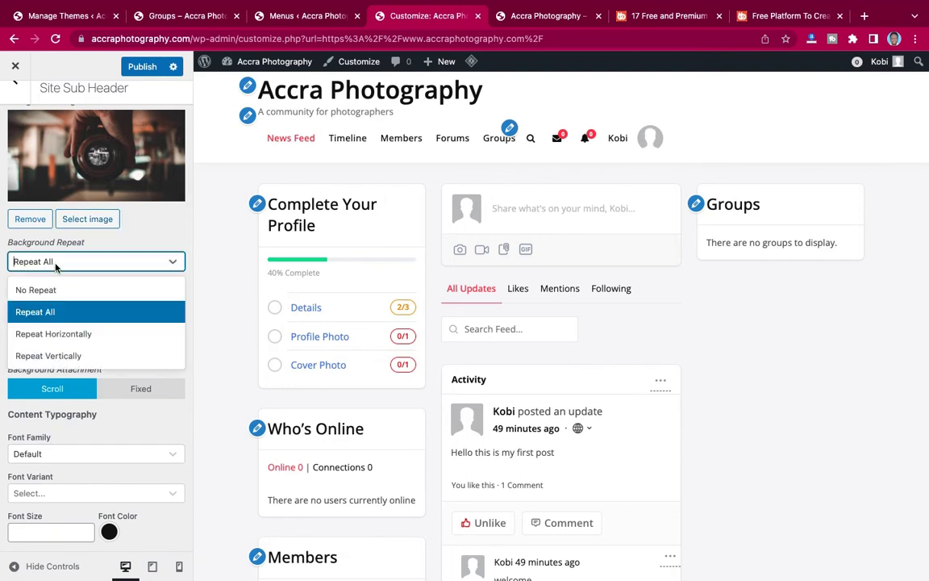
{"action": "left_click", "coordinate": [42, 289]}
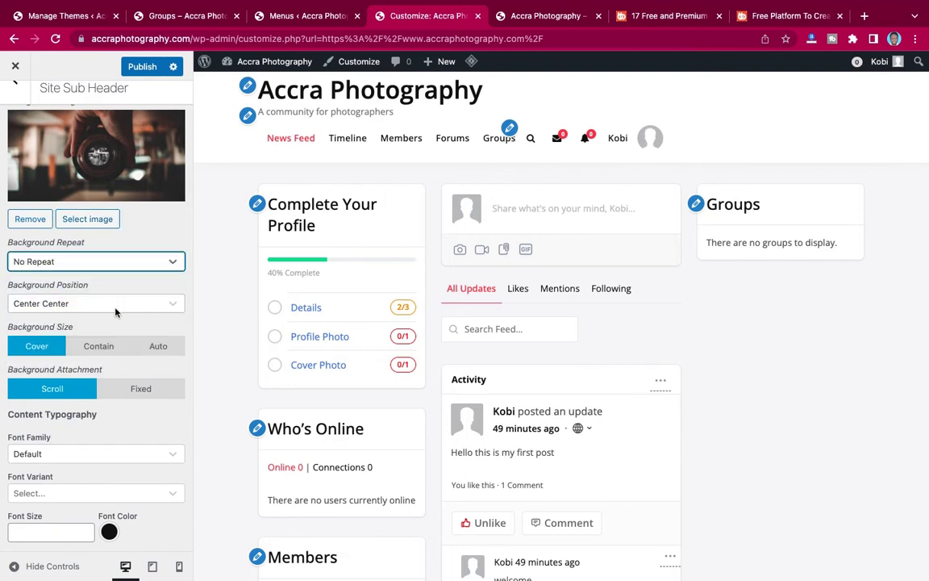
Set the content font size to 20 and the line height to 5.
{"action": "scroll", "coordinate": [116, 314], "scroll_direction": "down", "scroll_amount": 3}
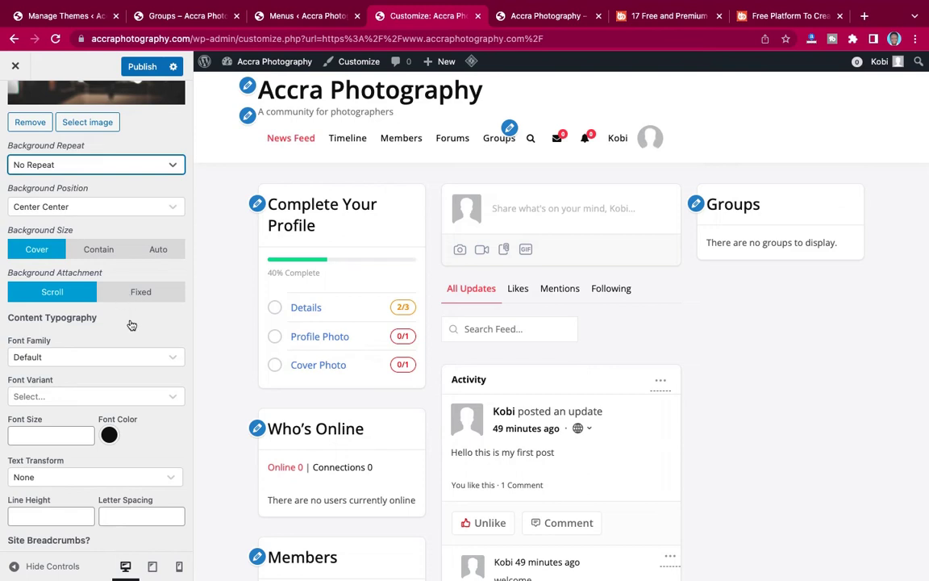
{"action": "scroll", "coordinate": [132, 324], "scroll_direction": "down", "scroll_amount": 3}
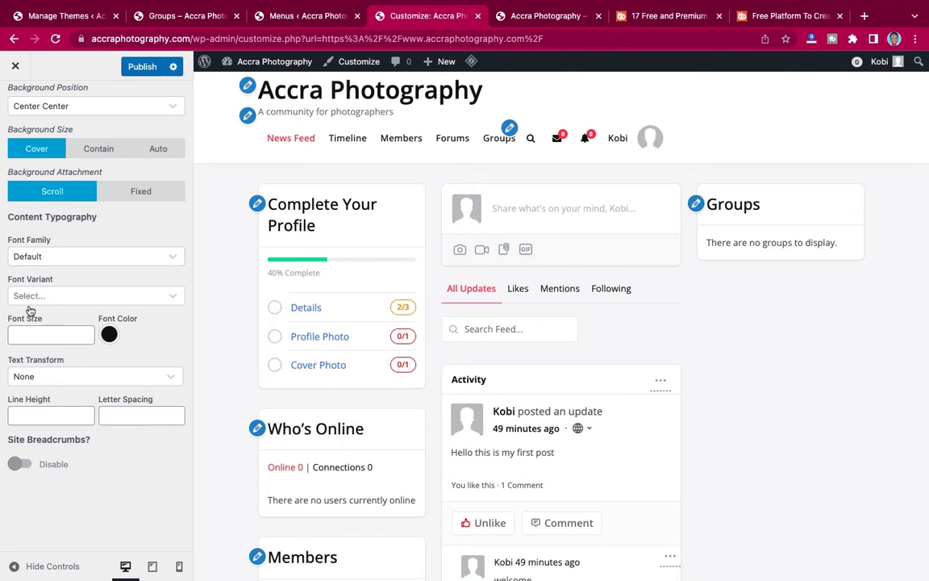
{"action": "left_click", "coordinate": [50, 297]}
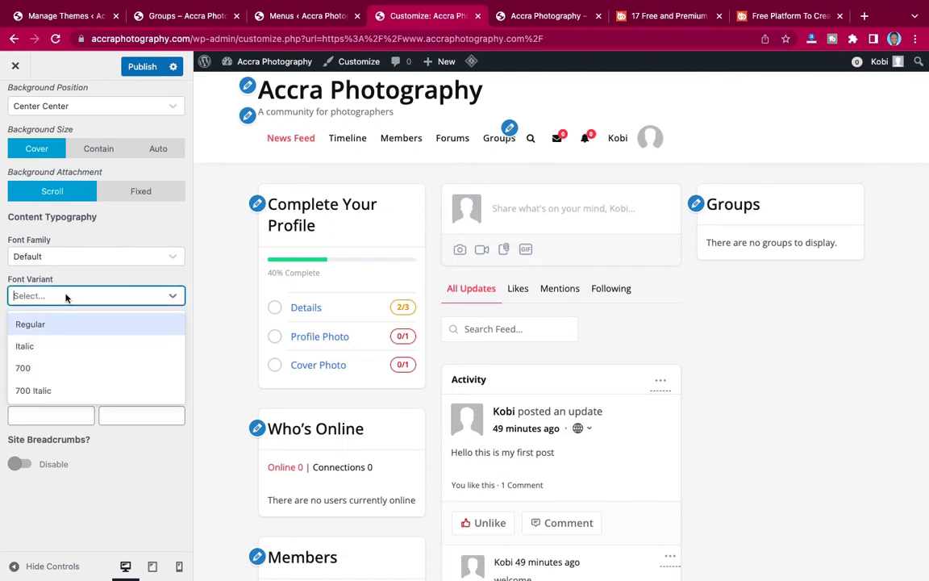
{"action": "left_click", "coordinate": [66, 297]}
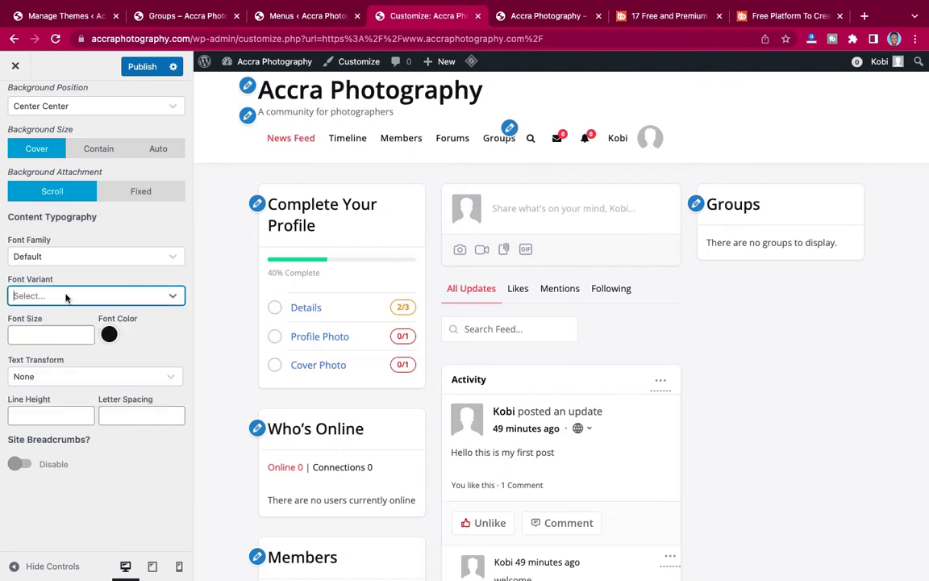
{"action": "left_click", "coordinate": [30, 334]}
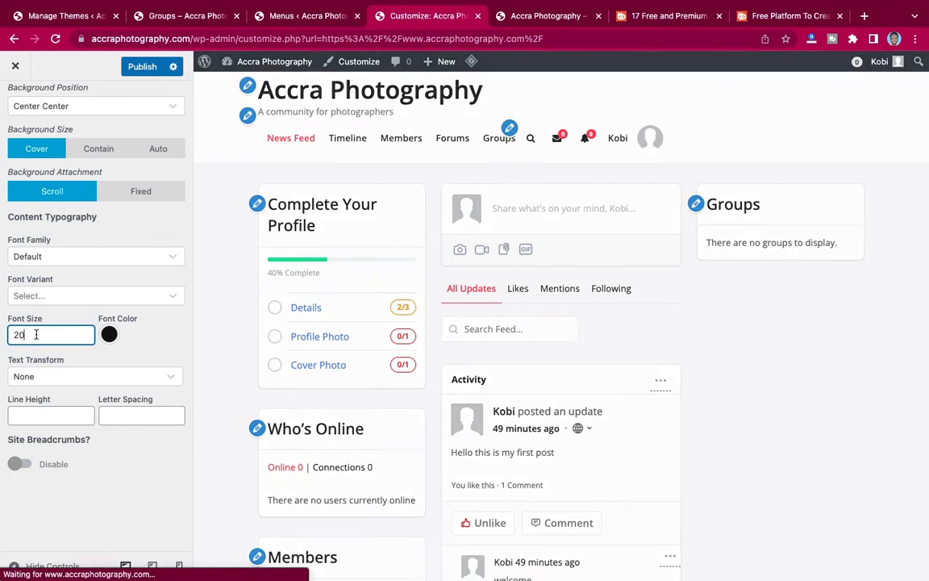
{"action": "left_click", "coordinate": [19, 415]}
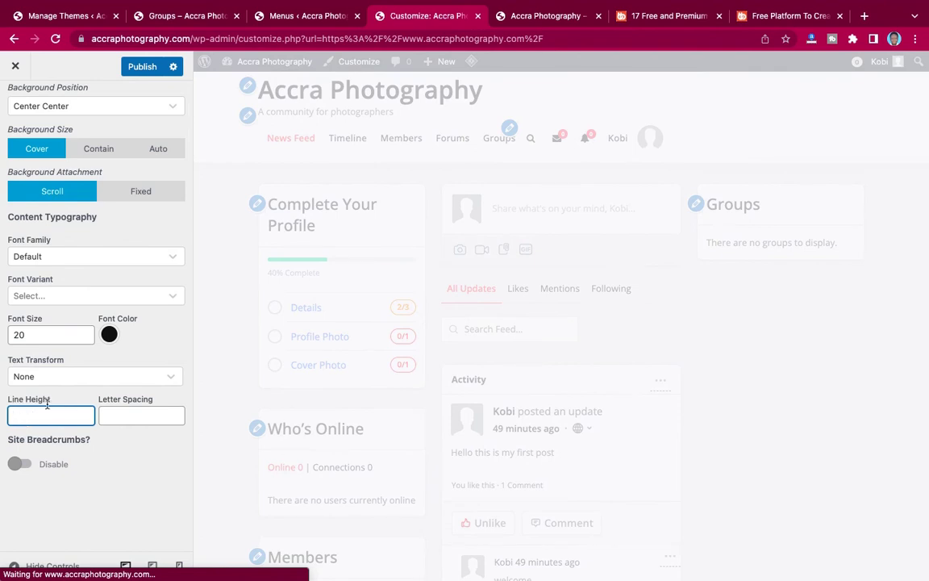
{"action": "type", "text": "5"}
Check the live Groups page, then publish the line height change.
{"action": "left_click", "coordinate": [184, 16]}
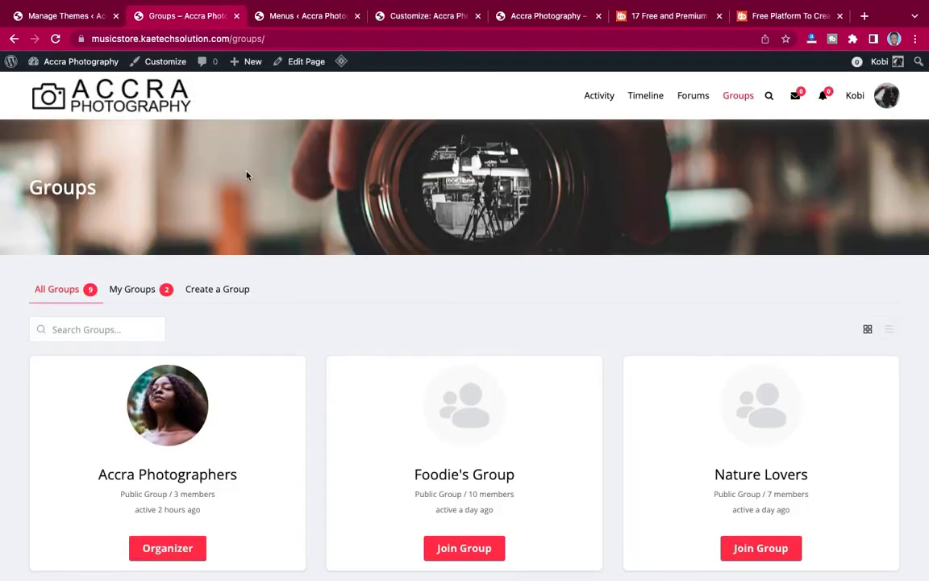
{"action": "mouse_move", "coordinate": [315, 32]}
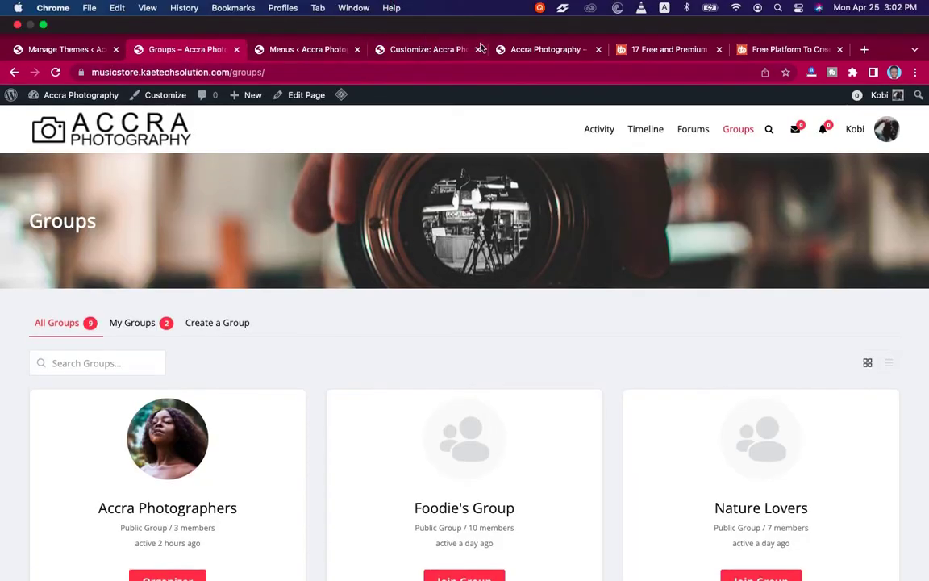
{"action": "left_click", "coordinate": [390, 48]}
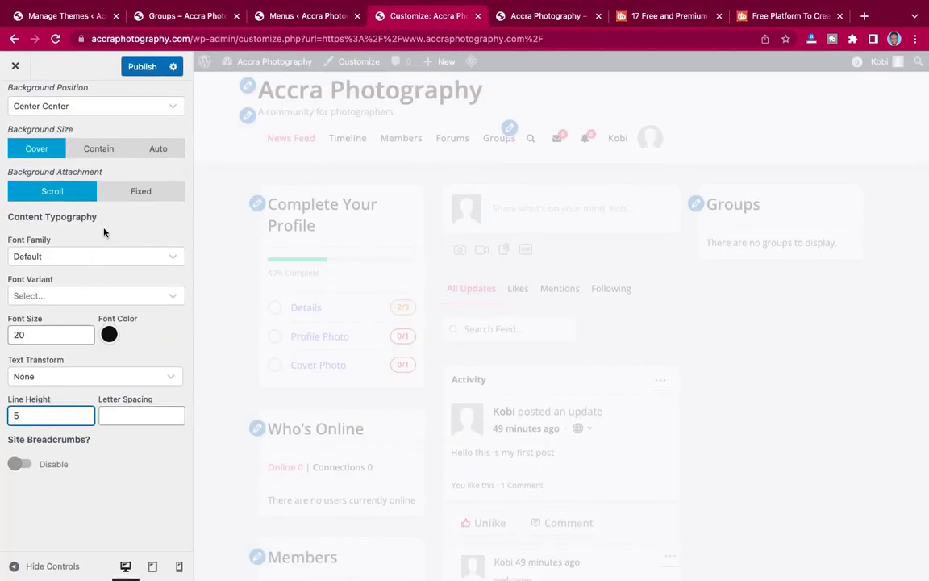
{"action": "left_click", "coordinate": [140, 69]}
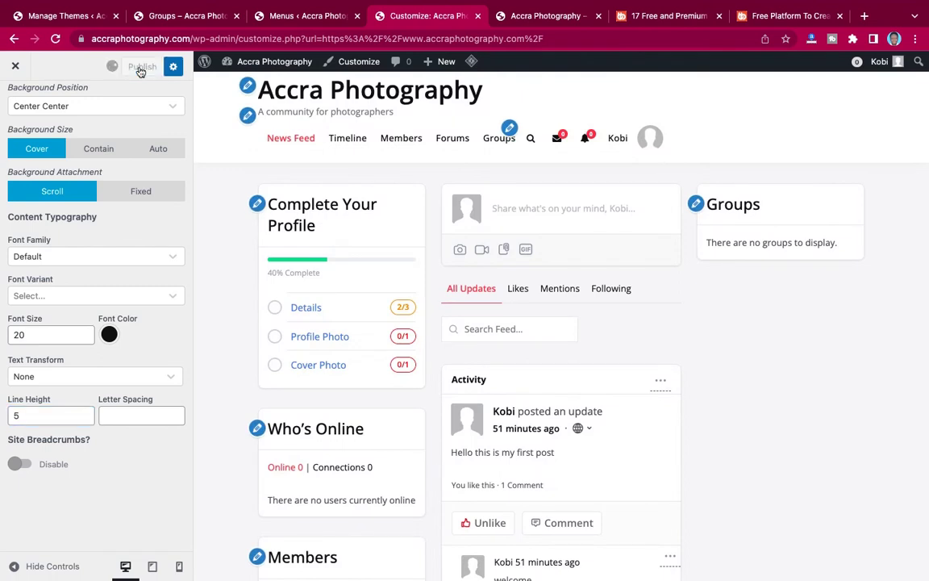
{"action": "left_click", "coordinate": [535, 15]}
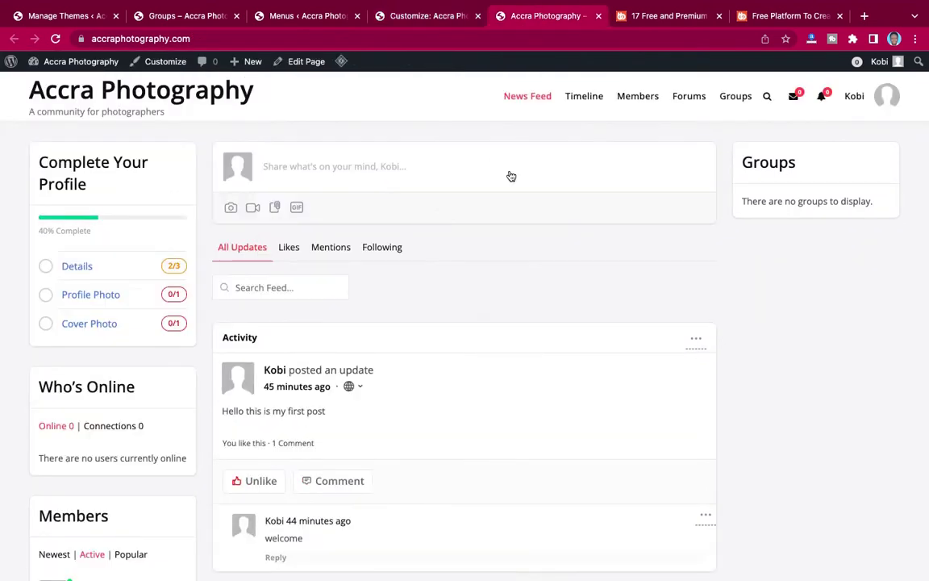
{"action": "left_click", "coordinate": [736, 98]}
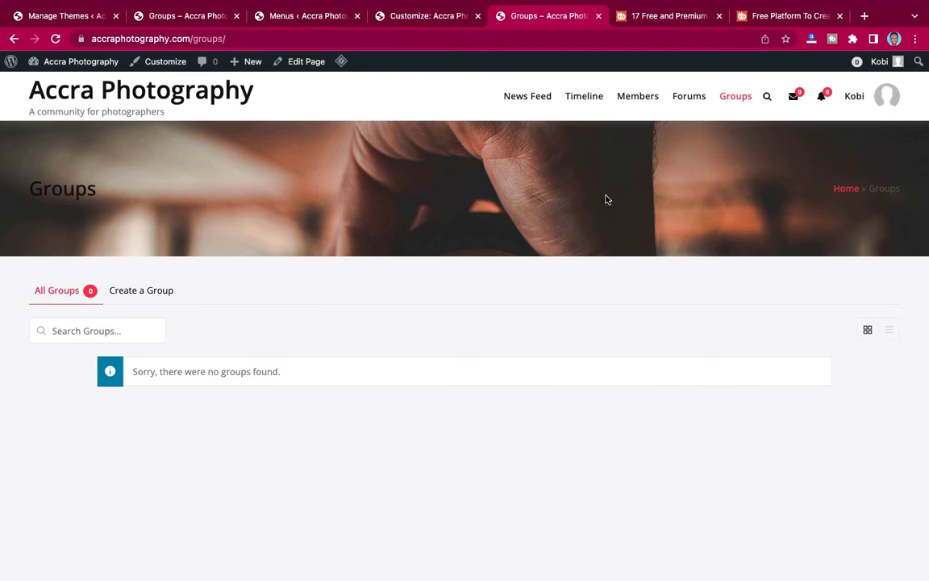
{"action": "left_click", "coordinate": [418, 17]}
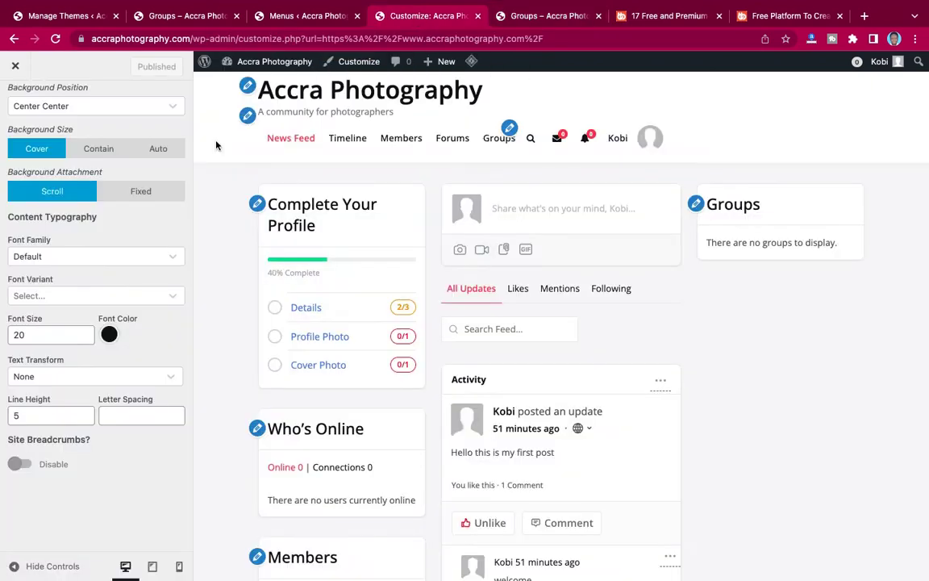
Set the sub-header font colour to white.
{"action": "left_click", "coordinate": [109, 335]}
{"action": "left_click", "coordinate": [45, 368]}
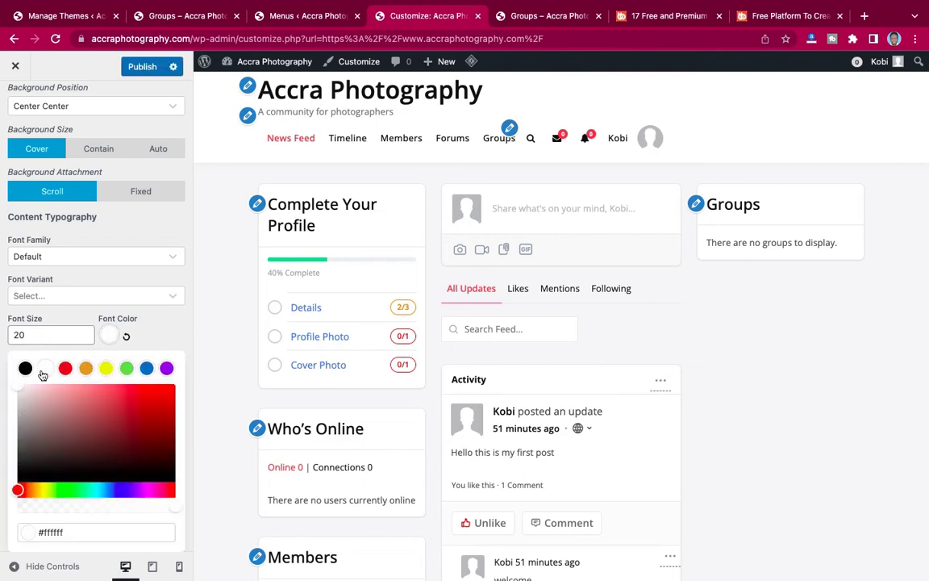
{"action": "left_click", "coordinate": [128, 271]}
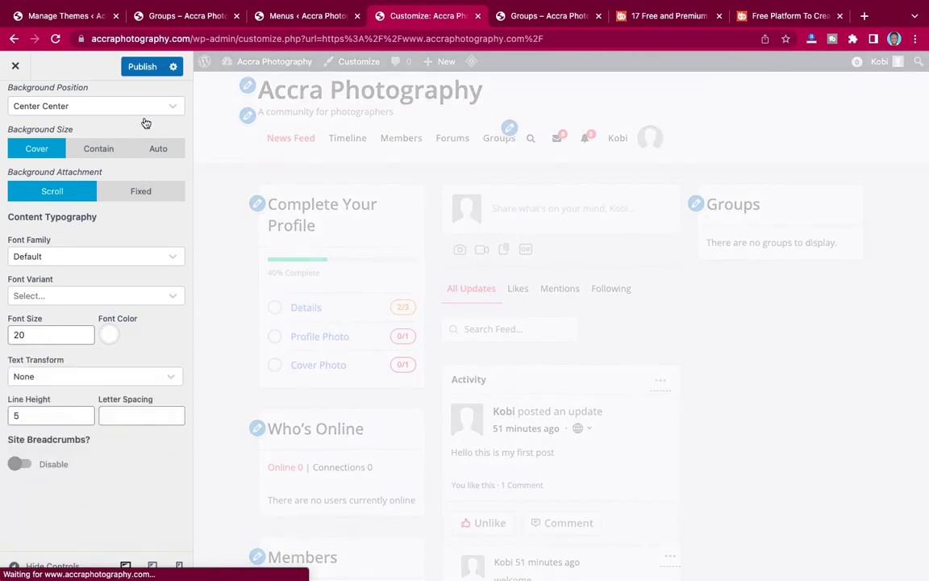
Set the background position to Center Bottom, publish, and view the live Groups page.
{"action": "scroll", "coordinate": [103, 315], "scroll_direction": "up", "scroll_amount": 3}
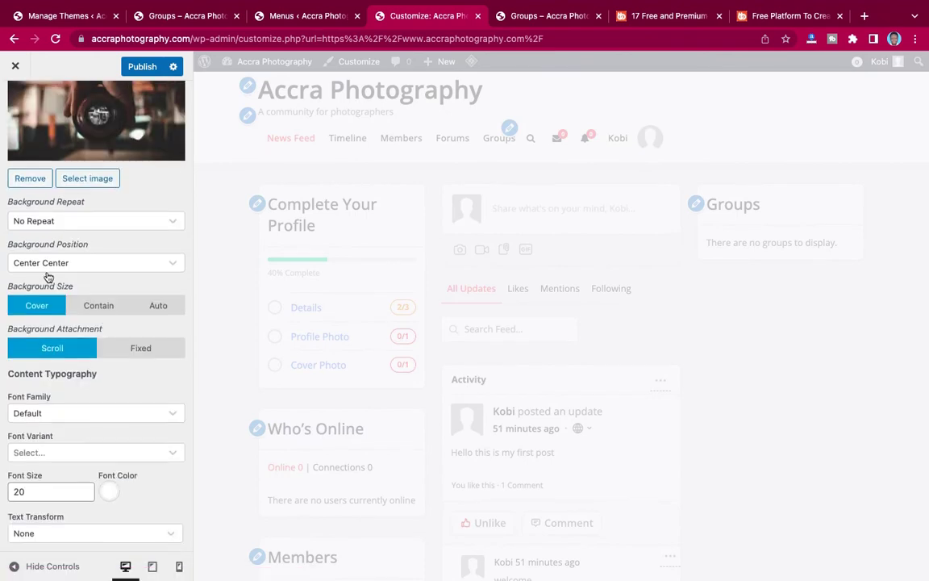
{"action": "left_click", "coordinate": [76, 265]}
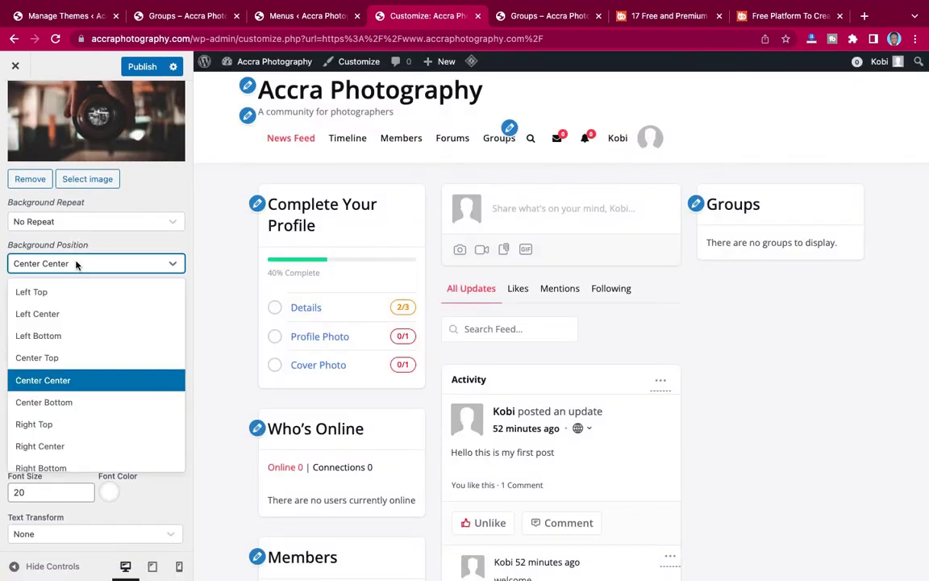
{"action": "left_click", "coordinate": [43, 402]}
{"action": "scroll", "coordinate": [76, 314], "scroll_direction": "down", "scroll_amount": 1}
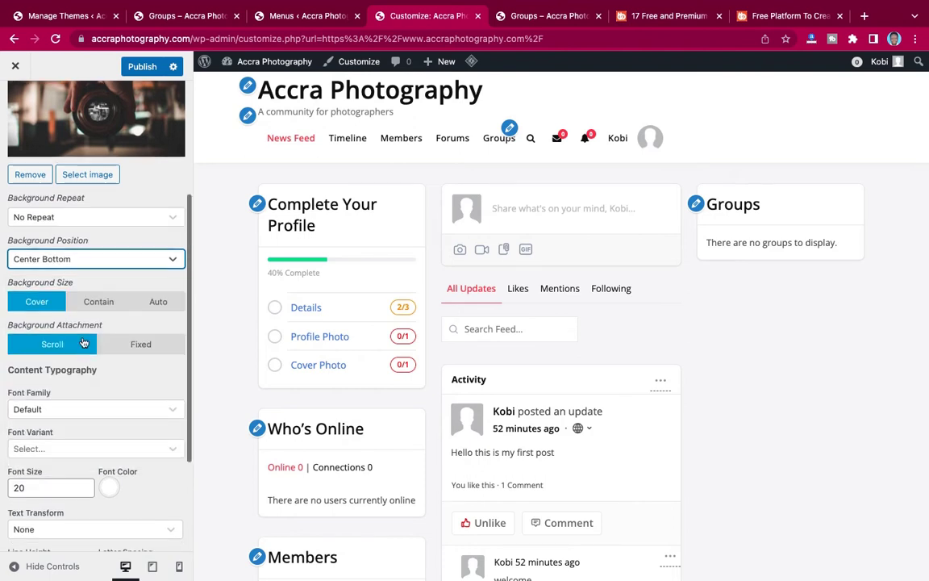
{"action": "left_click", "coordinate": [138, 68]}
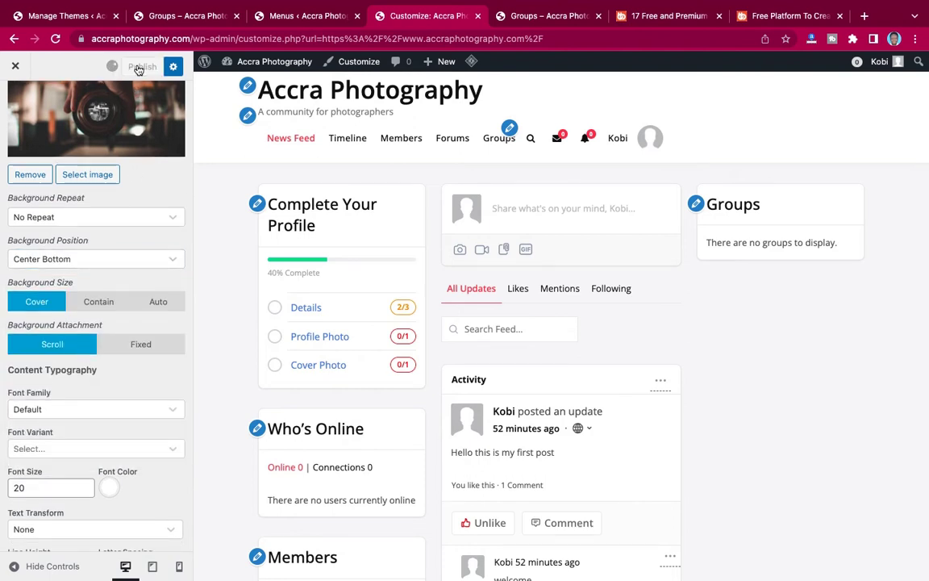
{"action": "left_click", "coordinate": [516, 14]}
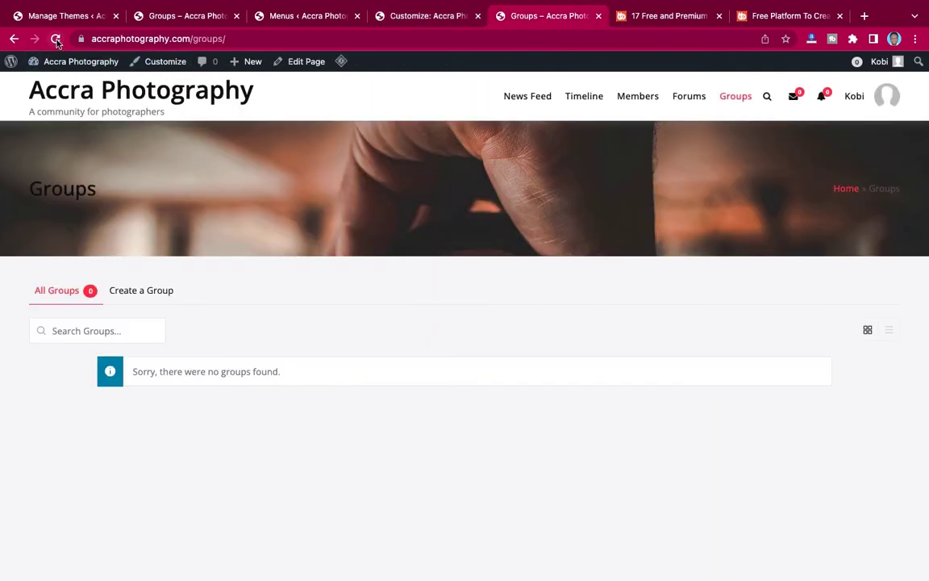
Turn on Site Breadcrumbs, publish, and reload the live Groups page to check the trail.
{"action": "left_click", "coordinate": [55, 38]}
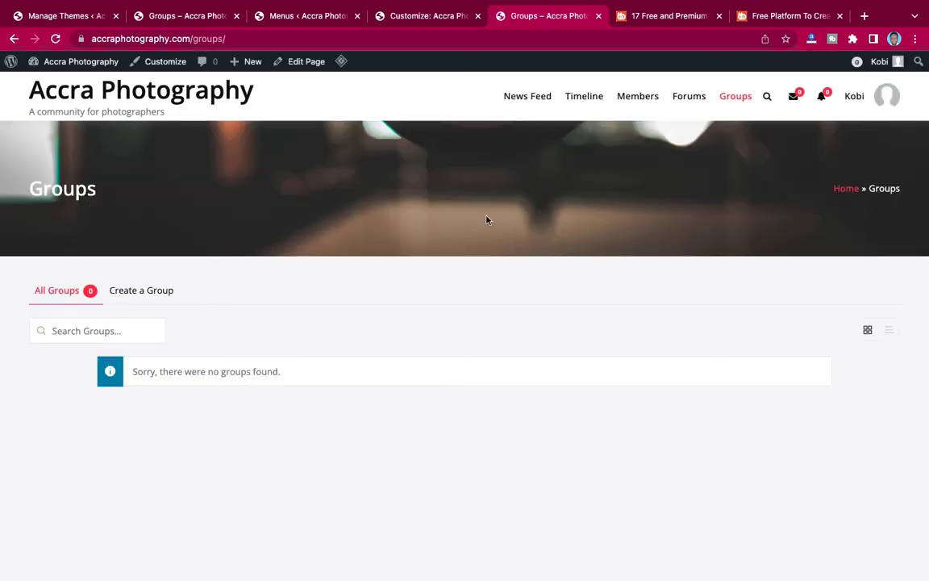
{"action": "left_click", "coordinate": [422, 22]}
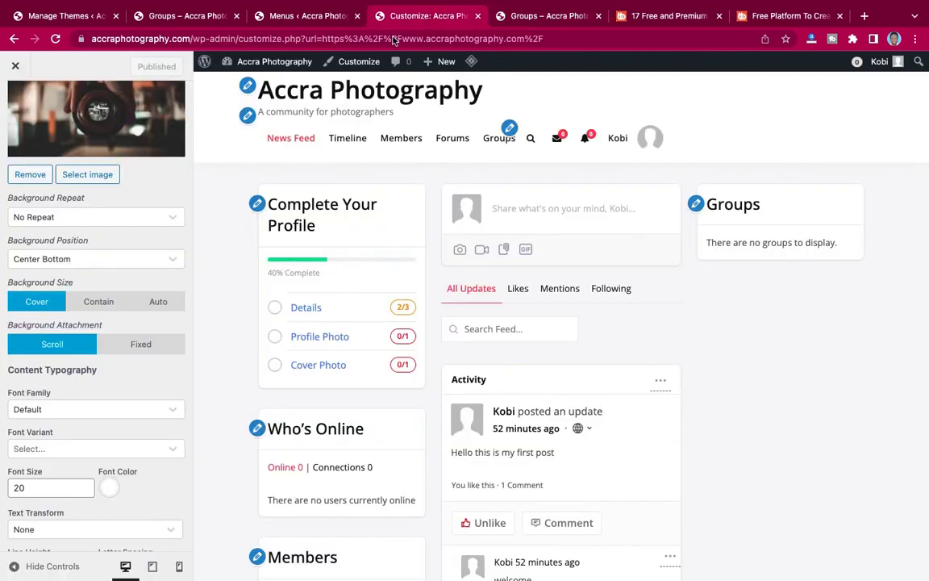
{"action": "scroll", "coordinate": [113, 299], "scroll_direction": "down", "scroll_amount": 3}
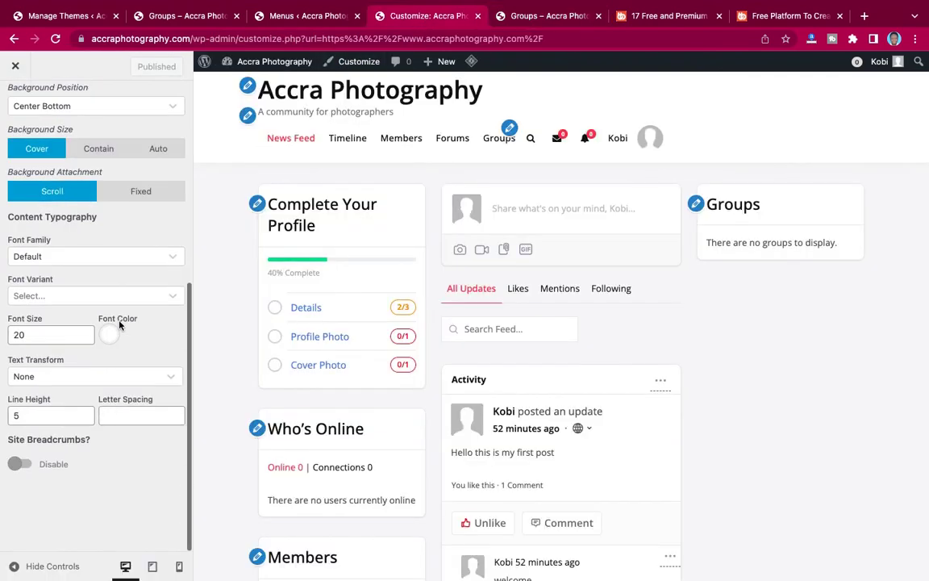
{"action": "left_click", "coordinate": [21, 464]}
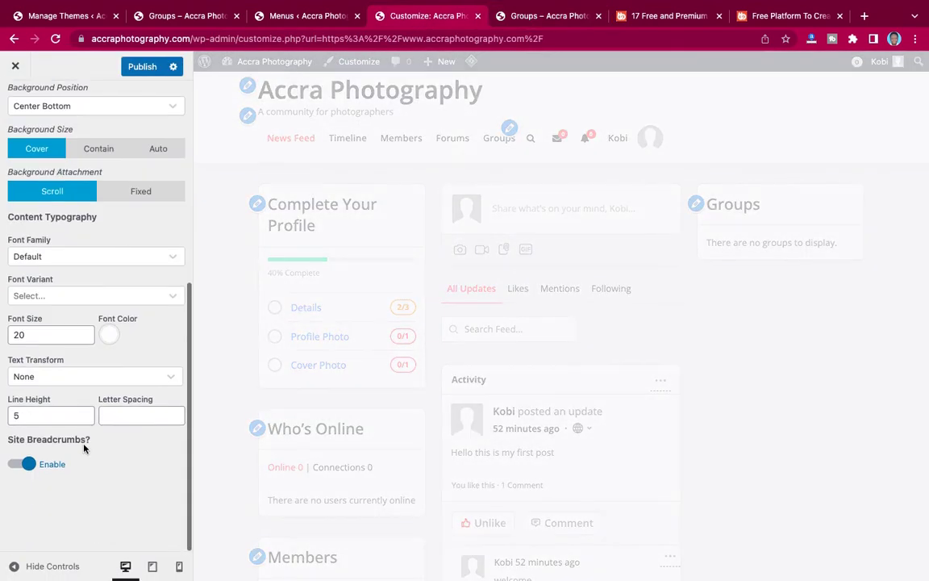
{"action": "scroll", "coordinate": [149, 142], "scroll_direction": "up", "scroll_amount": 5}
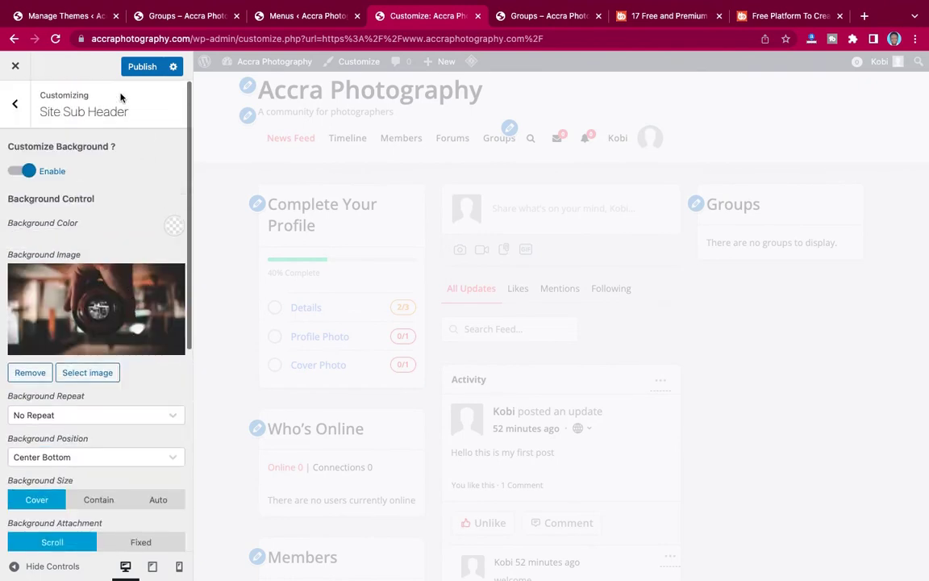
{"action": "left_click", "coordinate": [142, 67]}
{"action": "scroll", "coordinate": [115, 234], "scroll_direction": "down", "scroll_amount": 5}
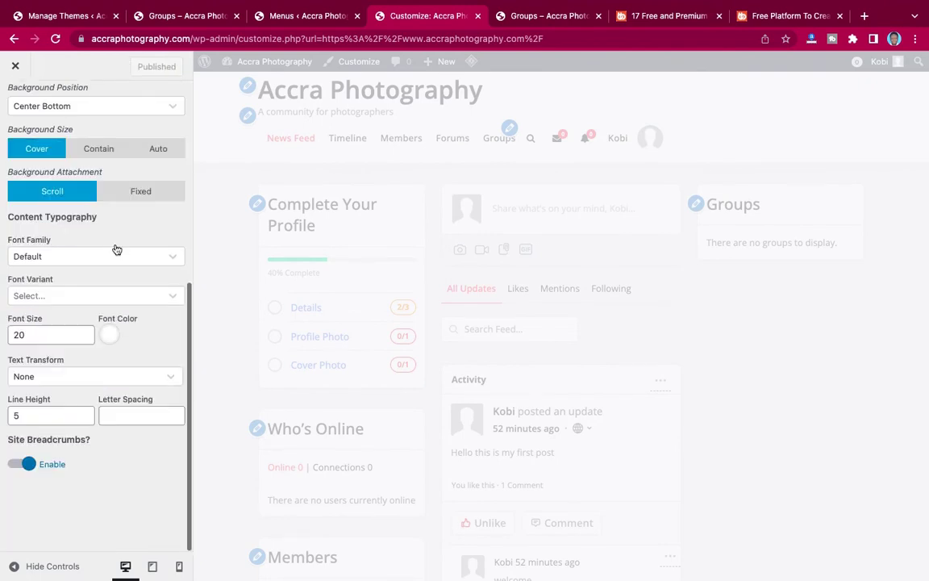
{"action": "left_click", "coordinate": [537, 18]}
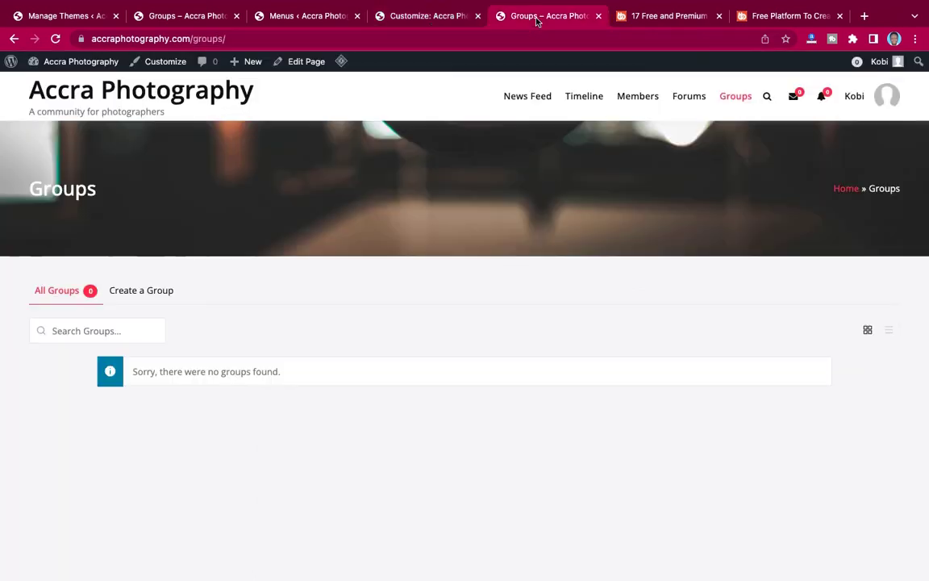
{"action": "key", "text": "super+r"}
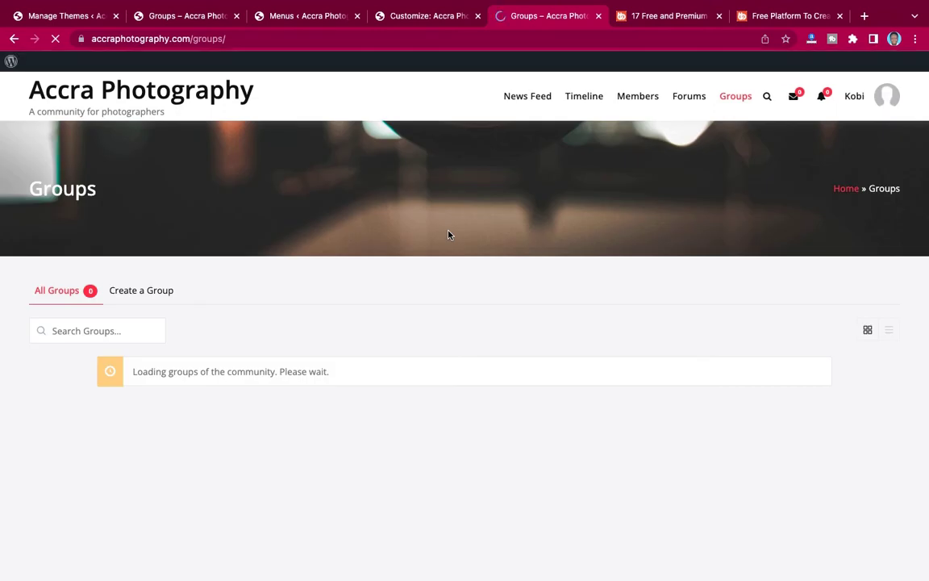
Turn Site Breadcrumbs back off, publish, and compare the Groups page with the reference site.
{"action": "left_click", "coordinate": [411, 16]}
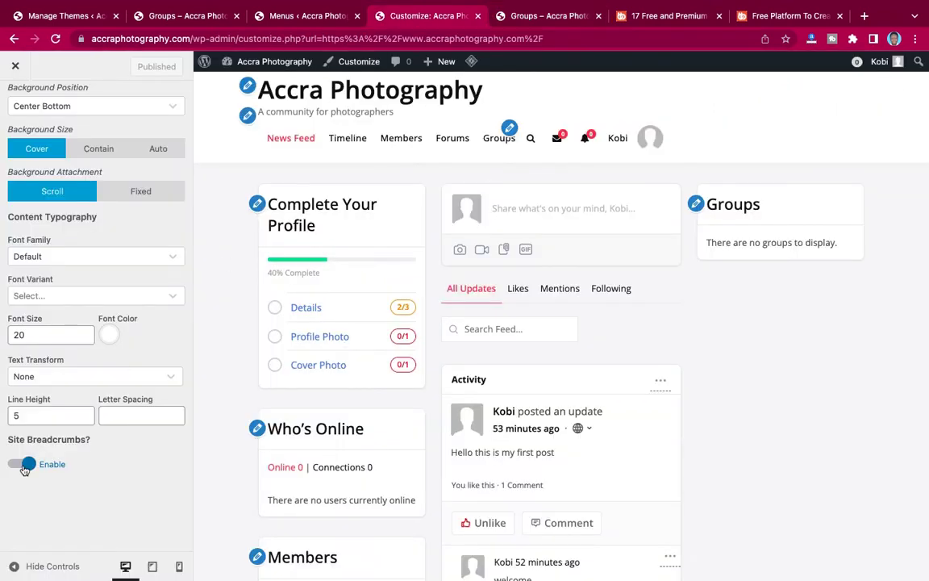
{"action": "left_click", "coordinate": [25, 469]}
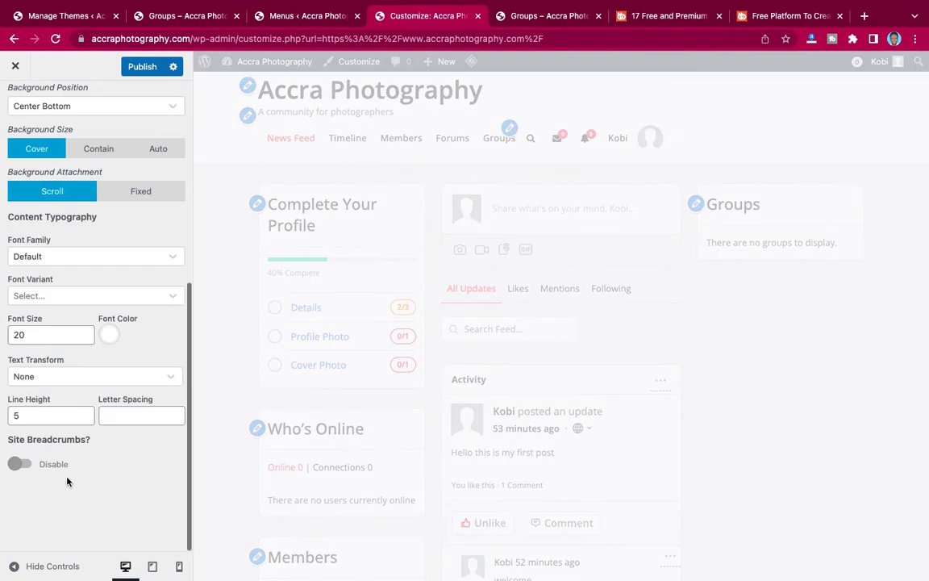
{"action": "scroll", "coordinate": [124, 386], "scroll_direction": "up", "scroll_amount": 5}
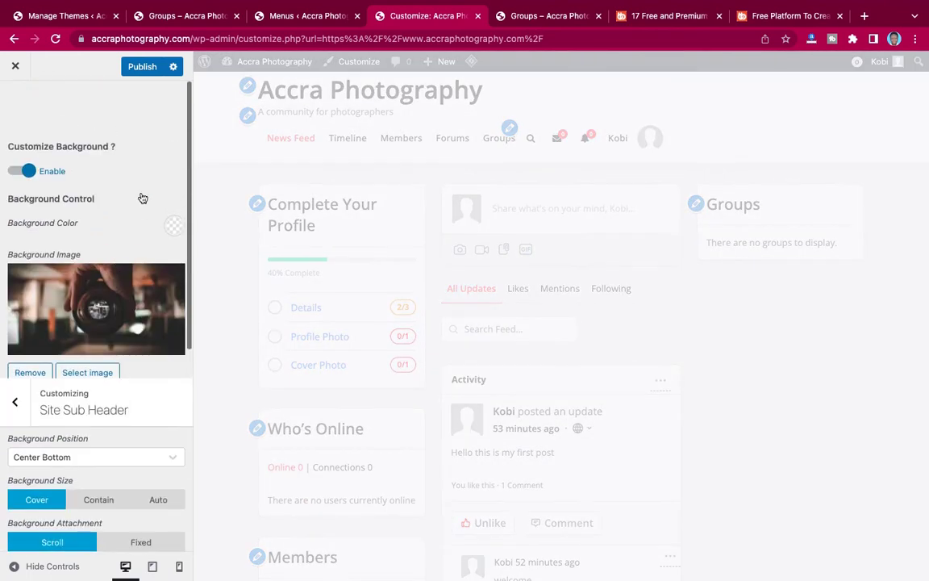
{"action": "left_click", "coordinate": [139, 68]}
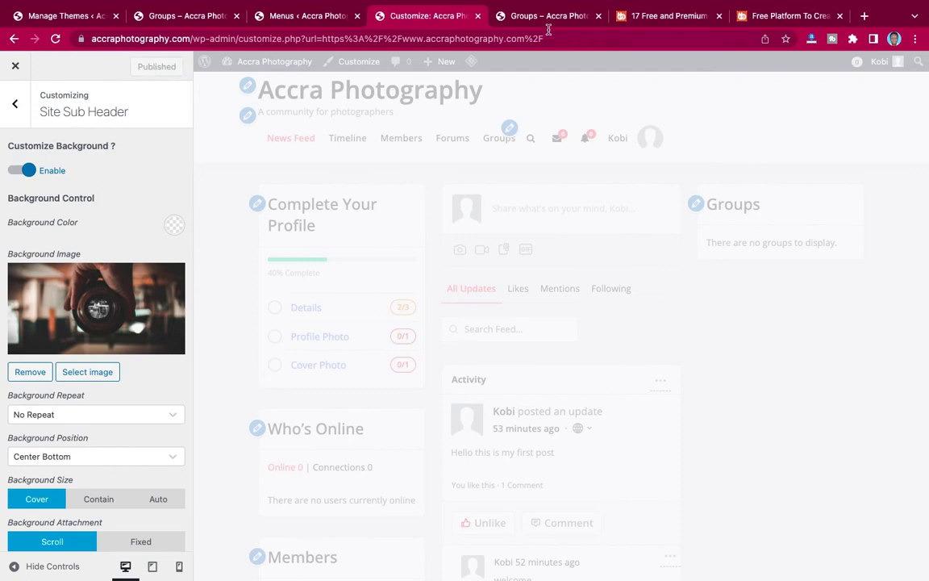
{"action": "left_click", "coordinate": [538, 21]}
{"action": "left_click", "coordinate": [164, 65]}
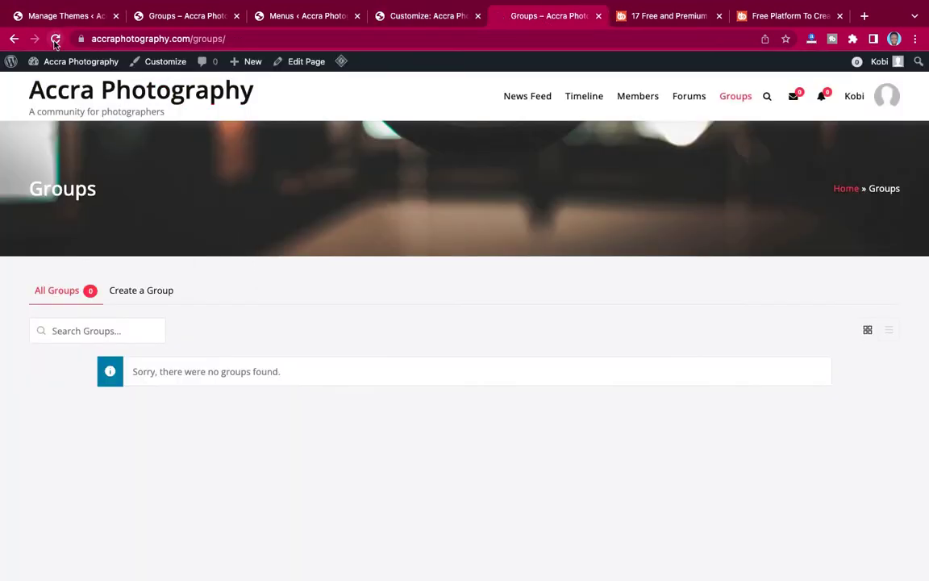
{"action": "left_click", "coordinate": [166, 18]}
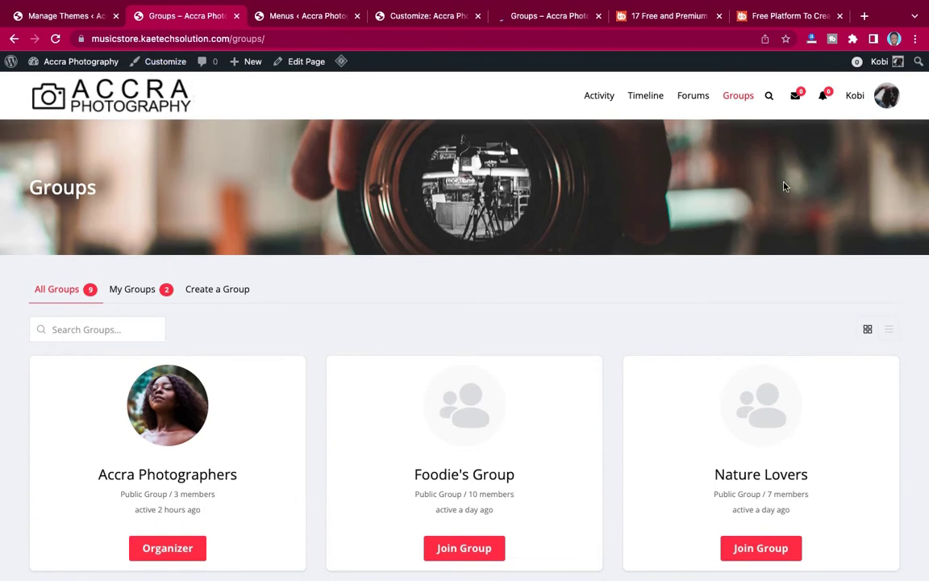
{"action": "left_click", "coordinate": [531, 18]}
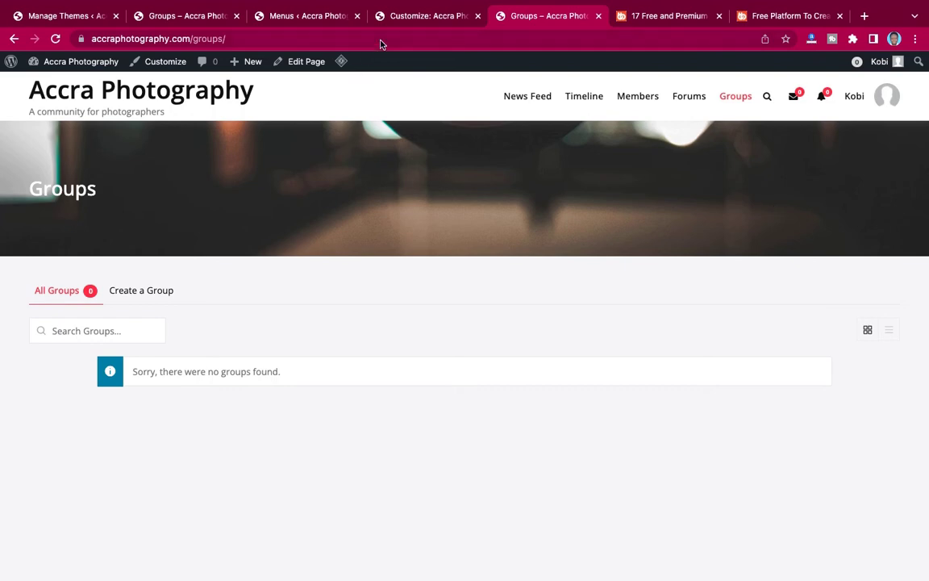
{"action": "left_click", "coordinate": [414, 18]}
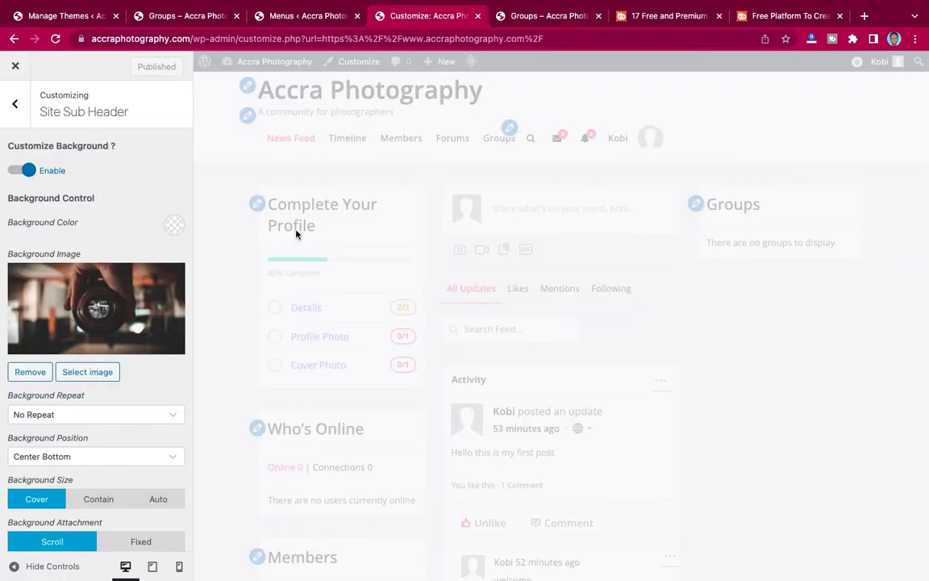
{"action": "scroll", "coordinate": [119, 413], "scroll_direction": "down", "scroll_amount": 5}
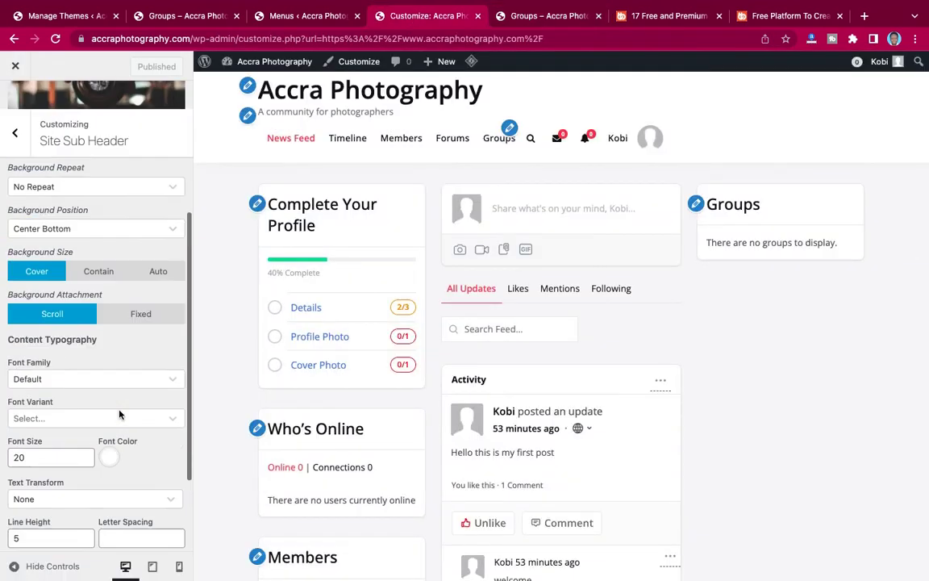
{"action": "scroll", "coordinate": [118, 413], "scroll_direction": "up", "scroll_amount": 5}
{"action": "left_click", "coordinate": [14, 103]}
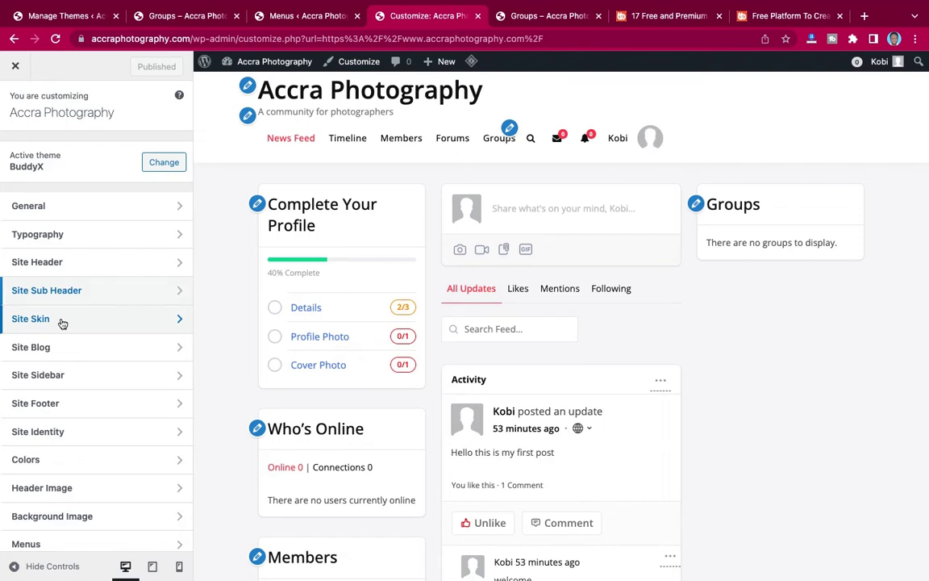
{"action": "left_click", "coordinate": [62, 322]}
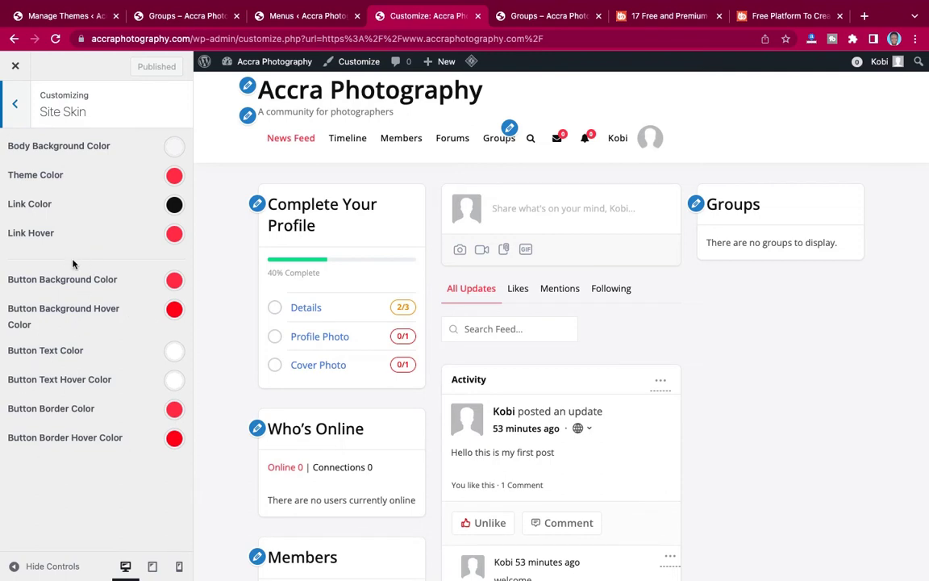
{"action": "left_click", "coordinate": [13, 108]}
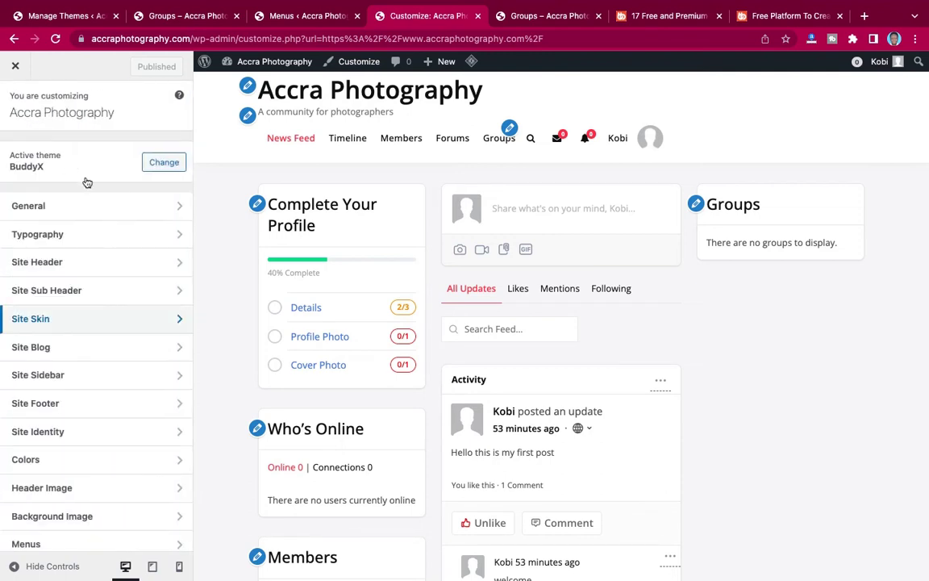
{"action": "scroll", "coordinate": [91, 354], "scroll_direction": "down", "scroll_amount": 3}
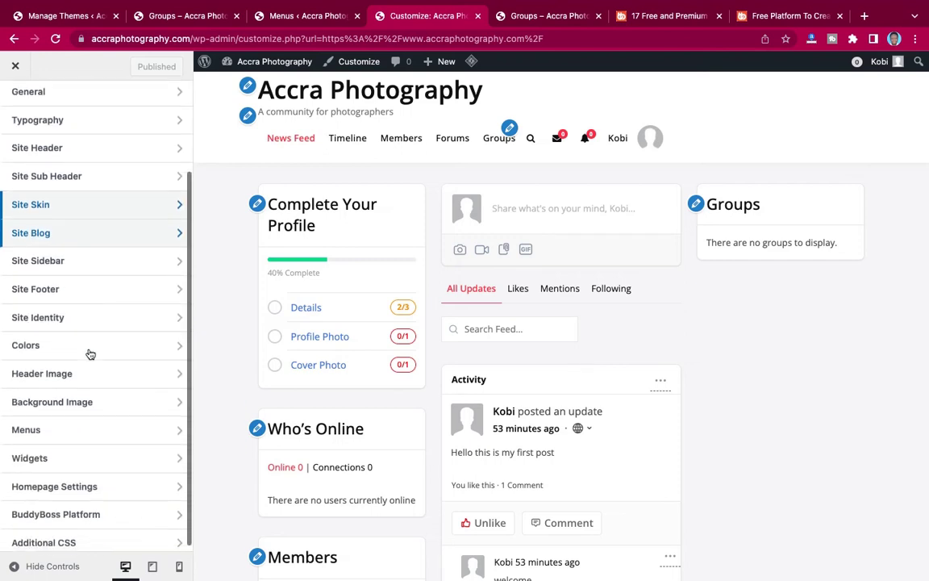
Choose the list blog layout with left-side images and a new single post title layout, then publish.
{"action": "left_click", "coordinate": [94, 239]}
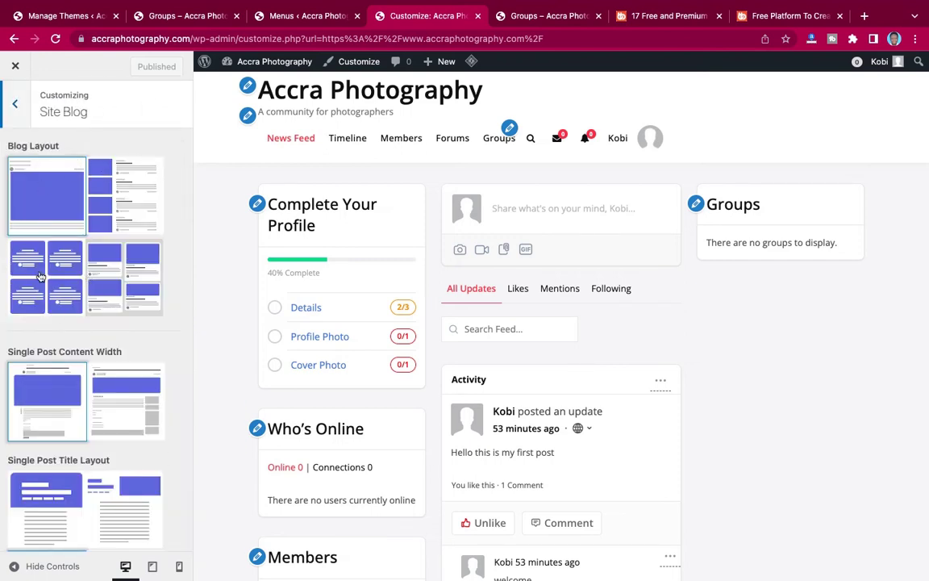
{"action": "left_click", "coordinate": [135, 204]}
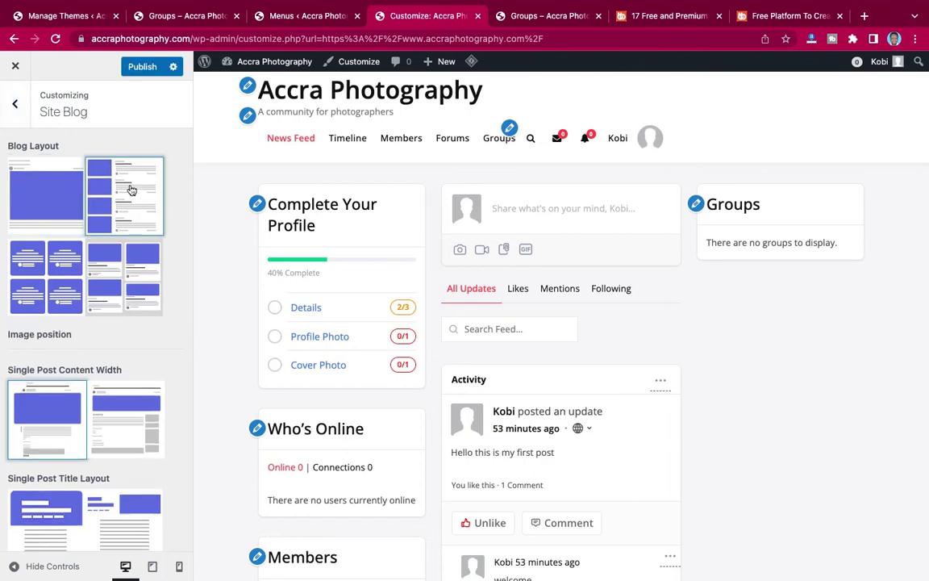
{"action": "scroll", "coordinate": [127, 257], "scroll_direction": "down", "scroll_amount": 1}
{"action": "scroll", "coordinate": [128, 257], "scroll_direction": "down", "scroll_amount": 2}
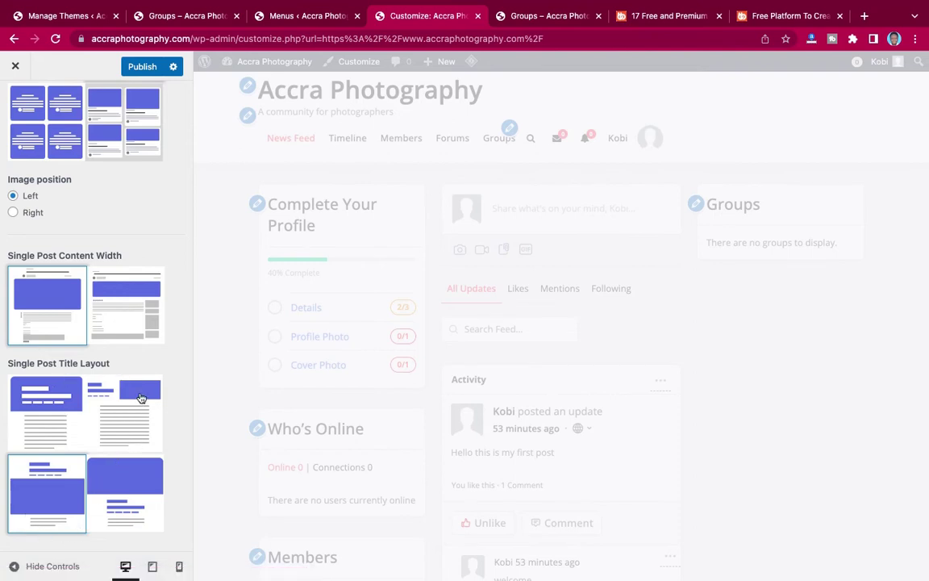
{"action": "left_click", "coordinate": [131, 409]}
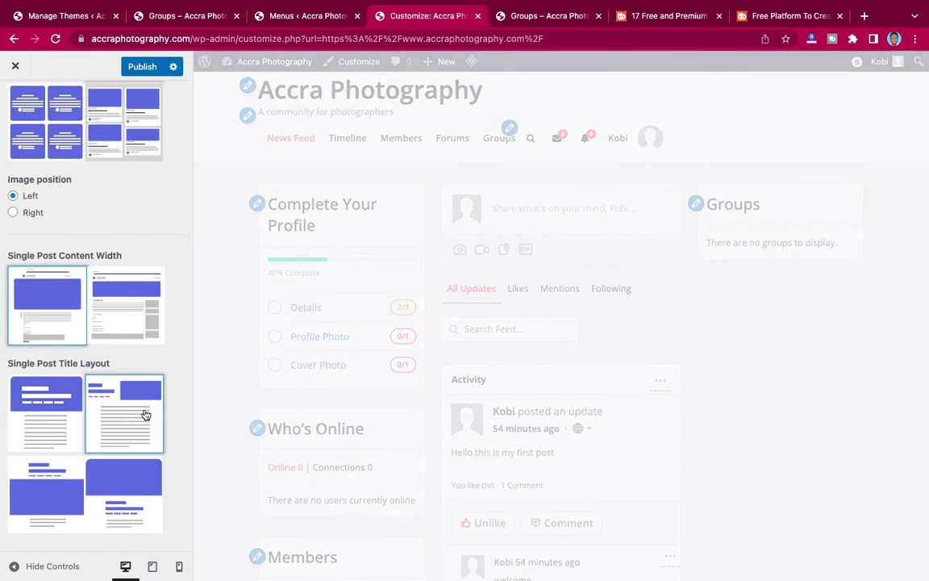
{"action": "scroll", "coordinate": [133, 363], "scroll_direction": "up", "scroll_amount": 2}
{"action": "scroll", "coordinate": [133, 364], "scroll_direction": "up", "scroll_amount": 3}
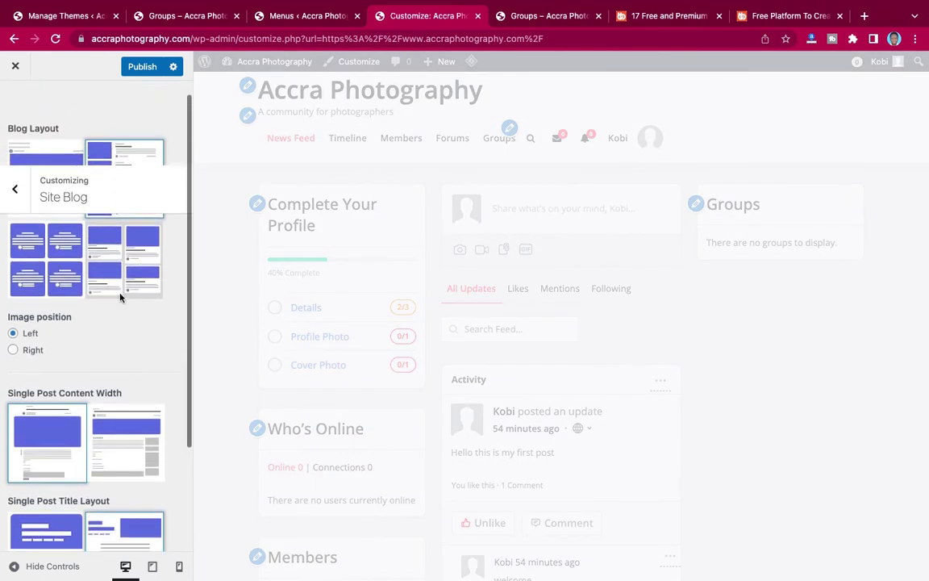
{"action": "left_click", "coordinate": [142, 71]}
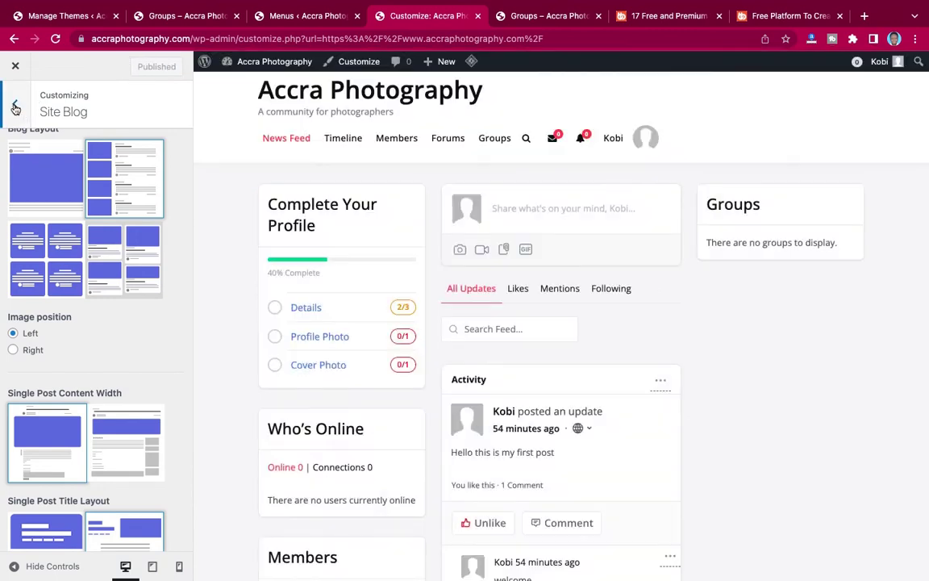
{"action": "left_click", "coordinate": [16, 108]}
{"action": "scroll", "coordinate": [104, 207], "scroll_direction": "down", "scroll_amount": 2}
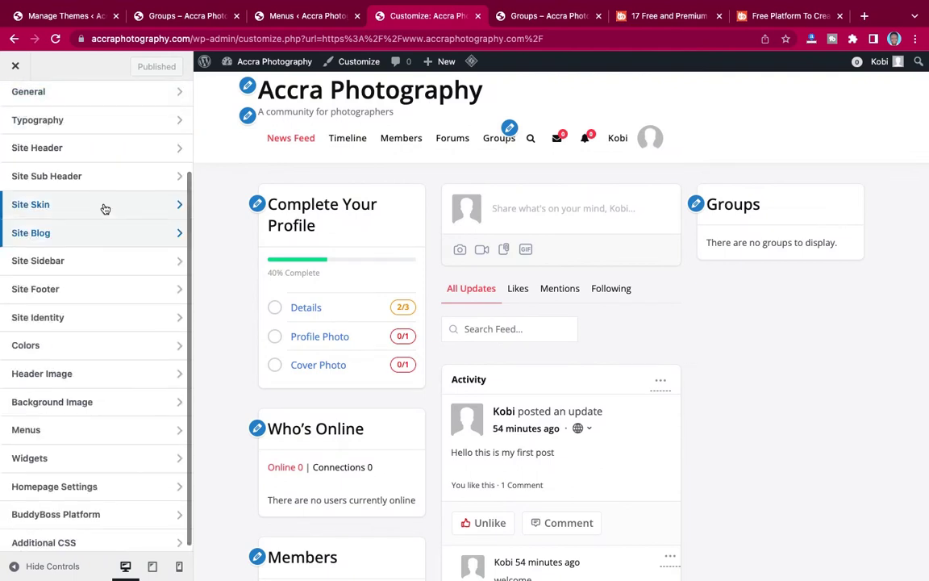
{"action": "left_click", "coordinate": [88, 266]}
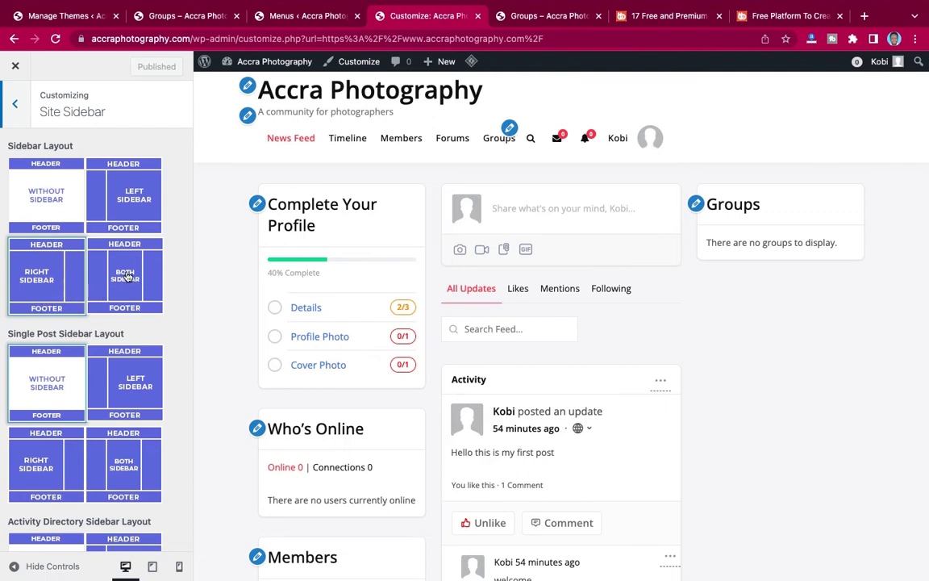
{"action": "scroll", "coordinate": [87, 299], "scroll_direction": "down", "scroll_amount": 3}
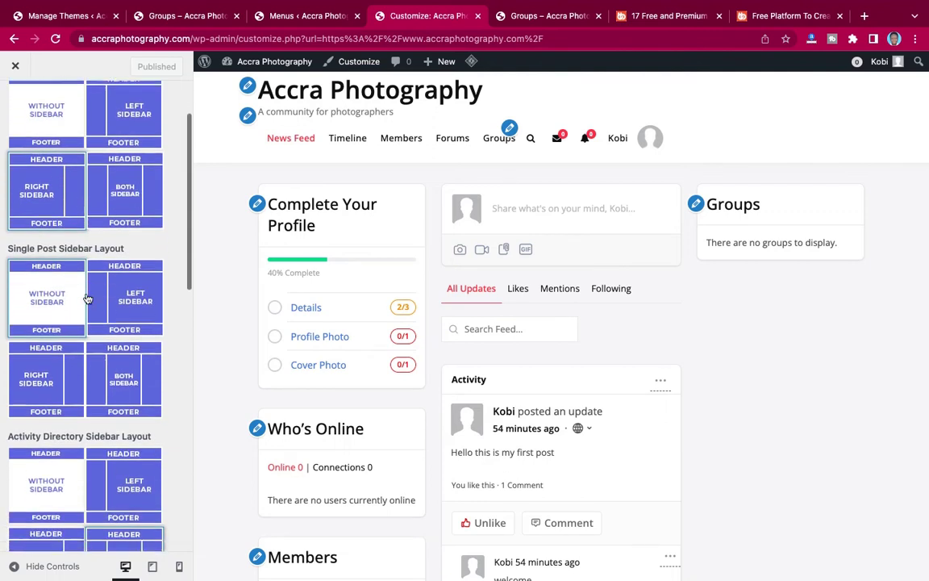
{"action": "scroll", "coordinate": [87, 299], "scroll_direction": "down", "scroll_amount": 4}
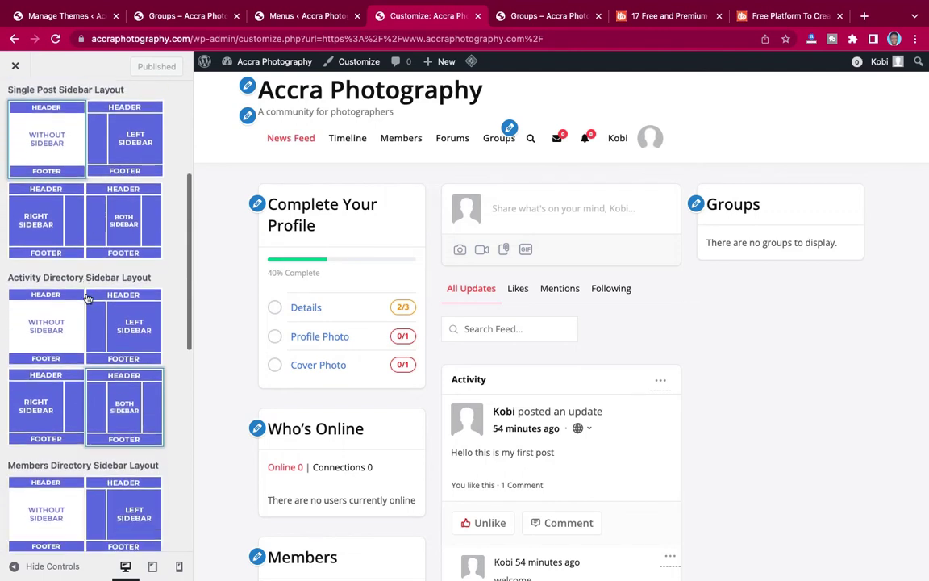
{"action": "scroll", "coordinate": [87, 299], "scroll_direction": "down", "scroll_amount": 10}
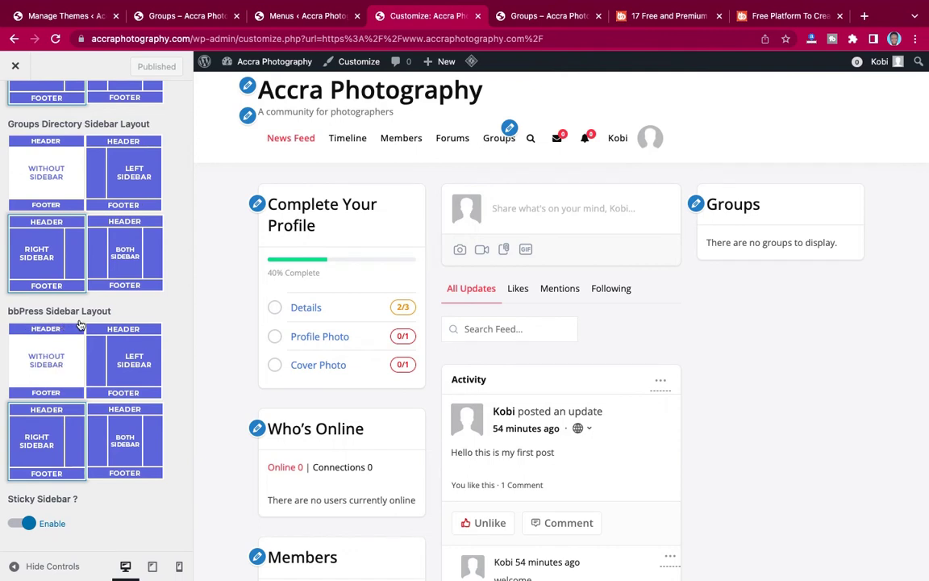
{"action": "scroll", "coordinate": [79, 325], "scroll_direction": "up", "scroll_amount": 9}
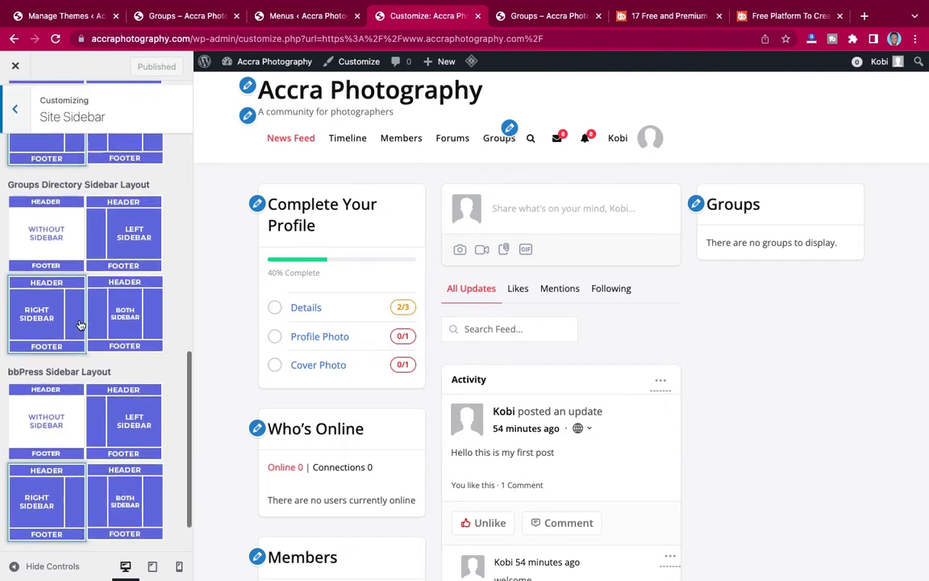
{"action": "scroll", "coordinate": [80, 325], "scroll_direction": "up", "scroll_amount": 5}
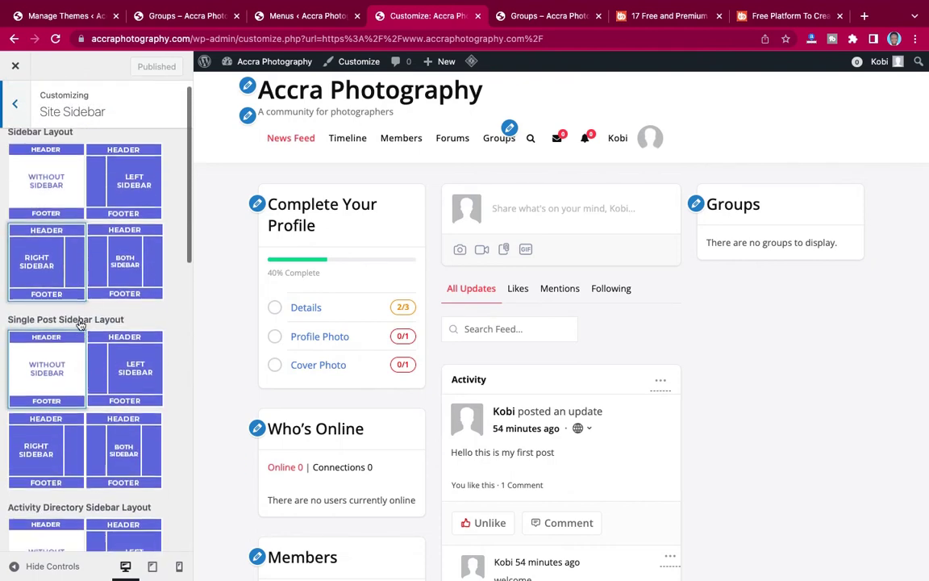
{"action": "left_click", "coordinate": [19, 106]}
{"action": "scroll", "coordinate": [61, 232], "scroll_direction": "down", "scroll_amount": 3}
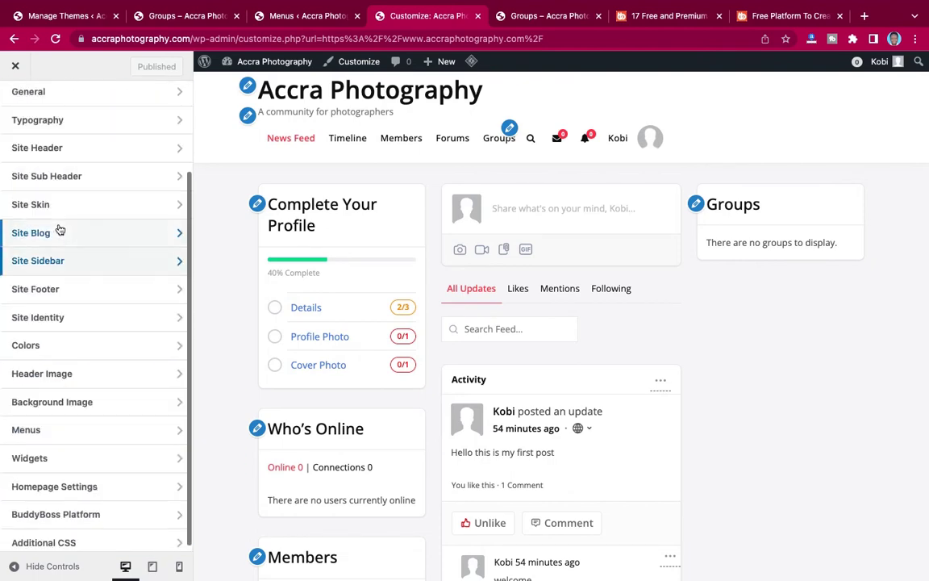
Open the Site Footer settings and review the footer section colour options.
{"action": "left_click", "coordinate": [73, 297]}
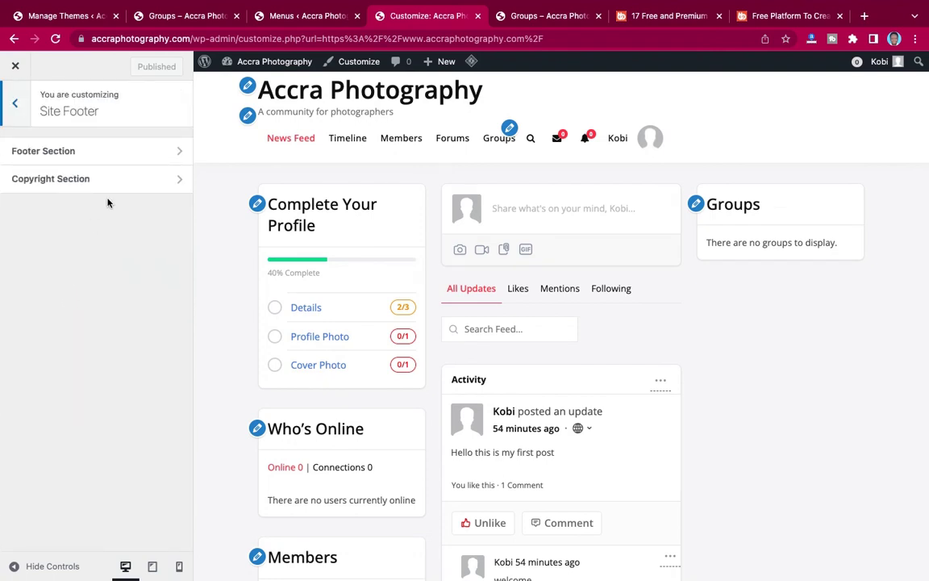
{"action": "left_click", "coordinate": [94, 154]}
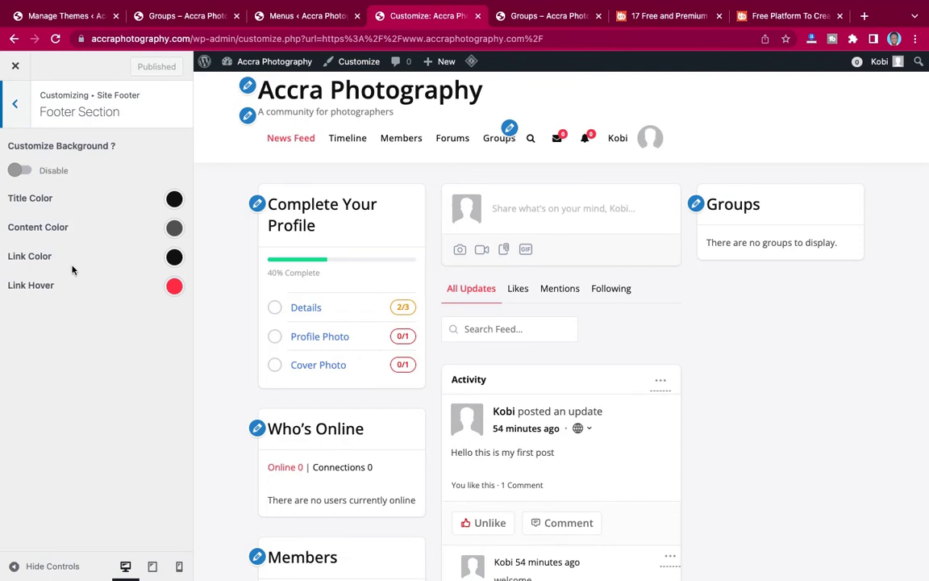
{"action": "left_click", "coordinate": [15, 104]}
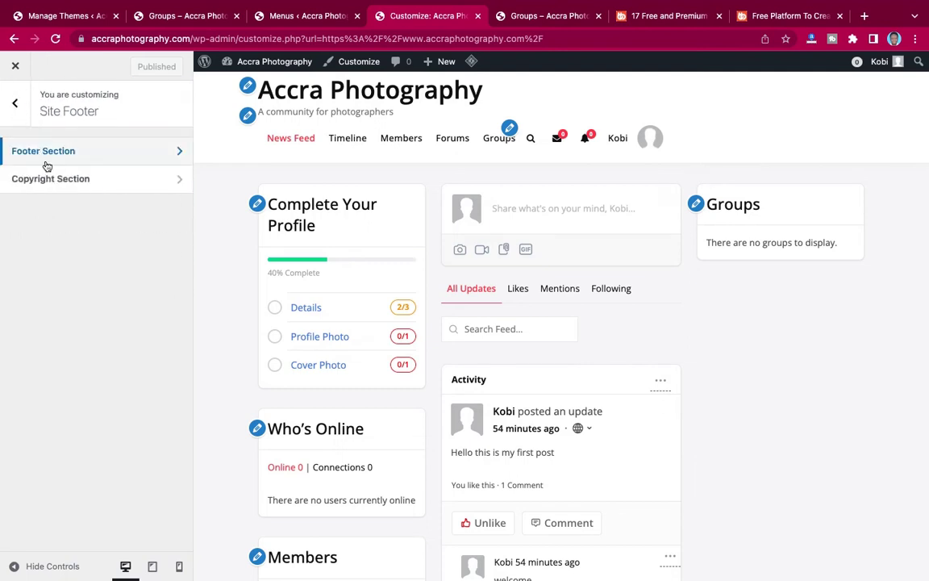
Replace [theme_author] in the copyright text with KAETECH DIGITAL and publish.
{"action": "left_click", "coordinate": [54, 180]}
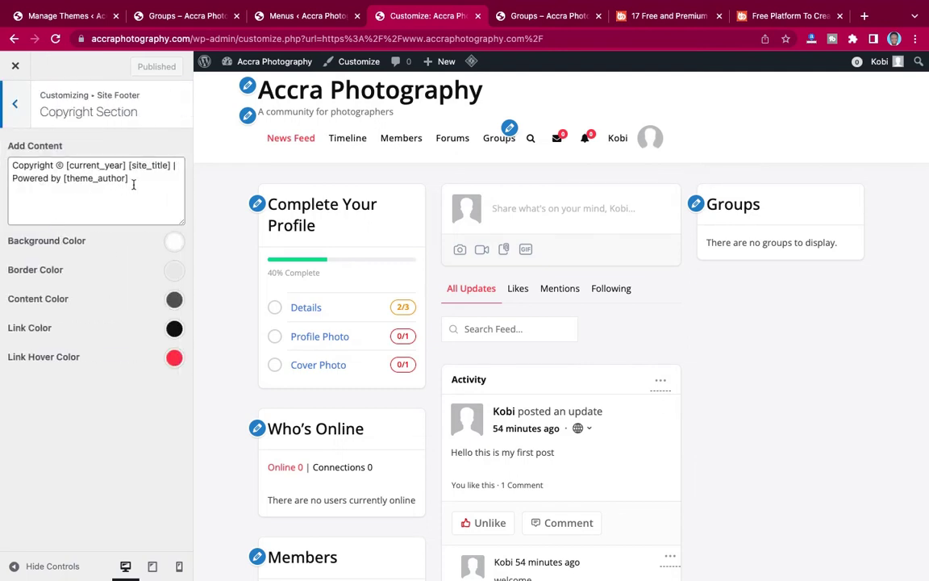
{"action": "left_click", "coordinate": [132, 183]}
{"action": "left_click", "coordinate": [62, 178], "text": "shift"}
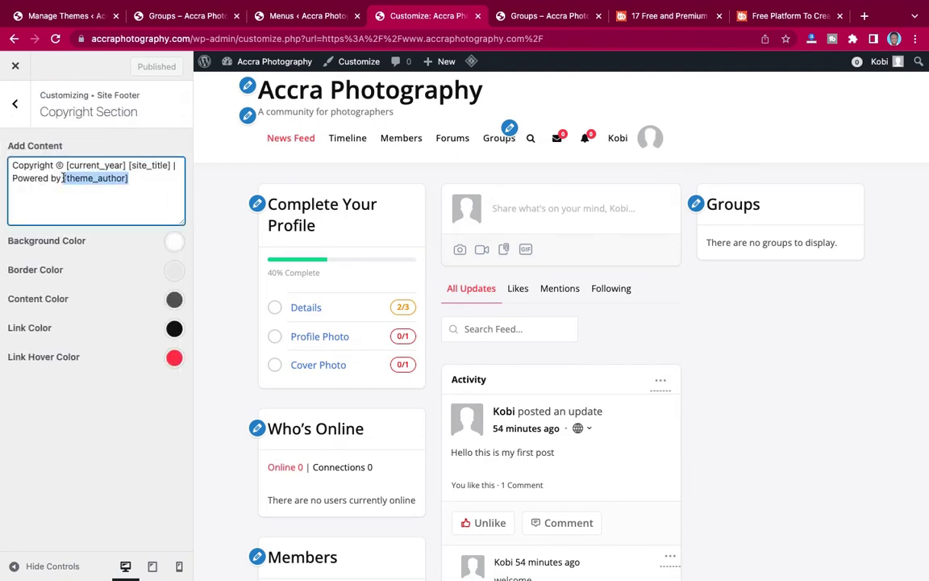
{"action": "type", "text": "KA"}
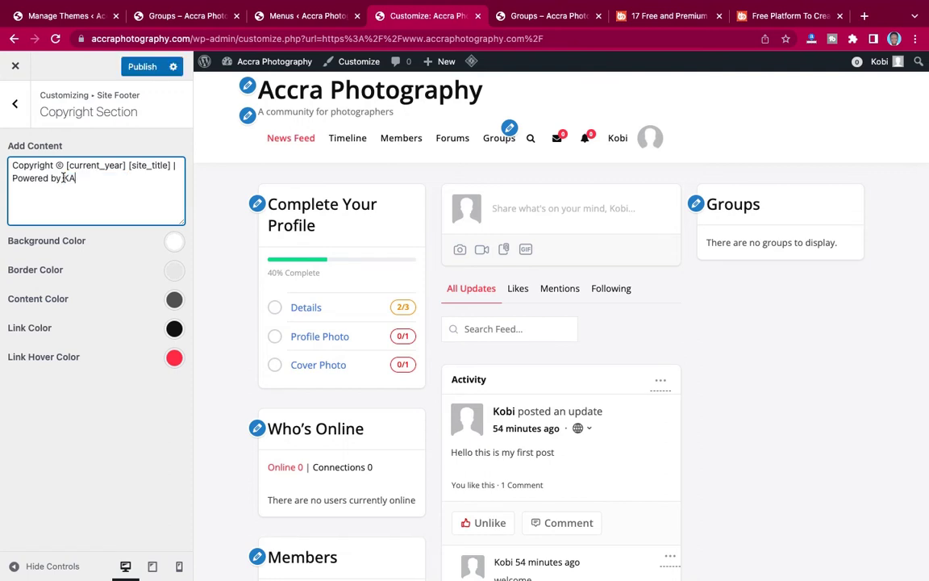
{"action": "type", "text": "ETECH DIGITAL"}
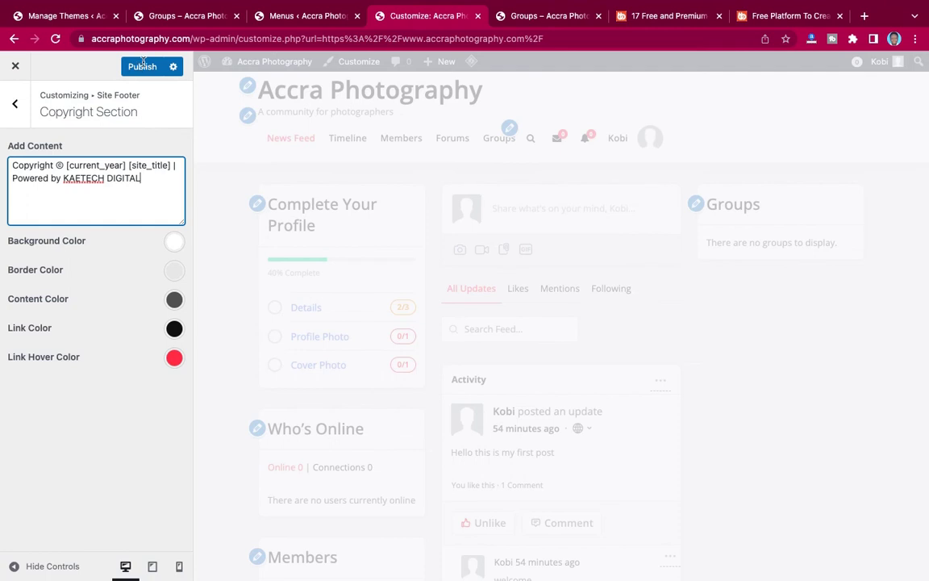
{"action": "left_click", "coordinate": [142, 67]}
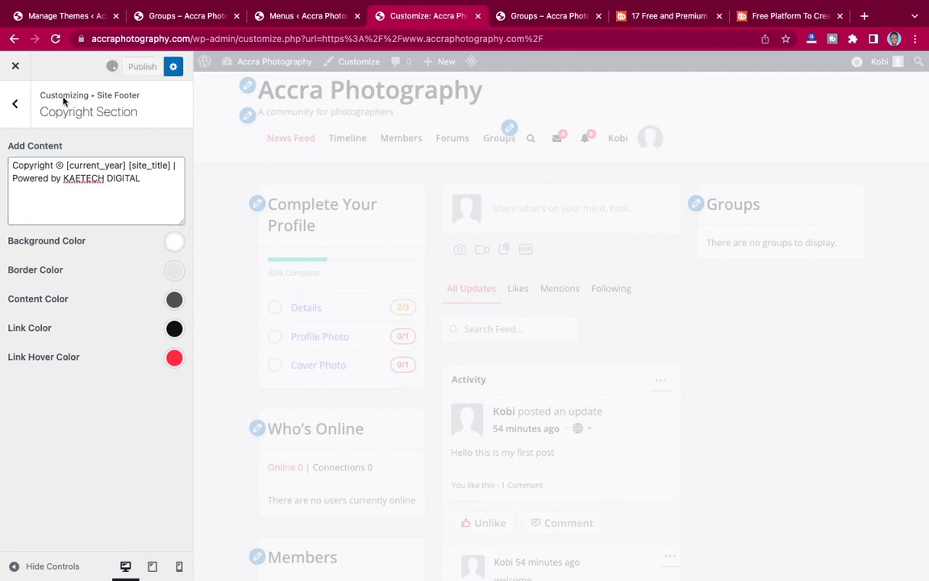
{"action": "left_click", "coordinate": [13, 107]}
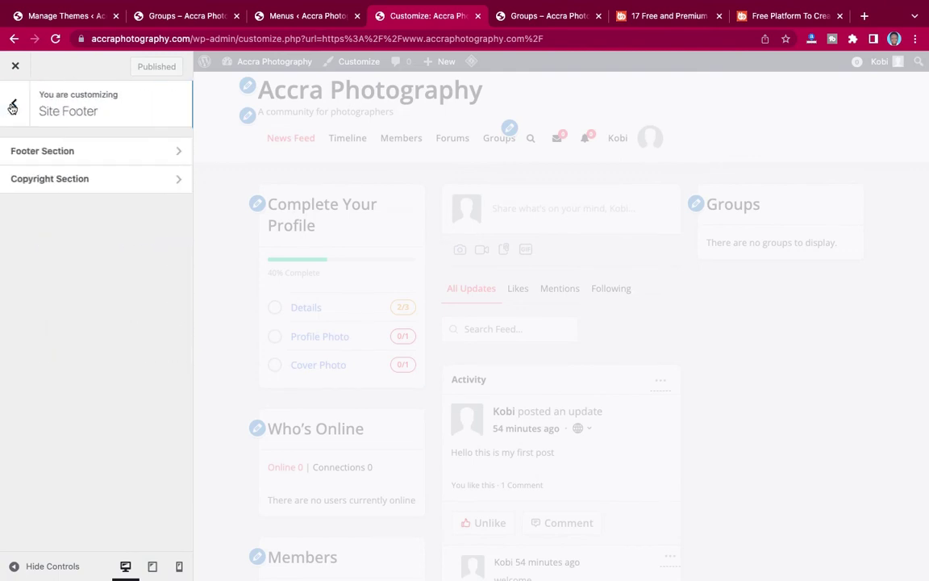
Set the ACCRA PHOTOGRAPHY image as the uncropped site logo, hide title and tagline, and publish.
{"action": "left_click", "coordinate": [16, 107]}
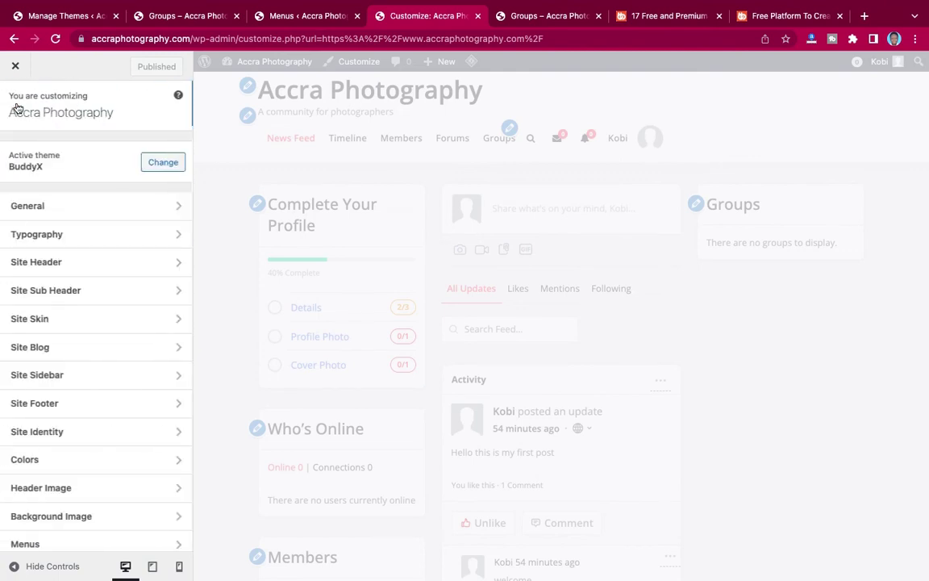
{"action": "scroll", "coordinate": [81, 348], "scroll_direction": "down", "scroll_amount": 3}
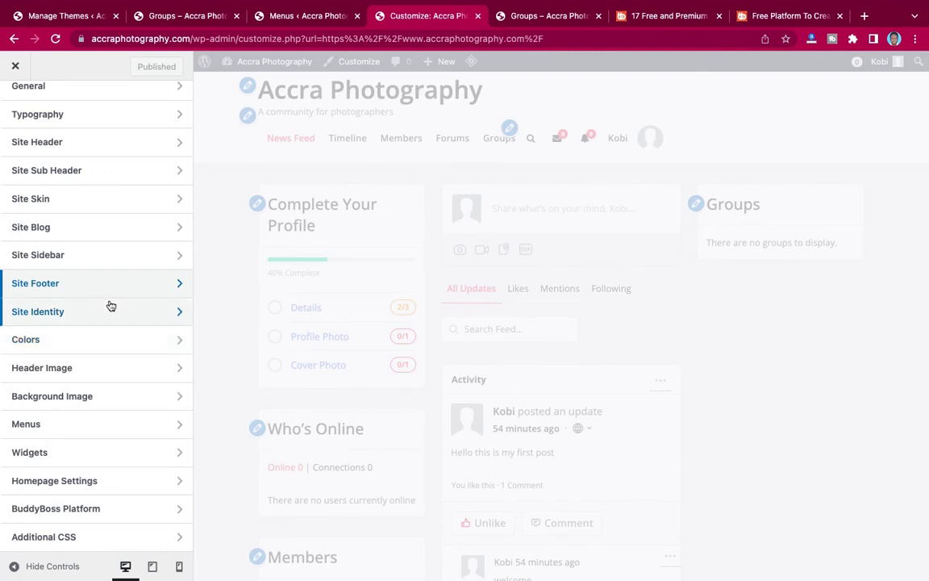
{"action": "left_click", "coordinate": [109, 310]}
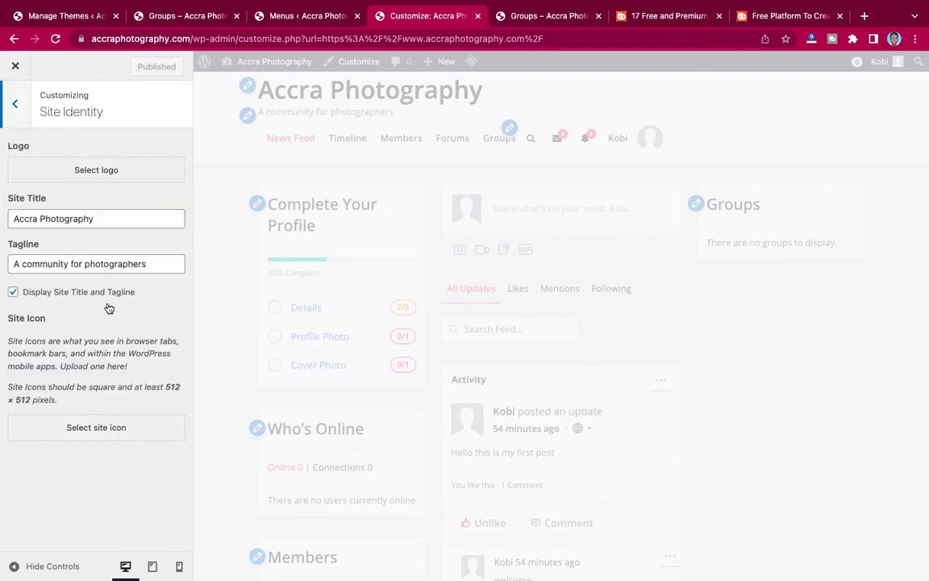
{"action": "left_click", "coordinate": [101, 169]}
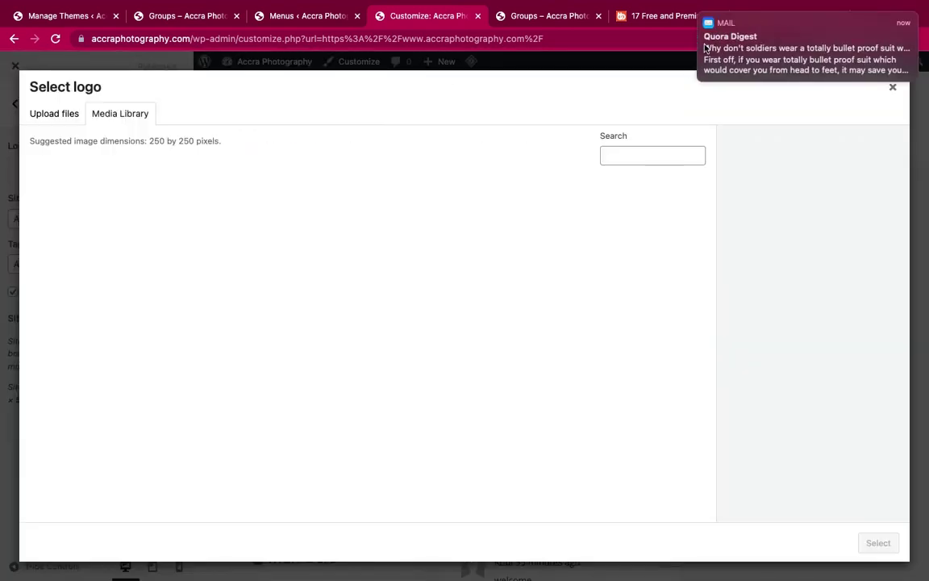
{"action": "left_click", "coordinate": [701, 15]}
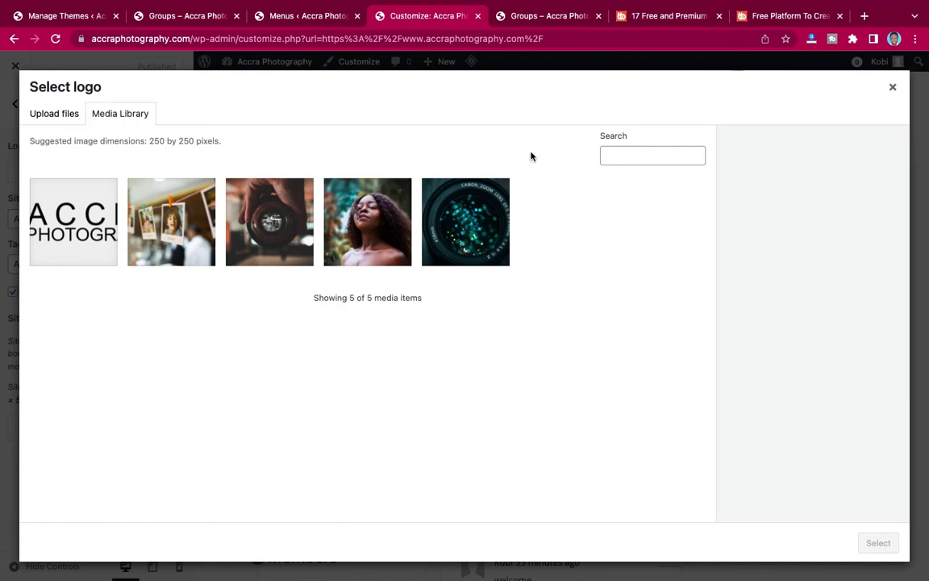
{"action": "left_click", "coordinate": [63, 219]}
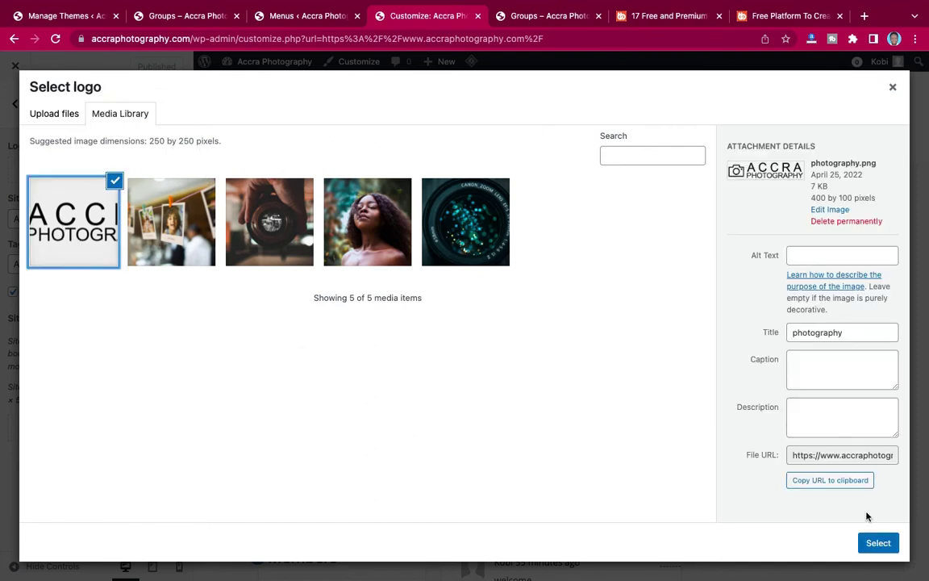
{"action": "left_click", "coordinate": [878, 542]}
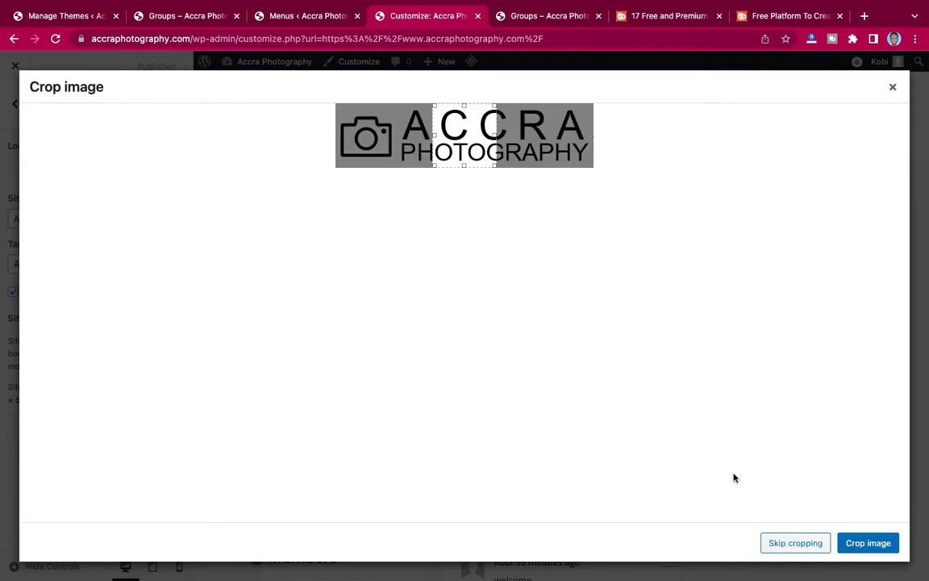
{"action": "left_click", "coordinate": [807, 543]}
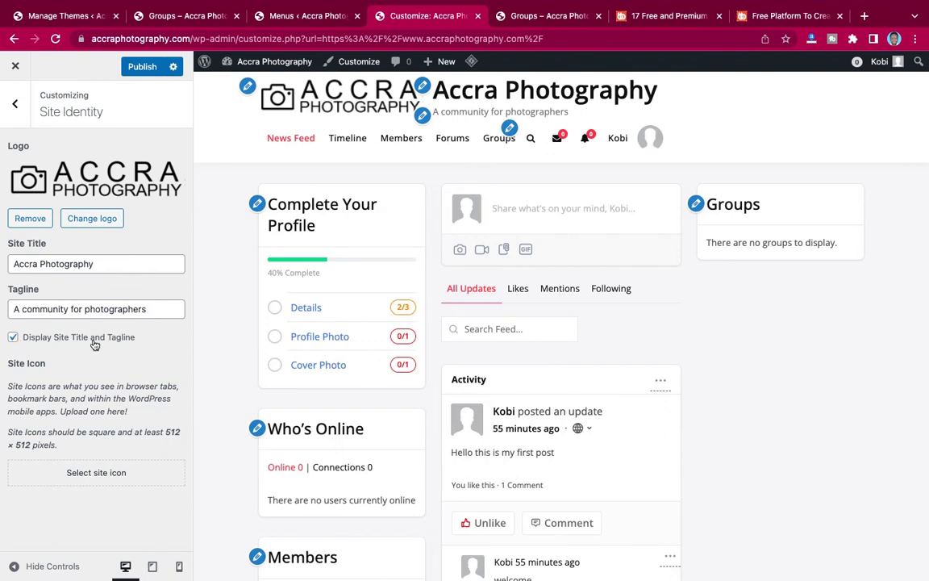
{"action": "left_click", "coordinate": [13, 338]}
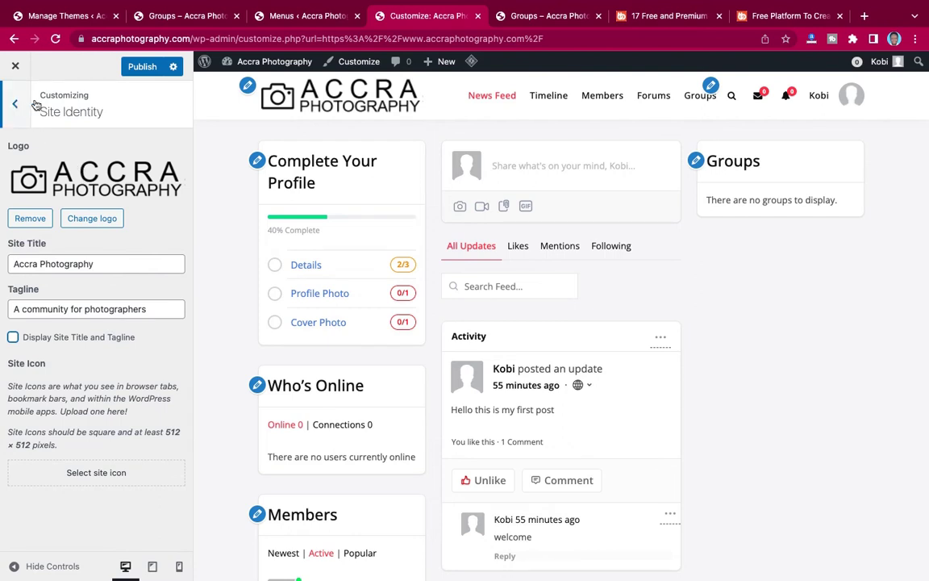
{"action": "left_click", "coordinate": [137, 66]}
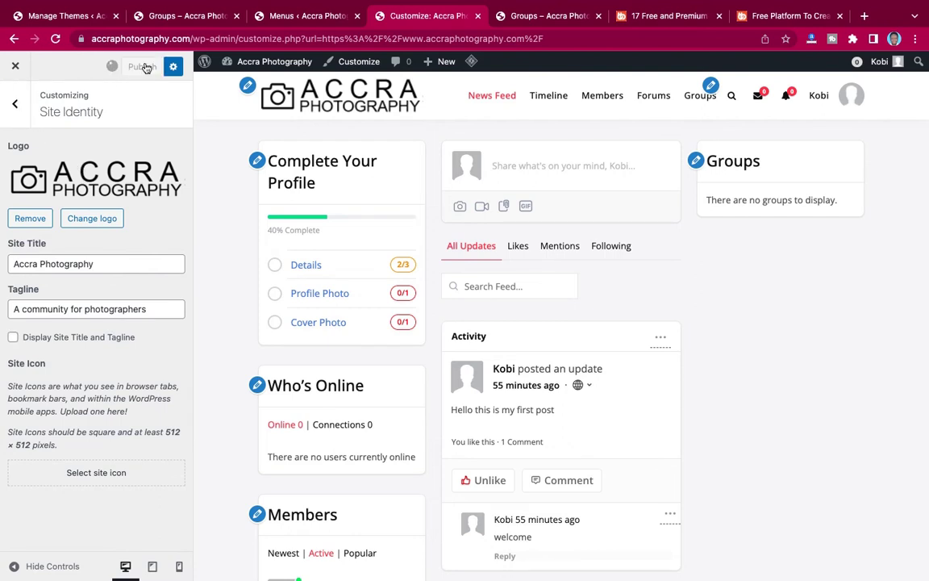
Look through the Colors, Header Image and Background Image customizer sections.
{"action": "left_click", "coordinate": [15, 103]}
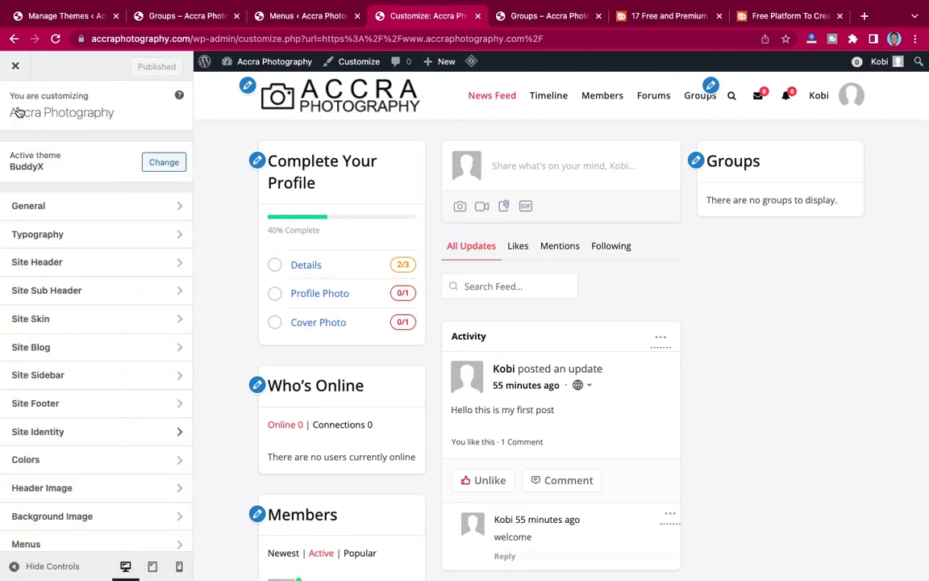
{"action": "left_click", "coordinate": [40, 458]}
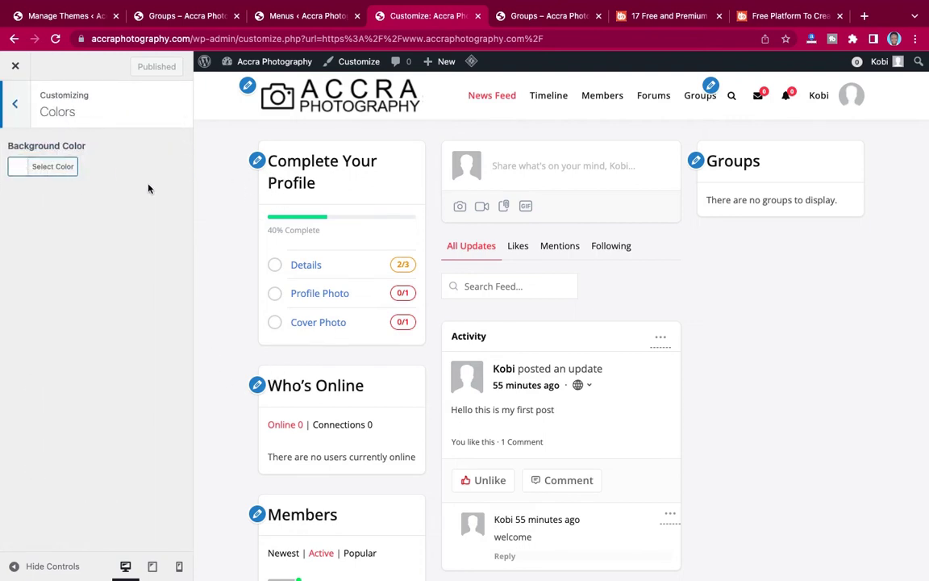
{"action": "left_click", "coordinate": [16, 105]}
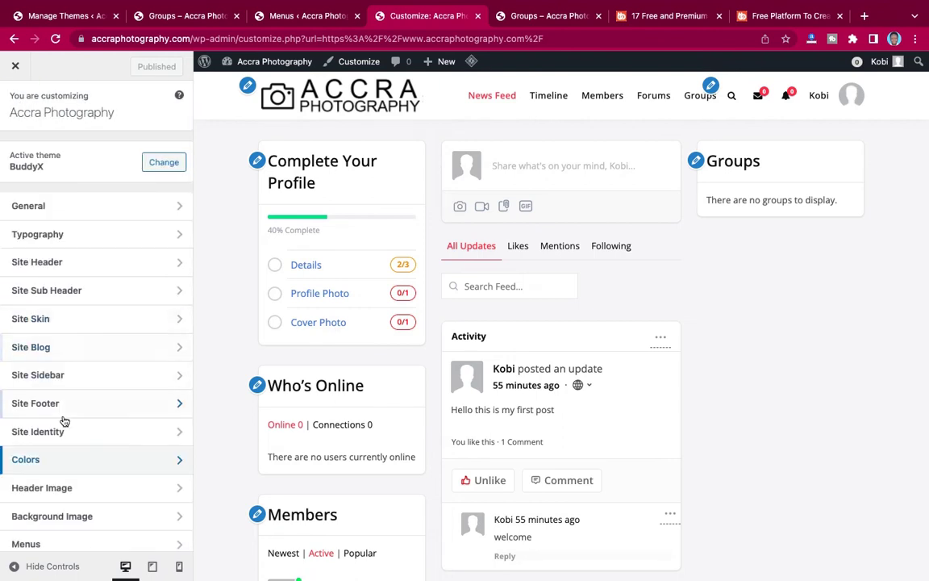
{"action": "left_click", "coordinate": [50, 494]}
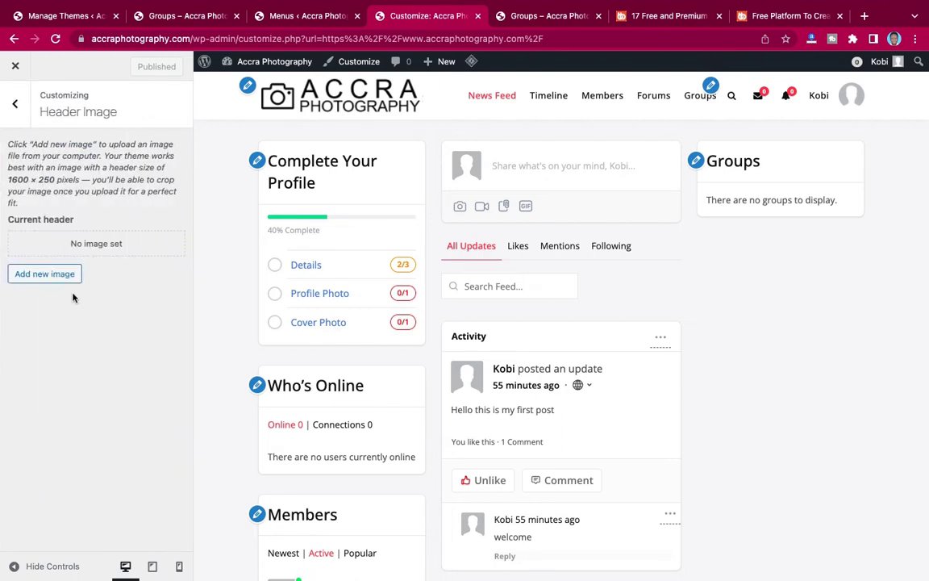
{"action": "left_click", "coordinate": [17, 113]}
{"action": "scroll", "coordinate": [97, 376], "scroll_direction": "down", "scroll_amount": 3}
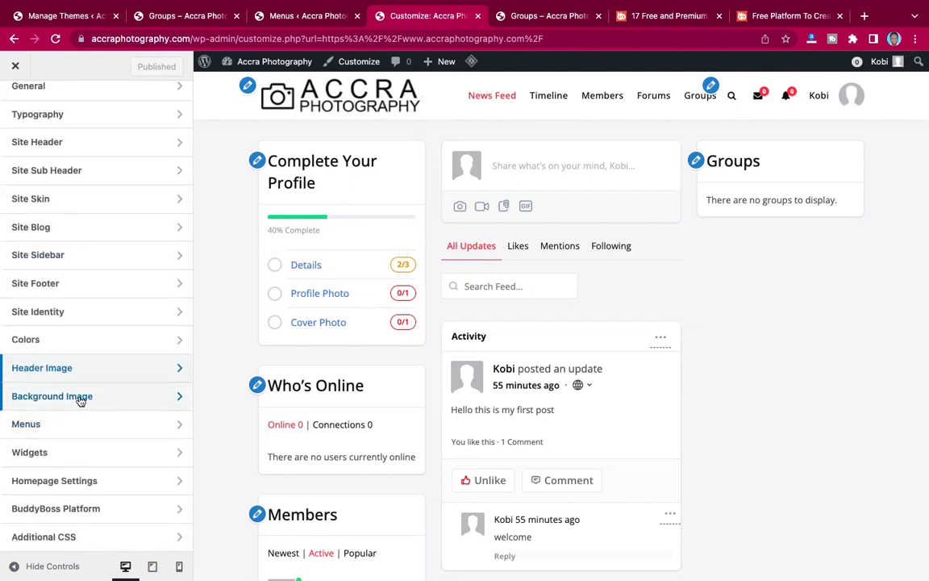
{"action": "left_click", "coordinate": [79, 396]}
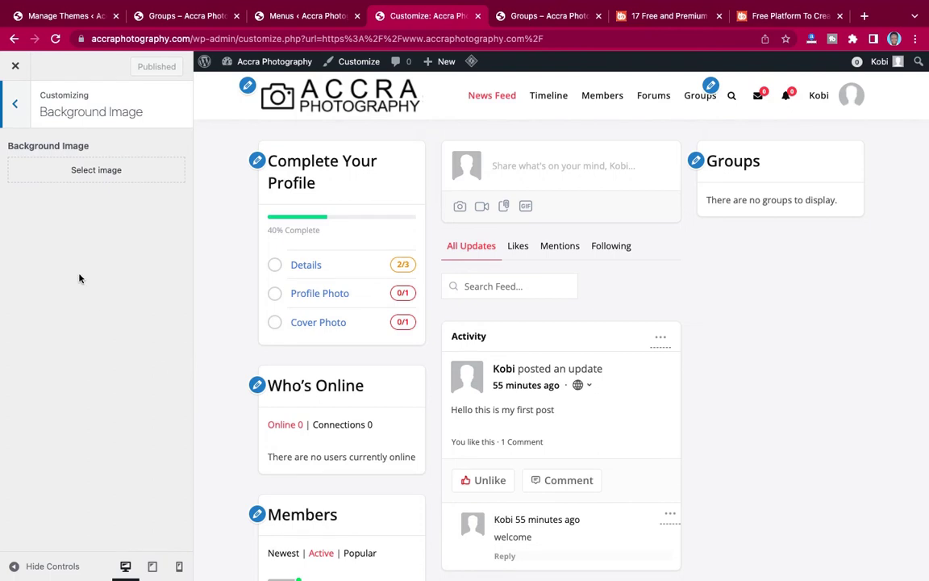
Look through the Menus, Widgets and Homepage Settings customizer sections.
{"action": "left_click", "coordinate": [16, 110]}
{"action": "scroll", "coordinate": [40, 323], "scroll_direction": "down", "scroll_amount": 3}
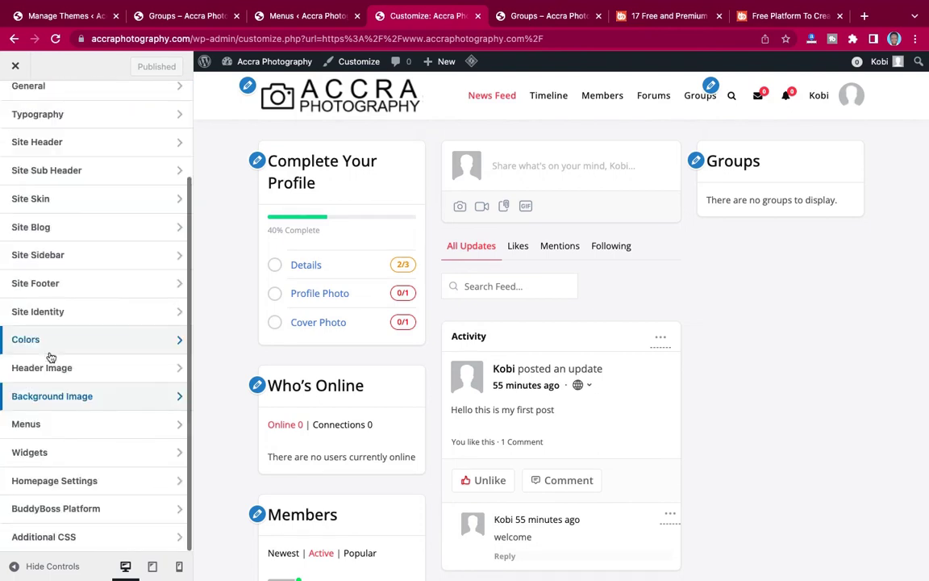
{"action": "left_click", "coordinate": [54, 427]}
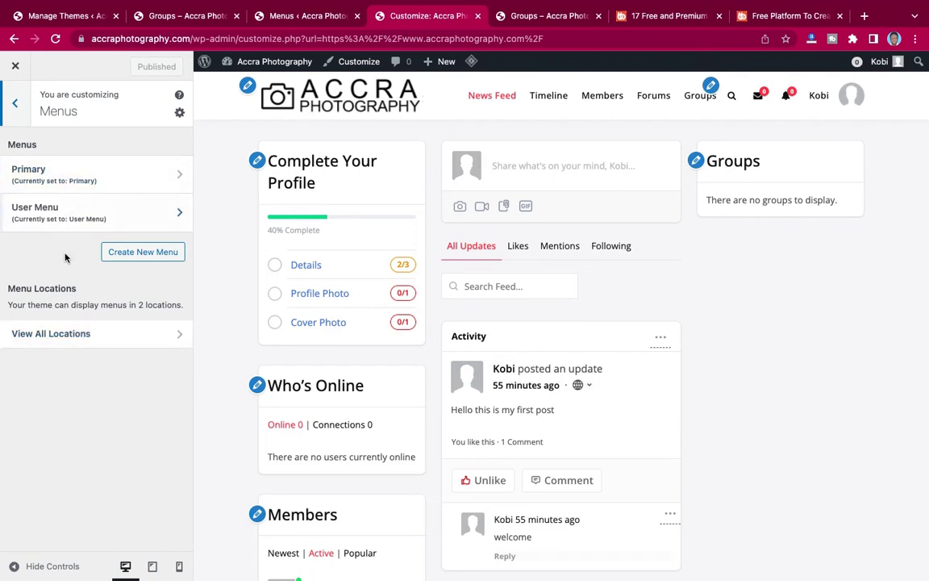
{"action": "left_click", "coordinate": [16, 105]}
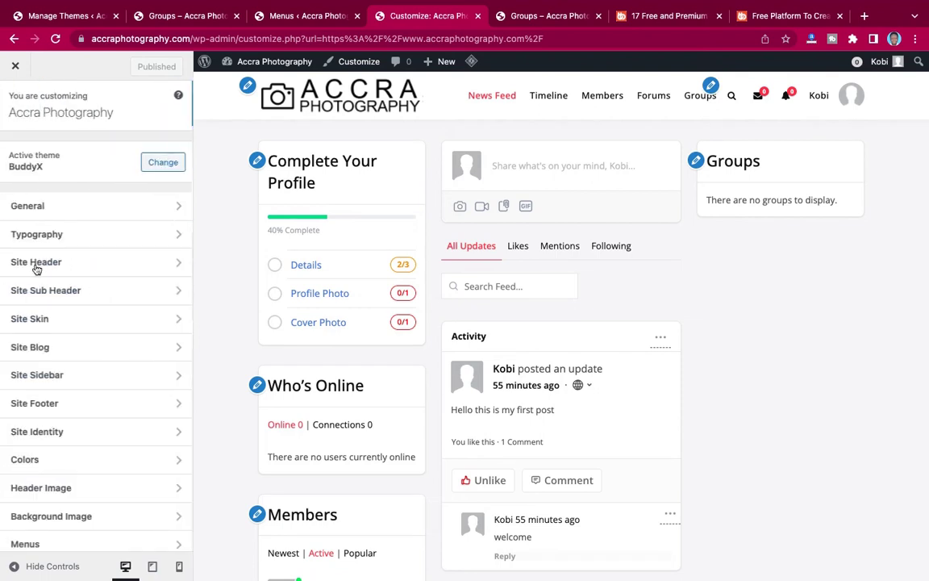
{"action": "scroll", "coordinate": [56, 403], "scroll_direction": "down", "scroll_amount": 3}
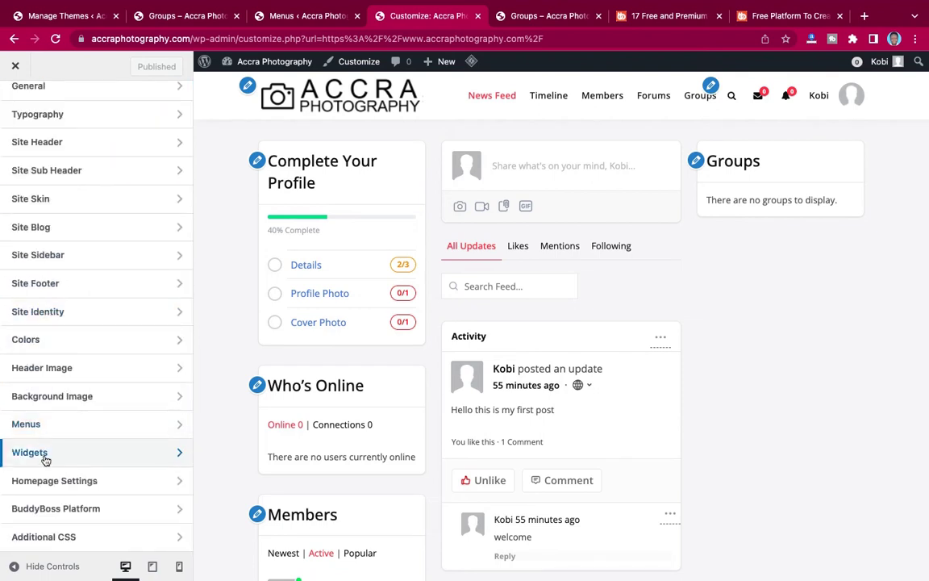
{"action": "left_click", "coordinate": [17, 455]}
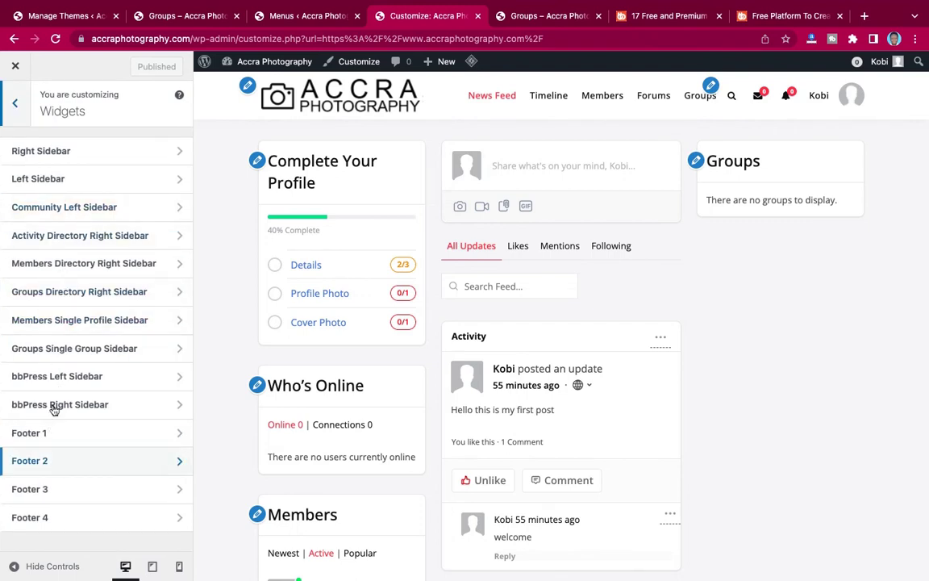
{"action": "left_click", "coordinate": [17, 106]}
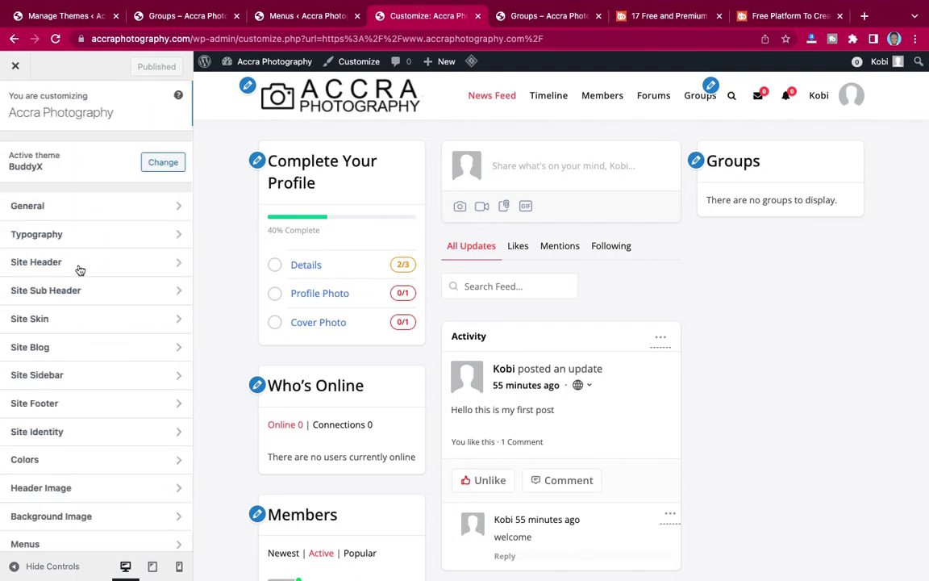
{"action": "scroll", "coordinate": [55, 452], "scroll_direction": "down", "scroll_amount": 3}
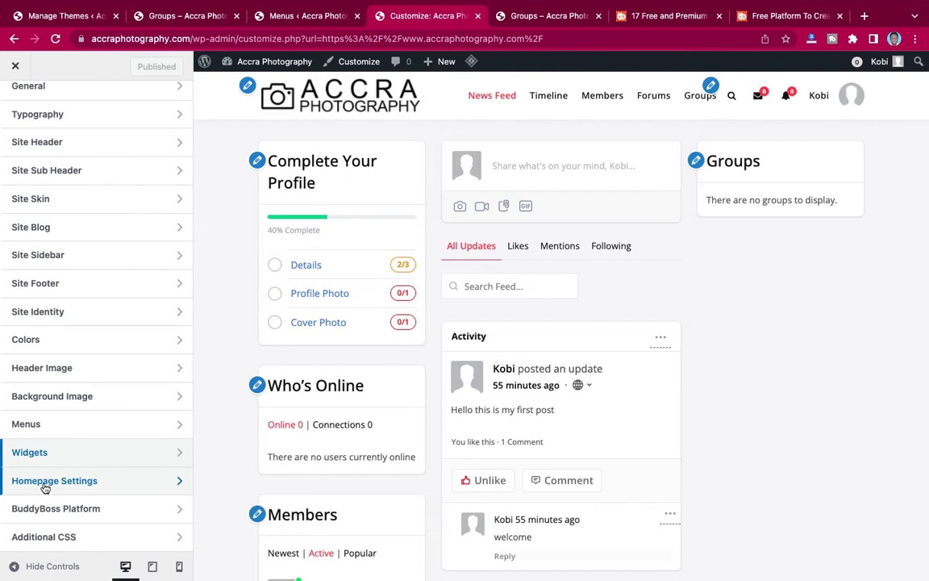
{"action": "left_click", "coordinate": [45, 484]}
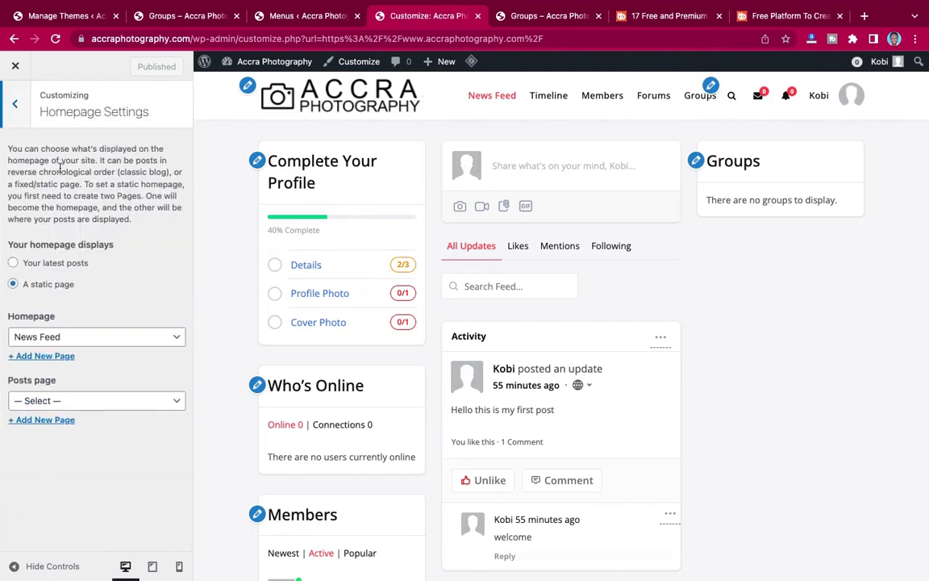
Review BuddyBoss Platform's Group Navigation settings: vertical navigation on, default tab Members.
{"action": "left_click", "coordinate": [17, 105]}
{"action": "scroll", "coordinate": [52, 500], "scroll_direction": "down", "scroll_amount": 3}
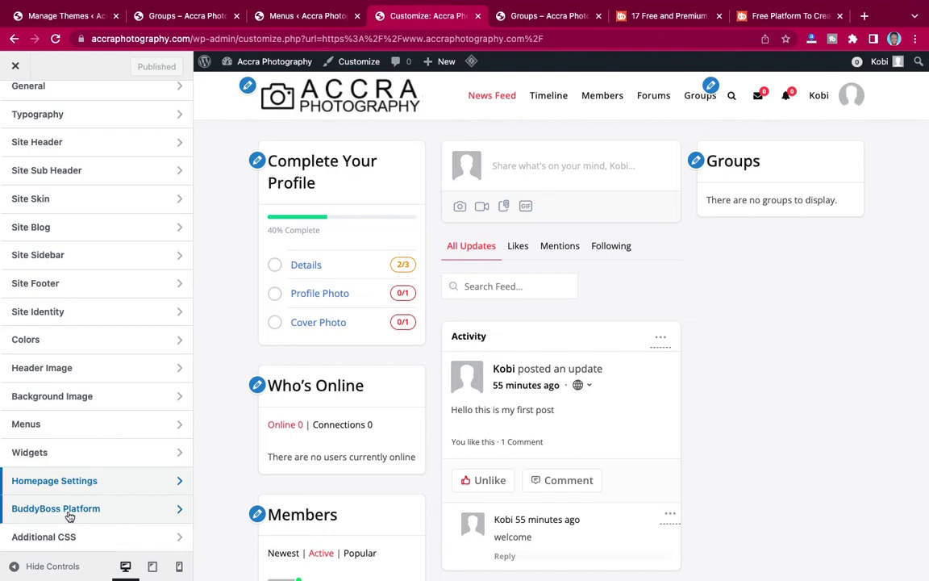
{"action": "left_click", "coordinate": [76, 509]}
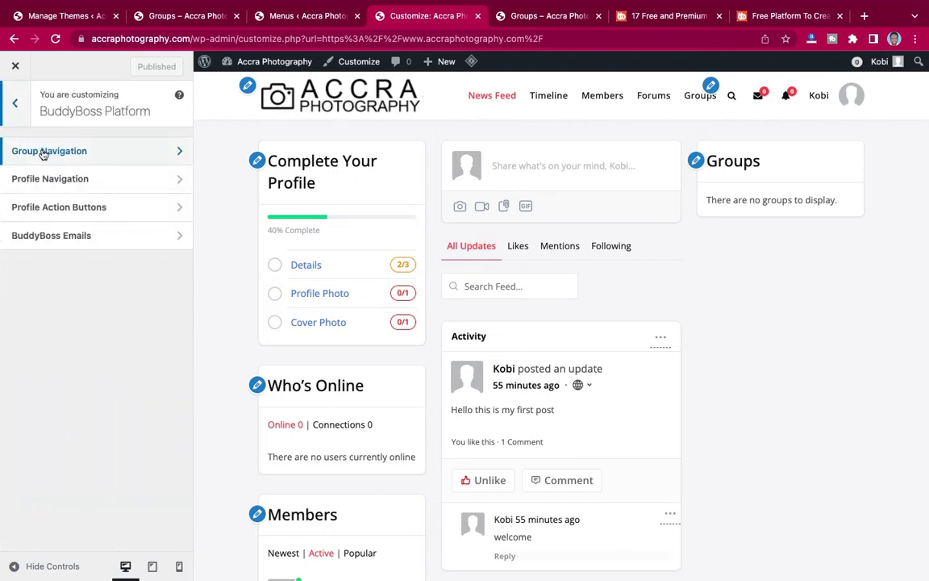
{"action": "left_click", "coordinate": [97, 153]}
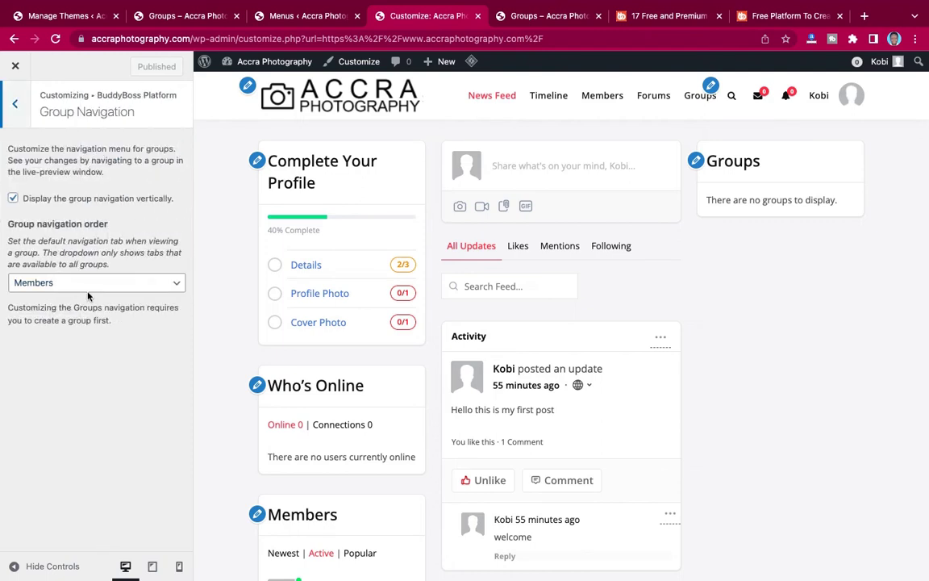
{"action": "left_click", "coordinate": [18, 111]}
Open the Profile Navigation settings and view the logged-in member's profile page.
{"action": "left_click", "coordinate": [71, 182]}
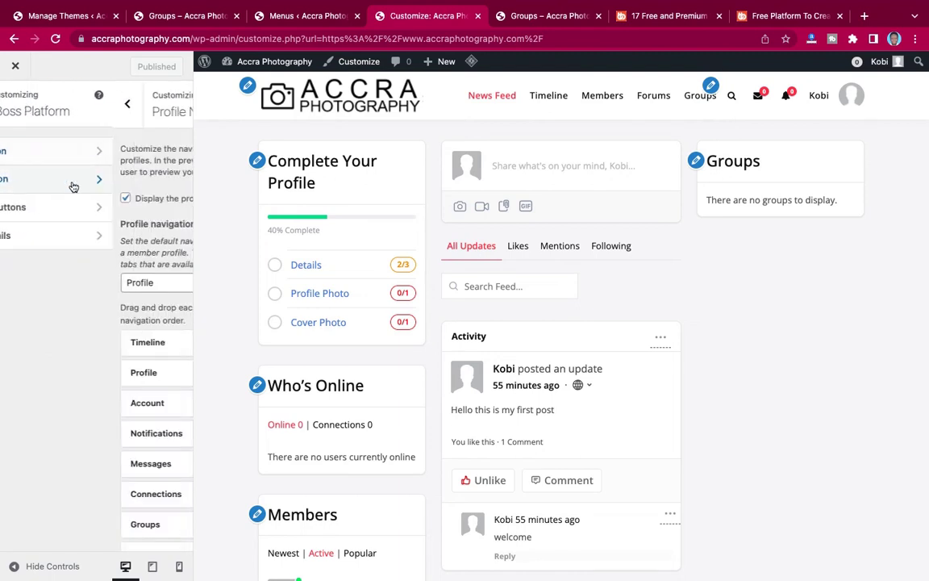
{"action": "scroll", "coordinate": [85, 325], "scroll_direction": "down", "scroll_amount": 3}
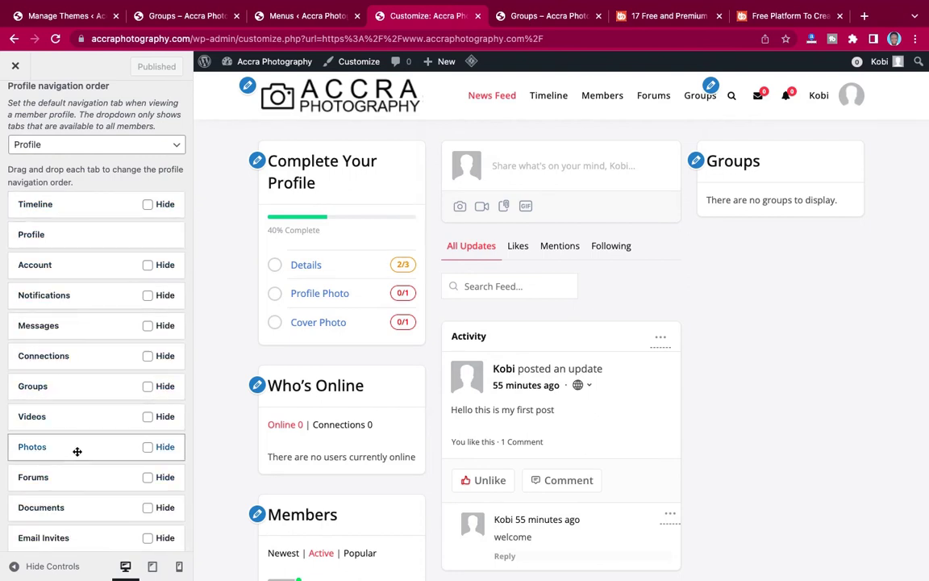
{"action": "scroll", "coordinate": [77, 447], "scroll_direction": "up", "scroll_amount": 3}
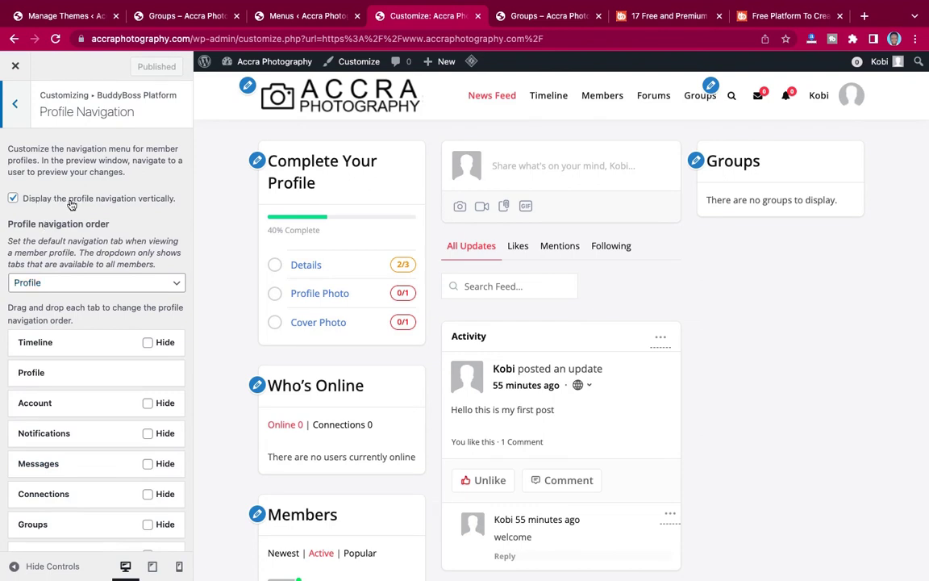
{"action": "left_click", "coordinate": [532, 16]}
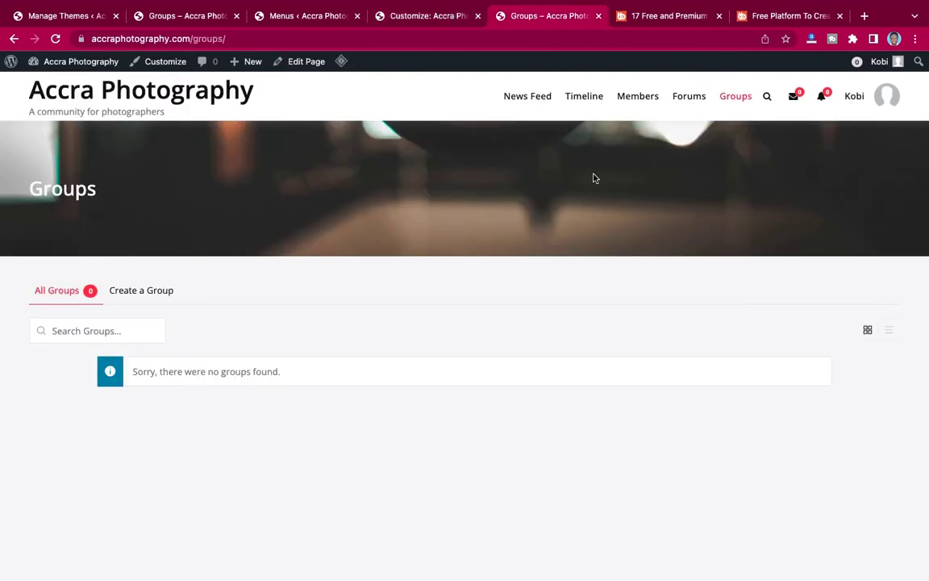
{"action": "left_click", "coordinate": [855, 97]}
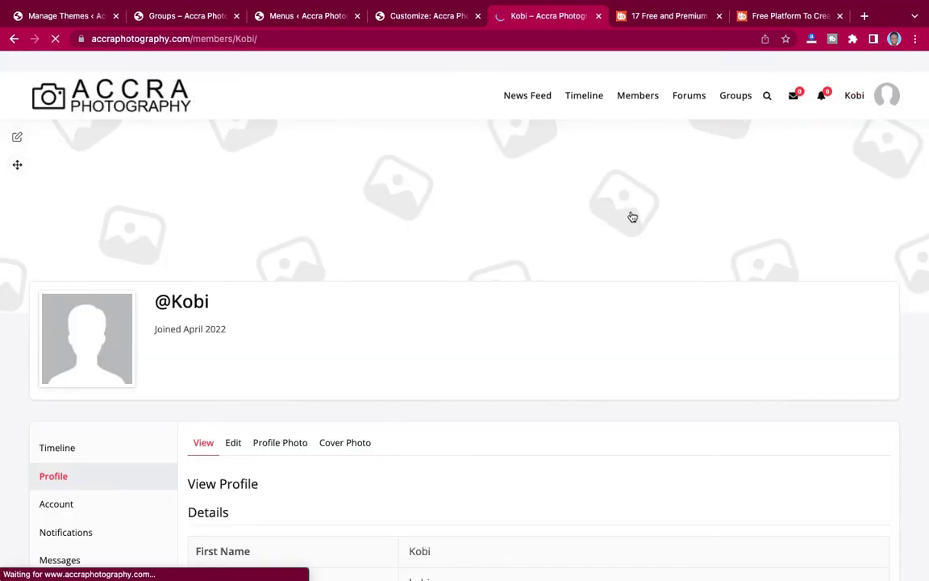
{"action": "scroll", "coordinate": [632, 216], "scroll_direction": "down", "scroll_amount": 3}
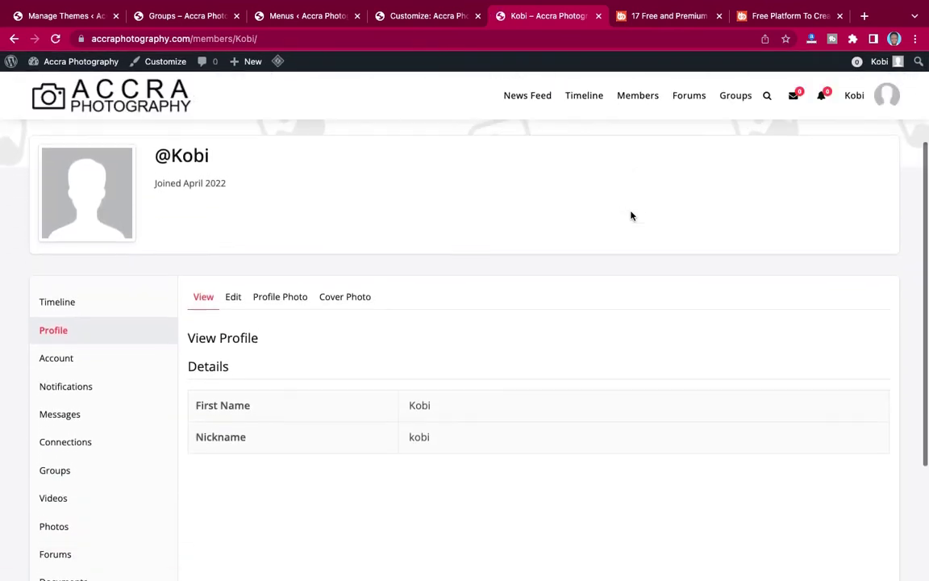
{"action": "scroll", "coordinate": [91, 485], "scroll_direction": "down", "scroll_amount": 3}
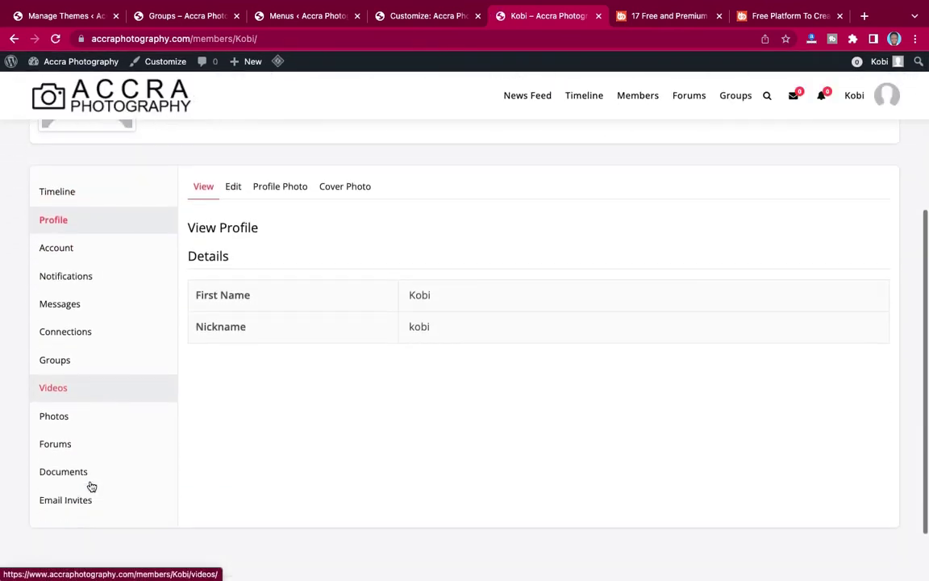
{"action": "scroll", "coordinate": [94, 410], "scroll_direction": "up", "scroll_amount": 4}
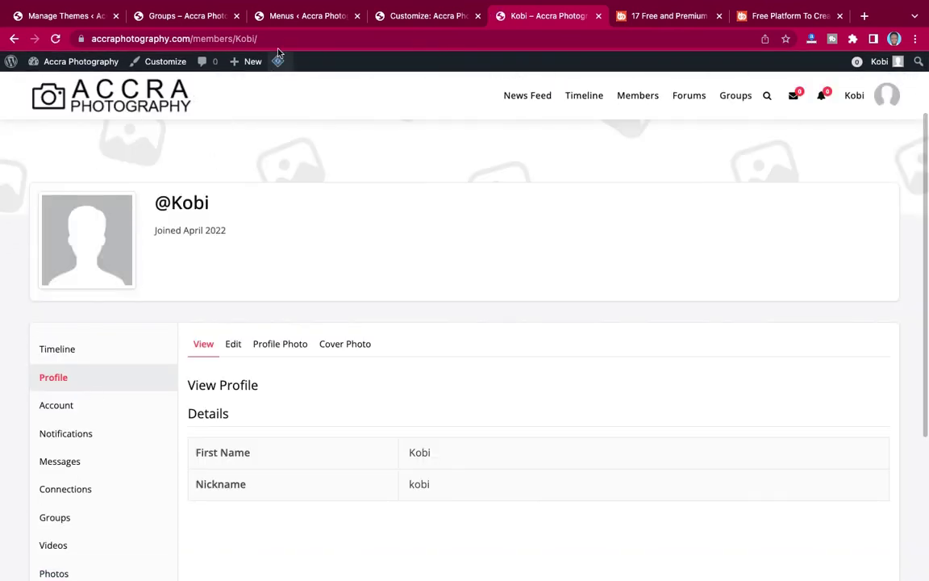
Turn off vertical profile navigation, publish, and reload the profile to see the horizontal layout.
{"action": "left_click", "coordinate": [416, 15]}
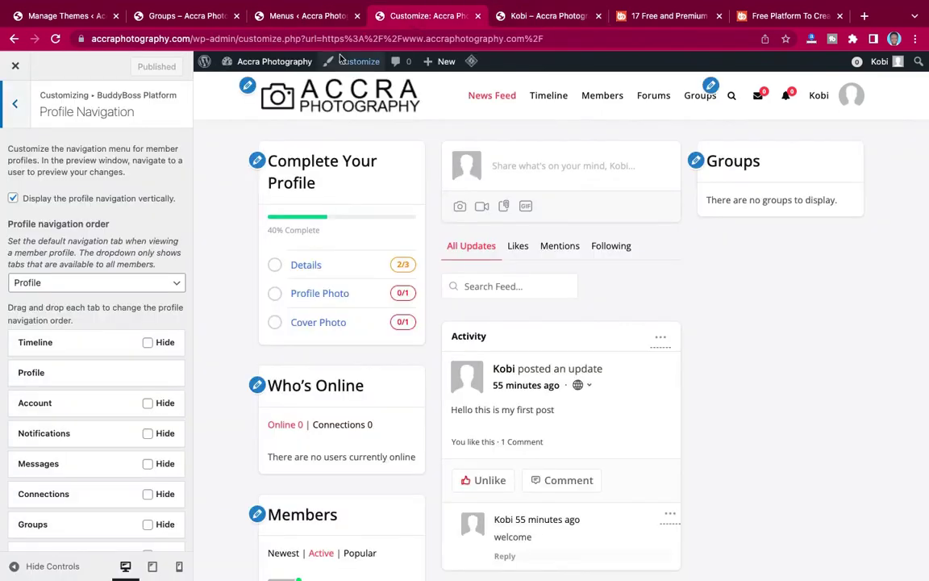
{"action": "left_click", "coordinate": [13, 198]}
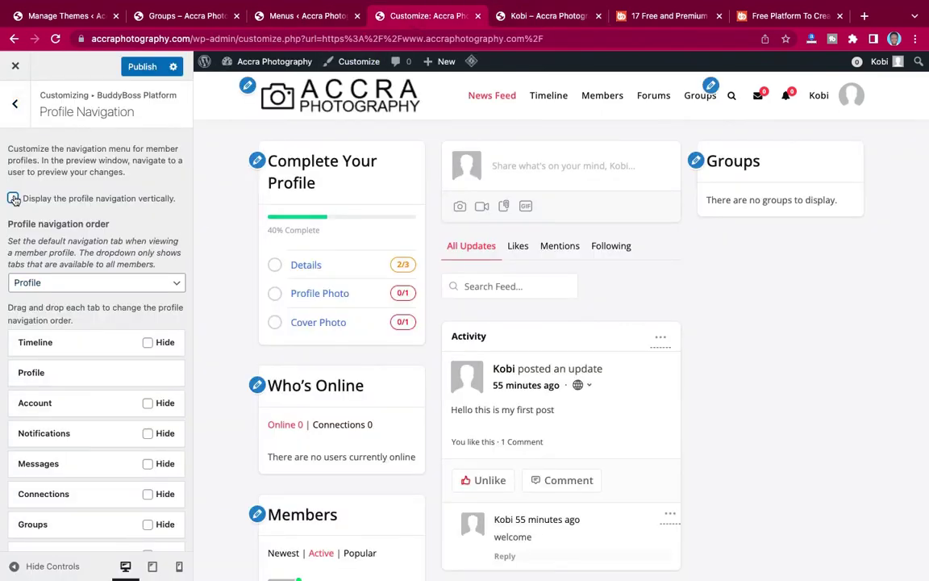
{"action": "left_click", "coordinate": [142, 66]}
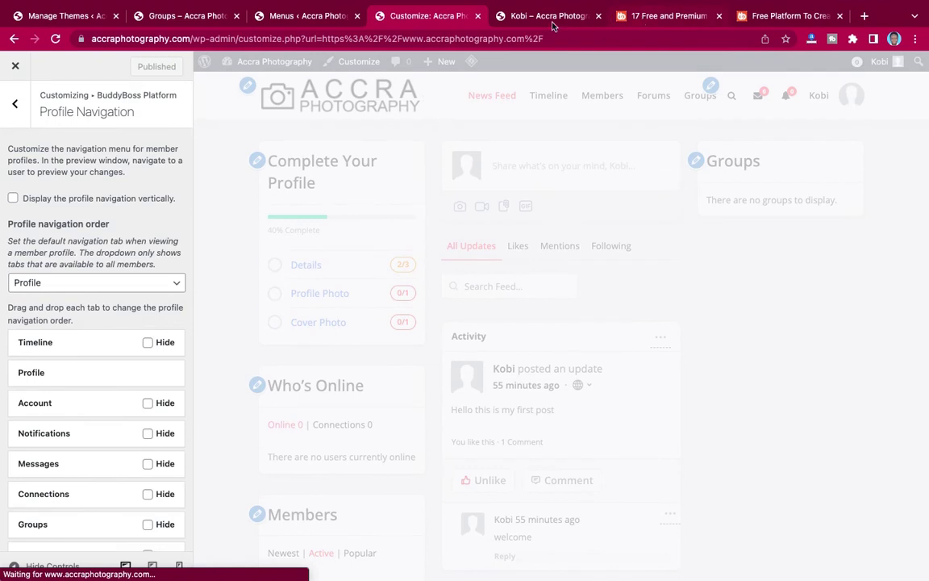
{"action": "left_click", "coordinate": [549, 16]}
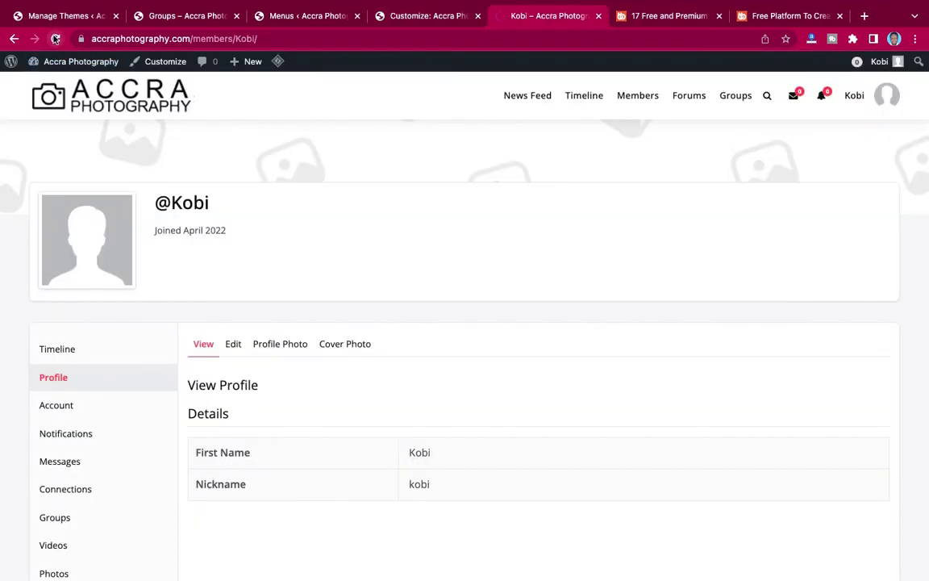
{"action": "left_click", "coordinate": [55, 37]}
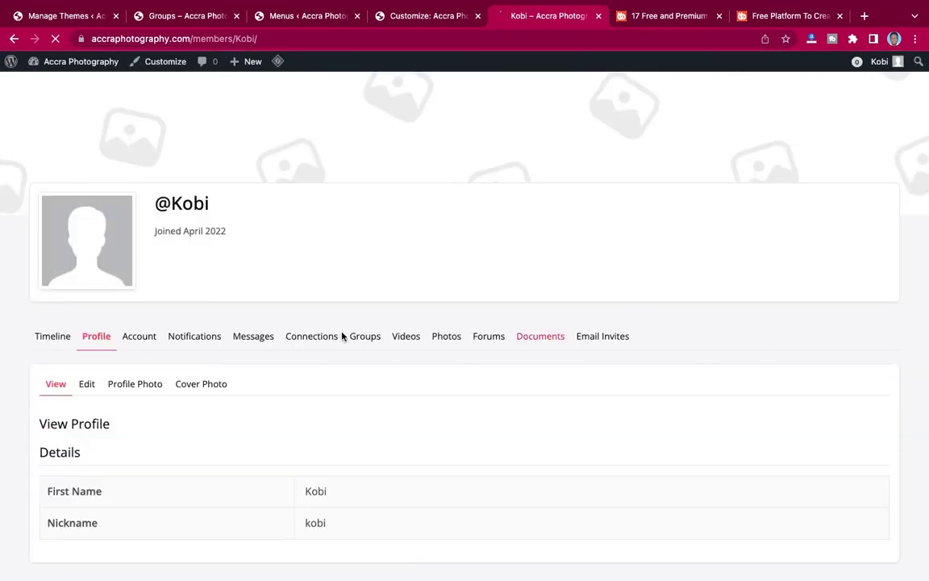
{"action": "scroll", "coordinate": [572, 384], "scroll_direction": "up", "scroll_amount": 3}
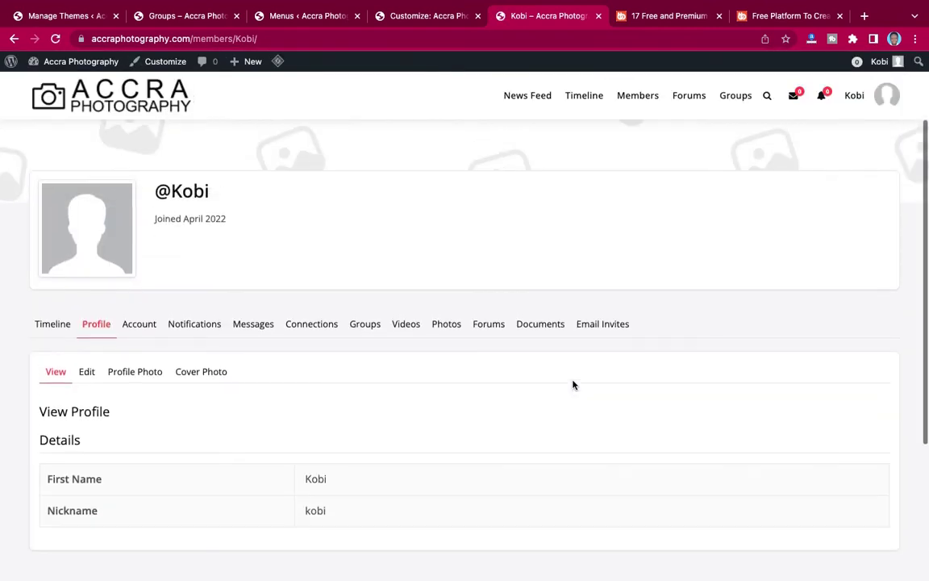
Re-enable vertical profile navigation and publish the change.
{"action": "left_click", "coordinate": [408, 16]}
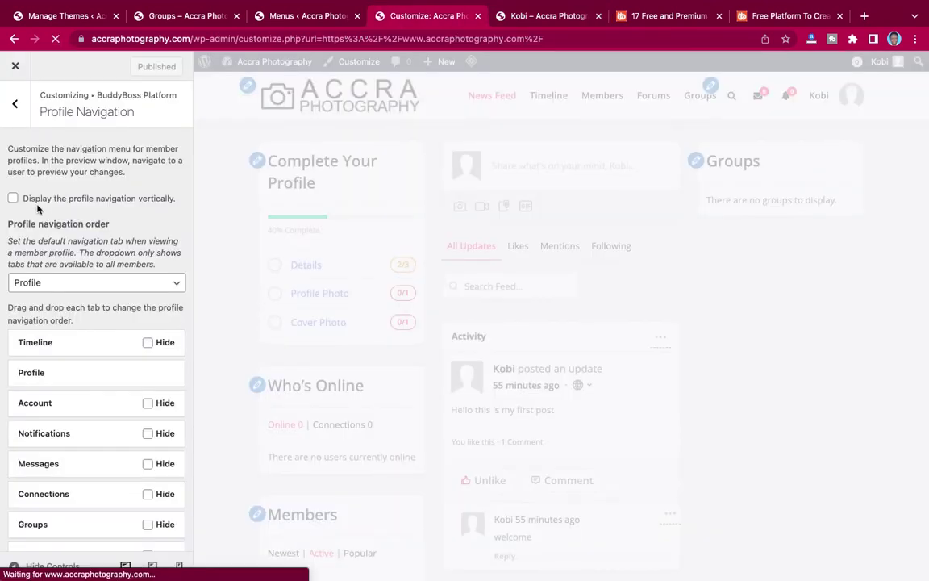
{"action": "left_click", "coordinate": [61, 198]}
{"action": "left_click", "coordinate": [134, 66]}
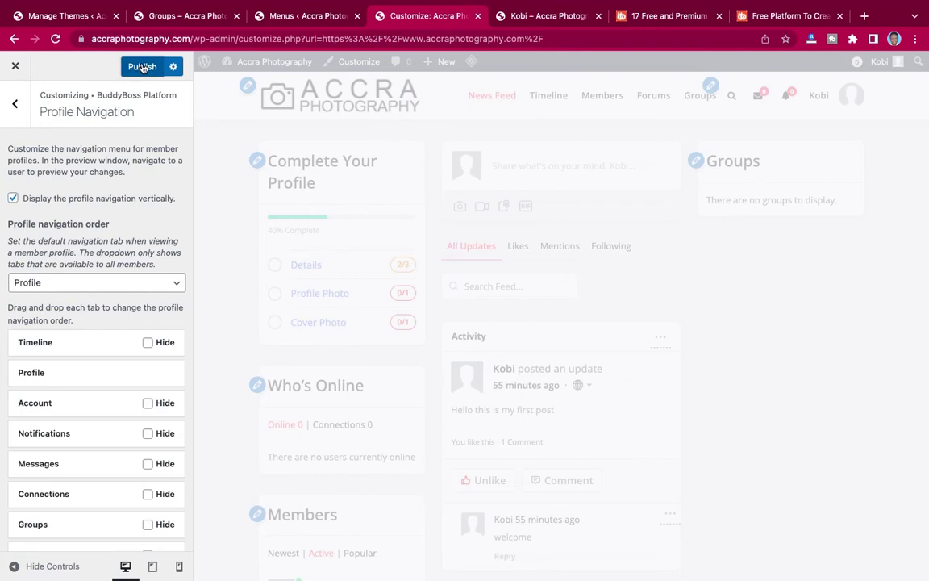
{"action": "scroll", "coordinate": [95, 162], "scroll_direction": "down", "scroll_amount": 3}
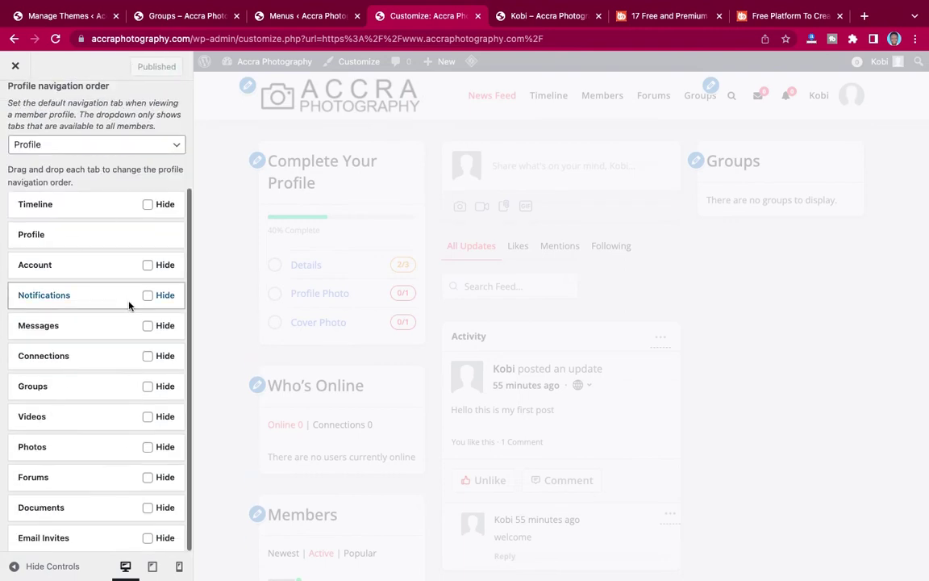
{"action": "scroll", "coordinate": [106, 446], "scroll_direction": "up", "scroll_amount": 3}
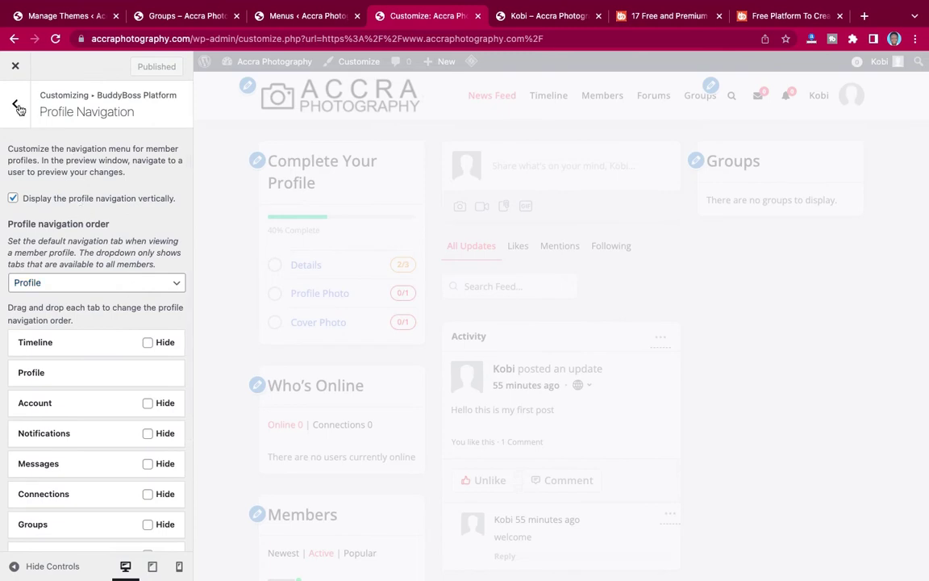
{"action": "left_click", "coordinate": [16, 106]}
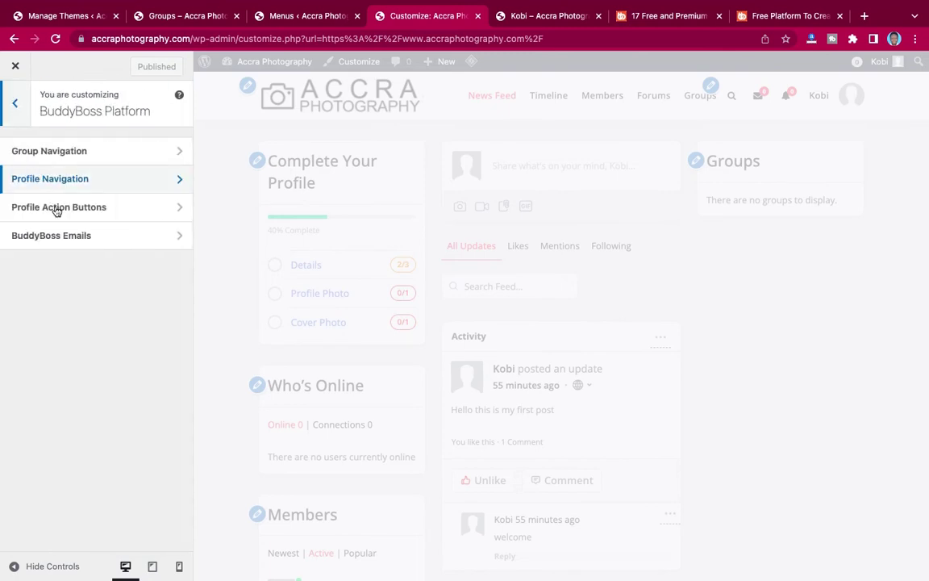
Review the Profile Action Buttons settings and the BuddyBoss Emails template preview.
{"action": "left_click", "coordinate": [84, 208]}
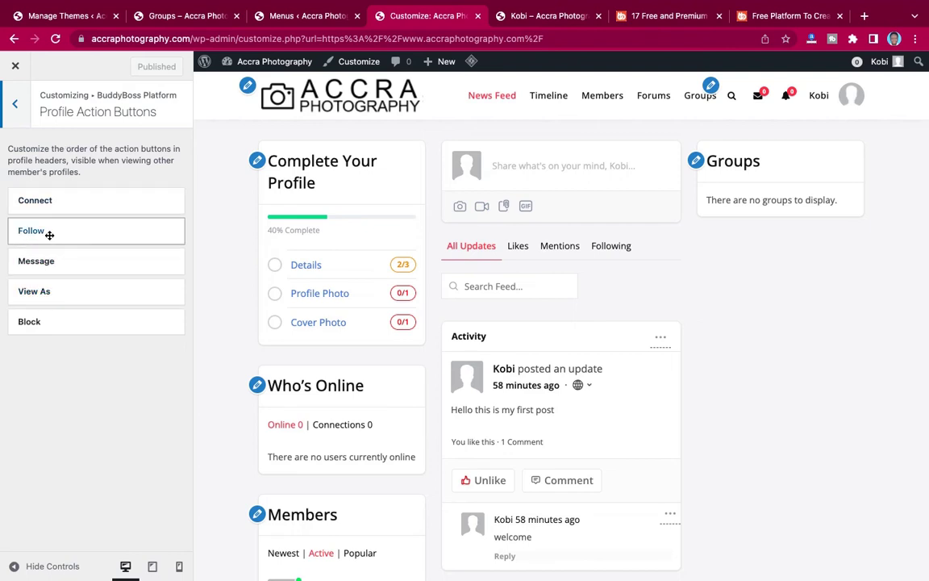
{"action": "left_click", "coordinate": [20, 101]}
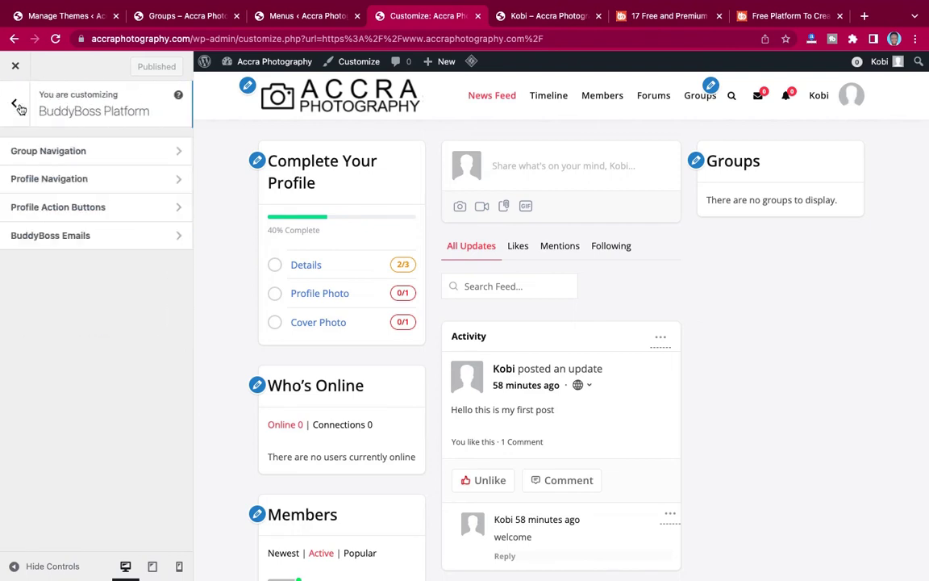
{"action": "left_click", "coordinate": [63, 245]}
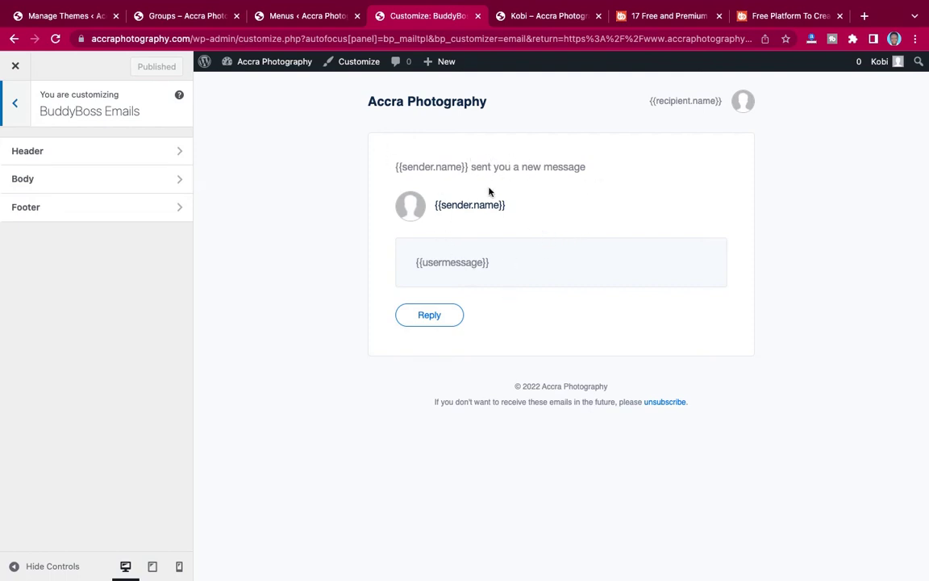
{"action": "left_click", "coordinate": [14, 103]}
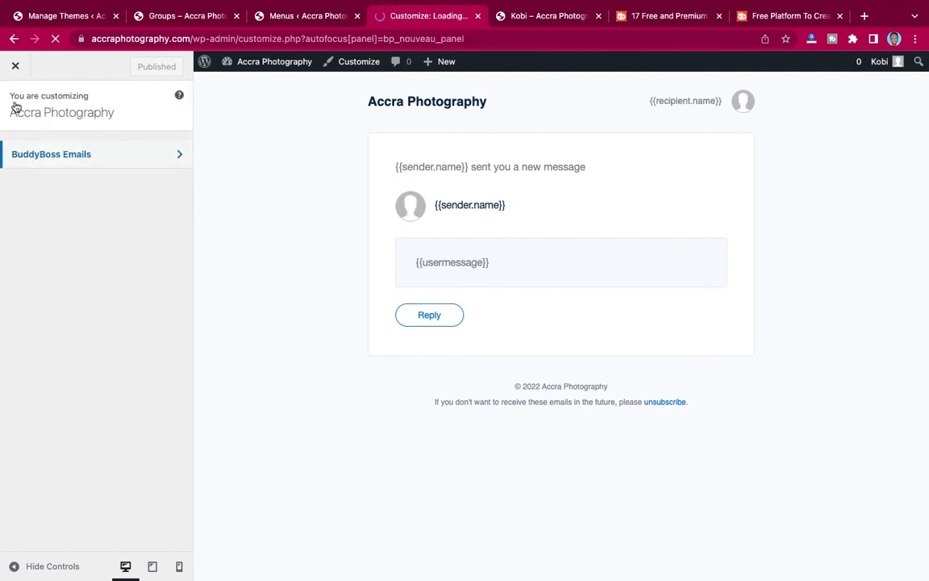
Exit the Customizer to the site's news feed and copy the site address.
{"action": "left_click", "coordinate": [14, 39]}
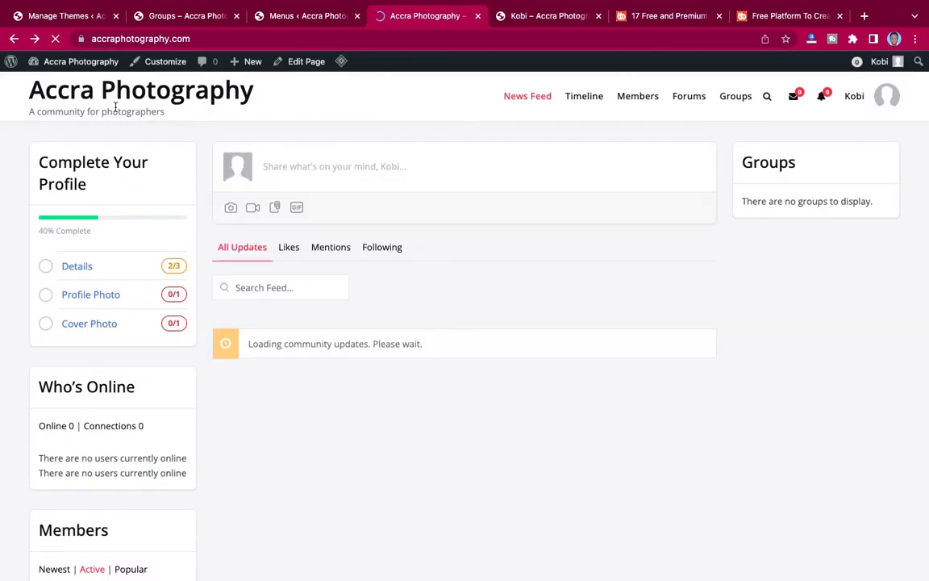
{"action": "left_click", "coordinate": [165, 61]}
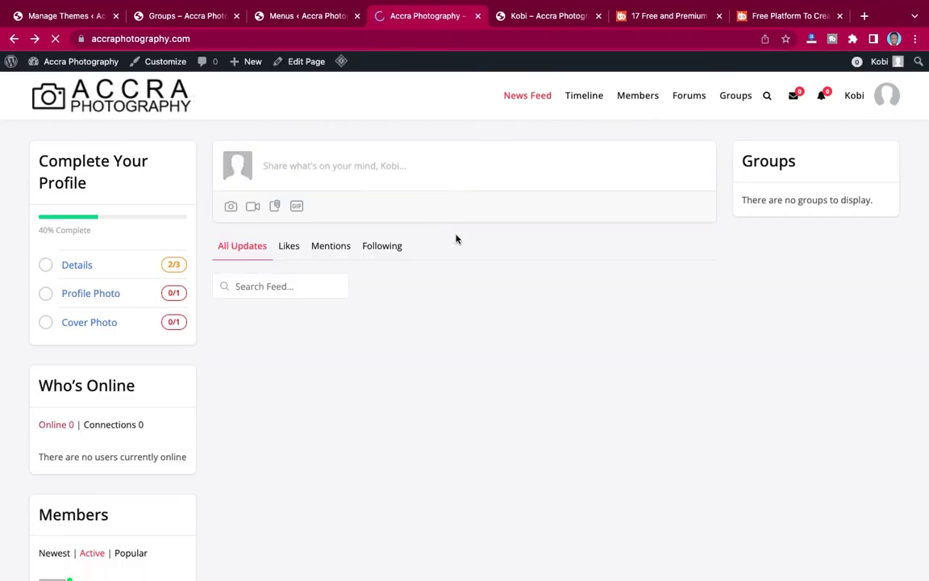
{"action": "scroll", "coordinate": [455, 239], "scroll_direction": "down", "scroll_amount": 3}
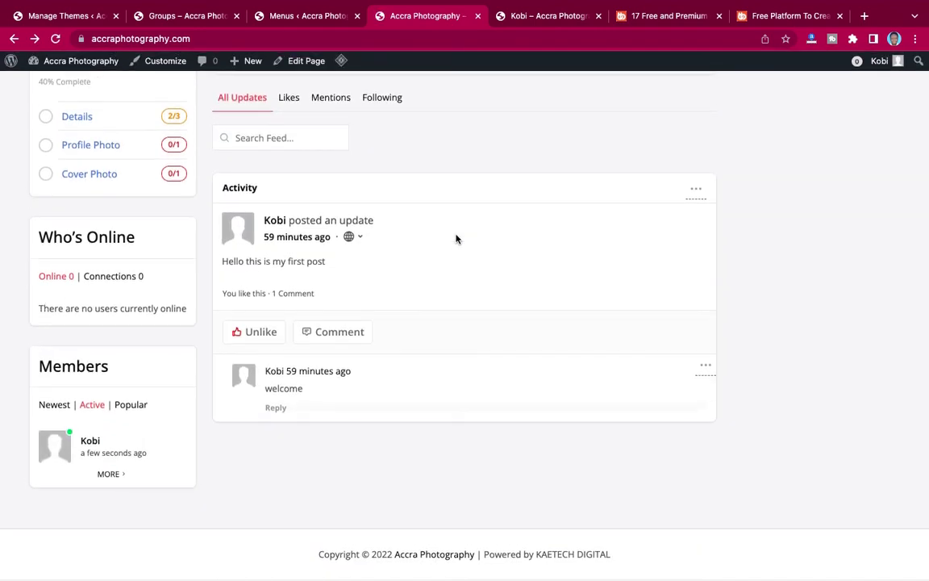
{"action": "scroll", "coordinate": [456, 239], "scroll_direction": "up", "scroll_amount": 3}
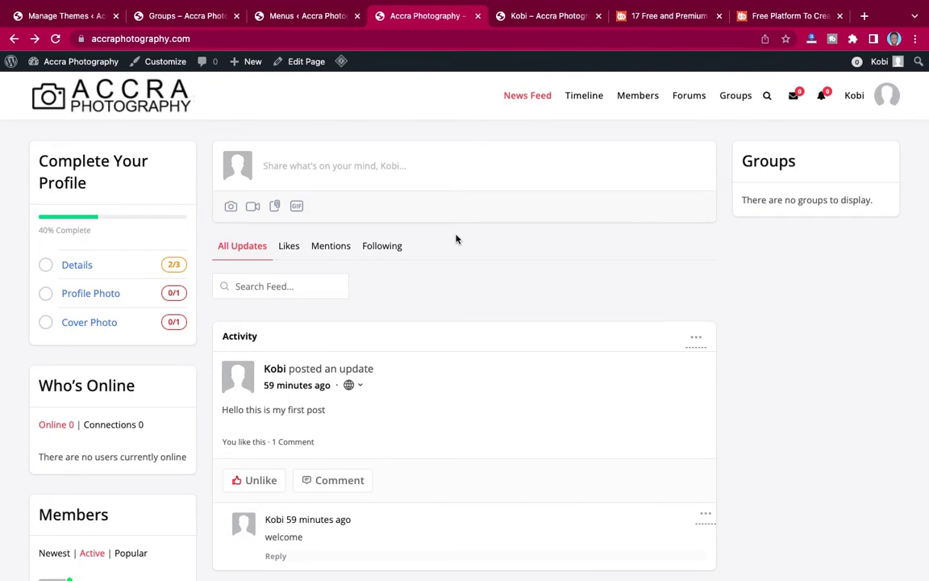
{"action": "left_click", "coordinate": [219, 39]}
{"action": "key", "text": "super+c"}
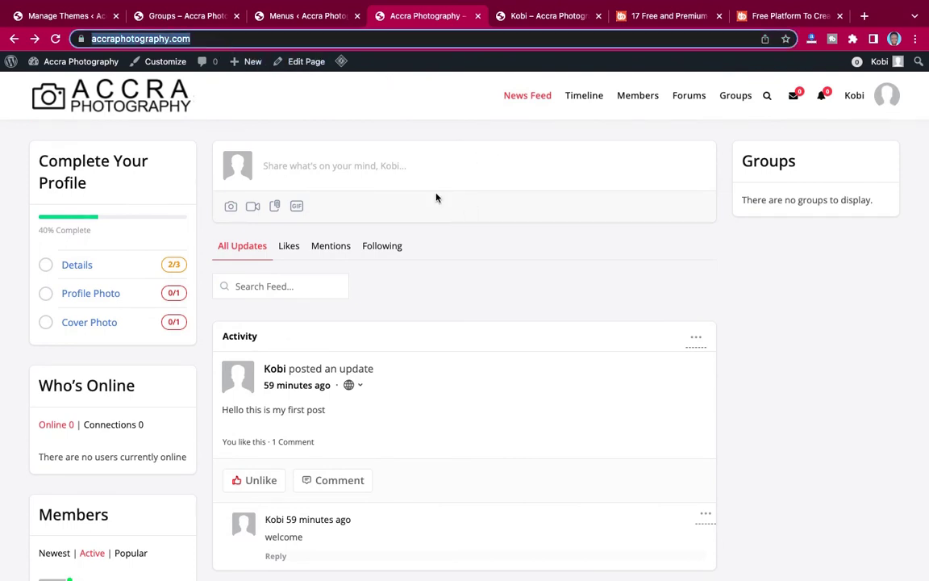
{"action": "scroll", "coordinate": [607, 250], "scroll_direction": "right", "scroll_amount": 5}
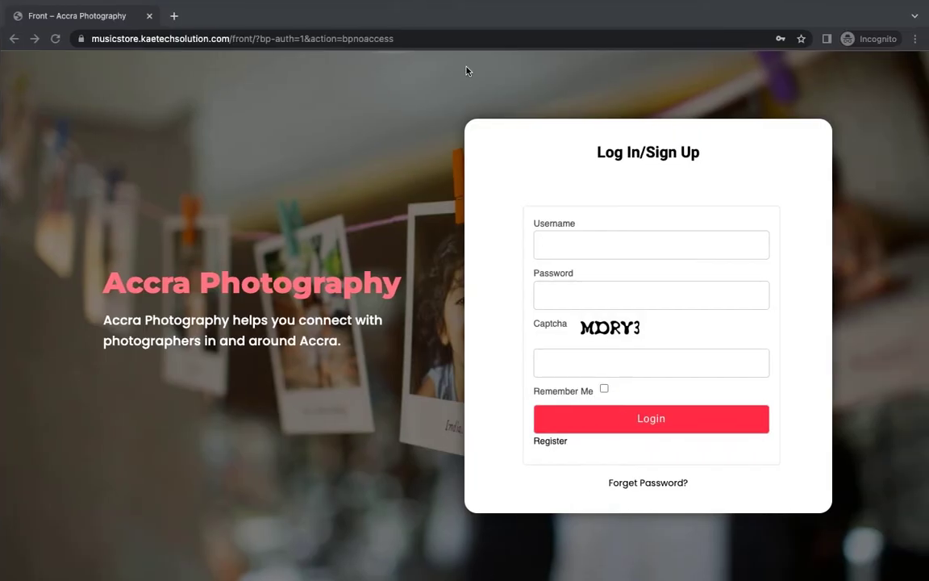
Load the copied site address in a new private tab and try its login link.
{"action": "left_click", "coordinate": [173, 16]}
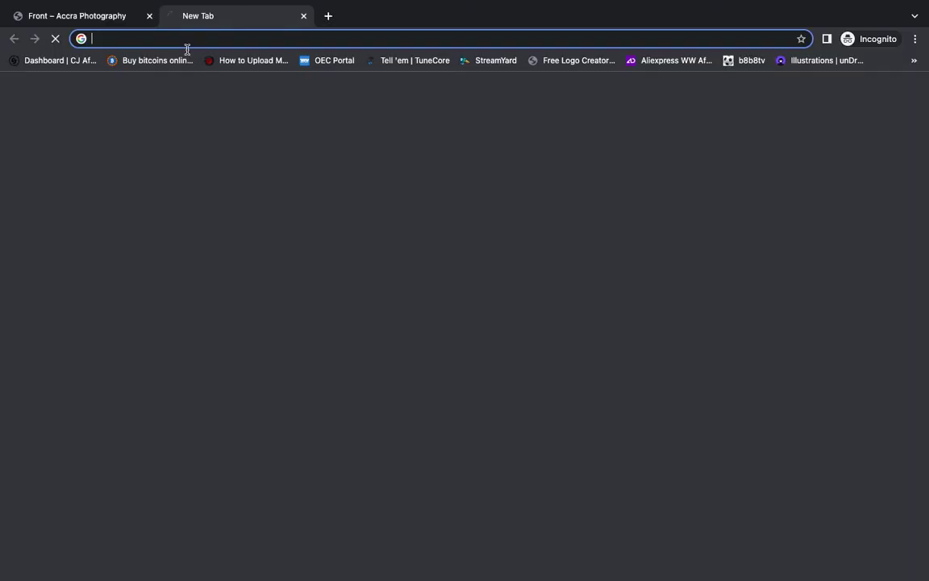
{"action": "key", "text": "super+v"}
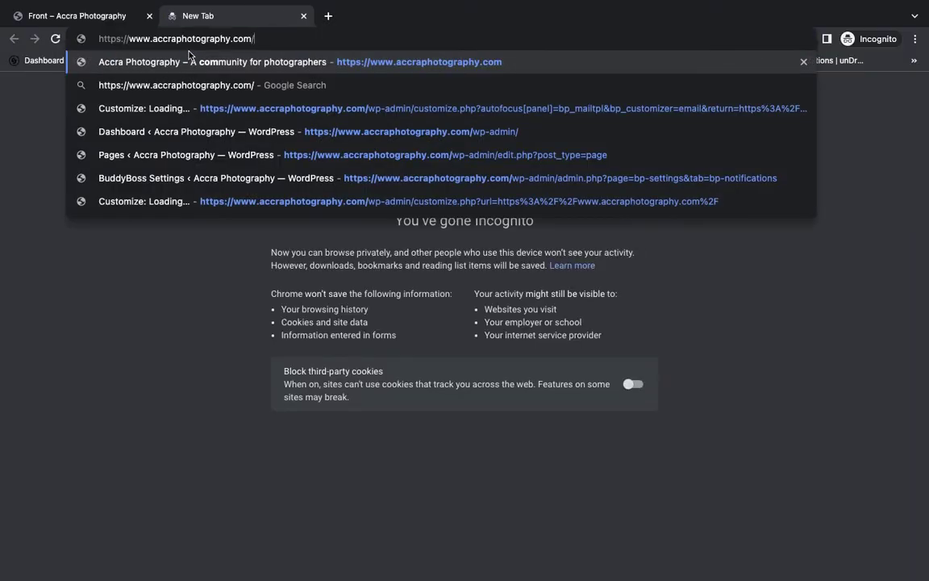
{"action": "key", "text": "Return"}
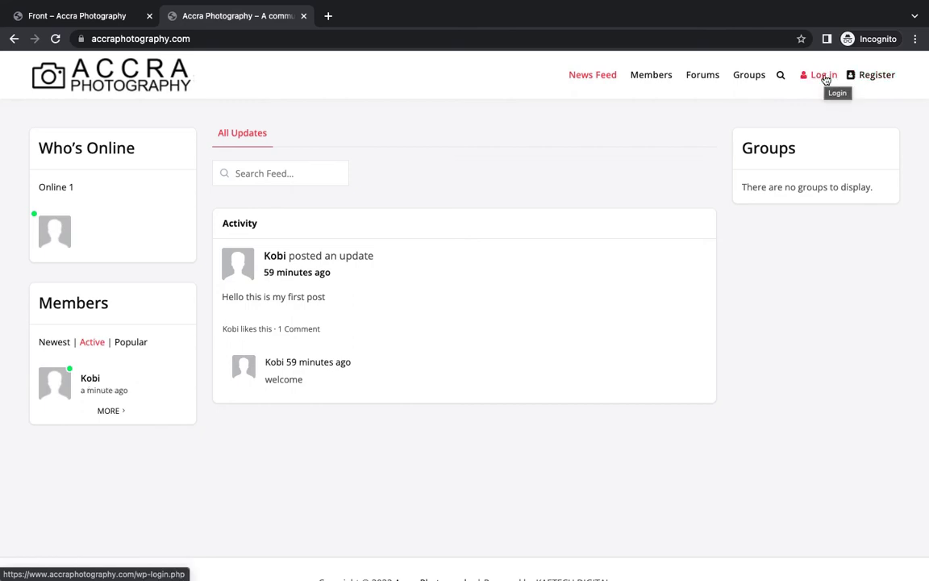
{"action": "left_click", "coordinate": [824, 76]}
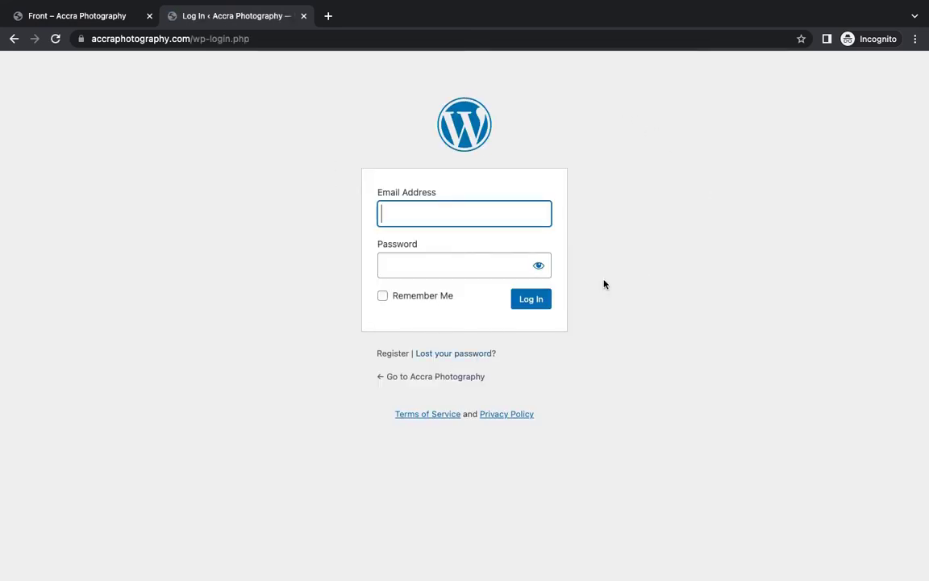
{"action": "left_click", "coordinate": [14, 38]}
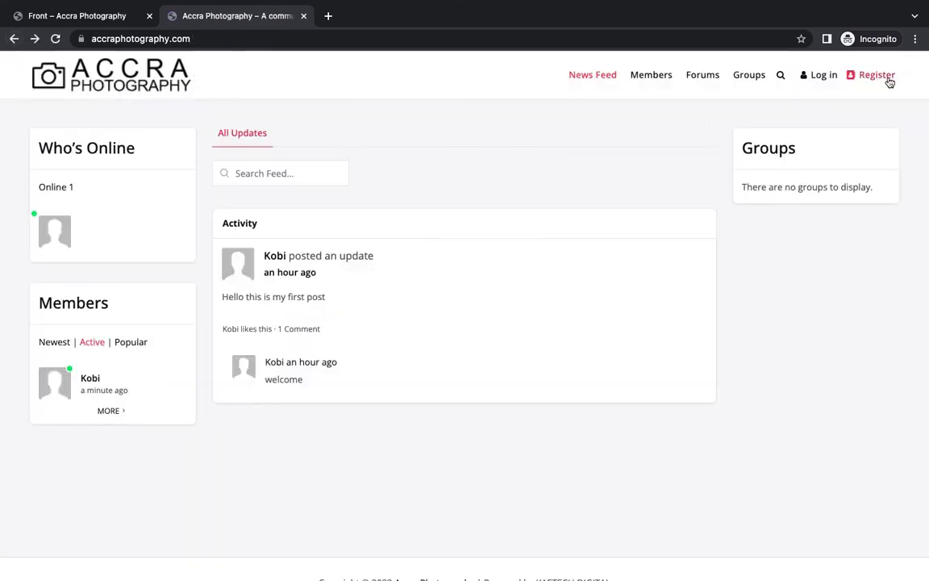
Open the Create an Account page, try its login link, then view the Front – Accra Photography tab.
{"action": "left_click", "coordinate": [878, 75]}
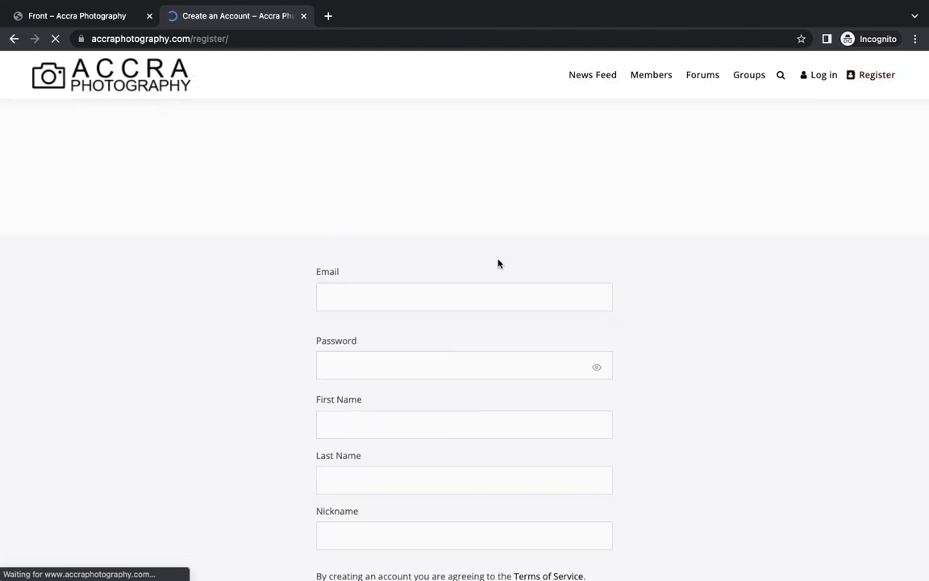
{"action": "scroll", "coordinate": [807, 268], "scroll_direction": "down", "scroll_amount": 3}
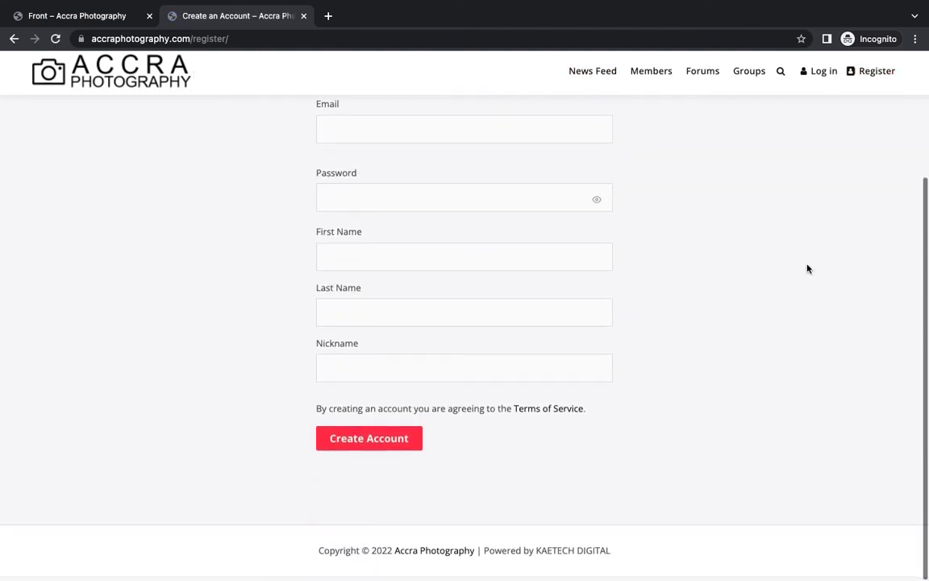
{"action": "scroll", "coordinate": [808, 269], "scroll_direction": "up", "scroll_amount": 1}
{"action": "scroll", "coordinate": [807, 268], "scroll_direction": "down", "scroll_amount": 1}
{"action": "scroll", "coordinate": [808, 269], "scroll_direction": "up", "scroll_amount": 3}
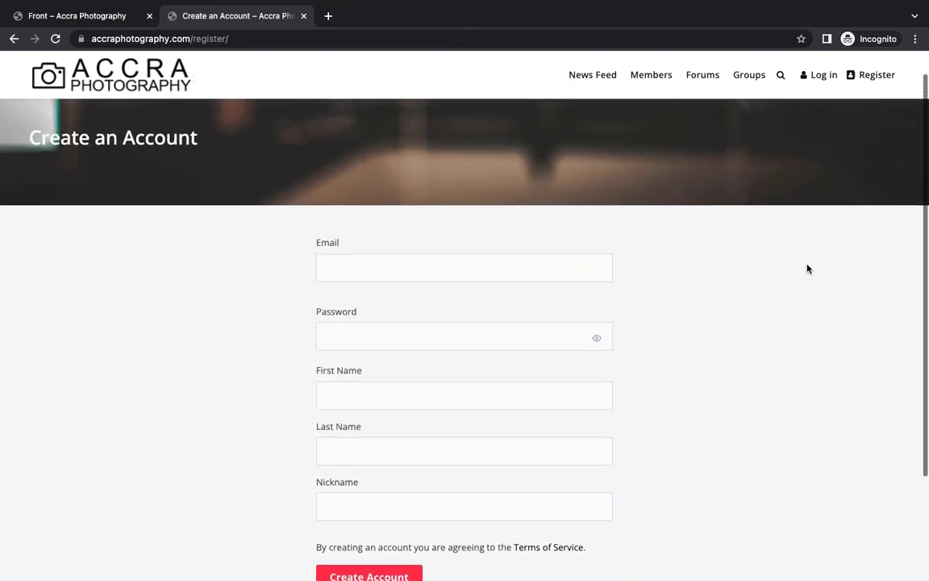
{"action": "scroll", "coordinate": [808, 268], "scroll_direction": "up", "scroll_amount": 1}
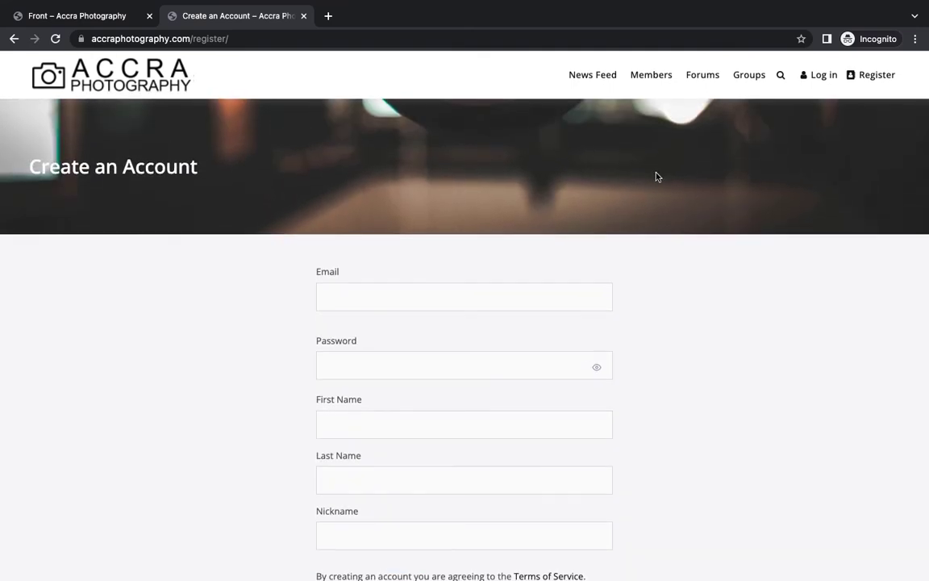
{"action": "left_click", "coordinate": [823, 75]}
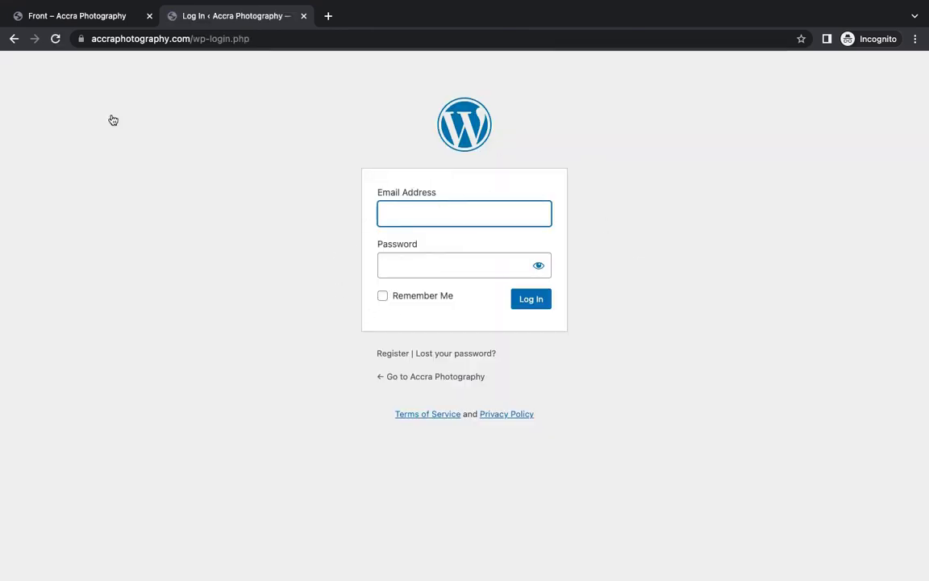
{"action": "left_click", "coordinate": [14, 38]}
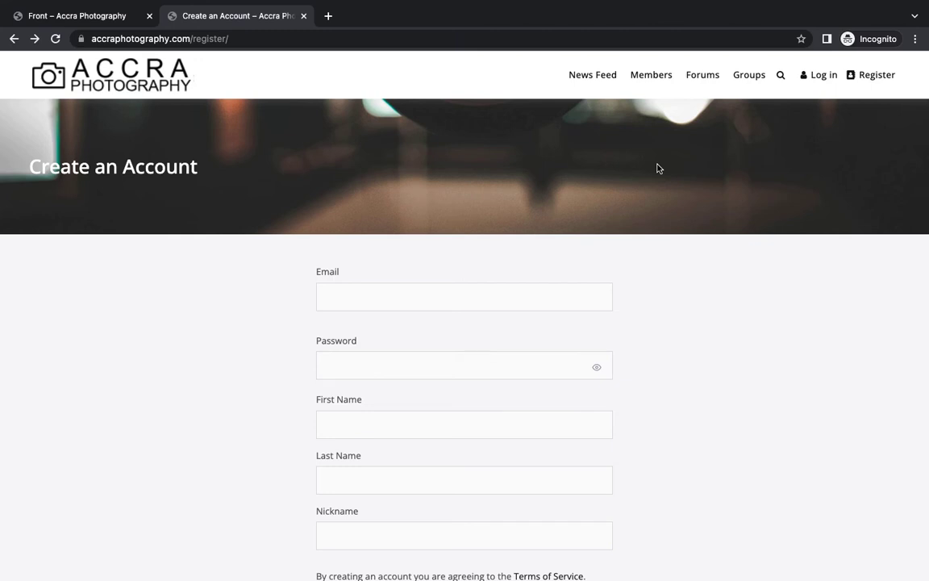
{"action": "left_click", "coordinate": [103, 16]}
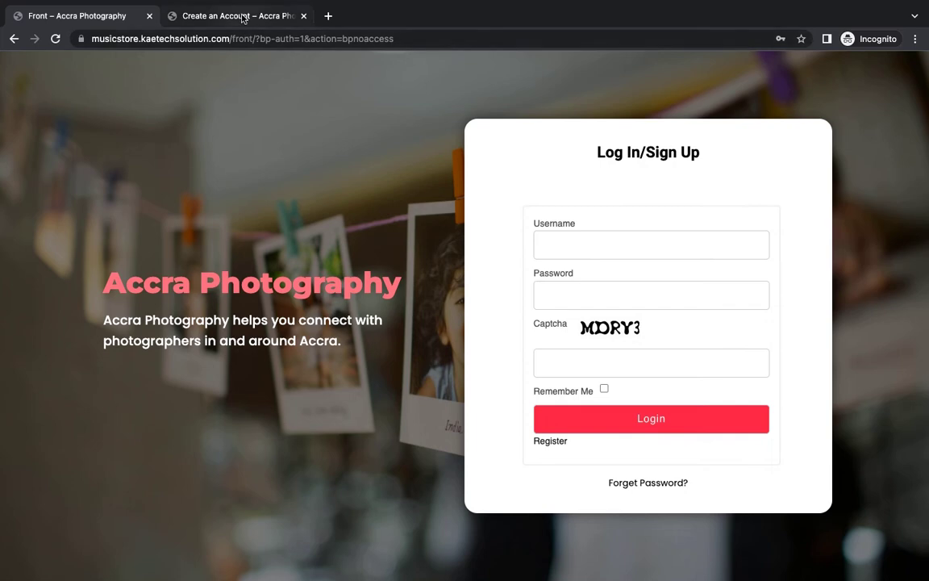
In the admin window, reload the Customizer and review the User Menu items in the Menus editor.
{"action": "key", "text": "ctrl+Left"}
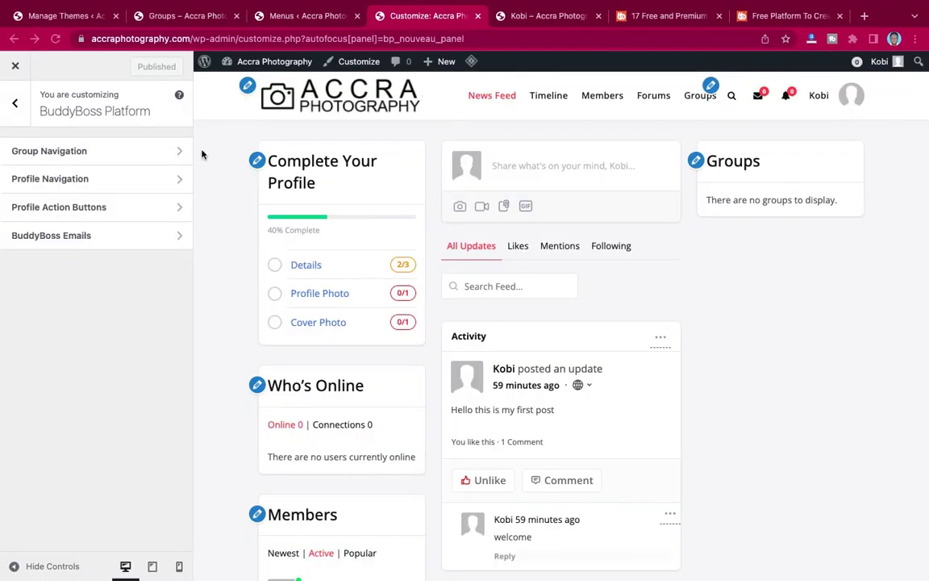
{"action": "key", "text": "super+l"}
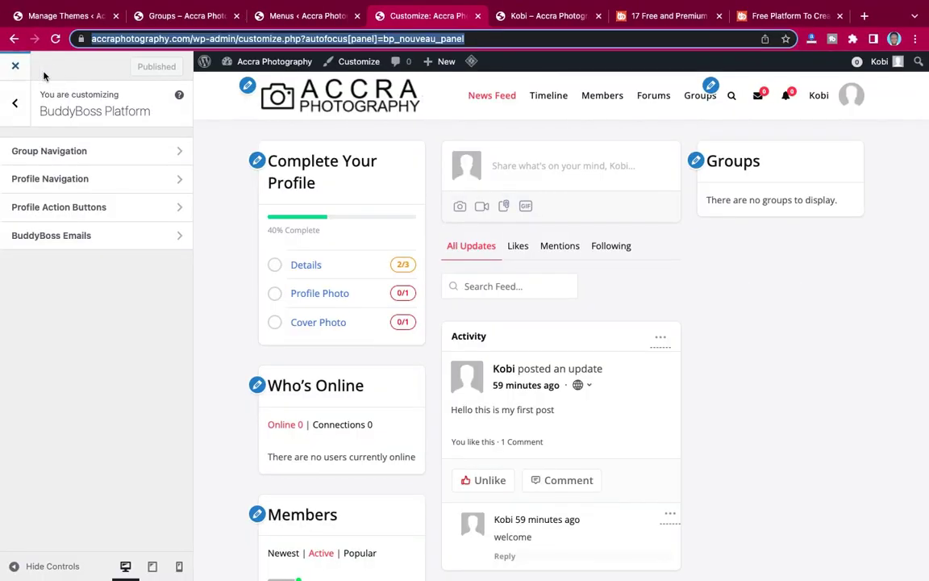
{"action": "left_click", "coordinate": [14, 66]}
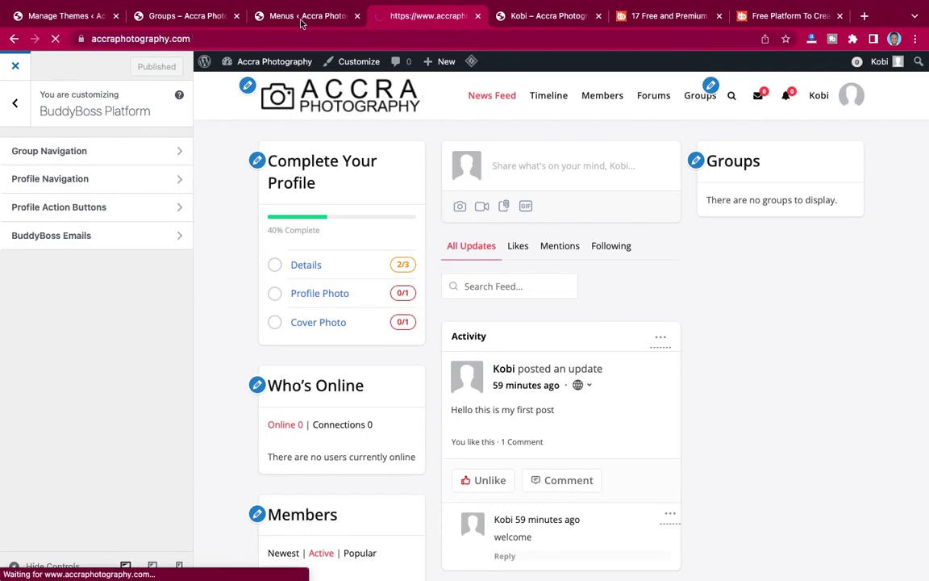
{"action": "left_click", "coordinate": [301, 18]}
{"action": "scroll", "coordinate": [201, 253], "scroll_direction": "down", "scroll_amount": 3}
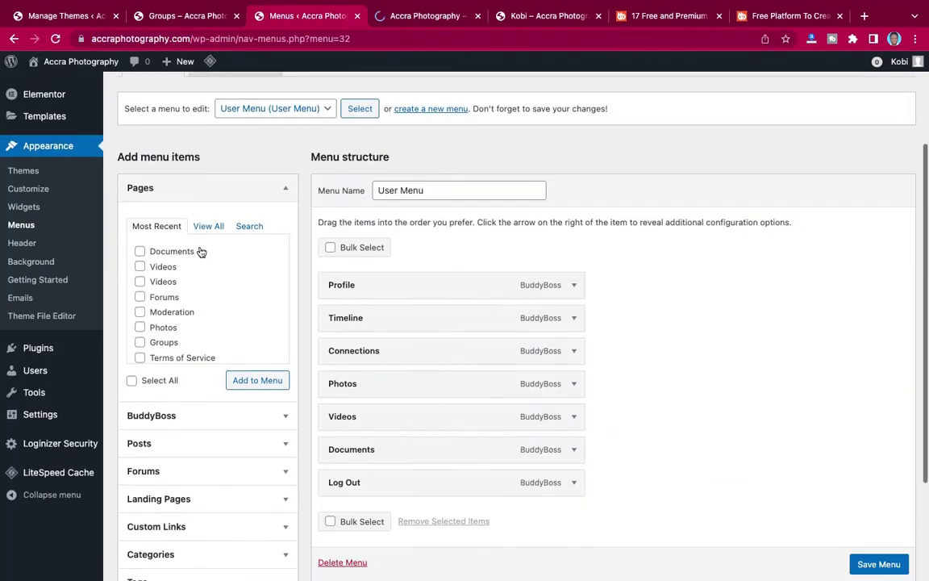
{"action": "scroll", "coordinate": [201, 252], "scroll_direction": "down", "scroll_amount": 3}
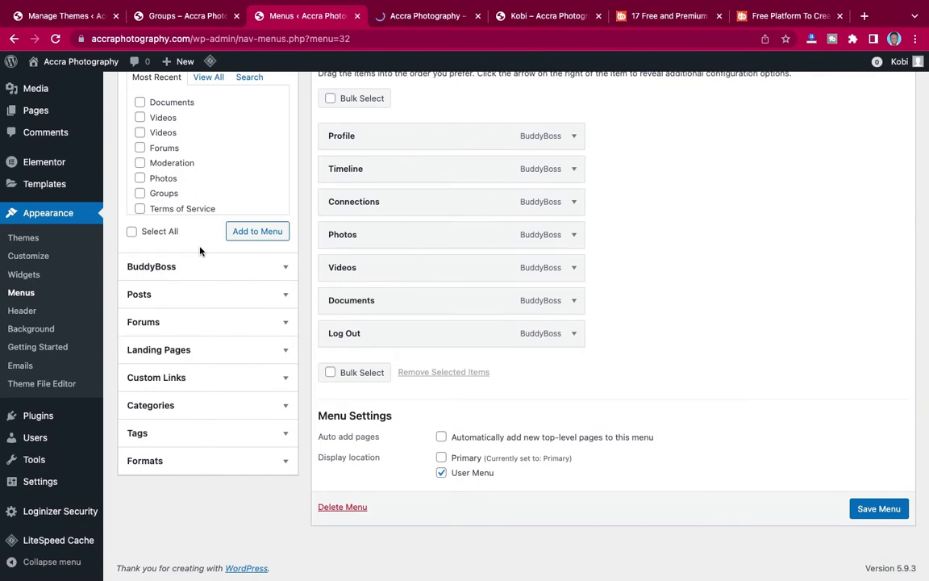
{"action": "scroll", "coordinate": [201, 251], "scroll_direction": "up", "scroll_amount": 6}
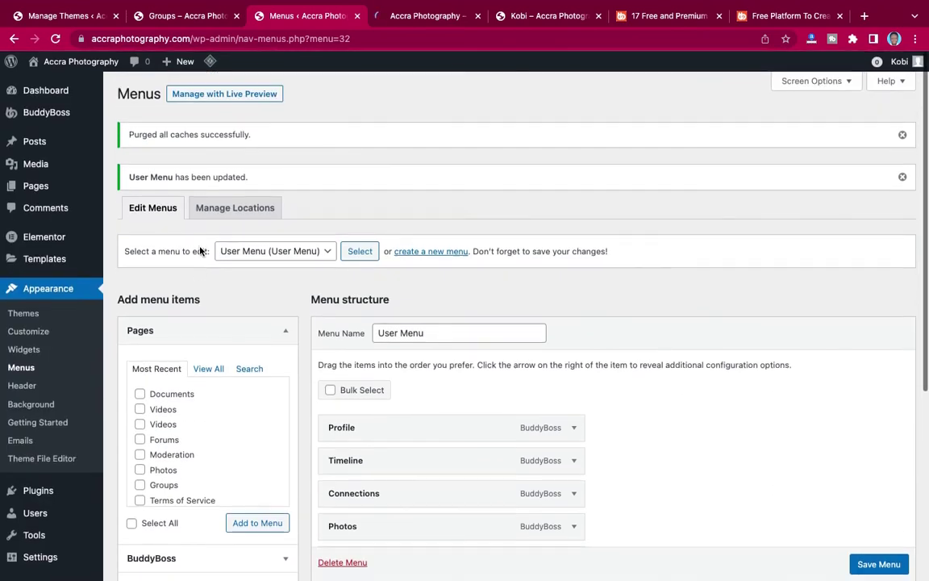
{"action": "mouse_move", "coordinate": [46, 186]}
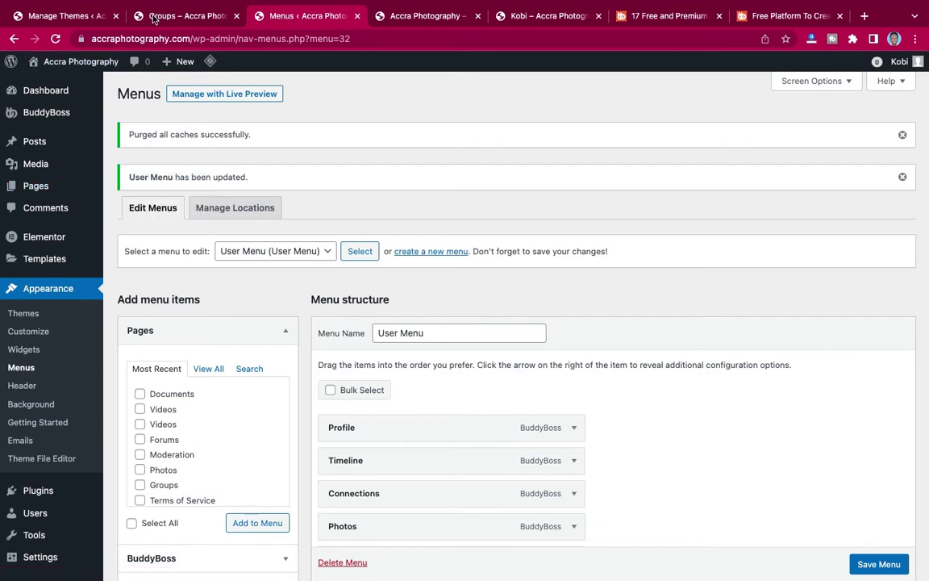
{"action": "left_click", "coordinate": [154, 18]}
On the other site's Installed Plugins list, select the Login Widget With Shortcode plugin name.
{"action": "left_click", "coordinate": [75, 17]}
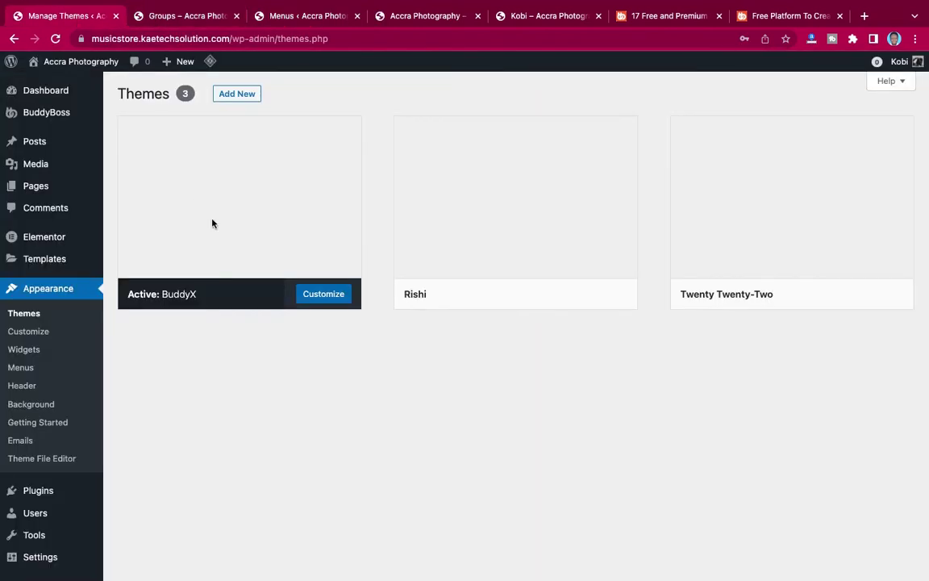
{"action": "scroll", "coordinate": [37, 366], "scroll_direction": "down", "scroll_amount": 3}
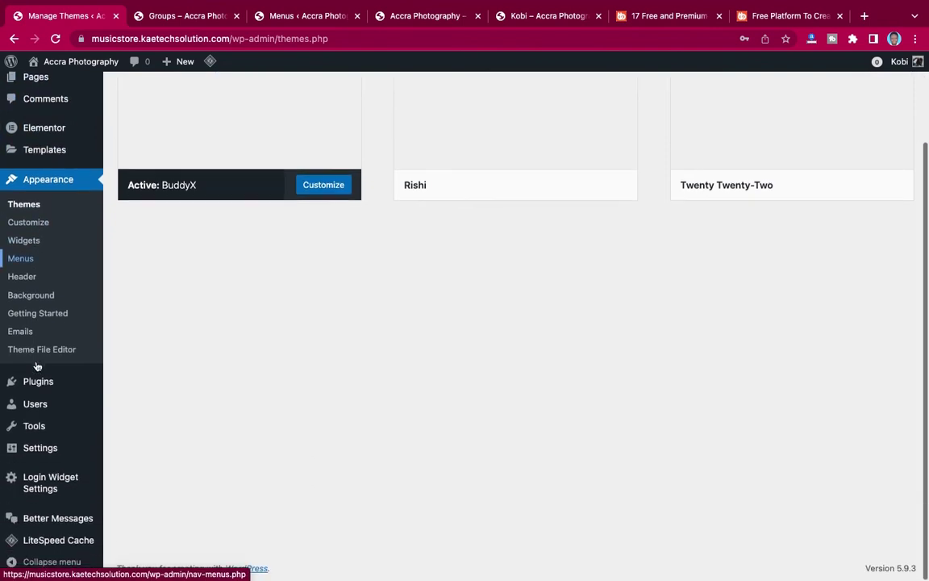
{"action": "mouse_move", "coordinate": [15, 382]}
{"action": "left_click", "coordinate": [188, 385]}
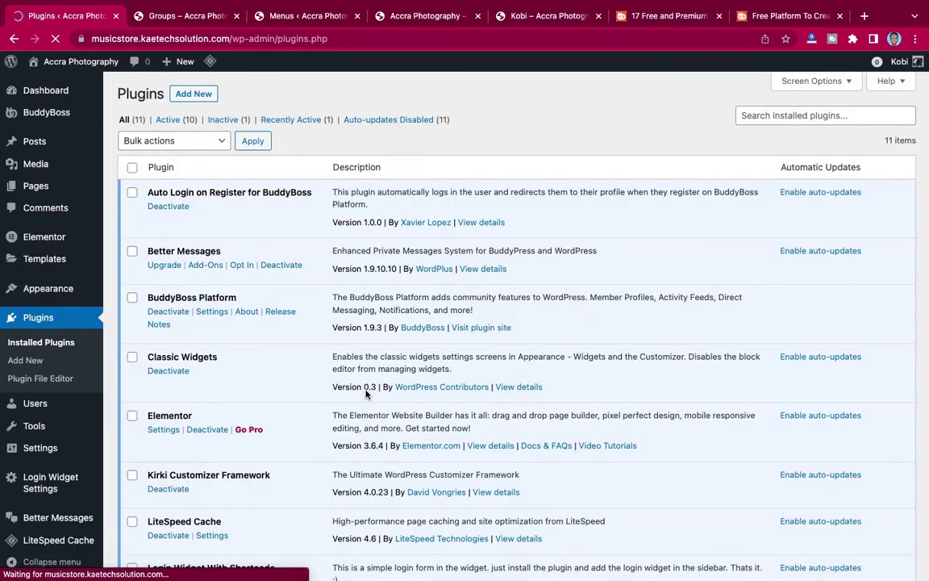
{"action": "scroll", "coordinate": [366, 393], "scroll_direction": "down", "scroll_amount": 5}
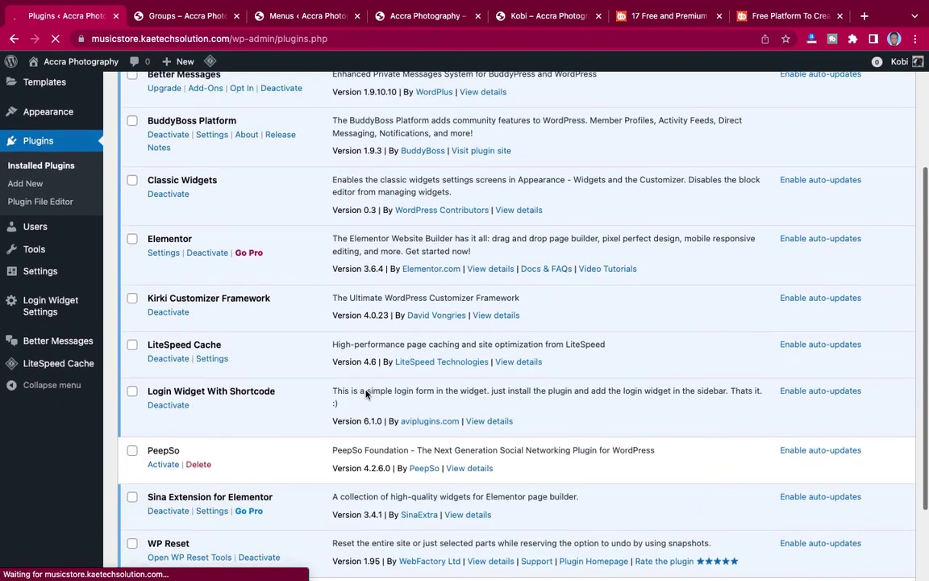
{"action": "scroll", "coordinate": [365, 393], "scroll_direction": "down", "scroll_amount": 6}
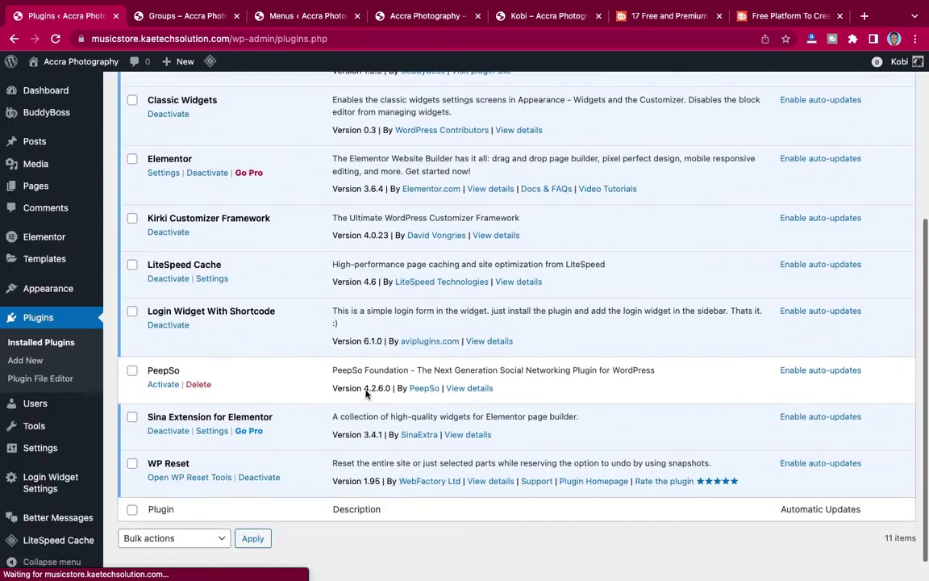
{"action": "scroll", "coordinate": [365, 393], "scroll_direction": "down", "scroll_amount": 1}
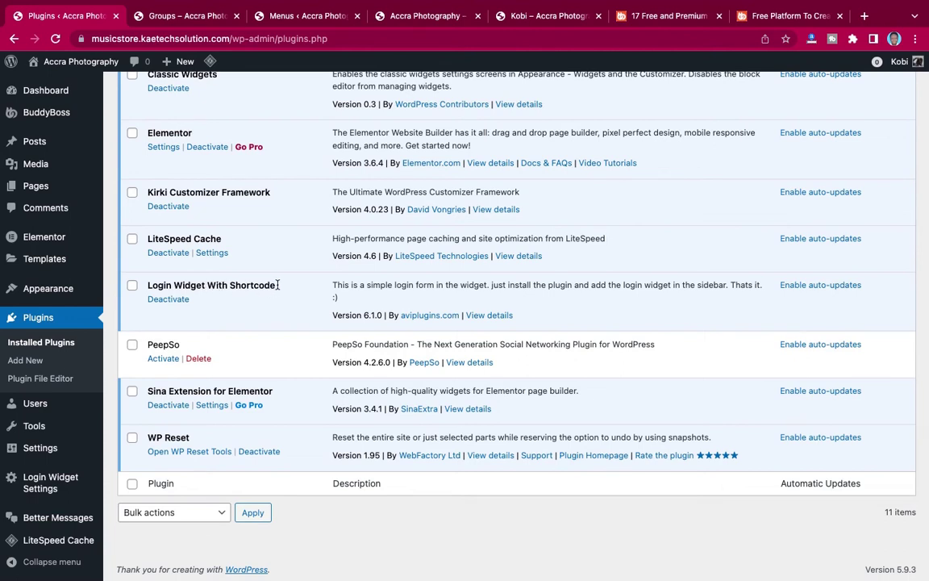
{"action": "left_click_drag", "start_coordinate": [277, 288], "coordinate": [144, 287]}
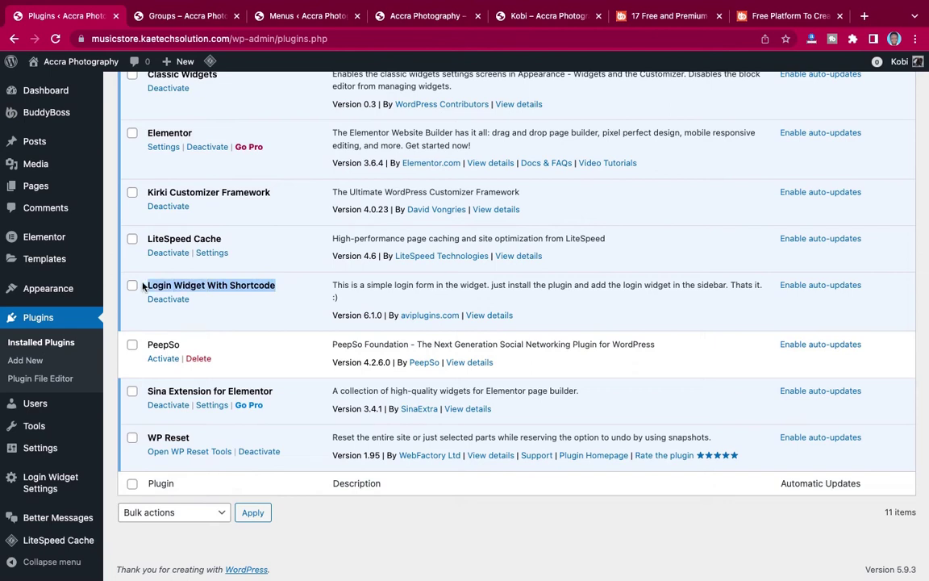
{"action": "left_click", "coordinate": [282, 292]}
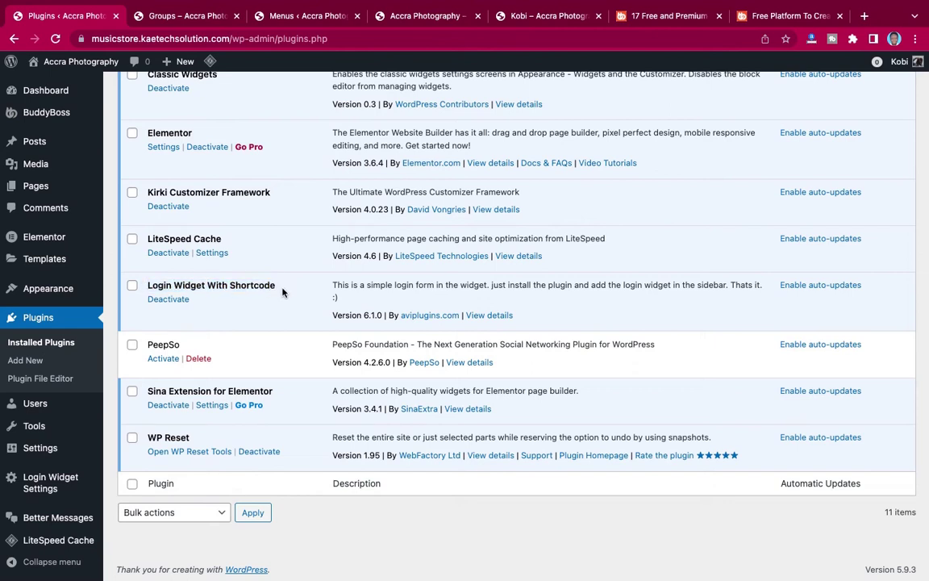
{"action": "left_click_drag", "start_coordinate": [282, 292], "coordinate": [148, 289]}
{"action": "key", "text": "ctrl+c"}
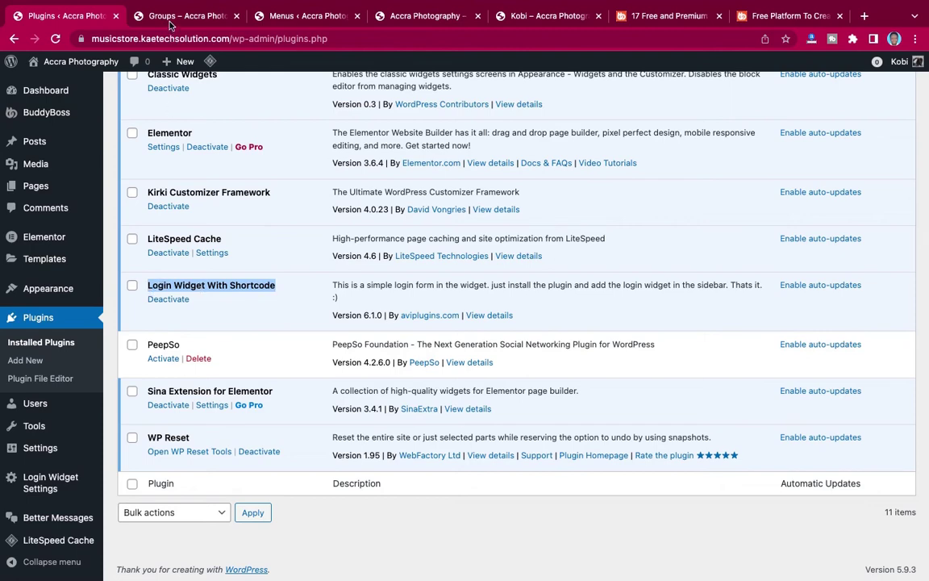
On the Accra Photography site, search Add New plugins for 'Login Widget With Shortcode'.
{"action": "left_click", "coordinate": [321, 18]}
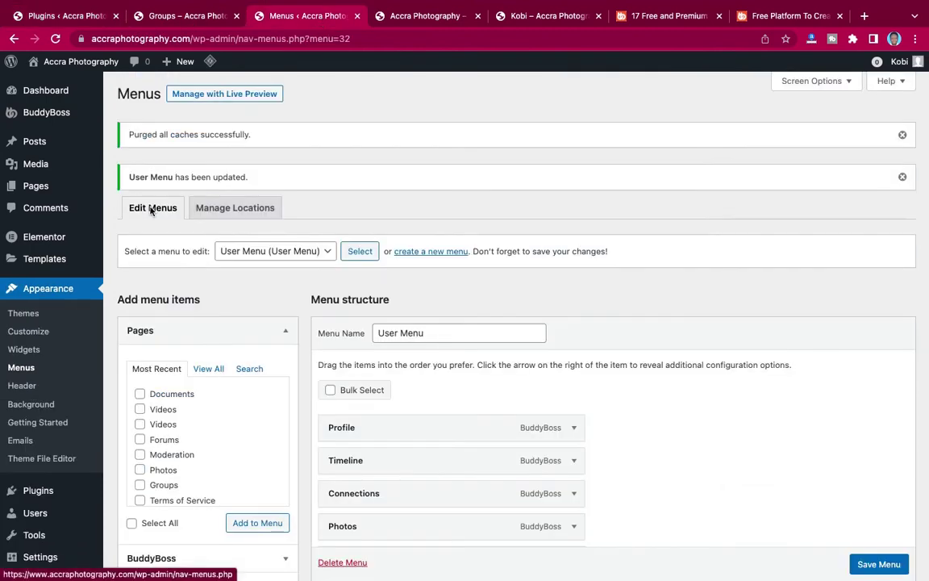
{"action": "scroll", "coordinate": [36, 349], "scroll_direction": "down", "scroll_amount": 2}
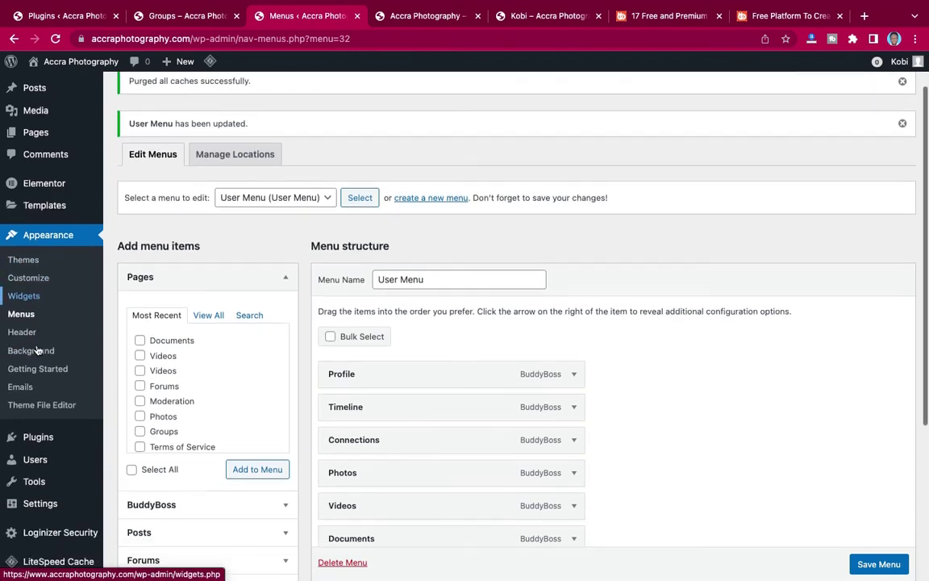
{"action": "mouse_move", "coordinate": [33, 413]}
{"action": "left_click", "coordinate": [131, 436]}
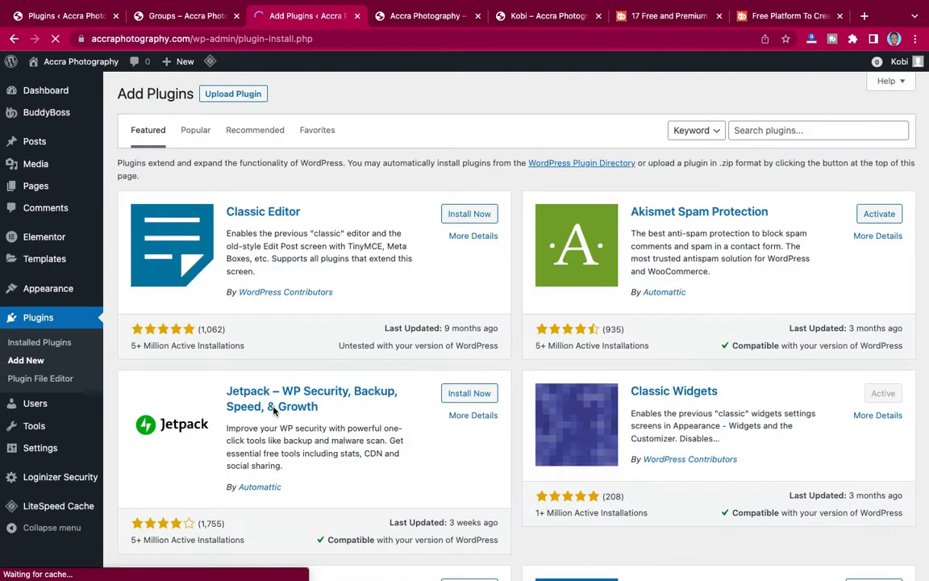
{"action": "left_click", "coordinate": [770, 131]}
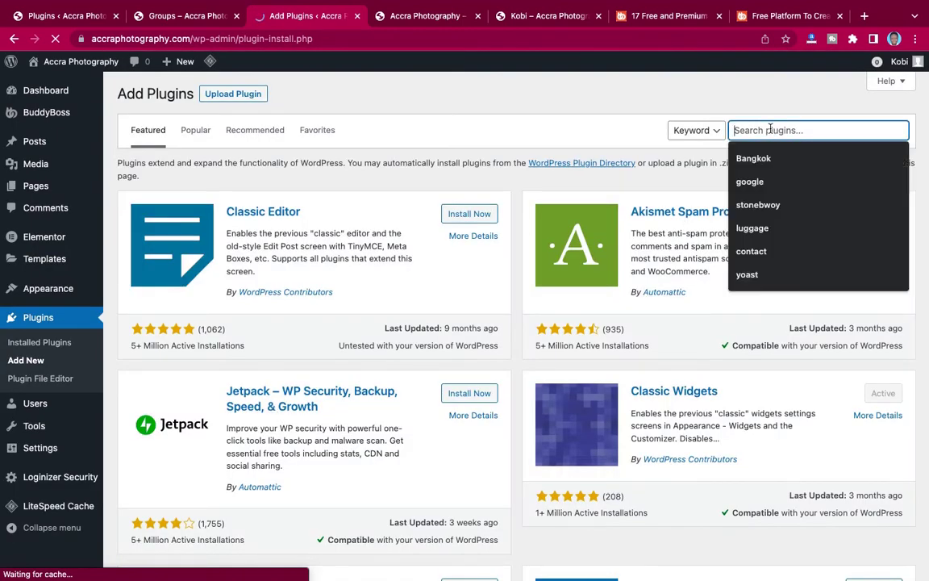
{"action": "key", "text": "ctrl+v"}
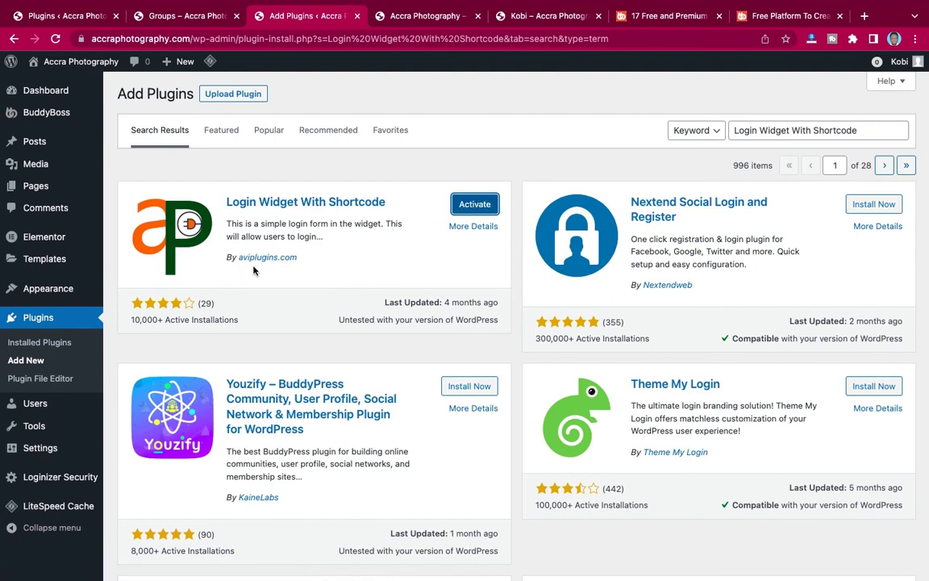
Activate the Login Widget With Shortcode plugin from the search results.
{"action": "left_click", "coordinate": [475, 204]}
{"action": "left_click", "coordinate": [66, 16]}
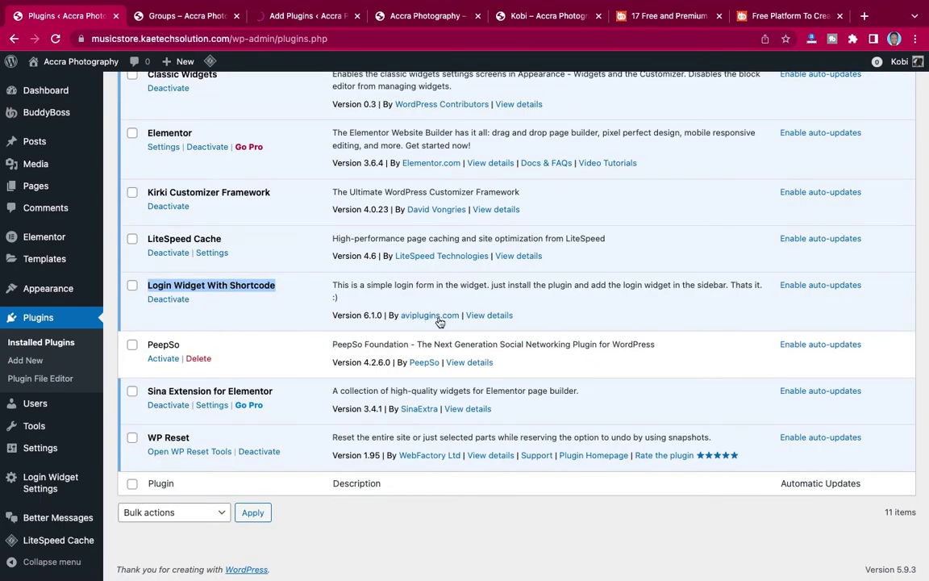
{"action": "left_click", "coordinate": [307, 16]}
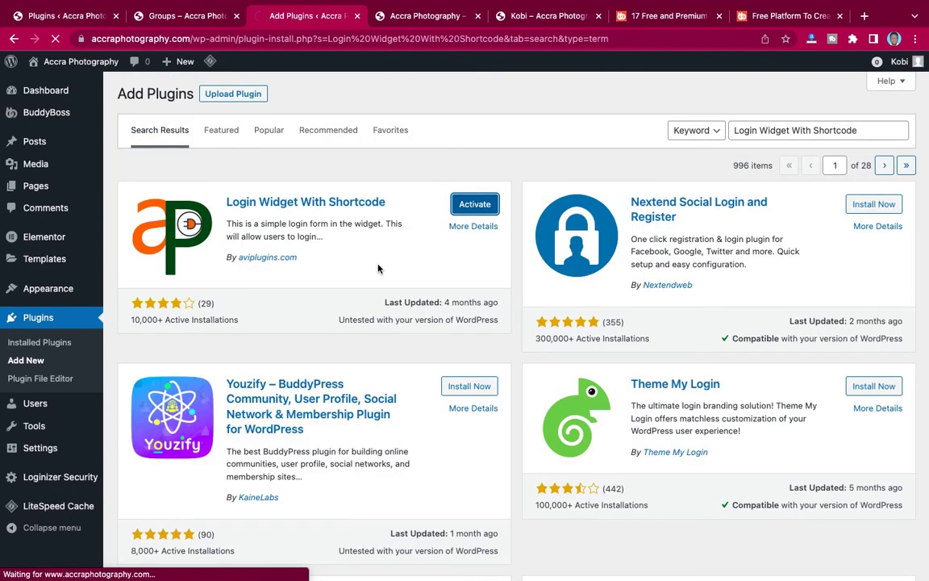
{"action": "left_click", "coordinate": [474, 204]}
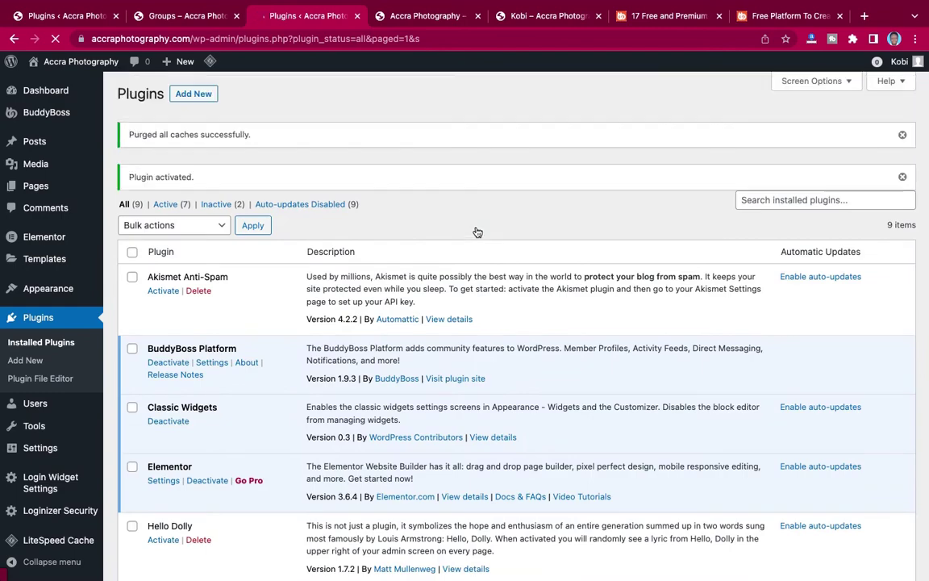
Delete the Akismet Anti-Spam and Hello Dolly plugins, confirming each deletion with OK.
{"action": "scroll", "coordinate": [477, 233], "scroll_direction": "down", "scroll_amount": 5}
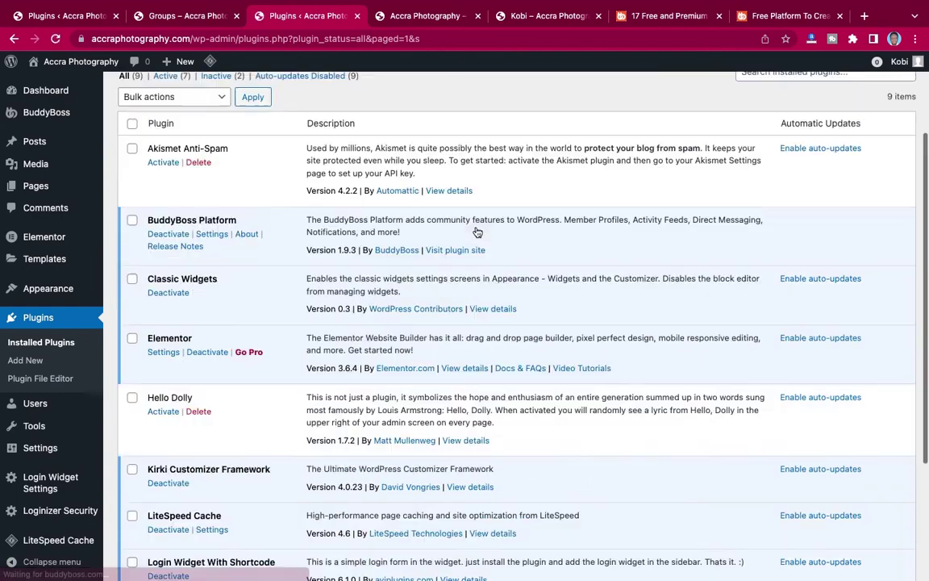
{"action": "scroll", "coordinate": [477, 231], "scroll_direction": "up", "scroll_amount": 3}
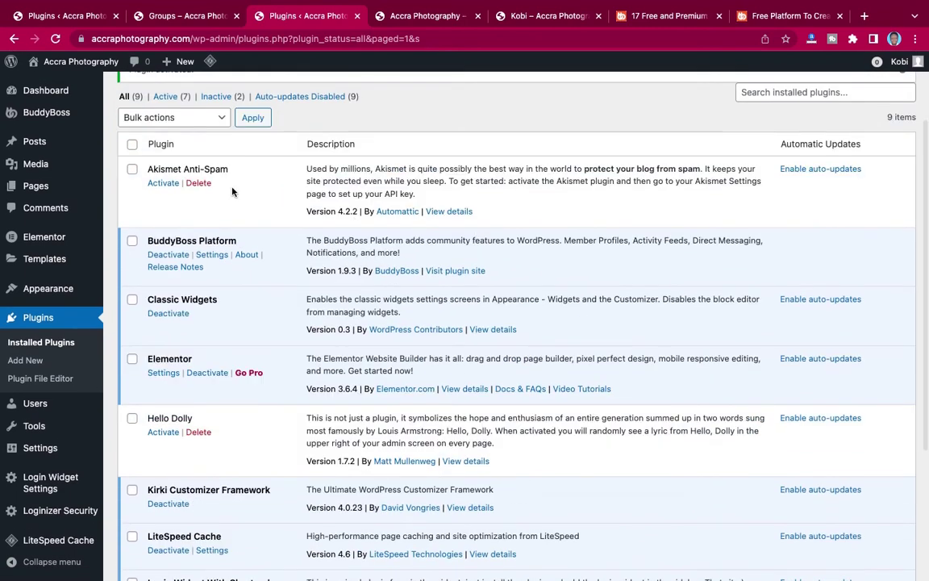
{"action": "left_click", "coordinate": [198, 183]}
{"action": "left_click", "coordinate": [576, 111]}
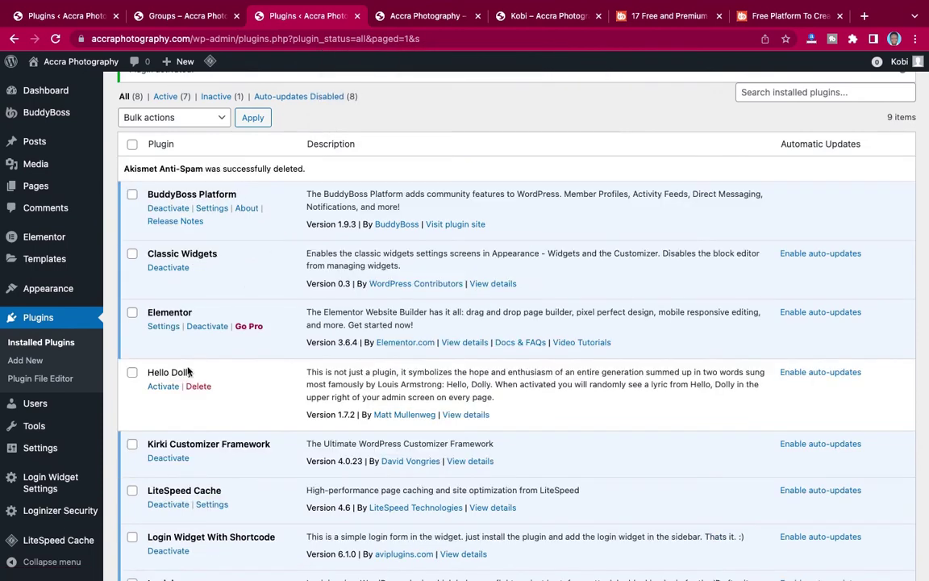
{"action": "left_click", "coordinate": [199, 387]}
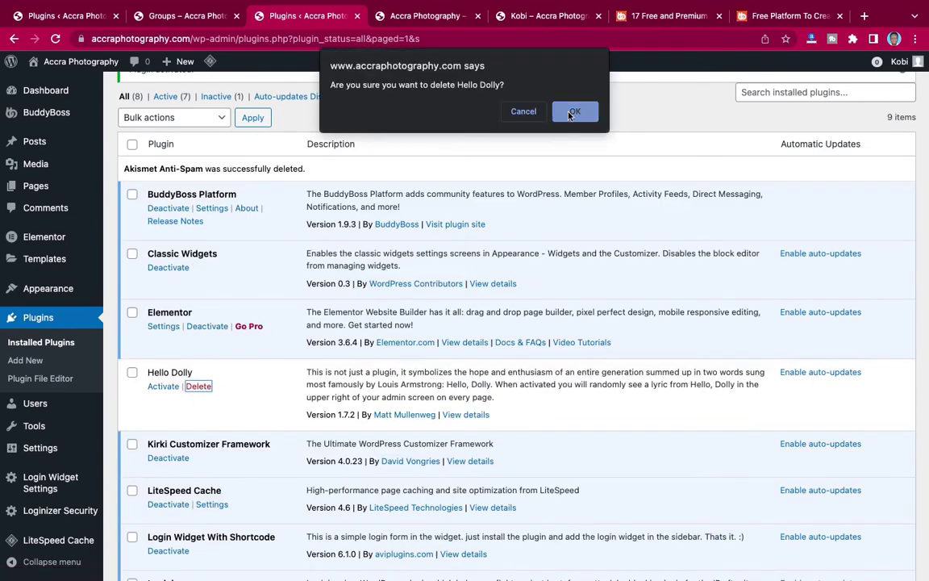
{"action": "left_click", "coordinate": [574, 112]}
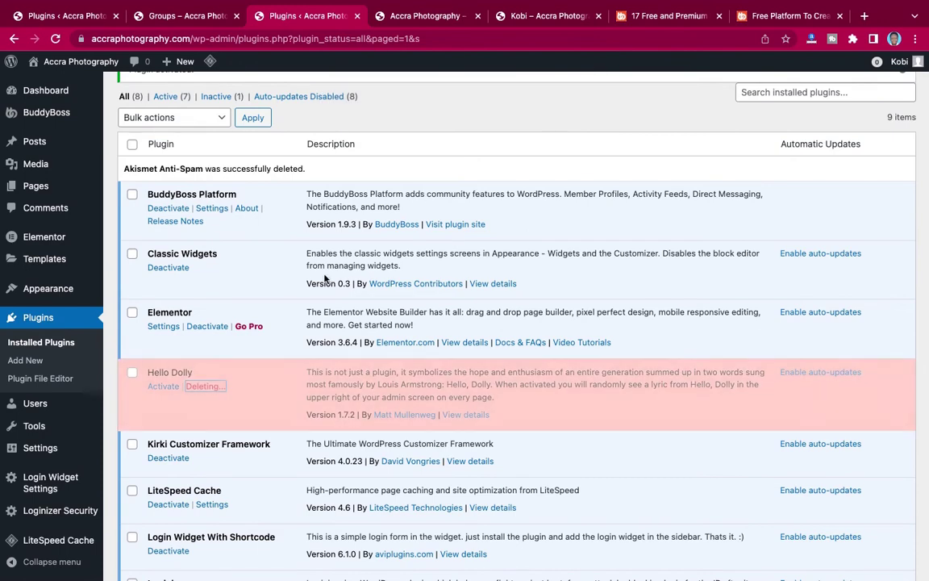
{"action": "scroll", "coordinate": [325, 278], "scroll_direction": "down", "scroll_amount": 3}
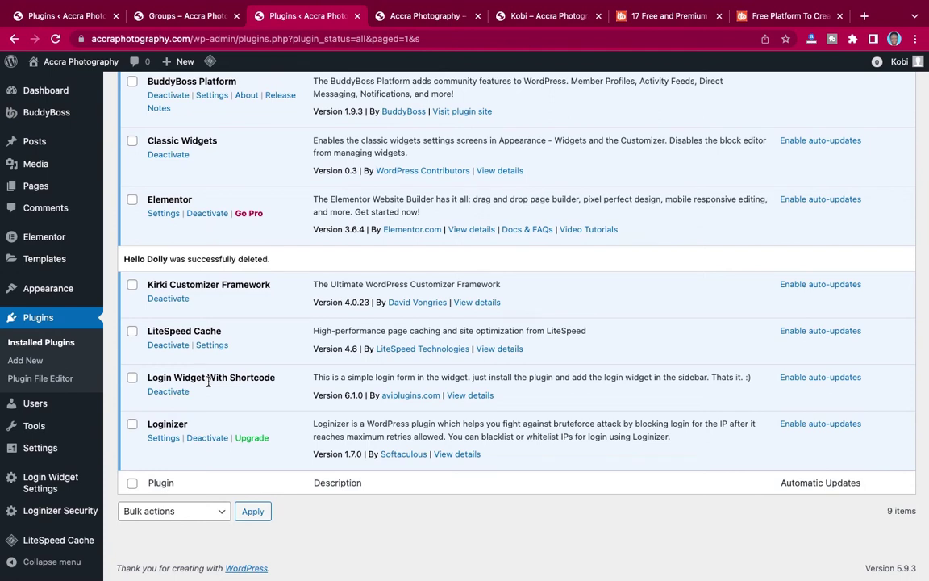
{"action": "mouse_move", "coordinate": [37, 487]}
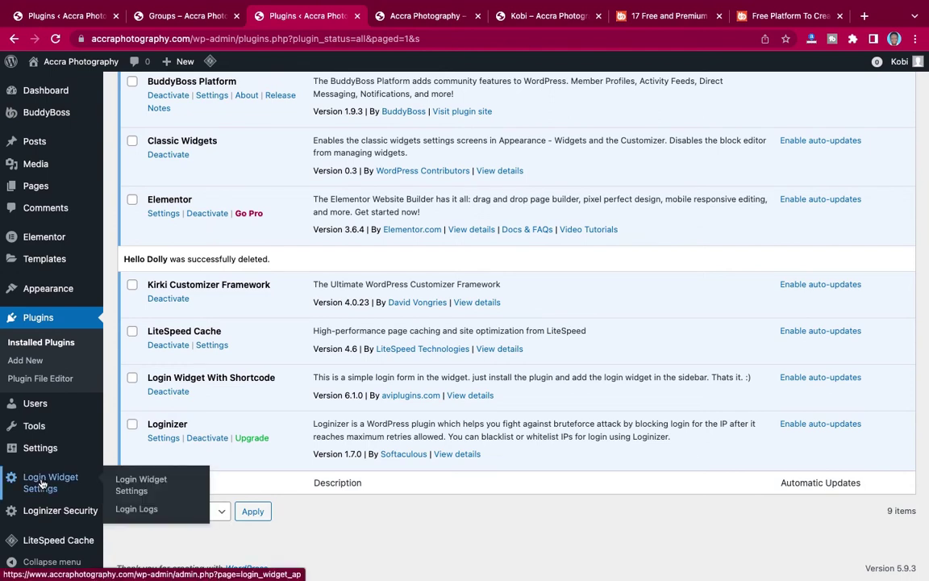
Set the Login Widget's Login Redirect Page to News Feed and save the settings.
{"action": "left_click", "coordinate": [138, 486]}
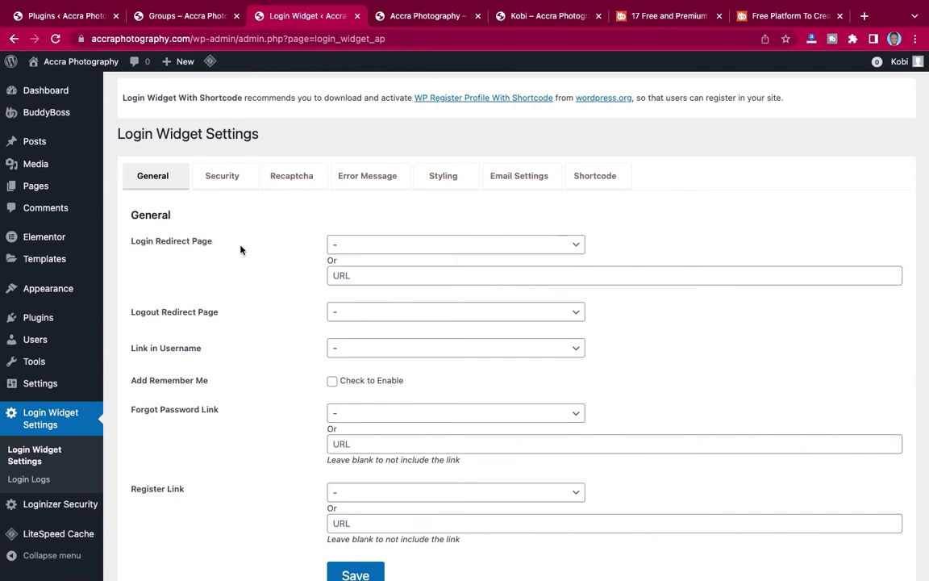
{"action": "left_click", "coordinate": [395, 246]}
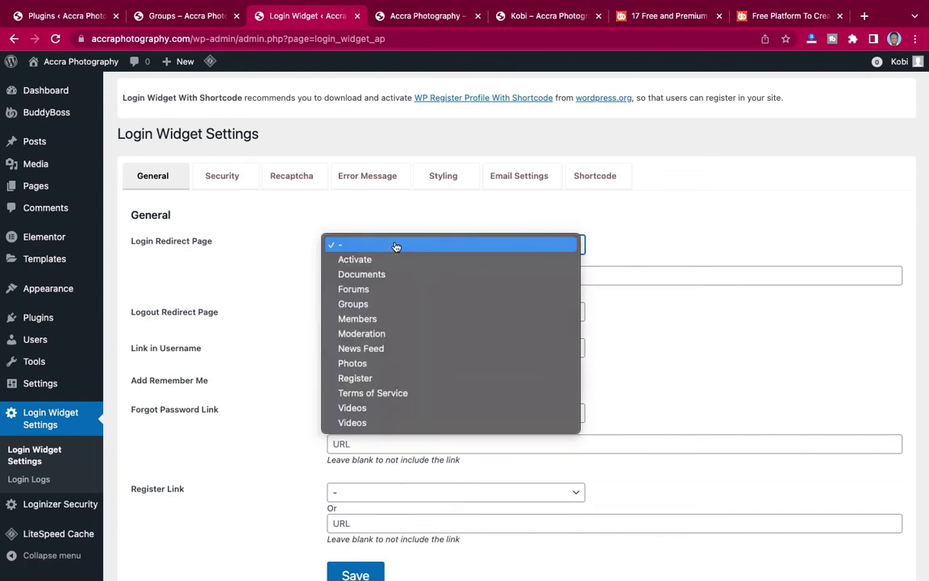
{"action": "left_click", "coordinate": [363, 350]}
{"action": "scroll", "coordinate": [272, 322], "scroll_direction": "down", "scroll_amount": 1}
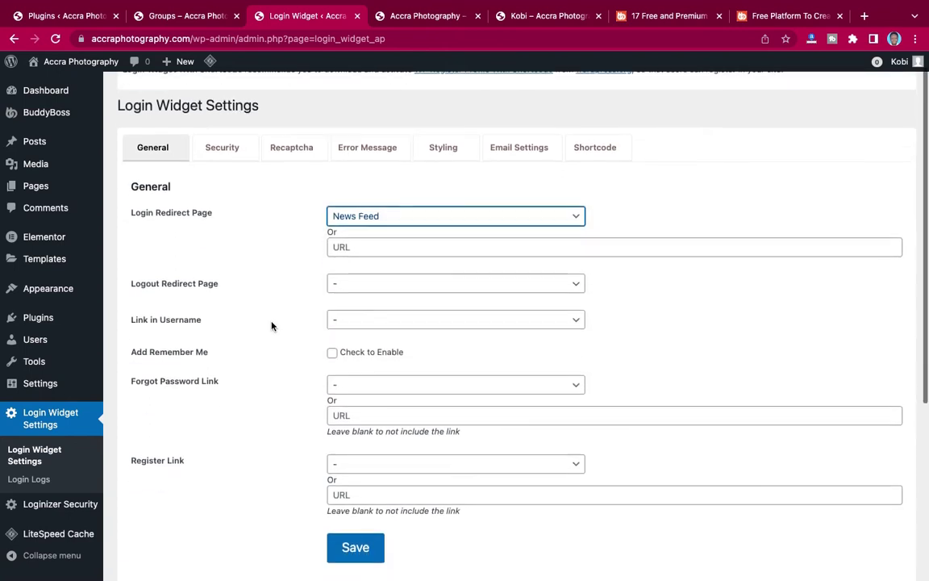
{"action": "scroll", "coordinate": [290, 304], "scroll_direction": "down", "scroll_amount": 1}
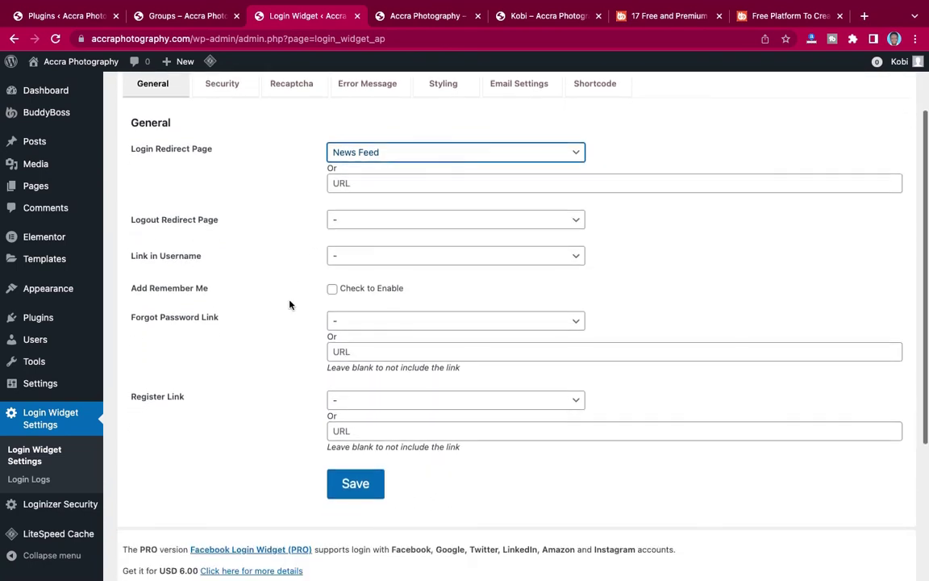
{"action": "left_click", "coordinate": [367, 225]}
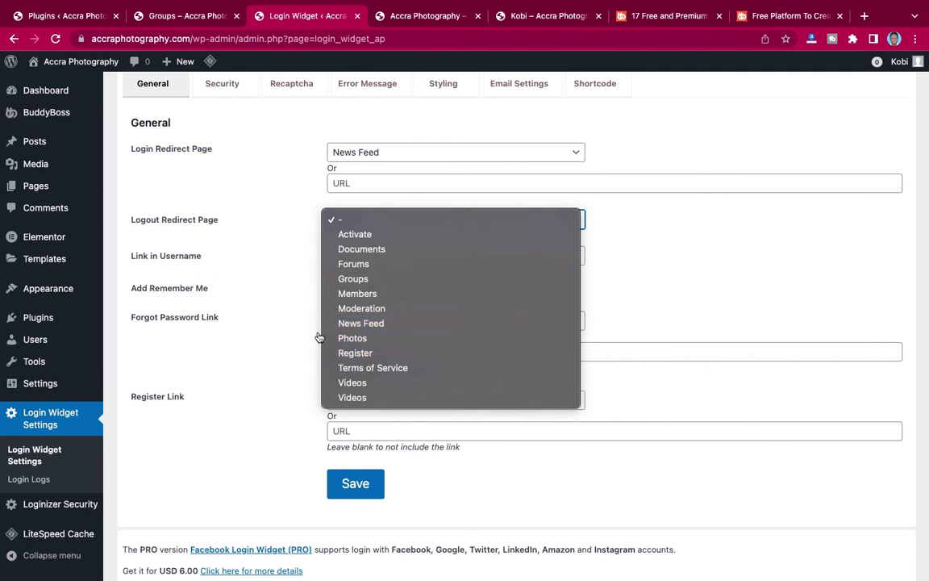
{"action": "left_click", "coordinate": [249, 222]}
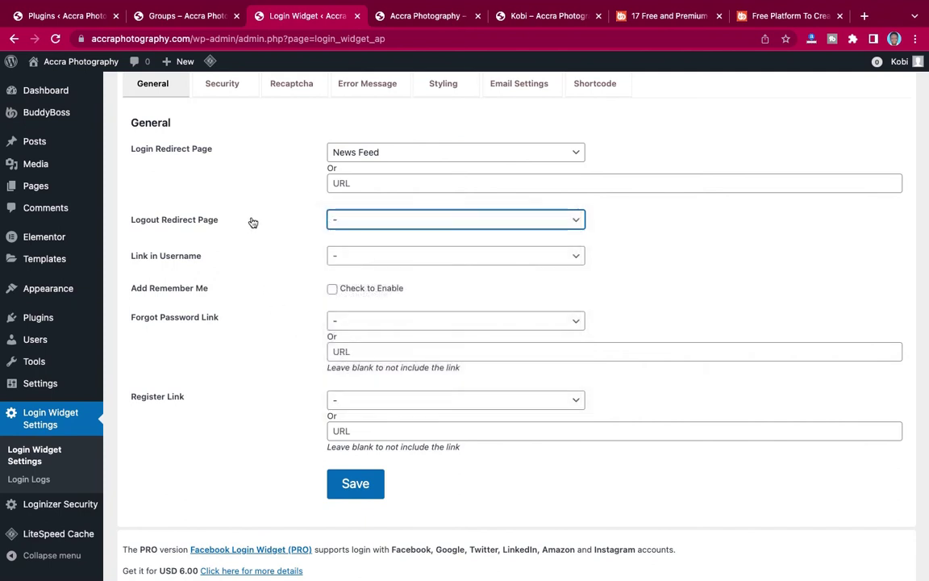
{"action": "left_click", "coordinate": [348, 490]}
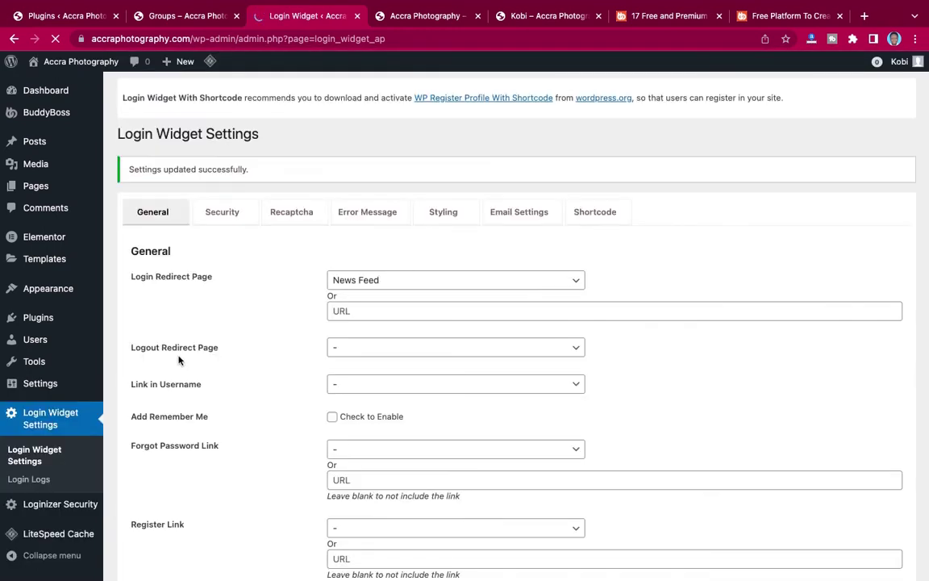
Create a new page titled 'Login'.
{"action": "mouse_move", "coordinate": [68, 185]}
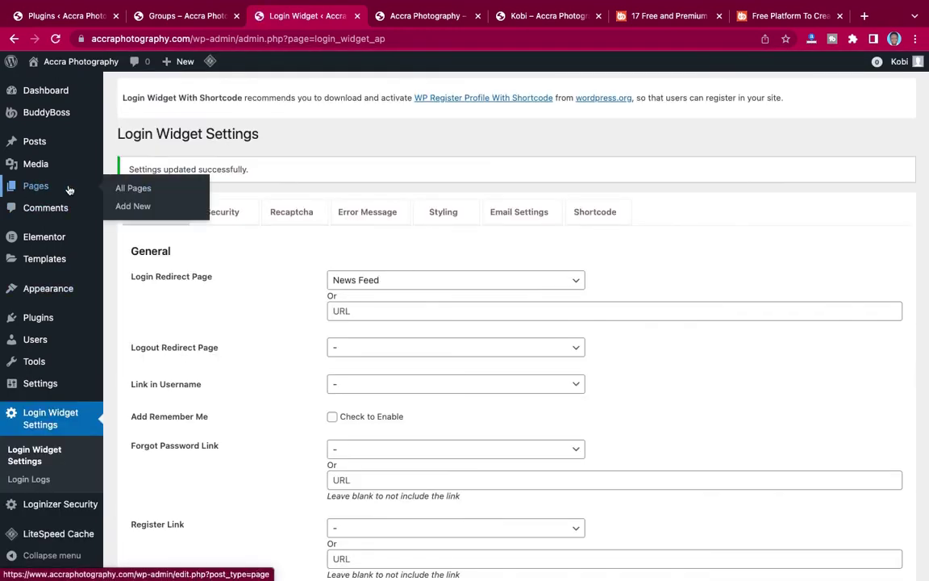
{"action": "left_click", "coordinate": [133, 206]}
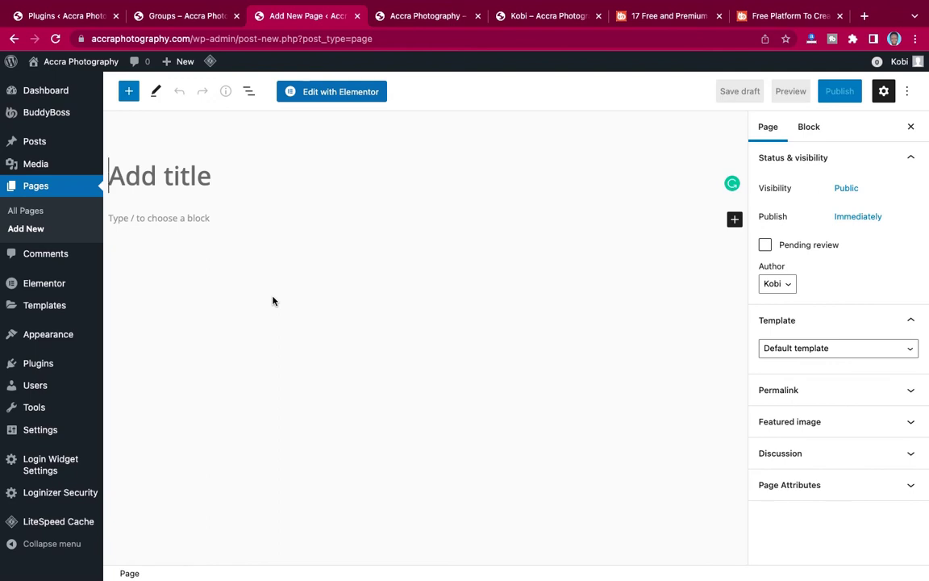
{"action": "type", "text": "LOGIN"}
{"action": "key", "text": "BackSpace"}
{"action": "key", "text": "BackSpace"}
{"action": "key", "text": "BackSpace"}
{"action": "key", "text": "BackSpace"}
{"action": "key", "text": "BackSpace"}
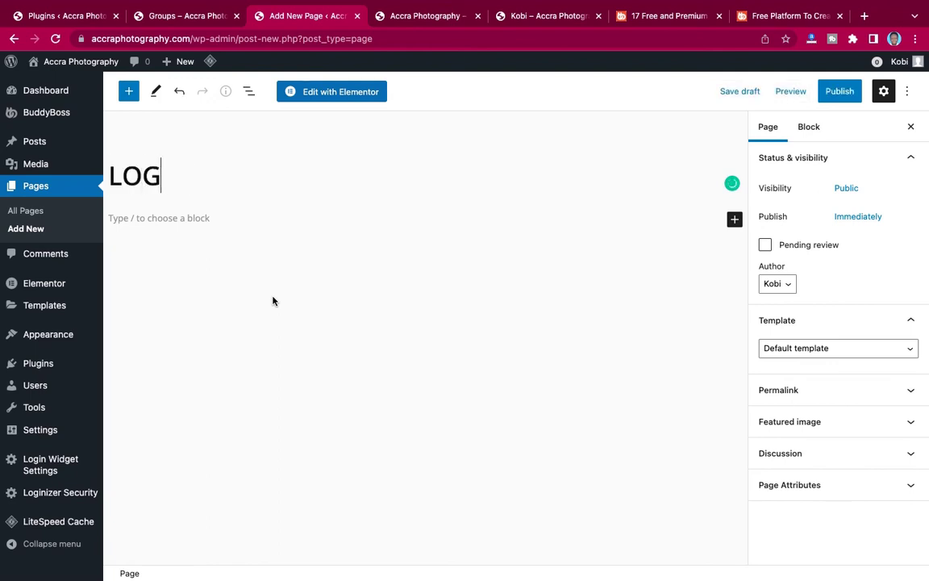
{"action": "type", "text": "login"}
{"action": "key", "text": "Left"}
{"action": "key", "text": "Left"}
{"action": "key", "text": "Left"}
{"action": "key", "text": "Left"}
{"action": "key", "text": "BackSpace"}
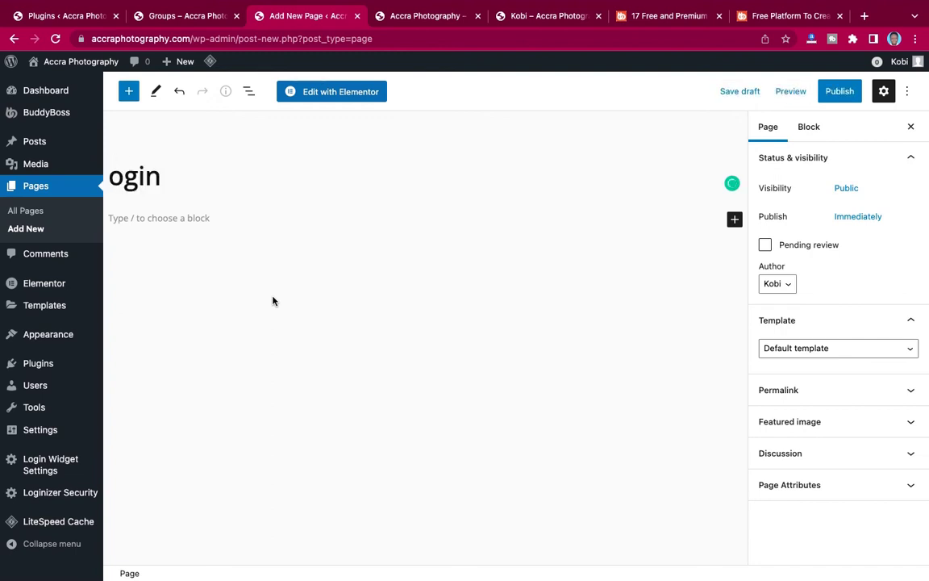
{"action": "type", "text": "L"}
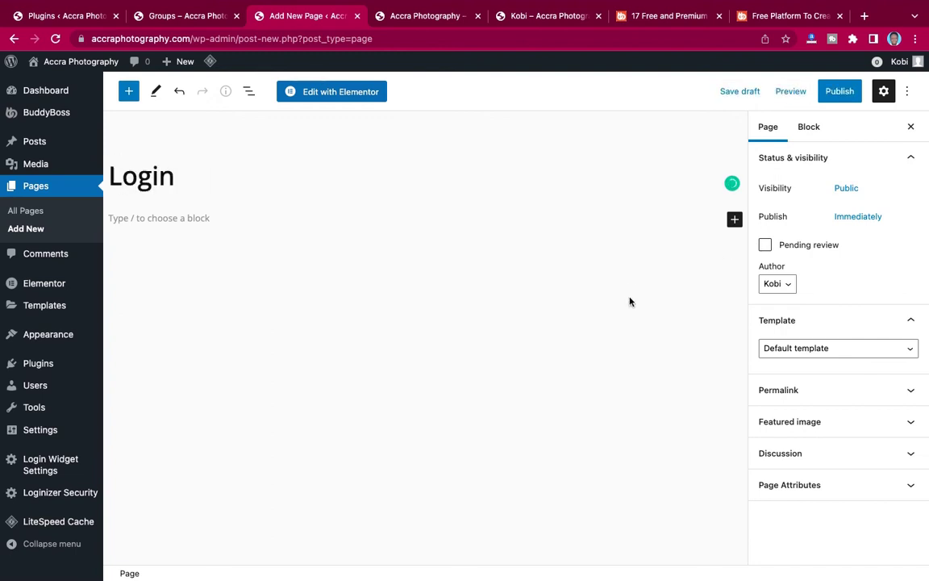
Apply the Elementor Canvas template to the Login page and publish it.
{"action": "left_click", "coordinate": [807, 349]}
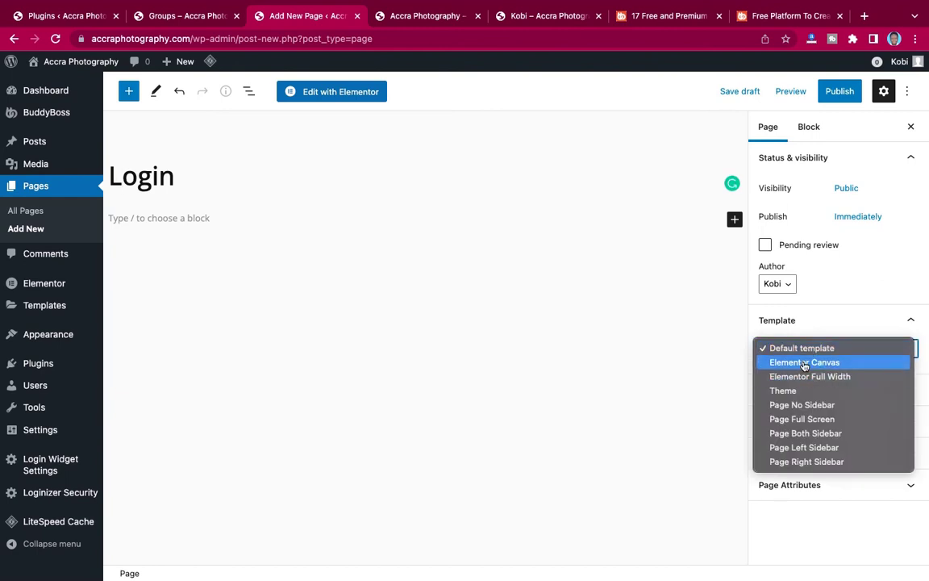
{"action": "left_click", "coordinate": [804, 363]}
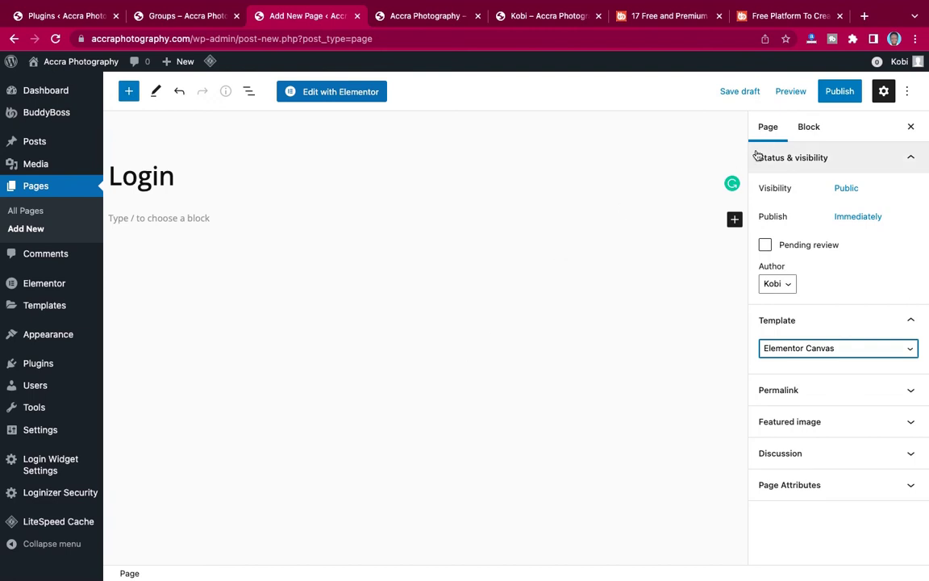
{"action": "left_click", "coordinate": [839, 91]}
{"action": "left_click", "coordinate": [807, 93]}
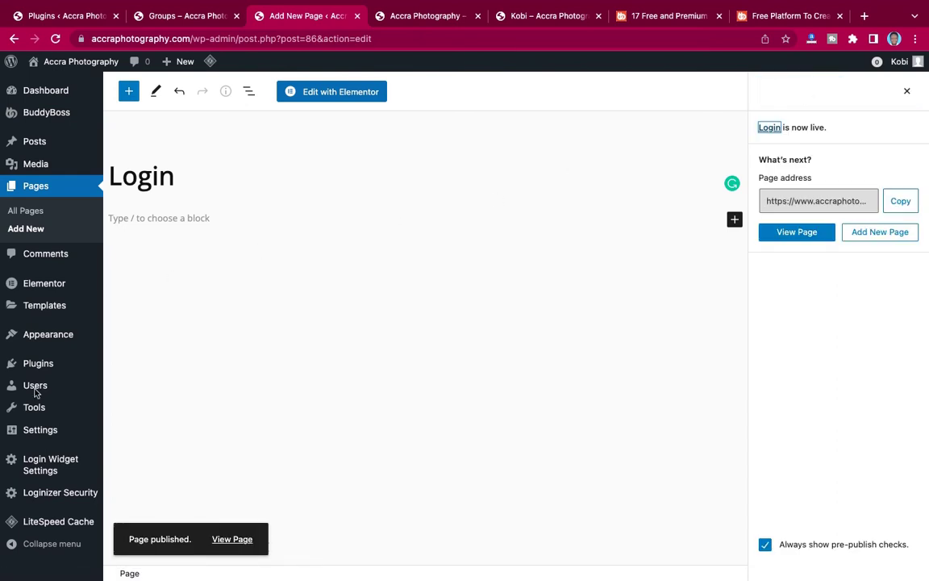
Set the Login Widget's Logout Redirect Page to the Login page.
{"action": "mouse_move", "coordinate": [37, 469]}
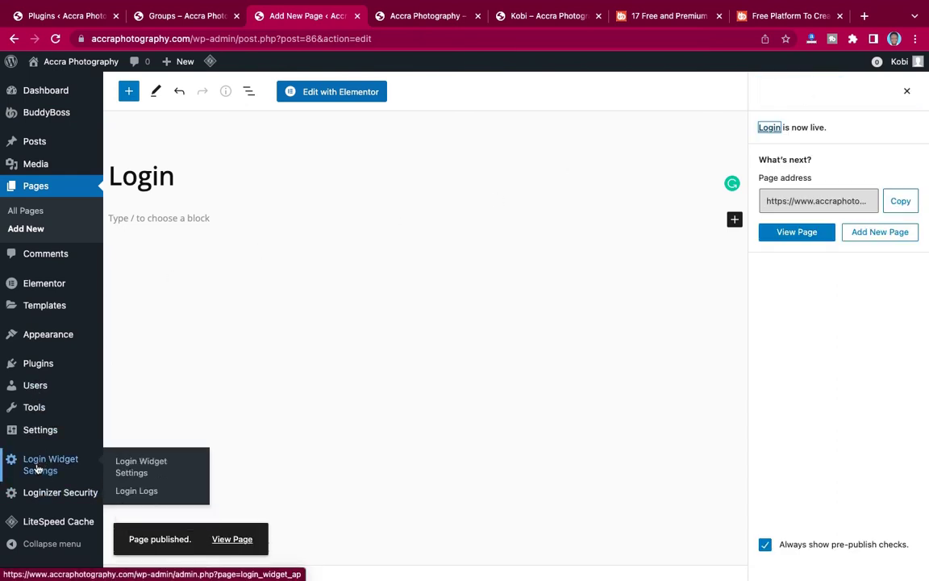
{"action": "left_click", "coordinate": [137, 470]}
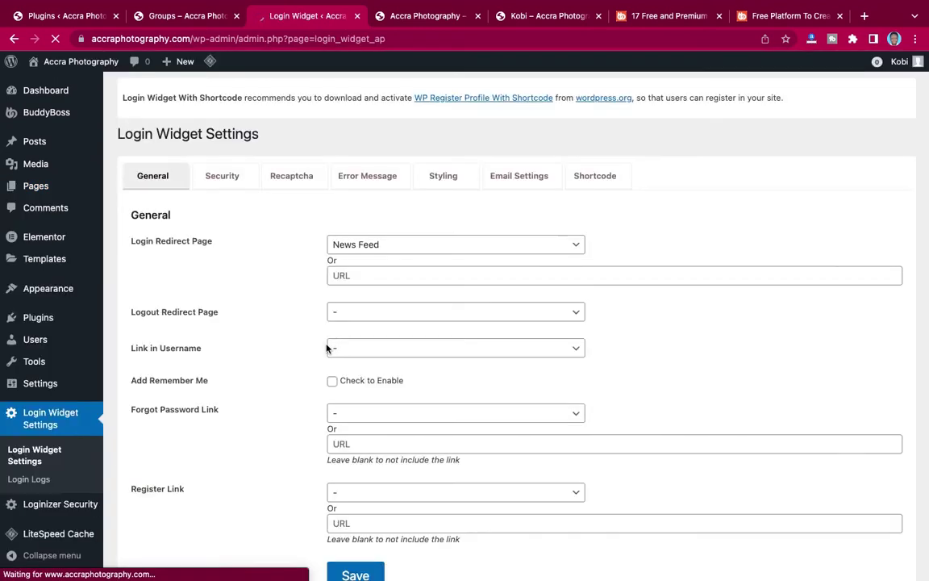
{"action": "scroll", "coordinate": [261, 332], "scroll_direction": "down", "scroll_amount": 2}
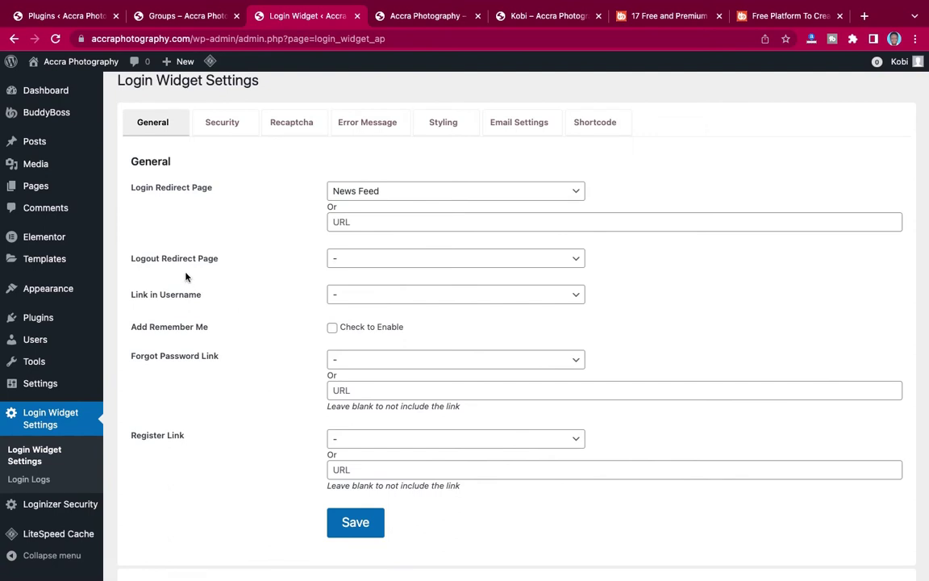
{"action": "left_click", "coordinate": [364, 257]}
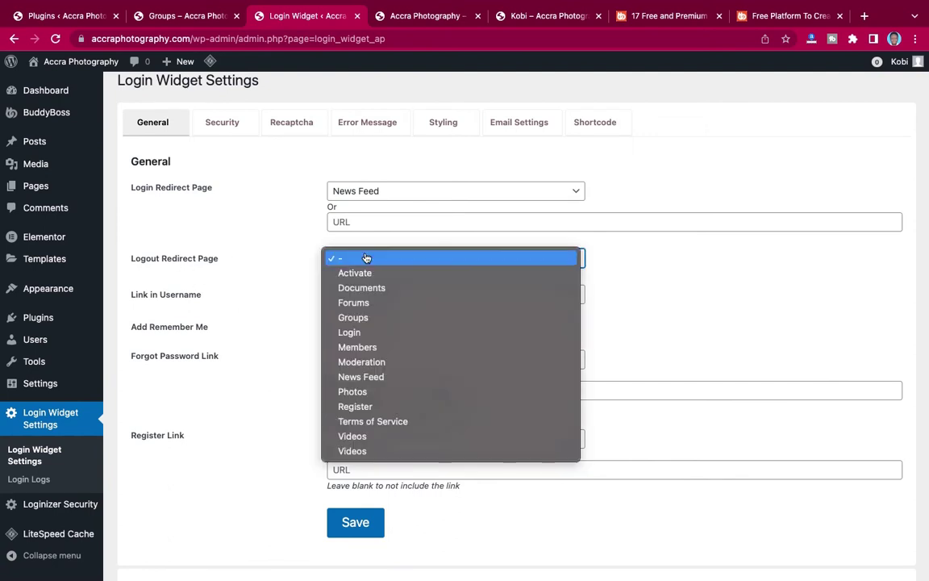
{"action": "left_click", "coordinate": [357, 336]}
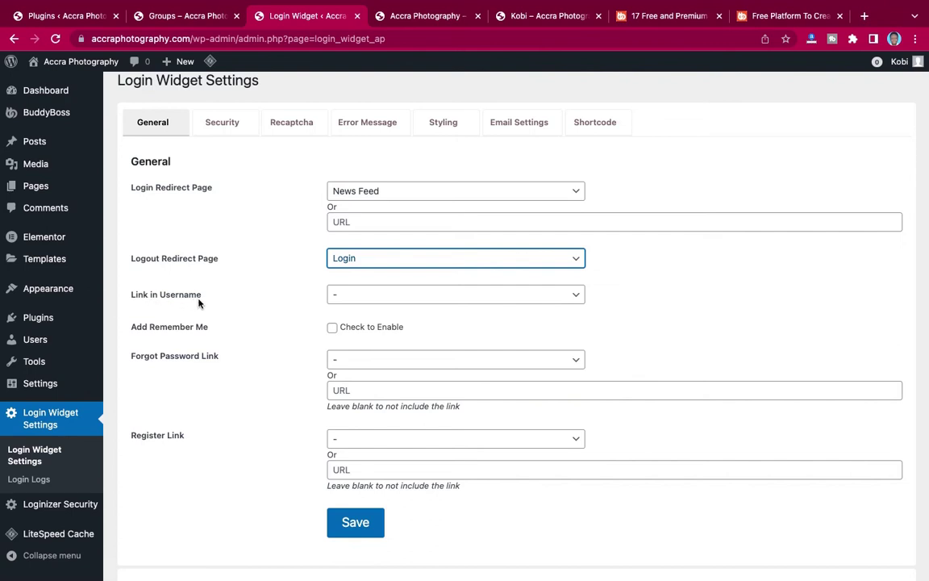
{"action": "left_click", "coordinate": [359, 297]}
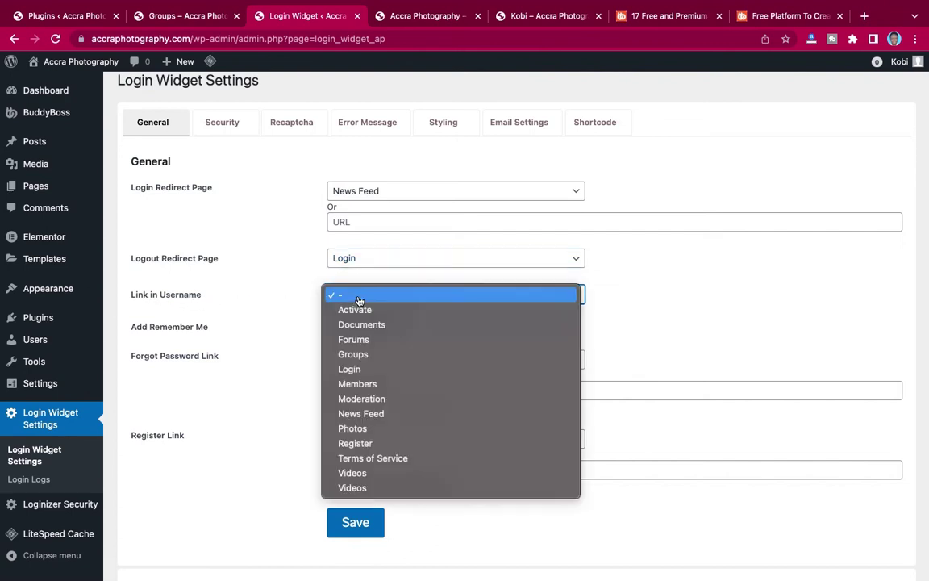
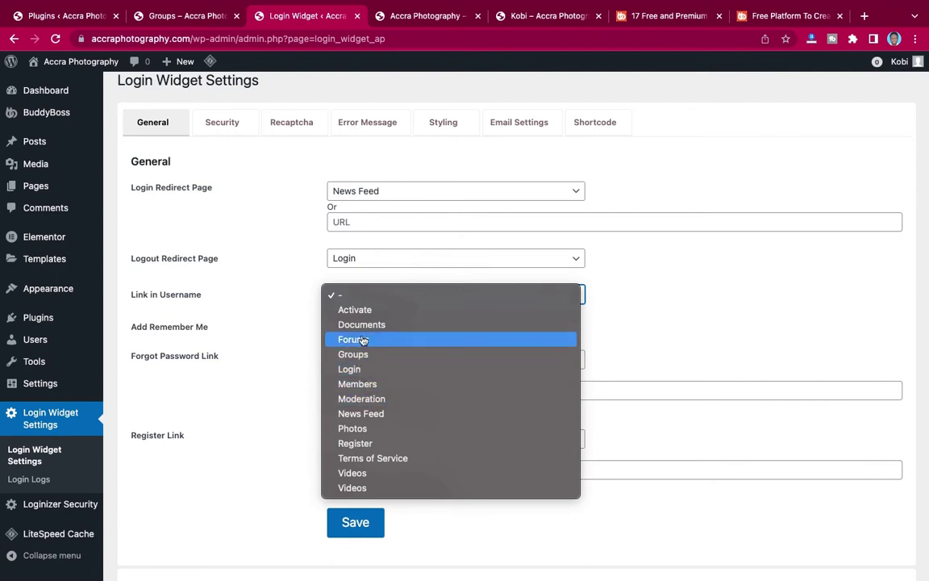
Enable Add Remember Me, leaving the Username link and Forgot Password Link unset.
{"action": "left_click", "coordinate": [251, 293]}
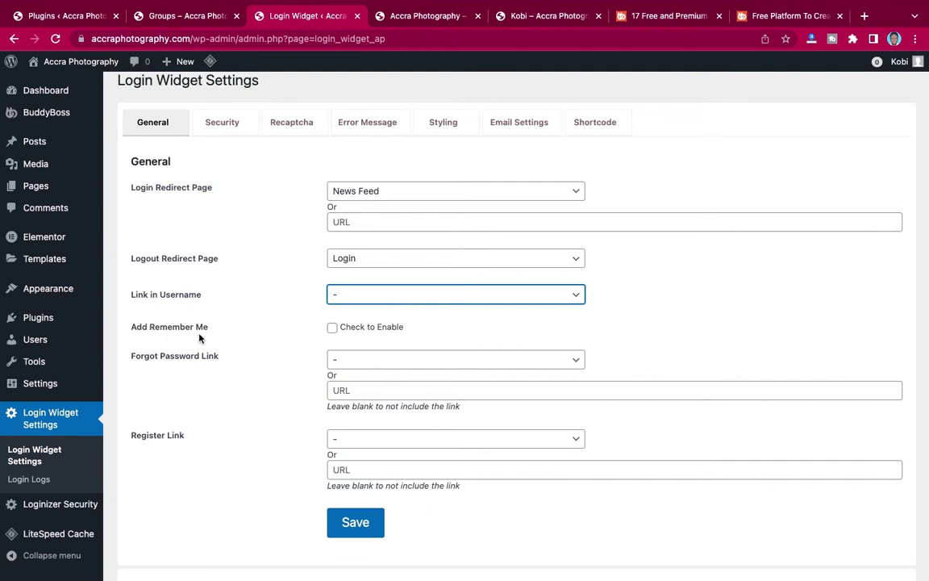
{"action": "left_click", "coordinate": [331, 328]}
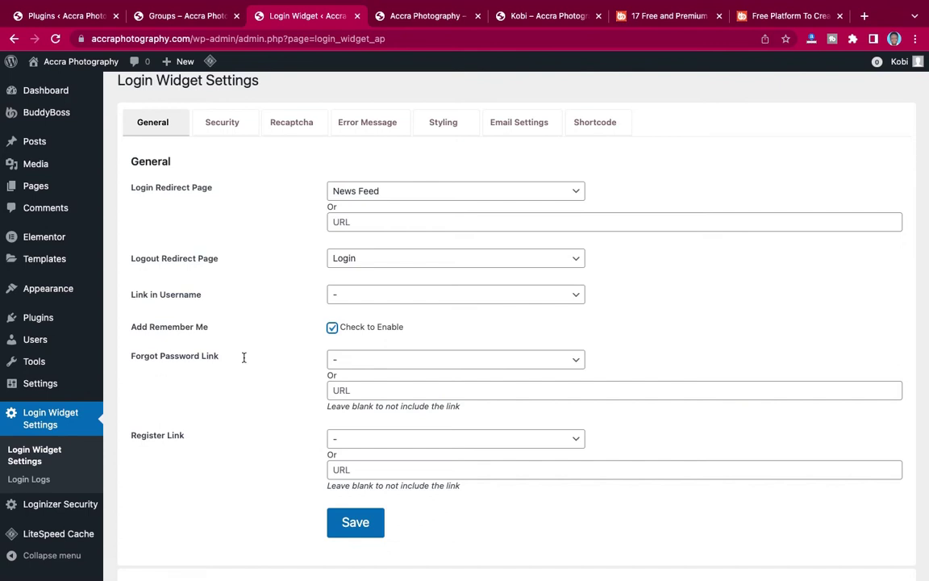
{"action": "left_click", "coordinate": [353, 366]}
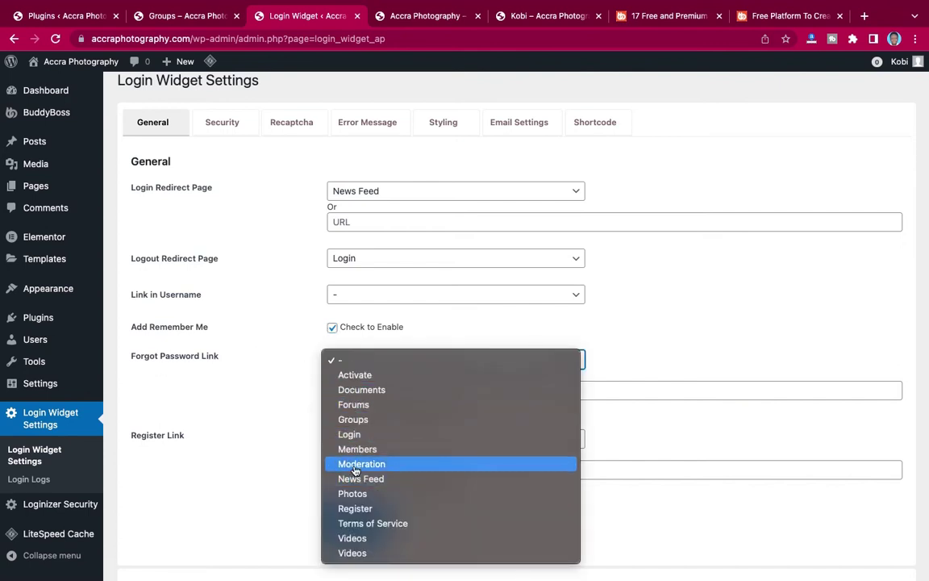
{"action": "left_click", "coordinate": [266, 369]}
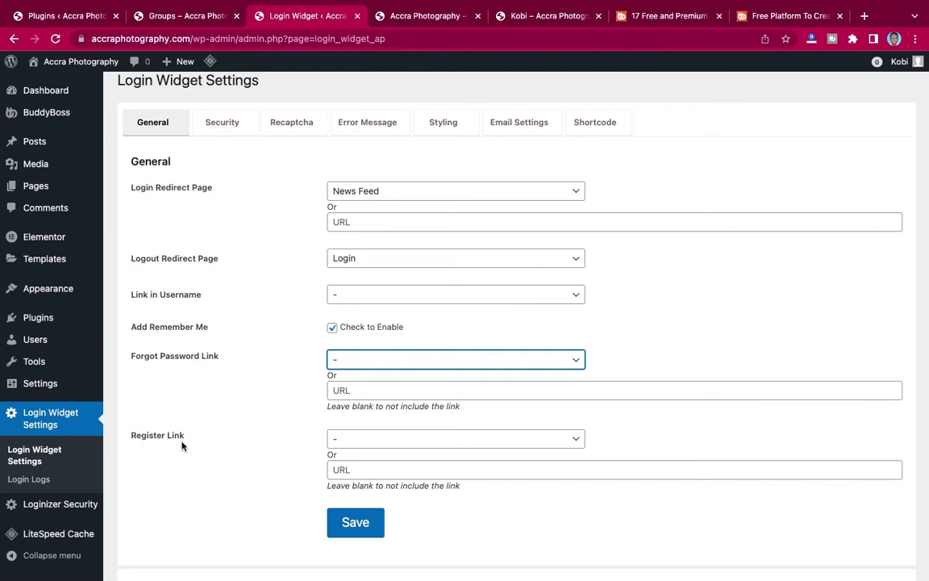
Set the Register Link to the Register page and save the login widget settings.
{"action": "left_click", "coordinate": [353, 440]}
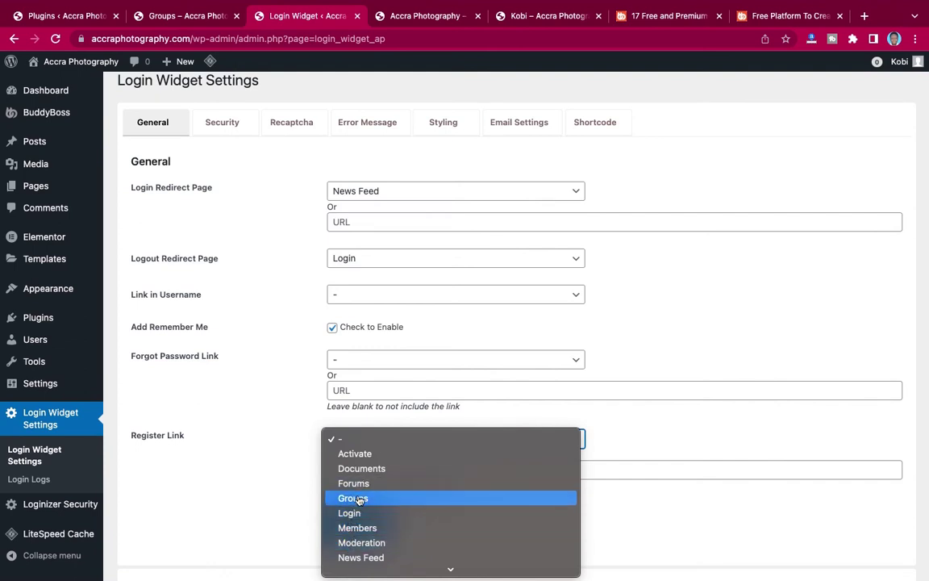
{"action": "scroll", "coordinate": [353, 529], "scroll_direction": "down", "scroll_amount": 3}
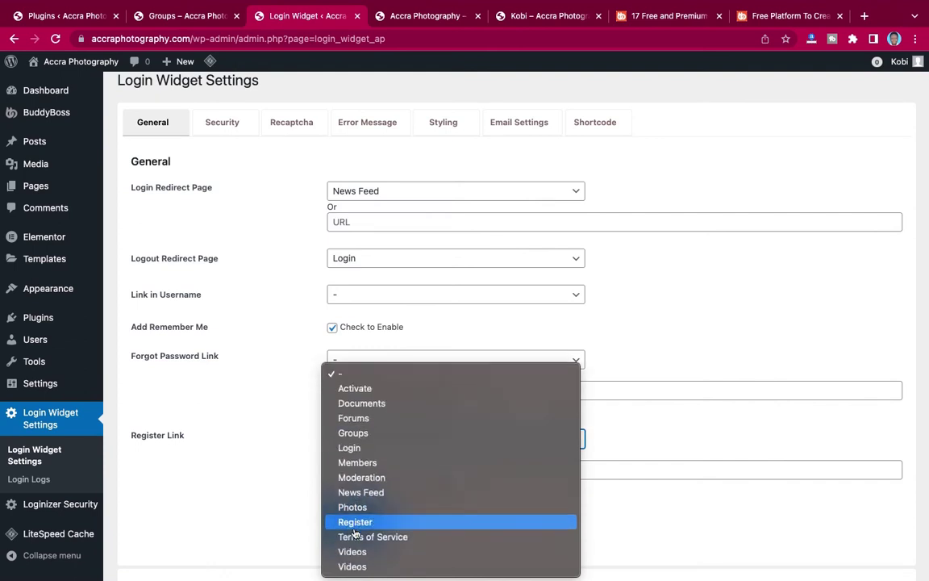
{"action": "left_click", "coordinate": [355, 524]}
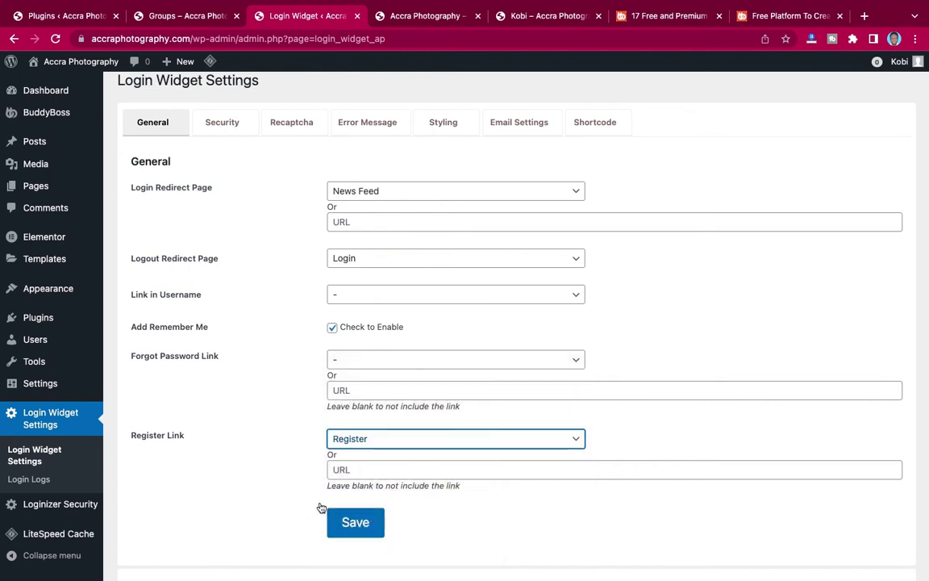
{"action": "left_click", "coordinate": [361, 530]}
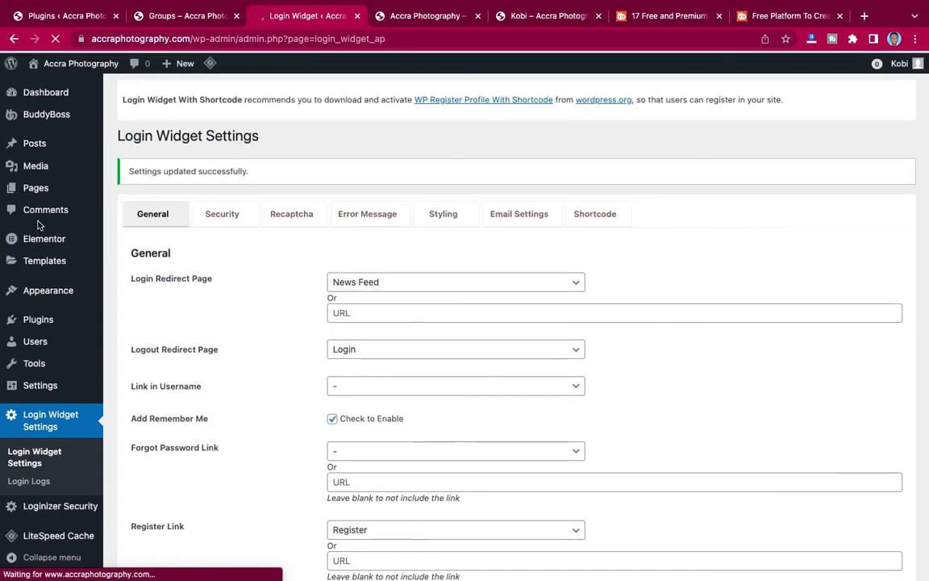
Start a new page in another tab and title it 'Forget Password'.
{"action": "mouse_move", "coordinate": [35, 185]}
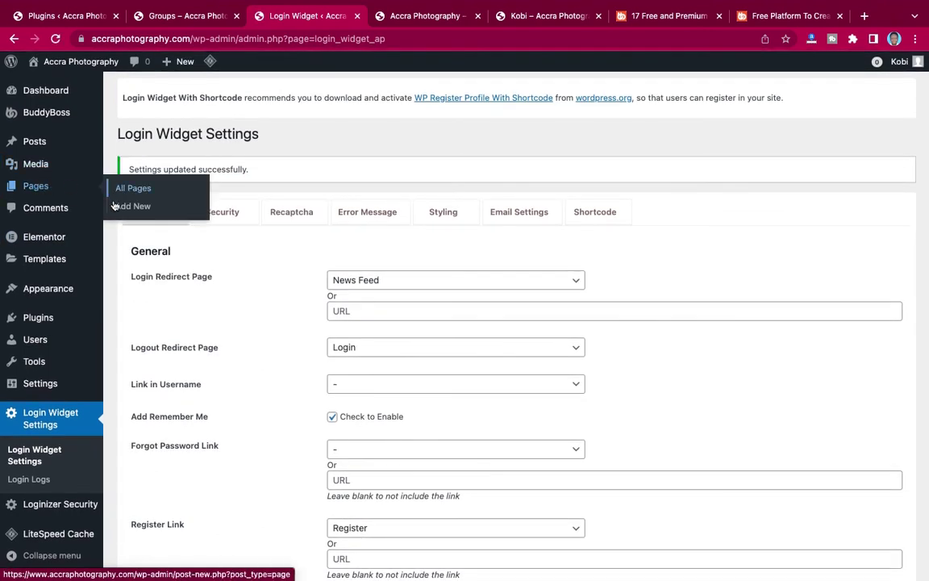
{"action": "right_click", "coordinate": [132, 209]}
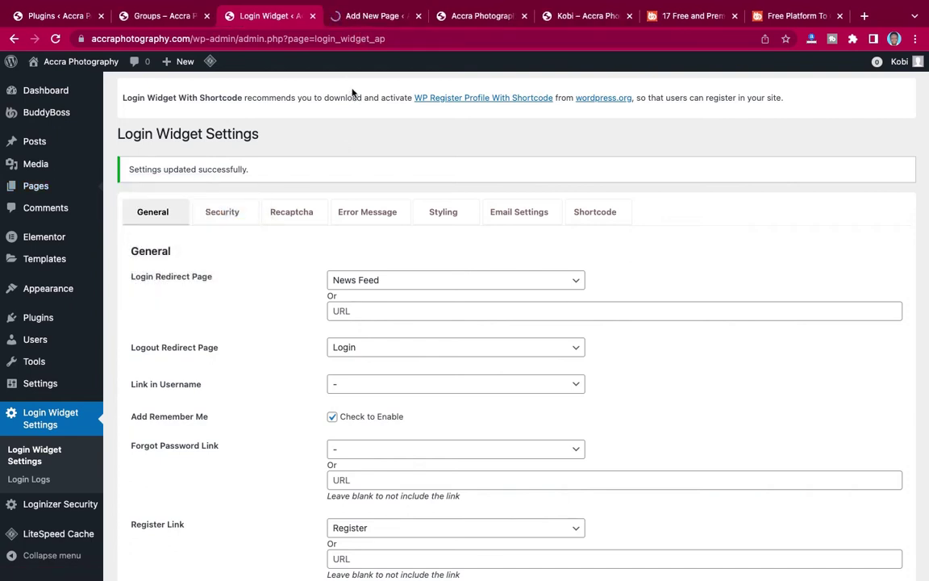
{"action": "key", "text": "ctrl+Tab"}
{"action": "type", "text": "Foget"}
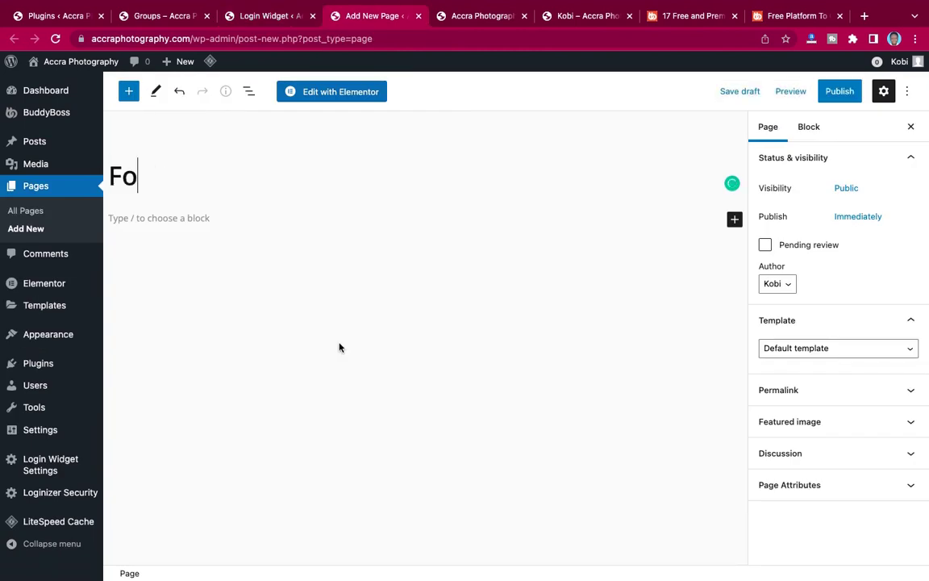
{"action": "key", "text": "BackSpace"}
{"action": "key", "text": "BackSpace"}
{"action": "key", "text": "BackSpace"}
{"action": "type", "text": "rg"}
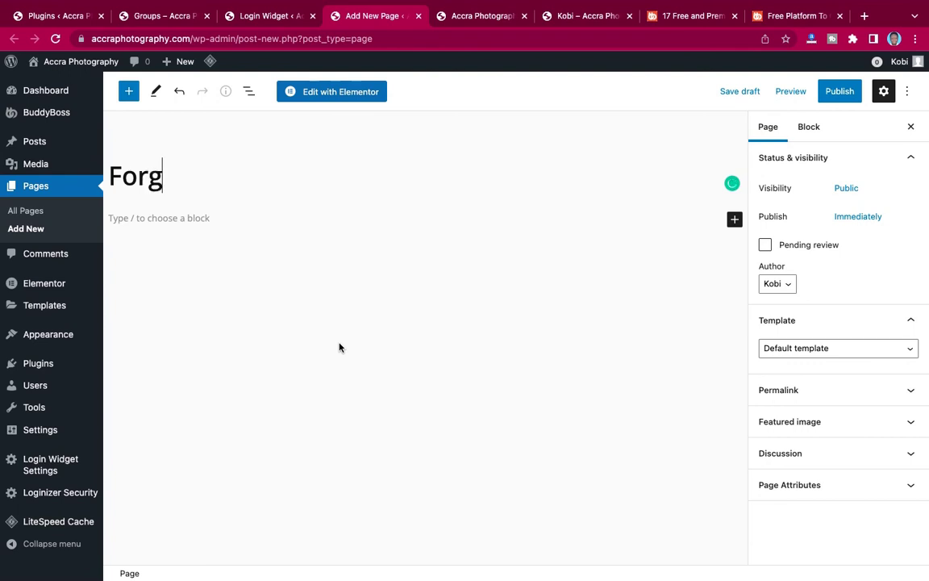
{"action": "type", "text": "et Password"}
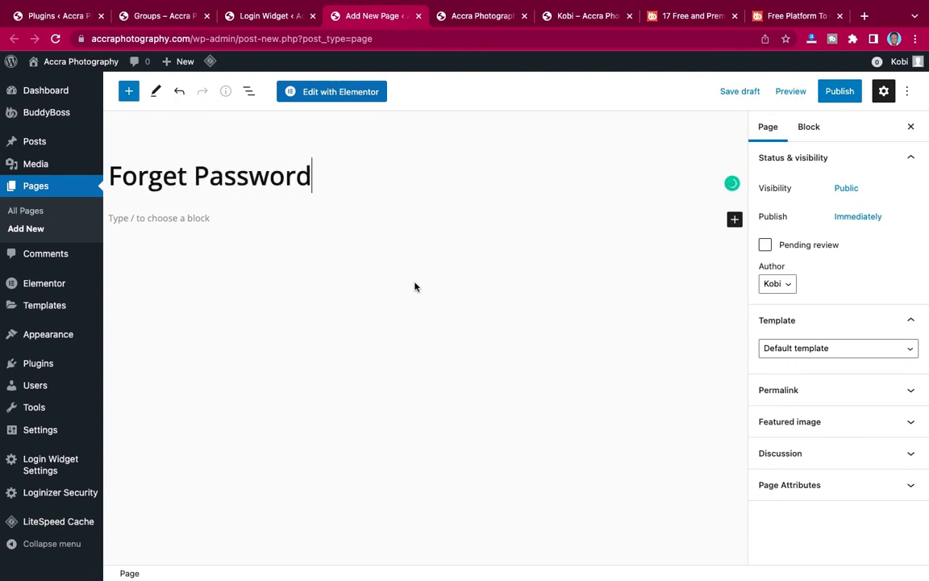
Copy the [forgot_password] shortcode from the plugin's Shortcode tab for the new page.
{"action": "left_click", "coordinate": [272, 16]}
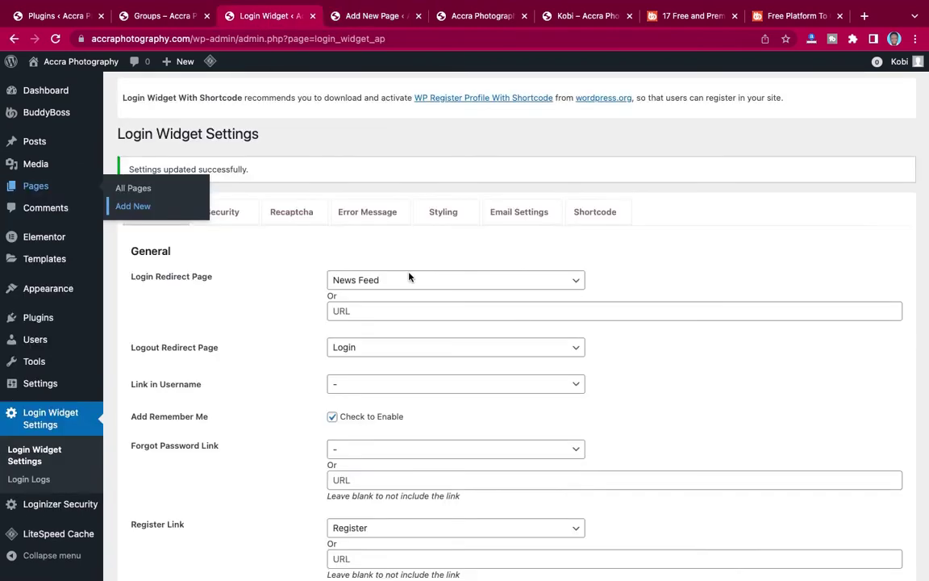
{"action": "left_click", "coordinate": [595, 213]}
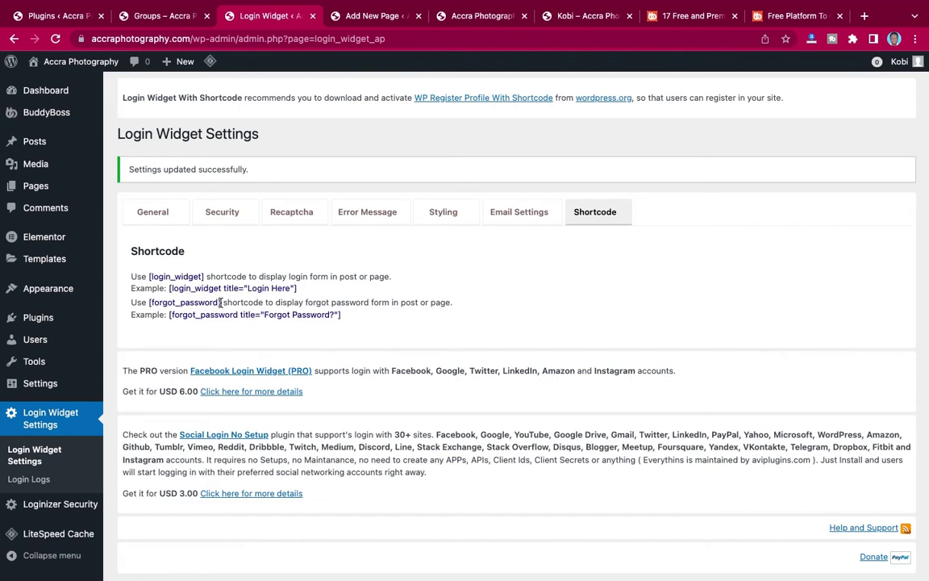
{"action": "left_click_drag", "start_coordinate": [221, 302], "coordinate": [147, 302]}
{"action": "key", "text": "super+c"}
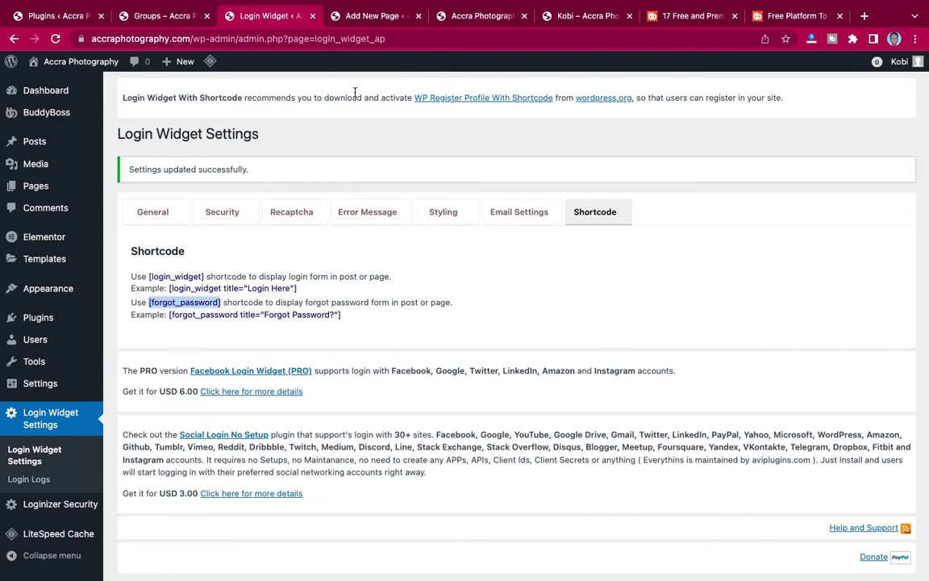
{"action": "left_click", "coordinate": [351, 16]}
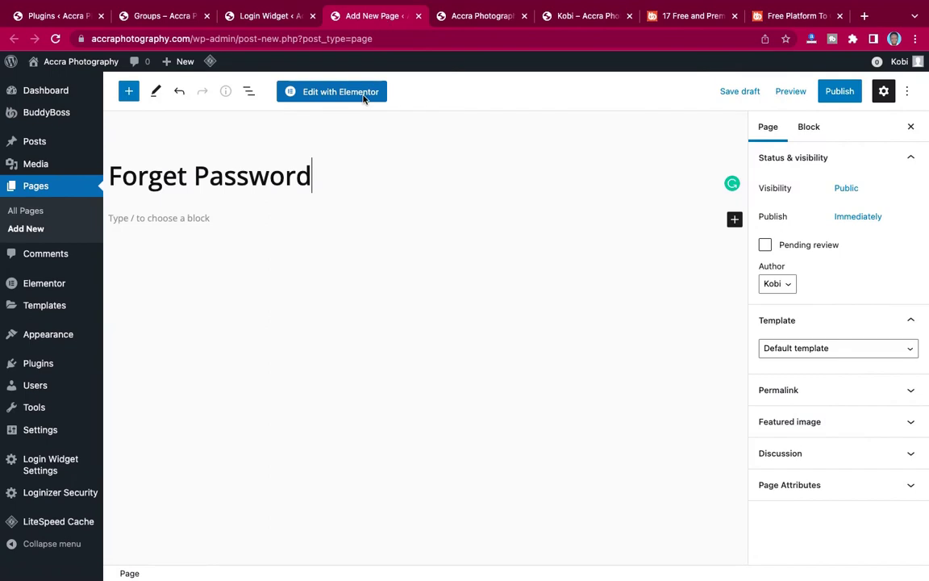
Add a Shortcode block to the Forget Password page.
{"action": "left_click", "coordinate": [736, 219]}
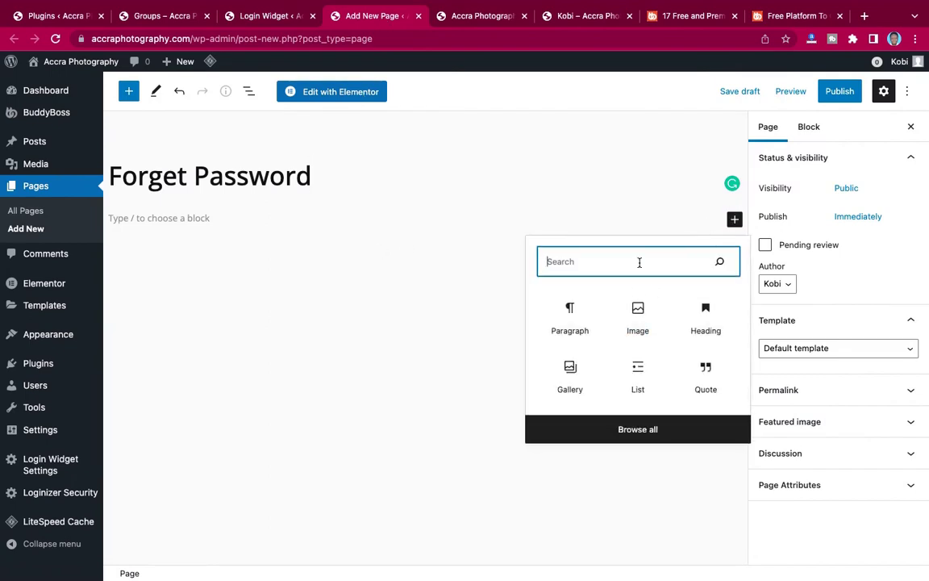
{"action": "type", "text": "shot"}
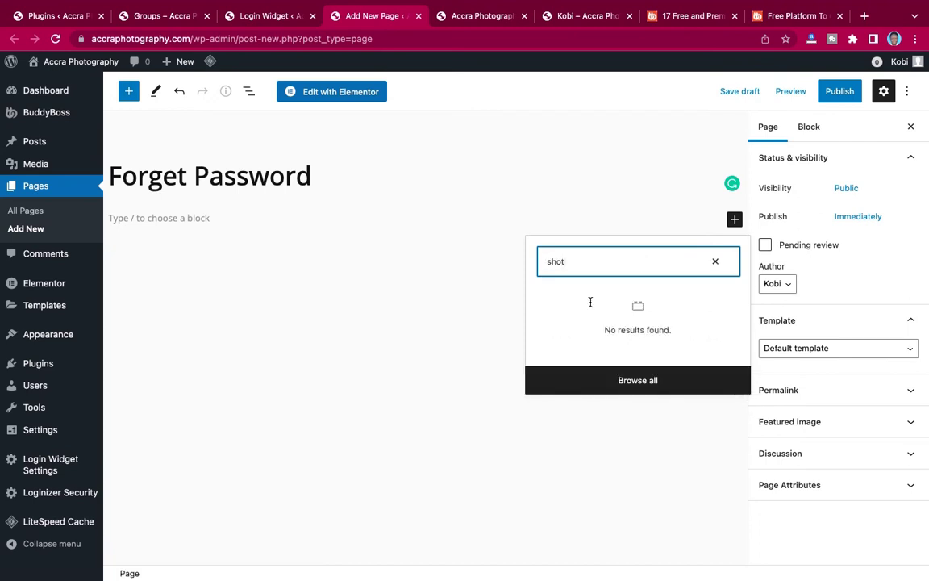
{"action": "key", "text": "BackSpace"}
{"action": "type", "text": "rt"}
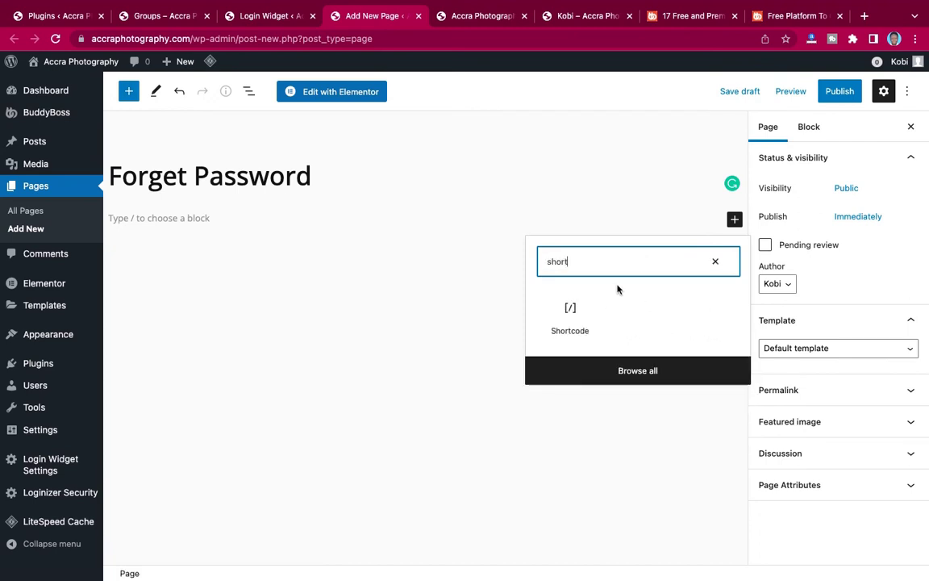
{"action": "left_click", "coordinate": [570, 314]}
{"action": "left_click", "coordinate": [569, 315]}
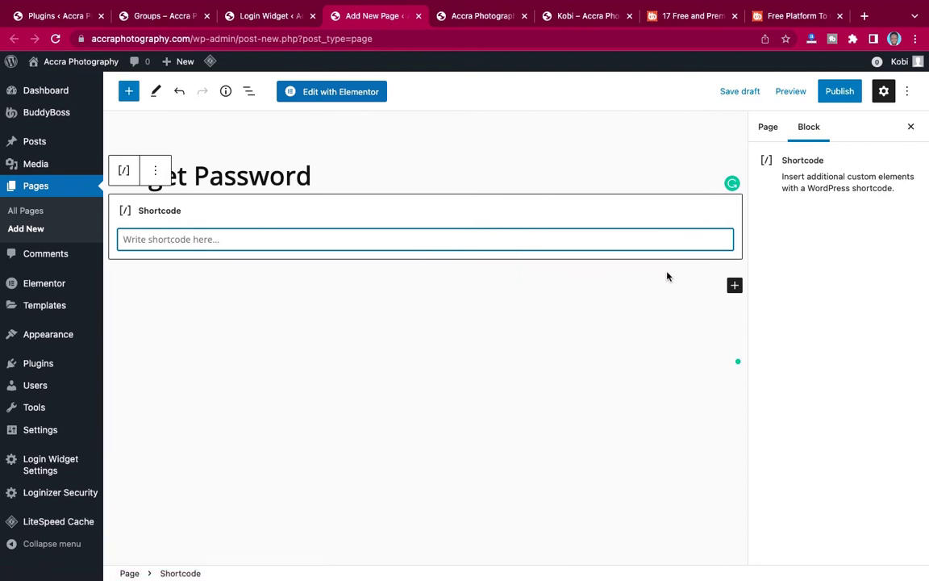
Add a three-column Columns block with [forgot_password] pasted in a middle-column Shortcode block.
{"action": "left_click", "coordinate": [734, 284]}
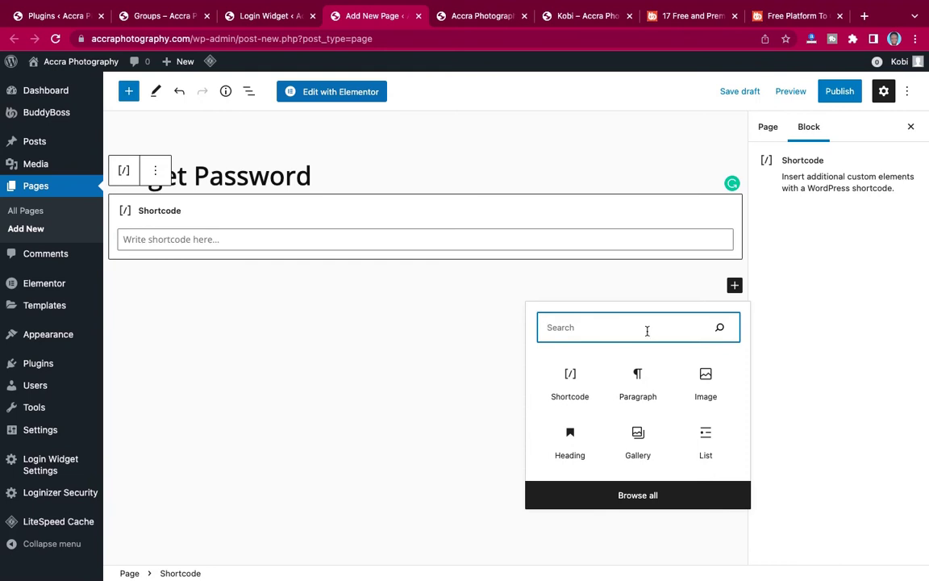
{"action": "type", "text": "colu"}
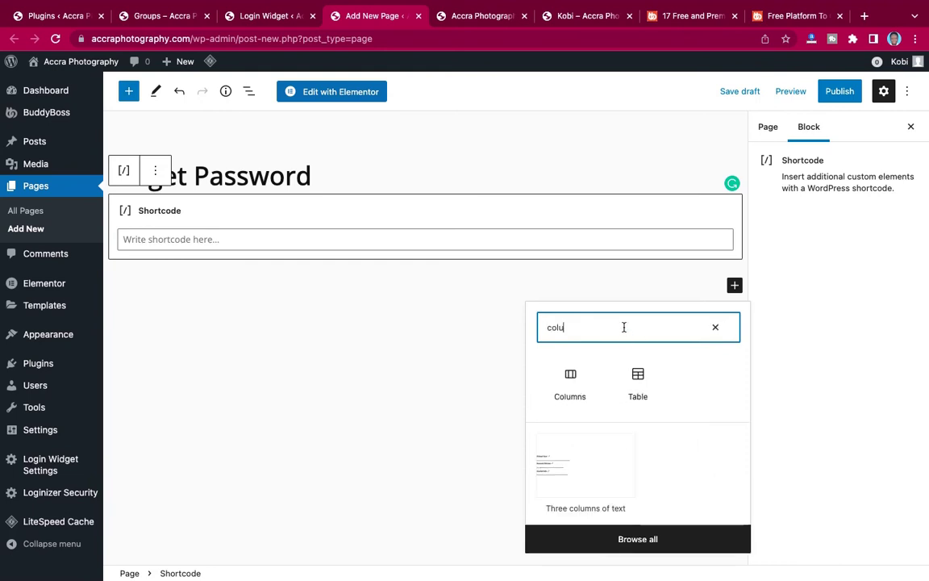
{"action": "left_click", "coordinate": [572, 378]}
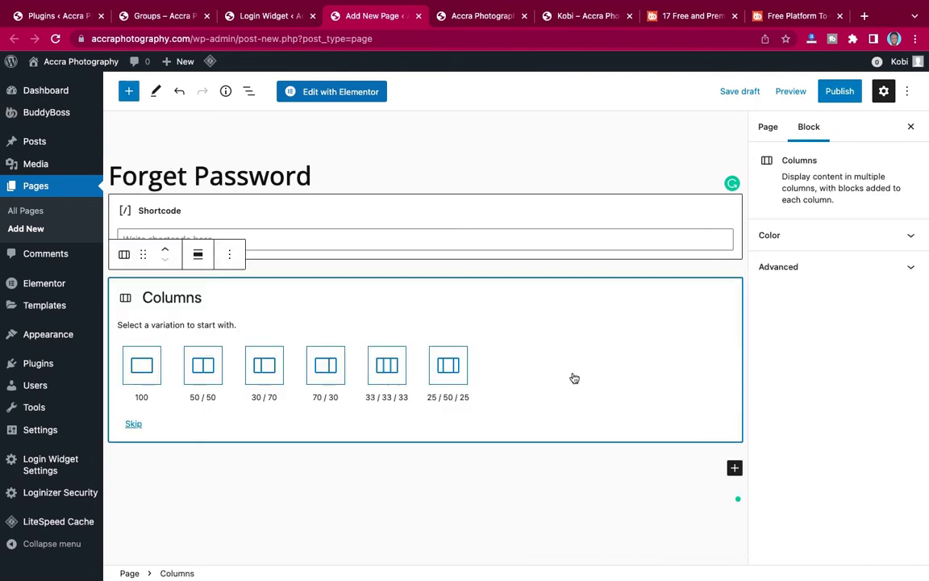
{"action": "left_click", "coordinate": [389, 365]}
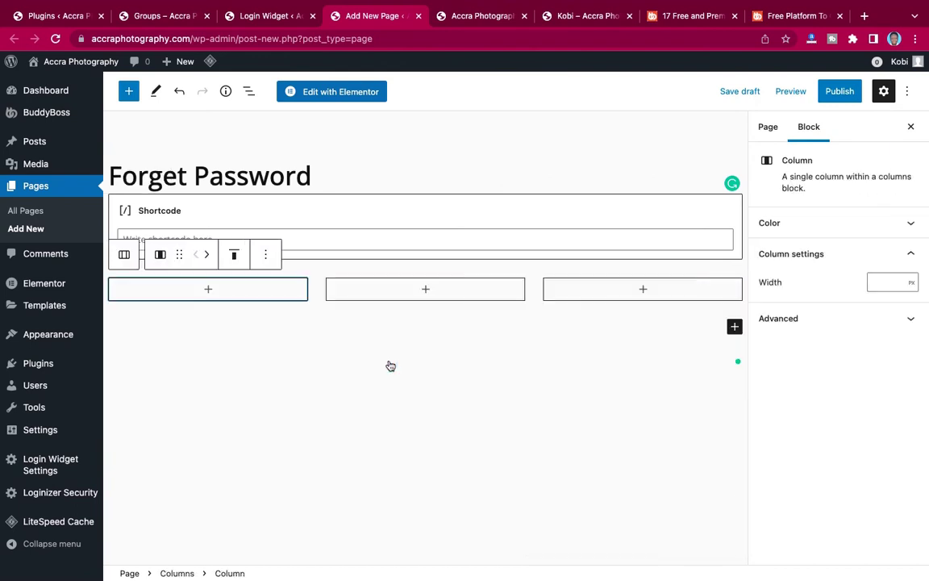
{"action": "left_click", "coordinate": [425, 290]}
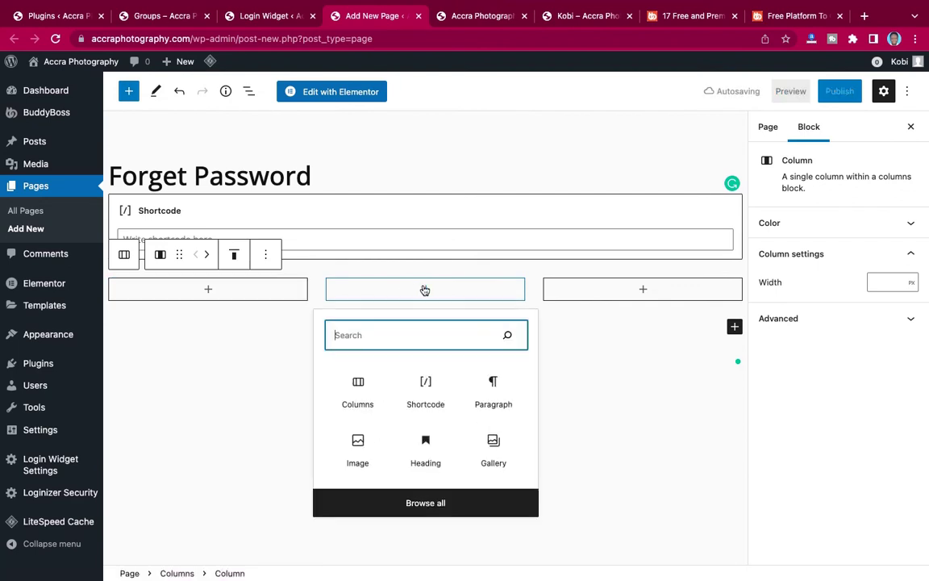
{"action": "left_click", "coordinate": [429, 386]}
{"action": "key", "text": "super+v"}
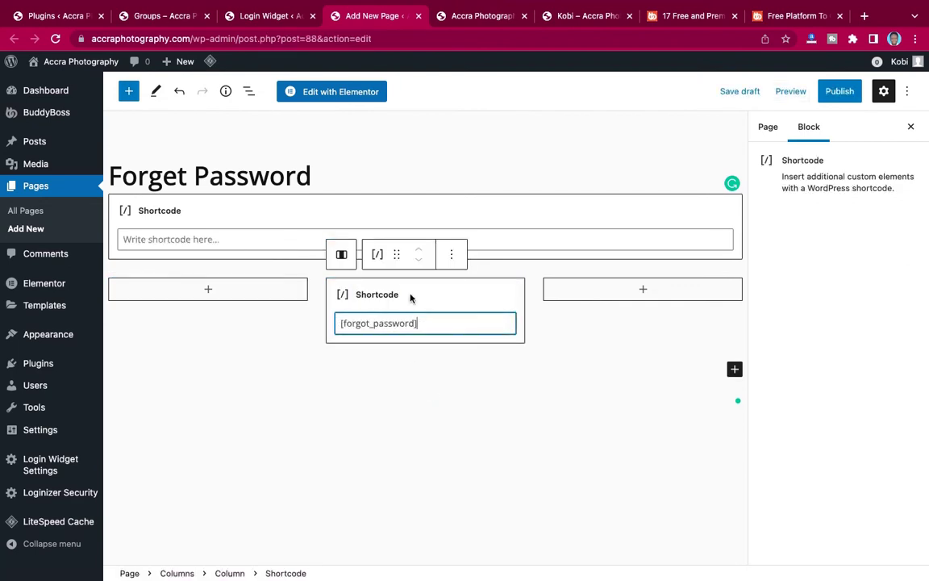
Delete the extra empty Shortcode block at the top.
{"action": "left_click", "coordinate": [312, 212]}
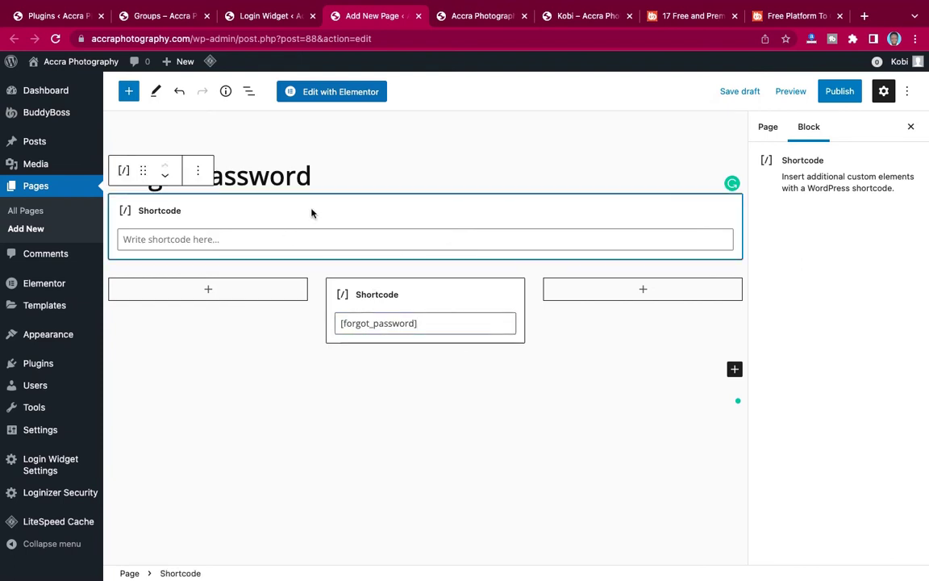
{"action": "left_click", "coordinate": [199, 172]}
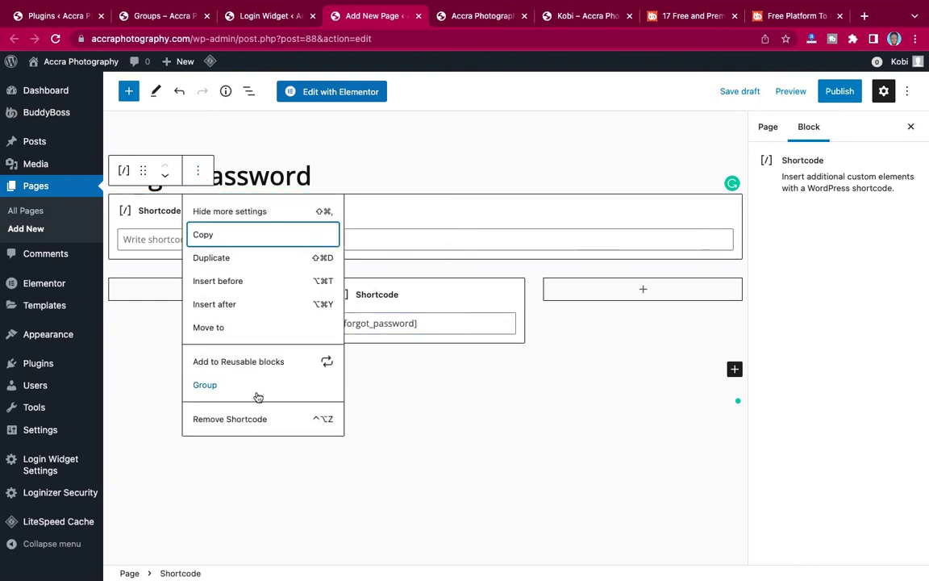
{"action": "left_click", "coordinate": [247, 418]}
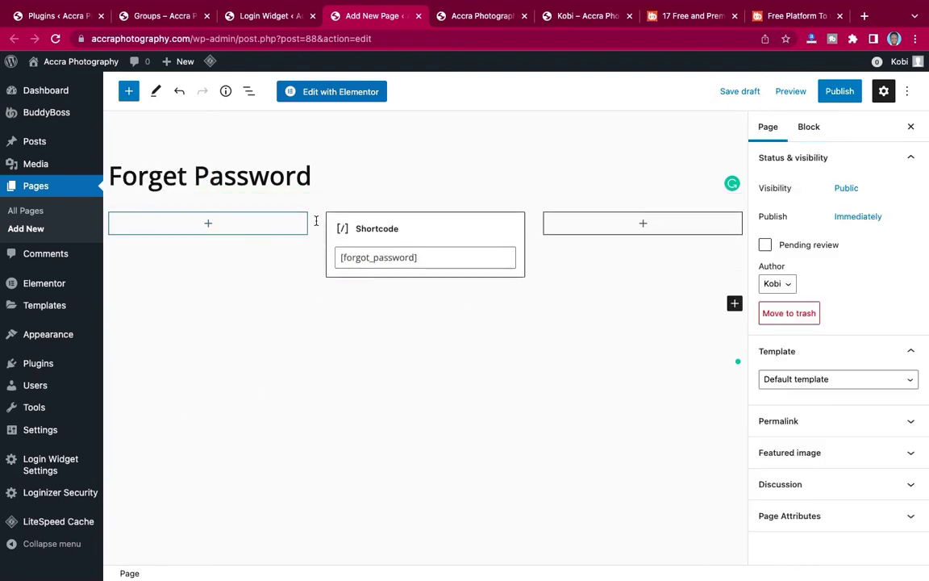
Insert a Spacer block, duplicate it, and move a spacer above the columns row.
{"action": "left_click", "coordinate": [734, 303]}
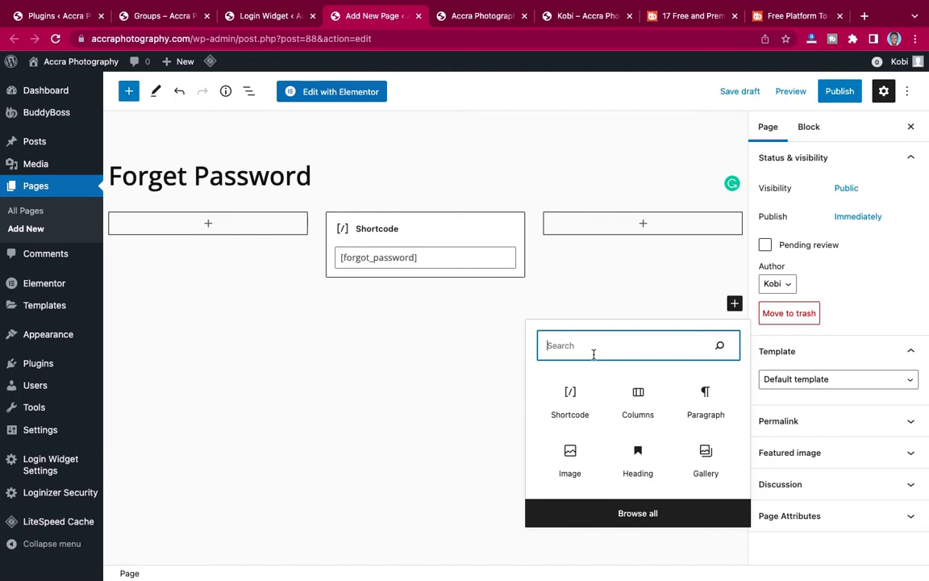
{"action": "type", "text": "spa"}
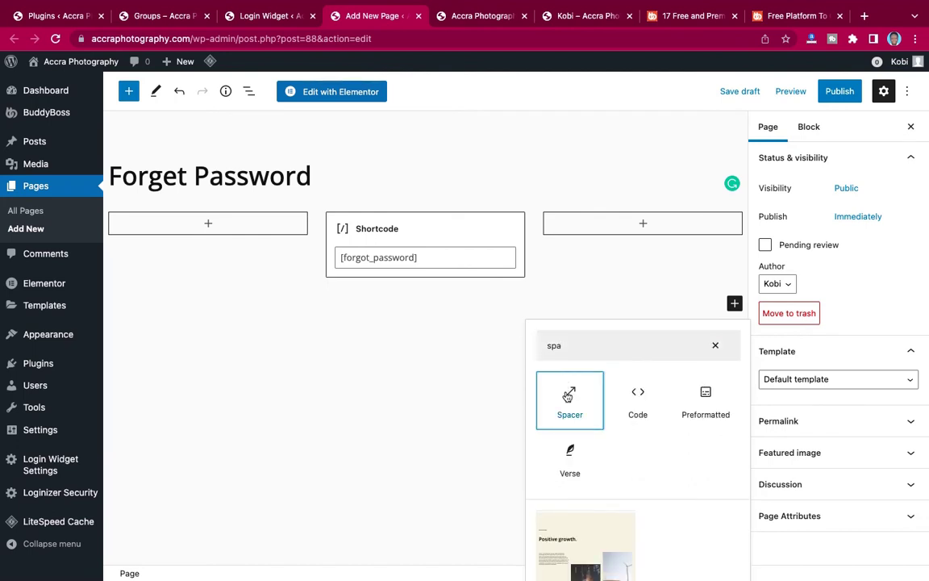
{"action": "left_click", "coordinate": [568, 395]}
{"action": "left_click", "coordinate": [200, 277]}
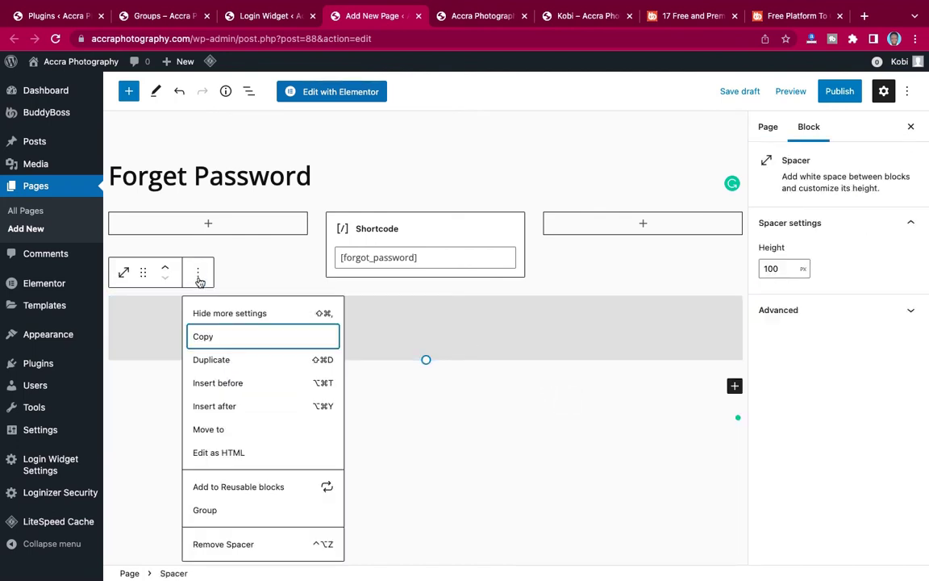
{"action": "left_click", "coordinate": [221, 359]}
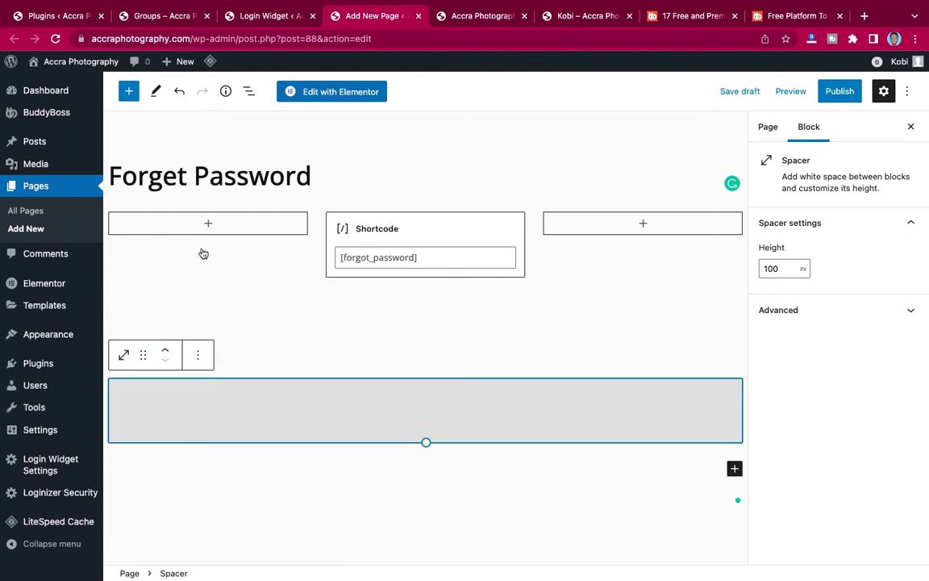
{"action": "left_click", "coordinate": [165, 352]}
{"action": "left_click", "coordinate": [166, 269]}
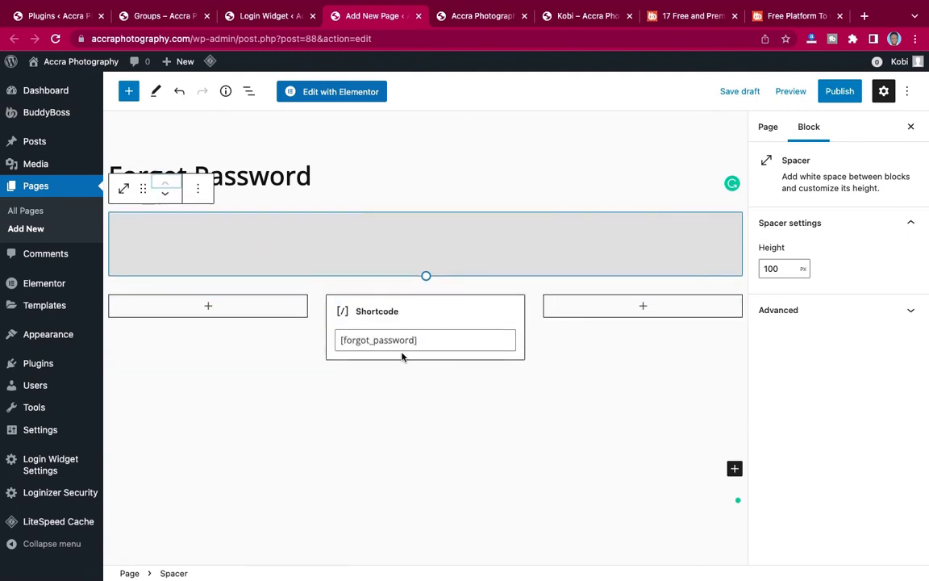
Publish the Forget Password page.
{"action": "left_click", "coordinate": [839, 91]}
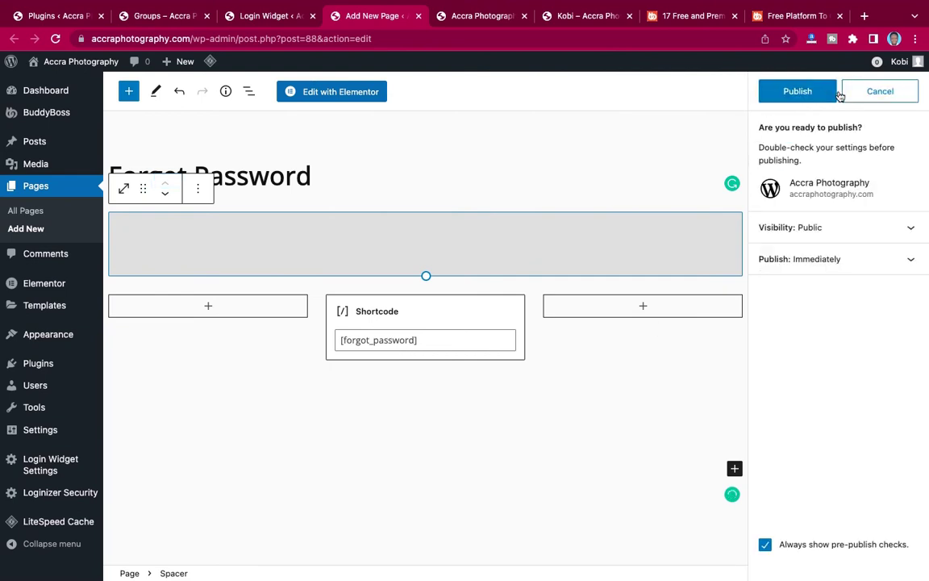
{"action": "left_click", "coordinate": [821, 94]}
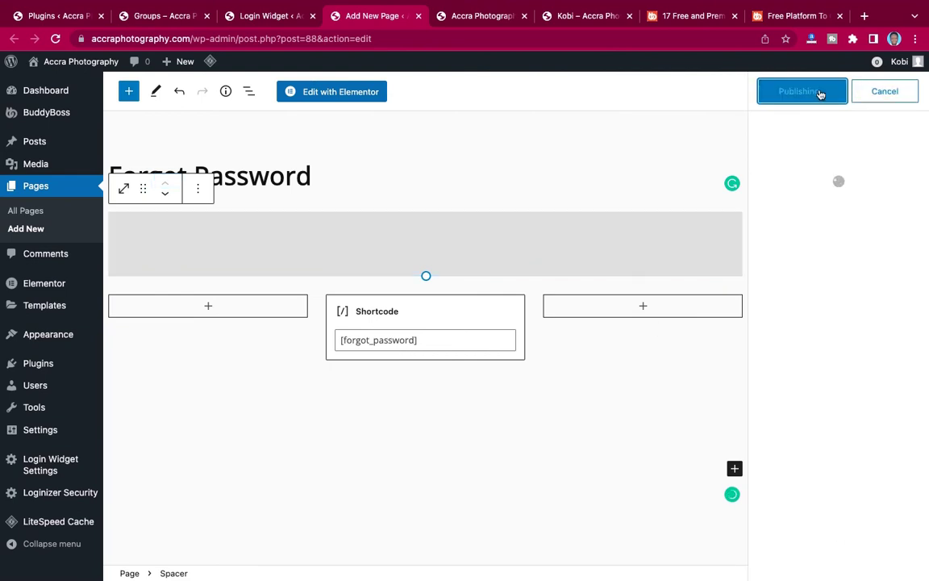
{"action": "left_click", "coordinate": [271, 19]}
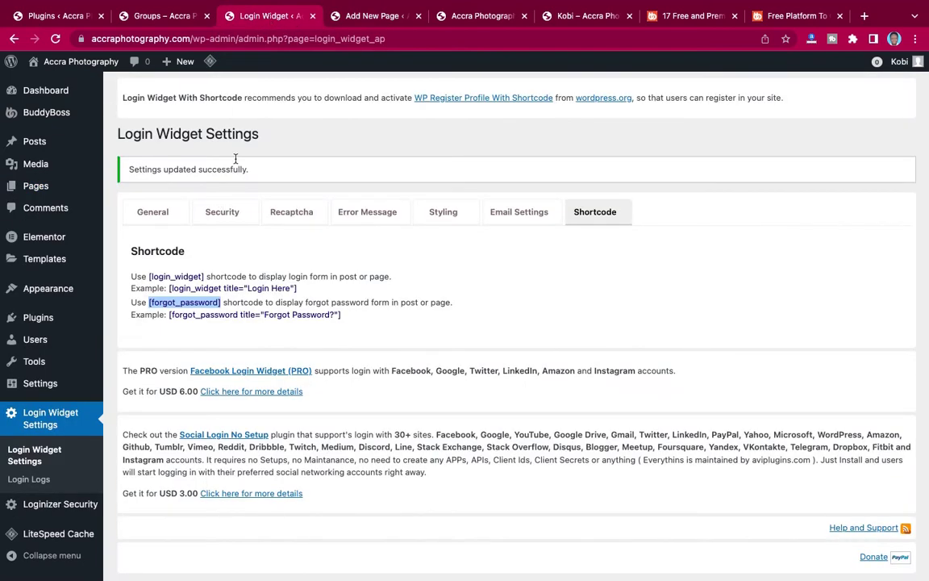
Set the Forgot Password Link to the Forget Password page and save the settings.
{"action": "left_click", "coordinate": [163, 217]}
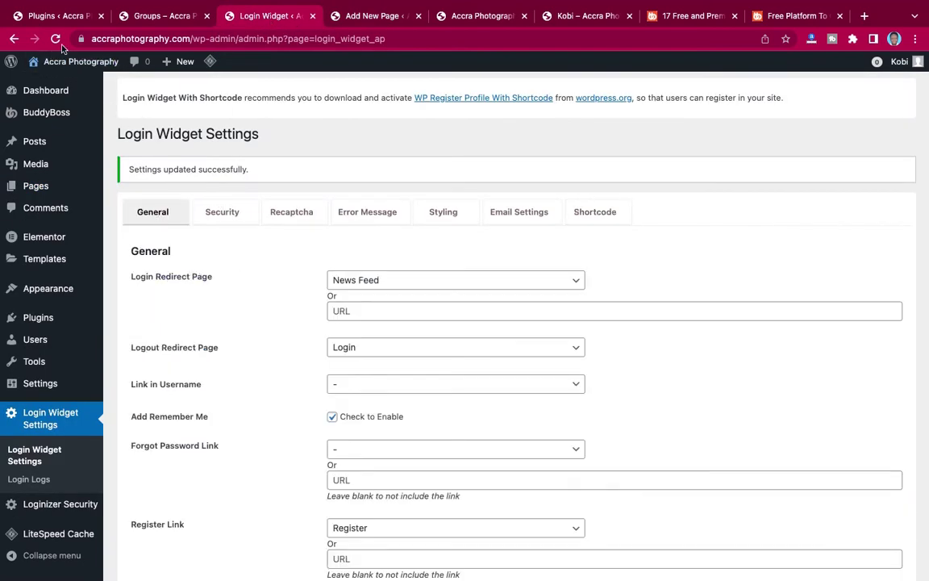
{"action": "left_click", "coordinate": [55, 39]}
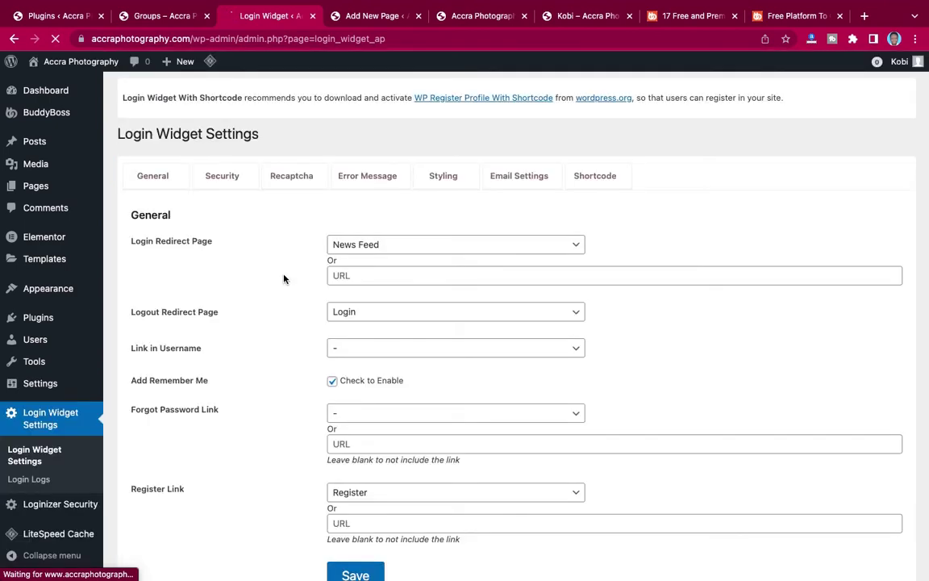
{"action": "scroll", "coordinate": [283, 279], "scroll_direction": "down", "scroll_amount": 3}
{"action": "scroll", "coordinate": [283, 279], "scroll_direction": "up", "scroll_amount": 1}
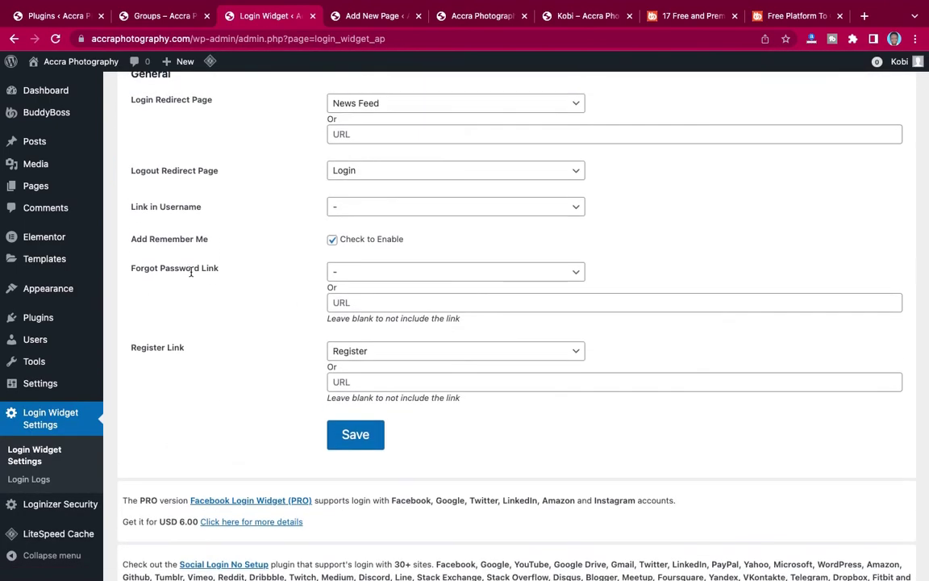
{"action": "left_click", "coordinate": [350, 271]}
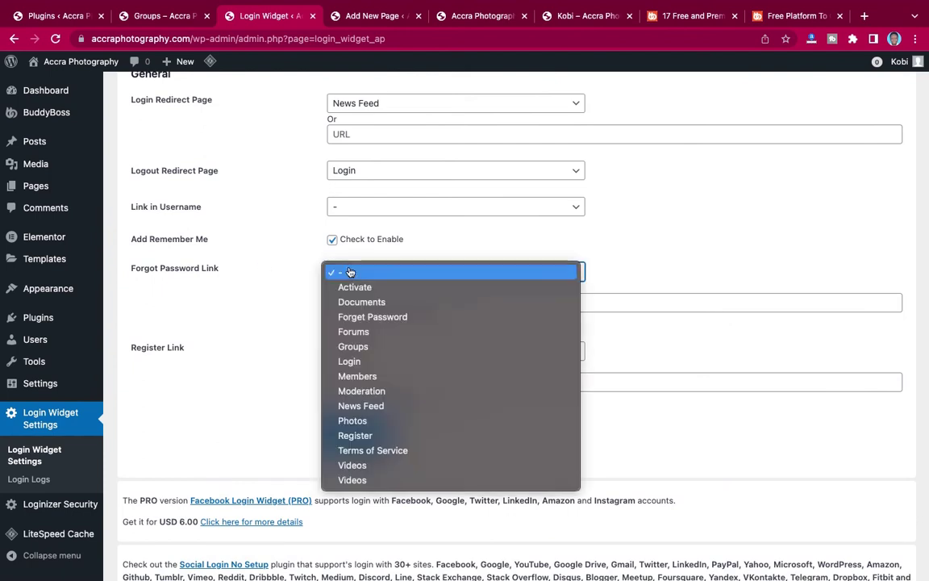
{"action": "left_click", "coordinate": [363, 315]}
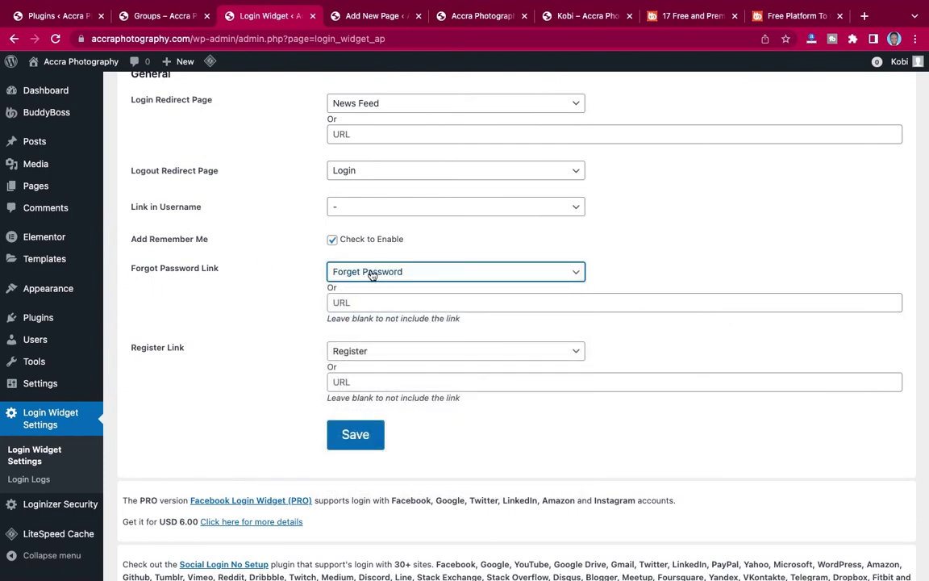
{"action": "scroll", "coordinate": [282, 264], "scroll_direction": "up", "scroll_amount": 2}
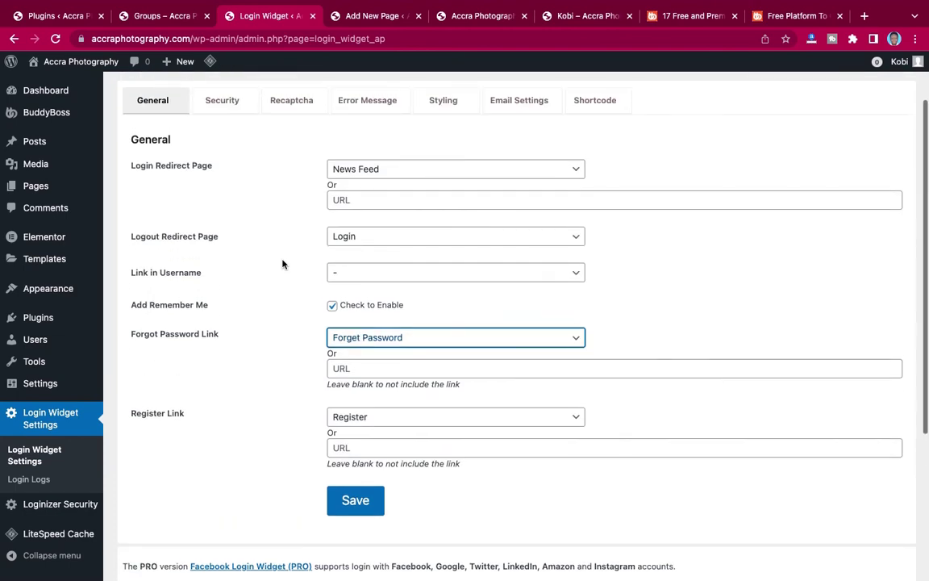
{"action": "scroll", "coordinate": [282, 275], "scroll_direction": "down", "scroll_amount": 3}
{"action": "left_click", "coordinate": [355, 367]}
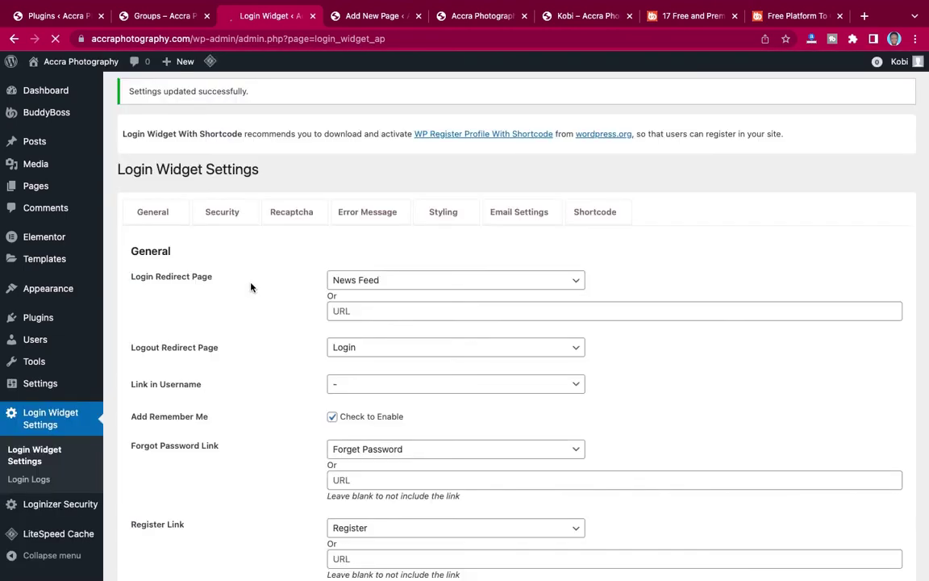
Copy the [login_widget] shortcode from the Shortcode tab and return to the page editor.
{"action": "scroll", "coordinate": [250, 288], "scroll_direction": "down", "scroll_amount": 2}
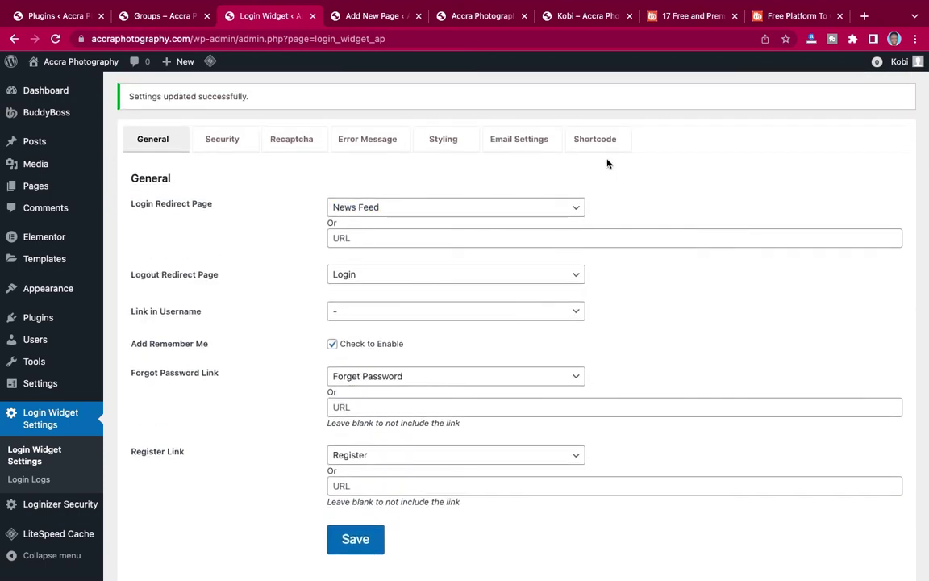
{"action": "left_click", "coordinate": [595, 139]}
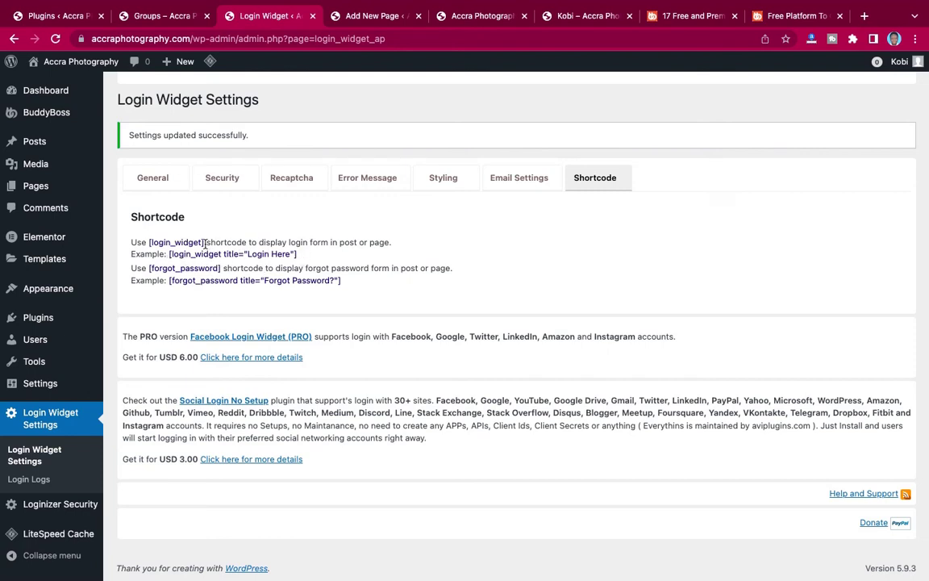
{"action": "left_click_drag", "start_coordinate": [205, 242], "coordinate": [151, 242]}
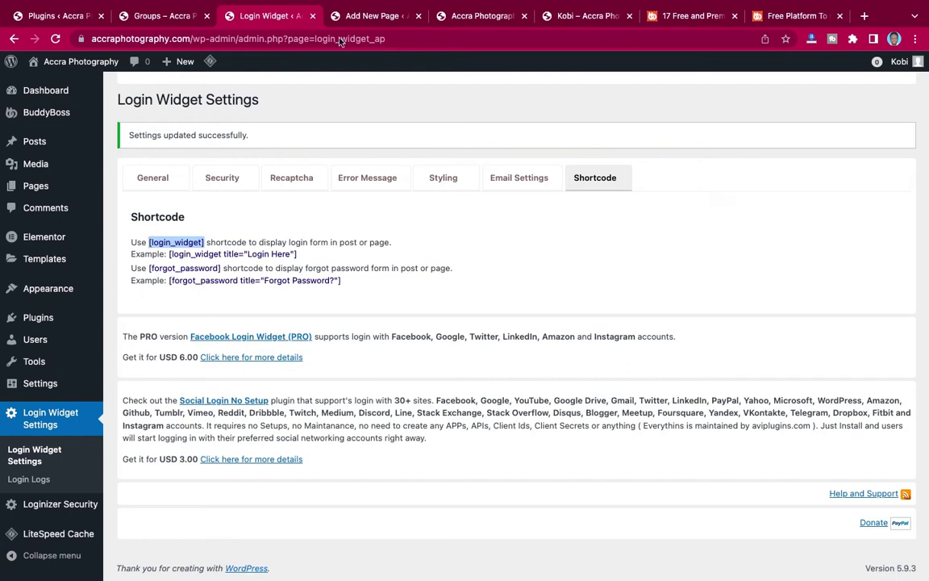
{"action": "left_click", "coordinate": [364, 49]}
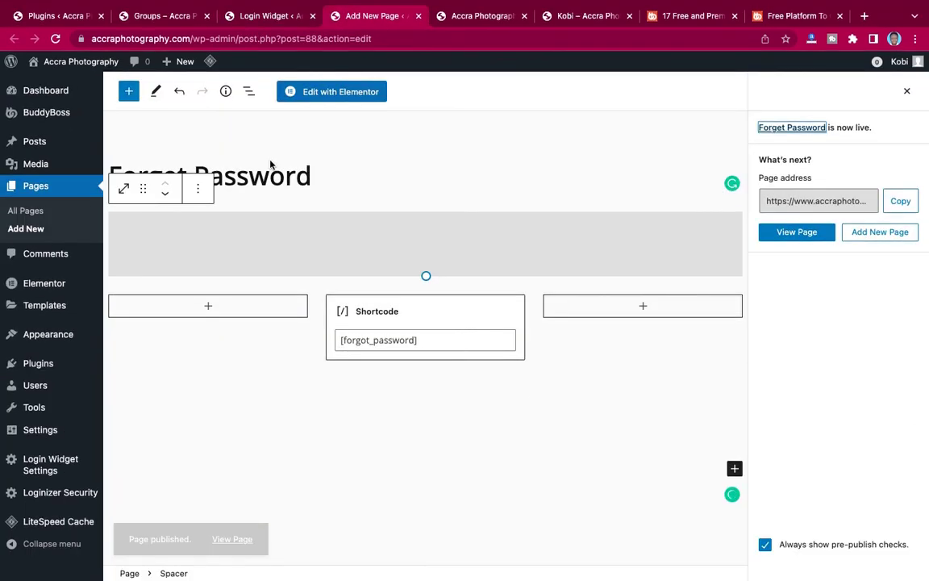
Open the Login page from All Pages with Elementor and close the Navigator panel.
{"action": "left_click", "coordinate": [26, 210]}
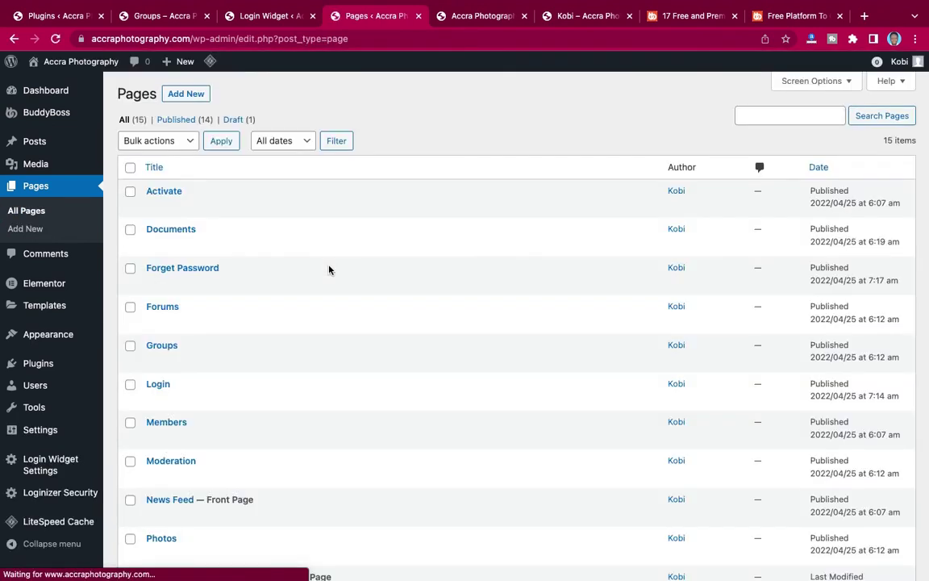
{"action": "scroll", "coordinate": [189, 385], "scroll_direction": "down", "scroll_amount": 4}
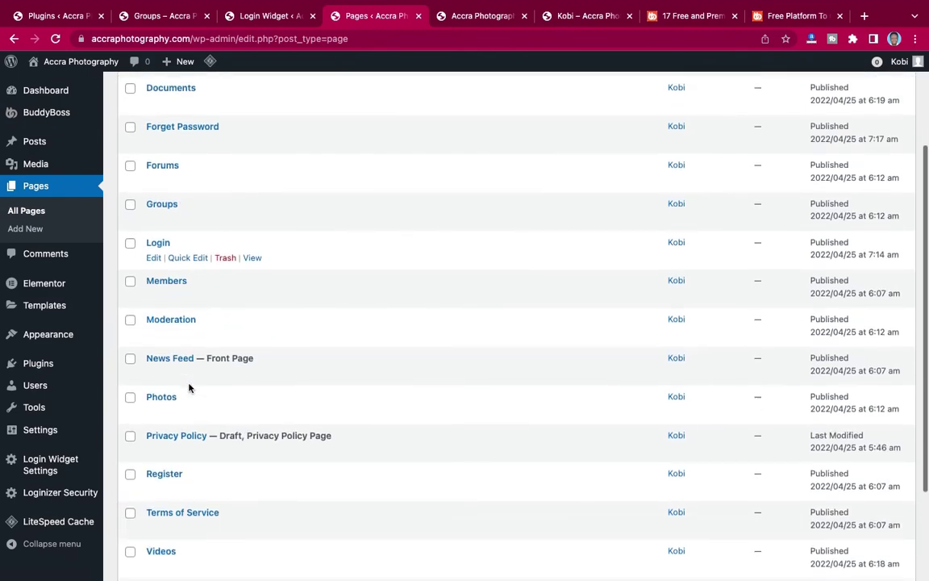
{"action": "scroll", "coordinate": [188, 405], "scroll_direction": "down", "scroll_amount": 3}
{"action": "scroll", "coordinate": [188, 405], "scroll_direction": "up", "scroll_amount": 7}
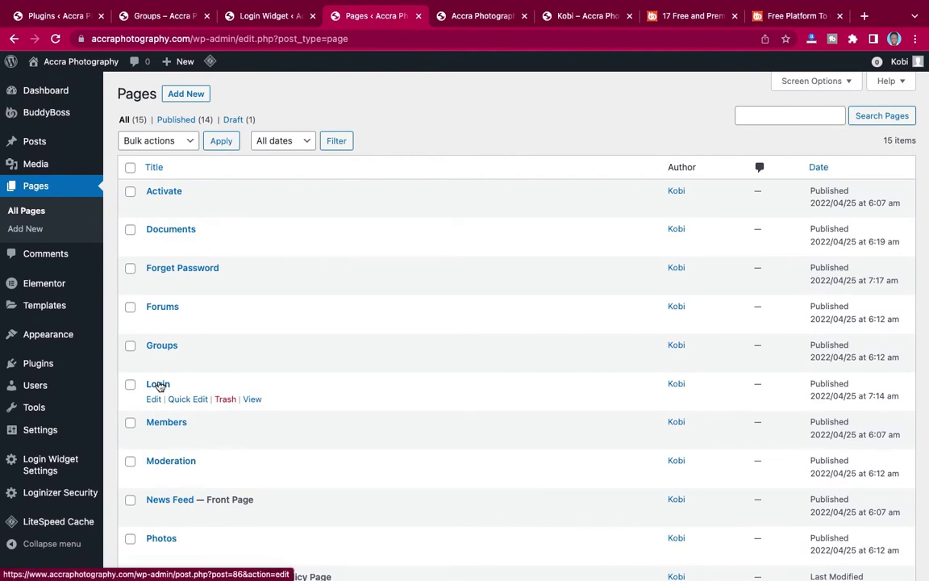
{"action": "left_click", "coordinate": [158, 384]}
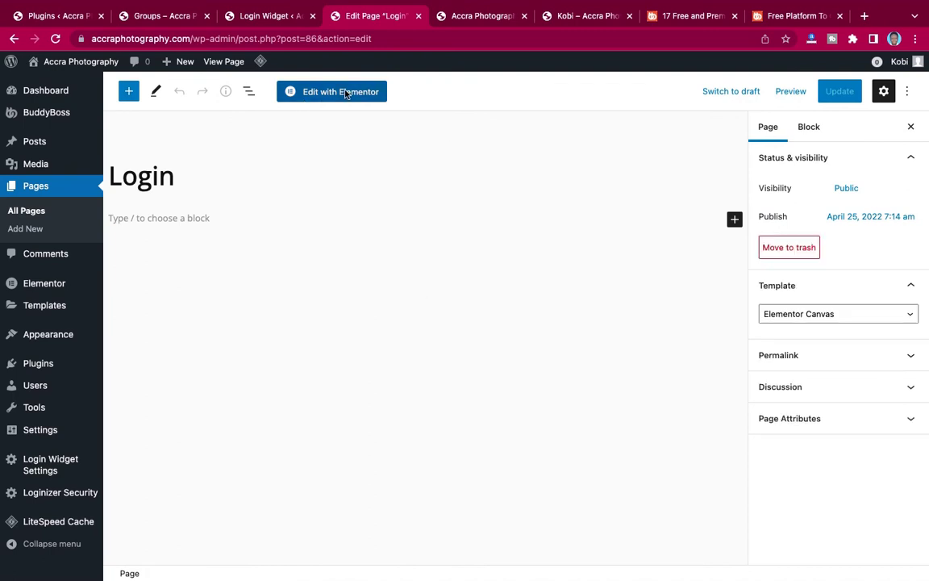
{"action": "left_click", "coordinate": [333, 96]}
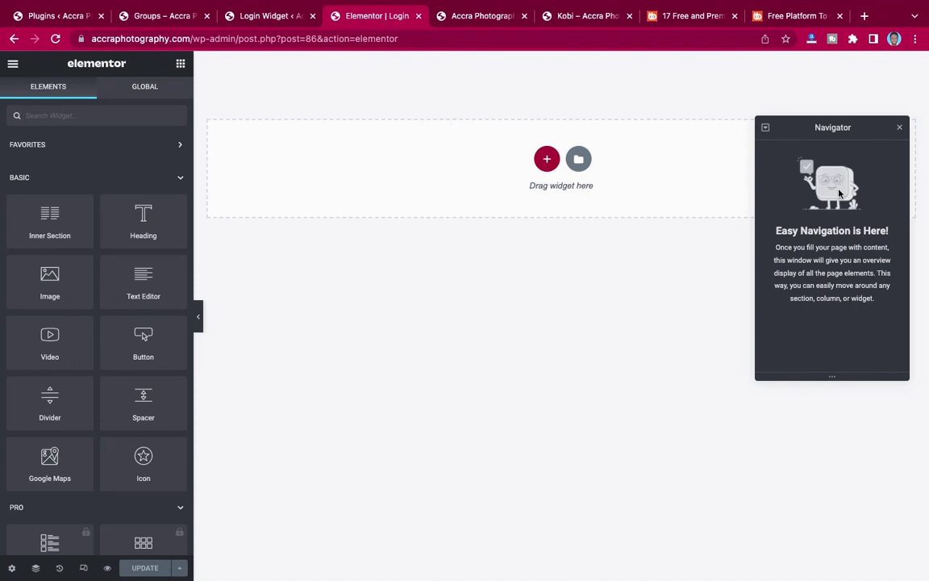
{"action": "left_click", "coordinate": [900, 129]}
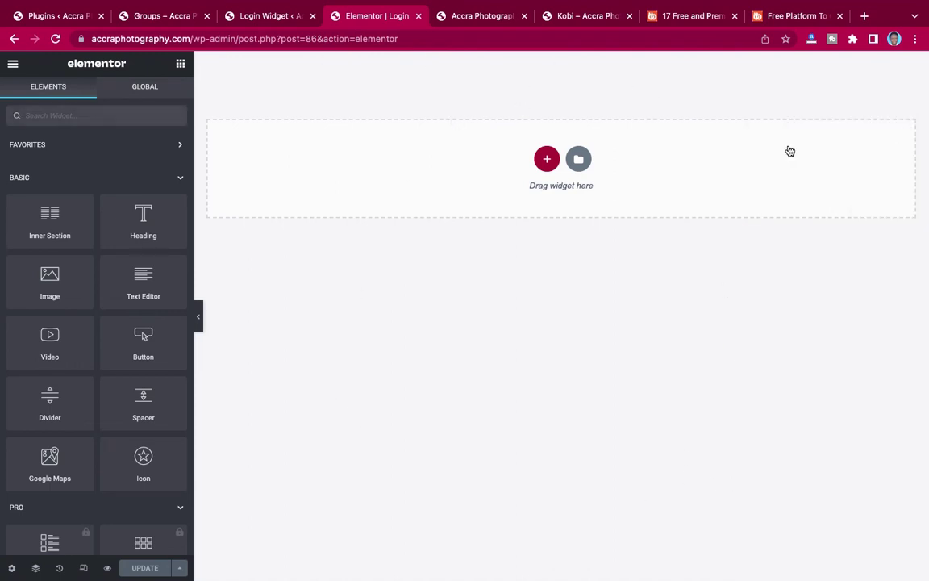
Add a single-column, full-width section with No Gap between columns.
{"action": "left_click", "coordinate": [546, 159]}
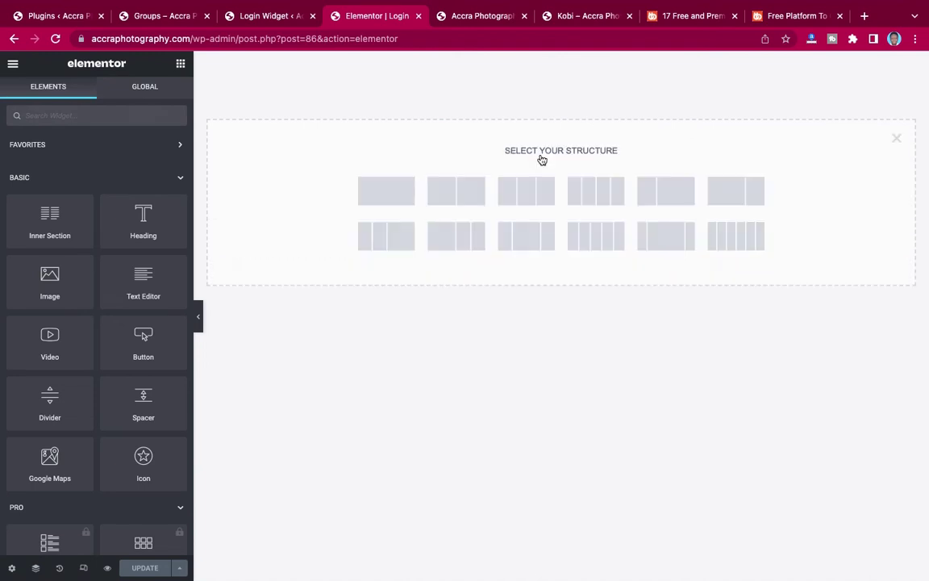
{"action": "left_click", "coordinate": [384, 196]}
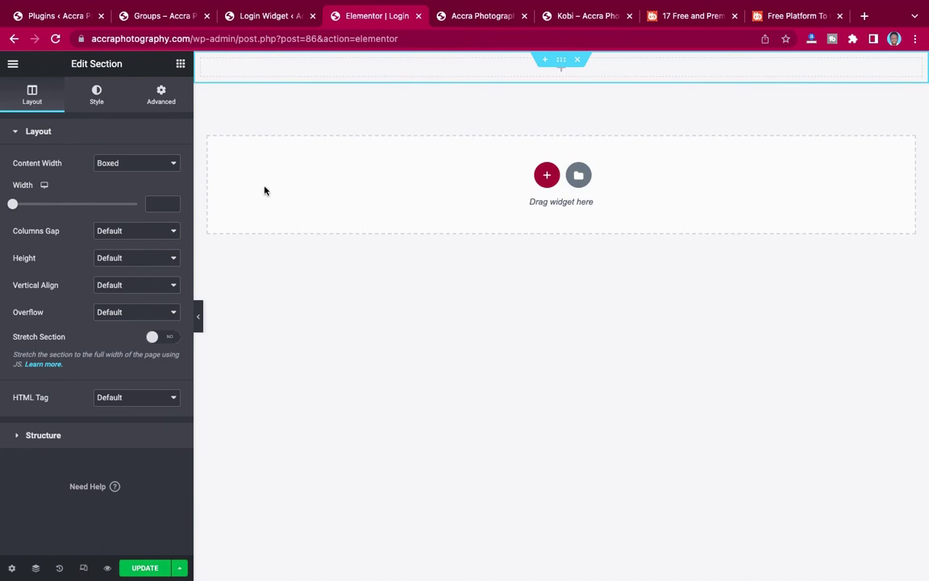
{"action": "left_click", "coordinate": [143, 169]}
{"action": "left_click", "coordinate": [137, 177]}
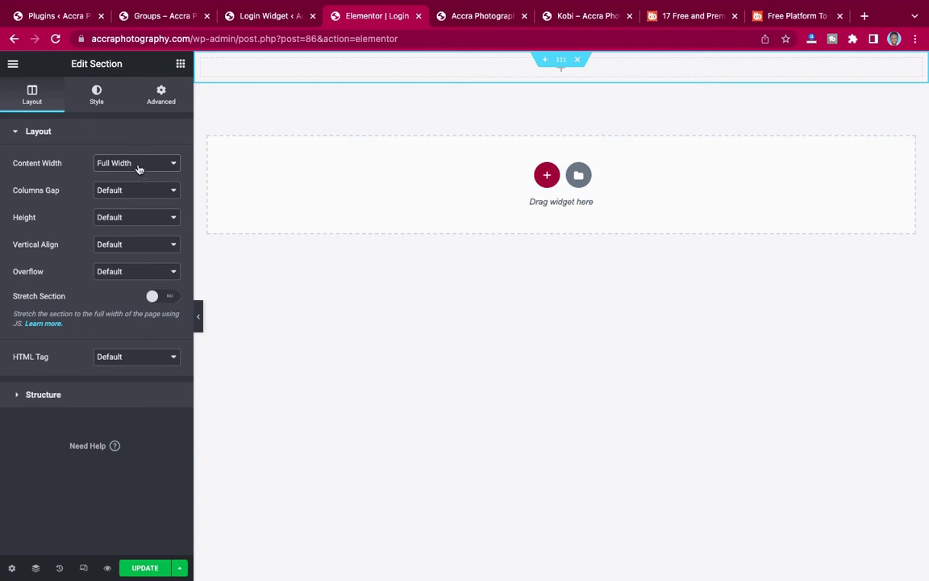
{"action": "left_click", "coordinate": [130, 190]}
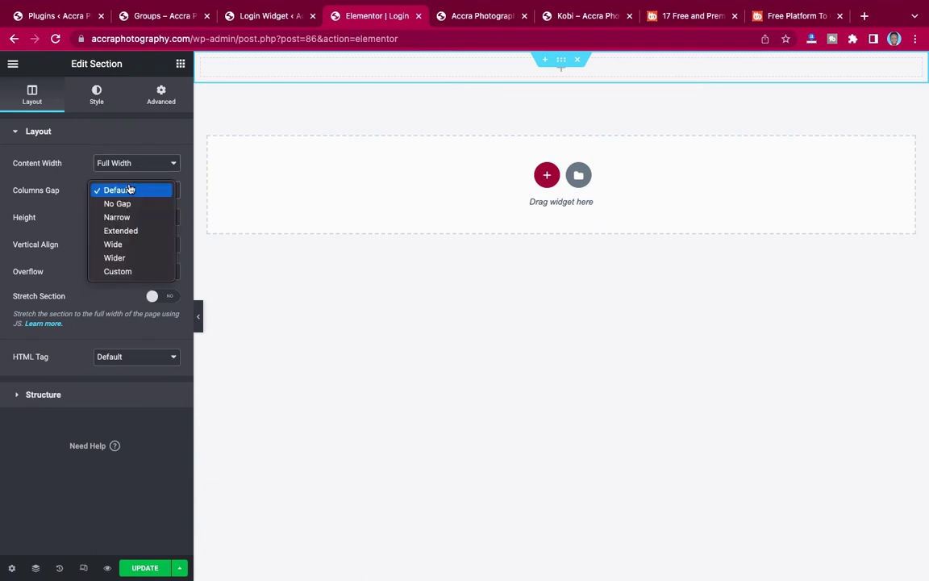
{"action": "left_click", "coordinate": [68, 187]}
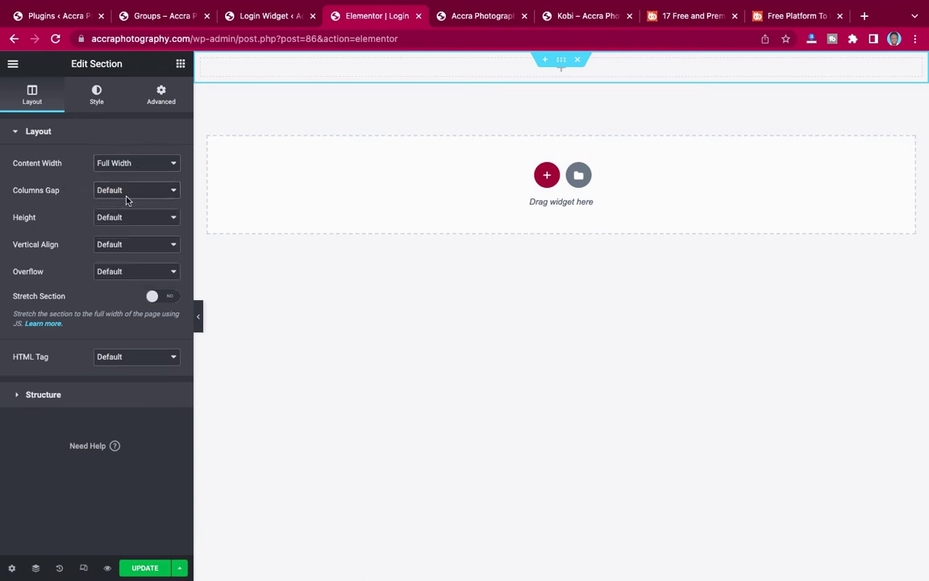
{"action": "left_click", "coordinate": [127, 198]}
{"action": "left_click", "coordinate": [112, 204]}
Give the section a 100 VH minimum height, keep default vertical alignment, and update the page.
{"action": "left_click", "coordinate": [104, 218]}
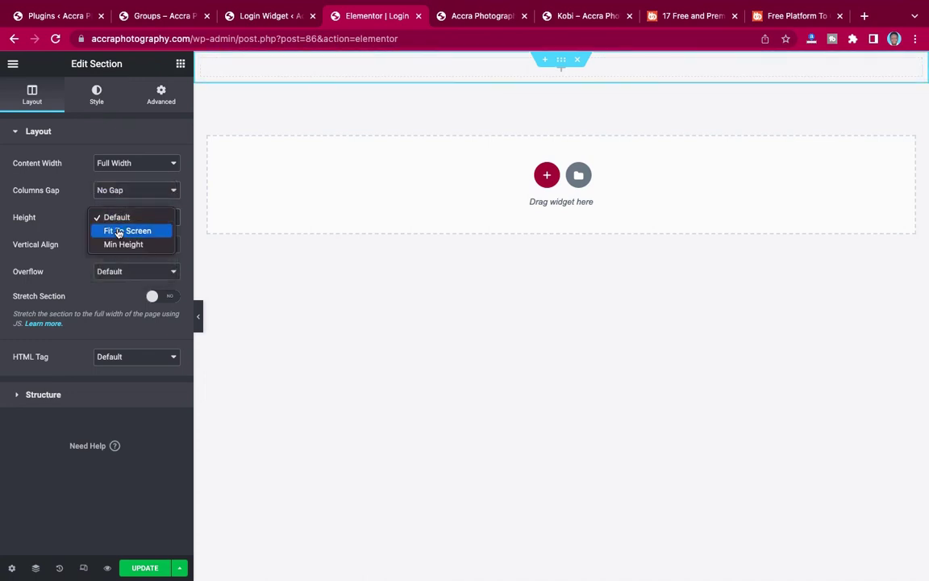
{"action": "left_click", "coordinate": [117, 245]}
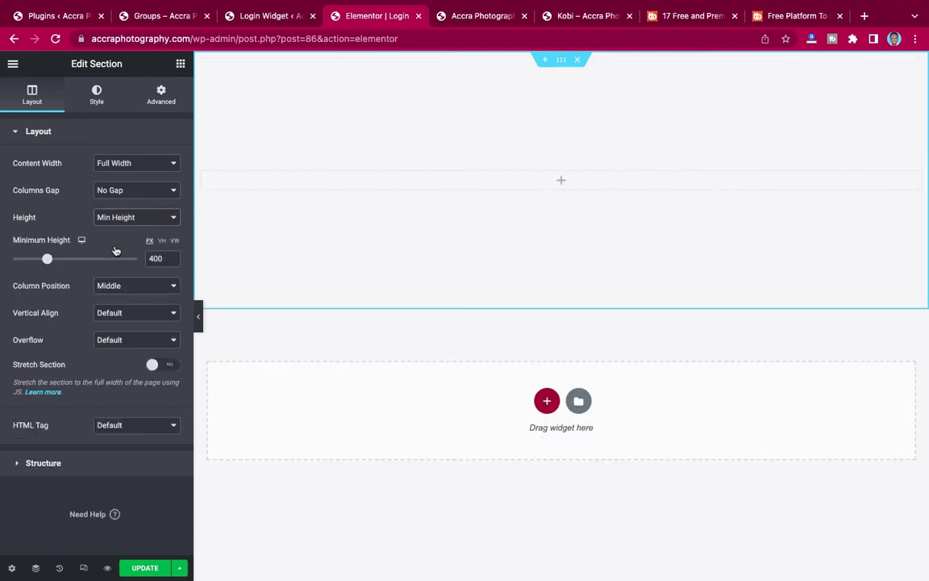
{"action": "left_click", "coordinate": [162, 242]}
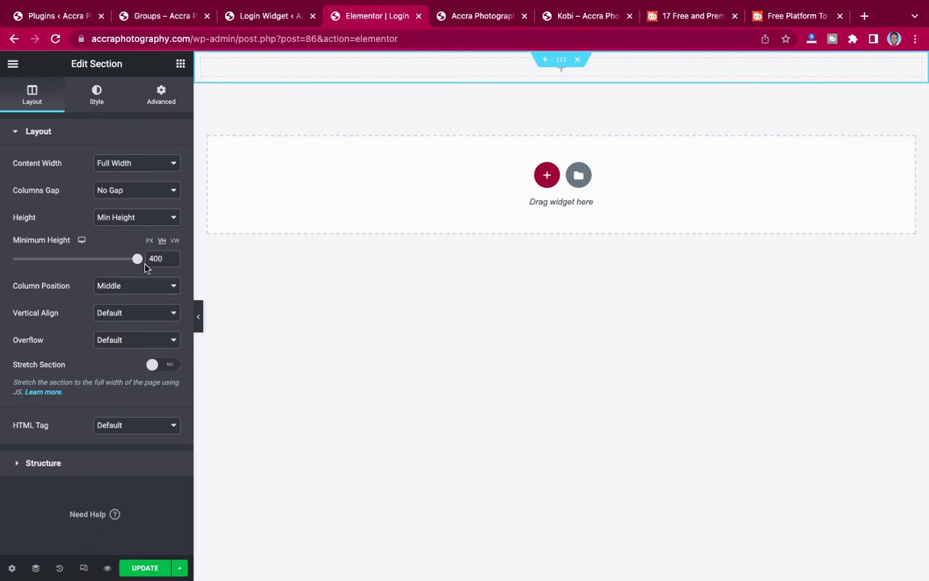
{"action": "mouse_move", "coordinate": [137, 260]}
{"action": "left_mouse_down"}
{"action": "mouse_move", "coordinate": [126, 259]}
{"action": "mouse_move", "coordinate": [152, 263]}
{"action": "left_mouse_up"}
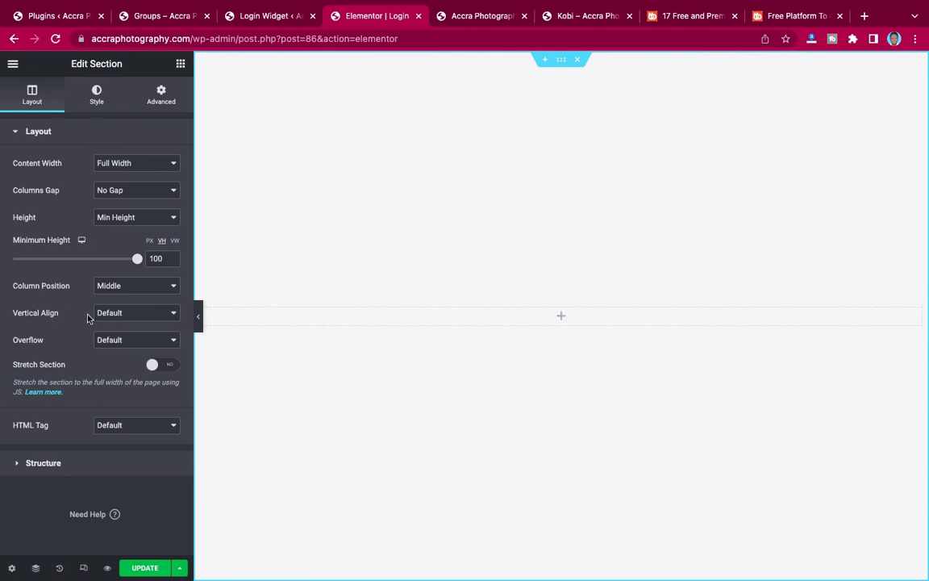
{"action": "left_click", "coordinate": [130, 316]}
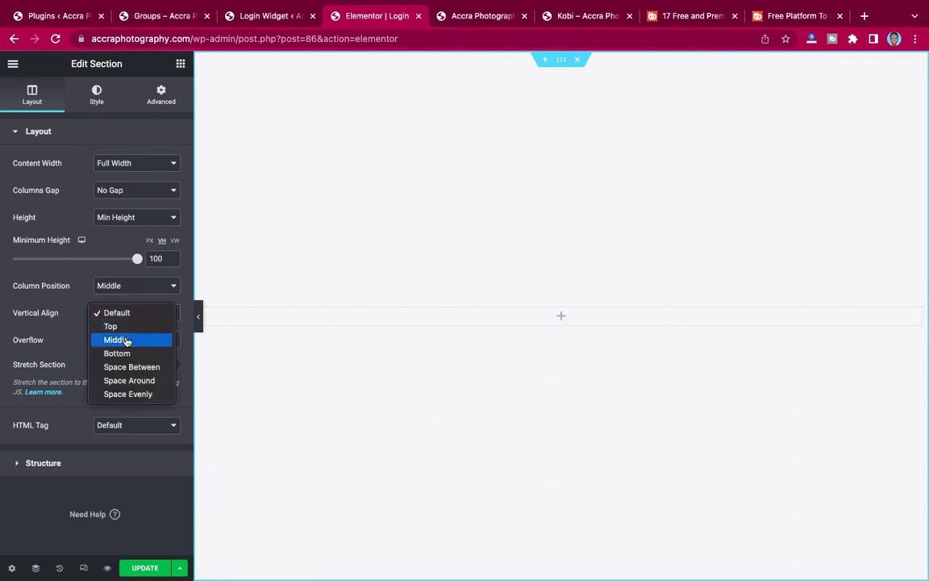
{"action": "left_click", "coordinate": [128, 313]}
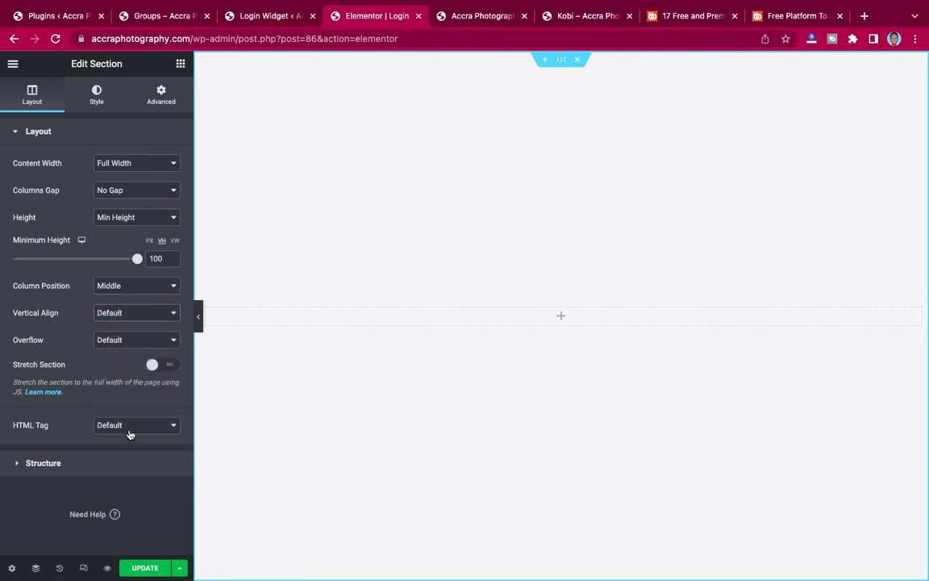
{"action": "left_click", "coordinate": [144, 568]}
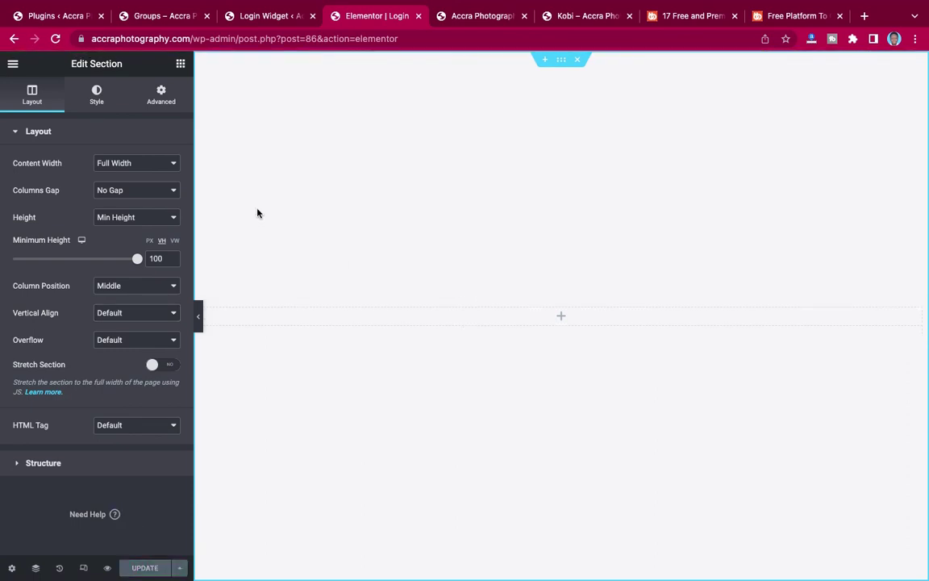
{"action": "left_click", "coordinate": [180, 65]}
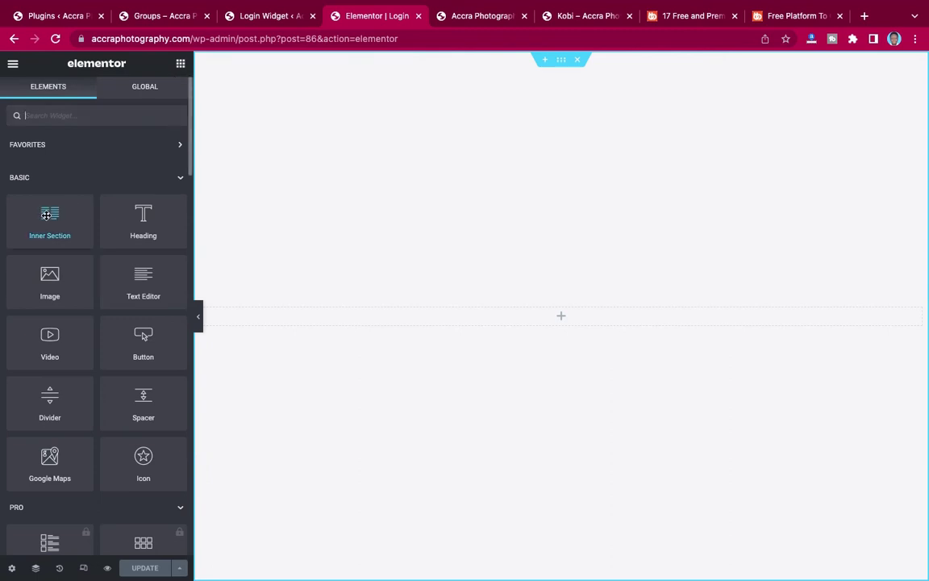
Add a two-column inner section with a [login_widget] Shortcode widget in the right column.
{"action": "left_click_drag", "start_coordinate": [46, 215], "coordinate": [400, 315]}
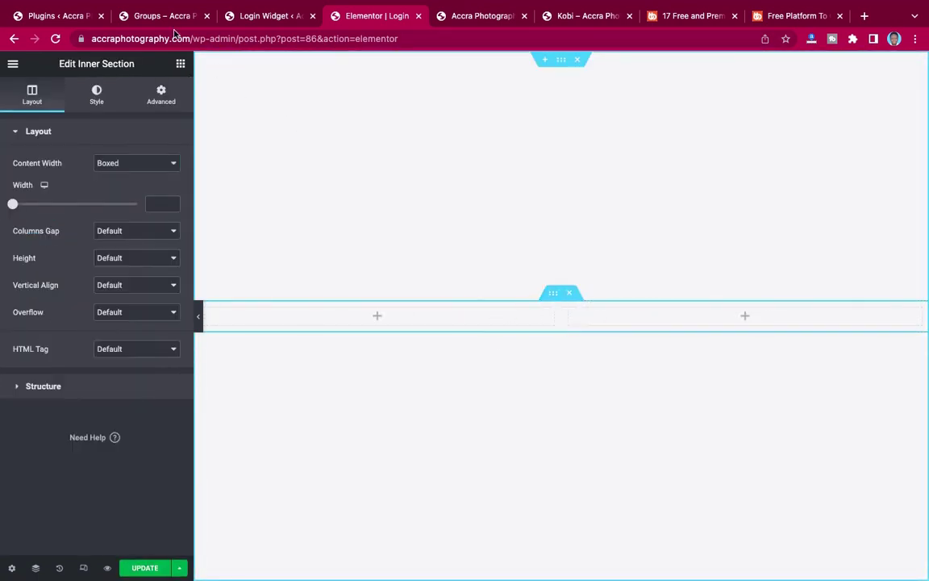
{"action": "key", "text": "ctrl+Right"}
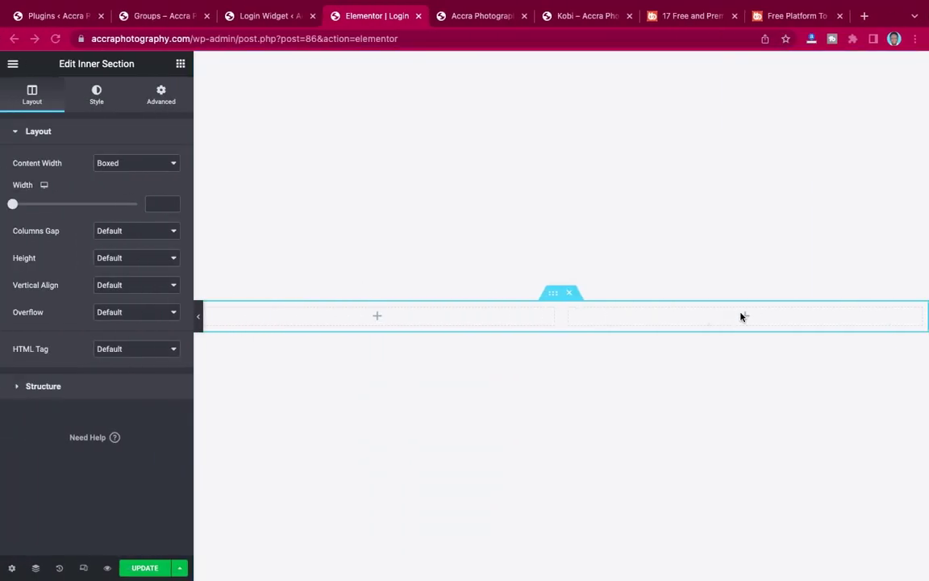
{"action": "left_click", "coordinate": [179, 65]}
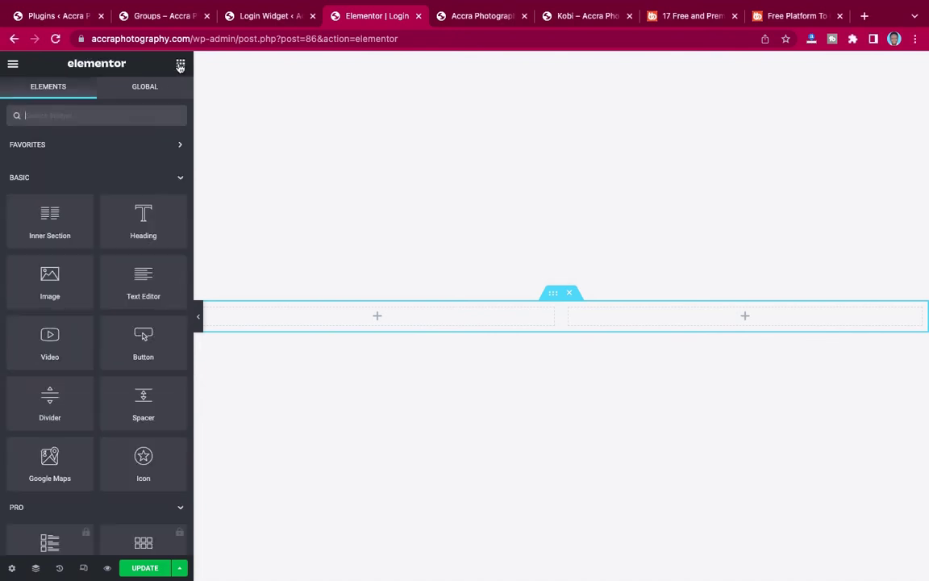
{"action": "type", "text": "short"}
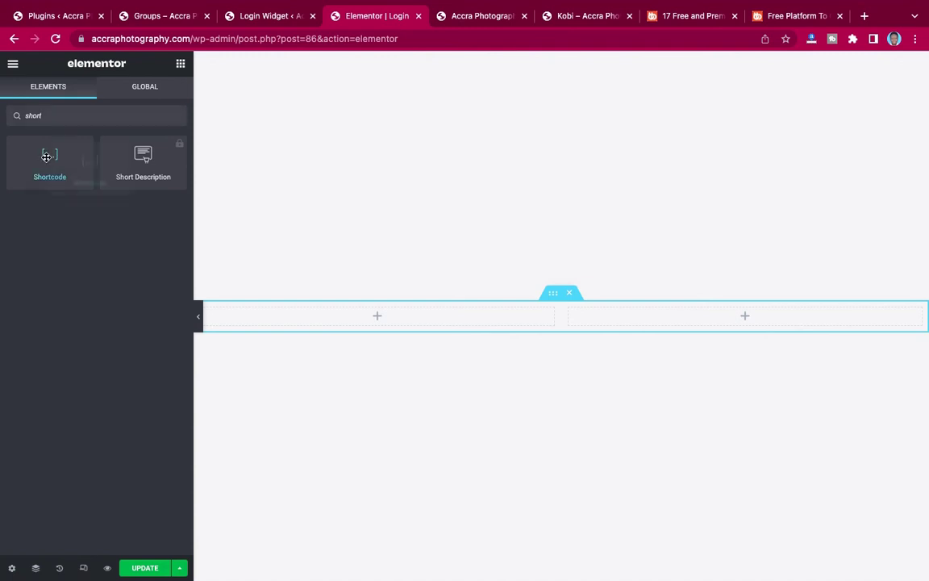
{"action": "left_click_drag", "start_coordinate": [49, 157], "coordinate": [744, 313]}
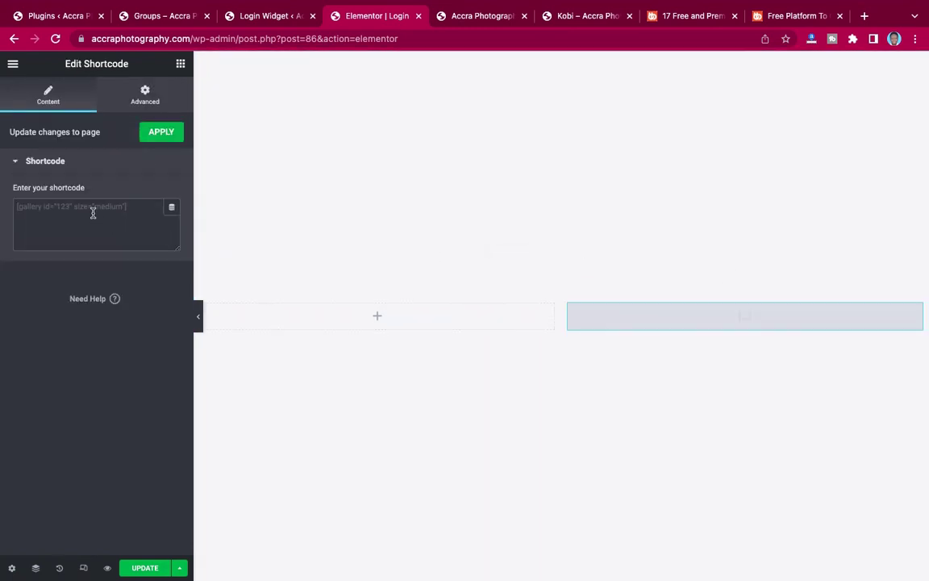
{"action": "left_click", "coordinate": [92, 212]}
{"action": "type", "text": "[login_widget]"}
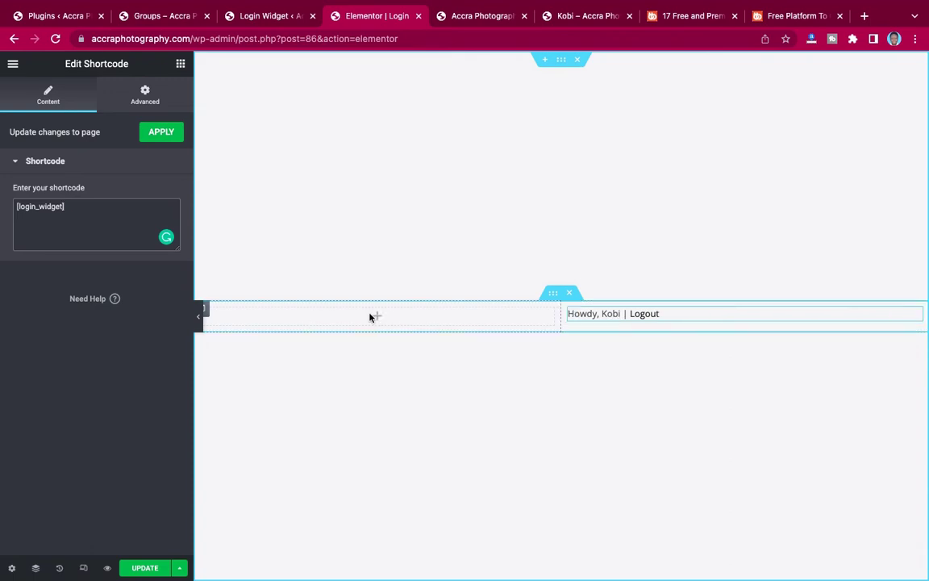
Copy the heading text from the finished reference login page.
{"action": "key", "text": "ctrl+Right"}
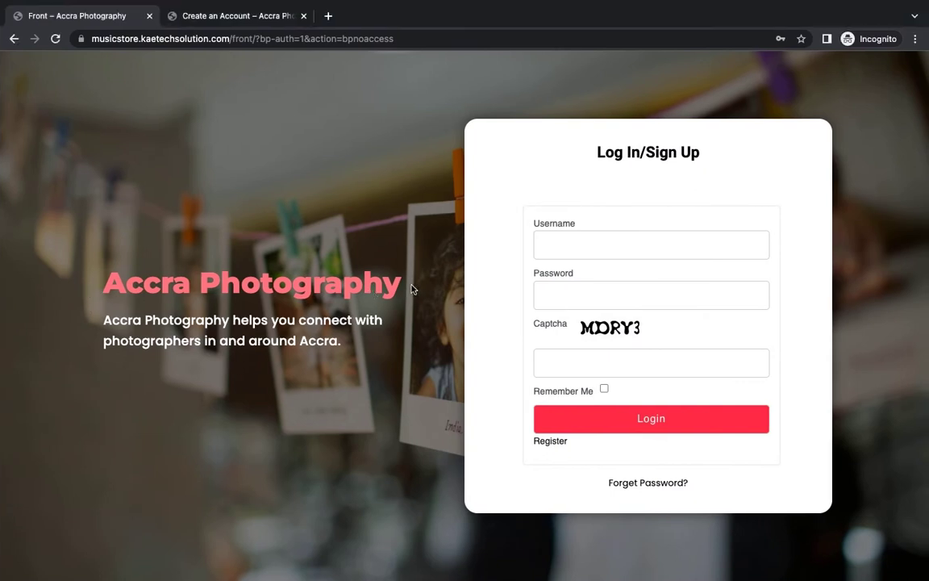
{"action": "left_click_drag", "start_coordinate": [412, 289], "coordinate": [132, 282]}
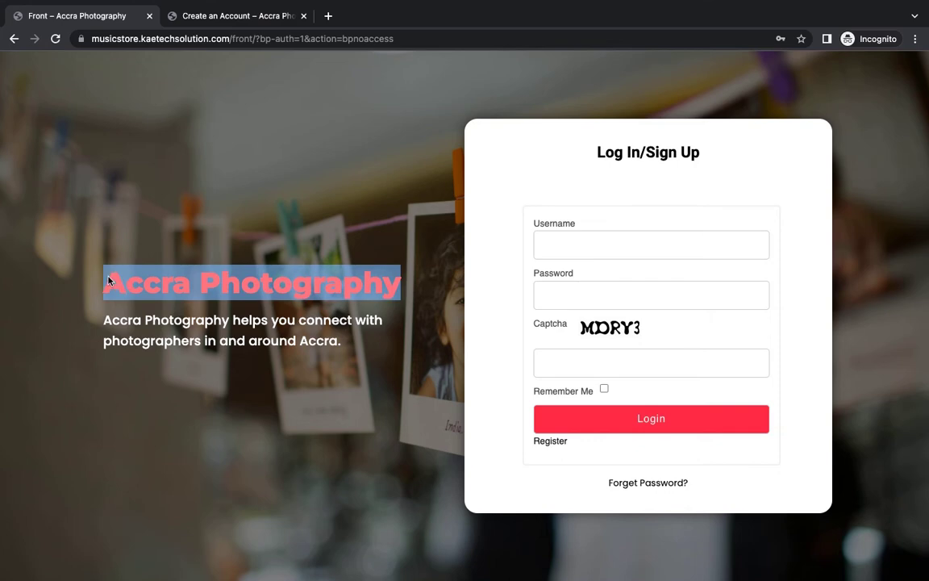
{"action": "key", "text": "ctrl+Left"}
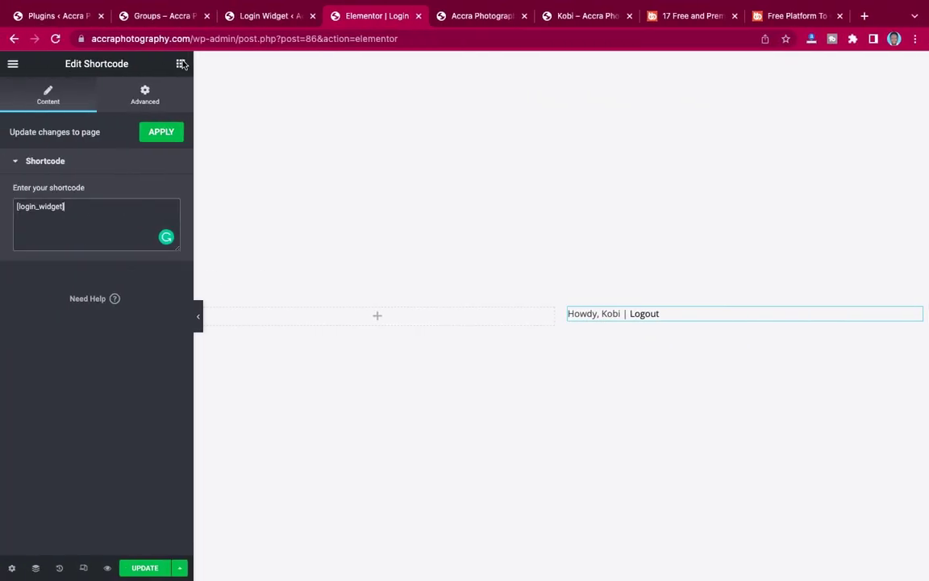
Add a Heading widget to the left column reading 'Accra Photography'.
{"action": "left_click", "coordinate": [180, 65]}
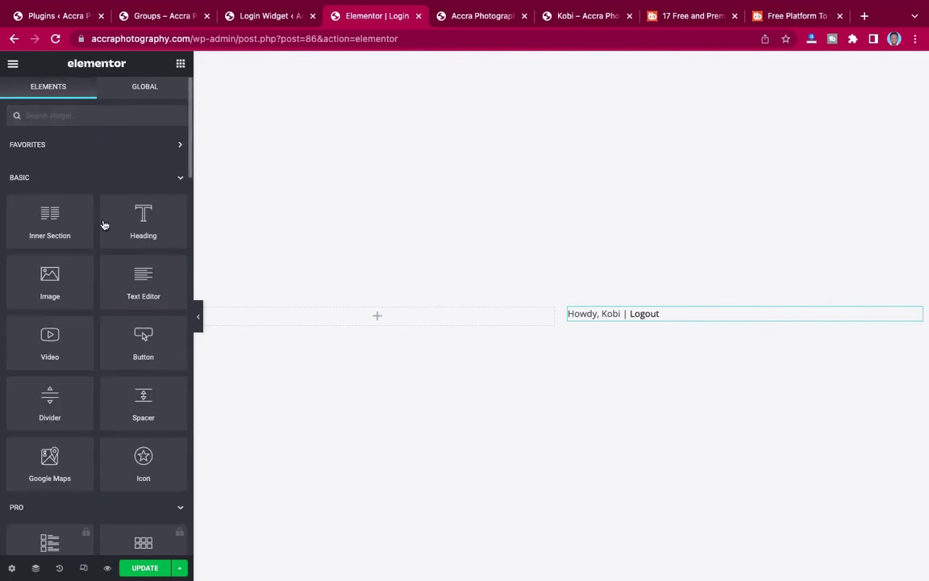
{"action": "left_click_drag", "start_coordinate": [141, 213], "coordinate": [359, 316]}
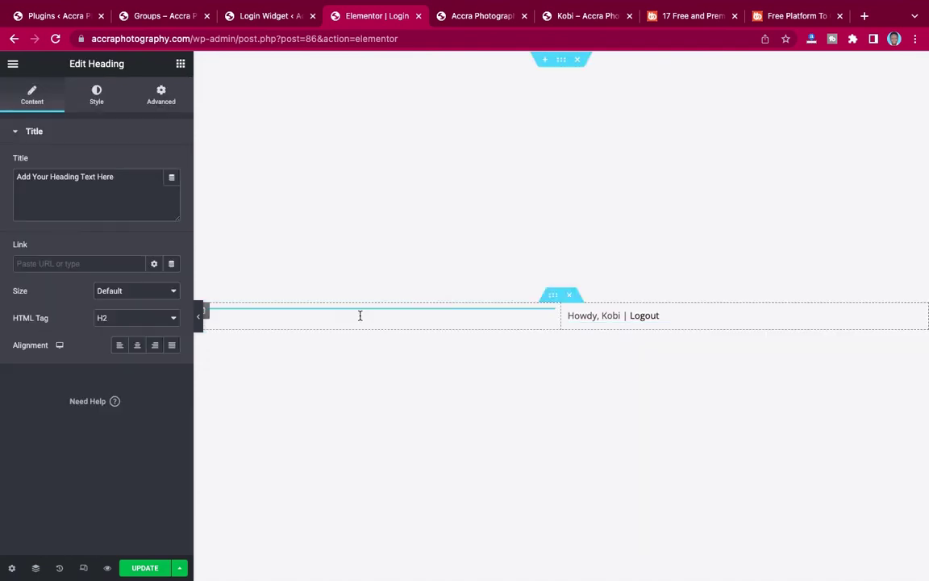
{"action": "triple_click", "coordinate": [130, 182]}
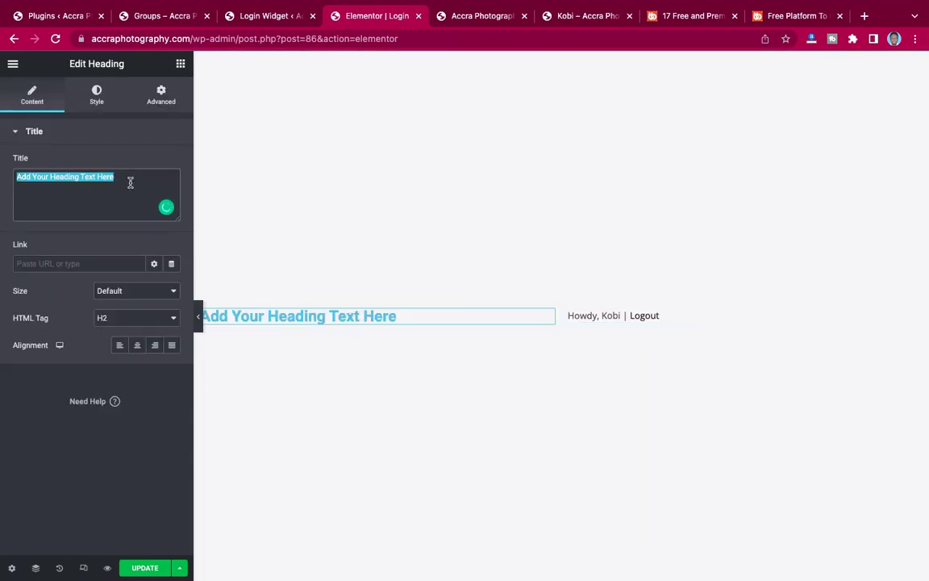
{"action": "left_click", "coordinate": [130, 182]}
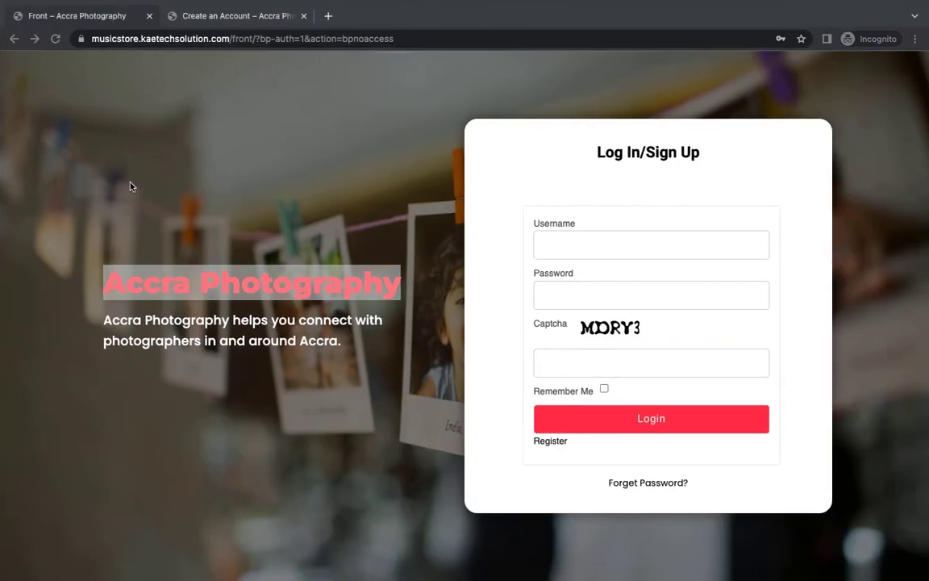
{"action": "key", "text": "ctrl+Left"}
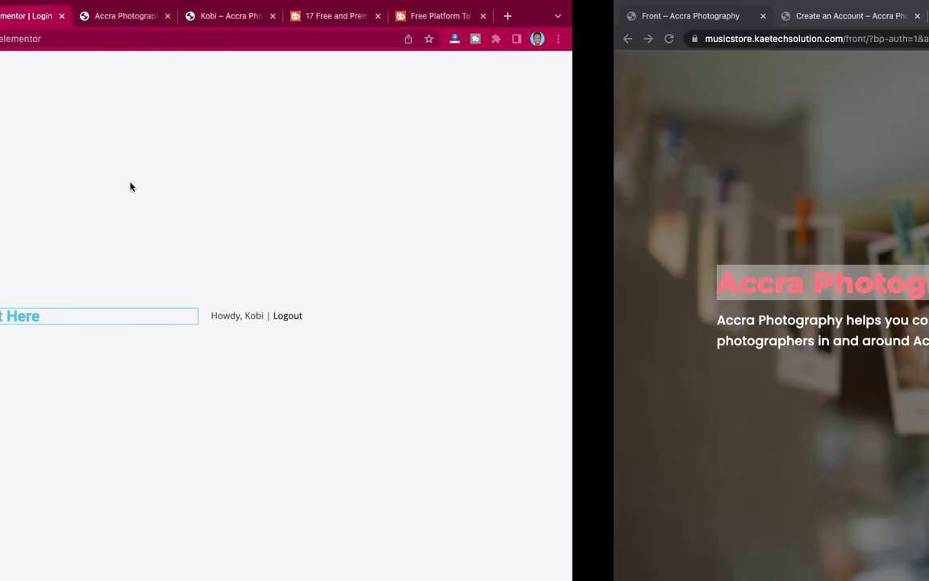
{"action": "triple_click", "coordinate": [114, 180]}
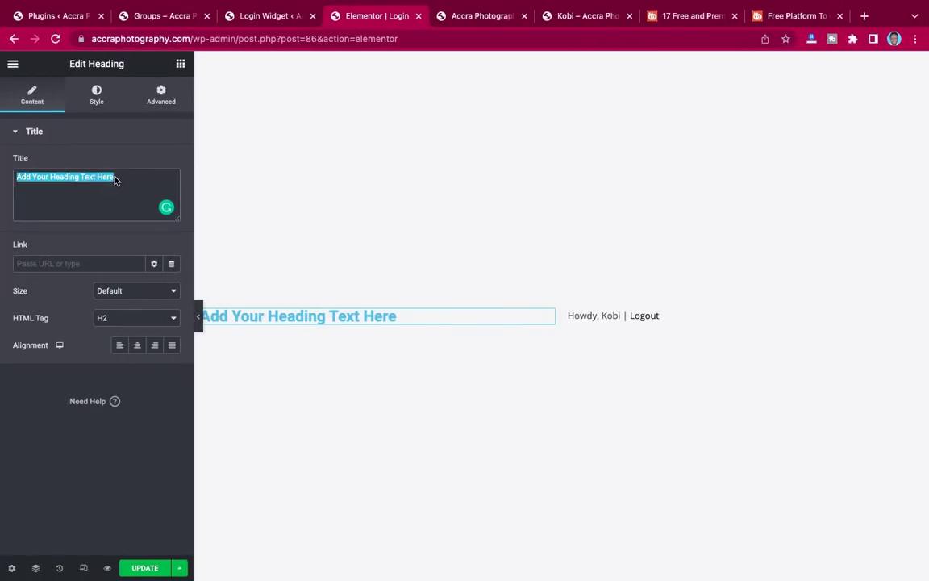
{"action": "left_click", "coordinate": [115, 180]}
{"action": "key", "text": "ctrl+Right"}
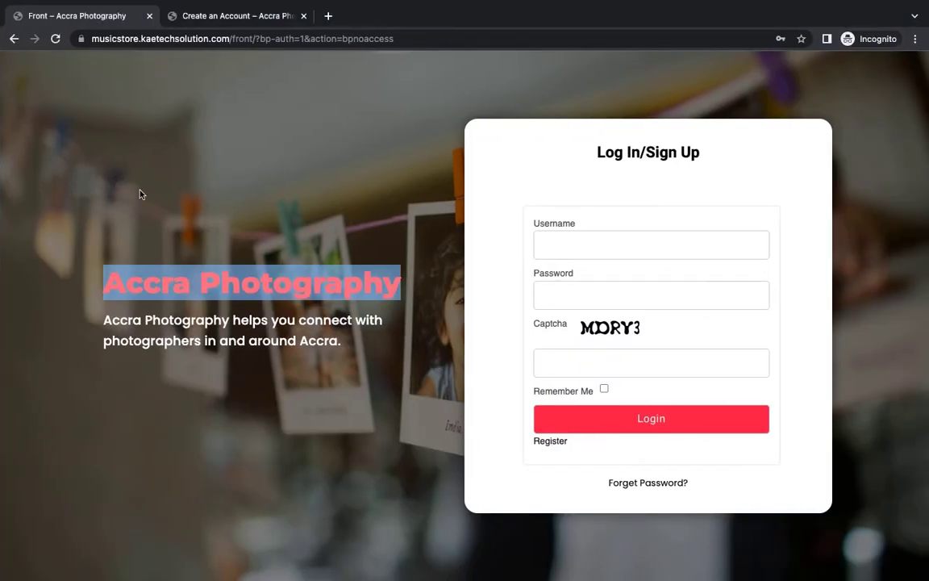
{"action": "key", "text": "ctrl+Left"}
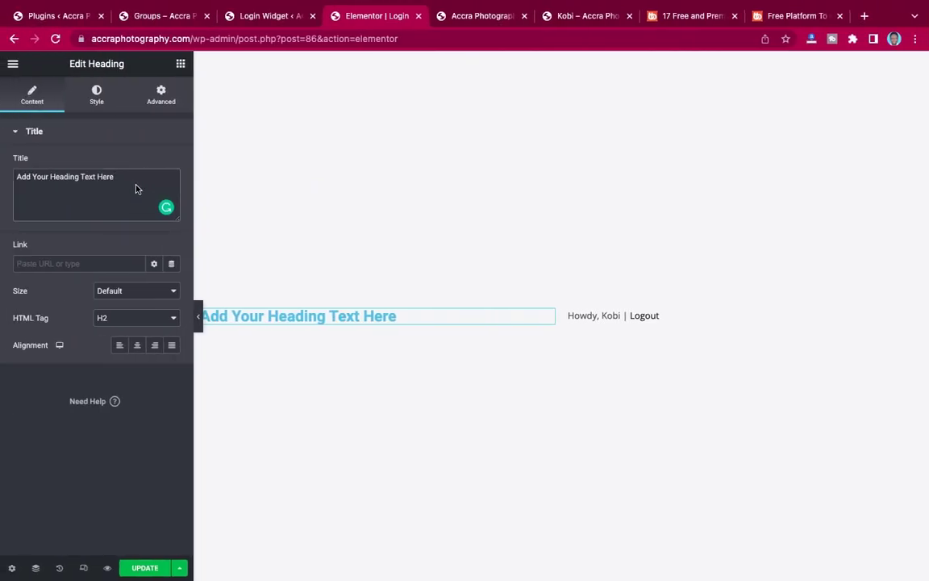
{"action": "triple_click", "coordinate": [135, 189]}
{"action": "type", "text": "Accra Photography"}
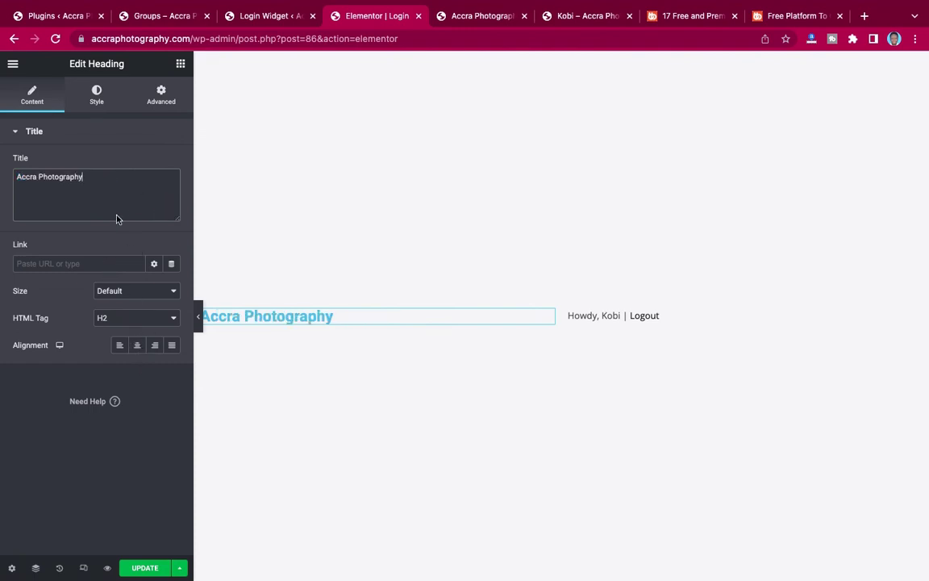
{"action": "left_click", "coordinate": [197, 317]}
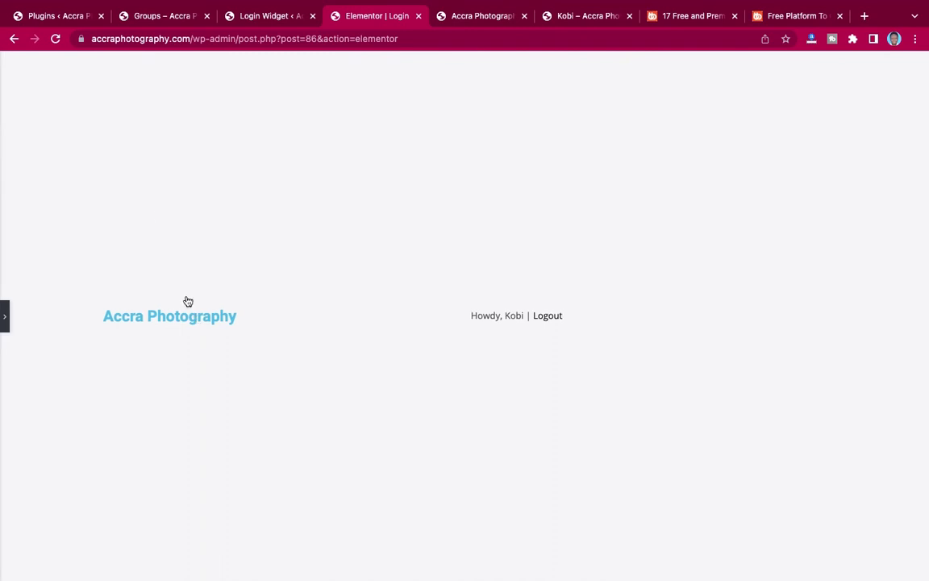
{"action": "left_click", "coordinate": [5, 315]}
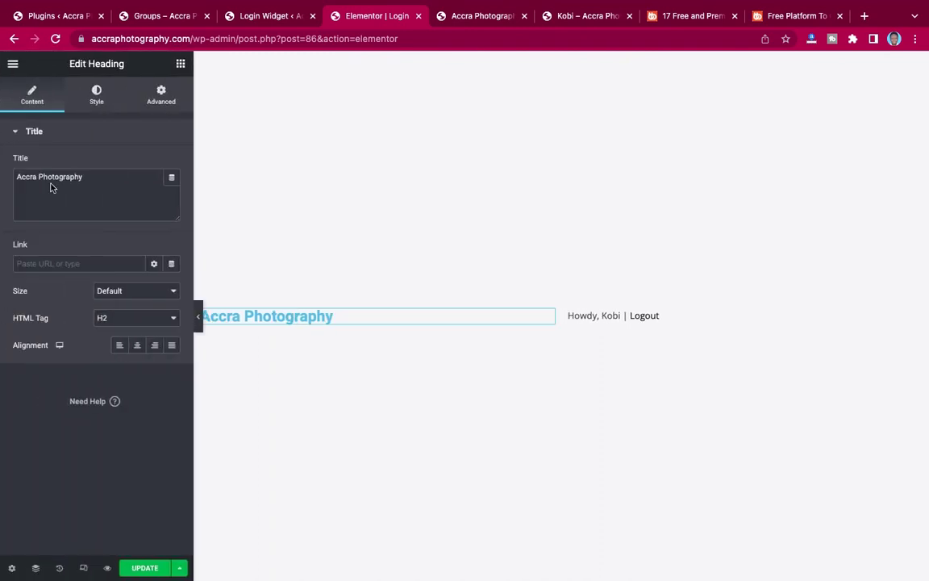
Set the heading's text colour to pink #FF7095.
{"action": "left_click", "coordinate": [97, 94]}
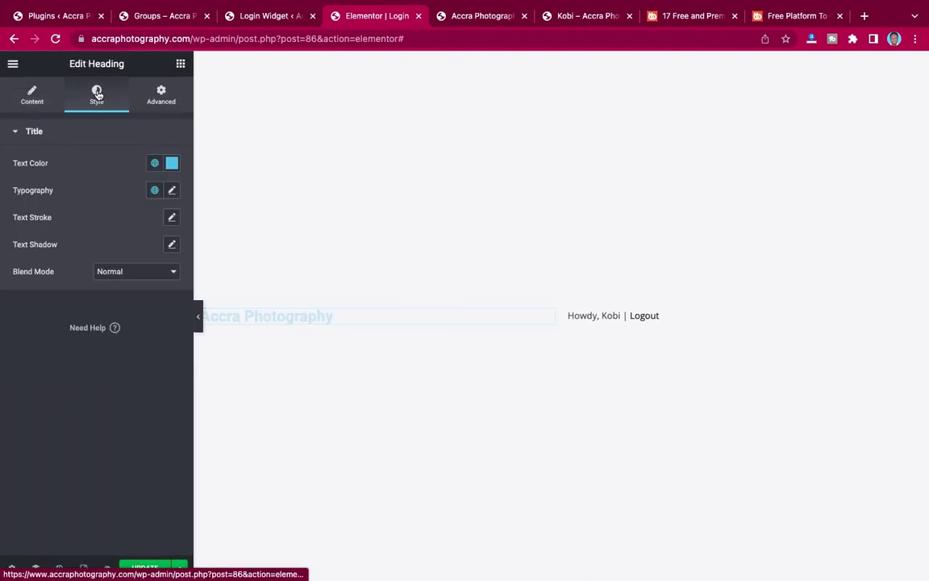
{"action": "left_click", "coordinate": [172, 163]}
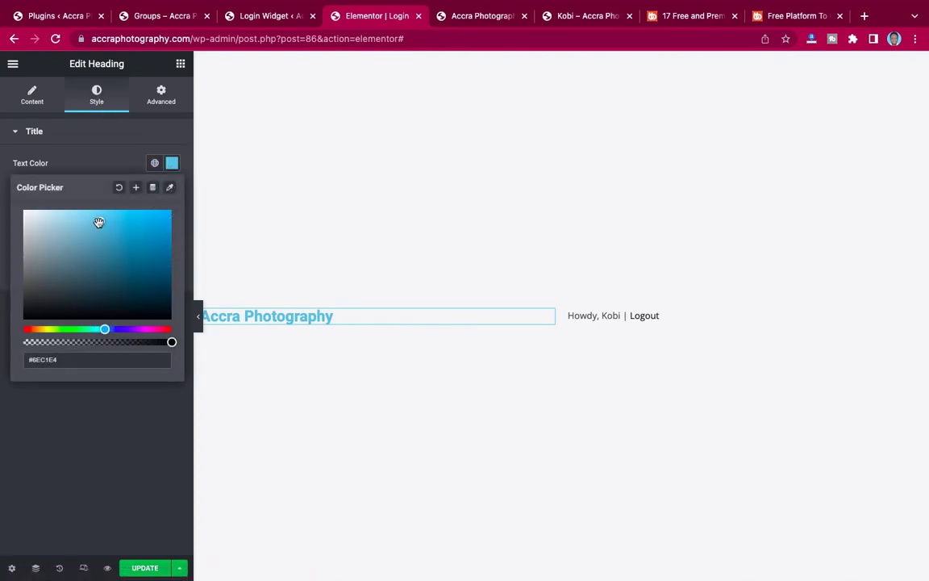
{"action": "left_click_drag", "start_coordinate": [97, 222], "coordinate": [11, 347]}
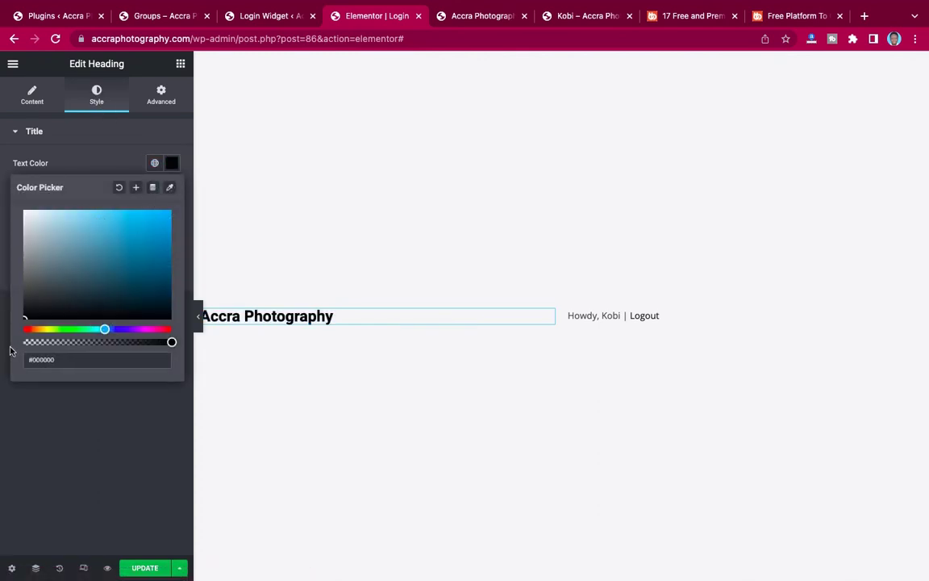
{"action": "left_click", "coordinate": [150, 329]}
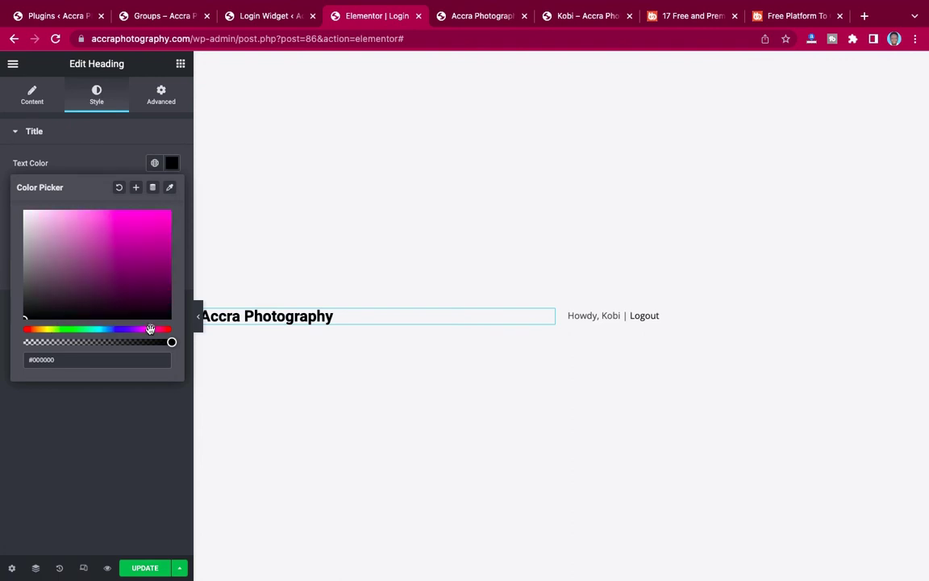
{"action": "left_click_drag", "start_coordinate": [150, 330], "coordinate": [166, 332]}
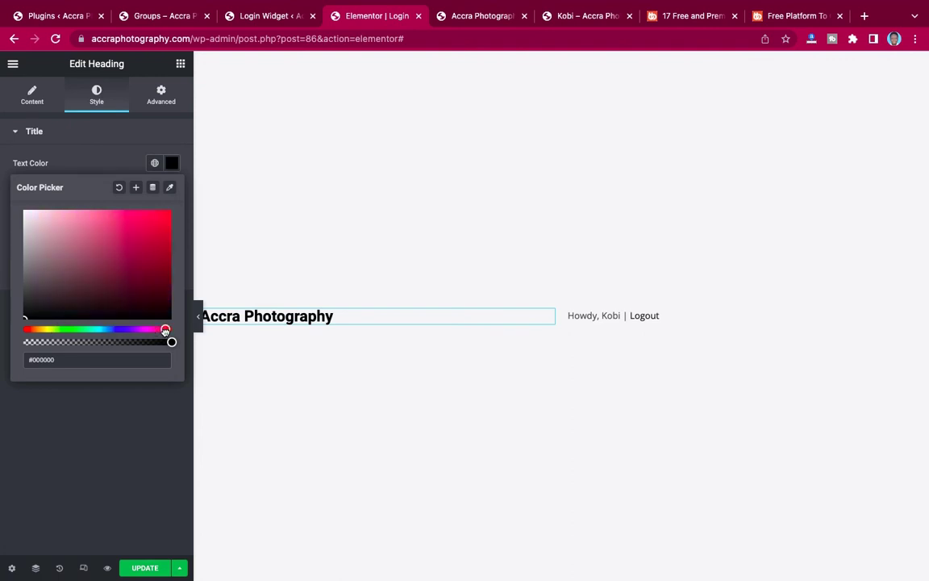
{"action": "left_click", "coordinate": [92, 214]}
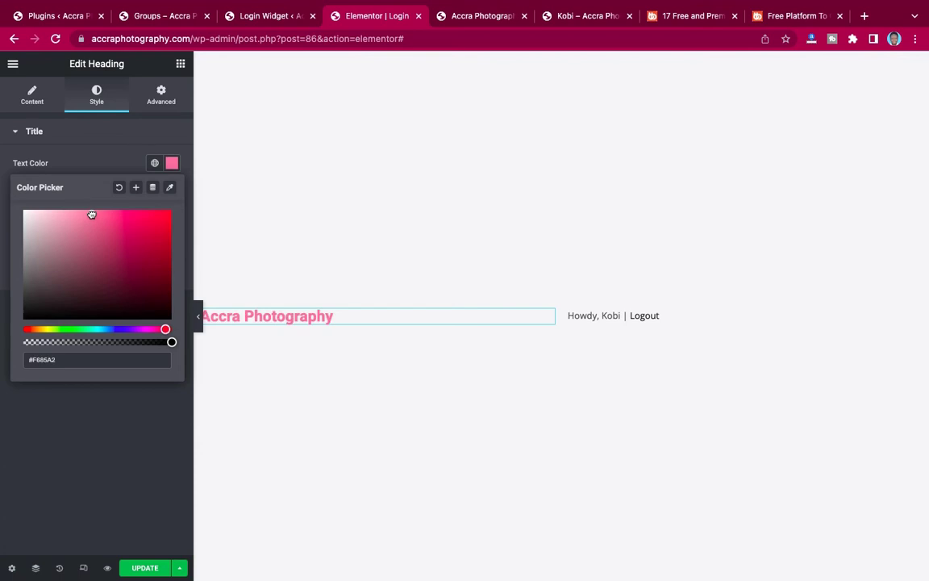
{"action": "left_click", "coordinate": [108, 161]}
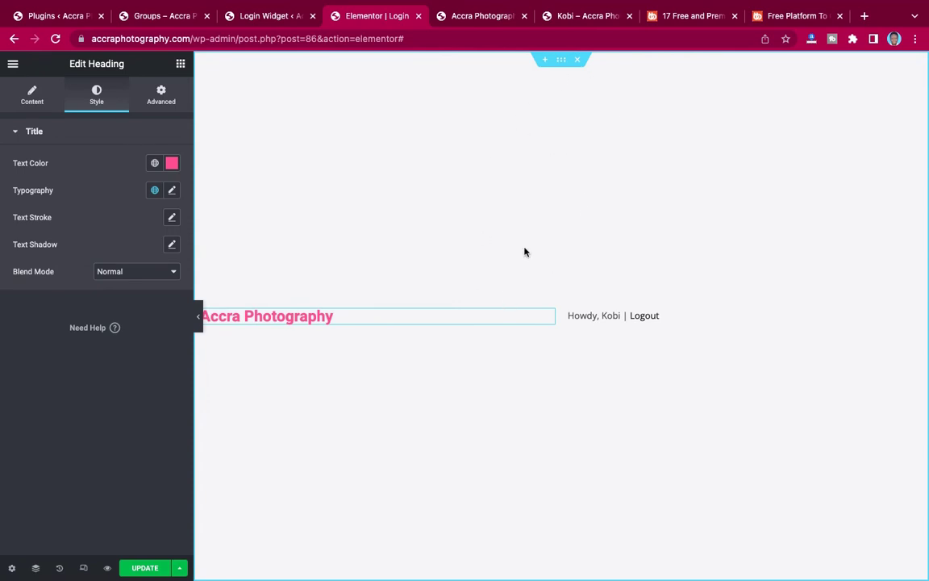
Give the section a classic background using the polaroid photo from the Media Library.
{"action": "left_click", "coordinate": [561, 61]}
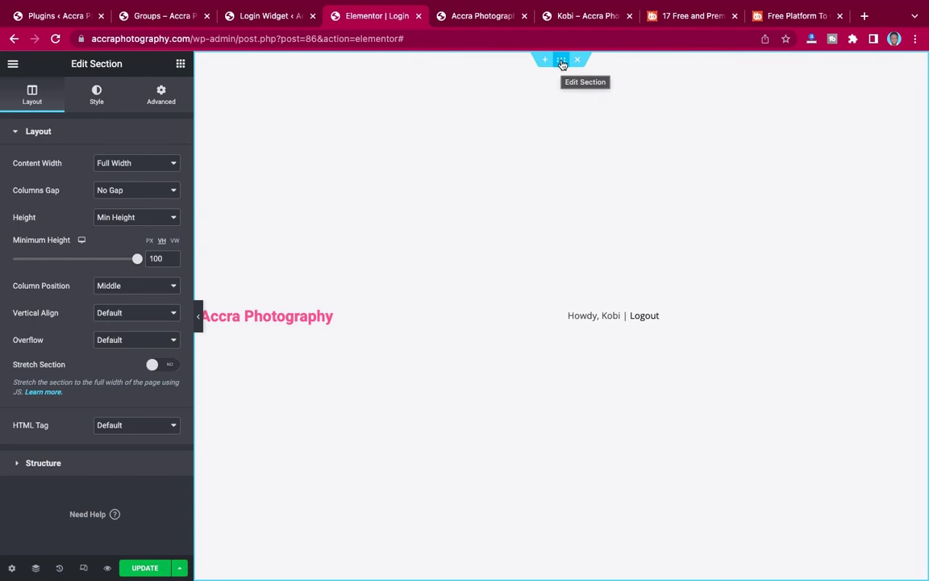
{"action": "left_click", "coordinate": [97, 100]}
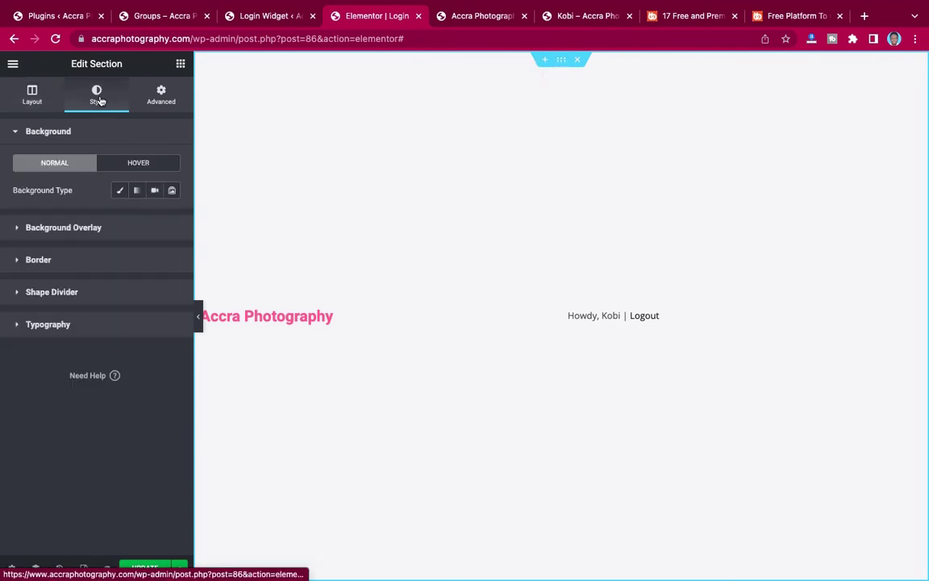
{"action": "left_click", "coordinate": [121, 192]}
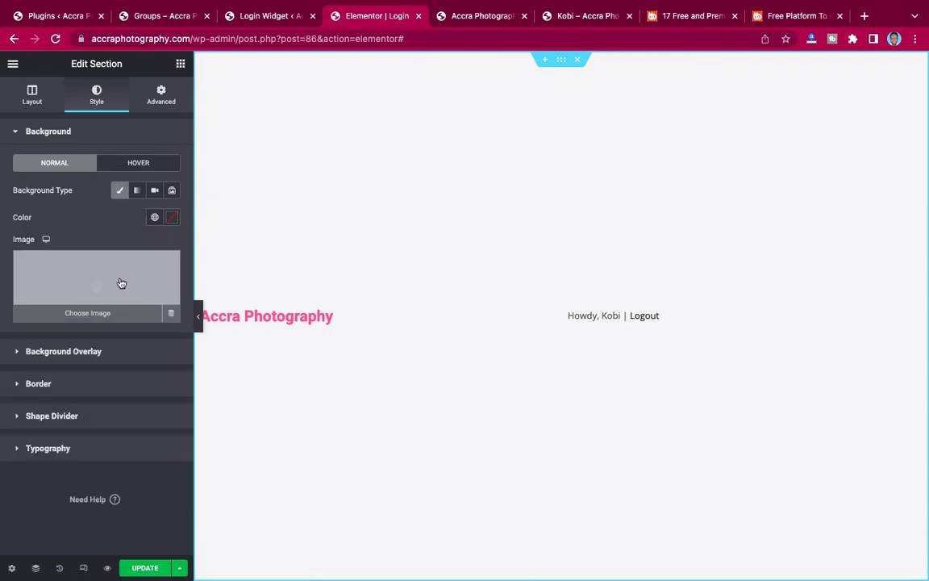
{"action": "left_click", "coordinate": [121, 283]}
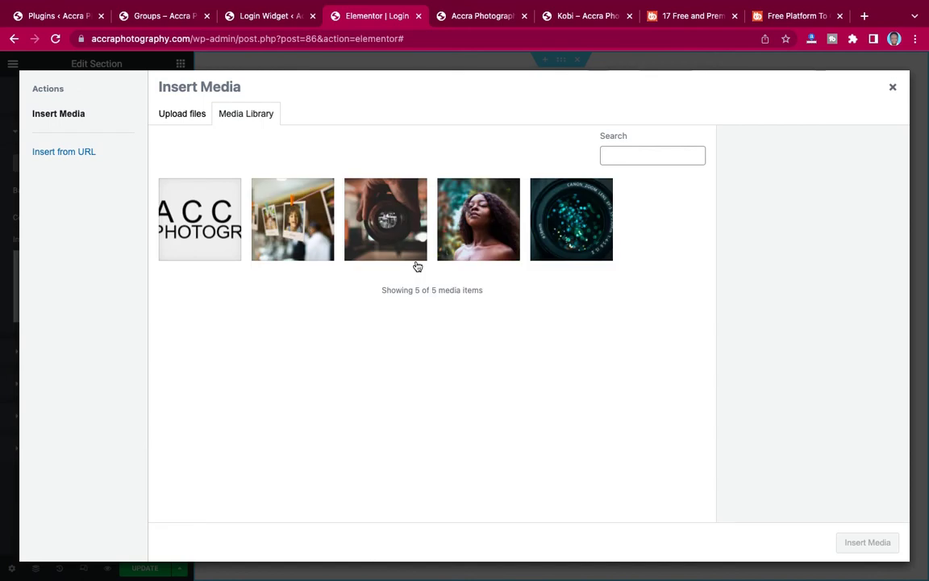
{"action": "left_click", "coordinate": [303, 222]}
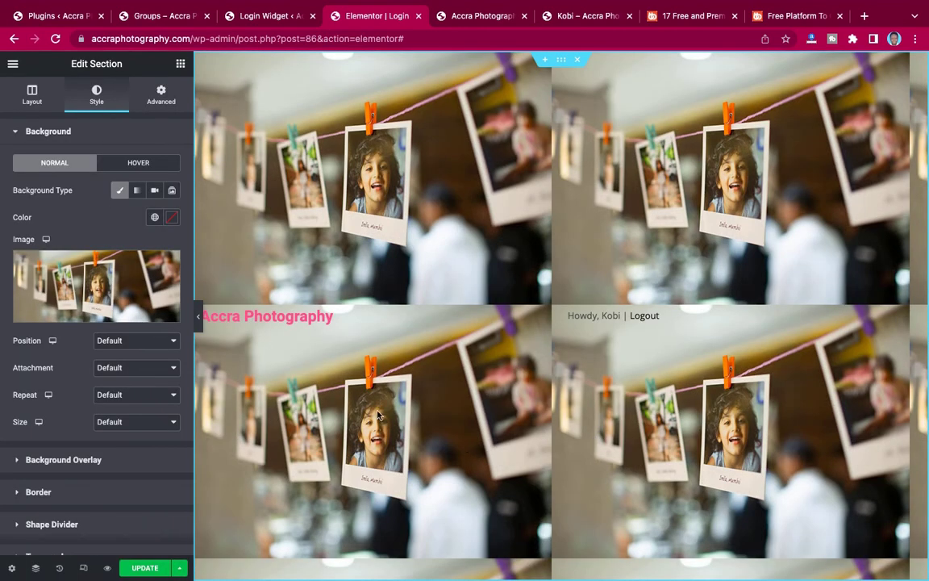
Set the background to Center Center, default attachment, No-repeat, and Cover size.
{"action": "left_click", "coordinate": [117, 342]}
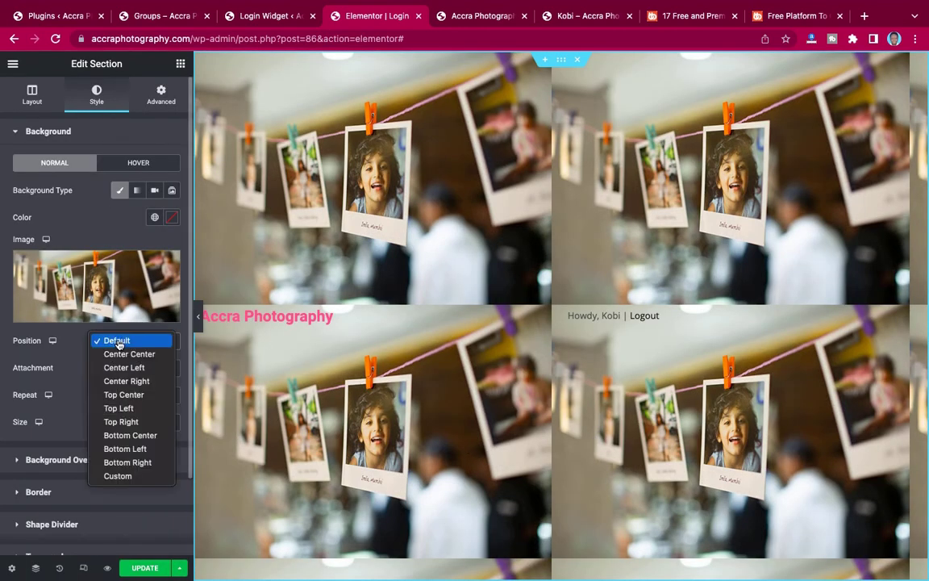
{"action": "left_click", "coordinate": [115, 354]}
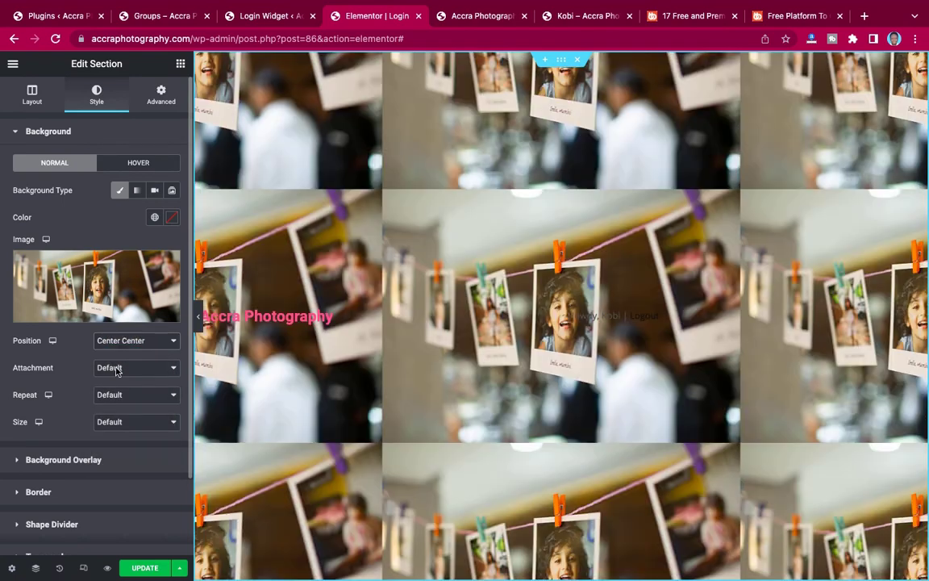
{"action": "left_click", "coordinate": [117, 369]}
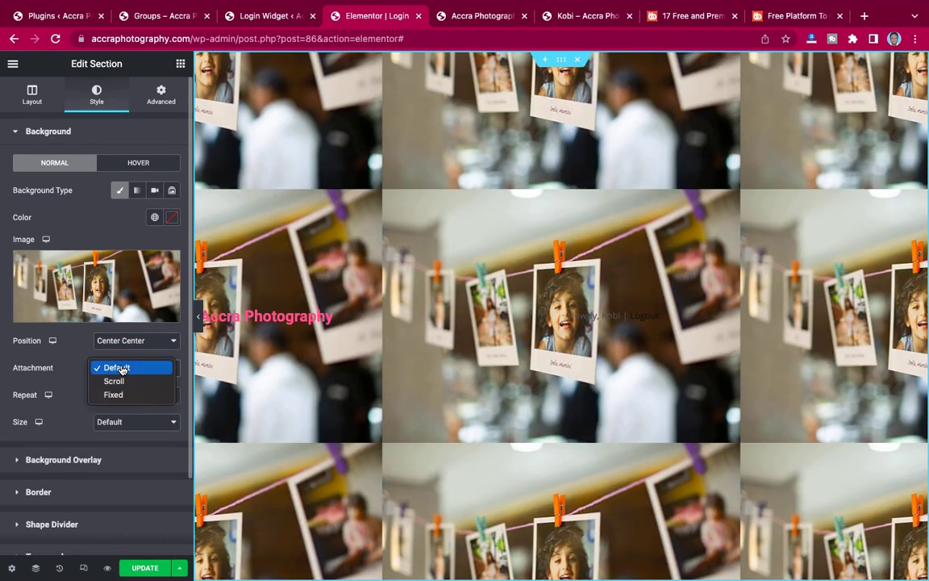
{"action": "left_click", "coordinate": [122, 370]}
{"action": "left_click", "coordinate": [113, 394]}
{"action": "left_click", "coordinate": [114, 411]}
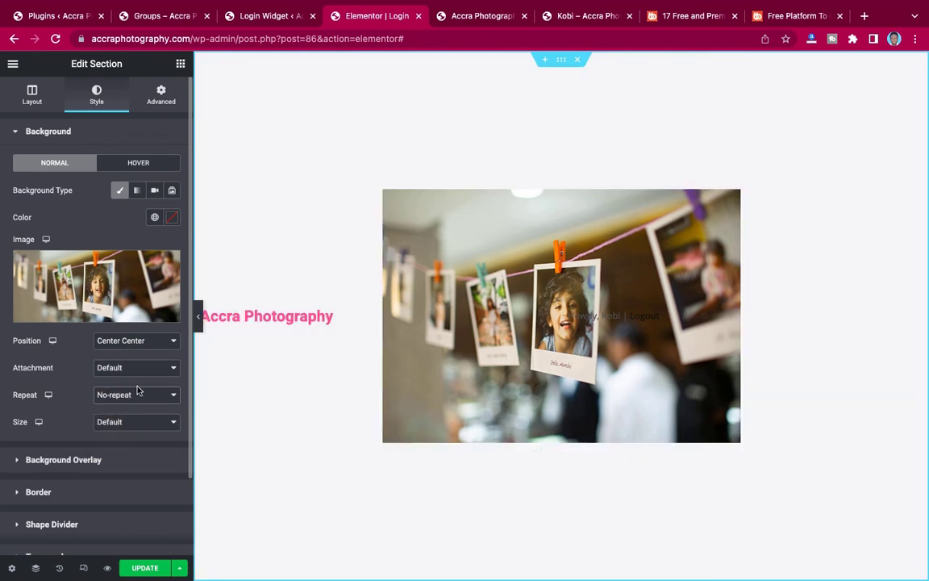
{"action": "left_click", "coordinate": [119, 423]}
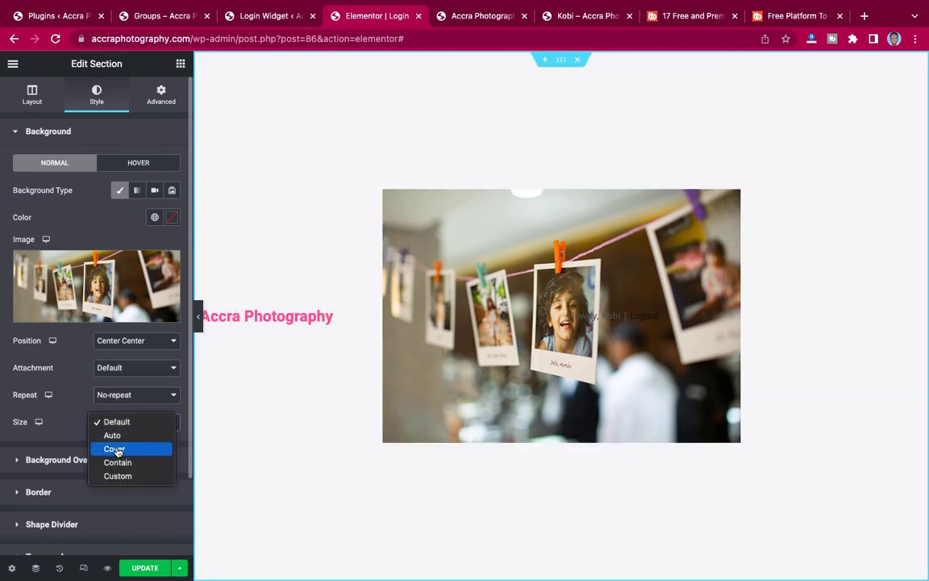
{"action": "left_click", "coordinate": [116, 449]}
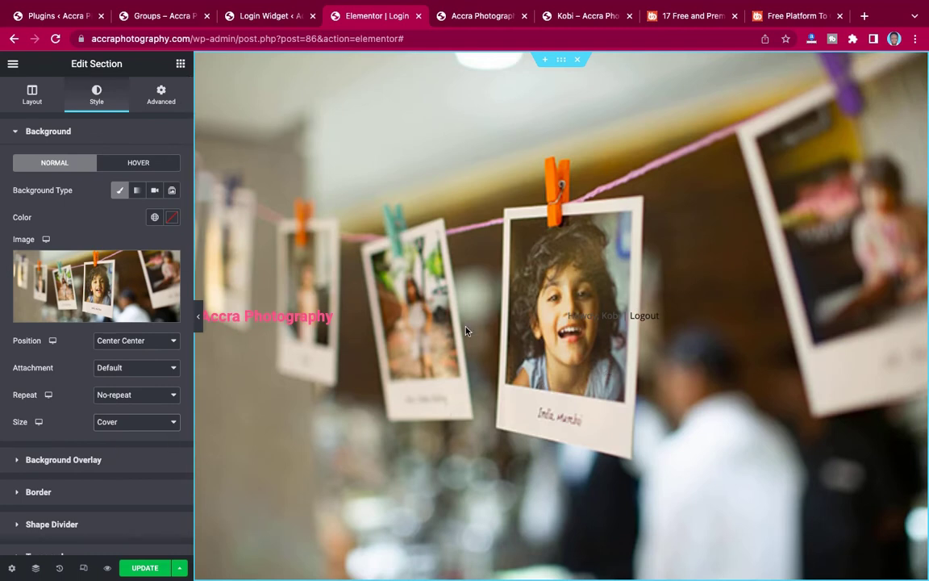
{"action": "key", "text": "ctrl+Right"}
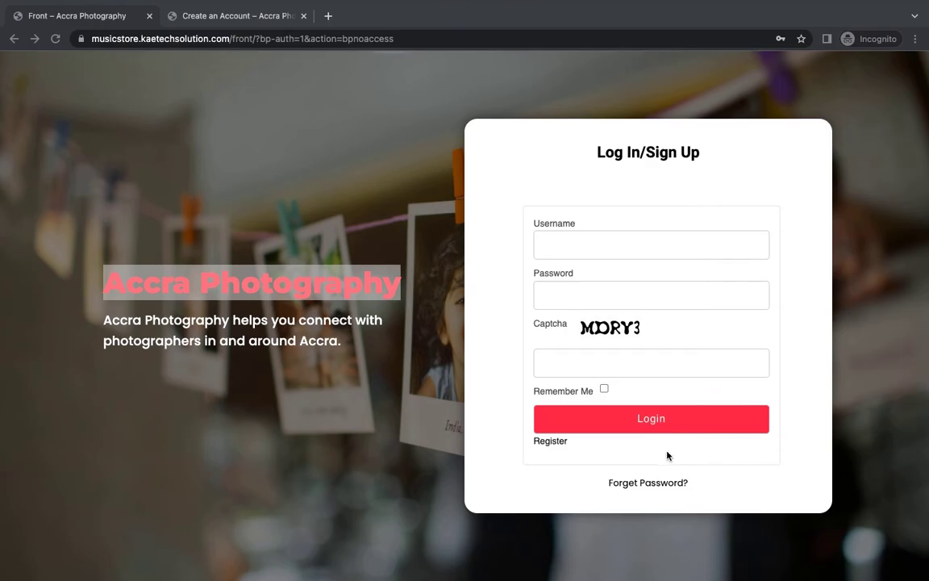
{"action": "key", "text": "ctrl+Left"}
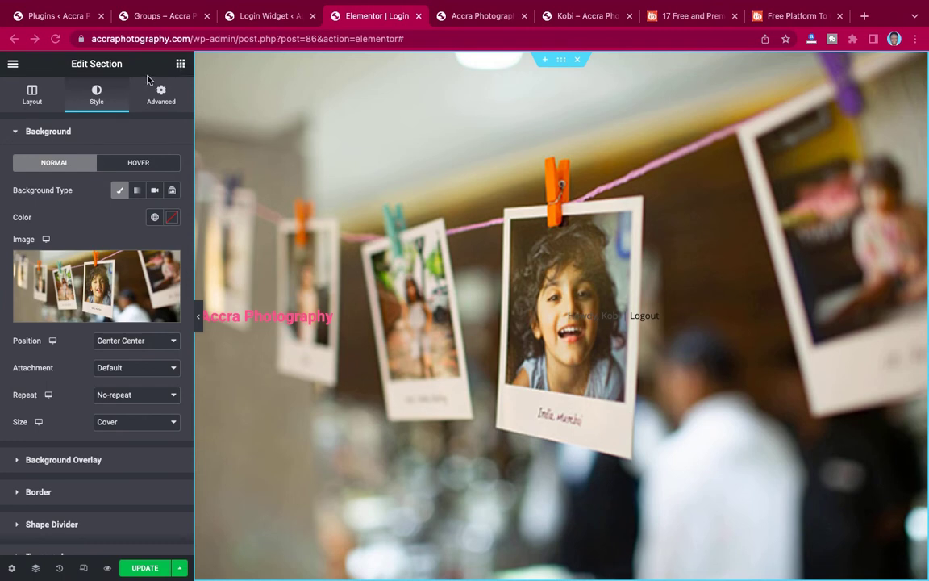
{"action": "scroll", "coordinate": [66, 347], "scroll_direction": "down", "scroll_amount": 3}
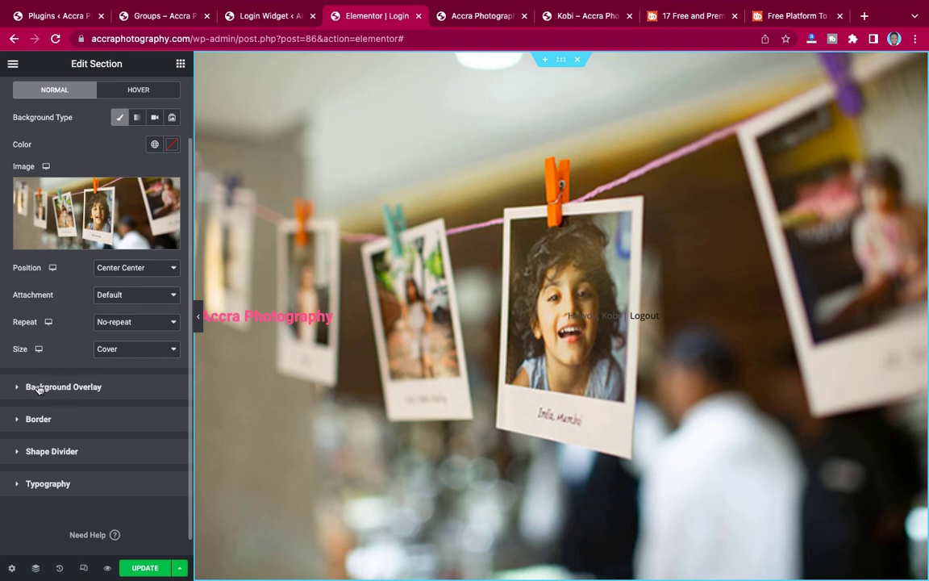
Add a classic near-black #020101 background overlay at 0.65 opacity, then select the Logout column.
{"action": "left_click", "coordinate": [32, 388]}
{"action": "left_click", "coordinate": [154, 222]}
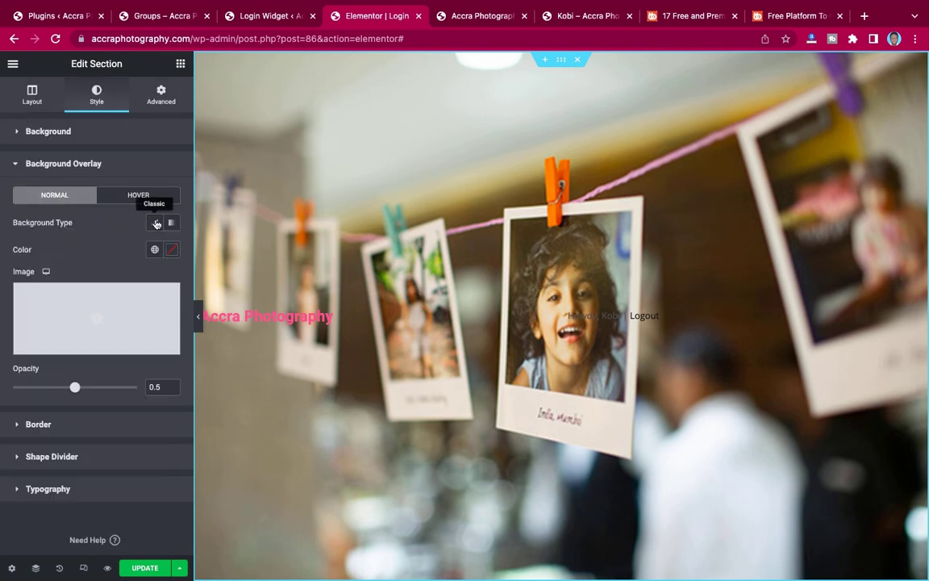
{"action": "left_click", "coordinate": [172, 251]}
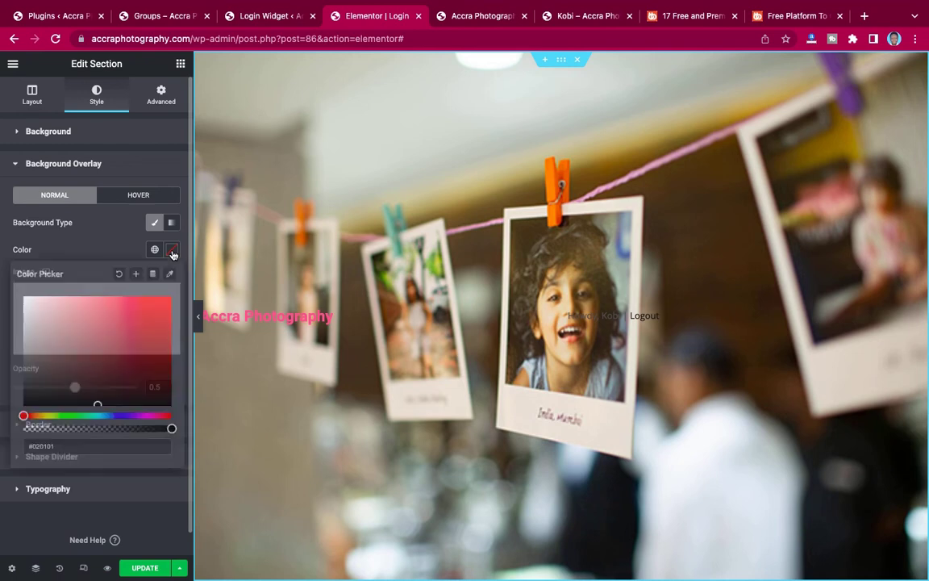
{"action": "right_click", "coordinate": [93, 403]}
{"action": "left_click", "coordinate": [90, 403]}
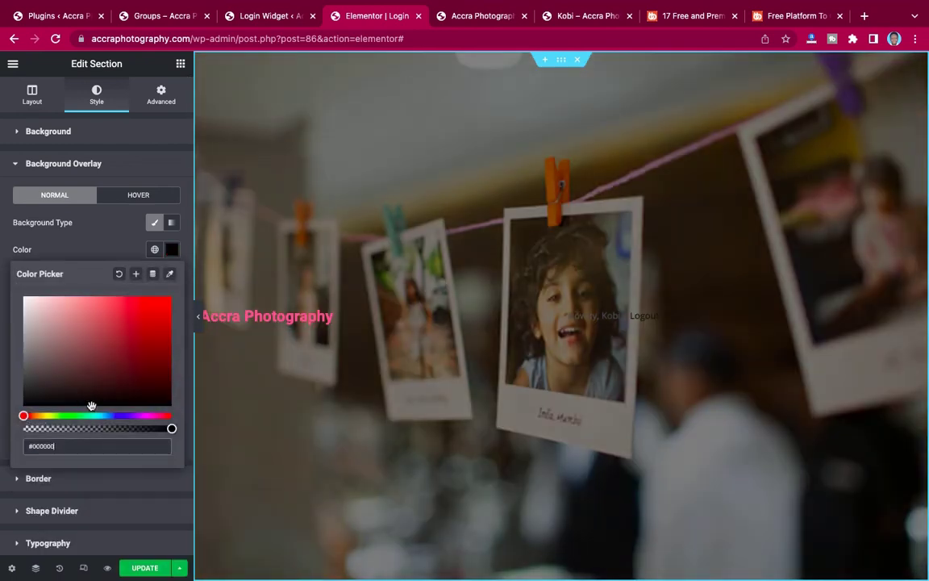
{"action": "right_click", "coordinate": [95, 409]}
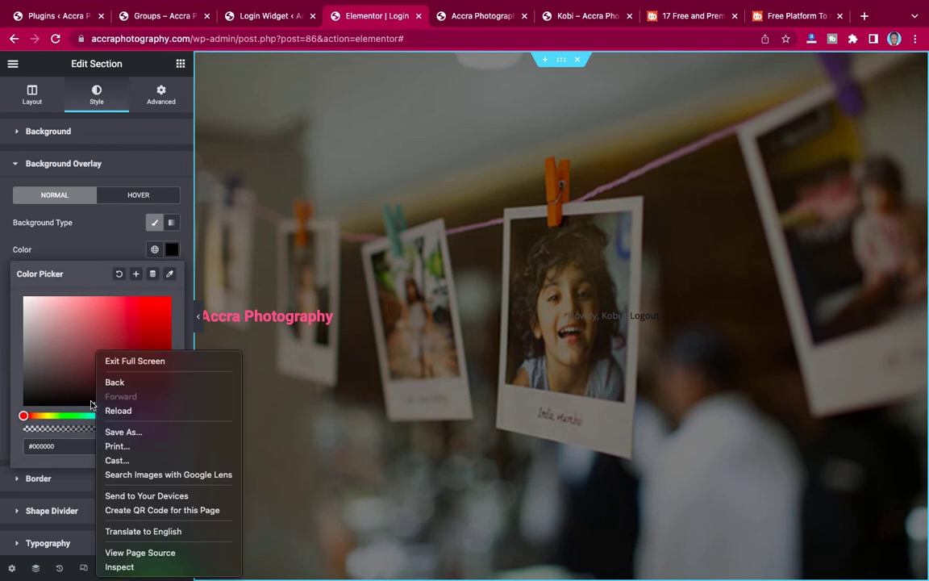
{"action": "left_click", "coordinate": [93, 403]}
{"action": "left_click", "coordinate": [93, 404]}
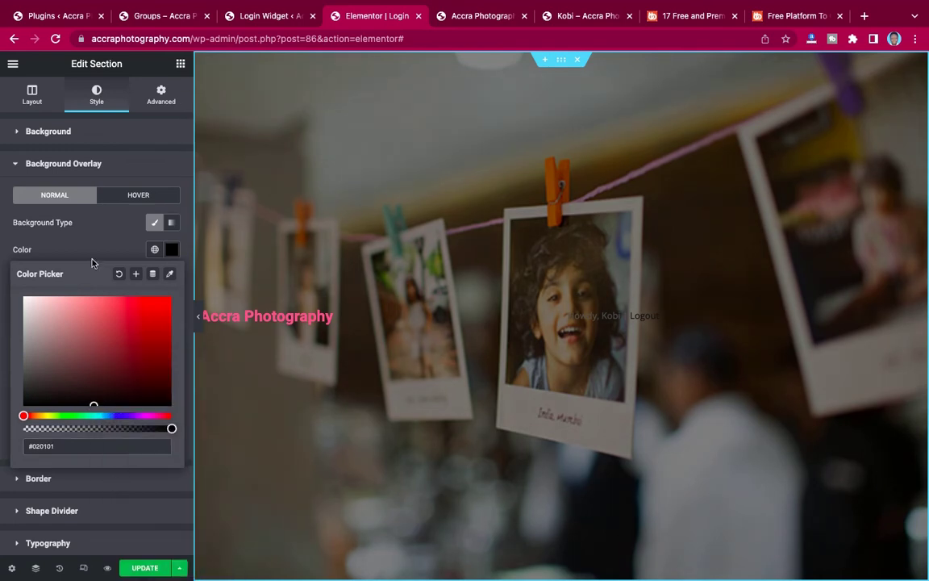
{"action": "left_click", "coordinate": [86, 238]}
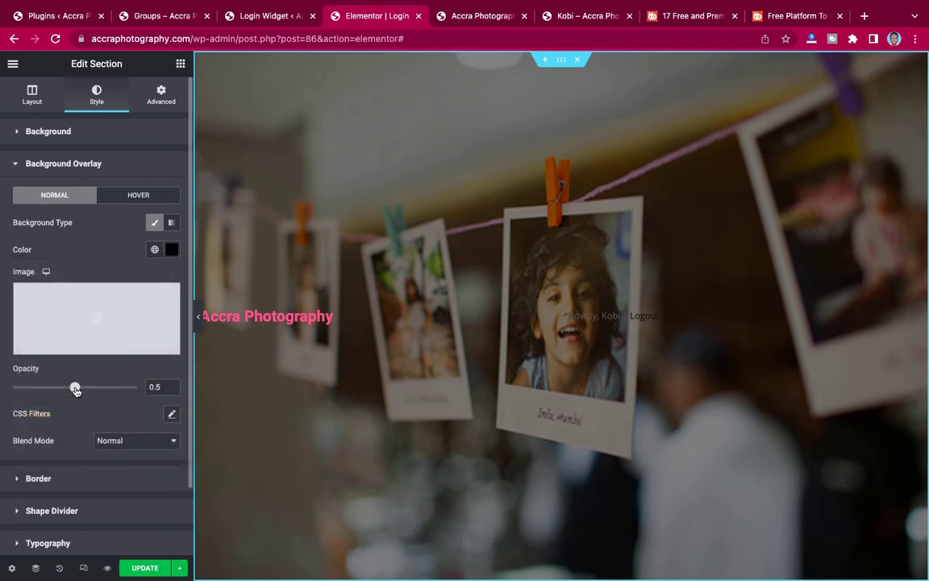
{"action": "left_click_drag", "start_coordinate": [75, 386], "coordinate": [94, 389]}
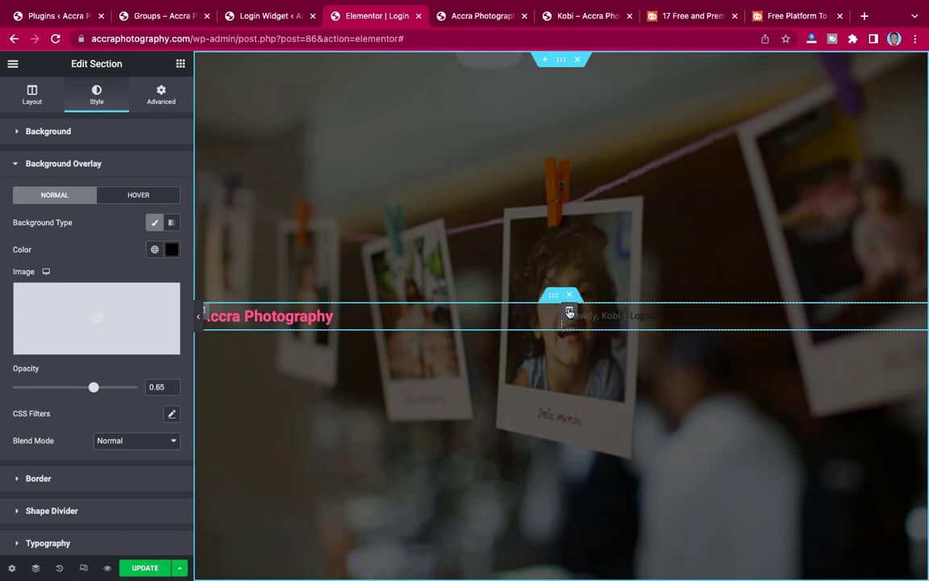
{"action": "left_click", "coordinate": [569, 312]}
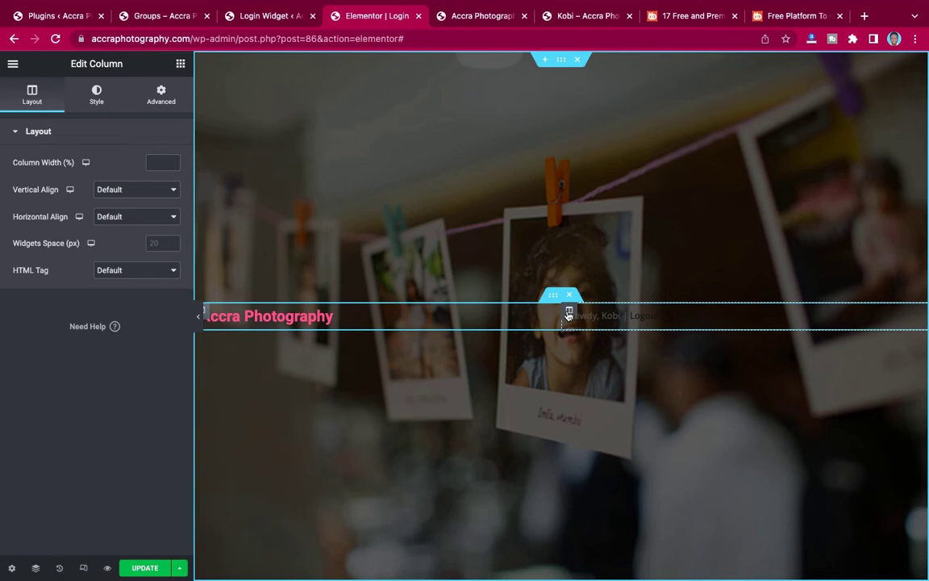
Set the login column's padding to 40 px and its margin to 20 px on all sides.
{"action": "left_click", "coordinate": [161, 97]}
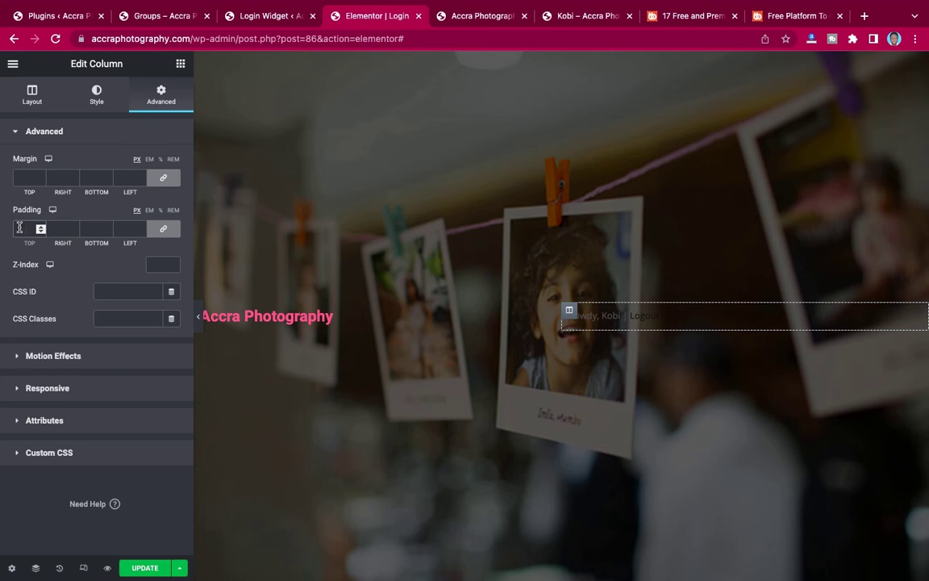
{"action": "left_click", "coordinate": [19, 228]}
{"action": "type", "text": "40"}
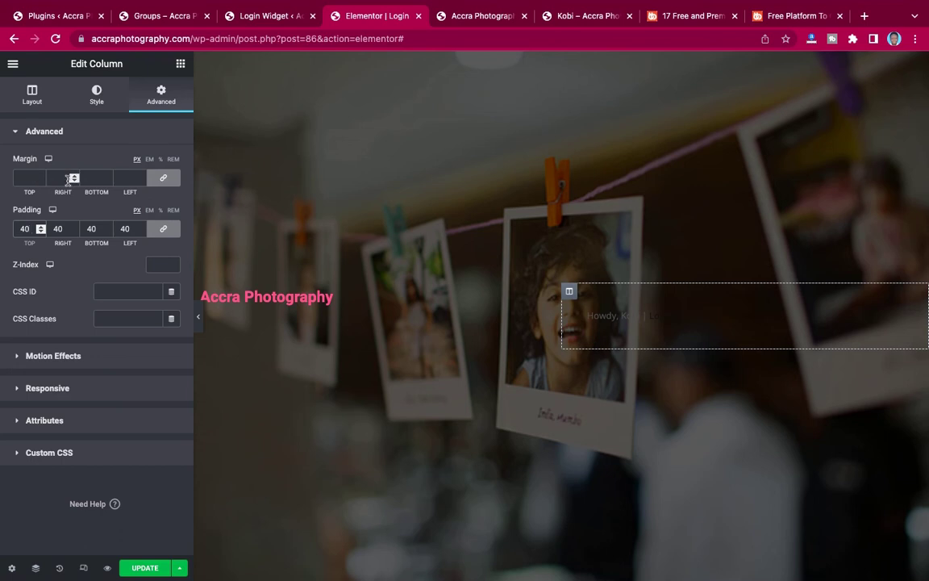
{"action": "left_click", "coordinate": [22, 175]}
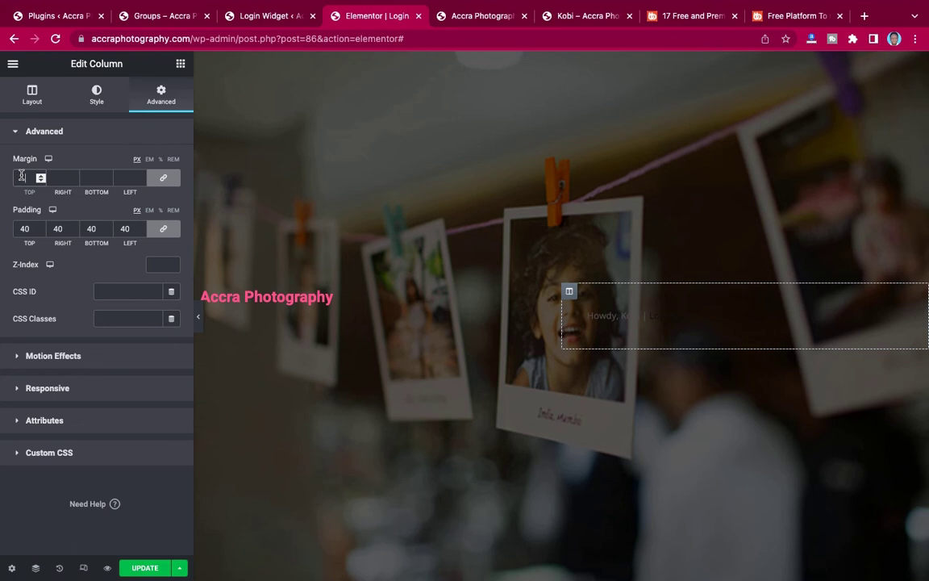
{"action": "type", "text": "20"}
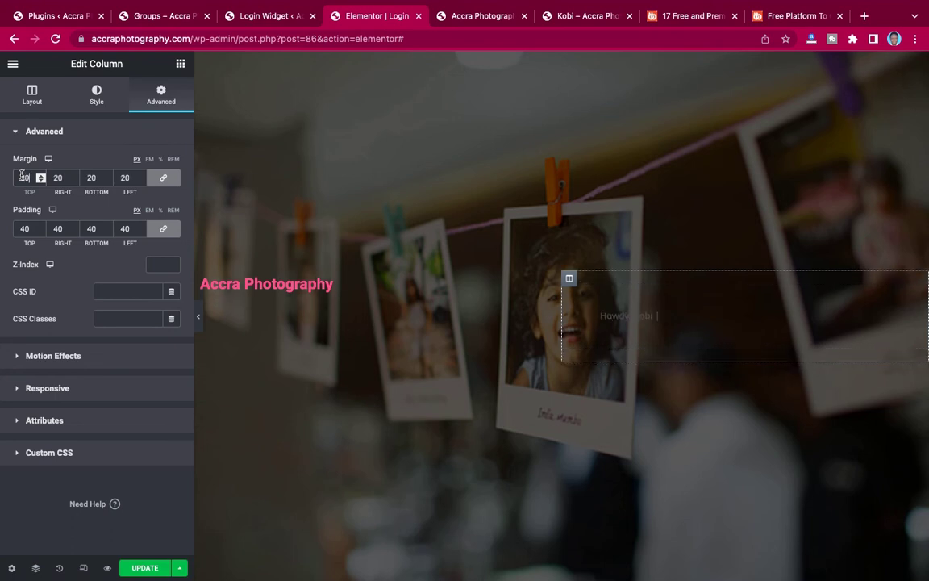
Give the login column a classic white (#FFFFFF) background.
{"action": "left_click", "coordinate": [94, 94]}
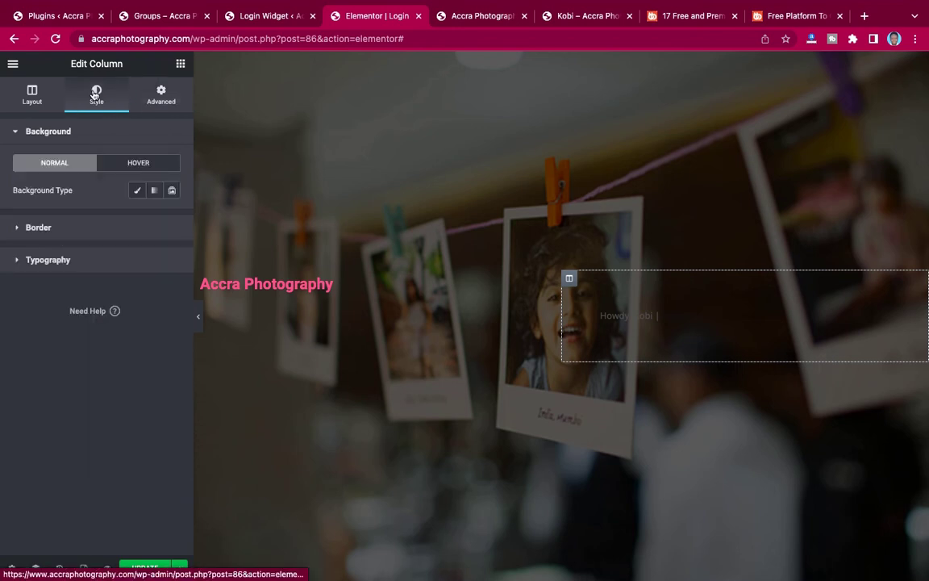
{"action": "left_click", "coordinate": [137, 191]}
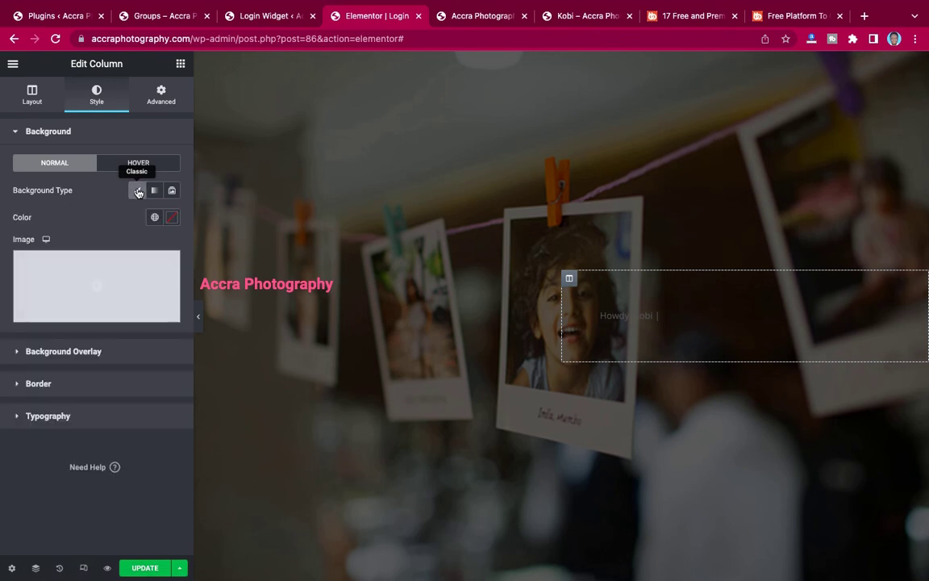
{"action": "left_click", "coordinate": [173, 219]}
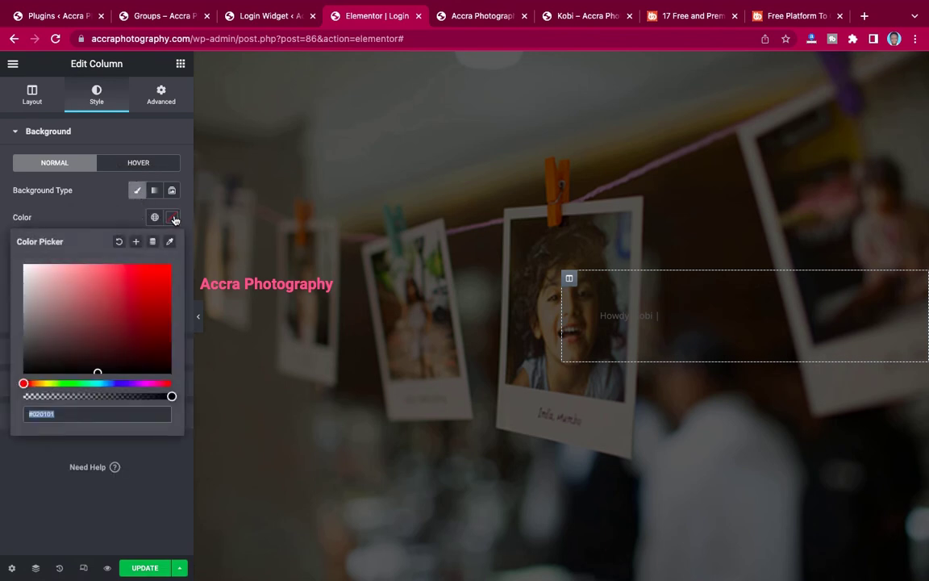
{"action": "left_click_drag", "start_coordinate": [33, 282], "coordinate": [24, 265]}
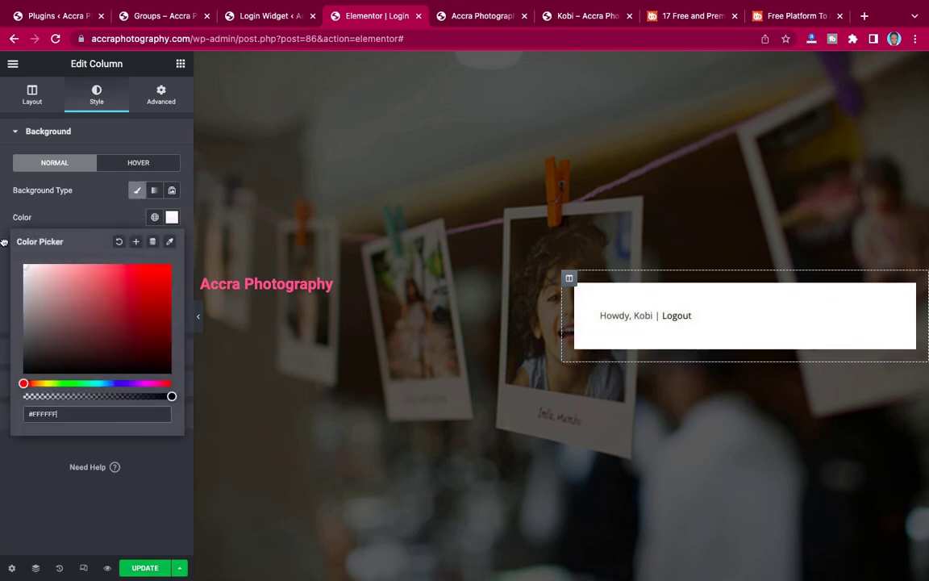
{"action": "left_click", "coordinate": [71, 218]}
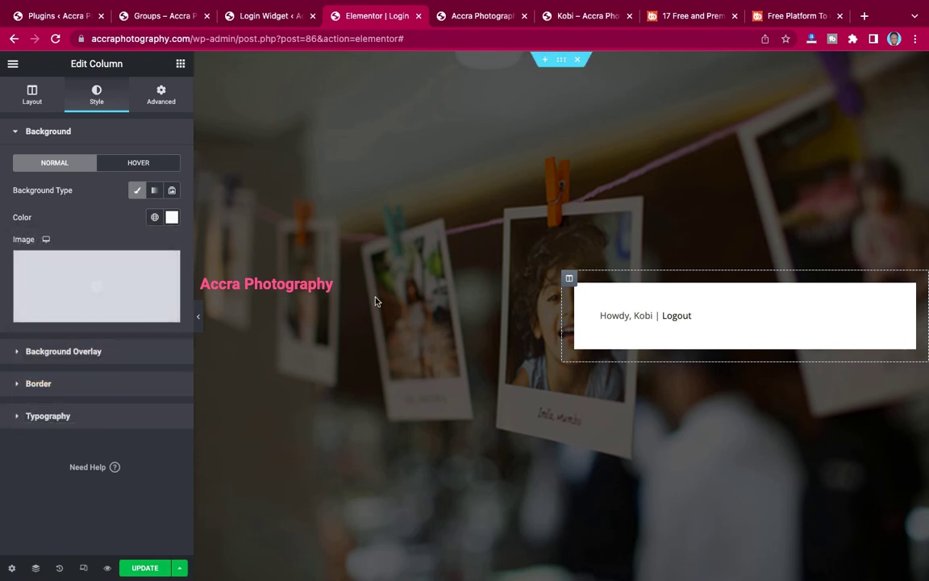
Round the column's corners with a 20 px border radius and save the page.
{"action": "left_click", "coordinate": [67, 386]}
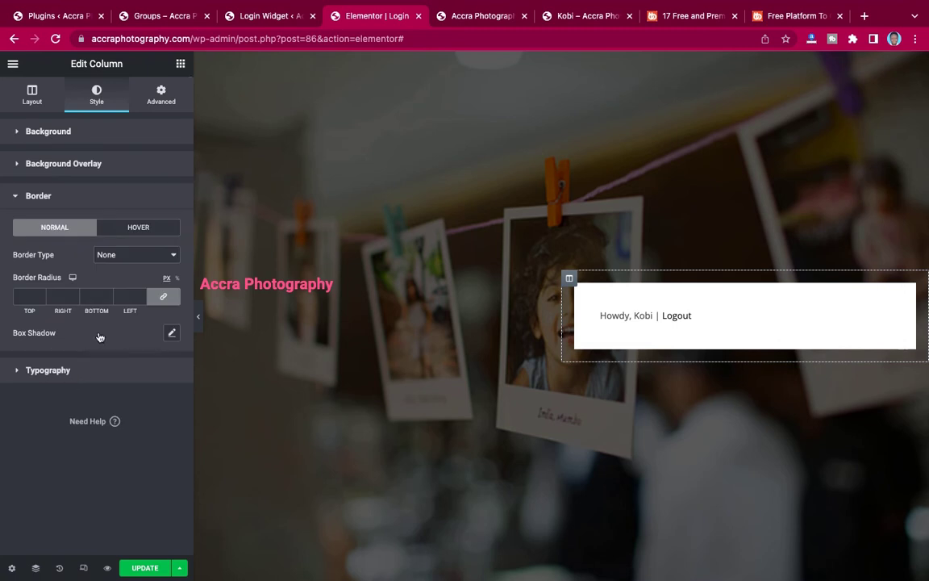
{"action": "left_click", "coordinate": [21, 296]}
{"action": "type", "text": "20"}
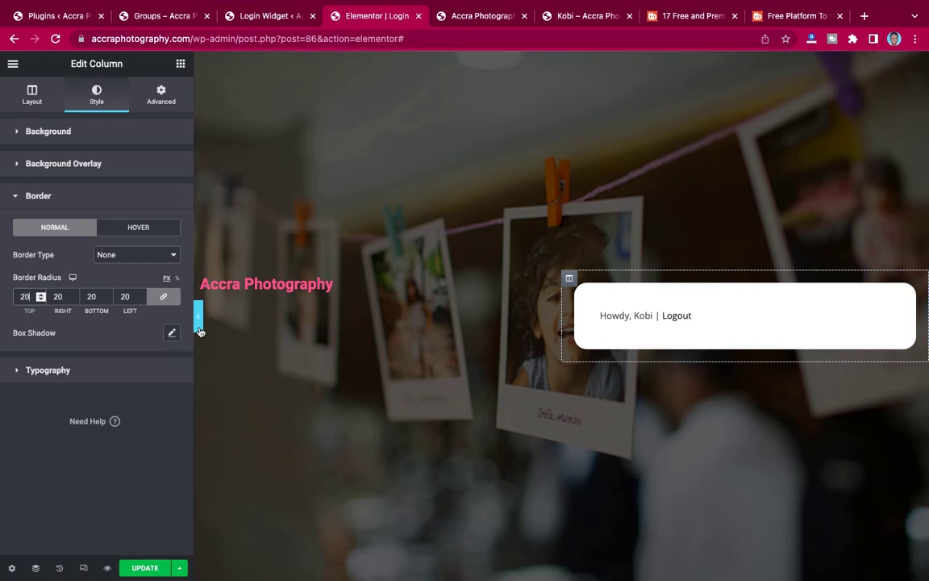
{"action": "left_click", "coordinate": [145, 568]}
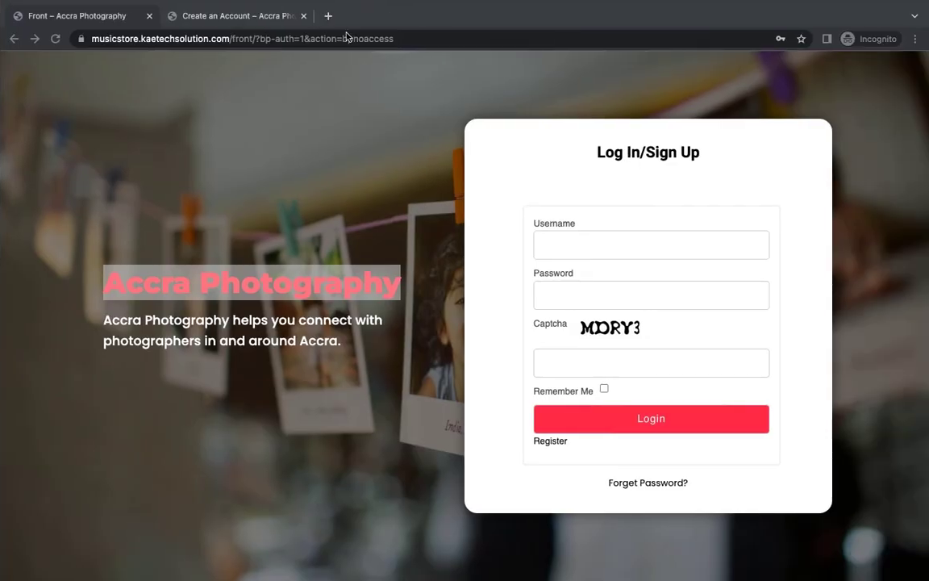
Change the incognito tab's address from /register/ to /login to load the live login page.
{"action": "left_click", "coordinate": [235, 18]}
{"action": "left_click", "coordinate": [249, 39]}
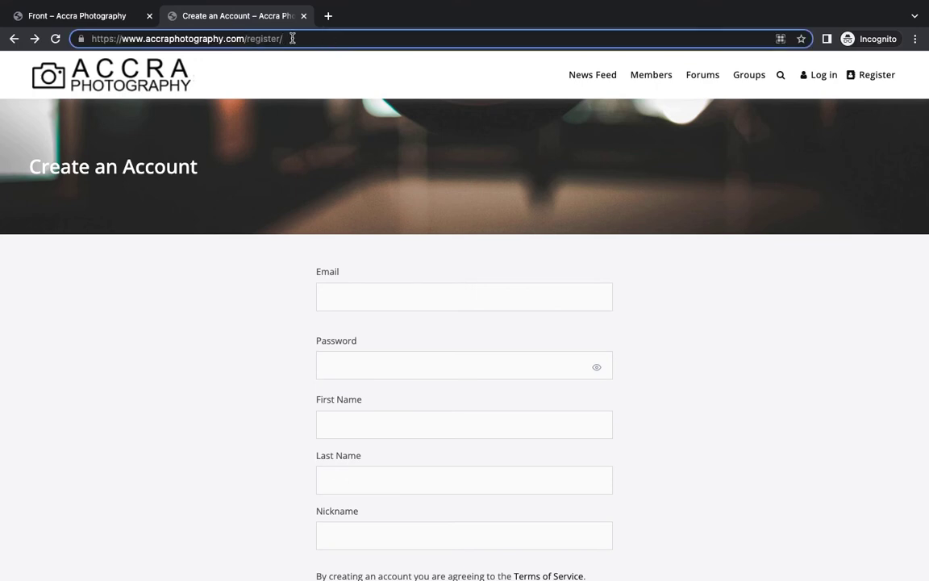
{"action": "left_click_drag", "start_coordinate": [292, 39], "coordinate": [247, 38]}
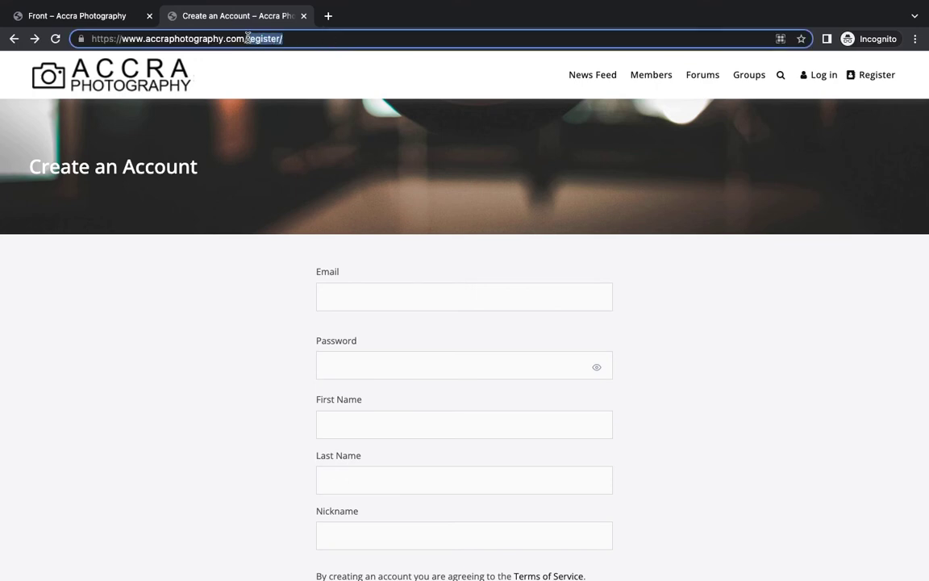
{"action": "type", "text": "login"}
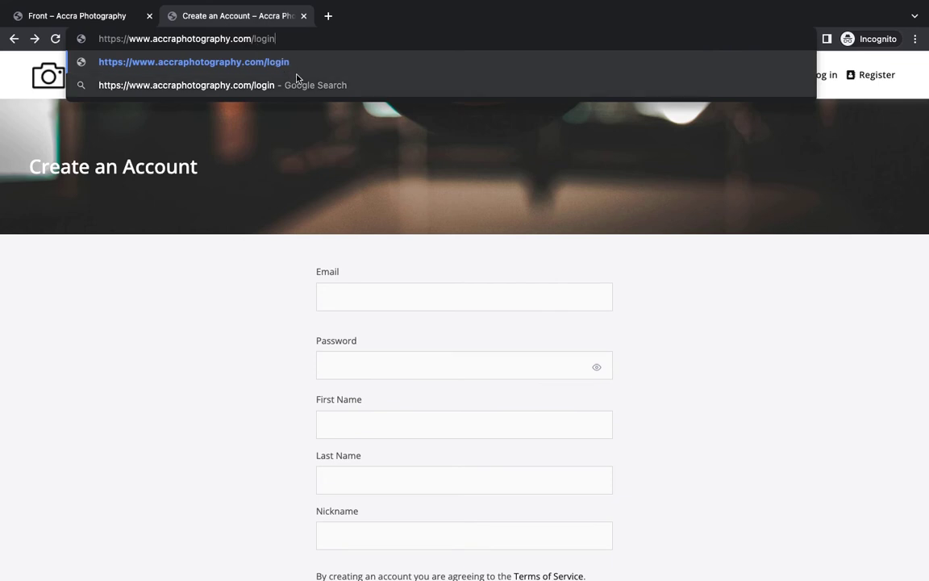
{"action": "key", "text": "Return"}
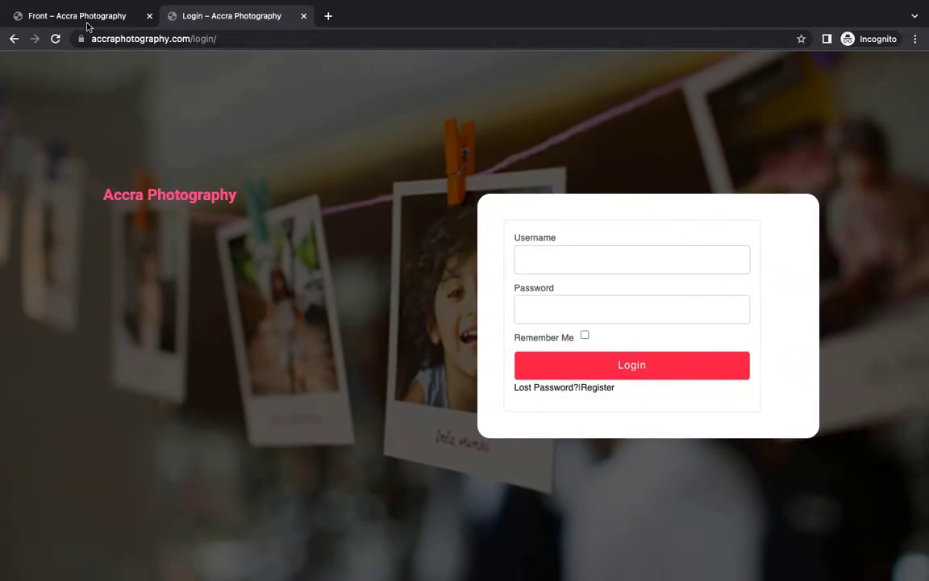
Compare the new login page against the reference login page with Captcha.
{"action": "left_click", "coordinate": [87, 24]}
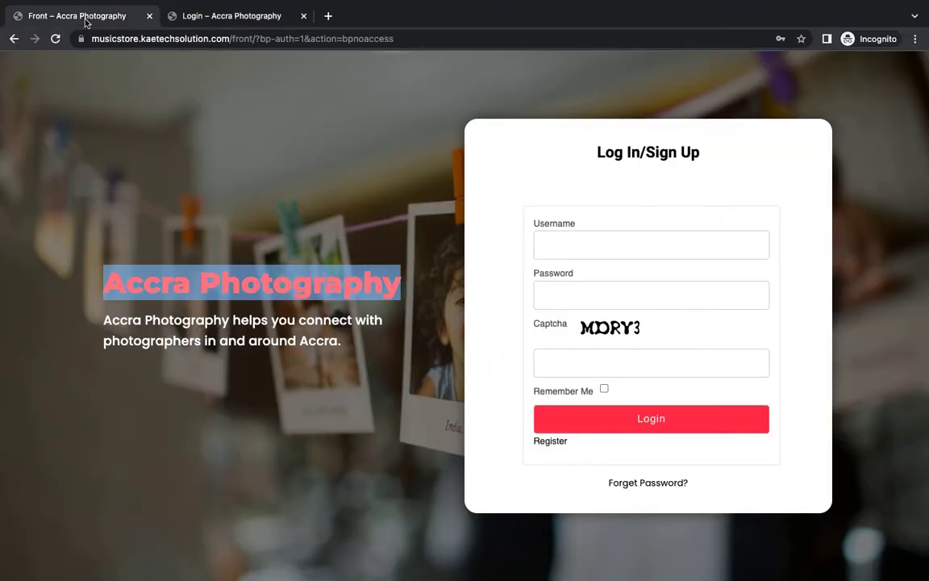
{"action": "left_click", "coordinate": [216, 22]}
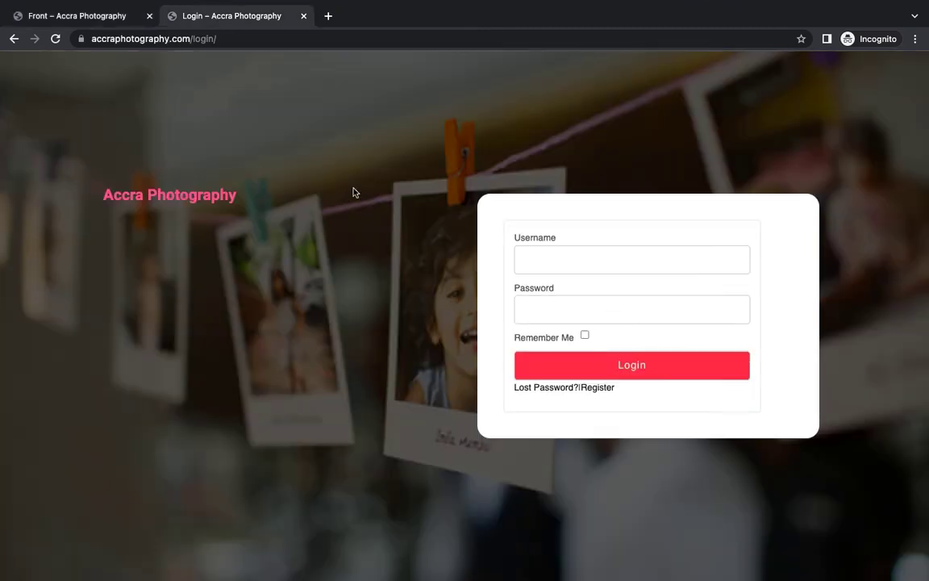
{"action": "left_click", "coordinate": [111, 15]}
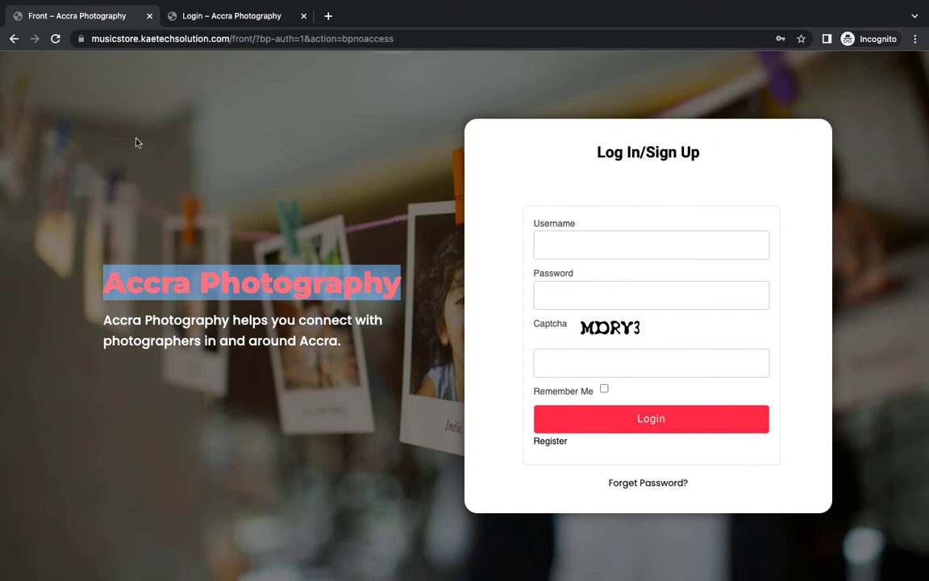
{"action": "key", "text": "super+grave"}
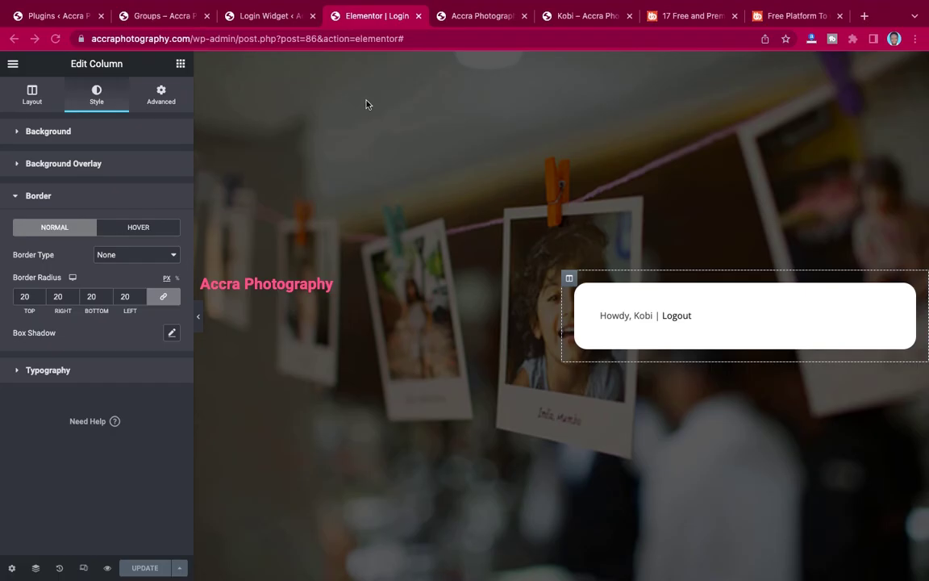
{"action": "key", "text": "super+grave"}
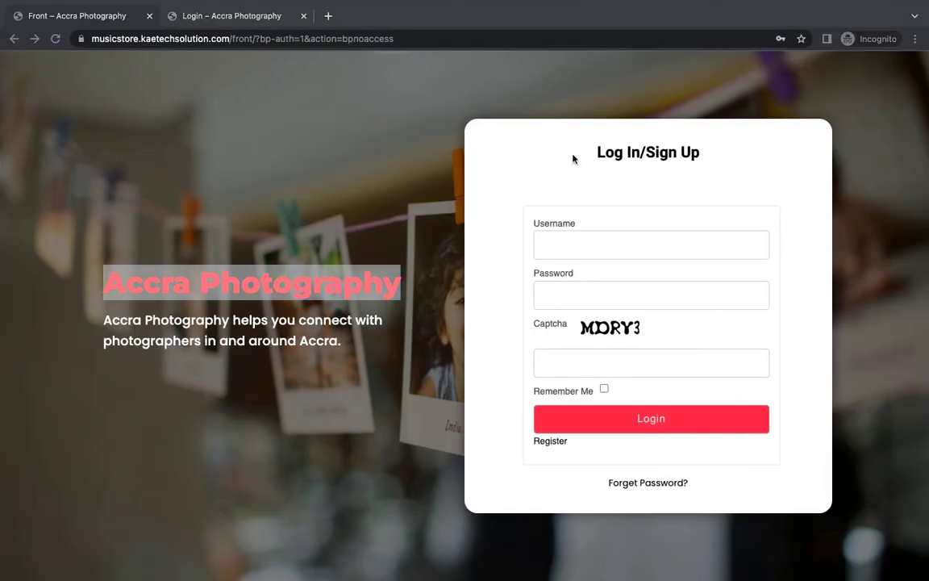
Copy the reference's Log In/Sign Up heading and bring back the Elementor Login editor window.
{"action": "key", "text": "super+Tab"}
{"action": "key", "text": "super+Tab"}
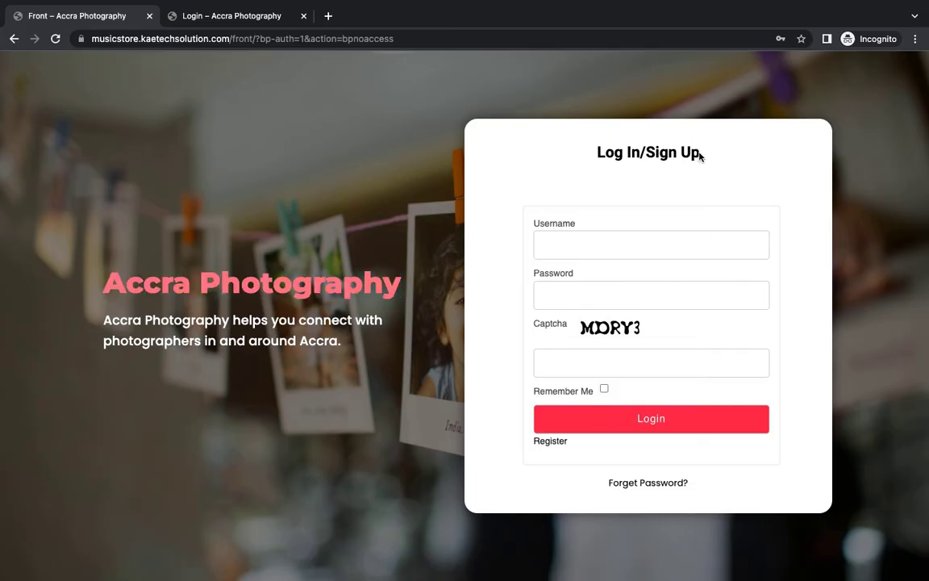
{"action": "left_click_drag", "start_coordinate": [700, 156], "coordinate": [592, 159]}
{"action": "key", "text": "ctrl+c"}
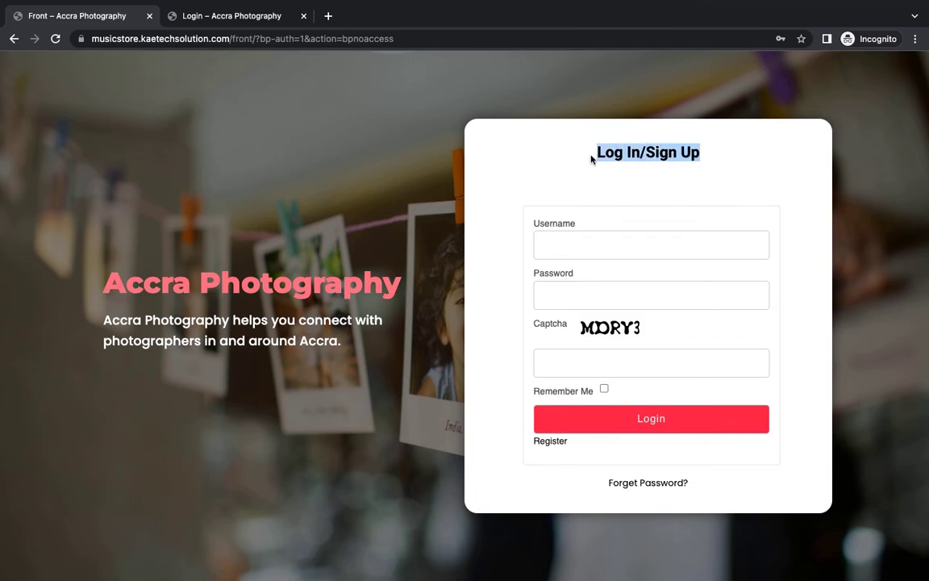
{"action": "key", "text": "super+Tab"}
{"action": "key", "text": "super+Tab"}
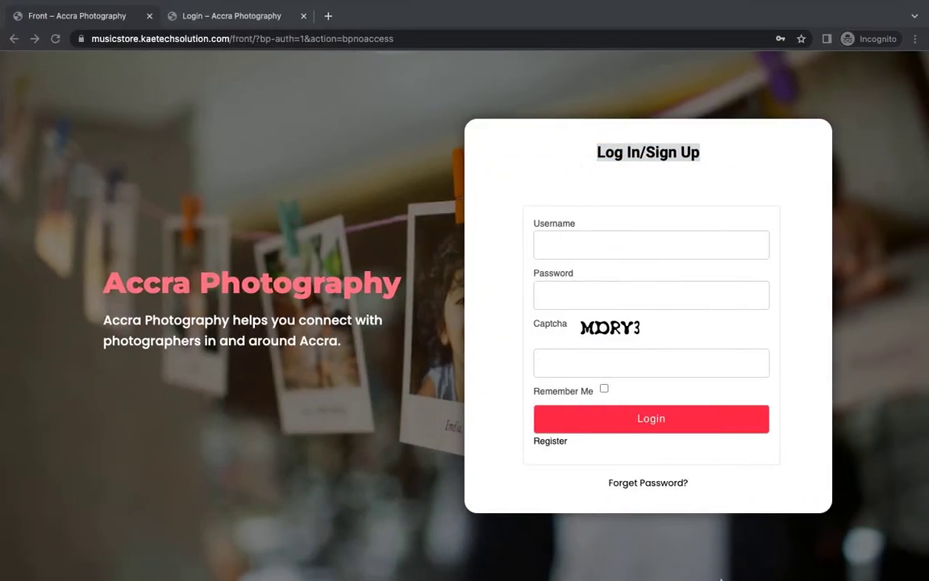
{"action": "mouse_move", "coordinate": [722, 578]}
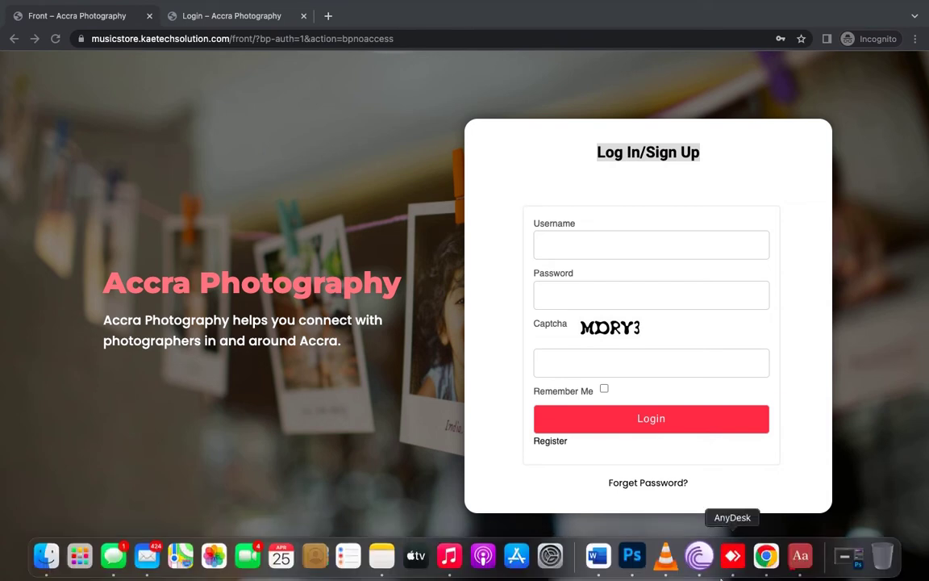
{"action": "right_click", "coordinate": [769, 556]}
{"action": "left_click", "coordinate": [793, 285]}
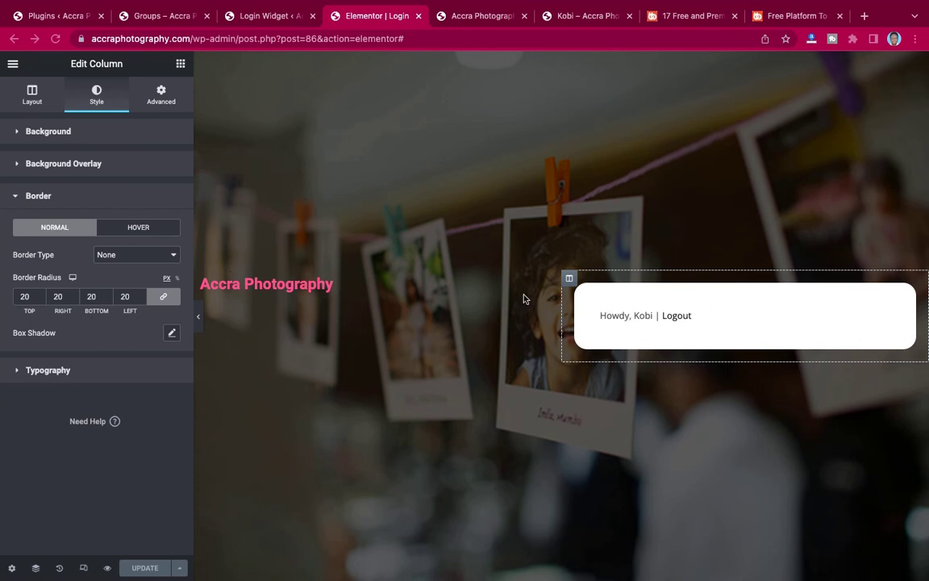
Add a centred heading reading 'Log In/Sign Up' into the white login box.
{"action": "left_click", "coordinate": [181, 65]}
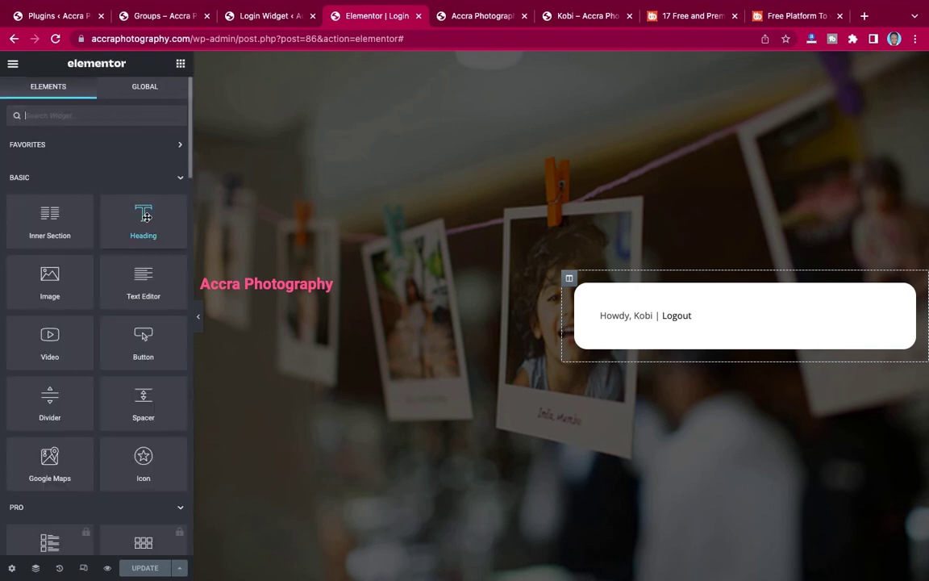
{"action": "left_click_drag", "start_coordinate": [146, 216], "coordinate": [685, 311]}
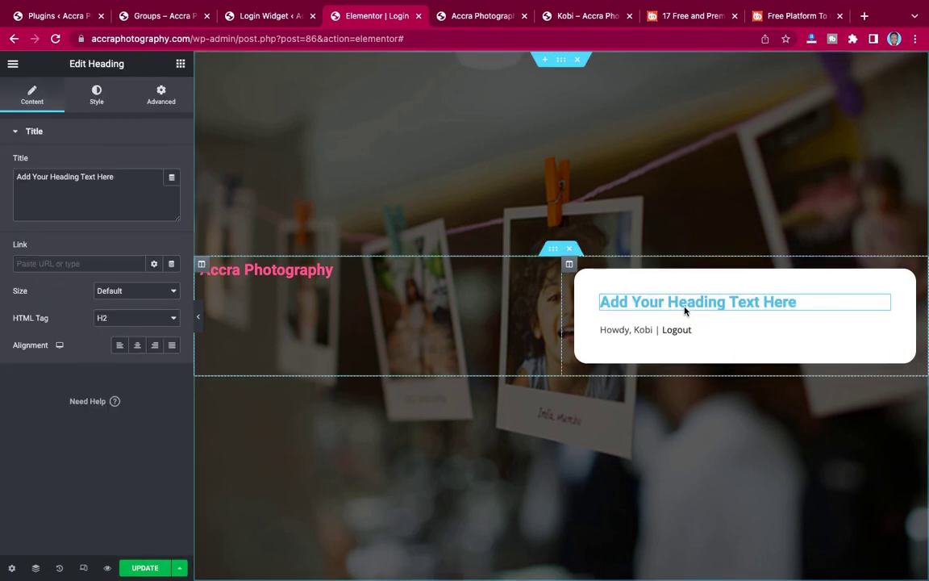
{"action": "left_click", "coordinate": [123, 185]}
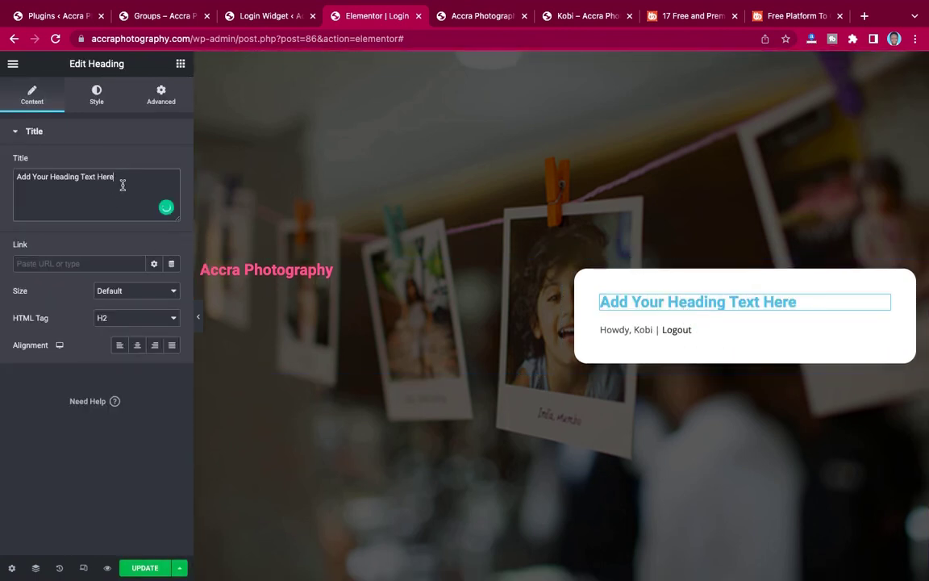
{"action": "triple_click", "coordinate": [122, 184]}
{"action": "key", "text": "ctrl+v"}
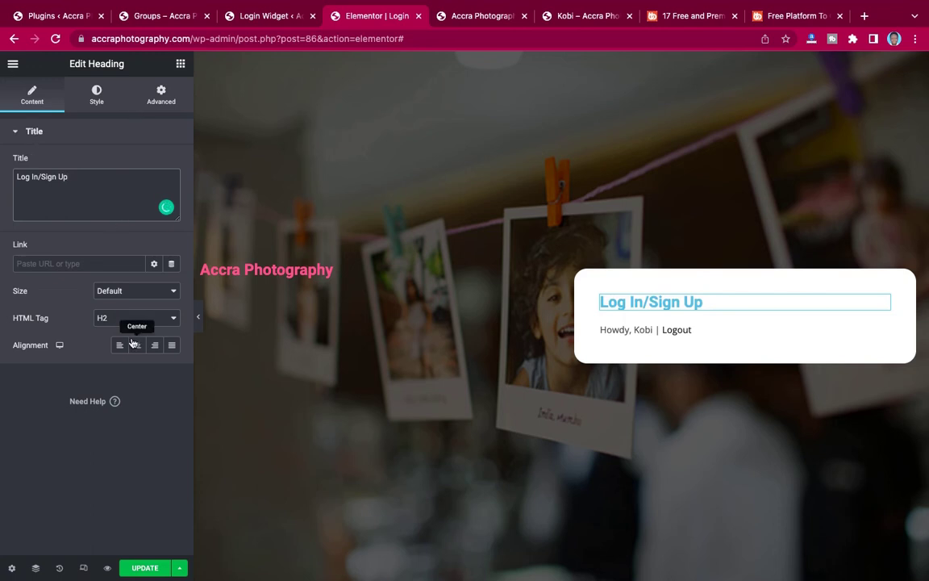
{"action": "left_click", "coordinate": [137, 344]}
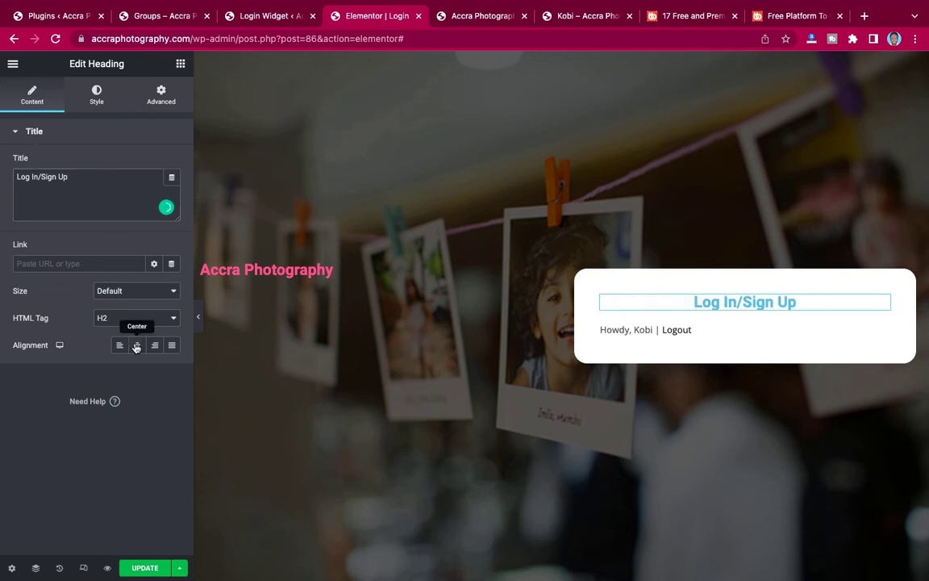
Colour the Log In/Sign Up heading text black.
{"action": "left_click", "coordinate": [96, 95]}
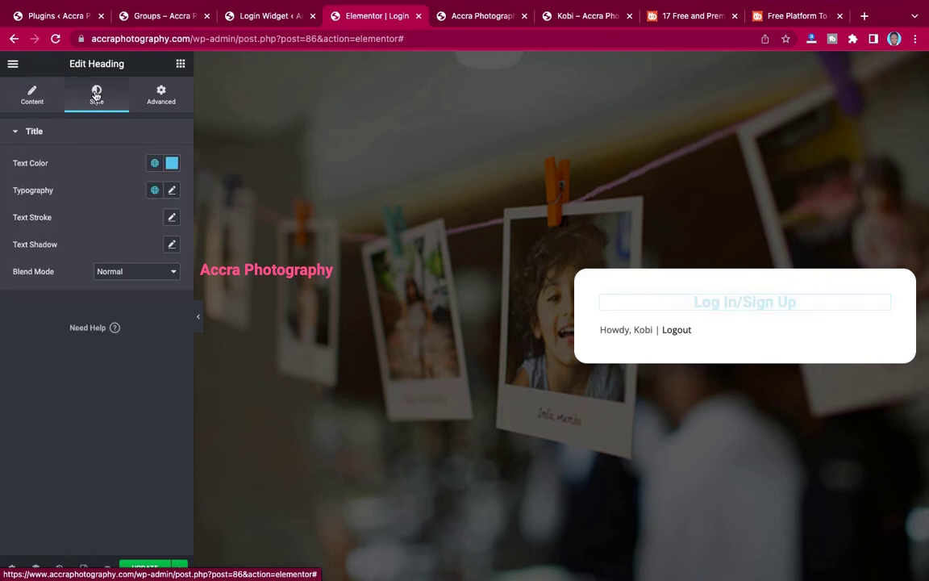
{"action": "left_click", "coordinate": [172, 163]}
{"action": "left_click_drag", "start_coordinate": [45, 290], "coordinate": [11, 437]}
{"action": "left_click", "coordinate": [36, 453]}
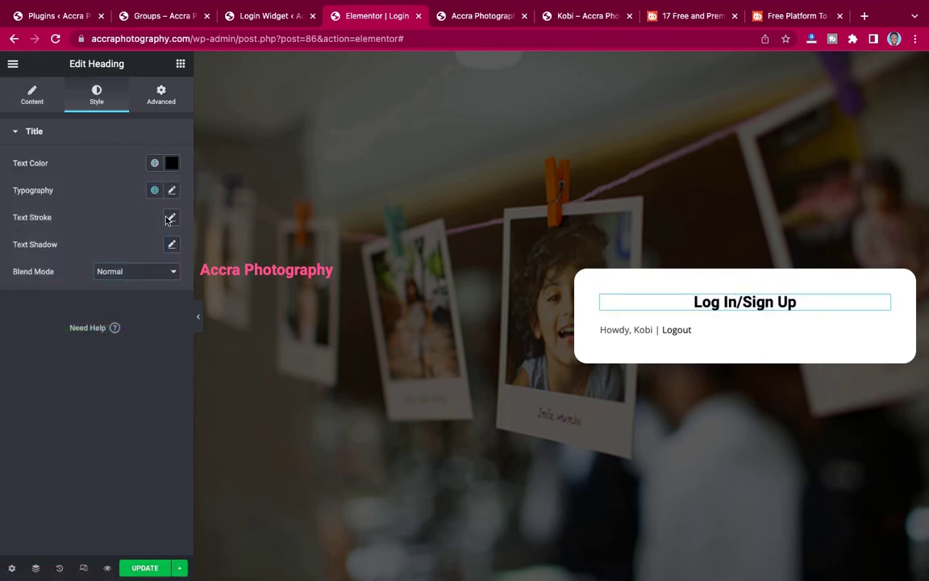
Set the heading typography to Montserrat, 25 px, weight 700.
{"action": "left_click", "coordinate": [171, 191]}
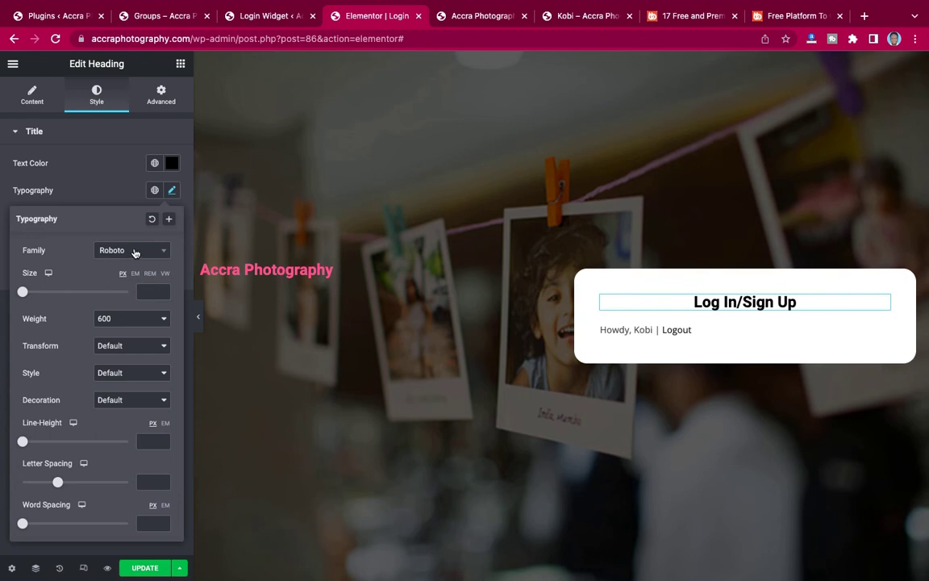
{"action": "left_click", "coordinate": [135, 253]}
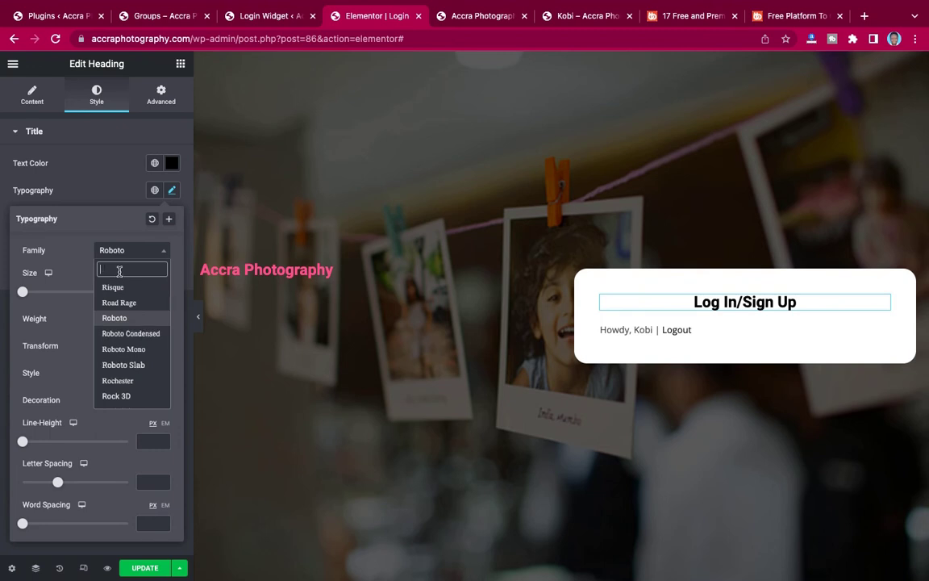
{"action": "type", "text": "monts"}
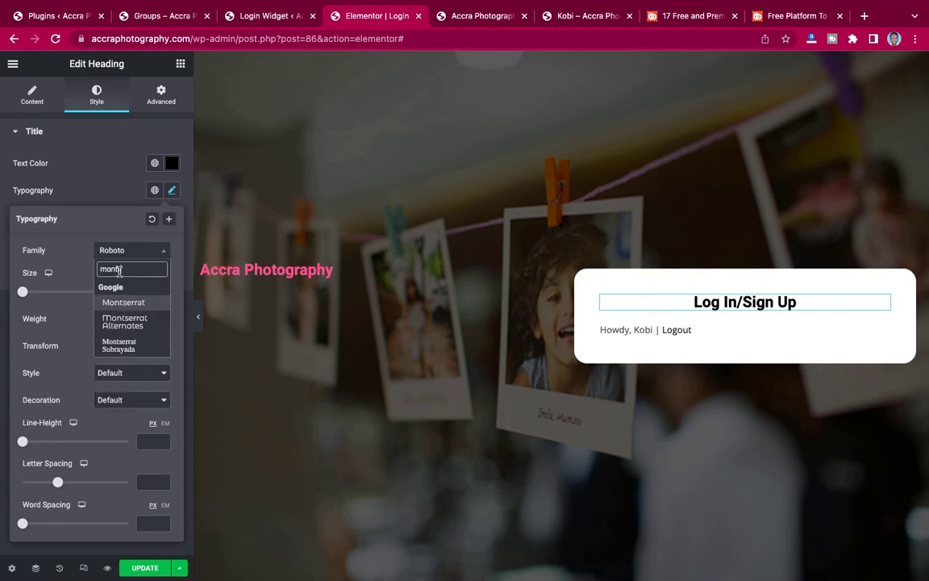
{"action": "left_click", "coordinate": [119, 301]}
{"action": "left_click", "coordinate": [150, 291]}
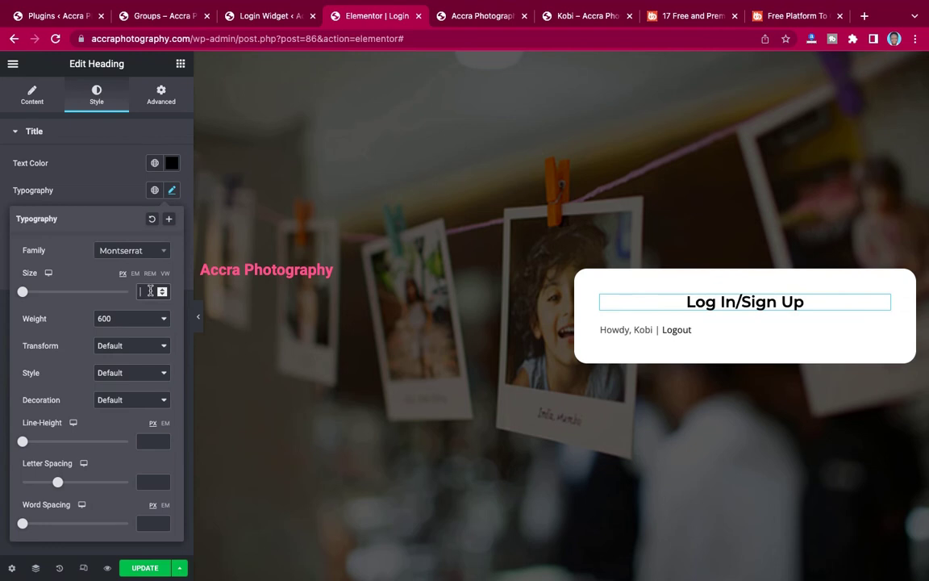
{"action": "type", "text": "20"}
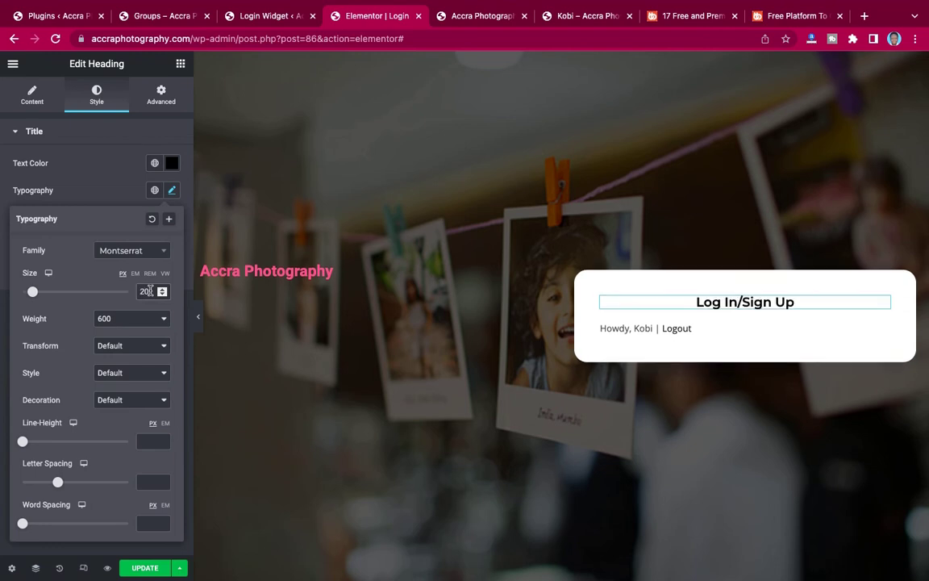
{"action": "key", "text": "BackSpace"}
{"action": "type", "text": "5"}
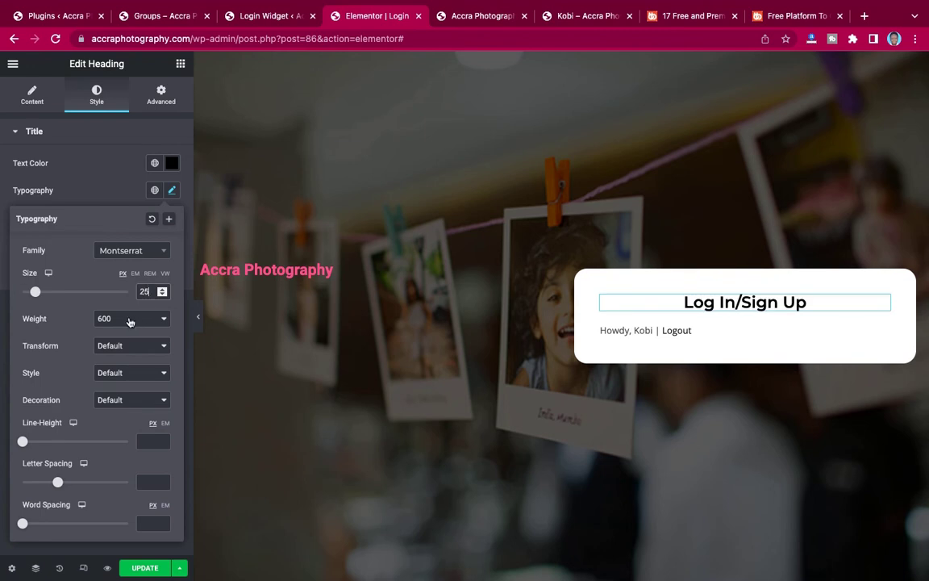
{"action": "left_click", "coordinate": [129, 321]}
{"action": "left_click", "coordinate": [128, 331]}
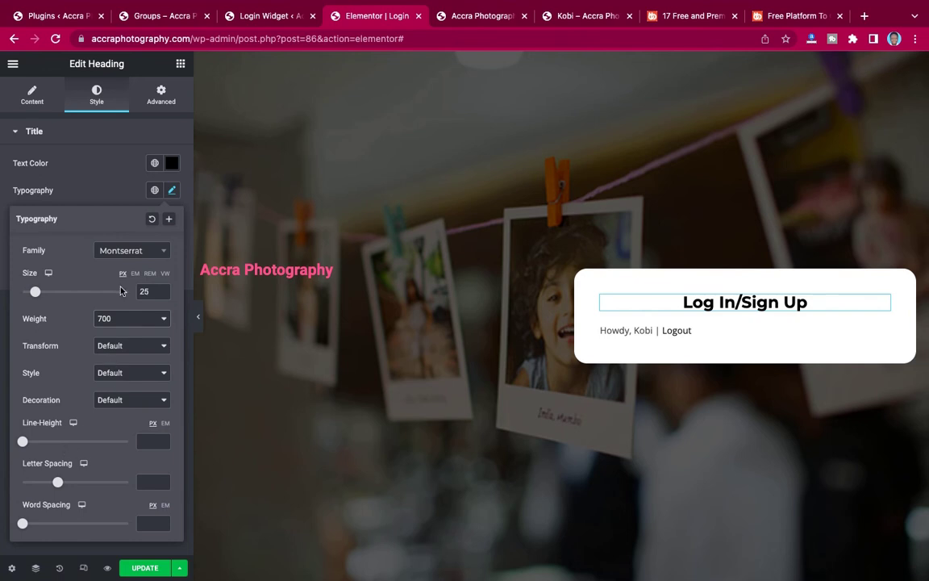
{"action": "left_click", "coordinate": [161, 94]}
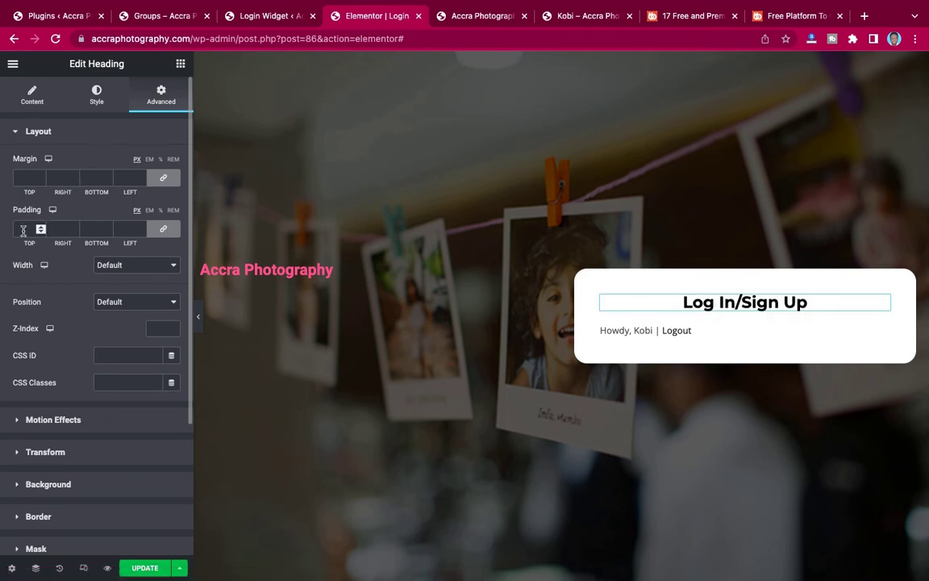
Unlink the heading's padding, give it 20 px top and bottom, and save the page.
{"action": "left_click", "coordinate": [163, 228]}
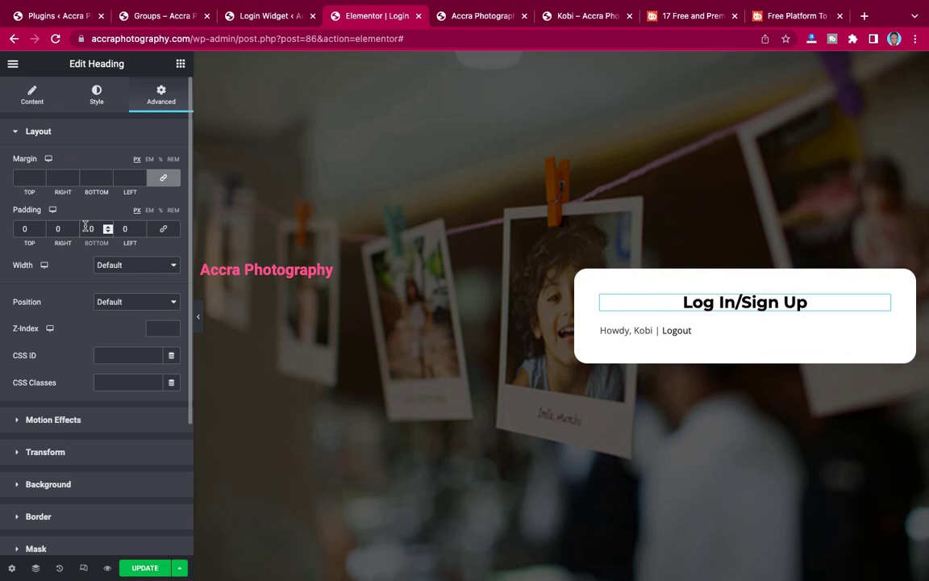
{"action": "left_click", "coordinate": [85, 228]}
{"action": "type", "text": "2"}
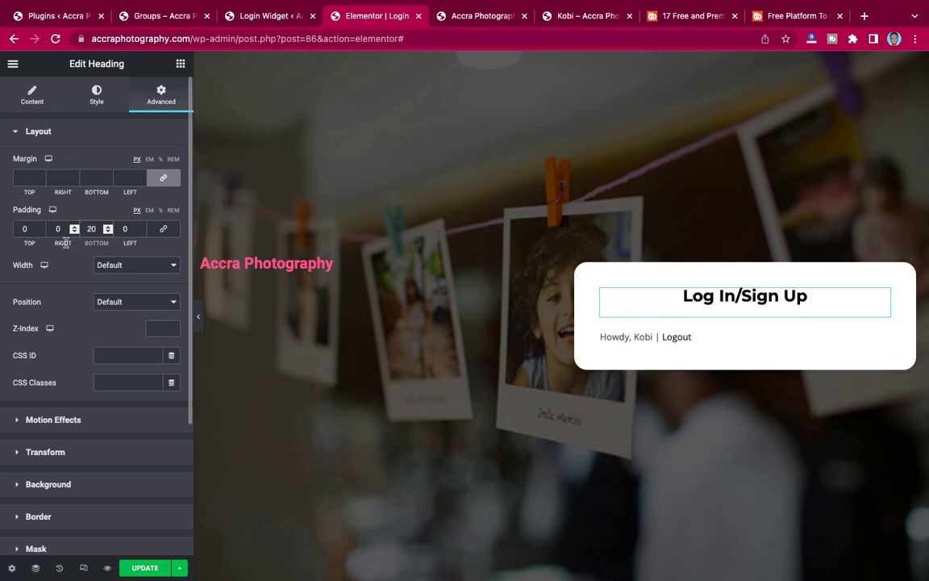
{"action": "left_click", "coordinate": [23, 228]}
{"action": "type", "text": "2"}
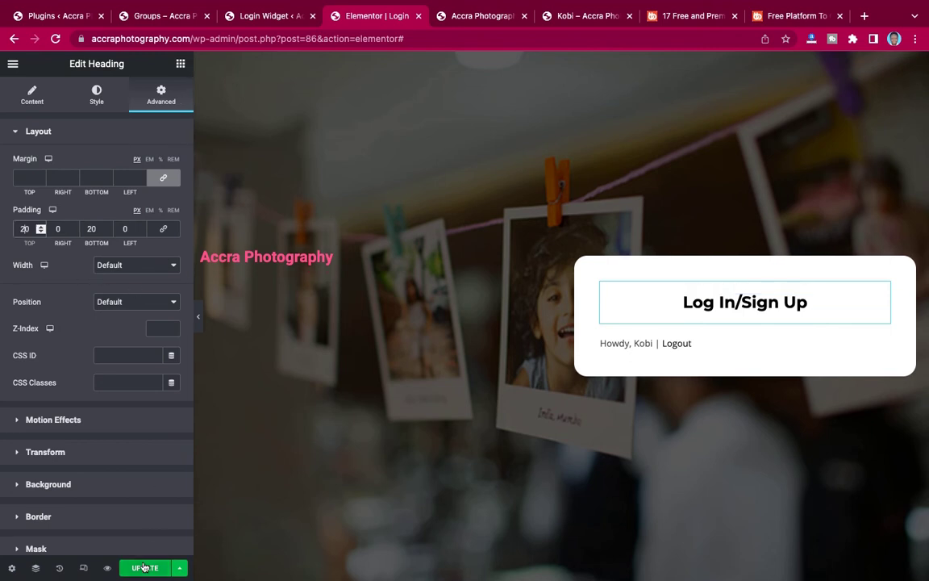
{"action": "left_click", "coordinate": [145, 568]}
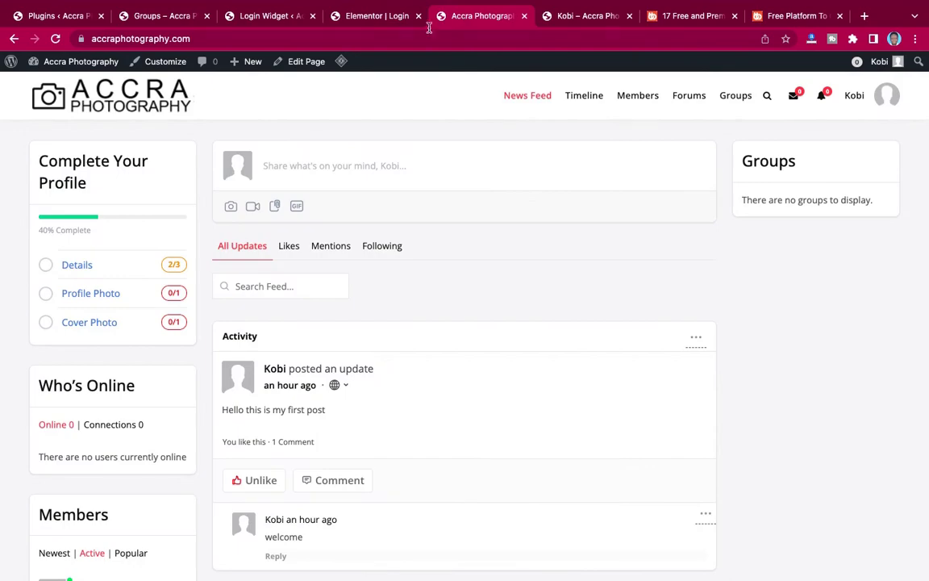
{"action": "left_click", "coordinate": [384, 19]}
{"action": "key", "text": "ctrl+Left"}
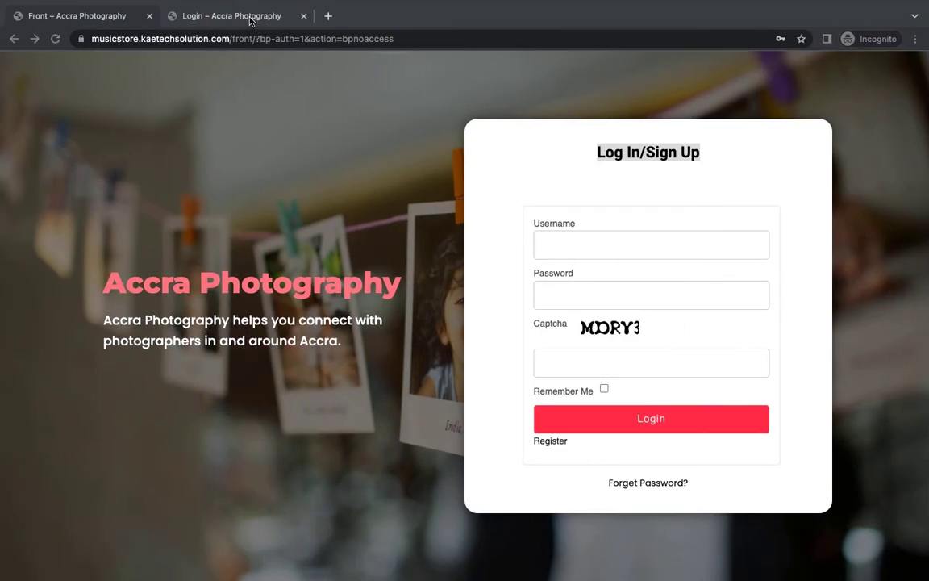
{"action": "left_click", "coordinate": [228, 18]}
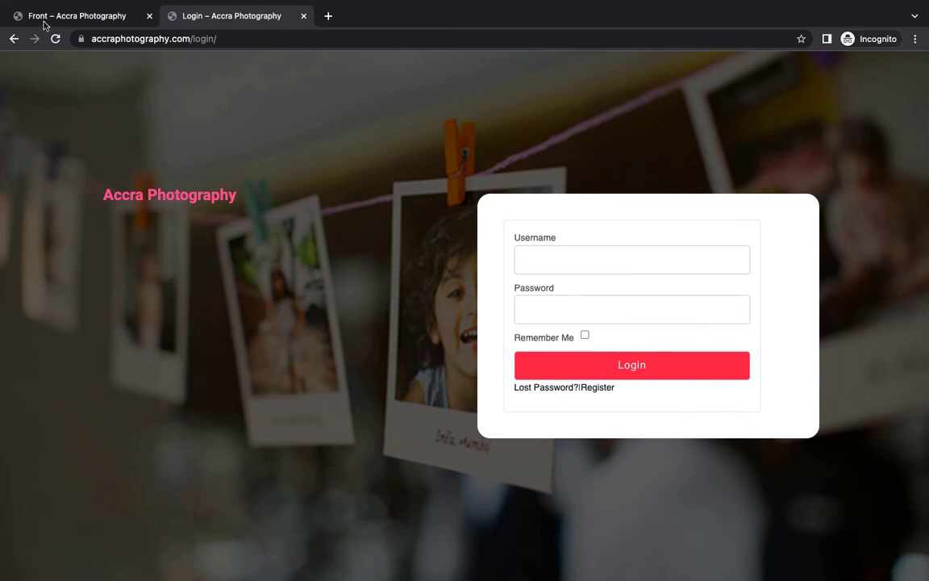
{"action": "left_click", "coordinate": [55, 38]}
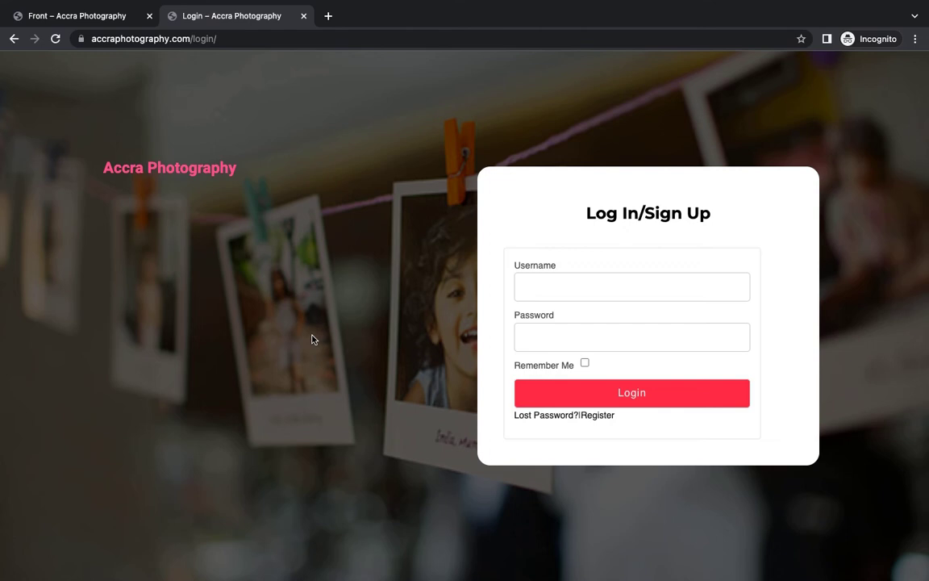
{"action": "left_click", "coordinate": [91, 19]}
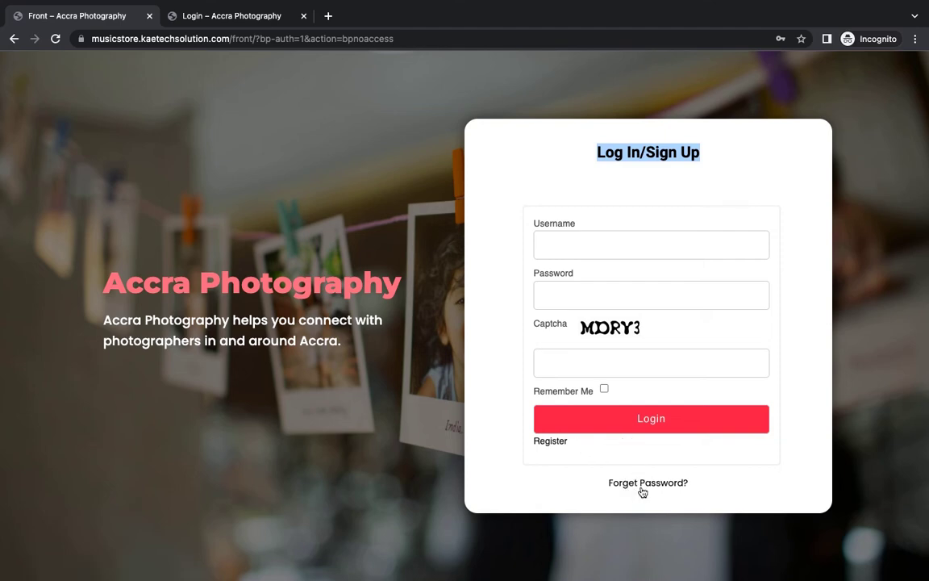
{"action": "left_click", "coordinate": [249, 18]}
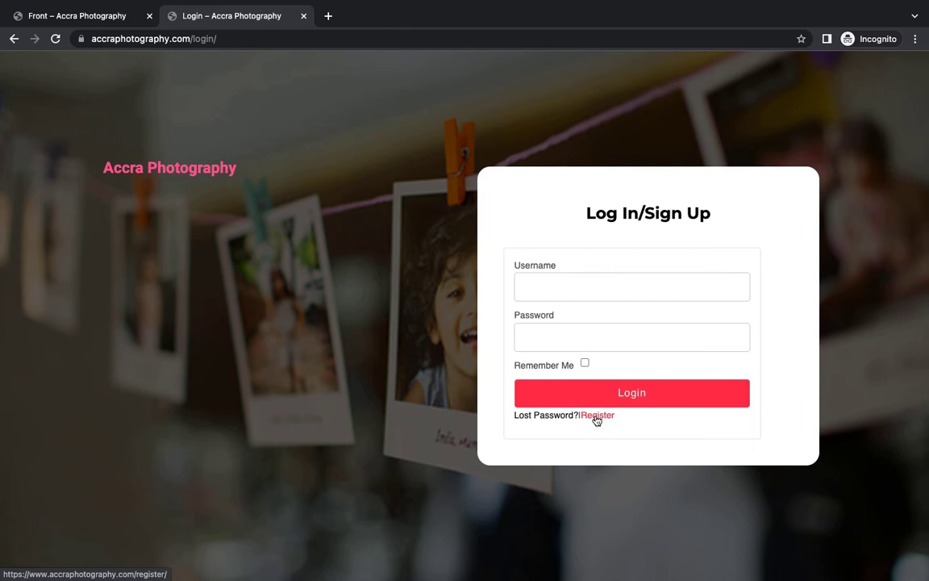
{"action": "left_click", "coordinate": [84, 19]}
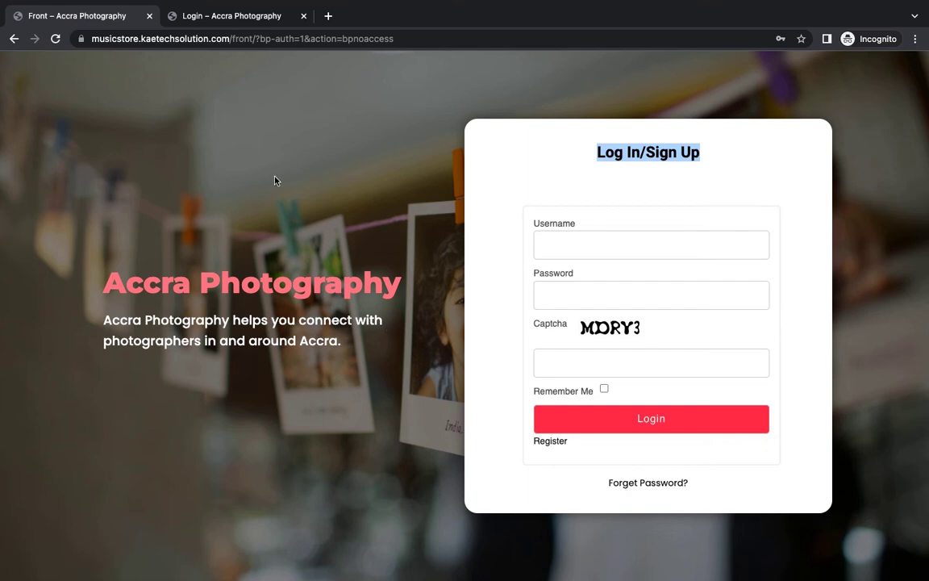
{"action": "key", "text": "ctrl+Right"}
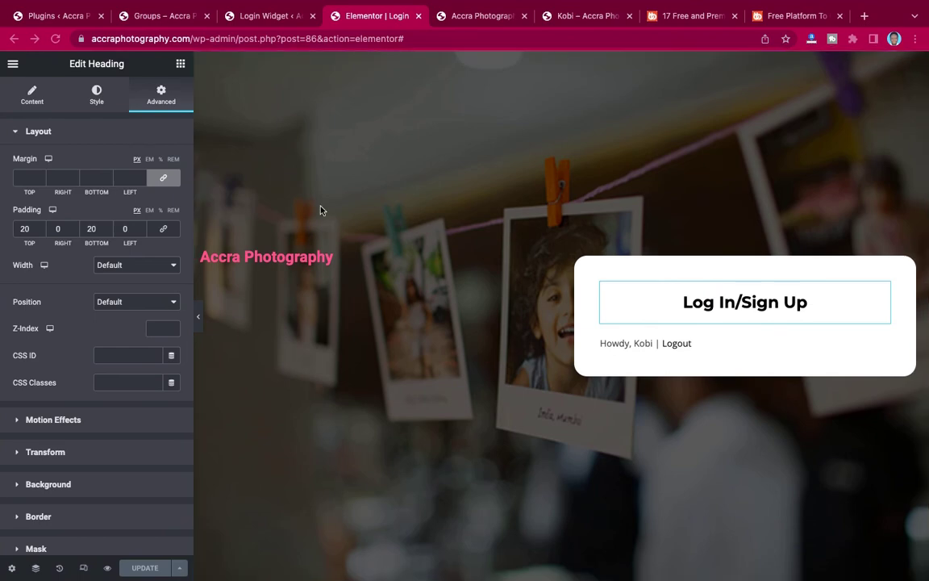
Unlink the login form widget's margins, edit its left margin, save, and reload the live page.
{"action": "key", "text": "ctrl+Left"}
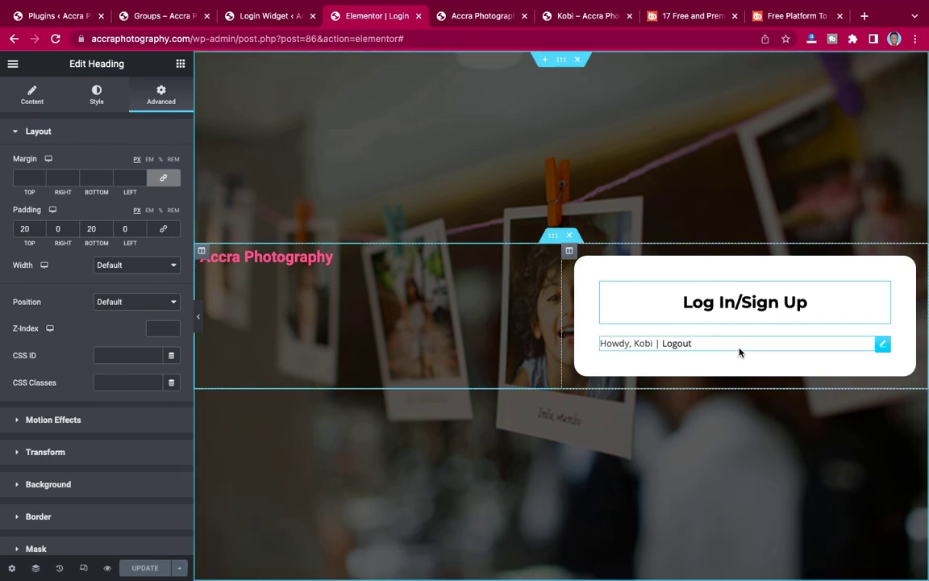
{"action": "left_click", "coordinate": [770, 343]}
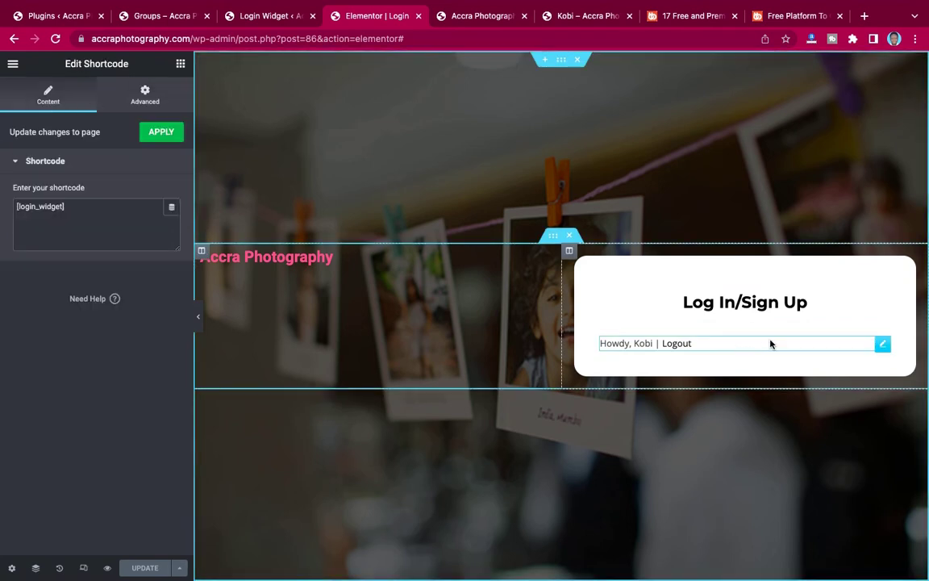
{"action": "left_click", "coordinate": [145, 95]}
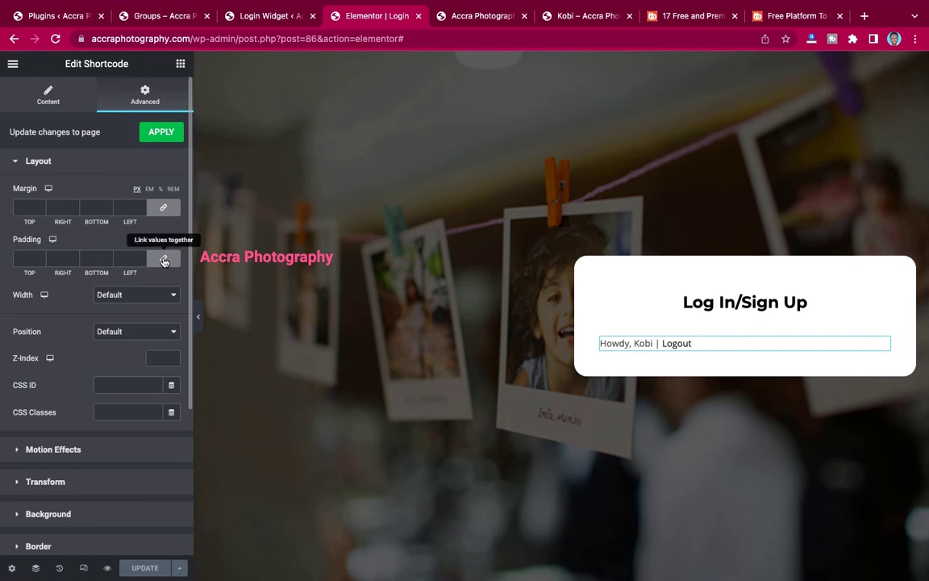
{"action": "left_click", "coordinate": [165, 207]}
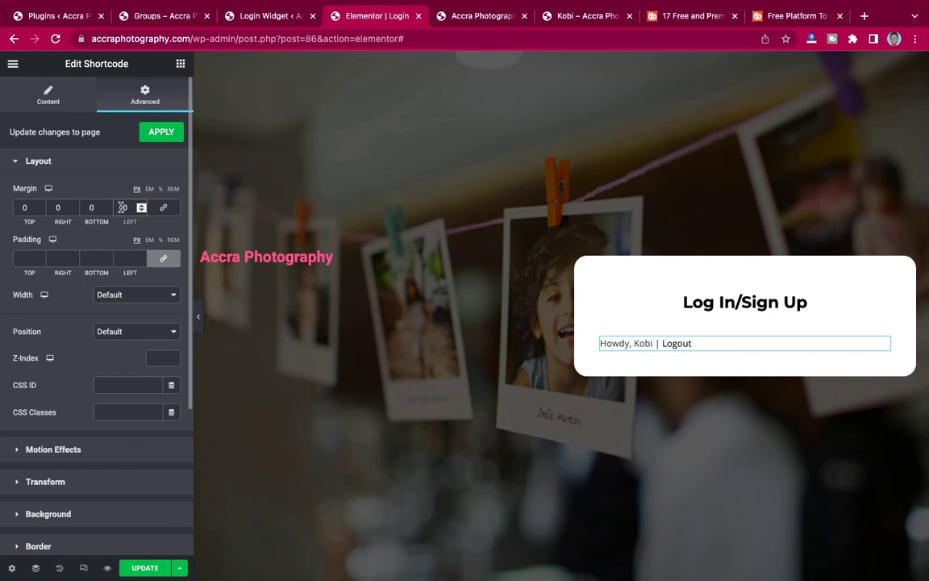
{"action": "type", "text": "0"}
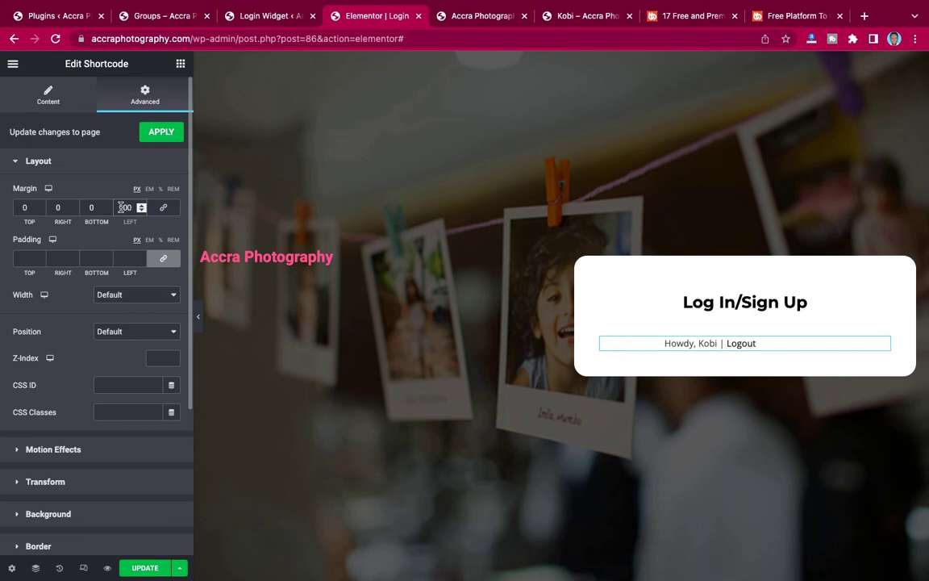
{"action": "left_click", "coordinate": [138, 568]}
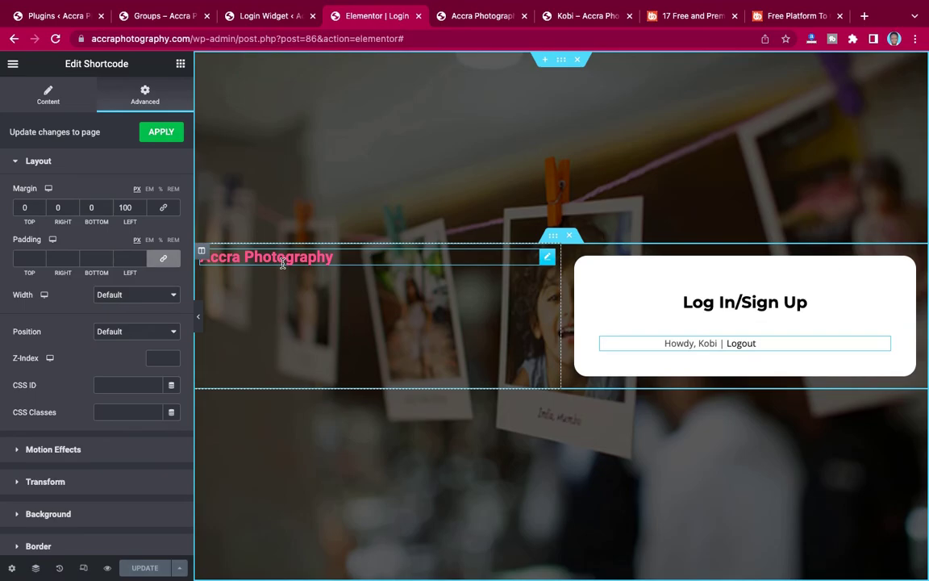
{"action": "key", "text": "ctrl+Left"}
{"action": "left_click", "coordinate": [55, 38]}
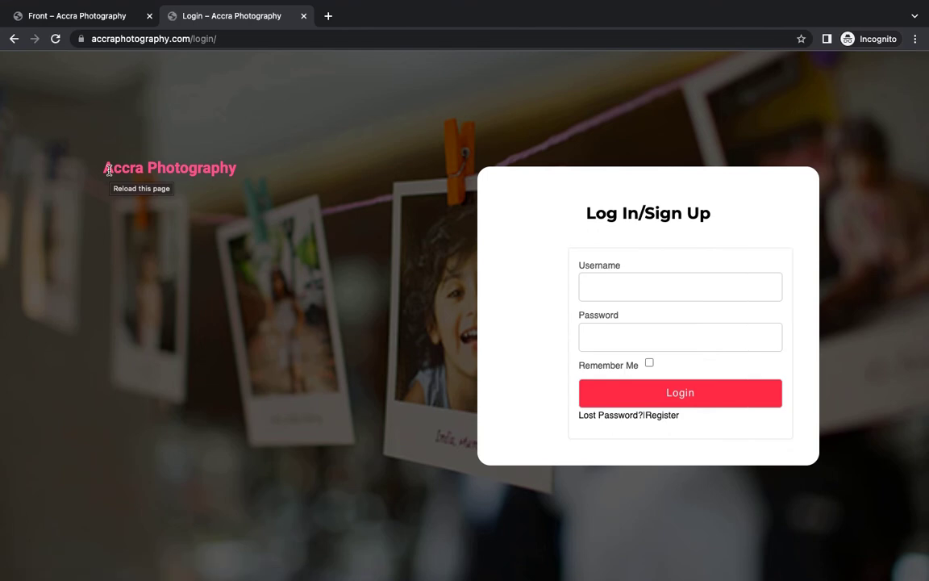
Set the form's left margin to 50, save, and reload the live login page.
{"action": "key", "text": "ctrl+Right"}
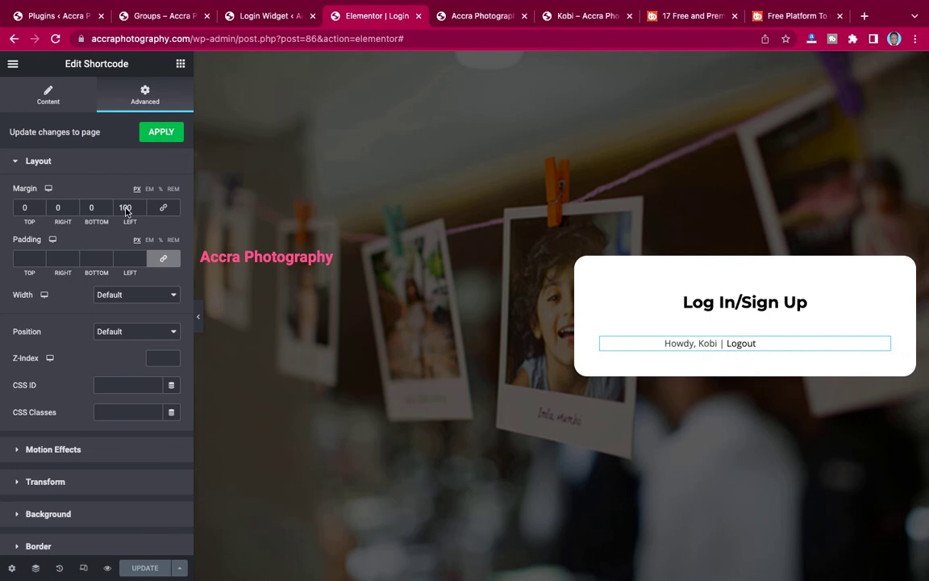
{"action": "double_click", "coordinate": [125, 207]}
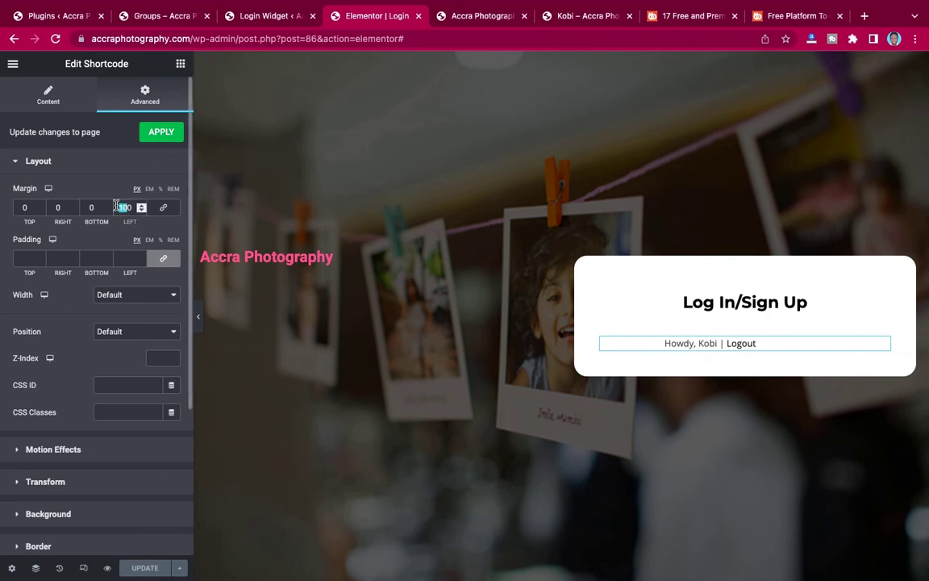
{"action": "type", "text": "50"}
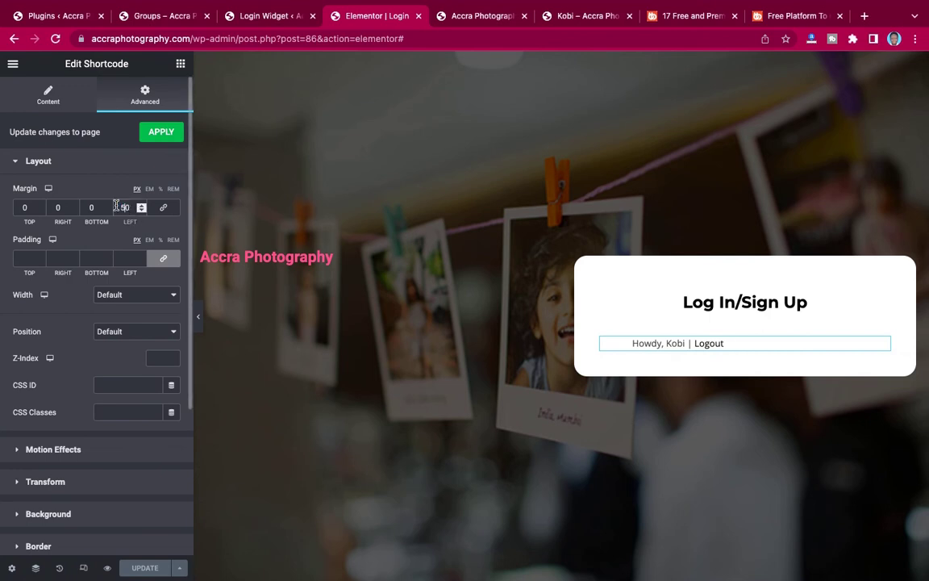
{"action": "left_click", "coordinate": [138, 567]}
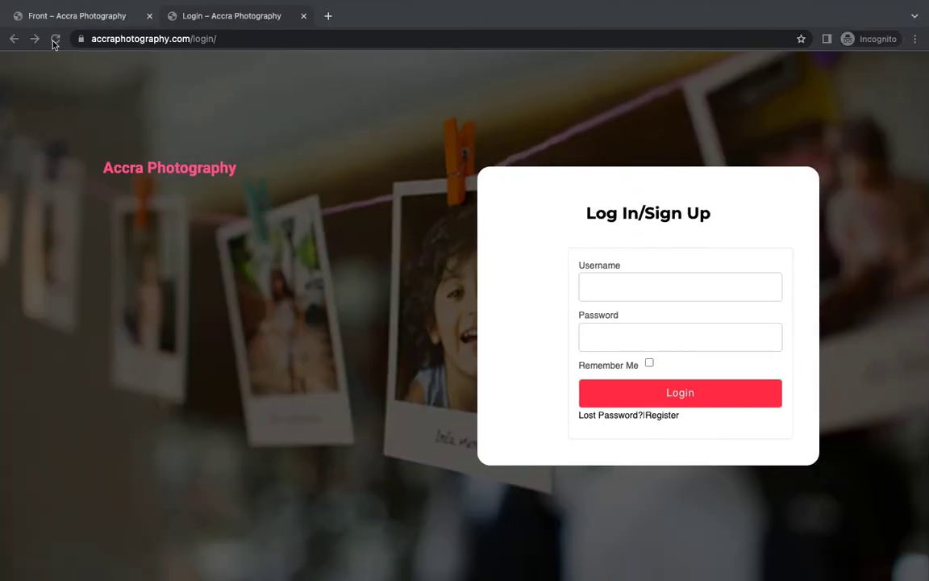
{"action": "left_click", "coordinate": [55, 40]}
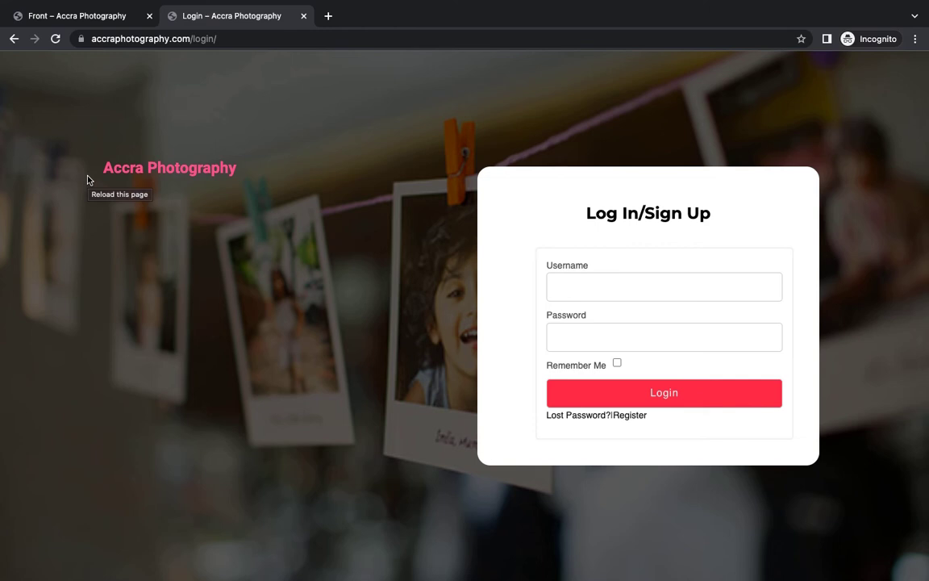
Reduce the form's left margin from 50 to 30, save, and reload to check.
{"action": "key", "text": "ctrl+Right"}
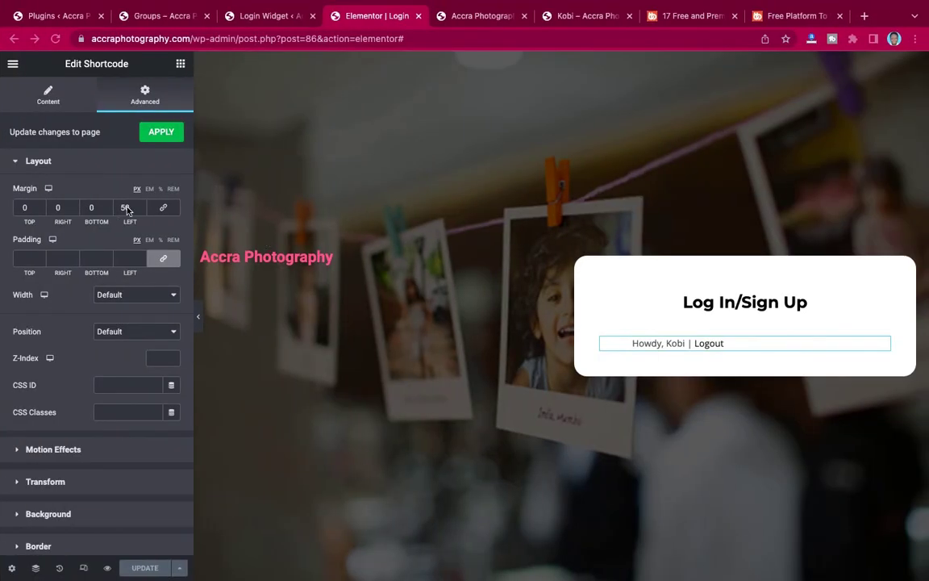
{"action": "left_click_drag", "start_coordinate": [128, 207], "coordinate": [113, 207]}
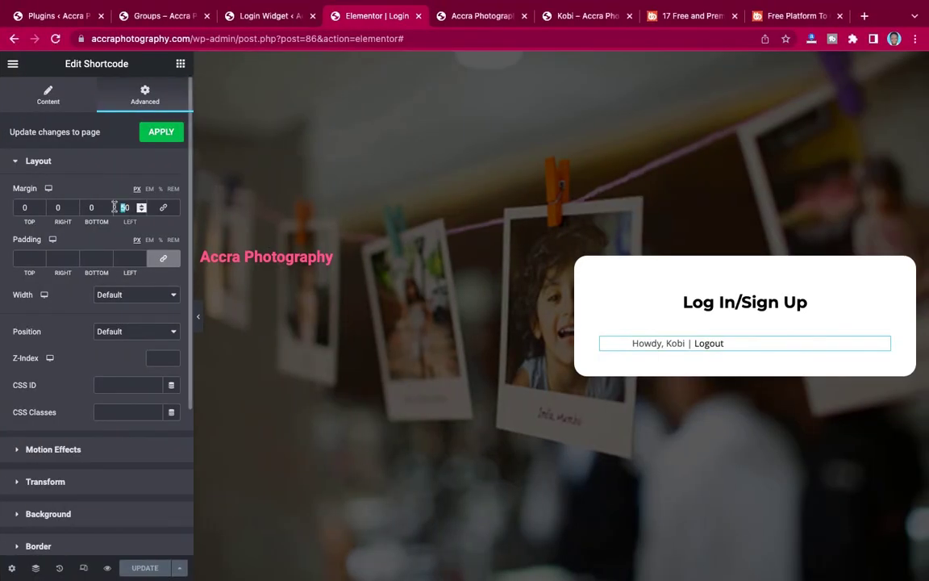
{"action": "type", "text": "3"}
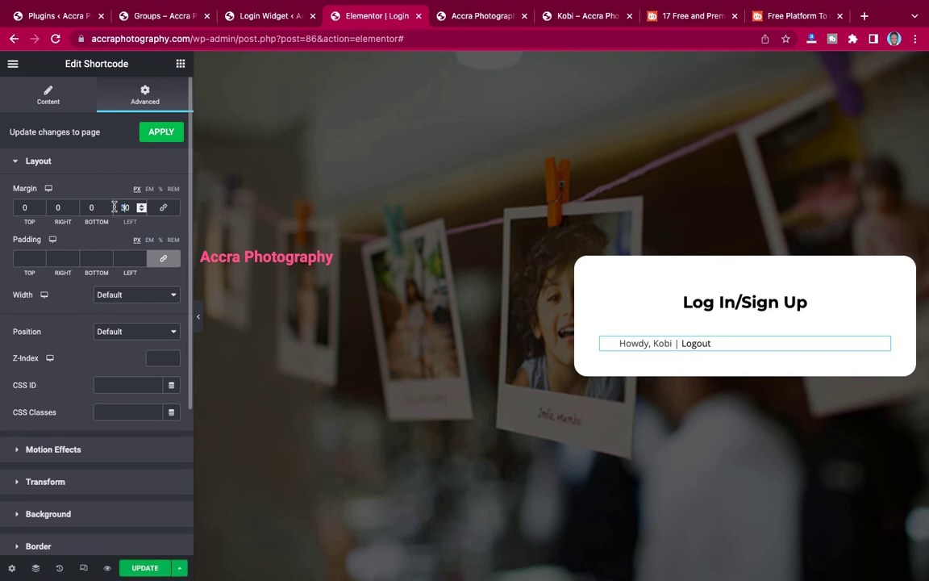
{"action": "left_click", "coordinate": [144, 567]}
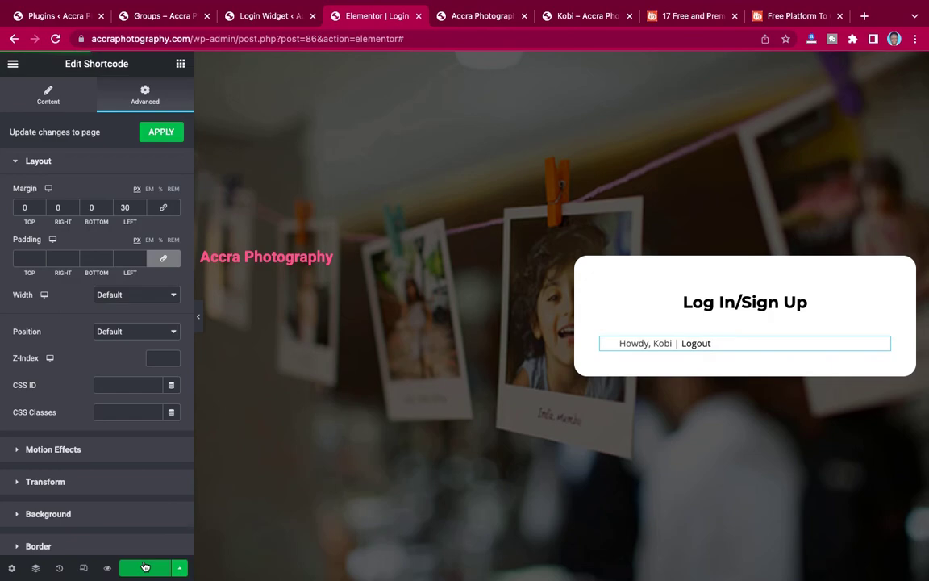
{"action": "key", "text": "ctrl+Left"}
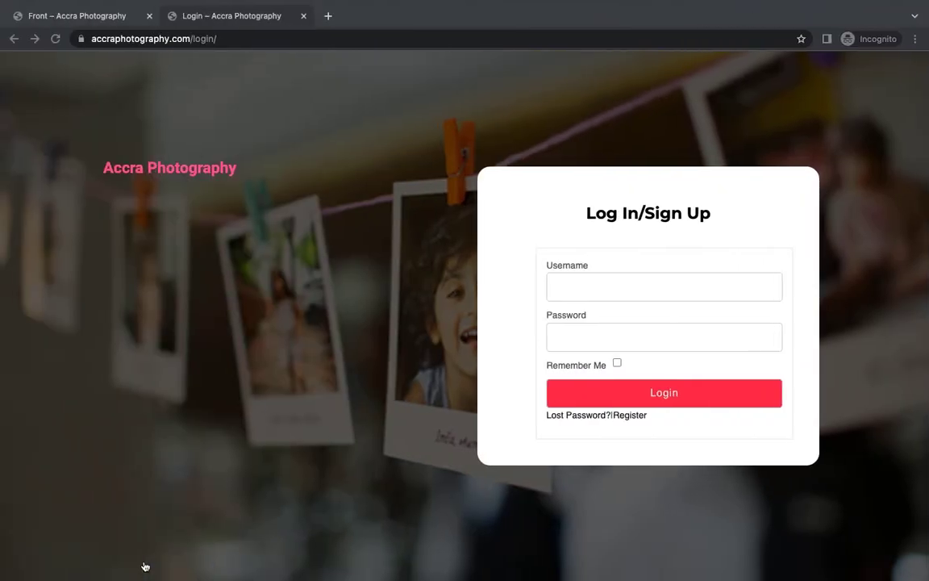
{"action": "left_click", "coordinate": [55, 40]}
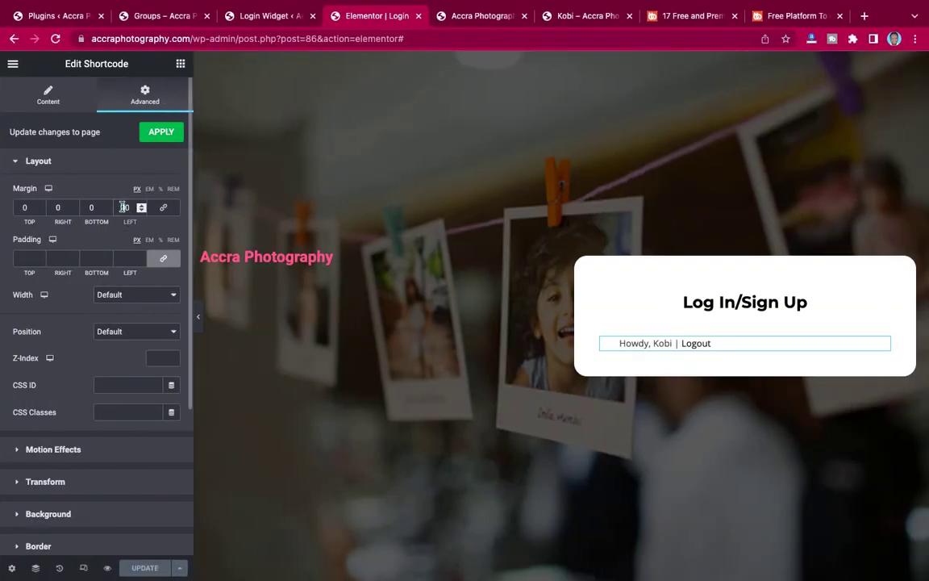
Reduce the left margin to 20, save, and compare the reloaded live page with the editor.
{"action": "double_click", "coordinate": [123, 208]}
{"action": "type", "text": "20"}
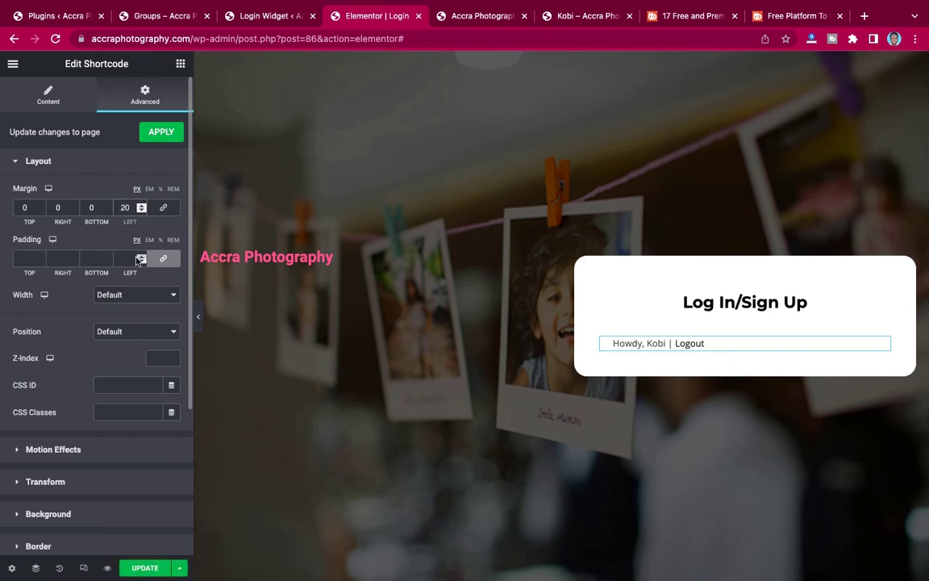
{"action": "left_click", "coordinate": [136, 569]}
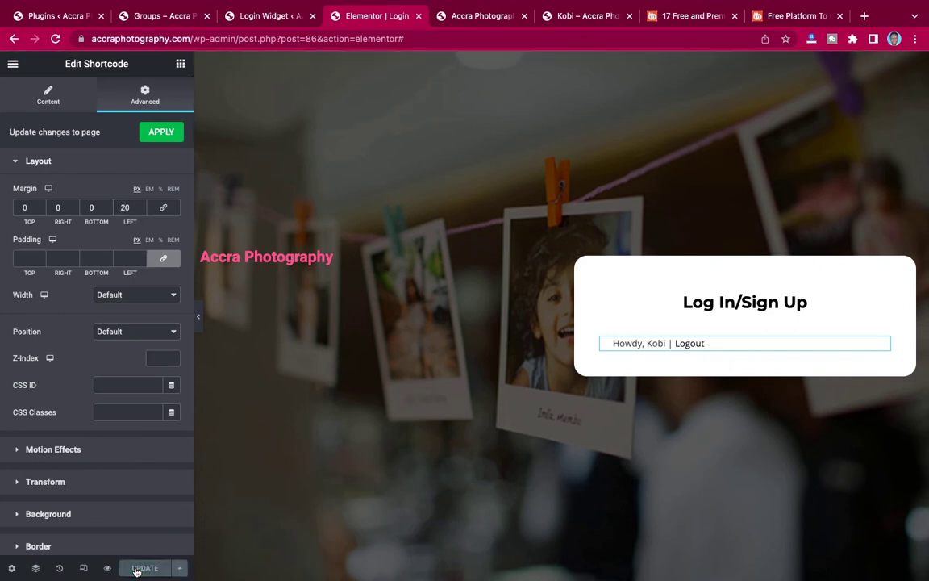
{"action": "key", "text": "ctrl+Left"}
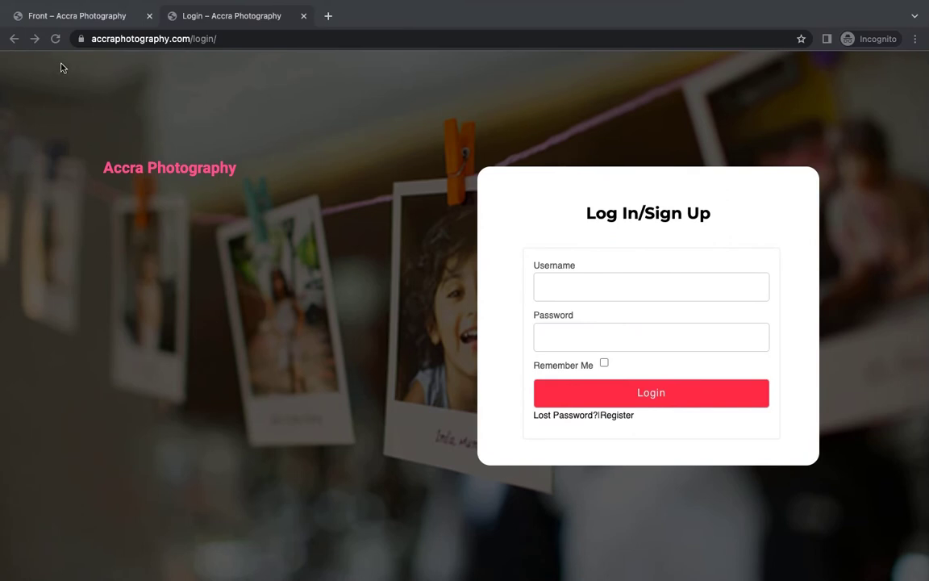
{"action": "left_click", "coordinate": [55, 38]}
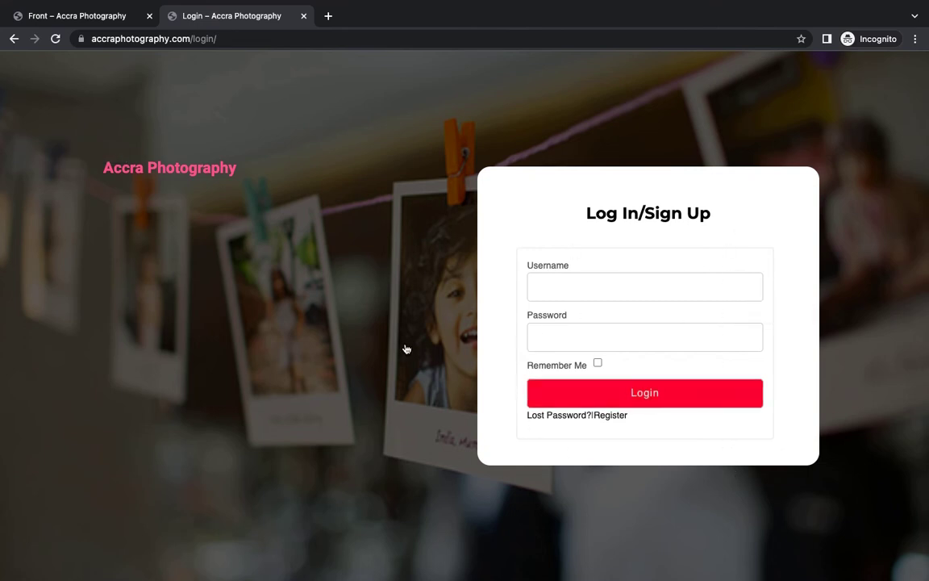
{"action": "key", "text": "ctrl+Right"}
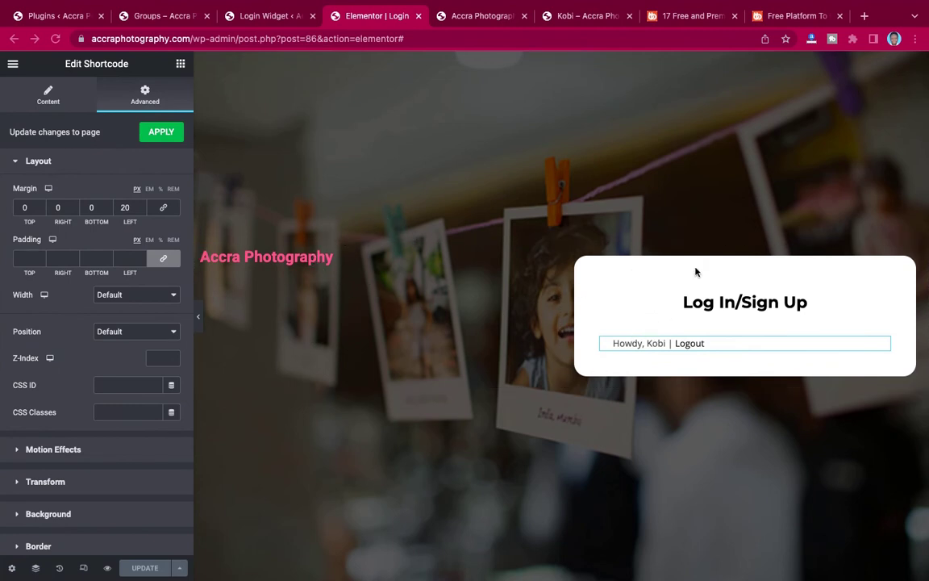
{"action": "key", "text": "ctrl+Left"}
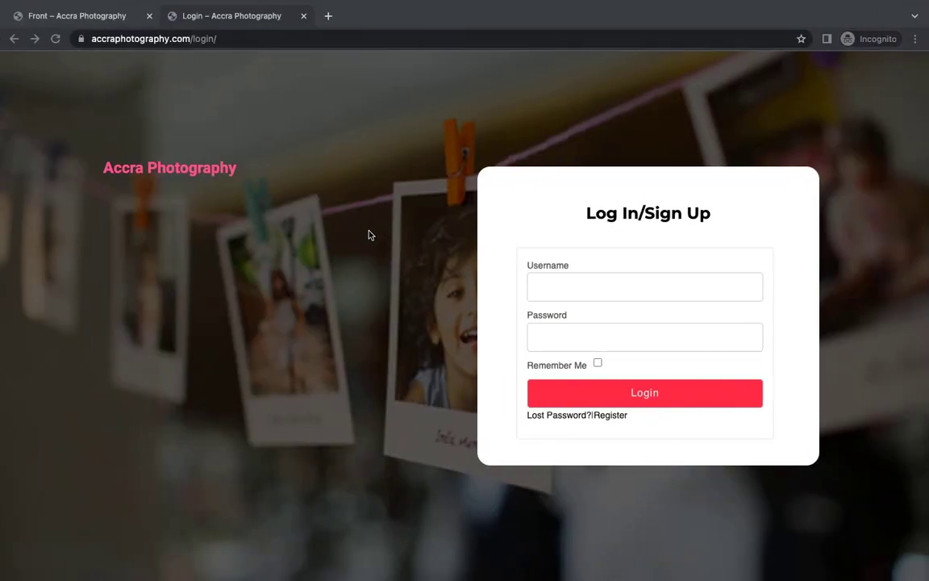
{"action": "key", "text": "ctrl+Right"}
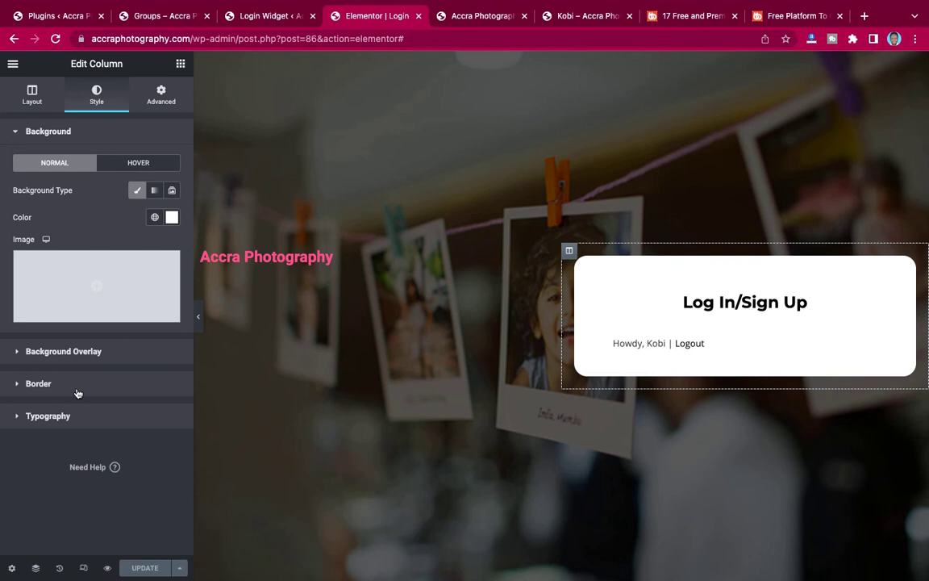
Add a box shadow to the login box with 35 blur and 0.81 opacity, then save.
{"action": "left_click", "coordinate": [78, 393]}
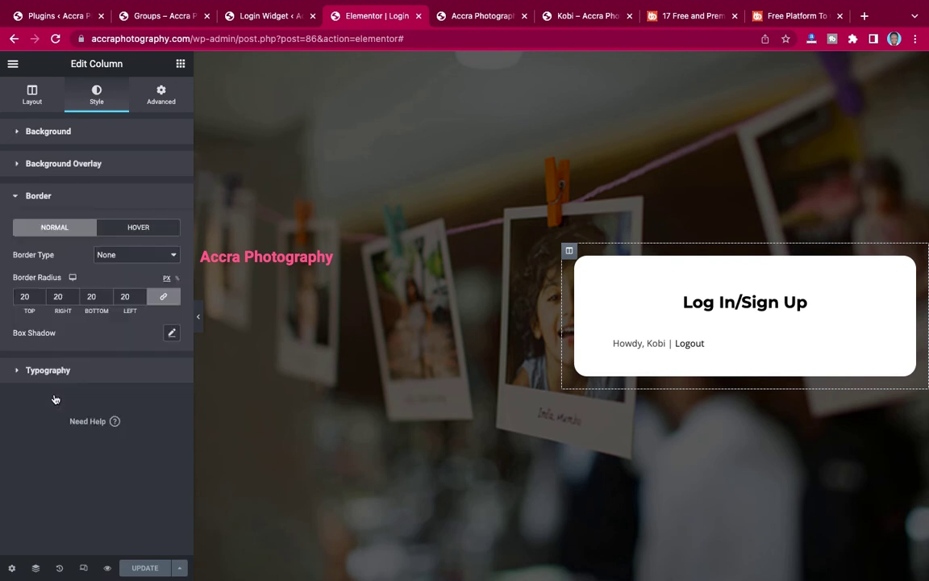
{"action": "left_click", "coordinate": [172, 333]}
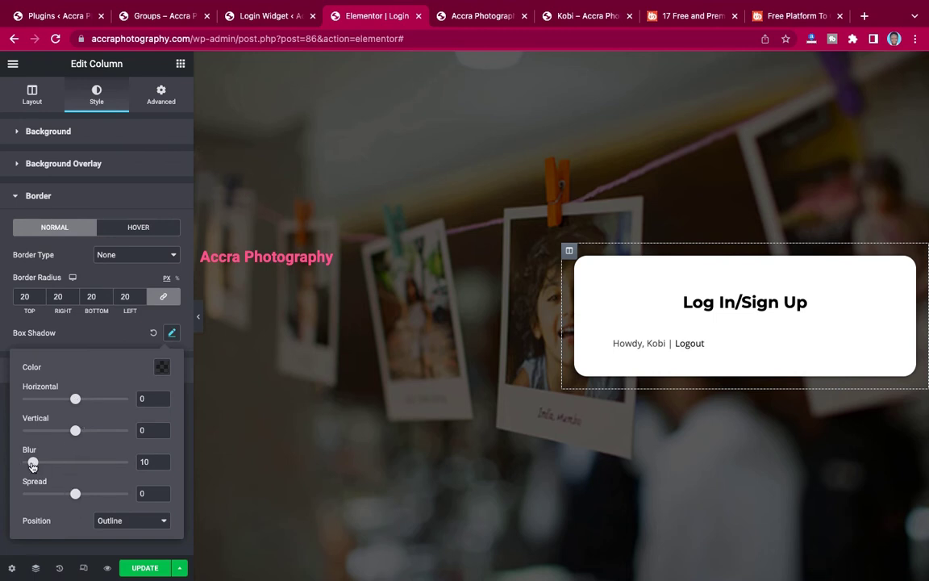
{"action": "left_click_drag", "start_coordinate": [32, 465], "coordinate": [59, 465]}
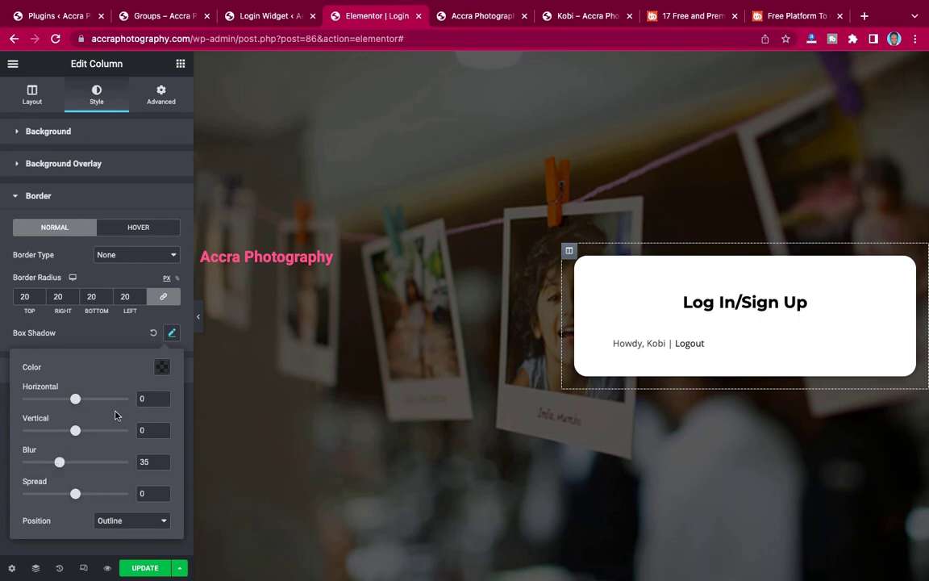
{"action": "left_click", "coordinate": [162, 368]}
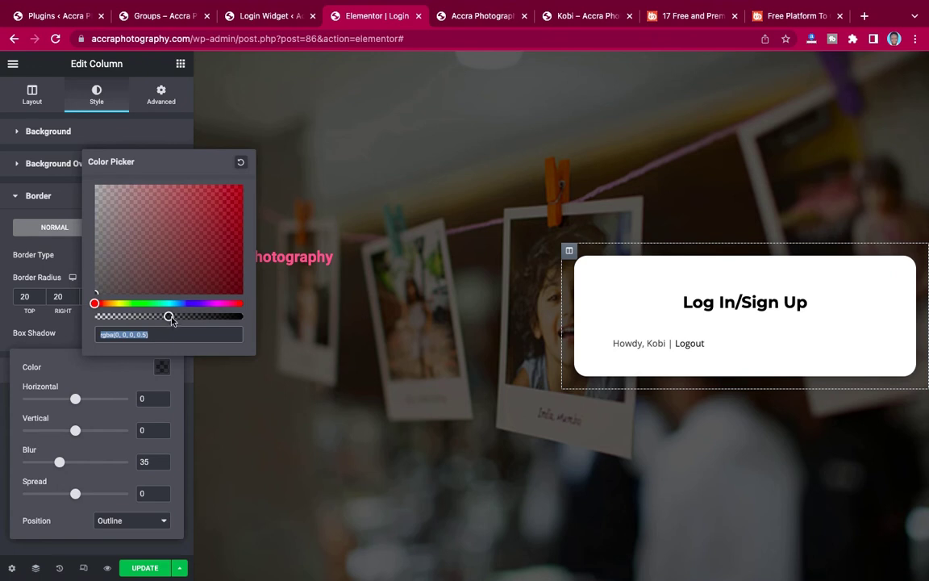
{"action": "left_click_drag", "start_coordinate": [168, 316], "coordinate": [214, 317]}
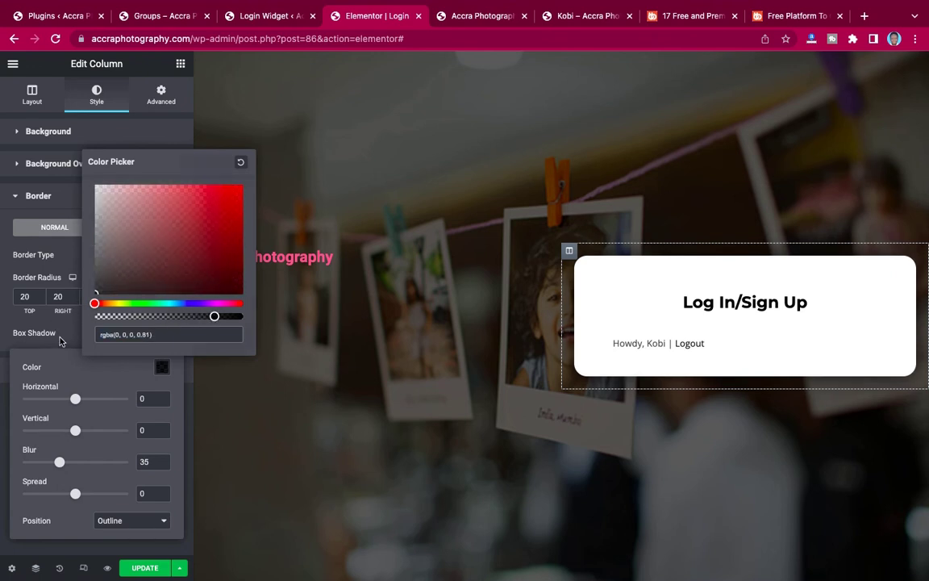
{"action": "left_click", "coordinate": [54, 302]}
{"action": "left_click", "coordinate": [148, 569]}
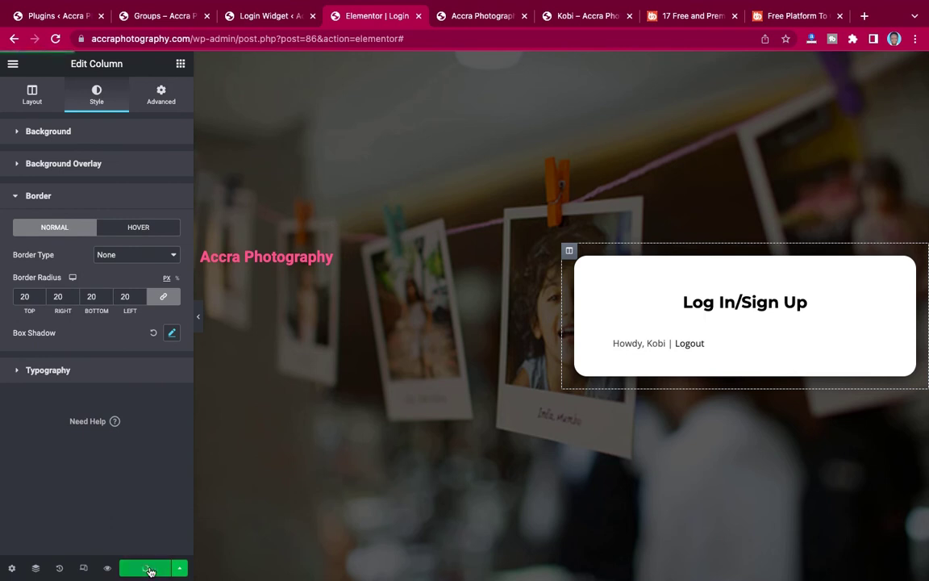
Set the Accra Photography heading to Montserrat, weight 800, size 50.
{"action": "left_click", "coordinate": [303, 256]}
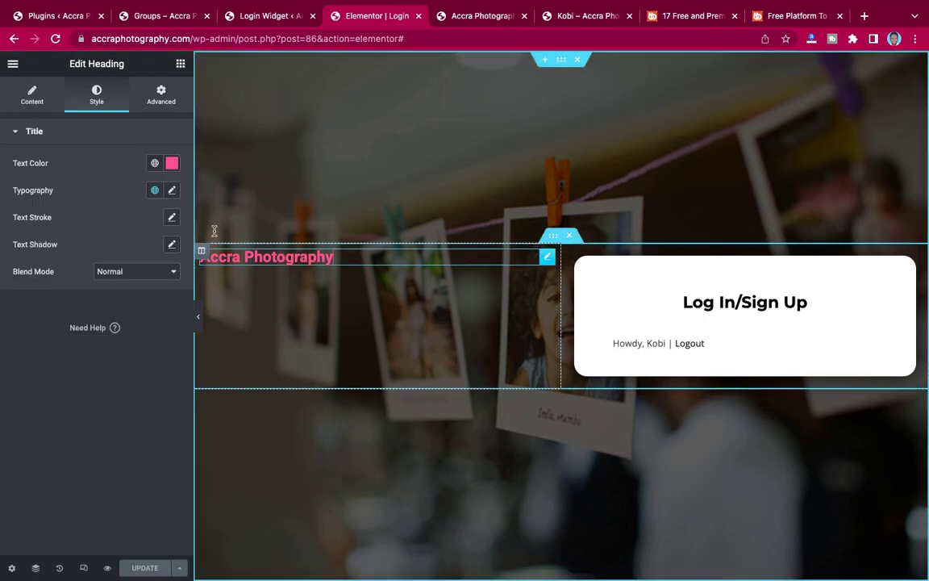
{"action": "left_click", "coordinate": [172, 190]}
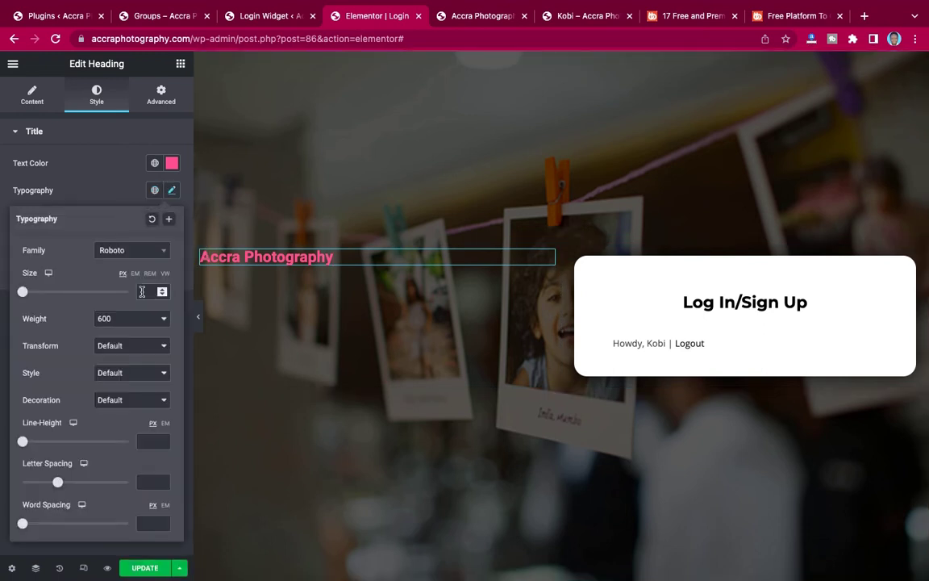
{"action": "left_click", "coordinate": [142, 291]}
{"action": "type", "text": "30"}
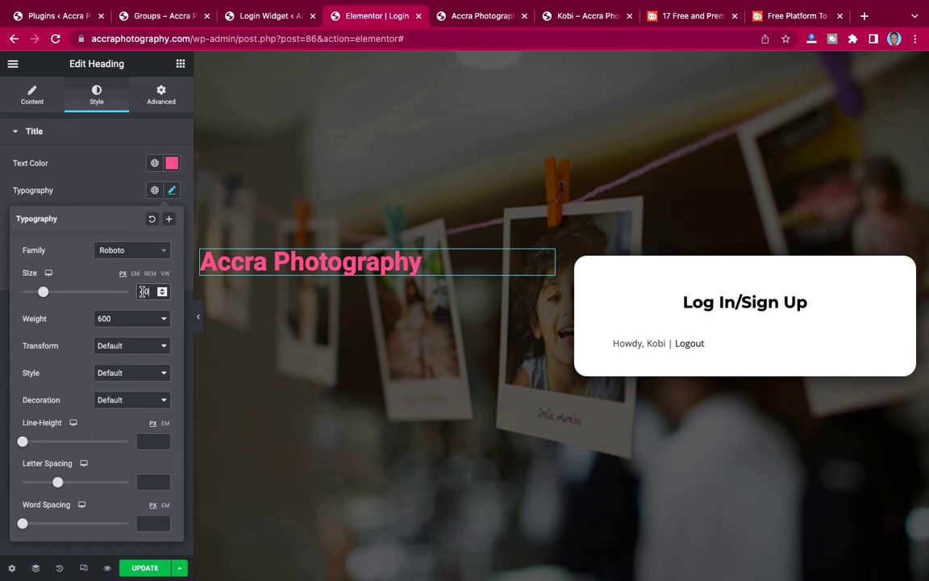
{"action": "key", "text": "BackSpace"}
{"action": "key", "text": "BackSpace"}
{"action": "type", "text": "50"}
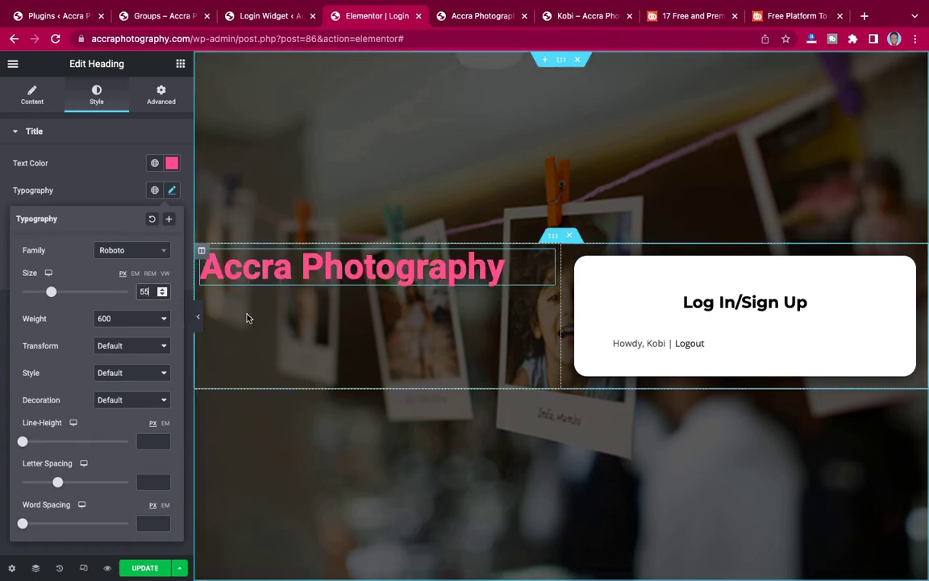
{"action": "left_click", "coordinate": [133, 320]}
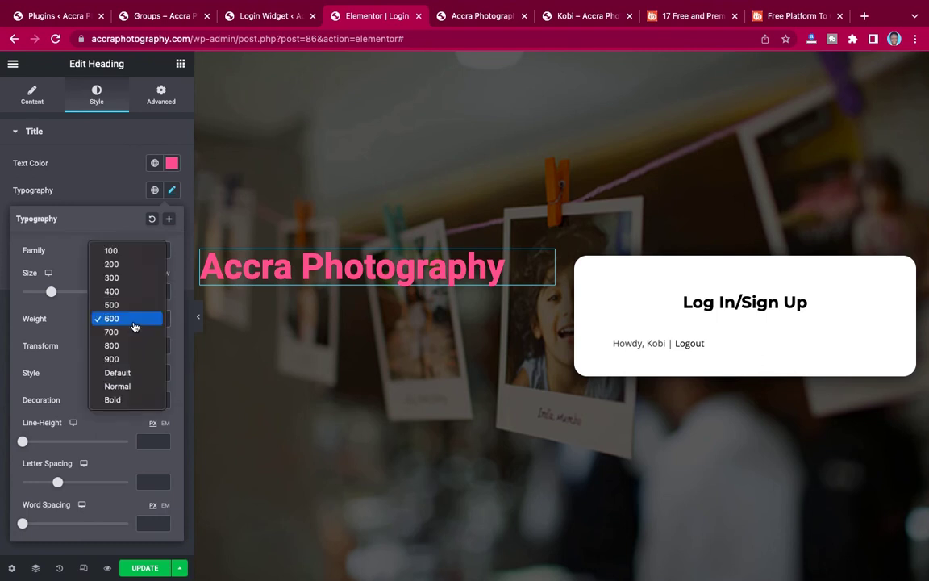
{"action": "left_click", "coordinate": [127, 346]}
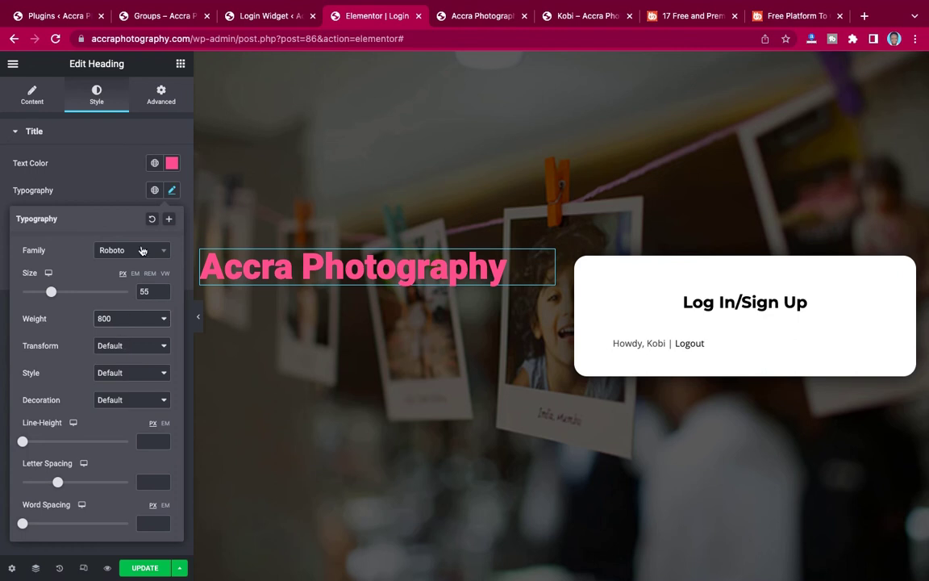
{"action": "left_click", "coordinate": [142, 250]}
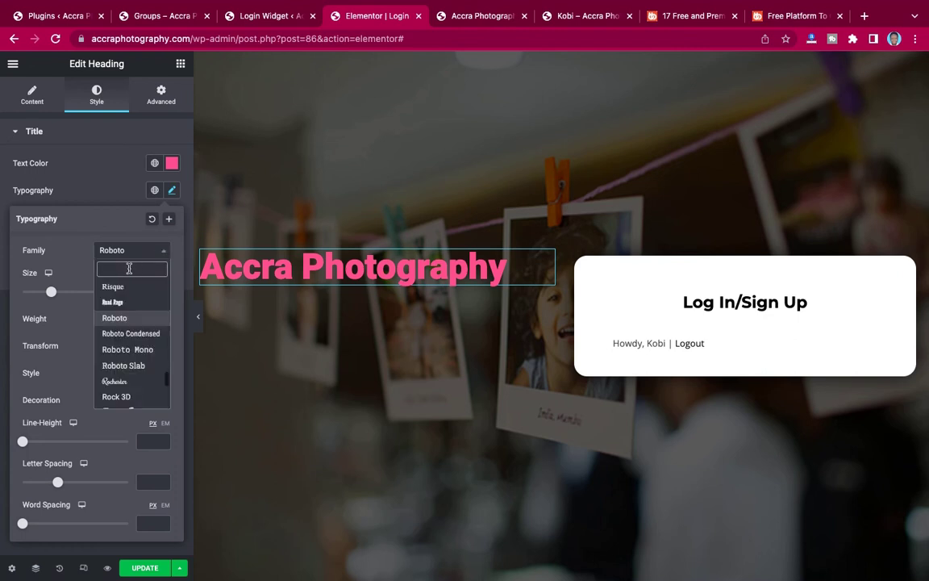
{"action": "type", "text": "monts"}
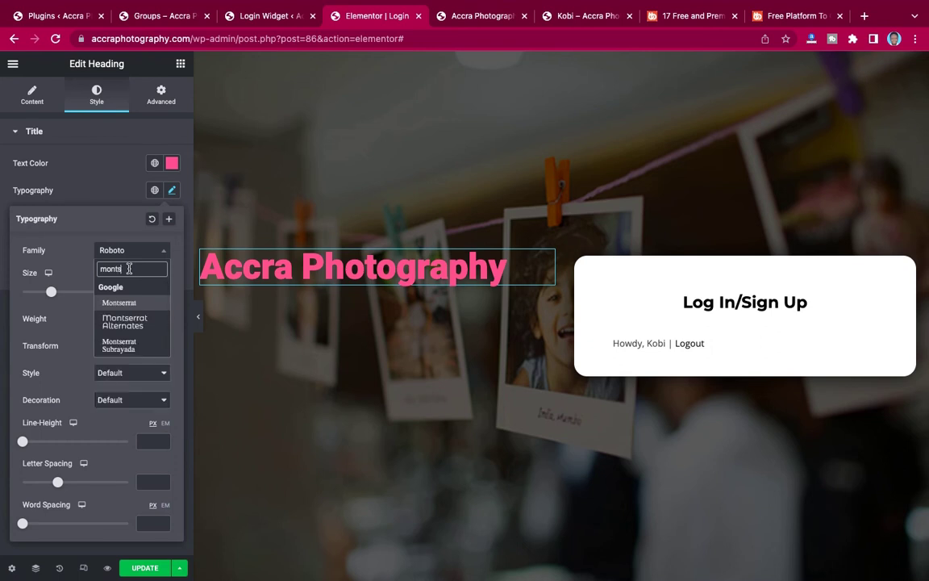
{"action": "left_click", "coordinate": [128, 303]}
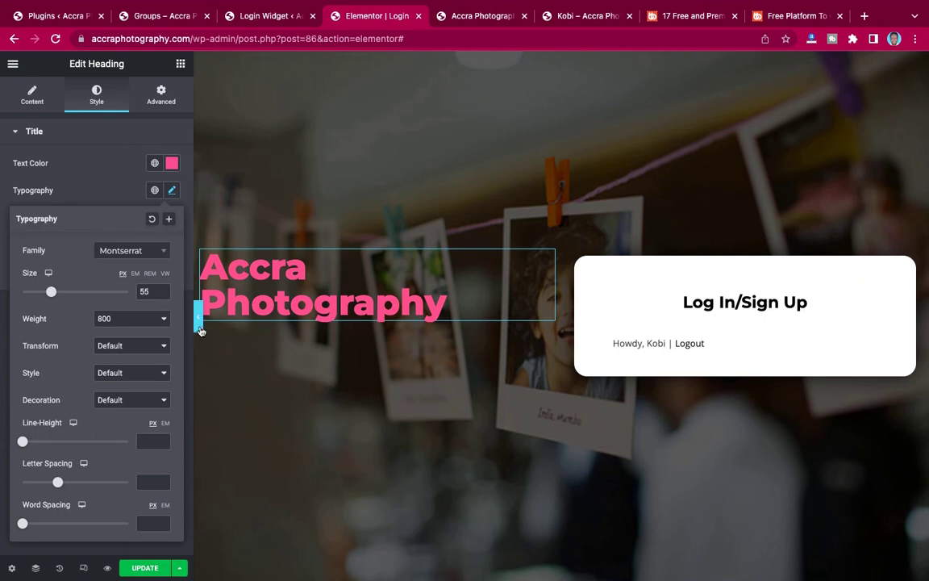
Replace the heading size 55 with 50, preview the page full width, then view the live page.
{"action": "left_click", "coordinate": [199, 315]}
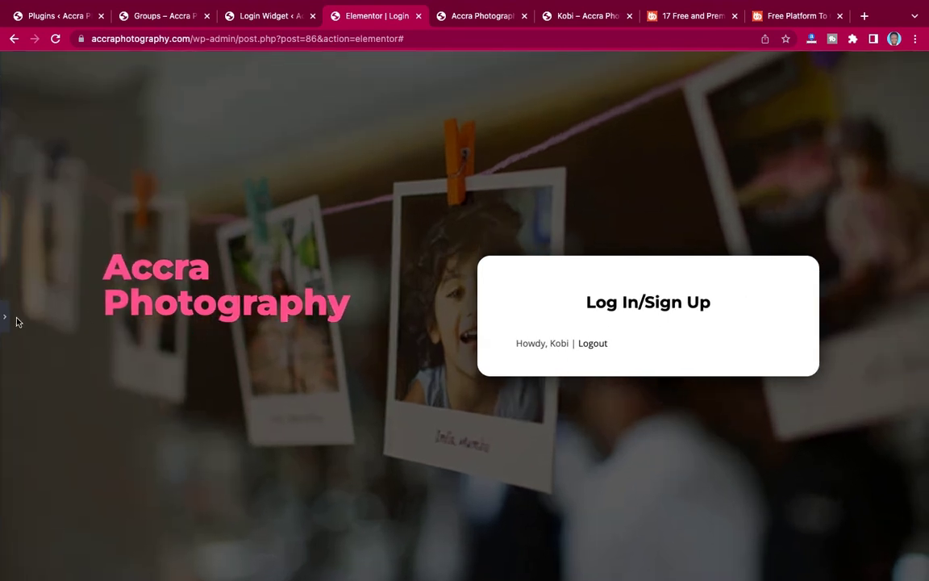
{"action": "left_click", "coordinate": [6, 316]}
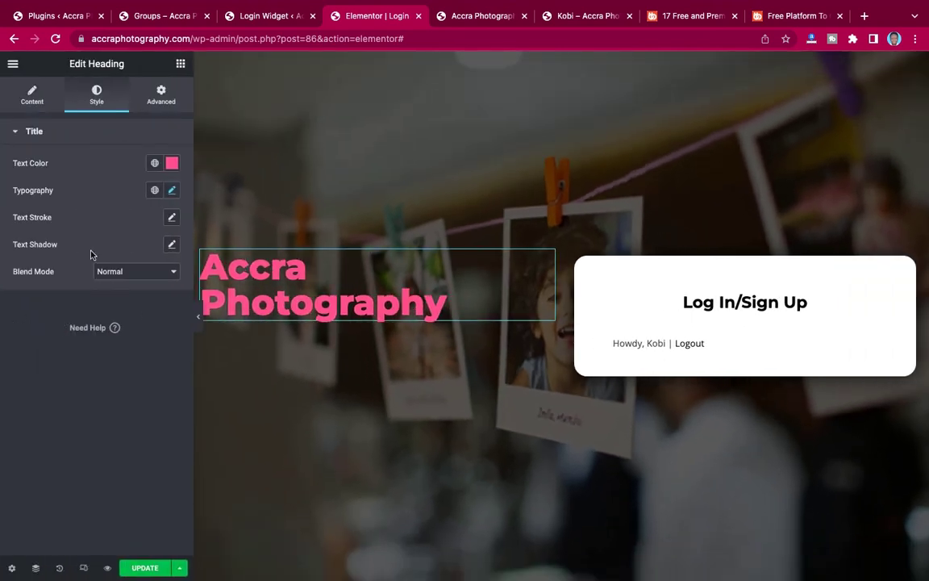
{"action": "left_click", "coordinate": [171, 189]}
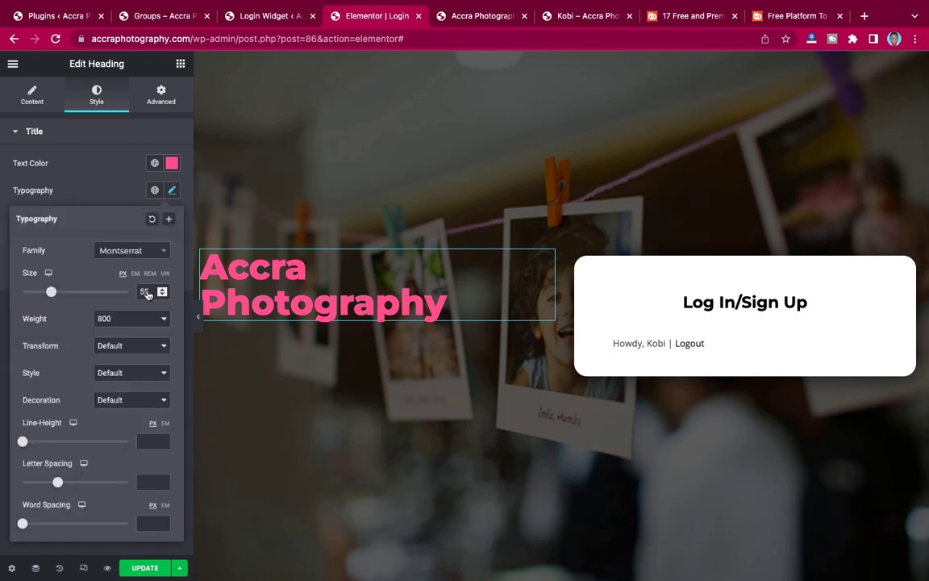
{"action": "double_click", "coordinate": [145, 292]}
{"action": "type", "text": "50"}
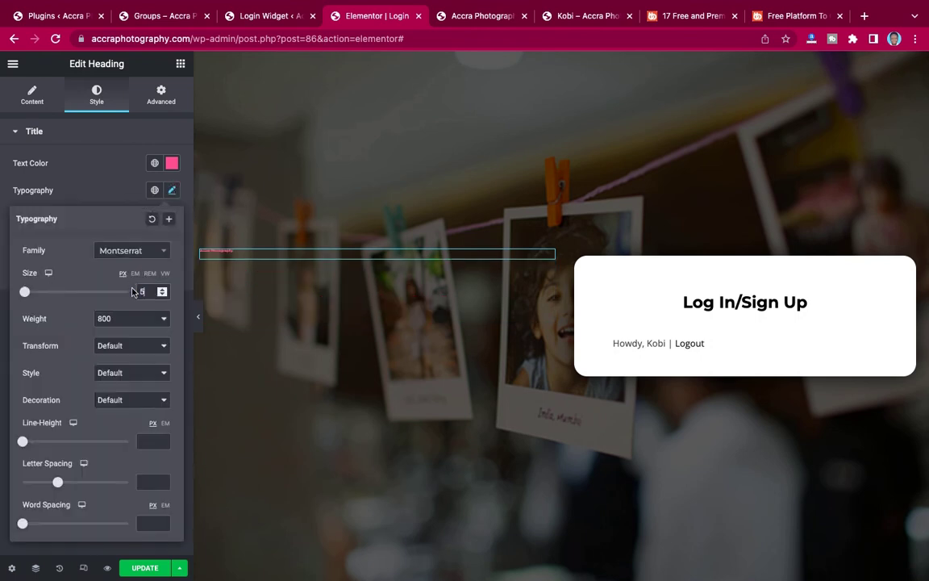
{"action": "left_click", "coordinate": [199, 322]}
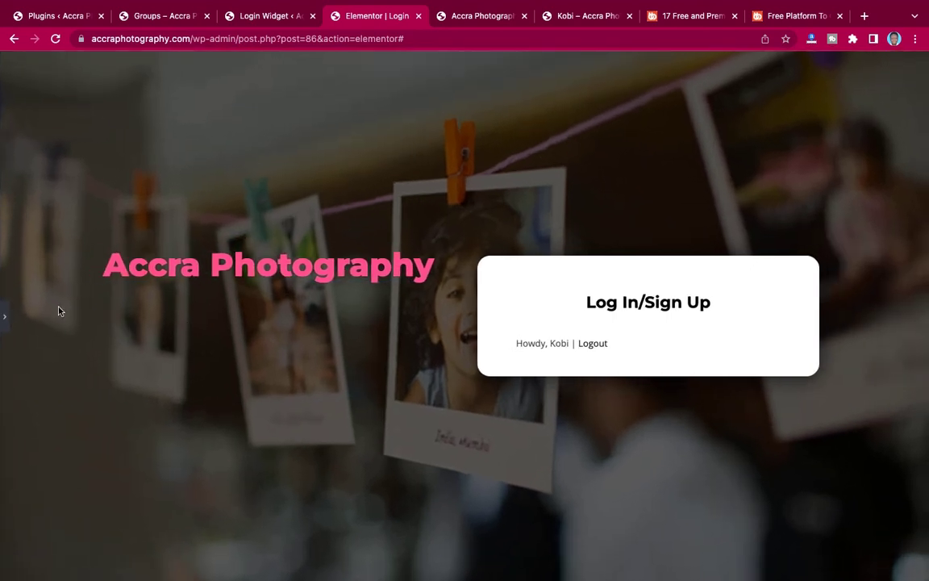
{"action": "left_click", "coordinate": [5, 318]}
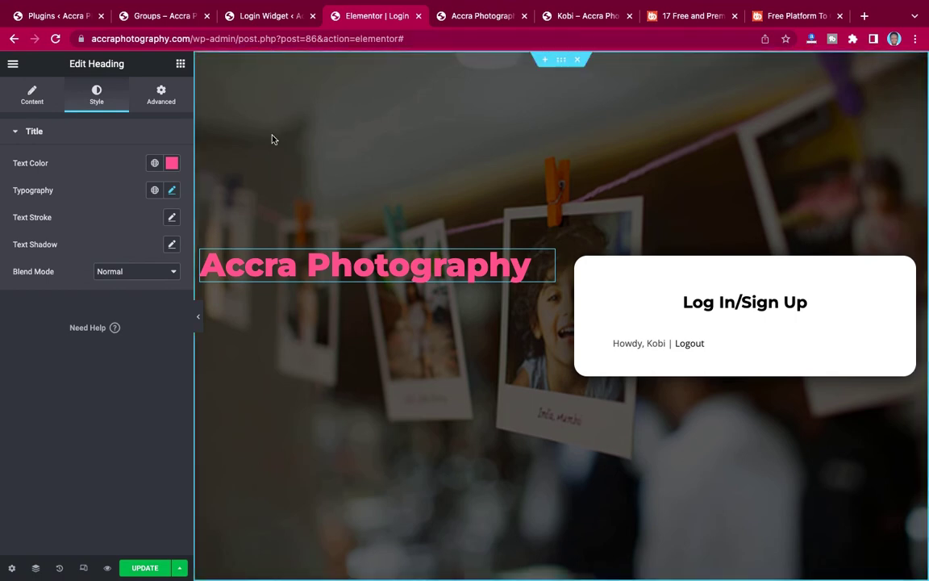
{"action": "key", "text": "ctrl+Left"}
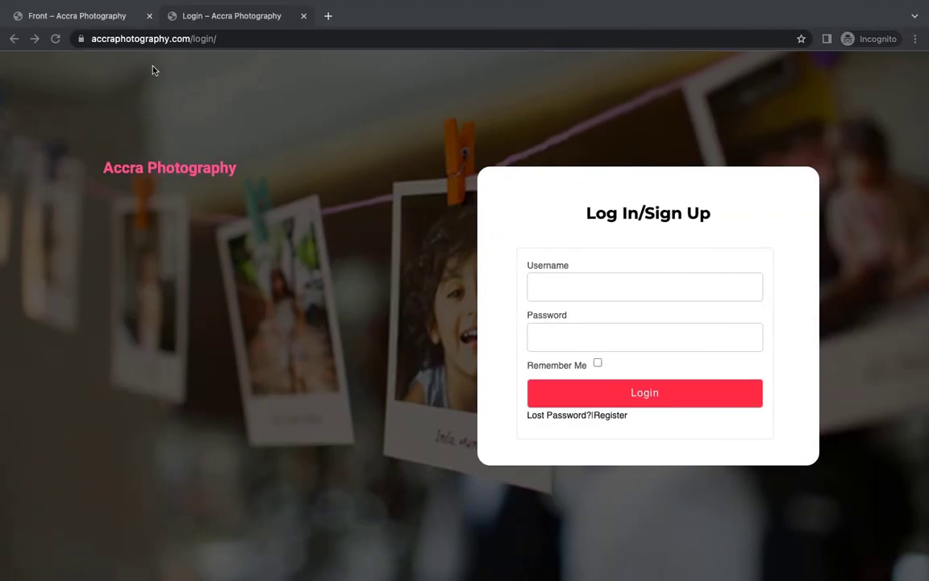
Select the tagline sentence on the Front – Accra Photography reference page, then return to the editor.
{"action": "left_click", "coordinate": [117, 16]}
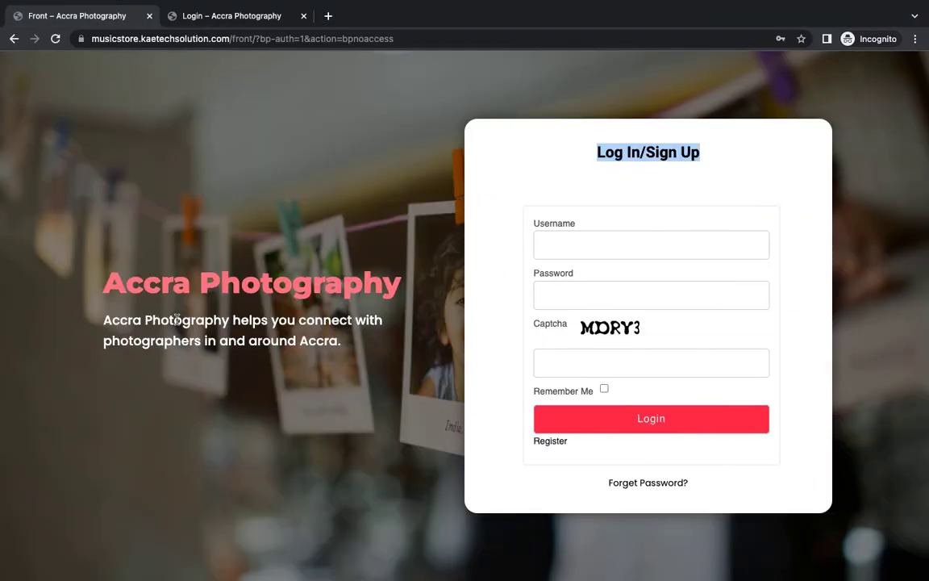
{"action": "left_click_drag", "start_coordinate": [102, 321], "coordinate": [358, 343]}
{"action": "key", "text": "super+c"}
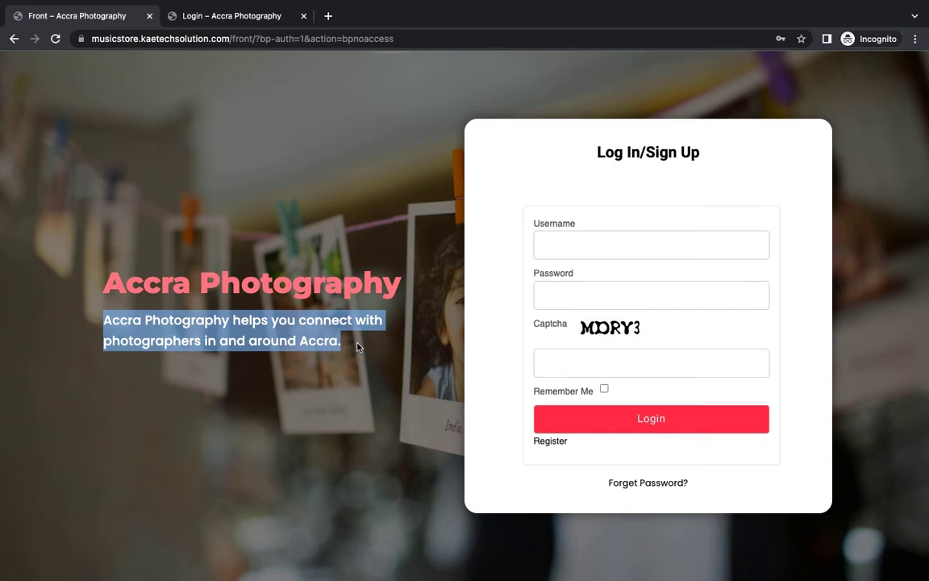
{"action": "key", "text": "ctrl+Right"}
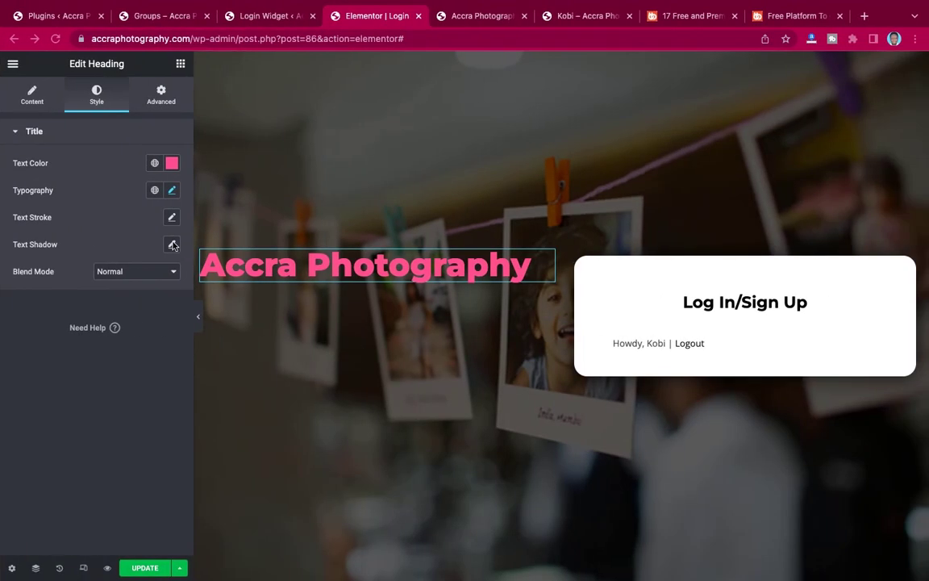
Add a Text Editor widget below the heading and paste the tagline over the placeholder.
{"action": "left_click", "coordinate": [180, 68]}
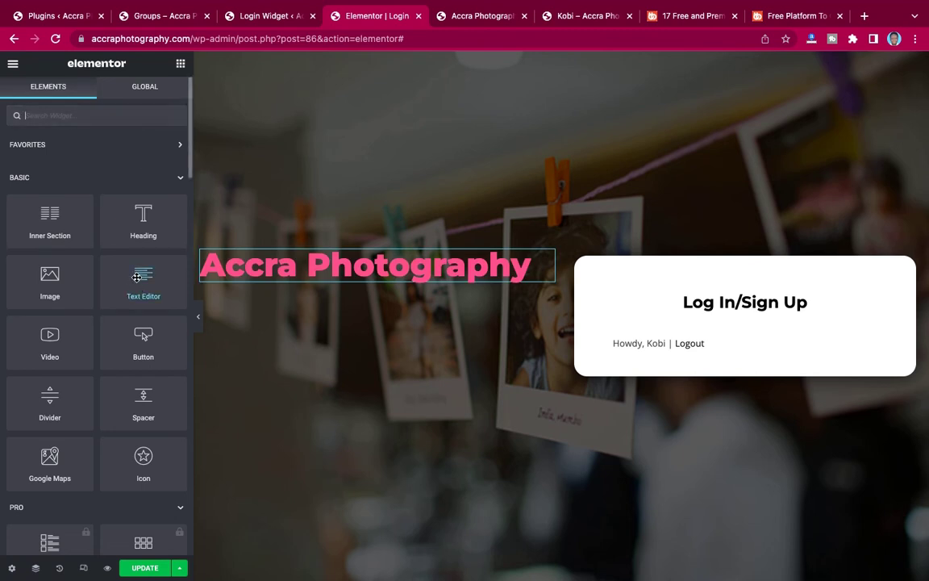
{"action": "left_click_drag", "start_coordinate": [121, 258], "coordinate": [311, 282]}
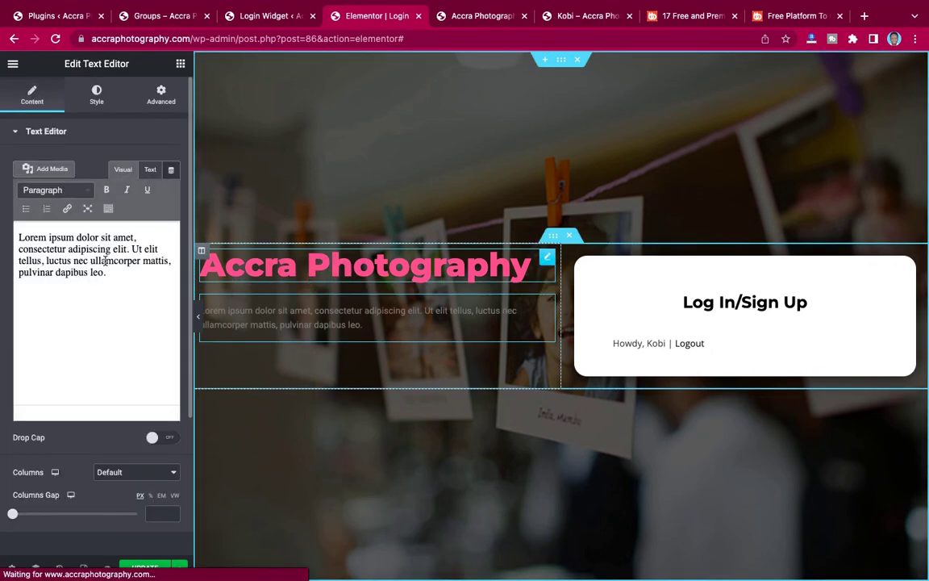
{"action": "key", "text": "super+a"}
{"action": "key", "text": "super+v"}
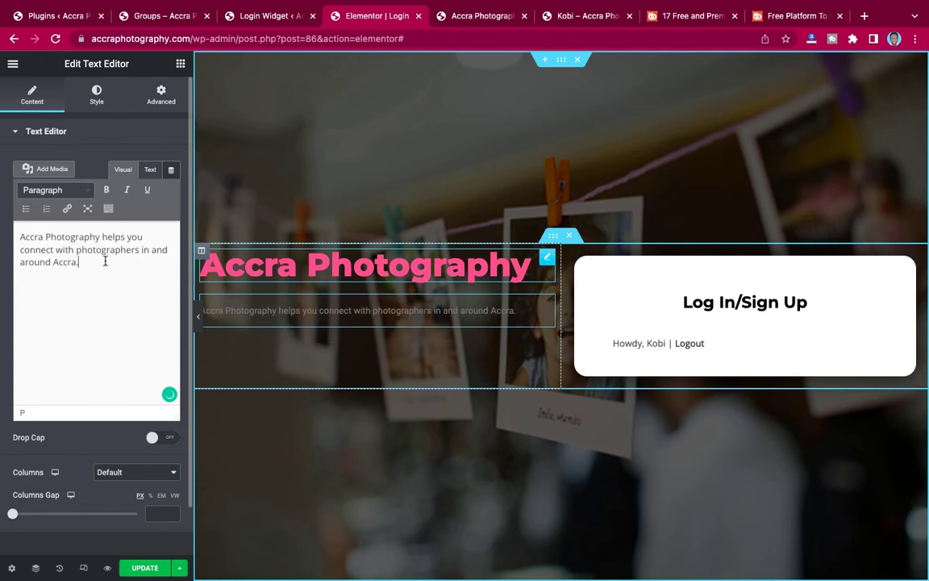
Make the tagline text colour white (#FFFFFF).
{"action": "left_click", "coordinate": [97, 95]}
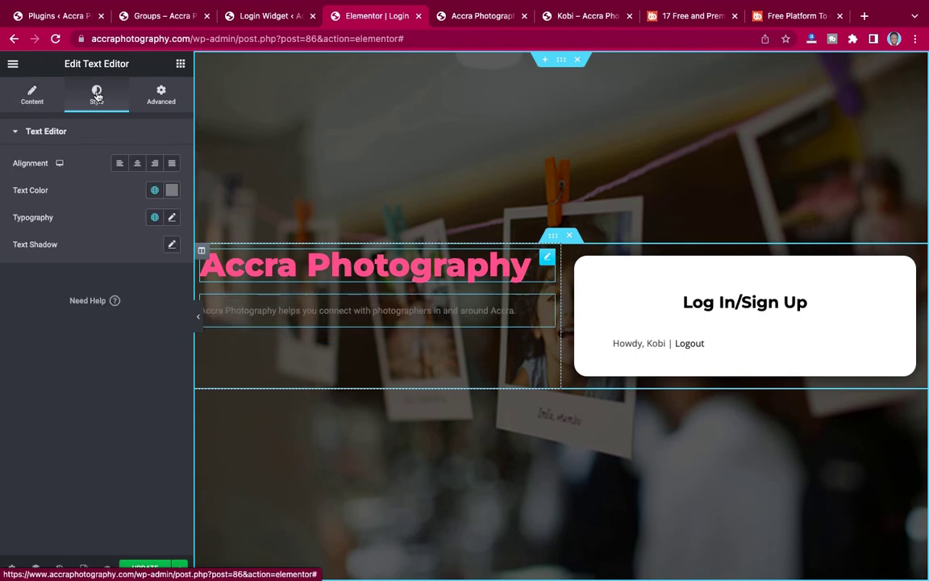
{"action": "left_click", "coordinate": [171, 191]}
{"action": "left_click", "coordinate": [25, 240]}
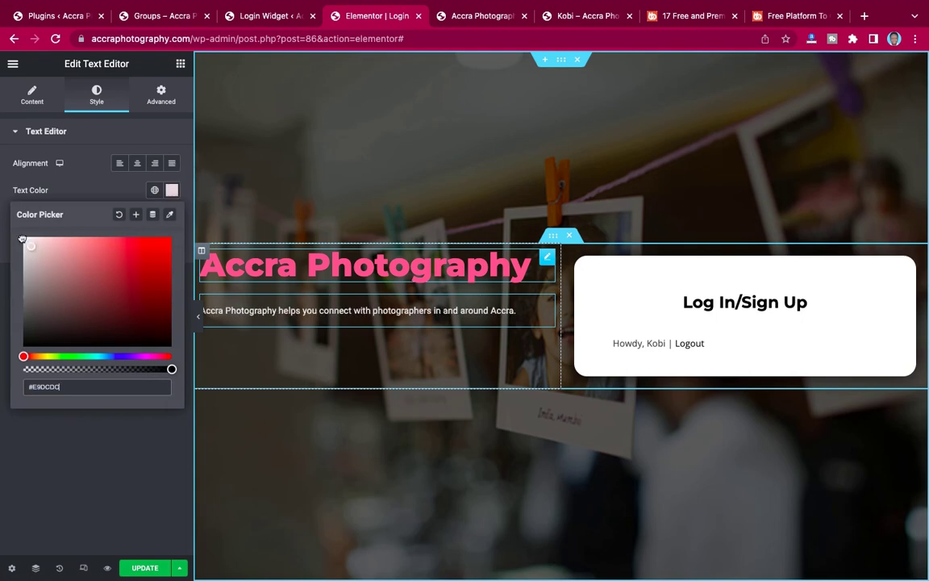
{"action": "left_click", "coordinate": [96, 193]}
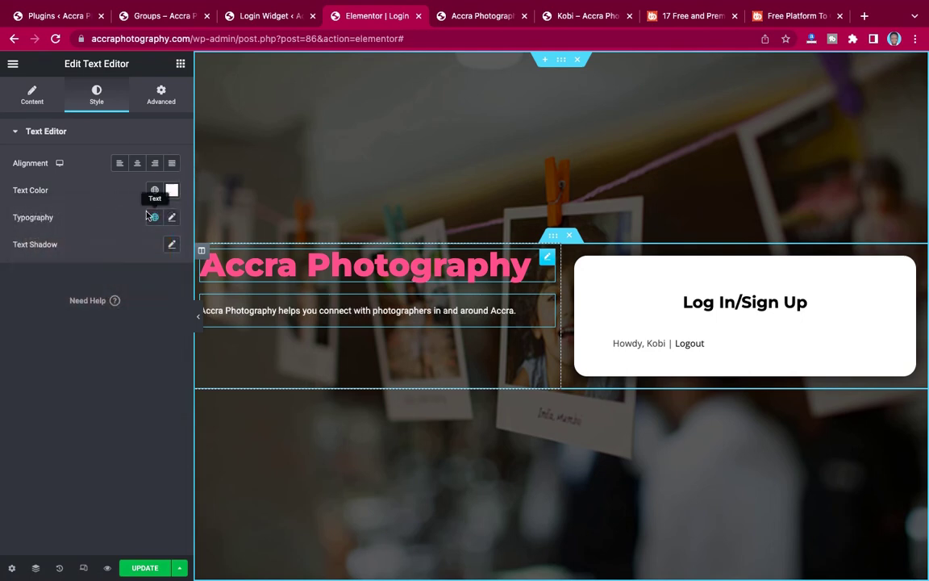
Set the tagline typography to Poppins, weight 500, size 20 instead of 18.
{"action": "left_click", "coordinate": [171, 217]}
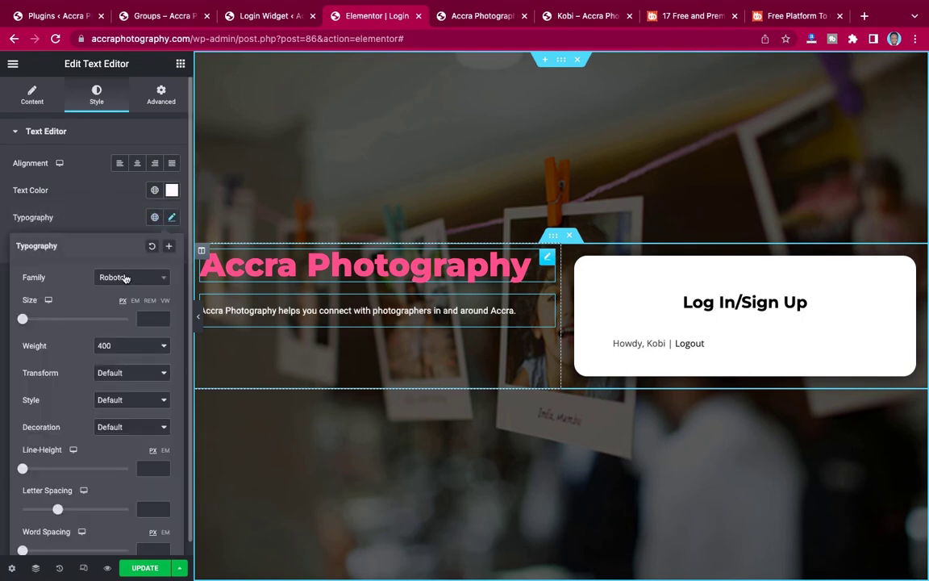
{"action": "left_click", "coordinate": [125, 278]}
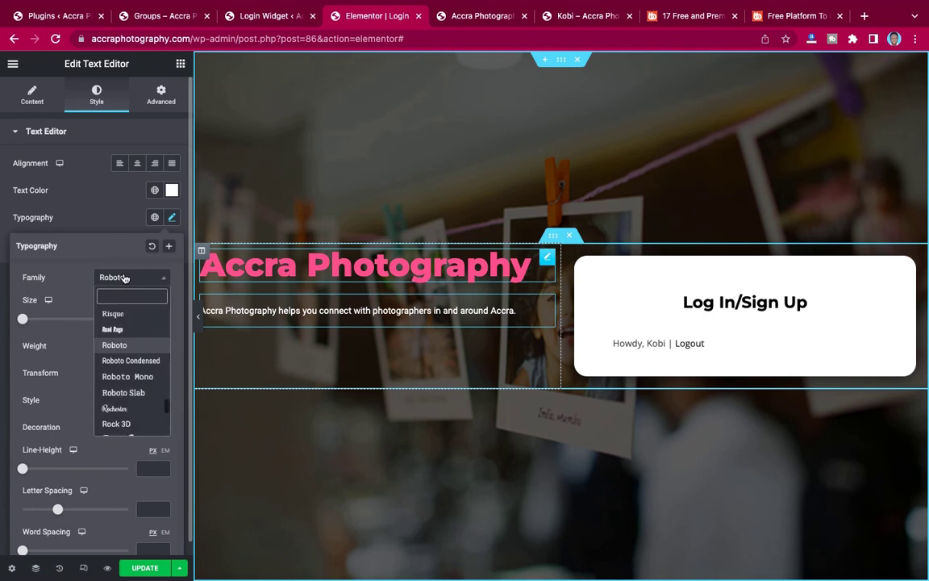
{"action": "type", "text": "popp"}
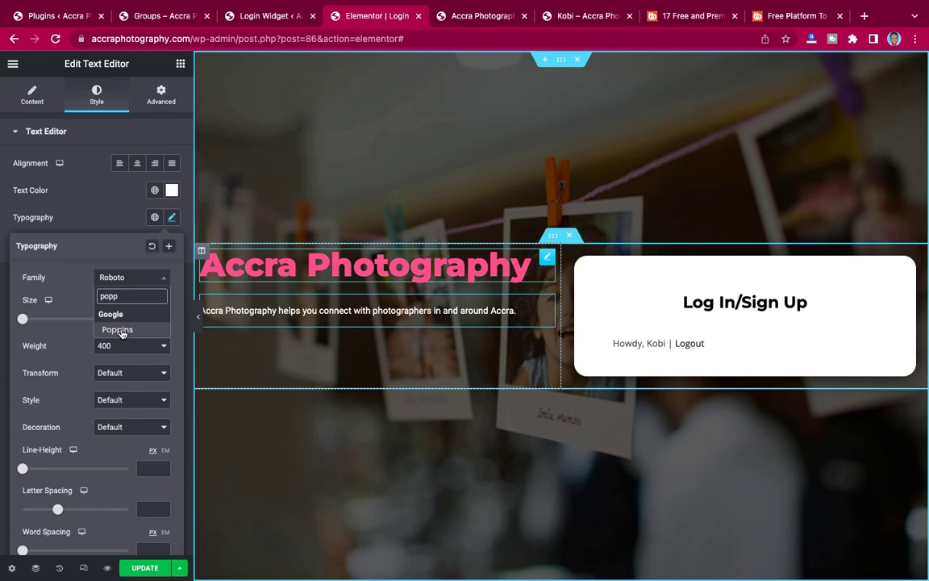
{"action": "left_click", "coordinate": [121, 331]}
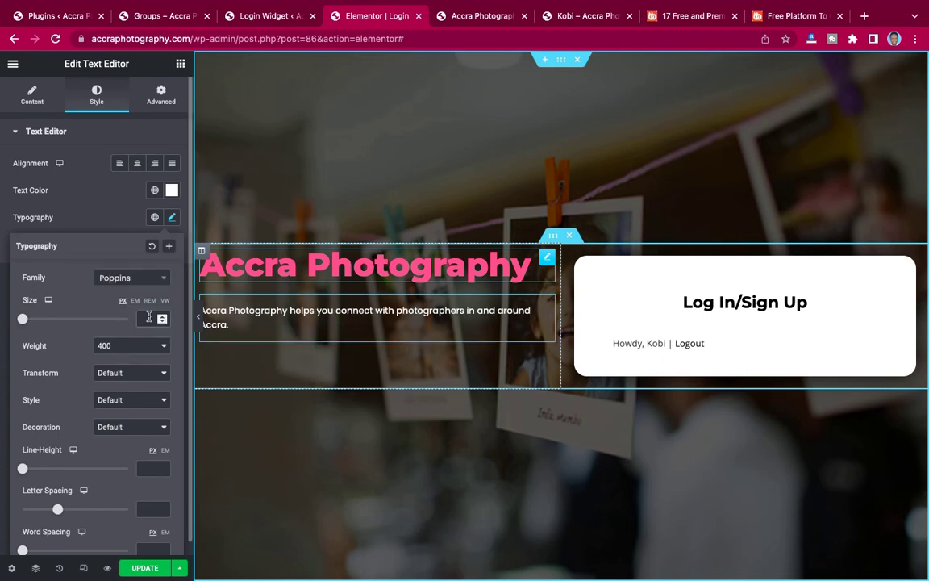
{"action": "type", "text": "18"}
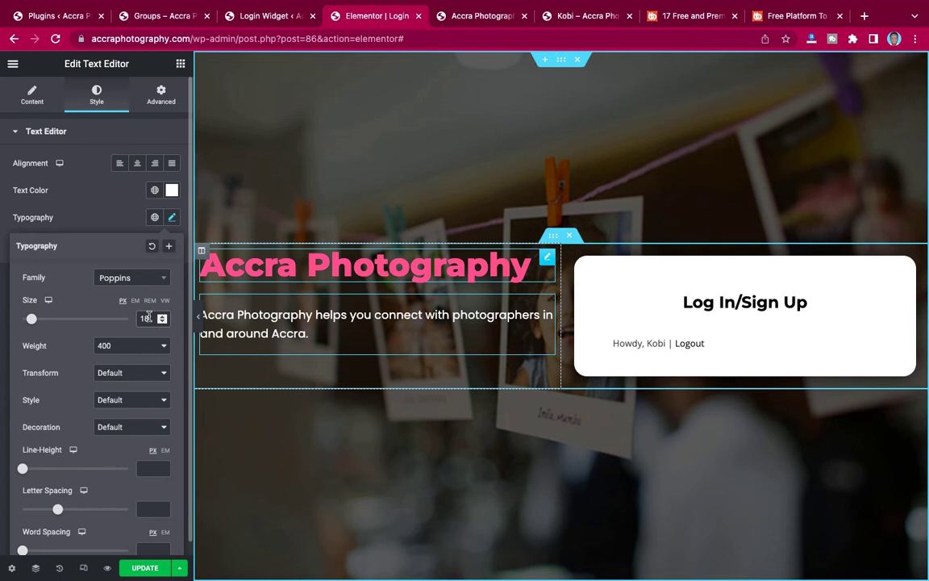
{"action": "left_click", "coordinate": [135, 347]}
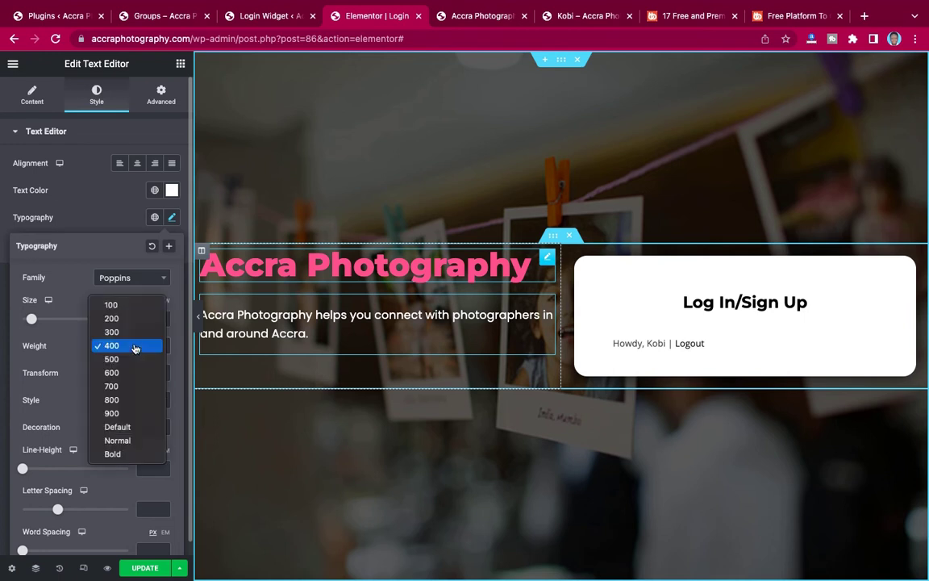
{"action": "left_click", "coordinate": [133, 359]}
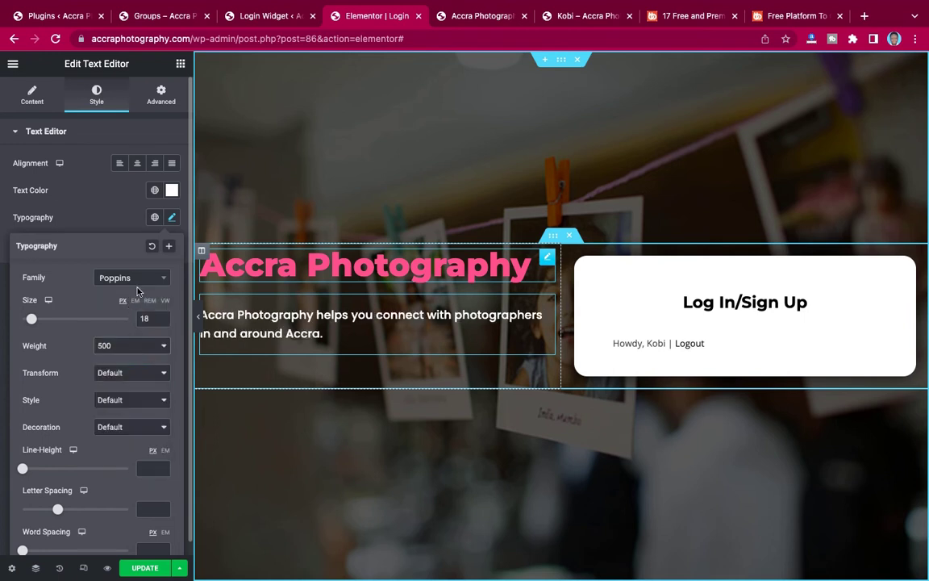
{"action": "left_click", "coordinate": [108, 215]}
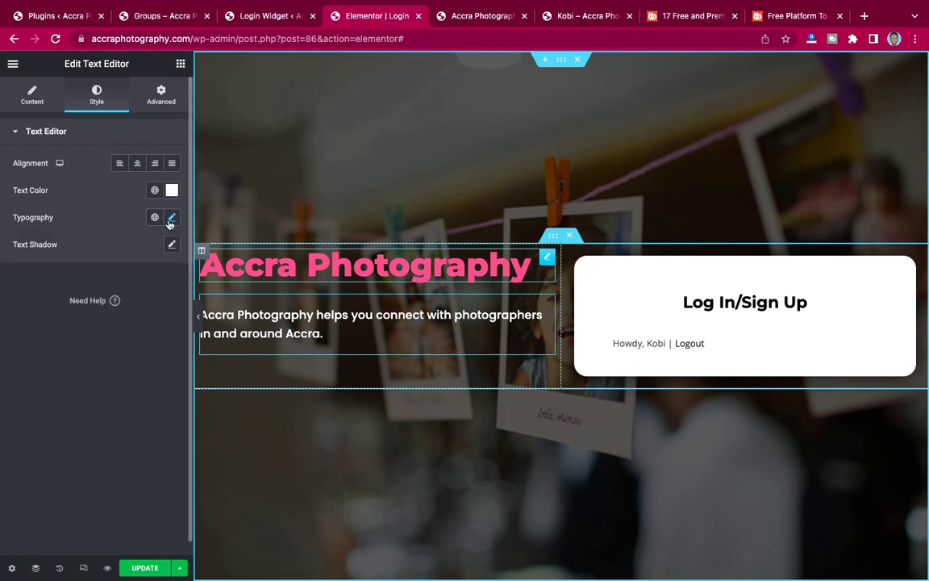
{"action": "left_click", "coordinate": [172, 217]}
{"action": "left_click_drag", "start_coordinate": [149, 316], "coordinate": [138, 318]}
{"action": "type", "text": "20"}
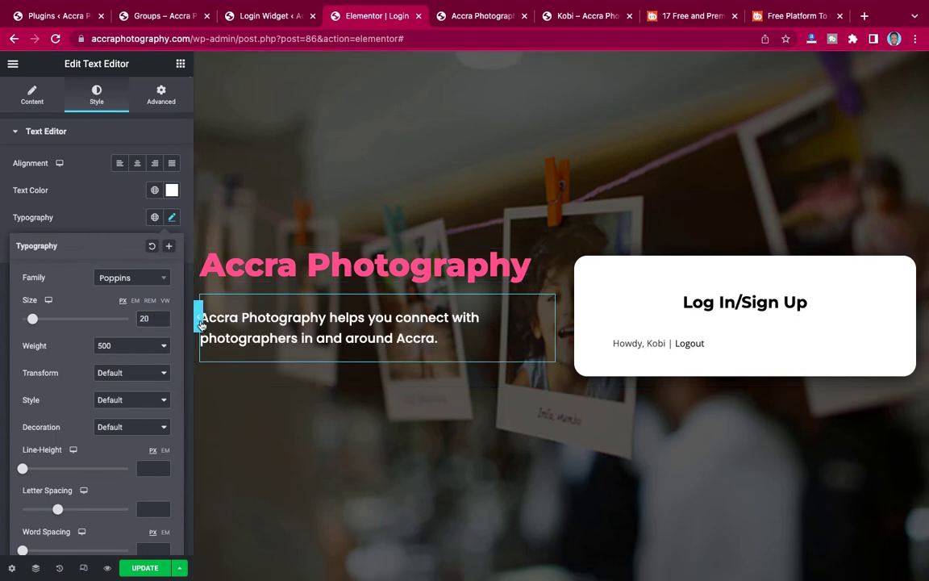
{"action": "left_click", "coordinate": [199, 321]}
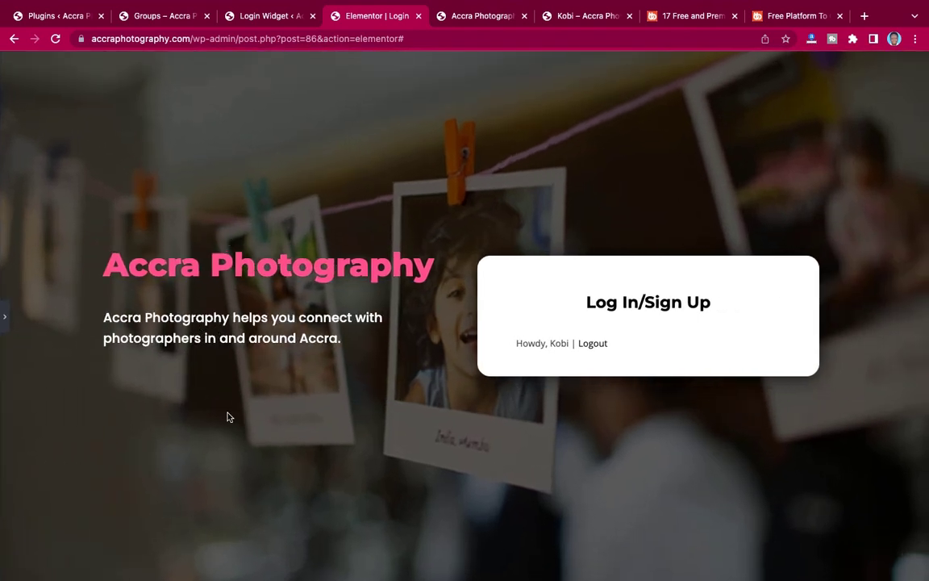
{"action": "left_click", "coordinate": [5, 311]}
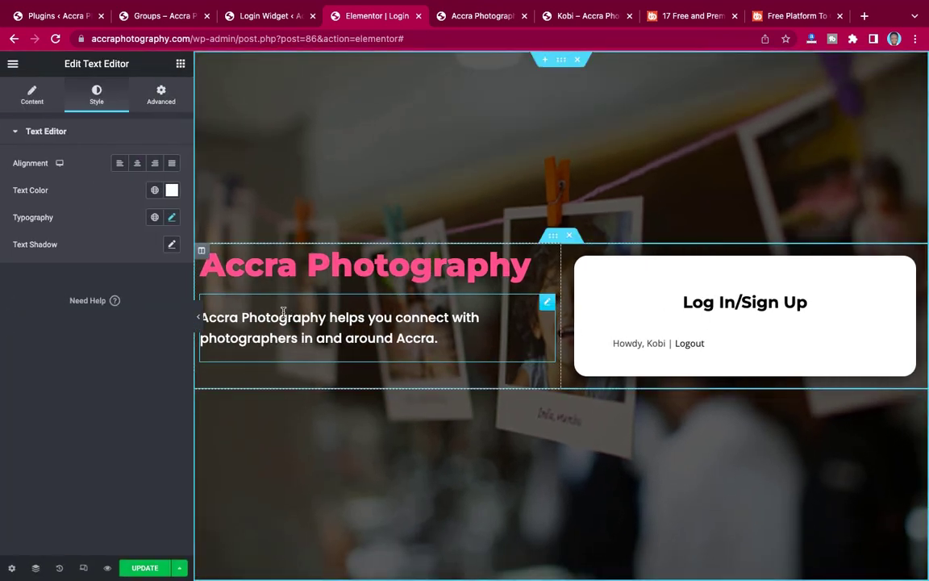
Unlink the tagline's margins, set its top margin to -20 px, and select the inner section.
{"action": "left_click", "coordinate": [159, 98]}
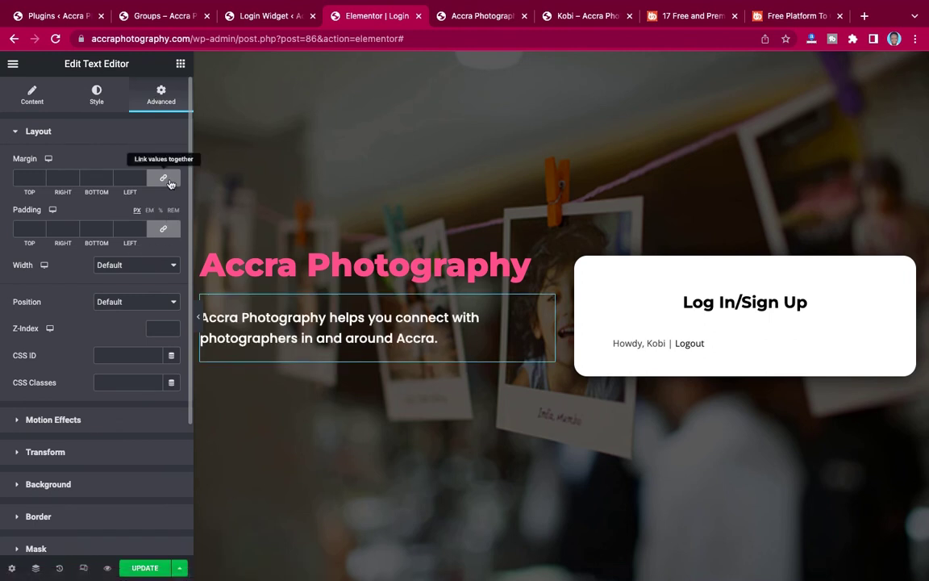
{"action": "left_click", "coordinate": [163, 228]}
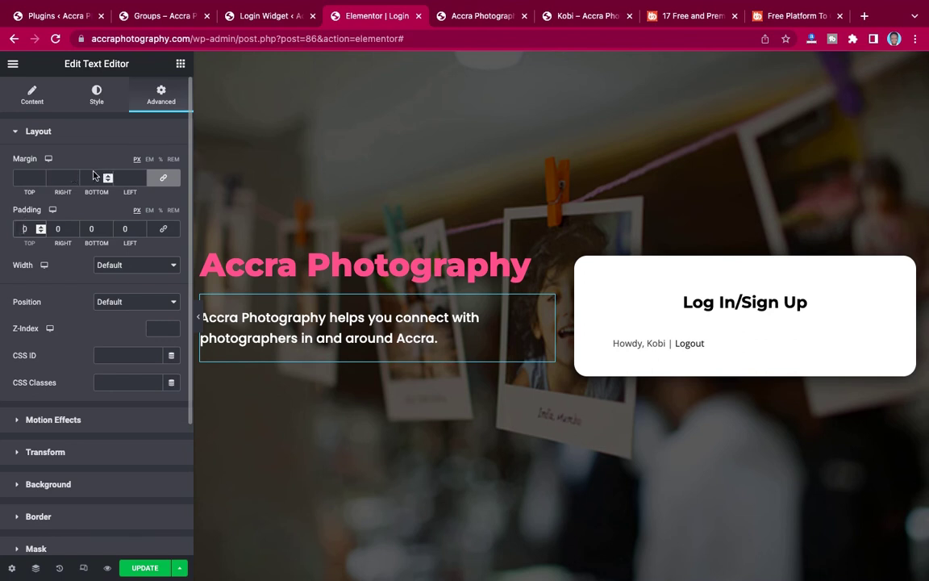
{"action": "left_click", "coordinate": [163, 177]}
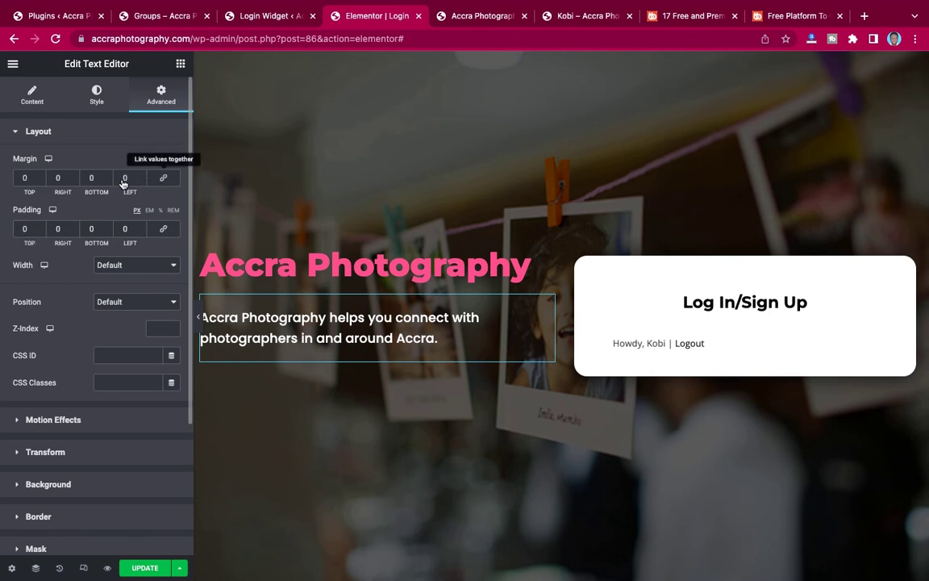
{"action": "double_click", "coordinate": [22, 177]}
{"action": "type", "text": "-20"}
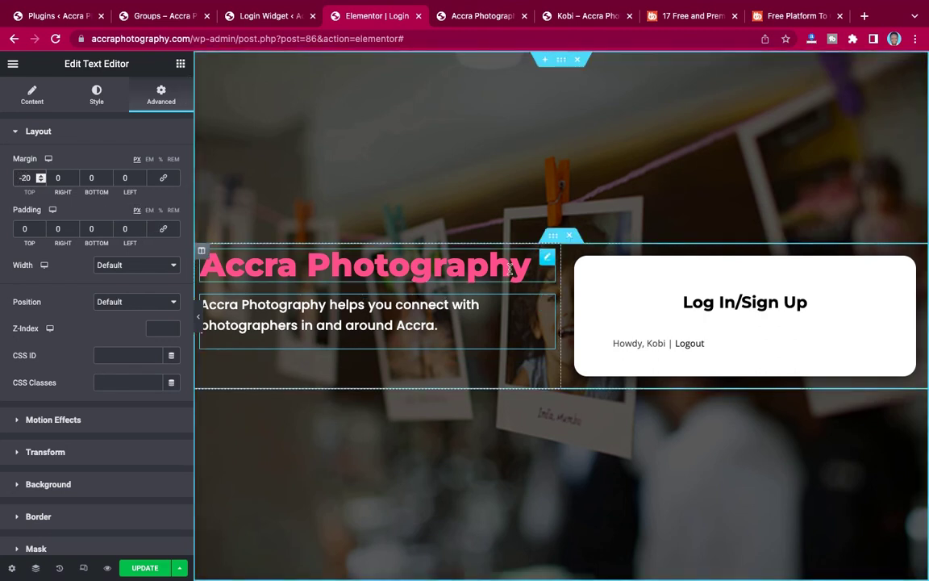
{"action": "left_click", "coordinate": [554, 237]}
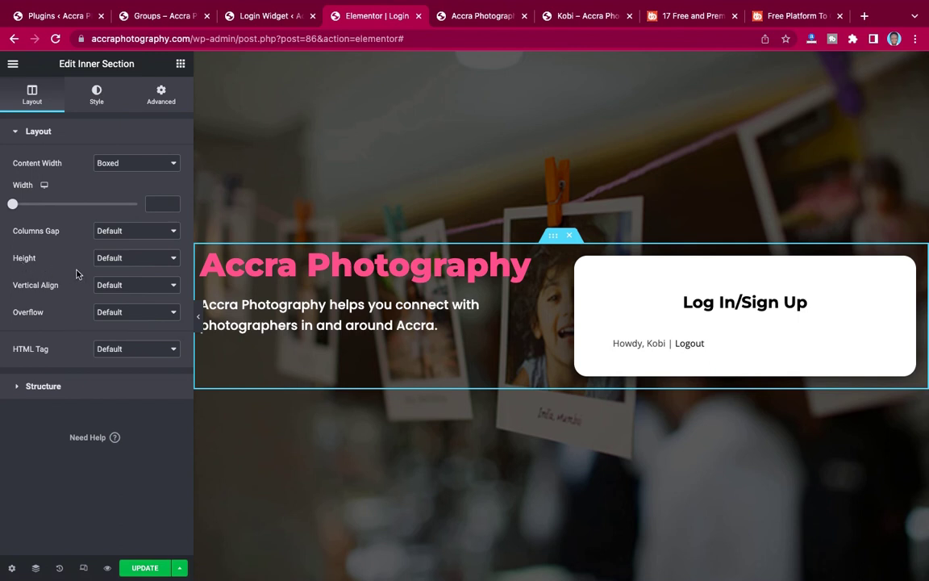
Set the inner section's Vertical Align to Middle, update the page, and go to the live page window.
{"action": "left_click", "coordinate": [111, 288]}
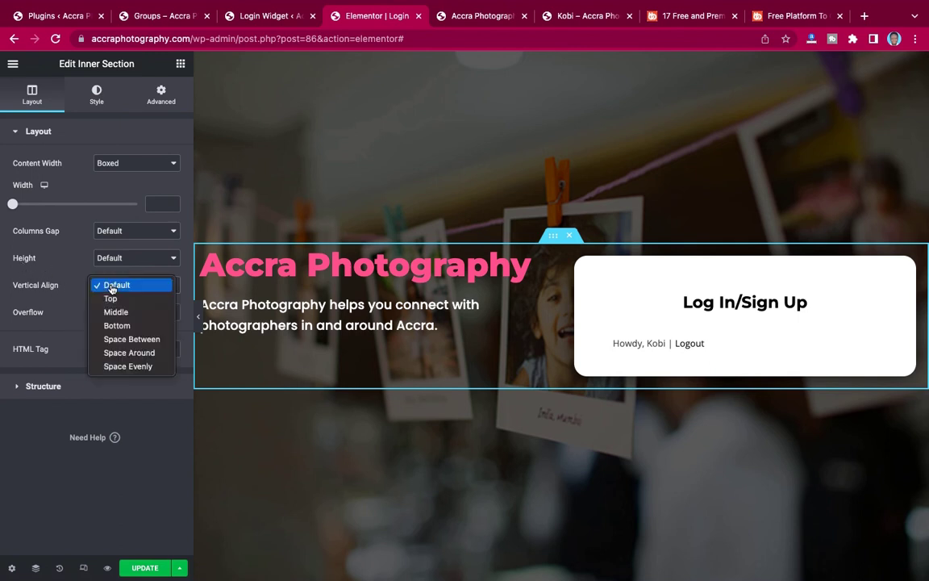
{"action": "left_click", "coordinate": [112, 311]}
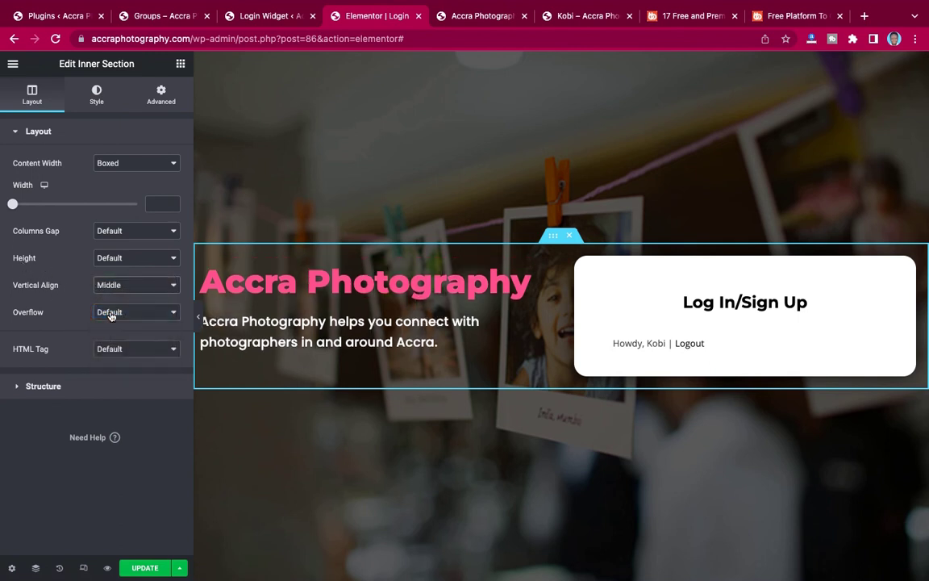
{"action": "left_click", "coordinate": [139, 568]}
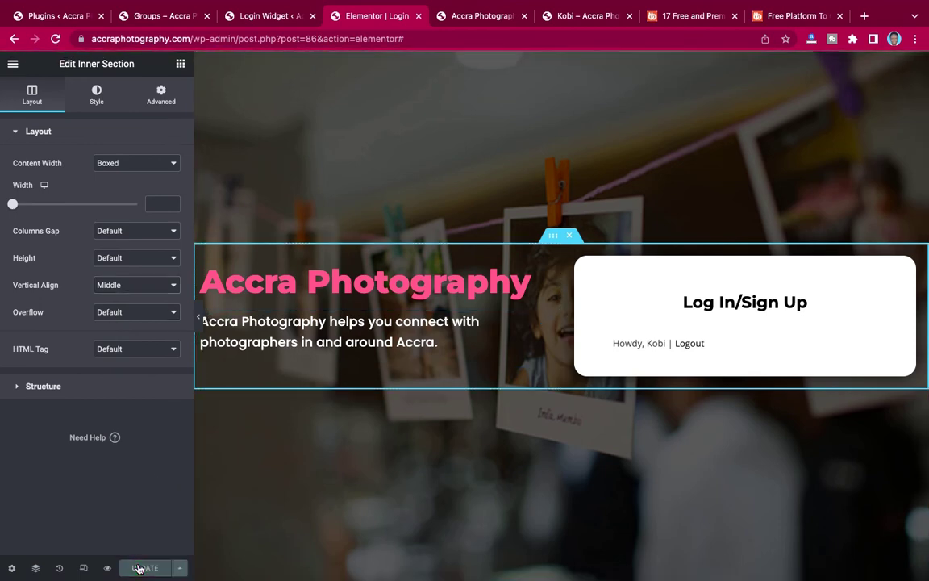
{"action": "key", "text": "ctrl+Left"}
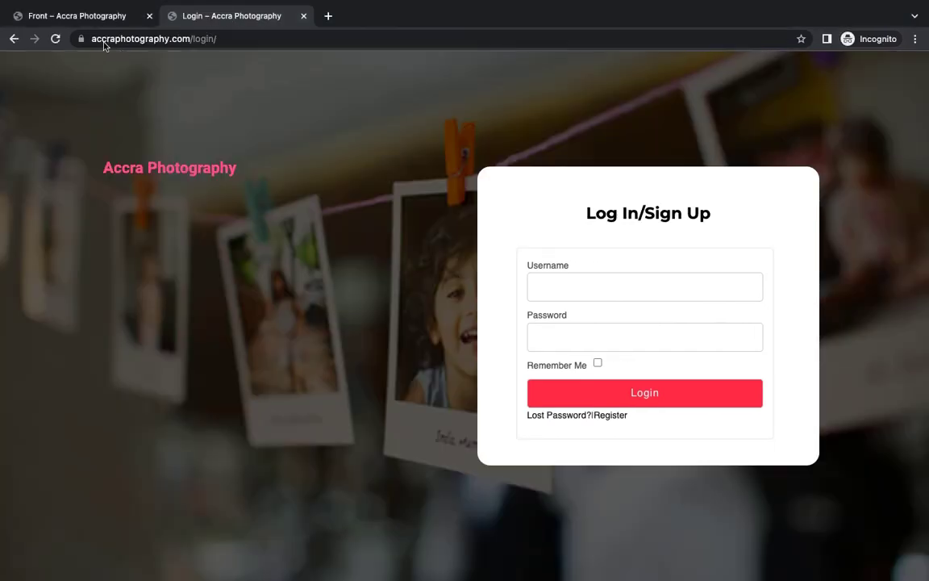
Reload accraphotography.com/login, compare it with the other site's login page, then return to Elementor.
{"action": "left_click", "coordinate": [55, 39]}
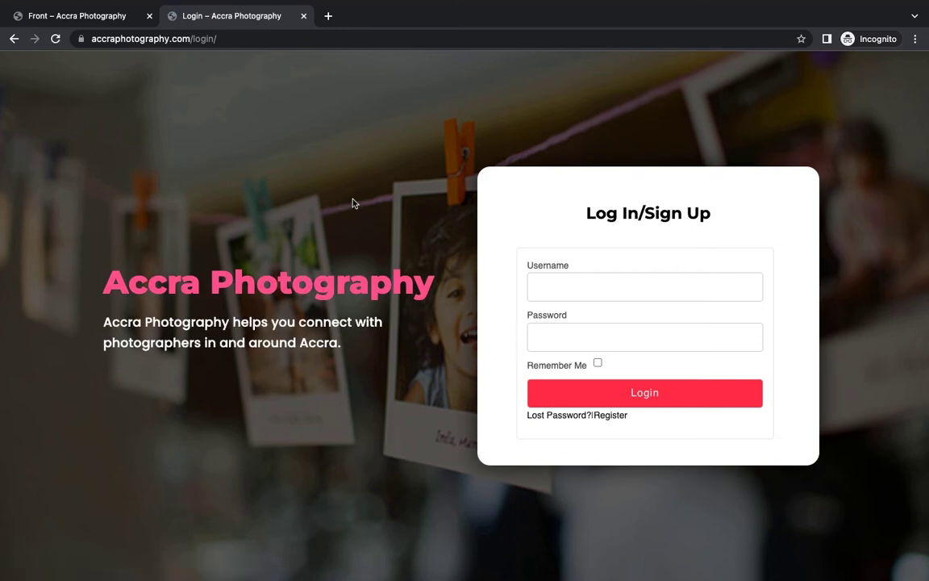
{"action": "left_click", "coordinate": [103, 21]}
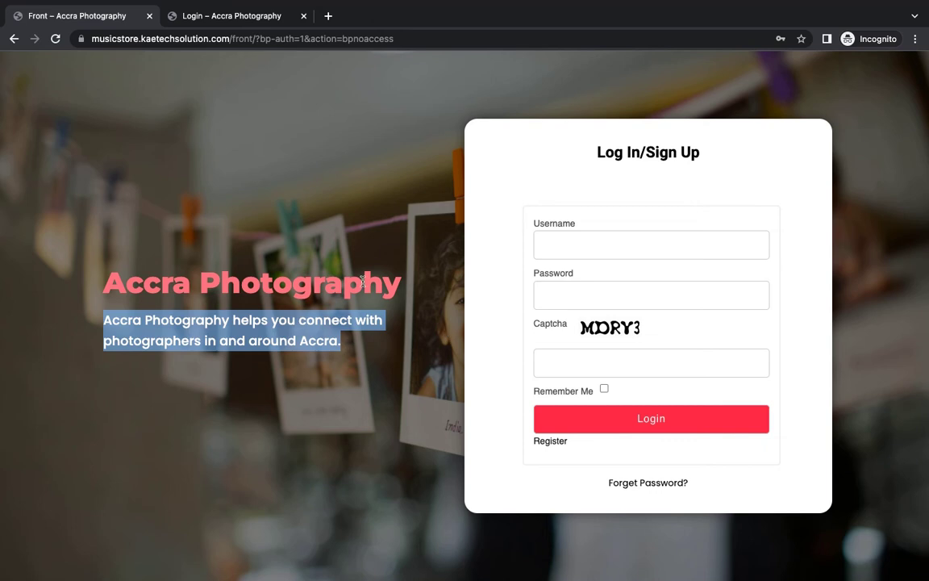
{"action": "left_click", "coordinate": [197, 15]}
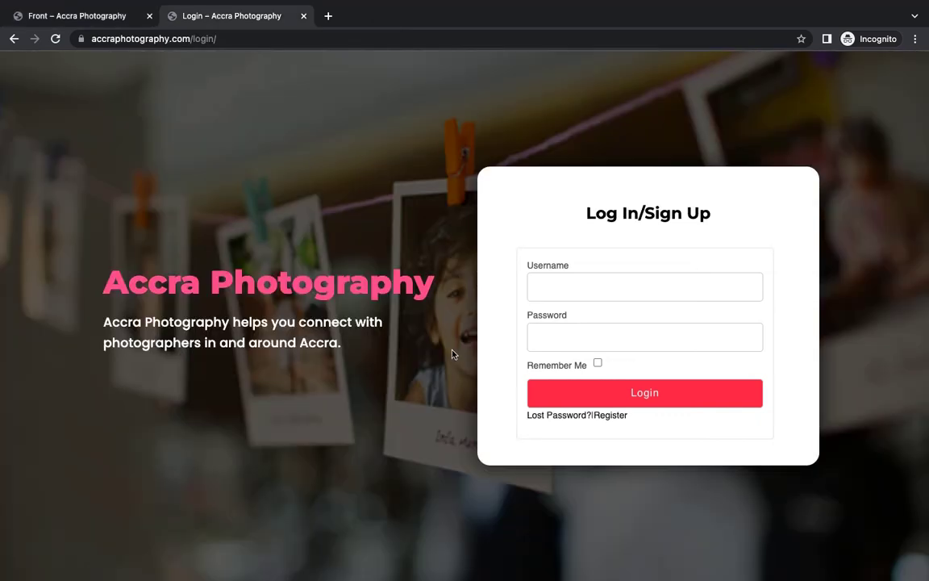
{"action": "key", "text": "ctrl+Right"}
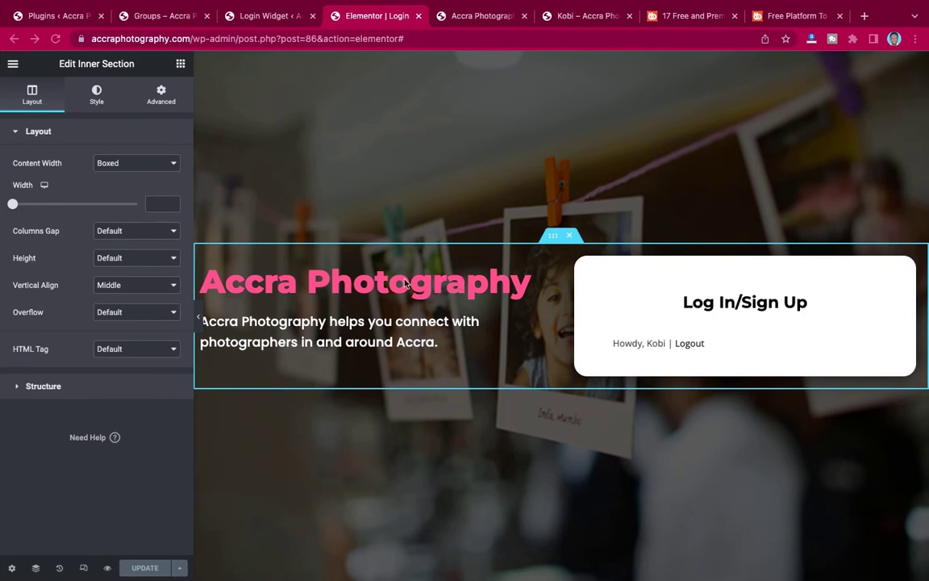
{"action": "key", "text": "ctrl+Left"}
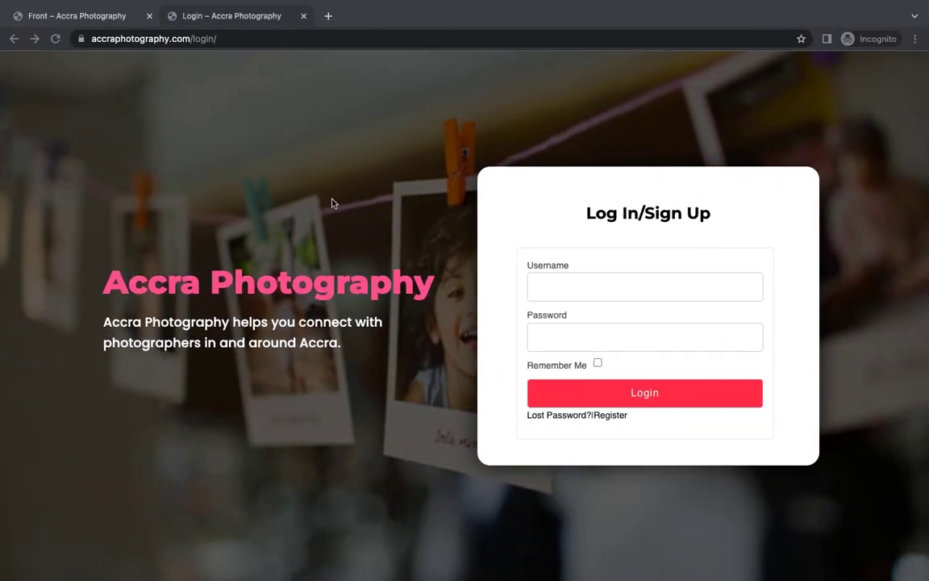
{"action": "key", "text": "ctrl+Right"}
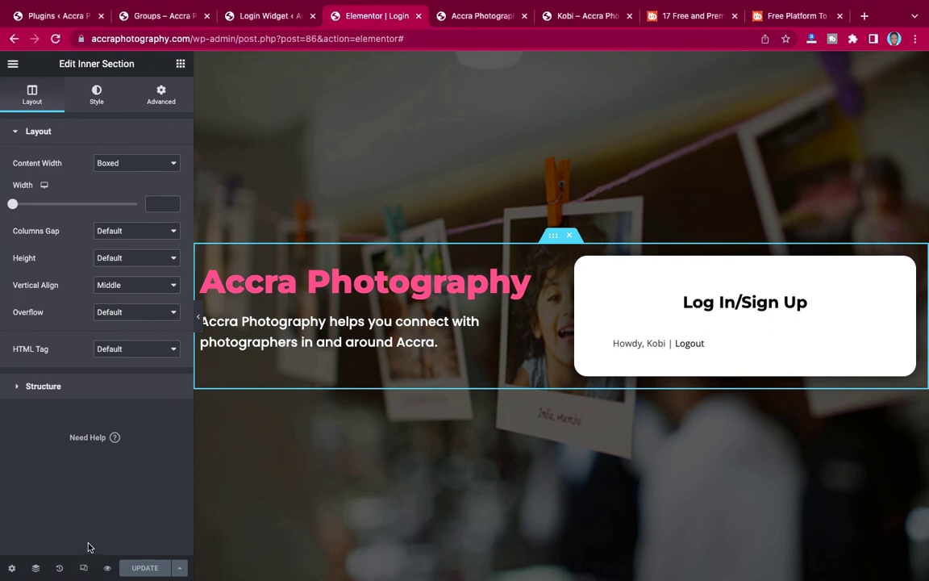
Preview the page at tablet width and give the left column a 20 px margin on all sides.
{"action": "left_click", "coordinate": [84, 568]}
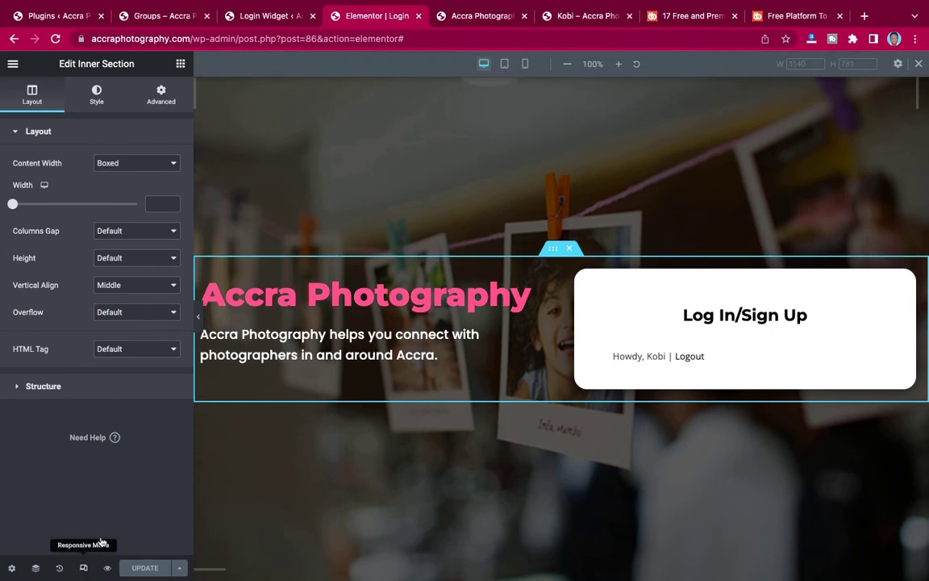
{"action": "left_click", "coordinate": [504, 64]}
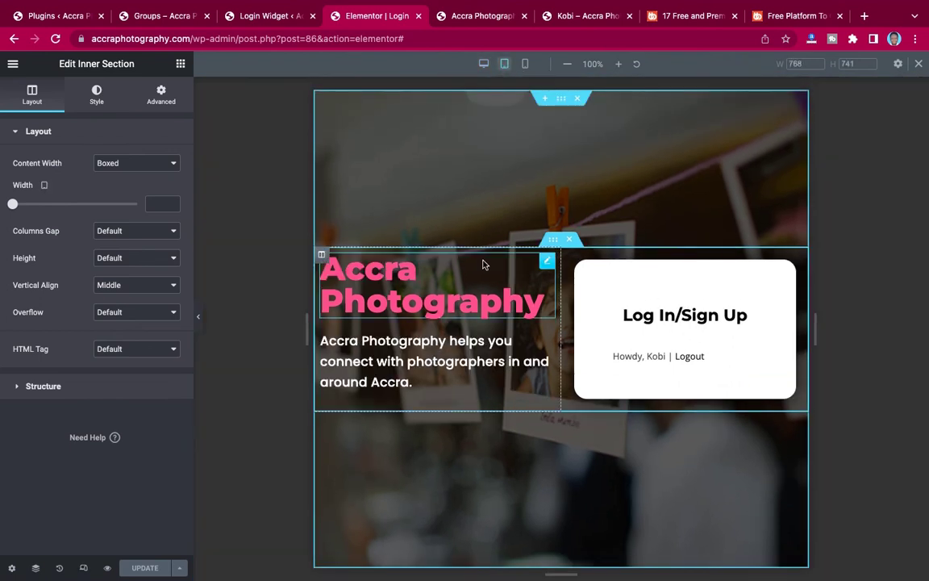
{"action": "left_click", "coordinate": [322, 256]}
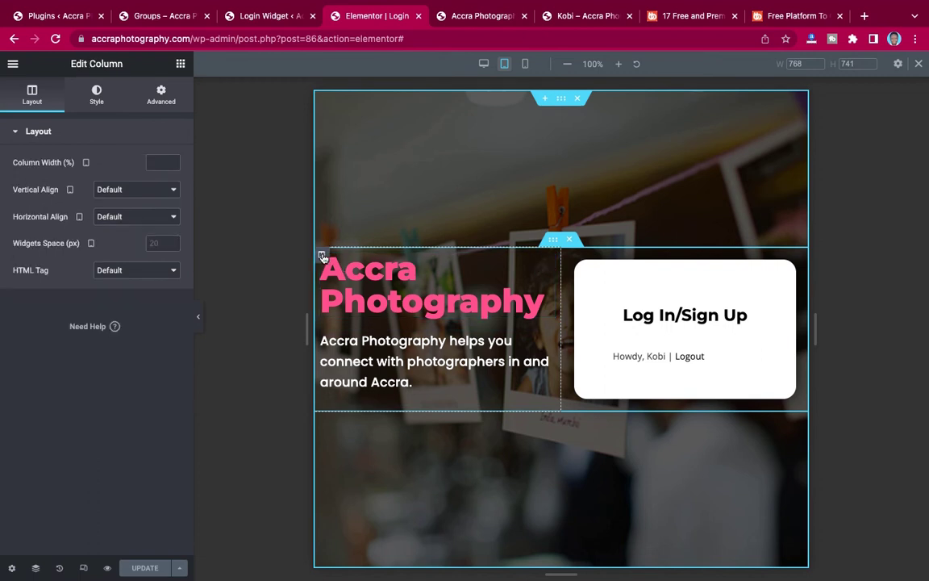
{"action": "left_click", "coordinate": [160, 94]}
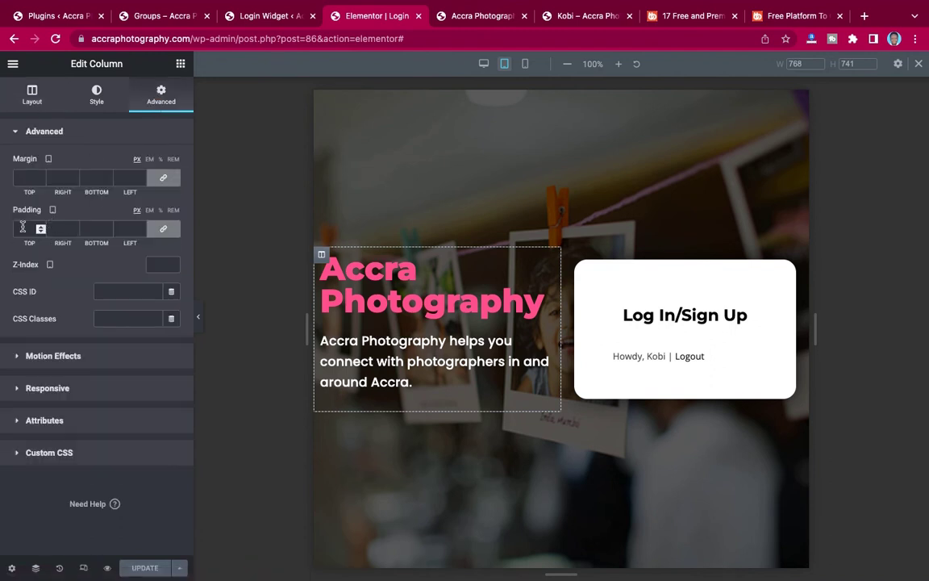
{"action": "left_click", "coordinate": [18, 176]}
{"action": "type", "text": "20"}
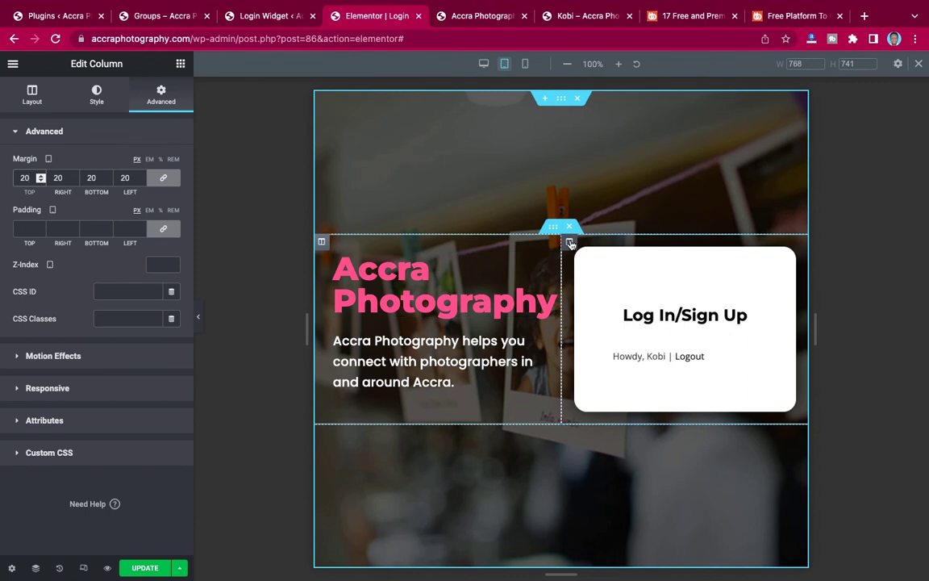
Inspect the right login-box column's margin and padding, checking the wider preview without the panel.
{"action": "left_click", "coordinate": [571, 243]}
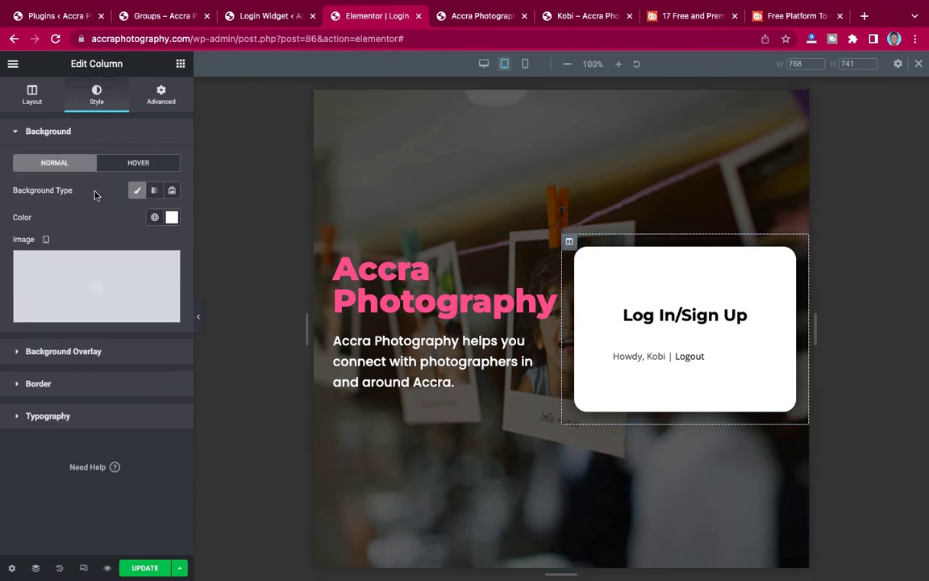
{"action": "left_click", "coordinate": [161, 96]}
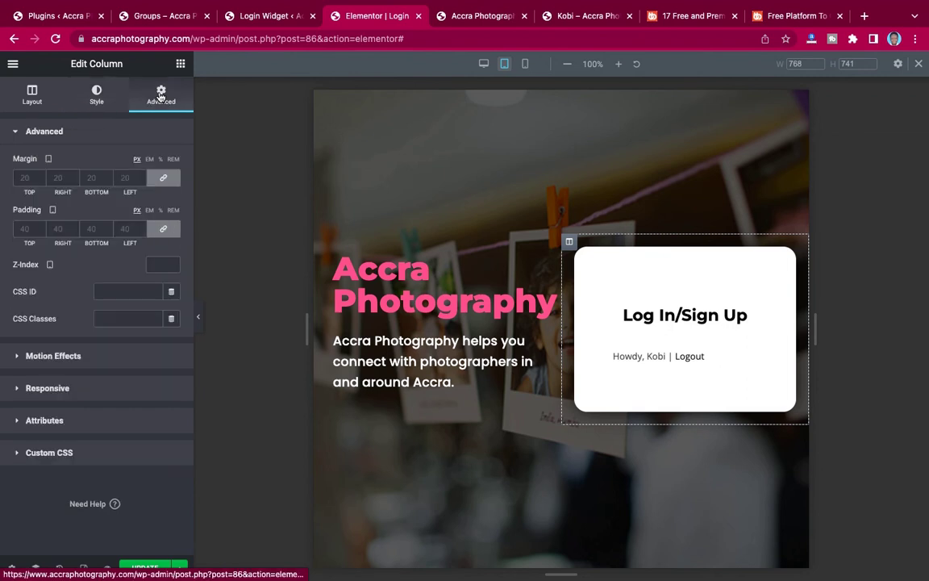
{"action": "left_click", "coordinate": [198, 317]}
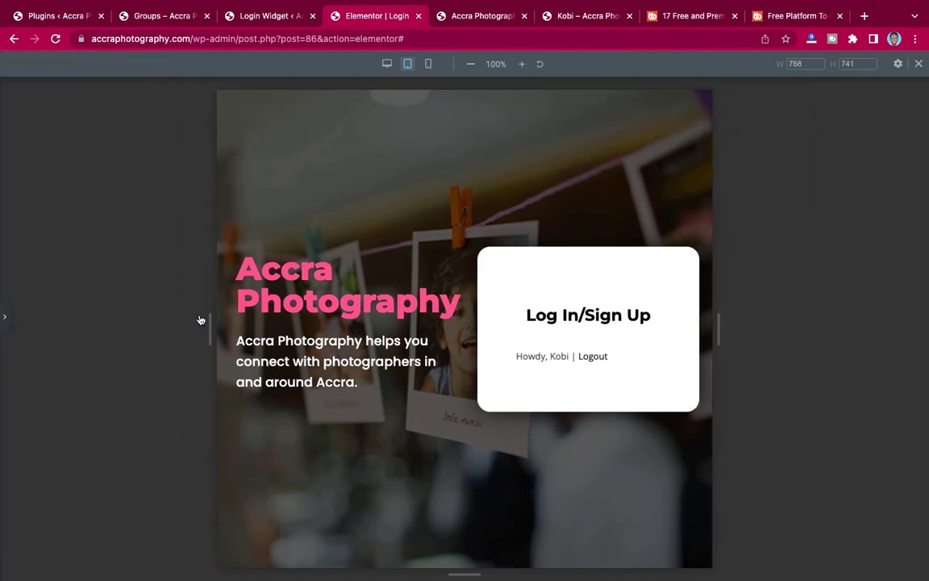
{"action": "left_click", "coordinate": [5, 323]}
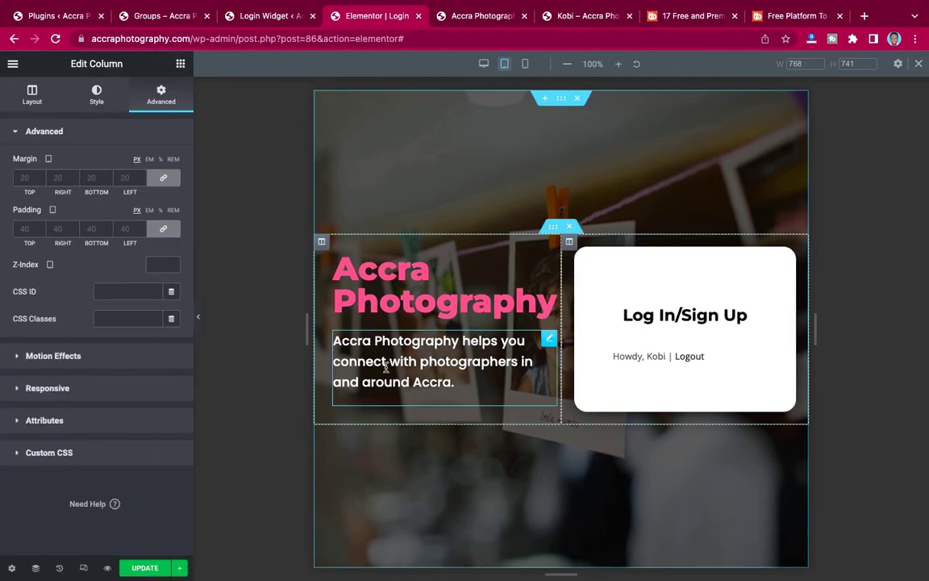
Set the Accra Photography heading's tablet font size to 40 px, then preview at 360 px mobile width.
{"action": "left_click", "coordinate": [547, 264]}
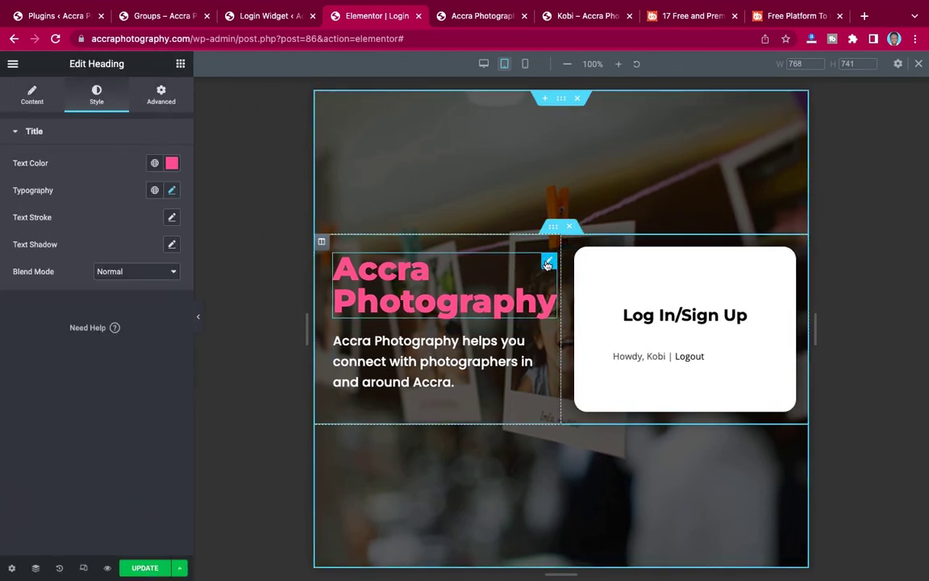
{"action": "left_click", "coordinate": [172, 191]}
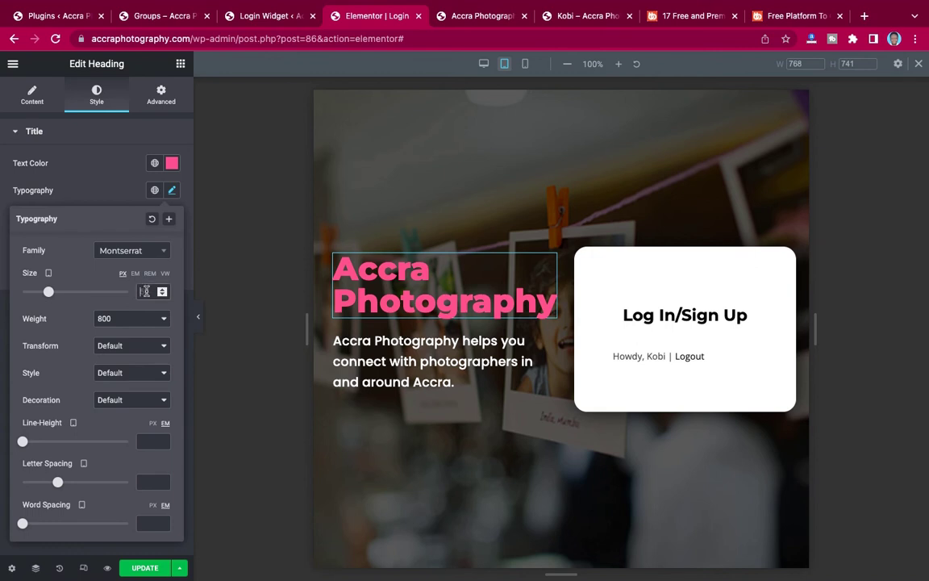
{"action": "left_click", "coordinate": [146, 292]}
{"action": "type", "text": "40"}
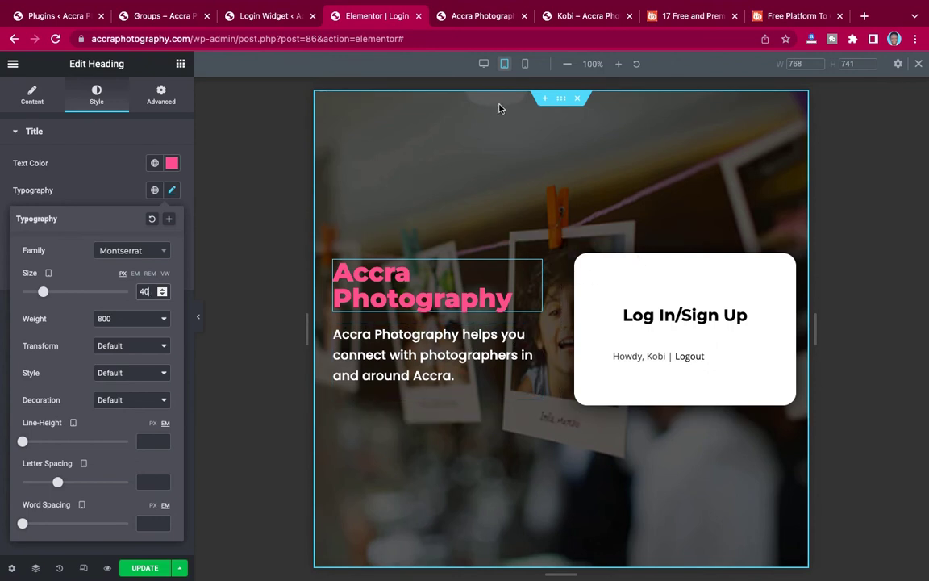
{"action": "left_click", "coordinate": [525, 64]}
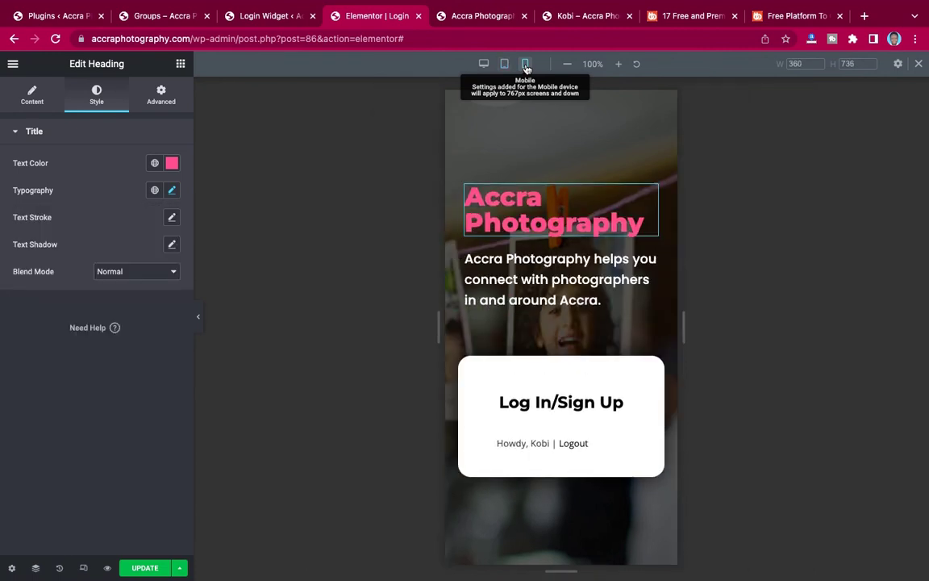
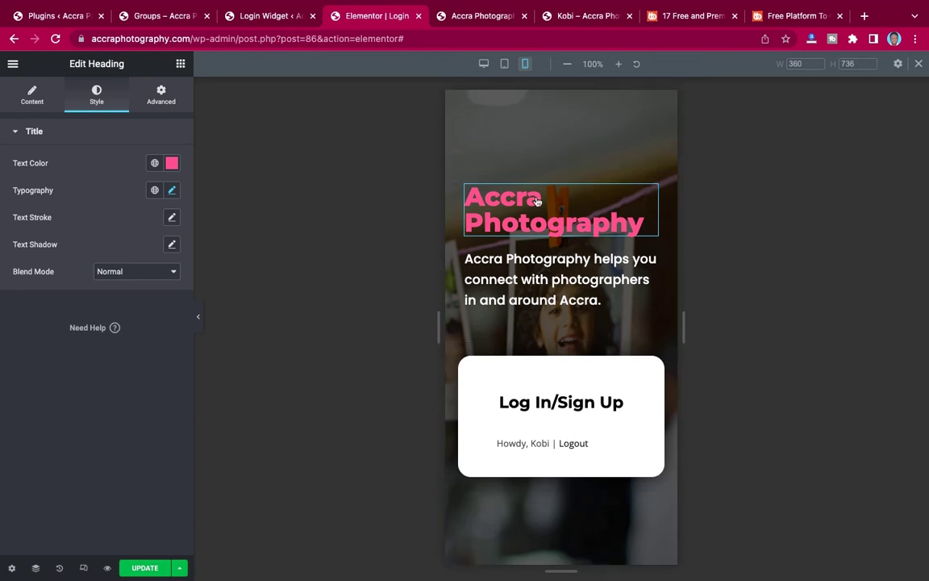
Centre-align the Accra Photography heading.
{"action": "left_click", "coordinate": [172, 191]}
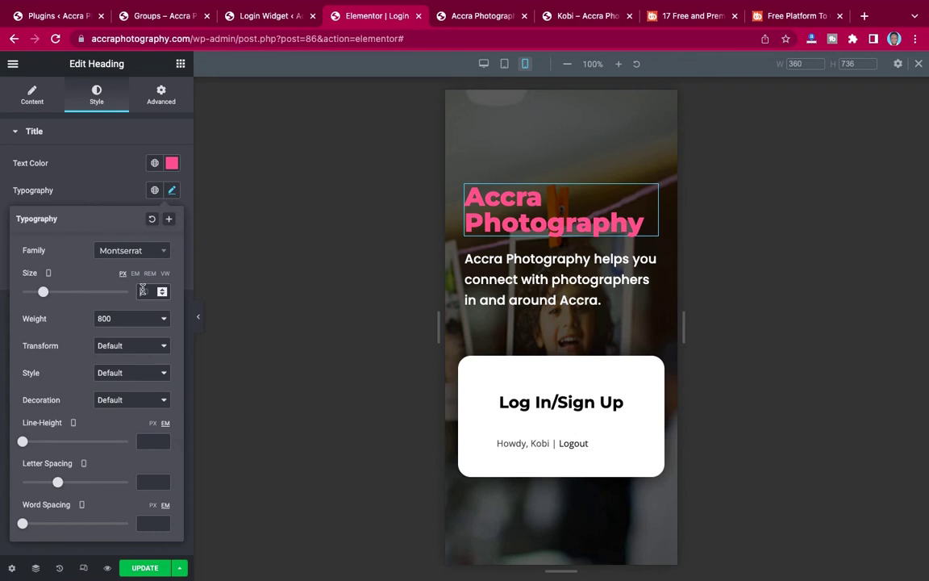
{"action": "scroll", "coordinate": [143, 290], "scroll_direction": "down", "scroll_amount": 8}
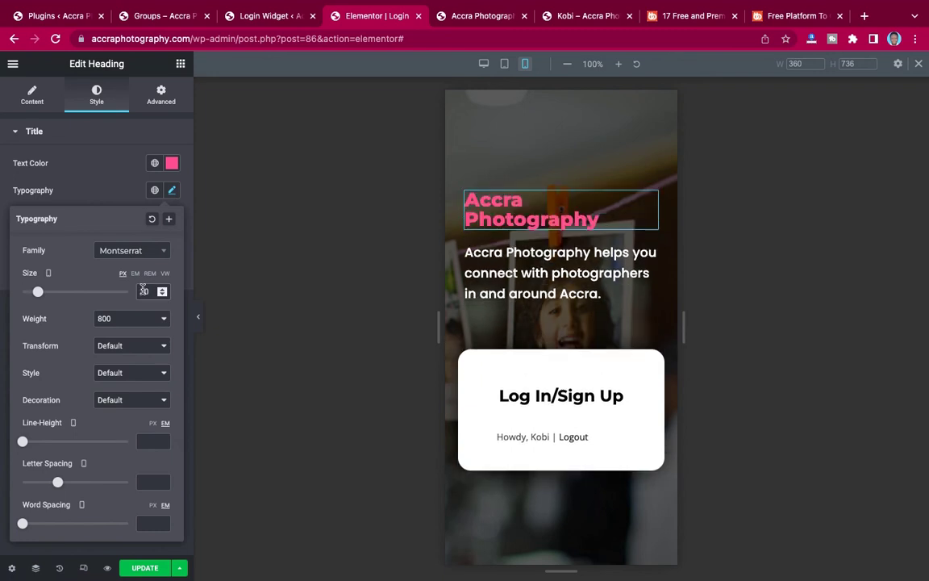
{"action": "left_click", "coordinate": [105, 196]}
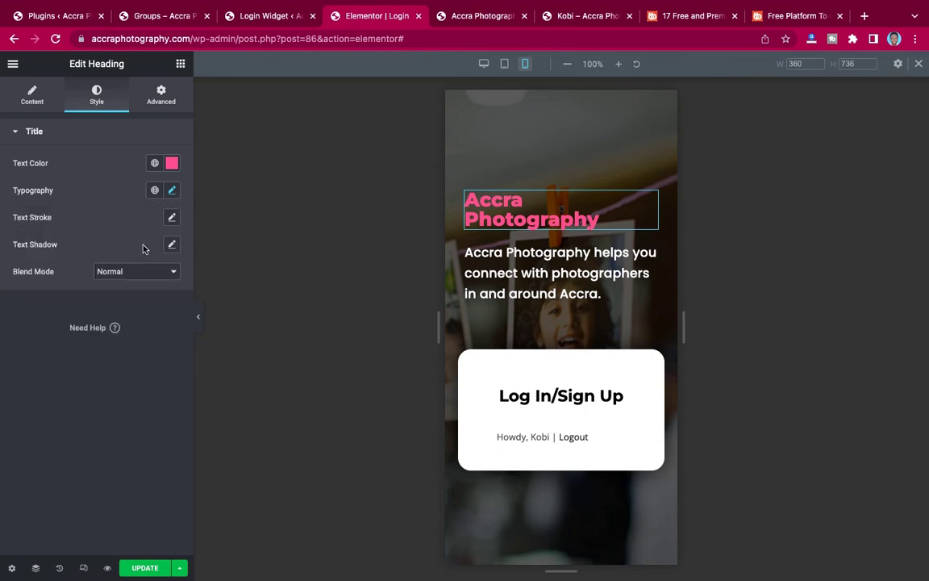
{"action": "left_click", "coordinate": [170, 192]}
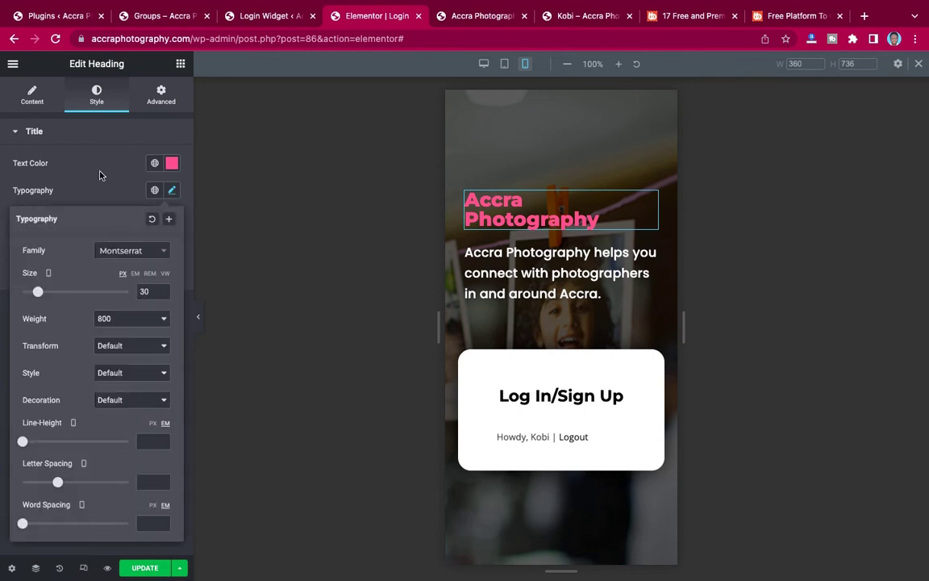
{"action": "left_click", "coordinate": [91, 157]}
{"action": "left_click", "coordinate": [33, 95]}
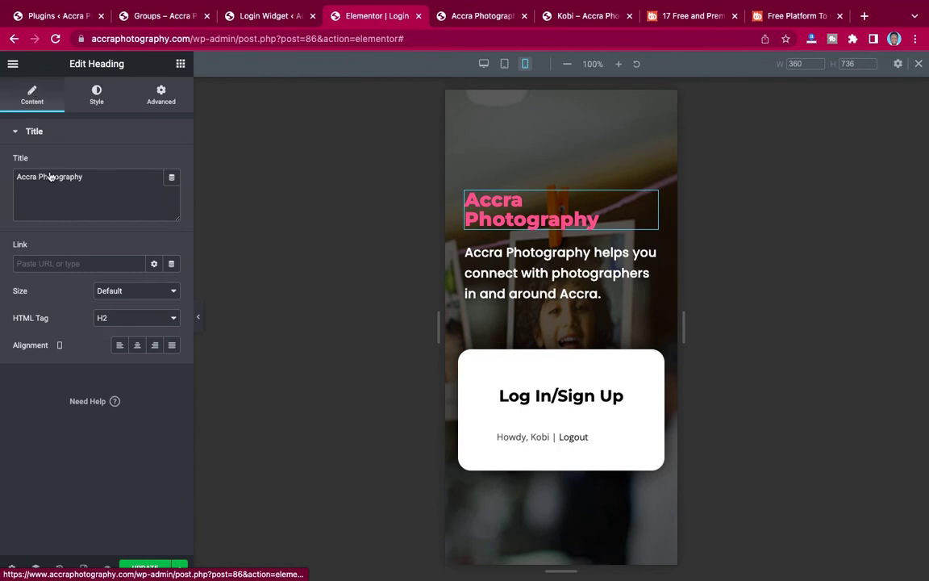
{"action": "left_click", "coordinate": [137, 346]}
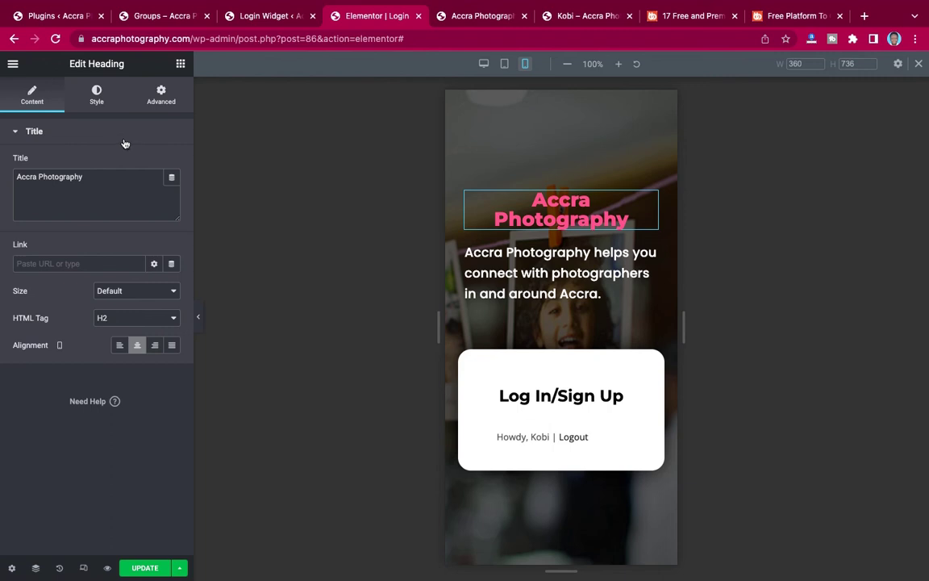
Reduce the heading's typography size from 30px to 25px.
{"action": "left_click", "coordinate": [96, 95]}
{"action": "left_click", "coordinate": [171, 190]}
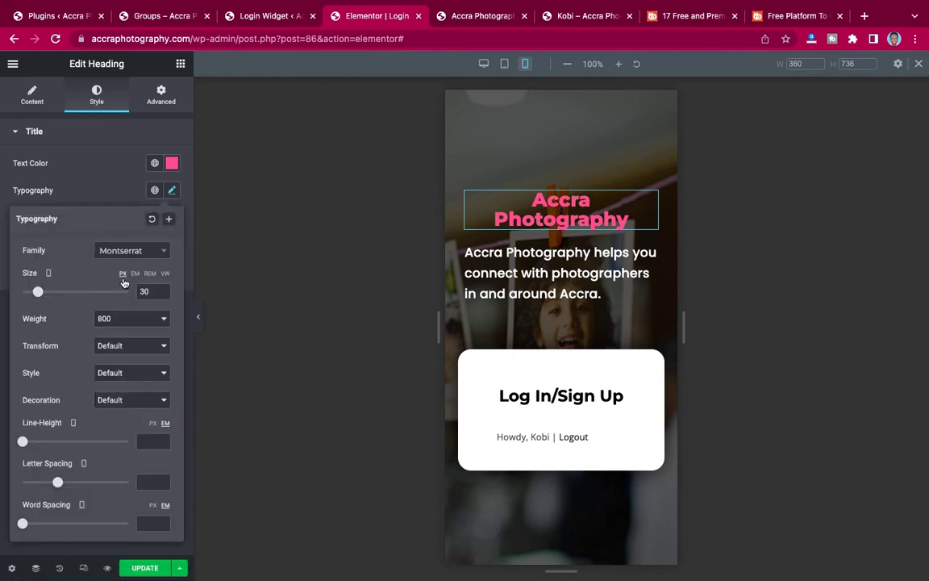
{"action": "double_click", "coordinate": [141, 292]}
{"action": "type", "text": "25"}
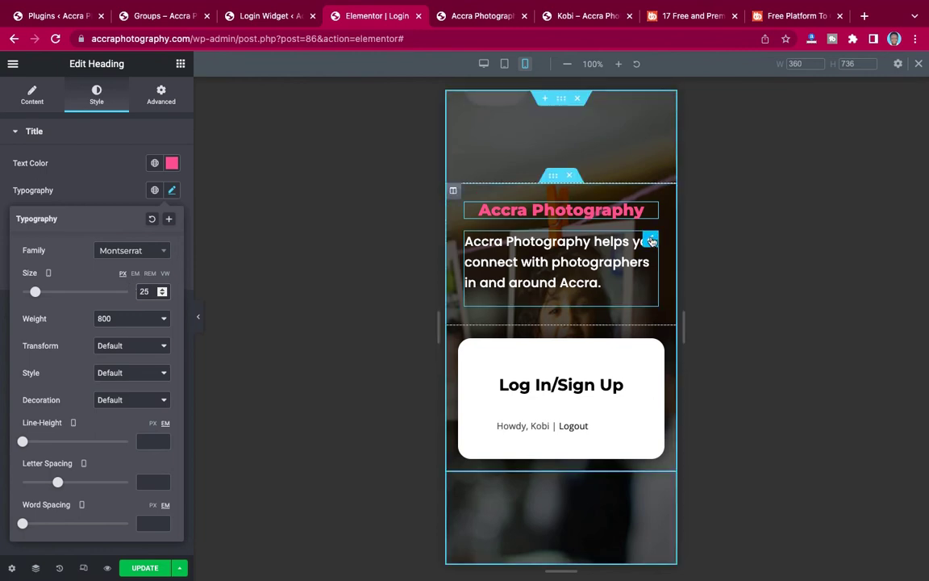
{"action": "left_click", "coordinate": [651, 240]}
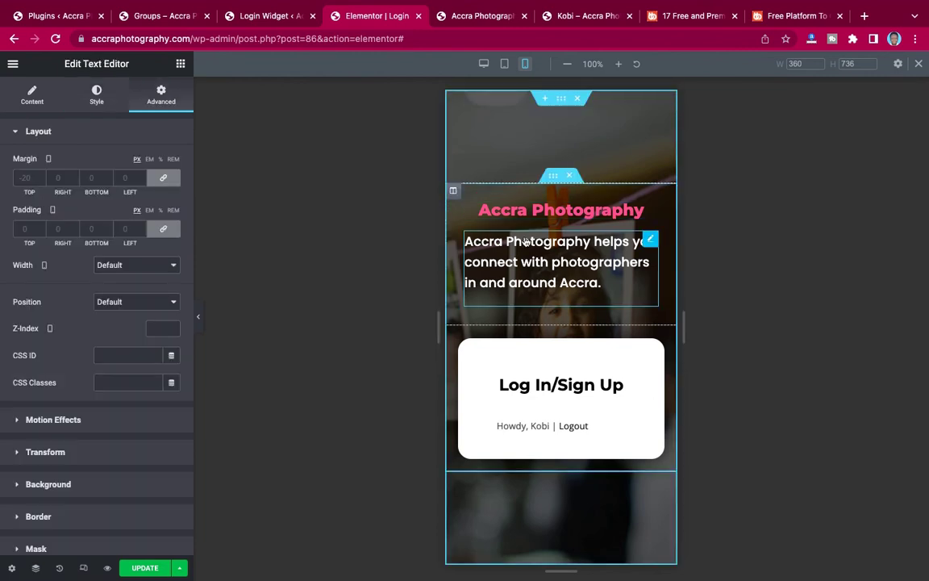
Centre the tagline paragraph at 14px size, update the page, and hide the editing panel.
{"action": "left_click", "coordinate": [96, 95]}
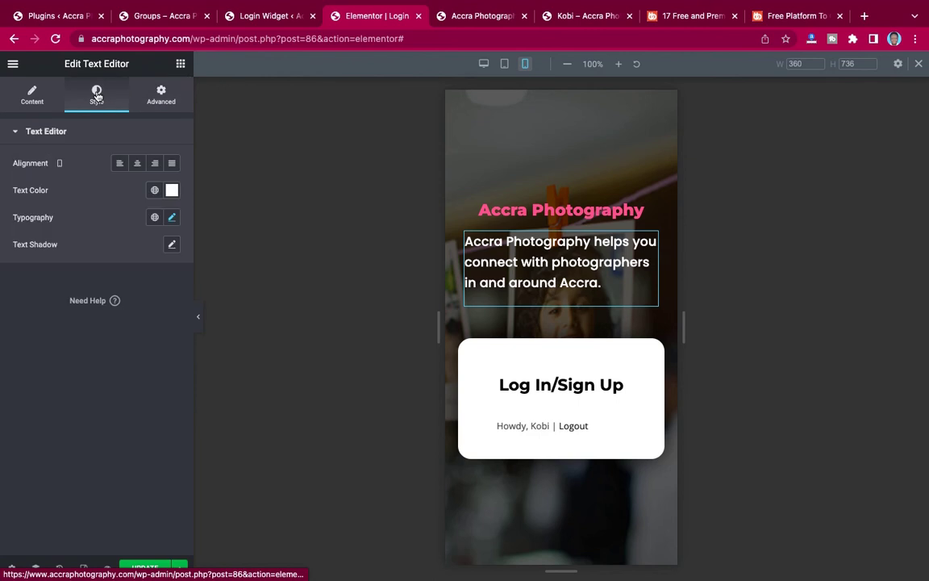
{"action": "left_click", "coordinate": [138, 164]}
{"action": "left_click", "coordinate": [172, 217]}
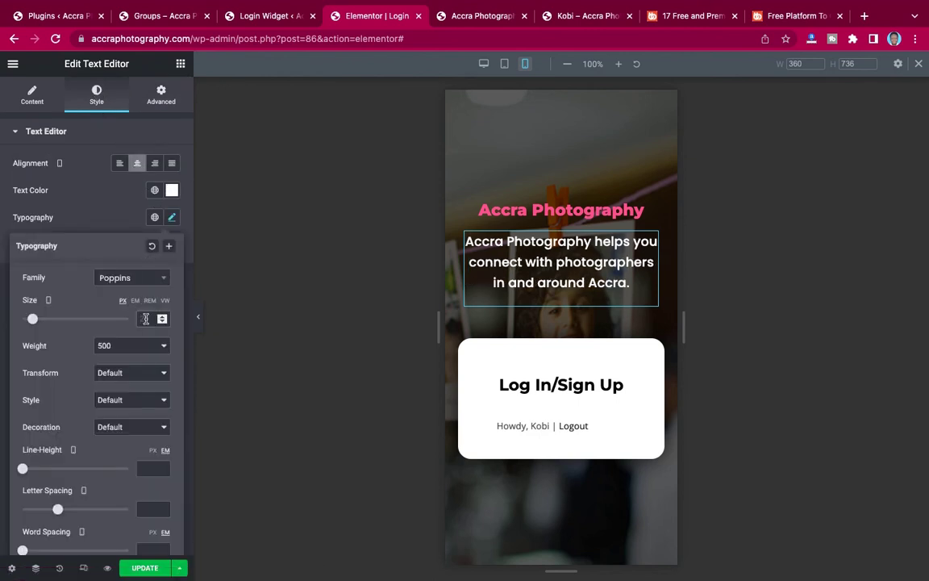
{"action": "scroll", "coordinate": [144, 319], "scroll_direction": "down", "scroll_amount": 3}
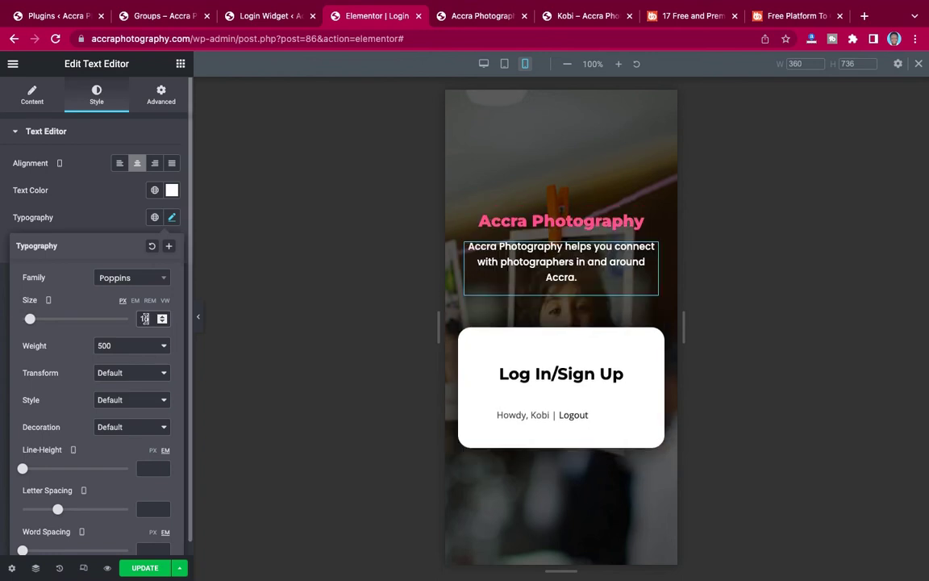
{"action": "scroll", "coordinate": [144, 319], "scroll_direction": "down", "scroll_amount": 1}
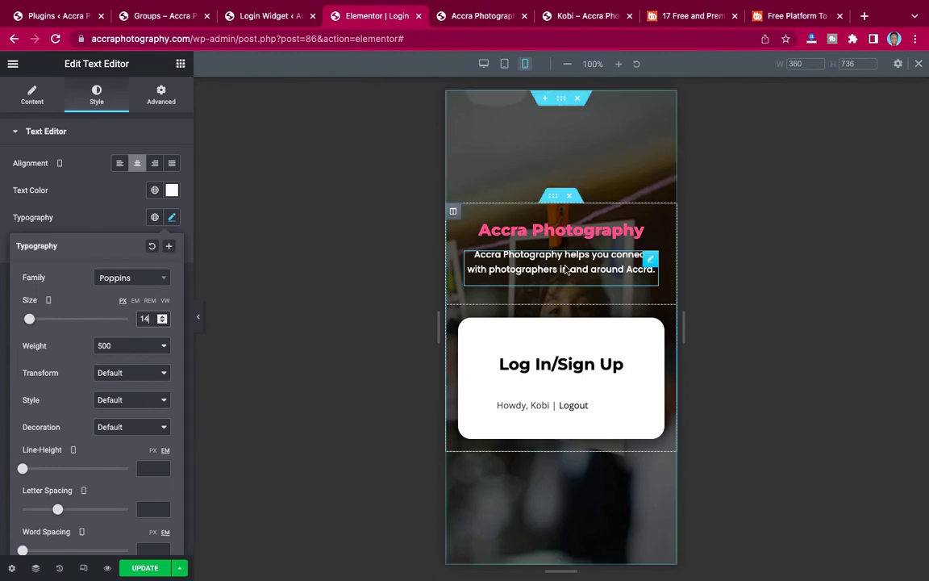
{"action": "left_click", "coordinate": [142, 570]}
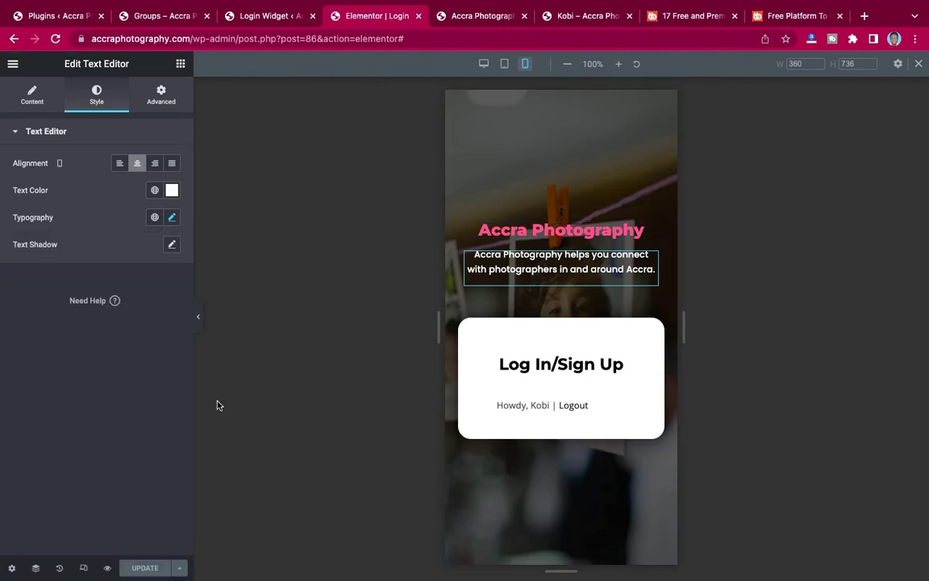
{"action": "left_click", "coordinate": [201, 328]}
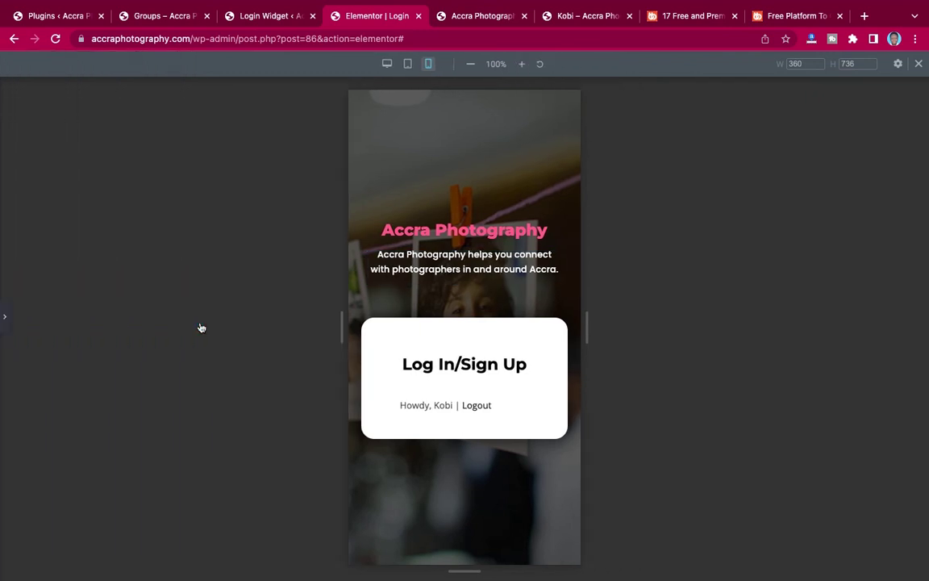
{"action": "left_click", "coordinate": [4, 316]}
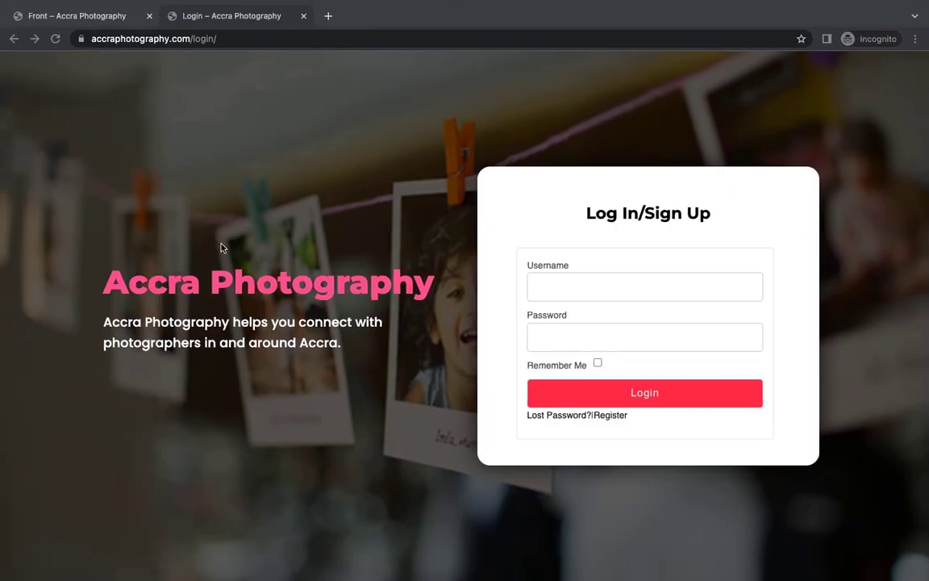
{"action": "left_click", "coordinate": [53, 38]}
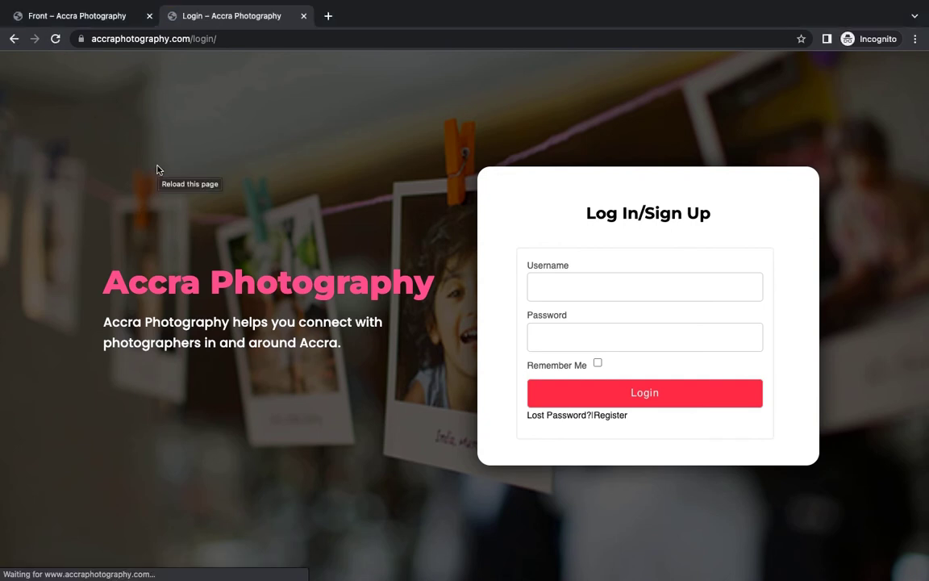
{"action": "right_click", "coordinate": [288, 142]}
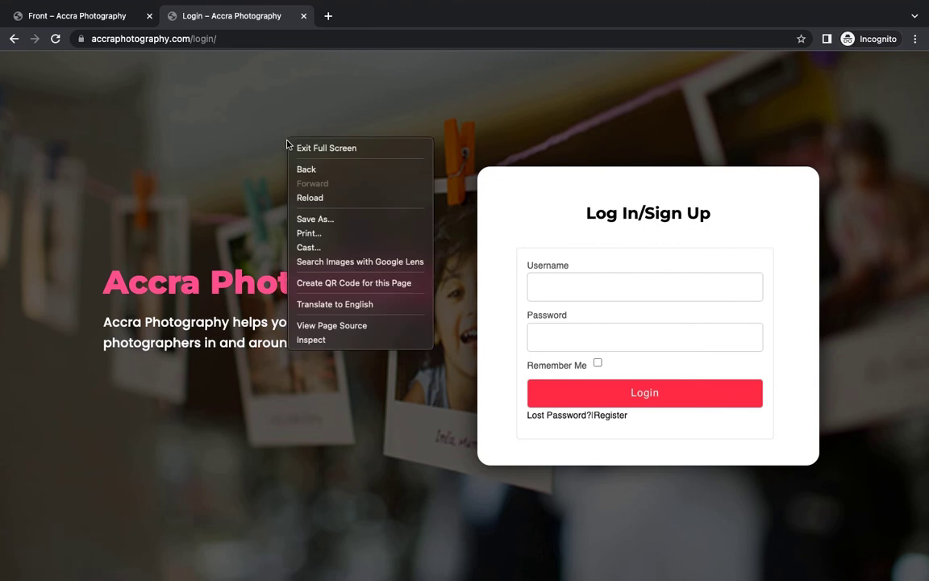
{"action": "left_click", "coordinate": [321, 346]}
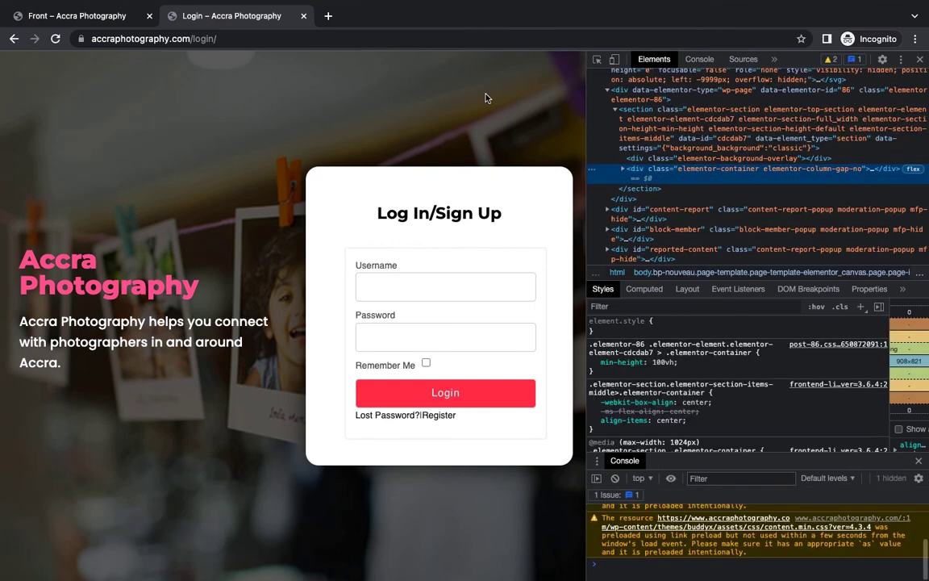
{"action": "left_click", "coordinate": [615, 60]}
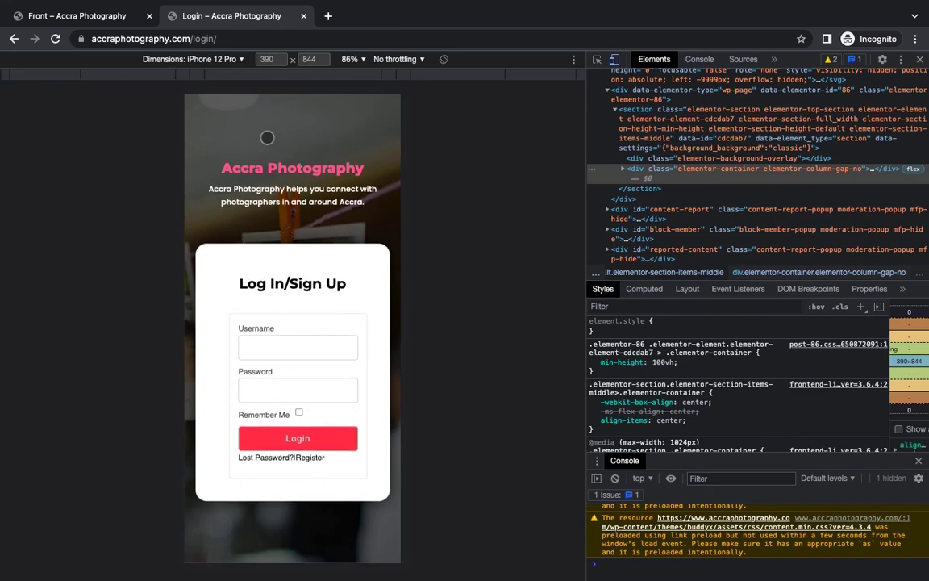
{"action": "left_click", "coordinate": [211, 58]}
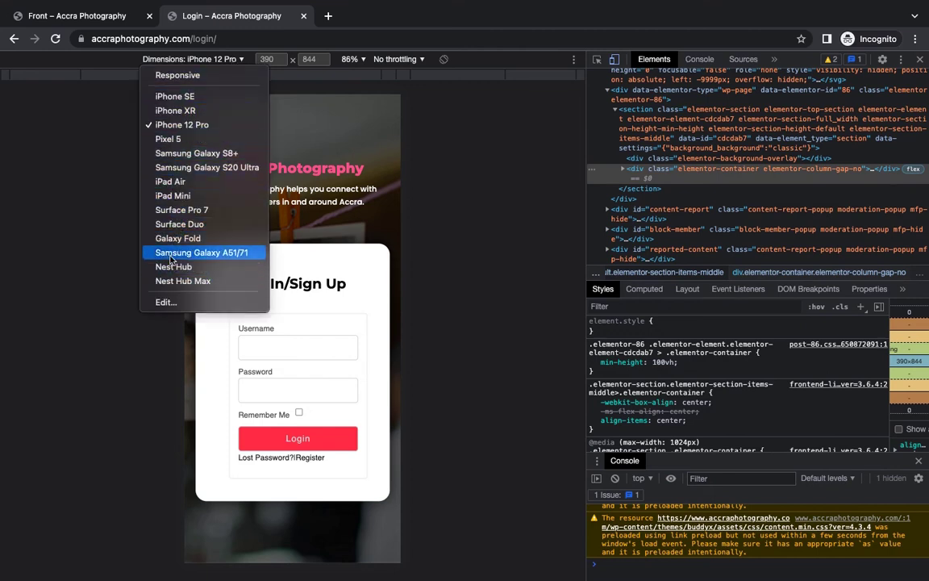
{"action": "left_click", "coordinate": [170, 182]}
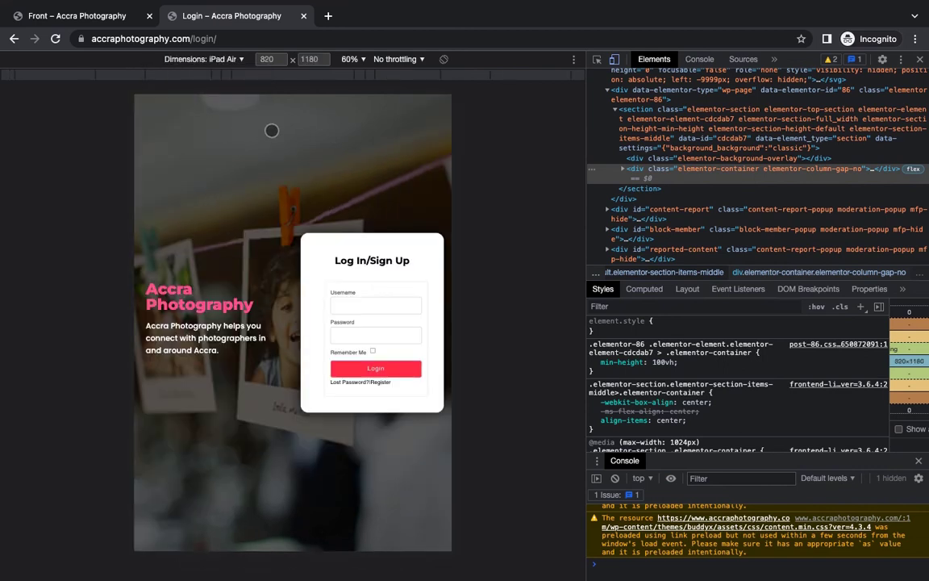
{"action": "left_click", "coordinate": [234, 61]}
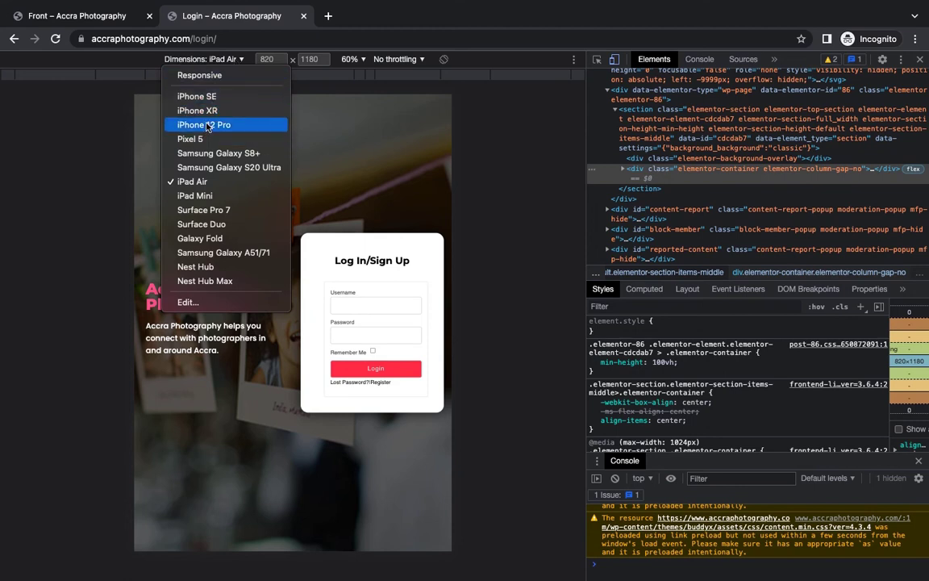
{"action": "left_click", "coordinate": [204, 140]}
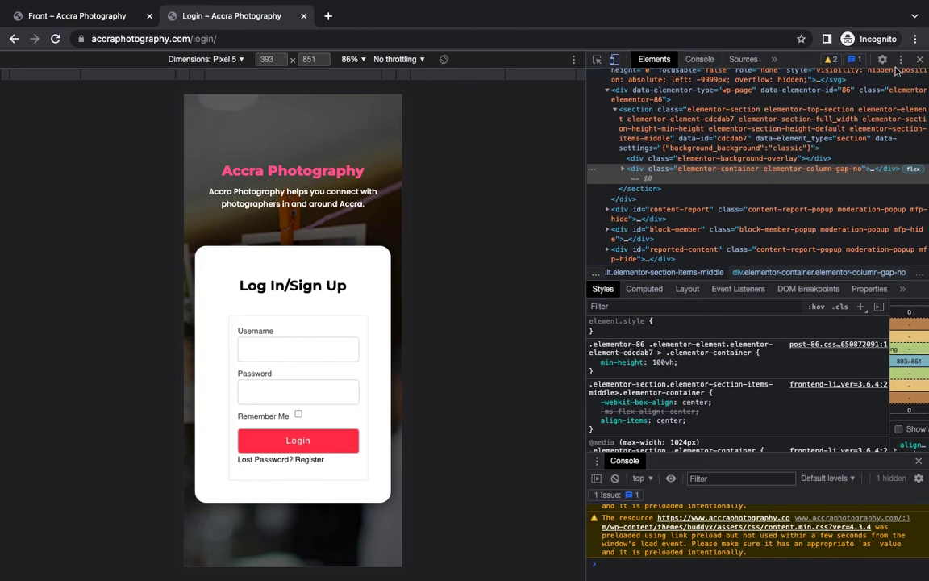
{"action": "left_click", "coordinate": [922, 60]}
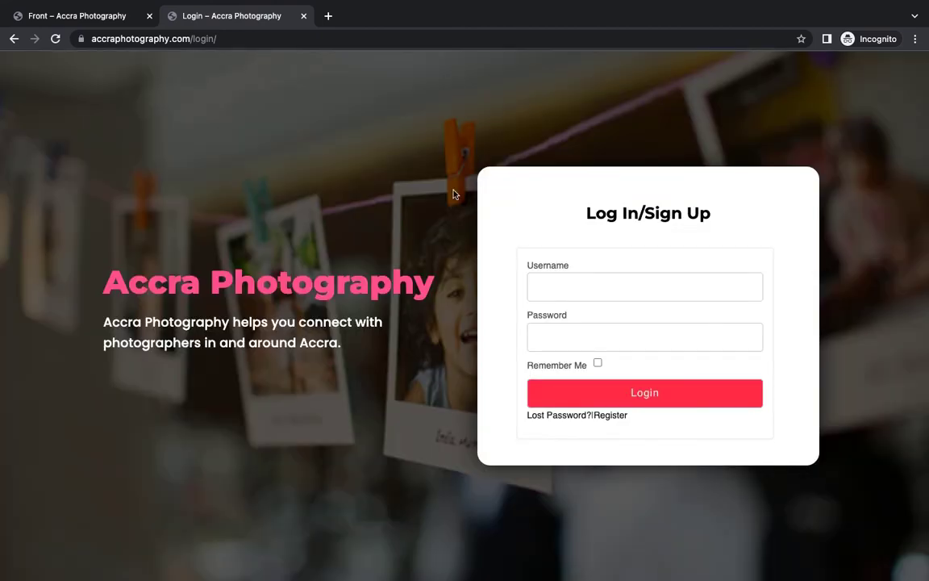
{"action": "key", "text": "ctrl+Right"}
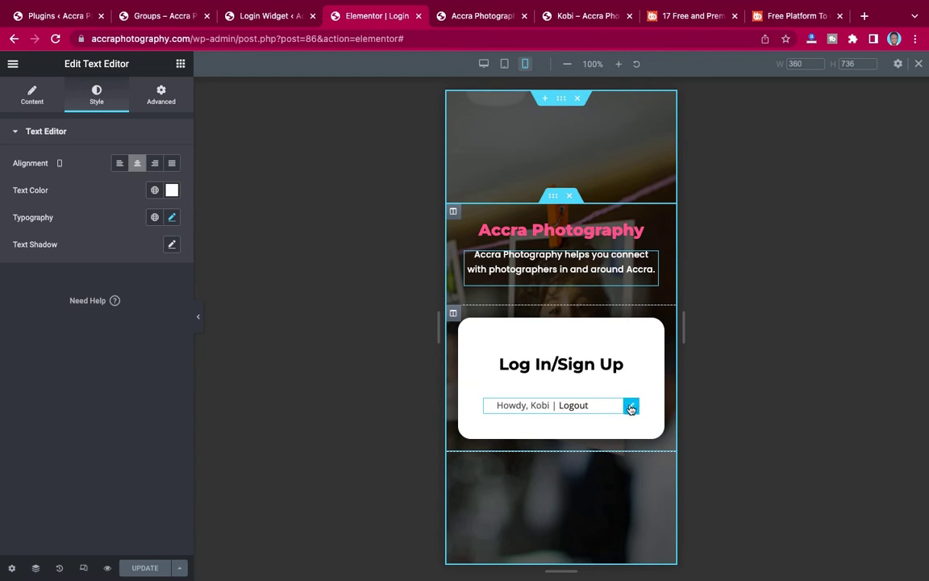
Set all margins of the login shortcode widget to 0 and update the page.
{"action": "left_click", "coordinate": [632, 407]}
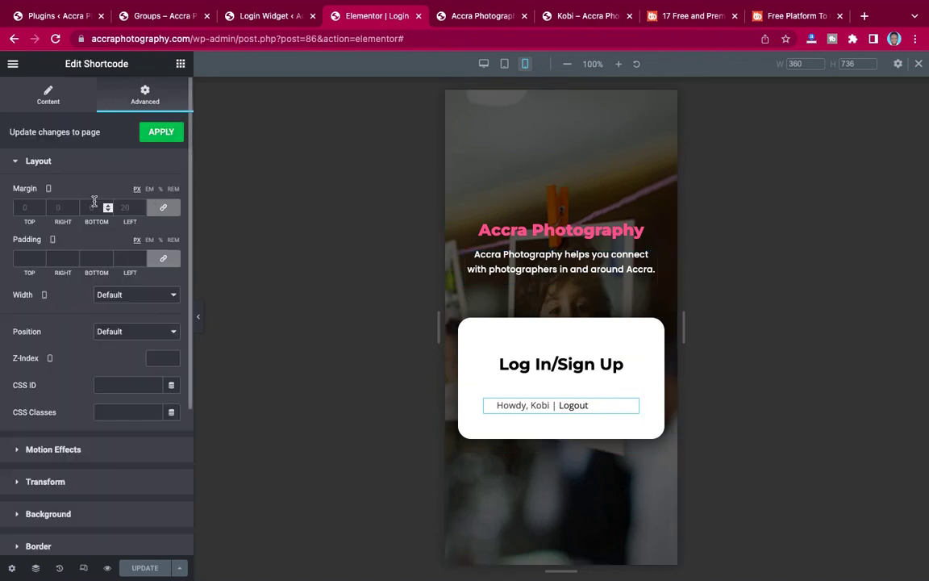
{"action": "left_click", "coordinate": [161, 208]}
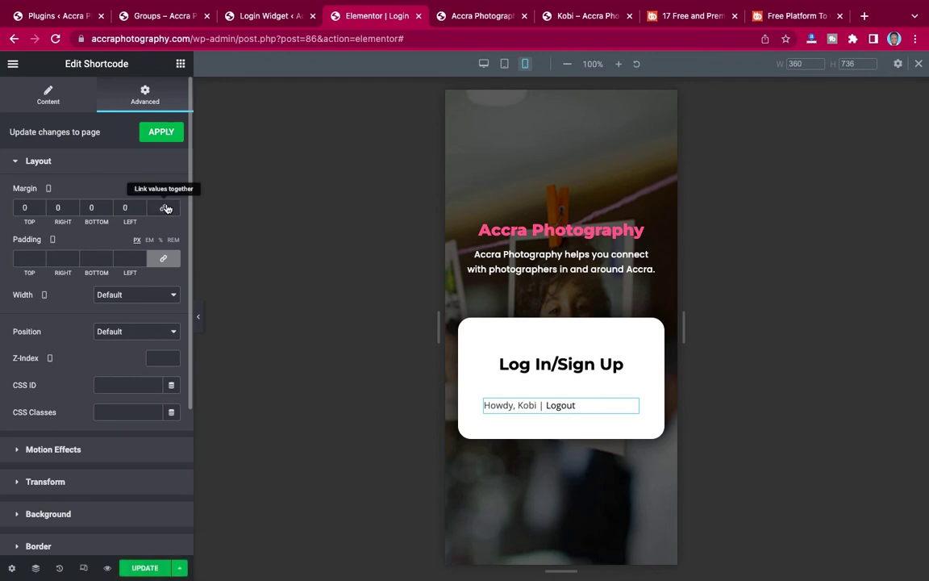
{"action": "left_click", "coordinate": [151, 569]}
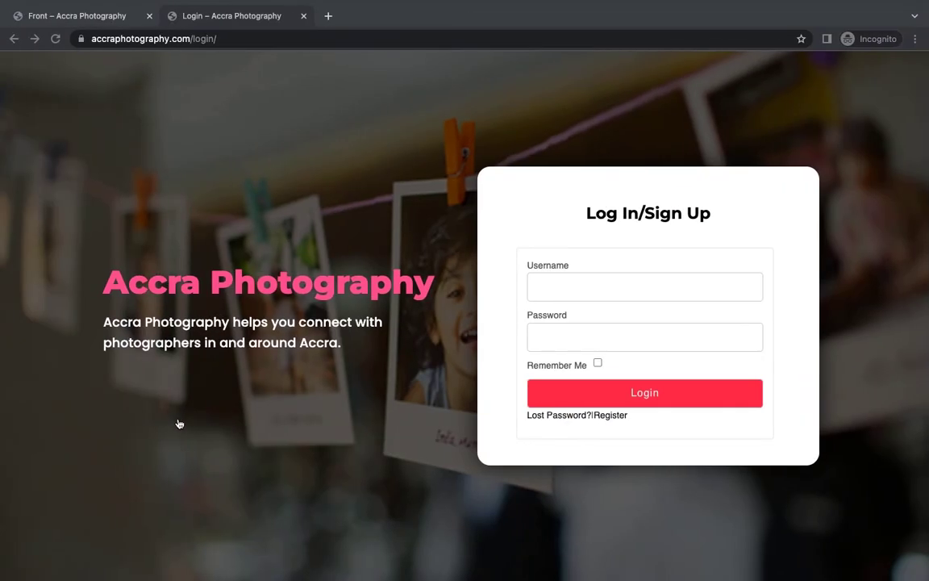
Reload the incognito login page and check the centred login card in Pixel 5 emulation.
{"action": "right_click", "coordinate": [268, 221]}
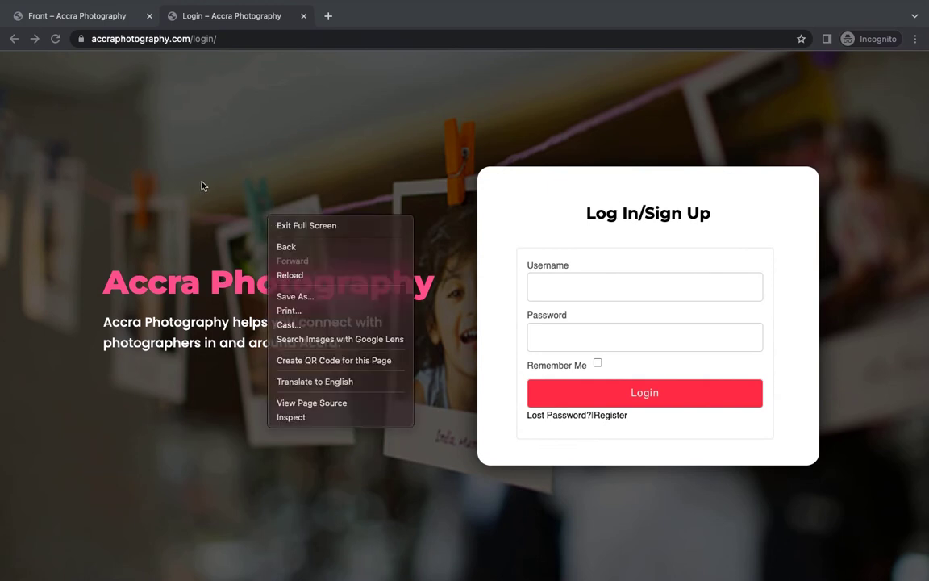
{"action": "left_click", "coordinate": [75, 94]}
{"action": "left_click", "coordinate": [54, 39]}
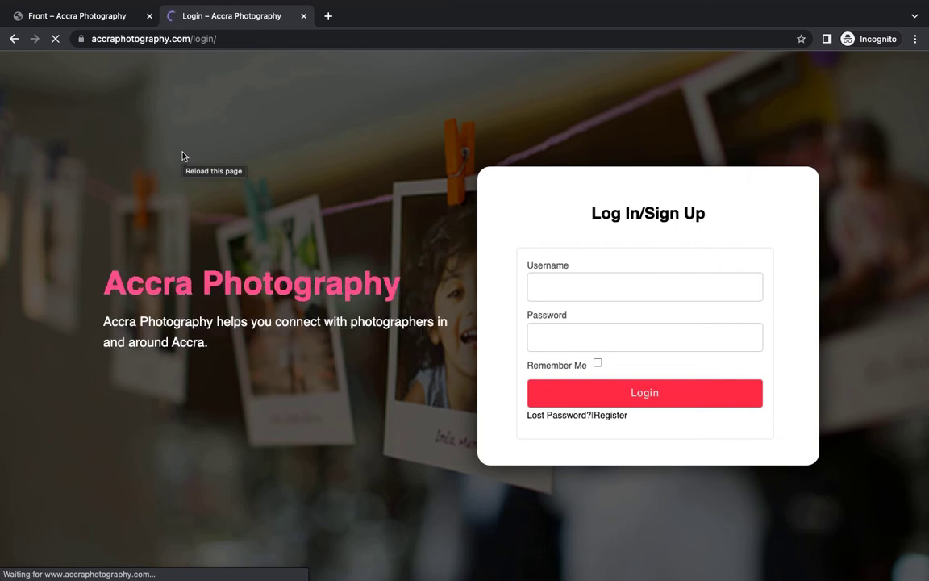
{"action": "right_click", "coordinate": [226, 131]}
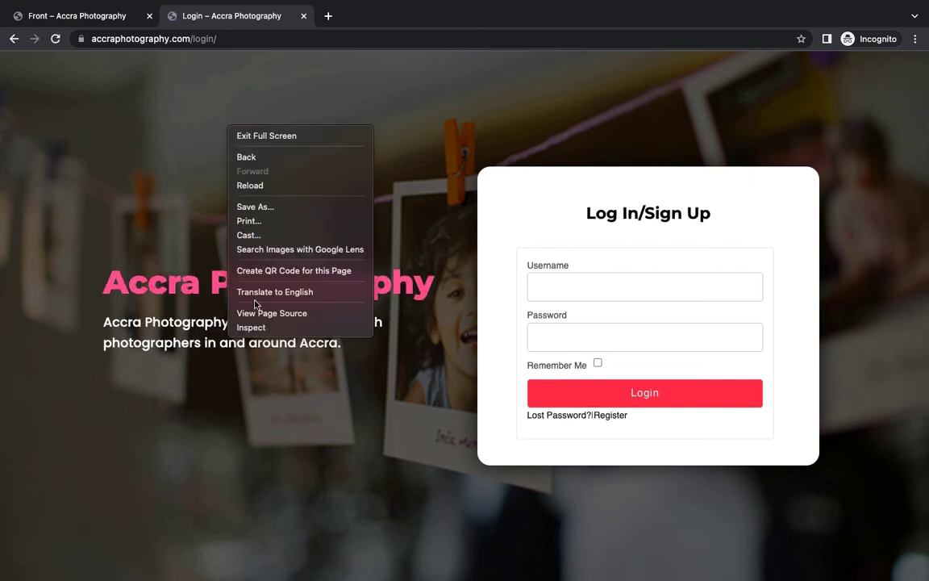
{"action": "left_click", "coordinate": [252, 330]}
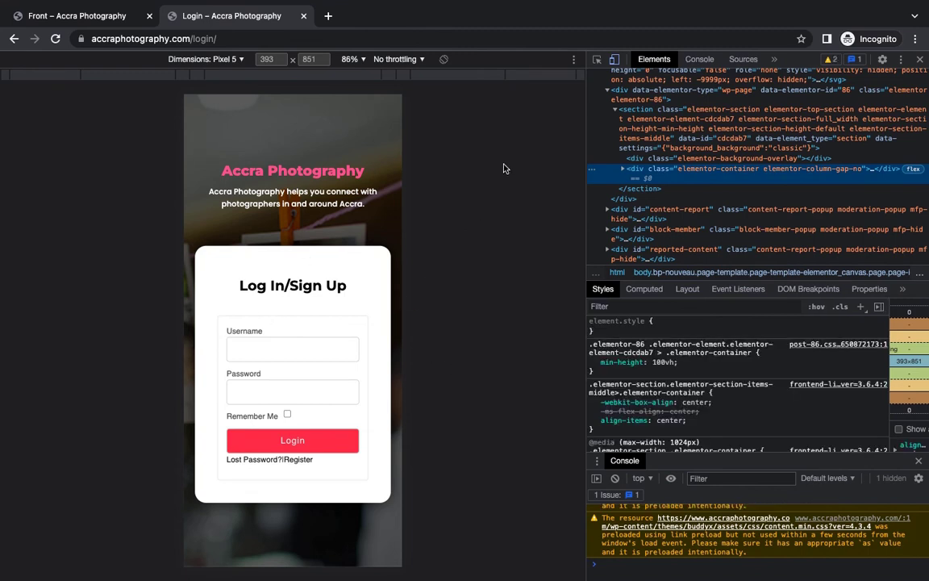
{"action": "left_click", "coordinate": [920, 59]}
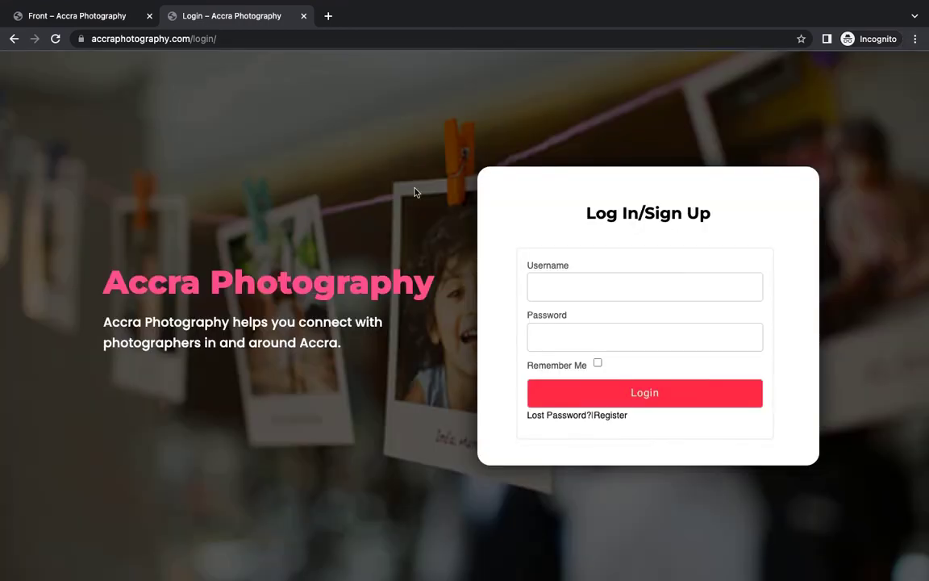
{"action": "key", "text": "ctrl+Right"}
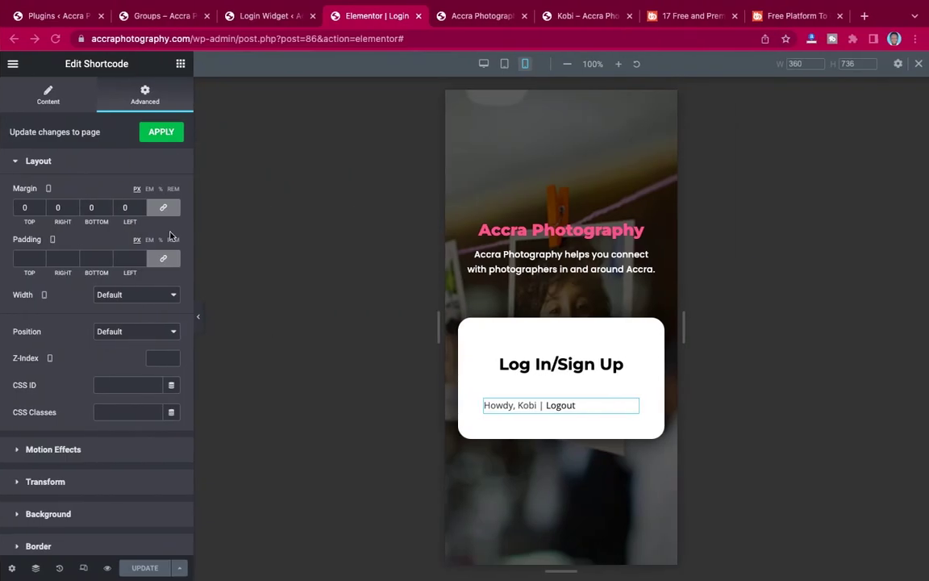
Exit Elementor to the WordPress dashboard and go to BuddyBoss > Settings.
{"action": "left_click", "coordinate": [11, 64]}
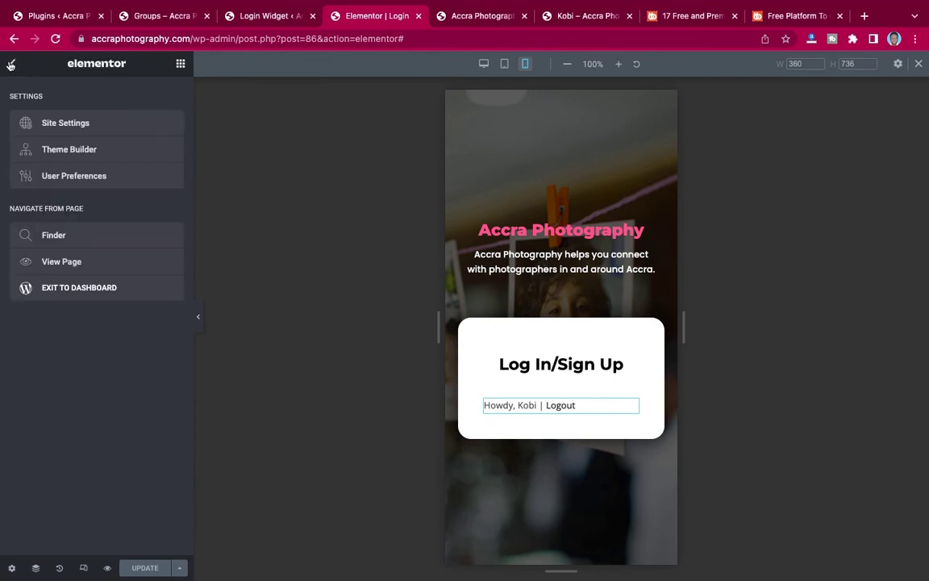
{"action": "left_click", "coordinate": [54, 287]}
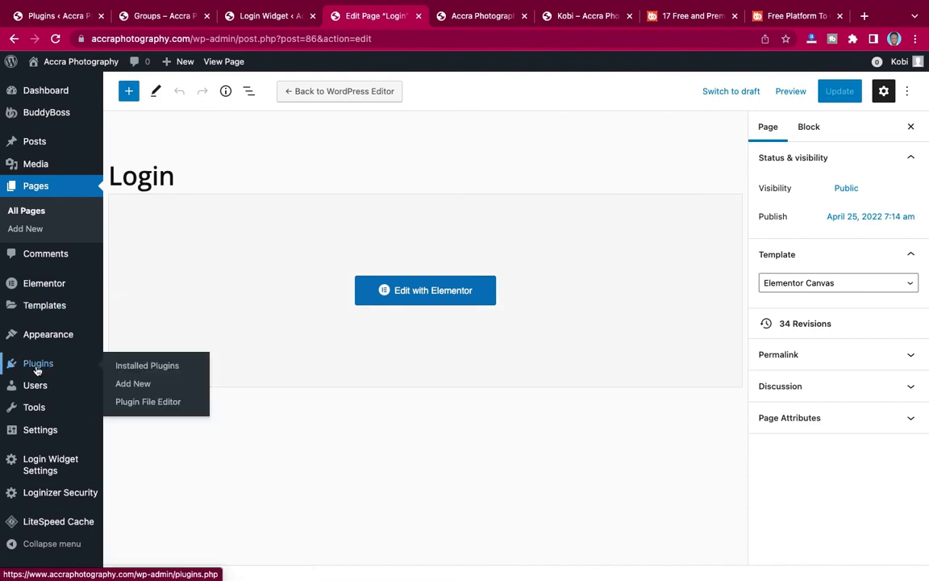
{"action": "mouse_move", "coordinate": [38, 113]}
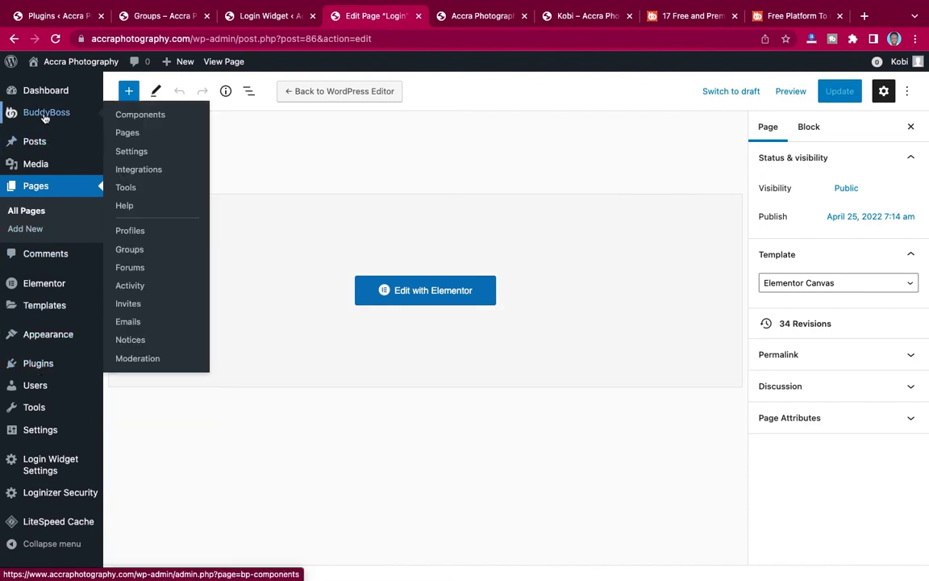
{"action": "left_click", "coordinate": [132, 153]}
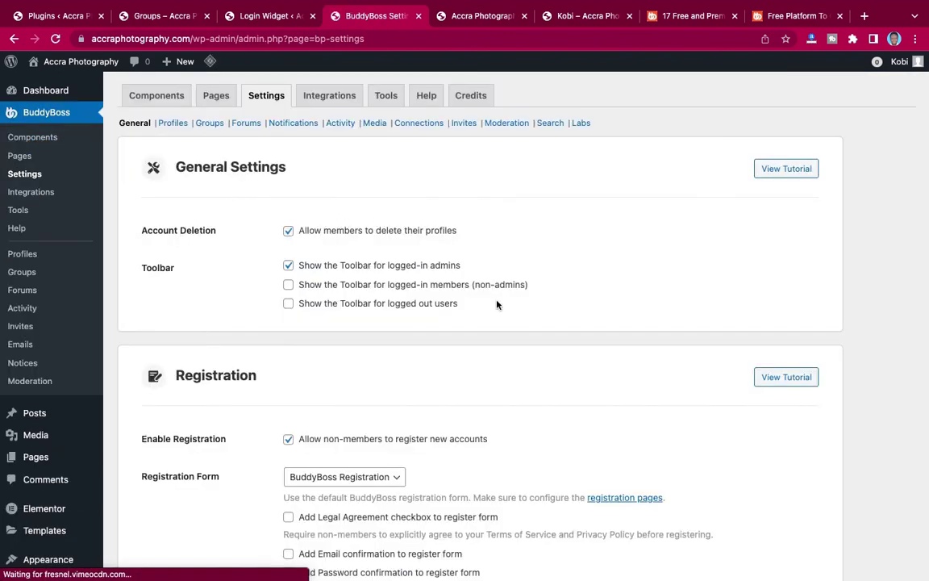
Enable 'Restrict site access to only logged-in members' under Privacy and save the settings.
{"action": "scroll", "coordinate": [497, 304], "scroll_direction": "down", "scroll_amount": 5}
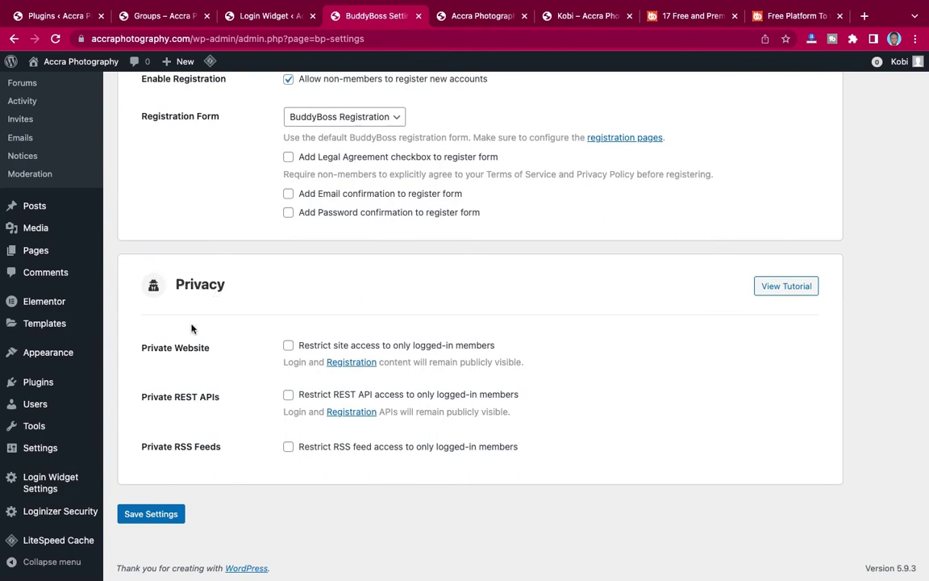
{"action": "left_click", "coordinate": [290, 347]}
{"action": "left_click", "coordinate": [164, 511]}
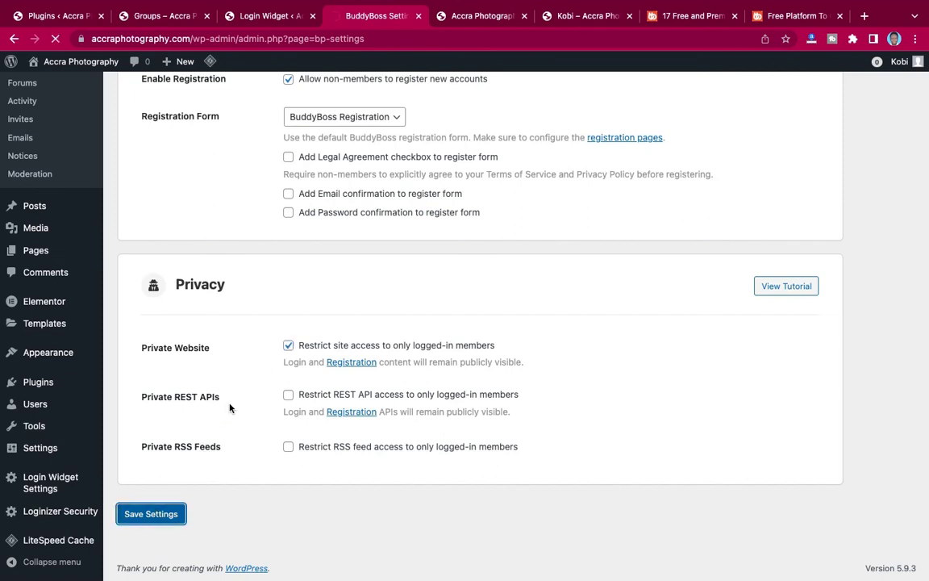
{"action": "scroll", "coordinate": [228, 407], "scroll_direction": "down", "scroll_amount": 3}
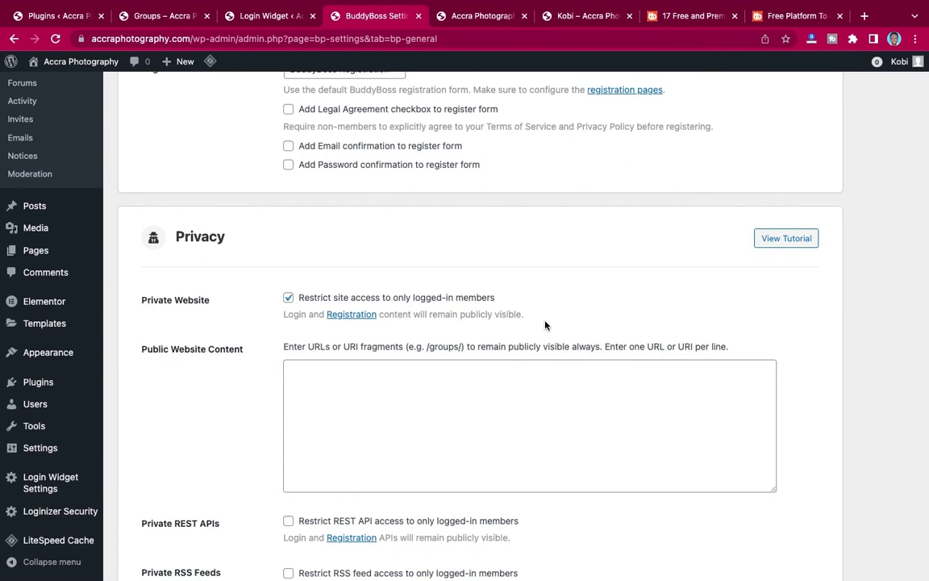
Enter /login/ in the Public Website Content list.
{"action": "left_click", "coordinate": [338, 368]}
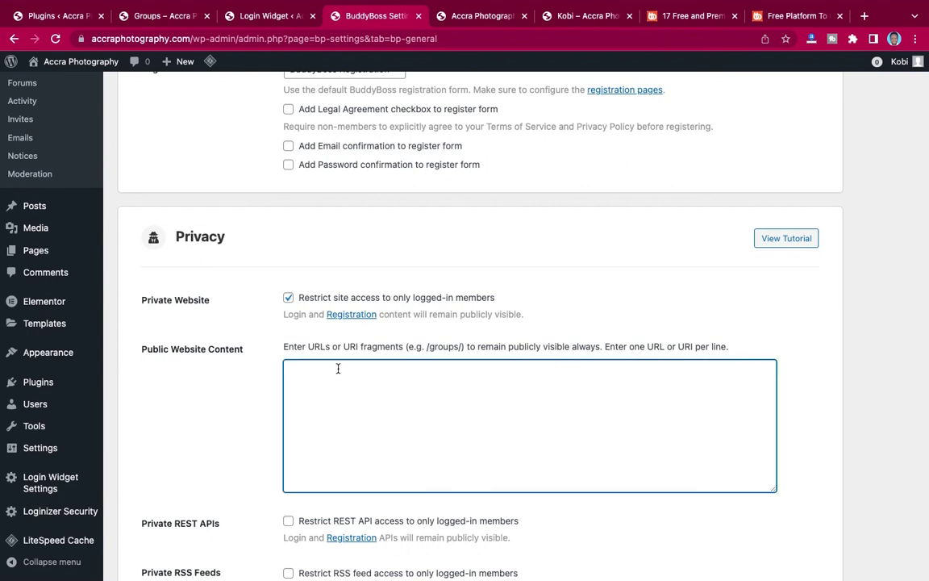
{"action": "type", "text": "/login/"}
{"action": "key", "text": "Return"}
{"action": "key", "text": "Up"}
Look over the News Feed and Login Widget tabs, then go to Pages > All Pages.
{"action": "left_click", "coordinate": [478, 22]}
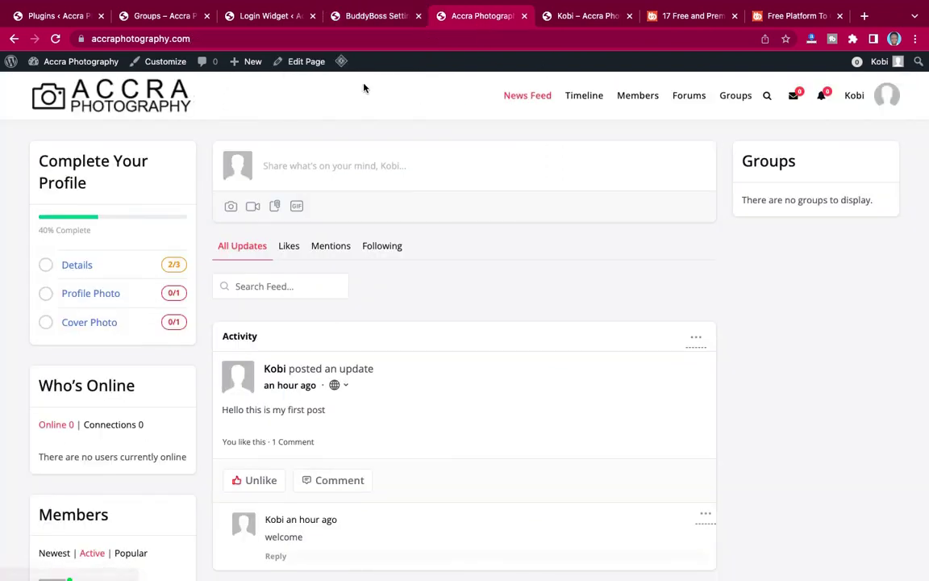
{"action": "left_click", "coordinate": [361, 21]}
{"action": "left_click", "coordinate": [257, 20]}
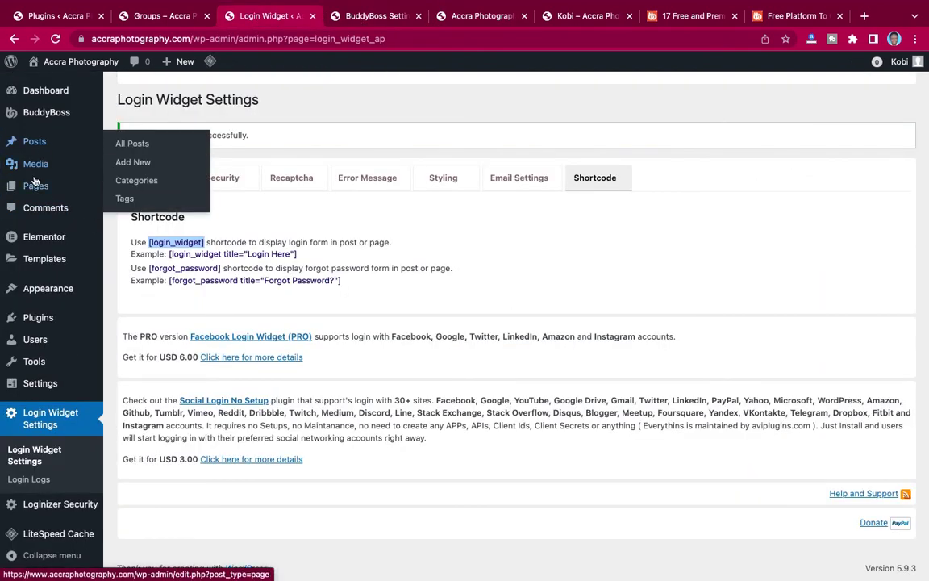
{"action": "mouse_move", "coordinate": [30, 186]}
{"action": "left_click", "coordinate": [123, 187]}
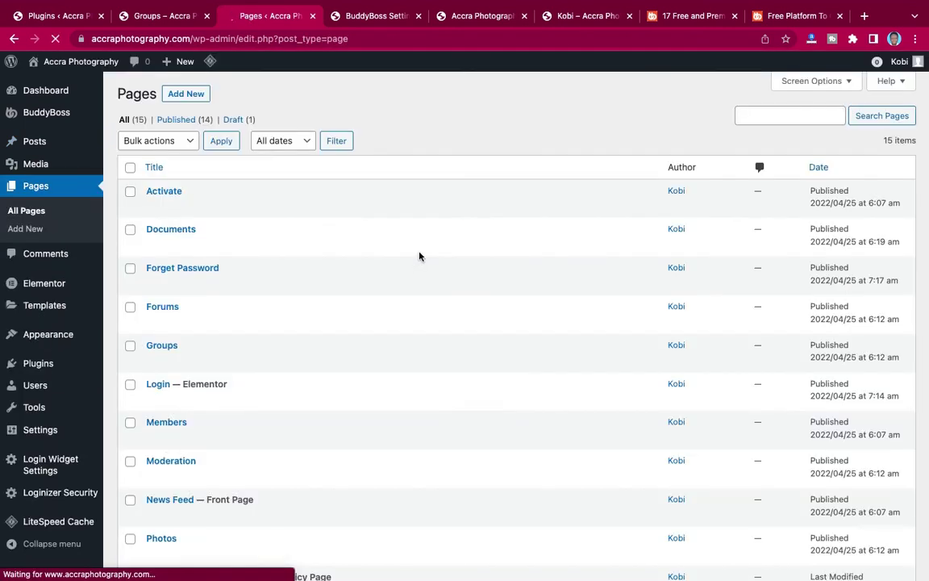
Edit the News Feed page and confirm its permalink is the site's home address.
{"action": "scroll", "coordinate": [191, 414], "scroll_direction": "down", "scroll_amount": 2}
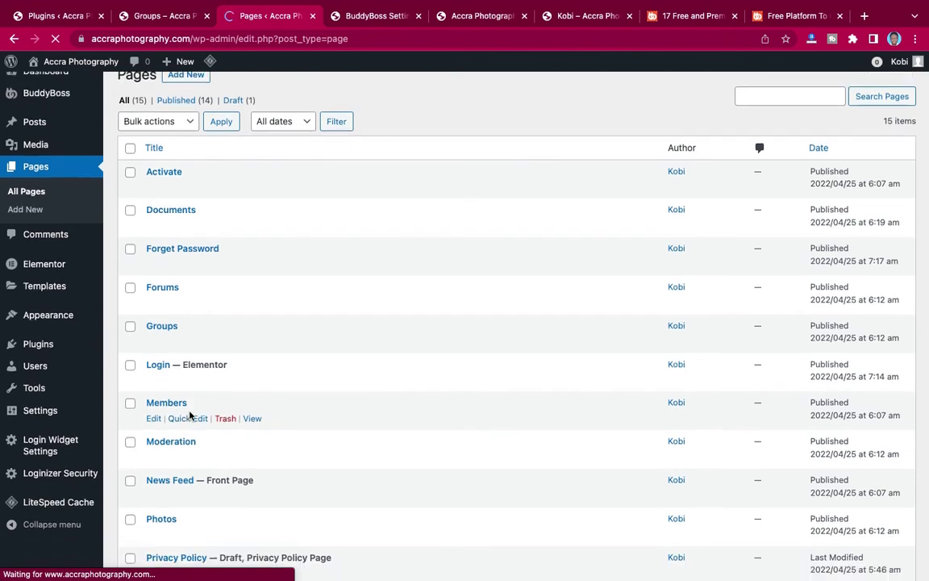
{"action": "scroll", "coordinate": [189, 416], "scroll_direction": "down", "scroll_amount": 4}
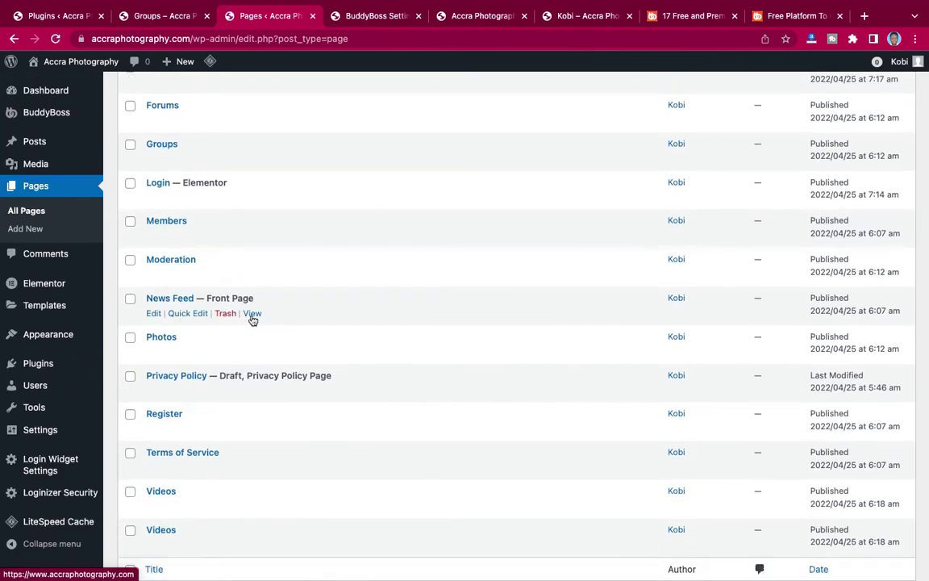
{"action": "left_click", "coordinate": [164, 298]}
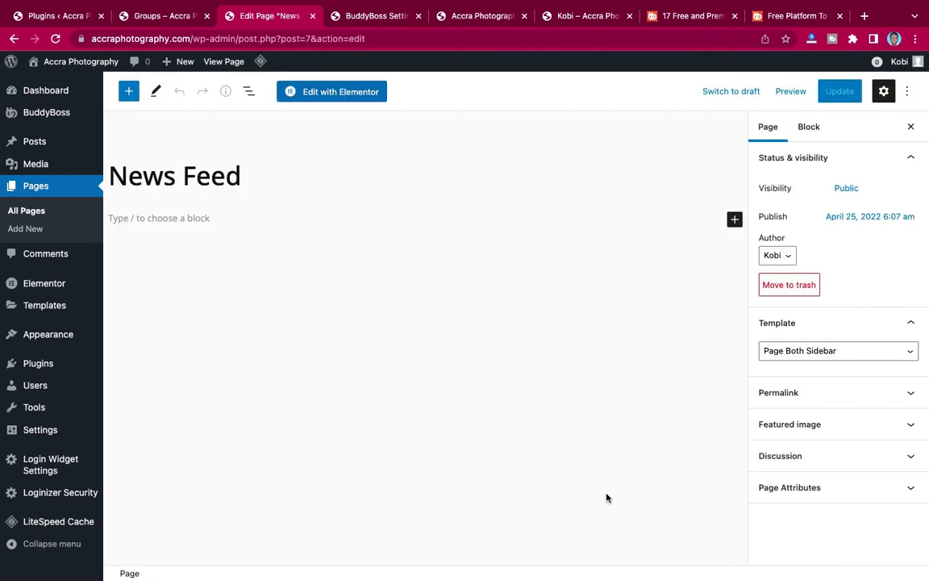
{"action": "left_click", "coordinate": [823, 395]}
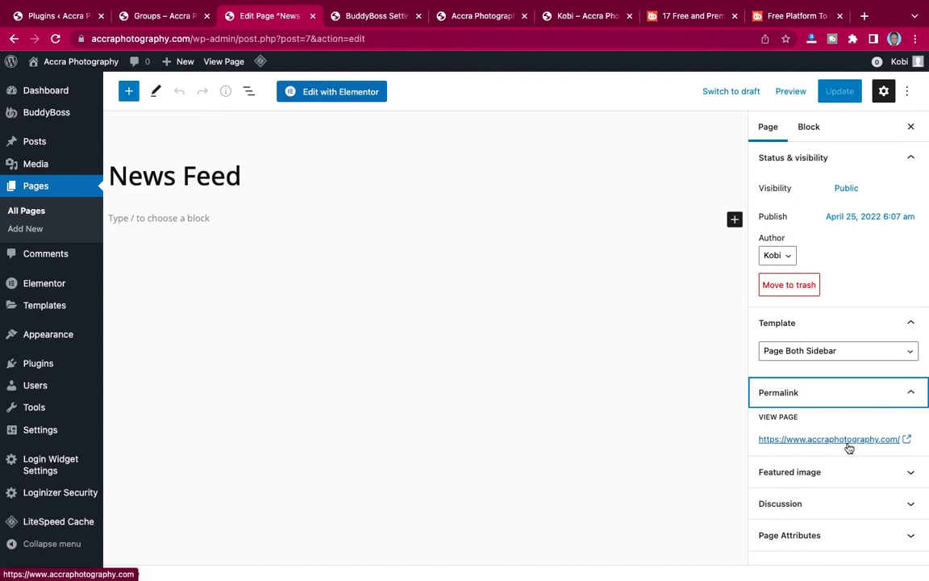
{"action": "left_click", "coordinate": [830, 393]}
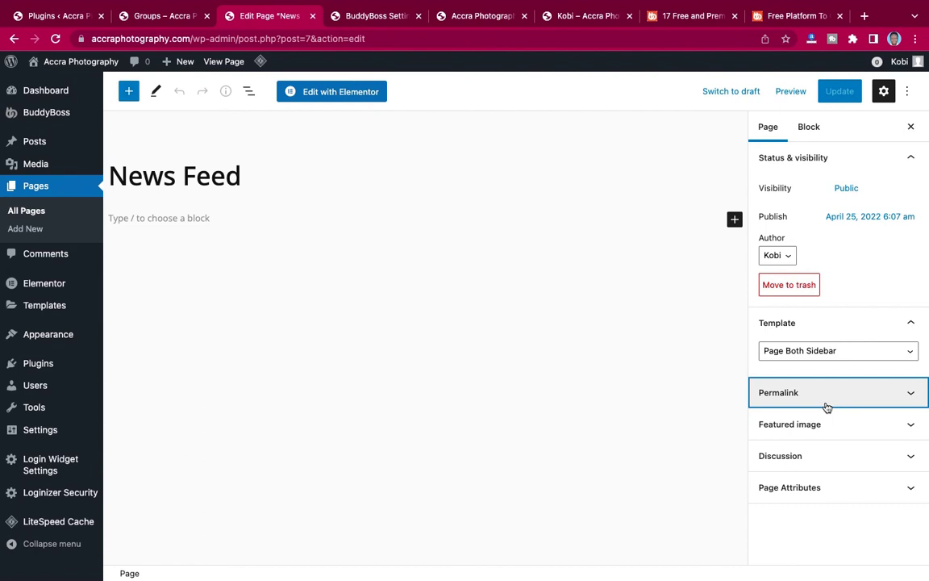
Remove the blank line above /login/ and save the Public Website Content setting.
{"action": "left_click", "coordinate": [377, 16]}
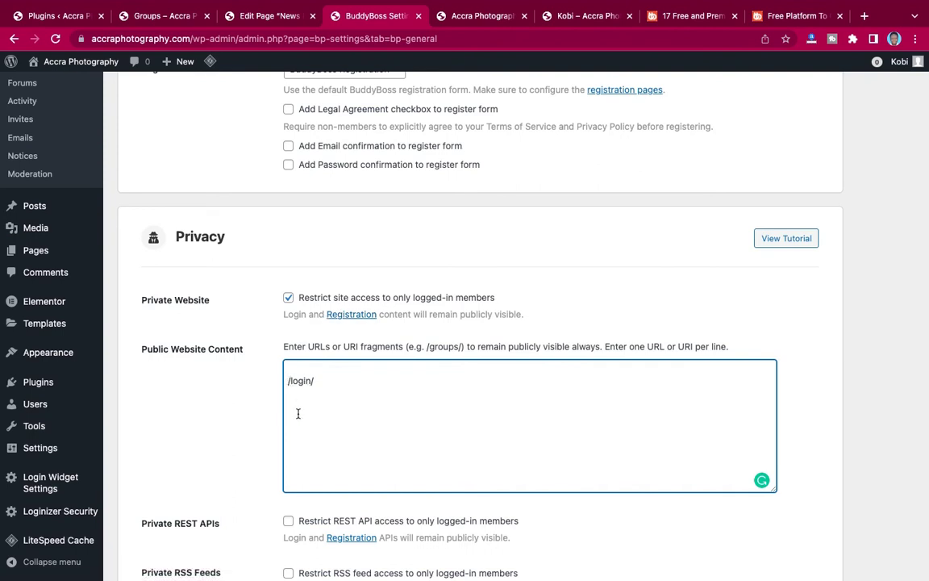
{"action": "key", "text": "BackSpace"}
{"action": "scroll", "coordinate": [590, 241], "scroll_direction": "down", "scroll_amount": 3}
{"action": "left_click", "coordinate": [141, 515]}
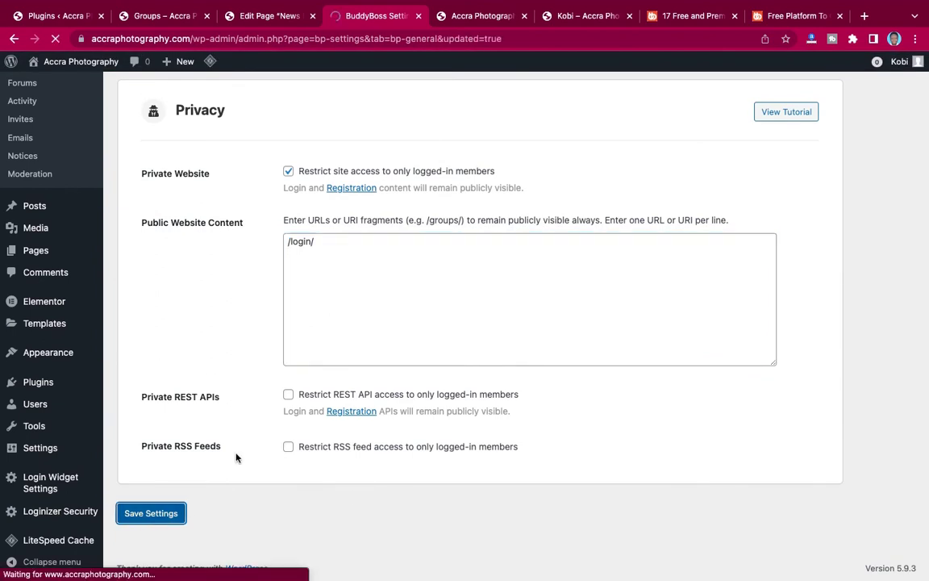
{"action": "scroll", "coordinate": [236, 458], "scroll_direction": "down", "scroll_amount": 4}
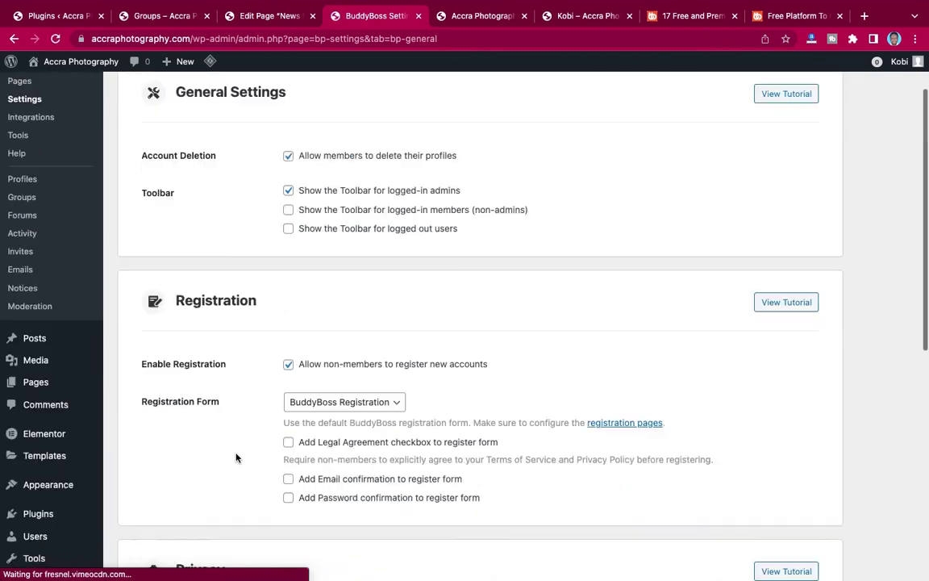
{"action": "scroll", "coordinate": [236, 458], "scroll_direction": "up", "scroll_amount": 4}
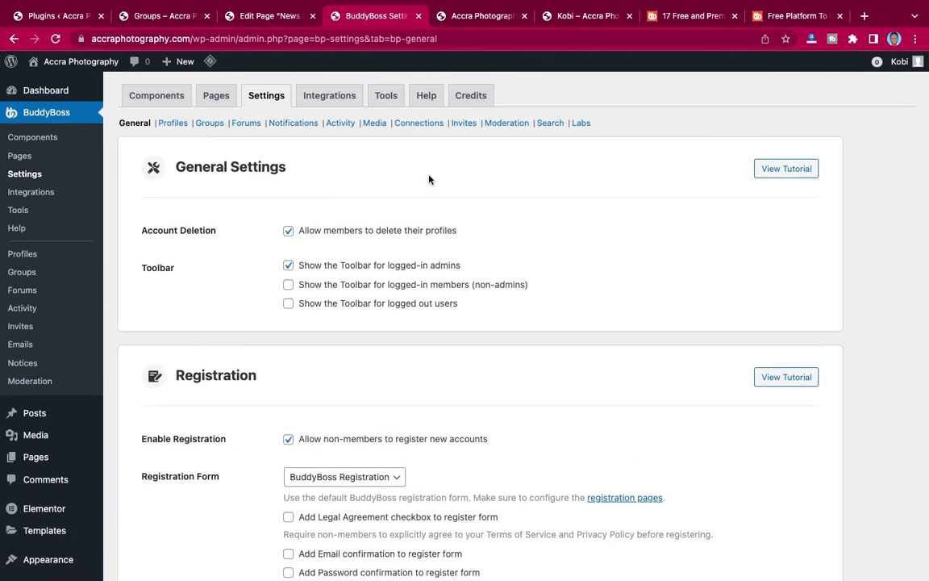
Reload the incognito login page to test access, then view the live News Feed tab.
{"action": "key", "text": "ctrl+Left"}
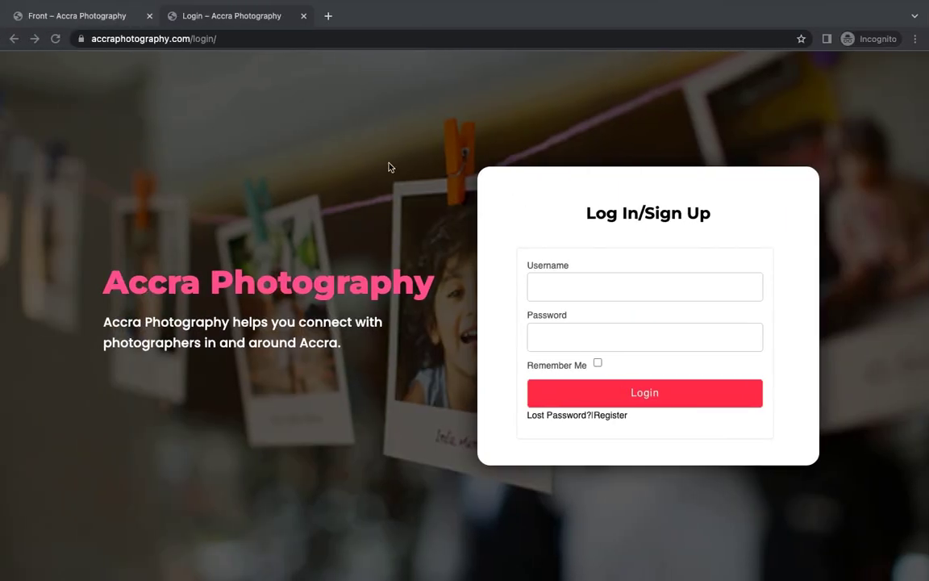
{"action": "left_click", "coordinate": [55, 41]}
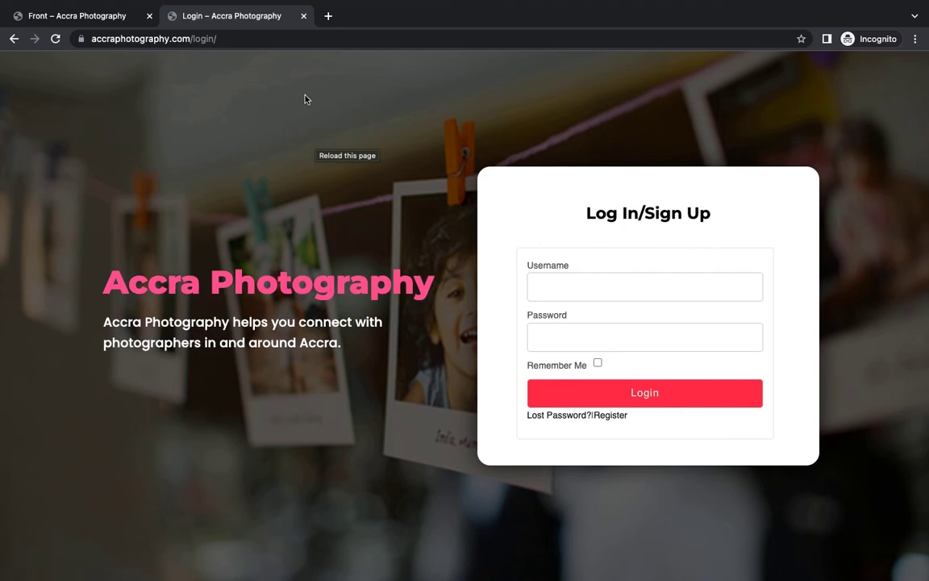
{"action": "key", "text": "ctrl+Right"}
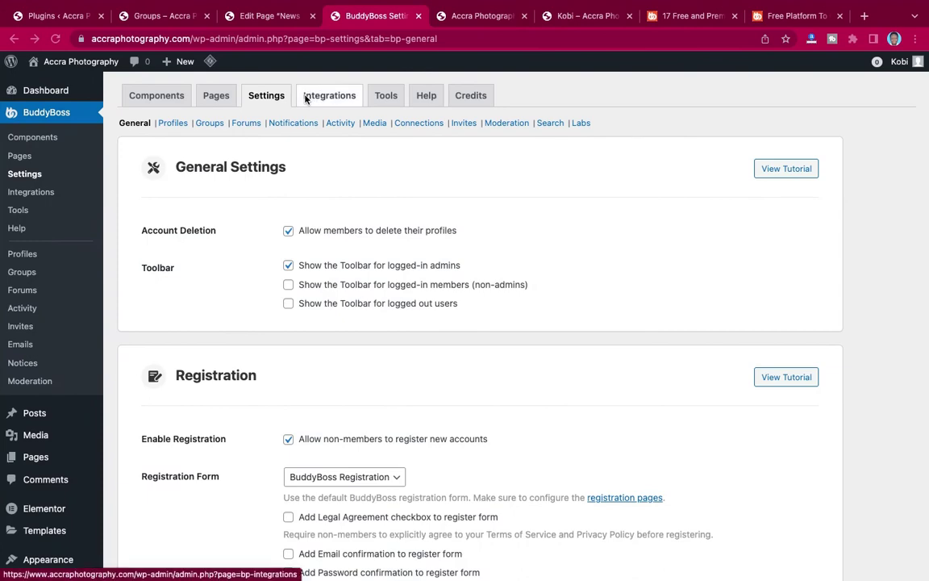
{"action": "scroll", "coordinate": [465, 99], "scroll_direction": "down", "scroll_amount": 5}
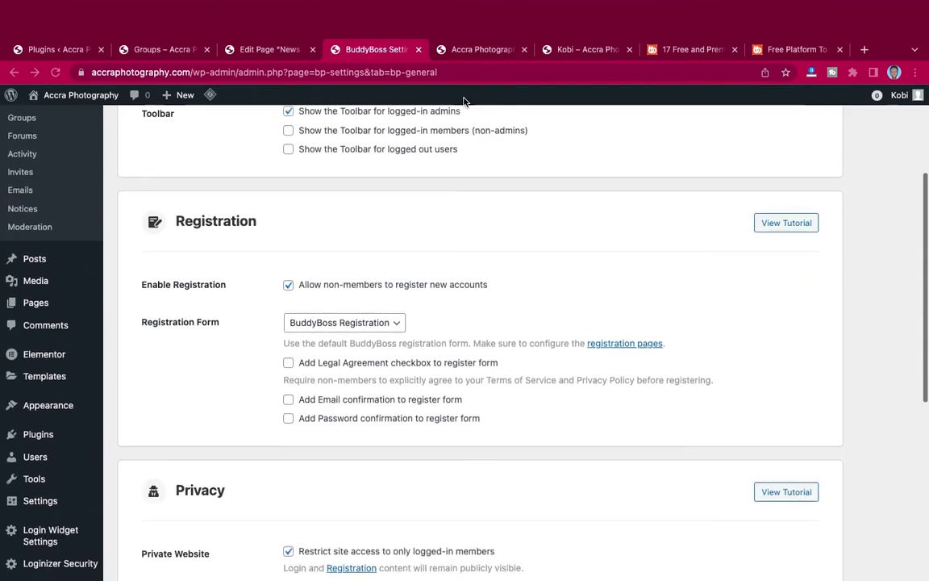
{"action": "left_click", "coordinate": [472, 49]}
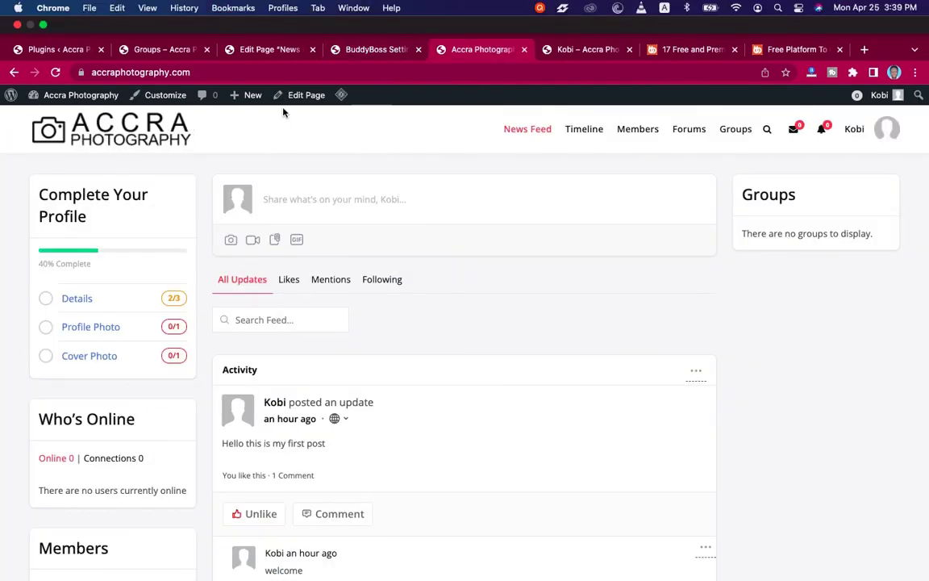
Launch the Customizer and navigate to General > Page Mapping.
{"action": "left_click", "coordinate": [164, 96]}
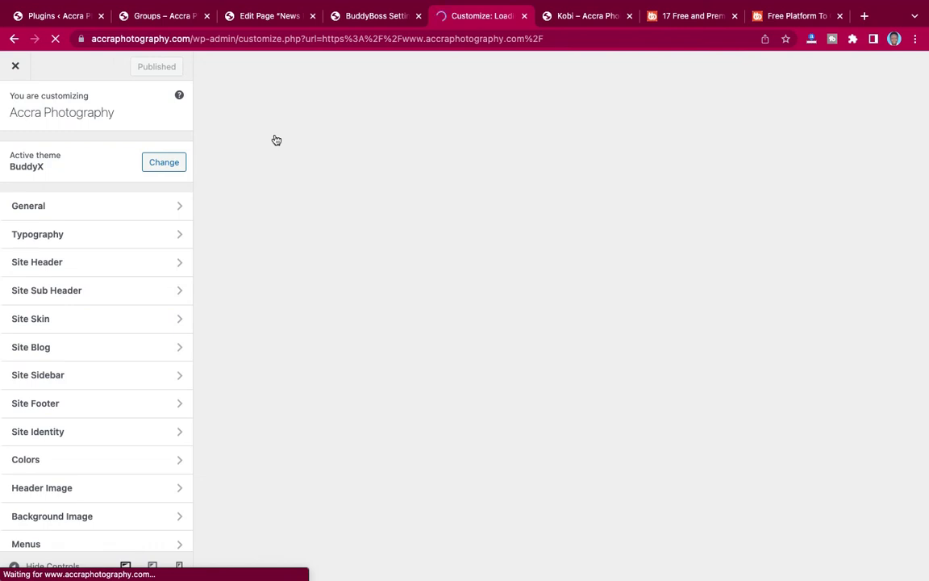
{"action": "left_click", "coordinate": [579, 13]}
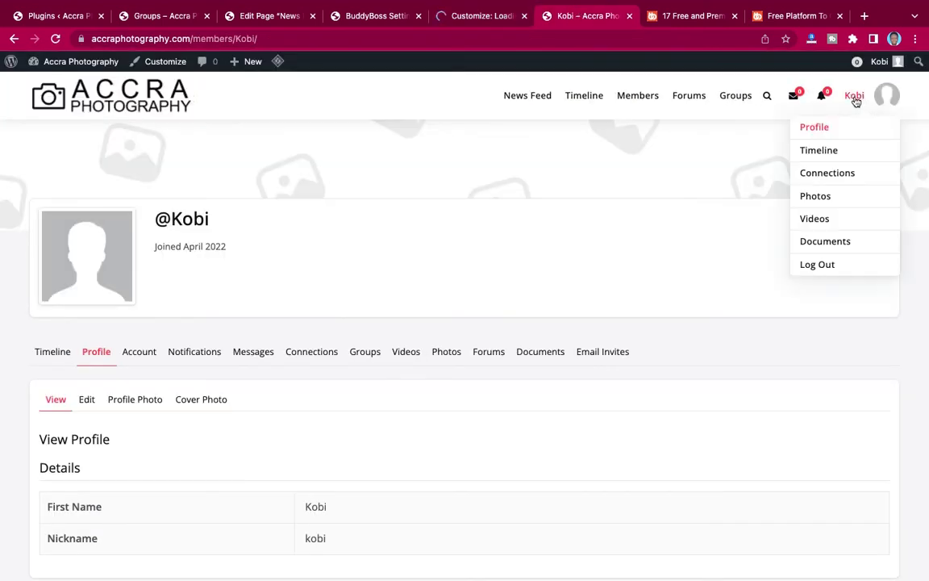
{"action": "left_click", "coordinate": [472, 16]}
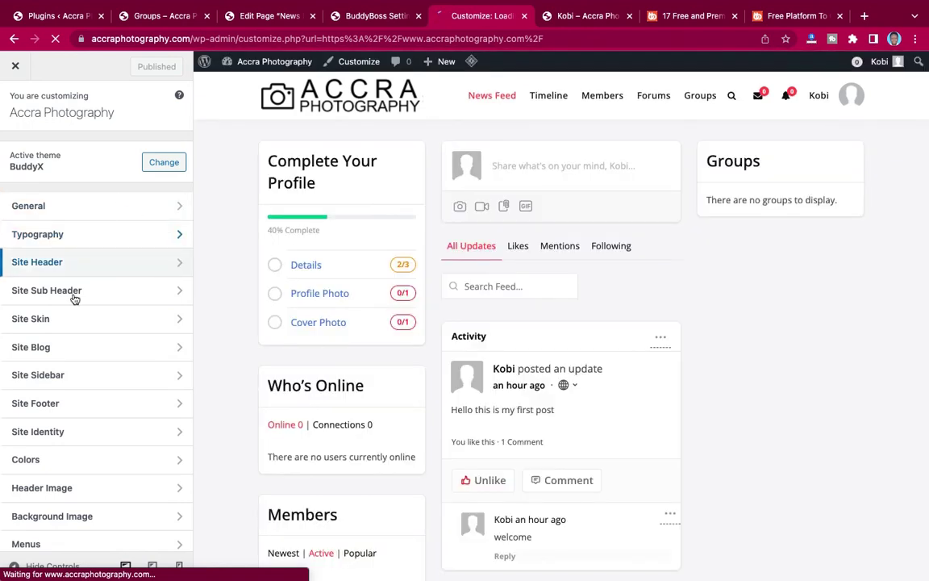
{"action": "left_click", "coordinate": [85, 211]}
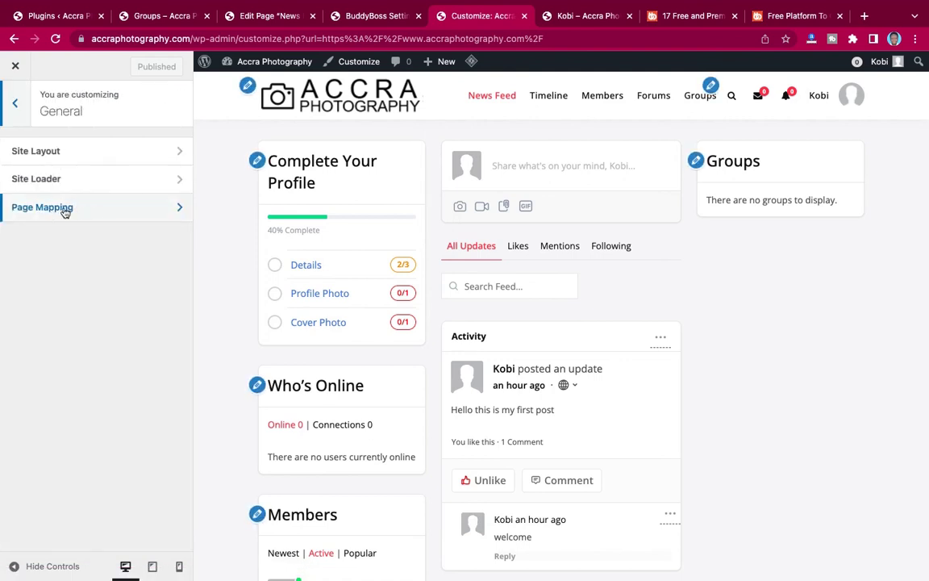
{"action": "left_click", "coordinate": [67, 210]}
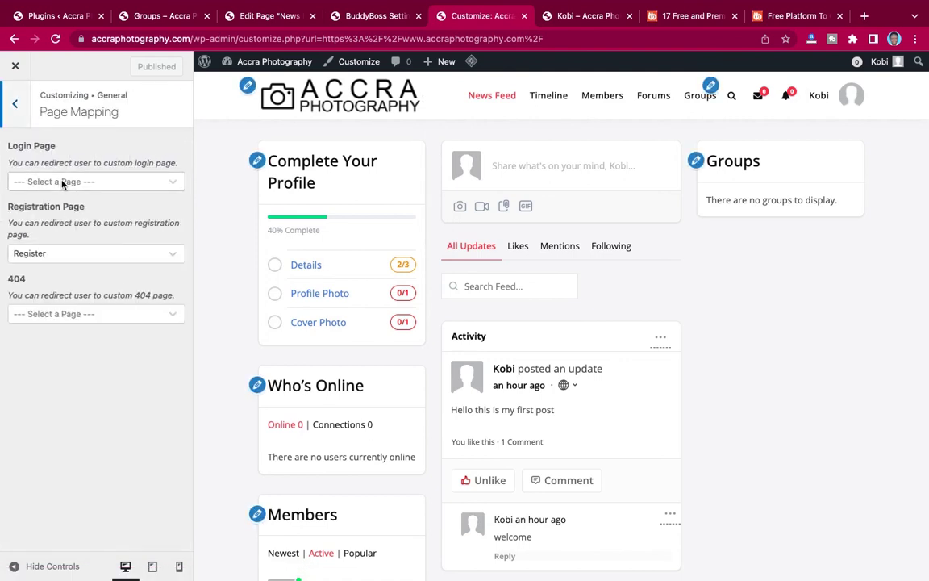
Set the Login Page to Login, publish, and close the Customizer.
{"action": "left_click", "coordinate": [63, 182]}
{"action": "scroll", "coordinate": [50, 295], "scroll_direction": "down", "scroll_amount": 2}
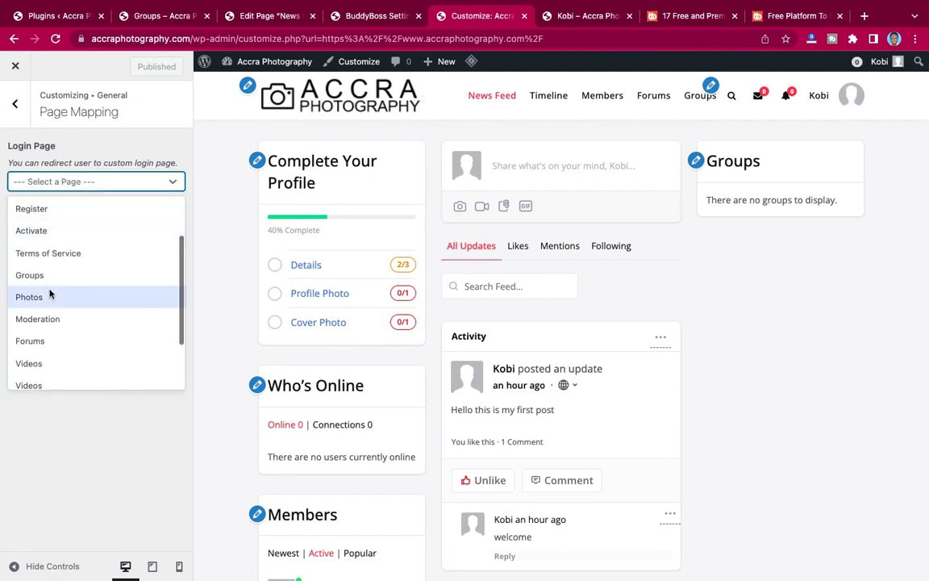
{"action": "scroll", "coordinate": [50, 295], "scroll_direction": "down", "scroll_amount": 2}
{"action": "left_click", "coordinate": [25, 354]}
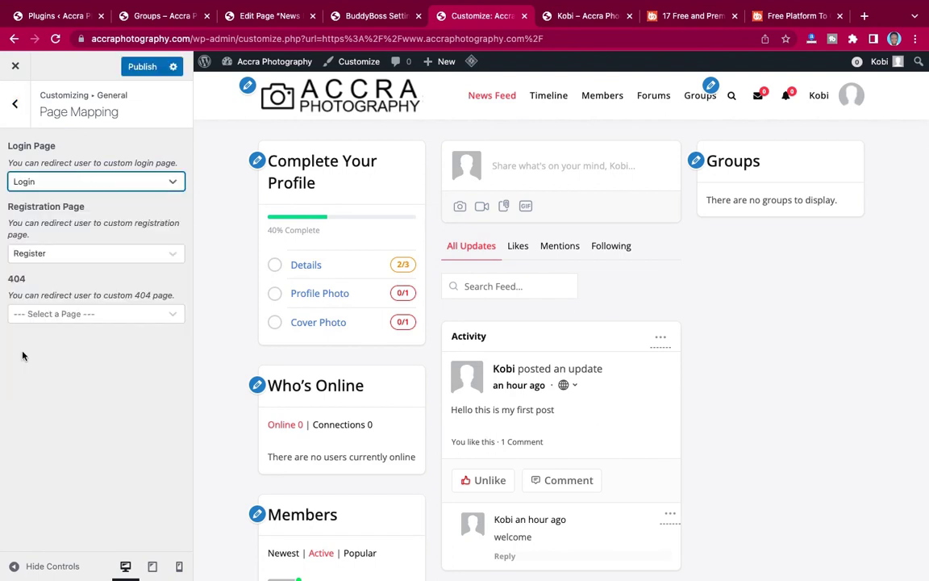
{"action": "left_click", "coordinate": [141, 69]}
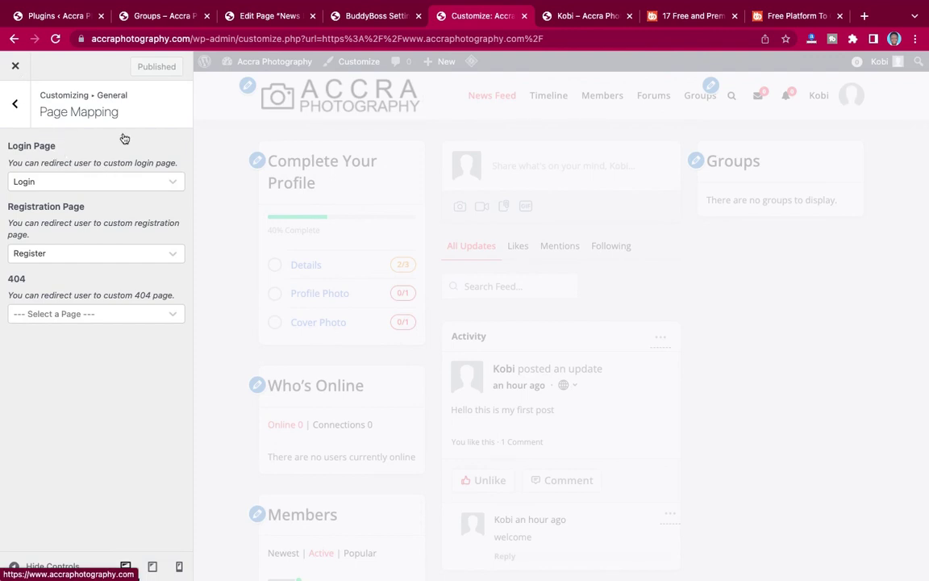
{"action": "left_click", "coordinate": [16, 68]}
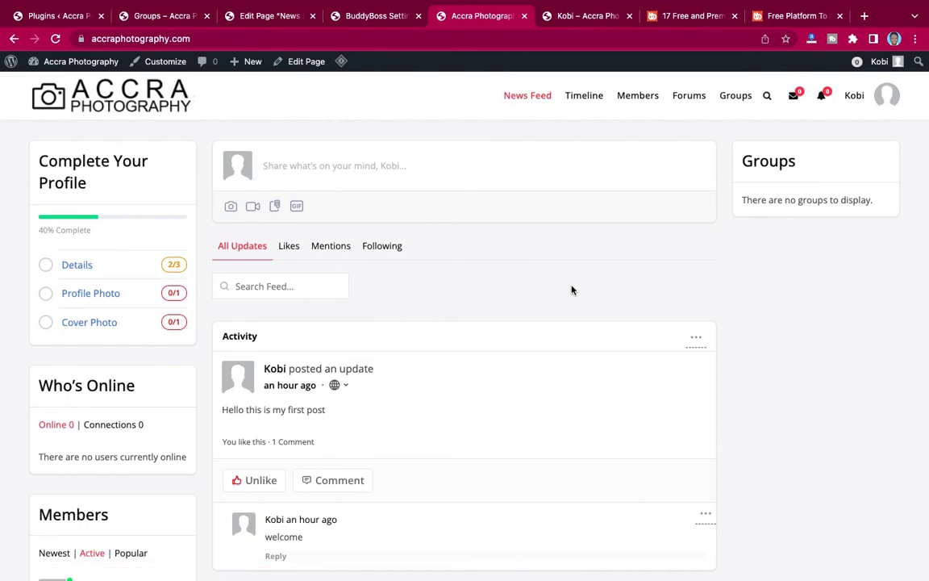
In the incognito window, strip /login/ from the address to load the homepage as a visitor.
{"action": "key", "text": "ctrl+Left"}
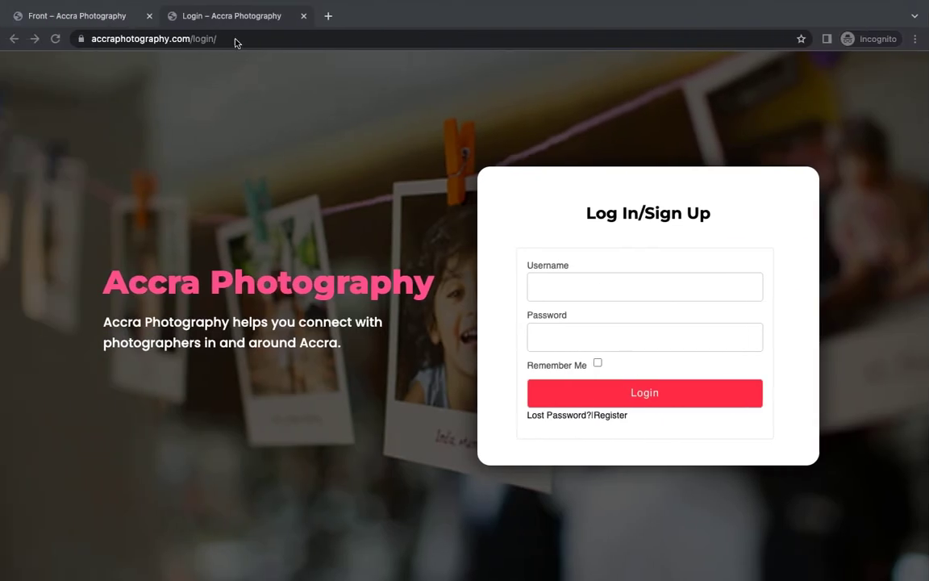
{"action": "left_click", "coordinate": [236, 38]}
{"action": "key", "text": "End"}
{"action": "key", "text": "BackSpace"}
{"action": "key", "text": "BackSpace"}
{"action": "key", "text": "BackSpace"}
{"action": "key", "text": "BackSpace"}
{"action": "key", "text": "BackSpace"}
{"action": "key", "text": "BackSpace"}
{"action": "key", "text": "BackSpace"}
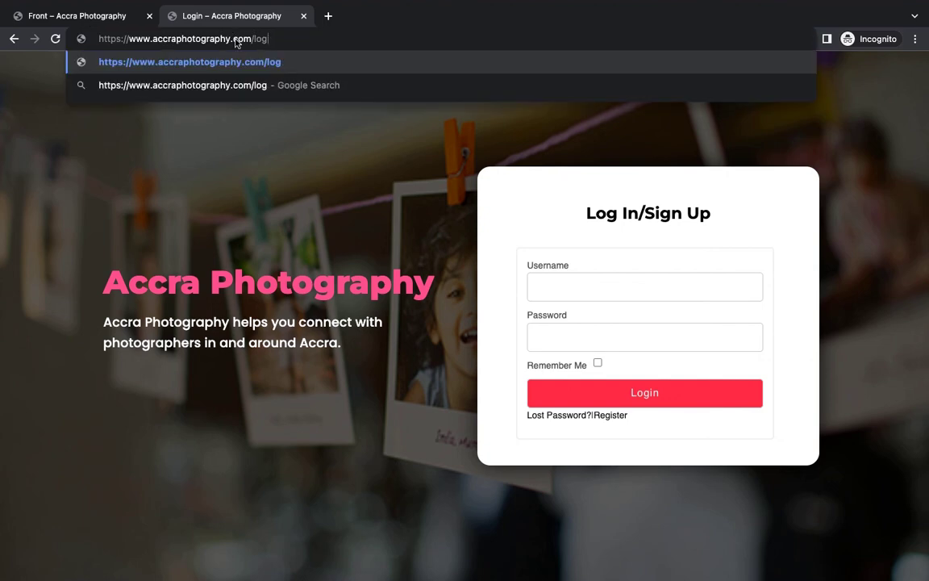
{"action": "key", "text": "Return"}
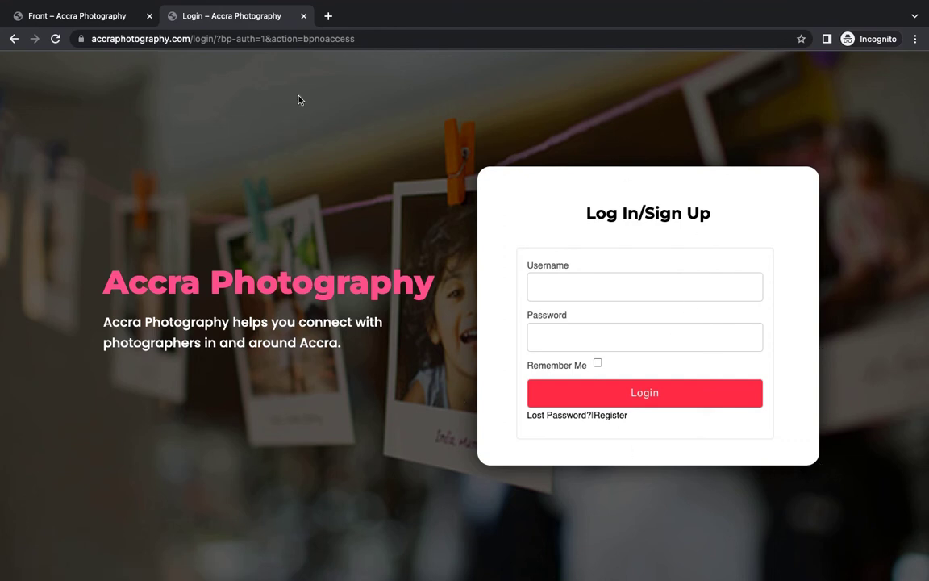
Remove the redirected login path, reload the homepage, and open the Register page.
{"action": "left_click", "coordinate": [359, 37]}
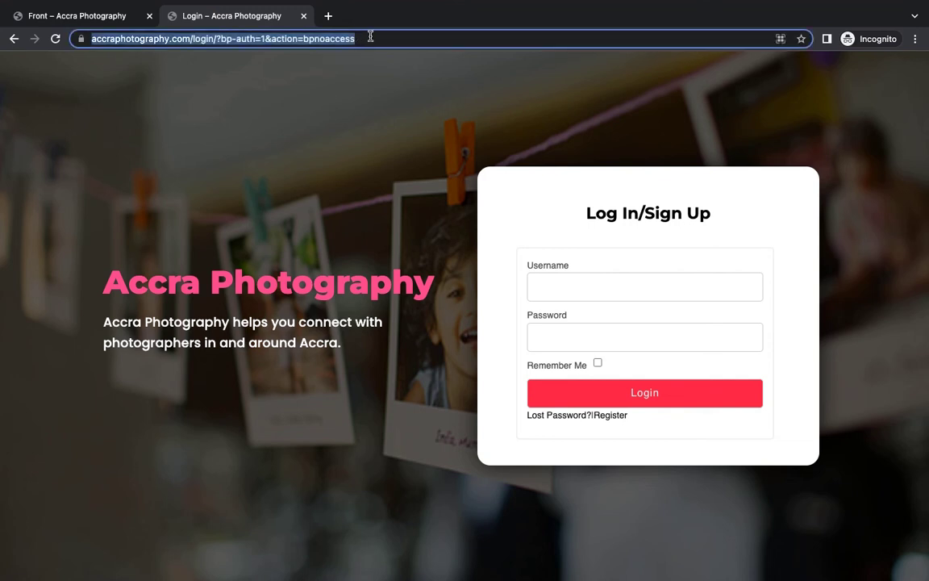
{"action": "key", "text": "Right"}
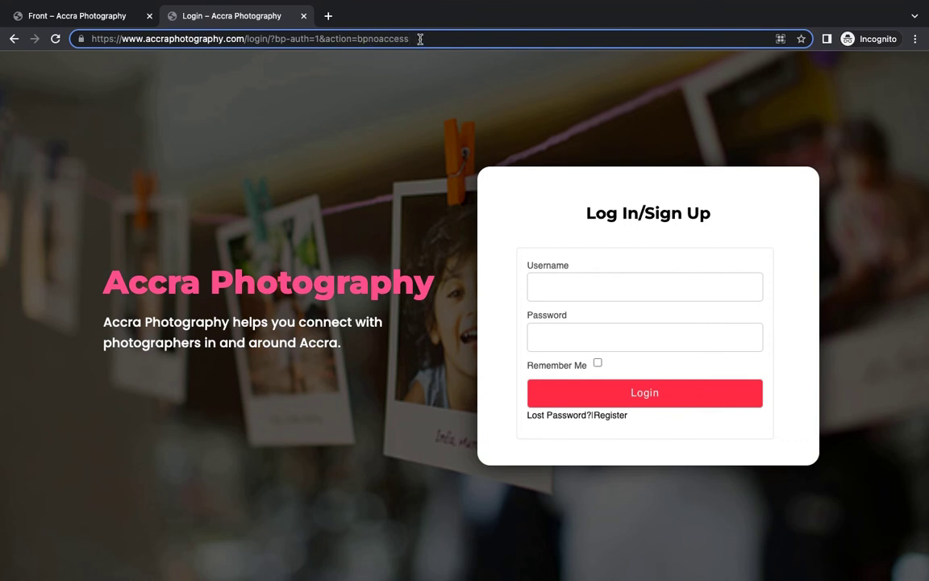
{"action": "left_click_drag", "start_coordinate": [419, 39], "coordinate": [251, 39]}
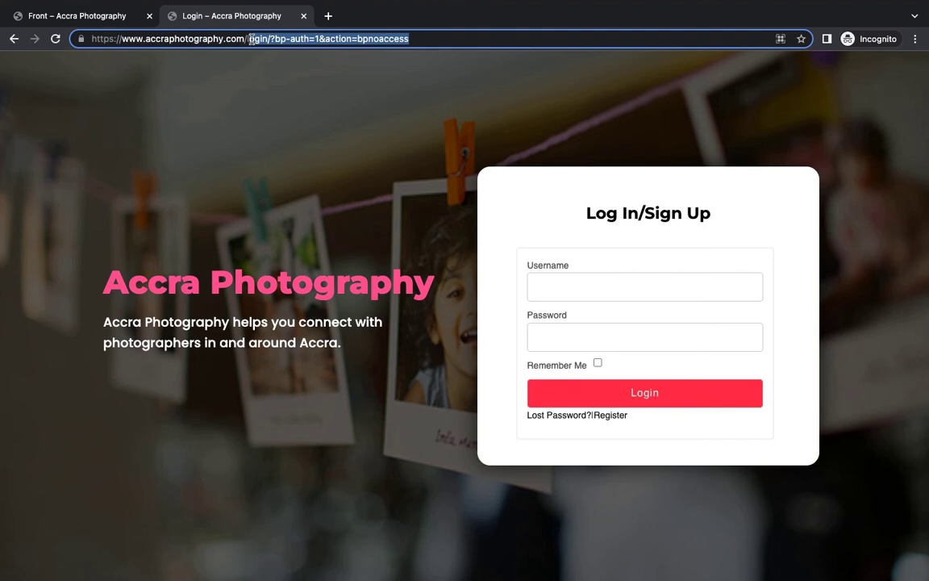
{"action": "key", "text": "BackSpace"}
{"action": "key", "text": "BackSpace"}
{"action": "key", "text": "Return"}
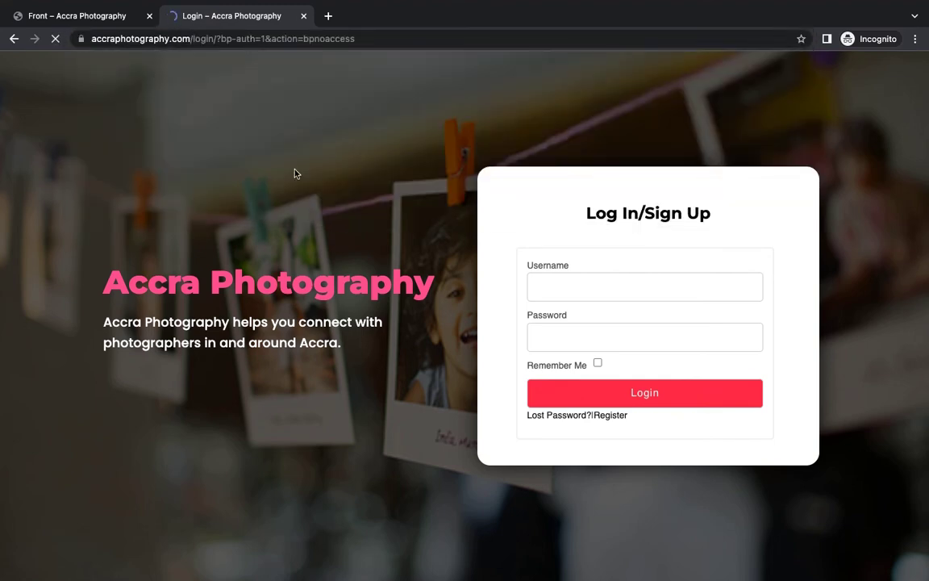
{"action": "left_click", "coordinate": [609, 415]}
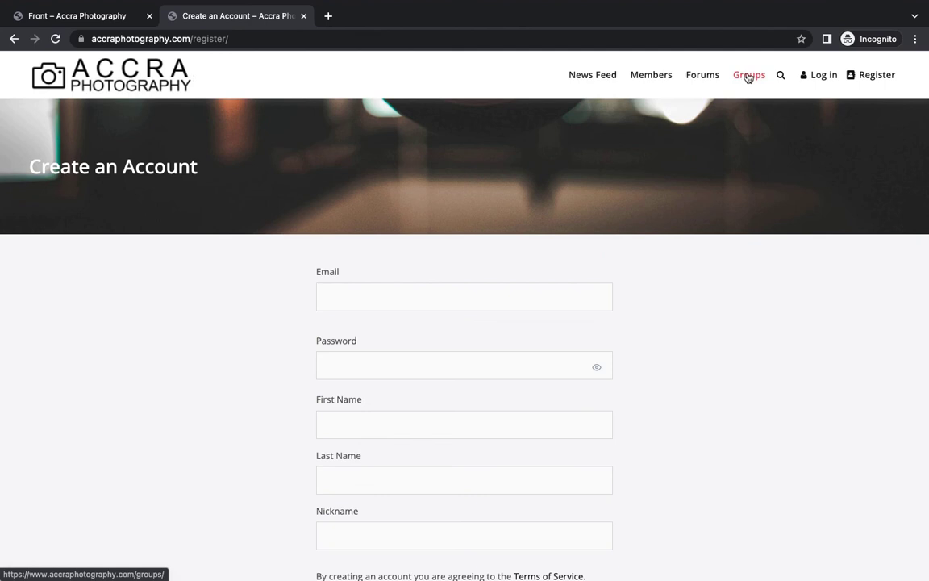
{"action": "left_click", "coordinate": [748, 77]}
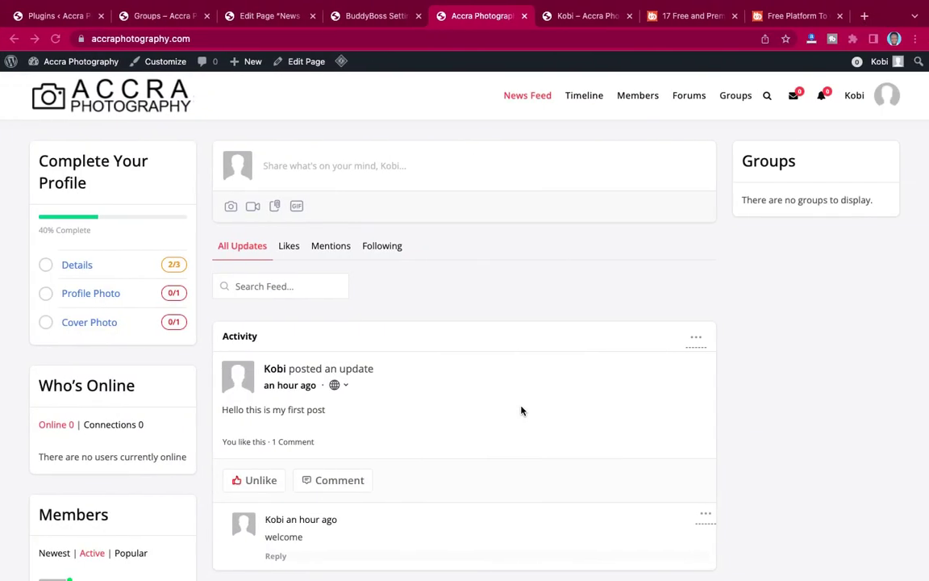
{"action": "scroll", "coordinate": [521, 410], "scroll_direction": "down", "scroll_amount": 2}
{"action": "scroll", "coordinate": [521, 411], "scroll_direction": "up", "scroll_amount": 2}
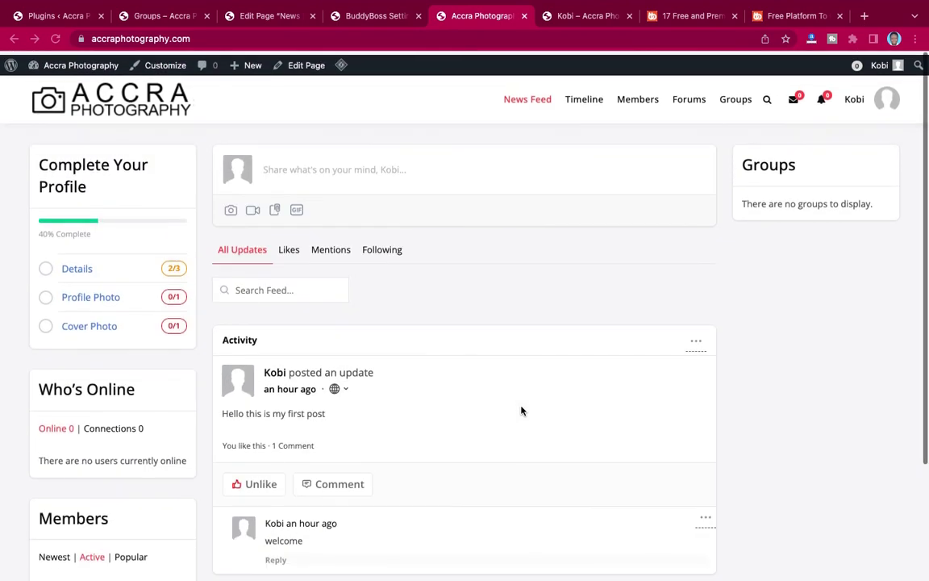
{"action": "scroll", "coordinate": [521, 410], "scroll_direction": "down", "scroll_amount": 2}
{"action": "scroll", "coordinate": [521, 410], "scroll_direction": "up", "scroll_amount": 2}
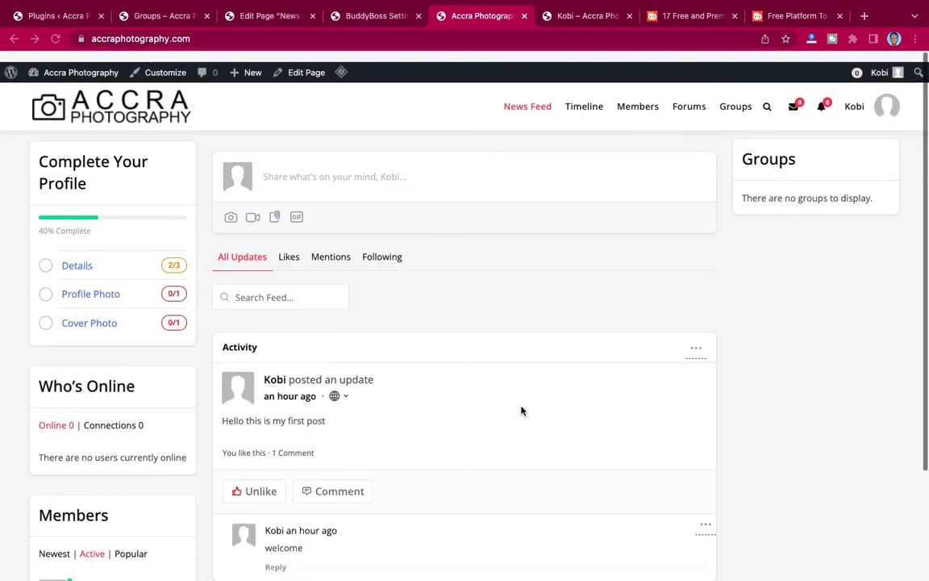
{"action": "scroll", "coordinate": [440, 229], "scroll_direction": "down", "scroll_amount": 2}
{"action": "scroll", "coordinate": [440, 229], "scroll_direction": "up", "scroll_amount": 2}
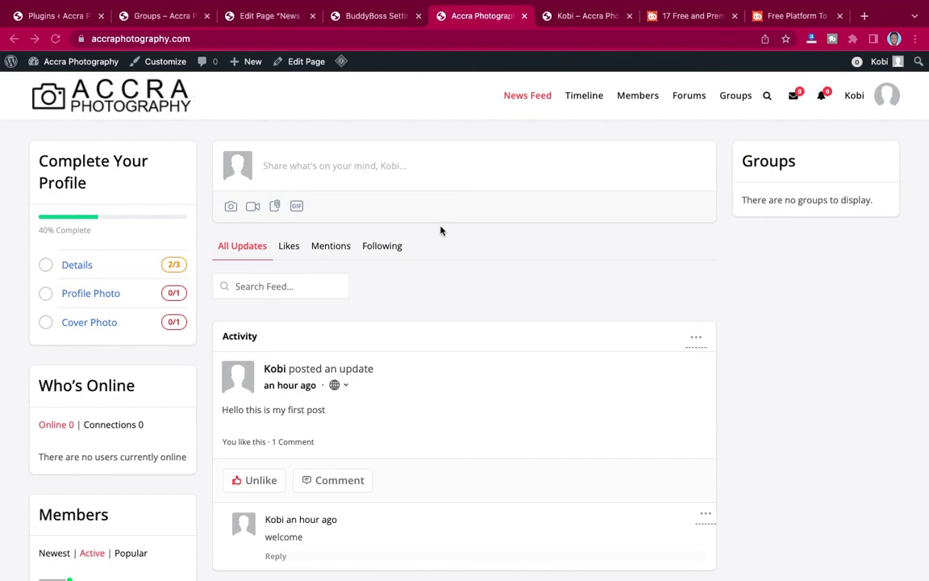
{"action": "key", "text": "ctrl+Left"}
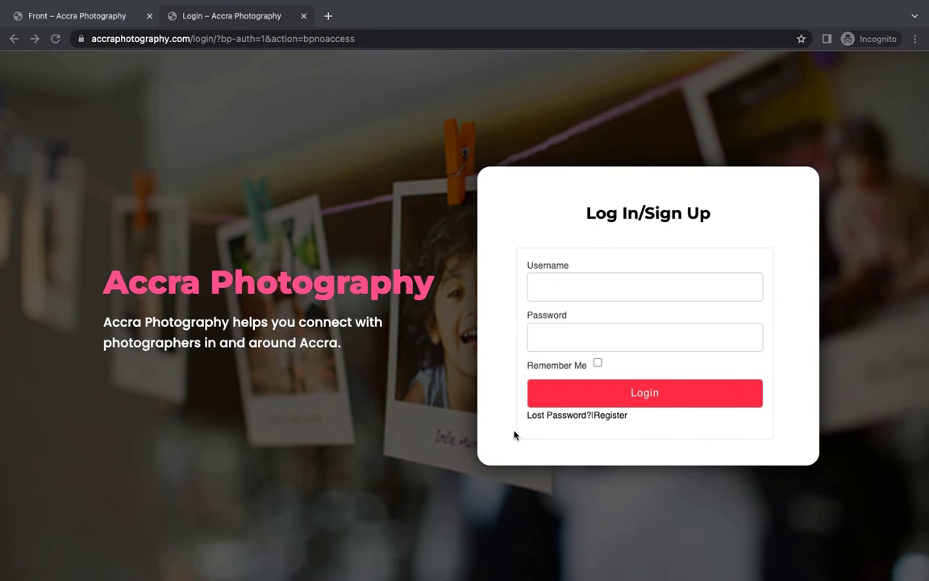
{"action": "left_click", "coordinate": [613, 417]}
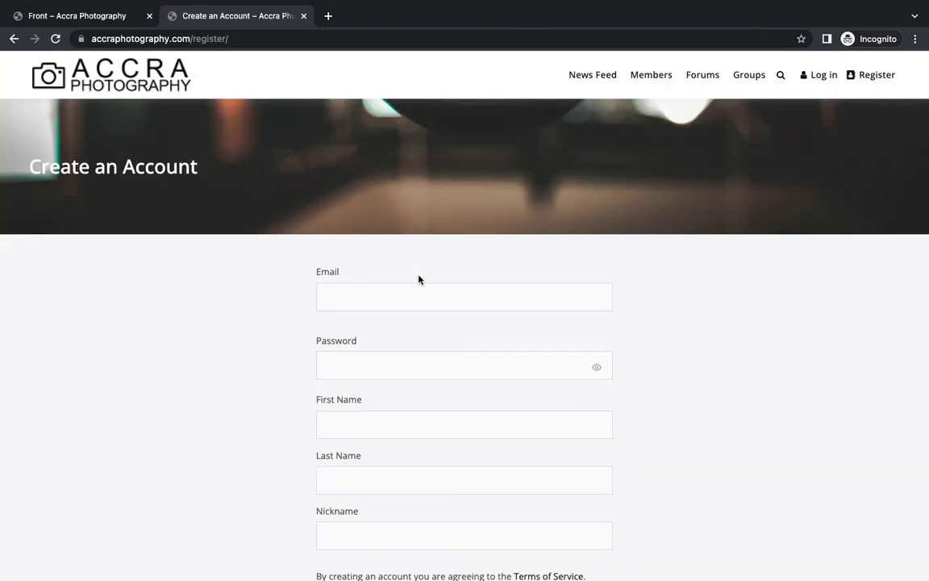
Fill Email from a saved address and enter a strong password, replacing the weak one.
{"action": "scroll", "coordinate": [656, 342], "scroll_direction": "down", "scroll_amount": 3}
{"action": "scroll", "coordinate": [656, 342], "scroll_direction": "up", "scroll_amount": 2}
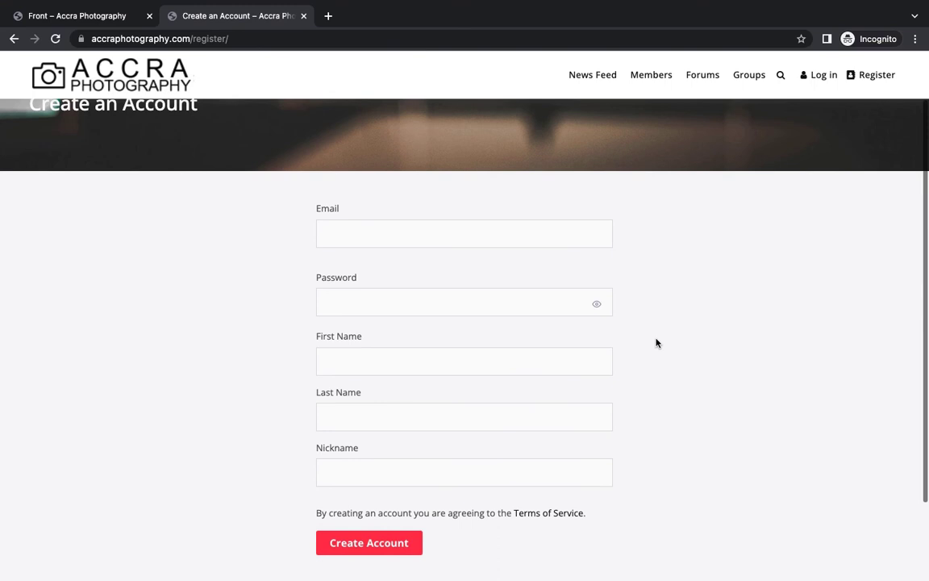
{"action": "left_click", "coordinate": [526, 238]}
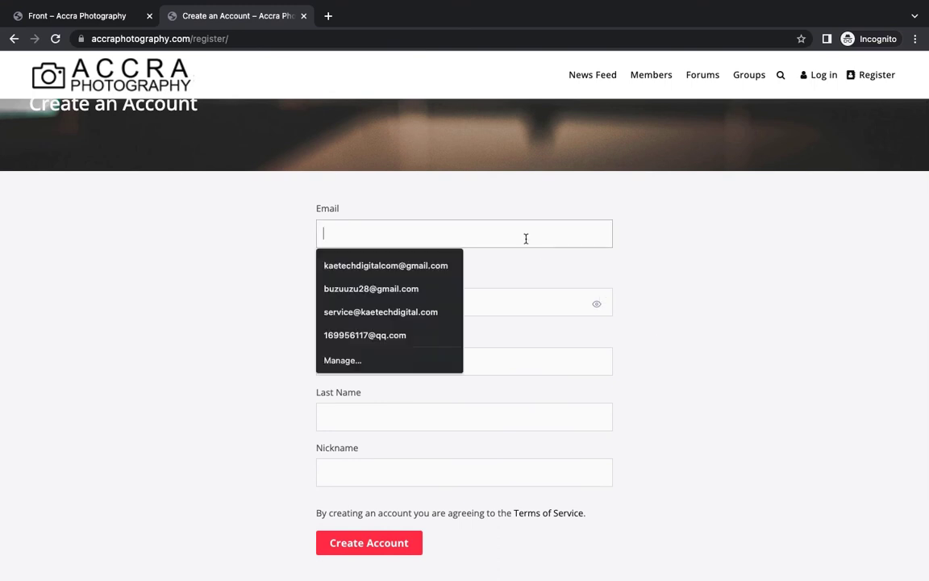
{"action": "left_click", "coordinate": [427, 292]}
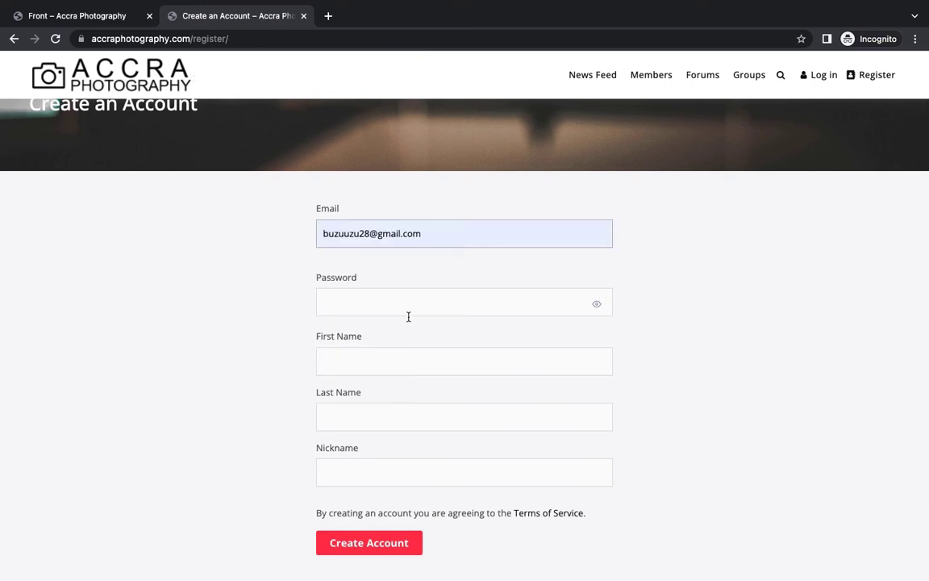
{"action": "left_click", "coordinate": [406, 309]}
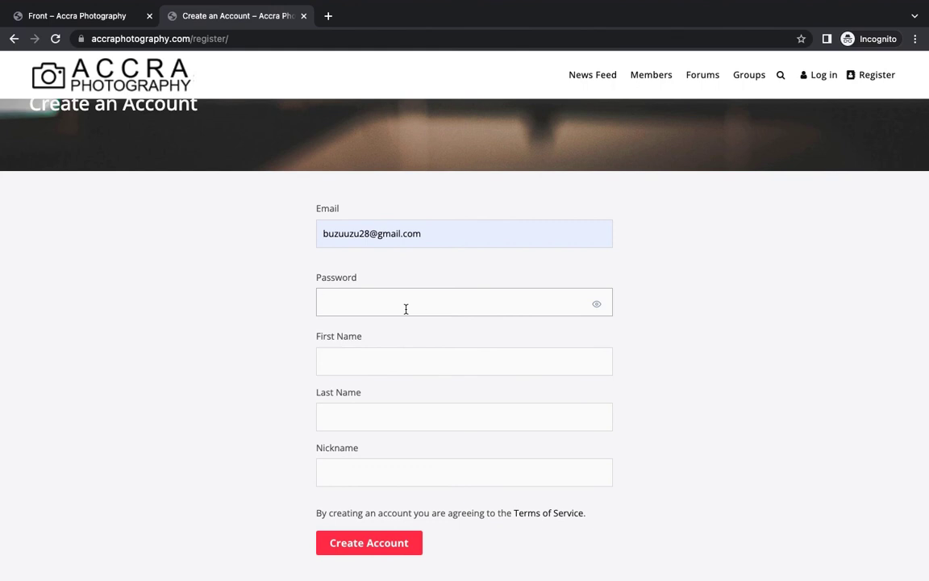
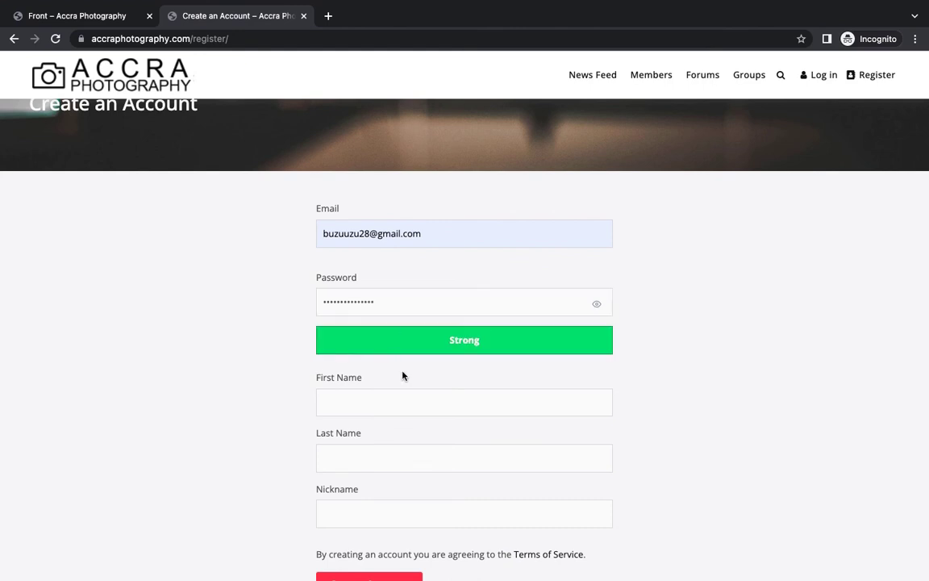
Enter the member's first name, last name and nickname, then submit Create Account.
{"action": "scroll", "coordinate": [410, 375], "scroll_direction": "down", "scroll_amount": 3}
{"action": "left_click", "coordinate": [351, 307]}
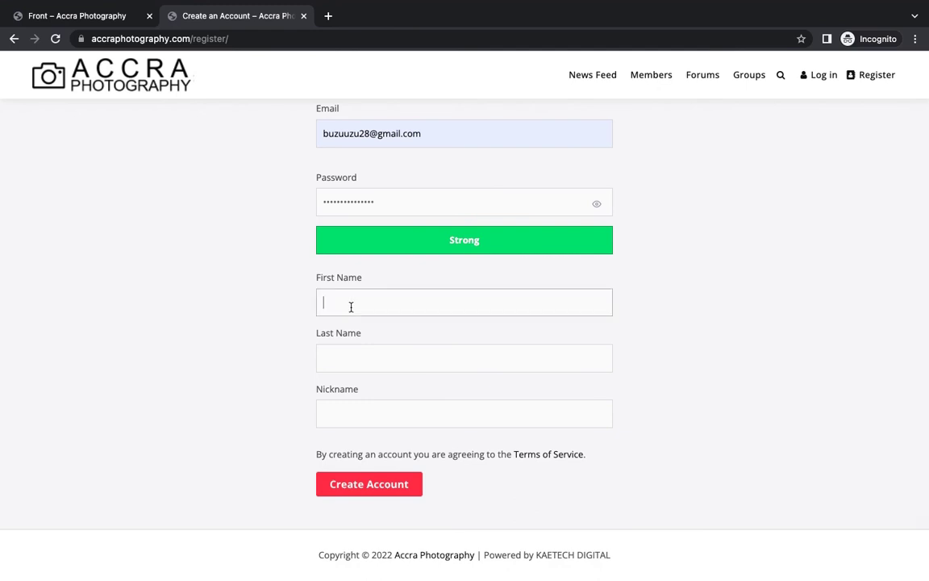
{"action": "left_click", "coordinate": [340, 355]}
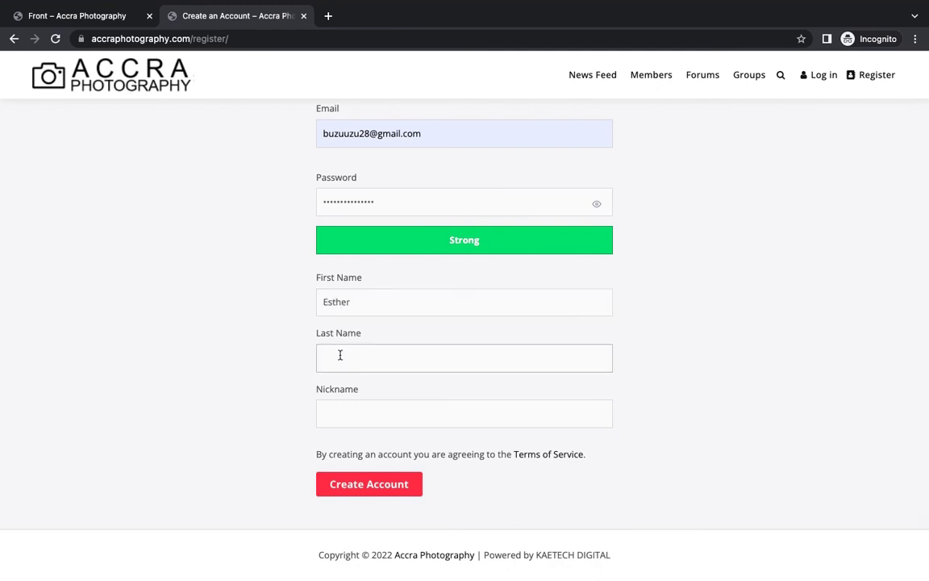
{"action": "left_click", "coordinate": [340, 417]}
{"action": "type", "text": "Makay"}
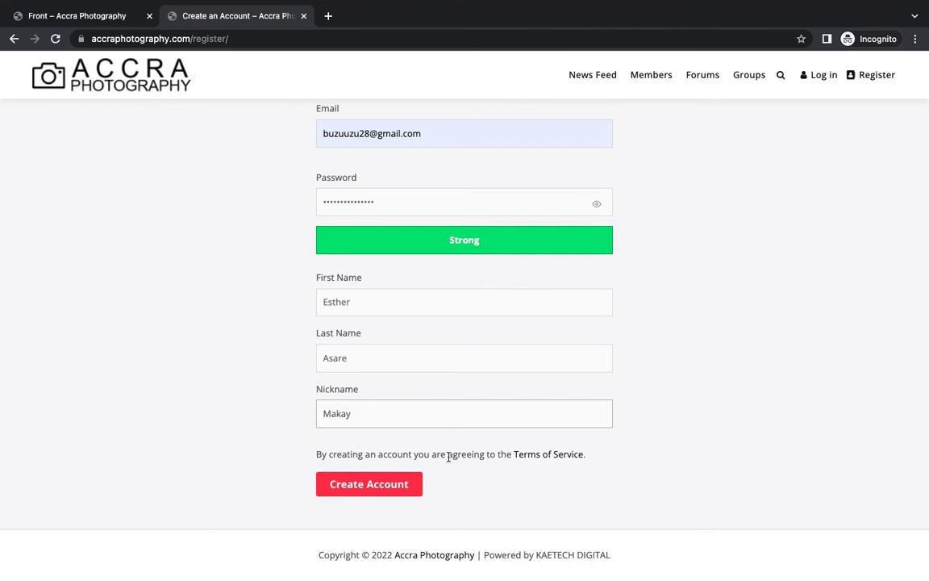
{"action": "left_click", "coordinate": [352, 487]}
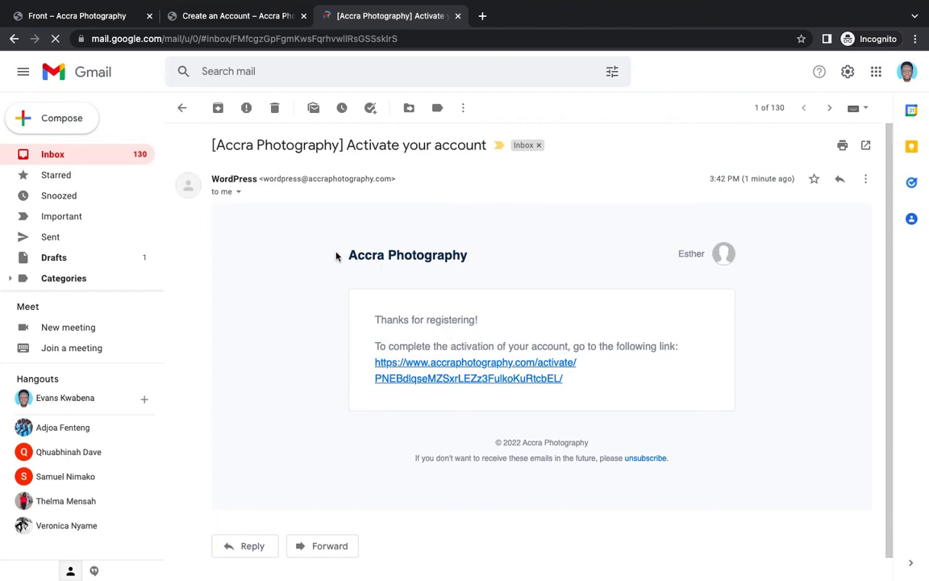
Follow the 'Activate your account' email link and activate with the prefilled key.
{"action": "left_click_drag", "start_coordinate": [342, 259], "coordinate": [490, 255]}
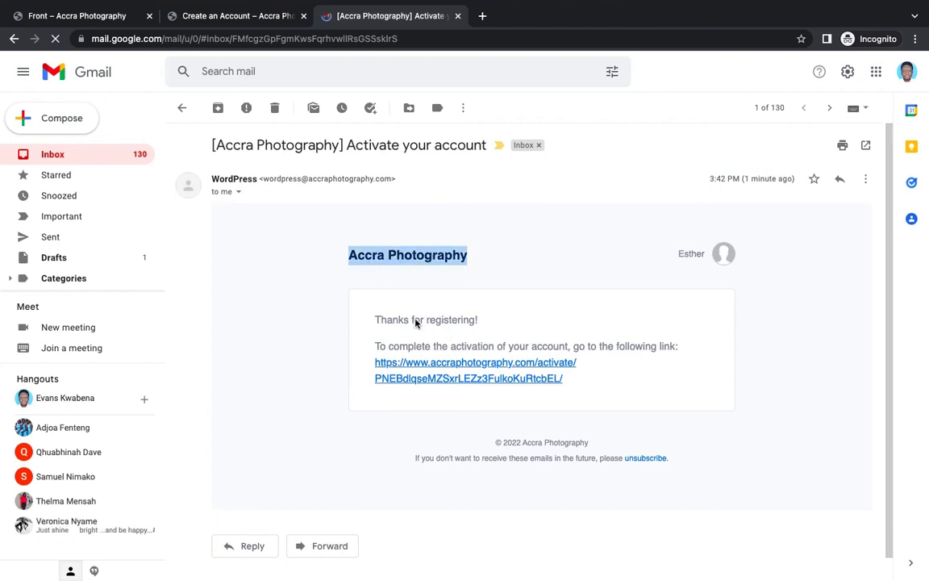
{"action": "left_click", "coordinate": [581, 351]}
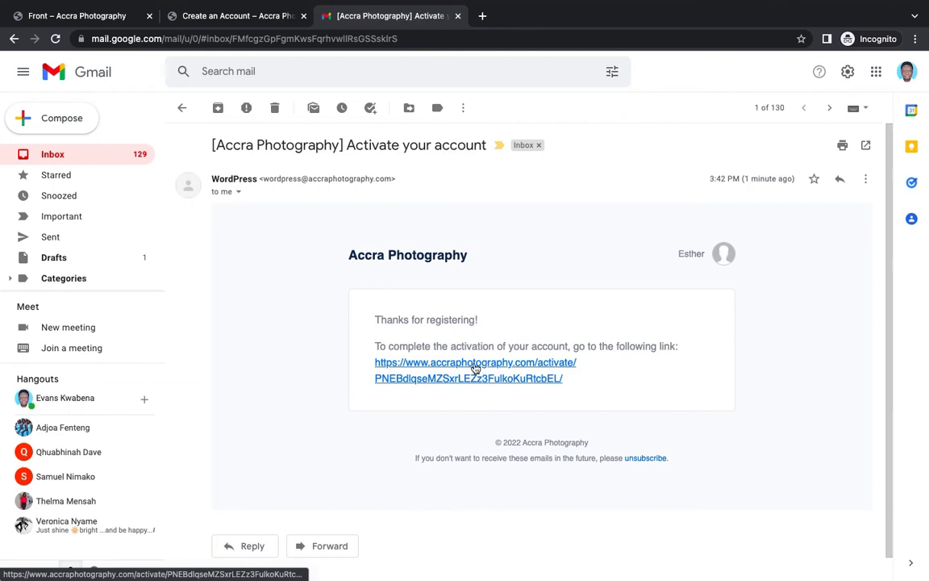
{"action": "left_click", "coordinate": [474, 368]}
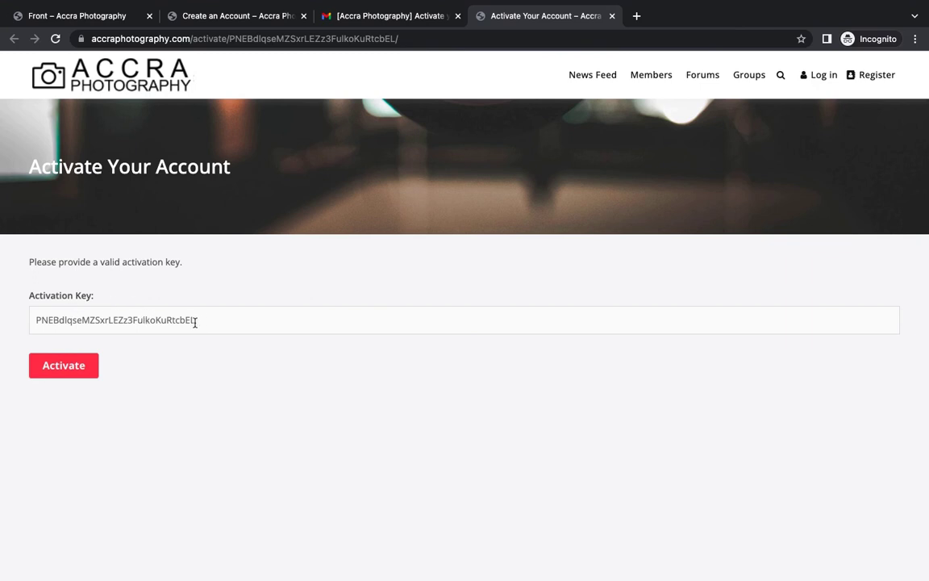
{"action": "left_click", "coordinate": [54, 367]}
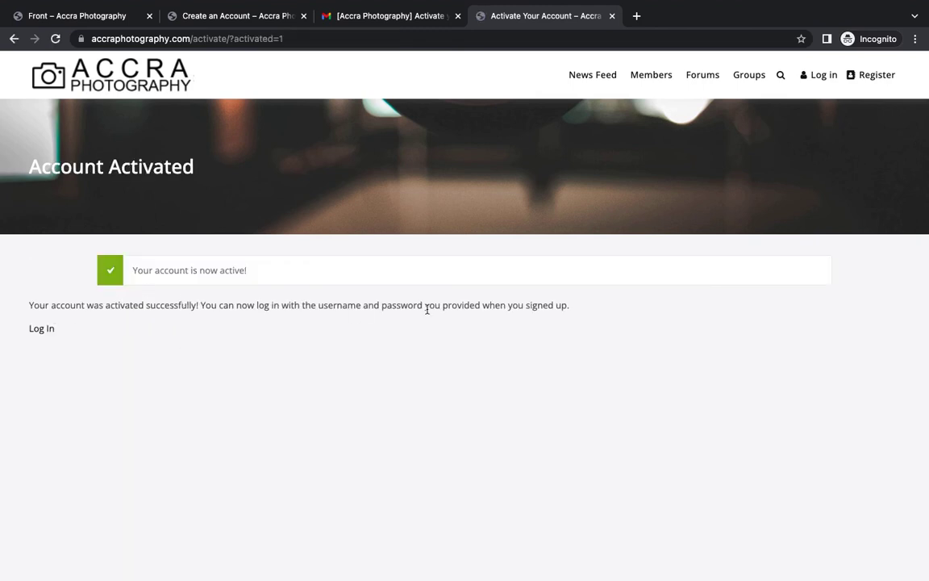
Log in with the new member's username and password and review the resulting News Feed.
{"action": "left_click", "coordinate": [38, 331]}
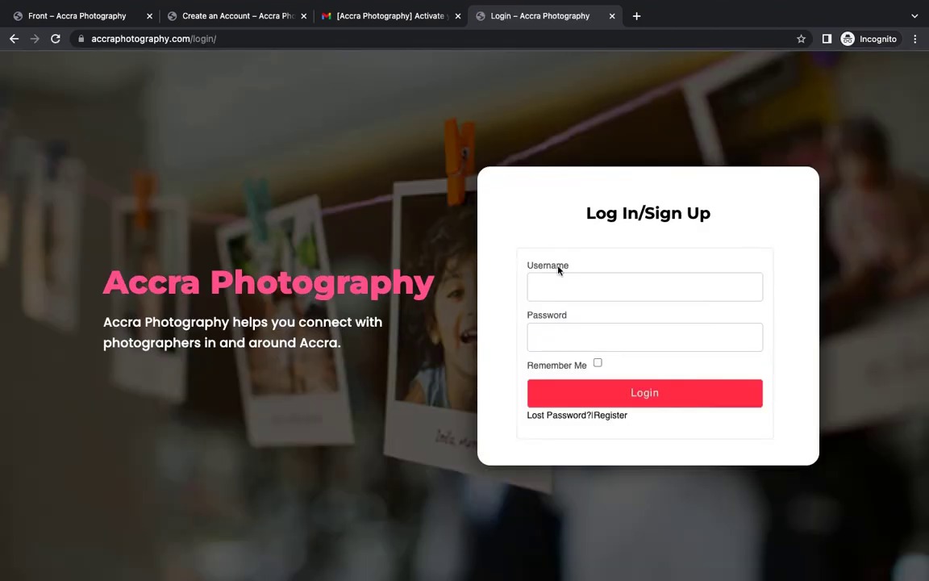
{"action": "left_click", "coordinate": [556, 290]}
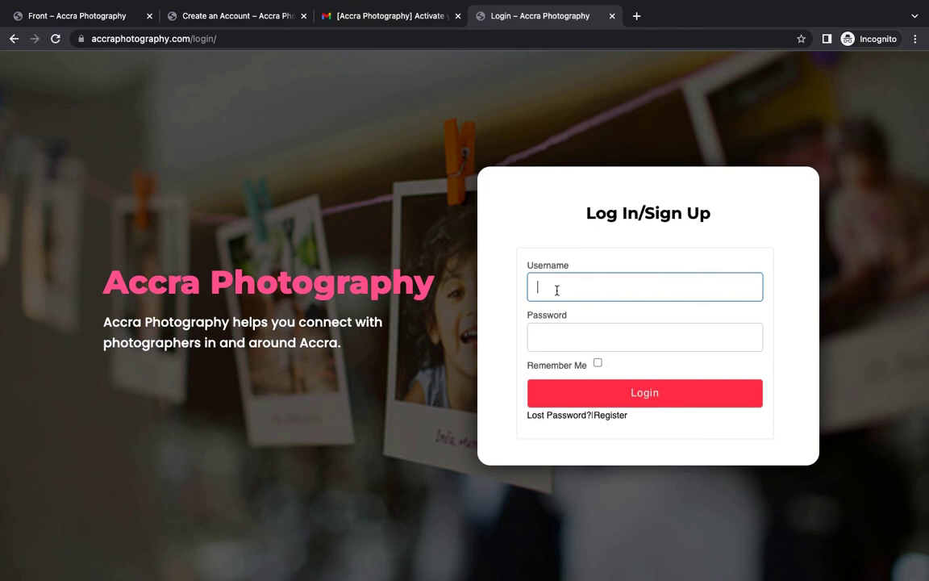
{"action": "type", "text": "makay"}
{"action": "left_click", "coordinate": [552, 341]}
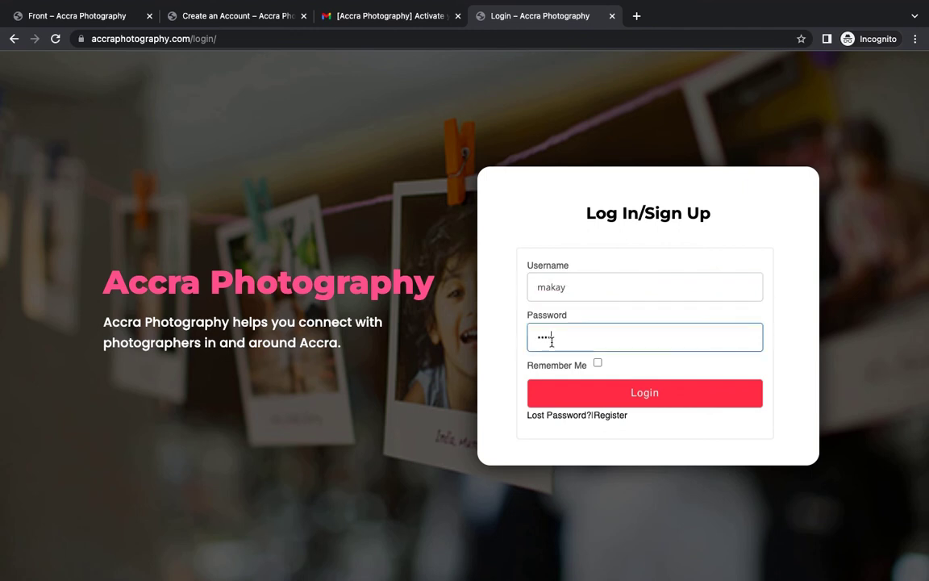
{"action": "type", "text": "•••••"}
{"action": "left_click", "coordinate": [579, 392]}
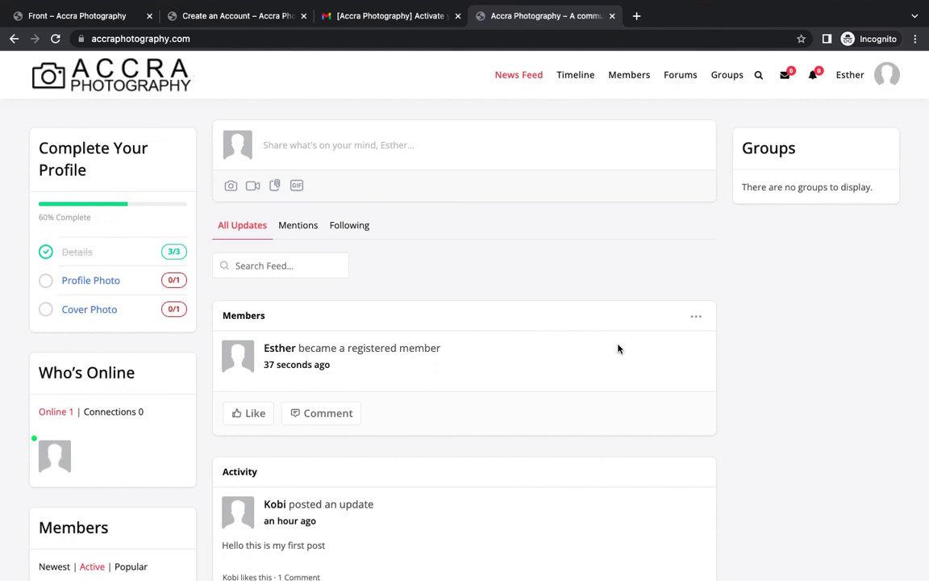
{"action": "scroll", "coordinate": [617, 349], "scroll_direction": "down", "scroll_amount": 5}
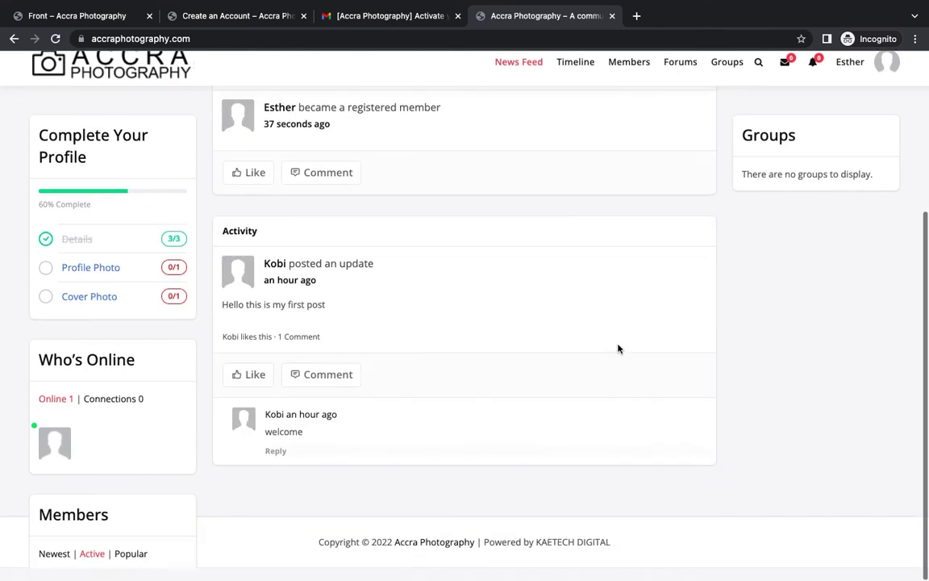
{"action": "scroll", "coordinate": [618, 349], "scroll_direction": "up", "scroll_amount": 5}
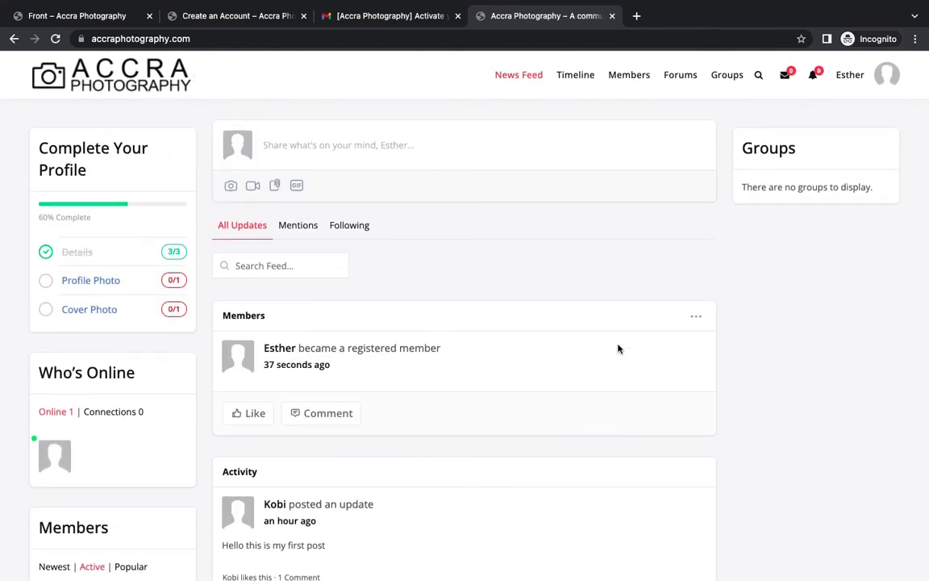
{"action": "scroll", "coordinate": [618, 348], "scroll_direction": "down", "scroll_amount": 5}
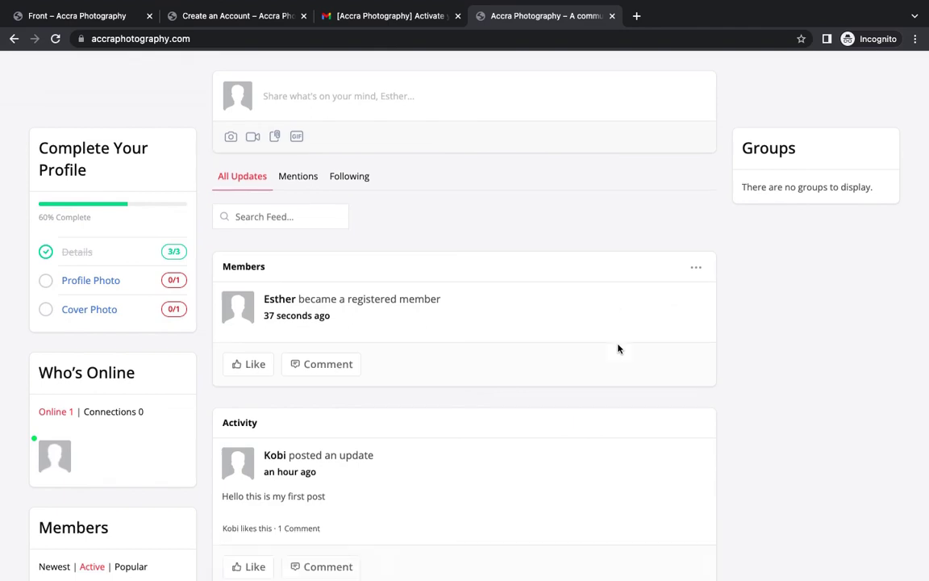
{"action": "scroll", "coordinate": [618, 348], "scroll_direction": "up", "scroll_amount": 5}
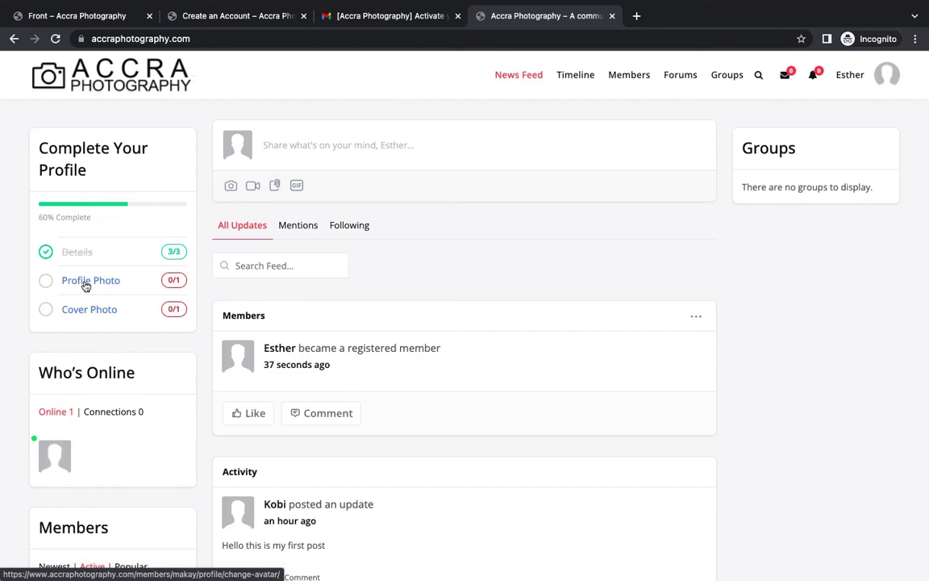
Upload 3.jpg on the Profile Photo page and load it for cropping.
{"action": "left_click", "coordinate": [86, 282]}
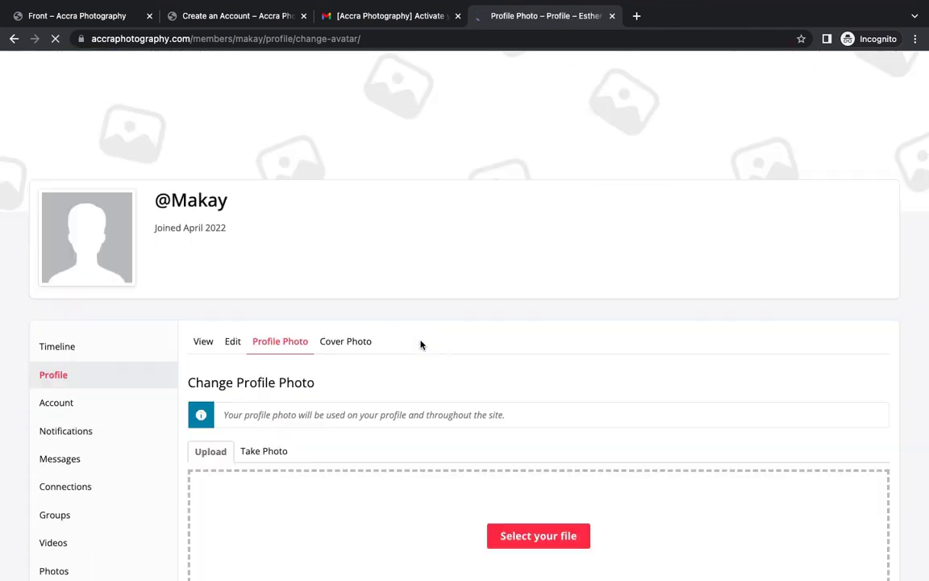
{"action": "scroll", "coordinate": [421, 344], "scroll_direction": "down", "scroll_amount": 3}
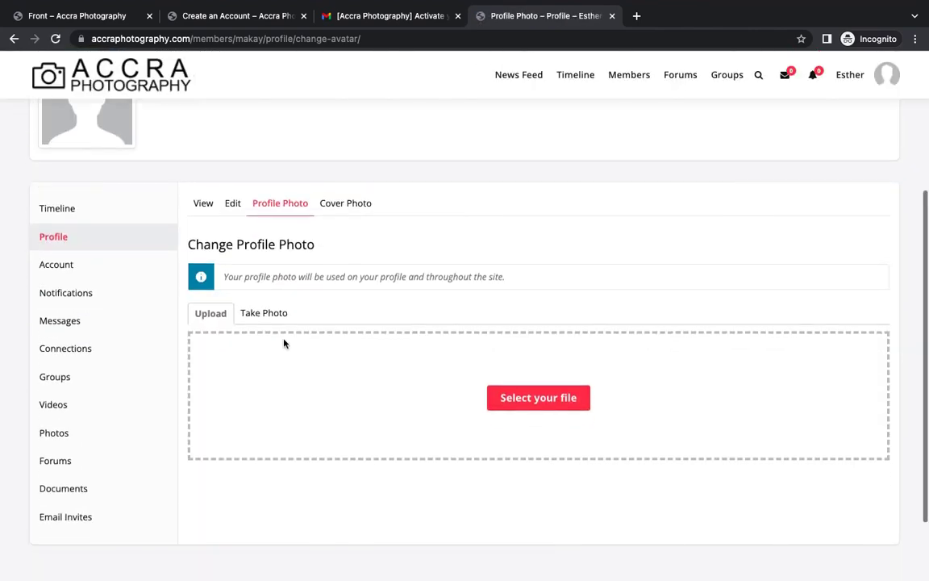
{"action": "left_click", "coordinate": [537, 392]}
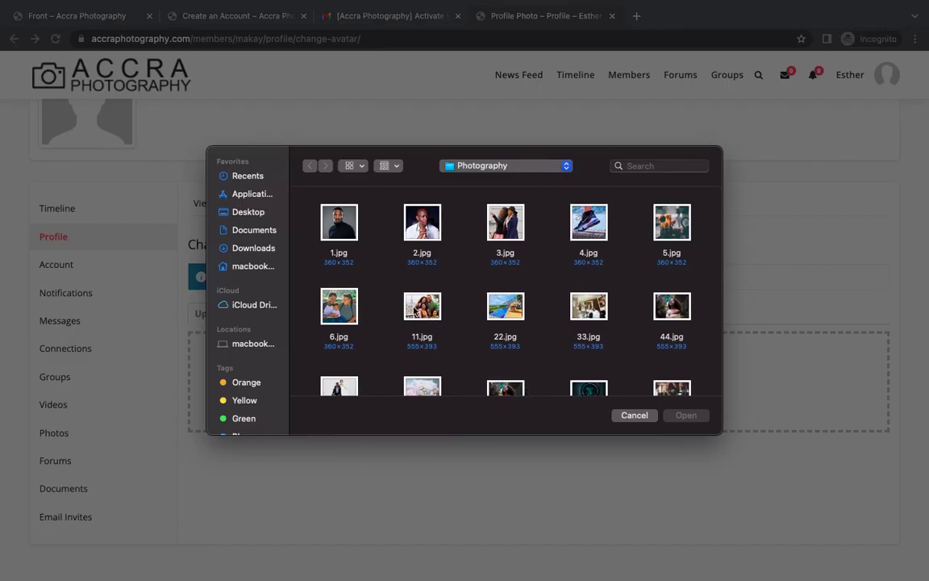
{"action": "scroll", "coordinate": [519, 272], "scroll_direction": "down", "scroll_amount": 2}
{"action": "scroll", "coordinate": [520, 273], "scroll_direction": "up", "scroll_amount": 2}
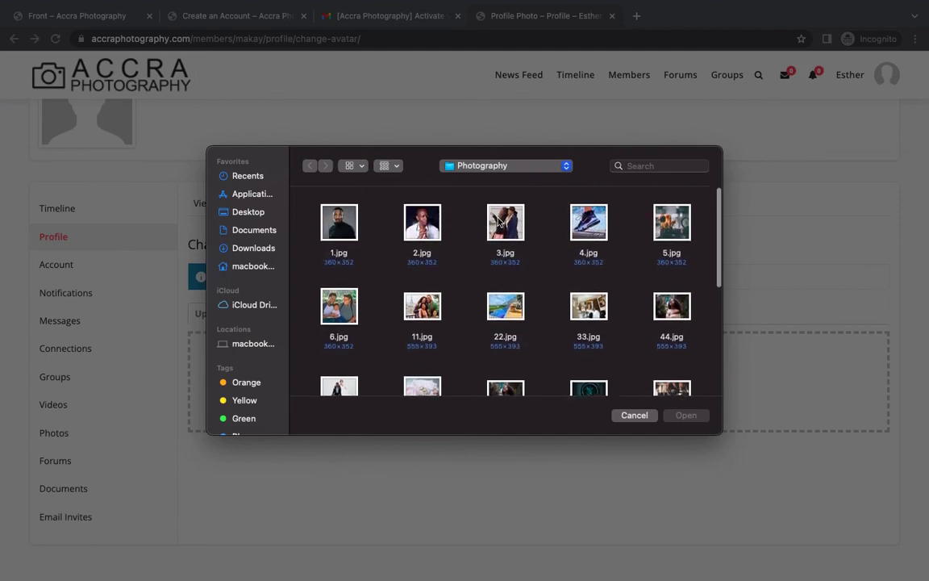
{"action": "left_click", "coordinate": [507, 264]}
{"action": "left_click", "coordinate": [685, 415]}
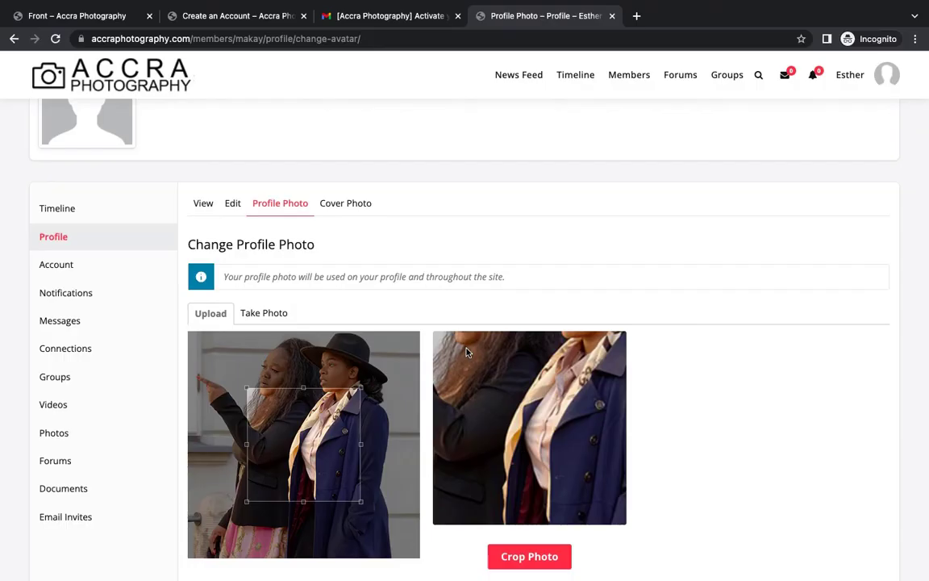
Adjust the crop to frame both women's faces and save the profile photo.
{"action": "scroll", "coordinate": [419, 313], "scroll_direction": "down", "scroll_amount": 2}
{"action": "left_click_drag", "start_coordinate": [310, 343], "coordinate": [309, 292]}
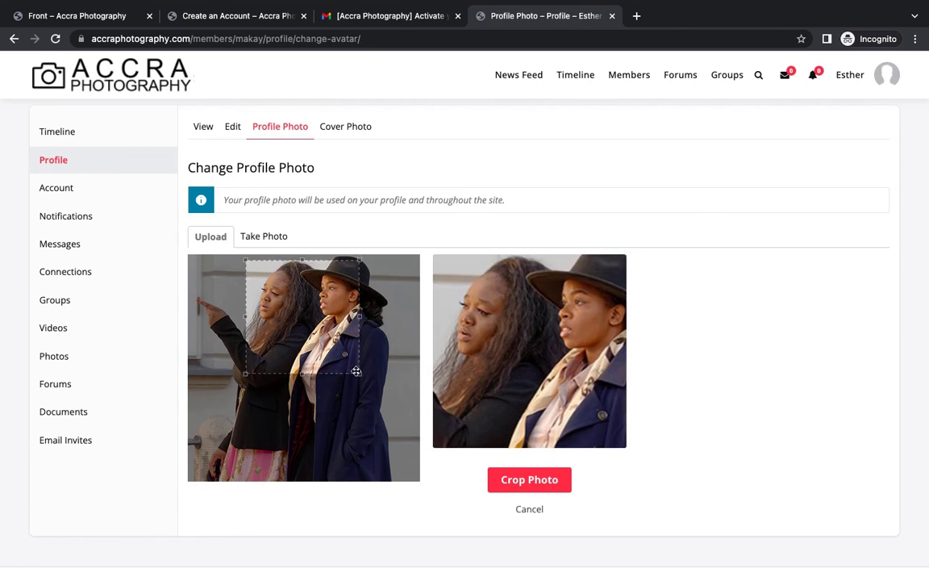
{"action": "left_click_drag", "start_coordinate": [357, 371], "coordinate": [400, 414]}
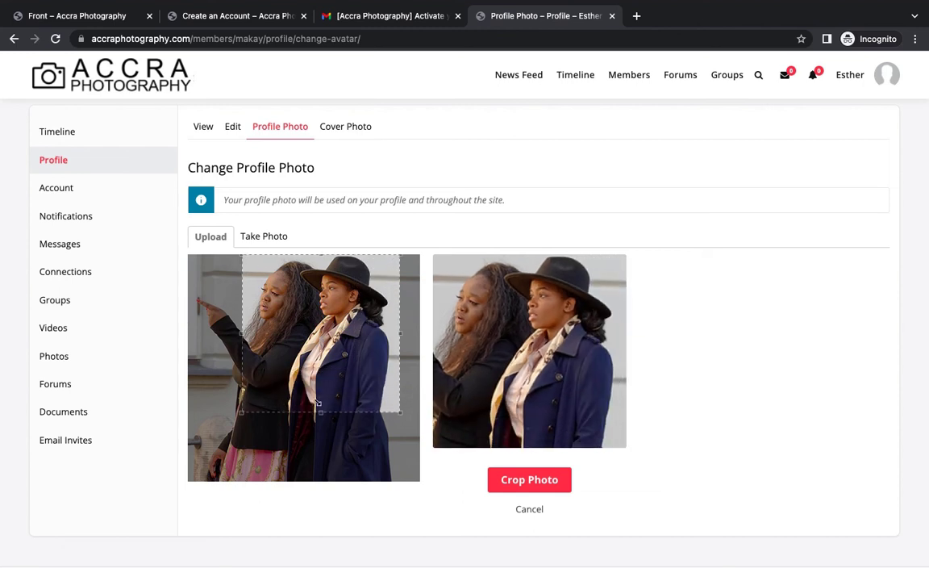
{"action": "left_click_drag", "start_coordinate": [240, 414], "coordinate": [225, 430]}
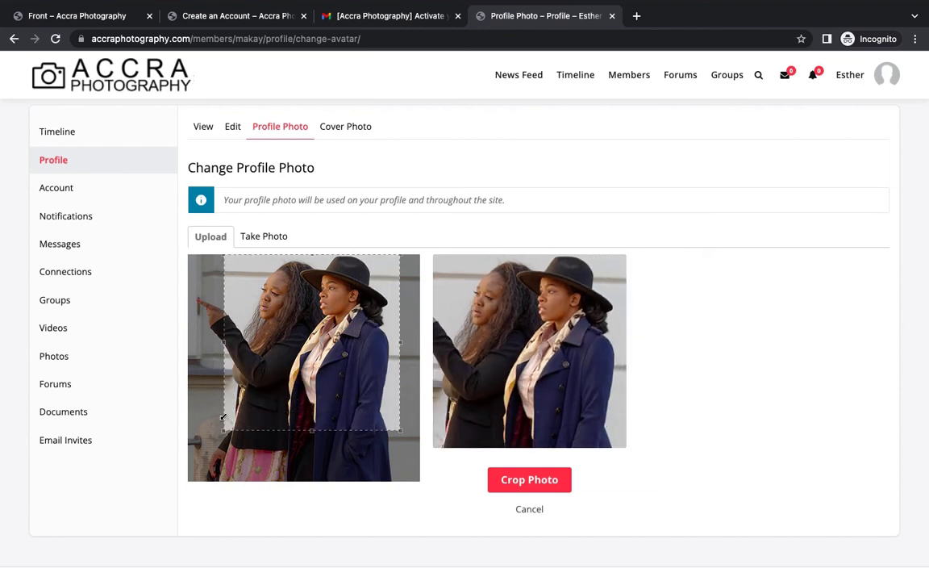
{"action": "left_click", "coordinate": [530, 481]}
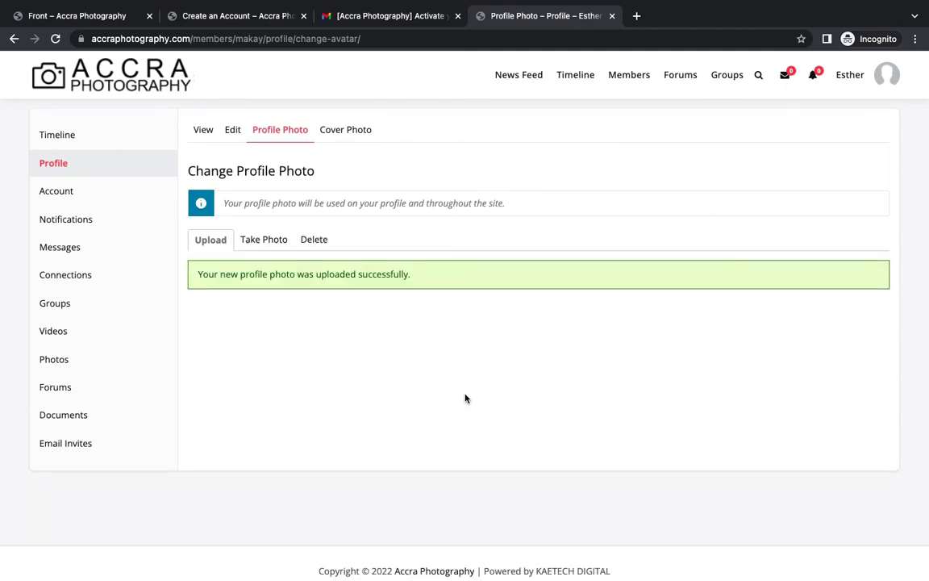
{"action": "mouse_move", "coordinate": [155, 143]}
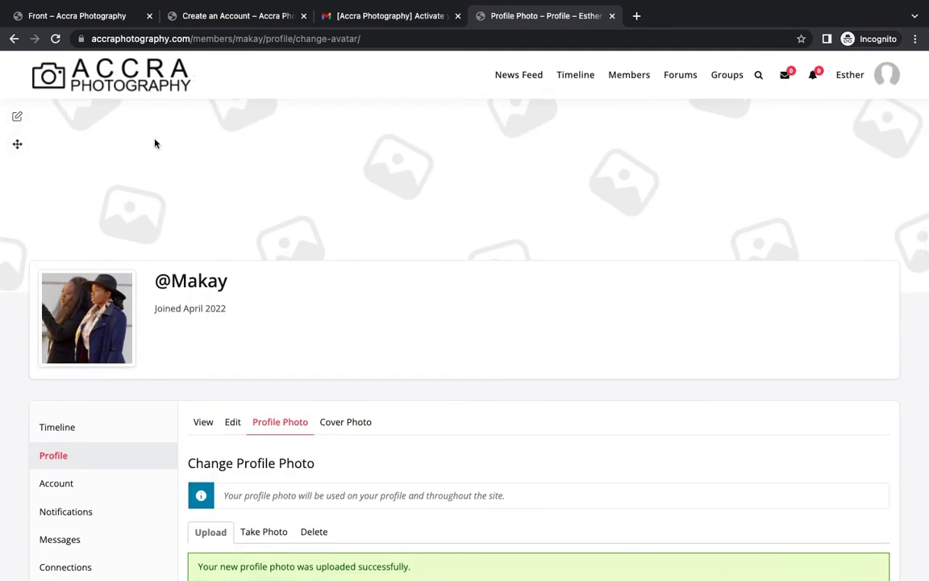
{"action": "left_click", "coordinate": [17, 119]}
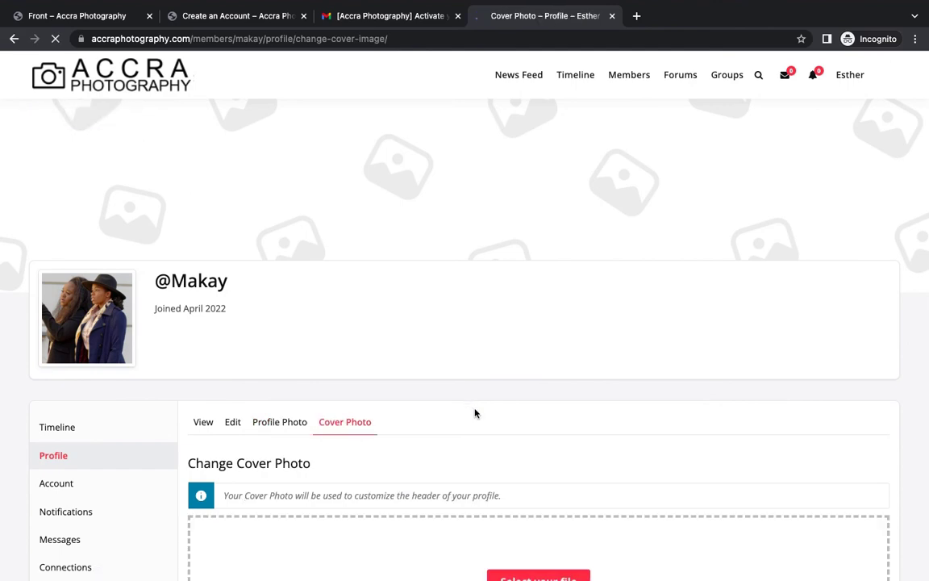
{"action": "scroll", "coordinate": [474, 413], "scroll_direction": "down", "scroll_amount": 5}
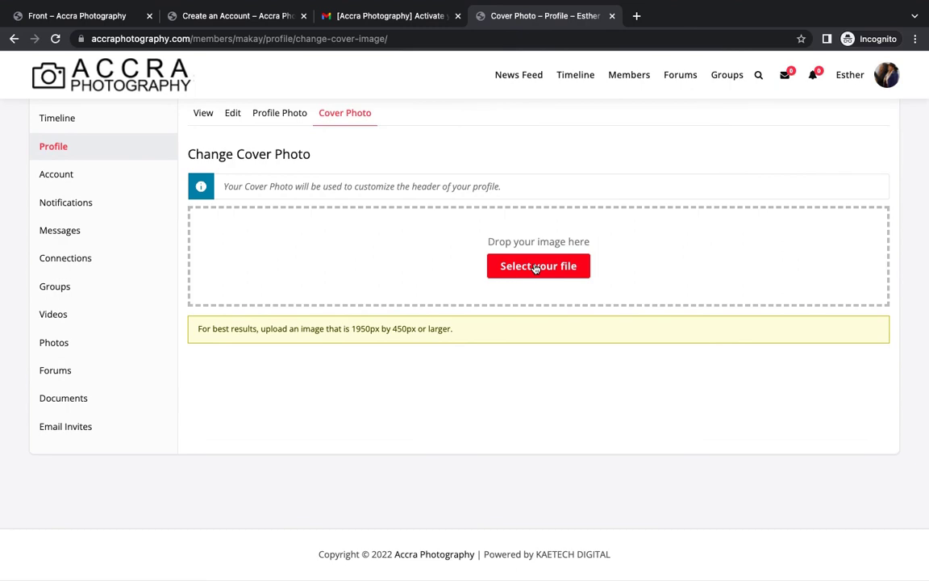
{"action": "left_click", "coordinate": [536, 269]}
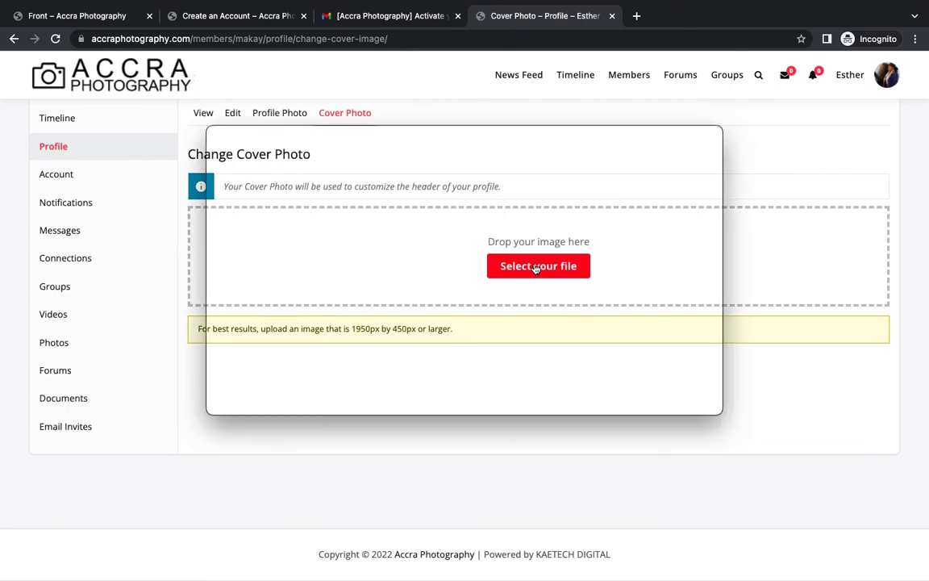
{"action": "scroll", "coordinate": [532, 344], "scroll_direction": "down", "scroll_amount": 2}
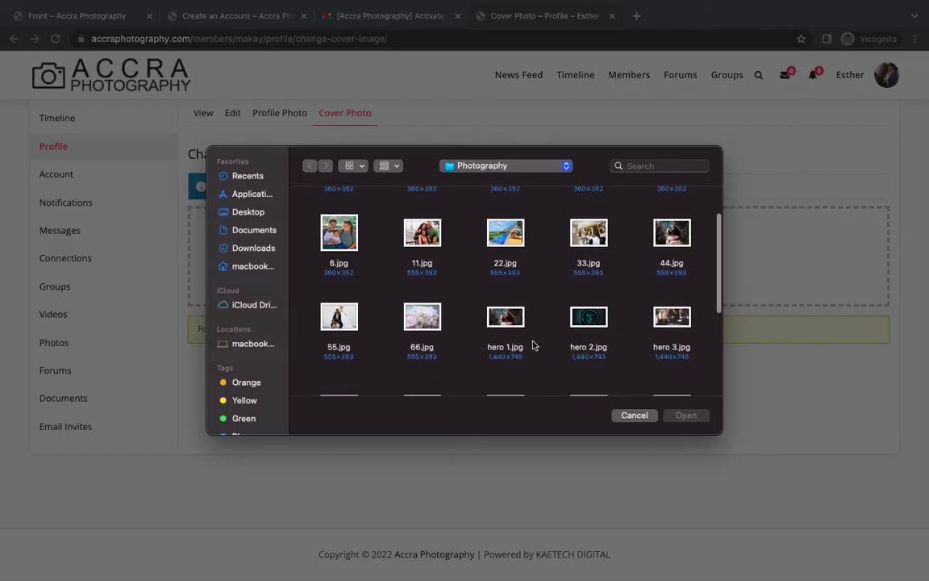
{"action": "left_click", "coordinate": [505, 316]}
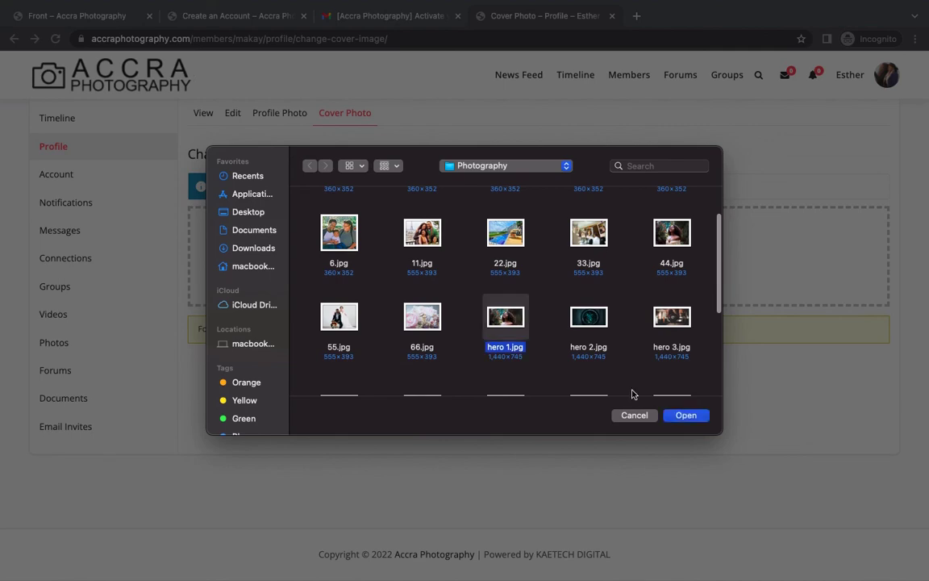
{"action": "left_click", "coordinate": [686, 415]}
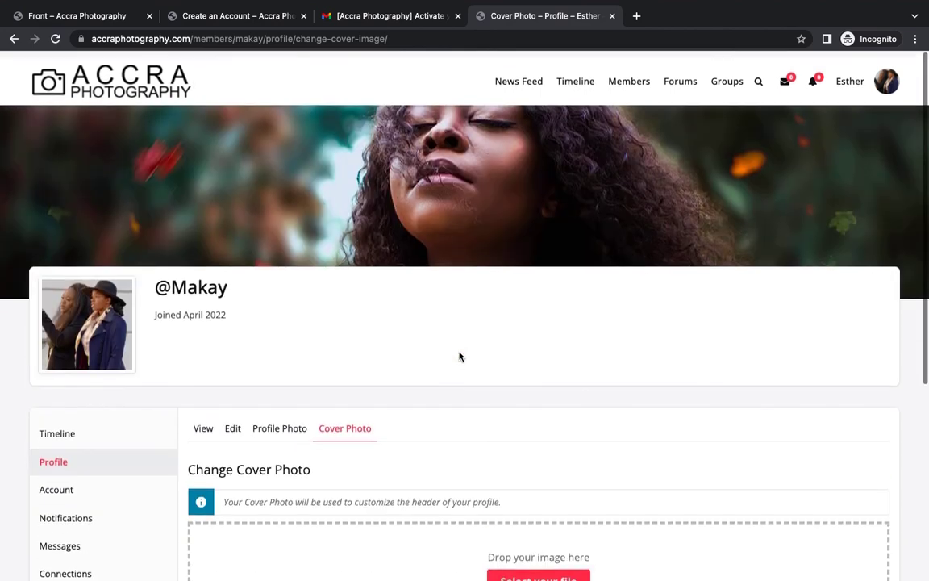
{"action": "scroll", "coordinate": [574, 375], "scroll_direction": "down", "scroll_amount": 4}
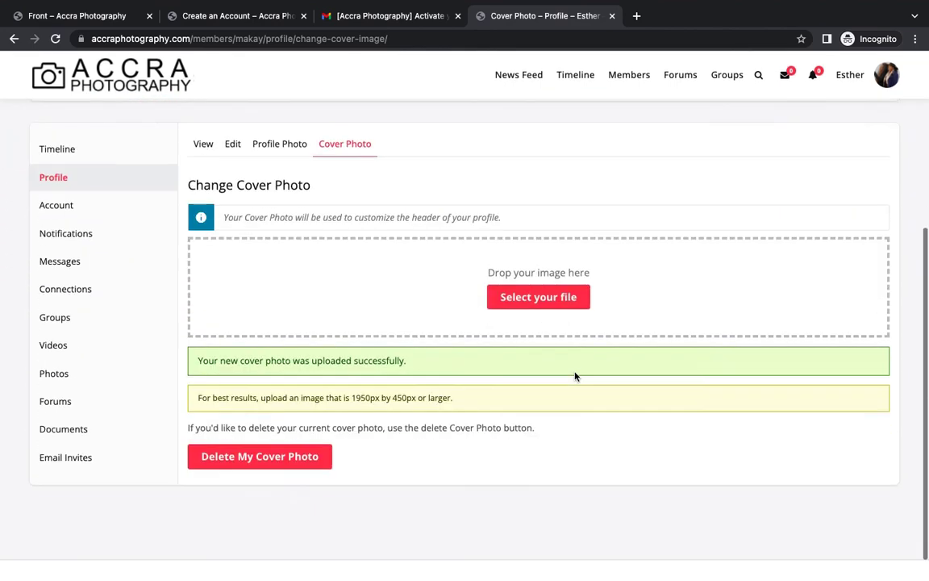
{"action": "scroll", "coordinate": [575, 375], "scroll_direction": "up", "scroll_amount": 4}
{"action": "mouse_move", "coordinate": [569, 246]}
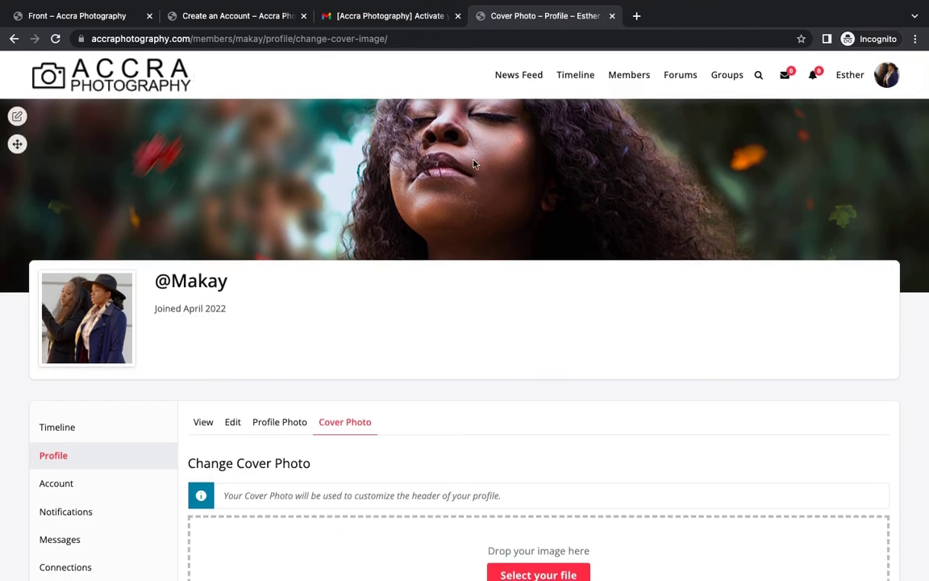
{"action": "left_click", "coordinate": [520, 76]}
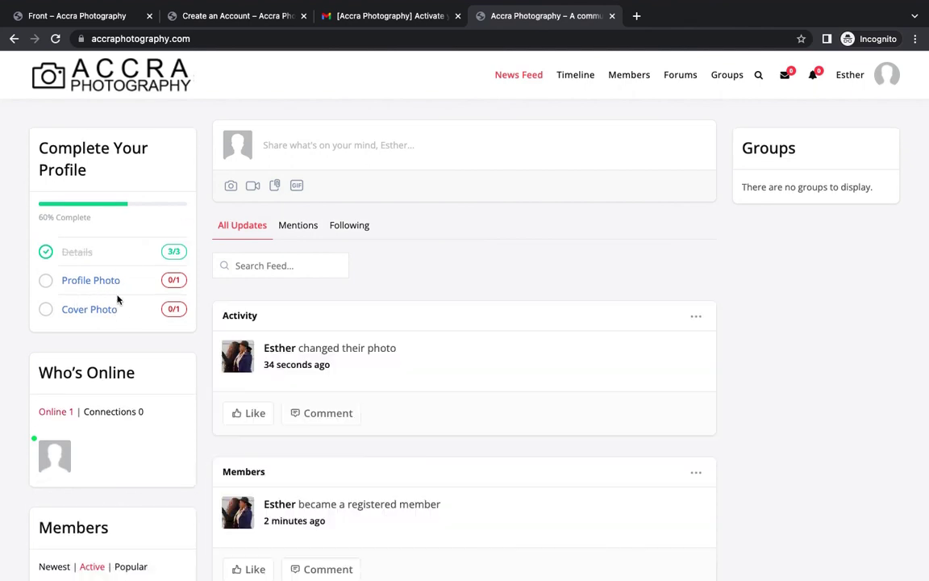
Purge all LiteSpeed cache and reload the News Feed to check the new activity.
{"action": "left_click", "coordinate": [71, 68]}
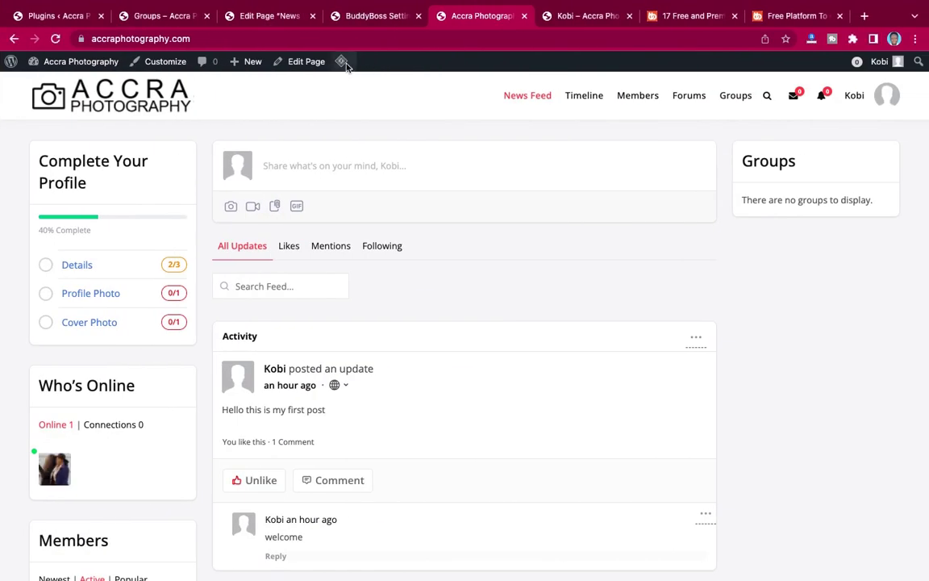
{"action": "mouse_move", "coordinate": [344, 67]}
{"action": "left_click", "coordinate": [354, 118]}
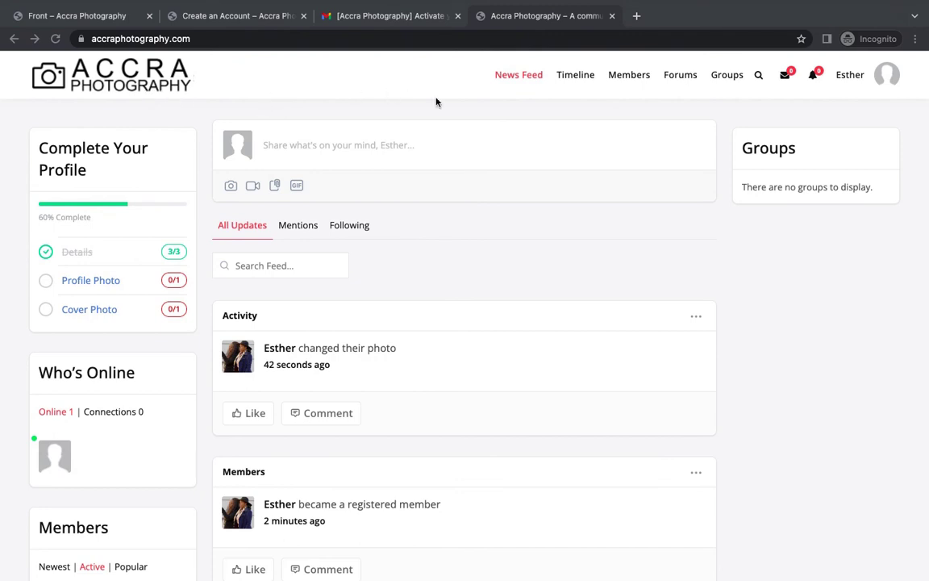
{"action": "left_click", "coordinate": [510, 78]}
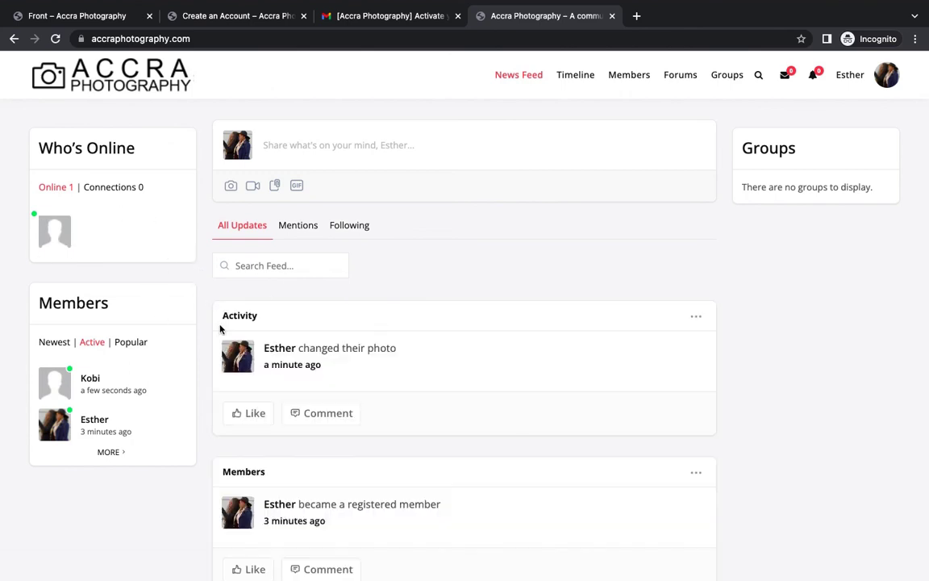
{"action": "scroll", "coordinate": [404, 416], "scroll_direction": "down", "scroll_amount": 3}
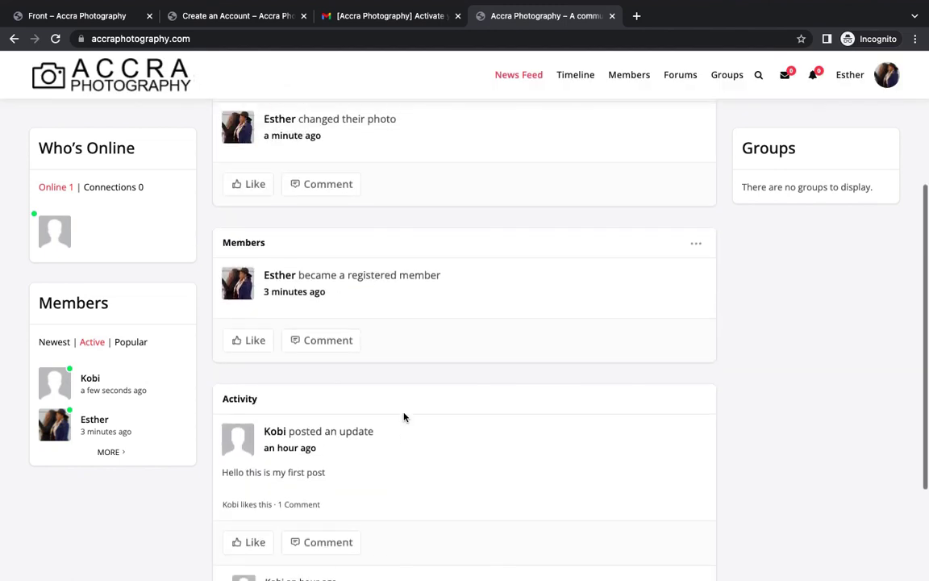
{"action": "scroll", "coordinate": [402, 417], "scroll_direction": "up", "scroll_amount": 1}
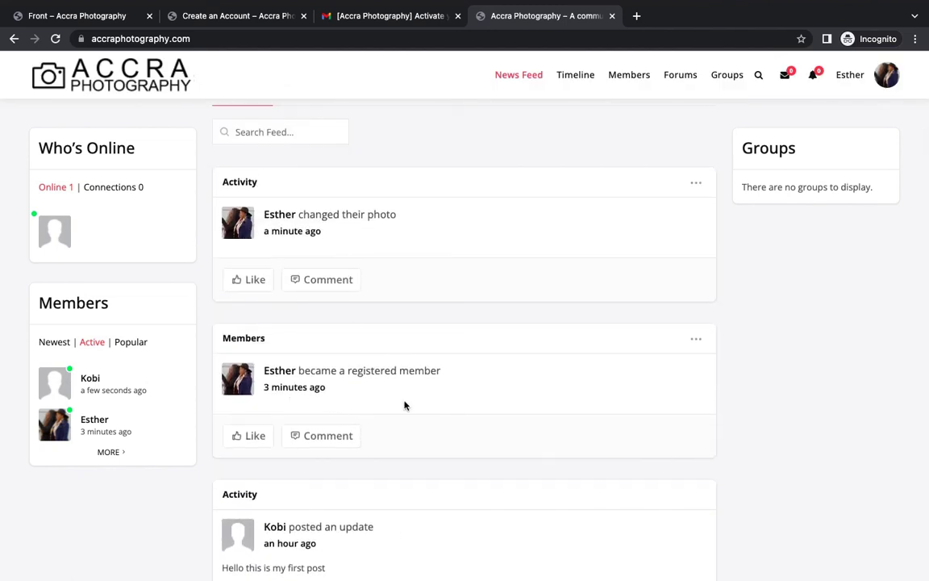
{"action": "scroll", "coordinate": [402, 406], "scroll_direction": "up", "scroll_amount": 1}
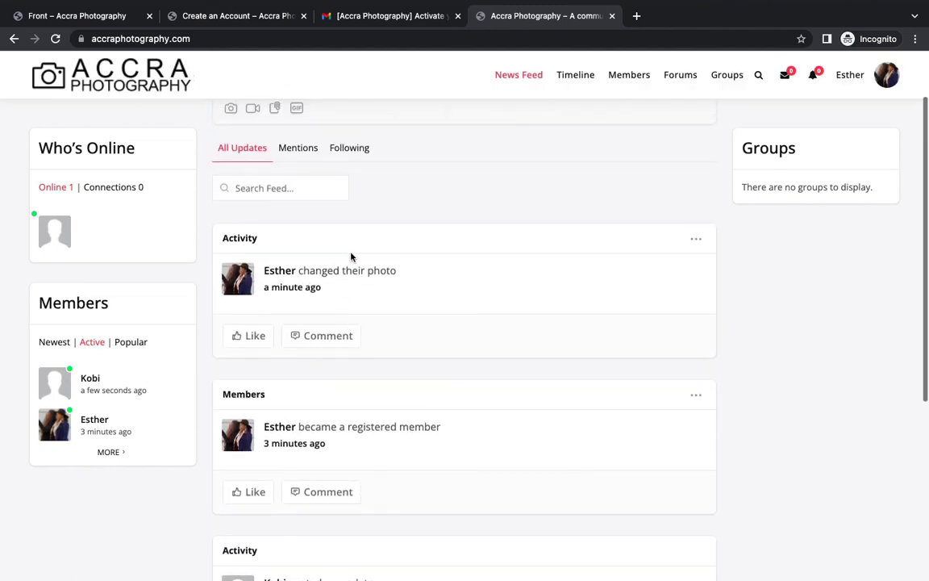
{"action": "scroll", "coordinate": [368, 498], "scroll_direction": "up", "scroll_amount": 1}
{"action": "scroll", "coordinate": [438, 346], "scroll_direction": "up", "scroll_amount": 1}
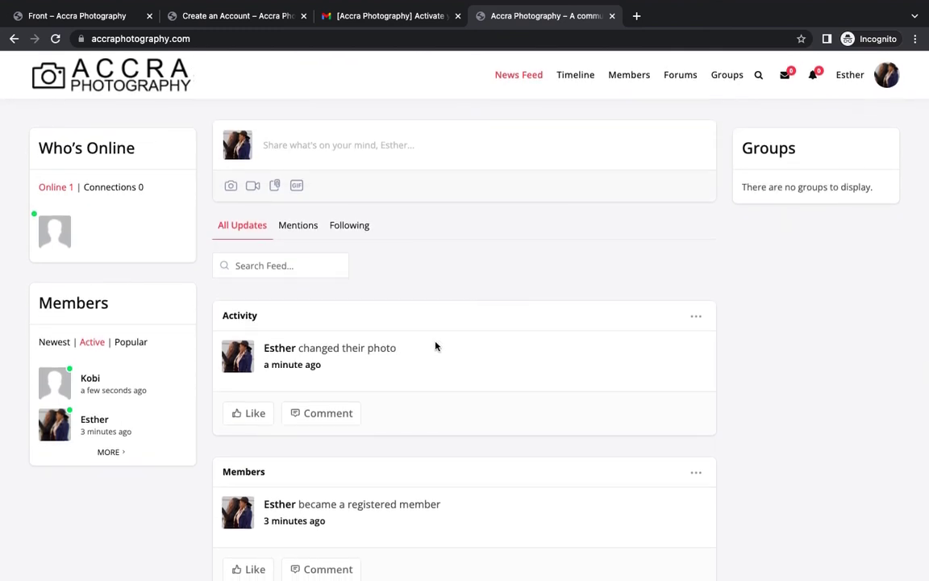
{"action": "scroll", "coordinate": [436, 346], "scroll_direction": "down", "scroll_amount": 5}
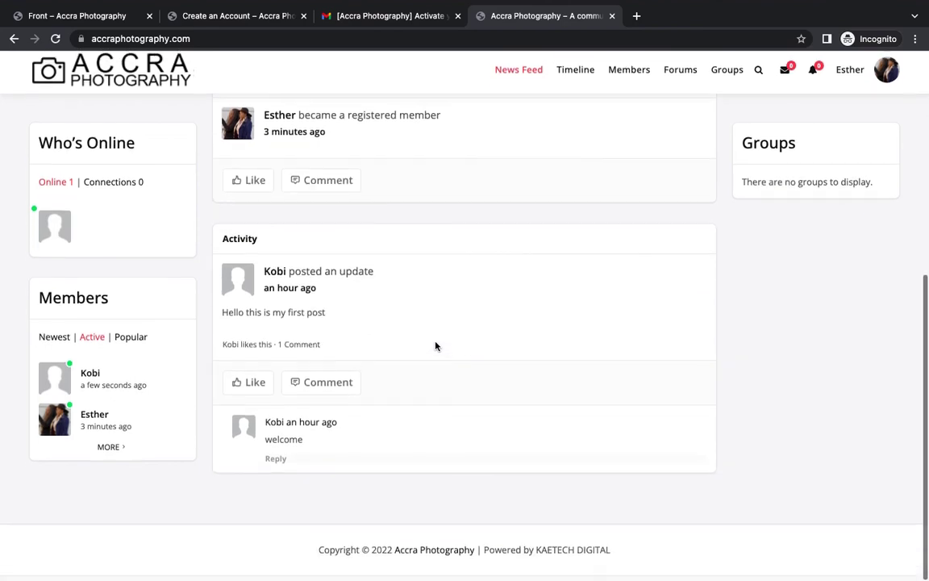
{"action": "scroll", "coordinate": [395, 255], "scroll_direction": "up", "scroll_amount": 5}
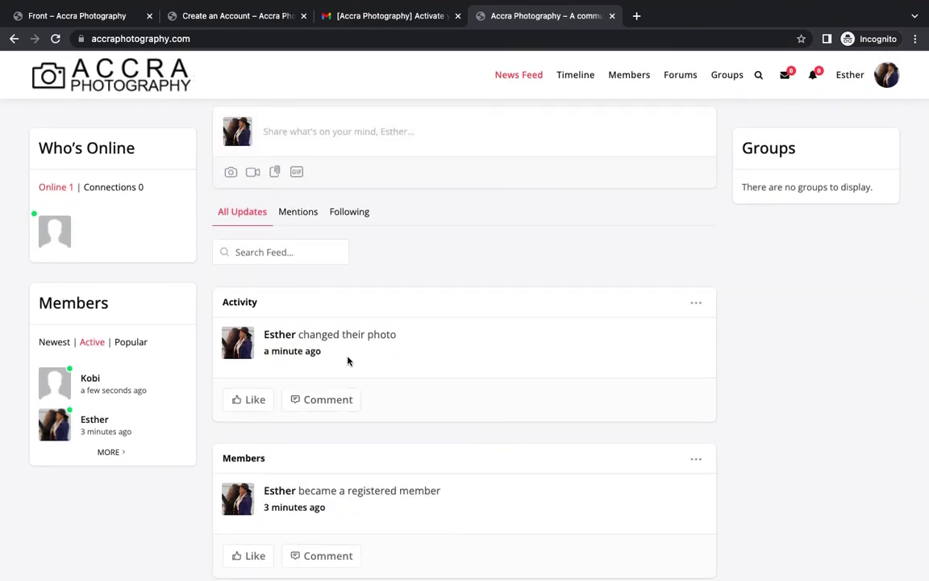
In the admin window, start a comment on the 'became a registered member' entry.
{"action": "key", "text": "ctrl+Right"}
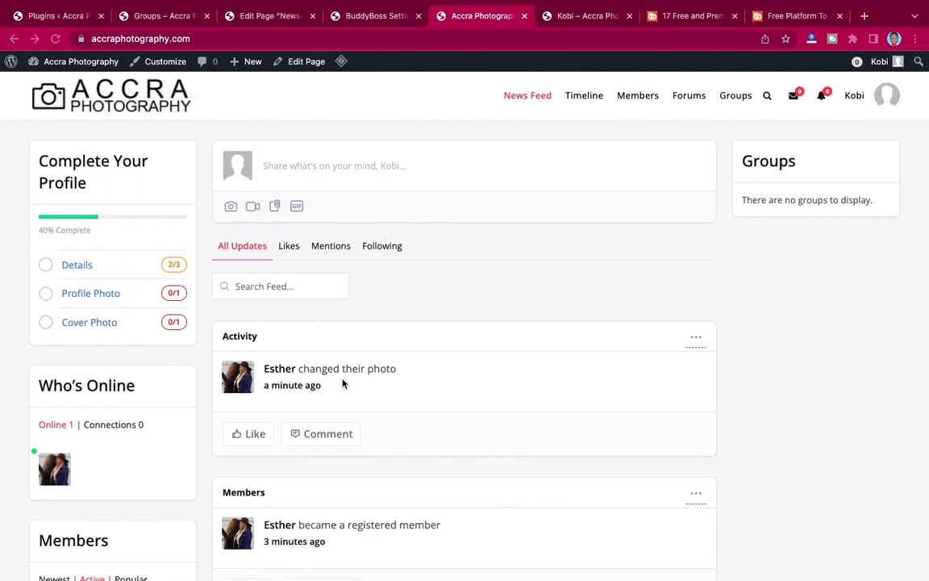
{"action": "scroll", "coordinate": [394, 382], "scroll_direction": "down", "scroll_amount": 3}
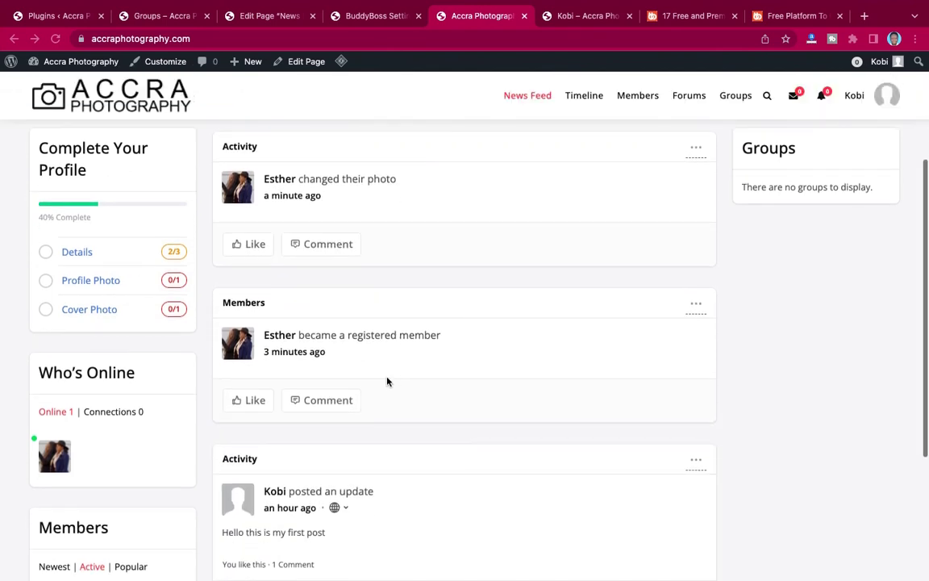
{"action": "left_click", "coordinate": [315, 403]}
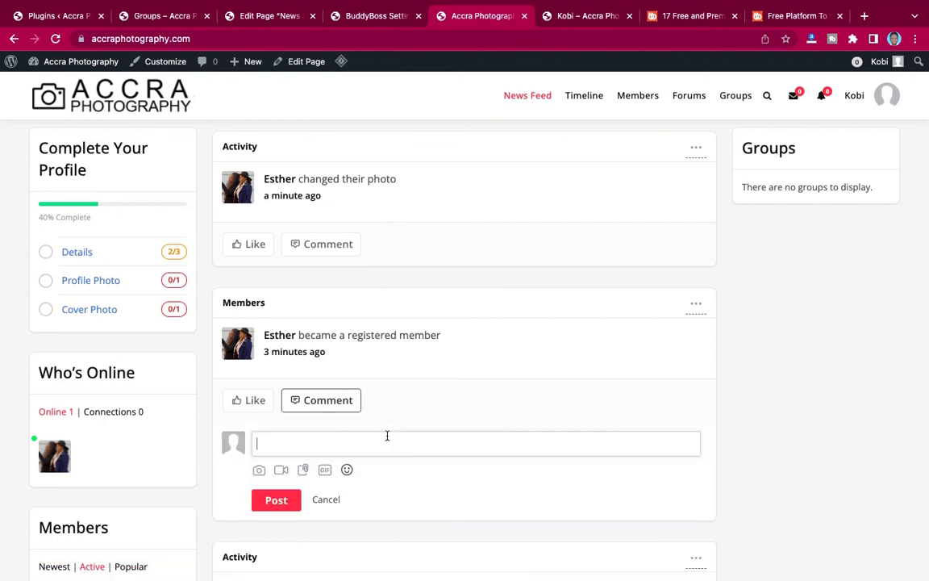
Post the 'Hi there! Welcome' comment under the new member's registration activity.
{"action": "type", "text": "Hi there! "}
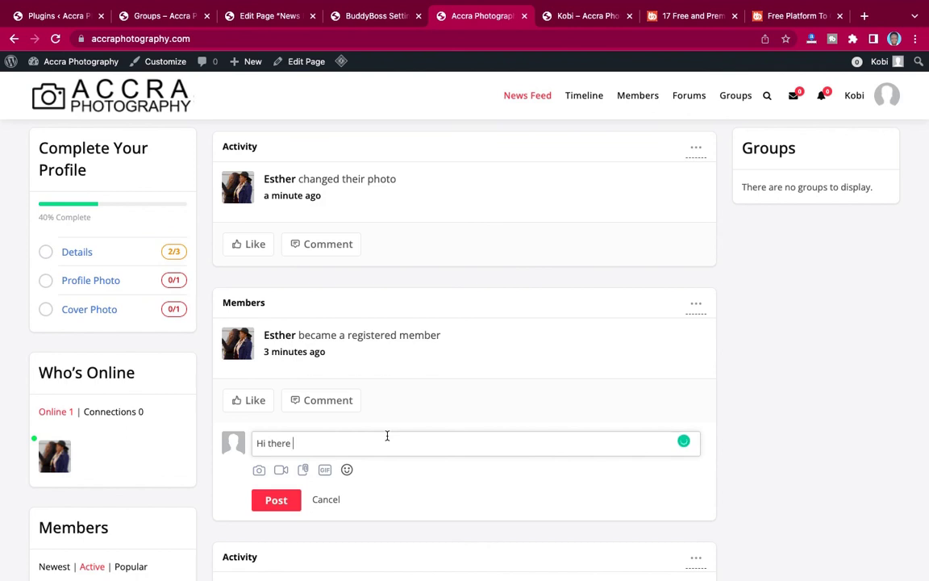
{"action": "type", "text": "Welcome"}
{"action": "left_click", "coordinate": [276, 500]}
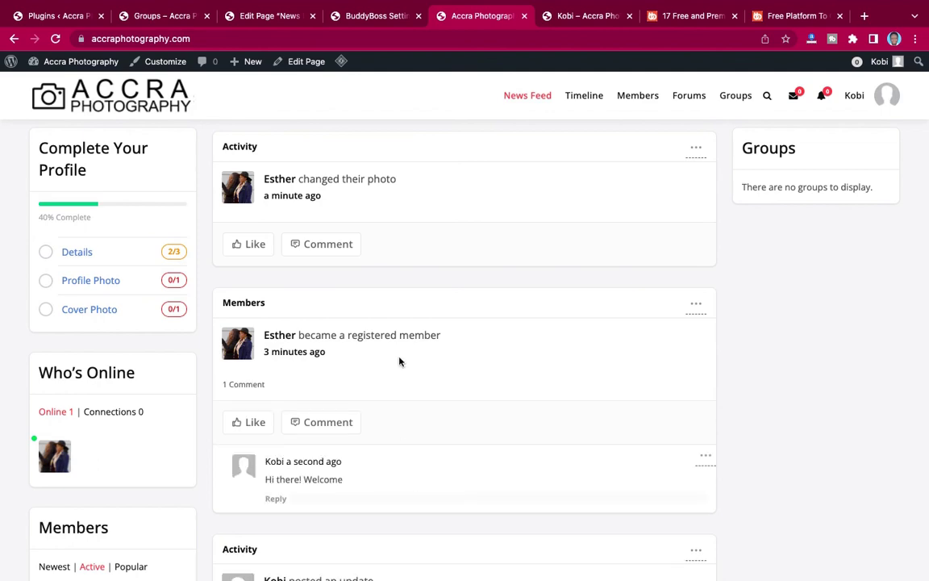
{"action": "key", "text": "ctrl+Left"}
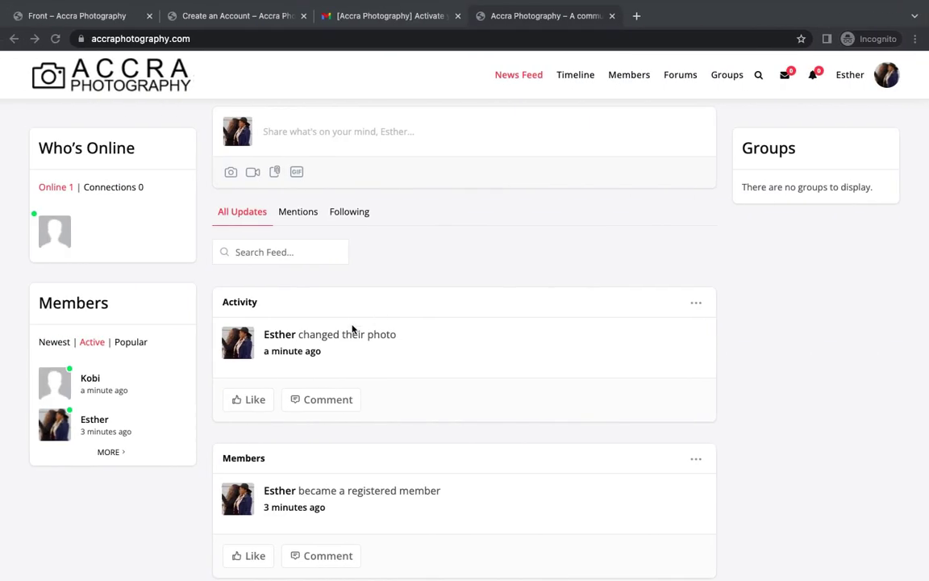
{"action": "scroll", "coordinate": [379, 424], "scroll_direction": "down", "scroll_amount": 3}
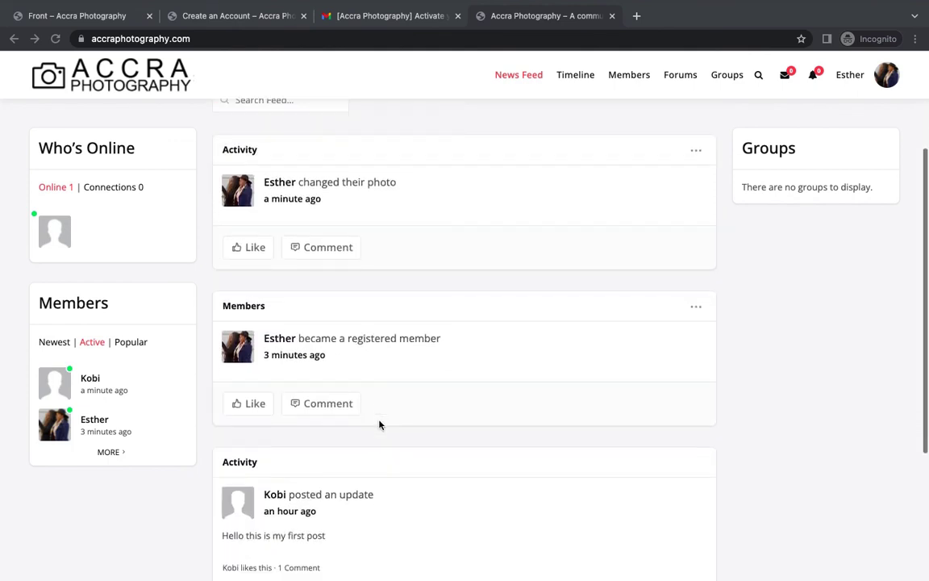
{"action": "scroll", "coordinate": [379, 424], "scroll_direction": "up", "scroll_amount": 4}
{"action": "scroll", "coordinate": [379, 424], "scroll_direction": "down", "scroll_amount": 5}
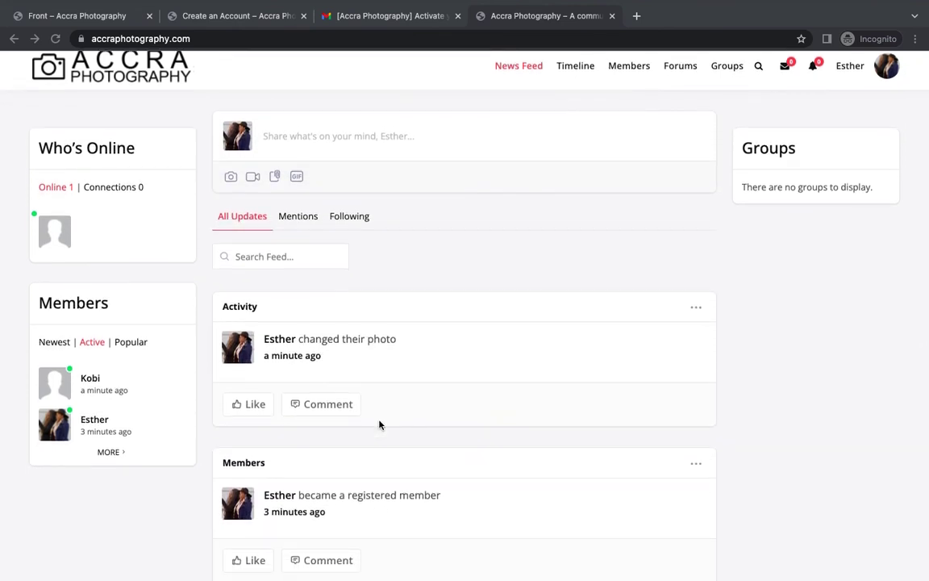
{"action": "scroll", "coordinate": [379, 424], "scroll_direction": "up", "scroll_amount": 5}
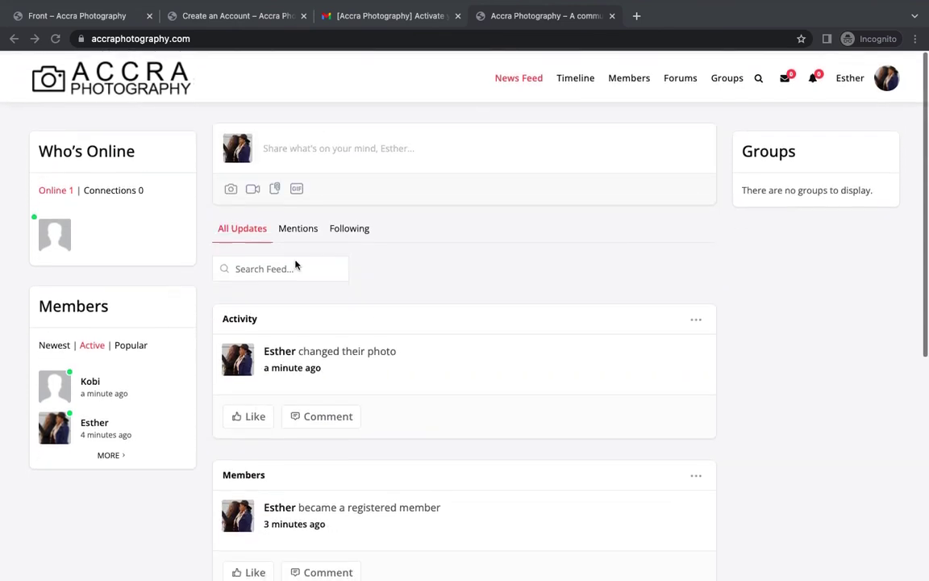
Reload the new member's feed to see the welcome reply, then return to the admin window.
{"action": "left_click", "coordinate": [56, 39]}
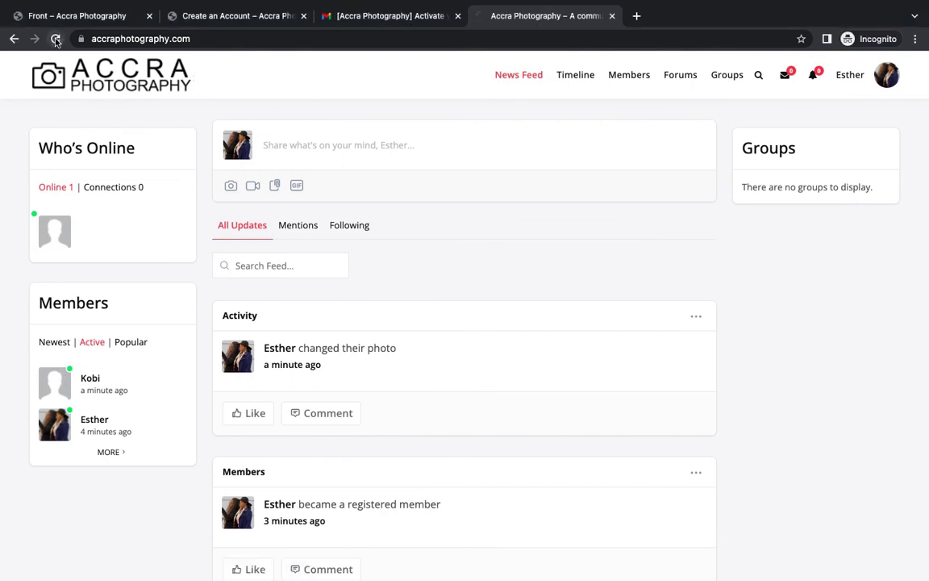
{"action": "left_click", "coordinate": [56, 39]}
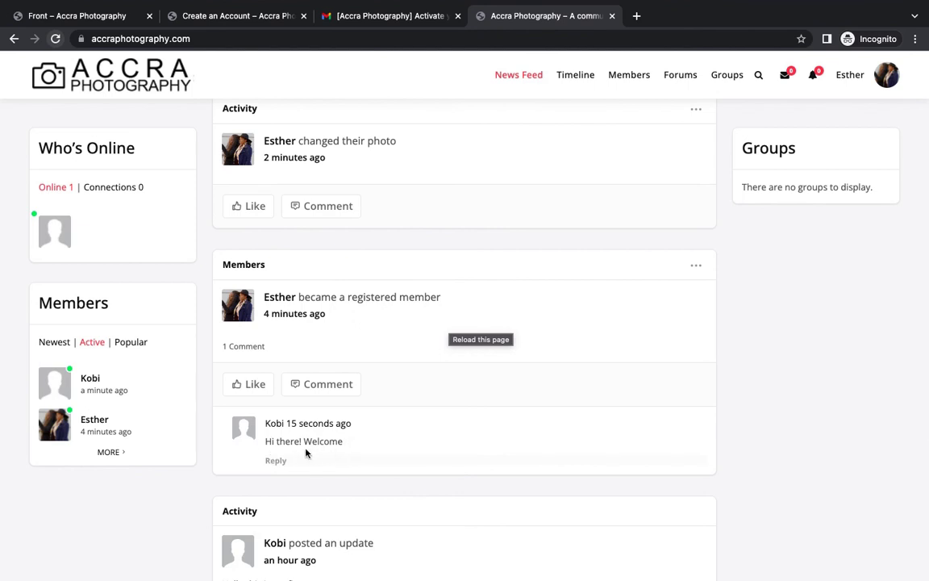
{"action": "scroll", "coordinate": [460, 367], "scroll_direction": "up", "scroll_amount": 3}
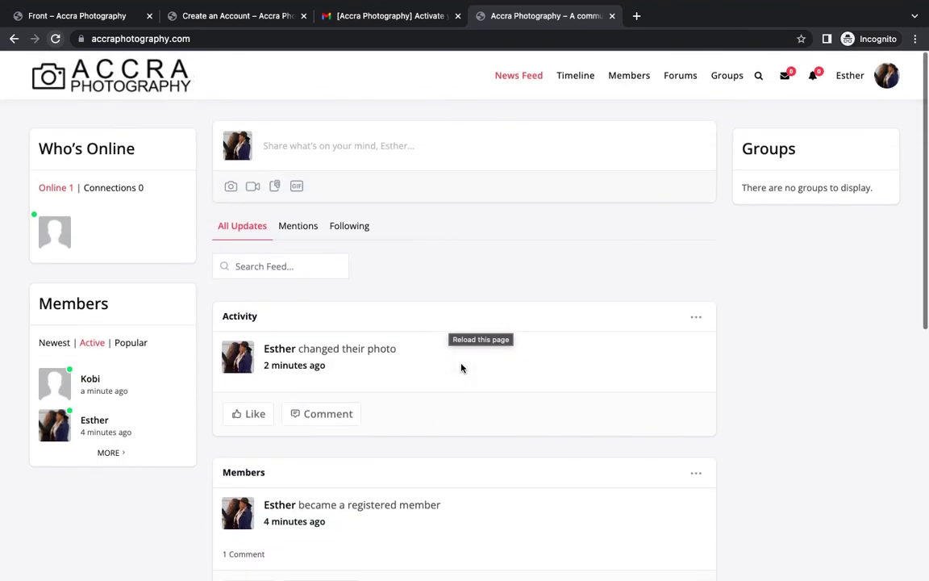
{"action": "scroll", "coordinate": [461, 368], "scroll_direction": "down", "scroll_amount": 2}
{"action": "scroll", "coordinate": [461, 368], "scroll_direction": "up", "scroll_amount": 2}
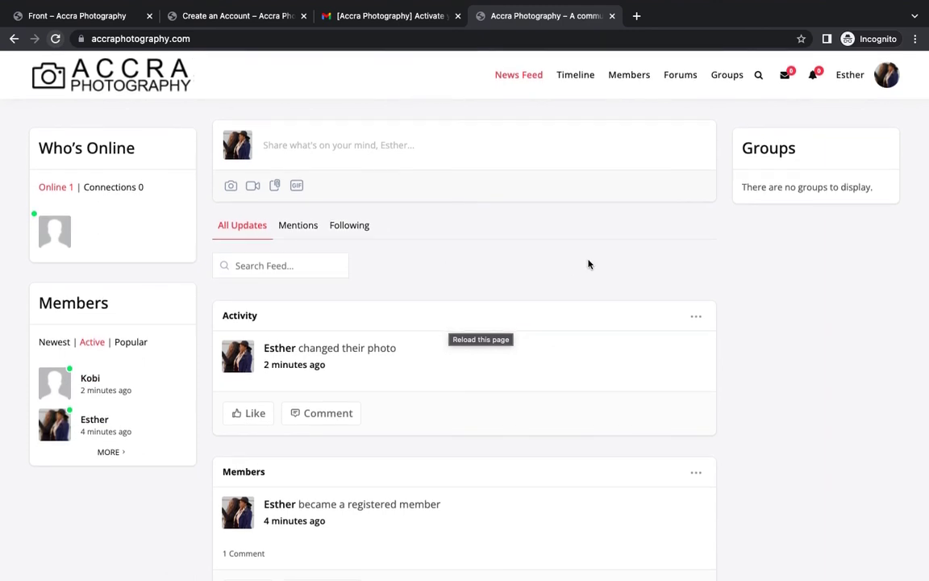
{"action": "key", "text": "ctrl+Right"}
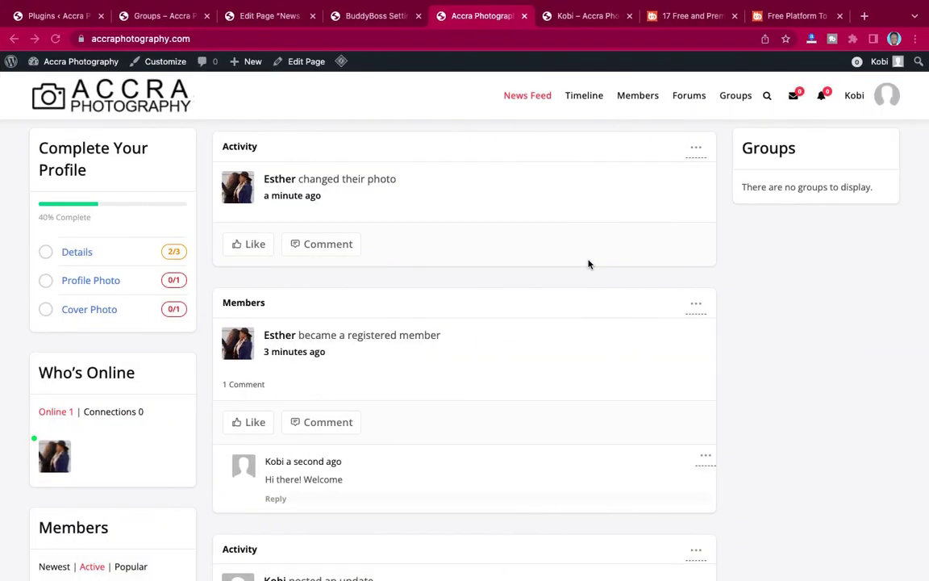
Select the 'Auto Login on Register for BuddyBoss' name in the Plugins list, then return to the page editor.
{"action": "scroll", "coordinate": [589, 264], "scroll_direction": "up", "scroll_amount": 1}
{"action": "scroll", "coordinate": [589, 264], "scroll_direction": "down", "scroll_amount": 3}
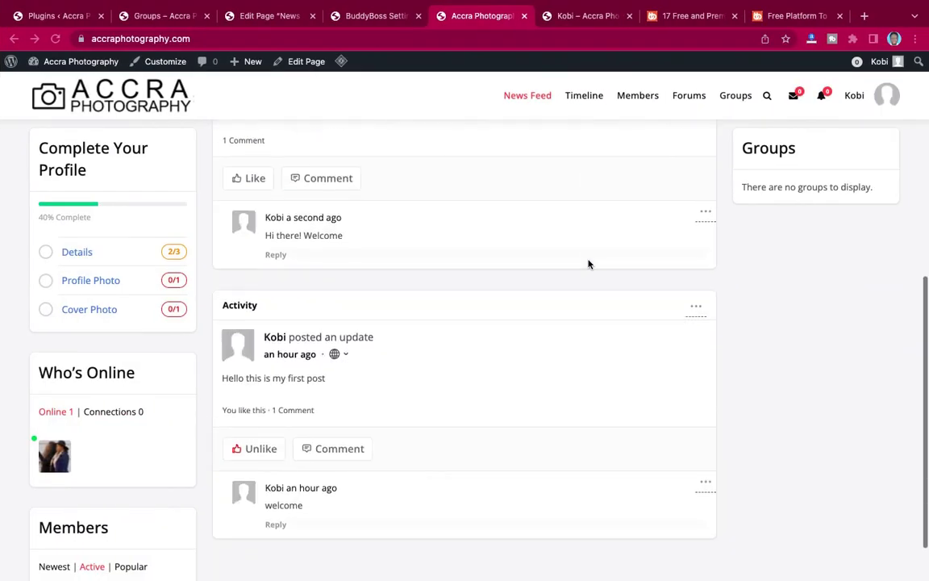
{"action": "scroll", "coordinate": [589, 264], "scroll_direction": "up", "scroll_amount": 5}
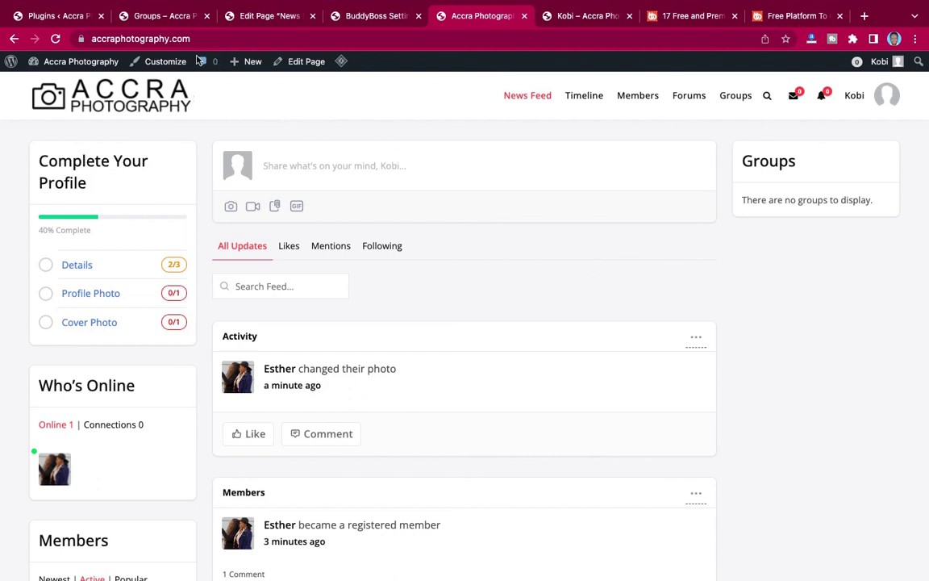
{"action": "left_click", "coordinate": [260, 18]}
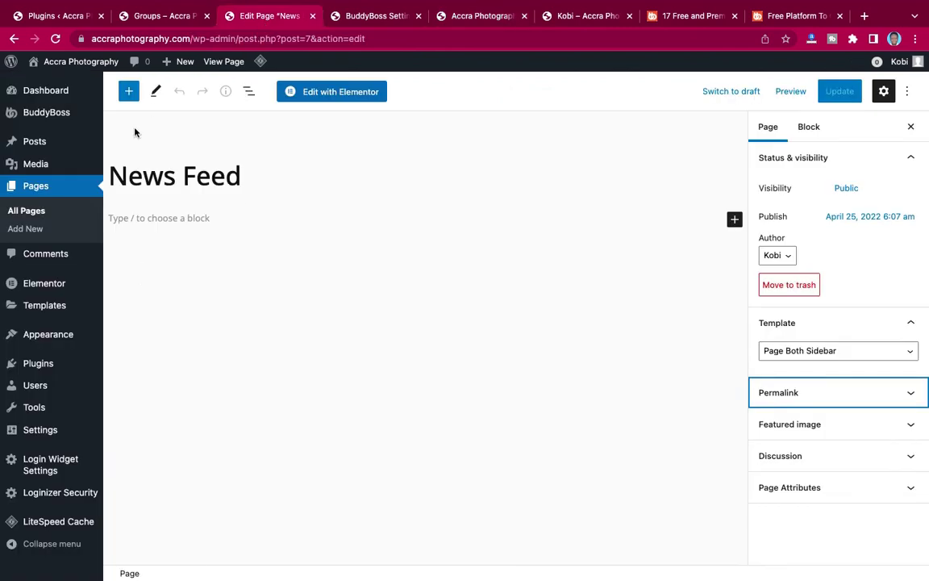
{"action": "left_click", "coordinate": [55, 16]}
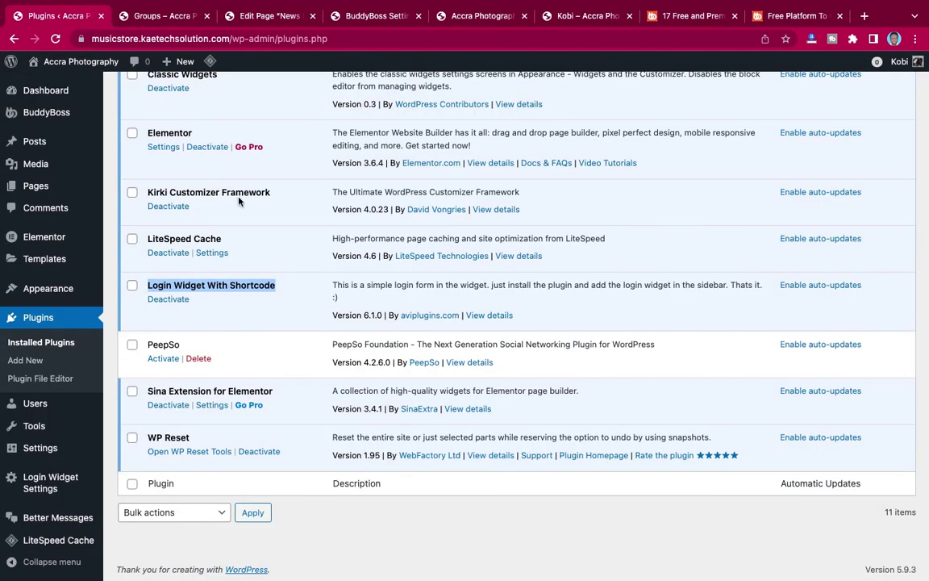
{"action": "scroll", "coordinate": [218, 178], "scroll_direction": "up", "scroll_amount": 5}
{"action": "scroll", "coordinate": [239, 201], "scroll_direction": "up", "scroll_amount": 2}
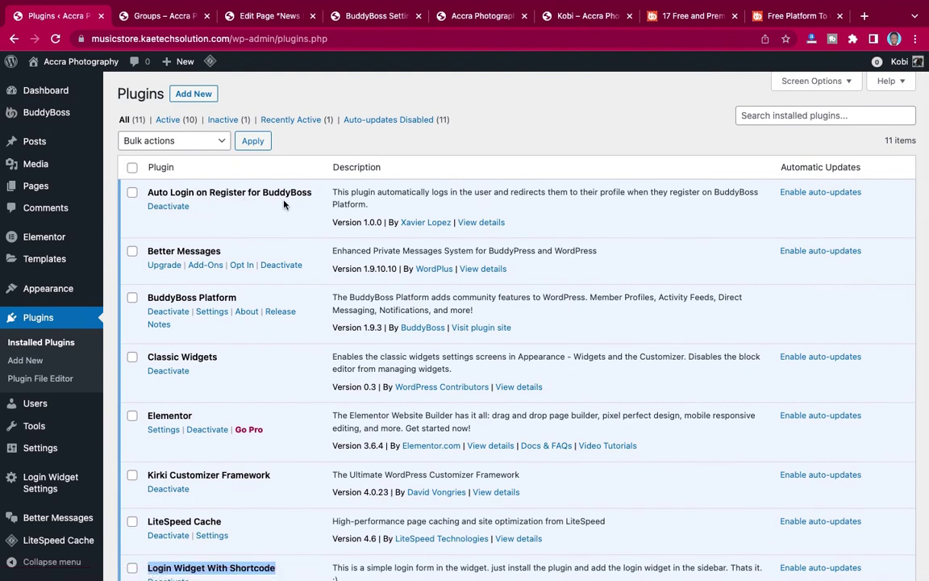
{"action": "left_click_drag", "start_coordinate": [313, 195], "coordinate": [149, 195]}
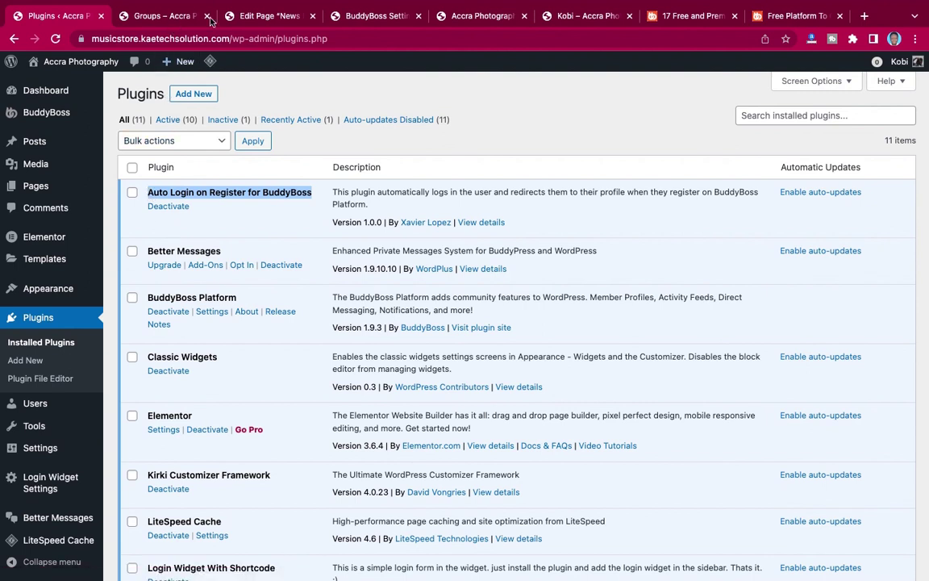
{"action": "left_click", "coordinate": [258, 18]}
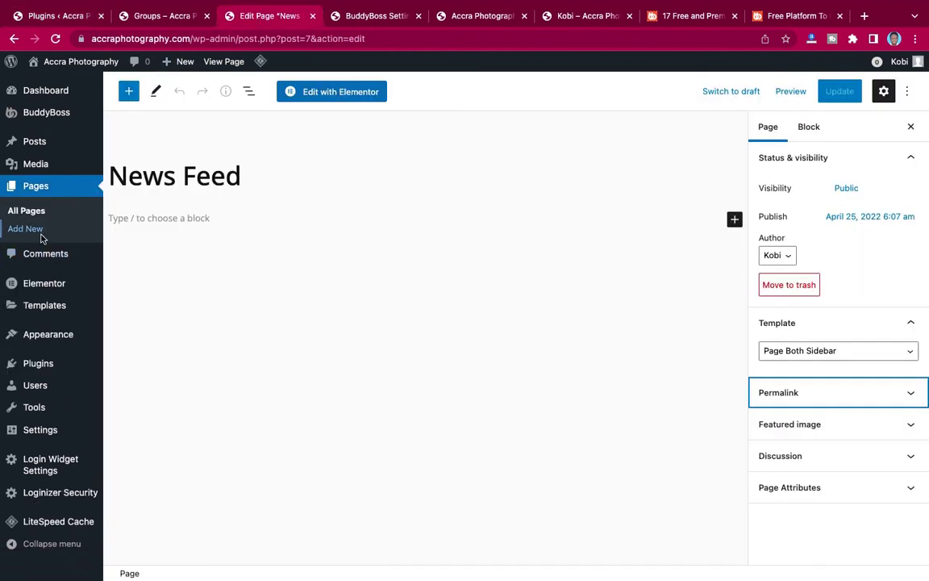
{"action": "mouse_move", "coordinate": [33, 367]}
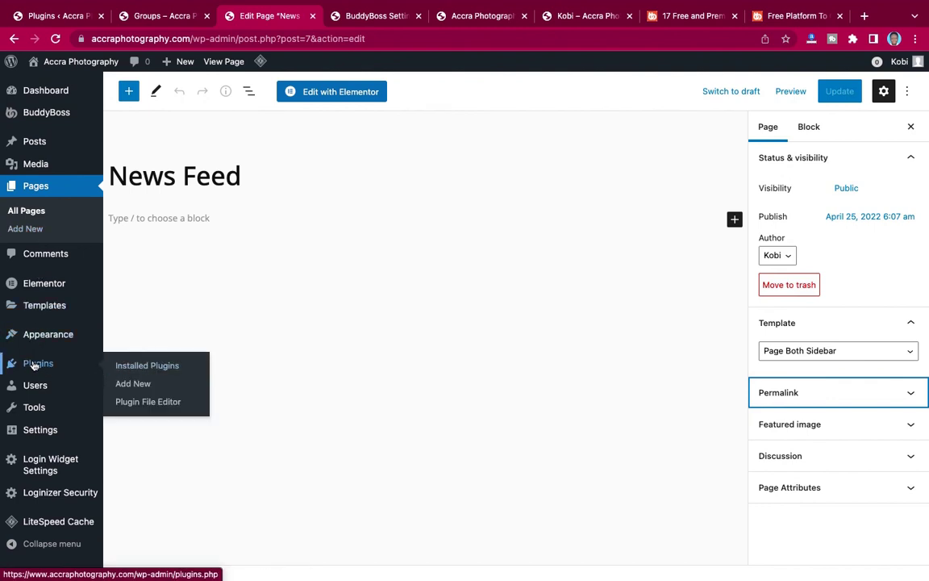
Search Add New plugins for the pasted name, then install and activate Auto Login on Register for BuddyBoss.
{"action": "left_click", "coordinate": [128, 383]}
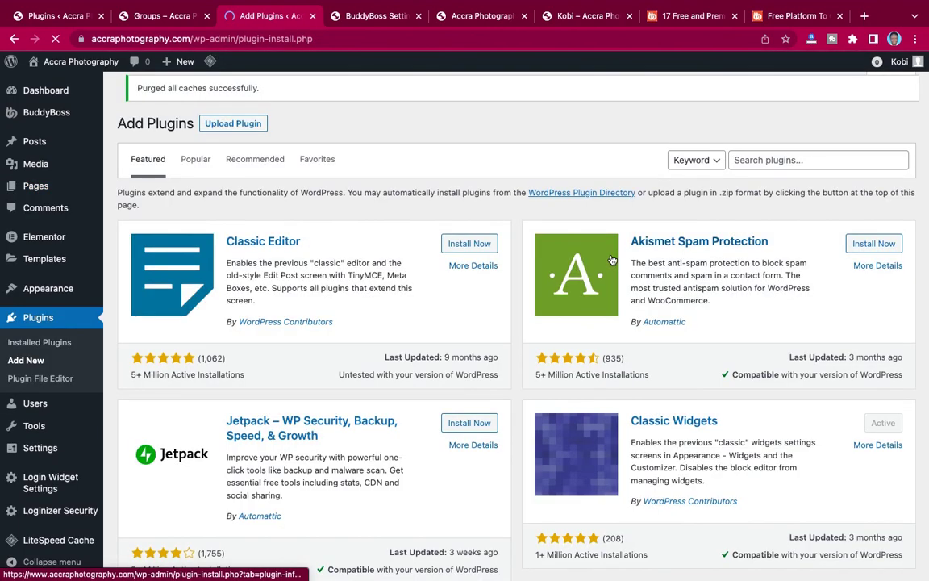
{"action": "left_click", "coordinate": [758, 159]}
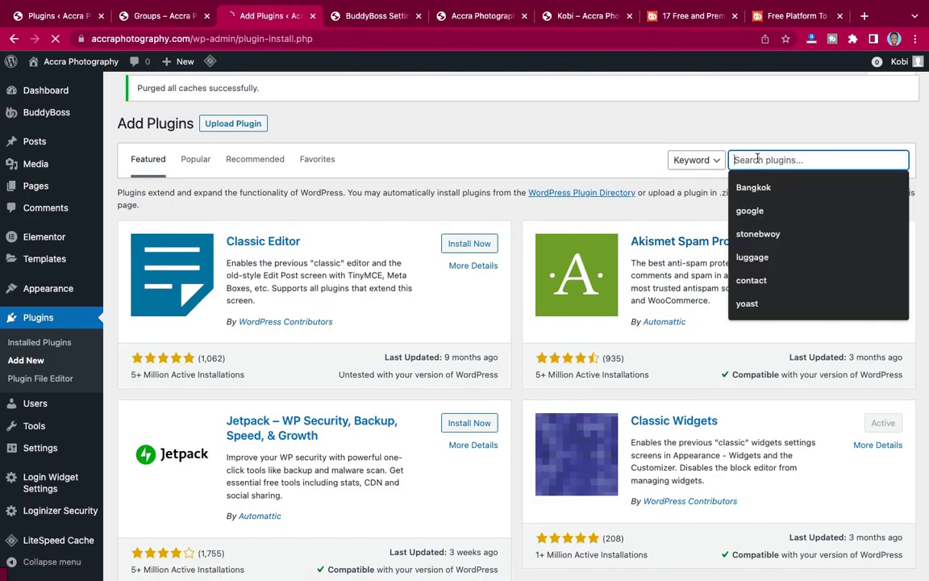
{"action": "type", "text": "Auto Login on Register for BuddyBoss"}
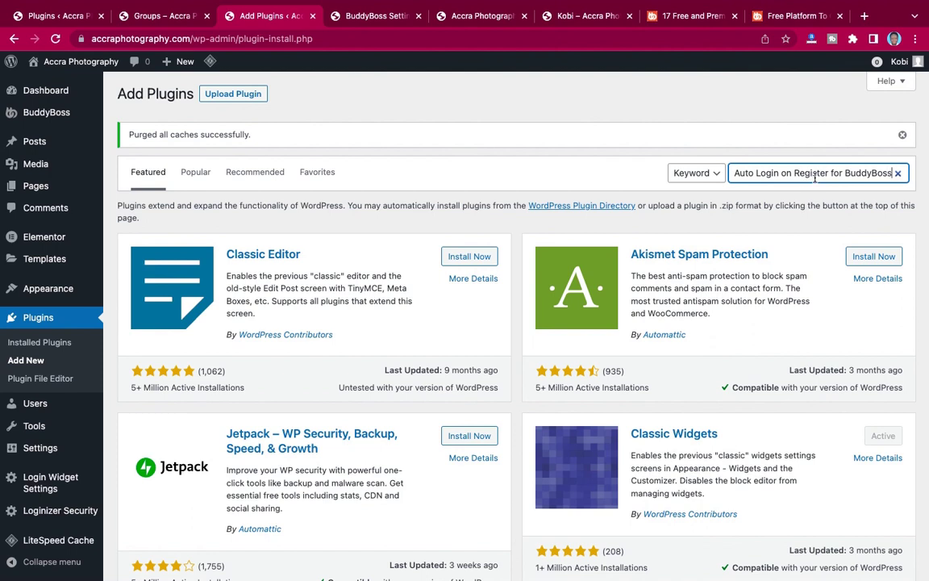
{"action": "key", "text": "Return"}
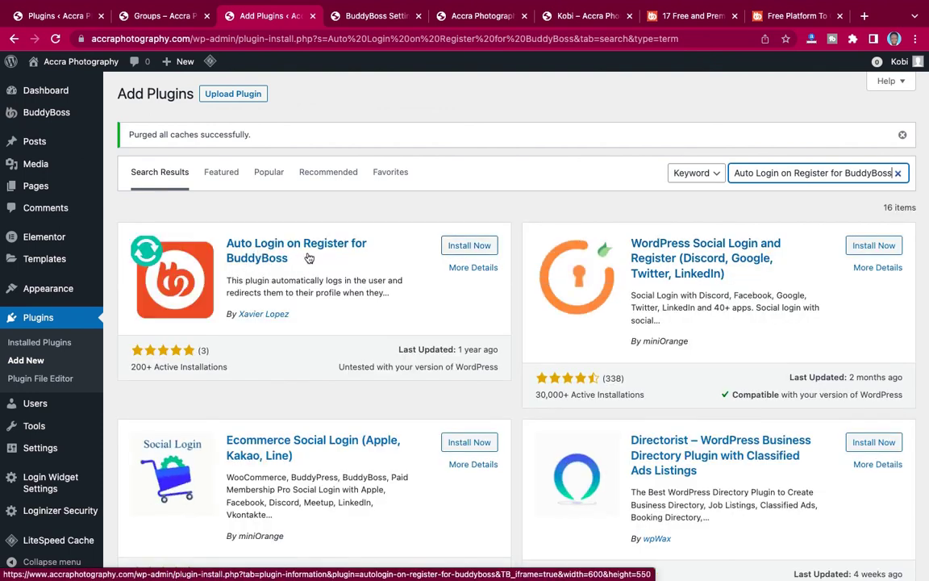
{"action": "left_click", "coordinate": [466, 247]}
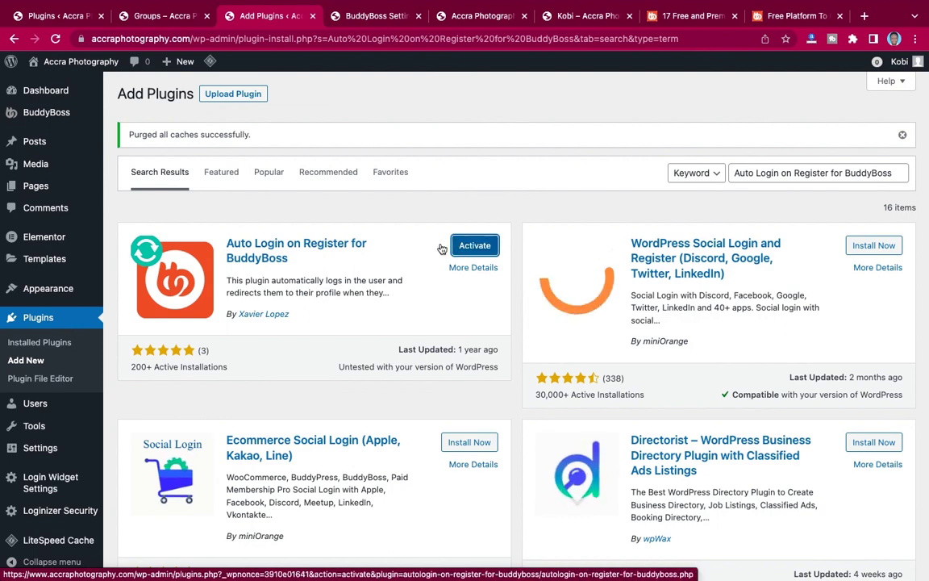
{"action": "left_click", "coordinate": [466, 247]}
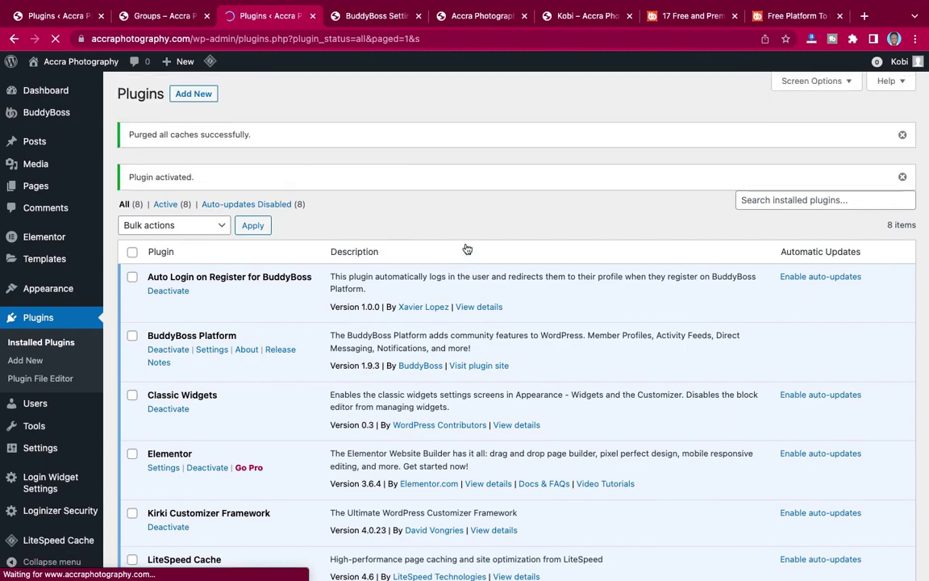
{"action": "scroll", "coordinate": [400, 289], "scroll_direction": "down", "scroll_amount": 3}
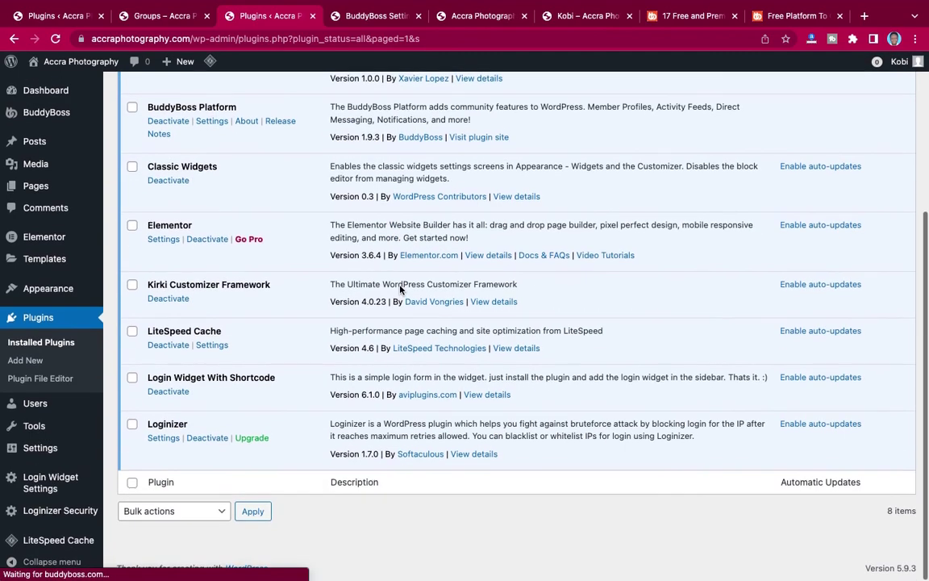
{"action": "scroll", "coordinate": [400, 287], "scroll_direction": "up", "scroll_amount": 3}
{"action": "scroll", "coordinate": [398, 278], "scroll_direction": "down", "scroll_amount": 5}
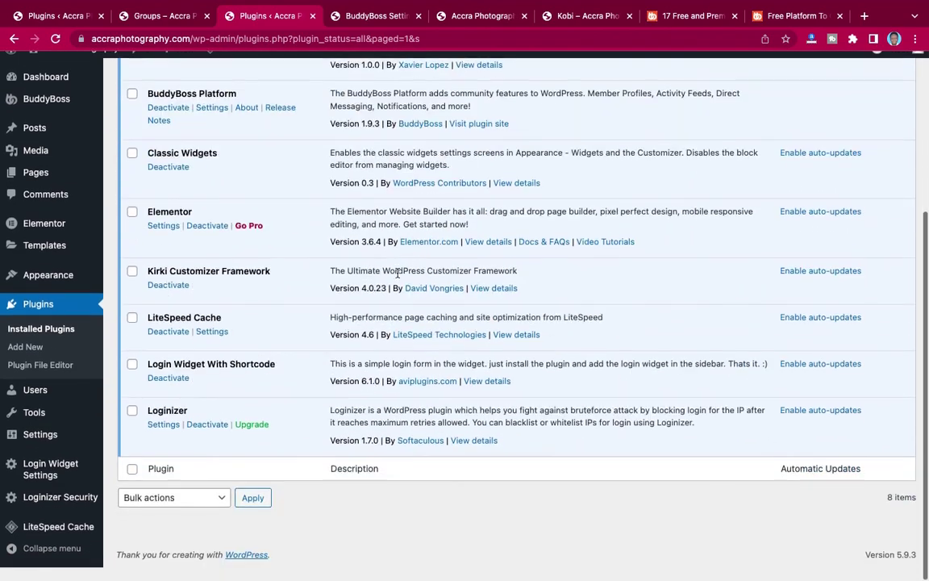
{"action": "scroll", "coordinate": [398, 277], "scroll_direction": "up", "scroll_amount": 4}
{"action": "scroll", "coordinate": [398, 279], "scroll_direction": "up", "scroll_amount": 1}
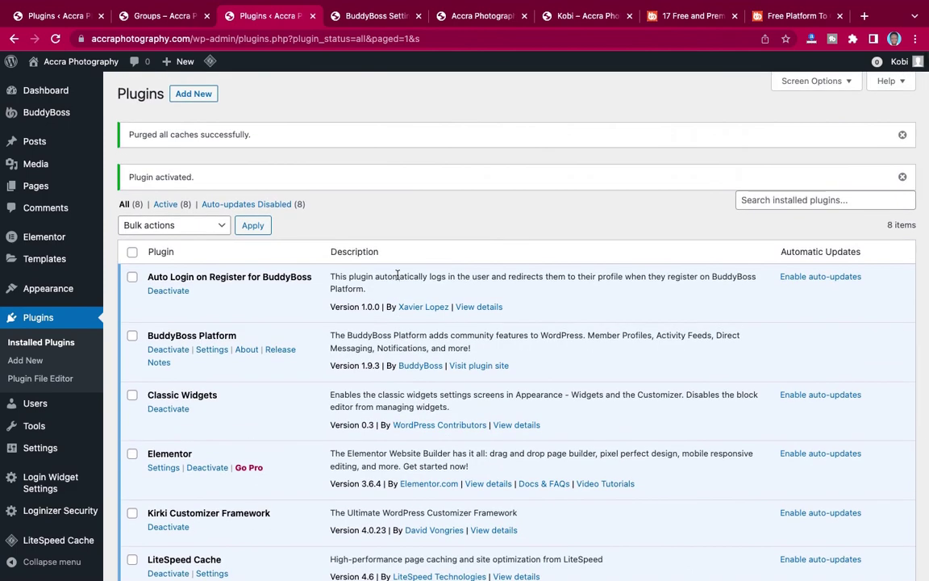
{"action": "key", "text": "ctrl+Left"}
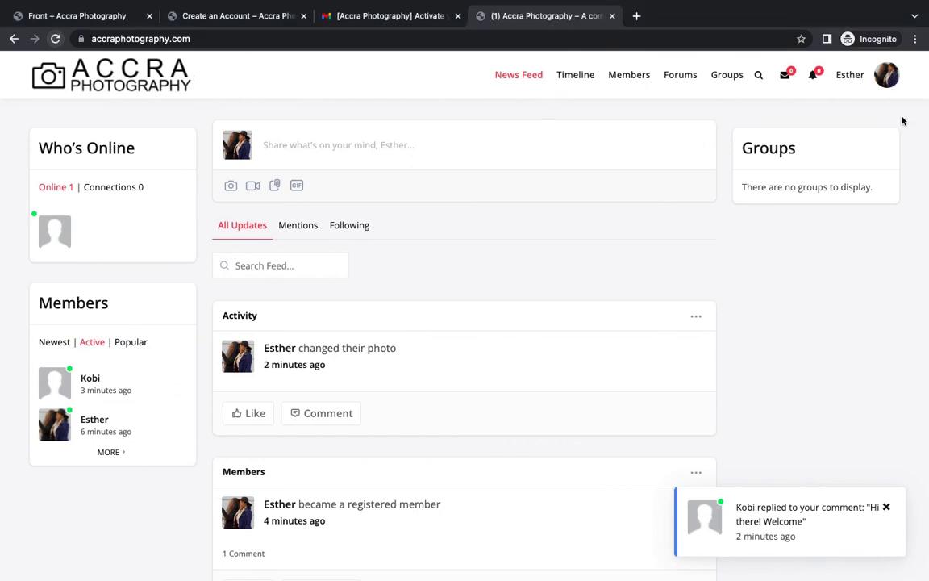
Log the current member out and open the Create an Account registration form.
{"action": "mouse_move", "coordinate": [884, 75]}
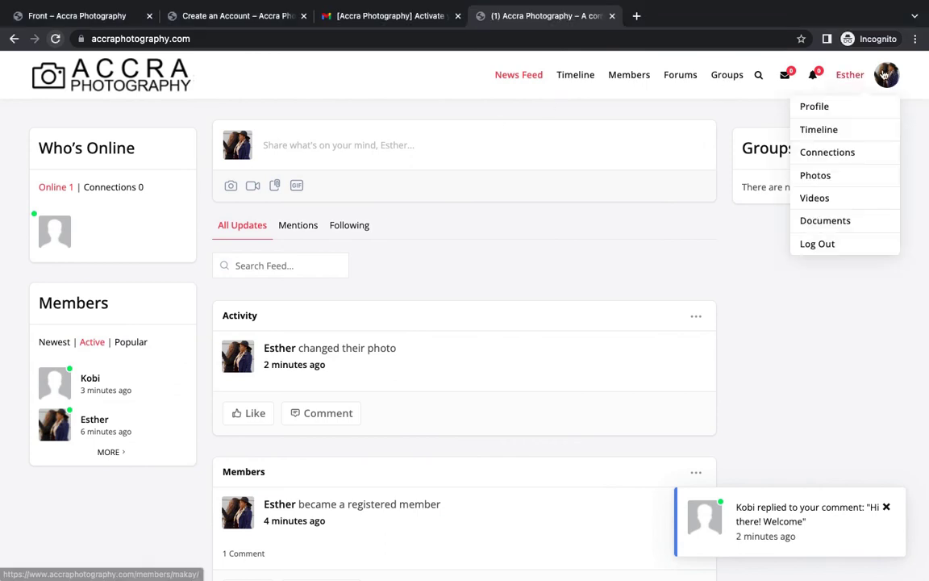
{"action": "left_click", "coordinate": [823, 246]}
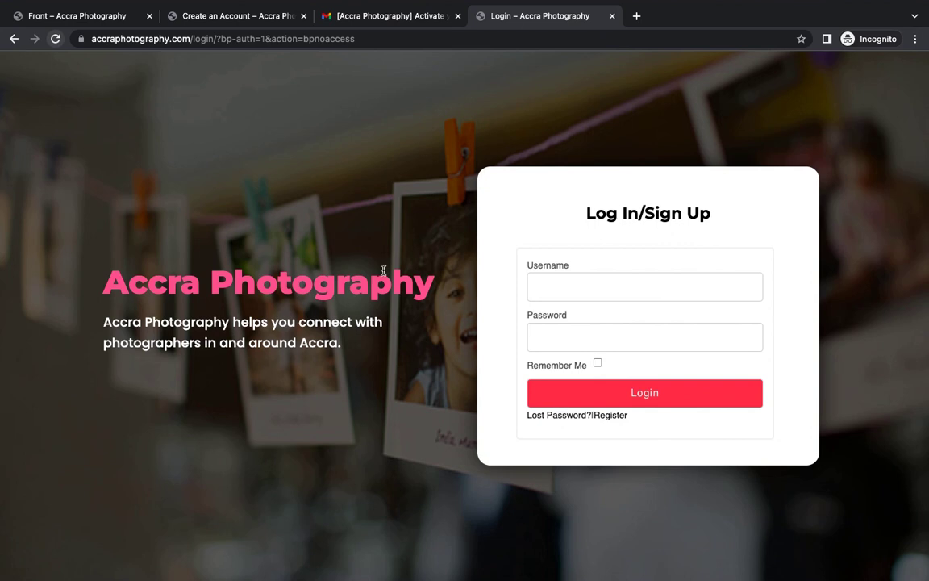
{"action": "left_click", "coordinate": [612, 417]}
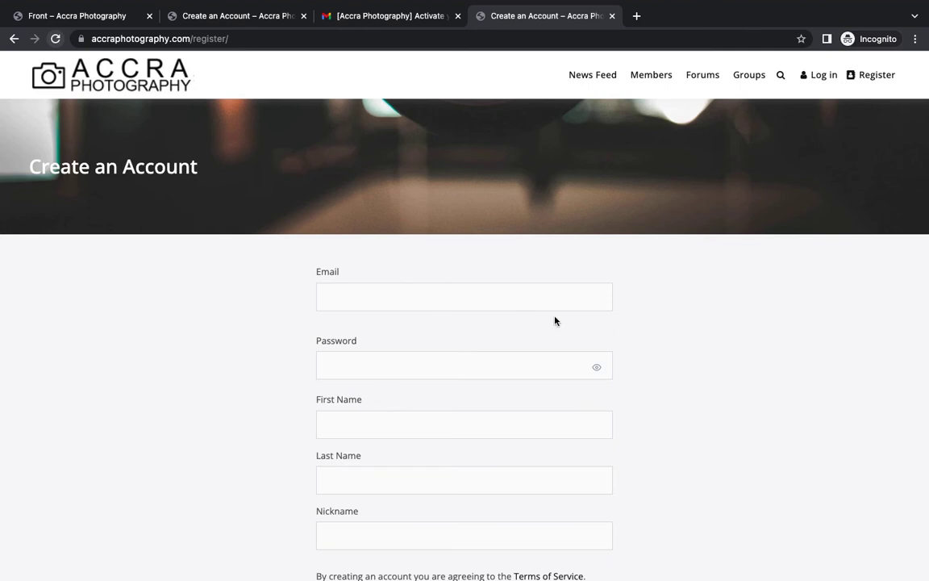
Fill in the saved email address and paste a strong account password.
{"action": "left_click", "coordinate": [514, 299]}
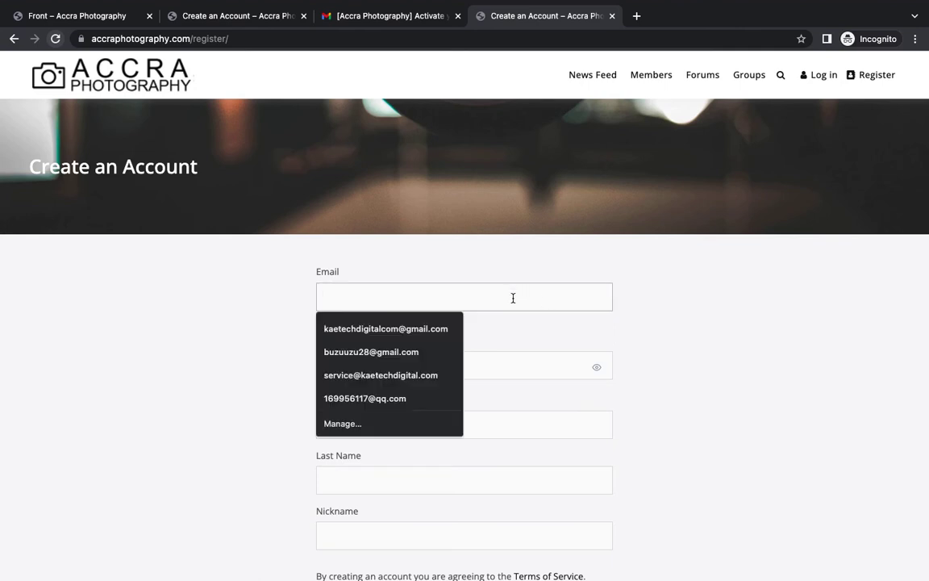
{"action": "type", "text": "Jam"}
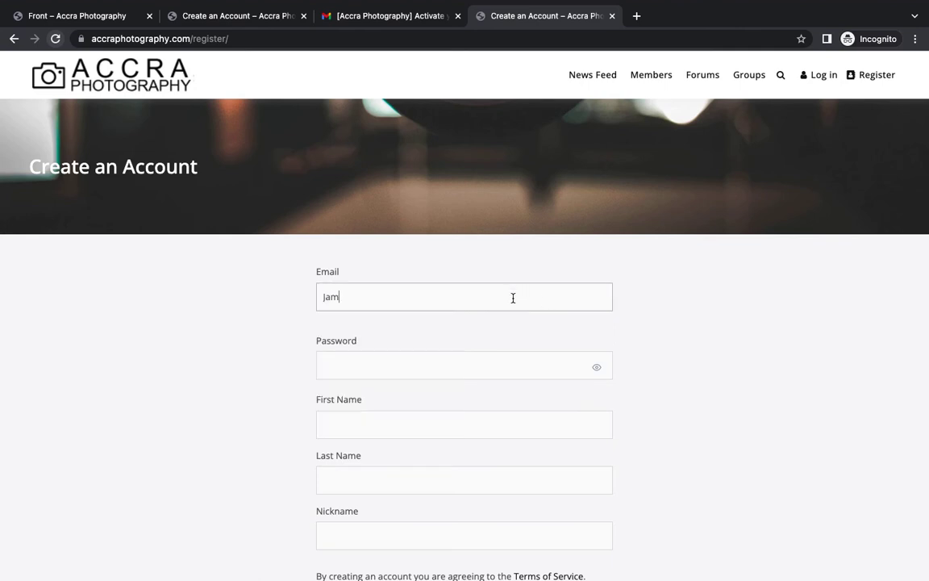
{"action": "key", "text": "BackSpace"}
{"action": "key", "text": "BackSpace"}
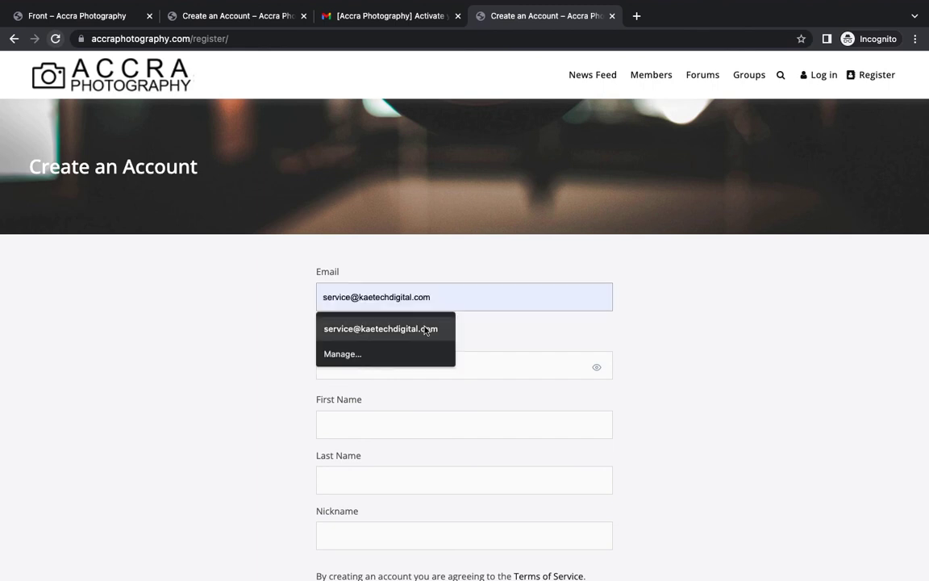
{"action": "left_click", "coordinate": [414, 332]}
{"action": "left_click", "coordinate": [390, 367]}
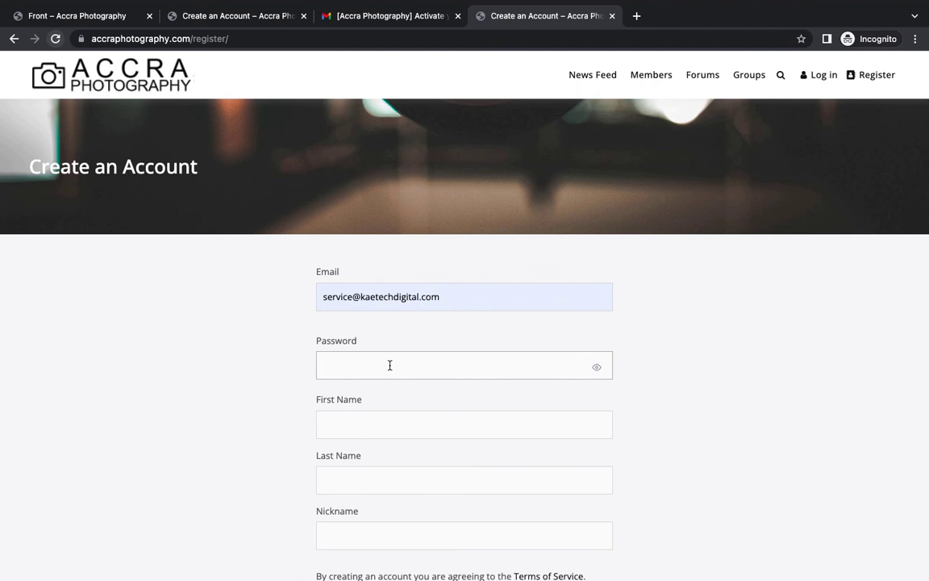
{"action": "key", "text": "ctrl+v"}
{"action": "scroll", "coordinate": [390, 363], "scroll_direction": "down", "scroll_amount": 3}
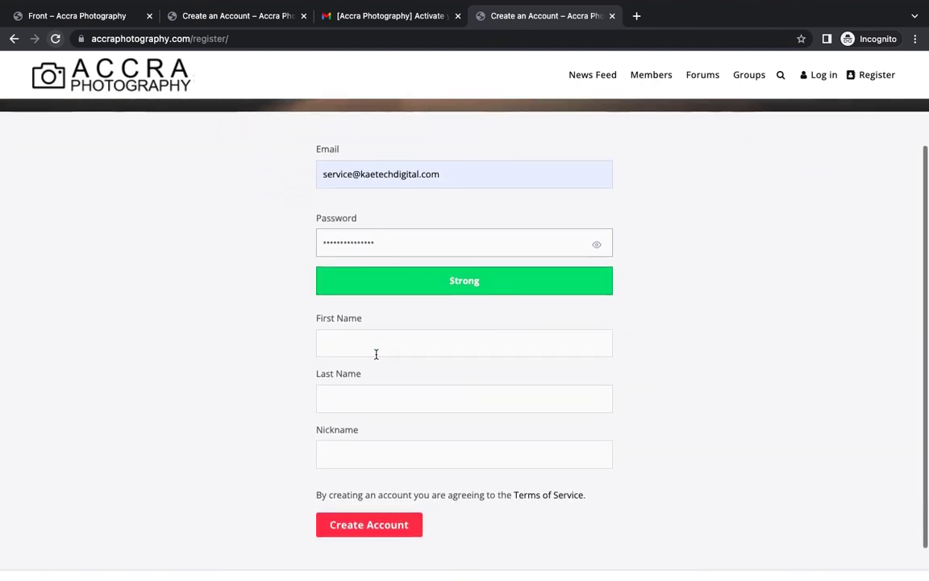
Enter the new member's first name, last name and nickname.
{"action": "left_click", "coordinate": [370, 334]}
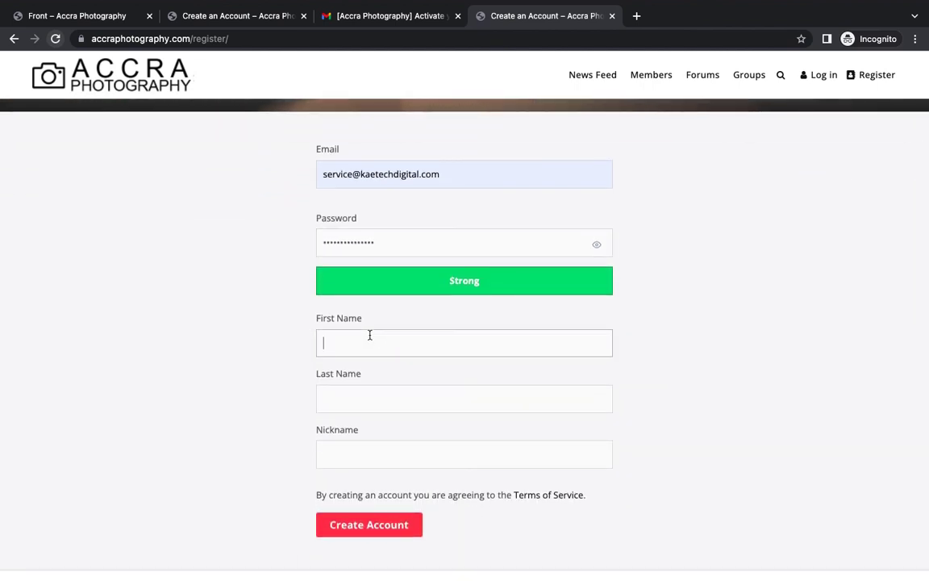
{"action": "left_click", "coordinate": [351, 405]}
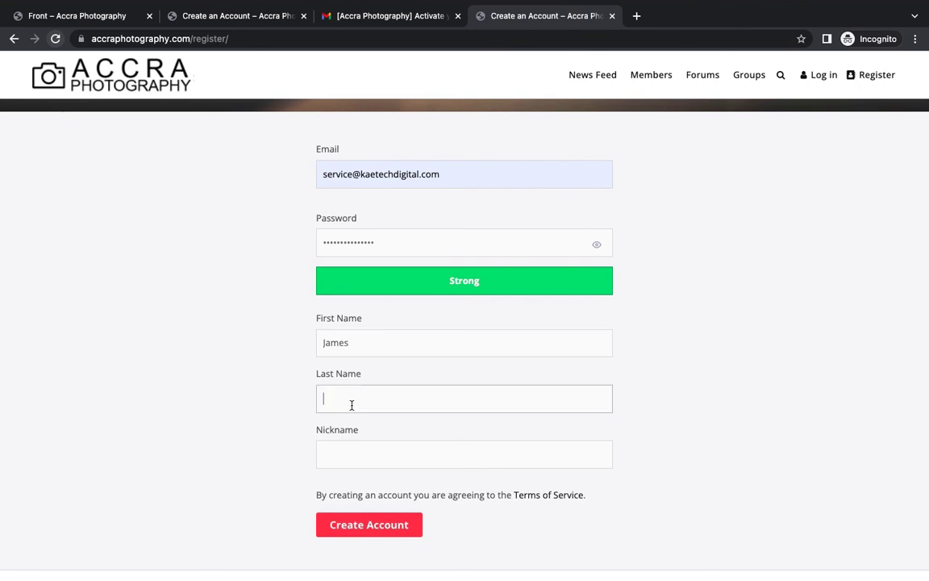
{"action": "scroll", "coordinate": [353, 404], "scroll_direction": "down", "scroll_amount": 2}
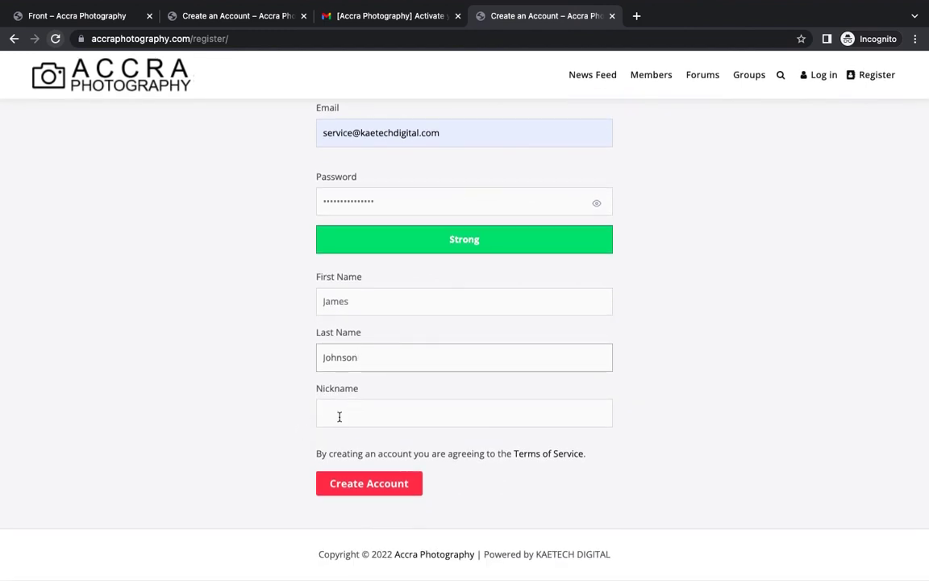
{"action": "left_click", "coordinate": [339, 416]}
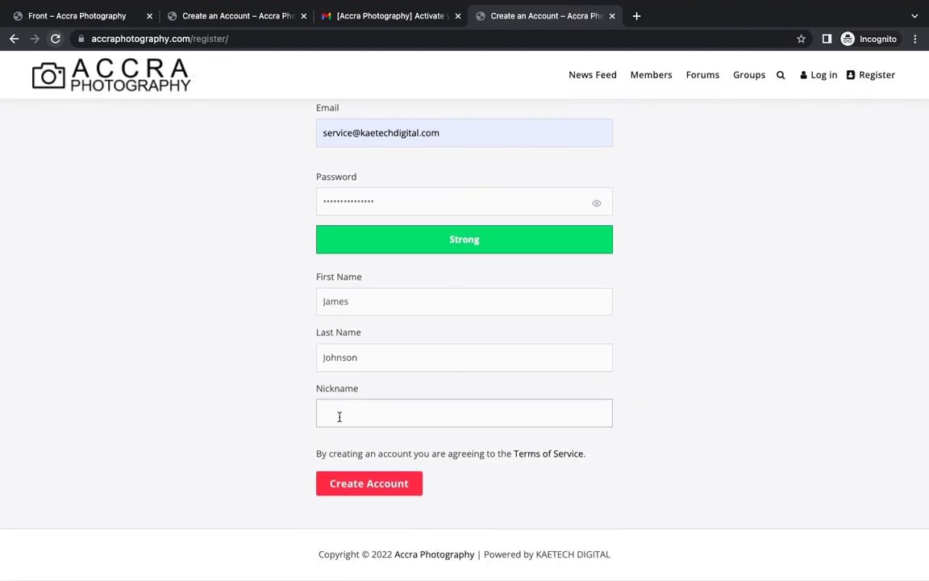
{"action": "type", "text": "James"}
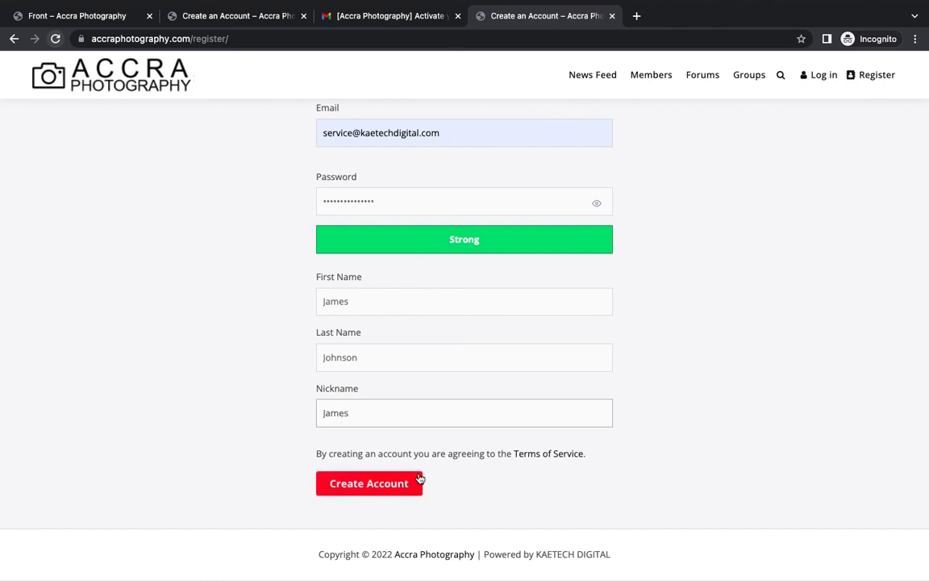
Submit the registration, review the new member's 60% complete profile, and go to News Feed.
{"action": "left_click", "coordinate": [362, 488]}
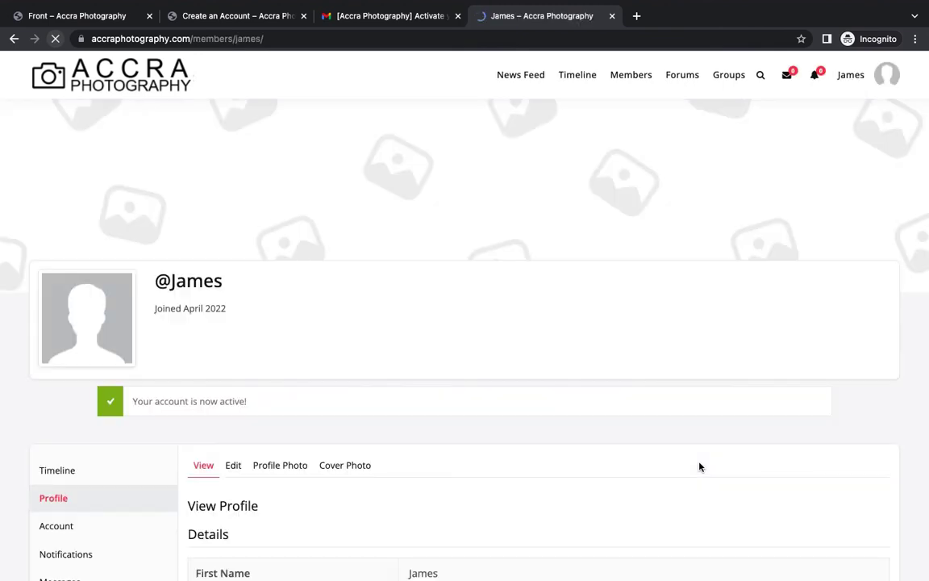
{"action": "scroll", "coordinate": [596, 437], "scroll_direction": "down", "scroll_amount": 5}
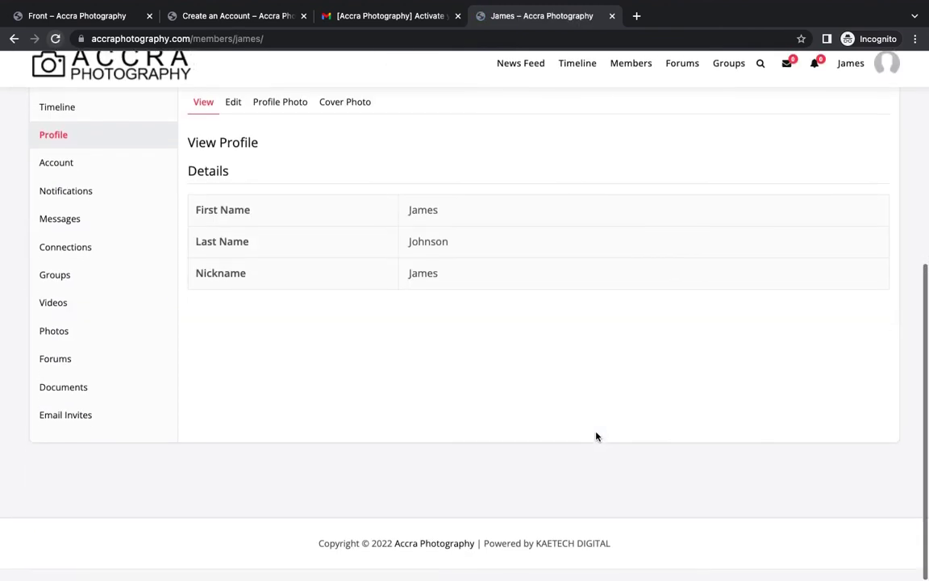
{"action": "scroll", "coordinate": [596, 436], "scroll_direction": "up", "scroll_amount": 5}
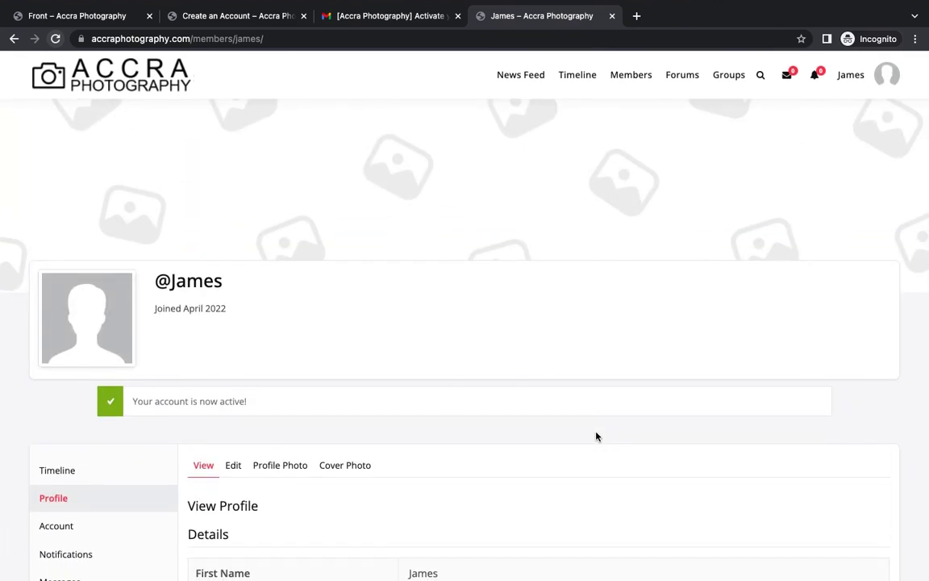
{"action": "scroll", "coordinate": [596, 436], "scroll_direction": "down", "scroll_amount": 5}
{"action": "scroll", "coordinate": [596, 437], "scroll_direction": "up", "scroll_amount": 1}
{"action": "scroll", "coordinate": [596, 436], "scroll_direction": "up", "scroll_amount": 4}
{"action": "scroll", "coordinate": [596, 436], "scroll_direction": "down", "scroll_amount": 5}
{"action": "scroll", "coordinate": [597, 437], "scroll_direction": "up", "scroll_amount": 4}
{"action": "scroll", "coordinate": [596, 437], "scroll_direction": "down", "scroll_amount": 3}
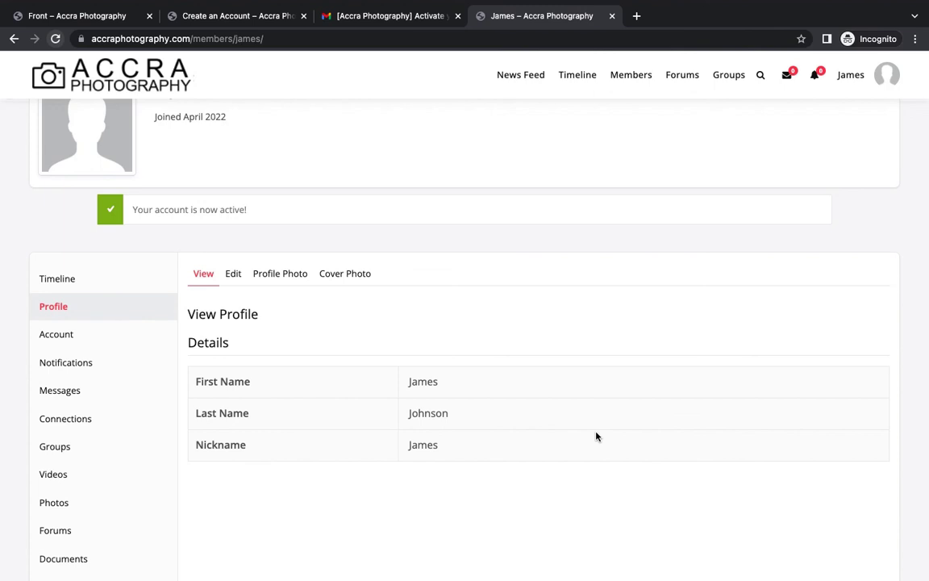
{"action": "scroll", "coordinate": [597, 436], "scroll_direction": "up", "scroll_amount": 5}
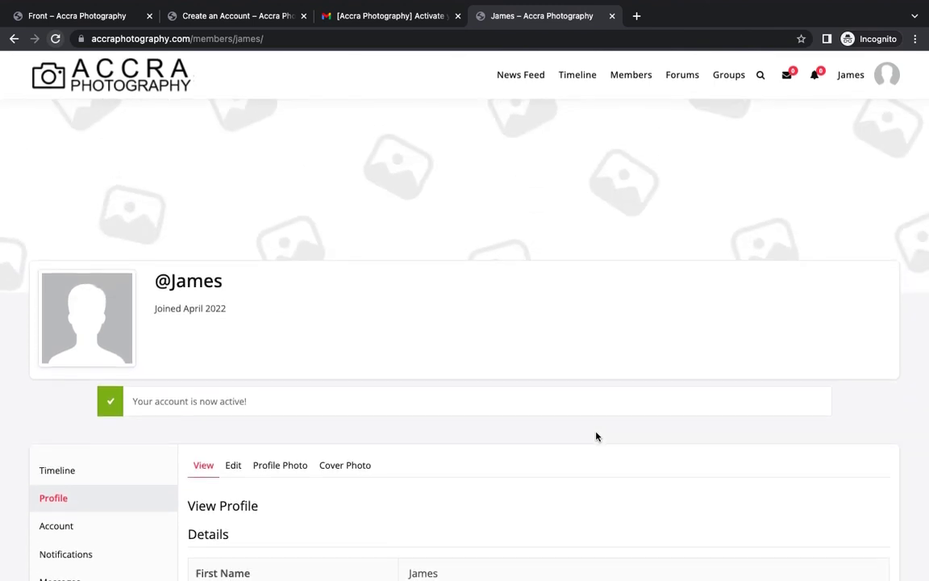
{"action": "left_click", "coordinate": [525, 77]}
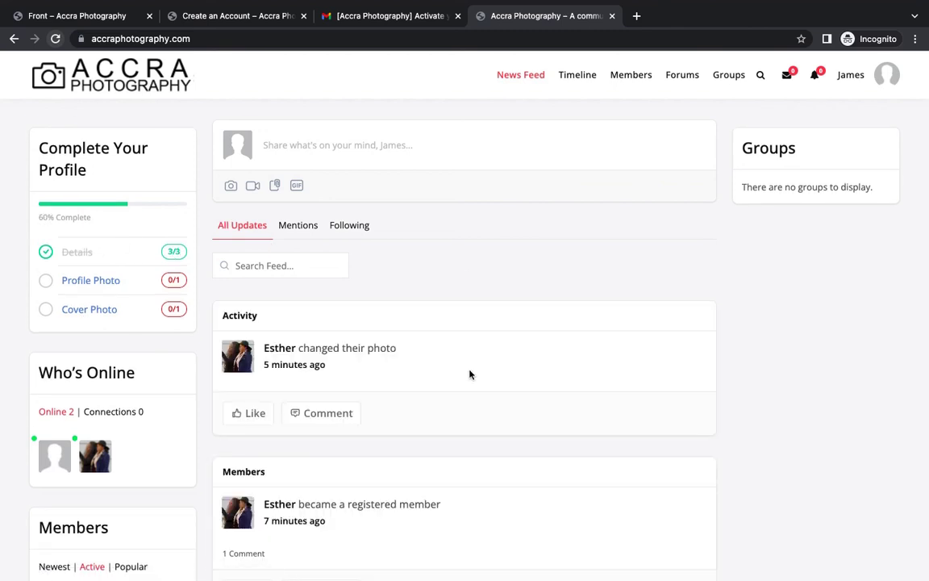
Post the update 'Nice place to be in Accra' with photo 22.jpg attached.
{"action": "left_click", "coordinate": [231, 187]}
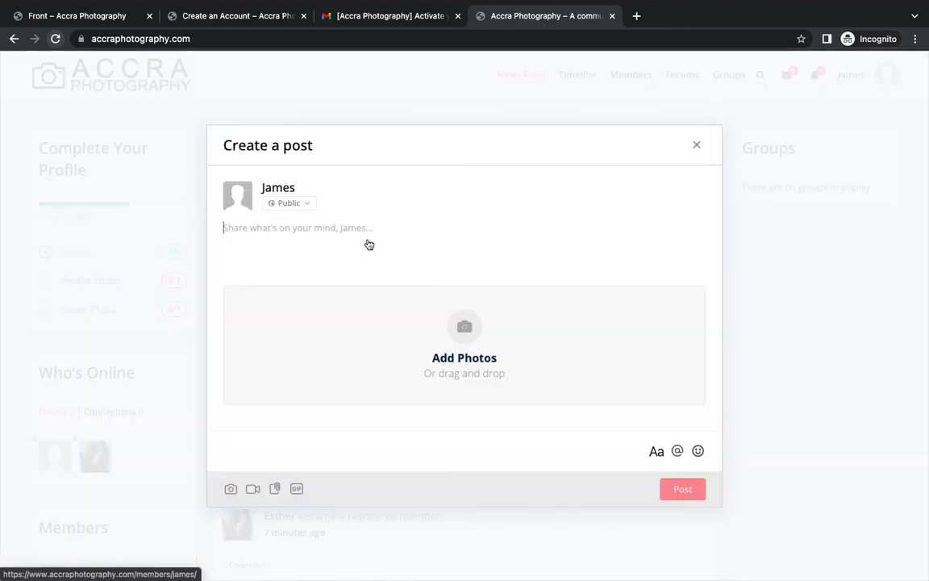
{"action": "left_click", "coordinate": [465, 329]}
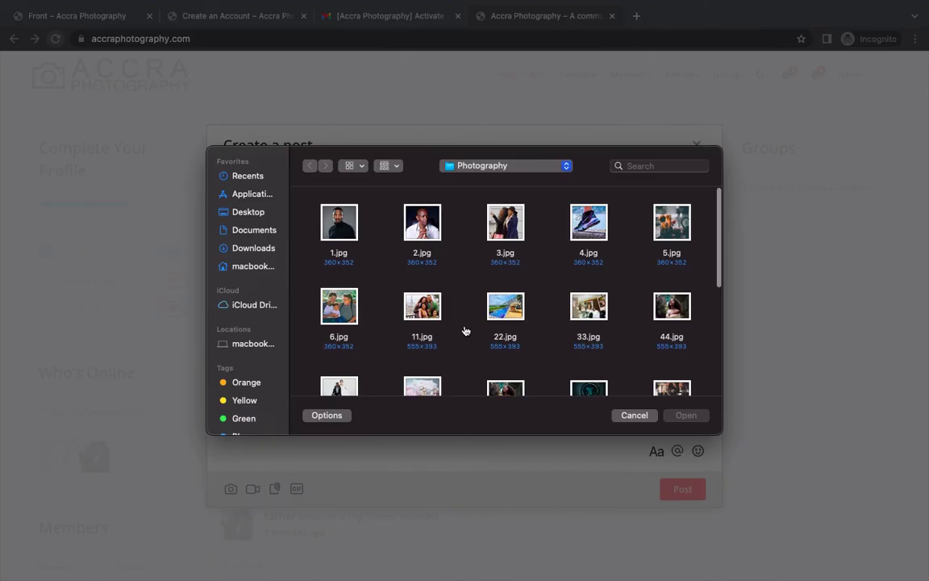
{"action": "left_click", "coordinate": [505, 305]}
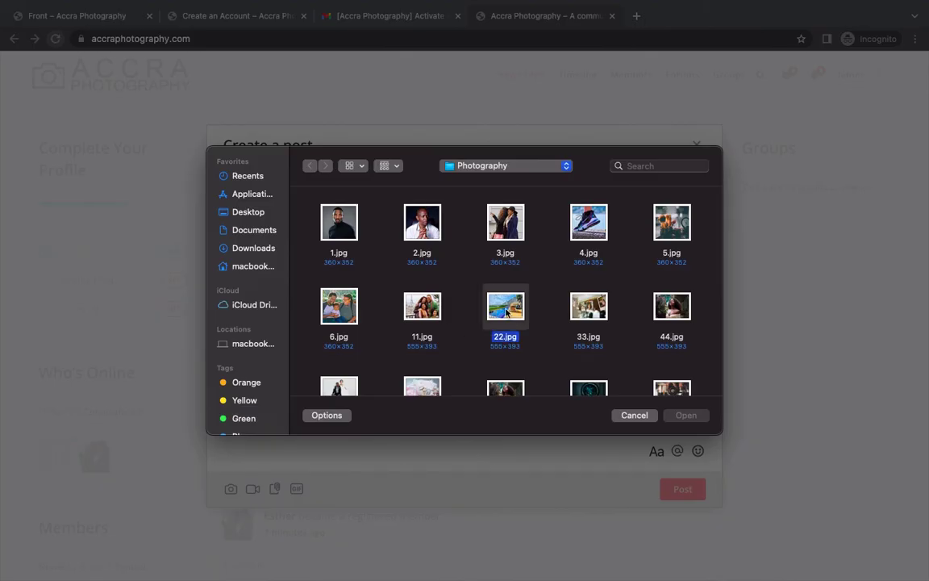
{"action": "left_click", "coordinate": [685, 414]}
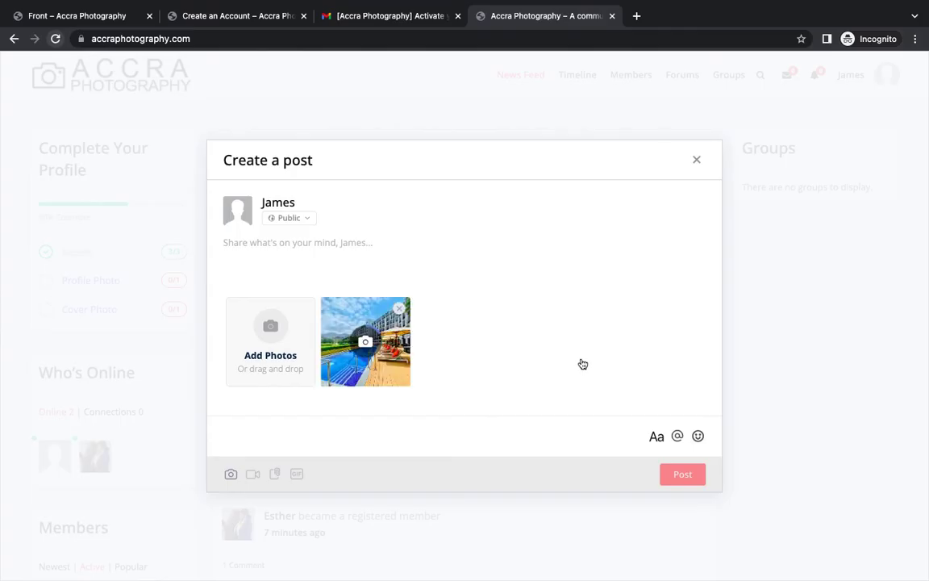
{"action": "left_click", "coordinate": [329, 244]}
{"action": "type", "text": "Nice pl"}
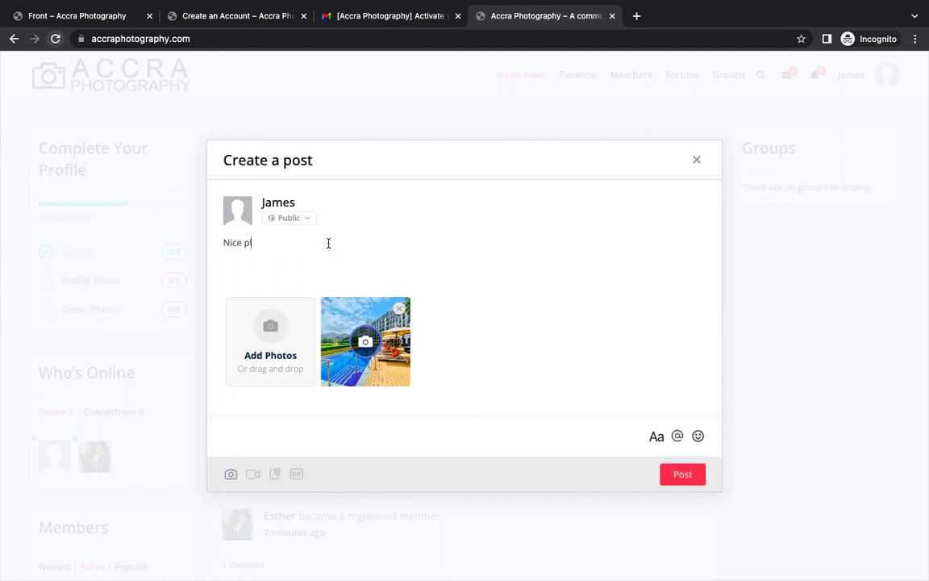
{"action": "type", "text": "ace to be"}
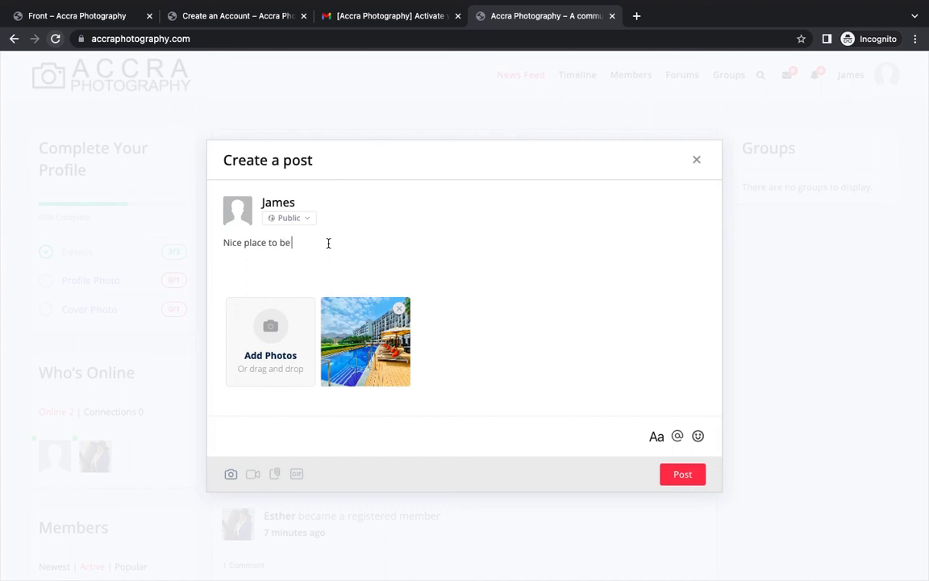
{"action": "type", "text": " in Accra"}
{"action": "left_click", "coordinate": [684, 476]}
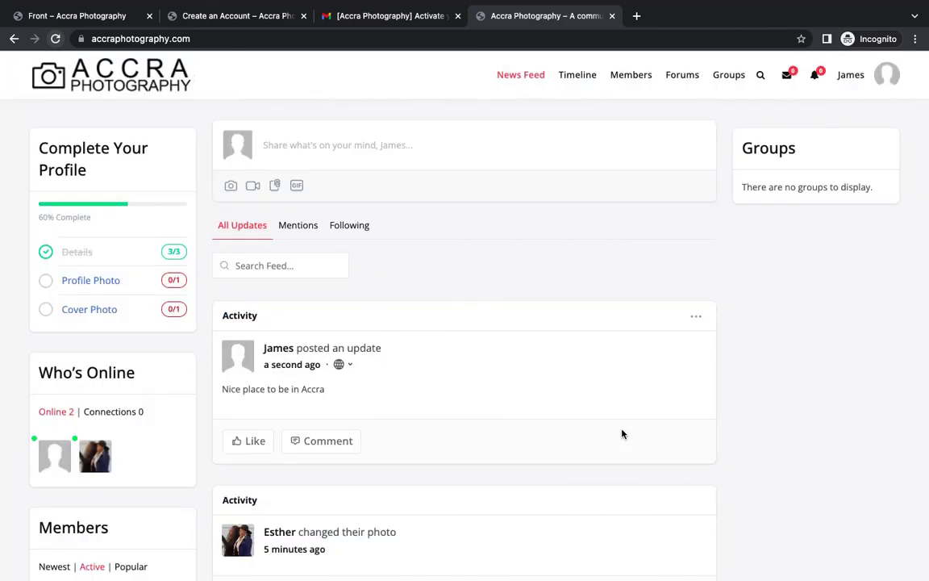
{"action": "scroll", "coordinate": [621, 388], "scroll_direction": "down", "scroll_amount": 4}
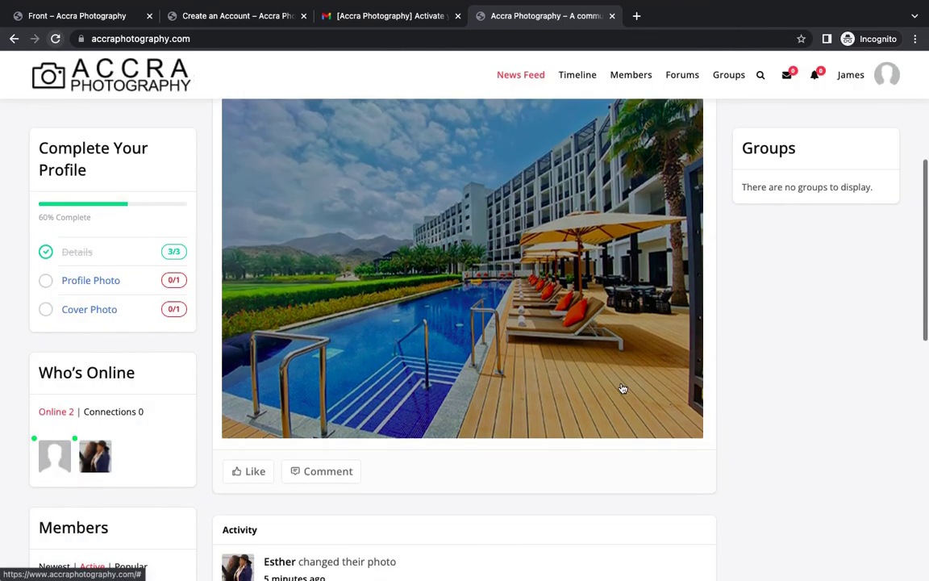
{"action": "scroll", "coordinate": [622, 389], "scroll_direction": "up", "scroll_amount": 4}
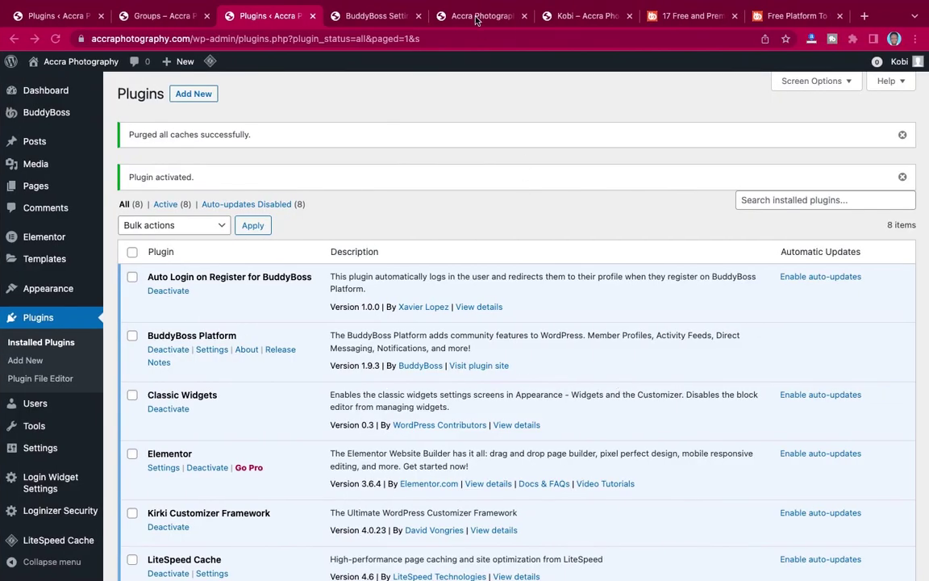
Reload the News Feed, open the pool photo update in full view and like it.
{"action": "left_click", "coordinate": [476, 17]}
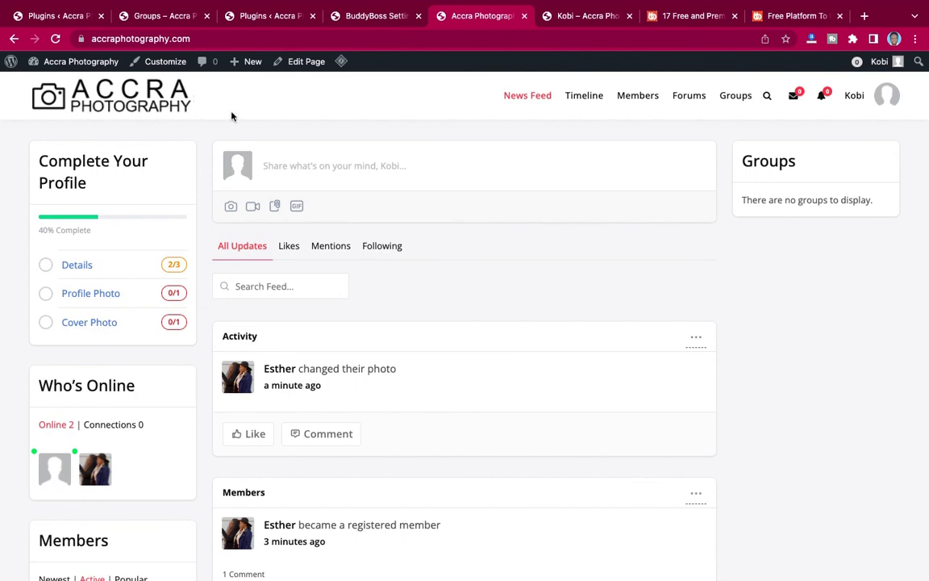
{"action": "left_click", "coordinate": [55, 38]}
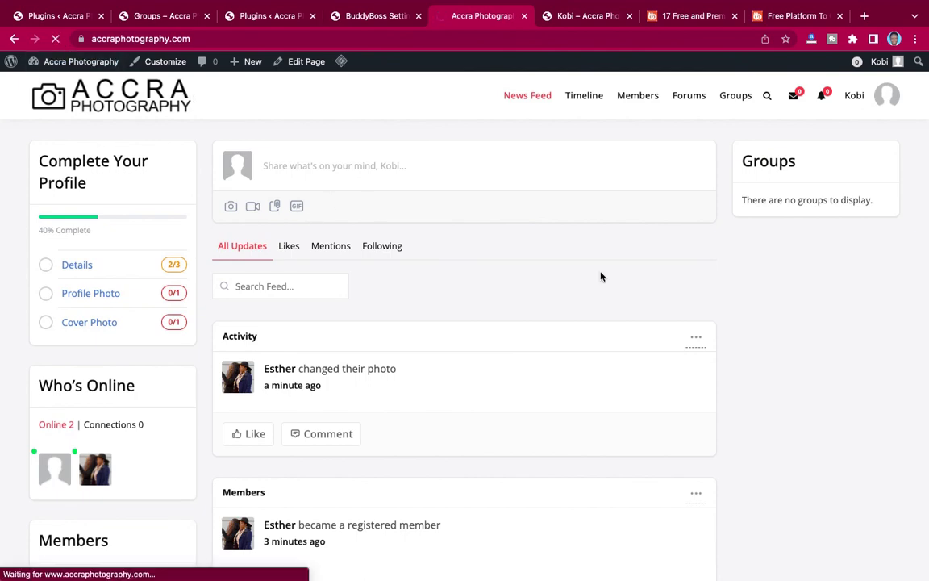
{"action": "scroll", "coordinate": [601, 277], "scroll_direction": "down", "scroll_amount": 5}
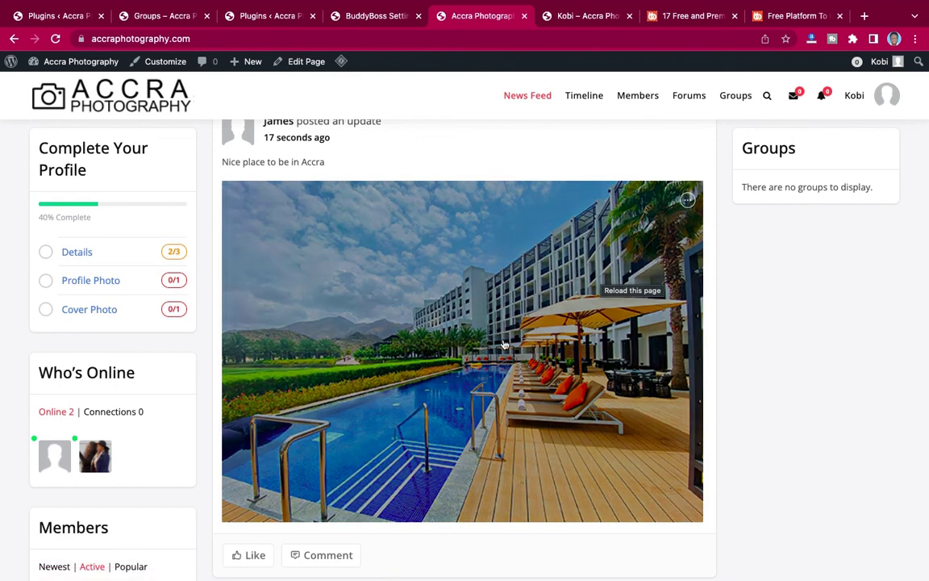
{"action": "scroll", "coordinate": [633, 356], "scroll_direction": "down", "scroll_amount": 1}
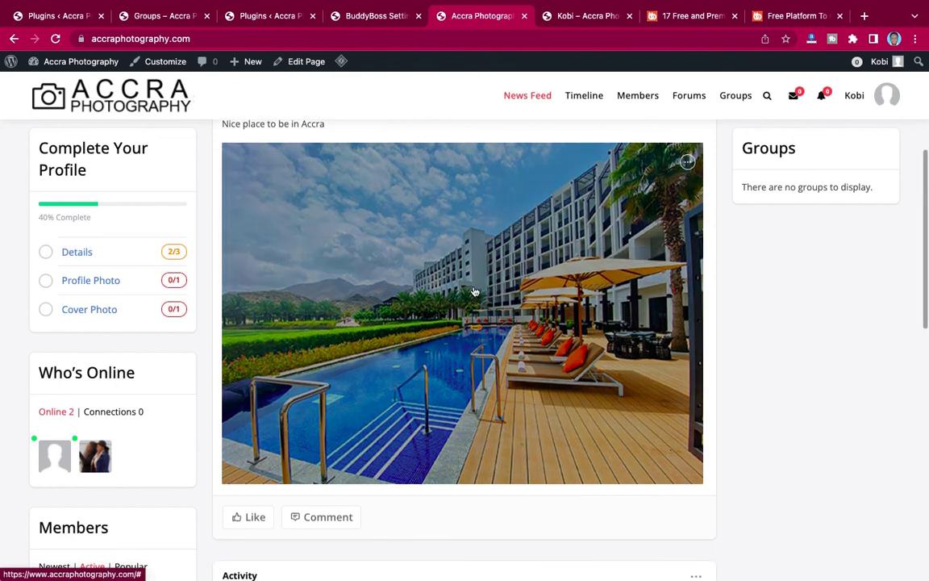
{"action": "left_click", "coordinate": [474, 291]}
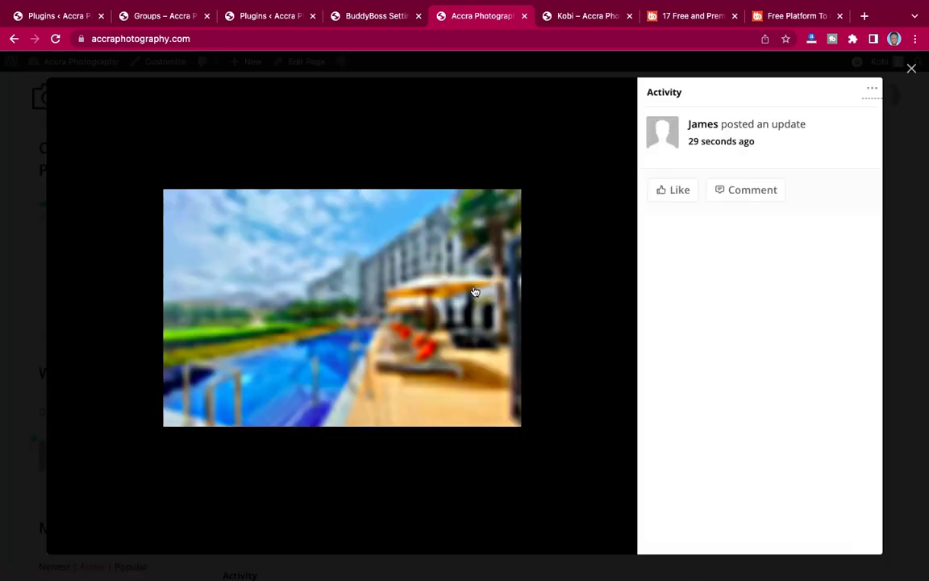
{"action": "left_click", "coordinate": [670, 193]}
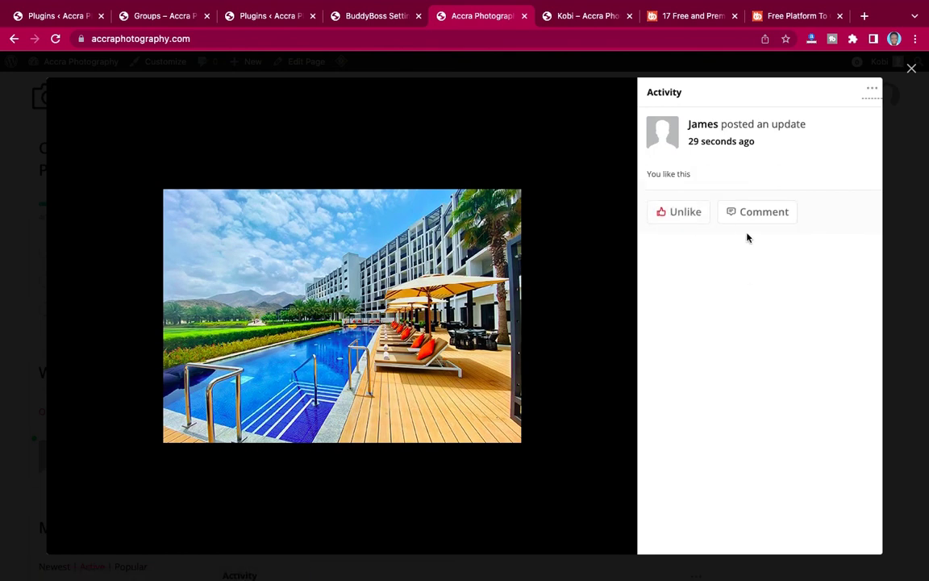
Comment 'Yes it is' on the photo, then close the viewer and return to the feed top.
{"action": "left_click", "coordinate": [748, 213]}
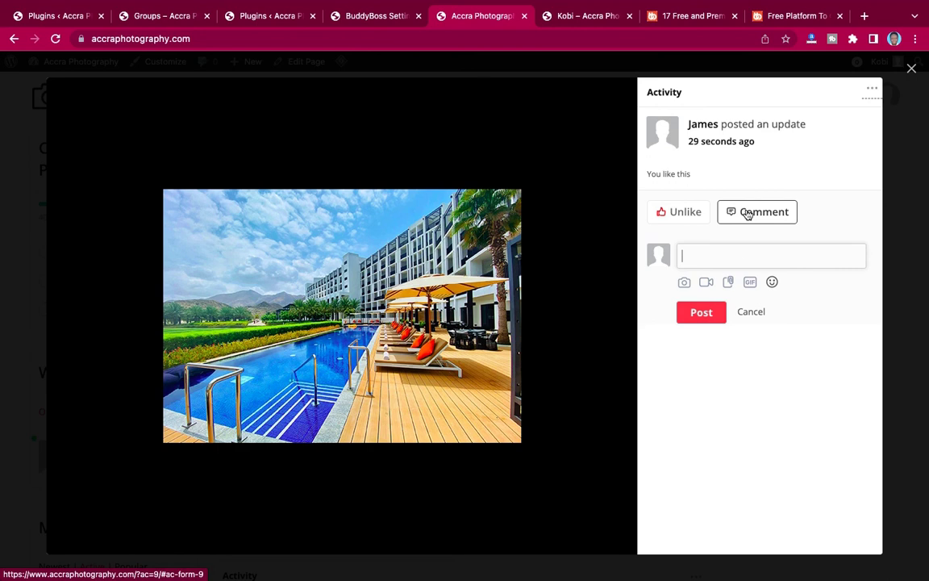
{"action": "left_click", "coordinate": [729, 257]}
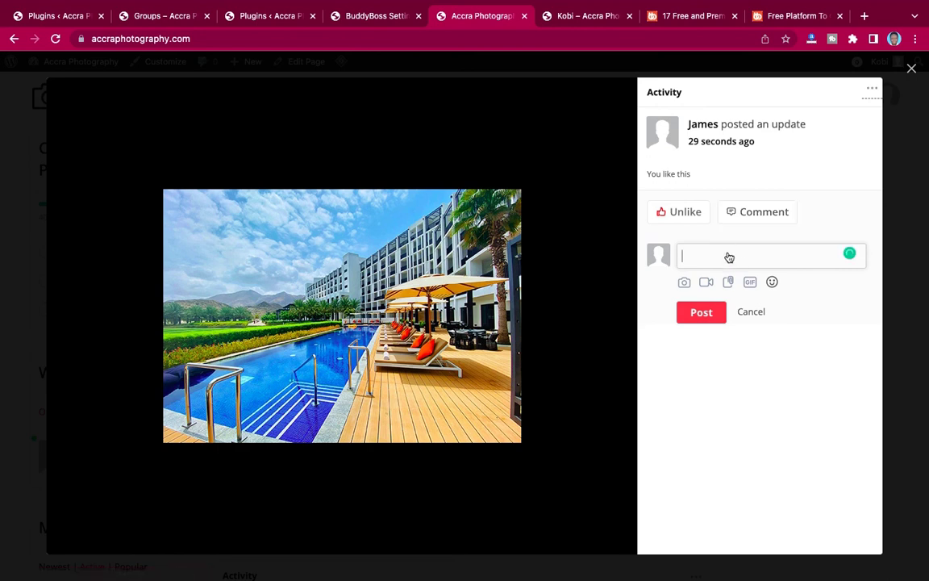
{"action": "type", "text": "Yes it is"}
{"action": "left_click", "coordinate": [701, 318]}
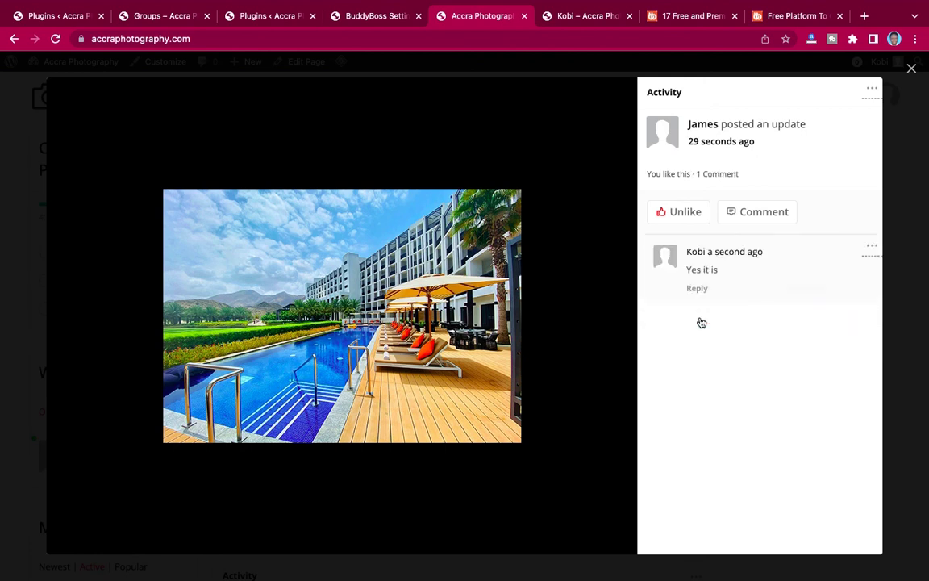
{"action": "left_click", "coordinate": [911, 70]}
{"action": "scroll", "coordinate": [520, 326], "scroll_direction": "down", "scroll_amount": 1}
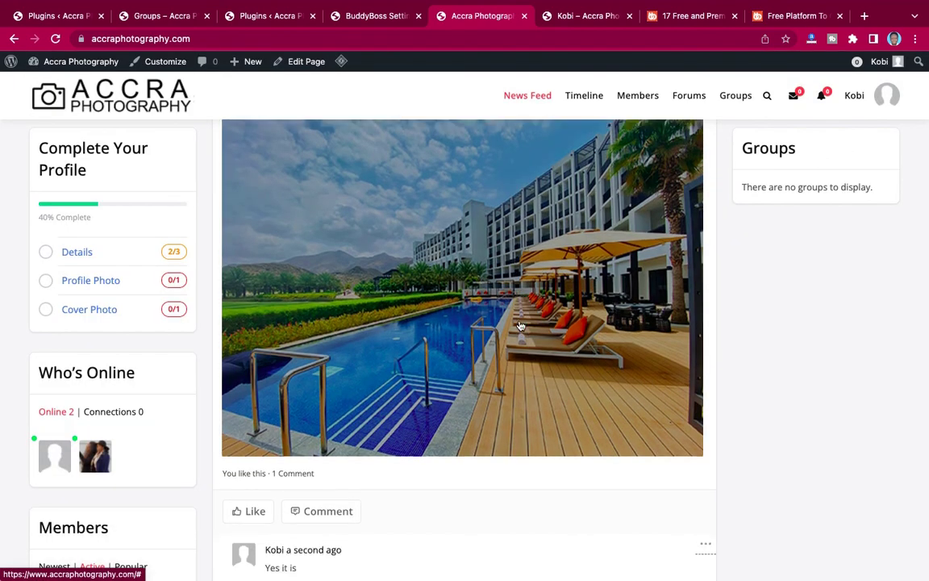
{"action": "scroll", "coordinate": [521, 326], "scroll_direction": "down", "scroll_amount": 3}
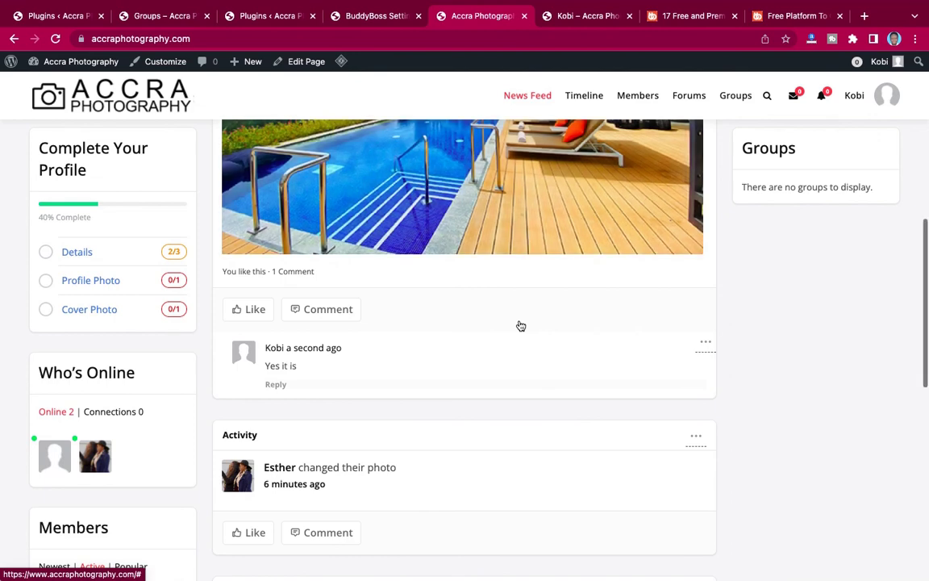
{"action": "scroll", "coordinate": [520, 326], "scroll_direction": "up", "scroll_amount": 6}
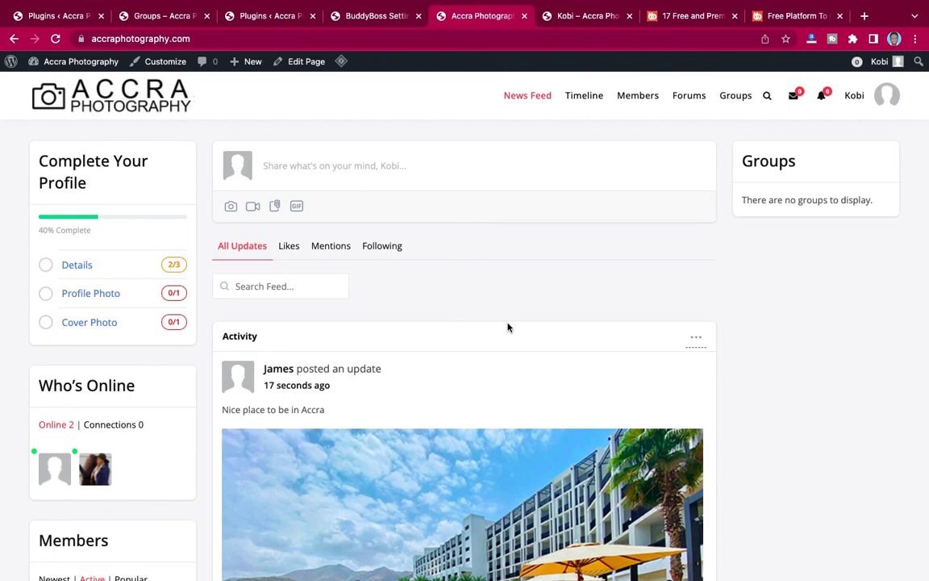
Create a new group named 'Accra Photographers' and continue to its settings step.
{"action": "left_click", "coordinate": [737, 97]}
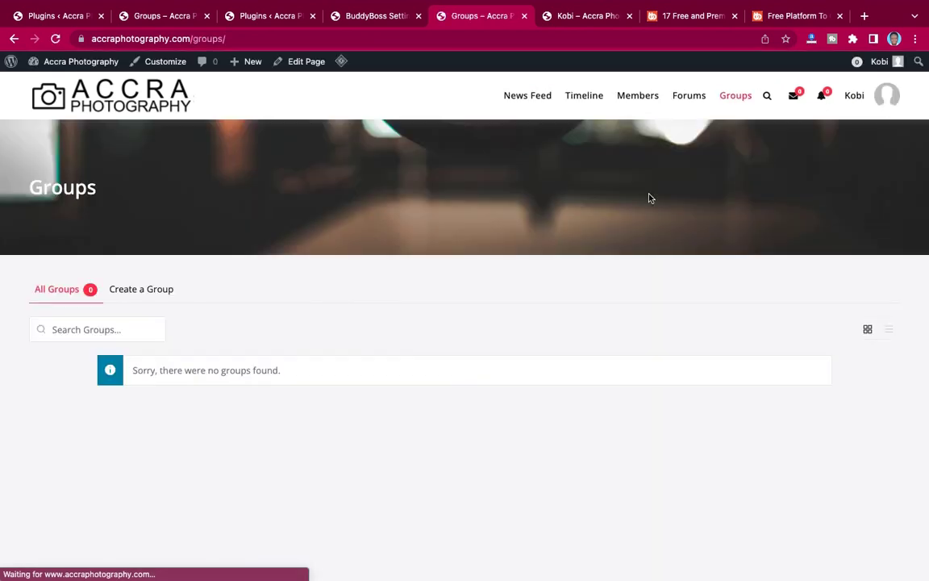
{"action": "left_click", "coordinate": [149, 292]}
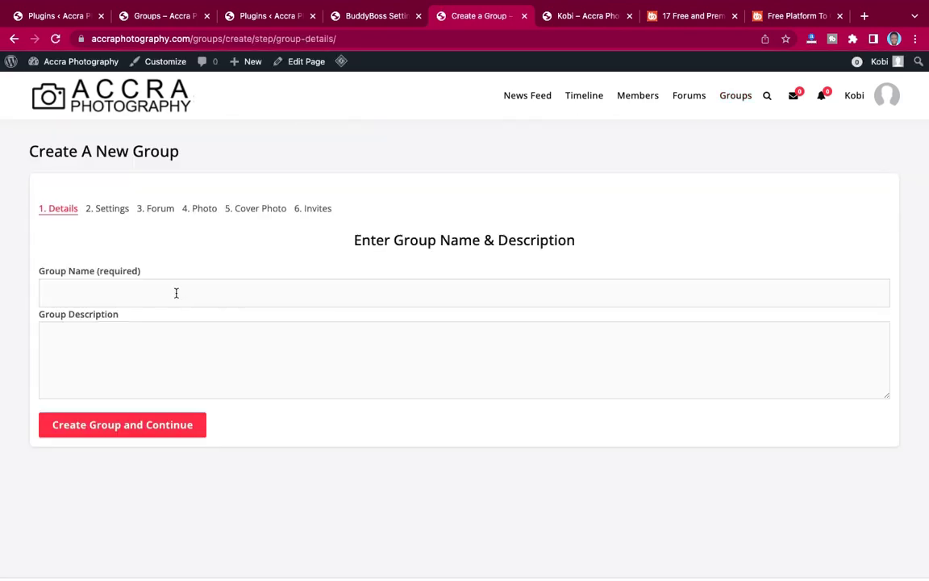
{"action": "left_click", "coordinate": [175, 293]}
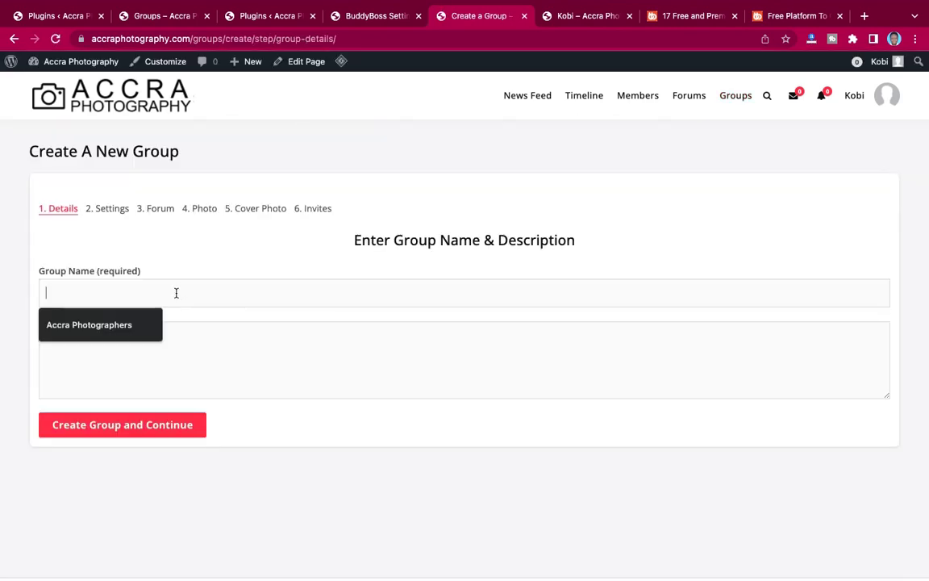
{"action": "left_click", "coordinate": [114, 325]}
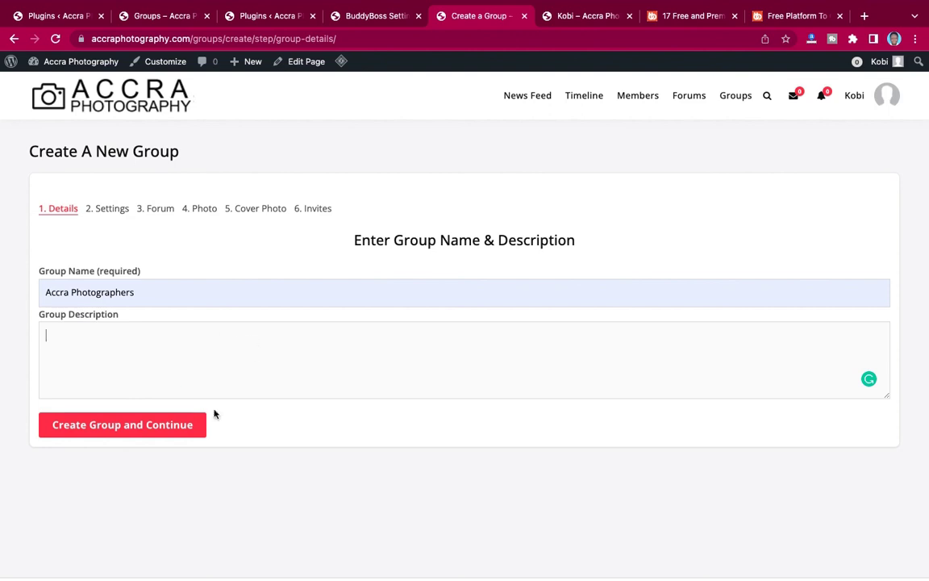
{"action": "left_click", "coordinate": [148, 429]}
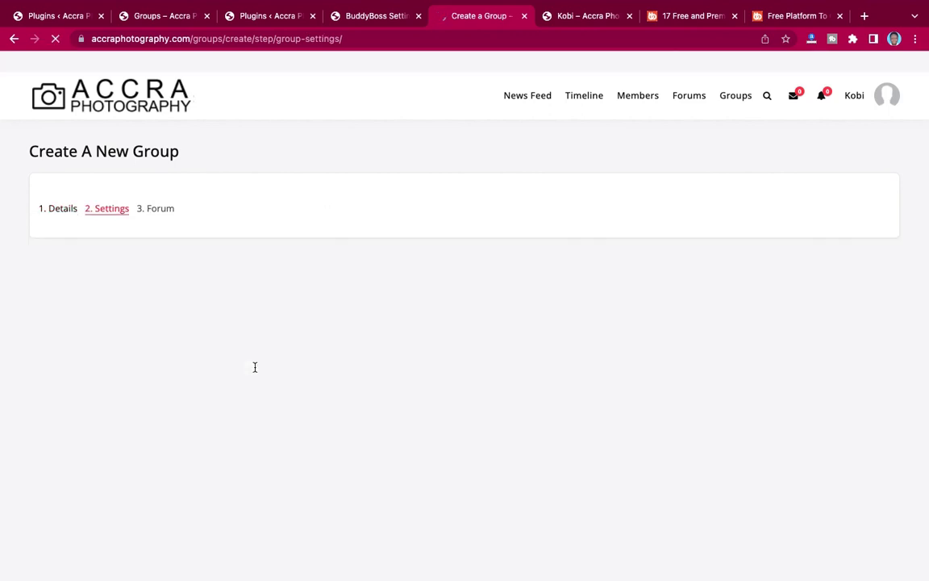
Review the group's default settings, then return to the group details step.
{"action": "scroll", "coordinate": [146, 321], "scroll_direction": "down", "scroll_amount": 10}
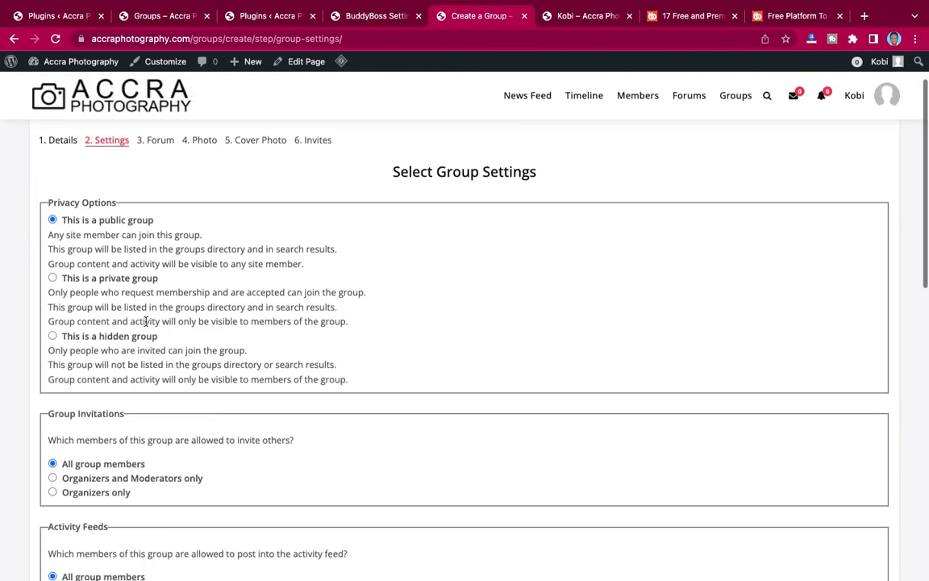
{"action": "scroll", "coordinate": [146, 323], "scroll_direction": "down", "scroll_amount": 5}
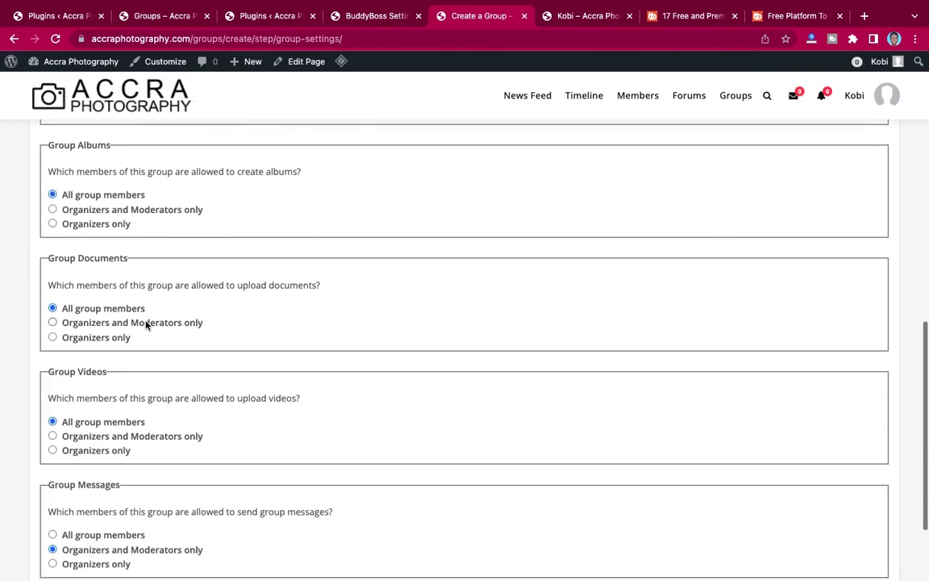
{"action": "scroll", "coordinate": [146, 325], "scroll_direction": "up", "scroll_amount": 3}
{"action": "scroll", "coordinate": [146, 326], "scroll_direction": "up", "scroll_amount": 10}
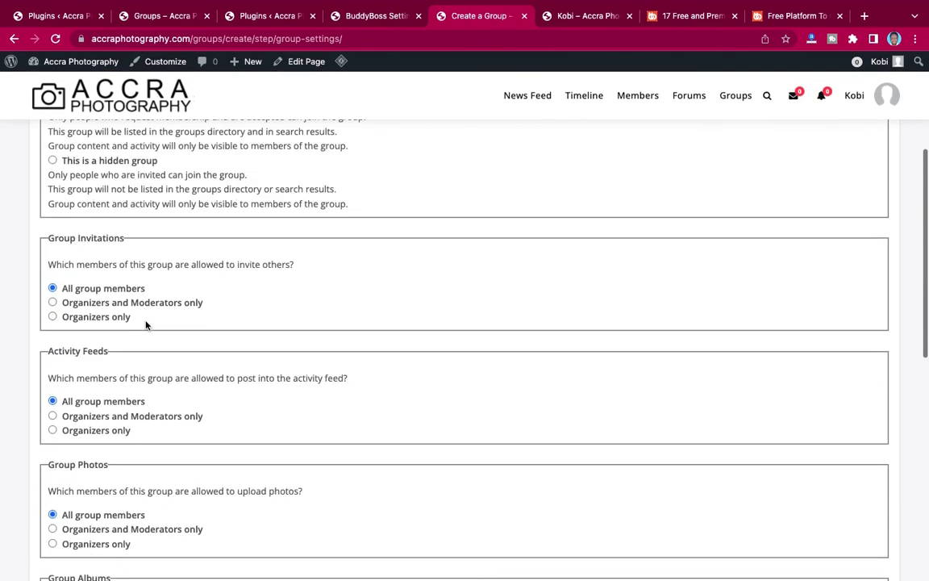
{"action": "scroll", "coordinate": [146, 321], "scroll_direction": "down", "scroll_amount": 10}
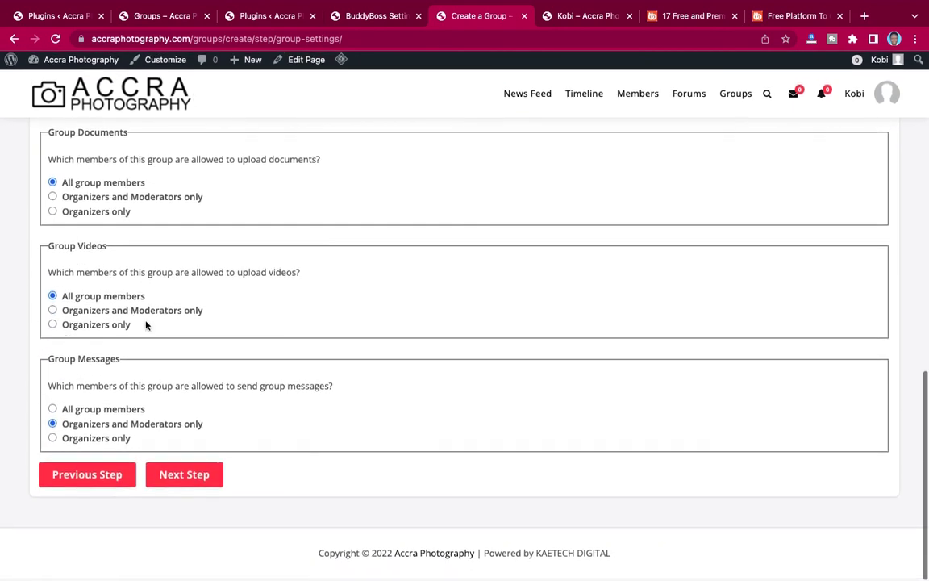
{"action": "left_click", "coordinate": [88, 476]}
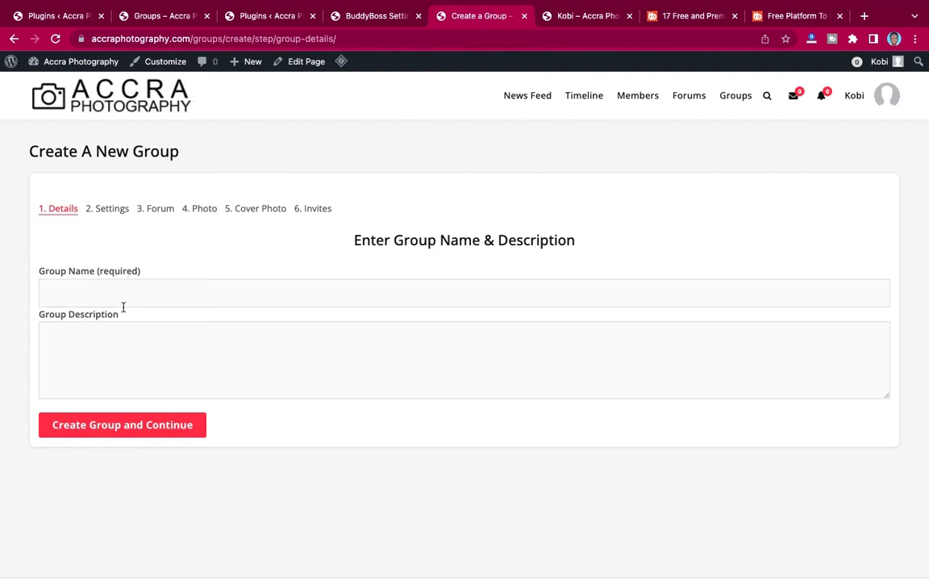
Refill the group name 'Accra Photographers' and continue to the settings step.
{"action": "left_click", "coordinate": [114, 297]}
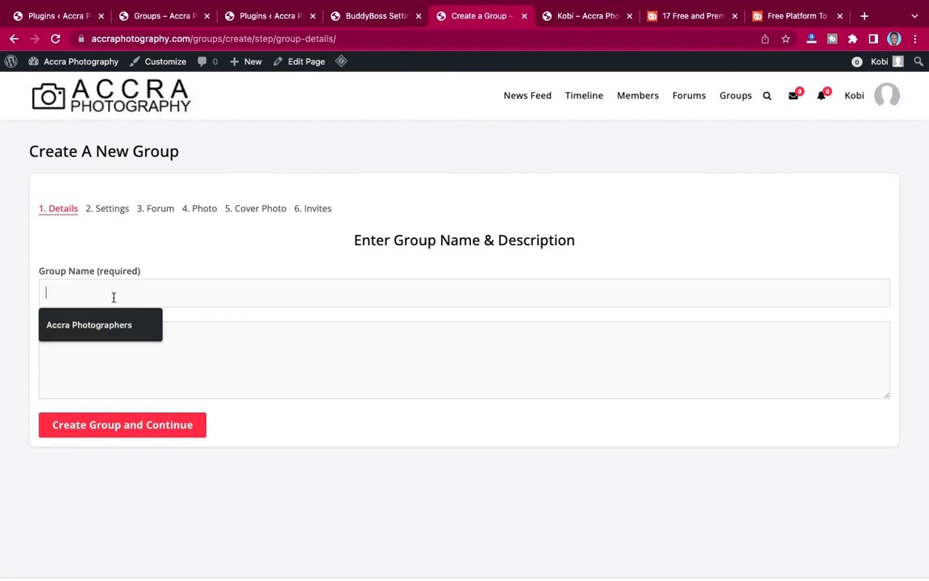
{"action": "left_click", "coordinate": [99, 333]}
{"action": "left_click", "coordinate": [100, 434]}
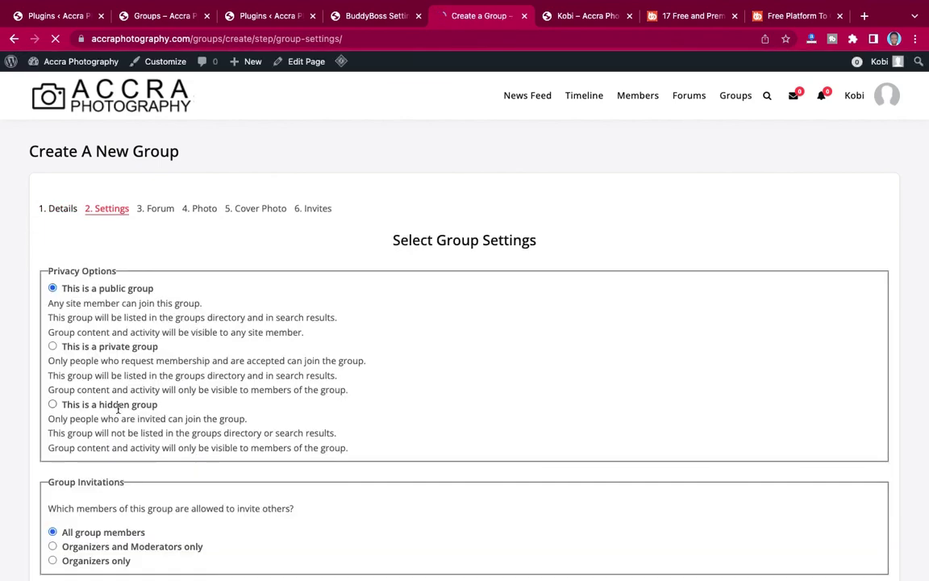
Set Group Messages to All group members and advance to the group forum step.
{"action": "scroll", "coordinate": [113, 412], "scroll_direction": "down", "scroll_amount": 15}
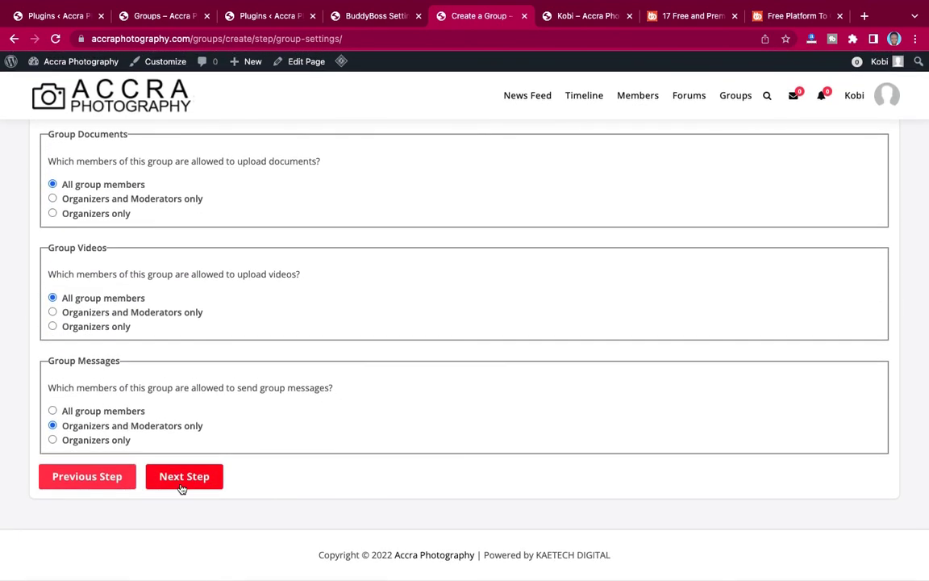
{"action": "left_click", "coordinate": [173, 477]}
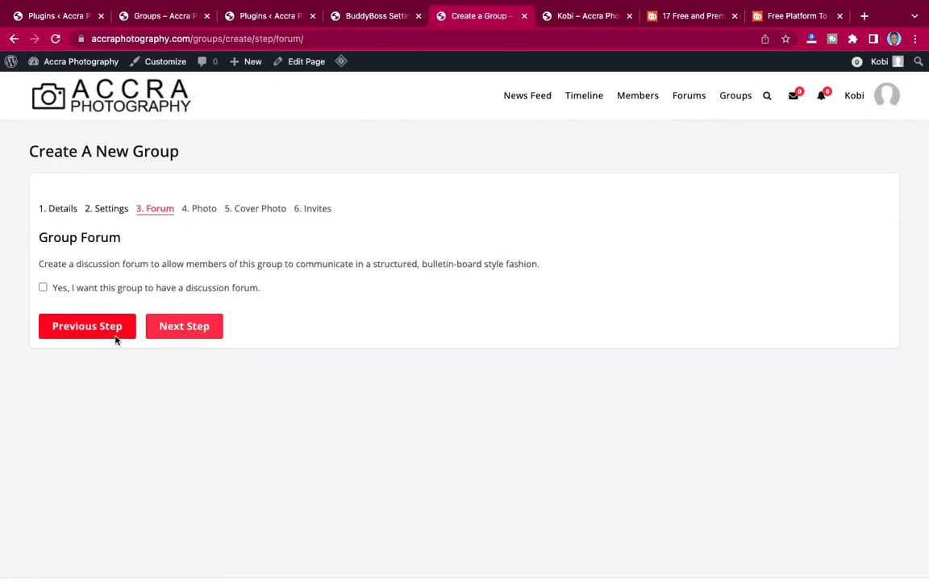
{"action": "left_click", "coordinate": [98, 326]}
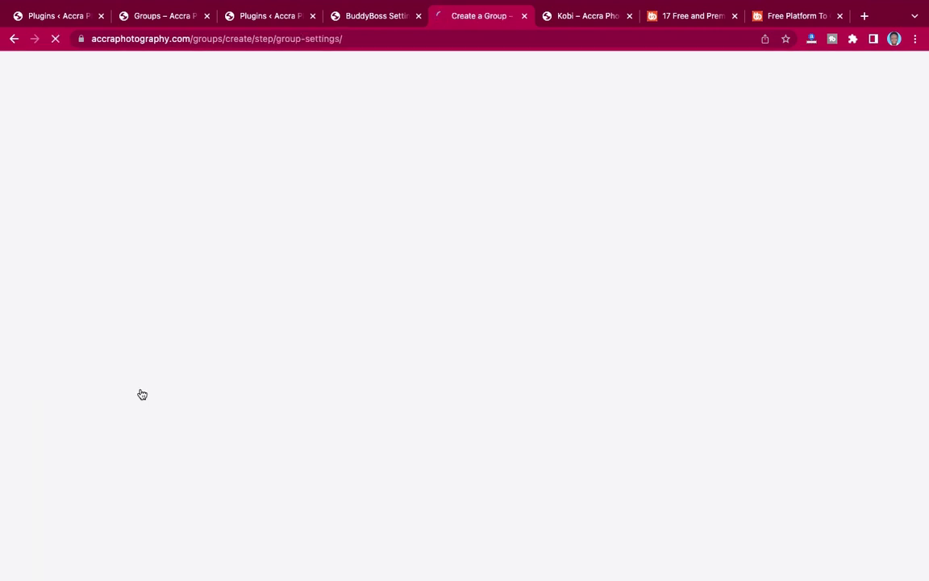
{"action": "scroll", "coordinate": [141, 393], "scroll_direction": "down", "scroll_amount": 10}
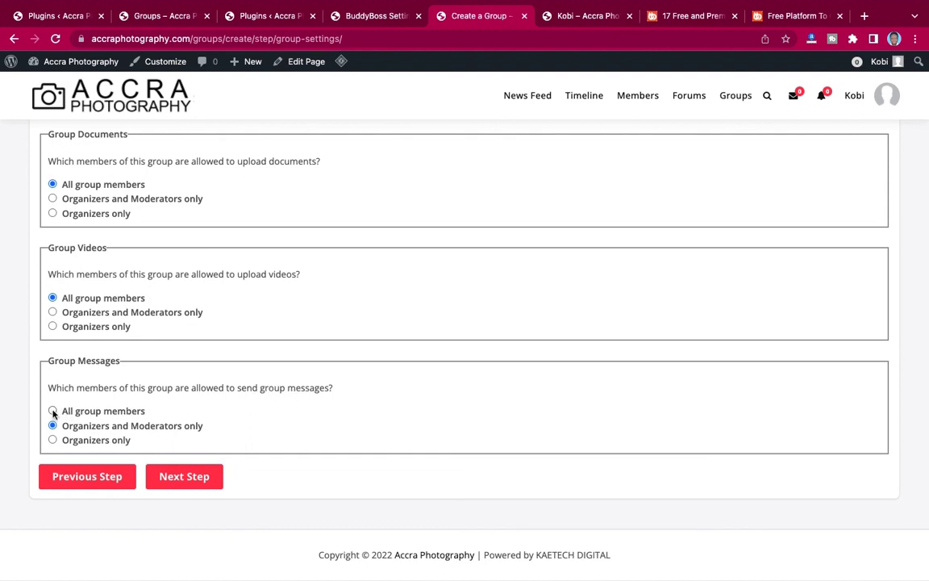
{"action": "left_click", "coordinate": [193, 477]}
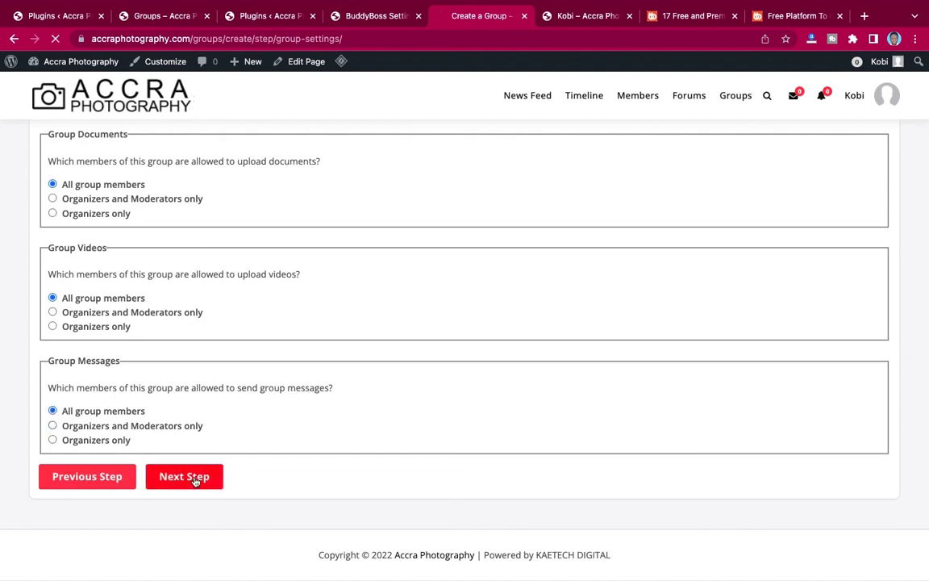
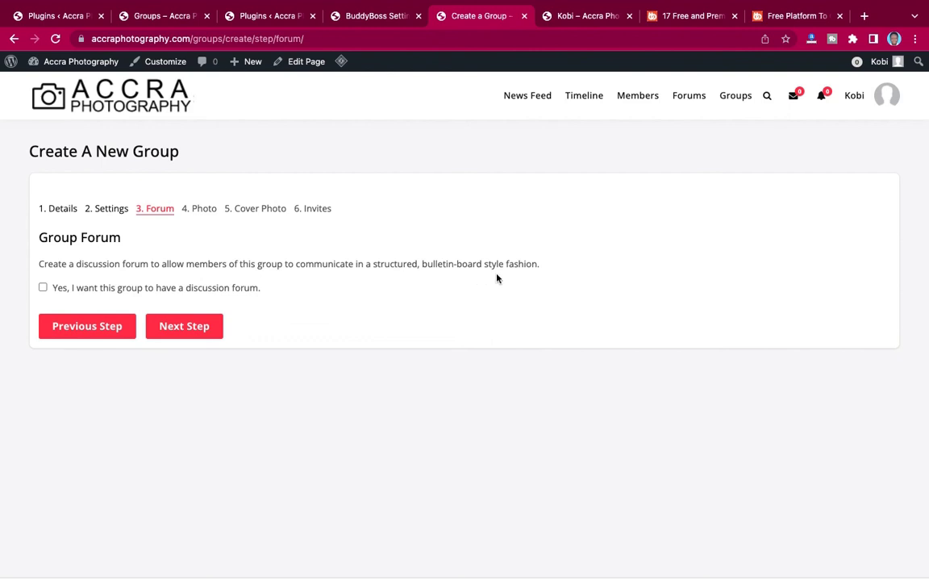
Give the new group a discussion forum and continue to the photo step.
{"action": "left_click", "coordinate": [44, 288]}
{"action": "left_click", "coordinate": [166, 326]}
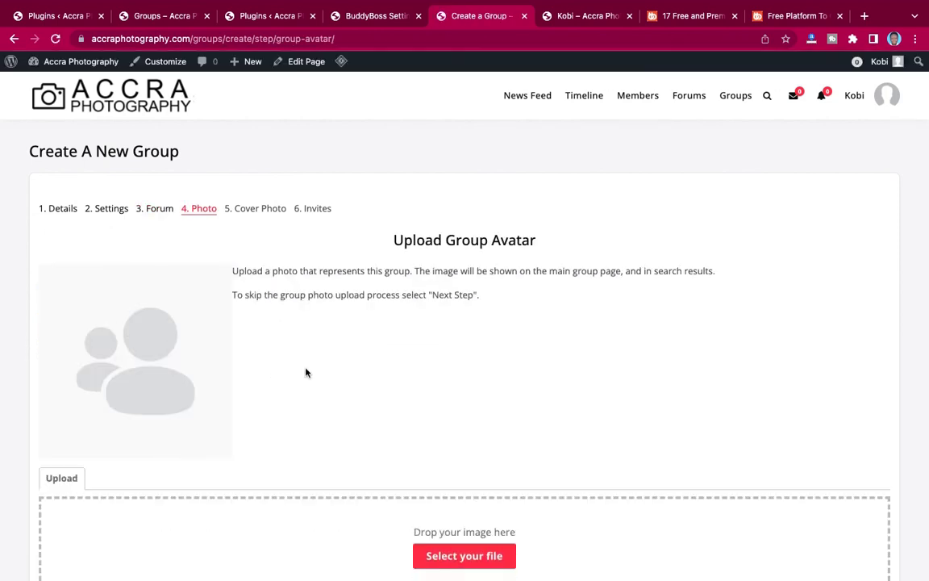
{"action": "scroll", "coordinate": [305, 371], "scroll_direction": "down", "scroll_amount": 3}
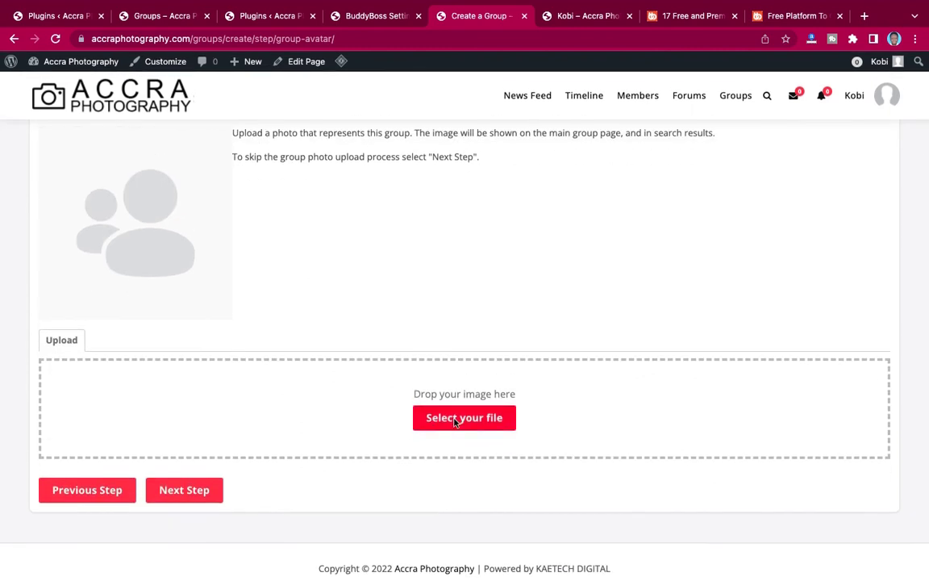
Upload 2.jpg as the group avatar, cropped to the full image, then go to the cover photo step.
{"action": "left_click", "coordinate": [369, 365]}
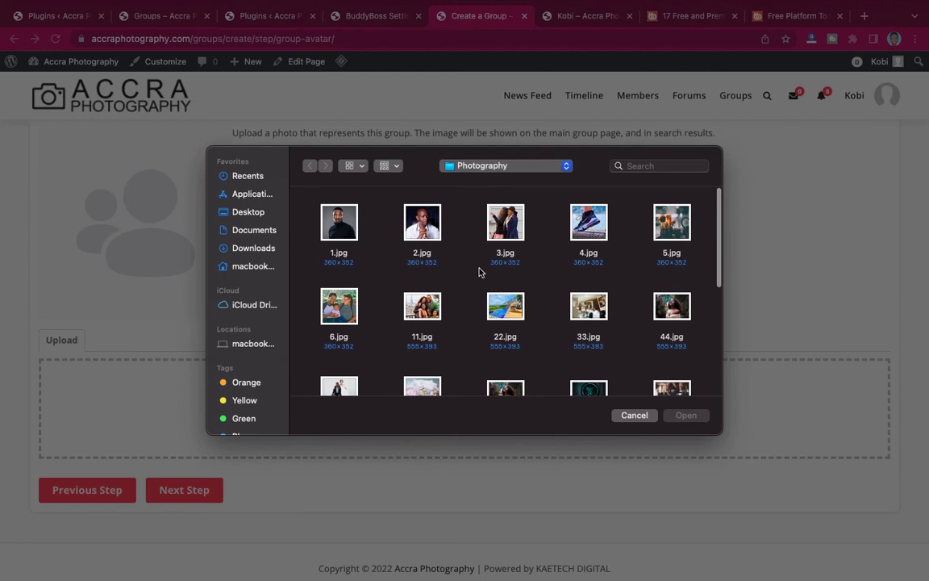
{"action": "left_click", "coordinate": [432, 229]}
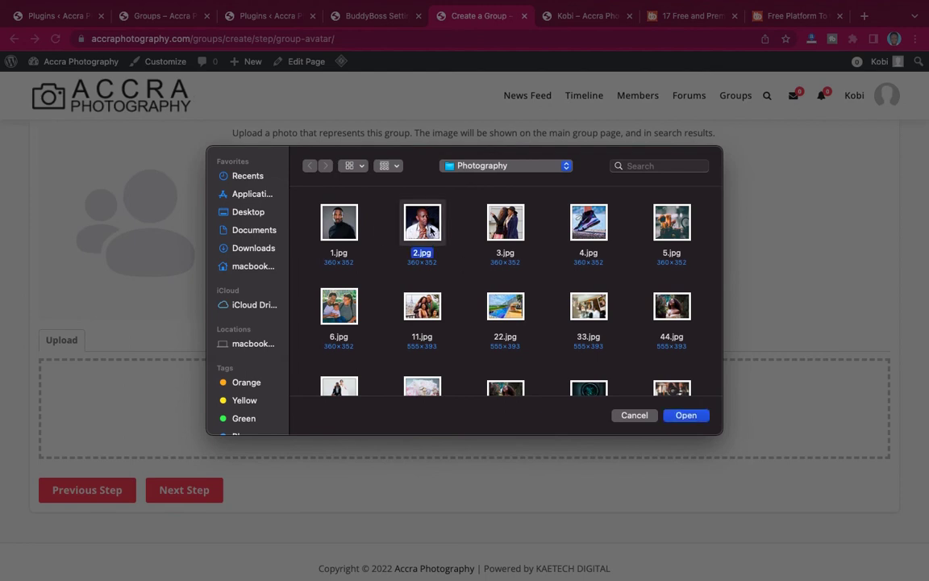
{"action": "left_click", "coordinate": [686, 415]}
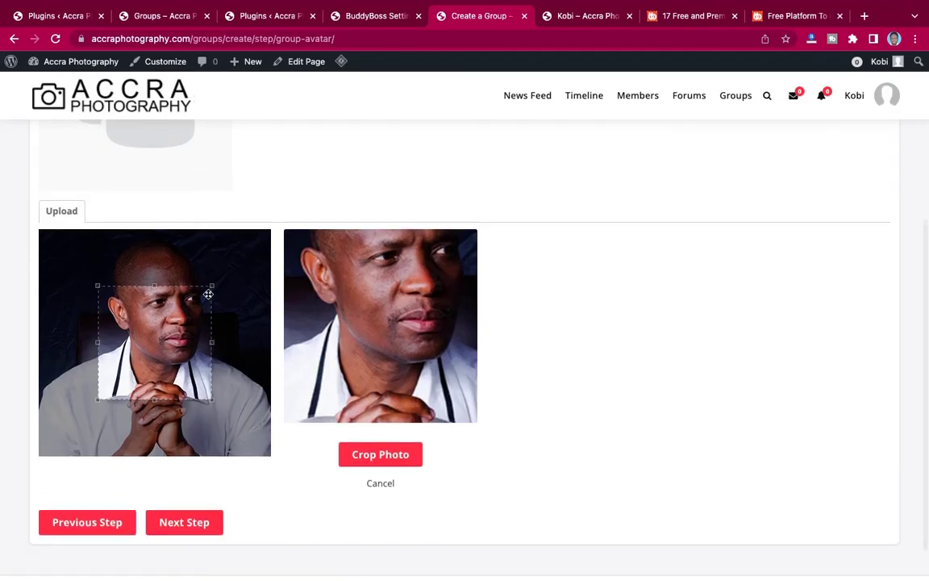
{"action": "left_click_drag", "start_coordinate": [210, 289], "coordinate": [258, 210]}
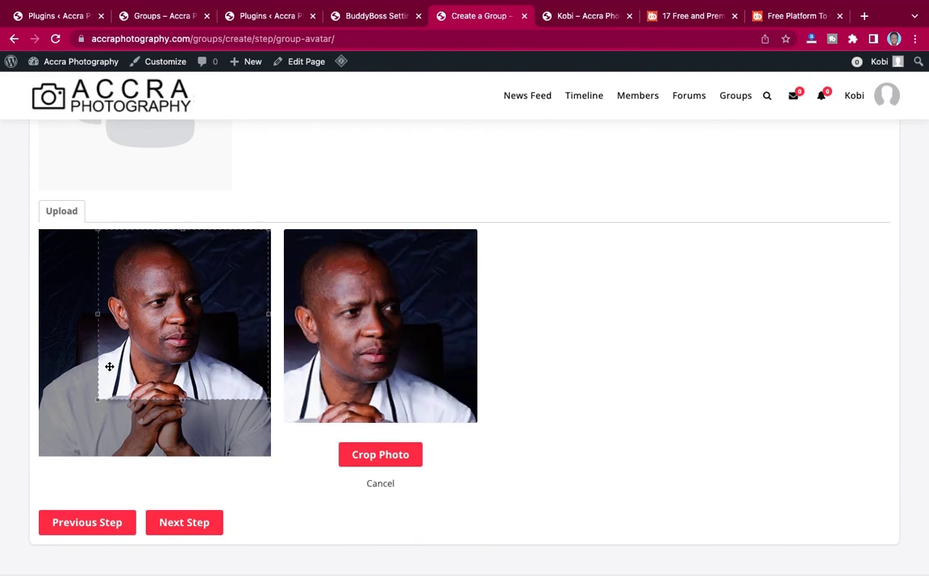
{"action": "left_click_drag", "start_coordinate": [97, 398], "coordinate": [8, 464]}
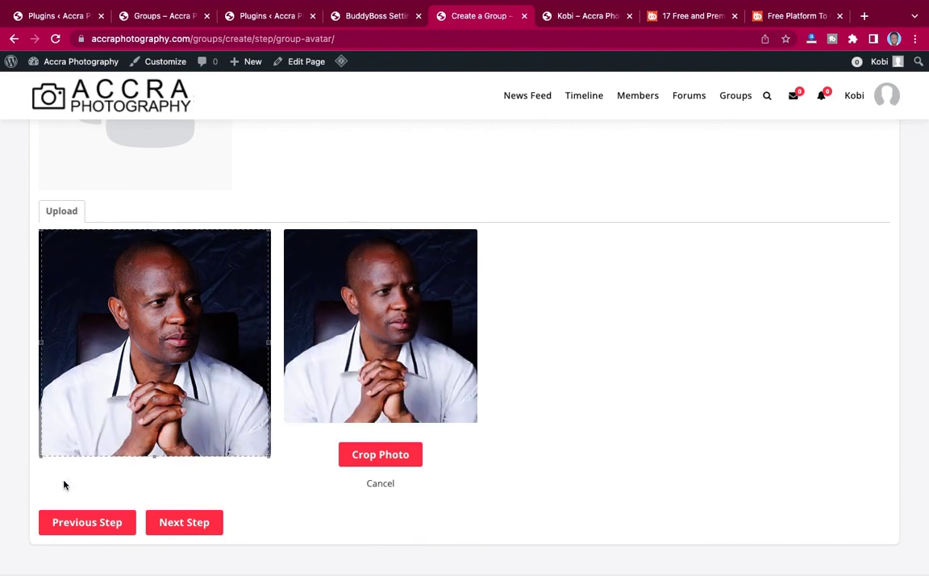
{"action": "left_click", "coordinate": [366, 455]}
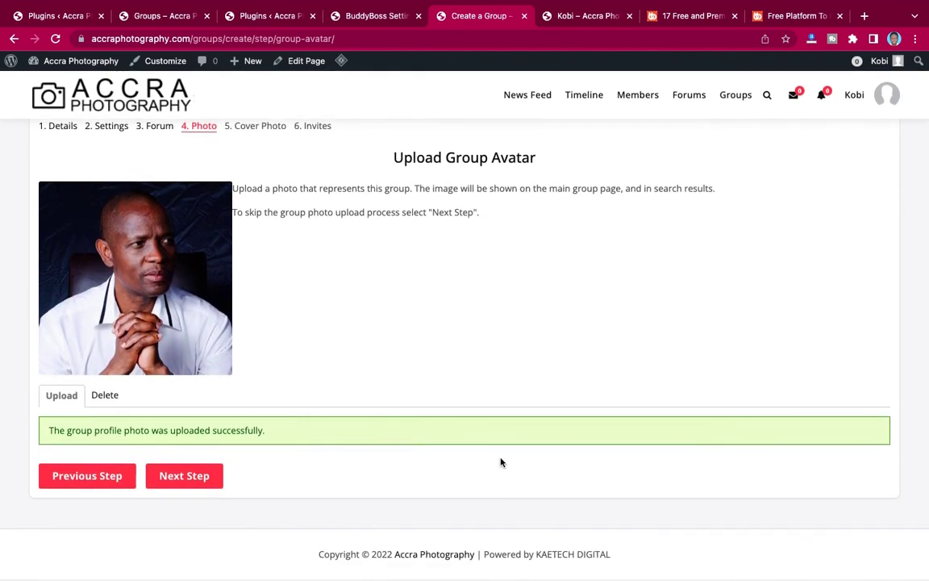
{"action": "left_click", "coordinate": [201, 484]}
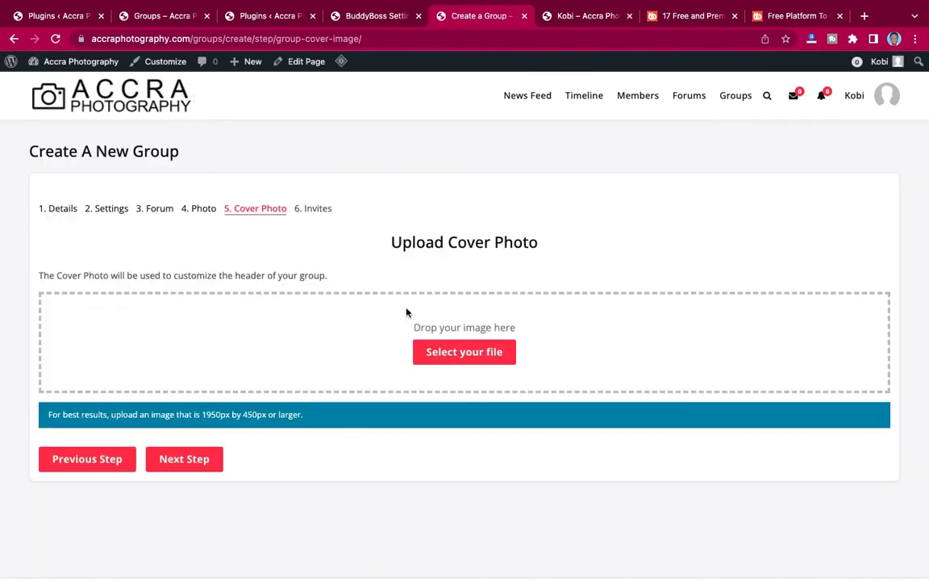
Upload hero 2.jpg as the group cover photo and continue to the Invites step.
{"action": "left_click", "coordinate": [457, 353]}
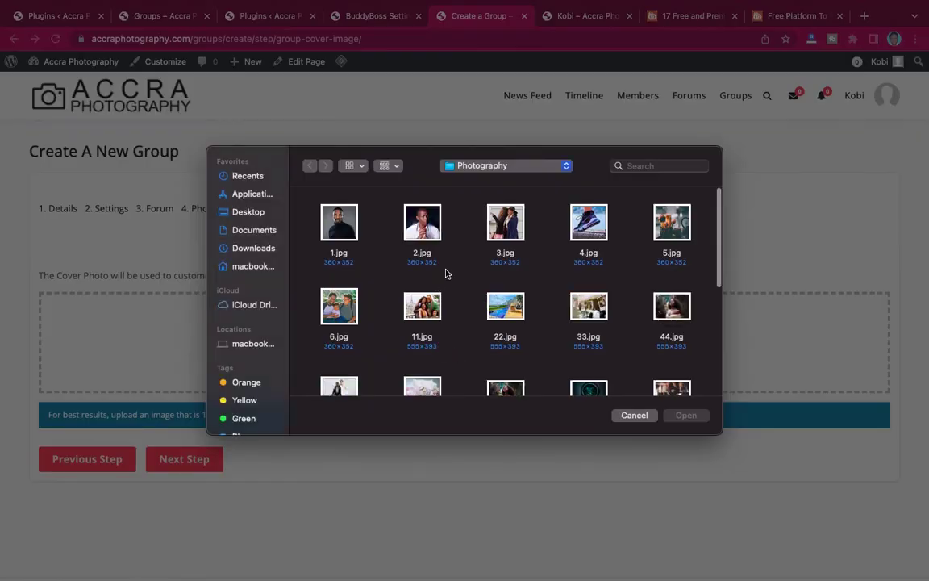
{"action": "scroll", "coordinate": [534, 269], "scroll_direction": "down", "scroll_amount": 5}
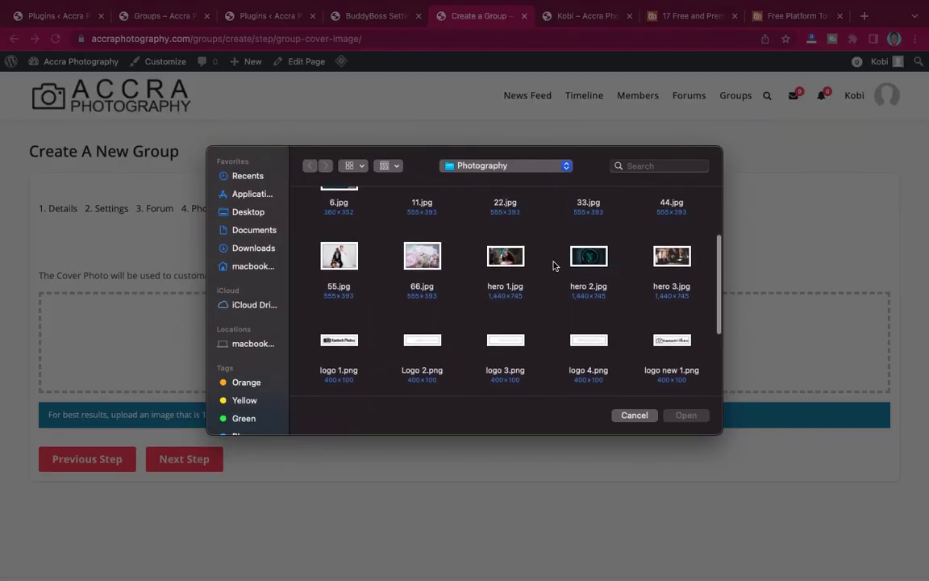
{"action": "left_click", "coordinate": [587, 260]}
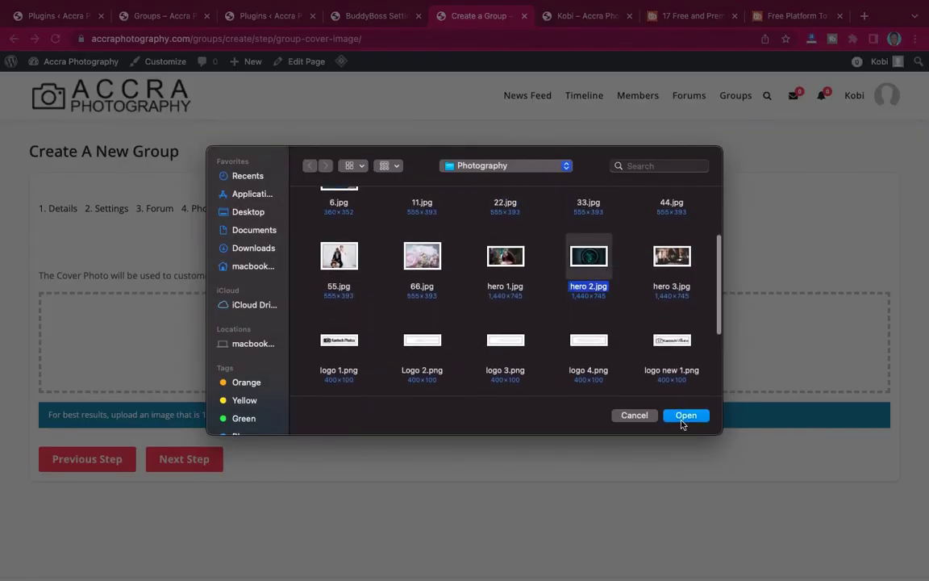
{"action": "left_click", "coordinate": [688, 415]}
{"action": "left_click", "coordinate": [191, 479]}
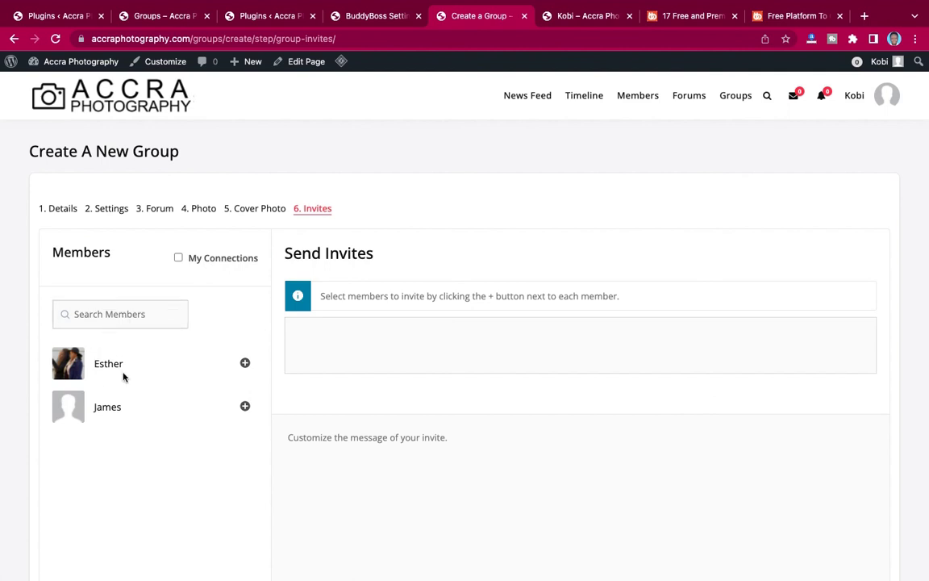
Add both listed members to the invite list and finish creating Accra Photographers.
{"action": "left_click", "coordinate": [247, 365]}
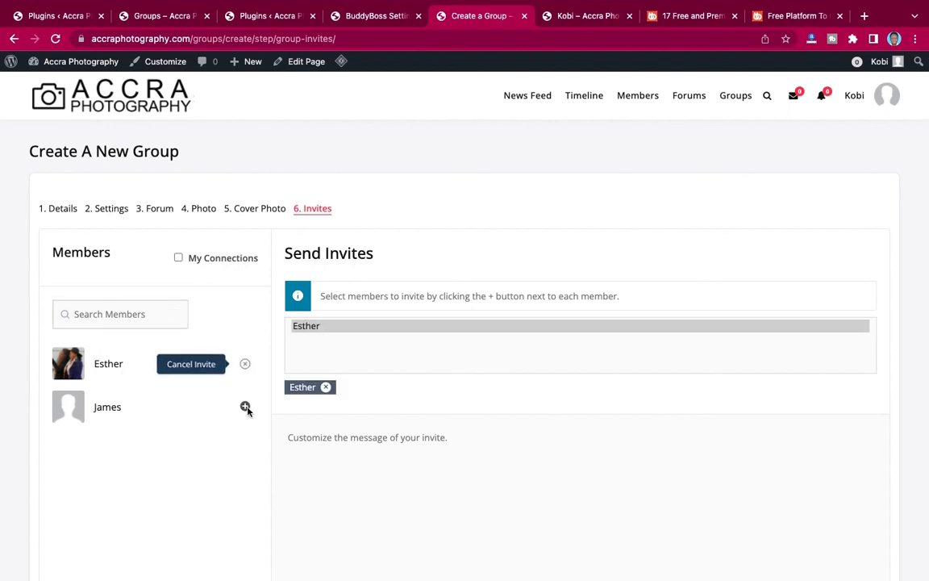
{"action": "left_click", "coordinate": [246, 407]}
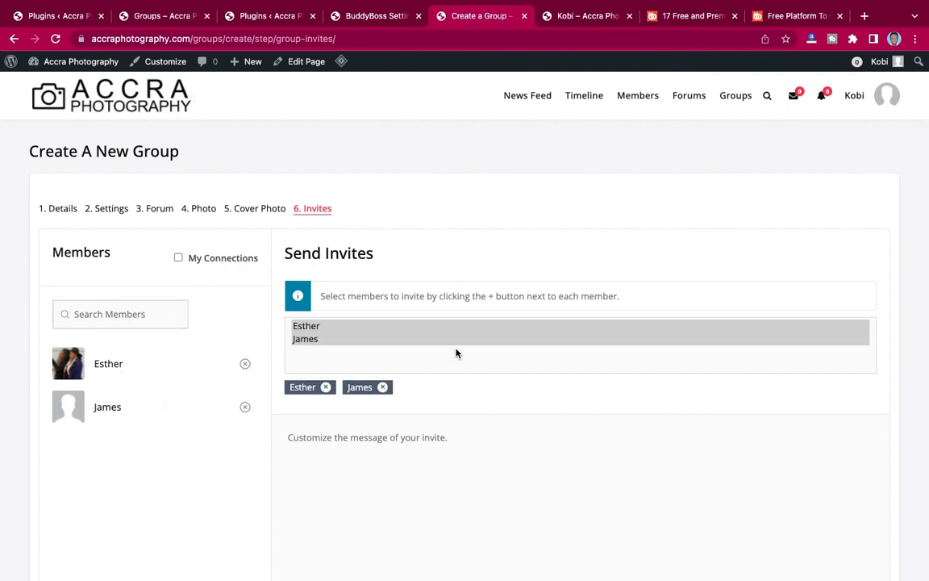
{"action": "scroll", "coordinate": [349, 325], "scroll_direction": "down", "scroll_amount": 5}
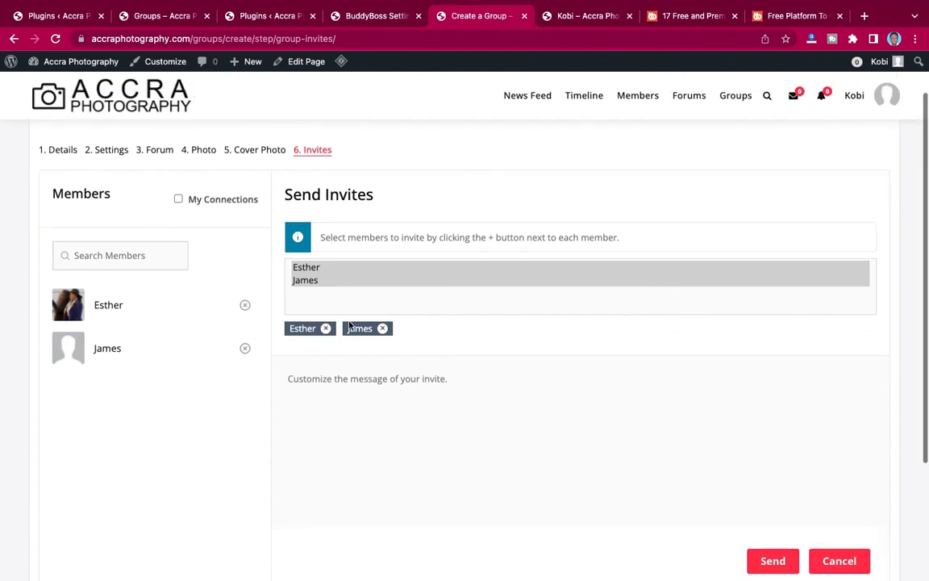
{"action": "scroll", "coordinate": [349, 325], "scroll_direction": "up", "scroll_amount": 2}
{"action": "scroll", "coordinate": [349, 326], "scroll_direction": "down", "scroll_amount": 2}
{"action": "scroll", "coordinate": [349, 325], "scroll_direction": "down", "scroll_amount": 1}
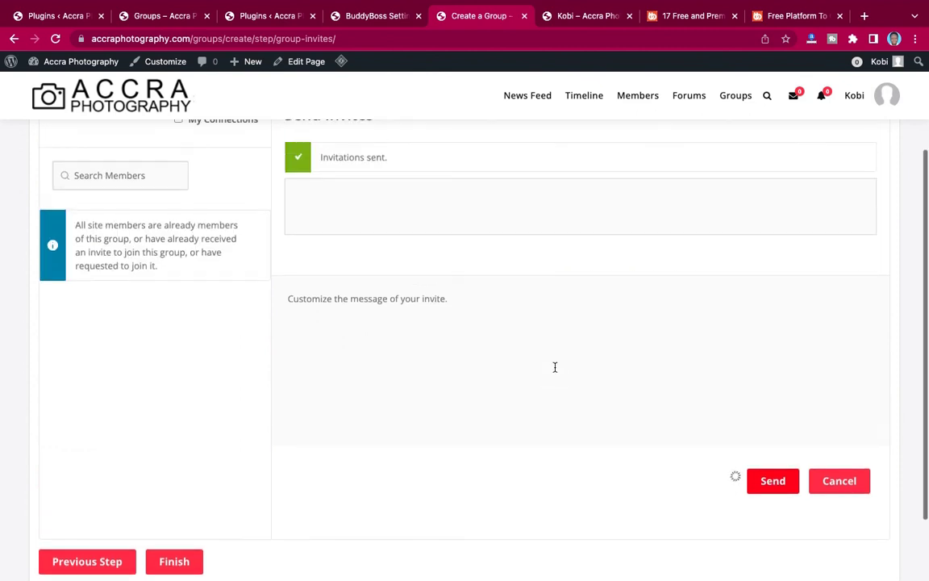
{"action": "scroll", "coordinate": [541, 369], "scroll_direction": "down", "scroll_amount": 3}
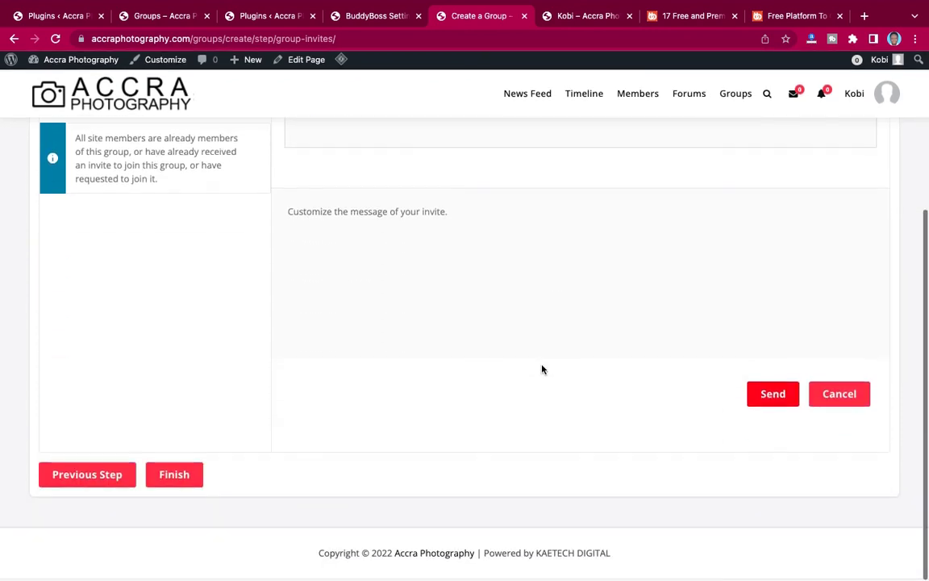
{"action": "left_click", "coordinate": [174, 478]}
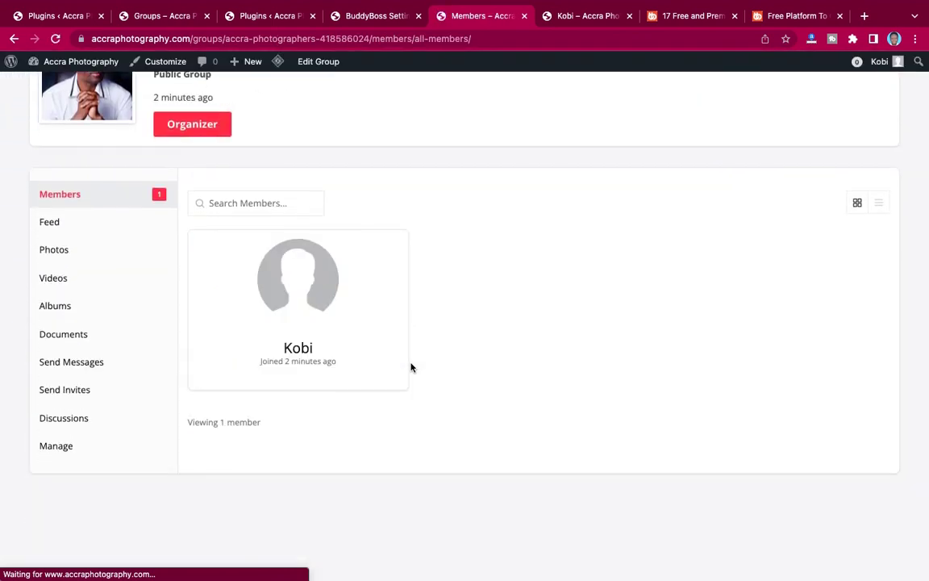
{"action": "scroll", "coordinate": [410, 367], "scroll_direction": "up", "scroll_amount": 1}
{"action": "scroll", "coordinate": [410, 367], "scroll_direction": "up", "scroll_amount": 5}
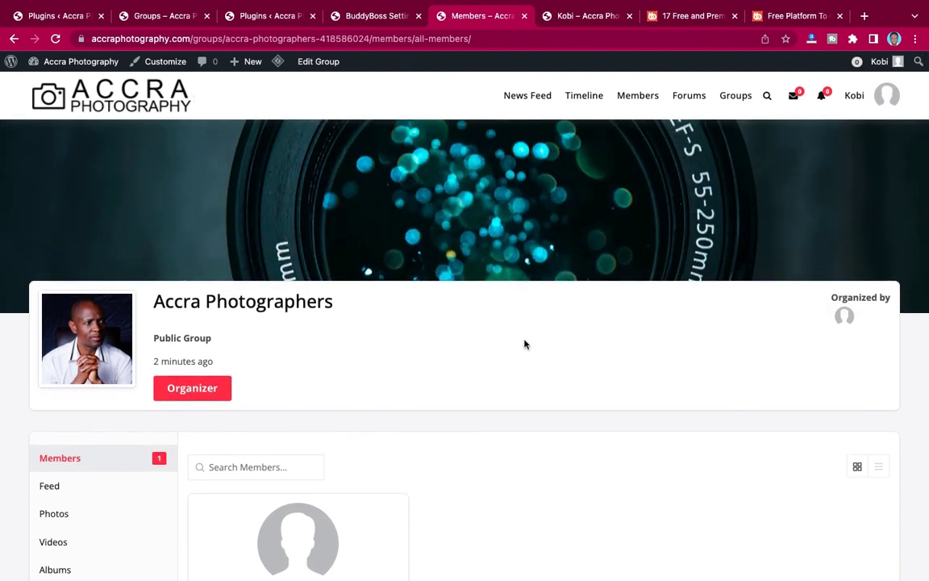
{"action": "scroll", "coordinate": [524, 344], "scroll_direction": "down", "scroll_amount": 5}
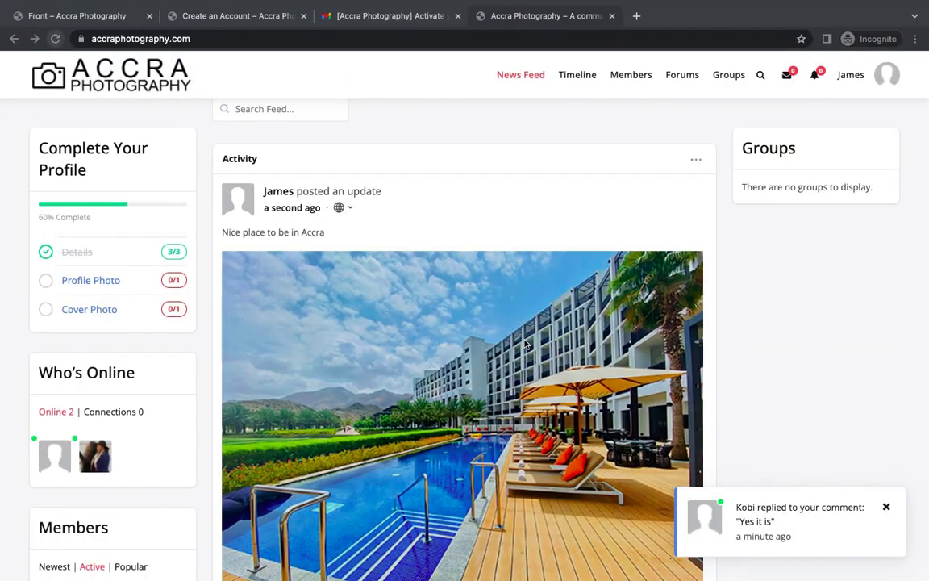
Reload the news feed to pick up updates.
{"action": "scroll", "coordinate": [575, 240], "scroll_direction": "up", "scroll_amount": 3}
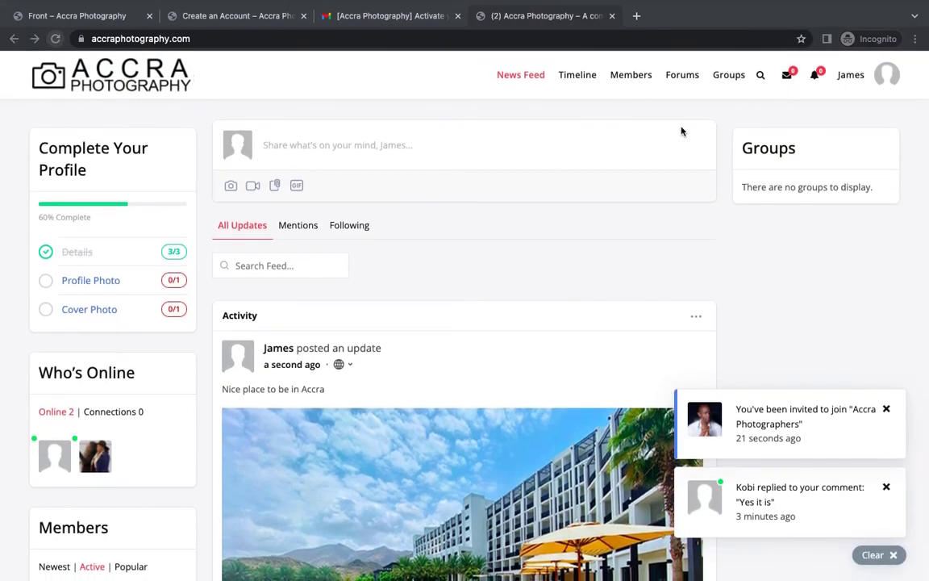
{"action": "left_click", "coordinate": [55, 40]}
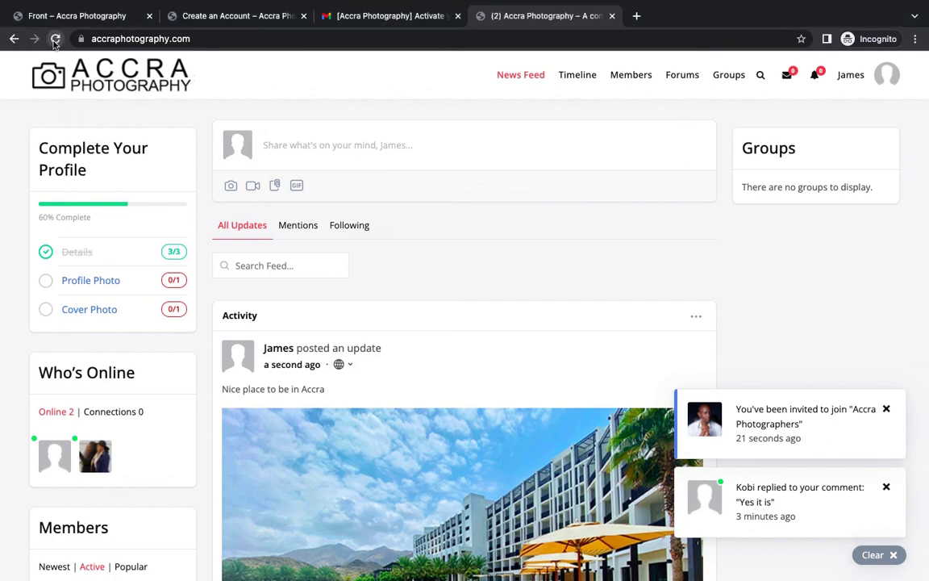
{"action": "left_click", "coordinate": [55, 38]}
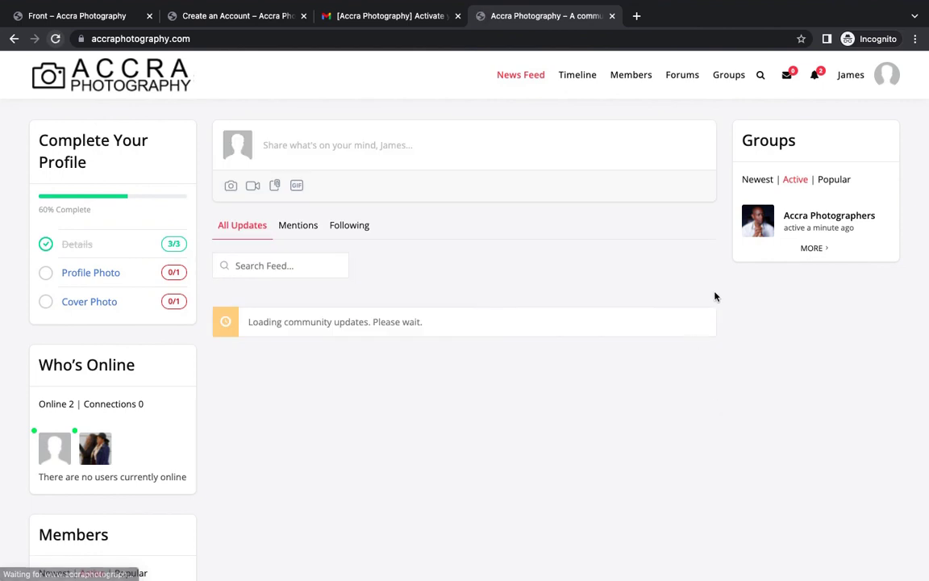
Accept the Accra Photographers group invitation from the notifications list.
{"action": "left_click", "coordinate": [816, 76]}
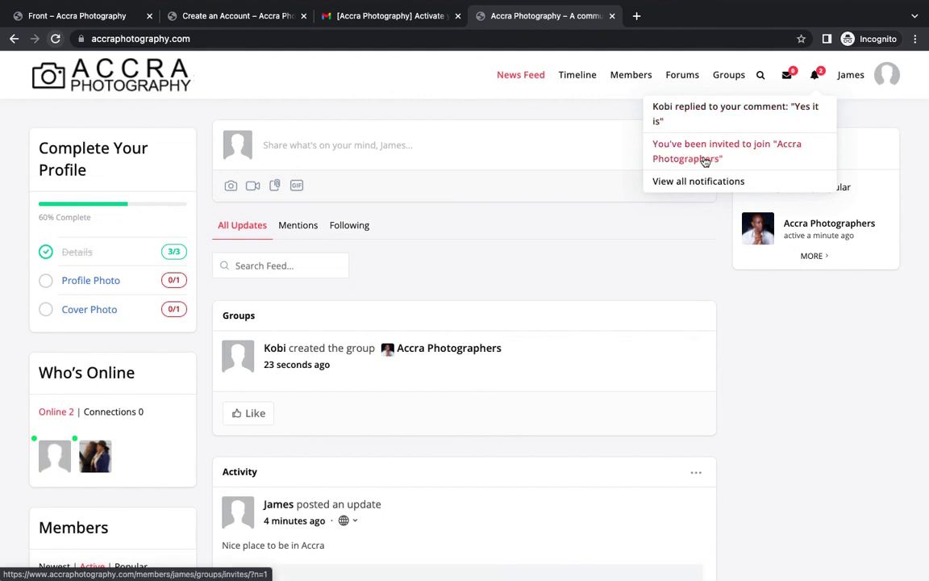
{"action": "left_click", "coordinate": [705, 160]}
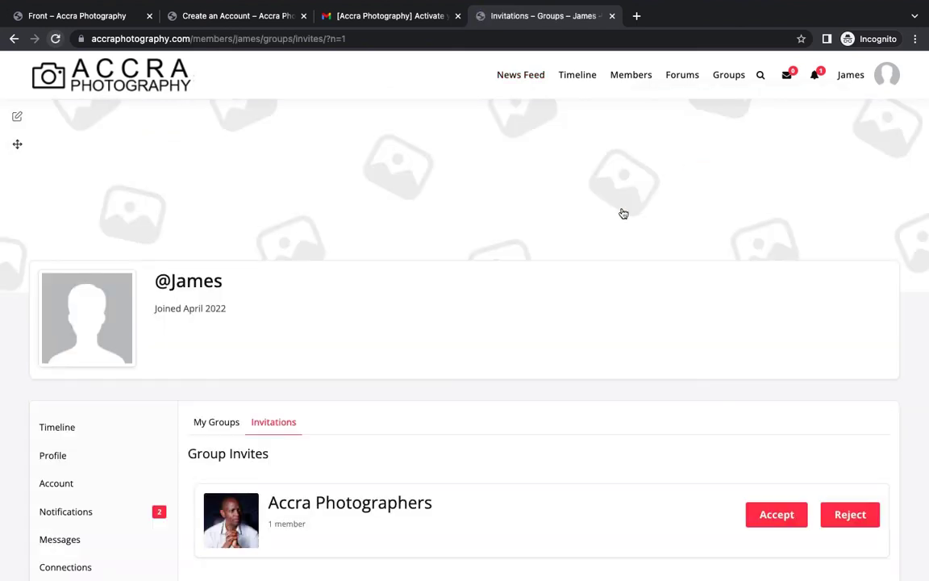
{"action": "scroll", "coordinate": [551, 286], "scroll_direction": "down", "scroll_amount": 3}
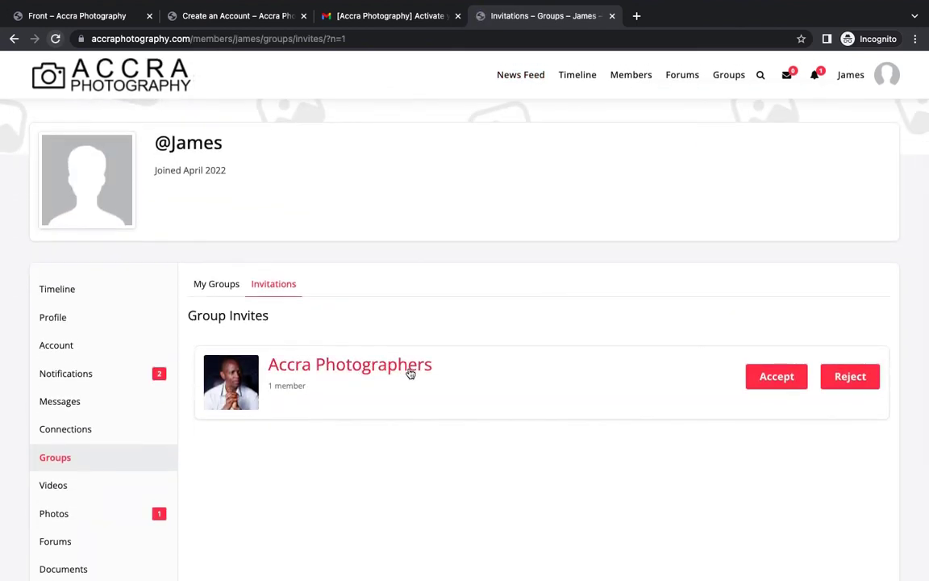
{"action": "left_click", "coordinate": [775, 380]}
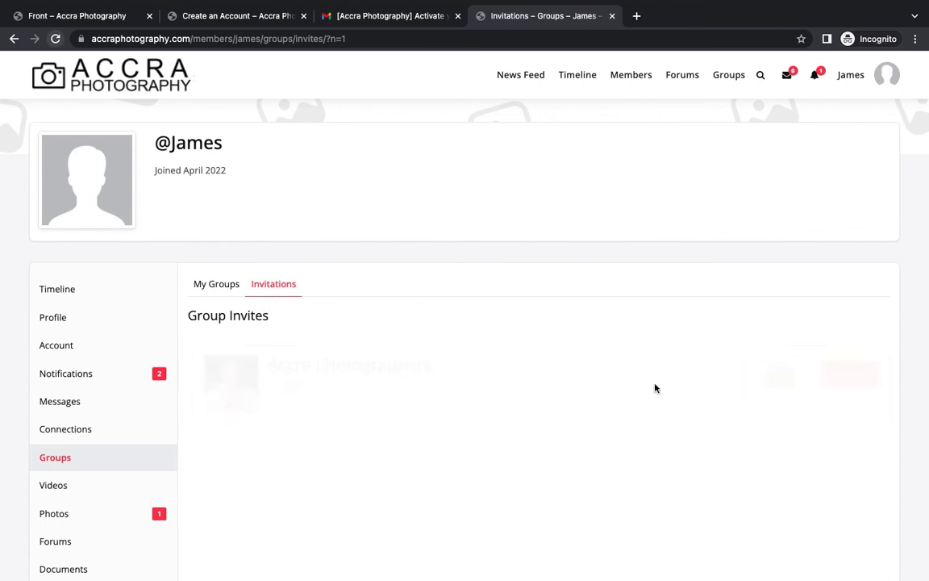
Return to the community home News Feed via the site logo.
{"action": "scroll", "coordinate": [497, 382], "scroll_direction": "up", "scroll_amount": 3}
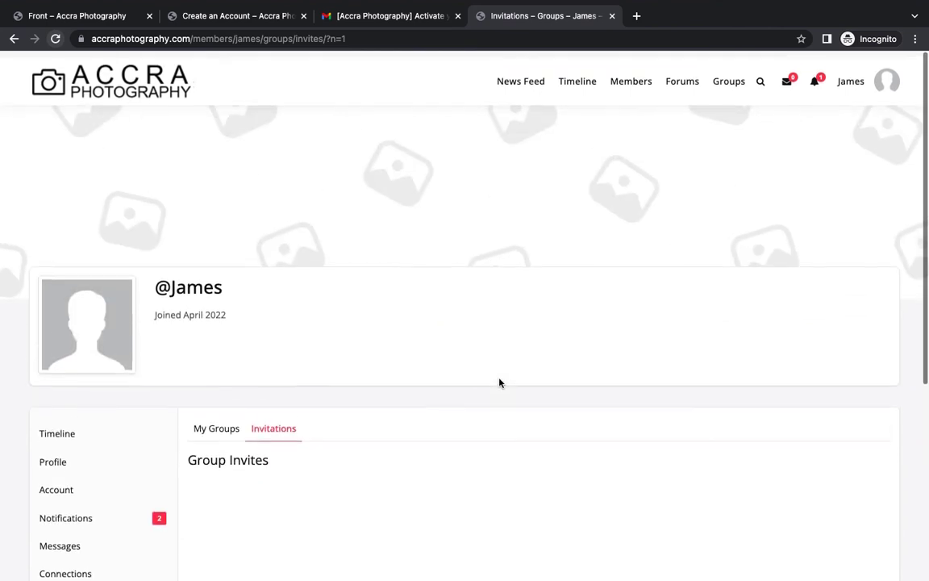
{"action": "scroll", "coordinate": [334, 385], "scroll_direction": "down", "scroll_amount": 2}
{"action": "scroll", "coordinate": [331, 386], "scroll_direction": "down", "scroll_amount": 3}
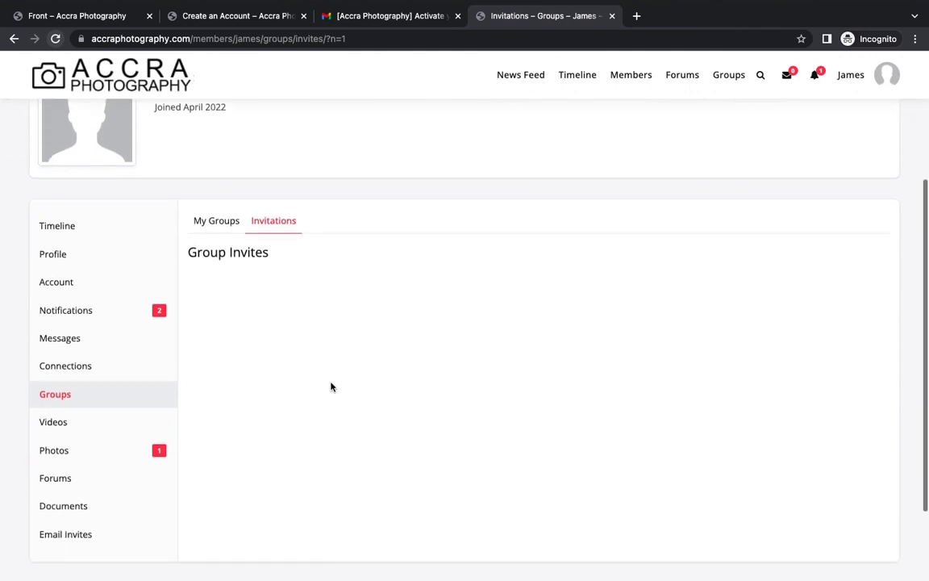
{"action": "scroll", "coordinate": [331, 387], "scroll_direction": "up", "scroll_amount": 1}
{"action": "scroll", "coordinate": [331, 387], "scroll_direction": "down", "scroll_amount": 2}
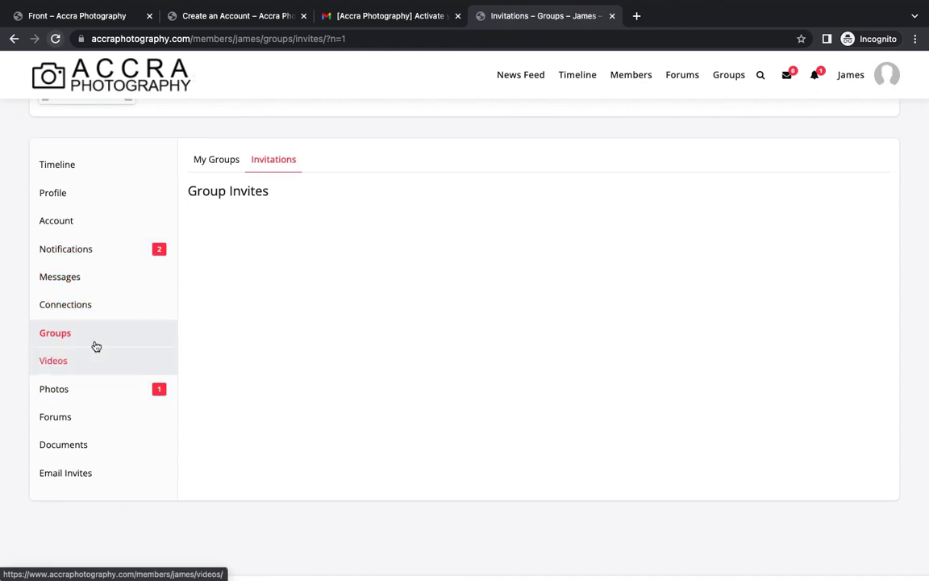
{"action": "scroll", "coordinate": [288, 236], "scroll_direction": "up", "scroll_amount": 5}
{"action": "scroll", "coordinate": [288, 236], "scroll_direction": "down", "scroll_amount": 4}
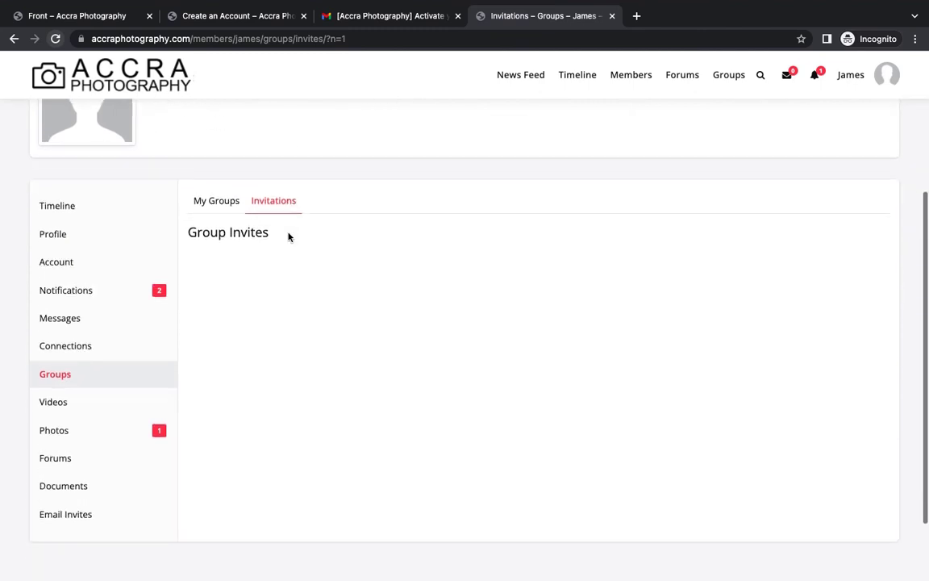
{"action": "scroll", "coordinate": [288, 235], "scroll_direction": "up", "scroll_amount": 5}
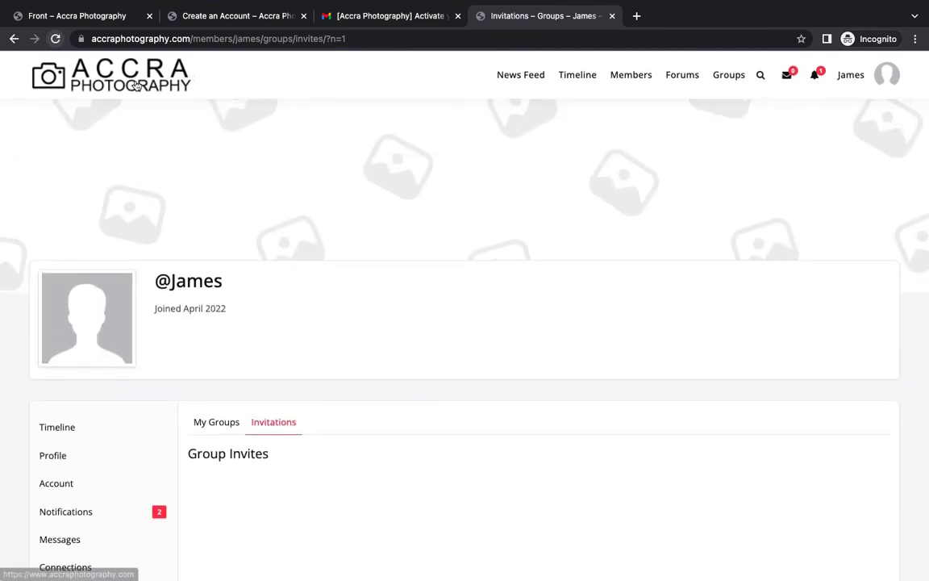
{"action": "left_click", "coordinate": [123, 77]}
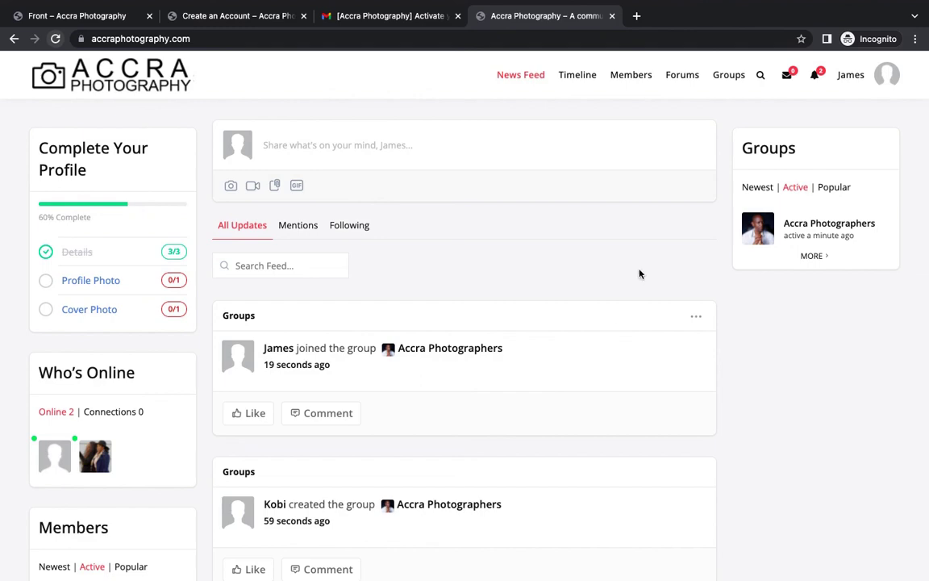
Switch to the admin browser window and show BuddyBoss General Settings.
{"action": "key", "text": "ctrl+Right"}
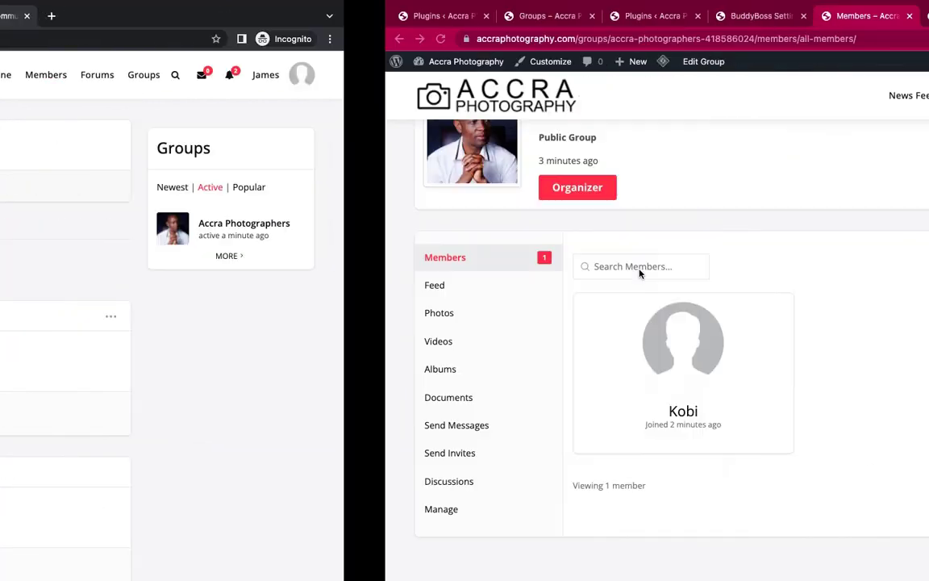
{"action": "scroll", "coordinate": [471, 223], "scroll_direction": "up", "scroll_amount": 5}
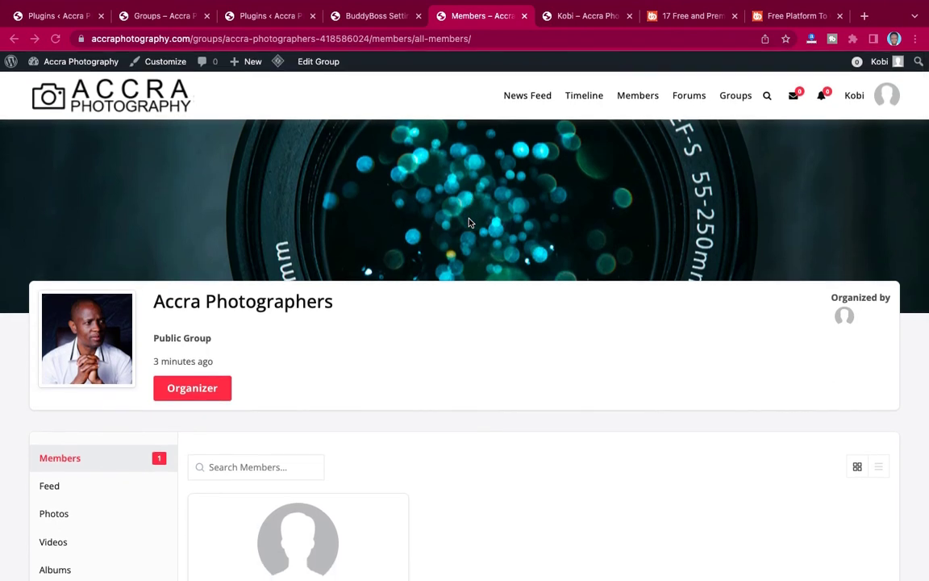
{"action": "left_click", "coordinate": [373, 16]}
{"action": "scroll", "coordinate": [357, 300], "scroll_direction": "up", "scroll_amount": 5}
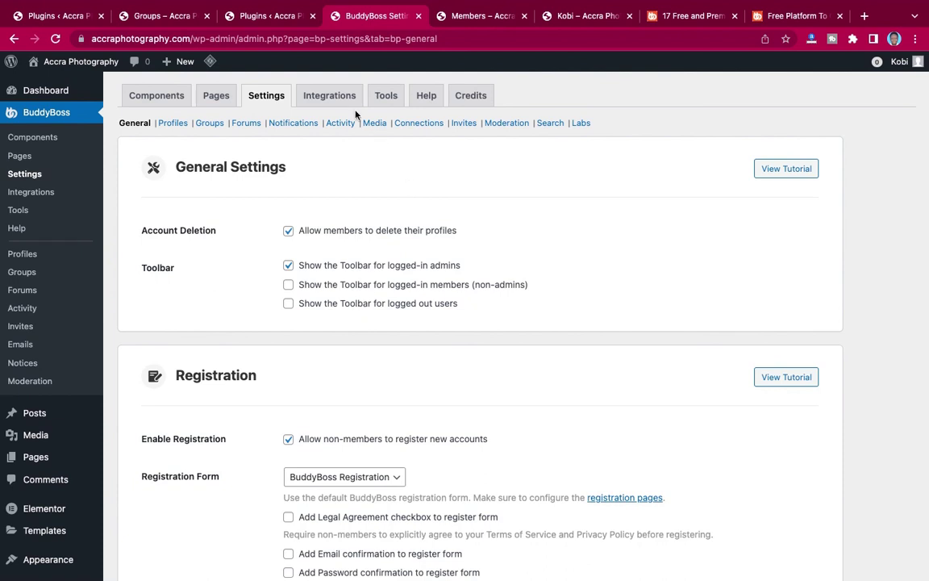
In Tools > Default Data, select all Members data: profile fields, connections, activity, private messages.
{"action": "left_click", "coordinate": [389, 103]}
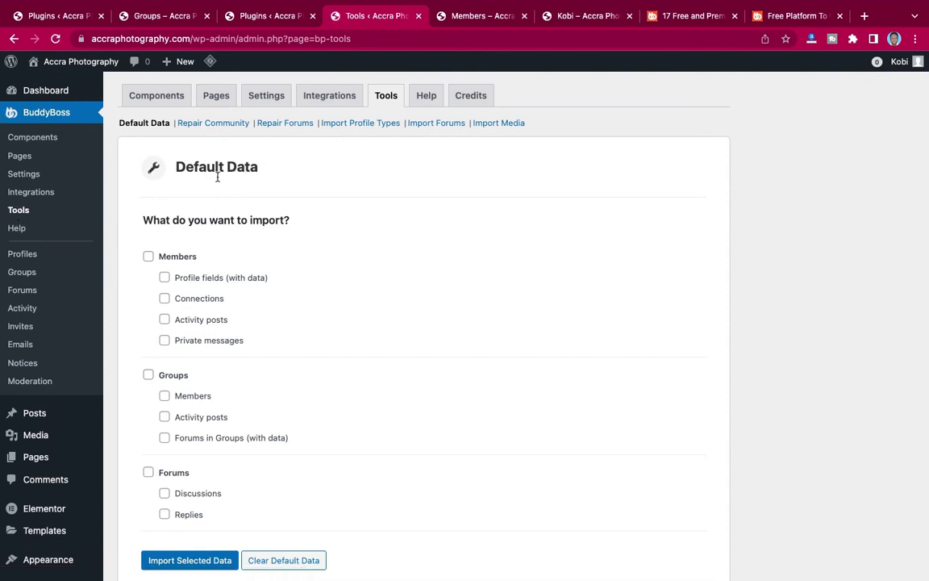
{"action": "scroll", "coordinate": [243, 313], "scroll_direction": "down", "scroll_amount": 3}
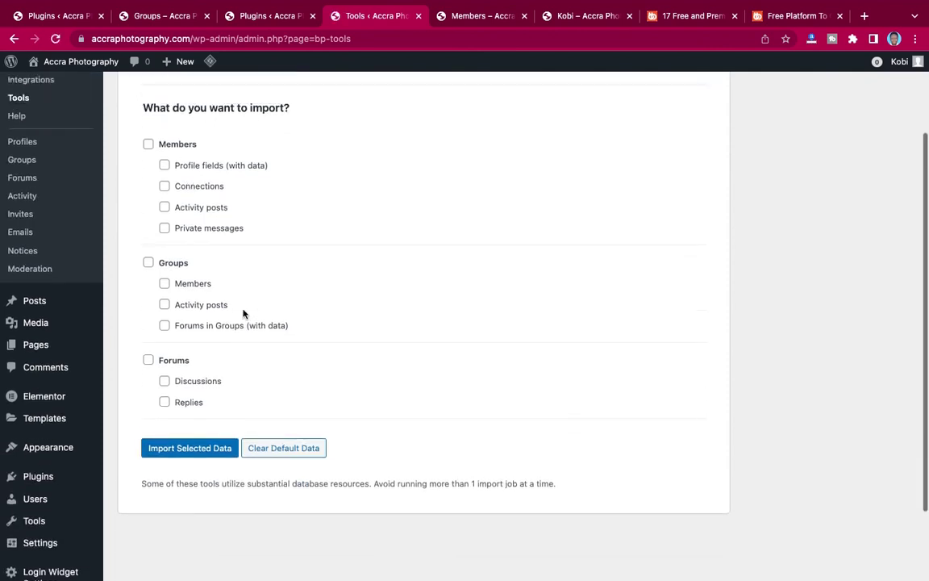
{"action": "scroll", "coordinate": [243, 313], "scroll_direction": "up", "scroll_amount": 2}
{"action": "scroll", "coordinate": [238, 311], "scroll_direction": "down", "scroll_amount": 1}
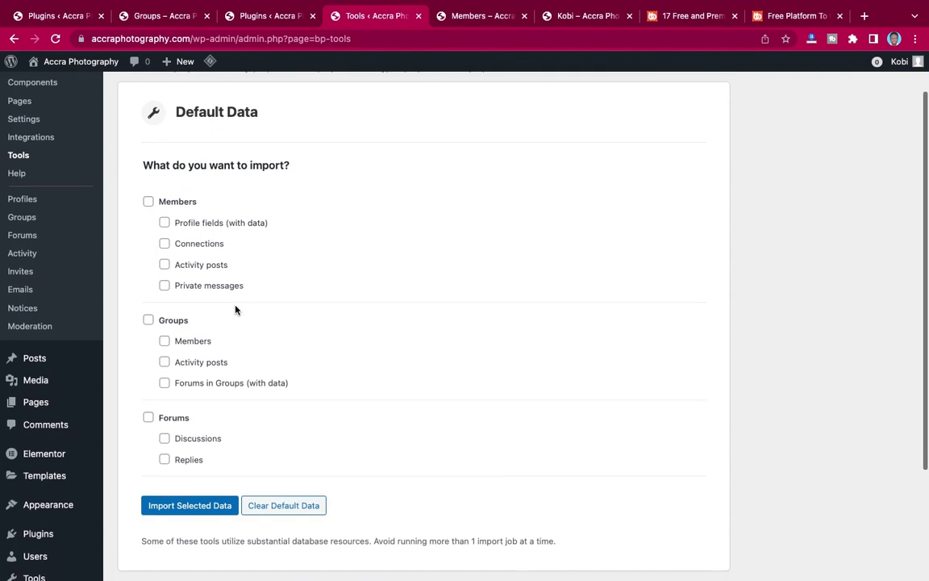
{"action": "left_click", "coordinate": [148, 201]}
{"action": "left_click", "coordinate": [164, 222]}
{"action": "left_click", "coordinate": [165, 243]}
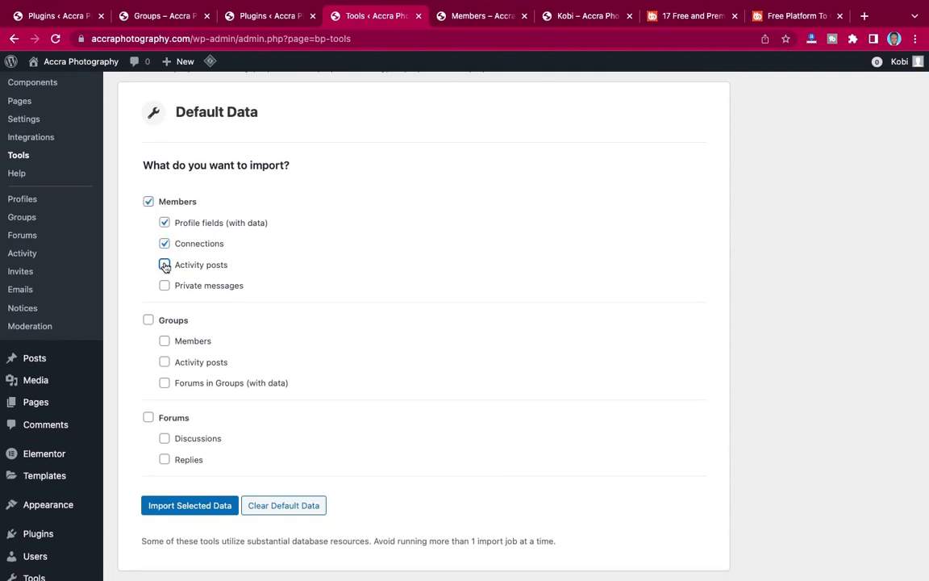
{"action": "left_click", "coordinate": [165, 265]}
{"action": "left_click", "coordinate": [165, 286]}
Select all Groups and Forums data: members, activity, group forums, discussions and replies.
{"action": "left_click", "coordinate": [148, 320]}
{"action": "left_click", "coordinate": [165, 341]}
{"action": "left_click", "coordinate": [165, 362]}
{"action": "left_click", "coordinate": [164, 383]}
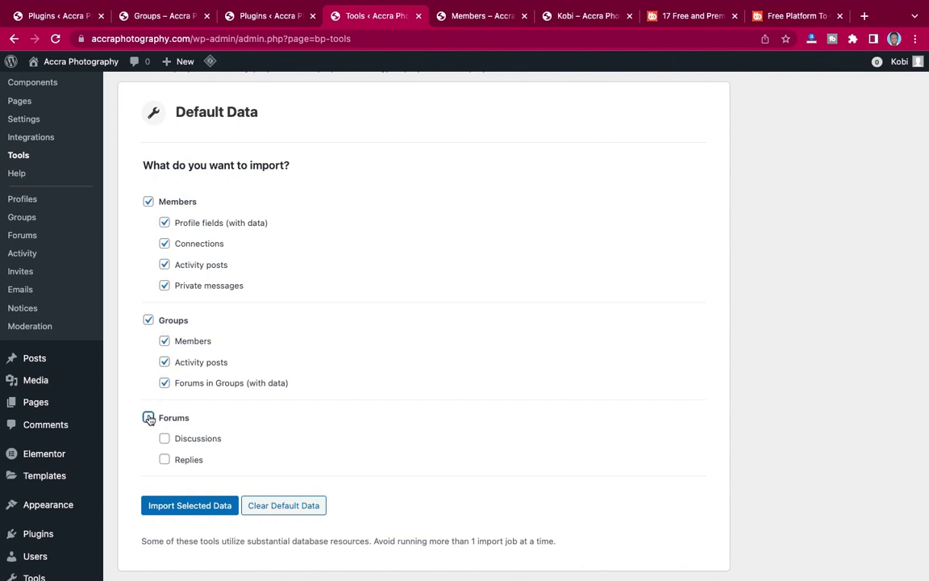
{"action": "left_click", "coordinate": [149, 417]}
{"action": "left_click", "coordinate": [165, 438]}
{"action": "left_click", "coordinate": [164, 459]}
Import the selected demo data and confirm the database import.
{"action": "scroll", "coordinate": [245, 427], "scroll_direction": "down", "scroll_amount": 3}
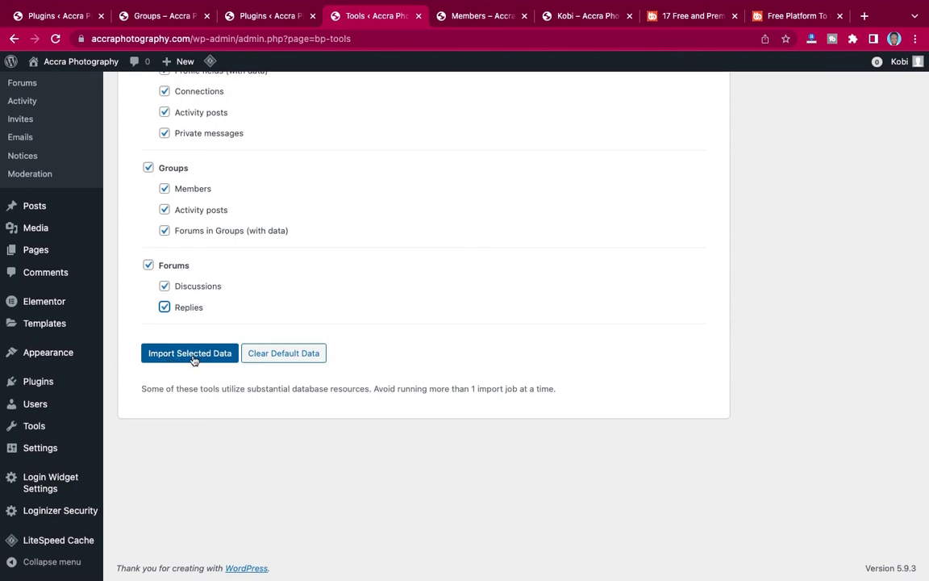
{"action": "left_click", "coordinate": [192, 355]}
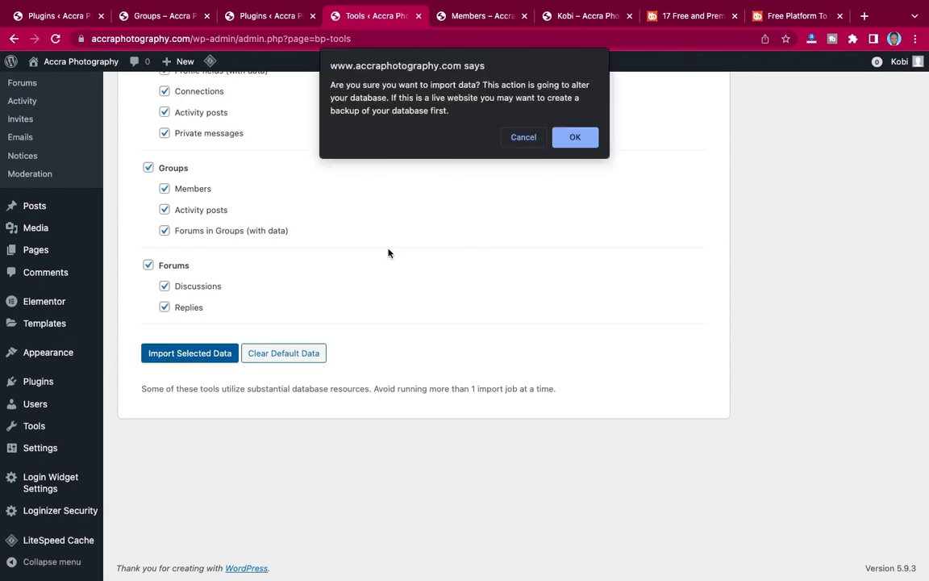
{"action": "left_click", "coordinate": [574, 137]}
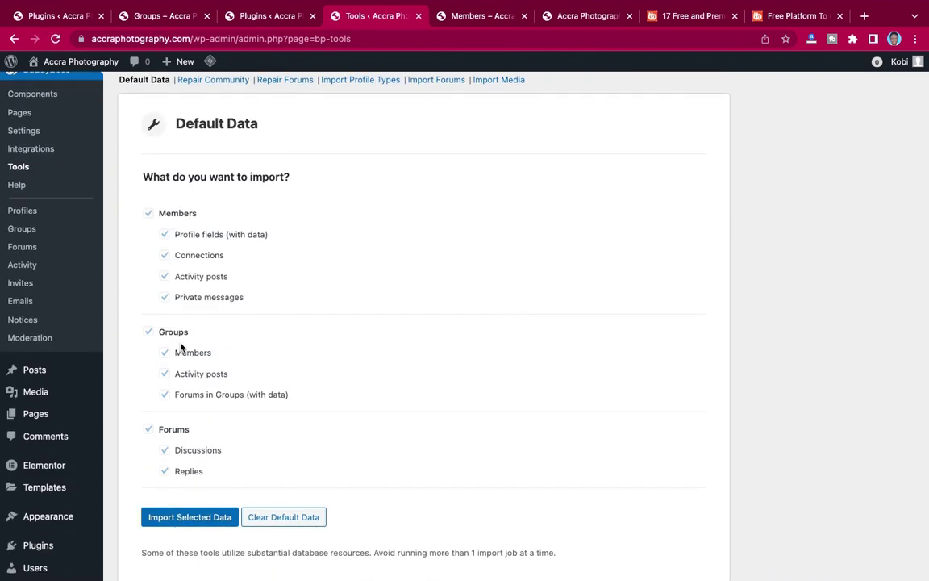
Open the site's home News Feed from the group page.
{"action": "scroll", "coordinate": [183, 348], "scroll_direction": "up", "scroll_amount": 1}
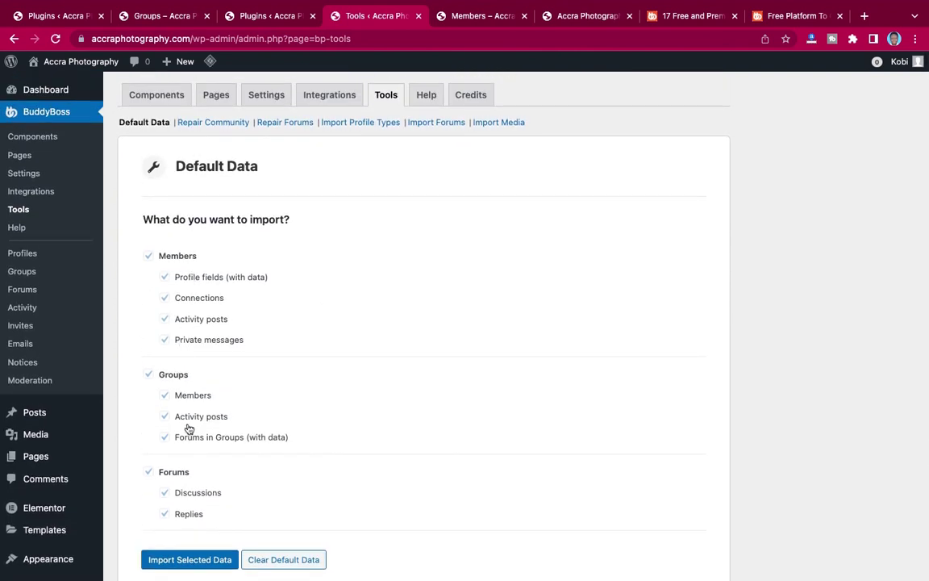
{"action": "scroll", "coordinate": [259, 349], "scroll_direction": "down", "scroll_amount": 1}
{"action": "scroll", "coordinate": [259, 348], "scroll_direction": "up", "scroll_amount": 1}
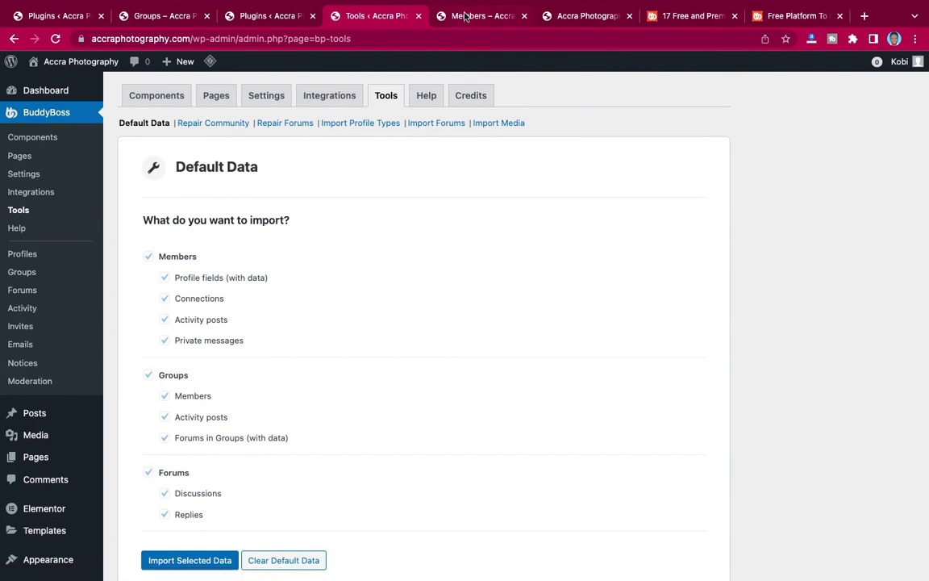
{"action": "left_click", "coordinate": [465, 16]}
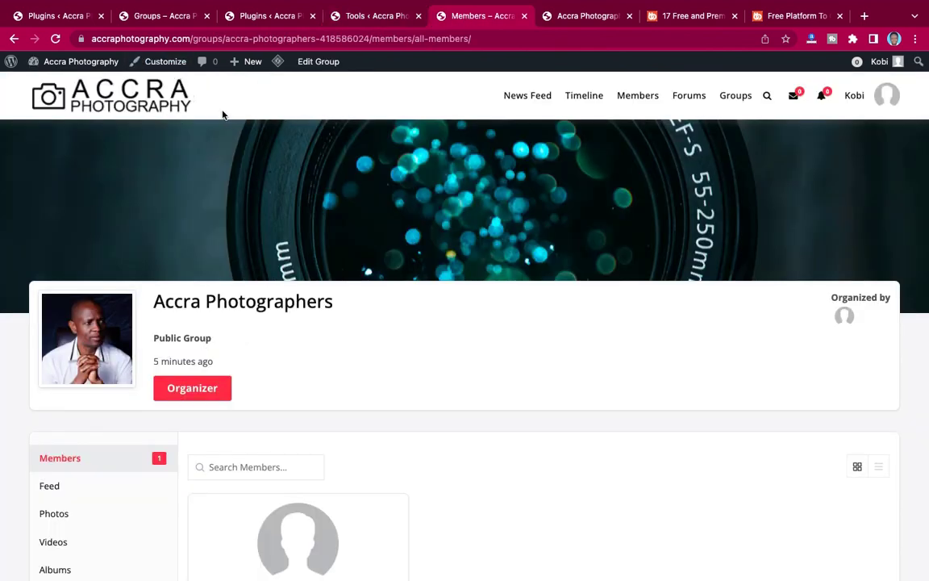
{"action": "left_click", "coordinate": [163, 95]}
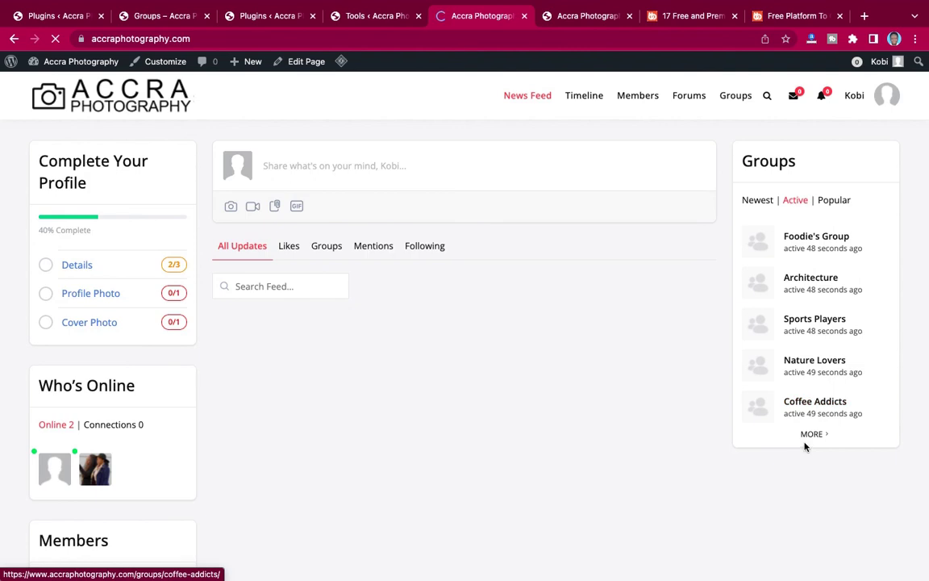
{"action": "scroll", "coordinate": [549, 360], "scroll_direction": "down", "scroll_amount": 10}
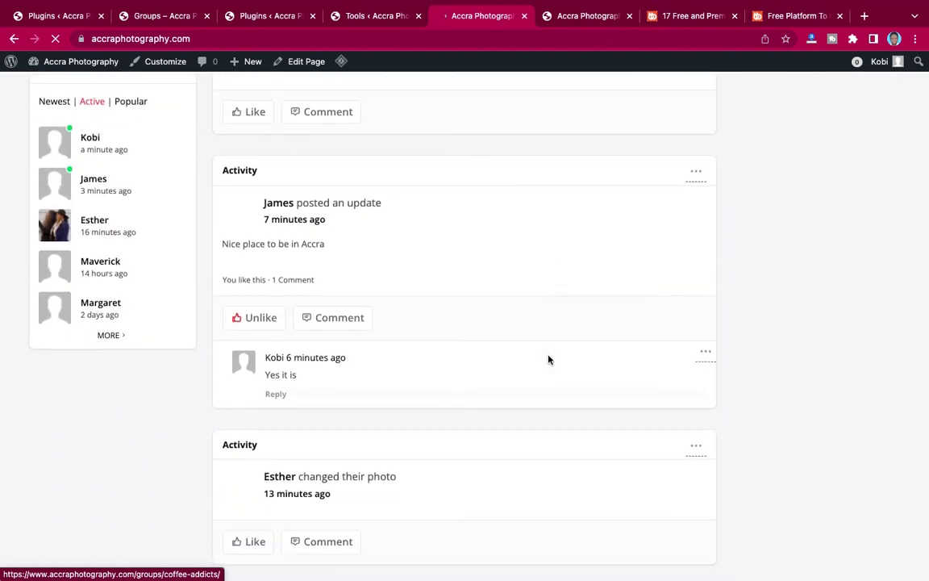
{"action": "scroll", "coordinate": [548, 360], "scroll_direction": "down", "scroll_amount": 10}
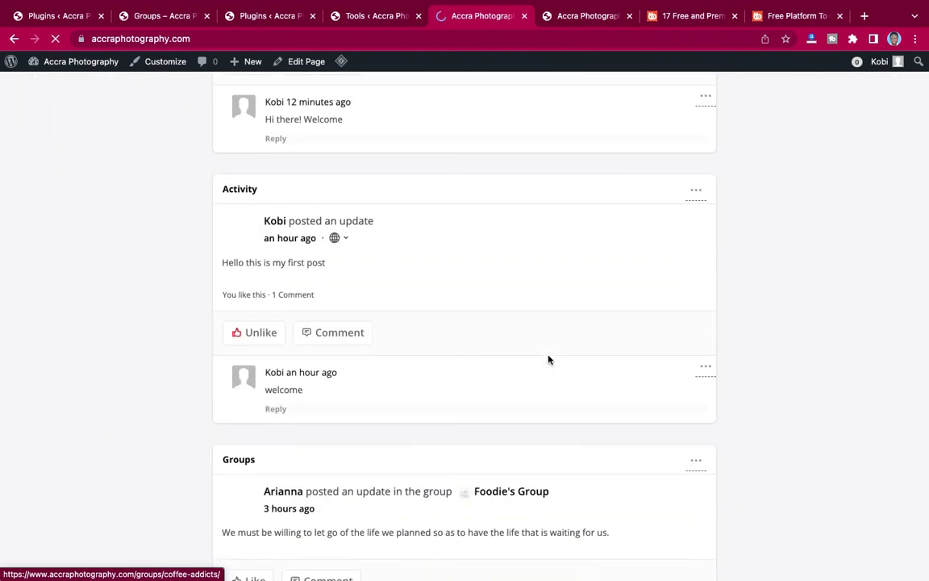
{"action": "scroll", "coordinate": [548, 360], "scroll_direction": "down", "scroll_amount": 10}
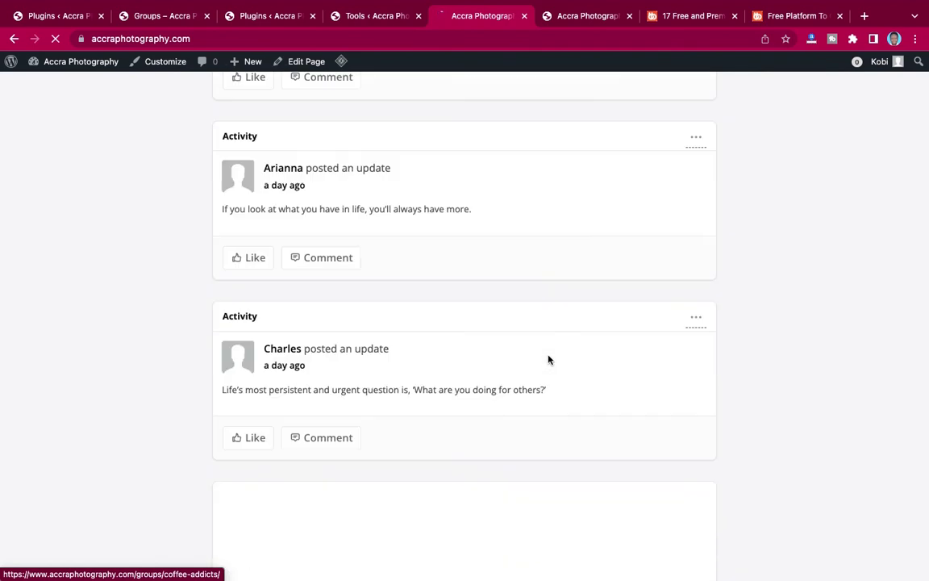
{"action": "scroll", "coordinate": [548, 360], "scroll_direction": "down", "scroll_amount": 5}
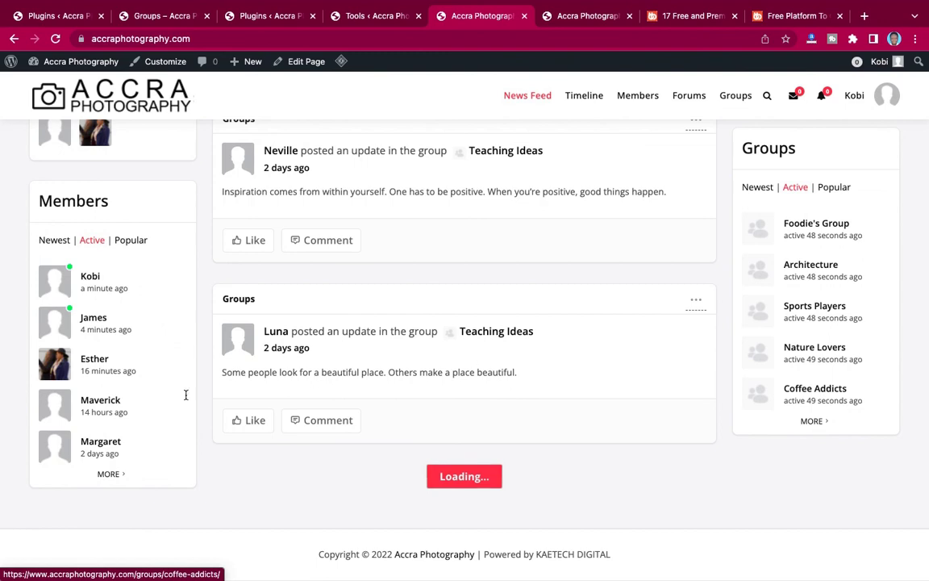
{"action": "scroll", "coordinate": [494, 347], "scroll_direction": "up", "scroll_amount": 8}
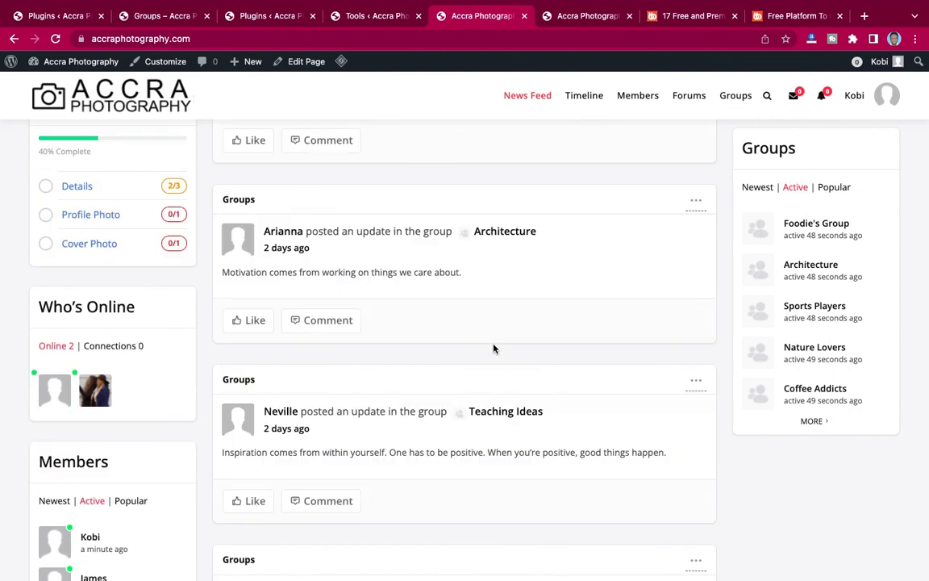
{"action": "scroll", "coordinate": [494, 349], "scroll_direction": "down", "scroll_amount": 15}
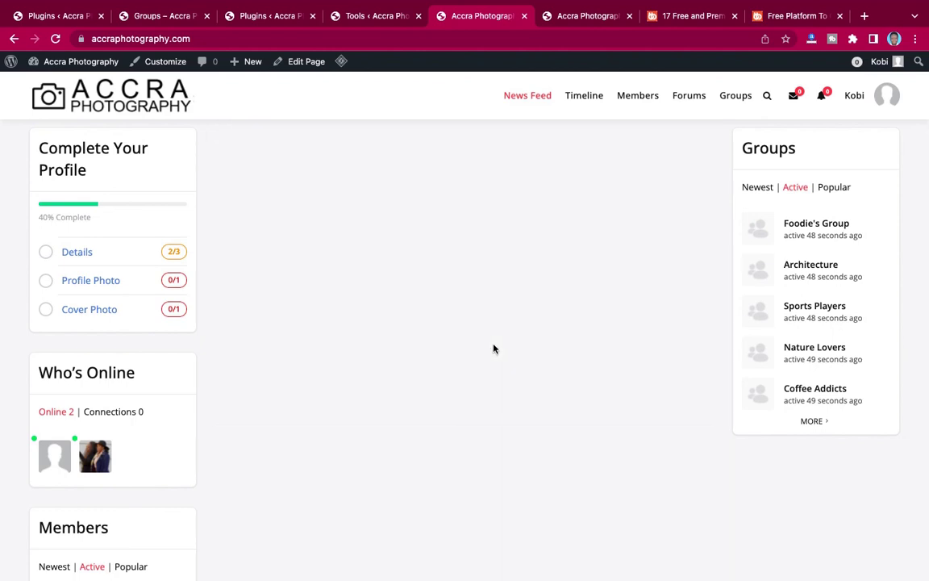
{"action": "scroll", "coordinate": [493, 348], "scroll_direction": "up", "scroll_amount": 10}
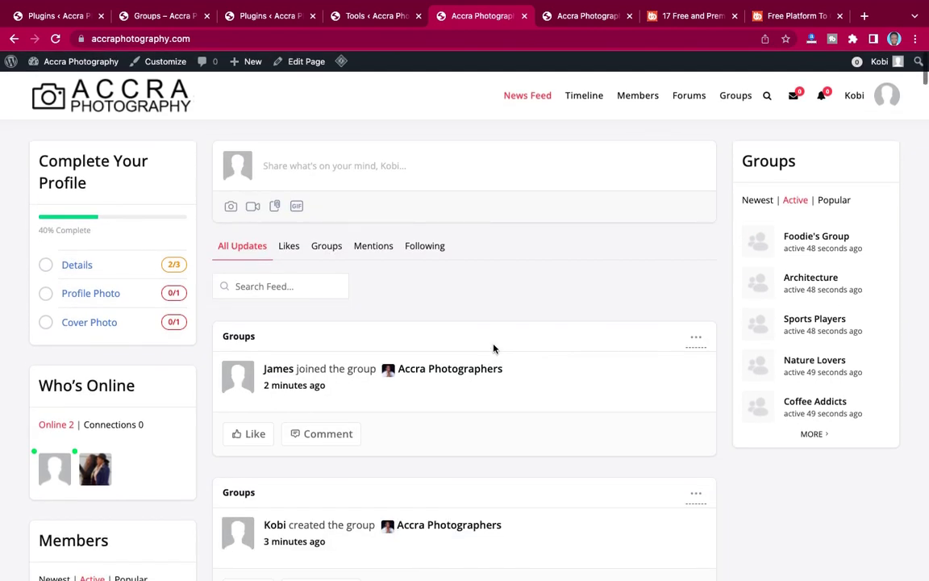
{"action": "scroll", "coordinate": [494, 348], "scroll_direction": "down", "scroll_amount": 10}
{"action": "scroll", "coordinate": [493, 349], "scroll_direction": "up", "scroll_amount": 10}
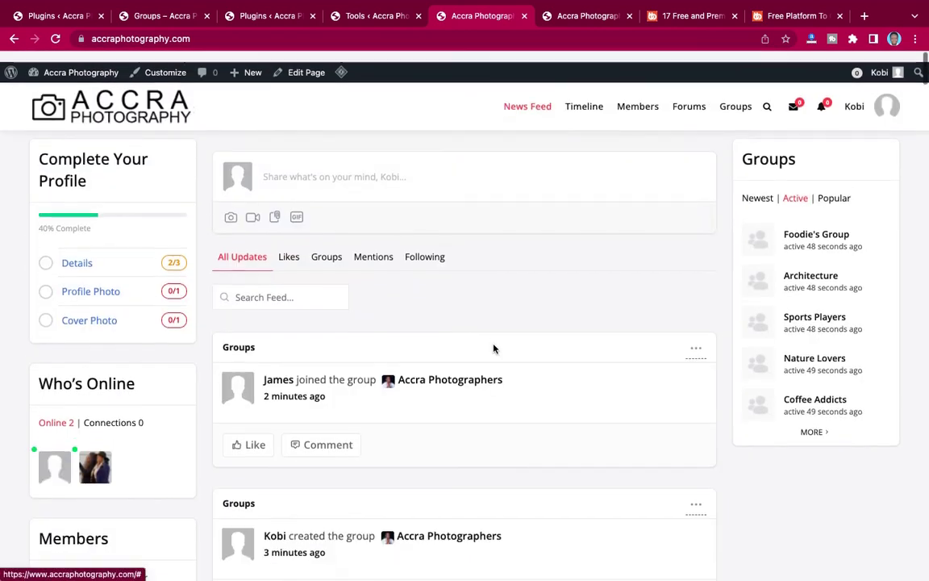
{"action": "scroll", "coordinate": [494, 349], "scroll_direction": "down", "scroll_amount": 4}
{"action": "scroll", "coordinate": [494, 348], "scroll_direction": "down", "scroll_amount": 7}
{"action": "scroll", "coordinate": [494, 348], "scroll_direction": "up", "scroll_amount": 8}
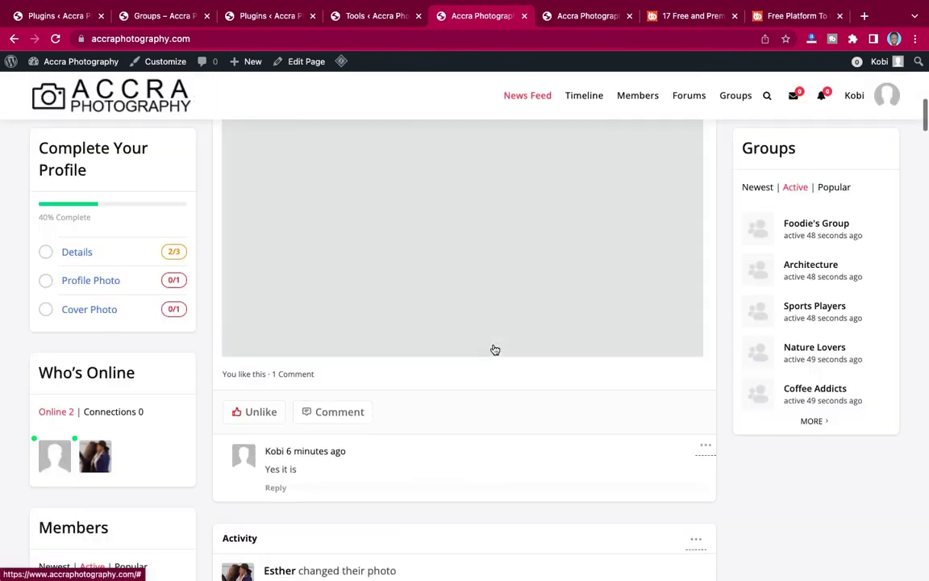
{"action": "scroll", "coordinate": [493, 349], "scroll_direction": "up", "scroll_amount": 3}
{"action": "scroll", "coordinate": [493, 348], "scroll_direction": "down", "scroll_amount": 3}
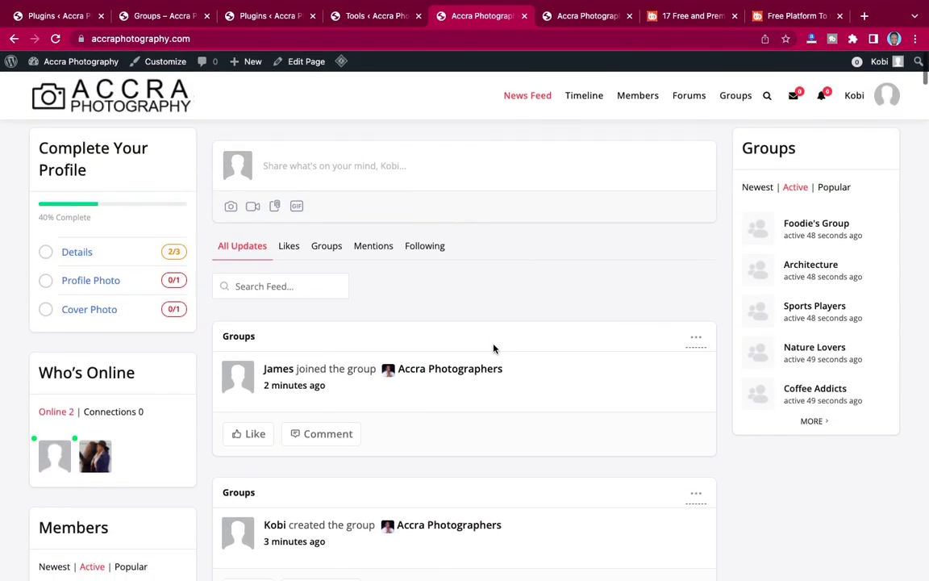
{"action": "scroll", "coordinate": [494, 348], "scroll_direction": "down", "scroll_amount": 8}
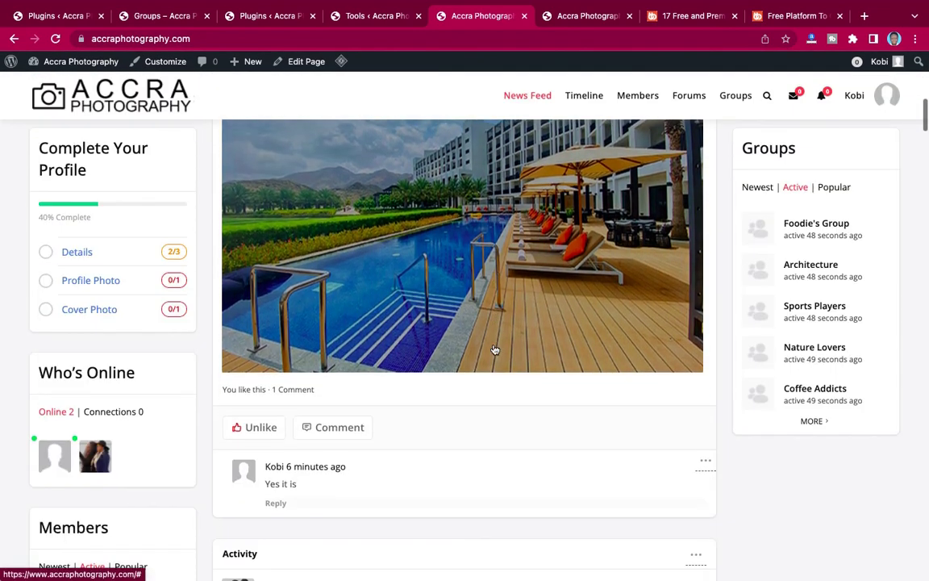
{"action": "scroll", "coordinate": [495, 349], "scroll_direction": "down", "scroll_amount": 12}
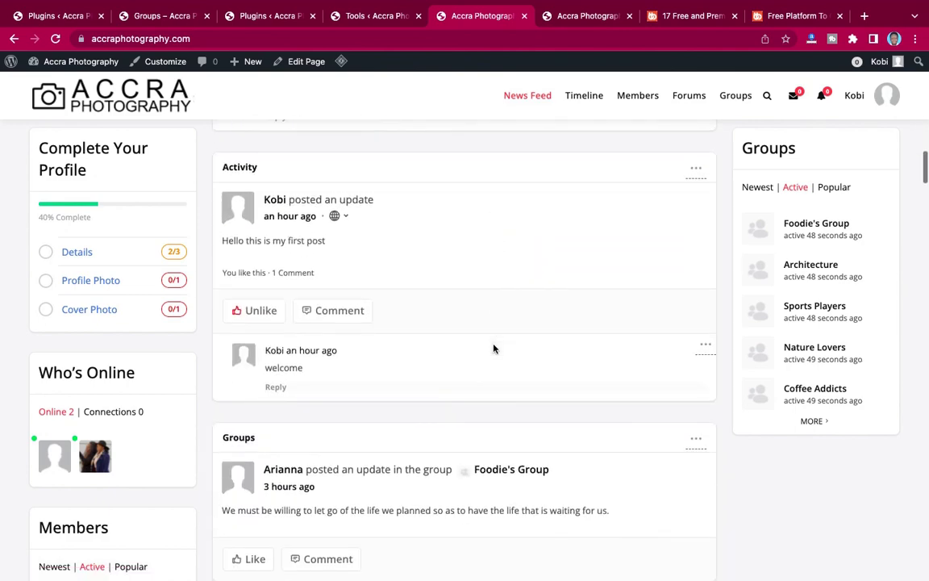
{"action": "scroll", "coordinate": [493, 348], "scroll_direction": "down", "scroll_amount": 3}
{"action": "scroll", "coordinate": [494, 348], "scroll_direction": "up", "scroll_amount": 10}
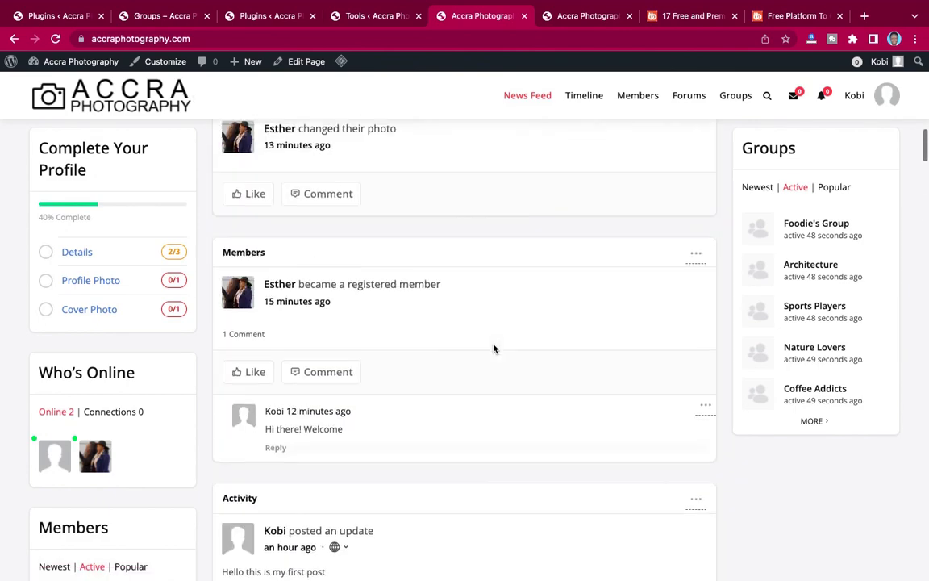
{"action": "scroll", "coordinate": [494, 348], "scroll_direction": "up", "scroll_amount": 10}
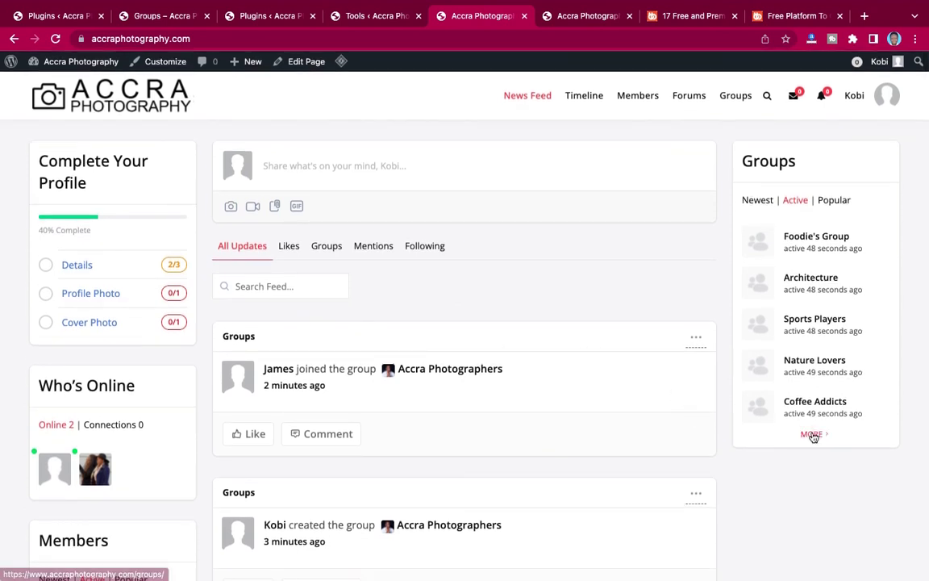
Open Appearance > Widgets and inspect the Social Groups widget's settings in the Right Sidebar.
{"action": "left_click", "coordinate": [270, 24]}
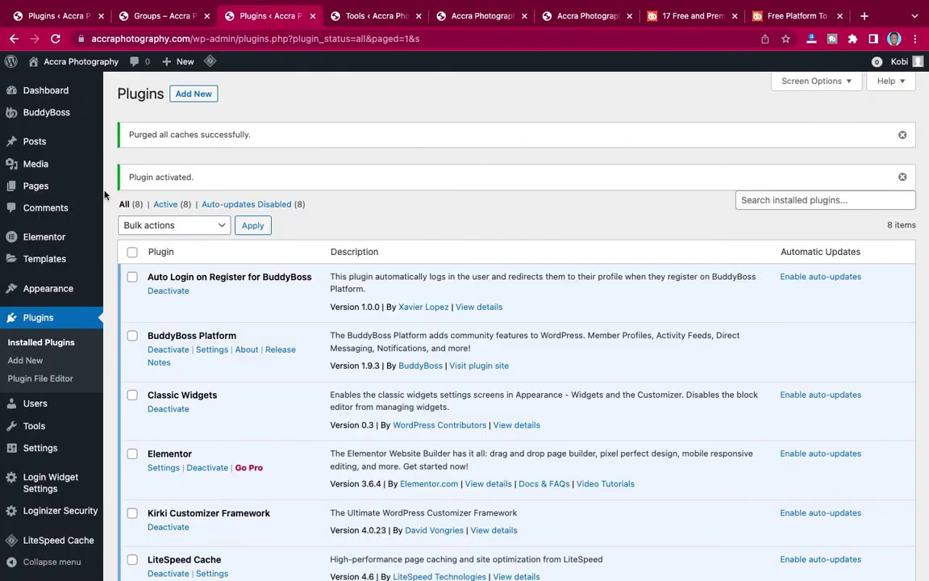
{"action": "mouse_move", "coordinate": [32, 288]}
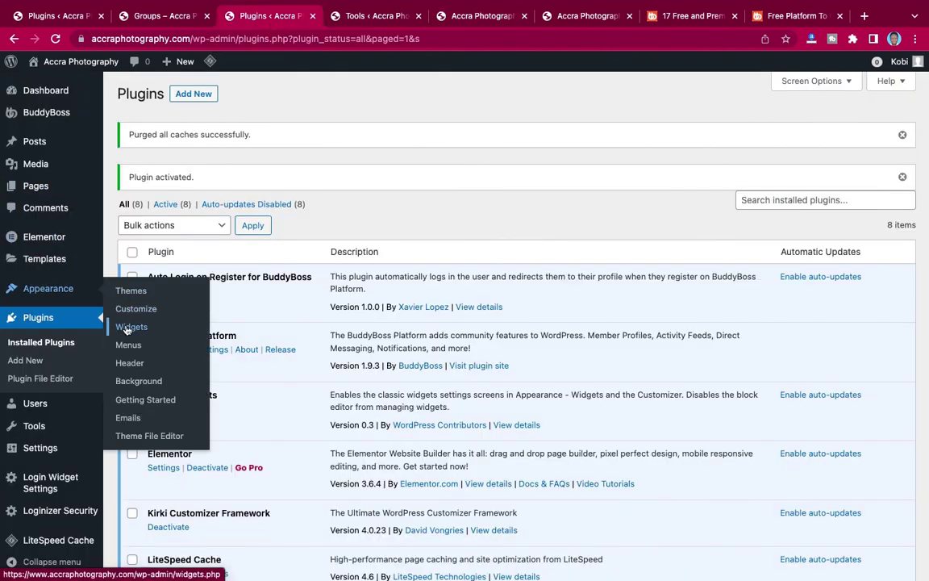
{"action": "left_click", "coordinate": [148, 329]}
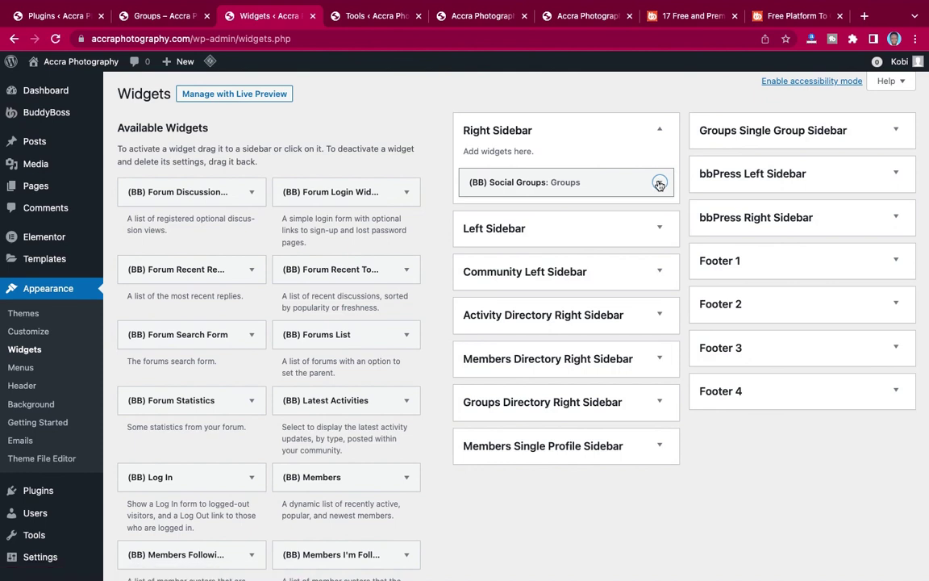
{"action": "left_click", "coordinate": [660, 183]}
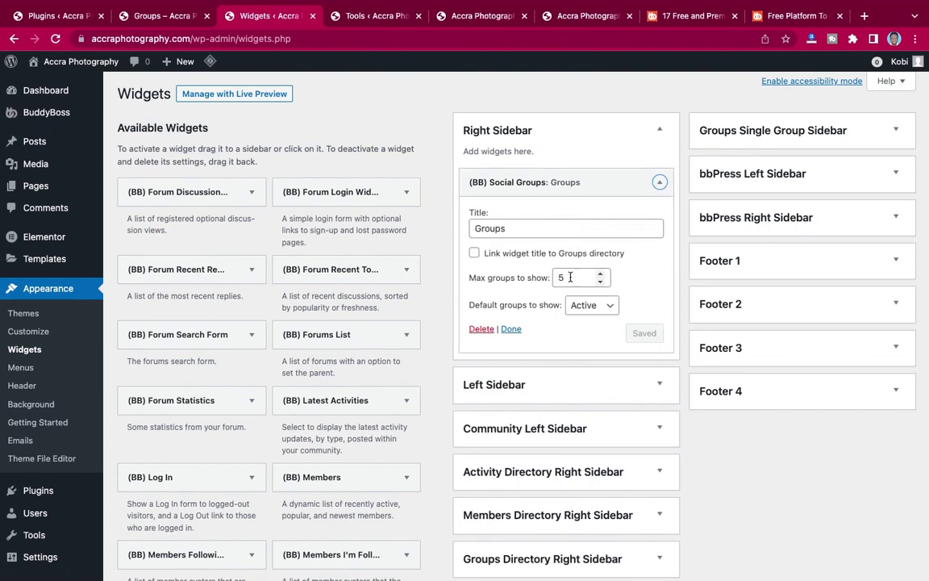
{"action": "left_click", "coordinate": [660, 183]}
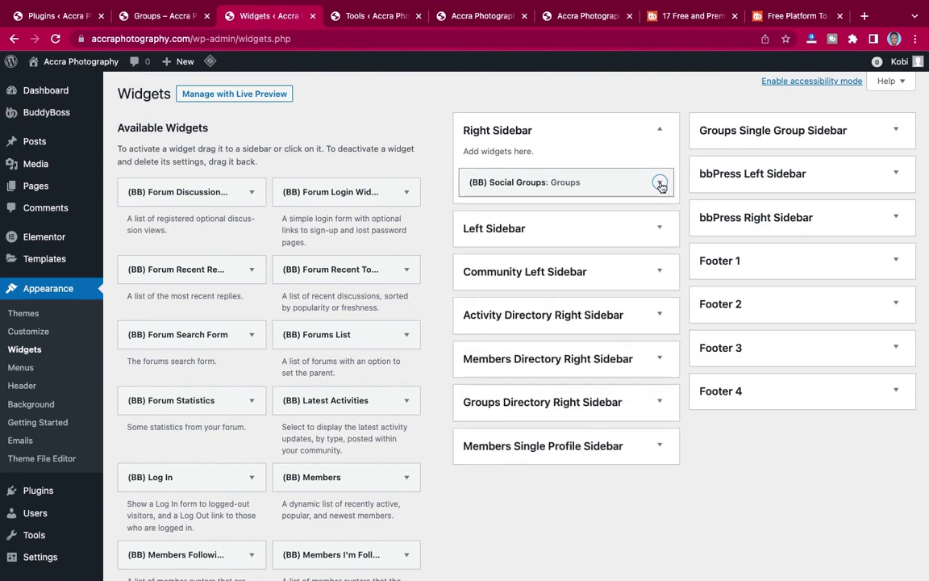
Go back to the site's community news feed.
{"action": "left_click", "coordinate": [362, 18]}
{"action": "left_click", "coordinate": [459, 17]}
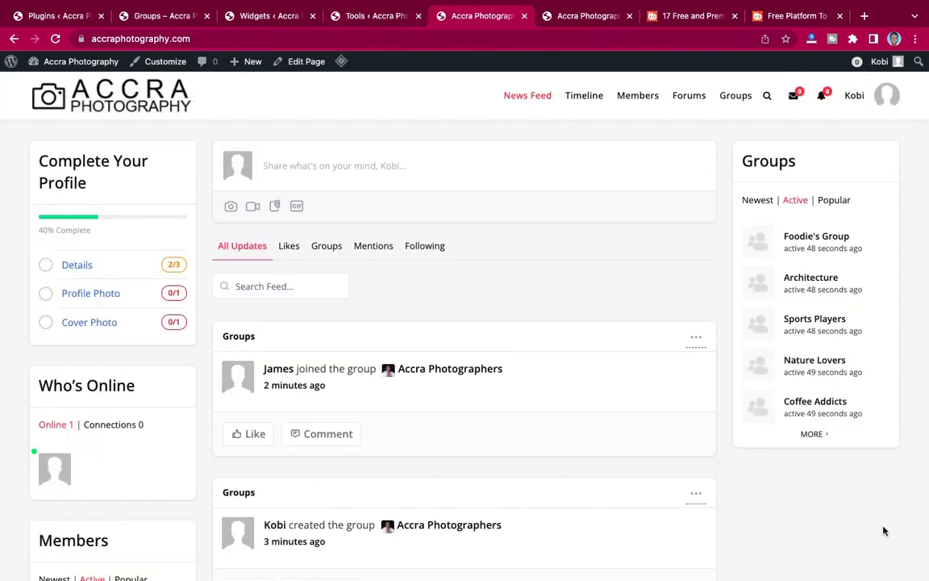
{"action": "scroll", "coordinate": [794, 523], "scroll_direction": "down", "scroll_amount": 5}
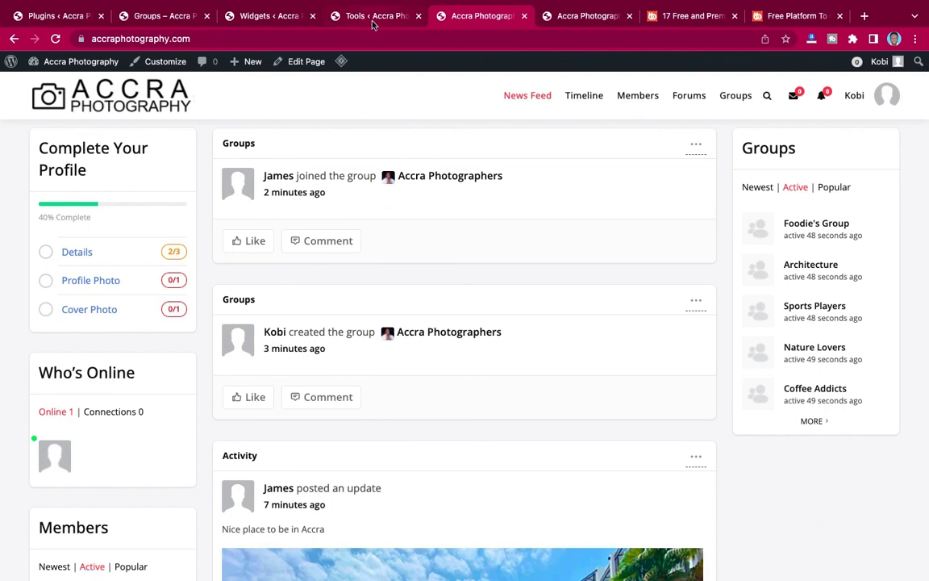
Add the (BB) Forum Search Form widget to the Right Sidebar and close its settings.
{"action": "left_click", "coordinate": [271, 23]}
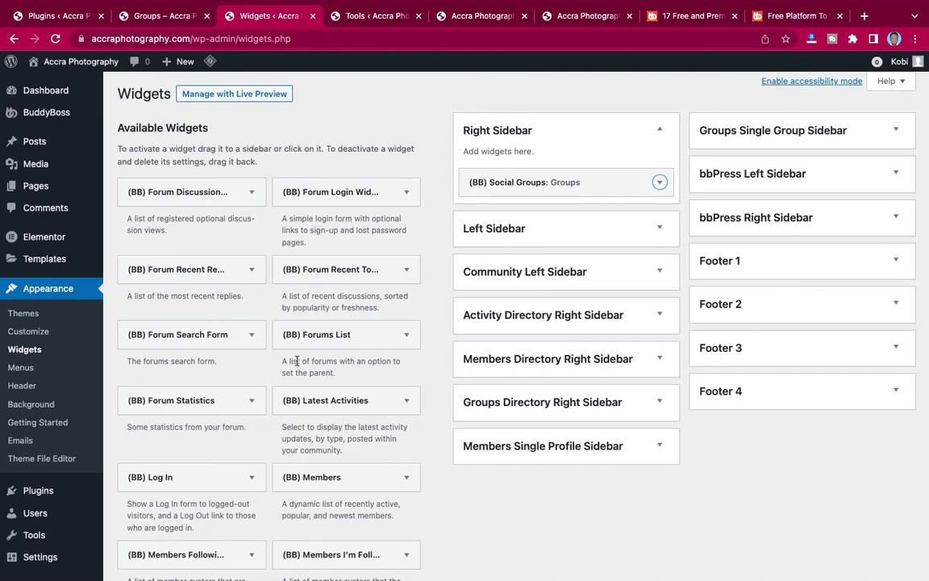
{"action": "scroll", "coordinate": [297, 362], "scroll_direction": "down", "scroll_amount": 3}
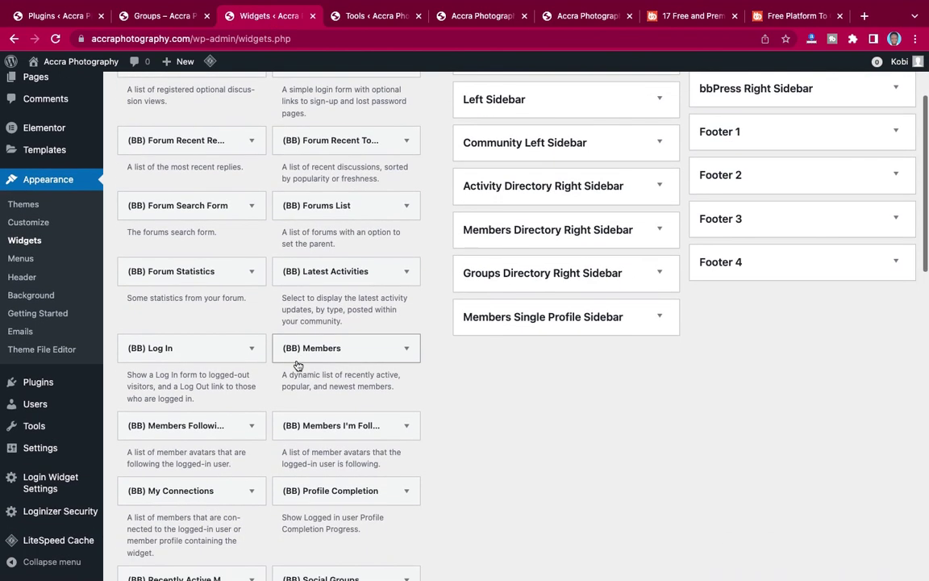
{"action": "scroll", "coordinate": [297, 366], "scroll_direction": "down", "scroll_amount": 2}
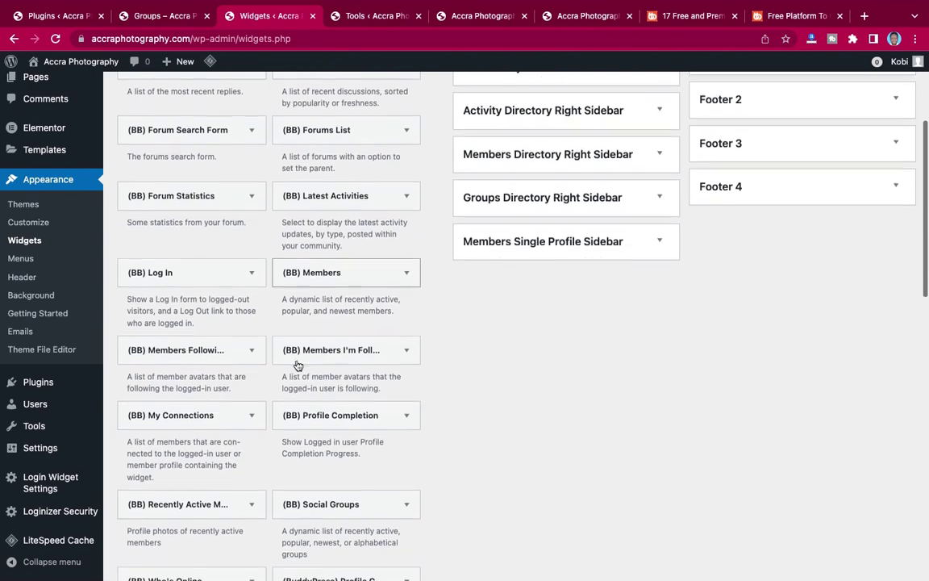
{"action": "scroll", "coordinate": [298, 366], "scroll_direction": "down", "scroll_amount": 3}
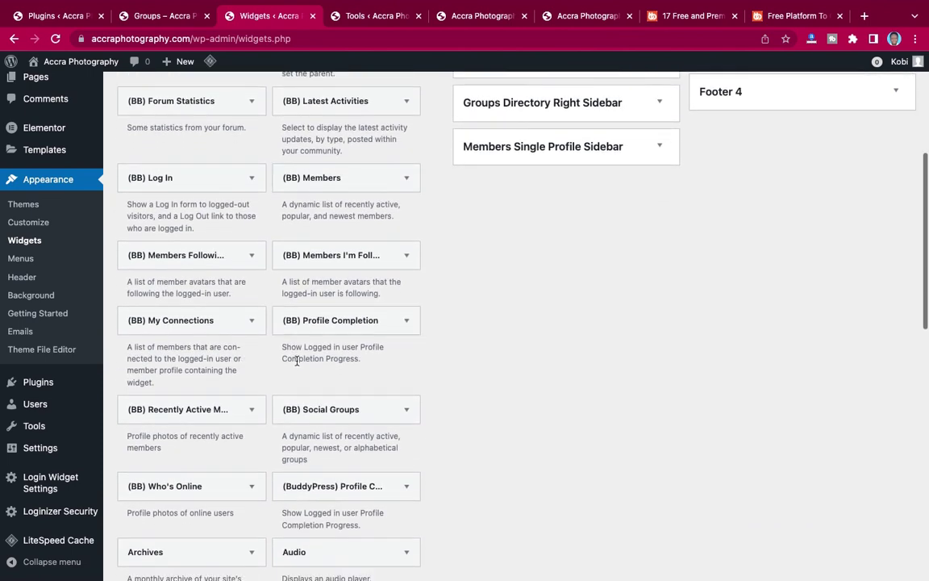
{"action": "scroll", "coordinate": [297, 363], "scroll_direction": "down", "scroll_amount": 3}
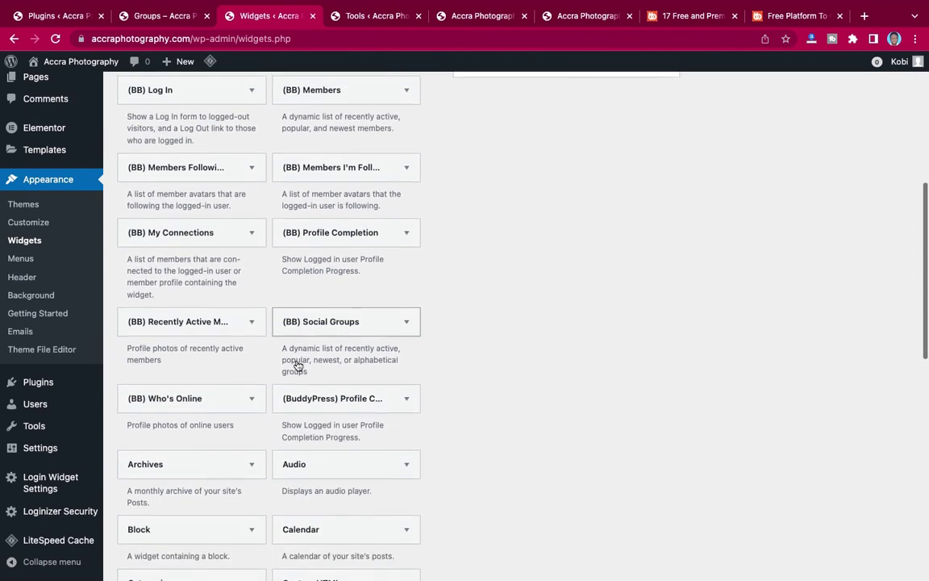
{"action": "scroll", "coordinate": [296, 365], "scroll_direction": "down", "scroll_amount": 5}
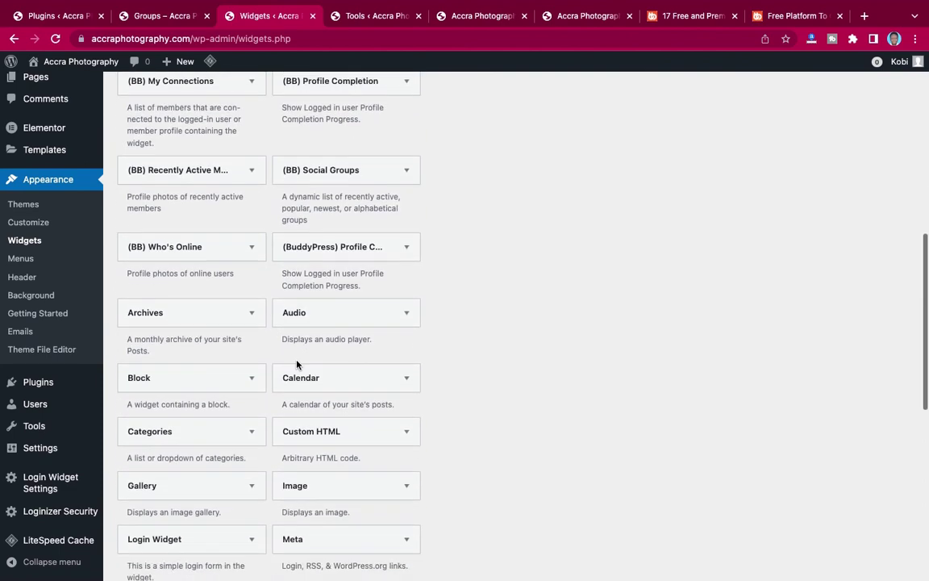
{"action": "scroll", "coordinate": [297, 365], "scroll_direction": "down", "scroll_amount": 5}
{"action": "scroll", "coordinate": [297, 363], "scroll_direction": "up", "scroll_amount": 3}
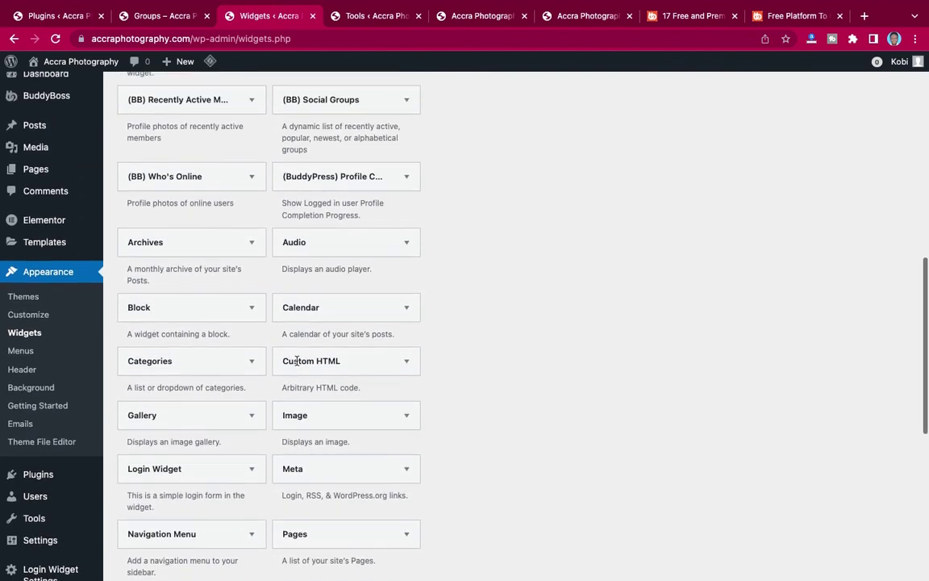
{"action": "scroll", "coordinate": [297, 363], "scroll_direction": "up", "scroll_amount": 12}
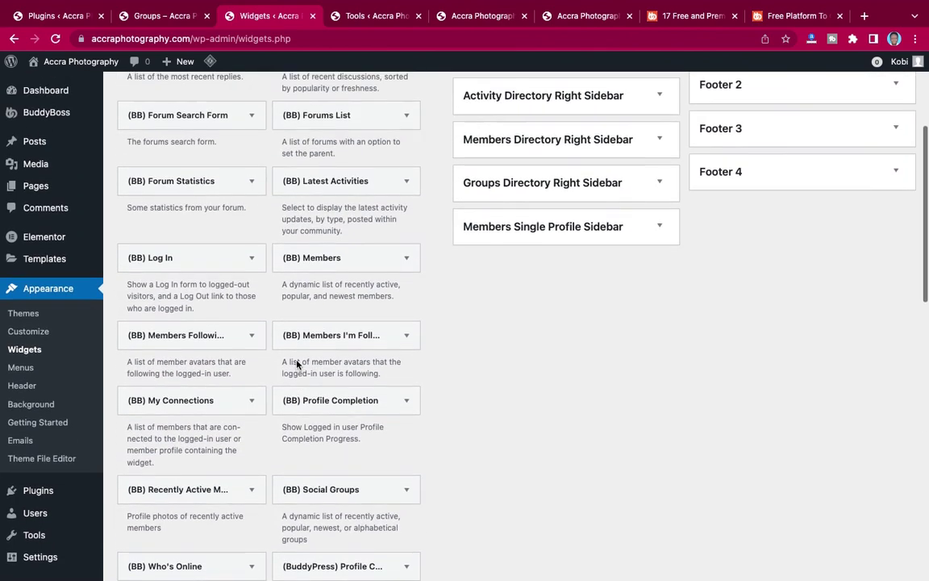
{"action": "scroll", "coordinate": [297, 366], "scroll_direction": "up", "scroll_amount": 4}
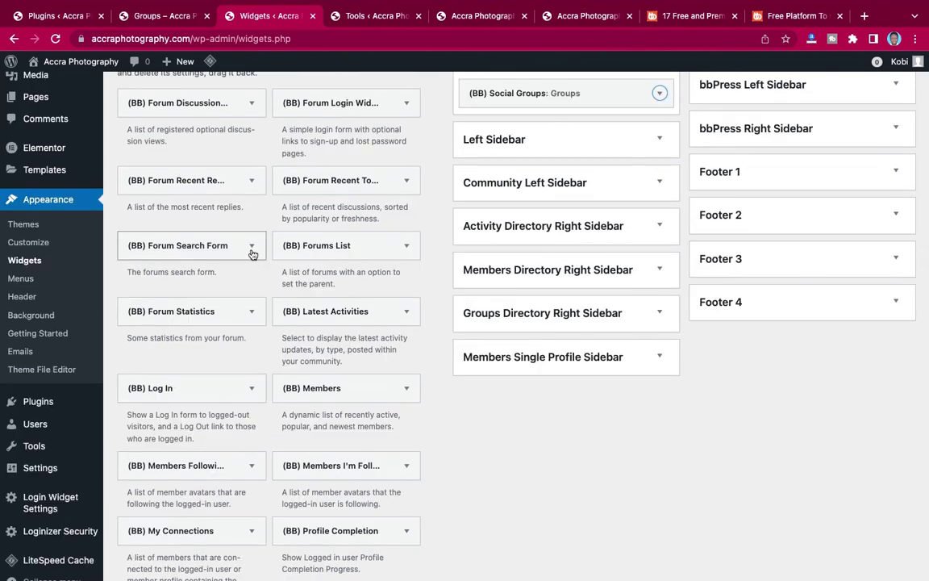
{"action": "left_click", "coordinate": [252, 250]}
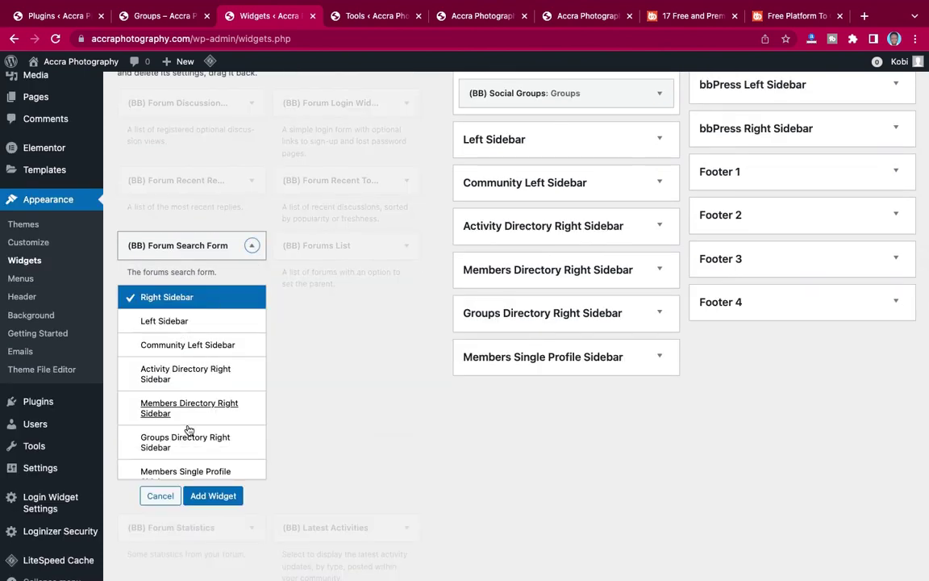
{"action": "left_click", "coordinate": [203, 495]}
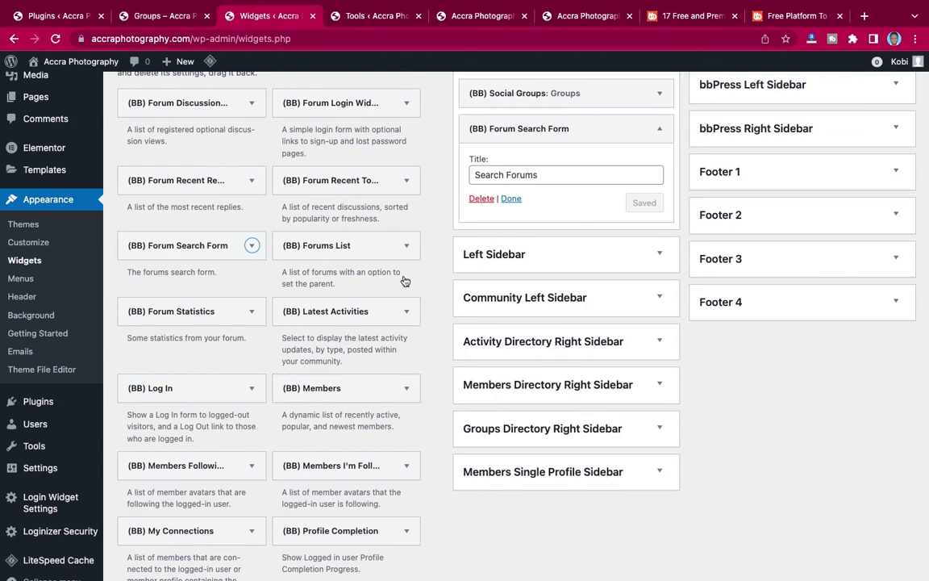
{"action": "left_click", "coordinate": [510, 198]}
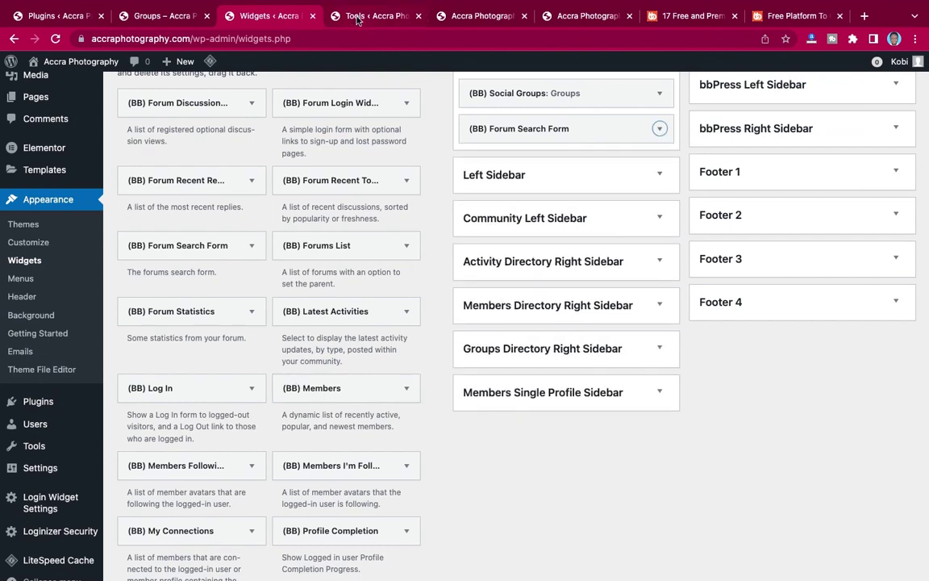
{"action": "left_click", "coordinate": [357, 16]}
Reload the news feed and purge all cache via LiteSpeed > Purge All.
{"action": "left_click", "coordinate": [489, 18]}
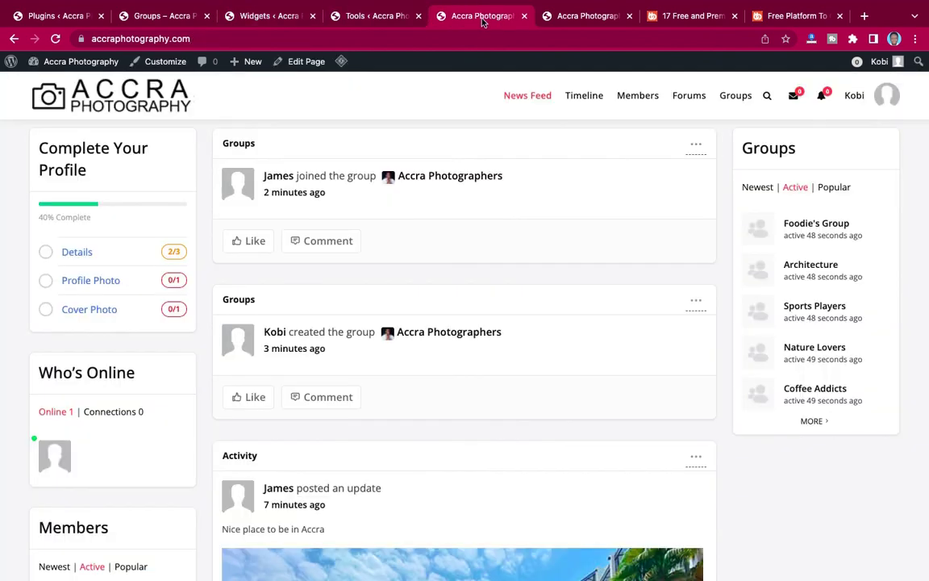
{"action": "left_click", "coordinate": [55, 39]}
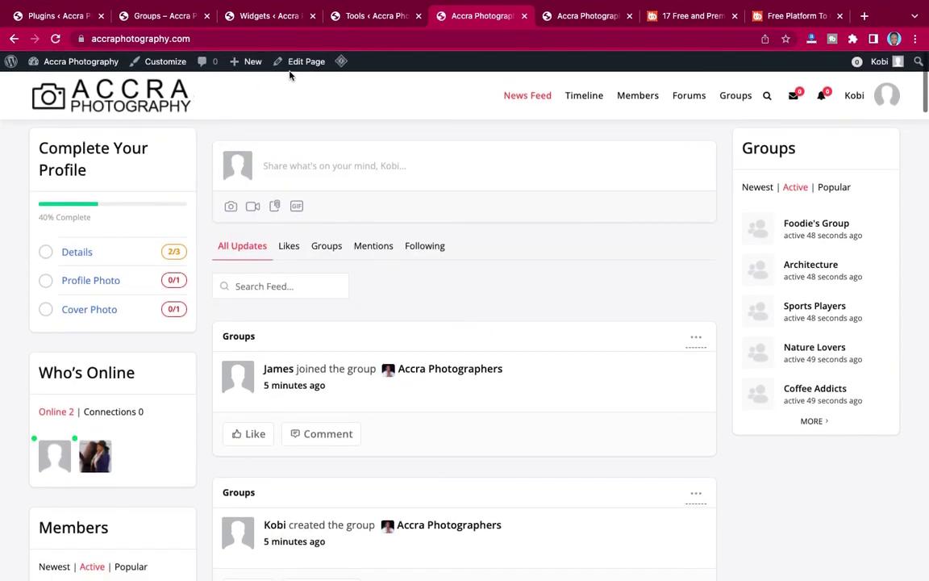
{"action": "mouse_move", "coordinate": [341, 62]}
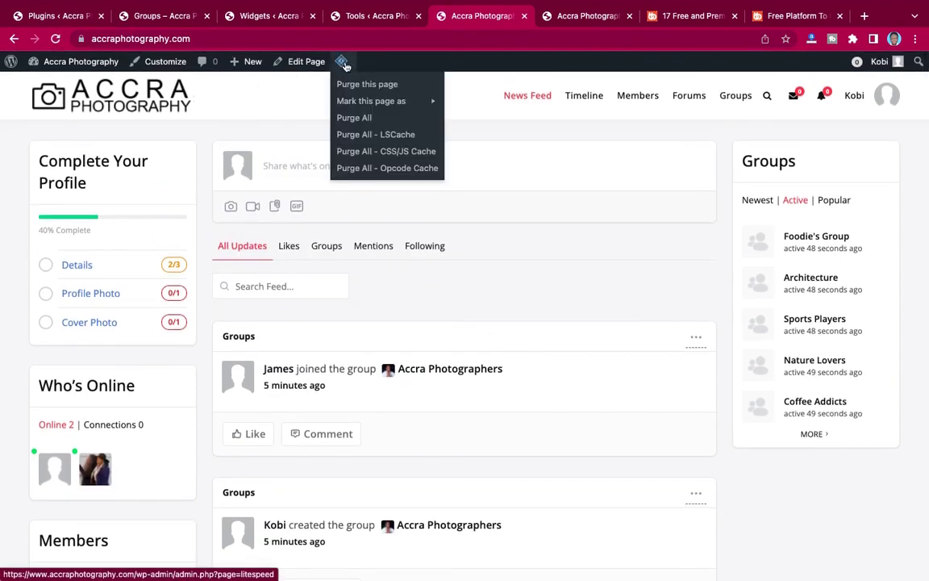
{"action": "left_click", "coordinate": [352, 118]}
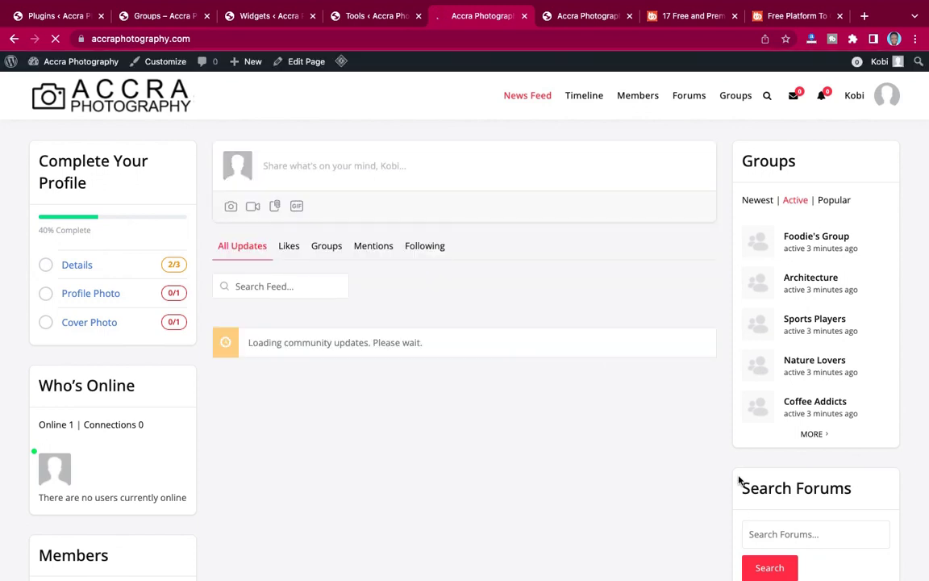
{"action": "scroll", "coordinate": [740, 482], "scroll_direction": "down", "scroll_amount": 3}
{"action": "scroll", "coordinate": [738, 479], "scroll_direction": "up", "scroll_amount": 3}
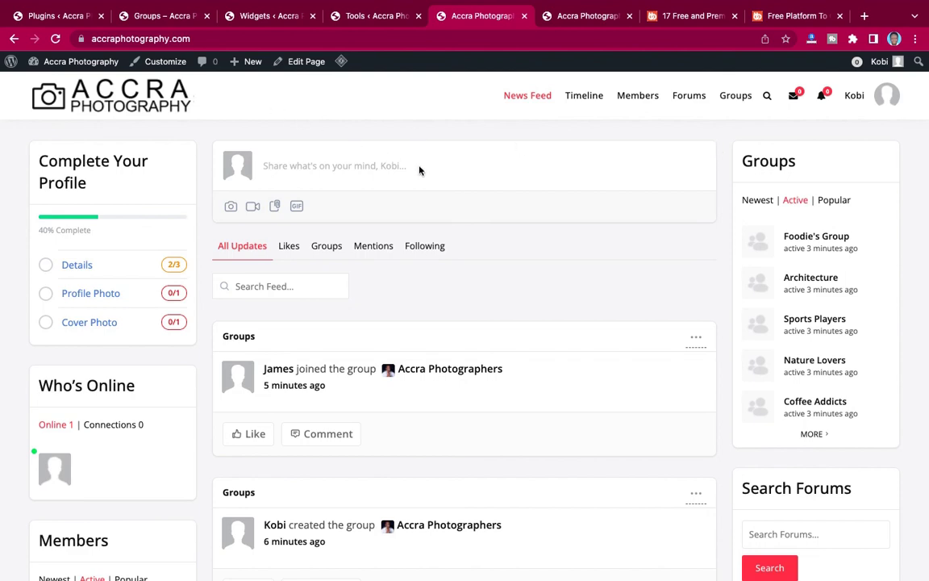
Drag (BB) Forum Search Form above (BB) Social Groups in the Right Sidebar.
{"action": "left_click", "coordinate": [272, 16]}
{"action": "scroll", "coordinate": [560, 201], "scroll_direction": "up", "scroll_amount": 2}
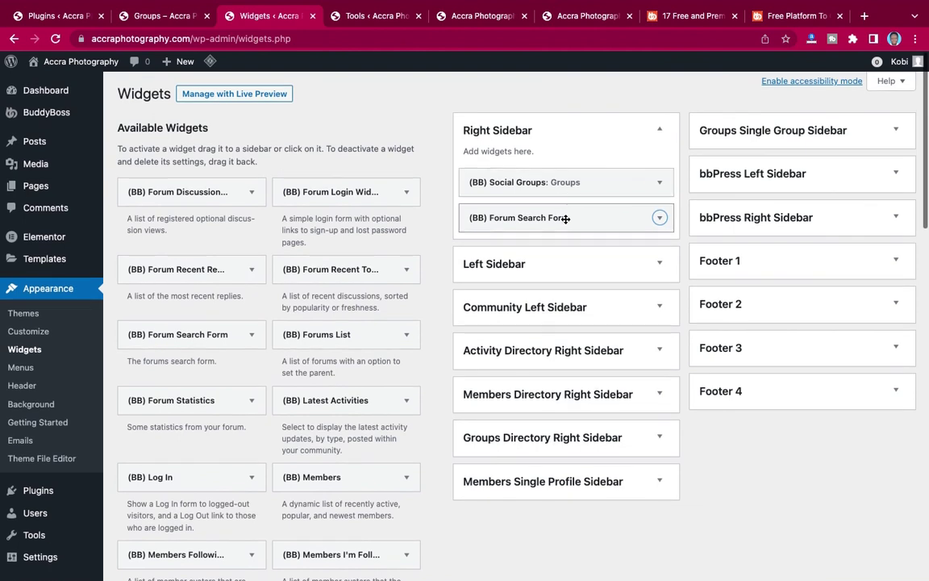
{"action": "left_click_drag", "start_coordinate": [566, 218], "coordinate": [562, 180]}
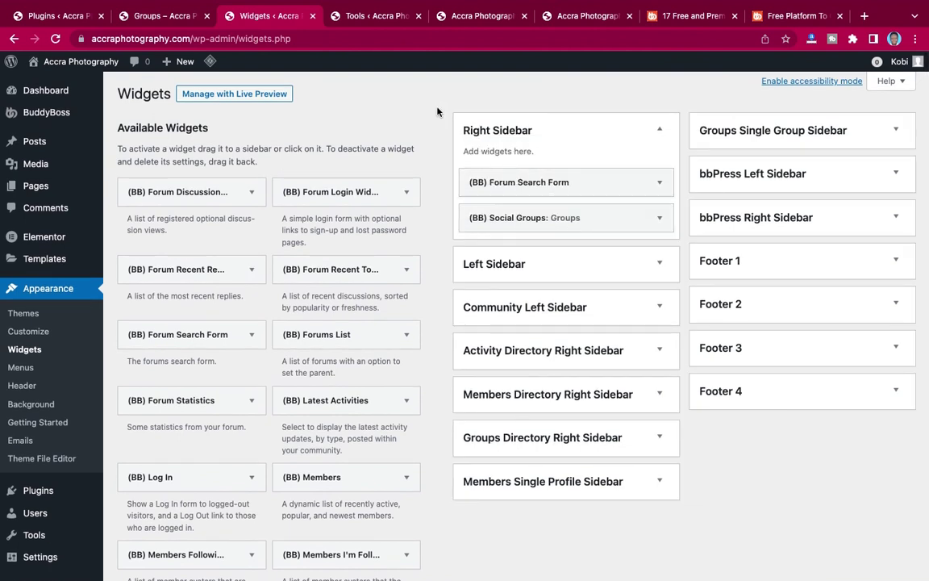
{"action": "left_click", "coordinate": [473, 18]}
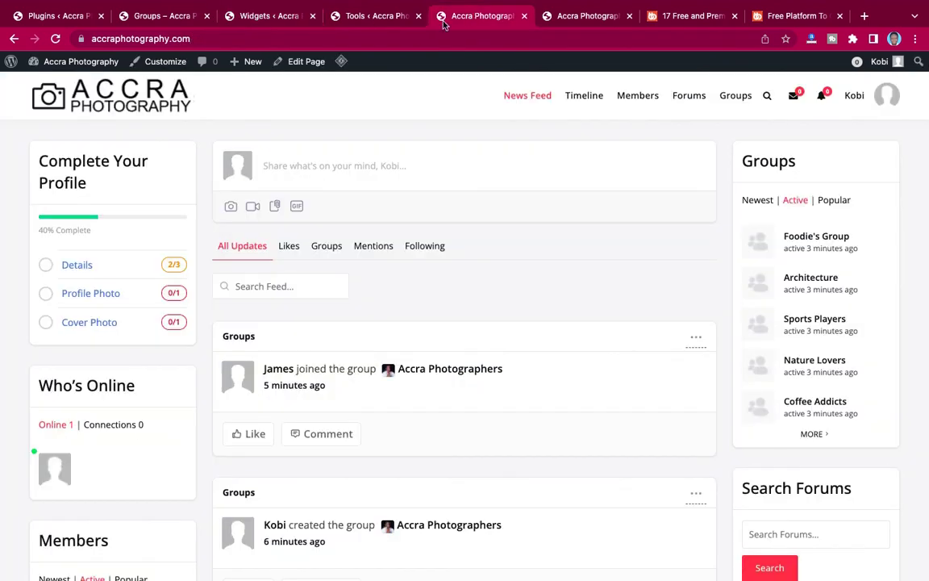
Reload the home page, purge all LiteSpeed caches, and confirm Search Forums now sits above Groups.
{"action": "left_click", "coordinate": [113, 63]}
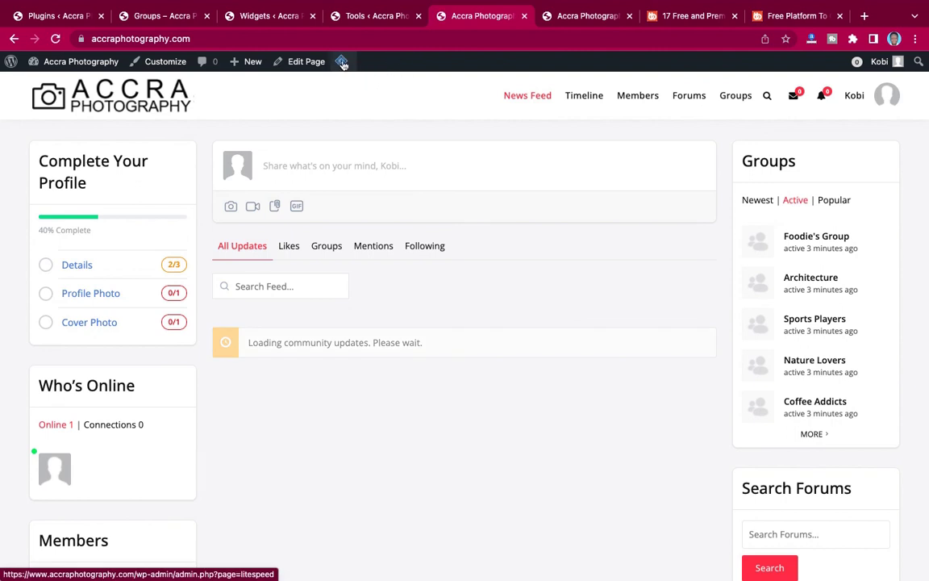
{"action": "mouse_move", "coordinate": [341, 62]}
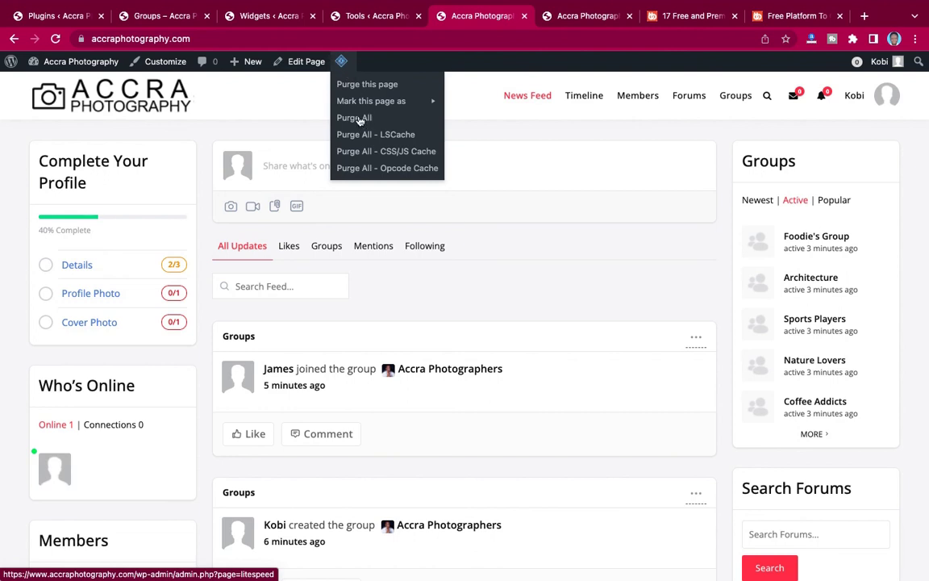
{"action": "left_click", "coordinate": [487, 157]}
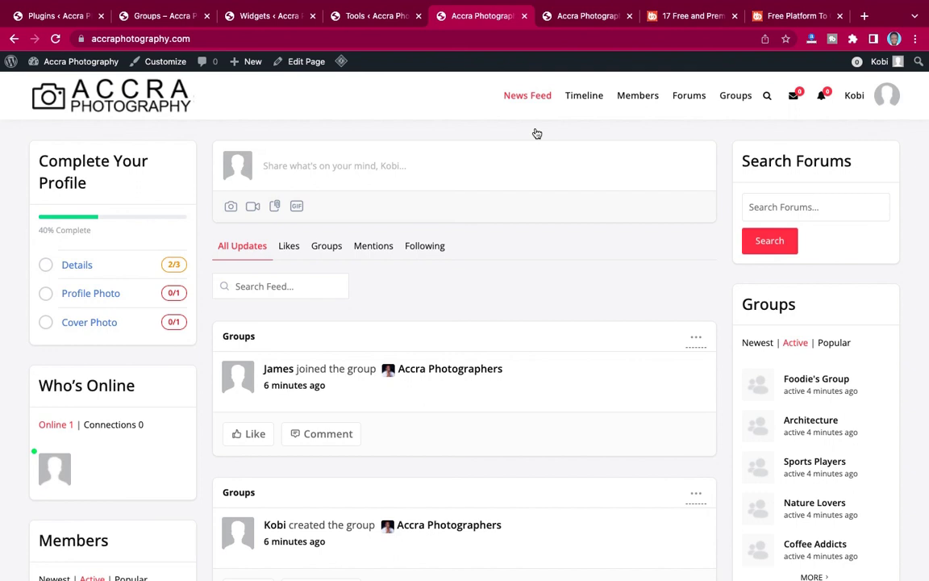
{"action": "scroll", "coordinate": [516, 221], "scroll_direction": "down", "scroll_amount": 10}
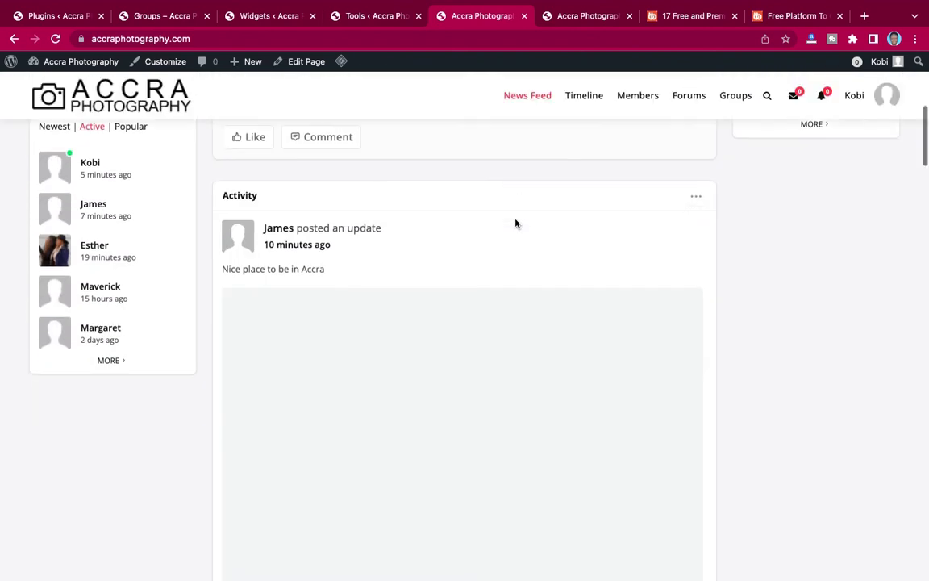
{"action": "scroll", "coordinate": [517, 224], "scroll_direction": "up", "scroll_amount": 10}
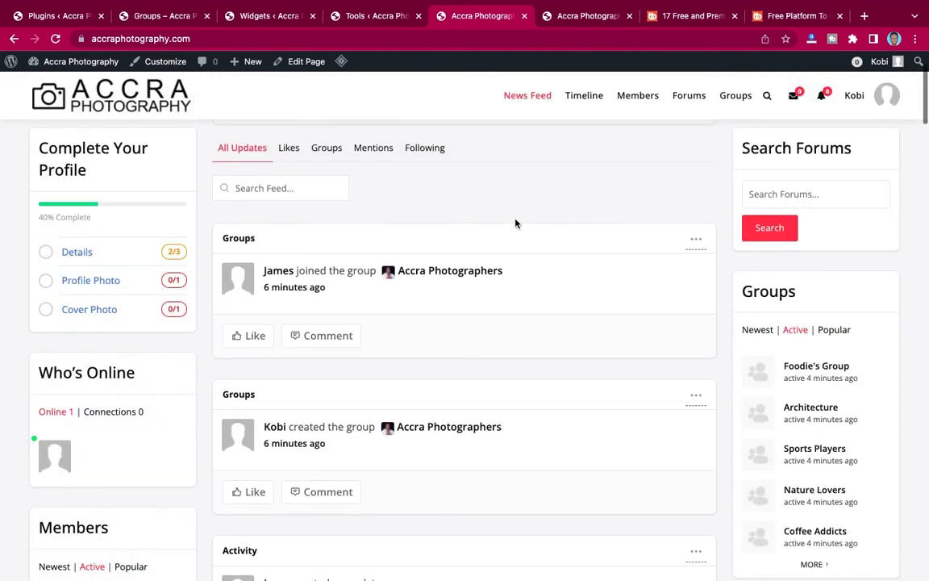
{"action": "scroll", "coordinate": [516, 224], "scroll_direction": "up", "scroll_amount": 3}
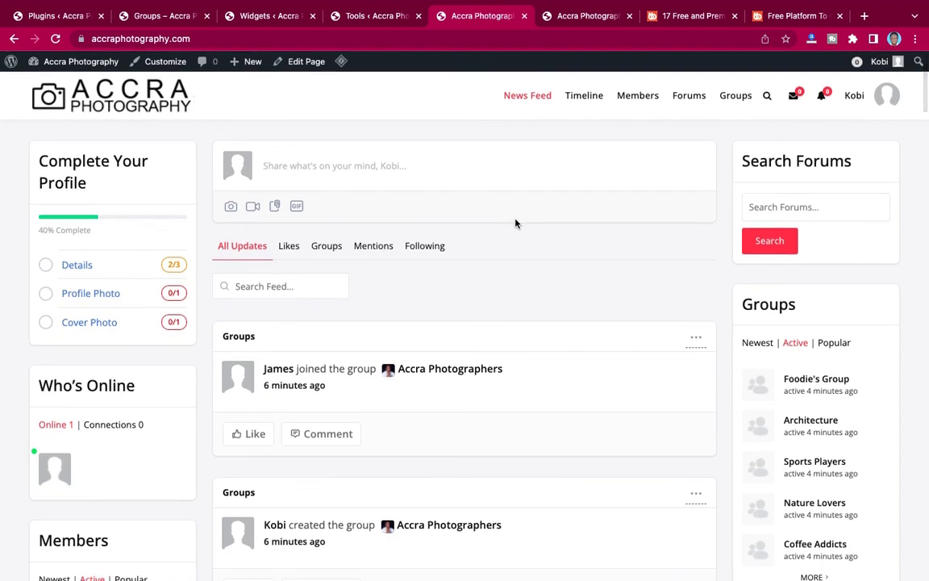